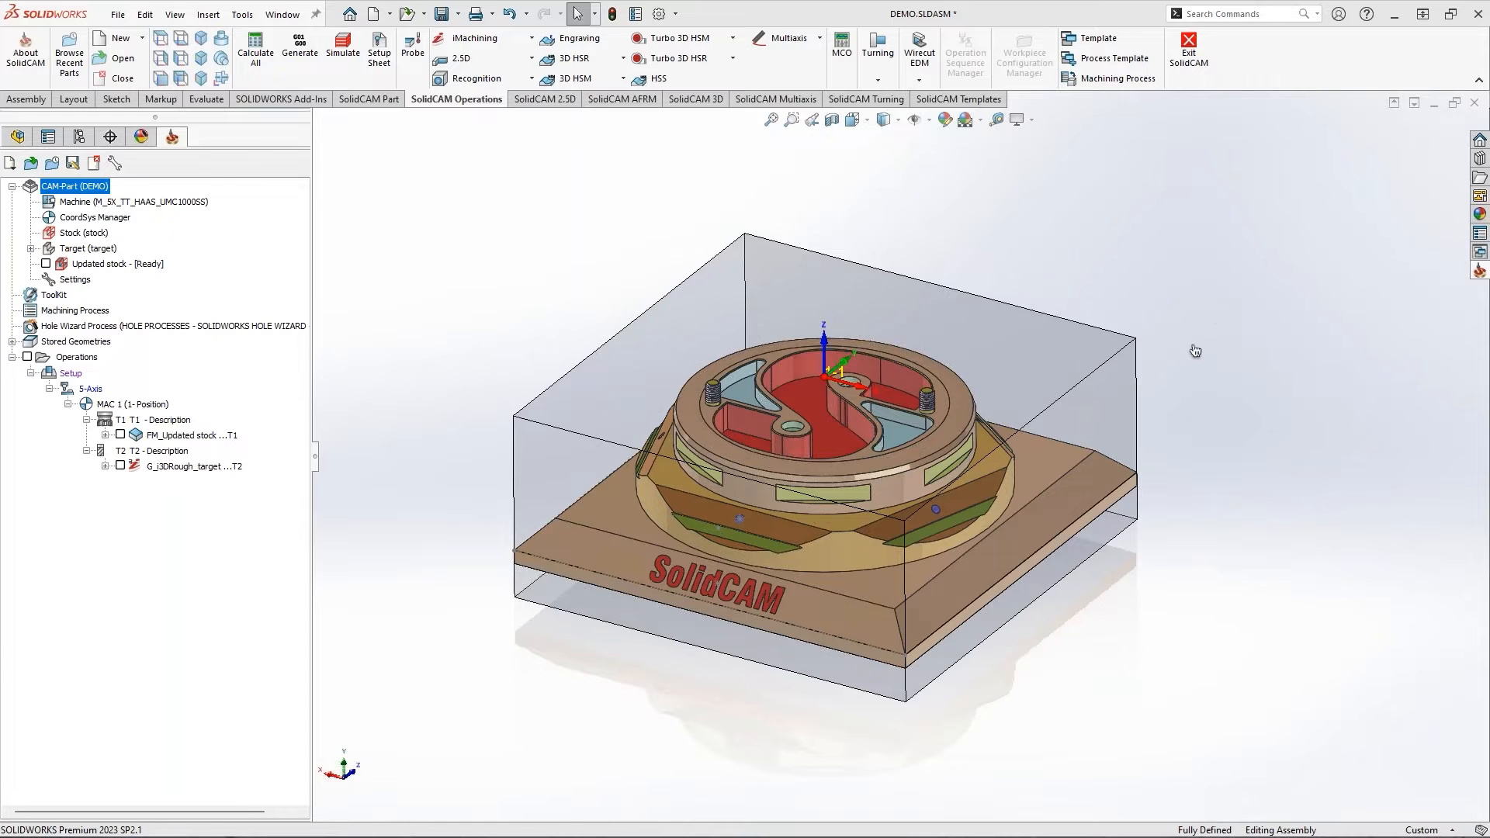
scroll(1185, 356, up, 3)
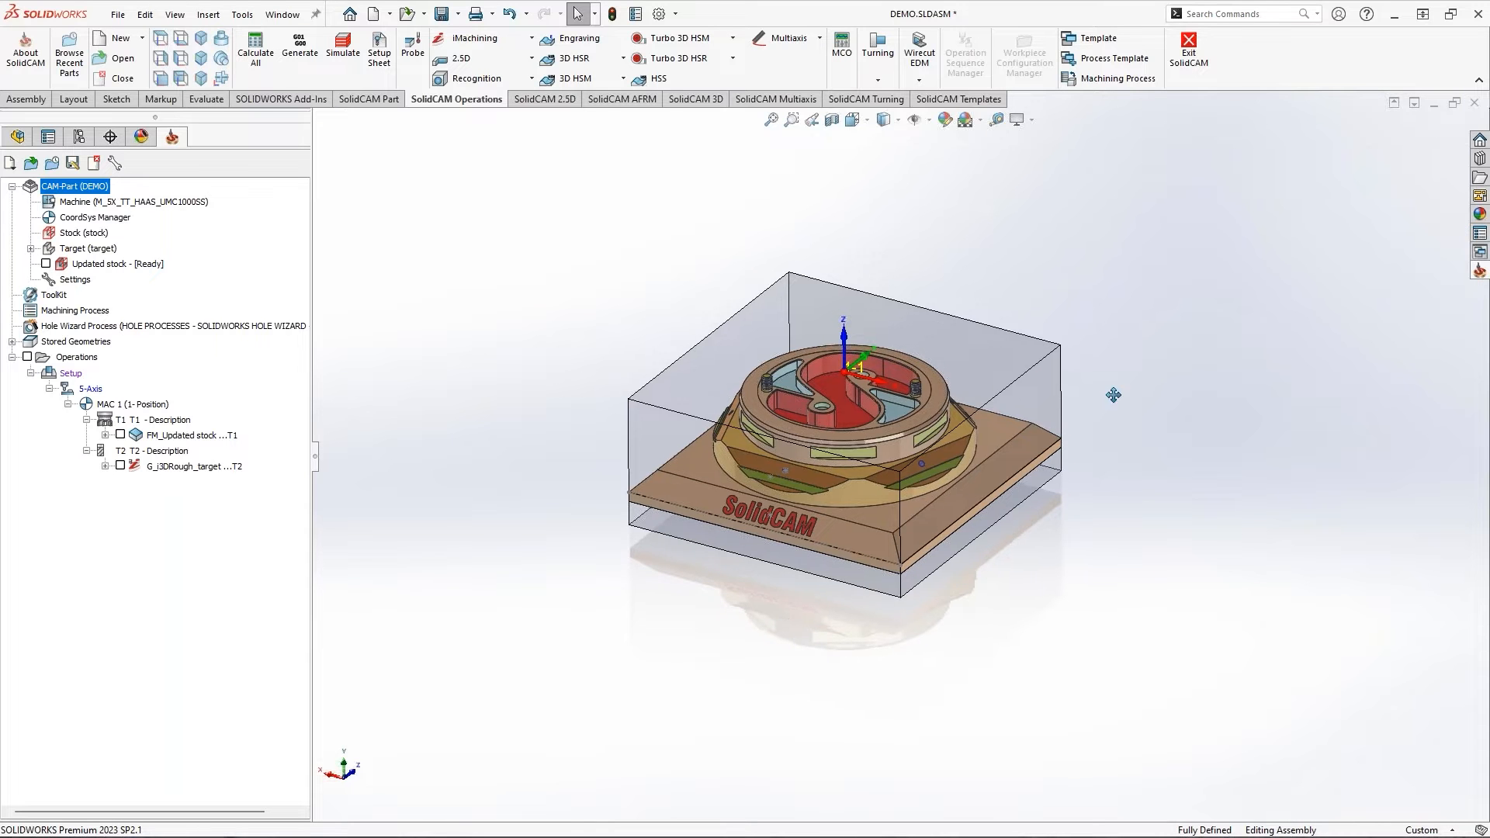
ctrl+middle_drag(1116, 394, 1015, 402)
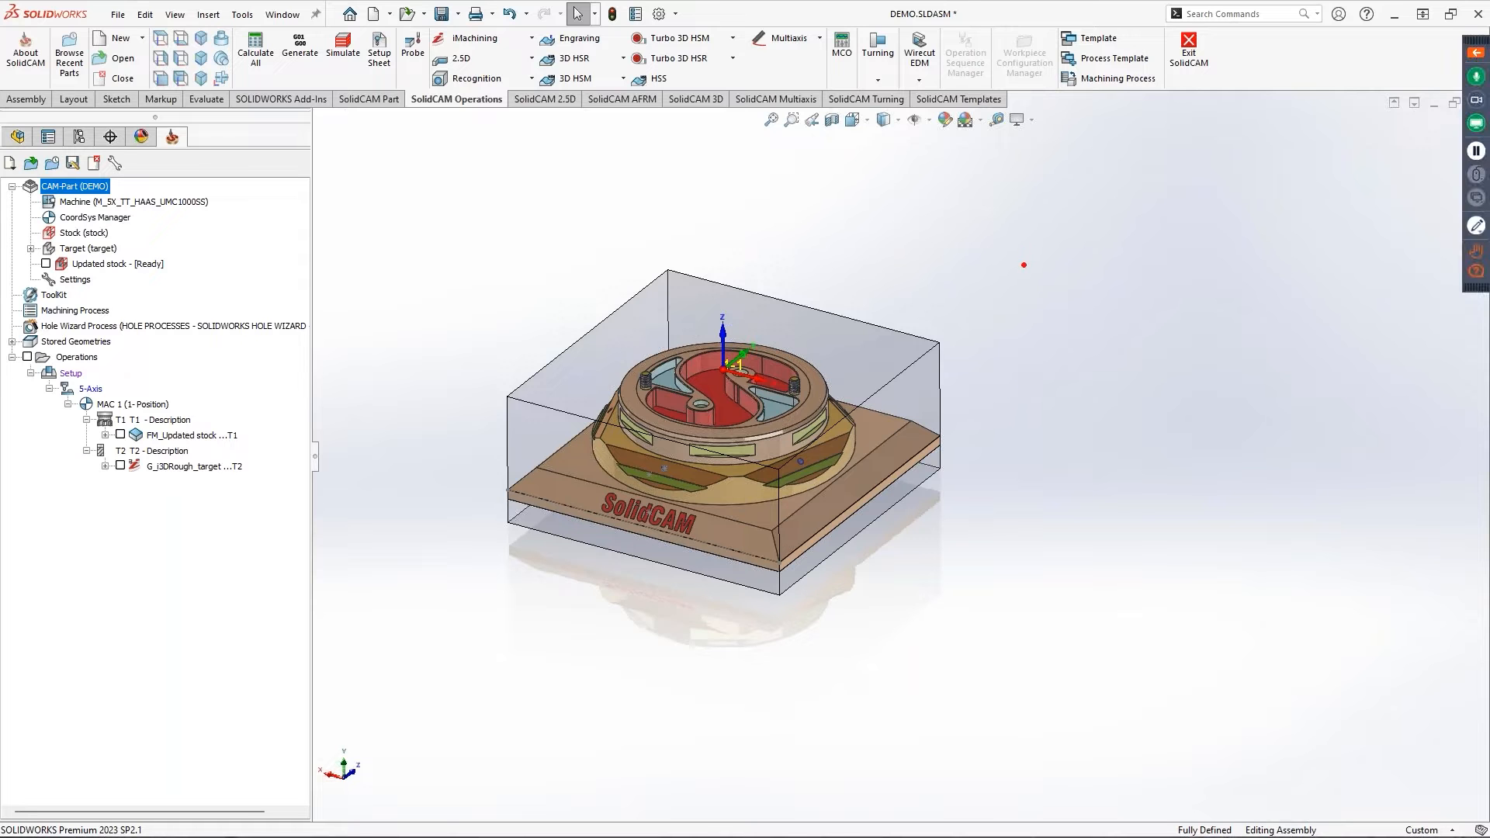
text(1. Jaw)
key(Return)
text(2. 2D)
key(Return)
text(3. 3D model)
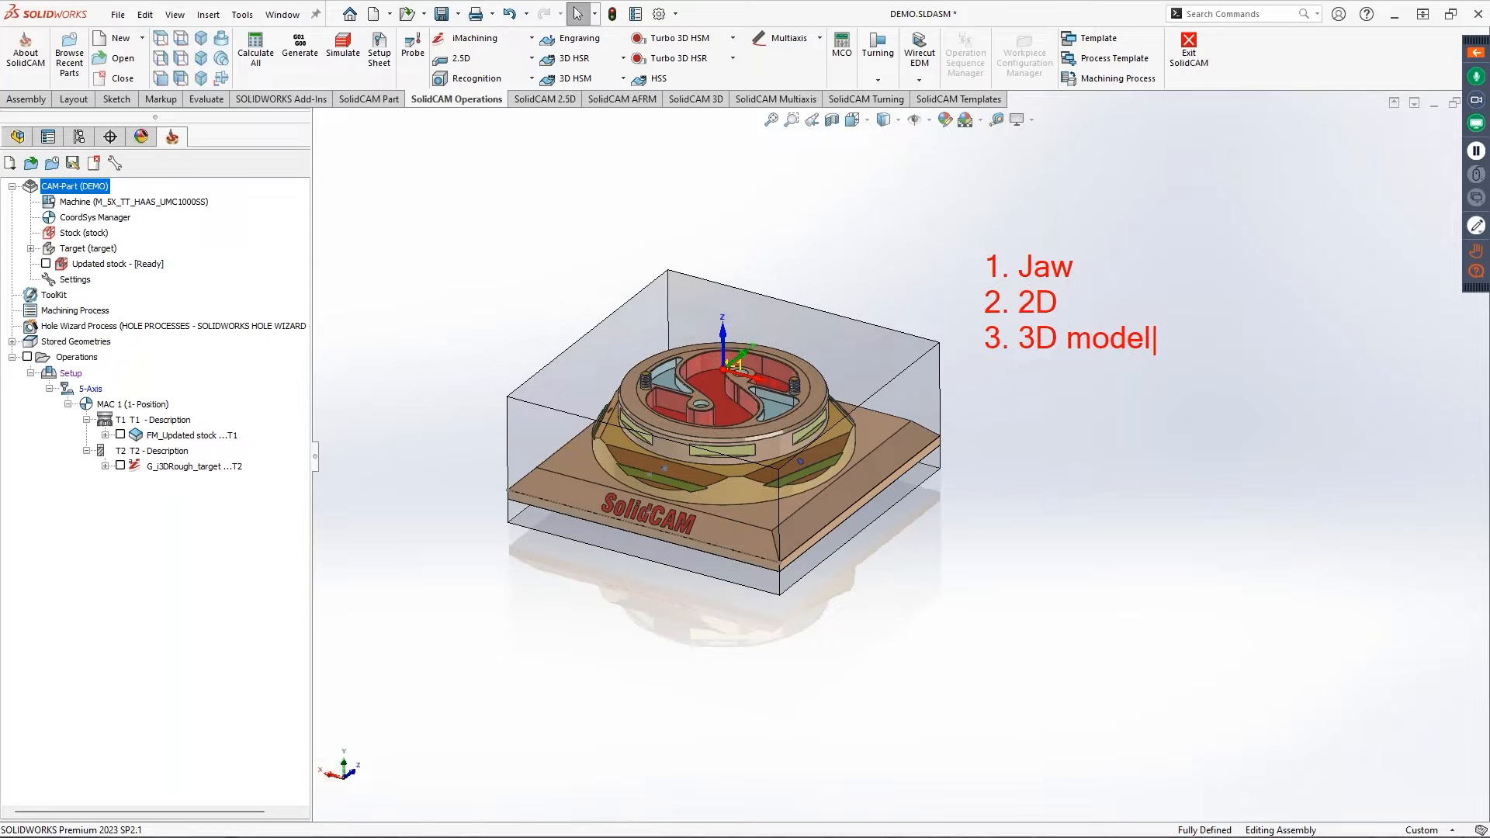
key(BackSpace)
key(BackSpace)
key(BackSpace)
key(BackSpace)
key(BackSpace)
key(BackSpace)
key(BackSpace)
key(BackSpace)
key(BackSpace)
key(BackSpace)
key(BackSpace)
key(BackSpace)
key(BackSpace)
key(BackSpace)
key(BackSpace)
key(BackSpace)
key(BackSpace)
key(BackSpace)
key(BackSpace)
key(BackSpace)
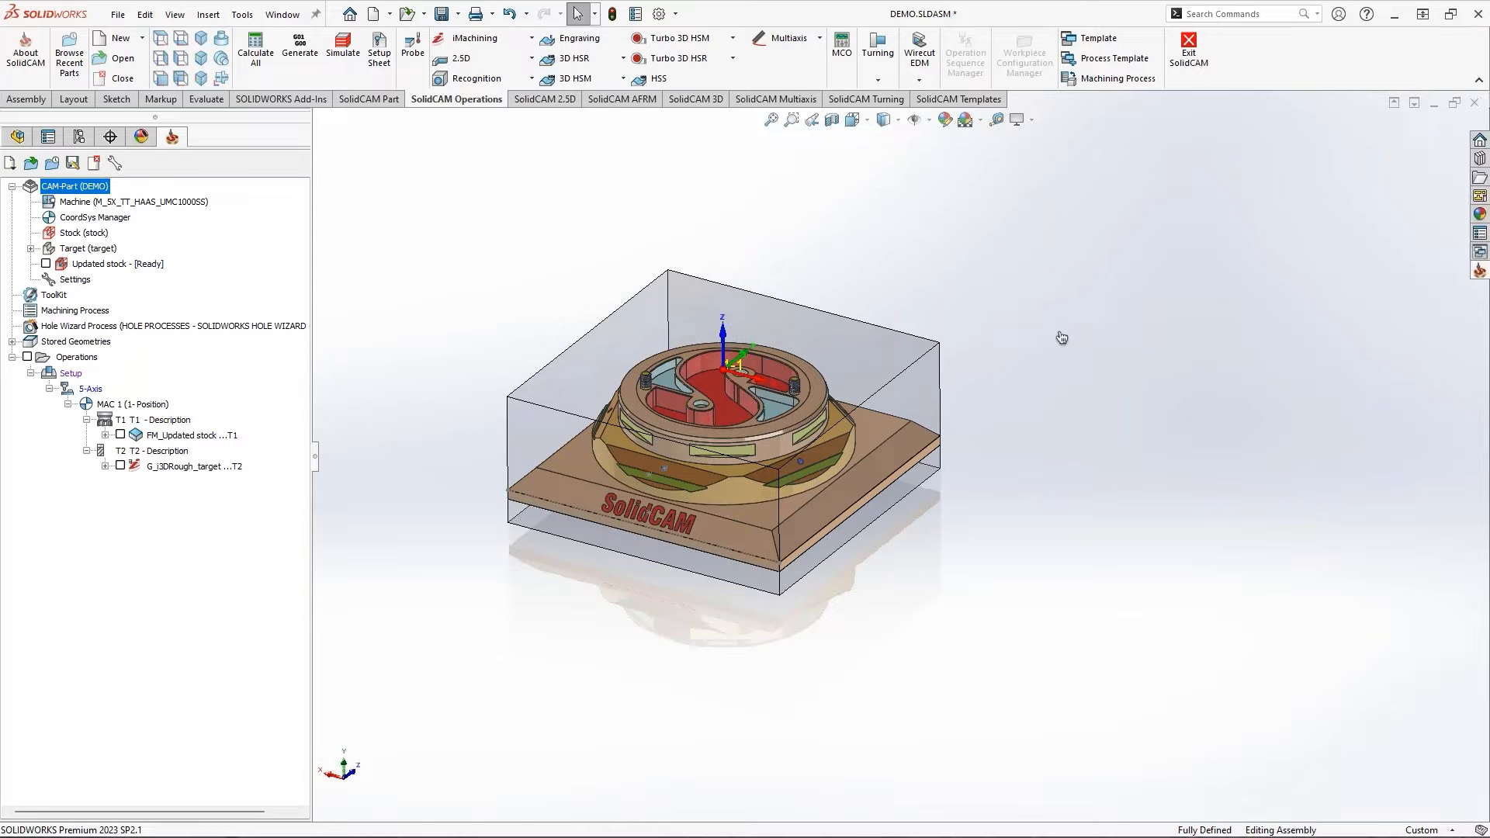
text(1.)
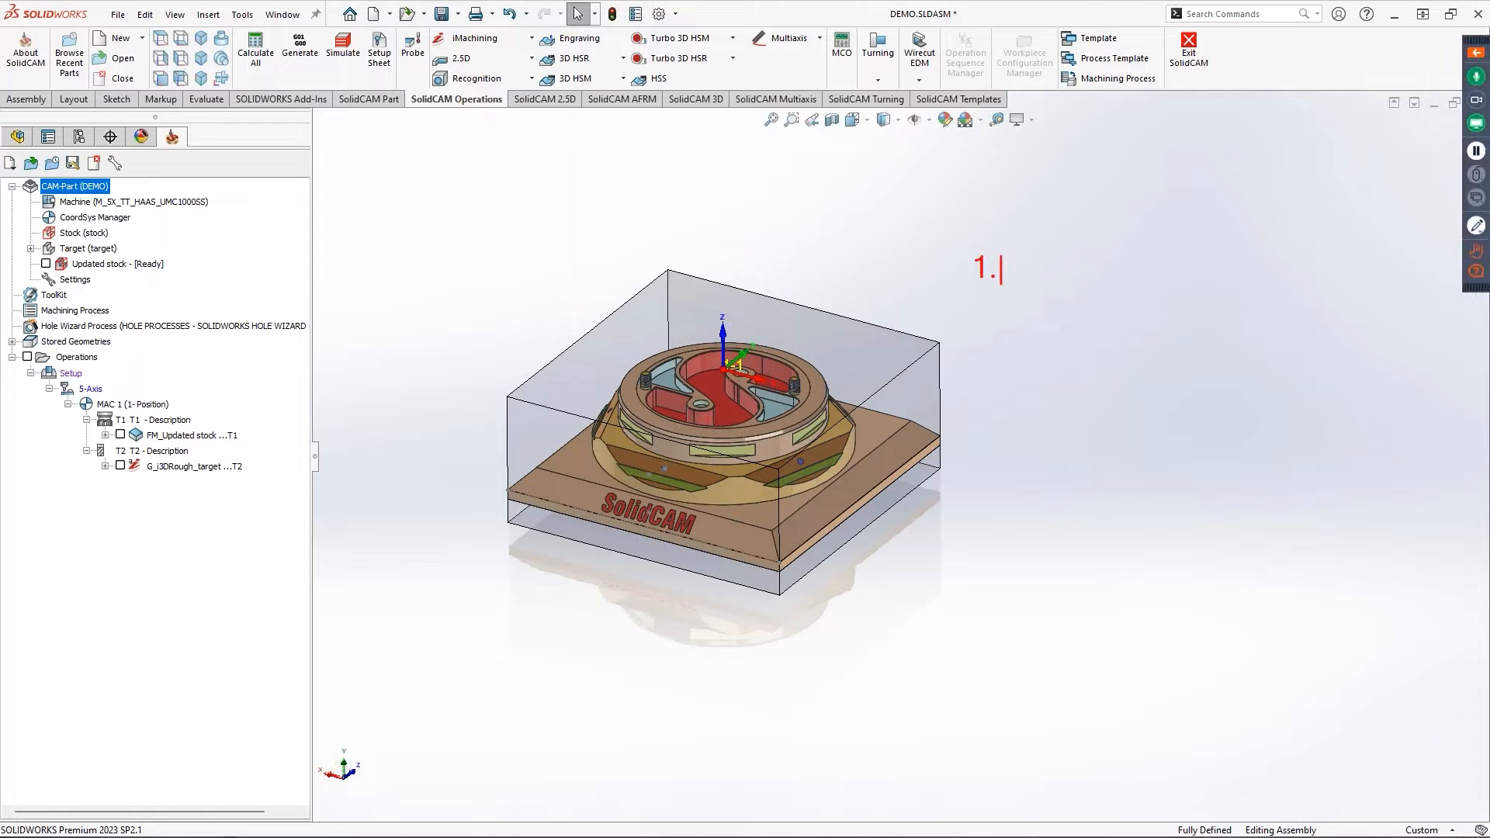
text( Associat)
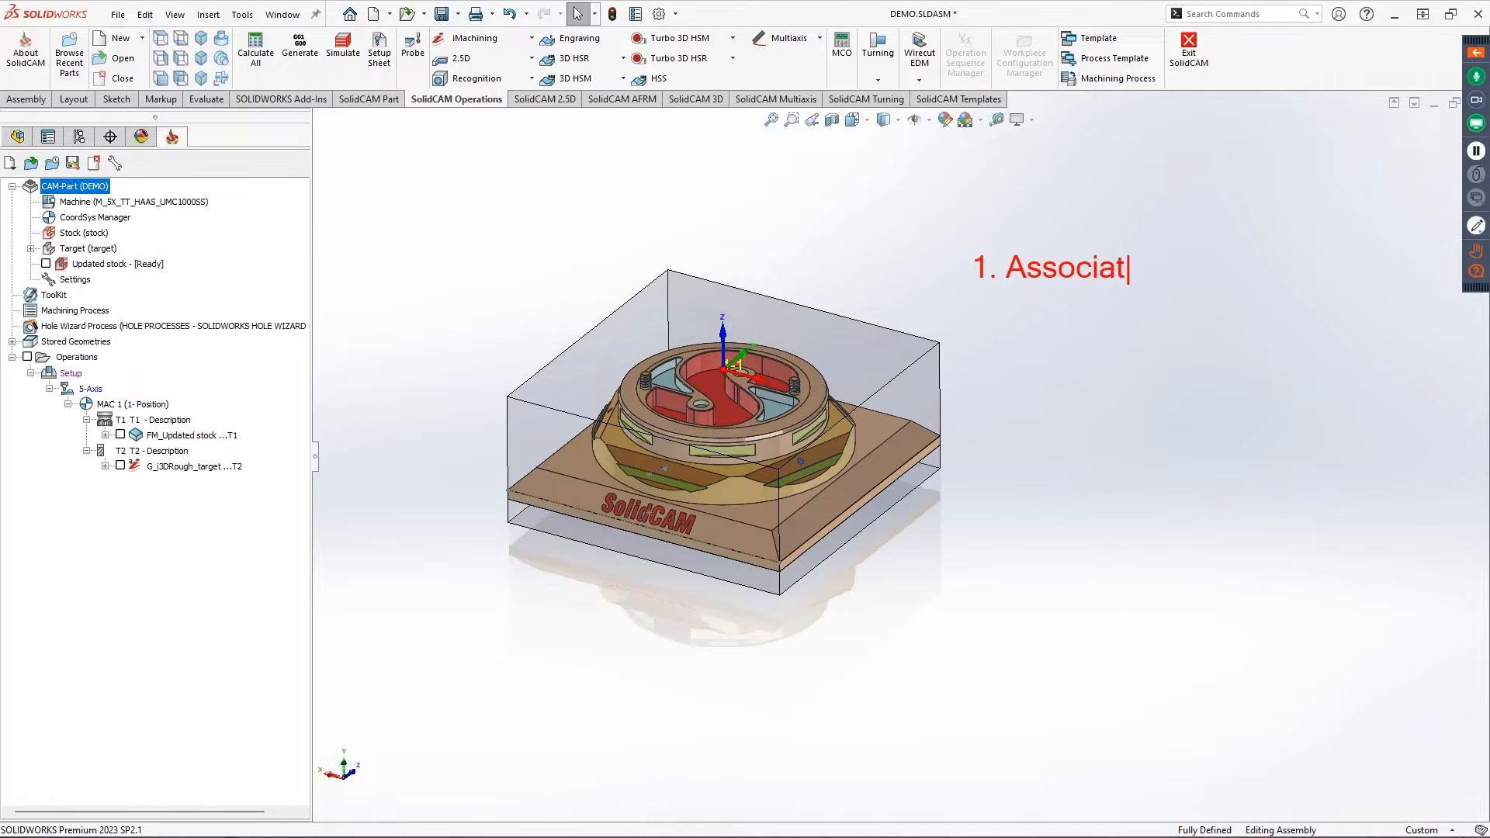
text(ive Fixtur)
key(Return)
text(2. Vise)
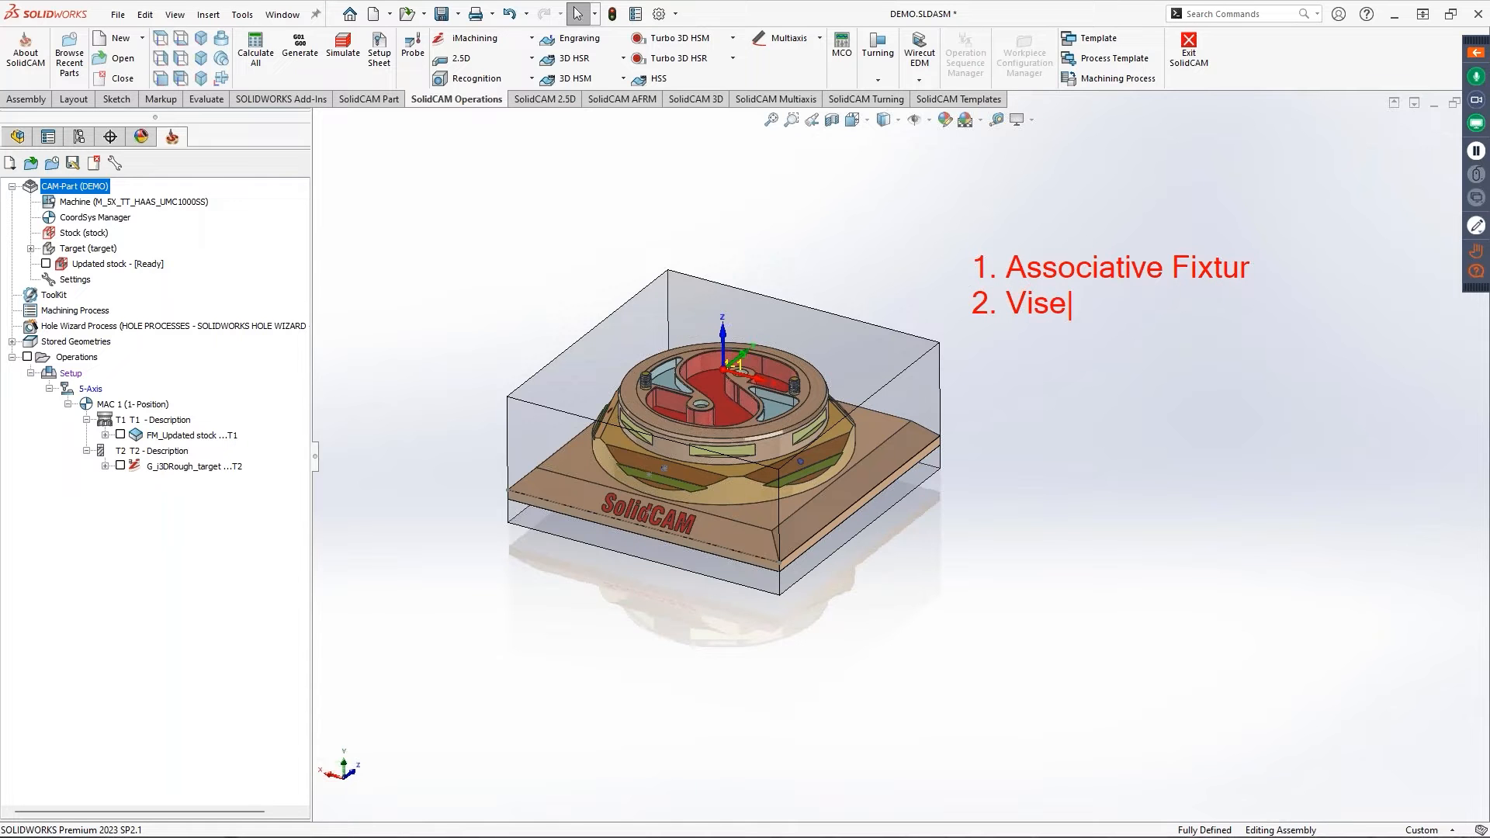
key(Return)
text(3. Chuck)
key(Return)
text(4. Collent)
key(Escape)
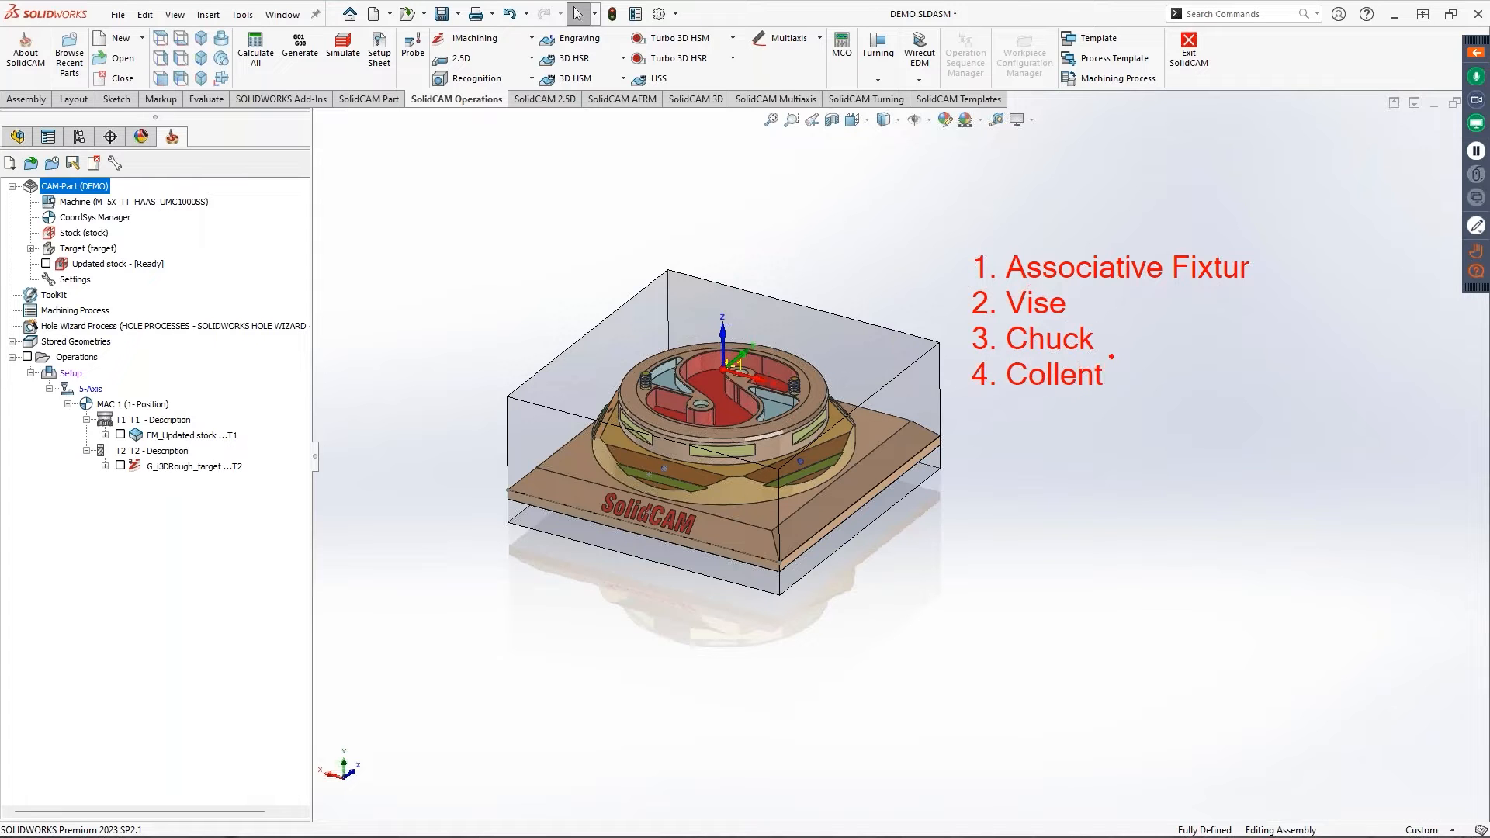
key(Escape)
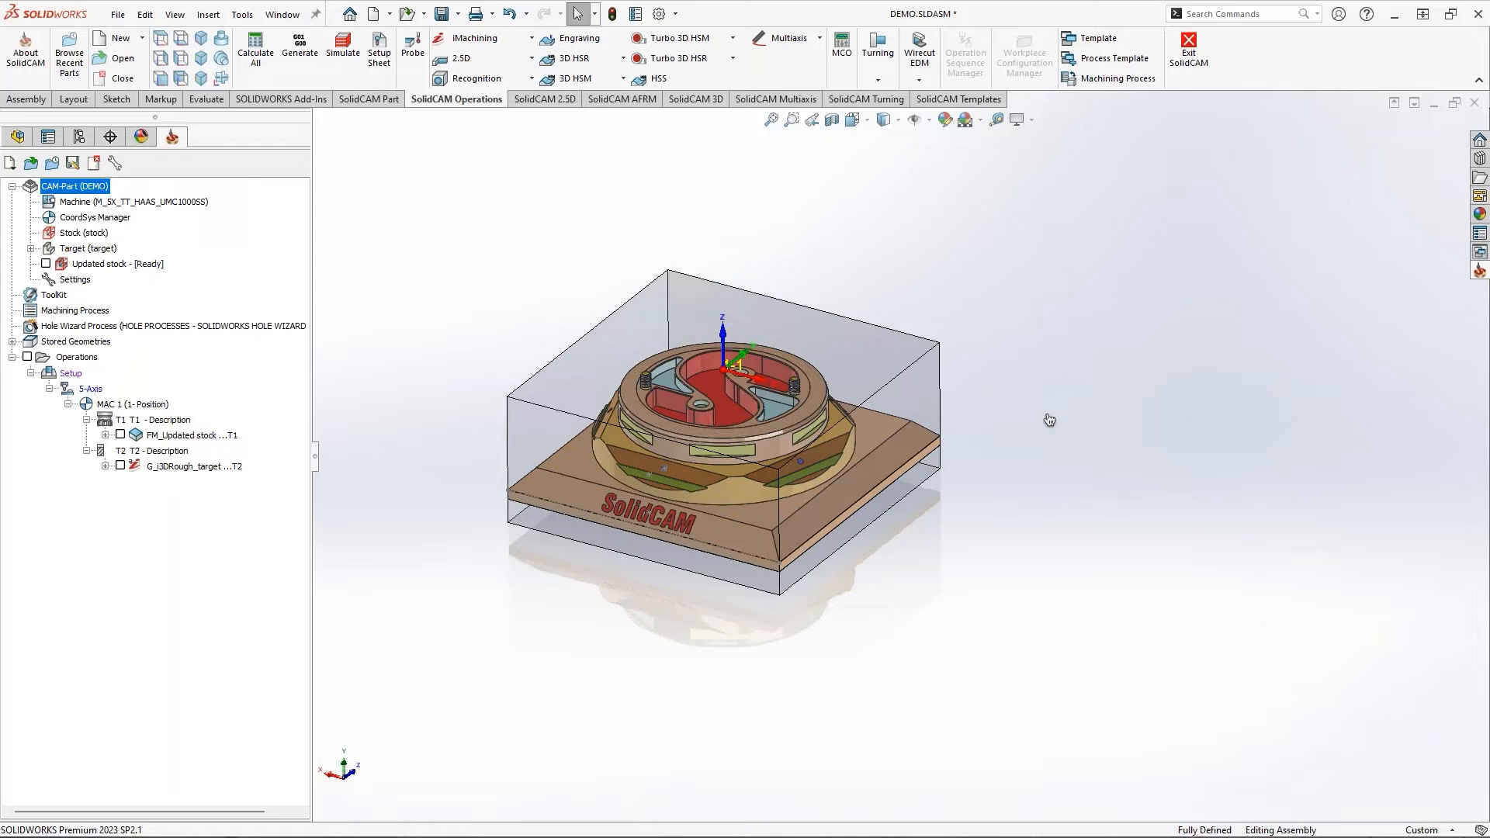
Show the hidden vise, jaw and base components beneath the workpiece in the assembly
ctrl+middle_drag(999, 432, 1049, 358)
key(shift+Tab)
key(shift+Tab)
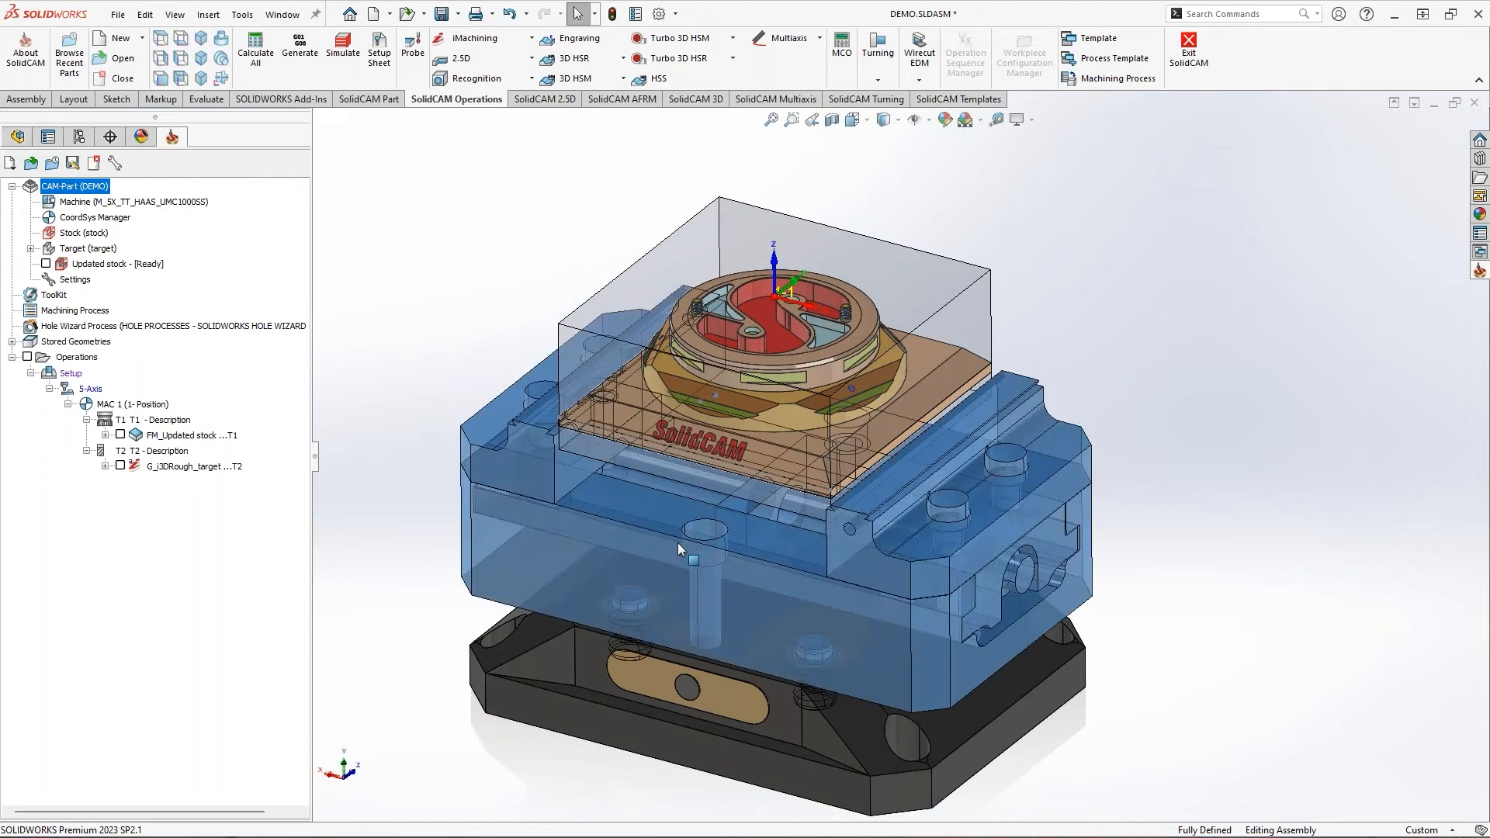
key(shift+Tab)
scroll(658, 699, up, 2)
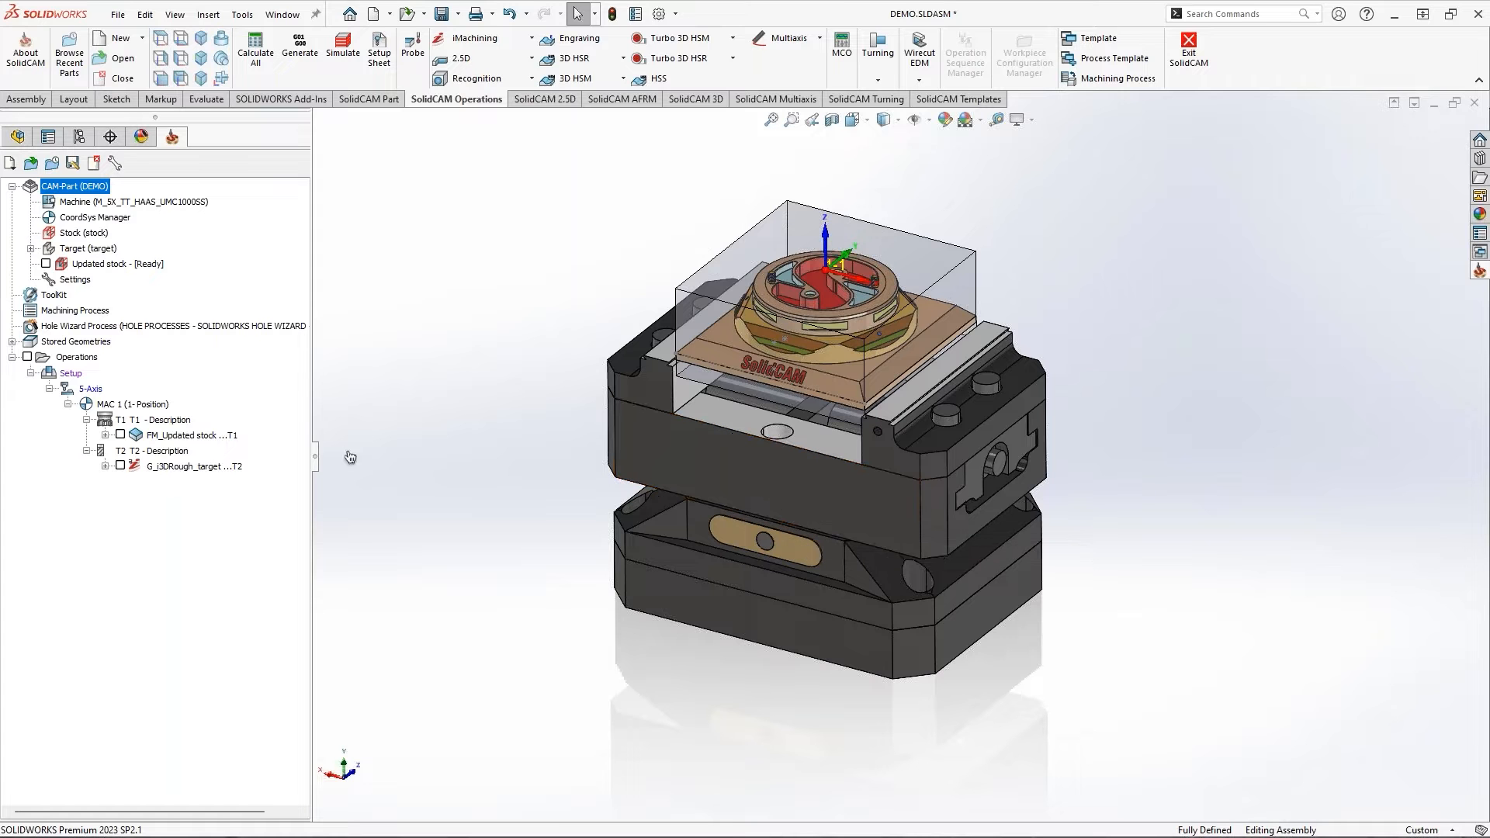
Open the machine setup for editing and examine the machine's table in the machine preview, then close the preview
right_click(71, 374)
click(136, 389)
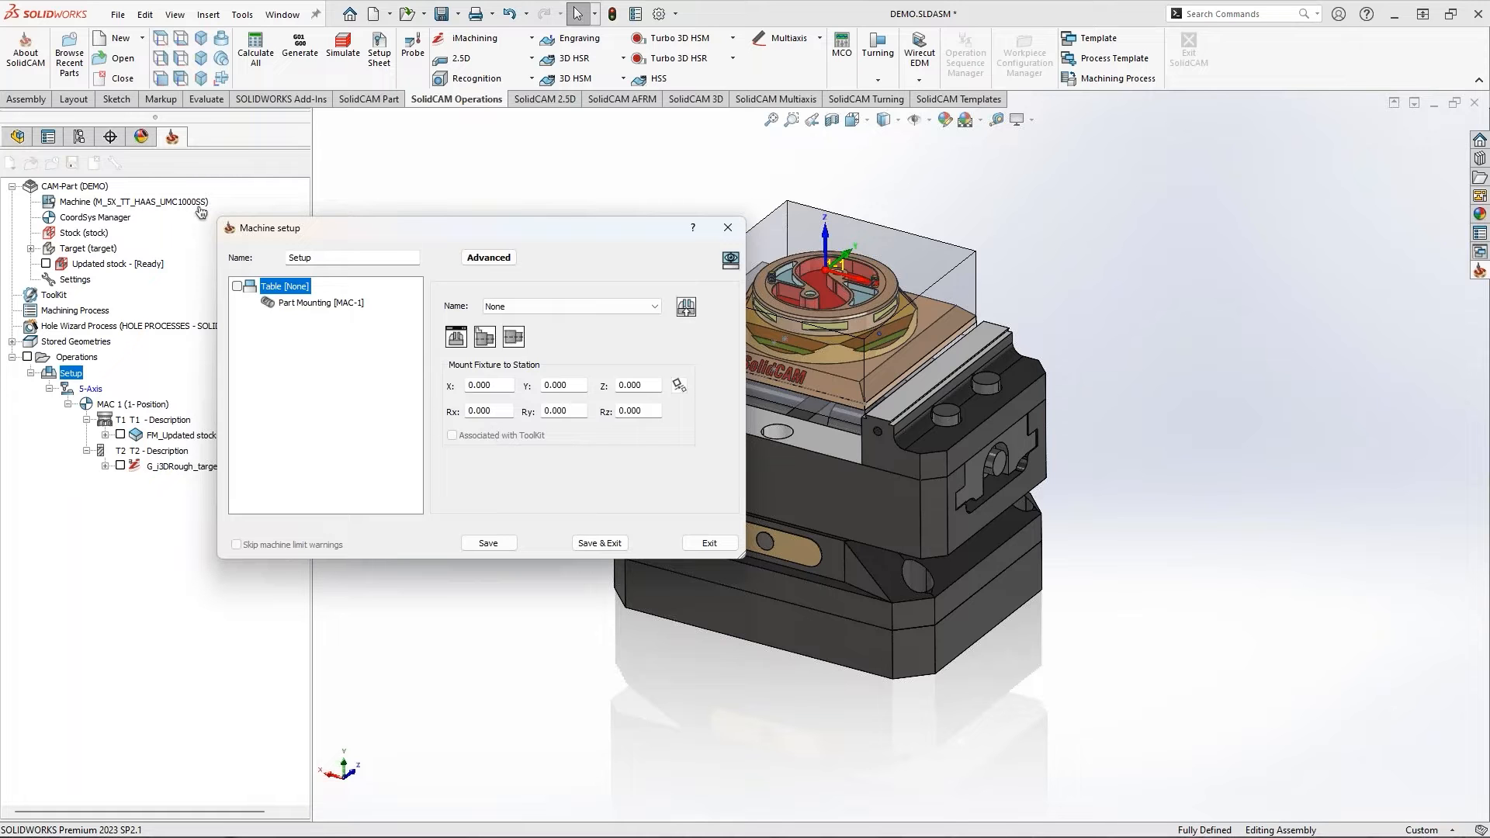
click(730, 264)
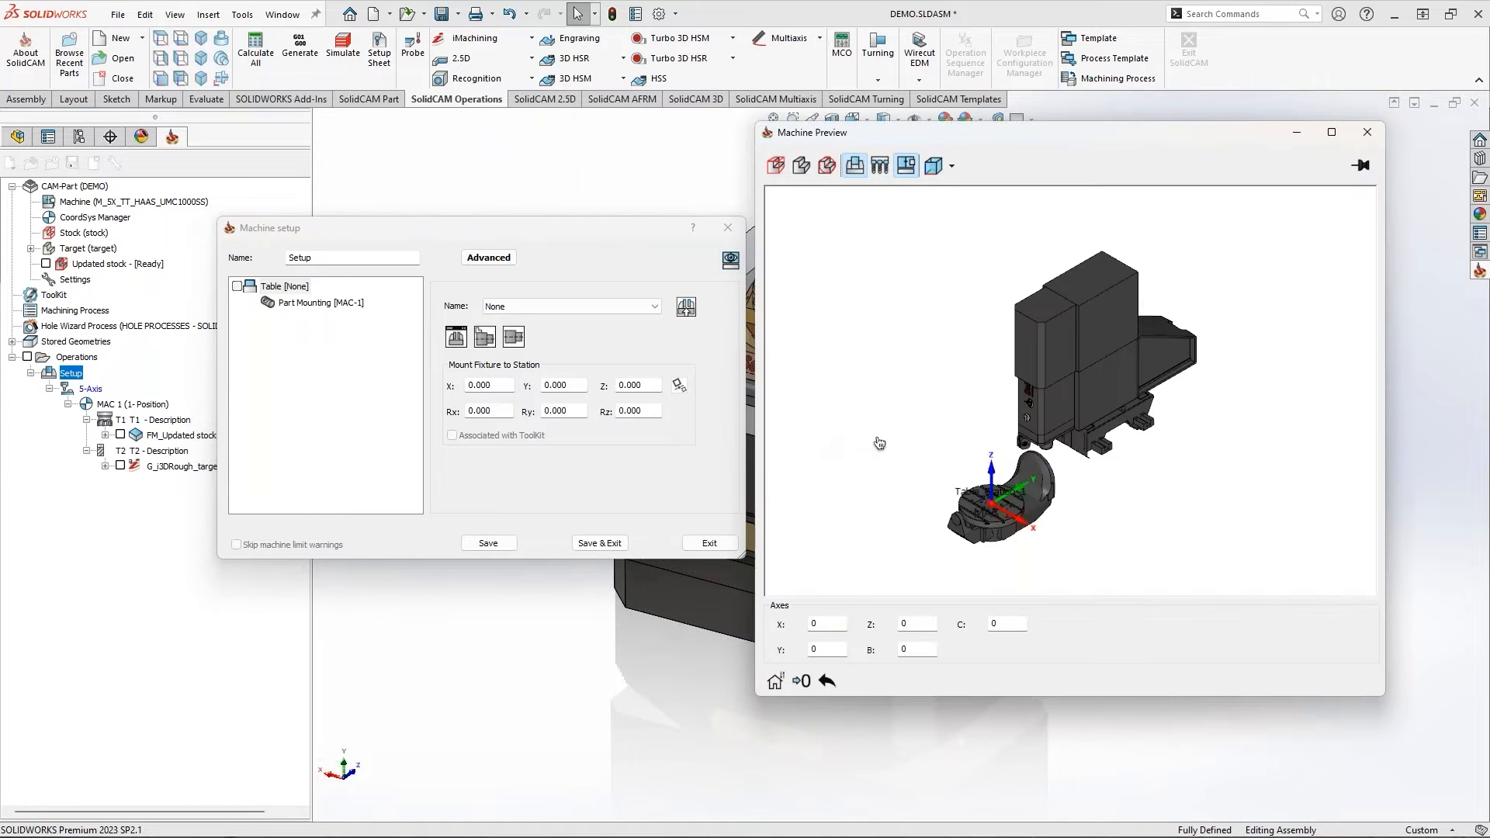
scroll(1051, 501, up, 5)
drag(1115, 140, 1487, 142)
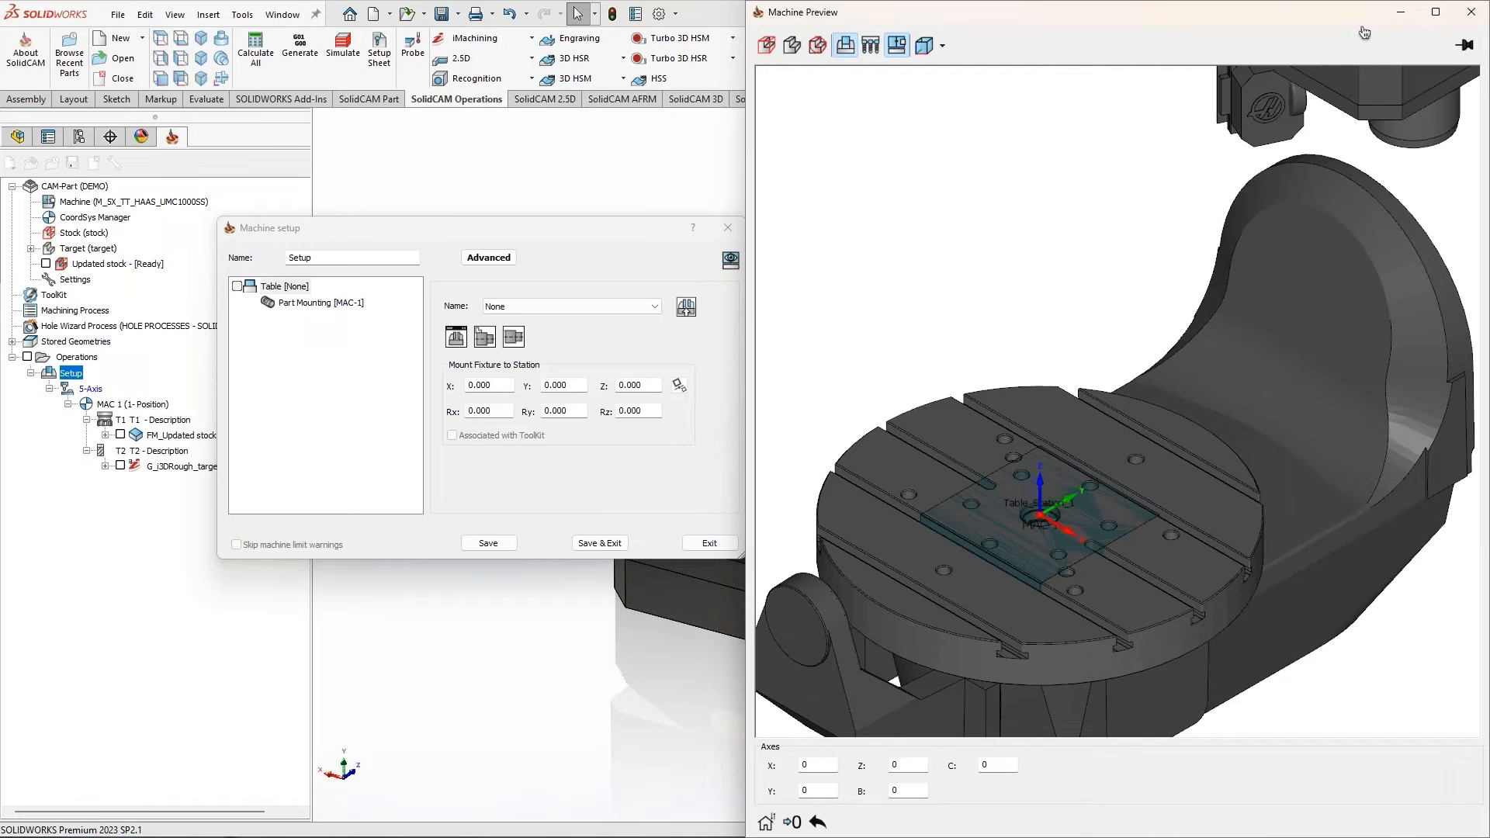
click(617, 234)
drag(618, 234, 584, 244)
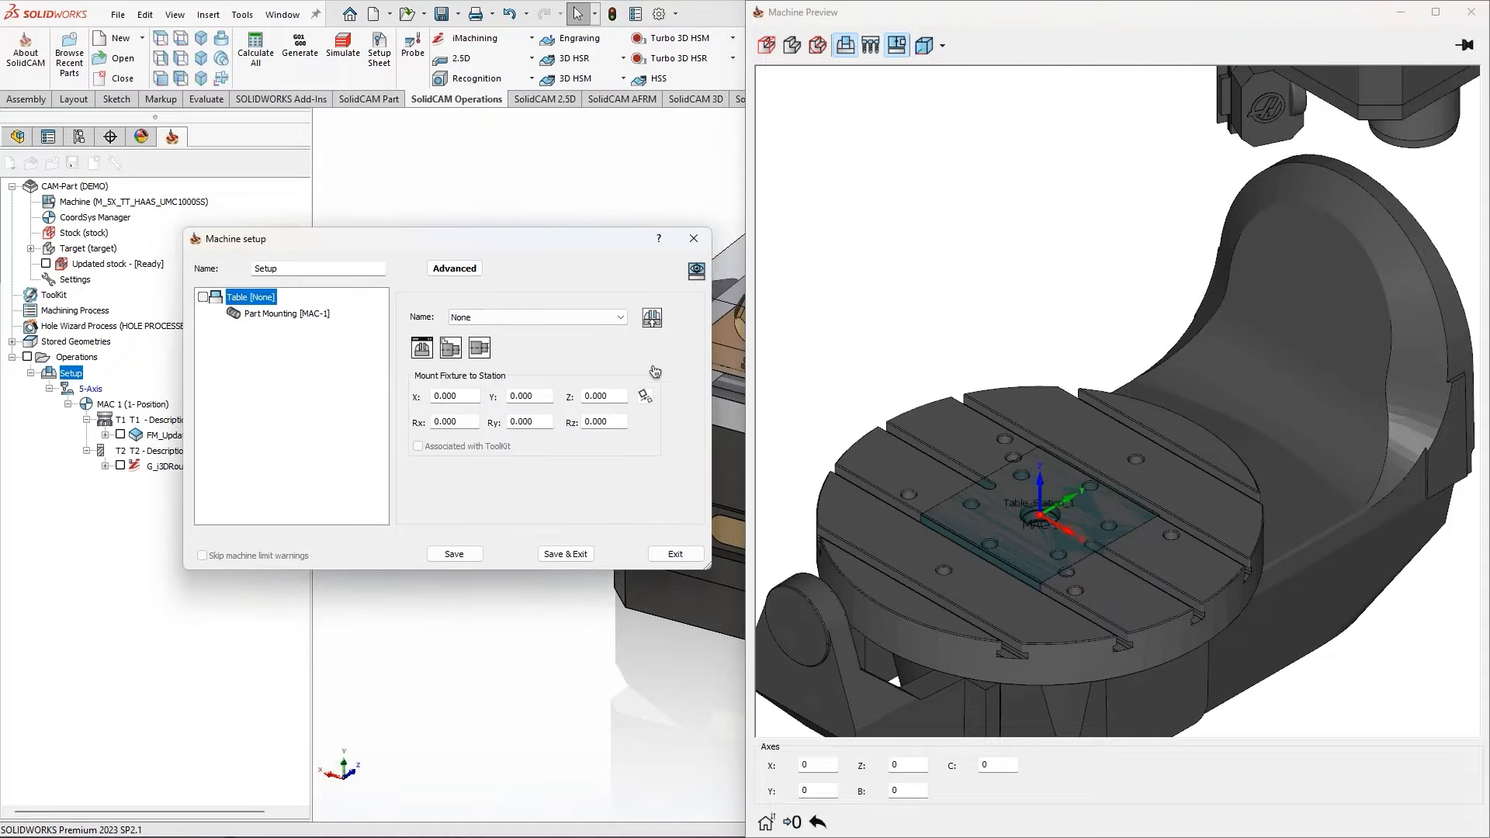
click(1470, 14)
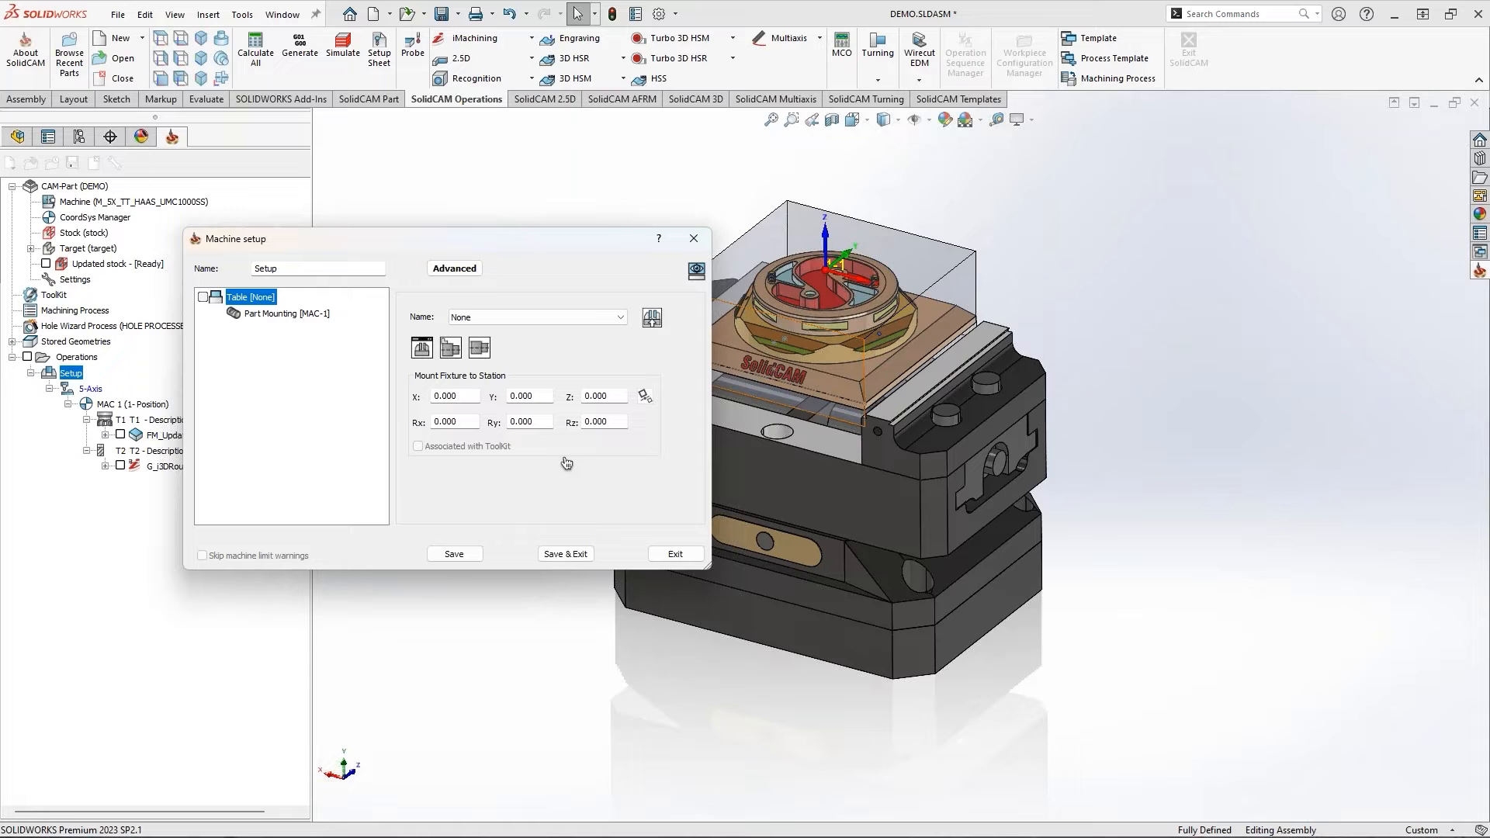
Define the table's clamping fixture from CAD by picking the five solids of the vise, its jaws, the riser and the base
click(619, 325)
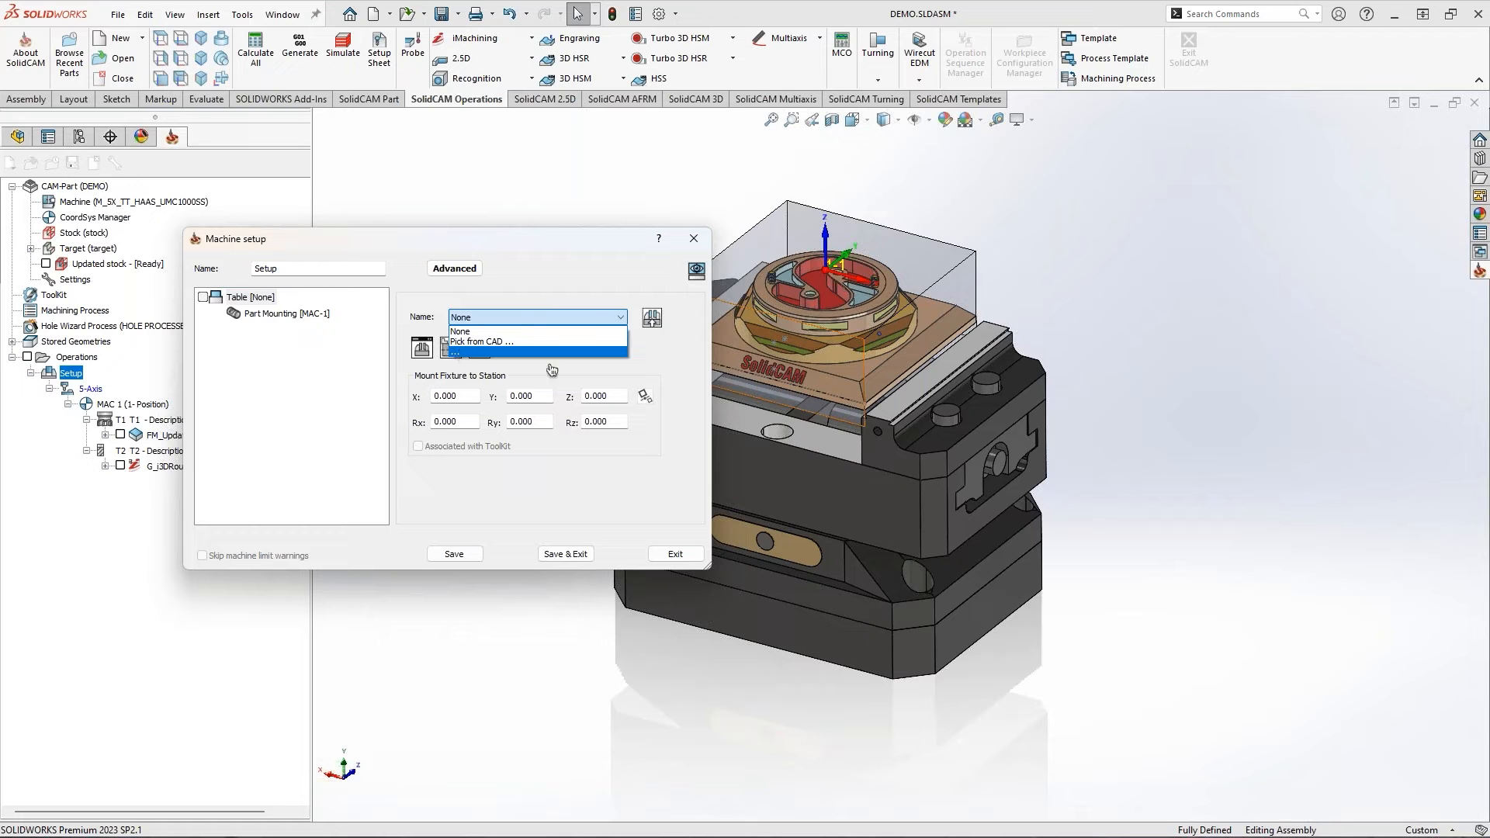
click(653, 325)
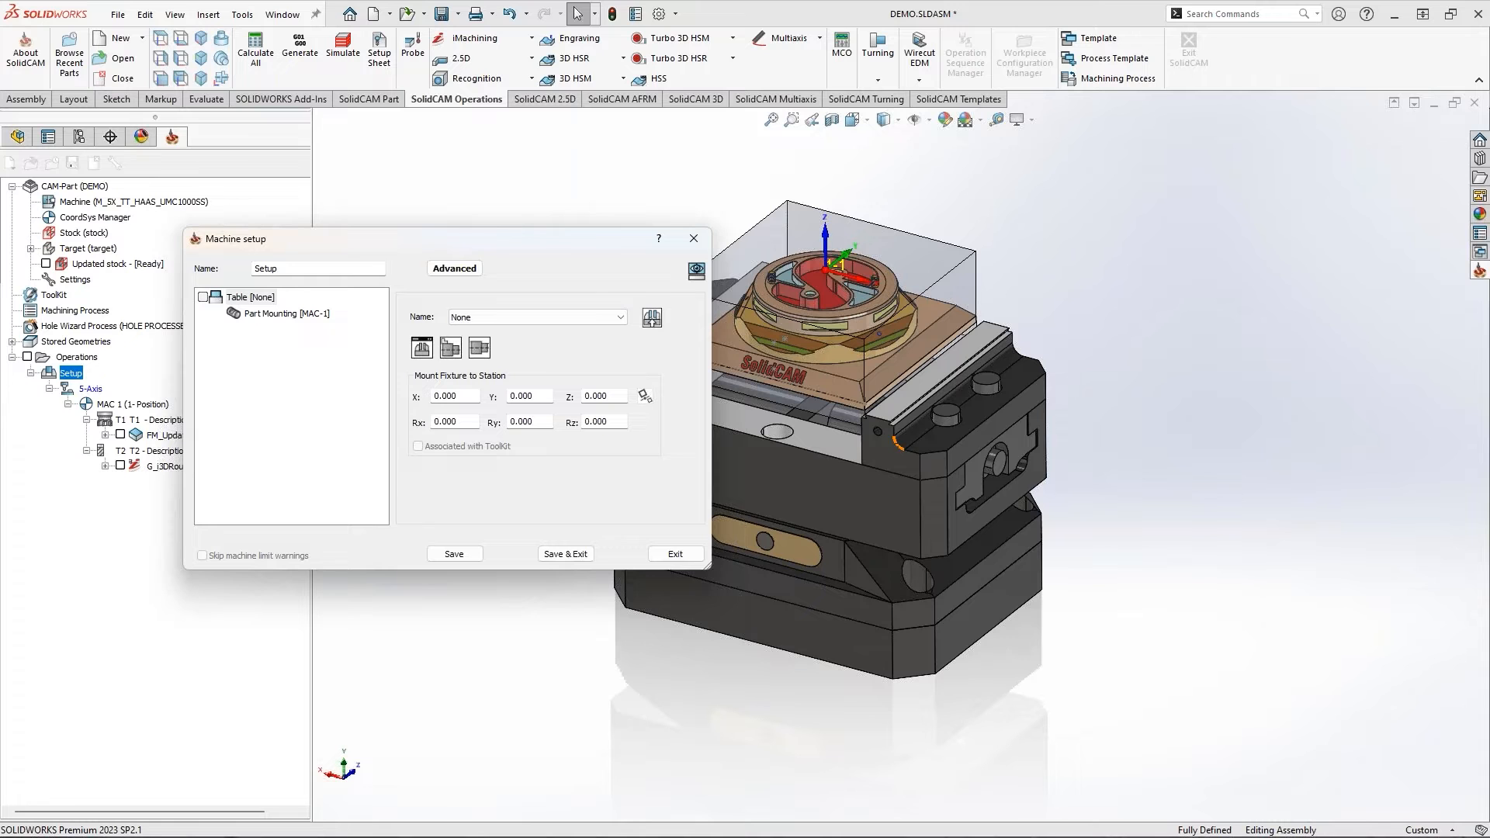
click(492, 318)
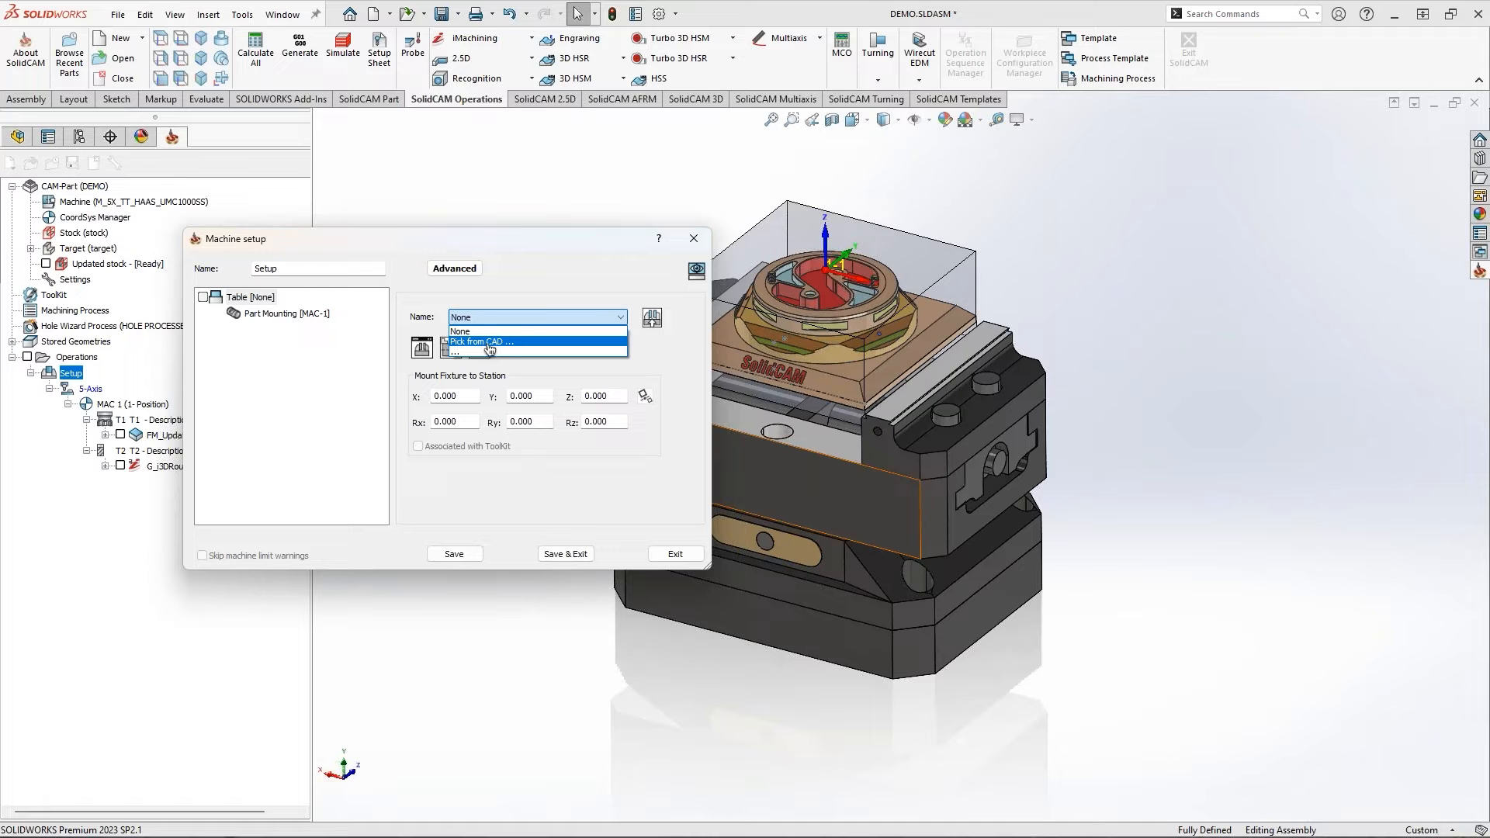
click(487, 343)
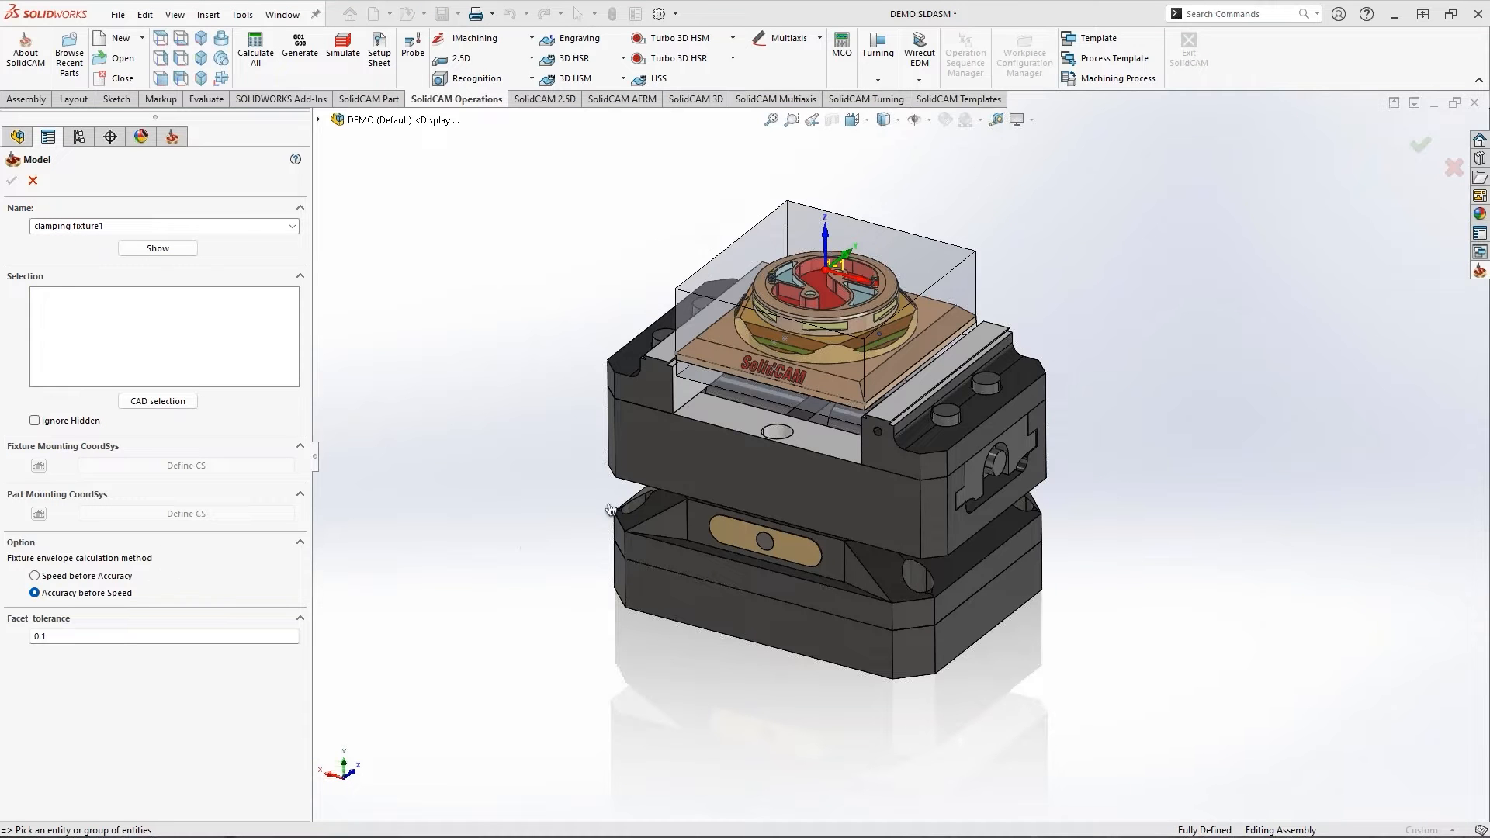
click(630, 444)
click(630, 443)
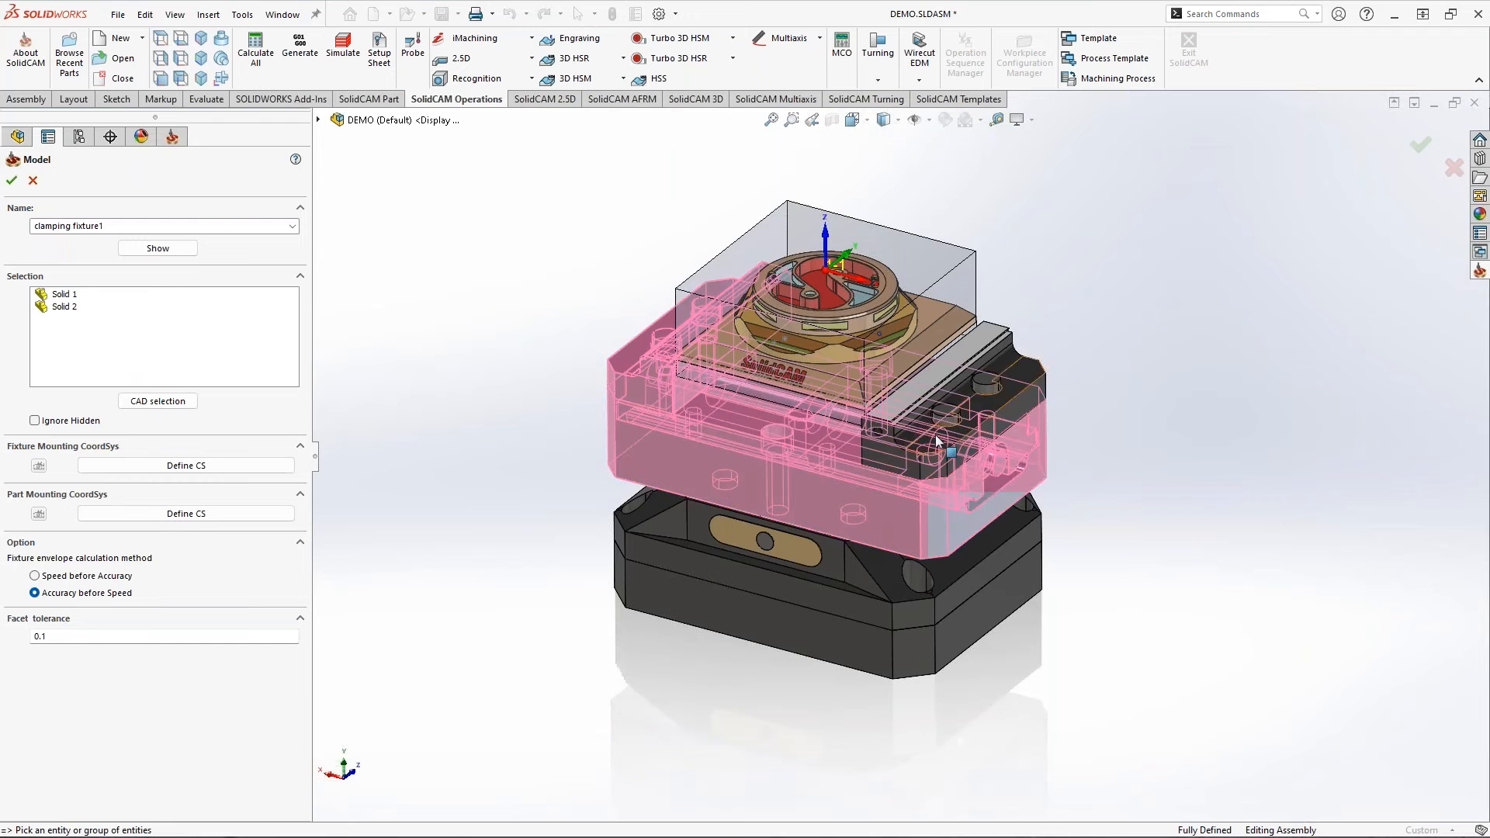
click(974, 334)
click(781, 556)
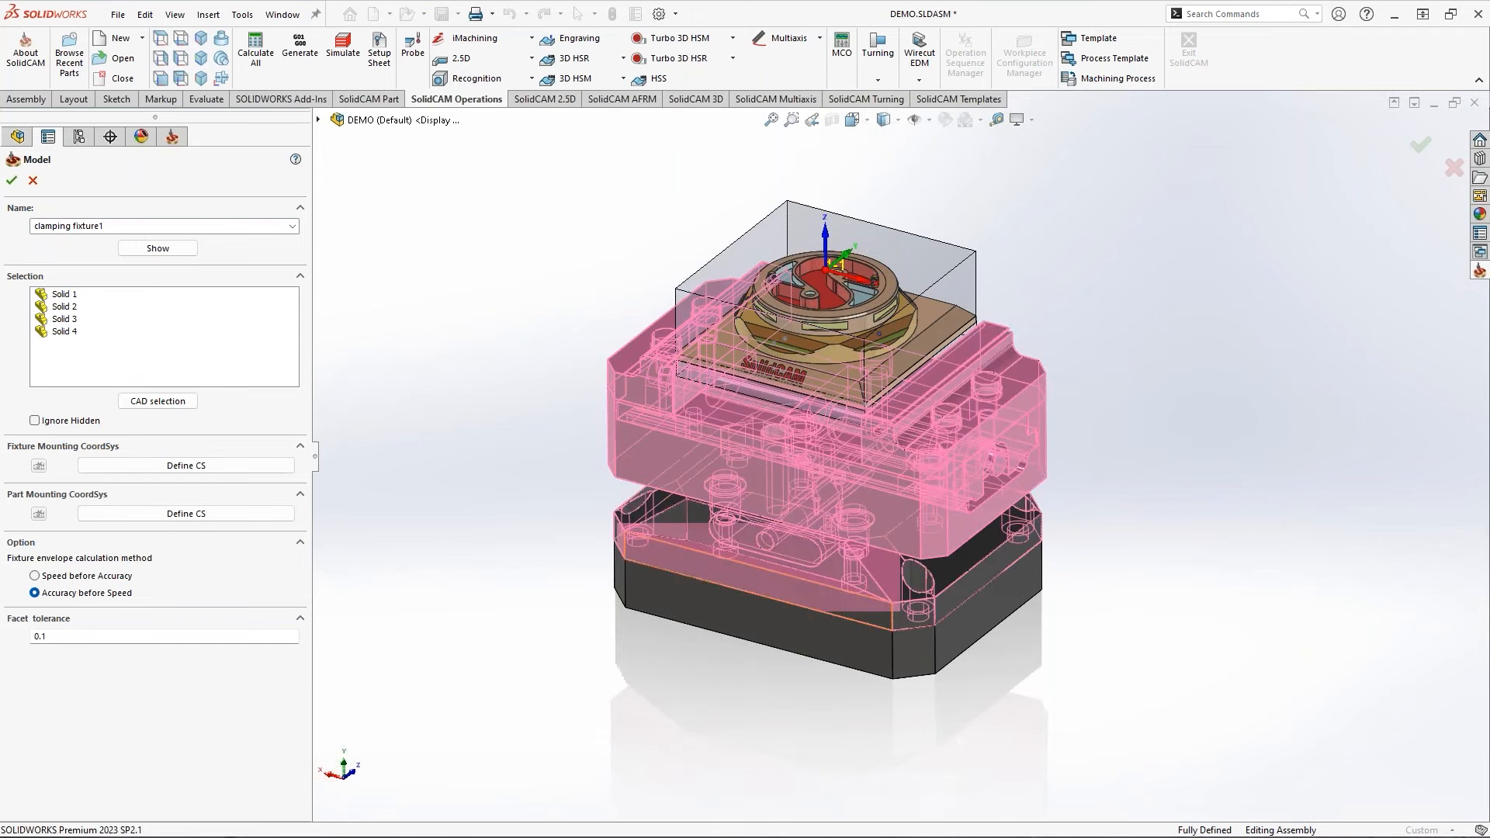
click(767, 614)
Start the fixture mounting coordinate system on the base's bottom face as an associative face, with the Z direction reversed
ctrl+middle_drag(780, 490, 663, 435)
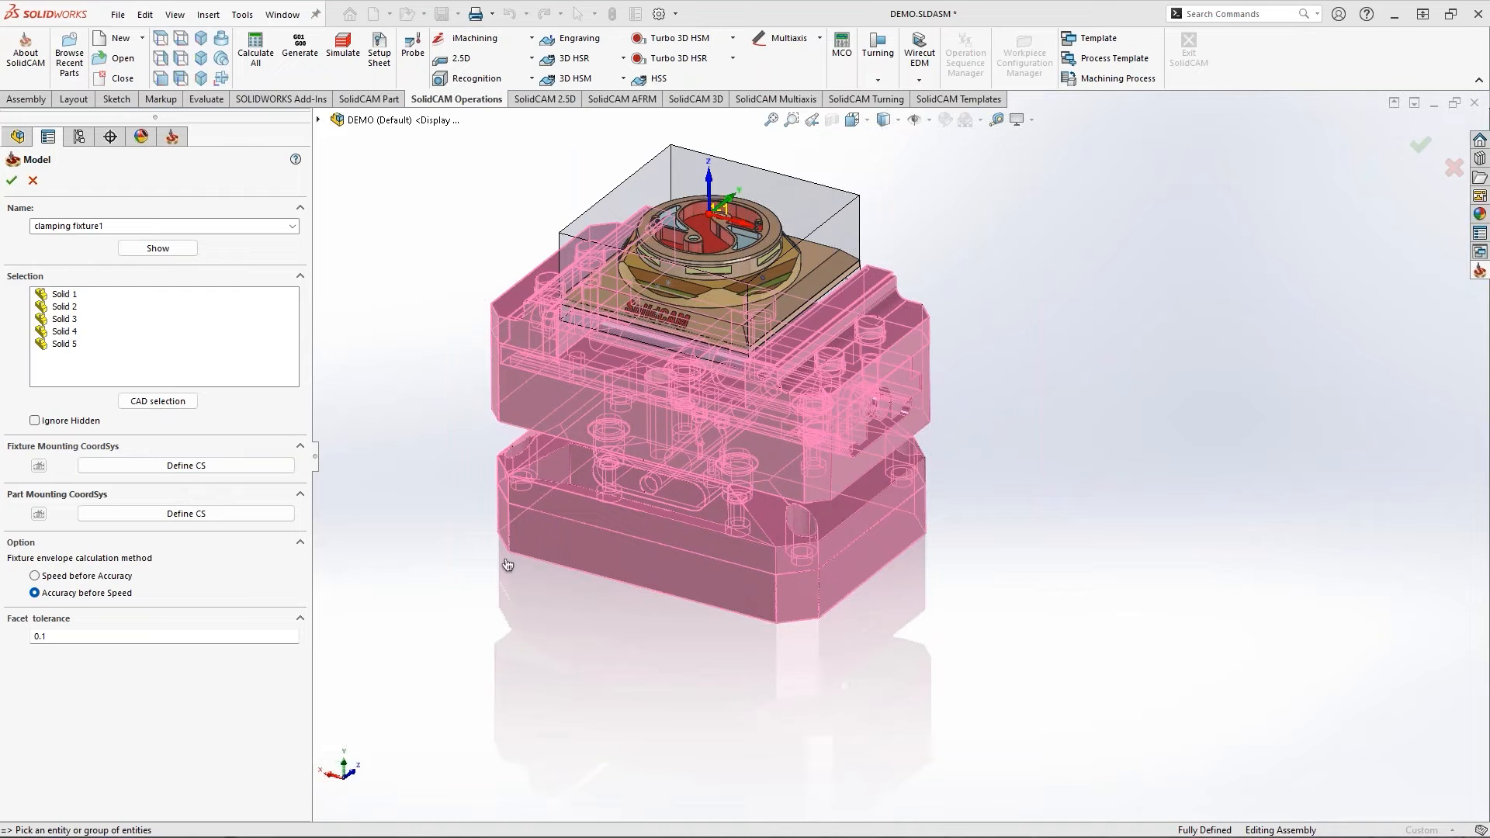
middle_drag(508, 564, 716, 559)
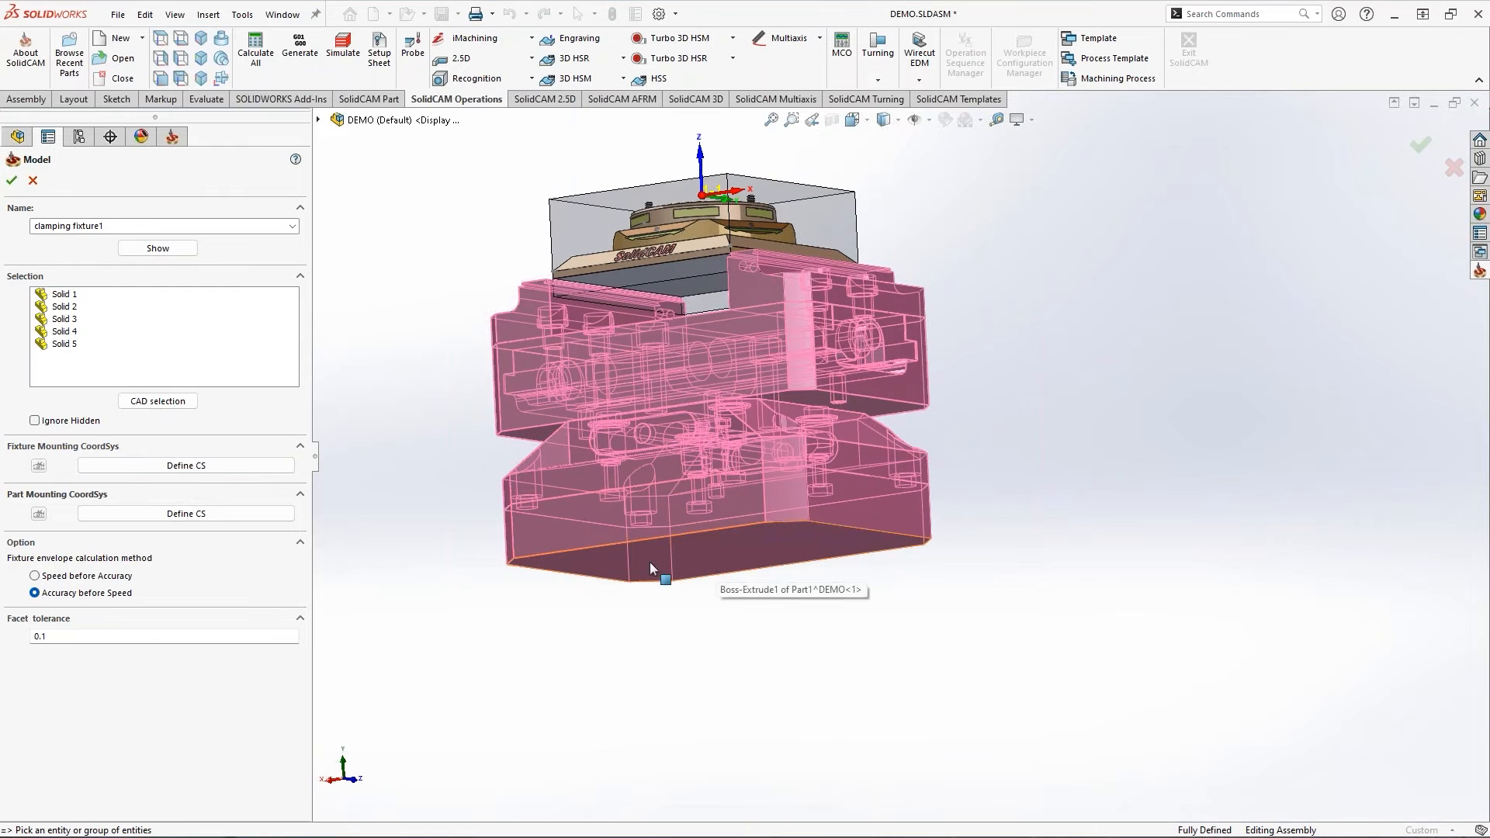
click(174, 468)
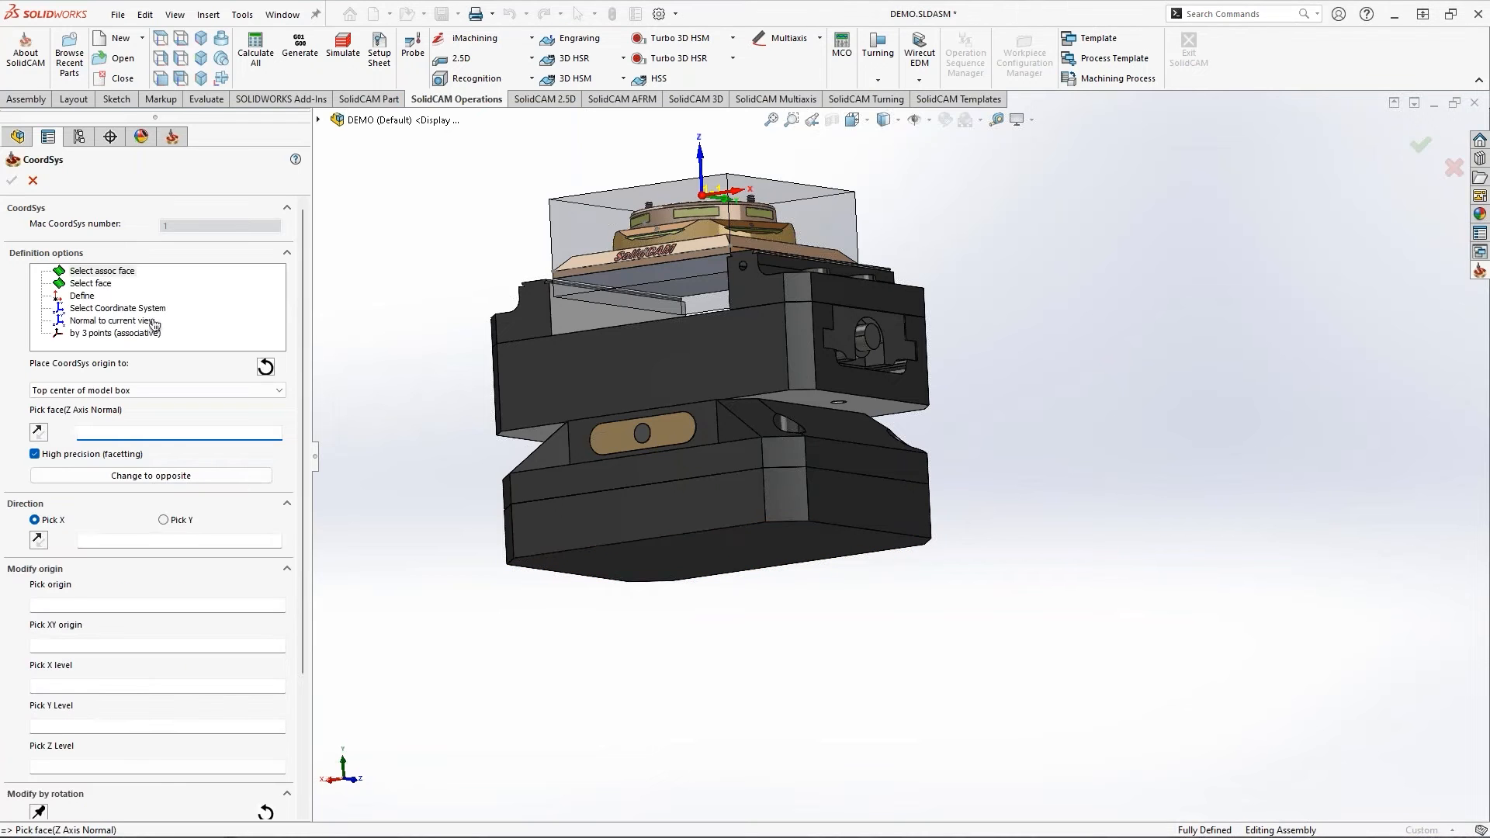
click(102, 271)
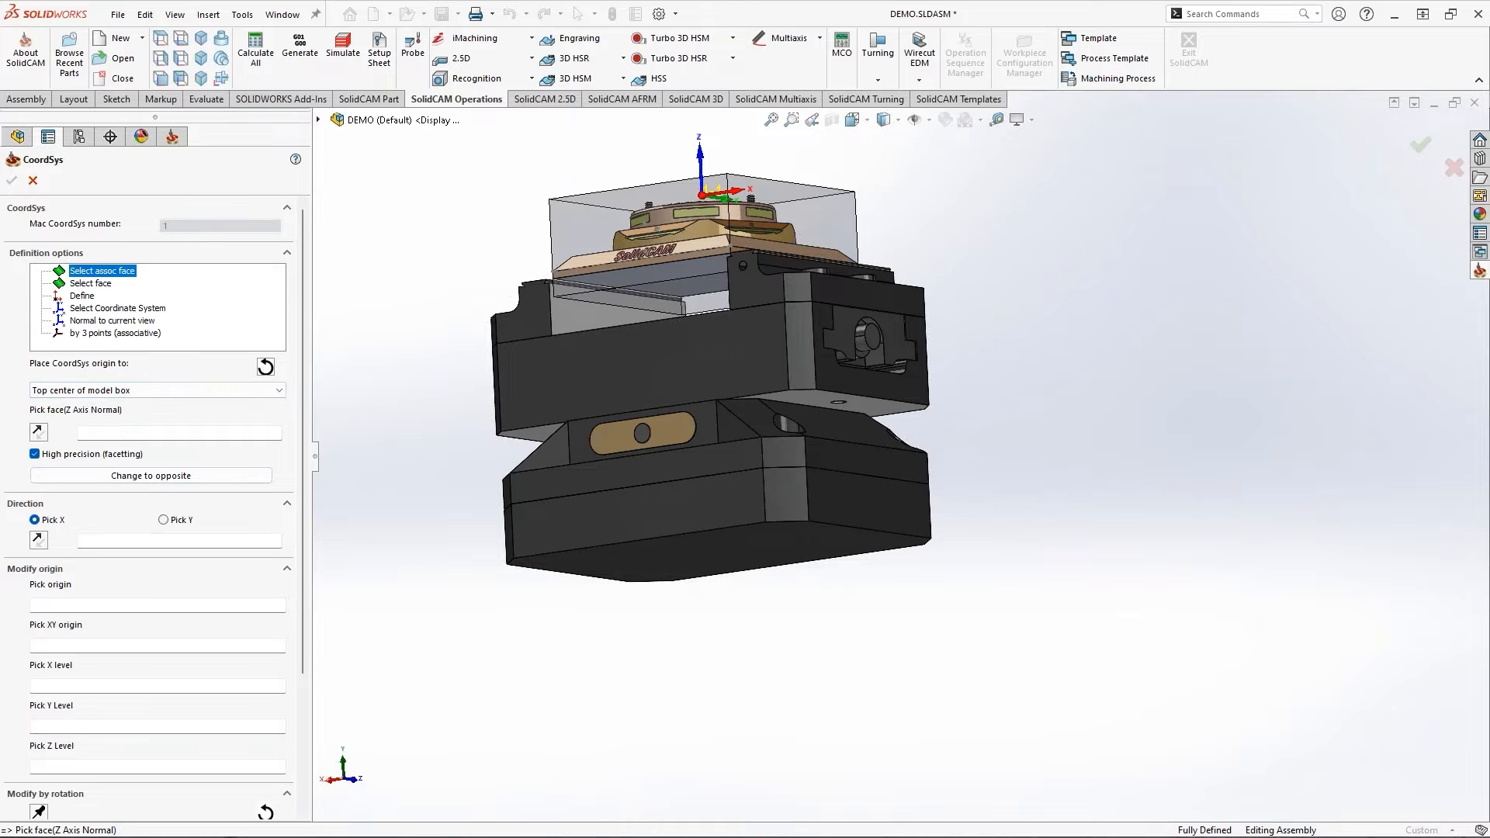
click(705, 547)
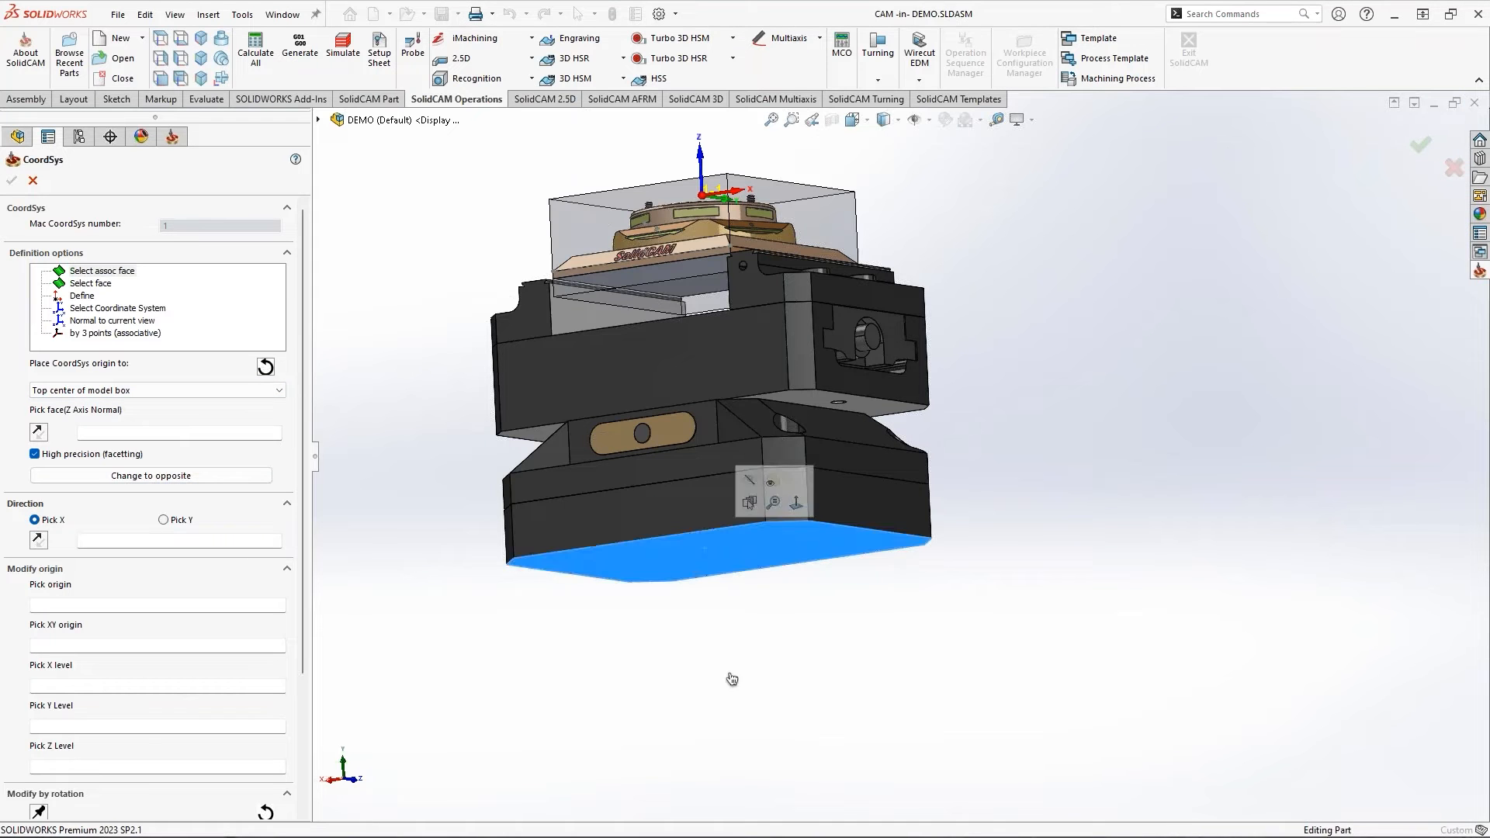
scroll(728, 604, down, 1)
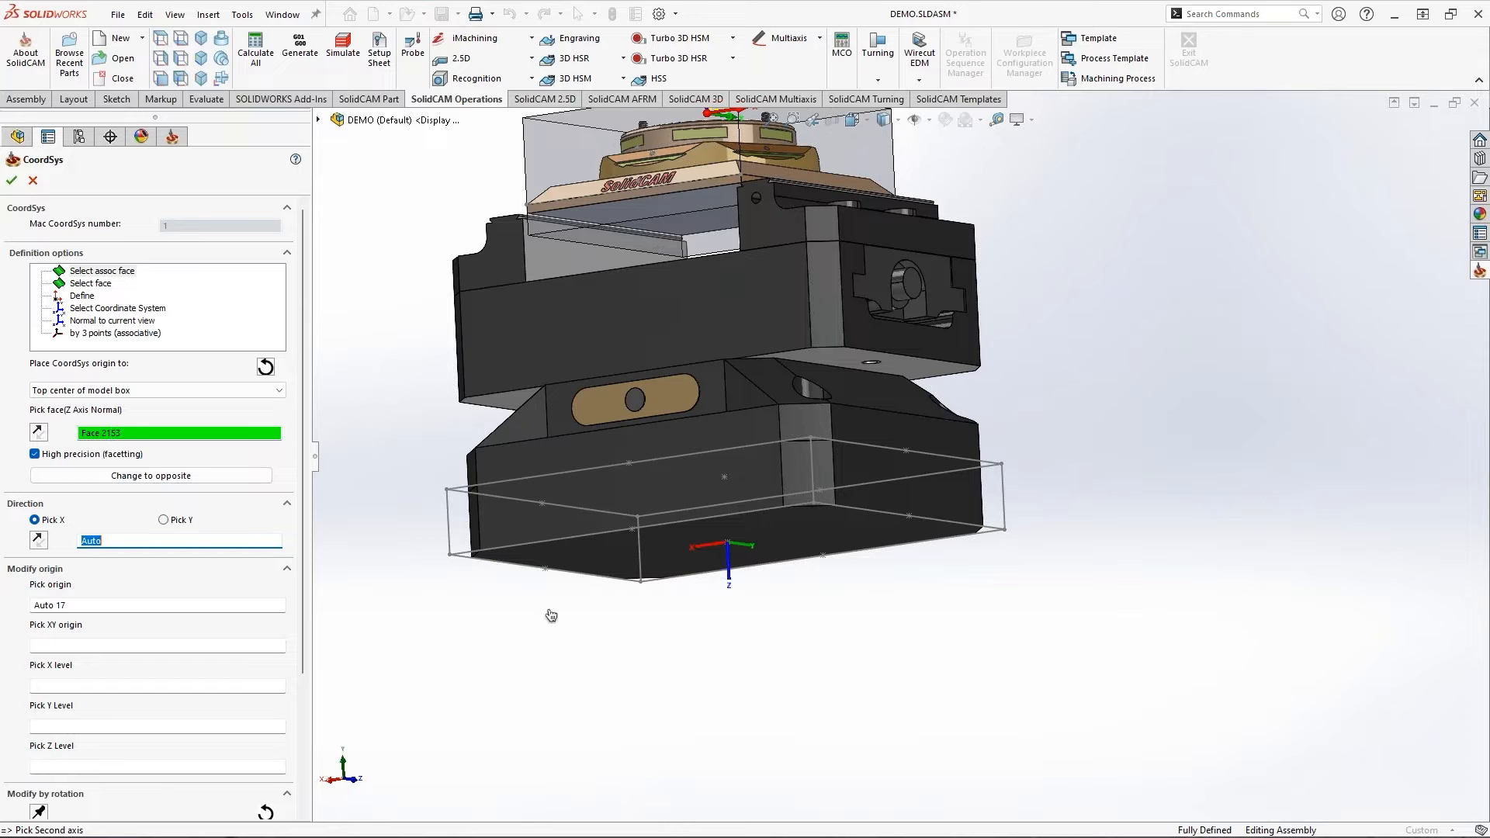
click(118, 477)
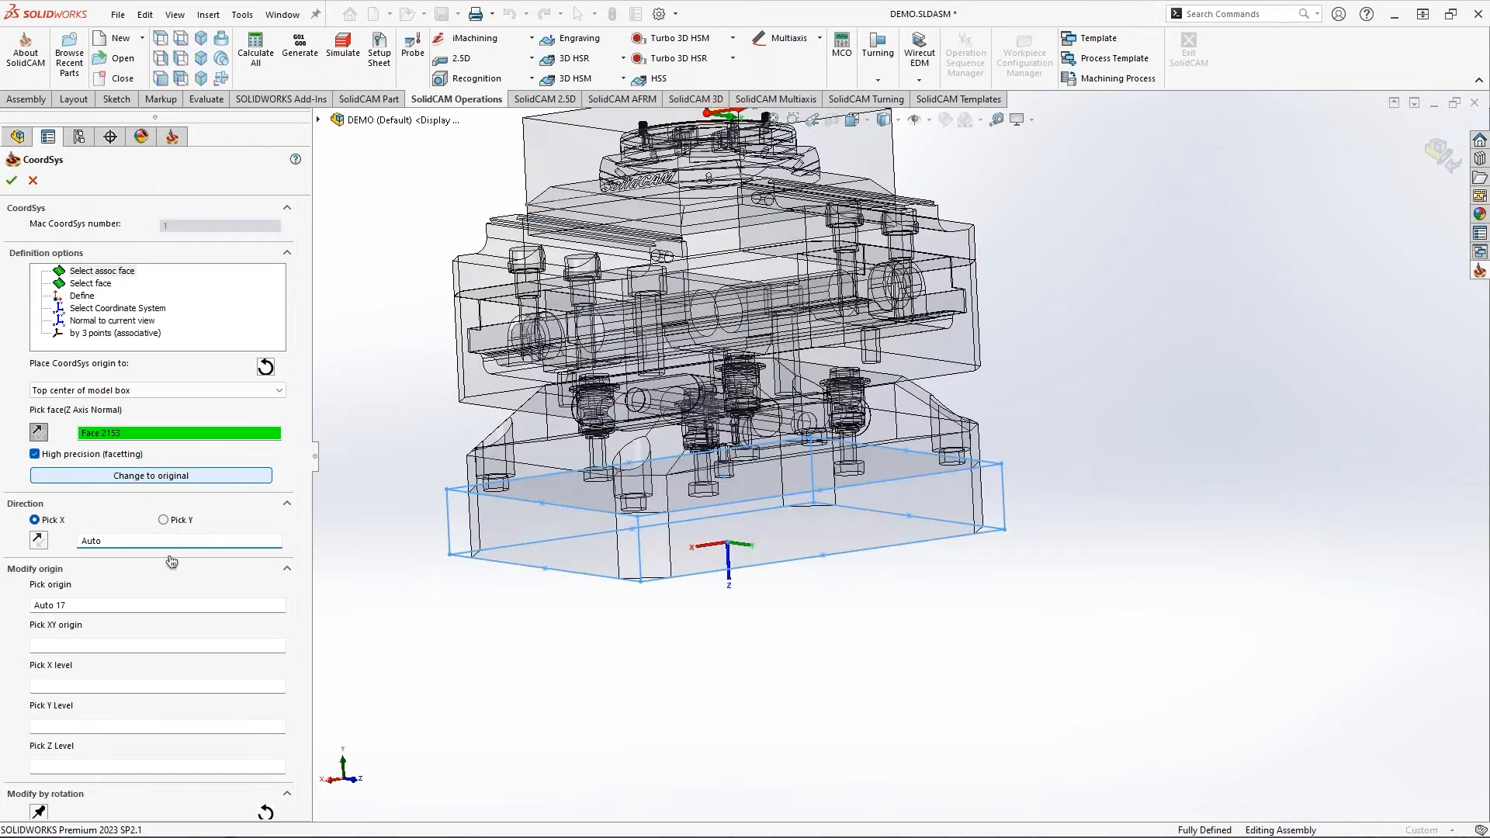
scroll(767, 259, down, 1)
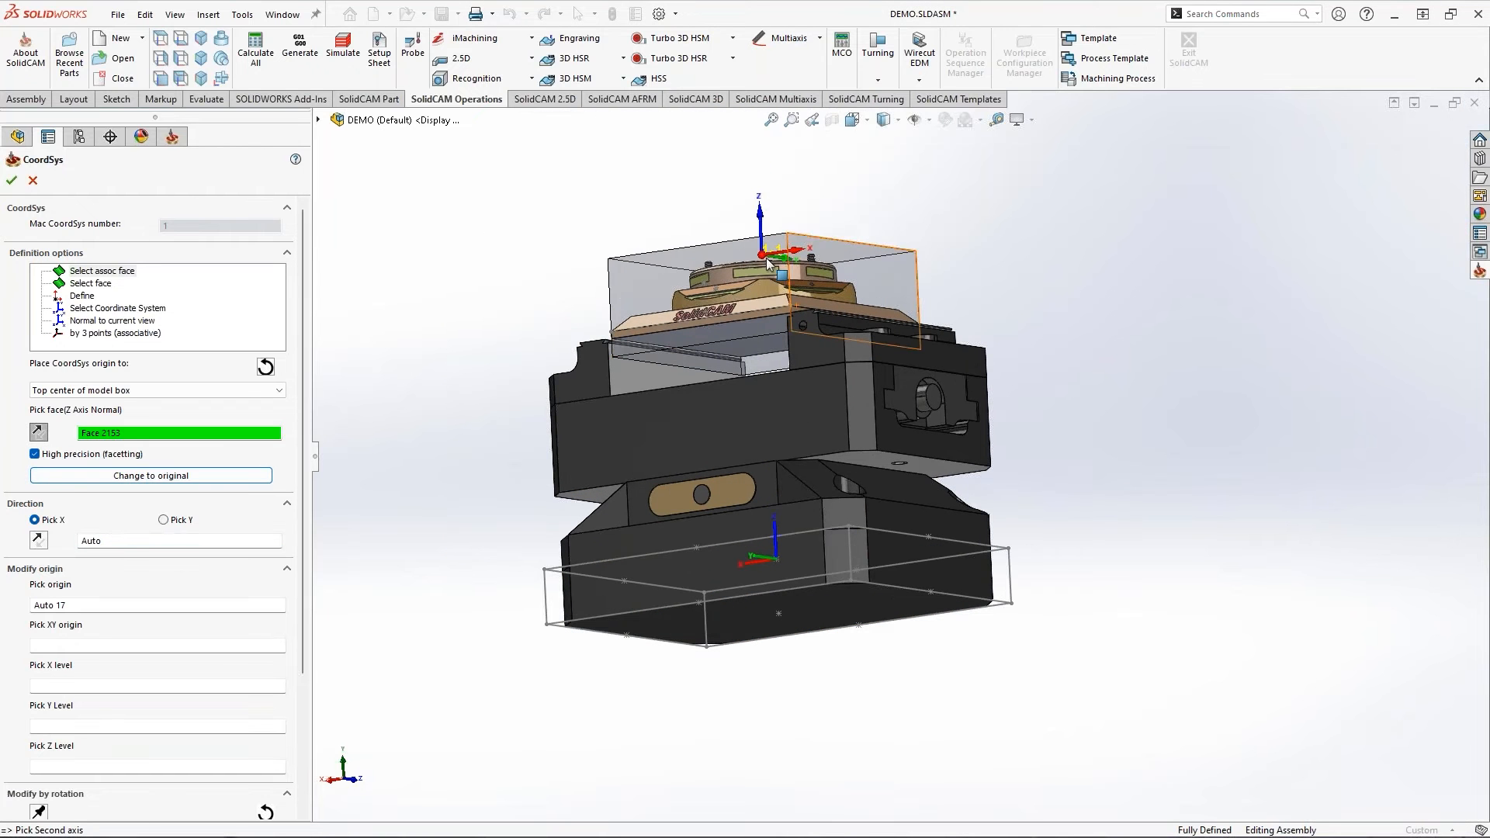
Set the coordinate system's X direction from the base's side face and pick the model box's top centre point as origin
click(119, 541)
click(904, 557)
click(778, 564)
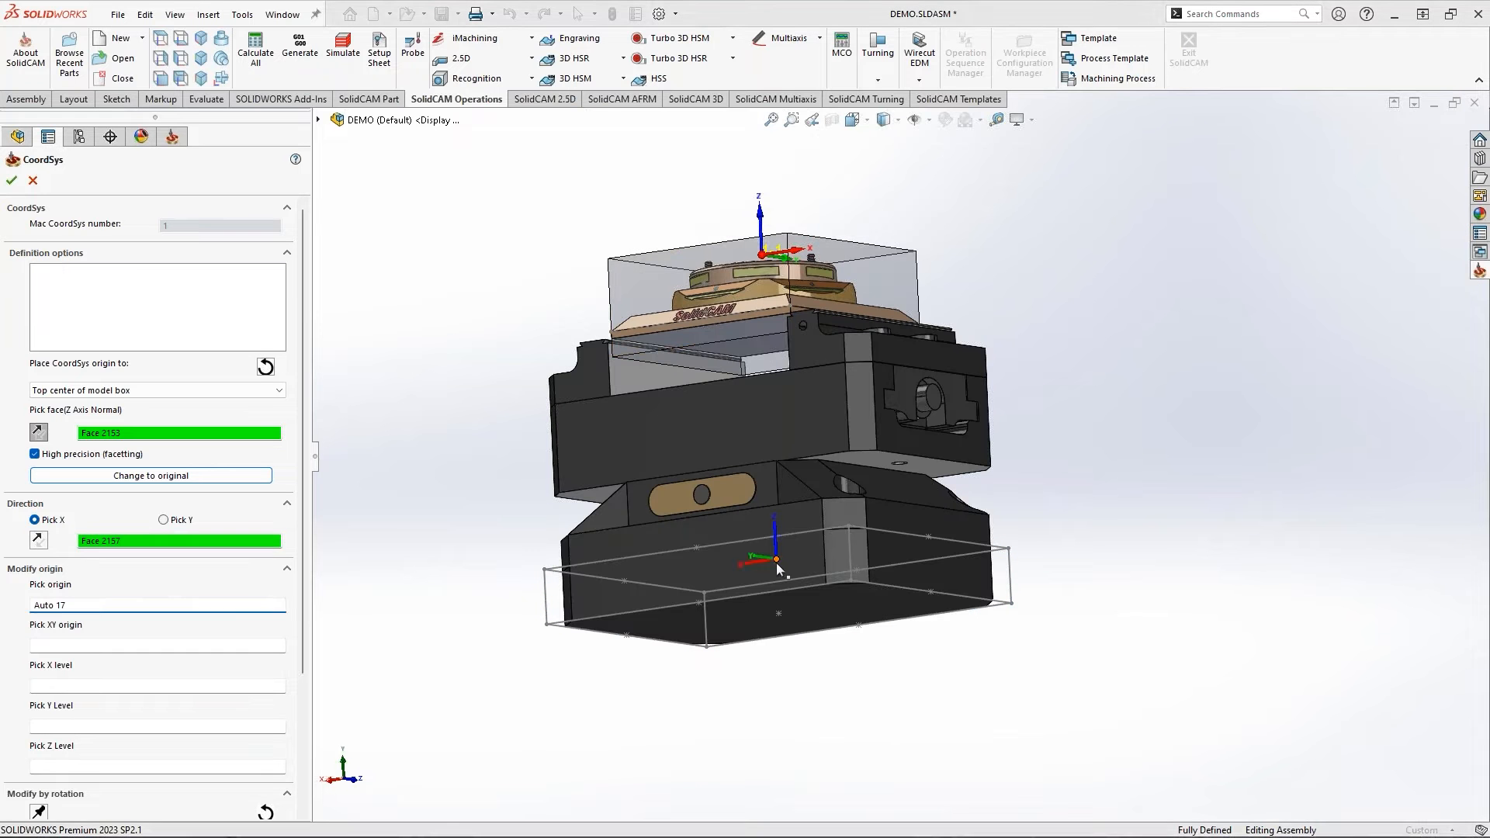
Set the origin's Z level to the base's bottom face and accept the fixture mounting coordinate system
click(51, 766)
middle_drag(809, 616, 810, 609)
click(810, 607)
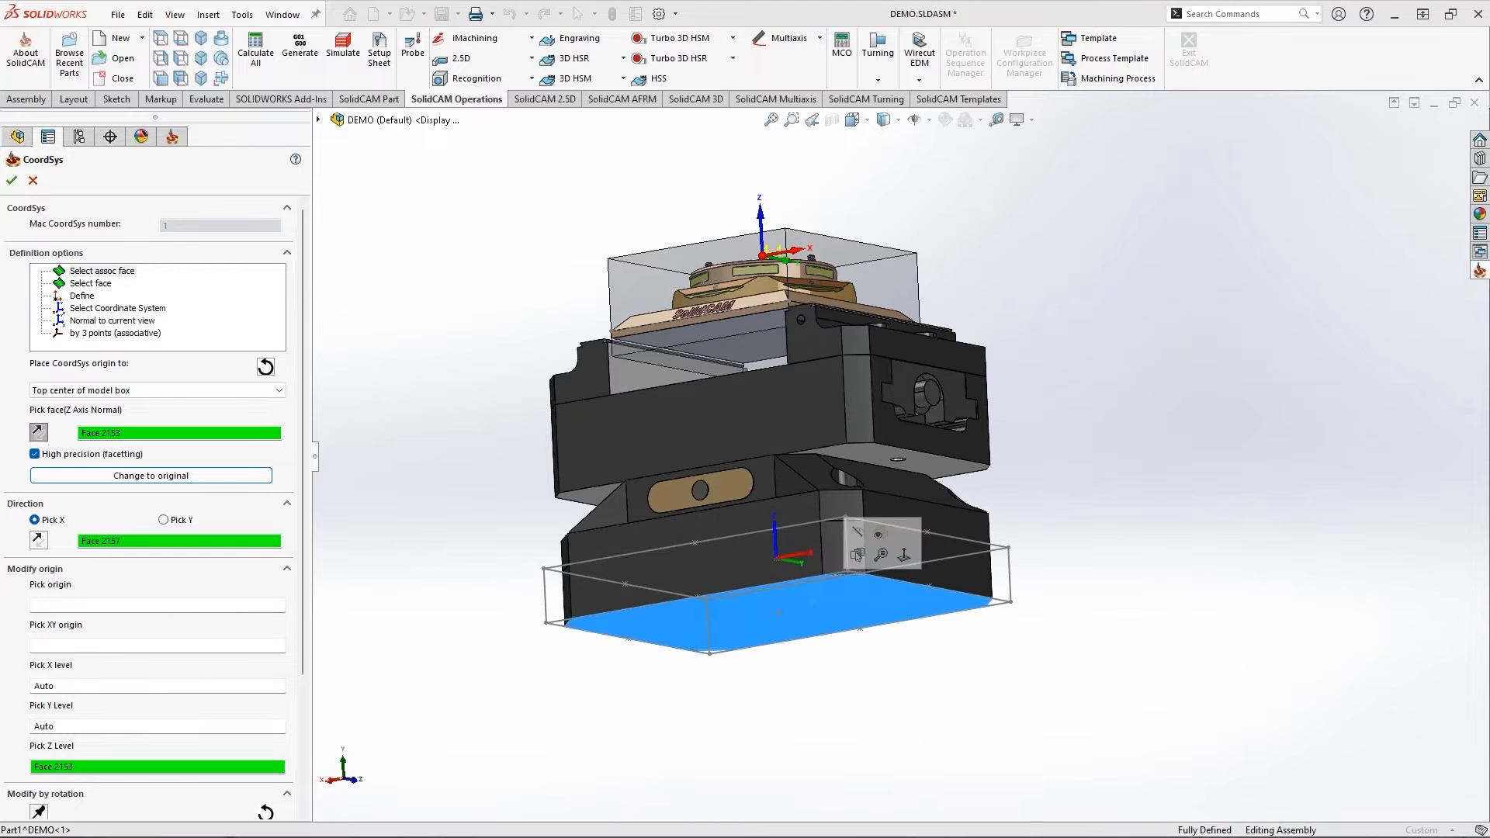
middle_drag(737, 492, 751, 617)
scroll(770, 672, down, 1)
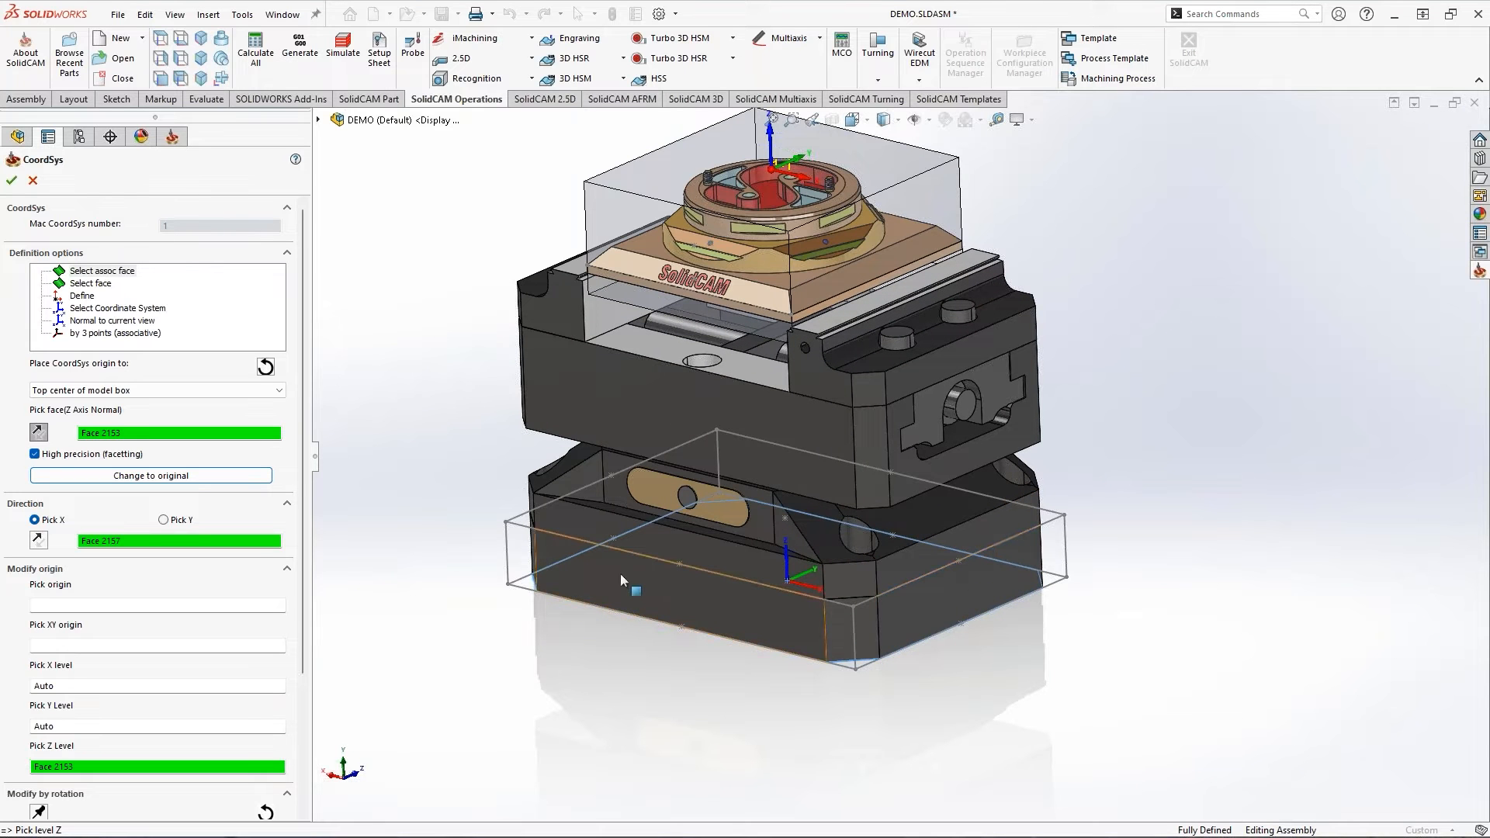
click(11, 183)
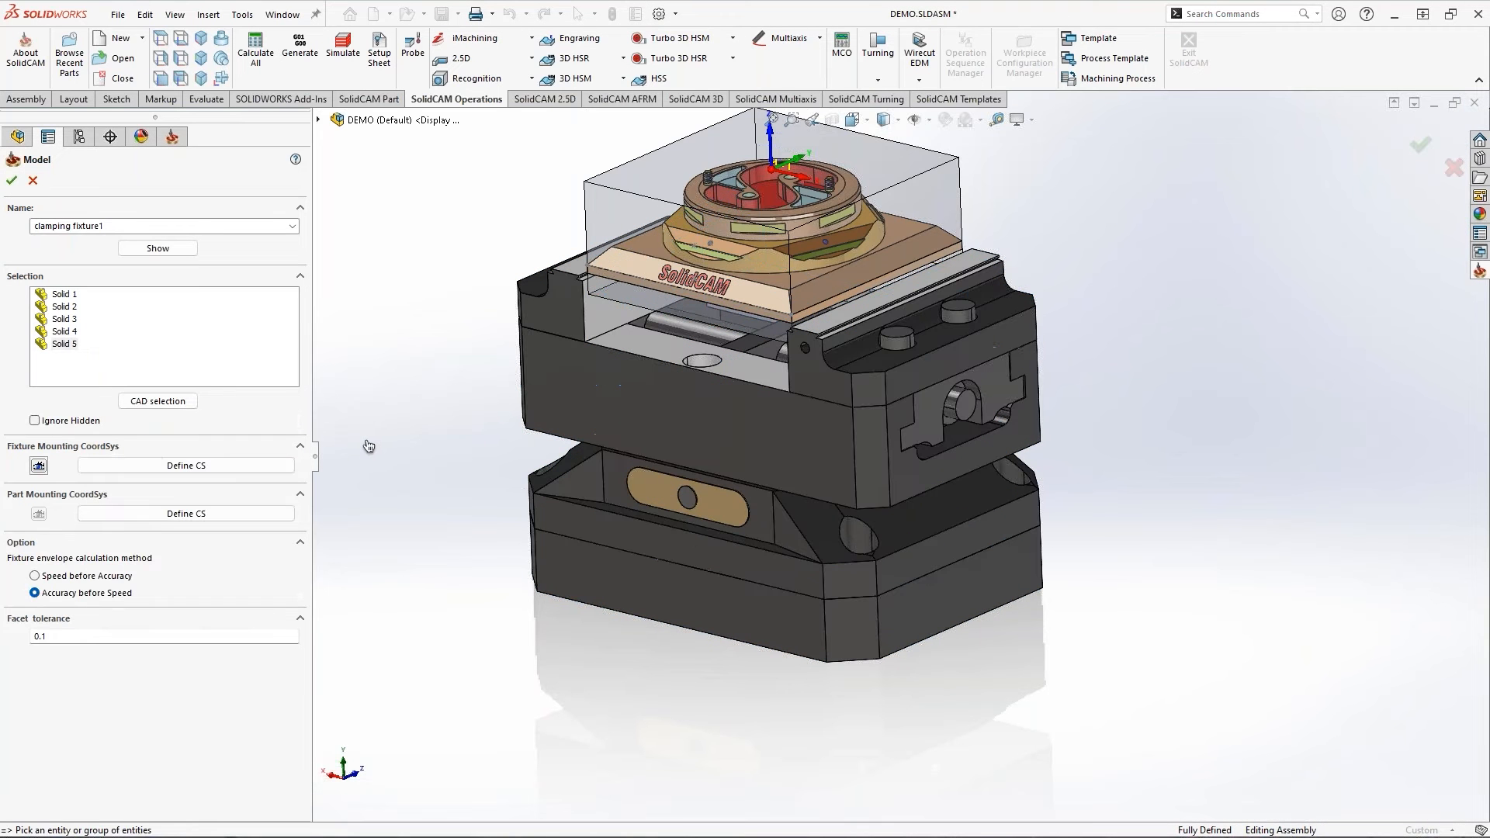
click(39, 467)
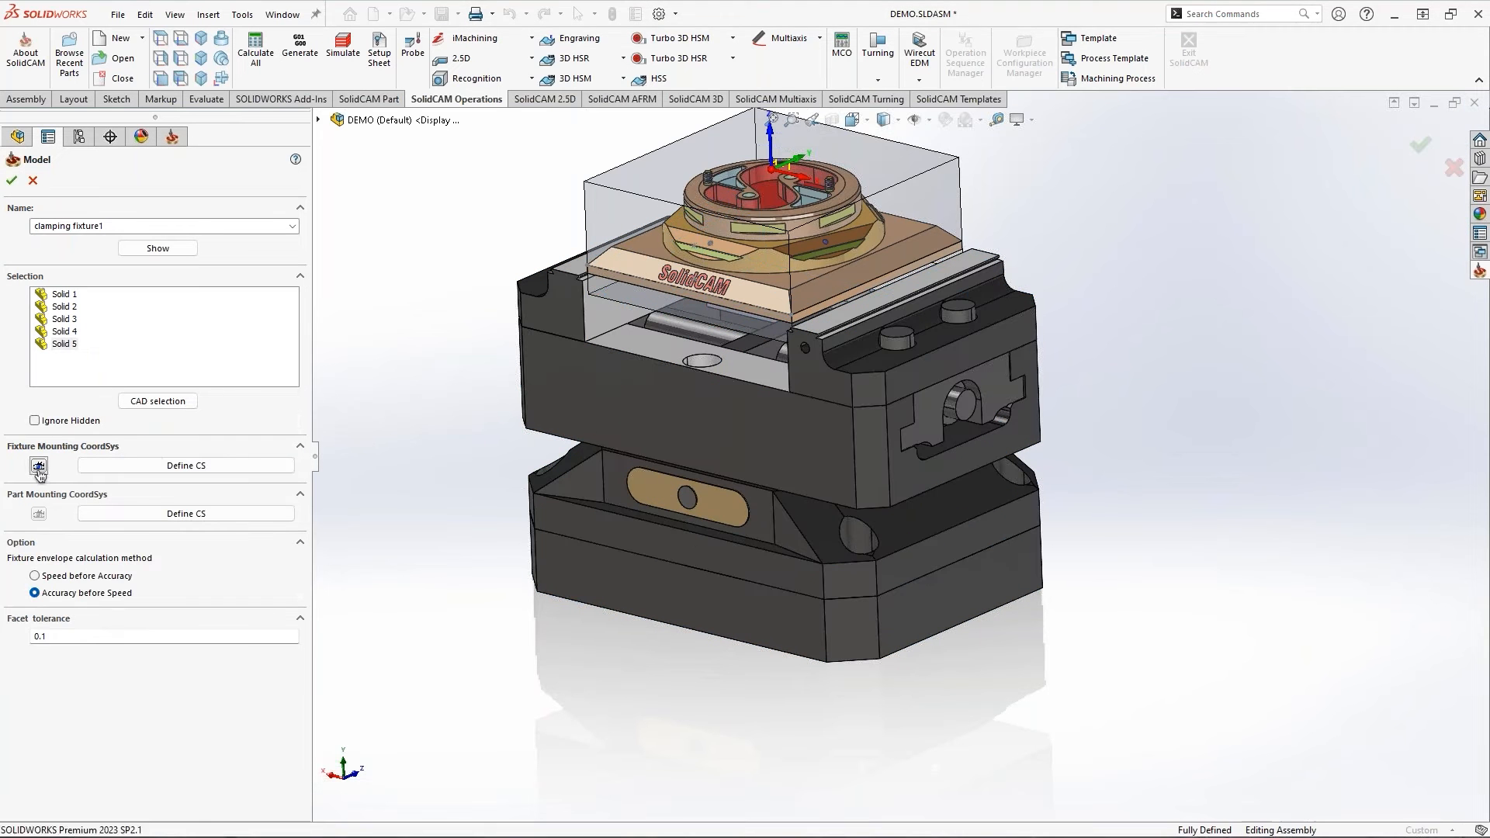
Accept the clamping fixture definition and preview the fixture with its table and part mounting coordinate systems
mouse_move(660, 519)
middle_down()
mouse_move(704, 458)
mouse_move(673, 515)
middle_up()
click(12, 180)
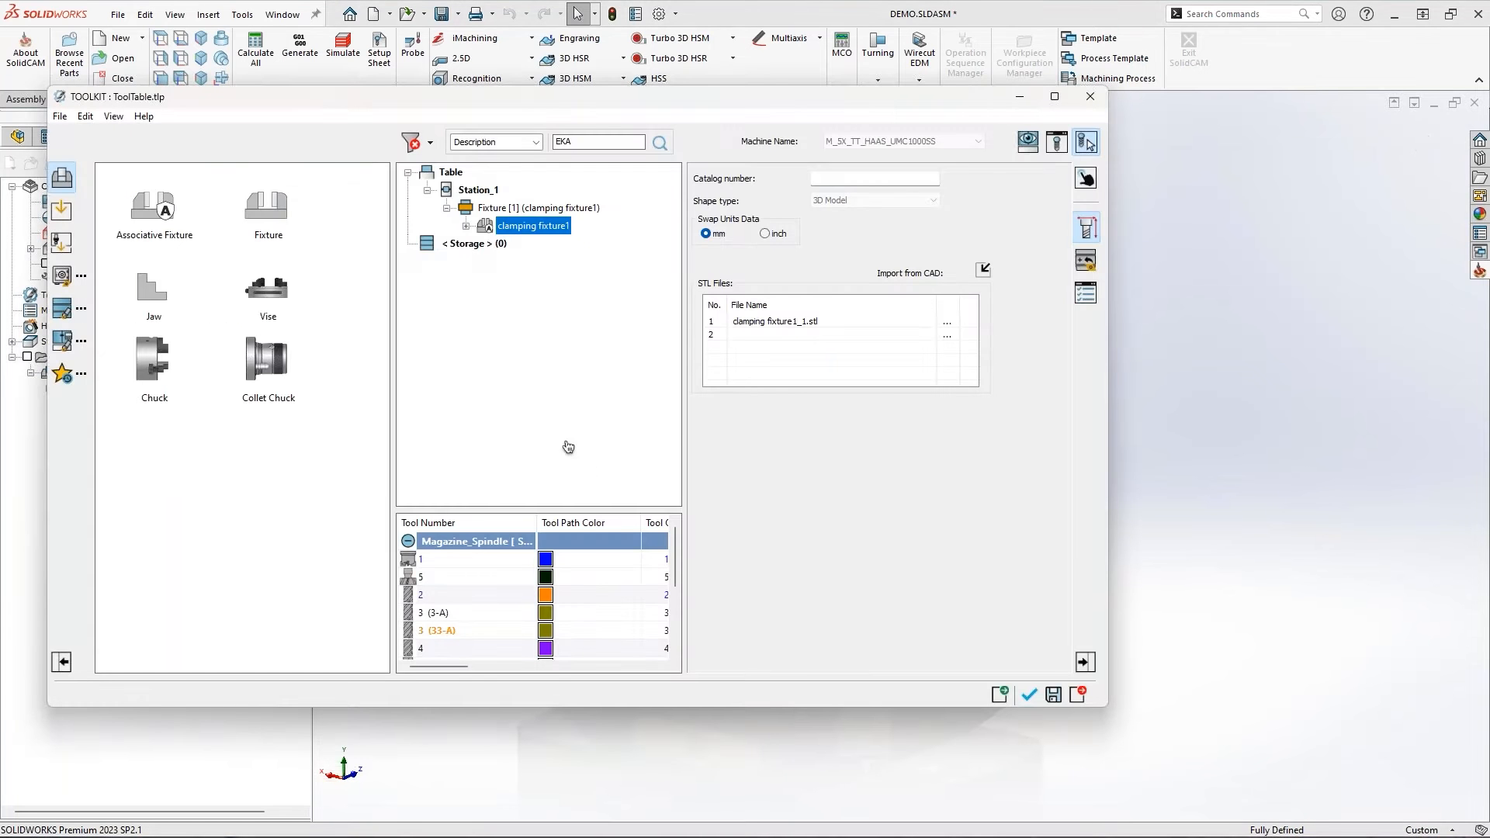
click(1057, 143)
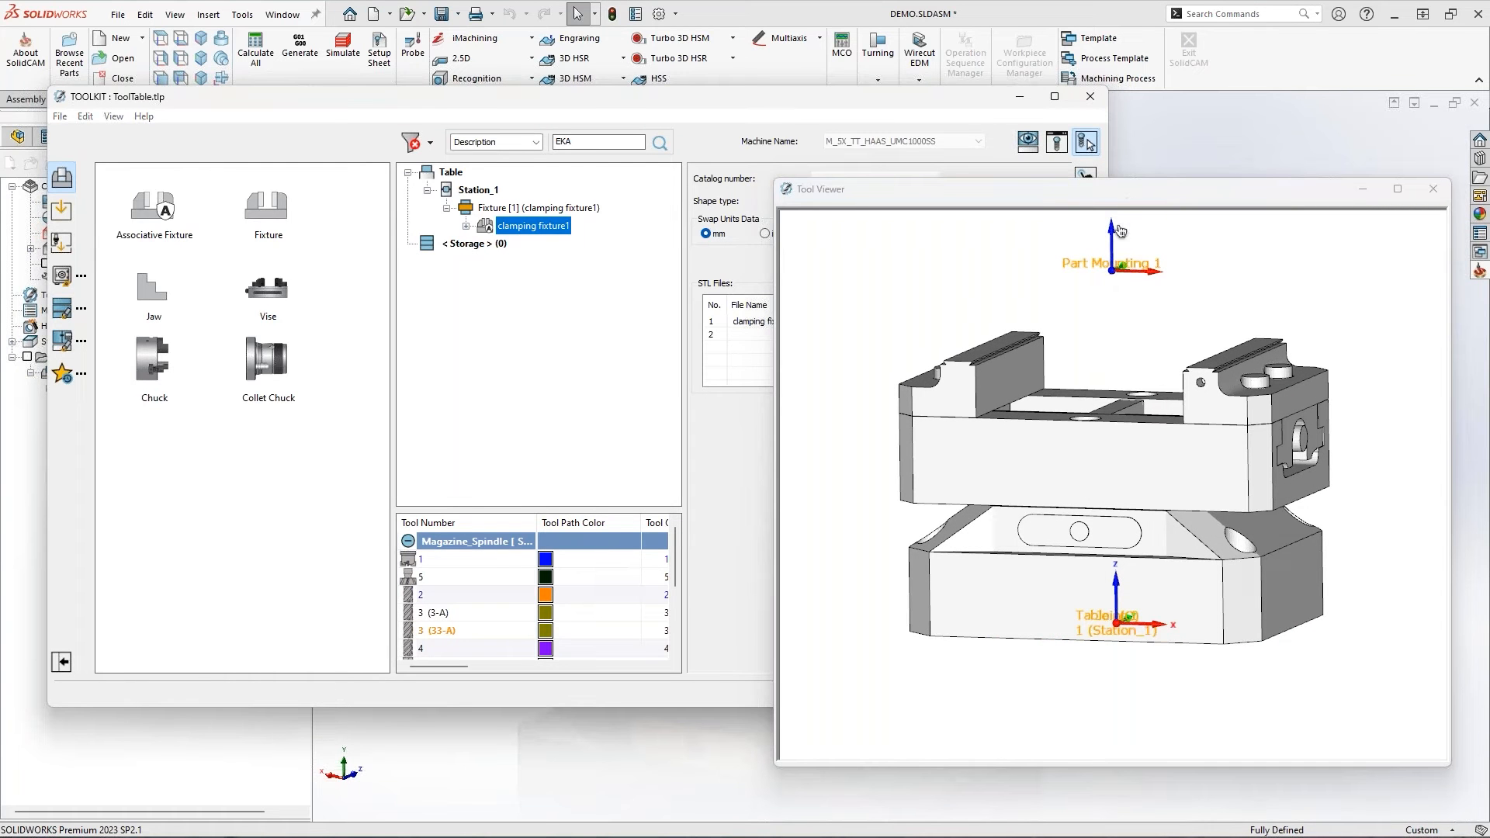
click(1122, 627)
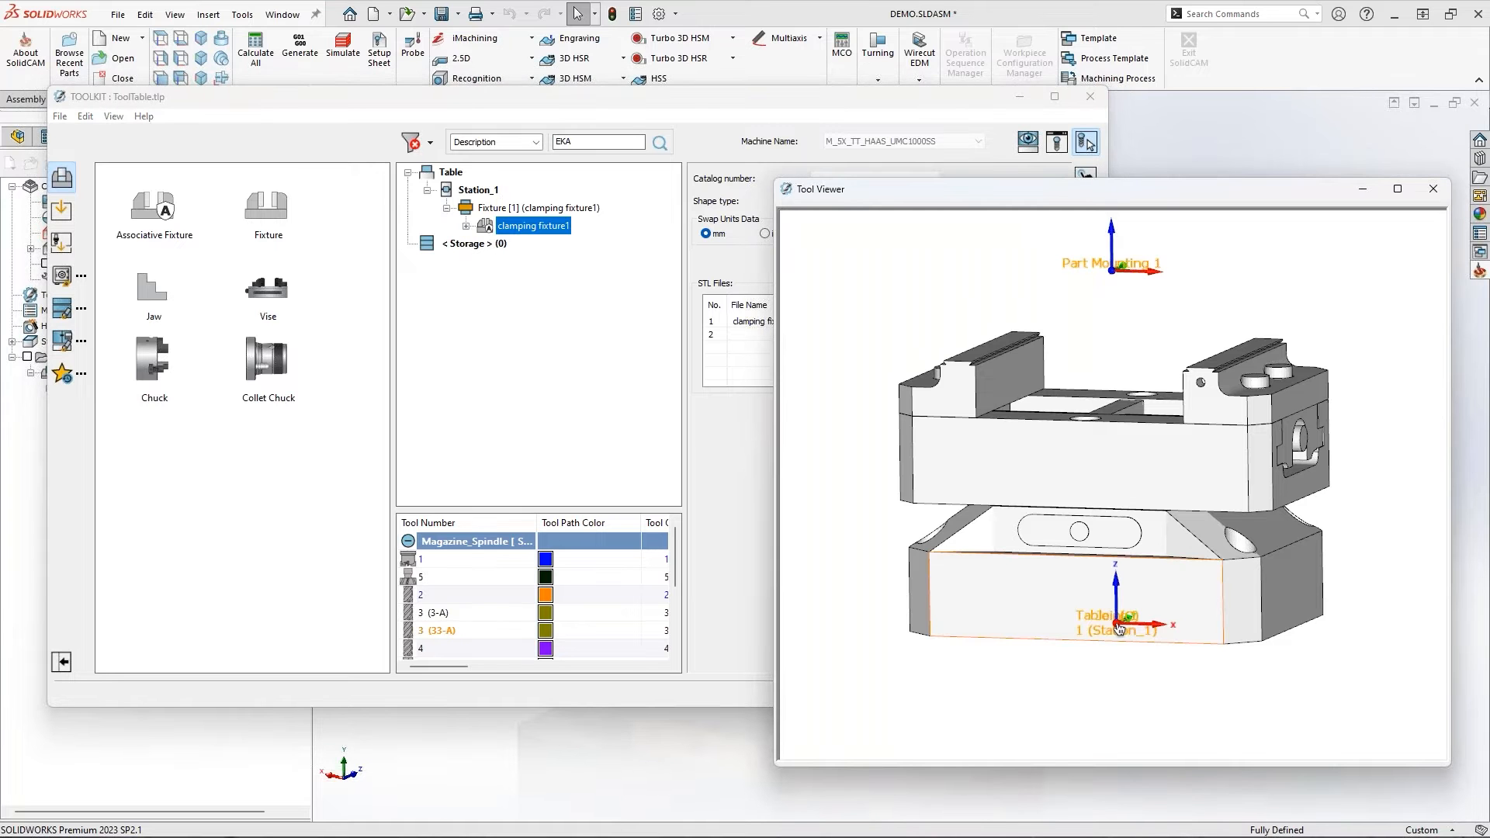
click(1433, 189)
Narrow the fixture component gallery to a single column to give the table component tree more width
drag(766, 120, 822, 161)
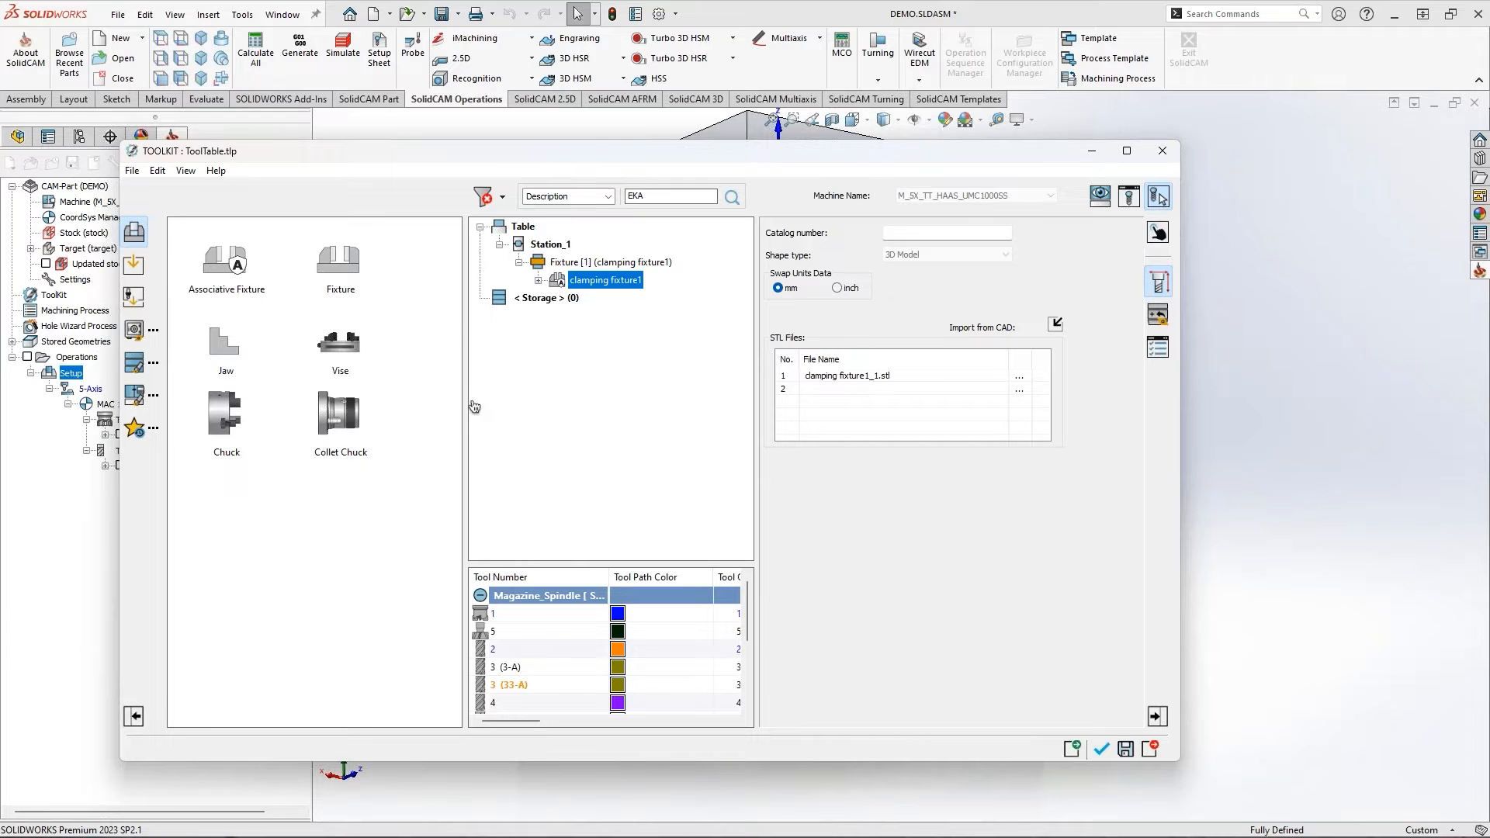
drag(448, 398, 422, 400)
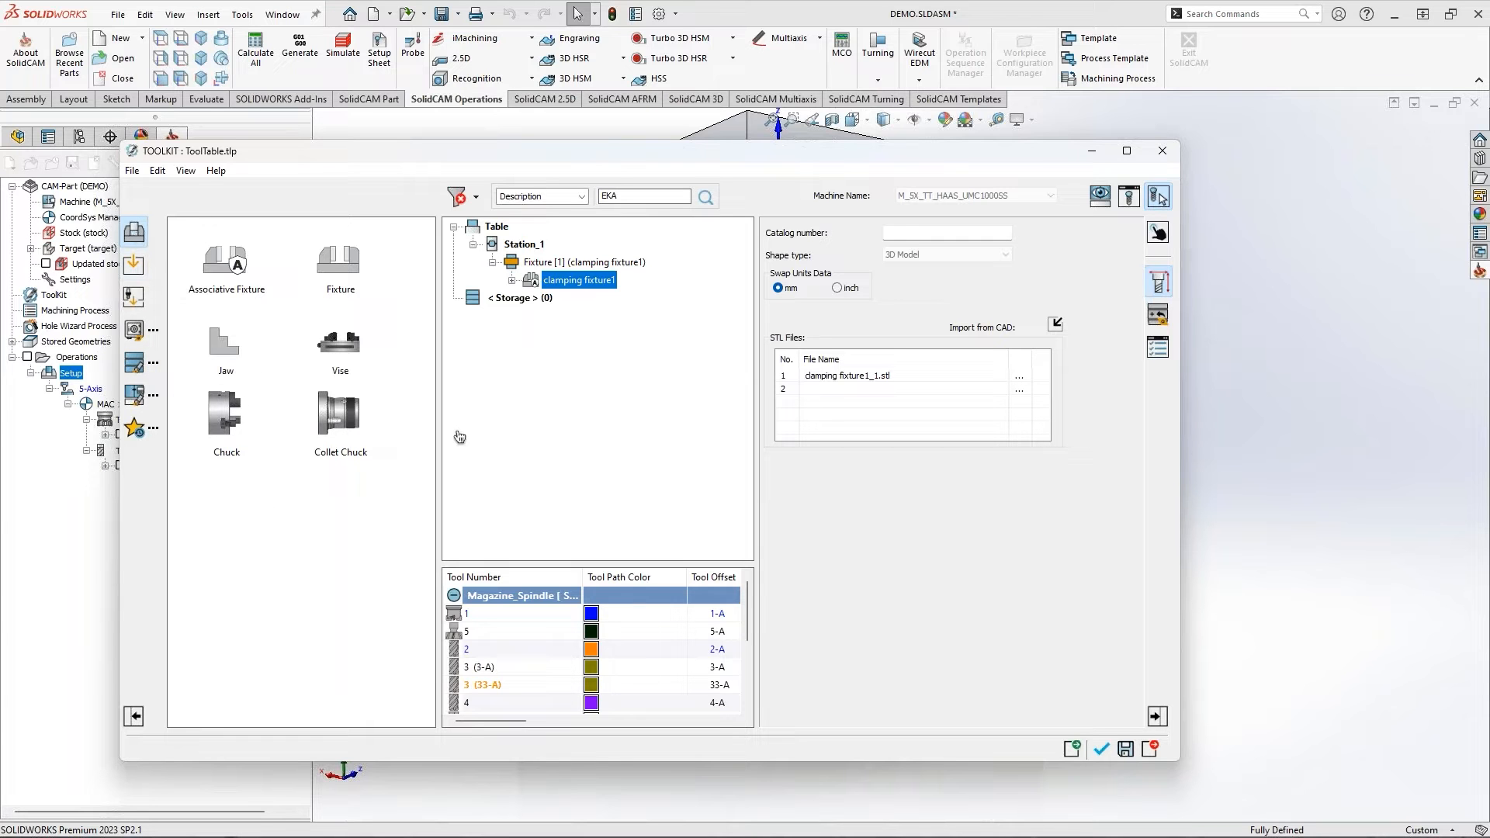
drag(324, 426, 301, 470)
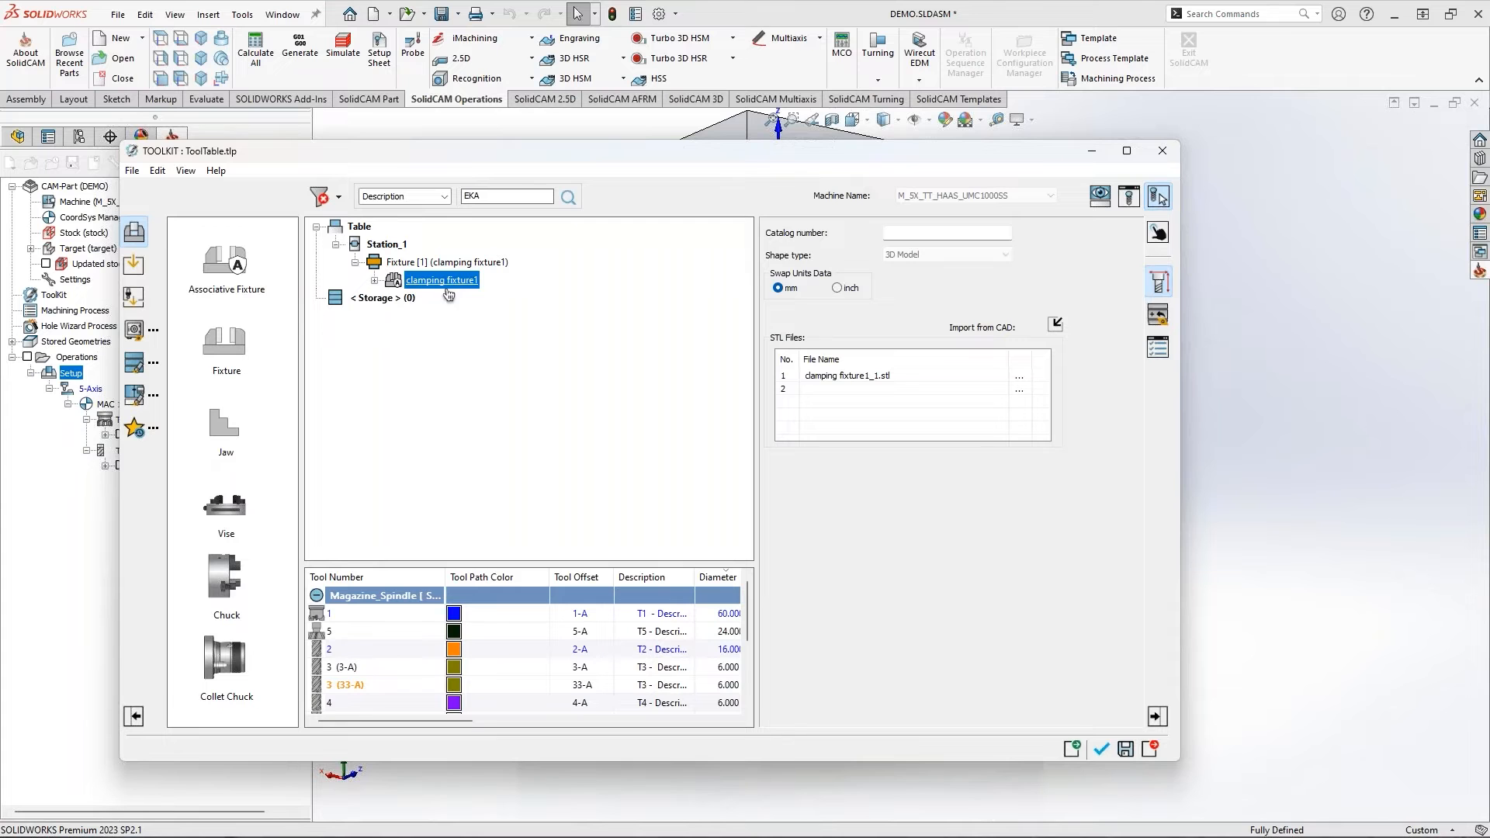
key(ctrl+2)
mouse_move(185, 318)
ctrl+mouse_down()
mouse_move(276, 438)
mouse_move(268, 469)
ctrl+mouse_up()
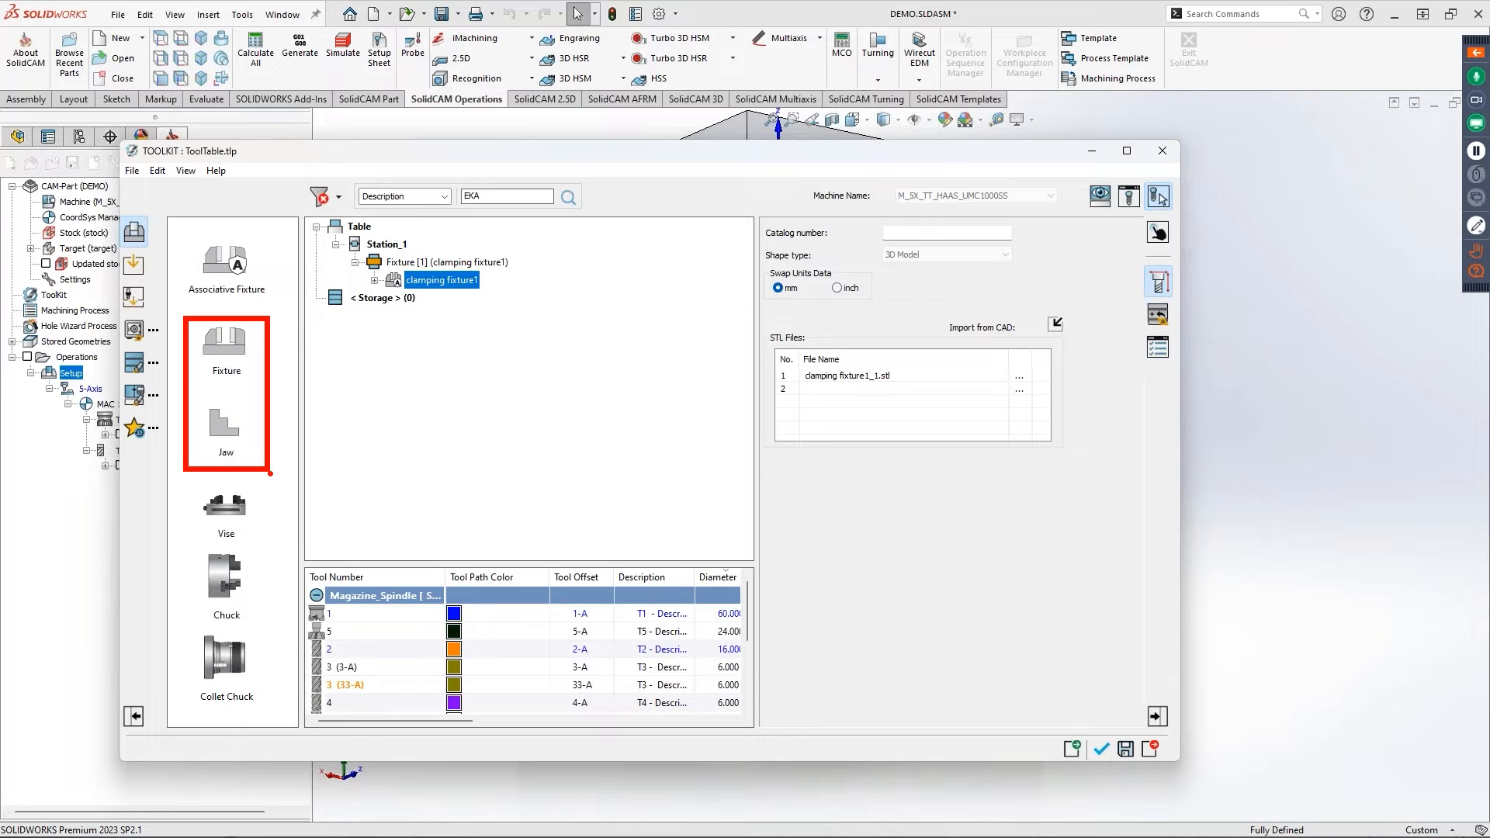
ctrl+shift+drag(242, 362, 322, 386)
ctrl+shift+drag(237, 426, 336, 428)
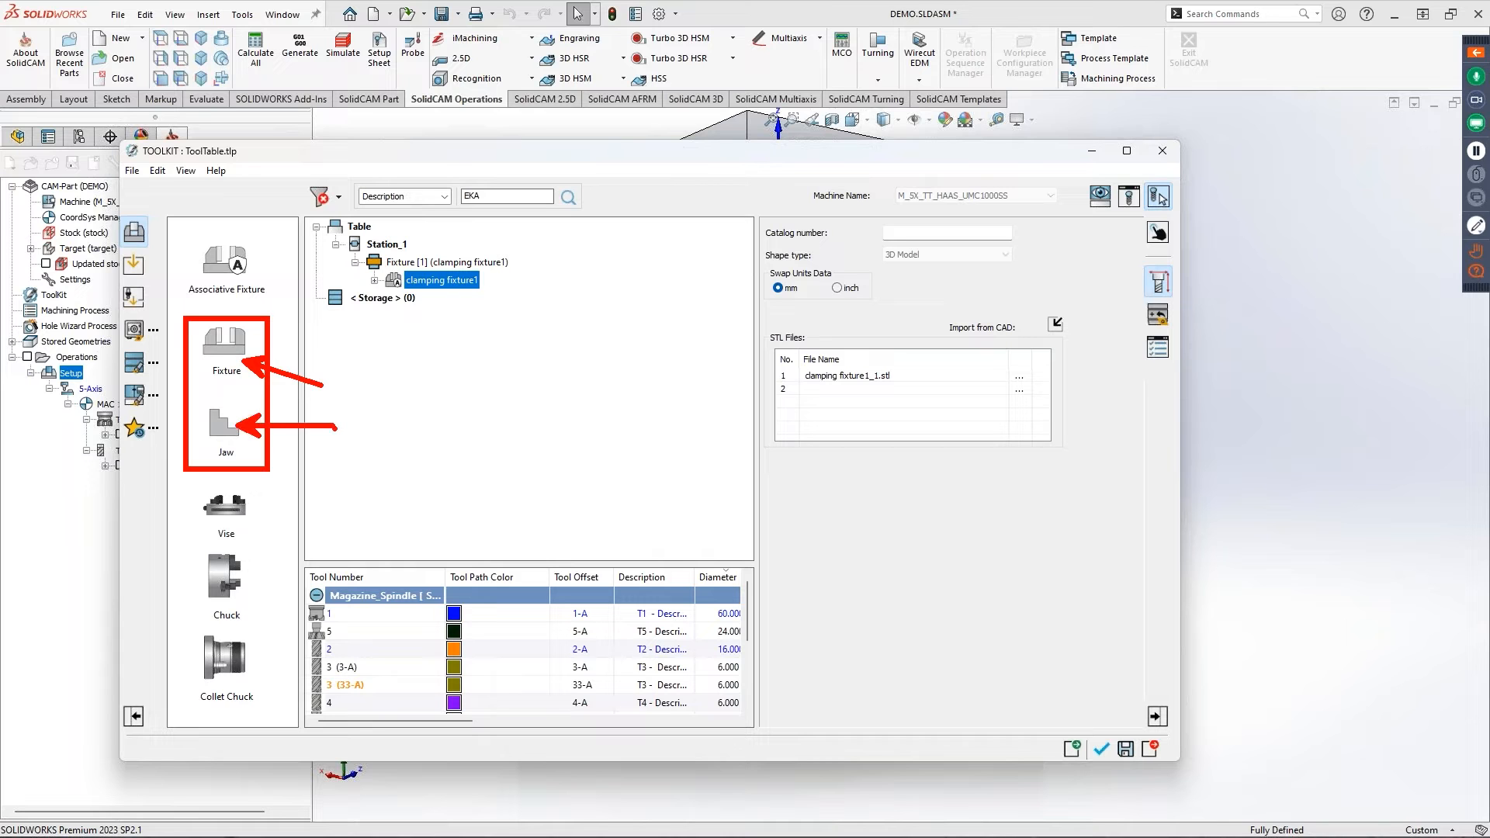
key(ctrl+z)
key(ctrl+z)
ctrl+drag(188, 482, 270, 716)
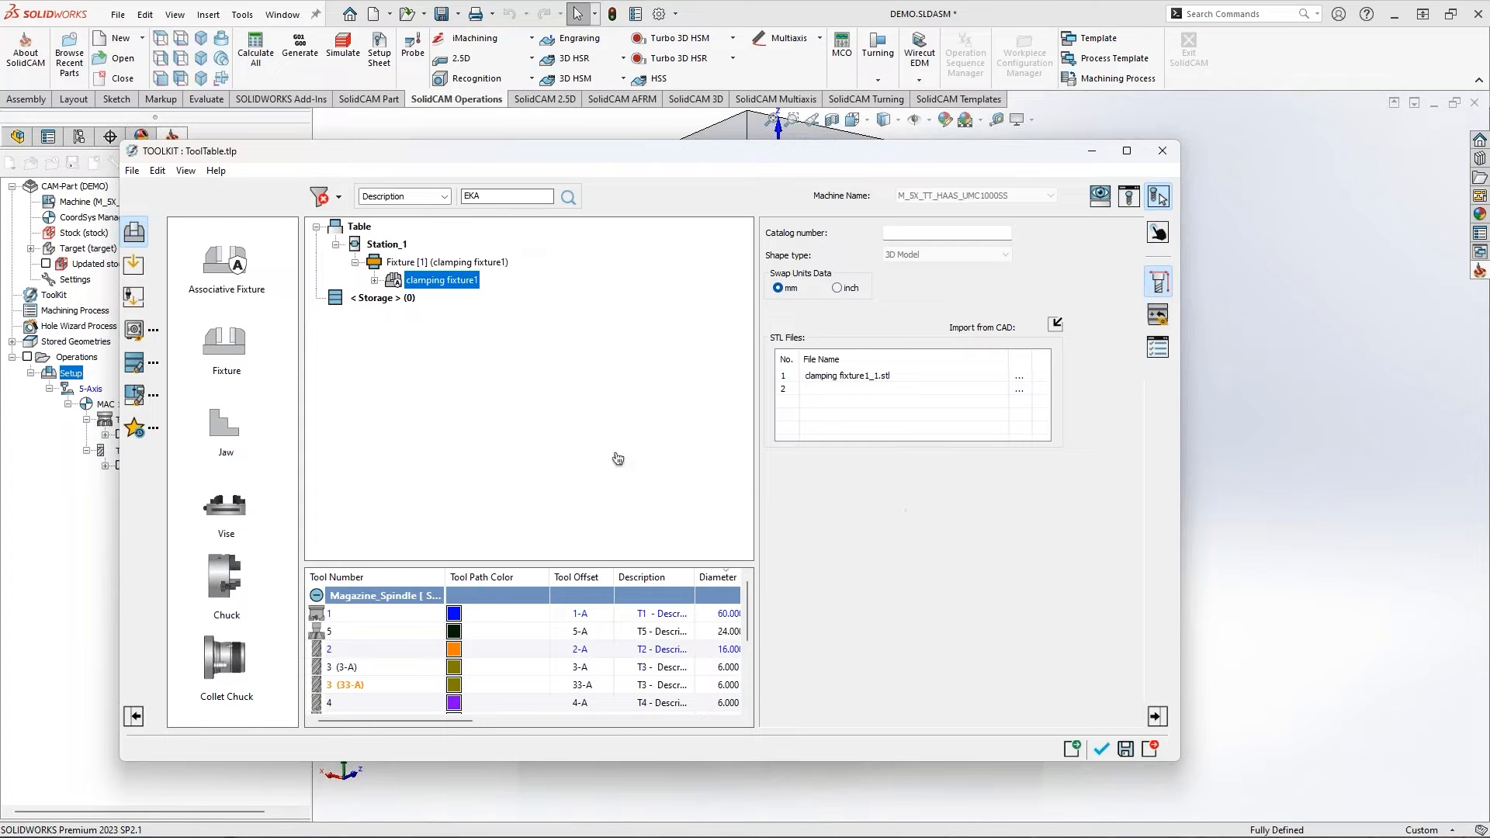
Expand the clamping fixture to examine its part mounting coordinates and the options available for the fixture component
click(375, 281)
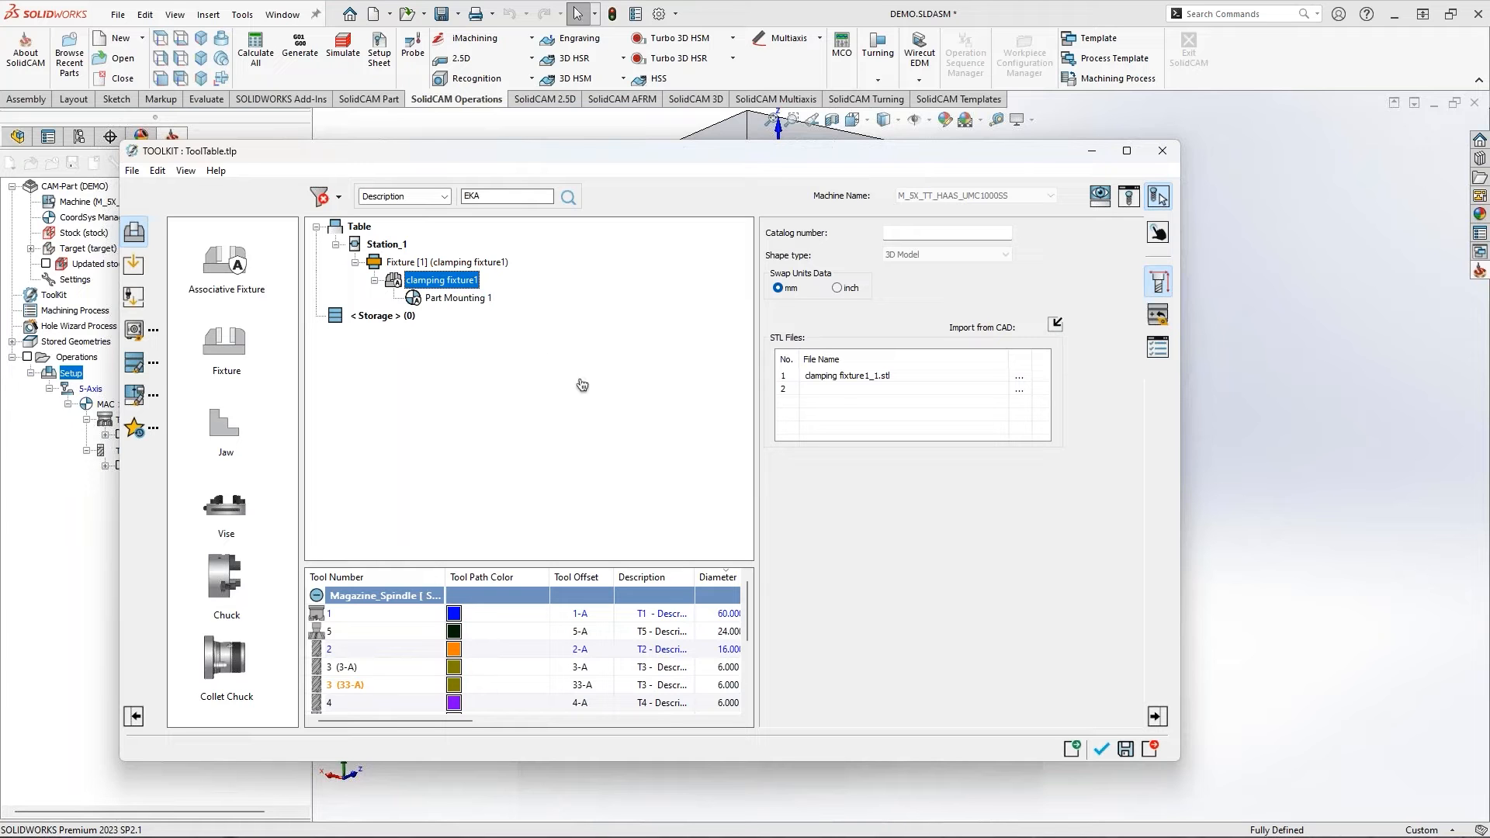
click(469, 302)
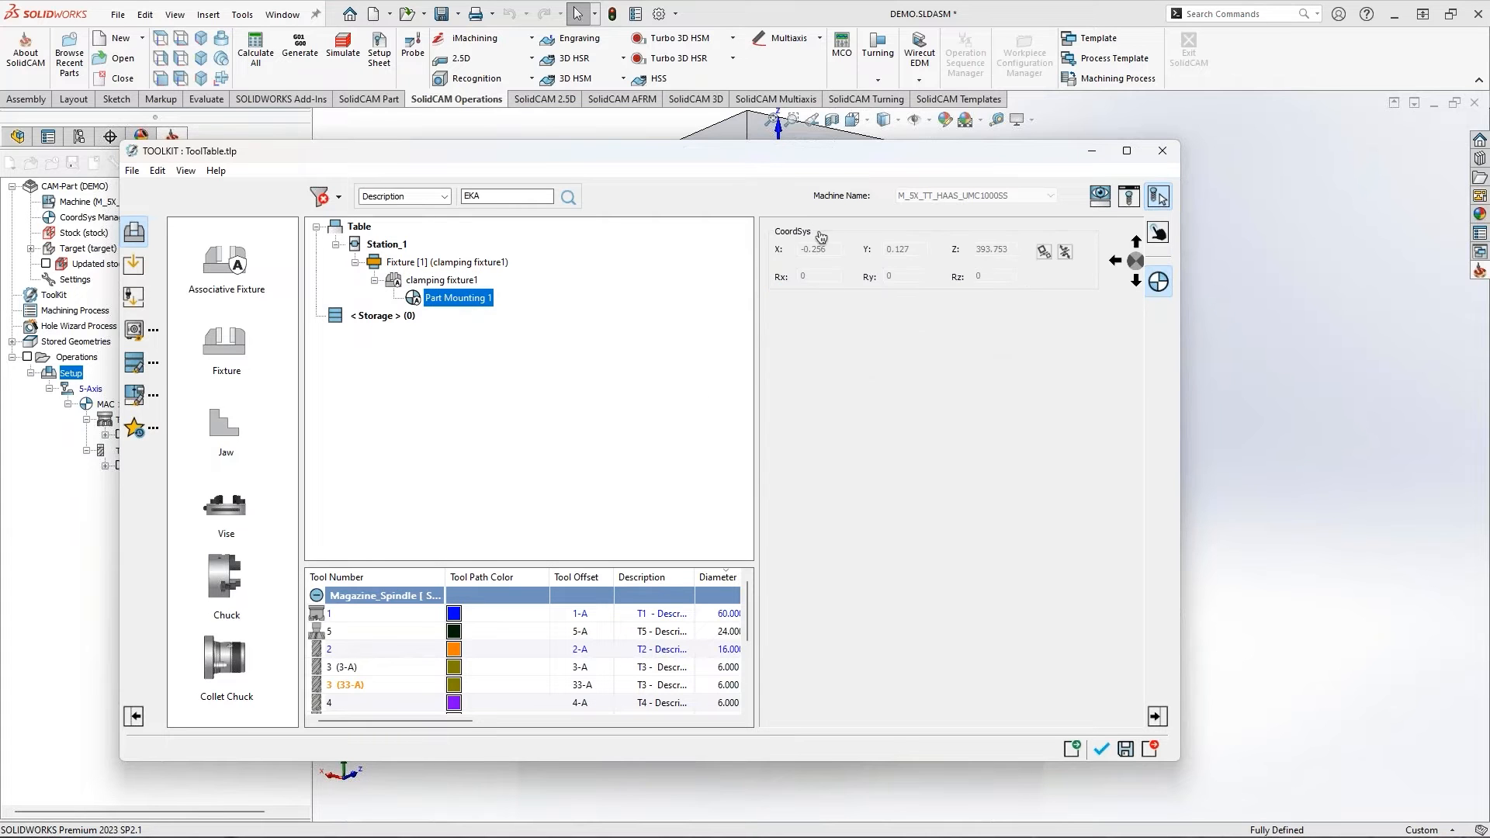
mouse_move(808, 160)
mouse_down()
mouse_move(801, 228)
mouse_move(807, 169)
mouse_up()
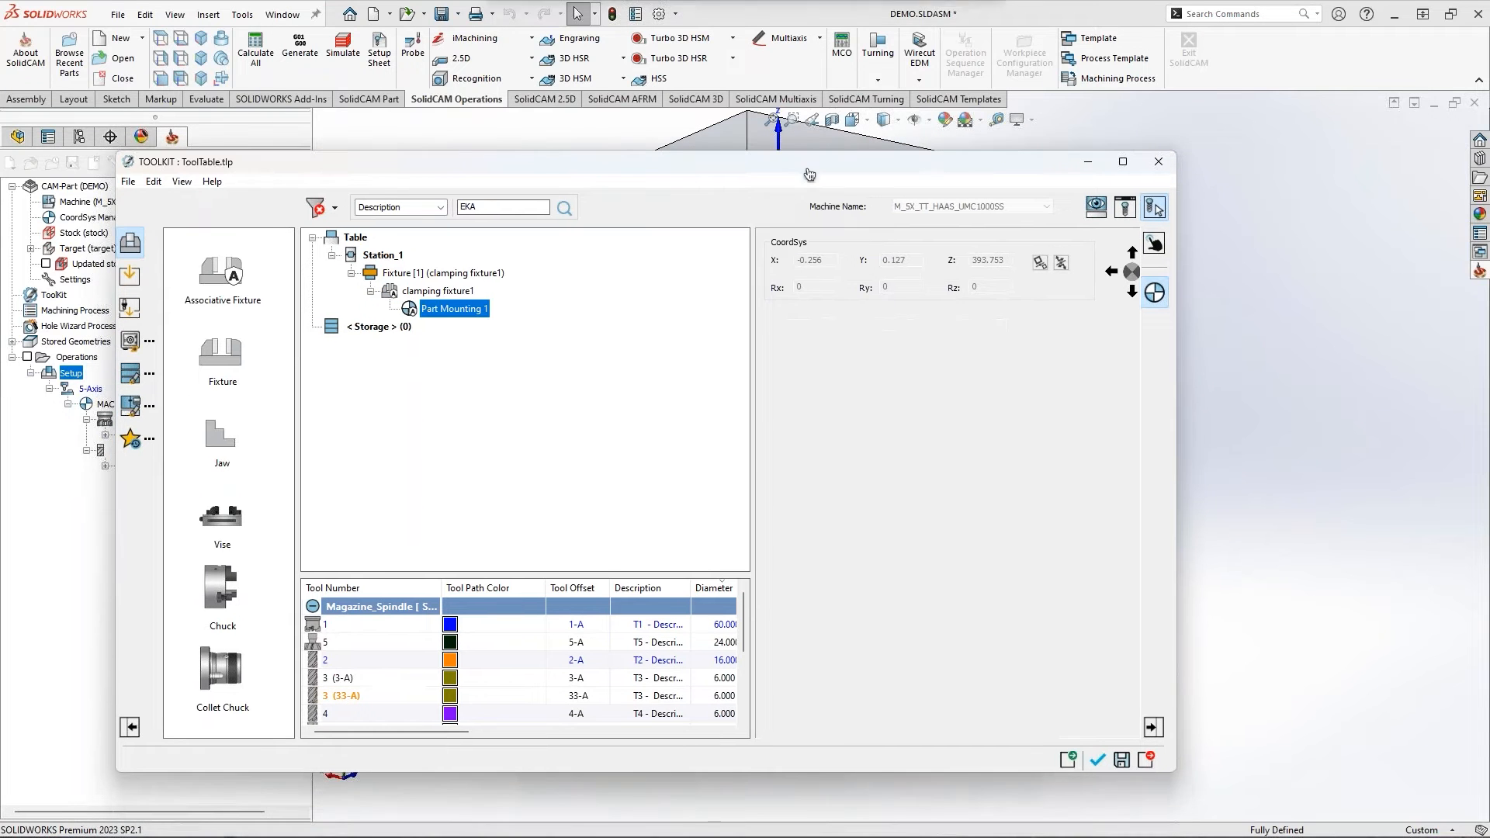
right_click(455, 294)
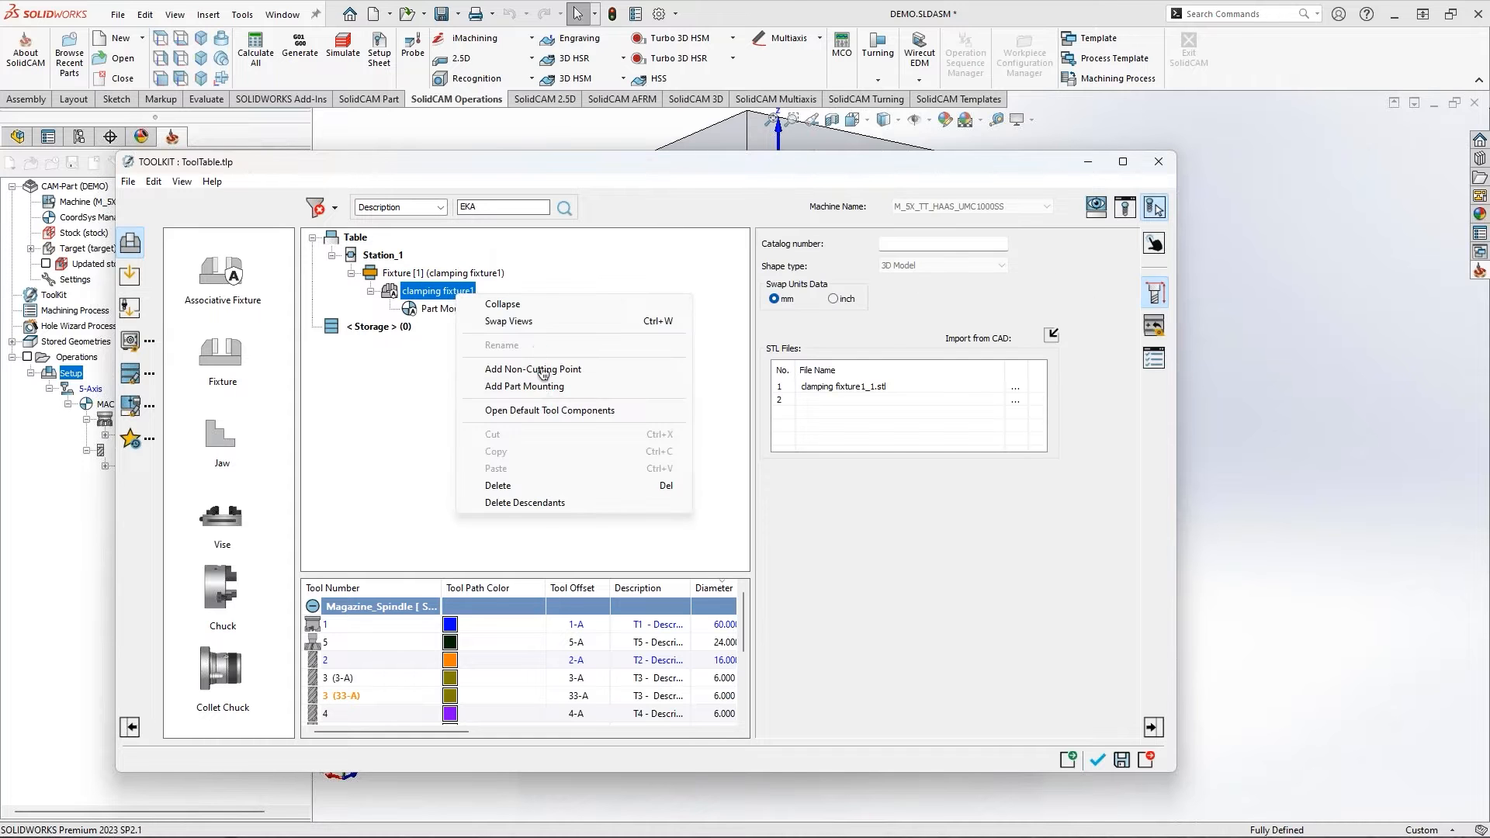
click(364, 402)
click(461, 310)
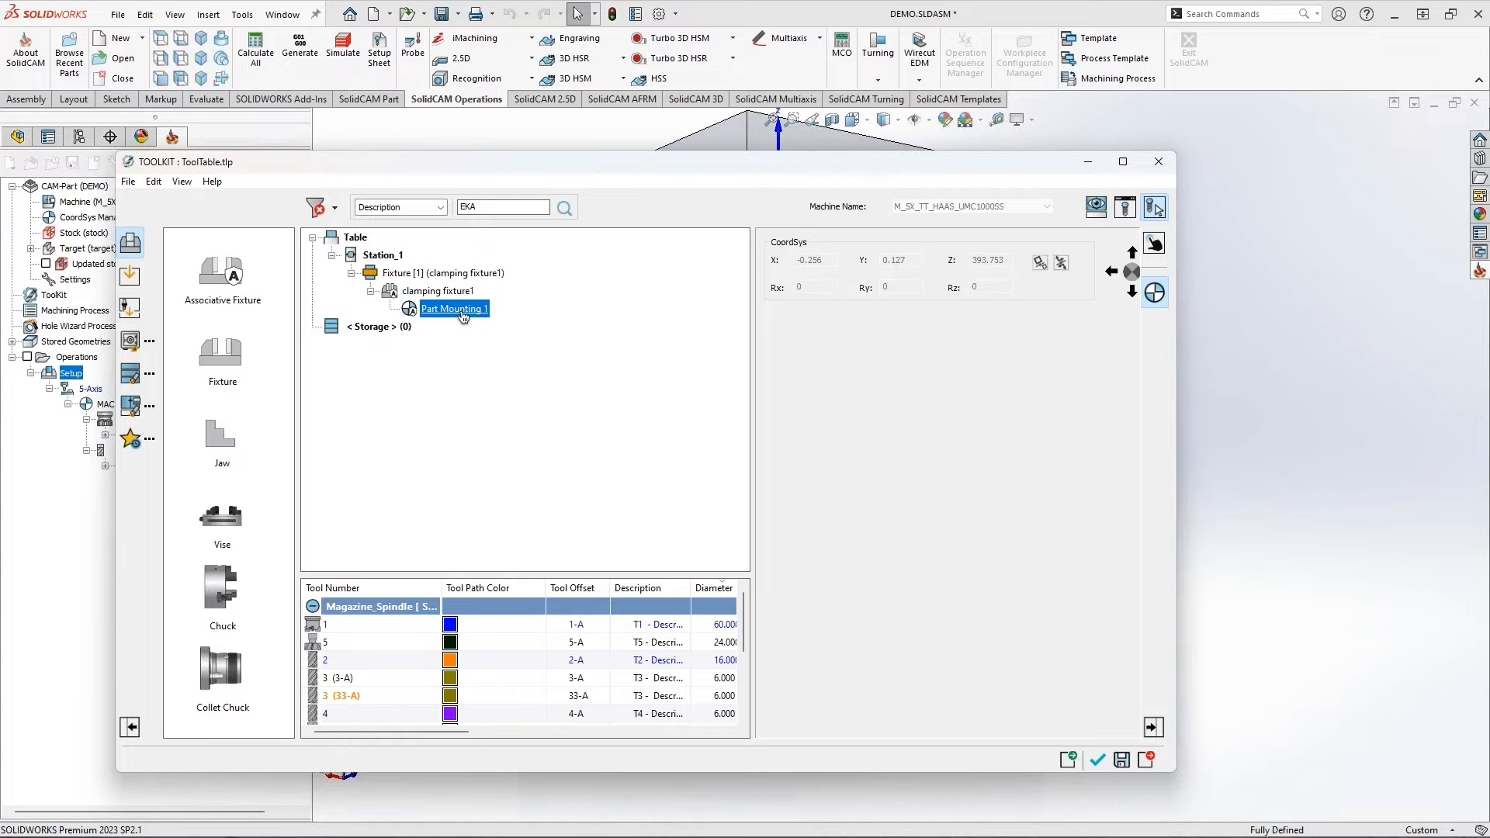
Rename the fixture on Station_1 as Webinar Vise and return to the machine setup
click(394, 275)
click(394, 275)
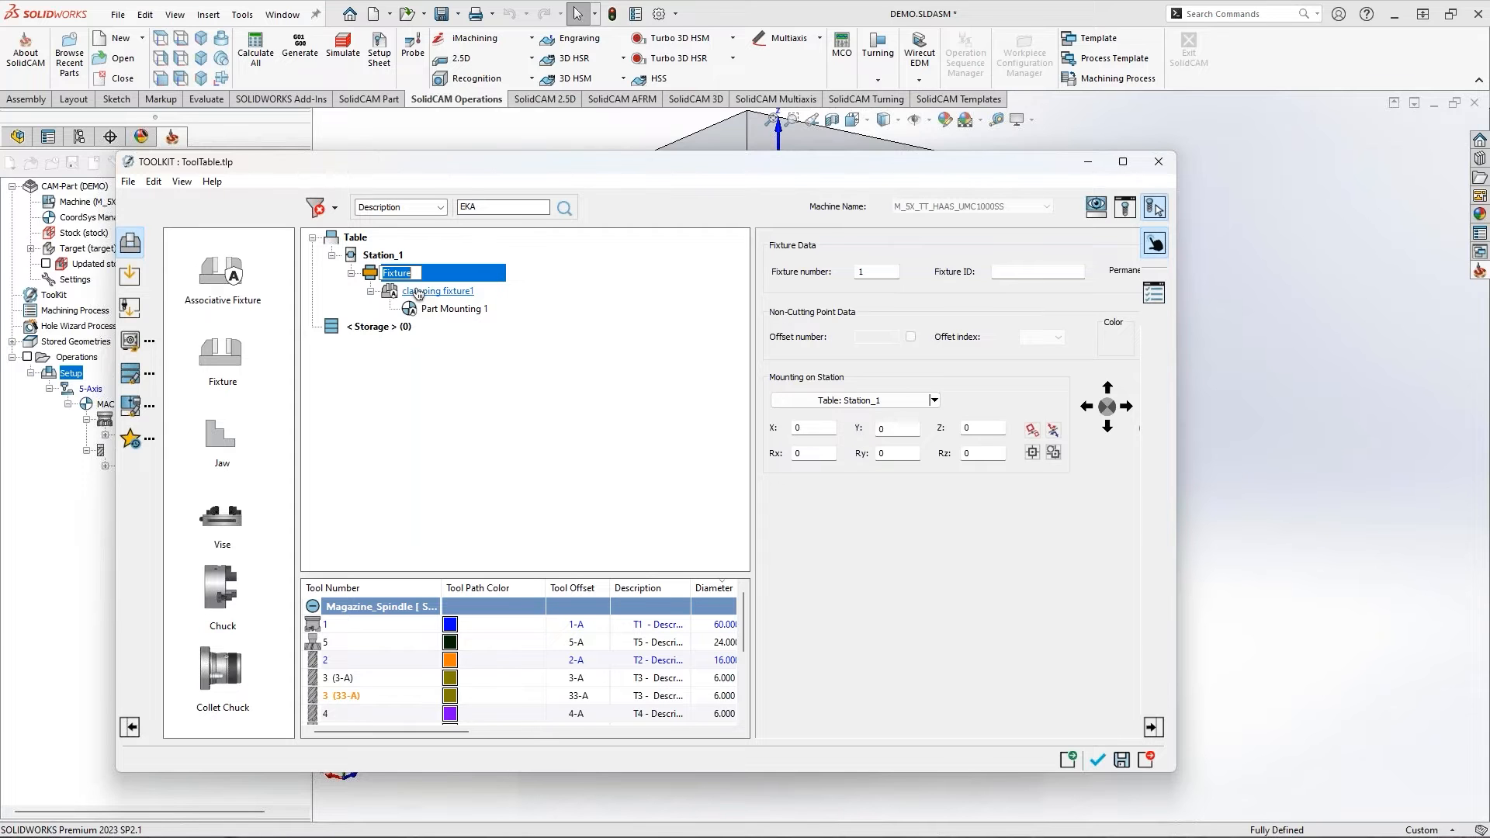
text(Webinar Vise)
key(Return)
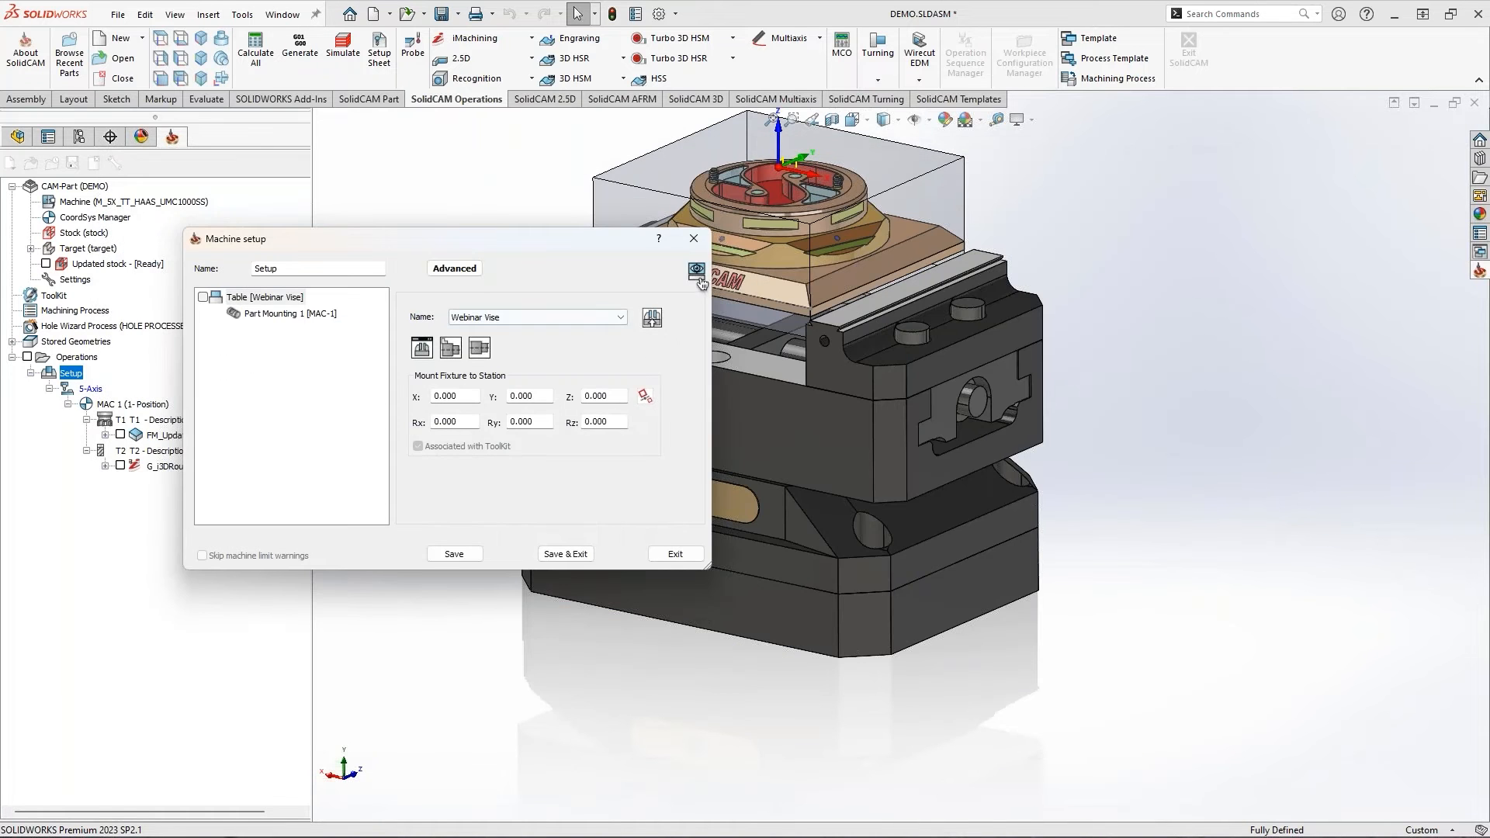
Open the machine preview of the mounted vise and try a fixture mounting offset of 20 in X
click(697, 270)
scroll(988, 432, up, 3)
middle_drag(988, 432, 1036, 455)
scroll(1038, 457, down, 2)
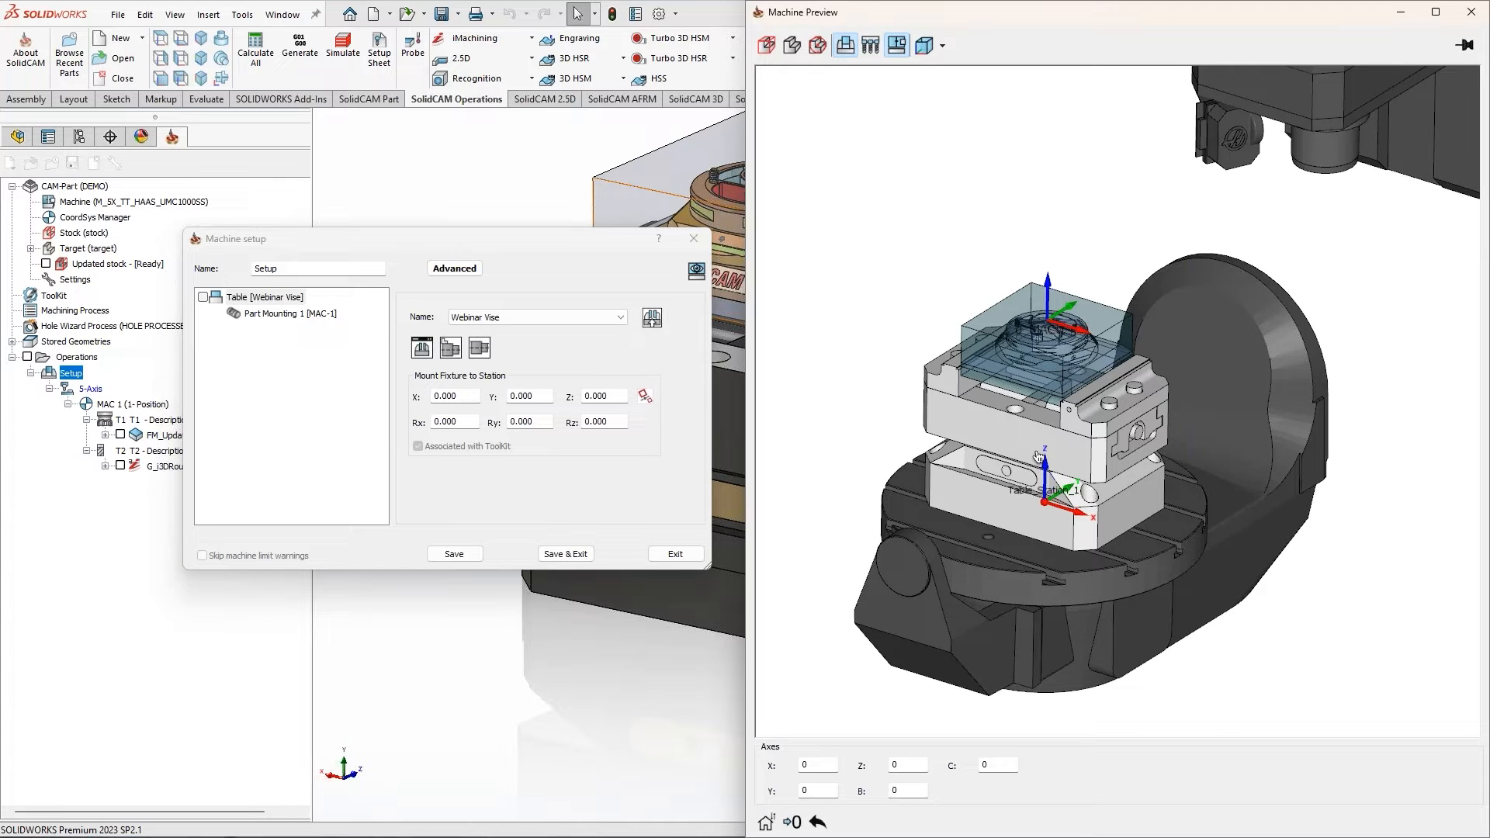
click(464, 396)
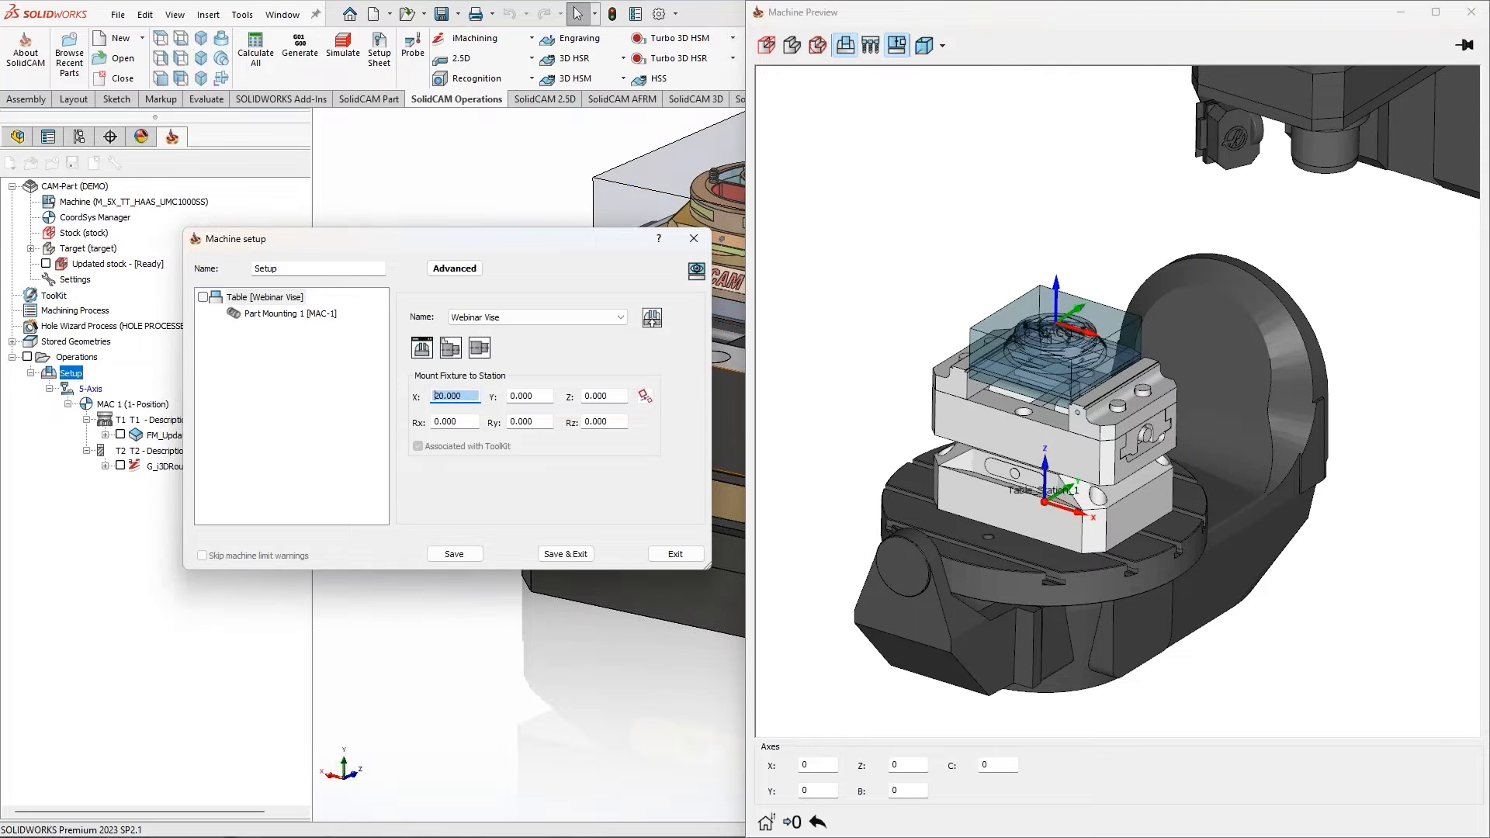
Review the workpiece position of Part Mounting 1, and save and close the machine setup
click(260, 315)
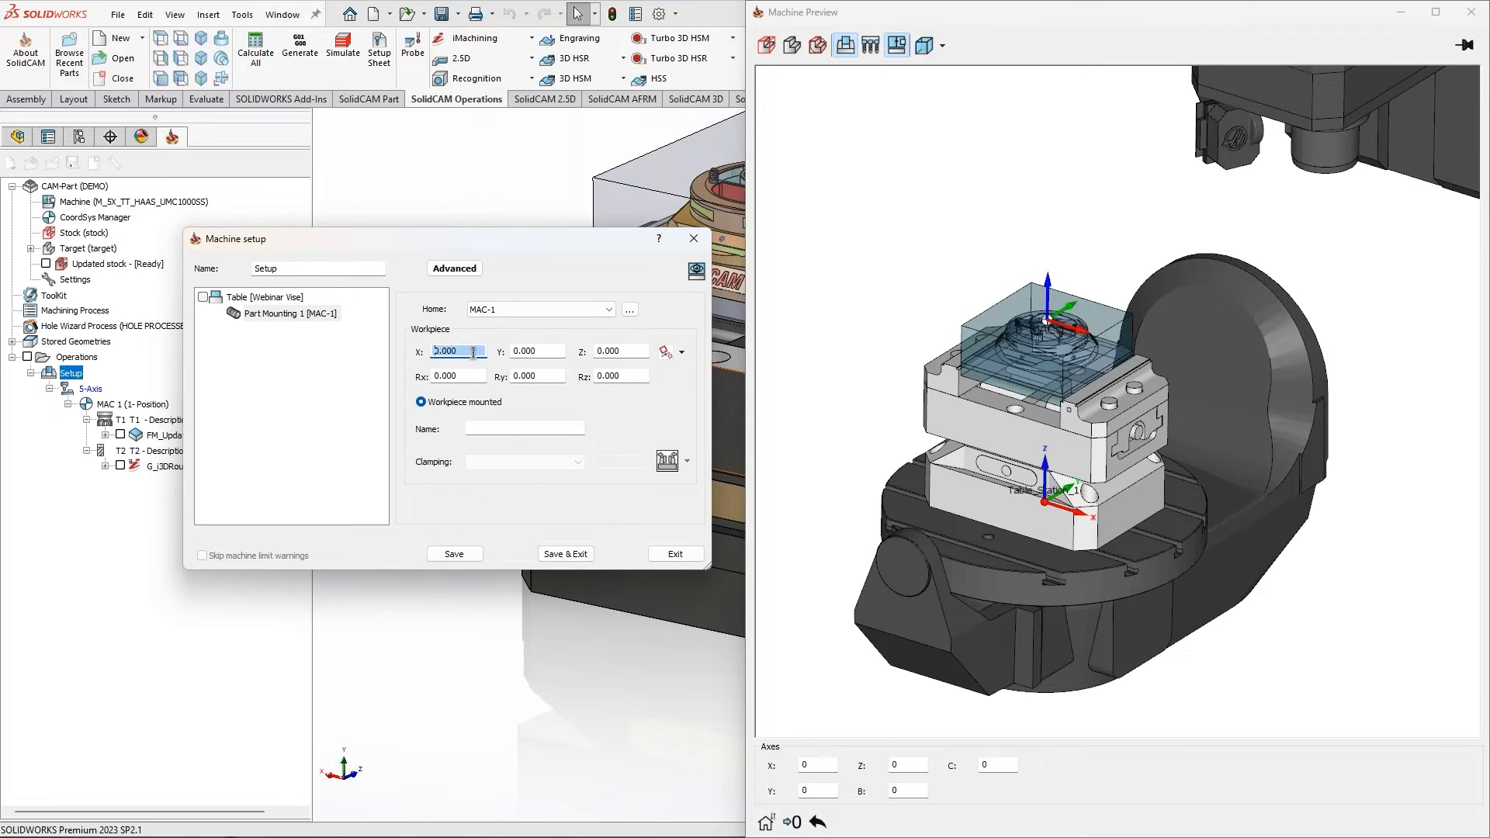
click(264, 297)
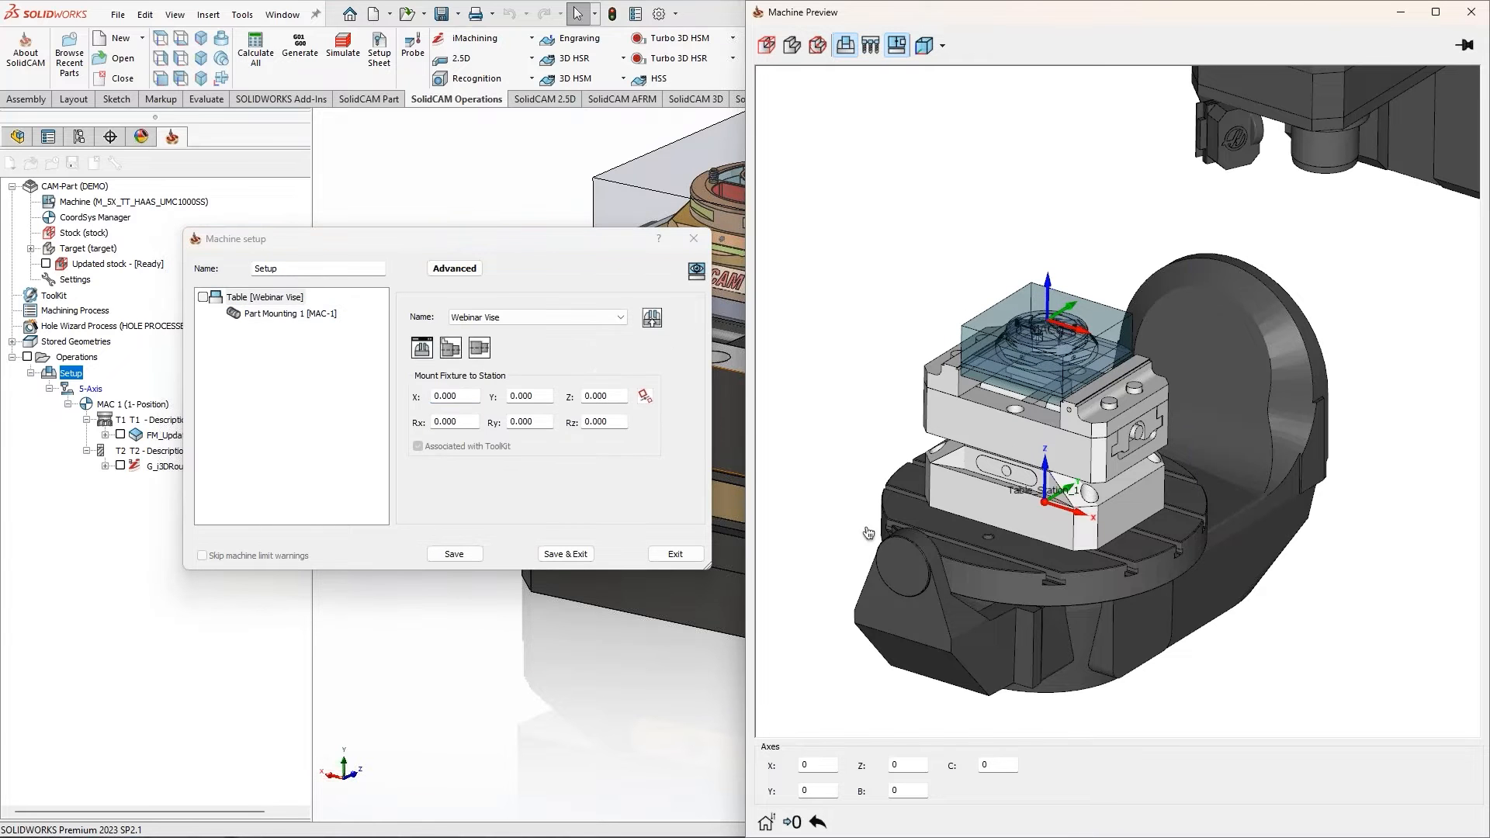
click(564, 554)
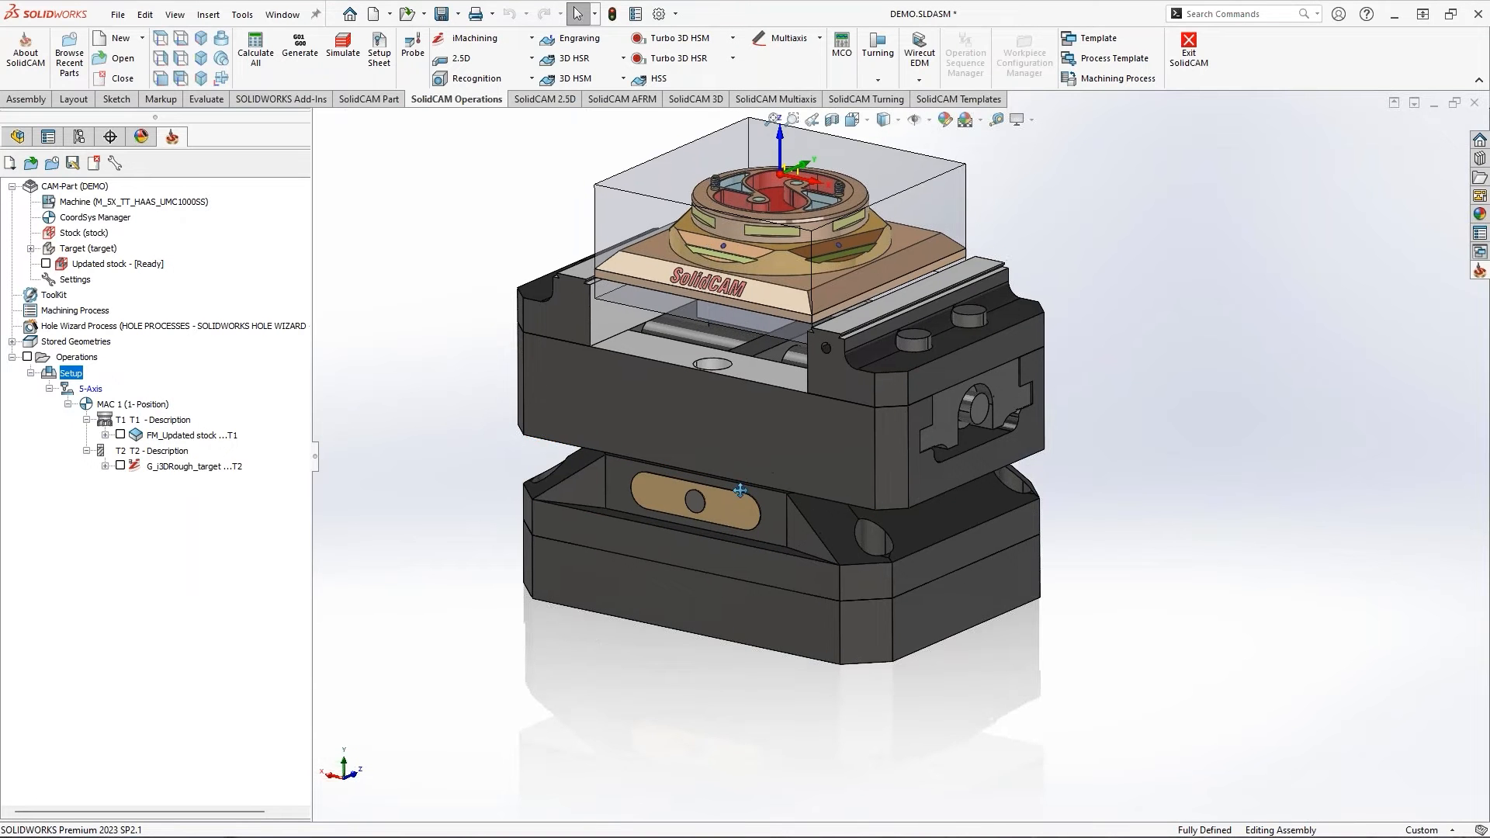
Set the extrusion height of the fixture's lowest base block to 10 mm and rebuild the assembly
ctrl+middle_drag(740, 491, 735, 565)
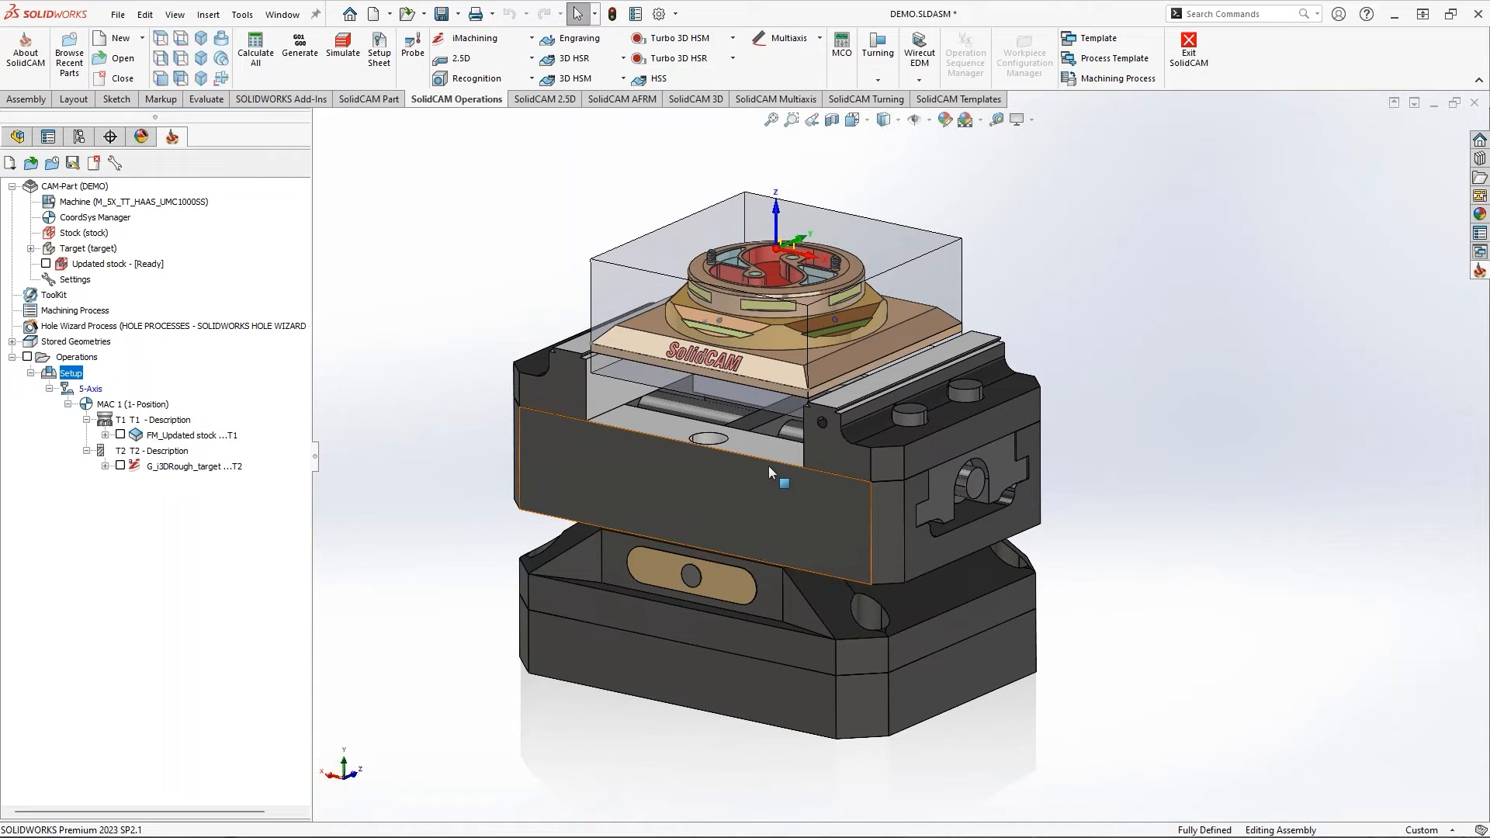
middle_drag(760, 550, 778, 703)
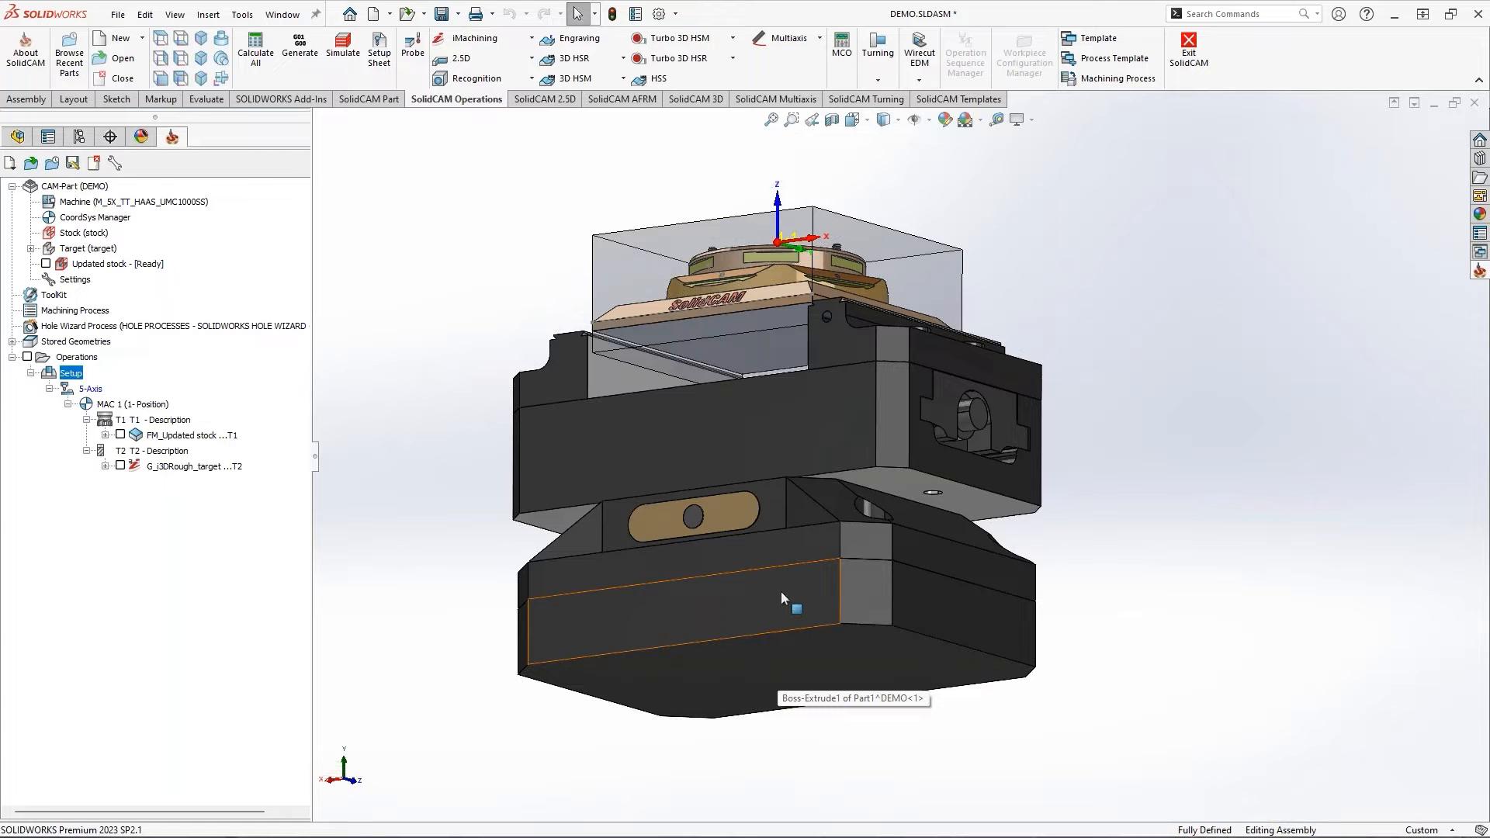
middle_drag(780, 587, 784, 629)
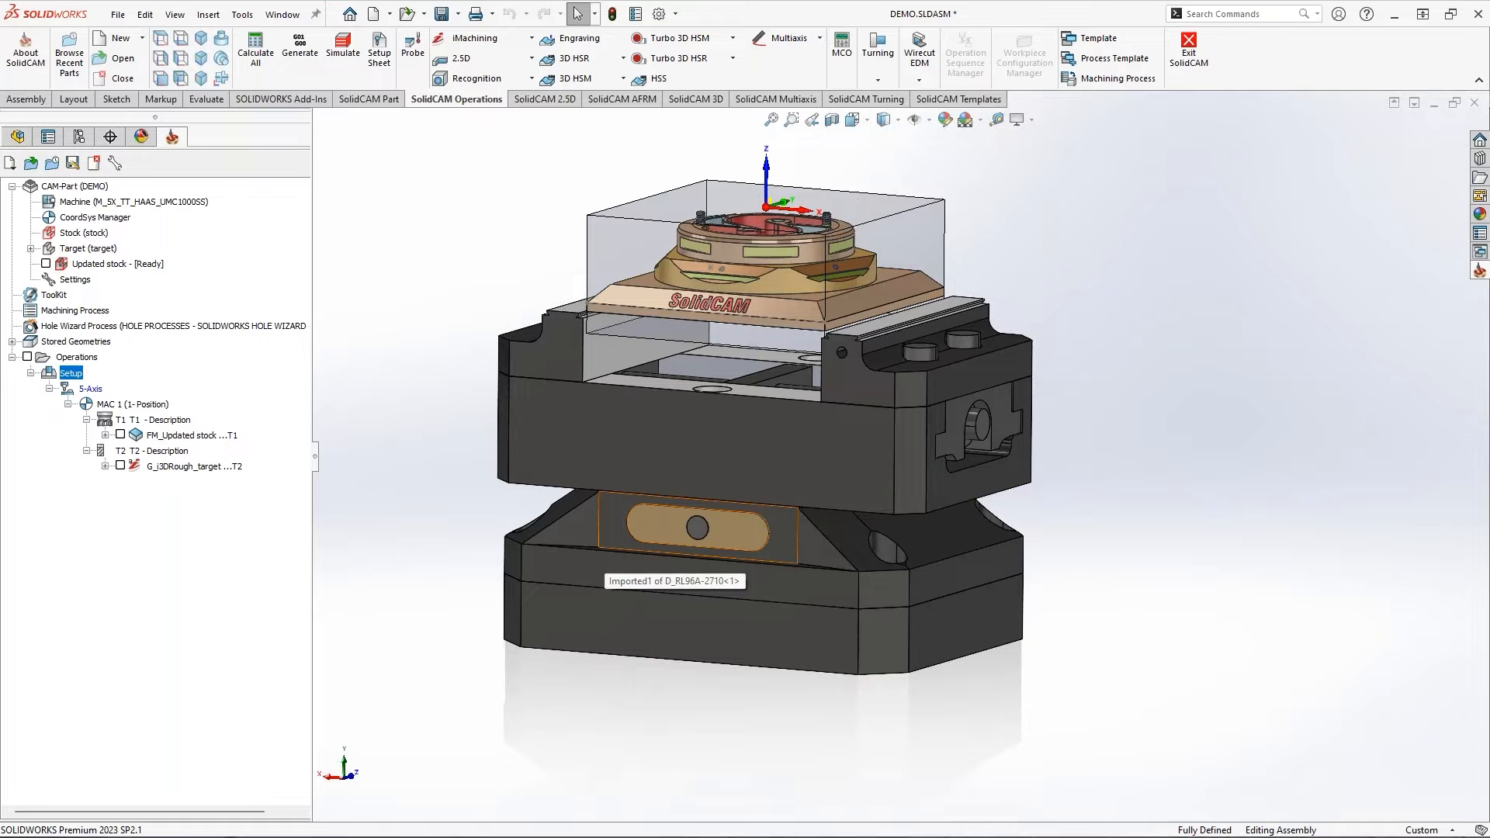
double_click(714, 613)
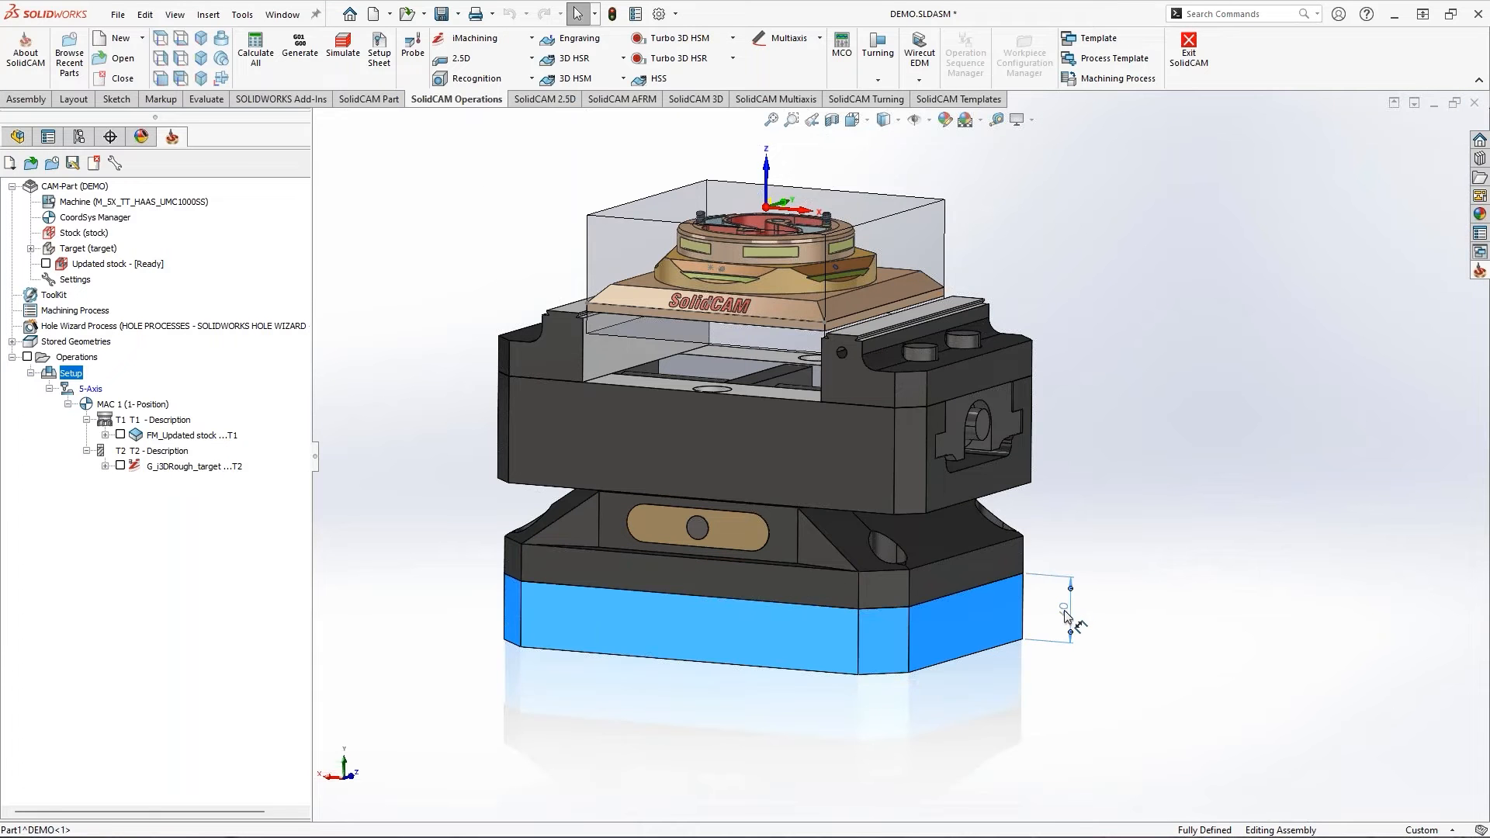
click(1069, 618)
double_click(1069, 618)
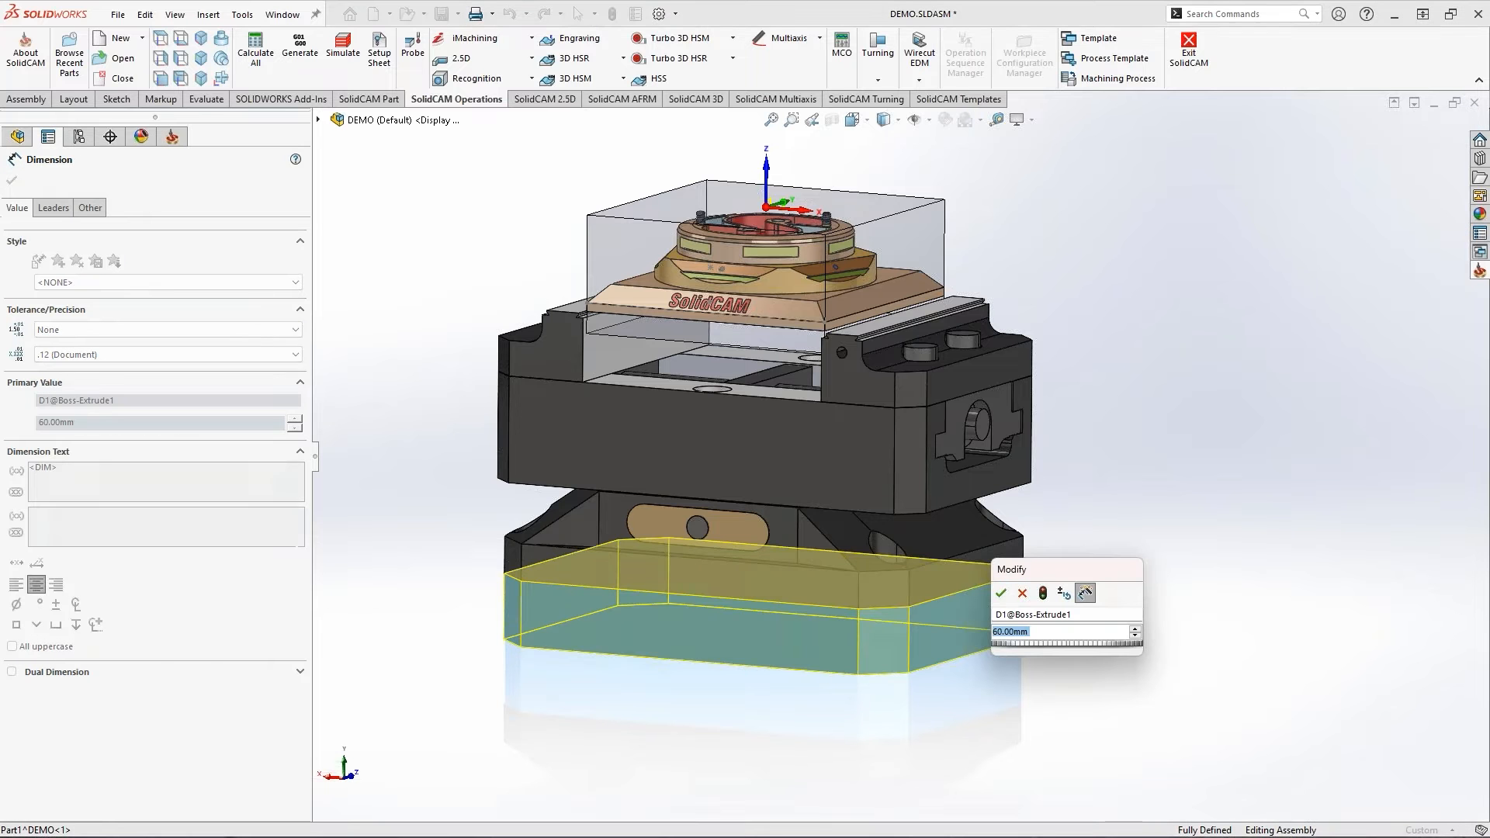
text(10)
key(Return)
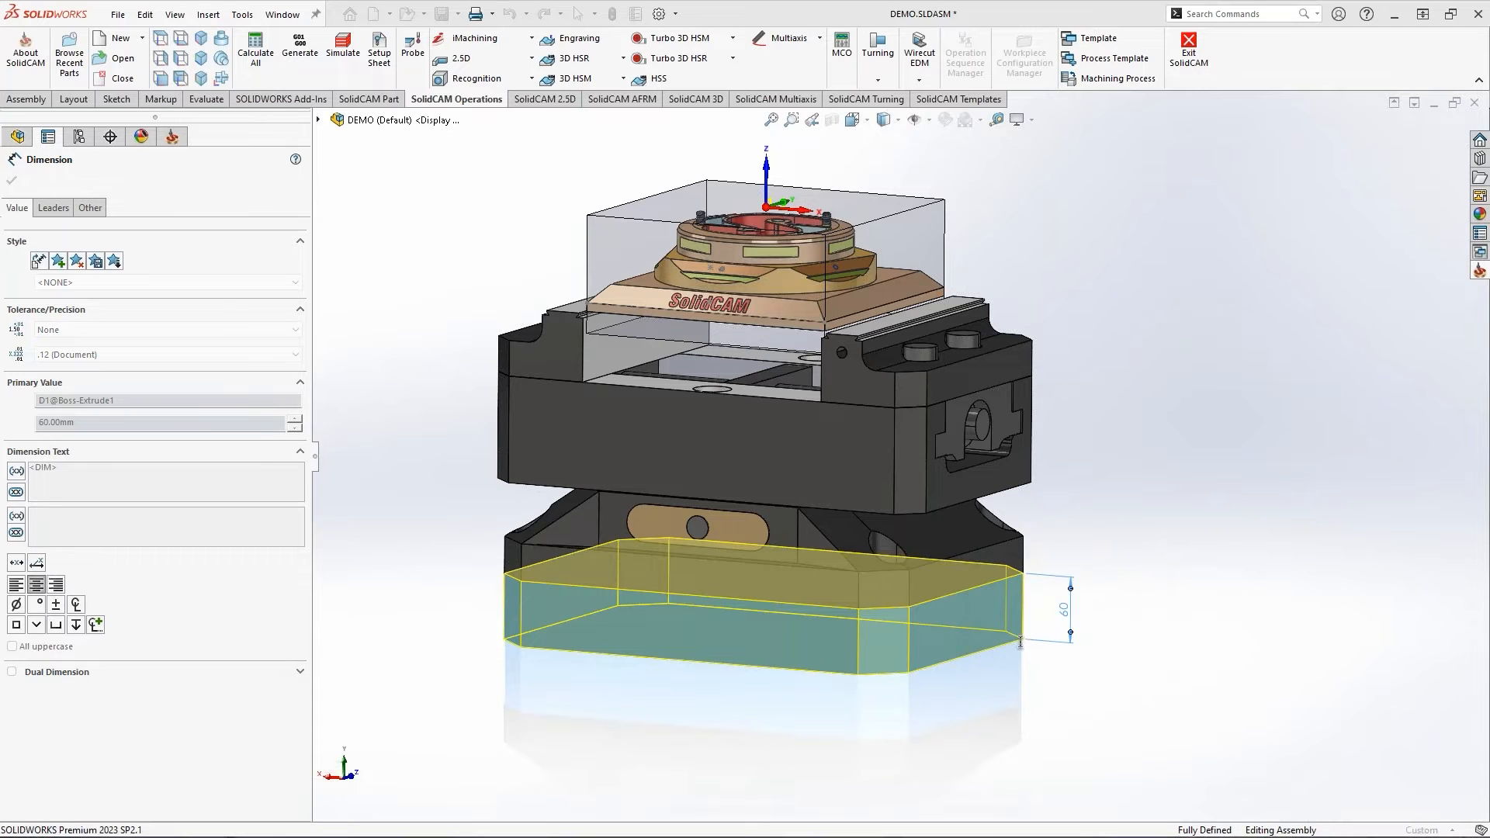
click(612, 15)
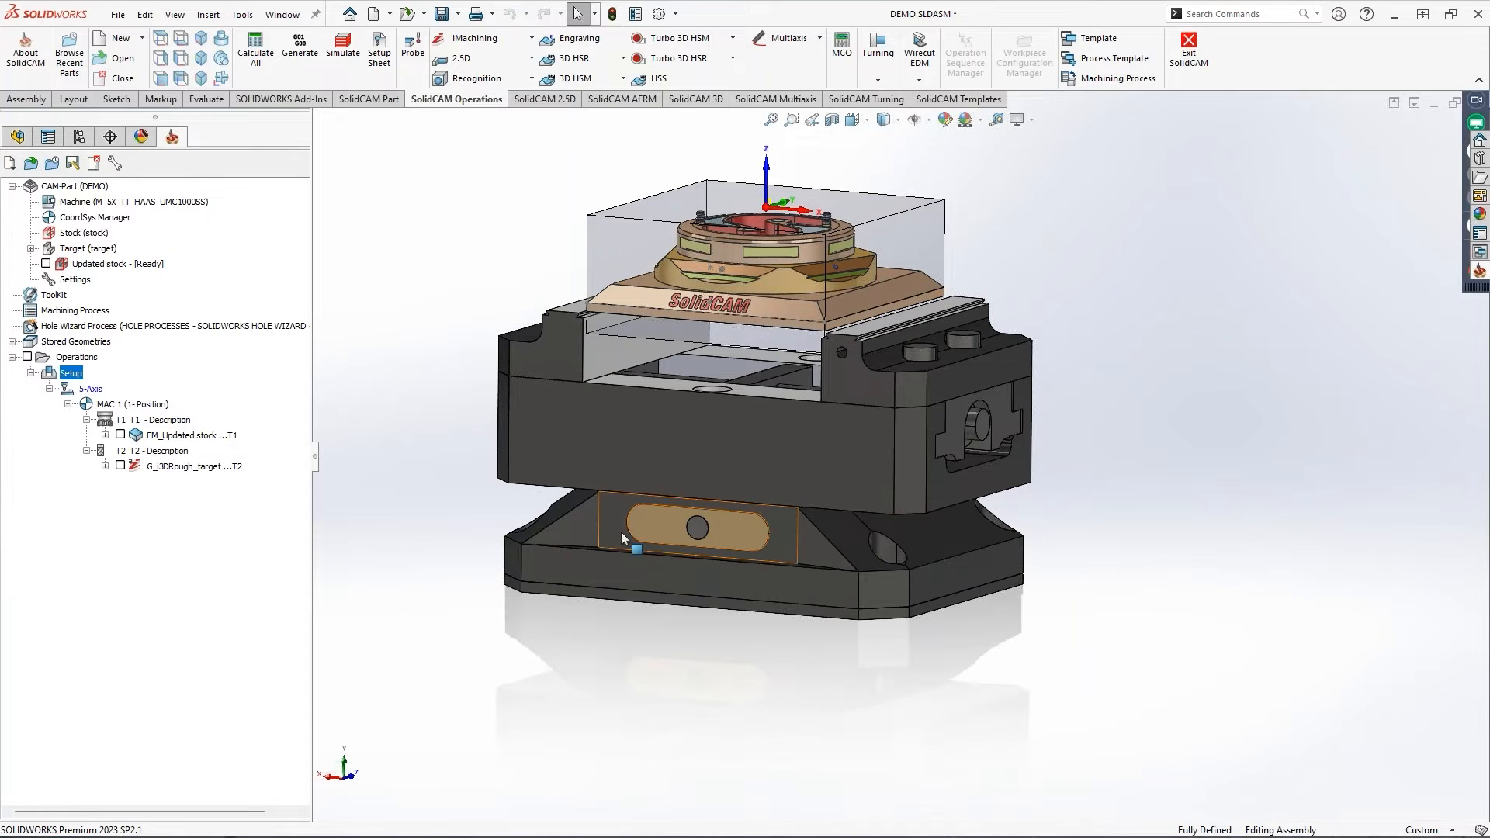
Open the Setup operation for editing and inspect the mounted vise up close in the machine preview
ctrl+middle_drag(621, 533, 630, 545)
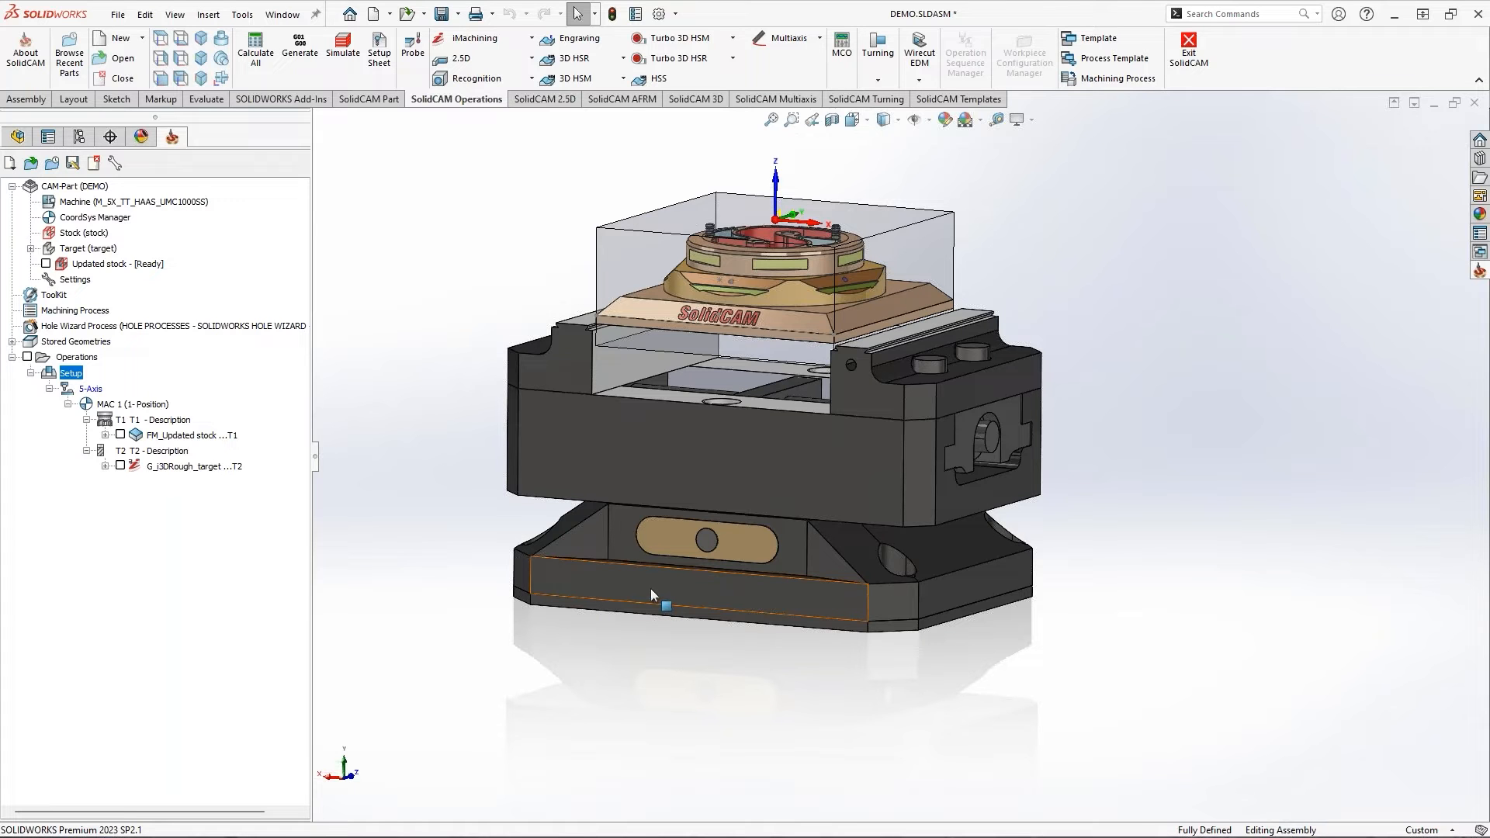
middle_drag(657, 568, 654, 586)
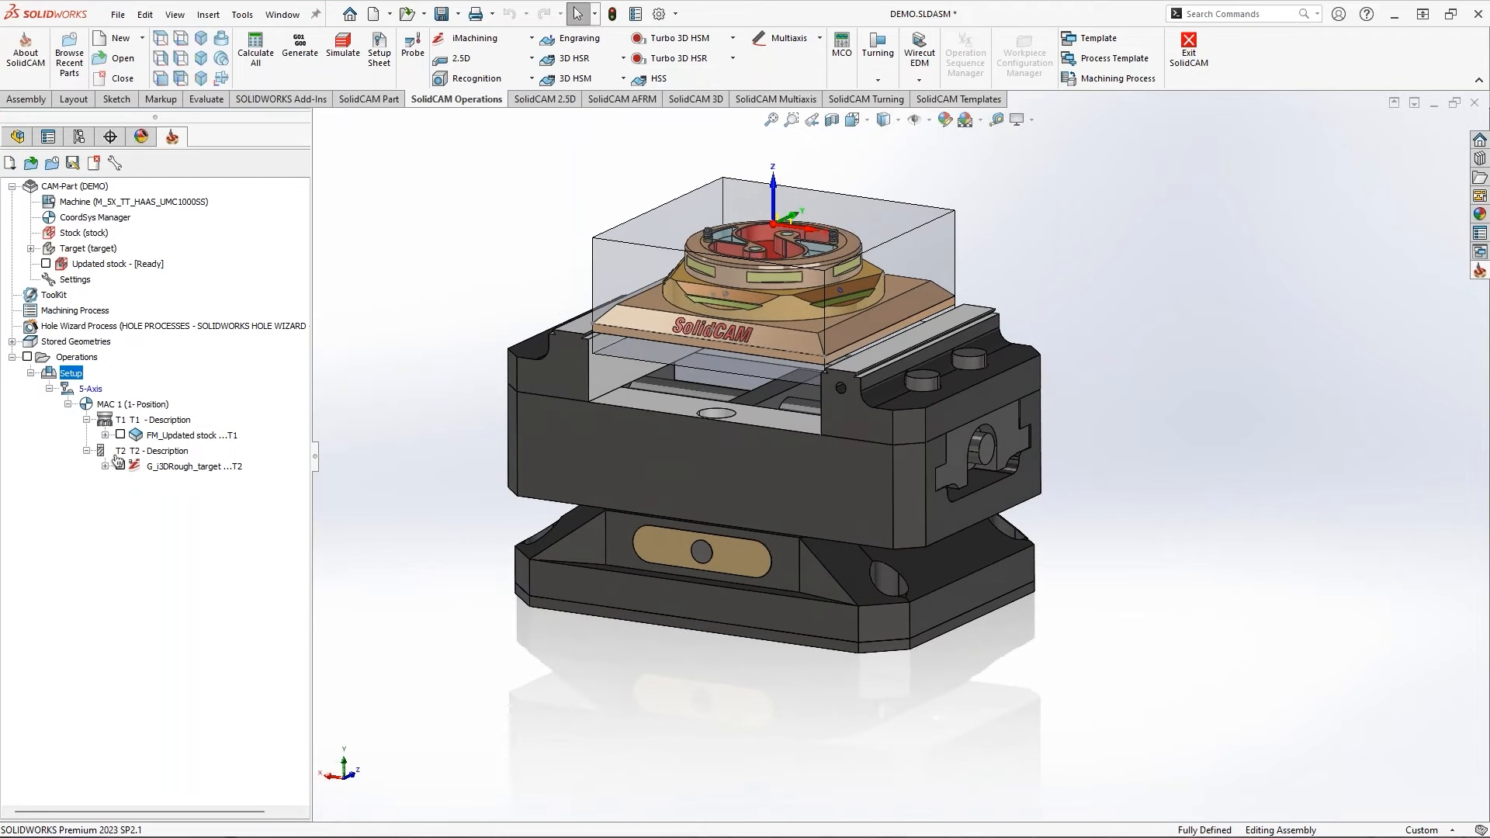
right_click(74, 381)
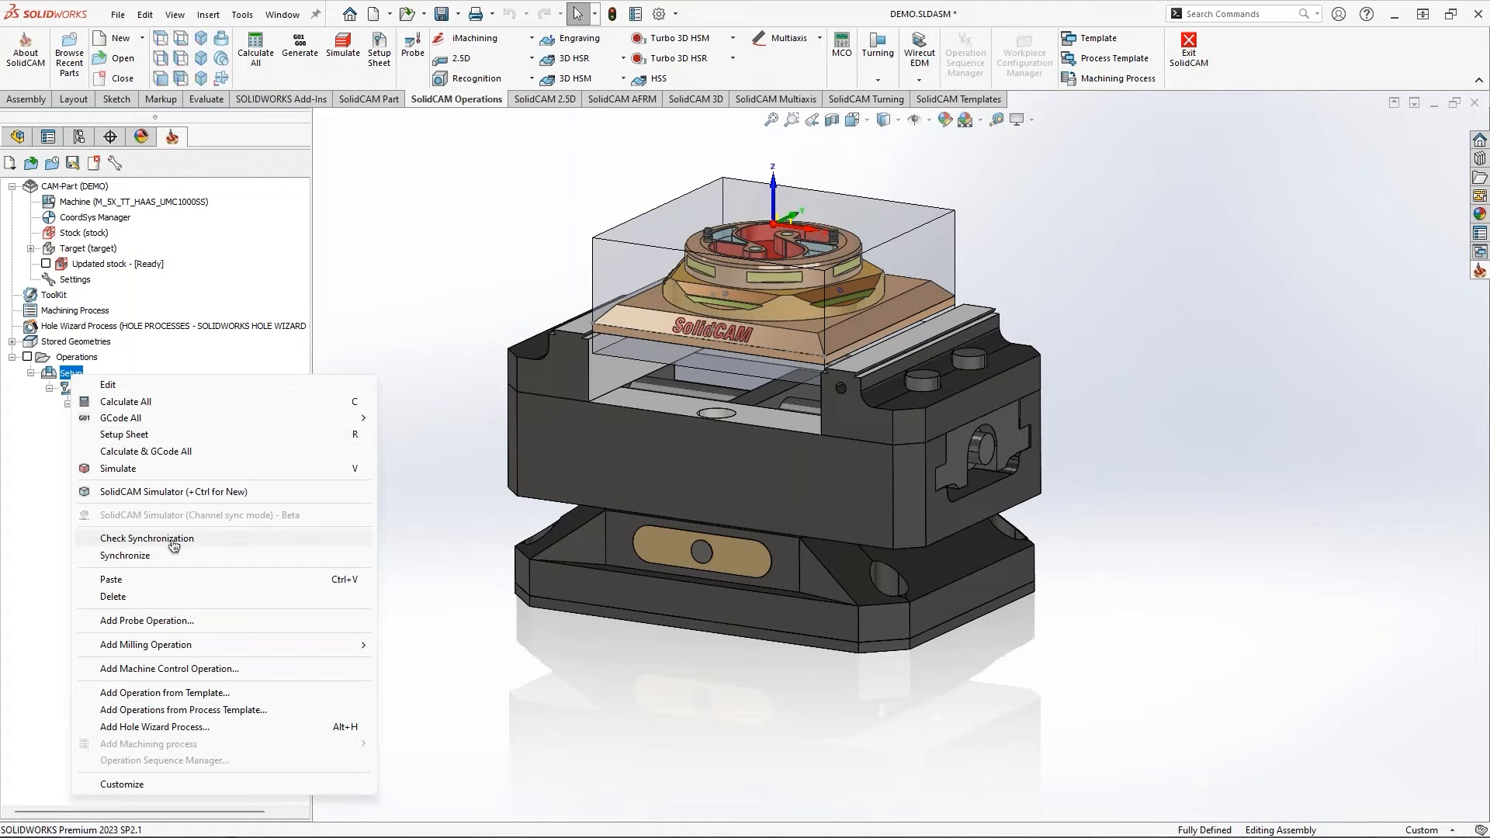
click(380, 356)
right_click(68, 374)
click(120, 382)
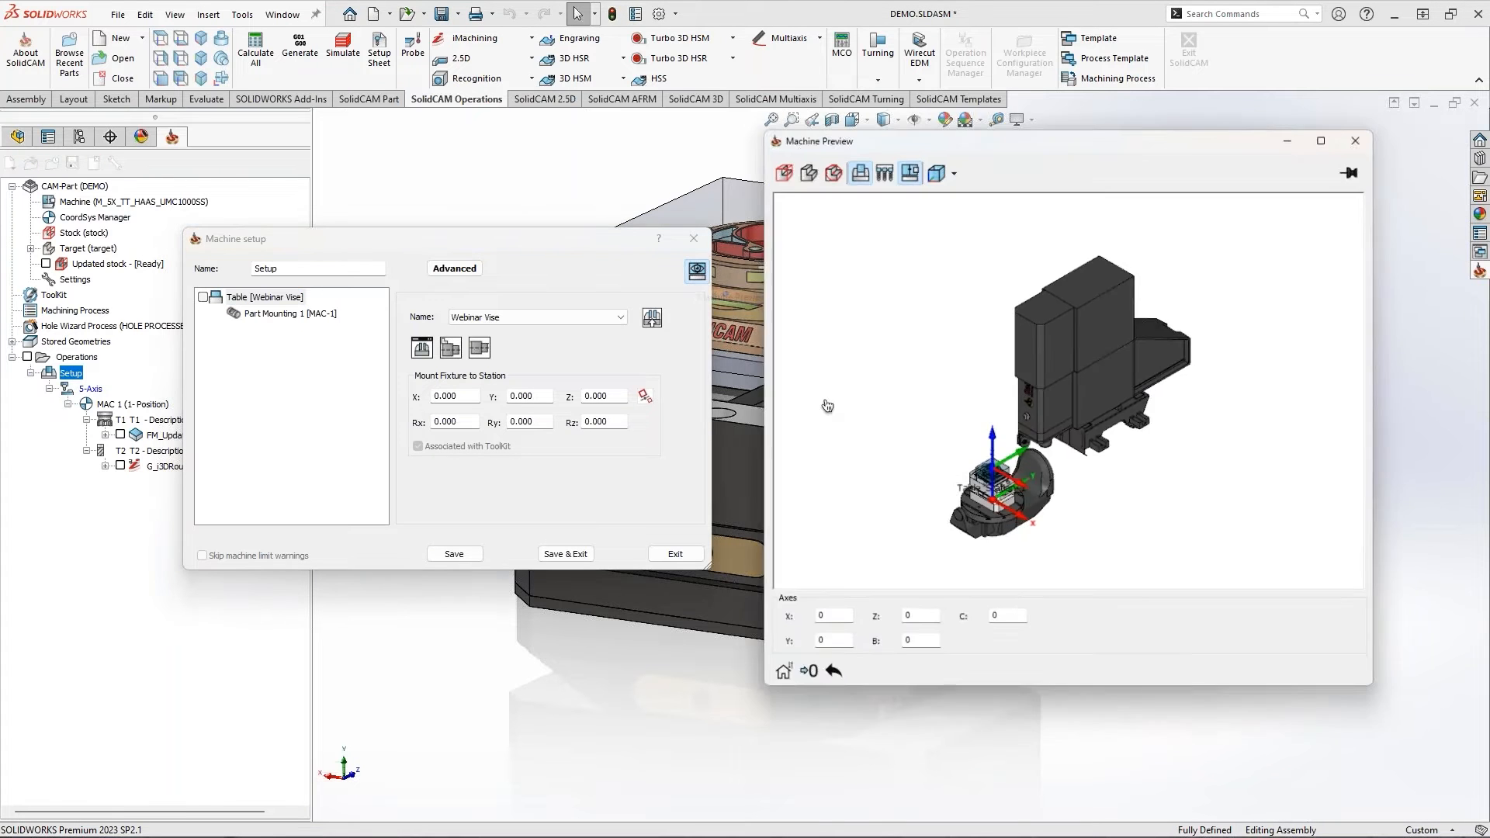
scroll(988, 551, up, 6)
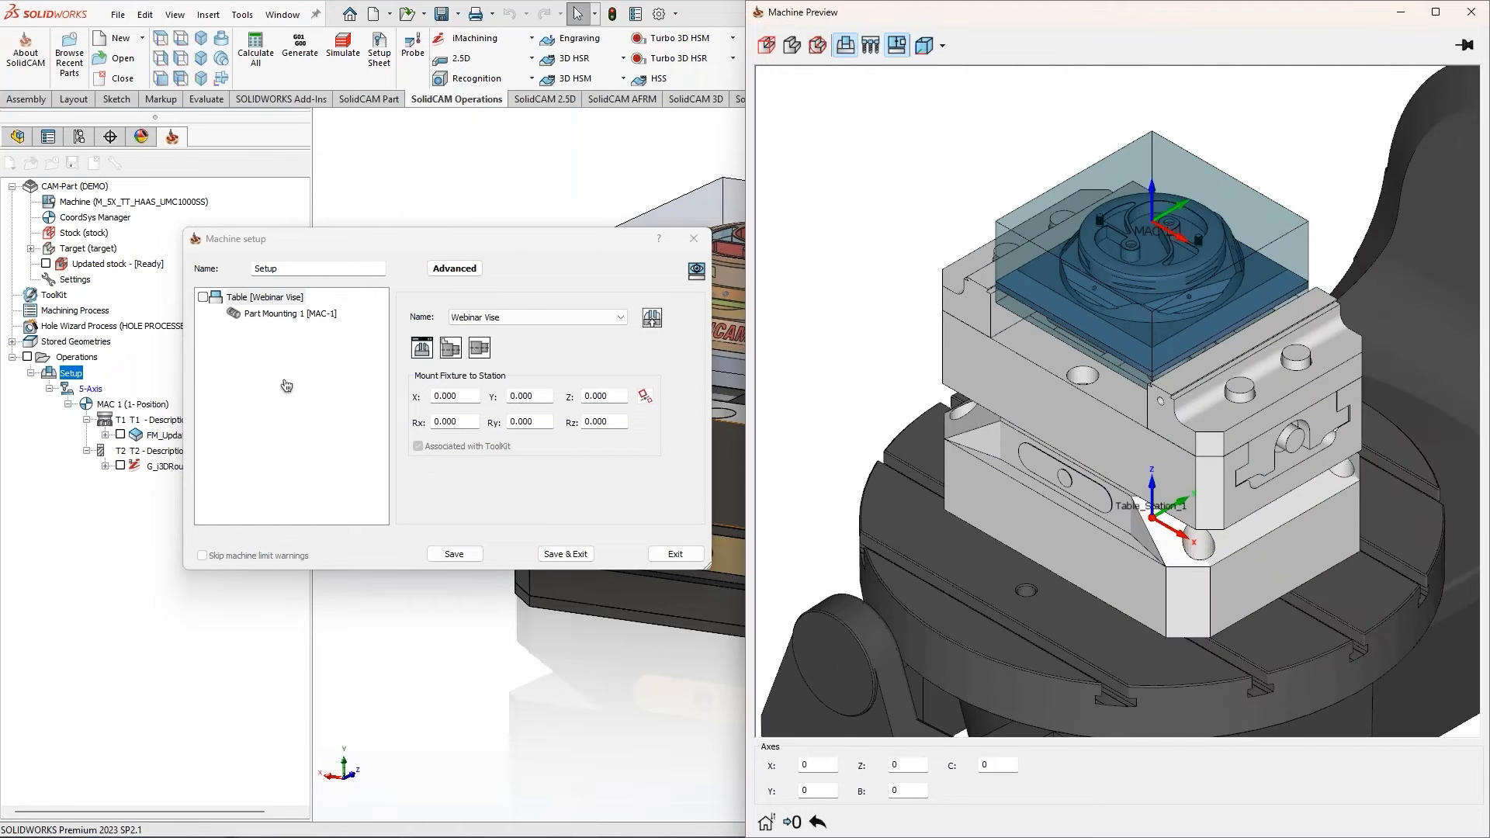
Check the synchronization of the Table [Webinar Vise] fixture and synchronize it with the modified CAD assembly
right_click(242, 302)
click(273, 309)
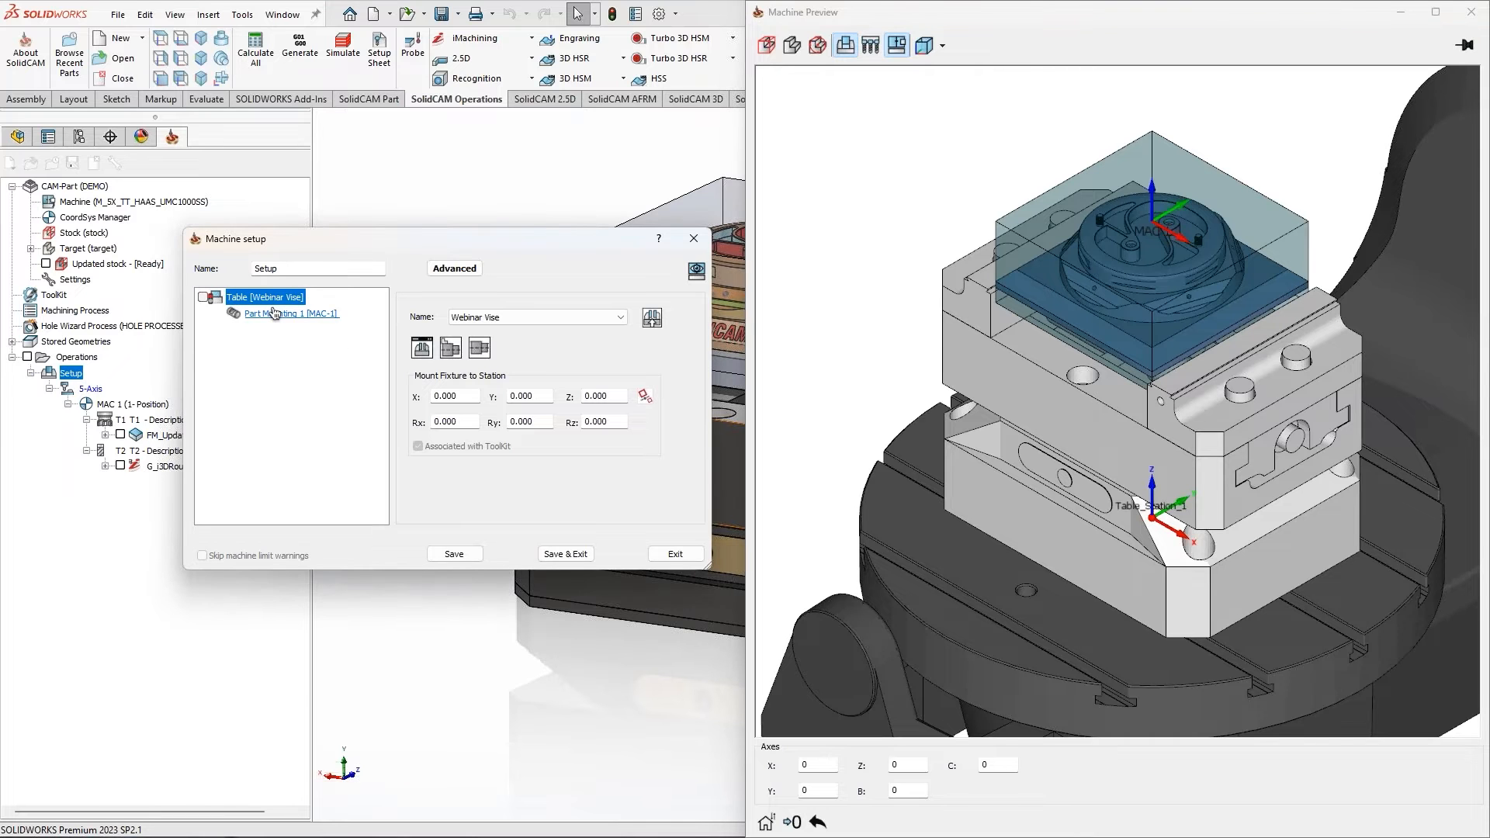
right_click(229, 300)
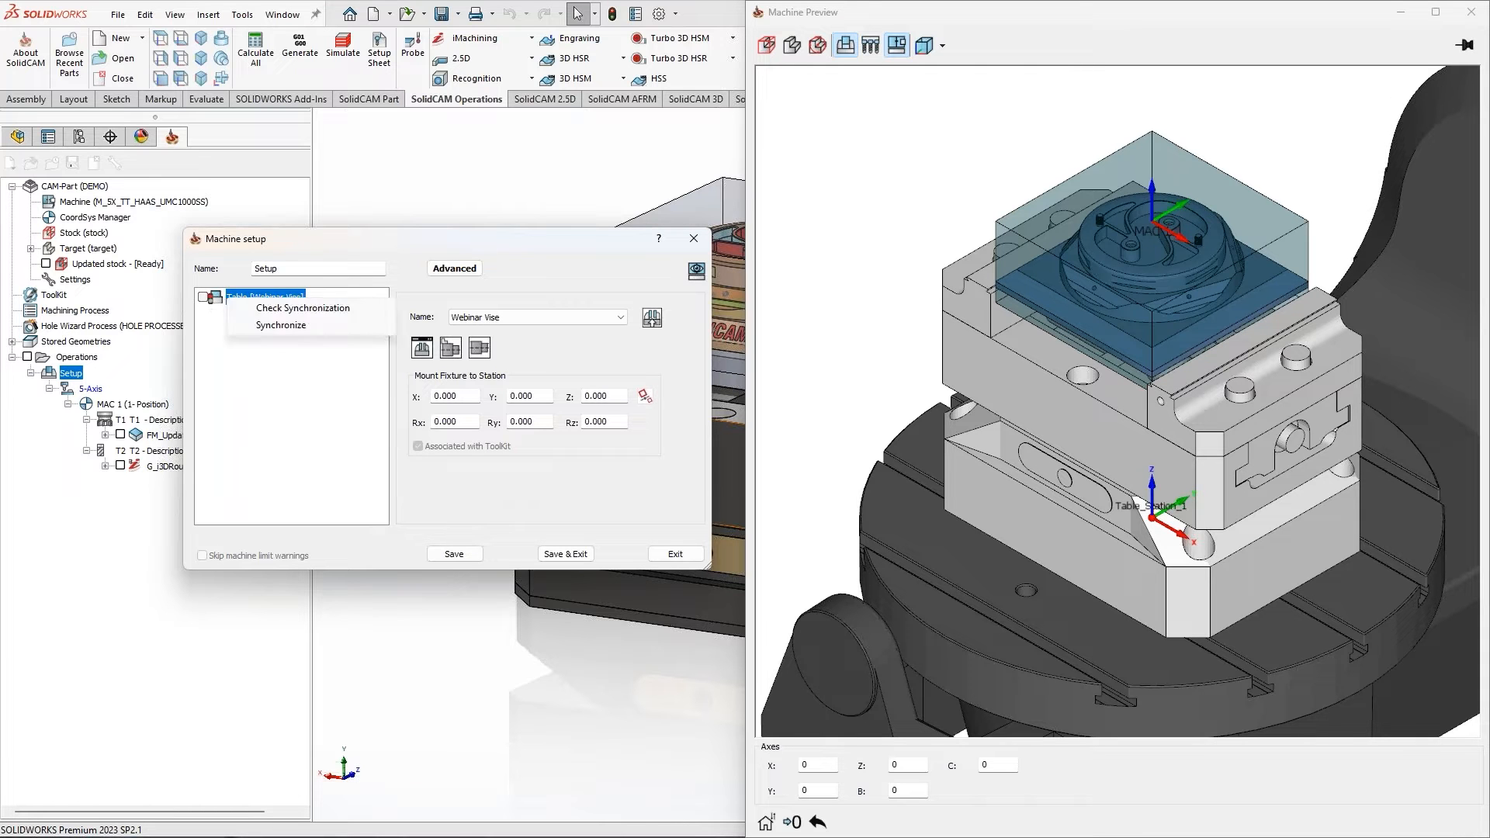
click(275, 327)
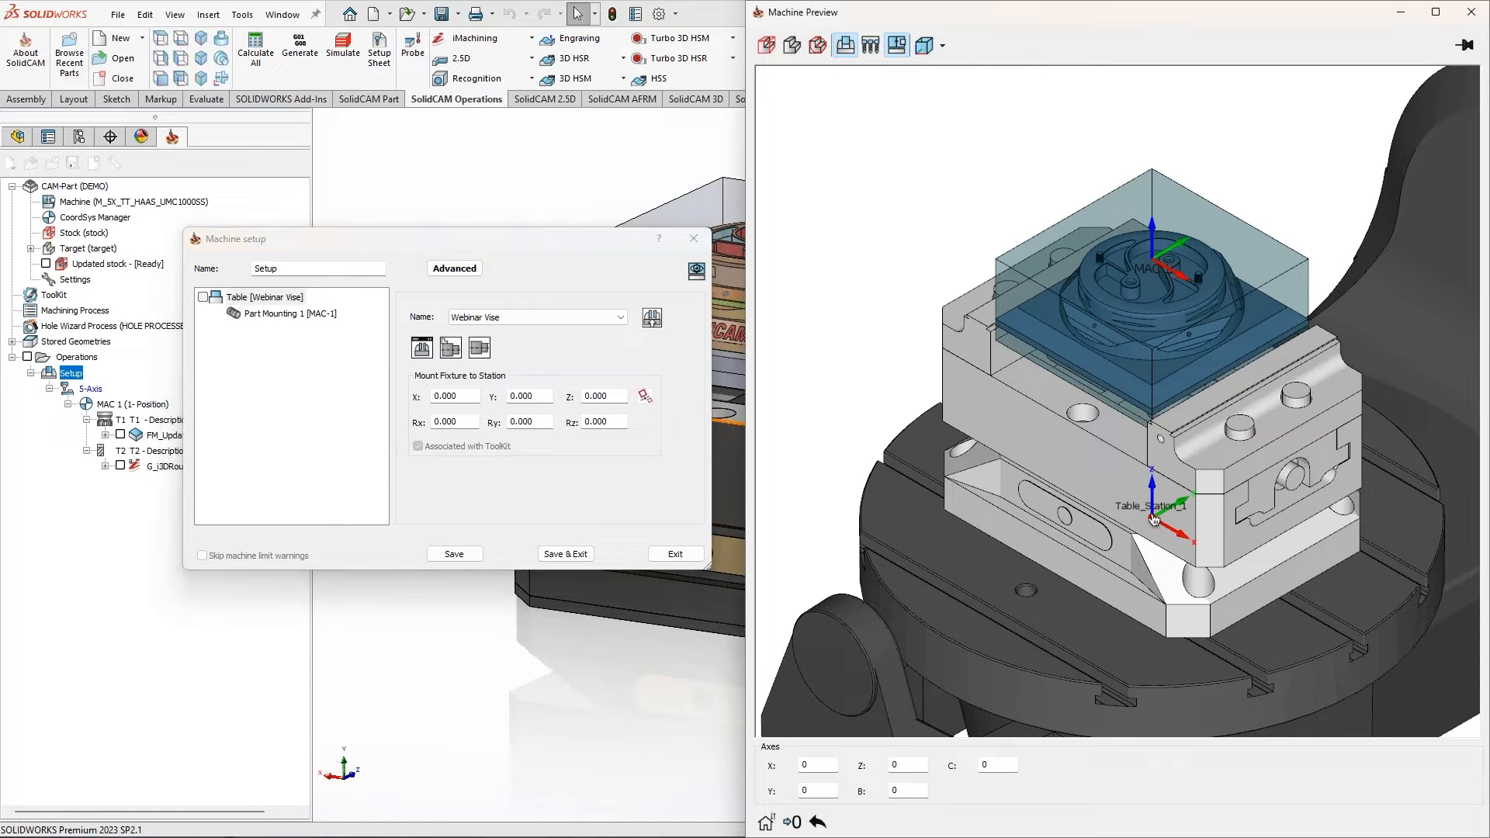
Inspect the synchronized vise in the machine preview, and save and exit the machine setup
middle_drag(1154, 573, 1159, 540)
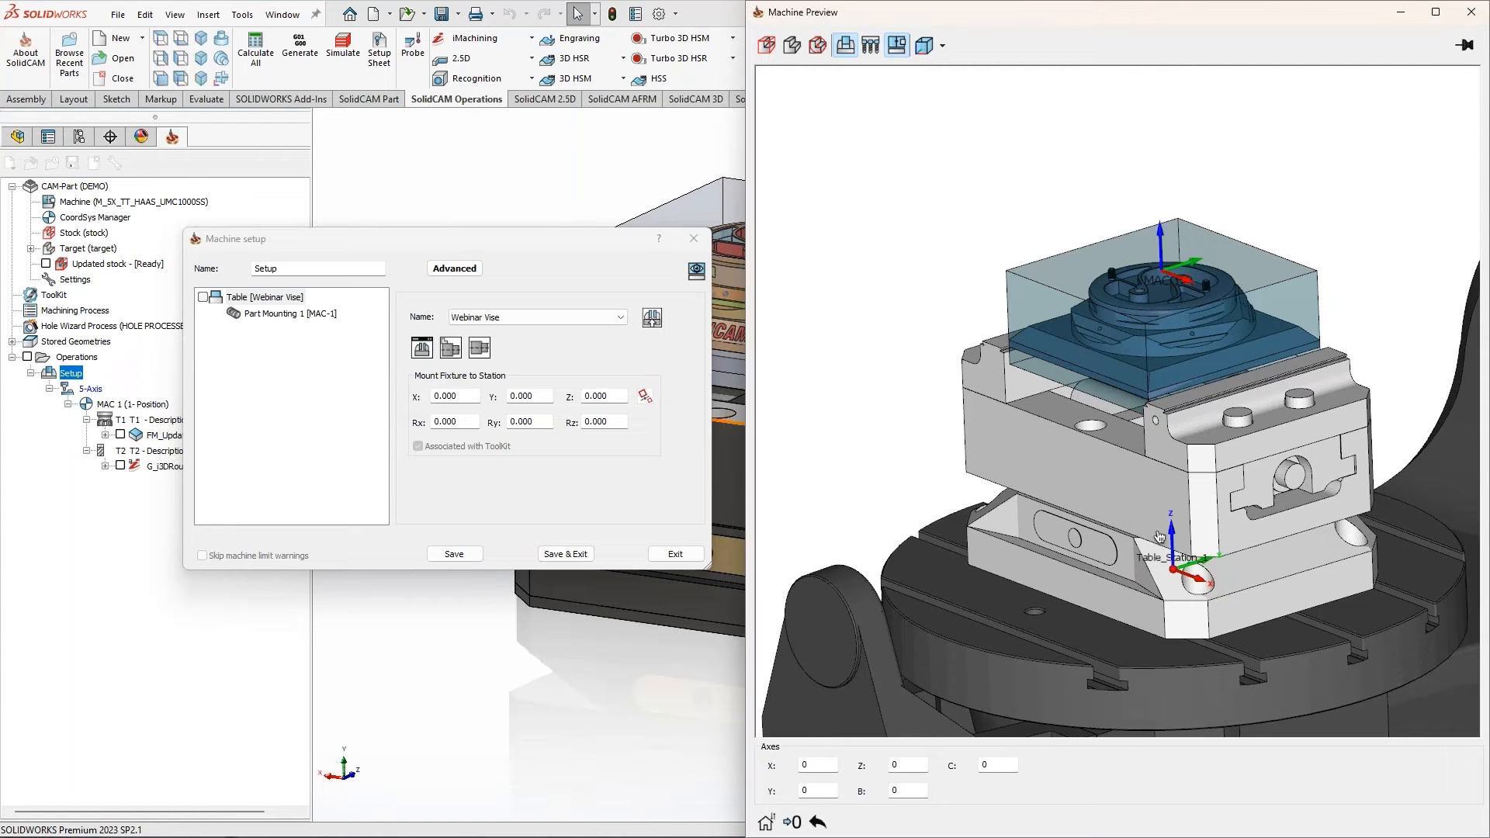
middle_drag(1108, 495, 1096, 428)
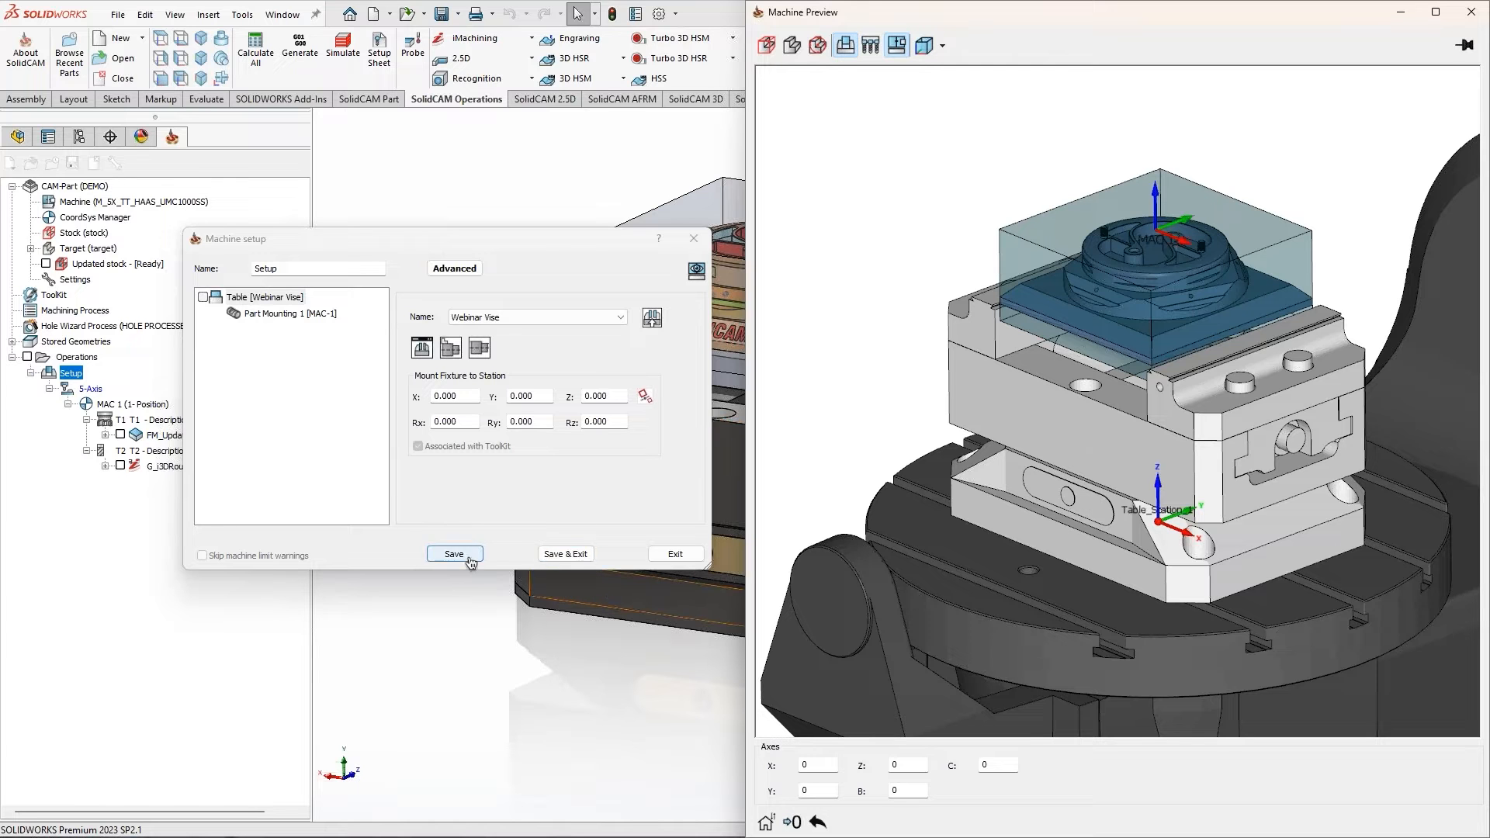
click(565, 555)
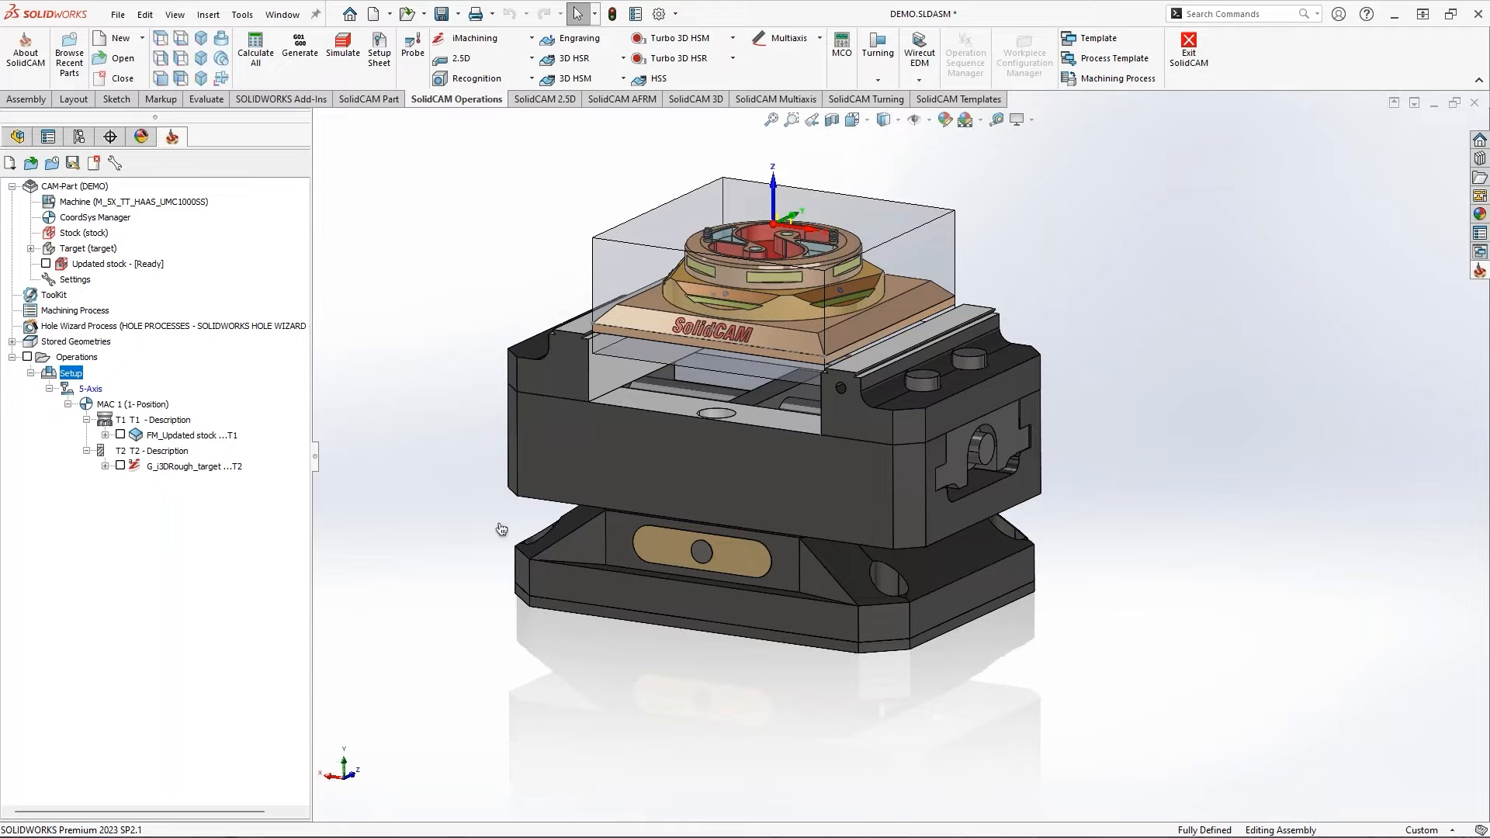
Hide the vise components in the assembly and fit the target part and stock in view
key(Tab)
key(Tab)
key(Tab)
key(f)
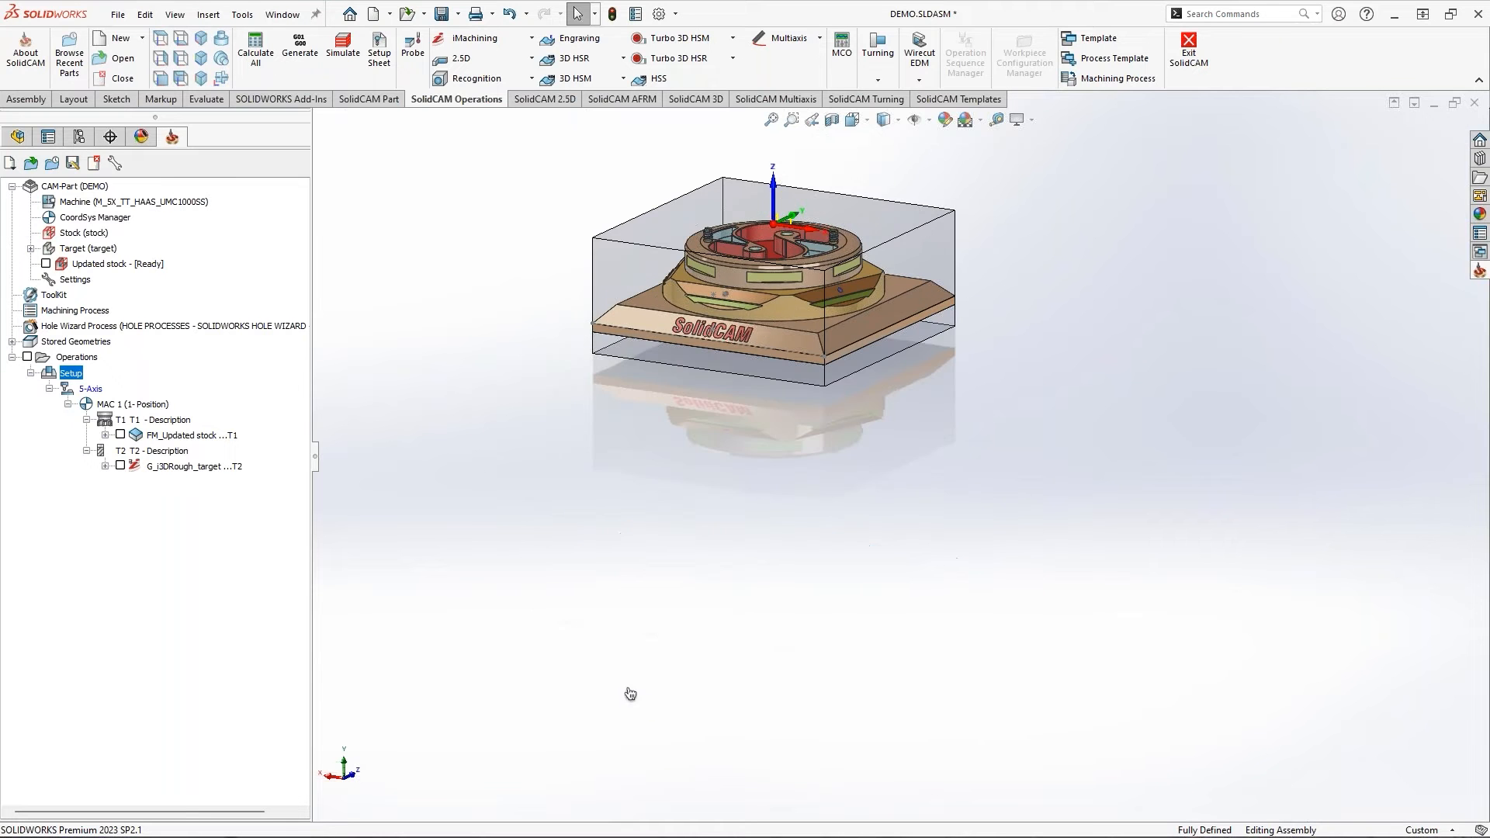
scroll(772, 437, down, 2)
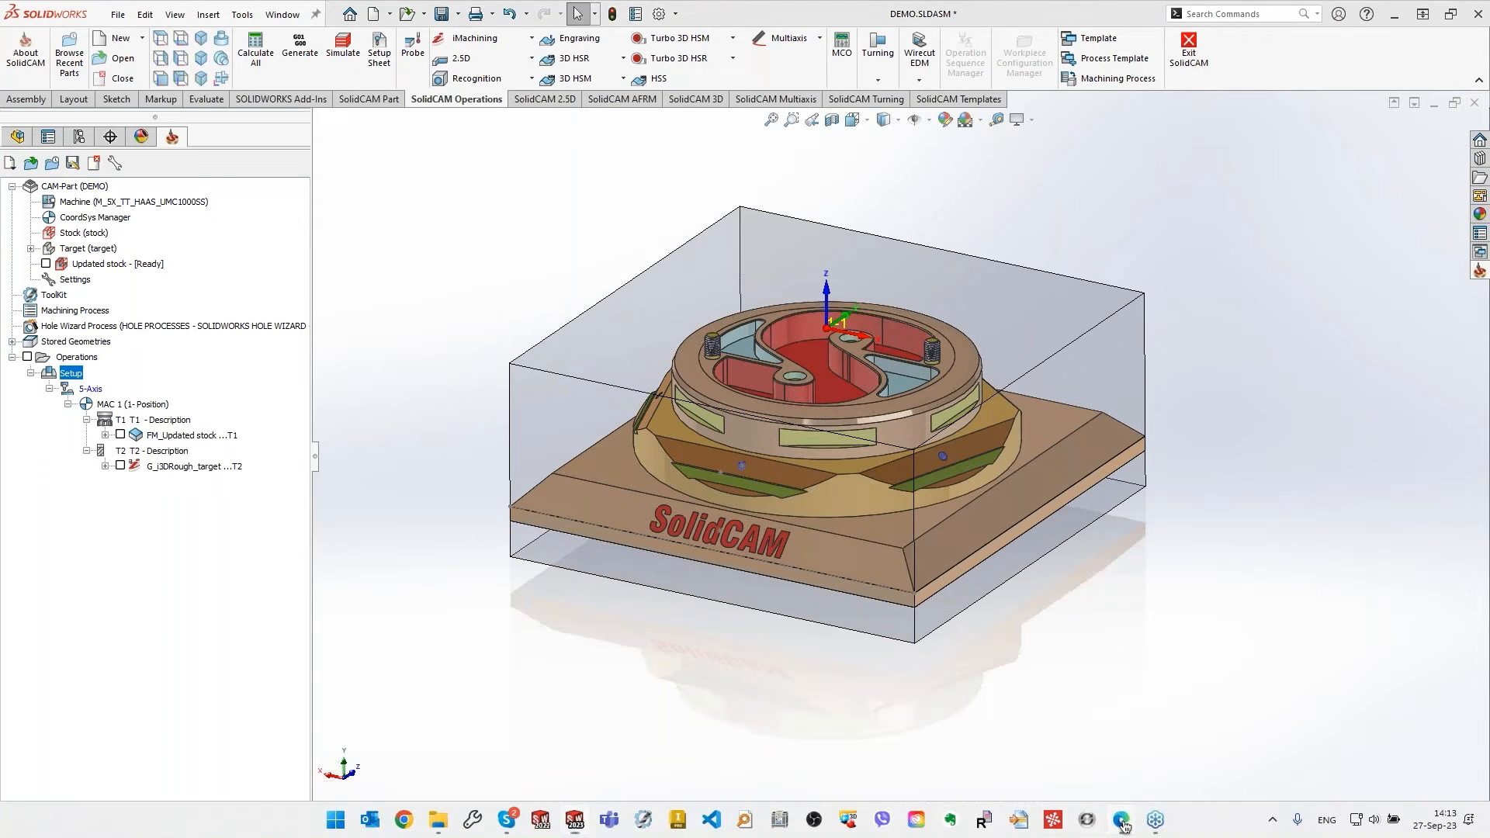
Switch to the browser with the SCHUNK KSC-F 160-480 page and examine the vise's drawings
click(1122, 828)
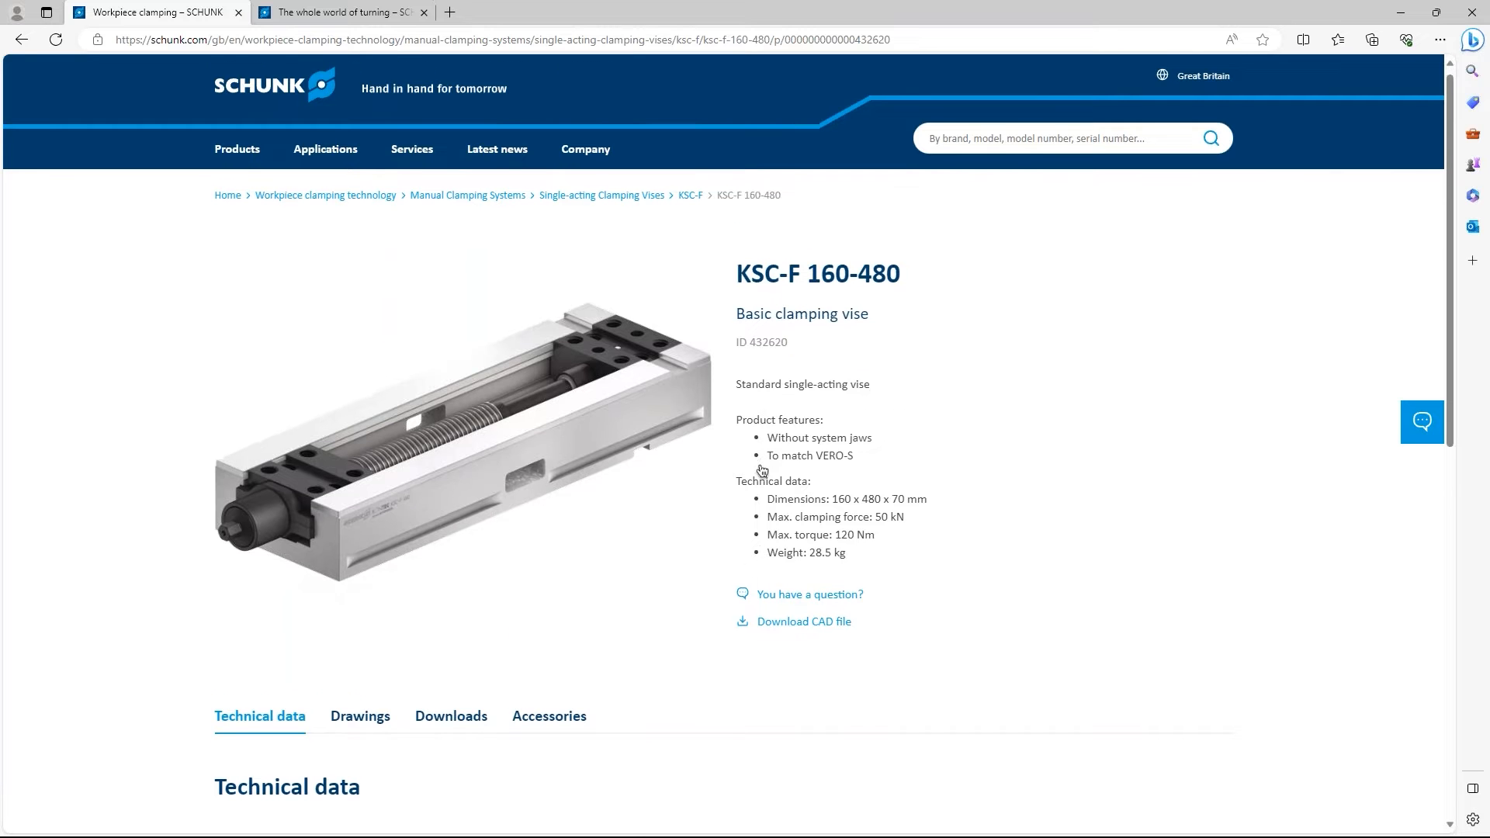
scroll(763, 471, down, 1)
click(366, 609)
scroll(484, 637, down, 7)
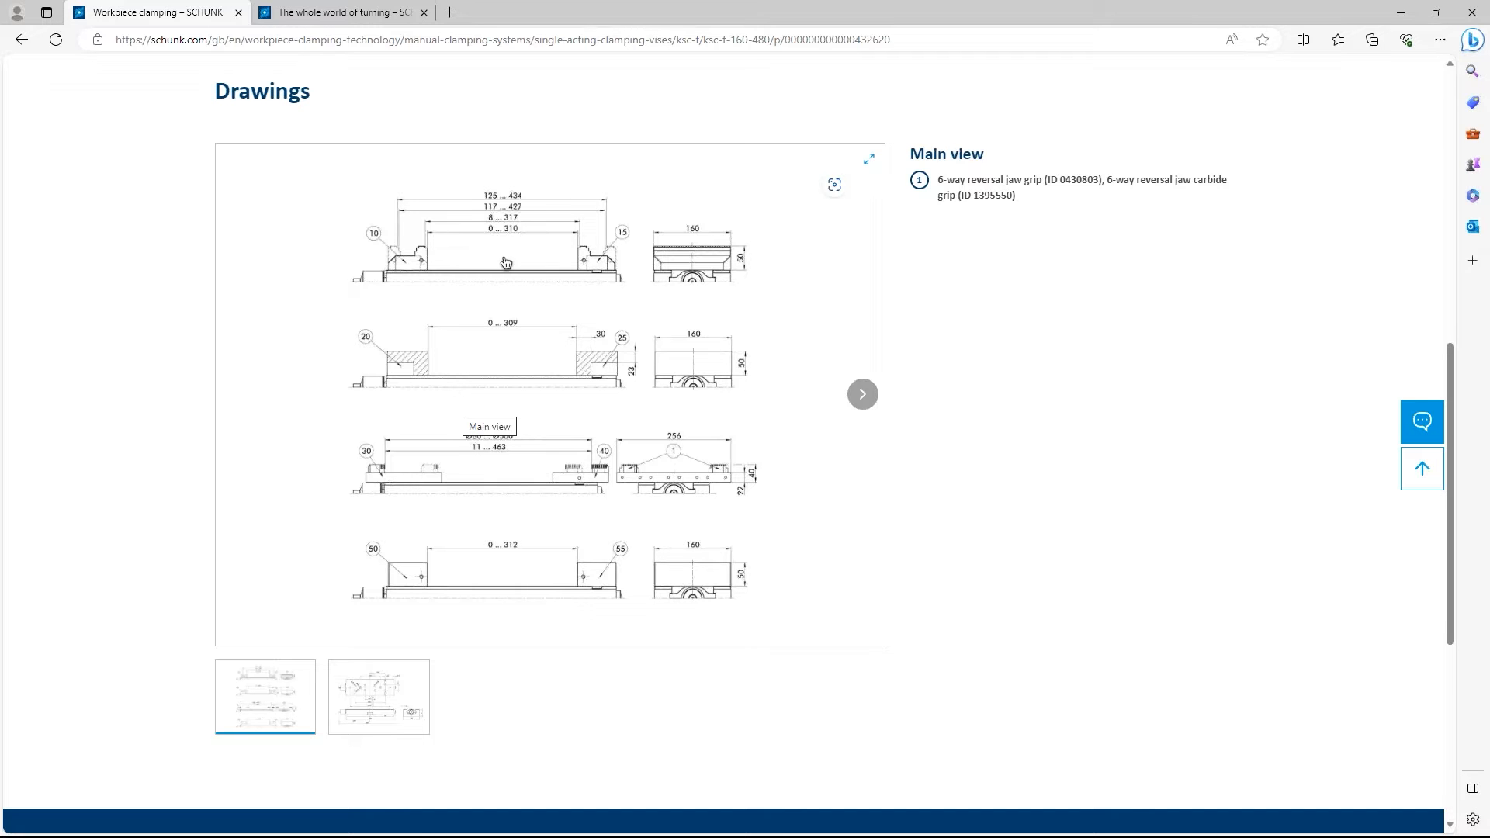
scroll(556, 336, up, 1)
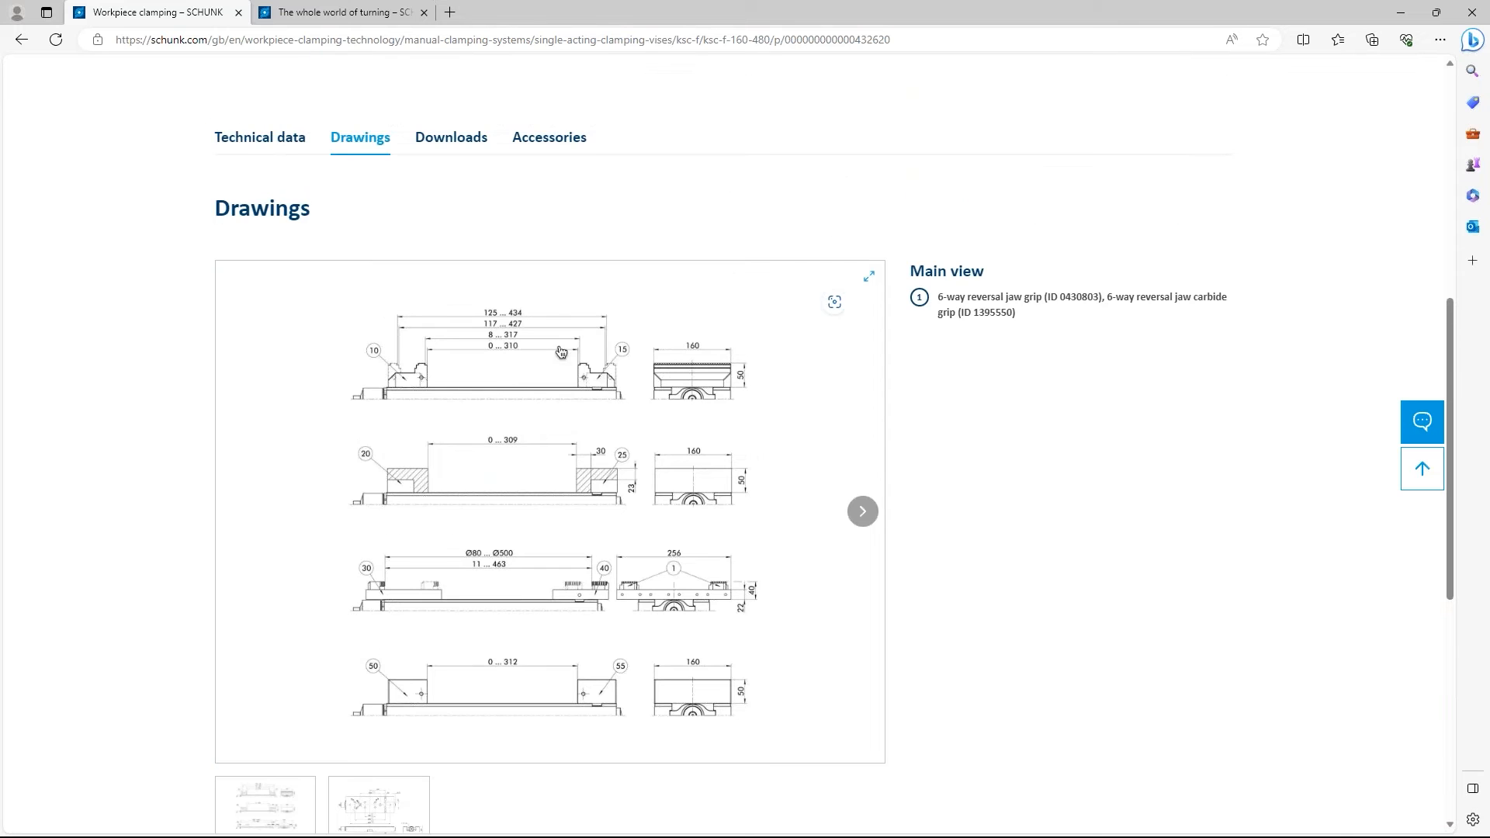
click(1403, 16)
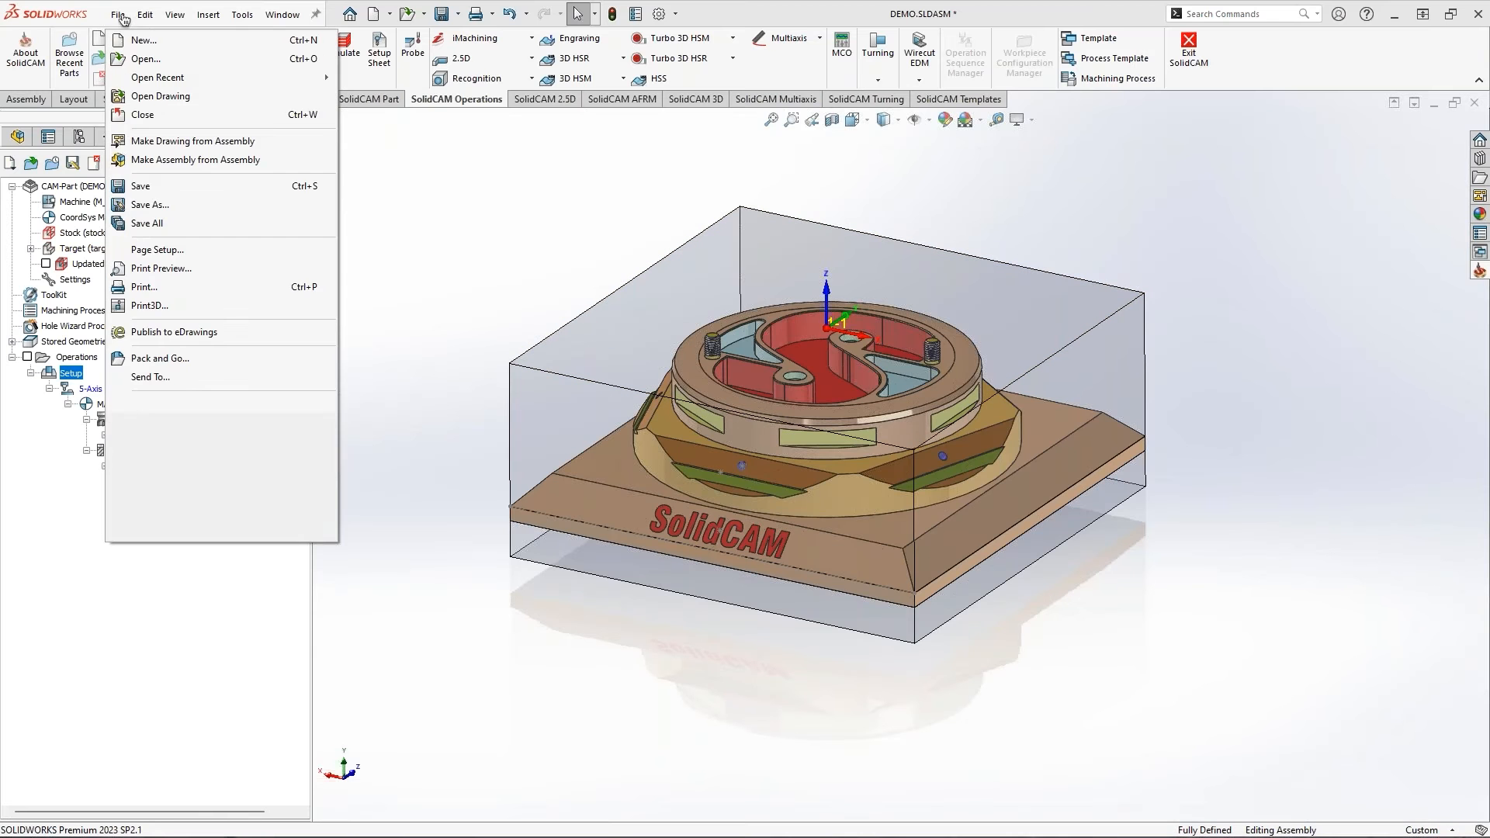
Switch to File Explorer and go up to the Fixtures folder to view its fixture categories
click(118, 14)
click(480, 237)
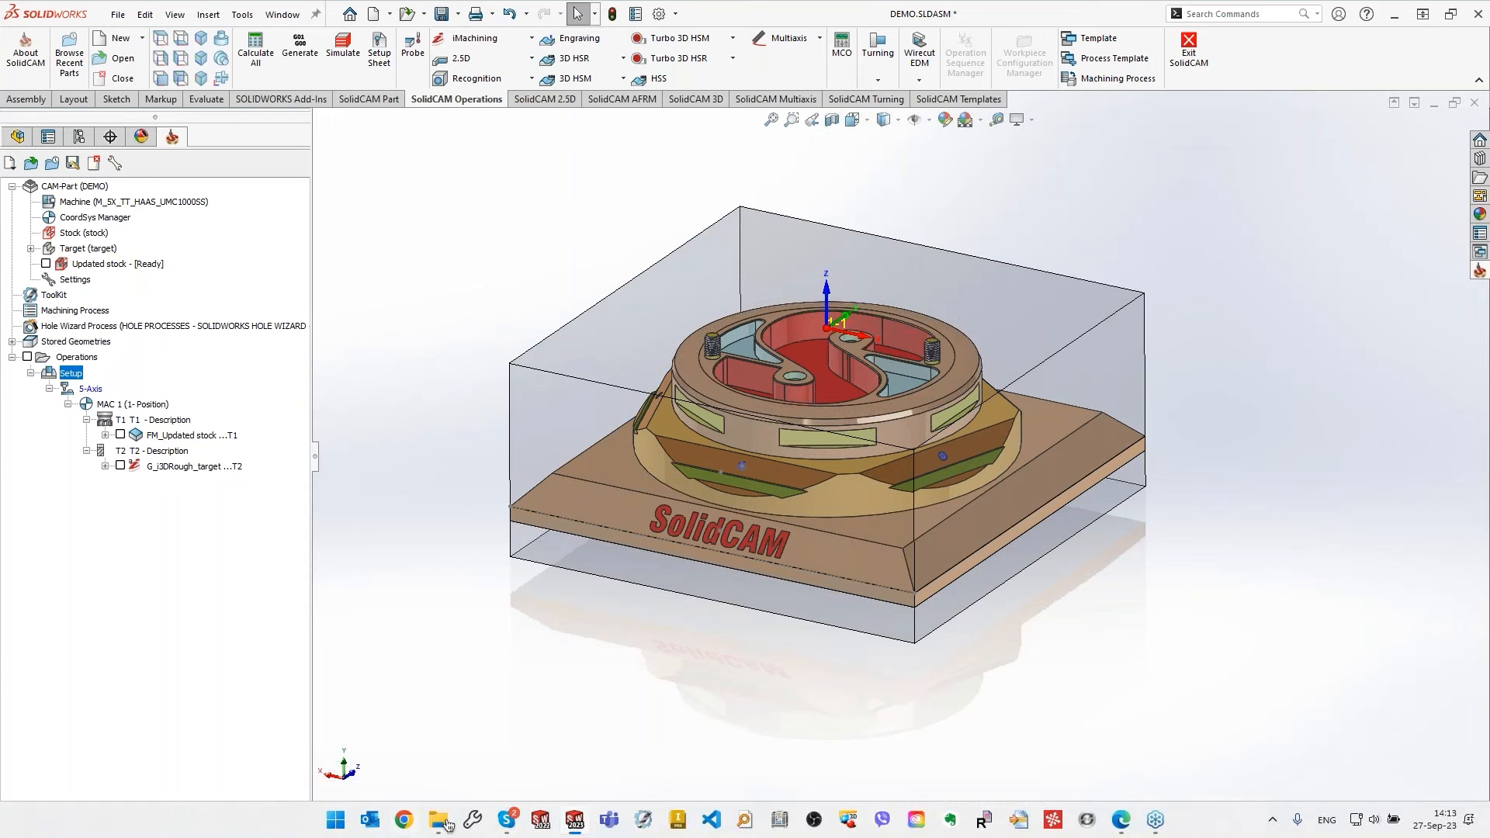
click(448, 823)
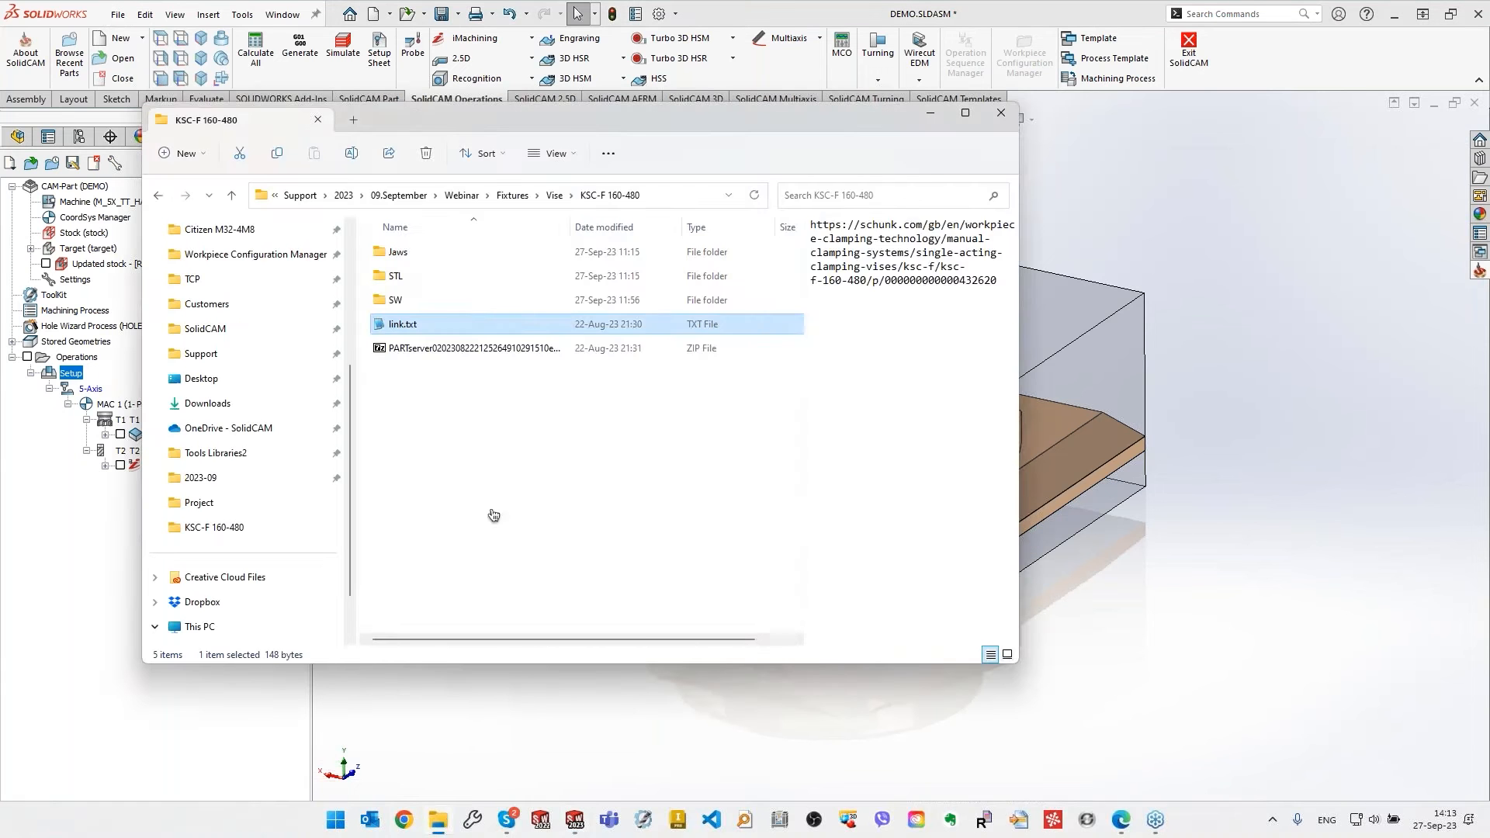
click(560, 196)
click(560, 196)
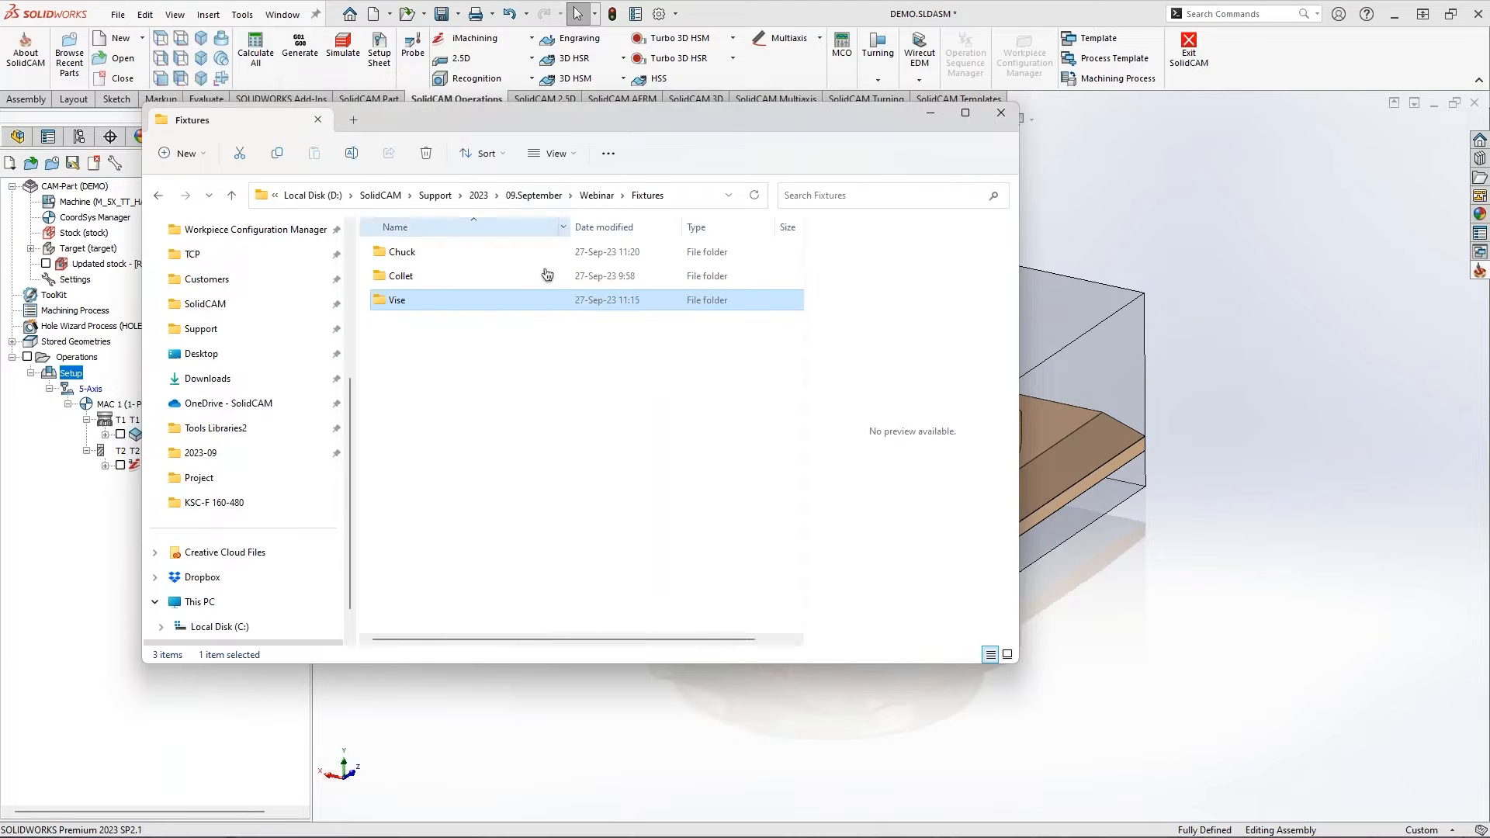
drag(625, 361, 391, 252)
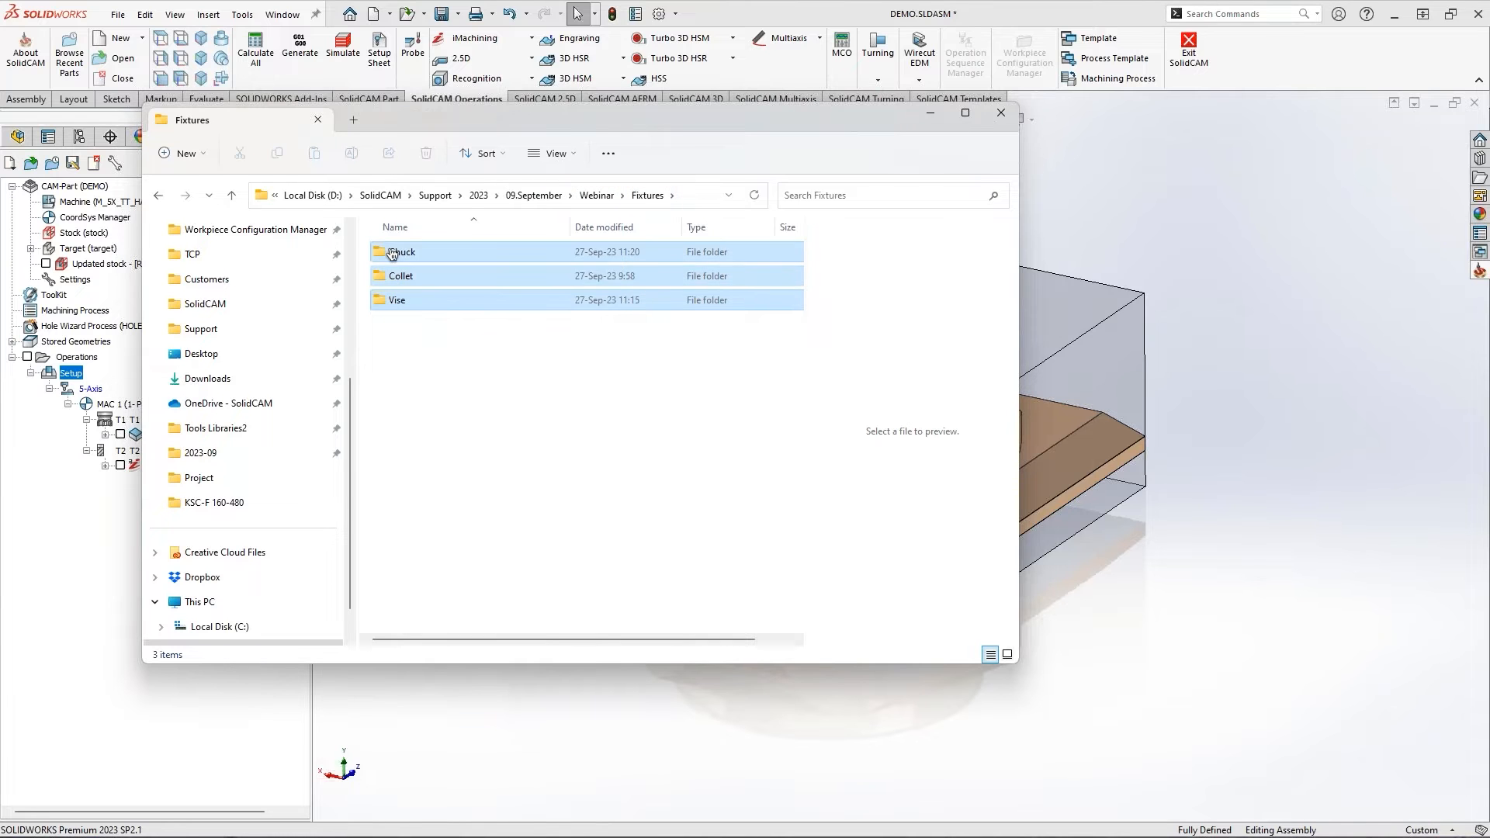
click(488, 384)
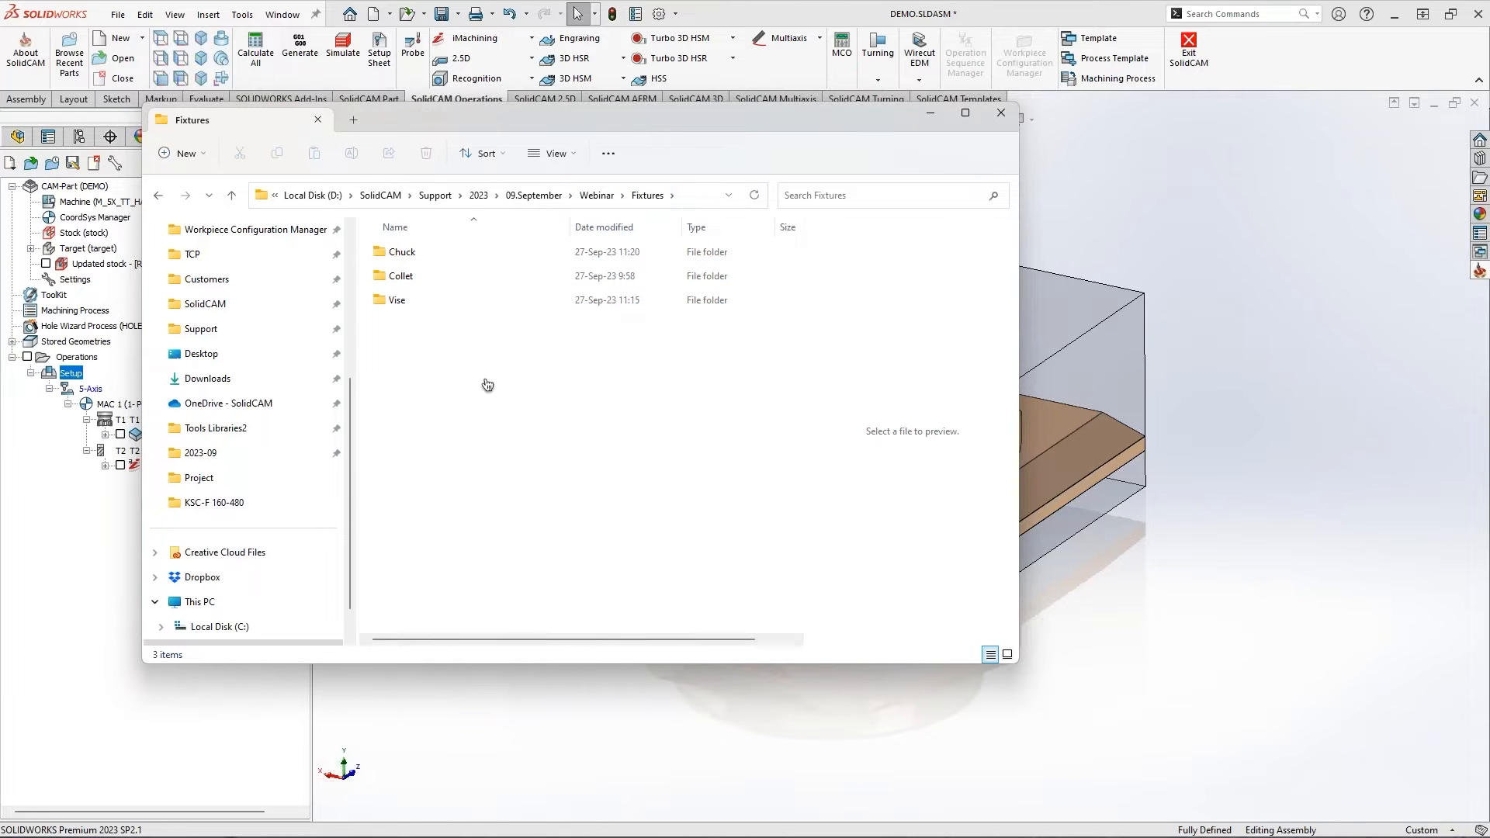
Open the SW folder inside Vise\KSC-F 160-480 and select its full path for copying
double_click(398, 301)
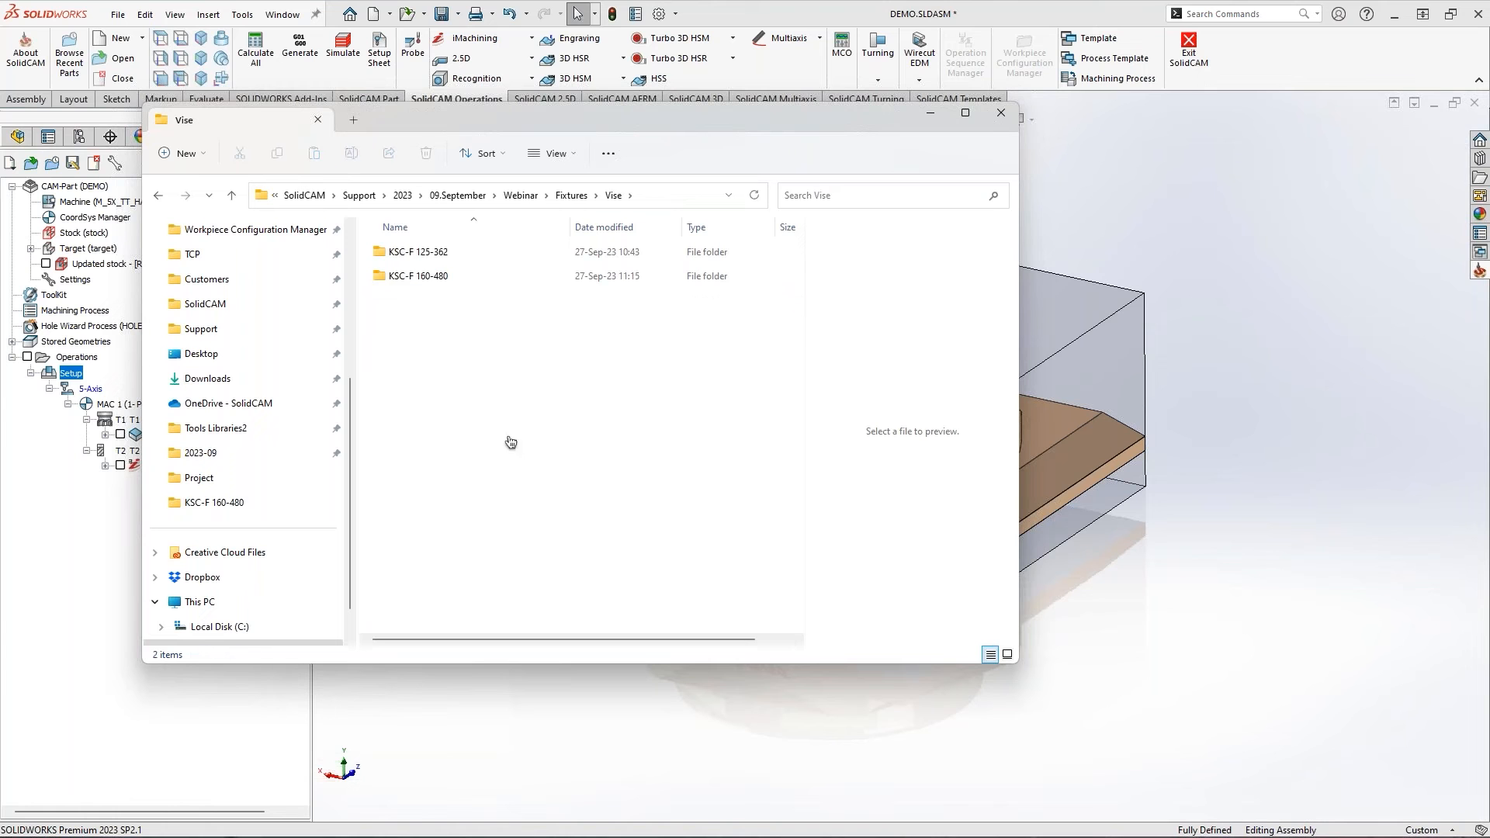
double_click(423, 279)
double_click(403, 300)
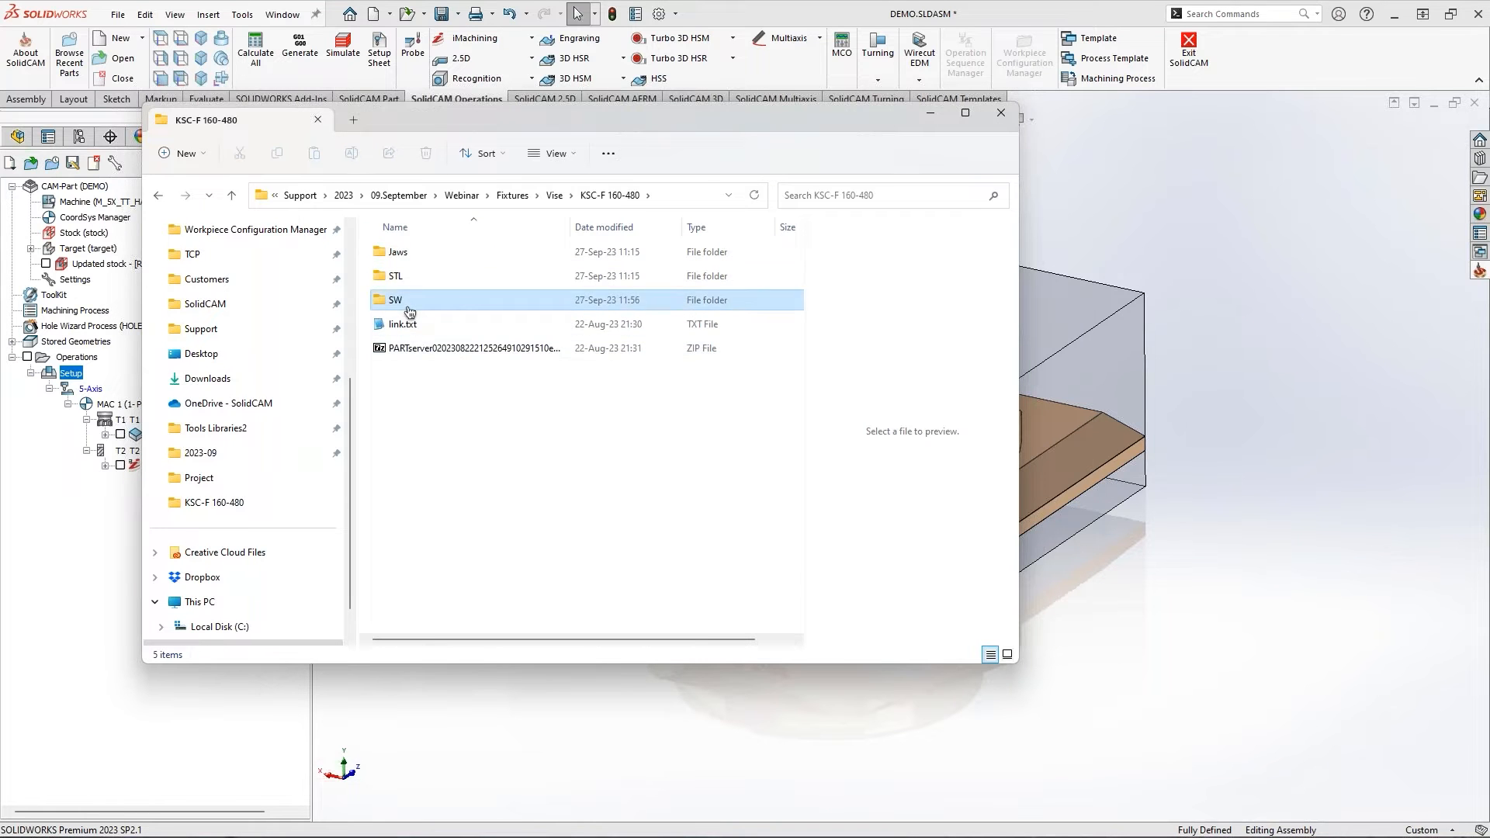
click(692, 199)
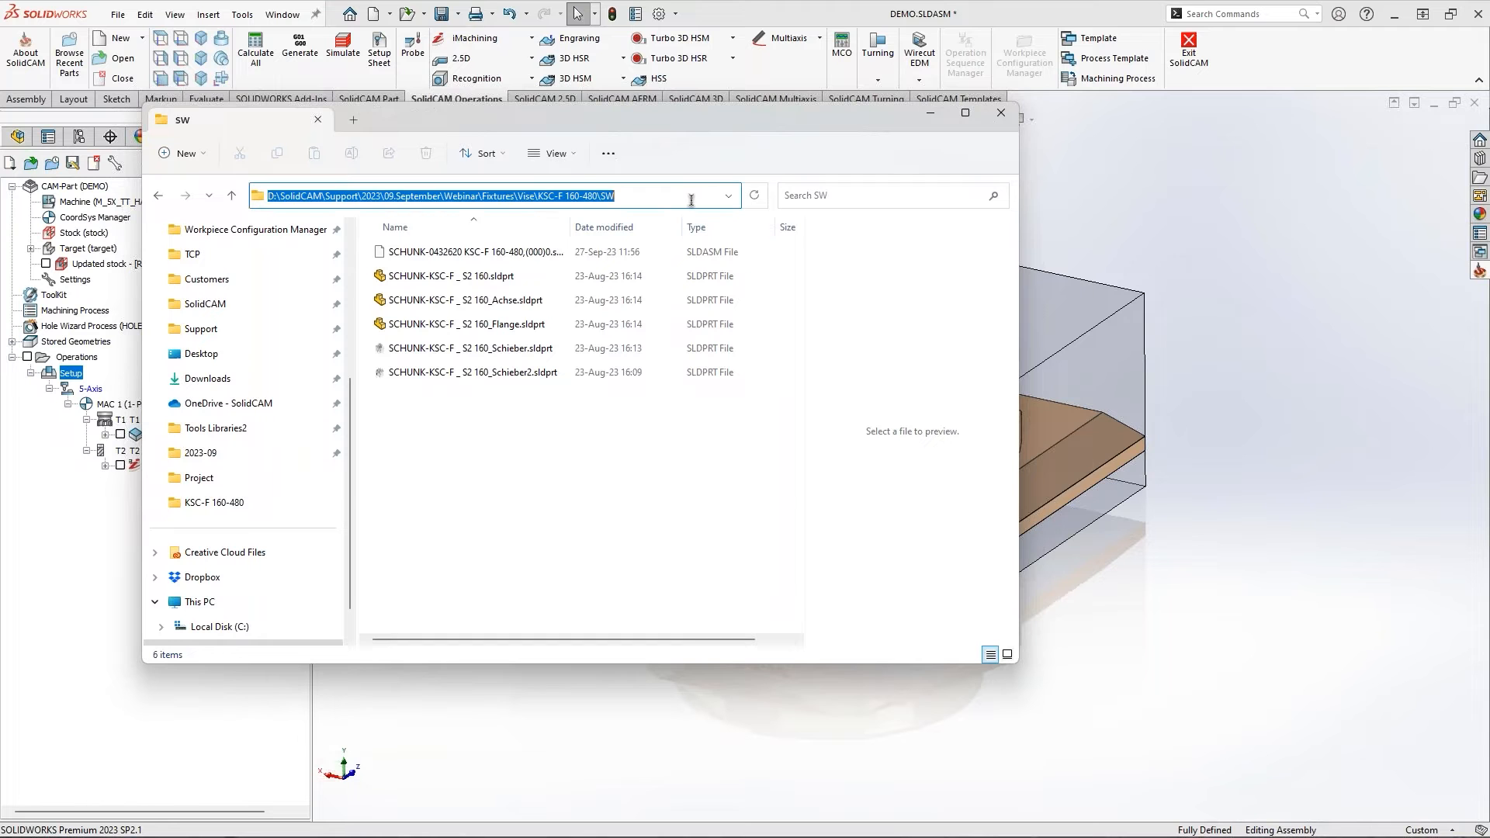
In SOLIDWORKS, open the SCHUNK-0432620 KSC-F 160-480,(000)0.sldasm assembly from the KSC-F 160-480\SW folder
click(764, 16)
click(118, 15)
click(140, 56)
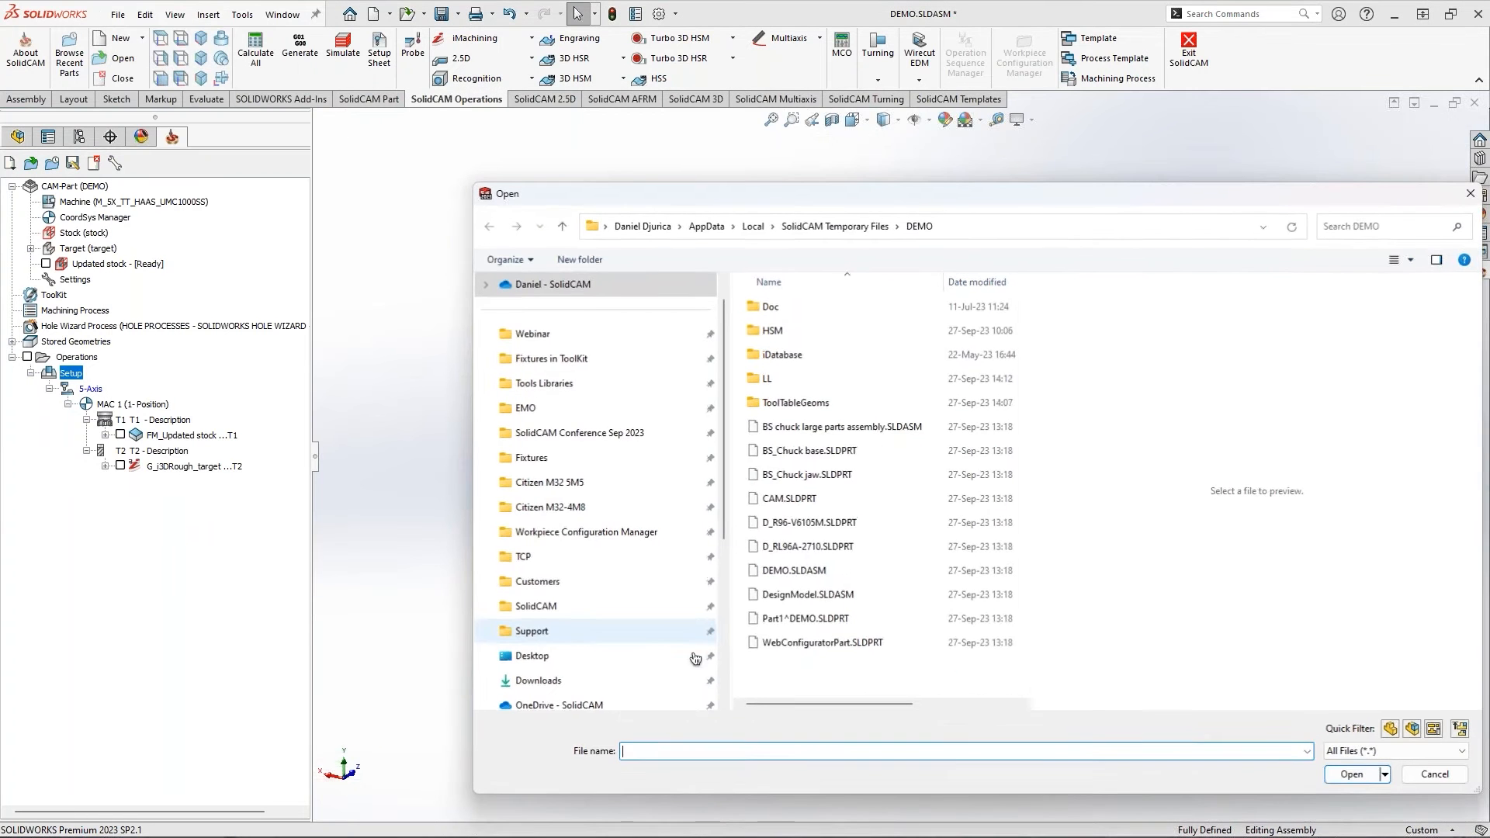
text(D:\SolidCAM\Support\2023\09.September\Webinar\Fixtures\Vise\KSC-F 160-480\SW)
key(Return)
click(815, 306)
click(1353, 774)
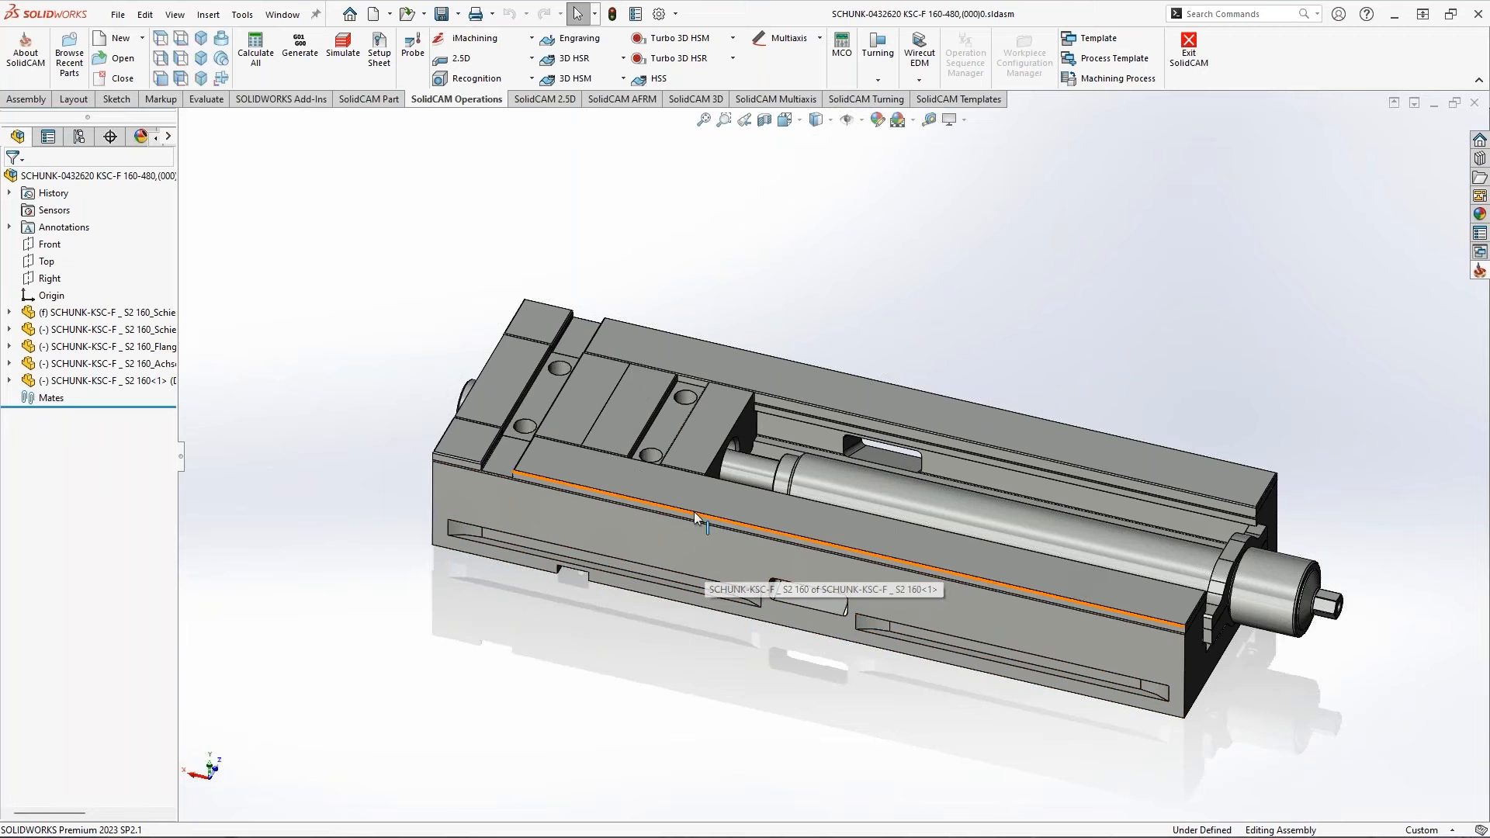
scroll(695, 510, down, 1)
ctrl+middle_drag(695, 510, 663, 476)
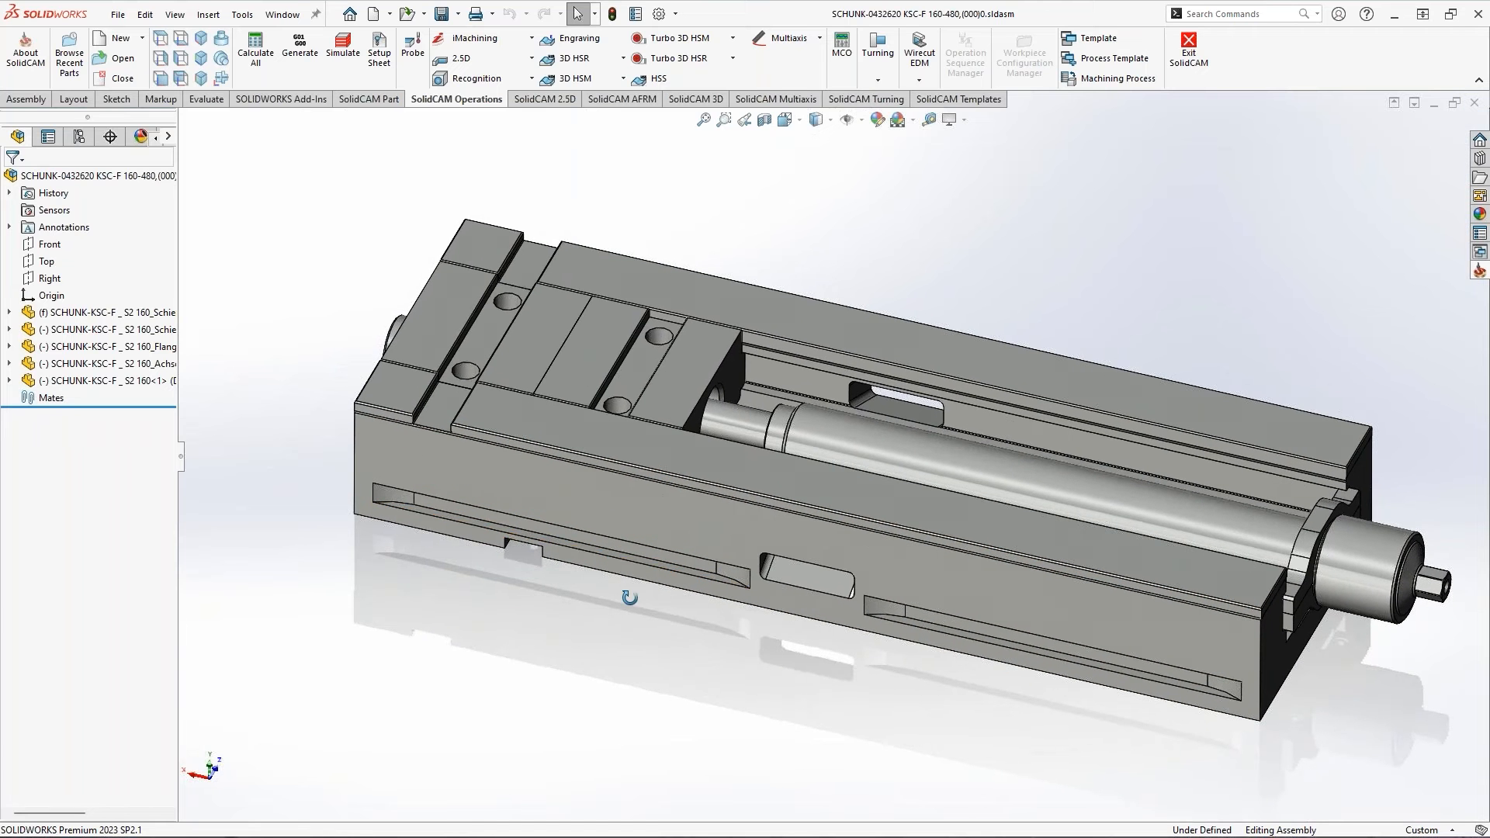
Compare the opened vise assembly with the product image and features on the SCHUNK KSC-F 160-480 page
key(super)
click(1120, 820)
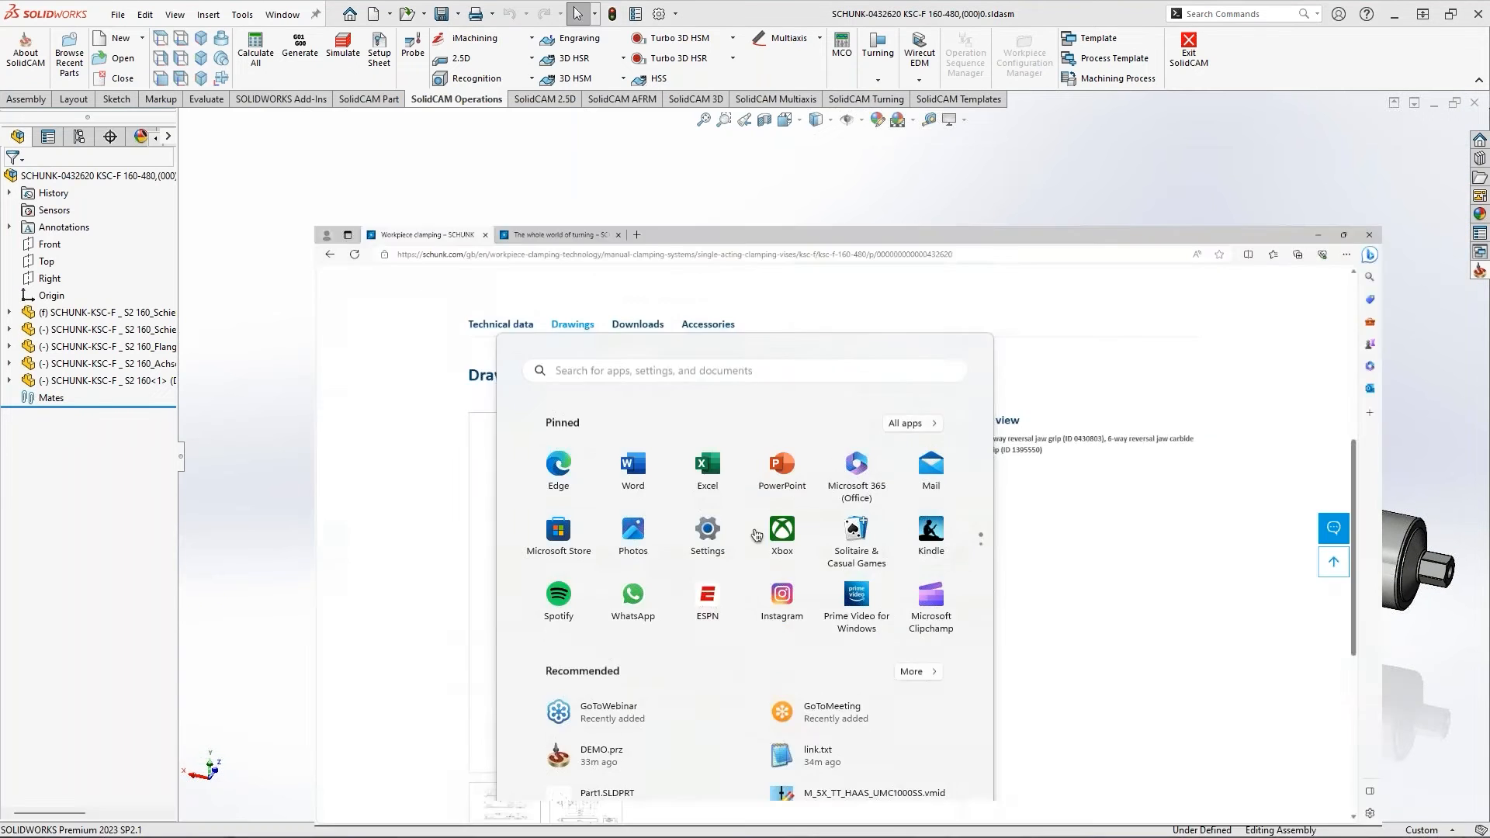
scroll(570, 395, up, 1)
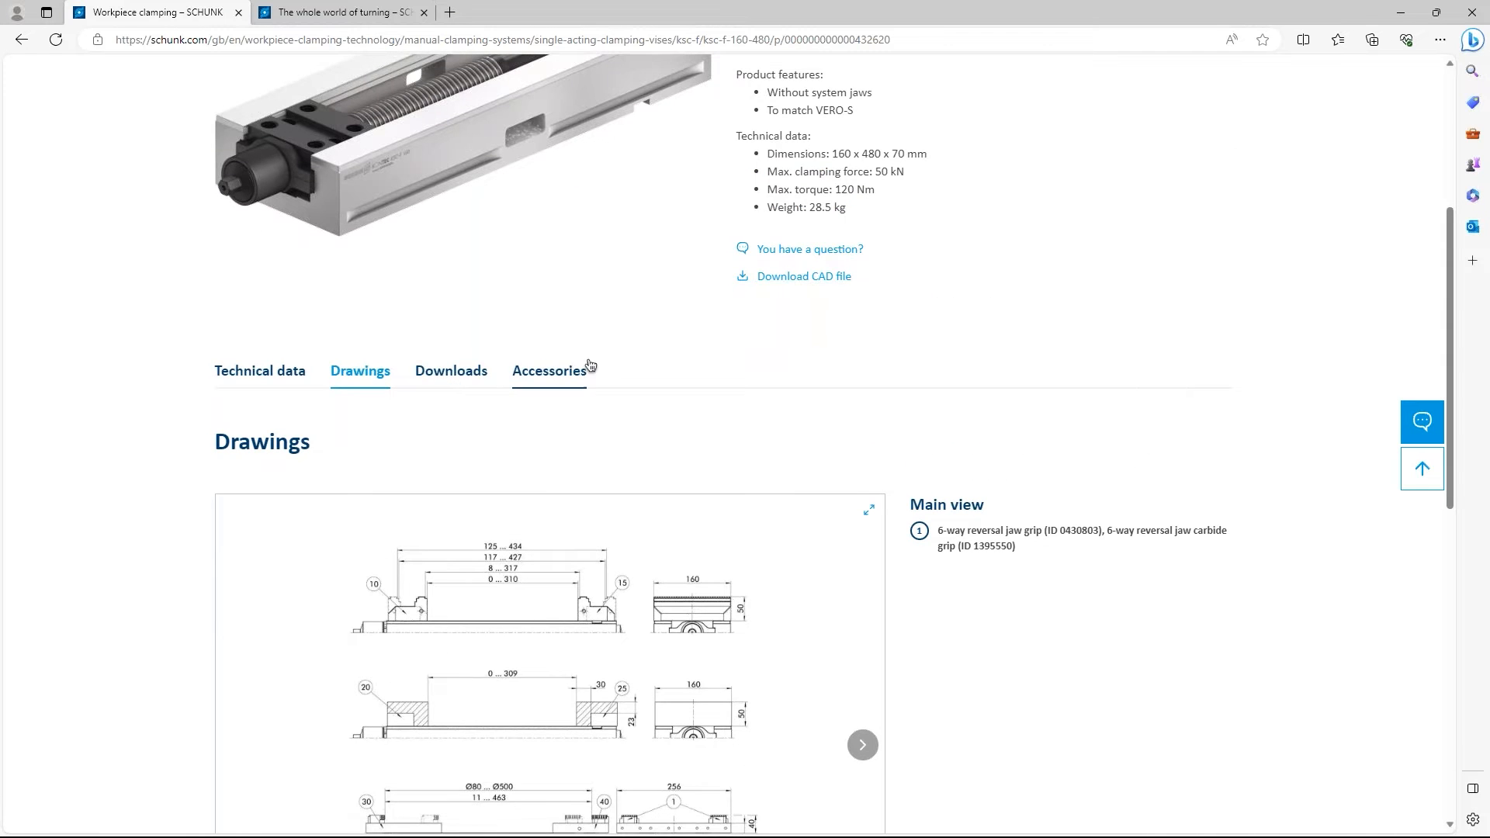
scroll(592, 370, up, 3)
scroll(592, 370, up, 2)
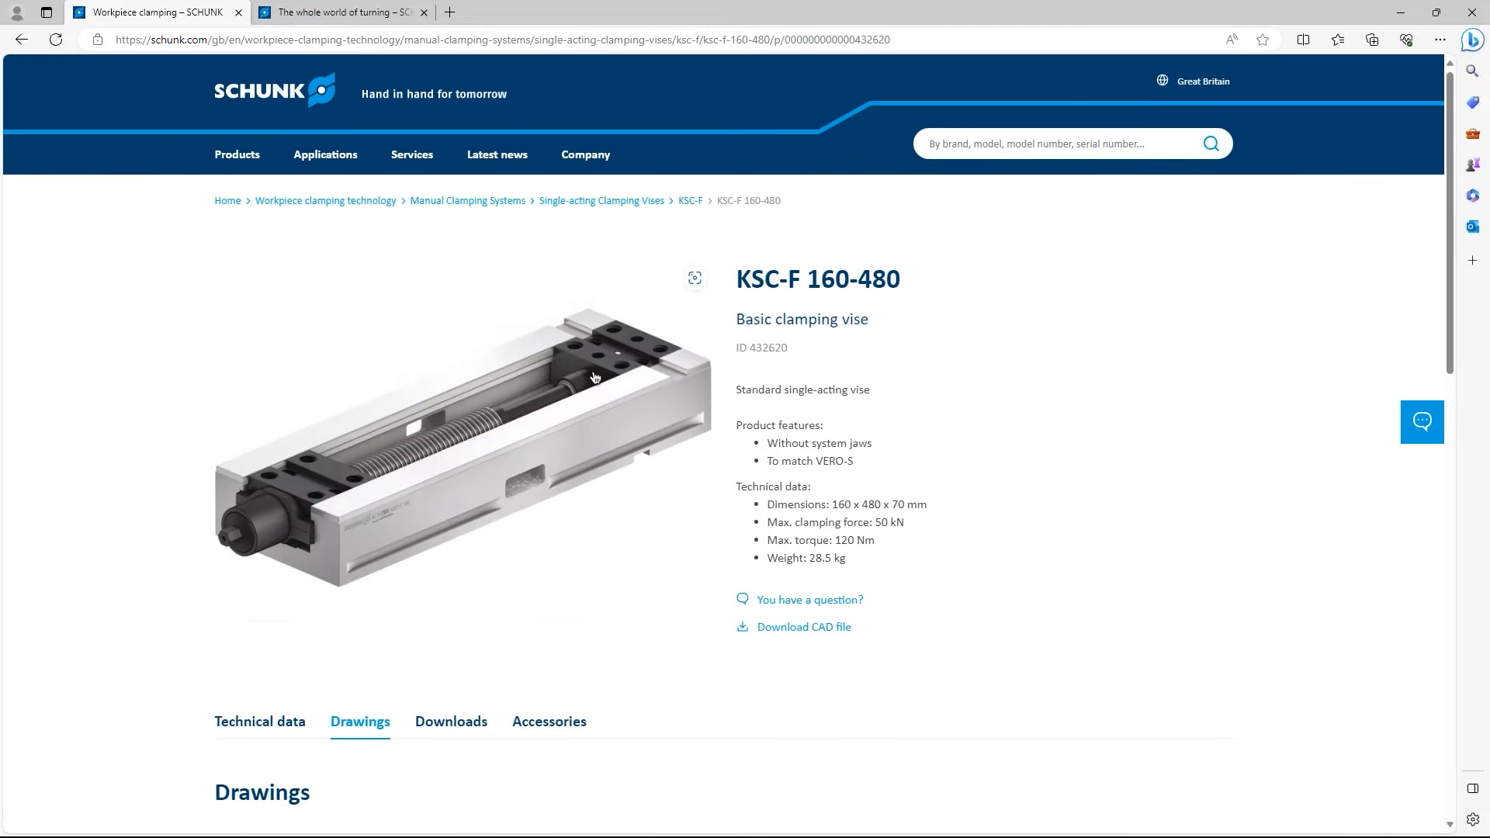
click(1400, 13)
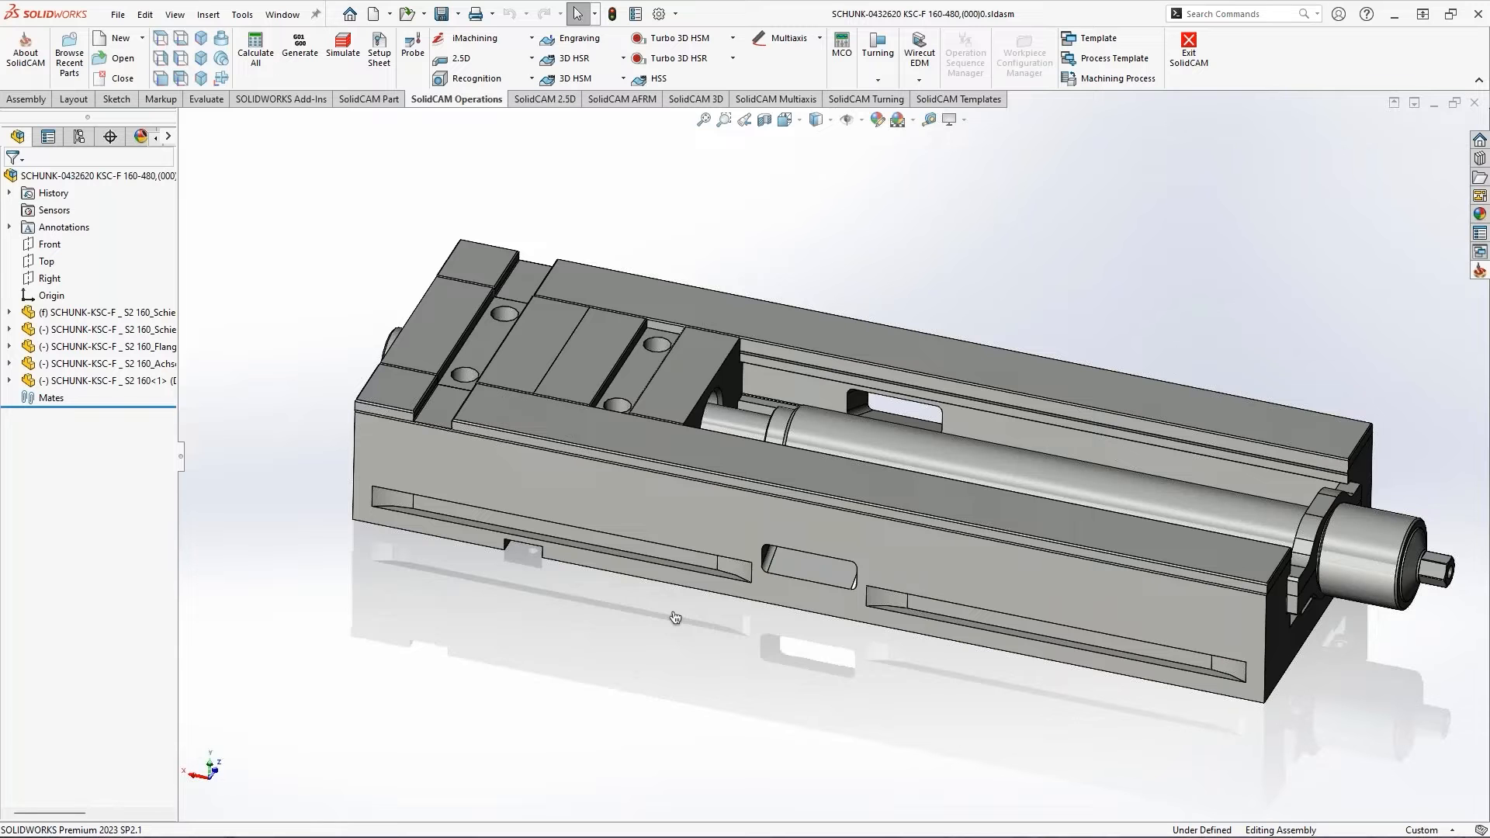
middle_drag(714, 579, 714, 571)
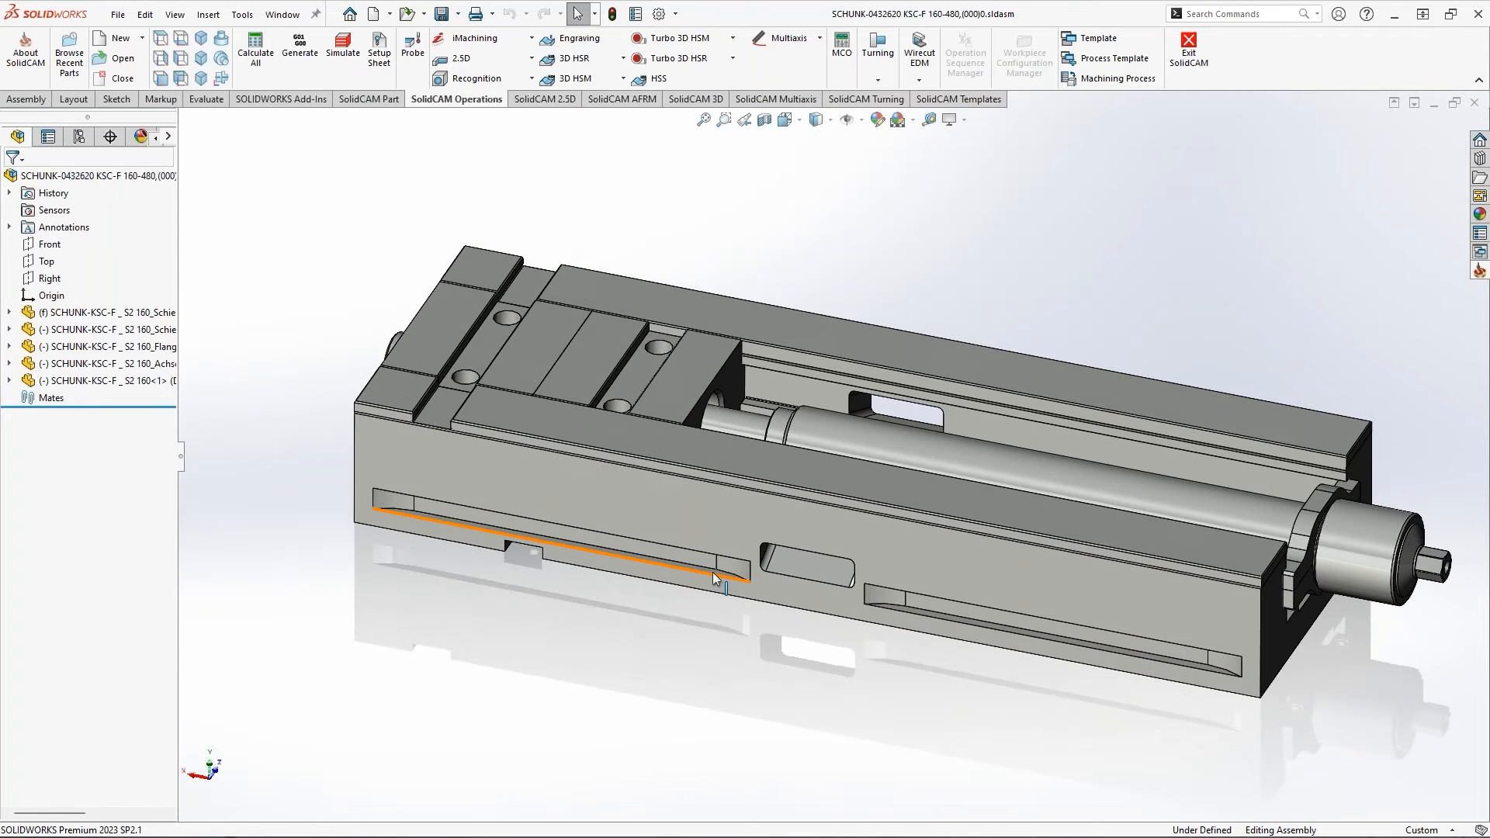
middle_drag(631, 551, 636, 477)
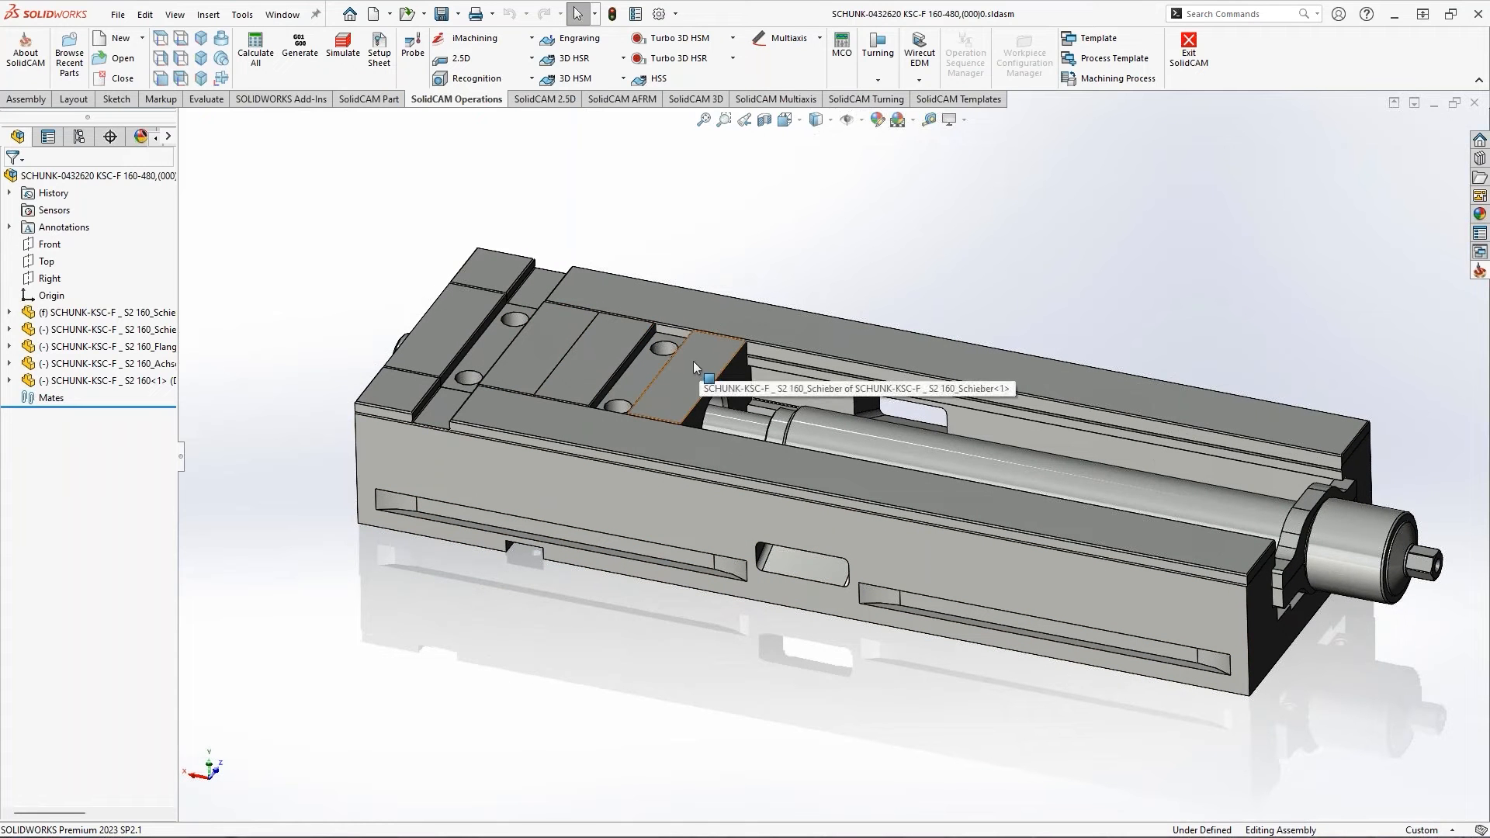
Switch to the browser and show the accessories of the KSC-F 160-480 vise
key(super)
click(406, 822)
scroll(621, 471, down, 3)
scroll(621, 472, down, 2)
click(557, 376)
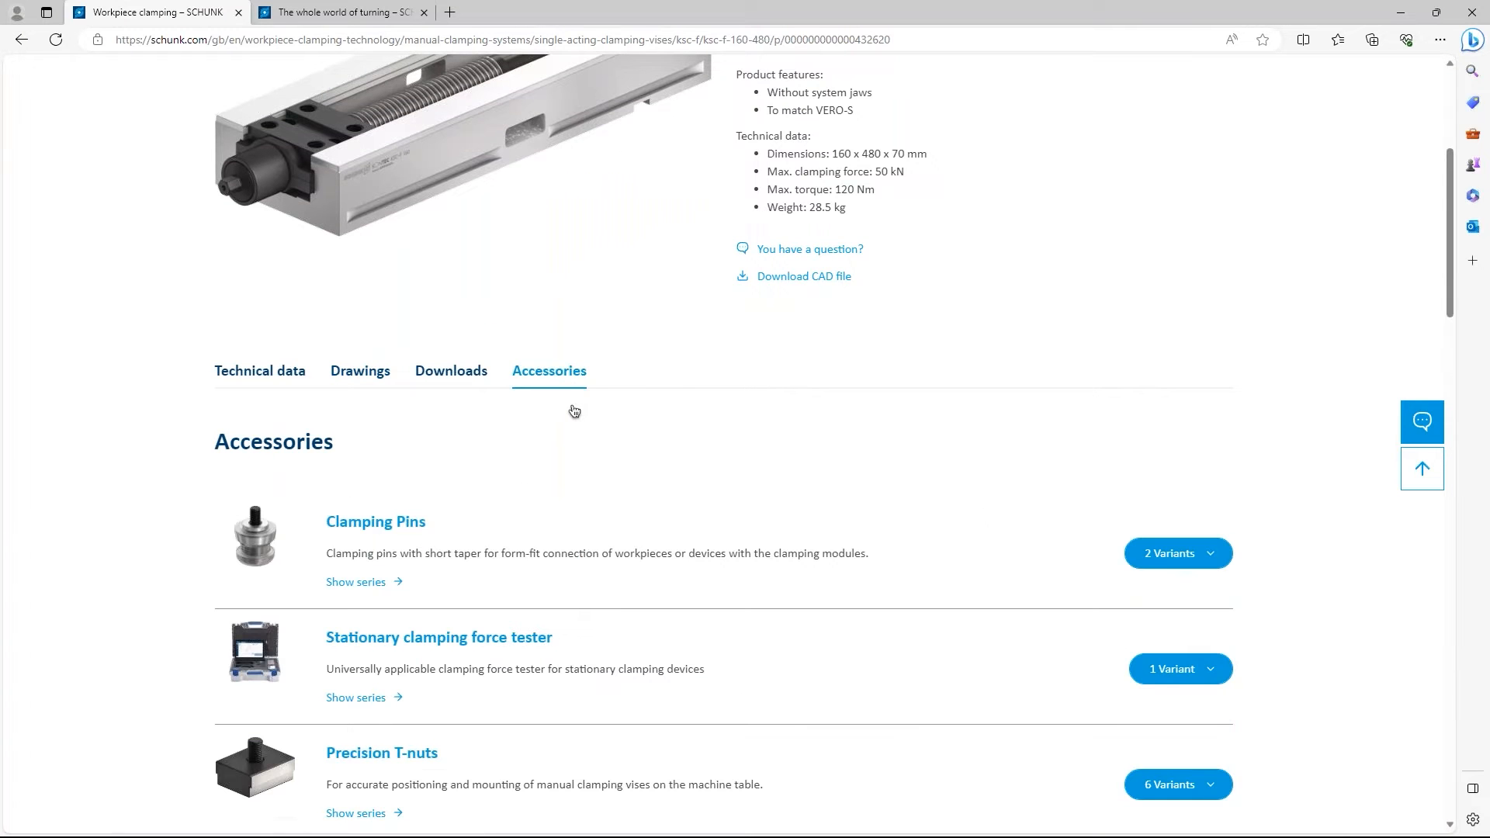
Look through the vise's accessories list, including the SGWB-G and SGAL jaws, and return to the product overview
scroll(441, 568, down, 3)
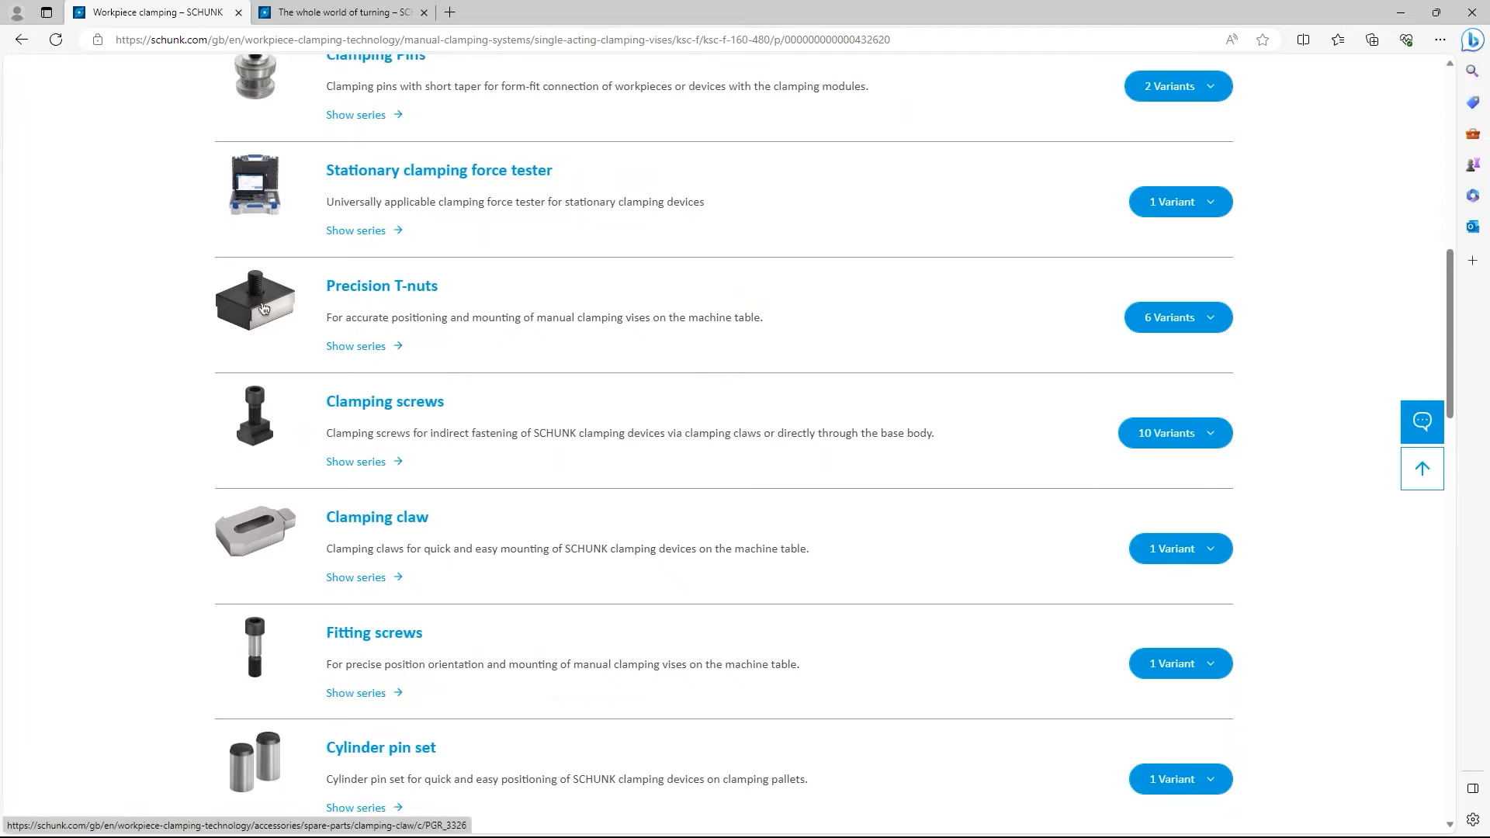
scroll(231, 595, down, 4)
scroll(230, 596, down, 12)
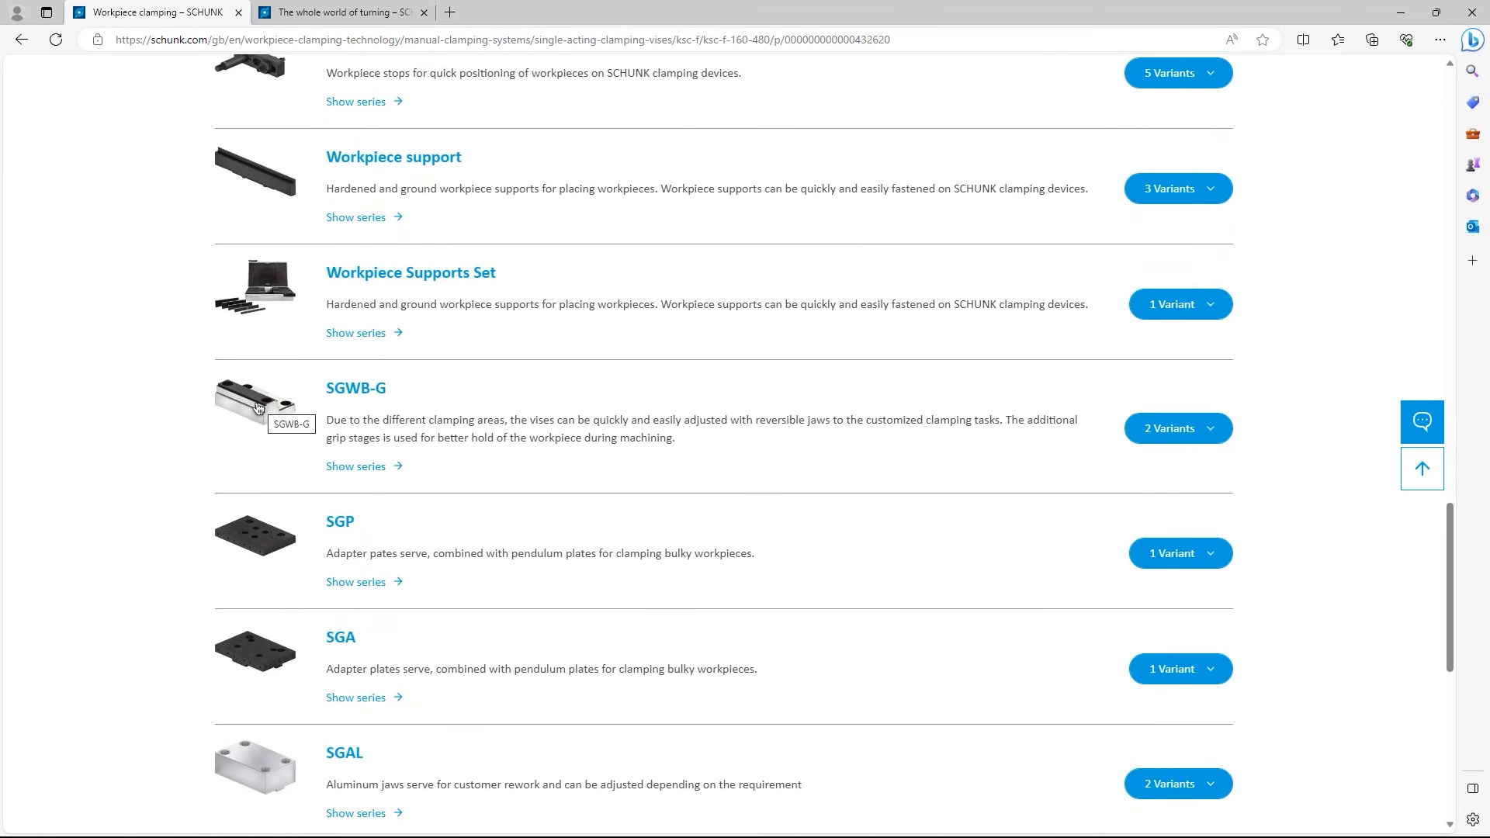
scroll(323, 591, down, 3)
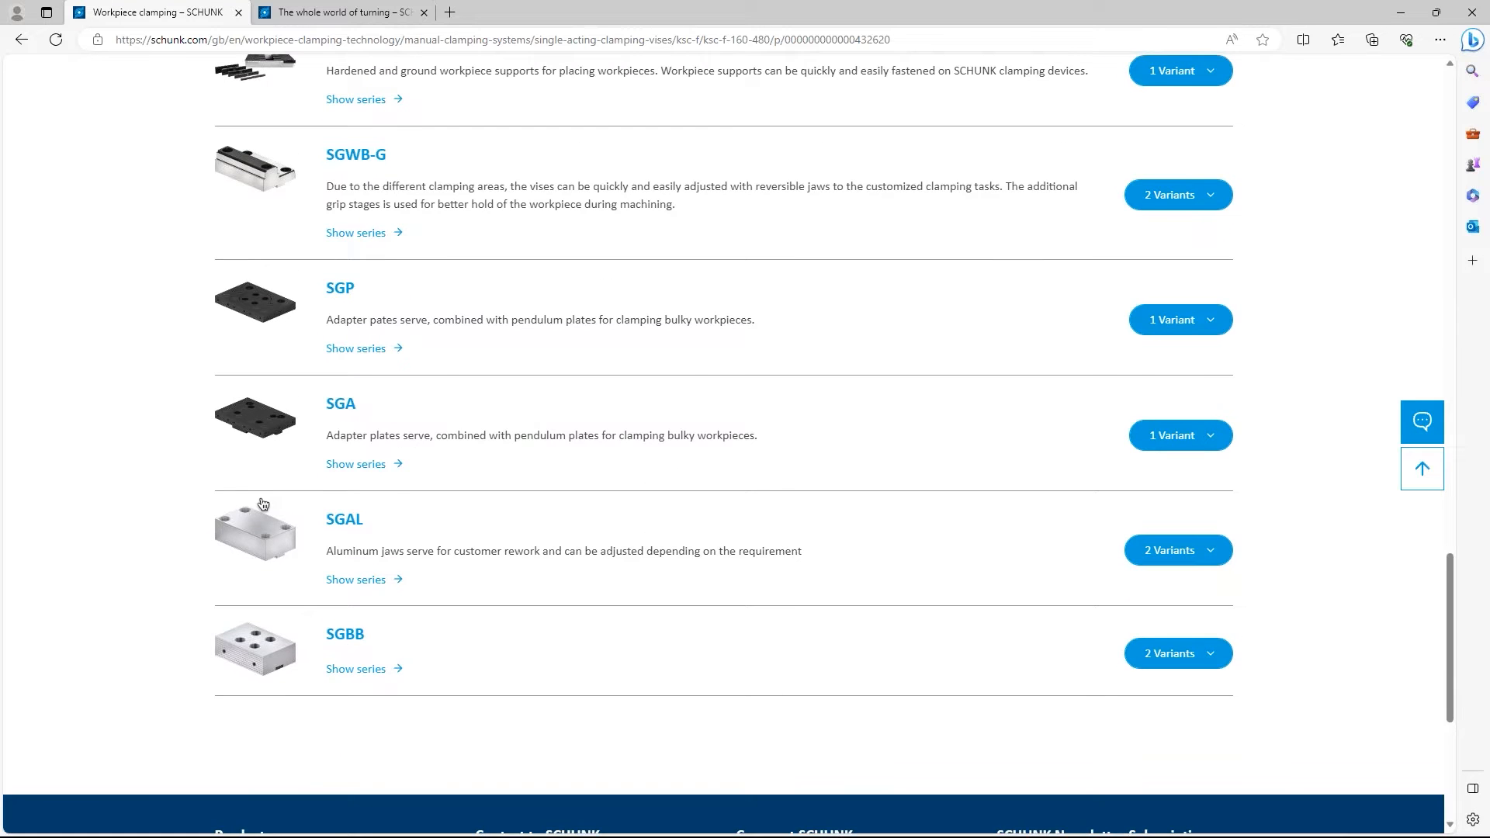
scroll(263, 503, up, 3)
scroll(286, 272, up, 3)
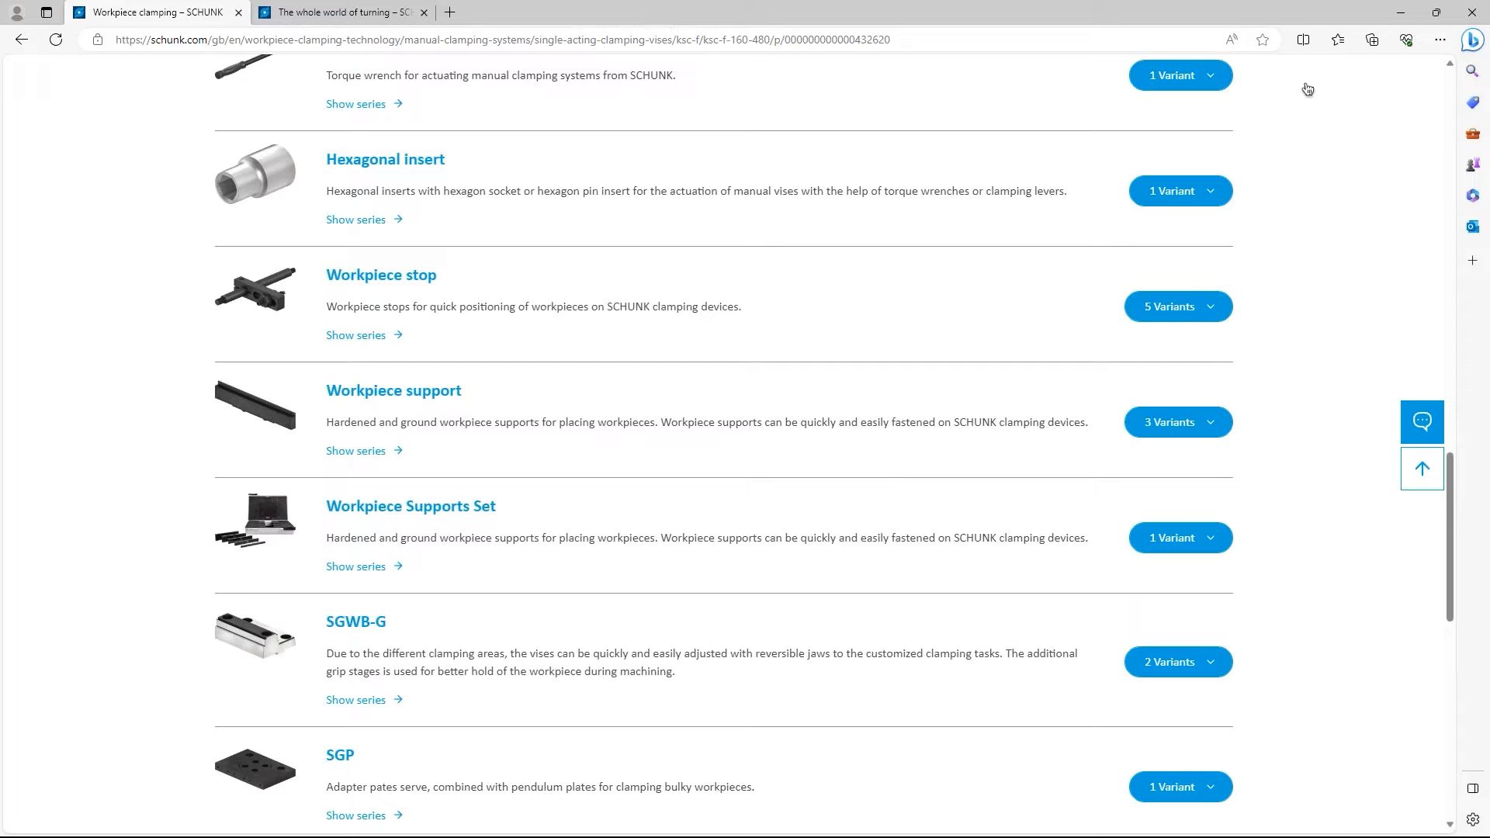
scroll(656, 391, up, 20)
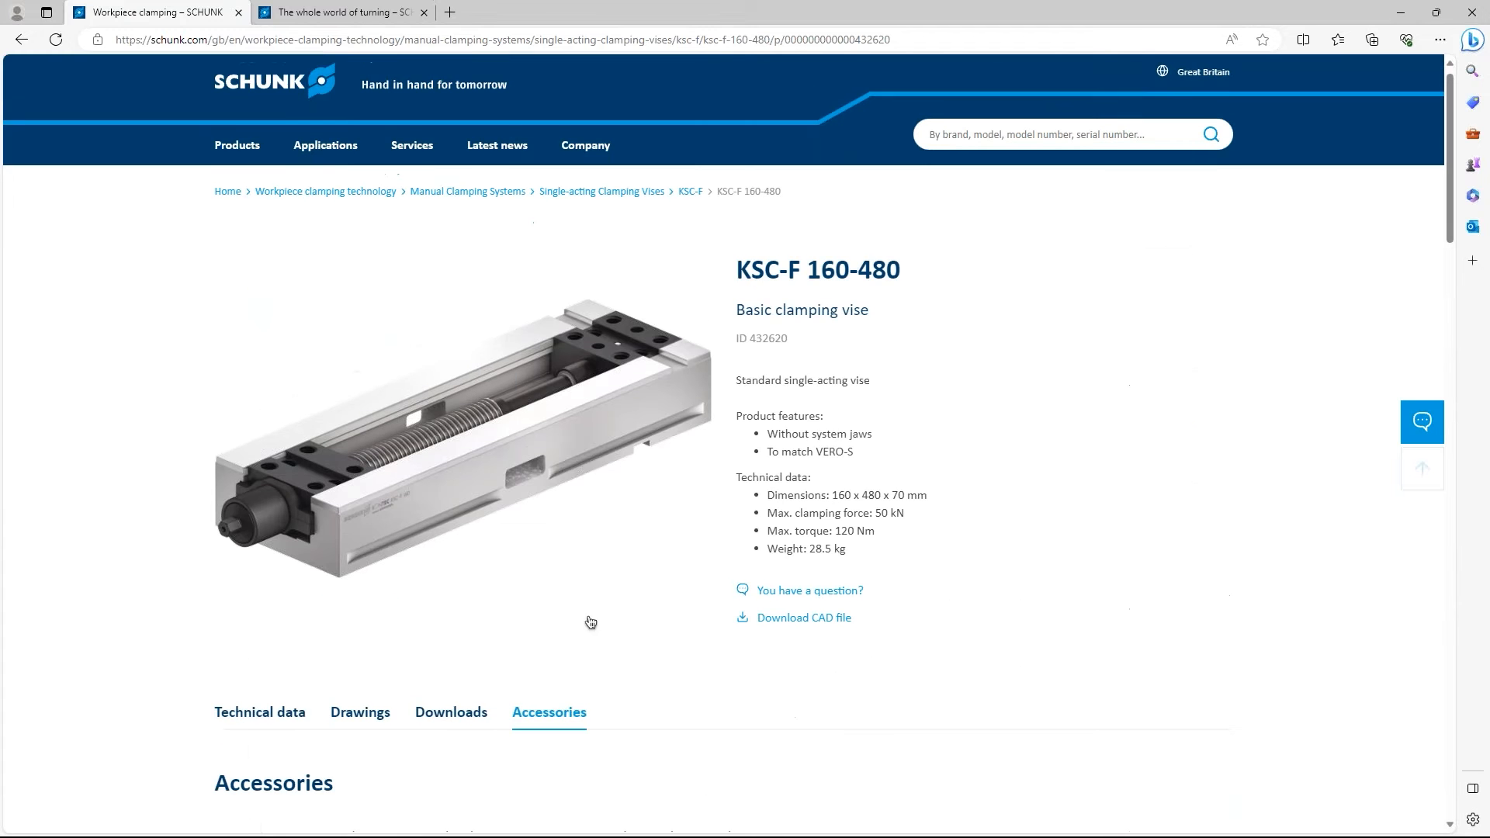
Return to SOLIDWORKS and examine the vise's two recessed jaw seats, highlighting the first SCHUNK-KSC-F _ S2 160_Schieber component
click(1401, 15)
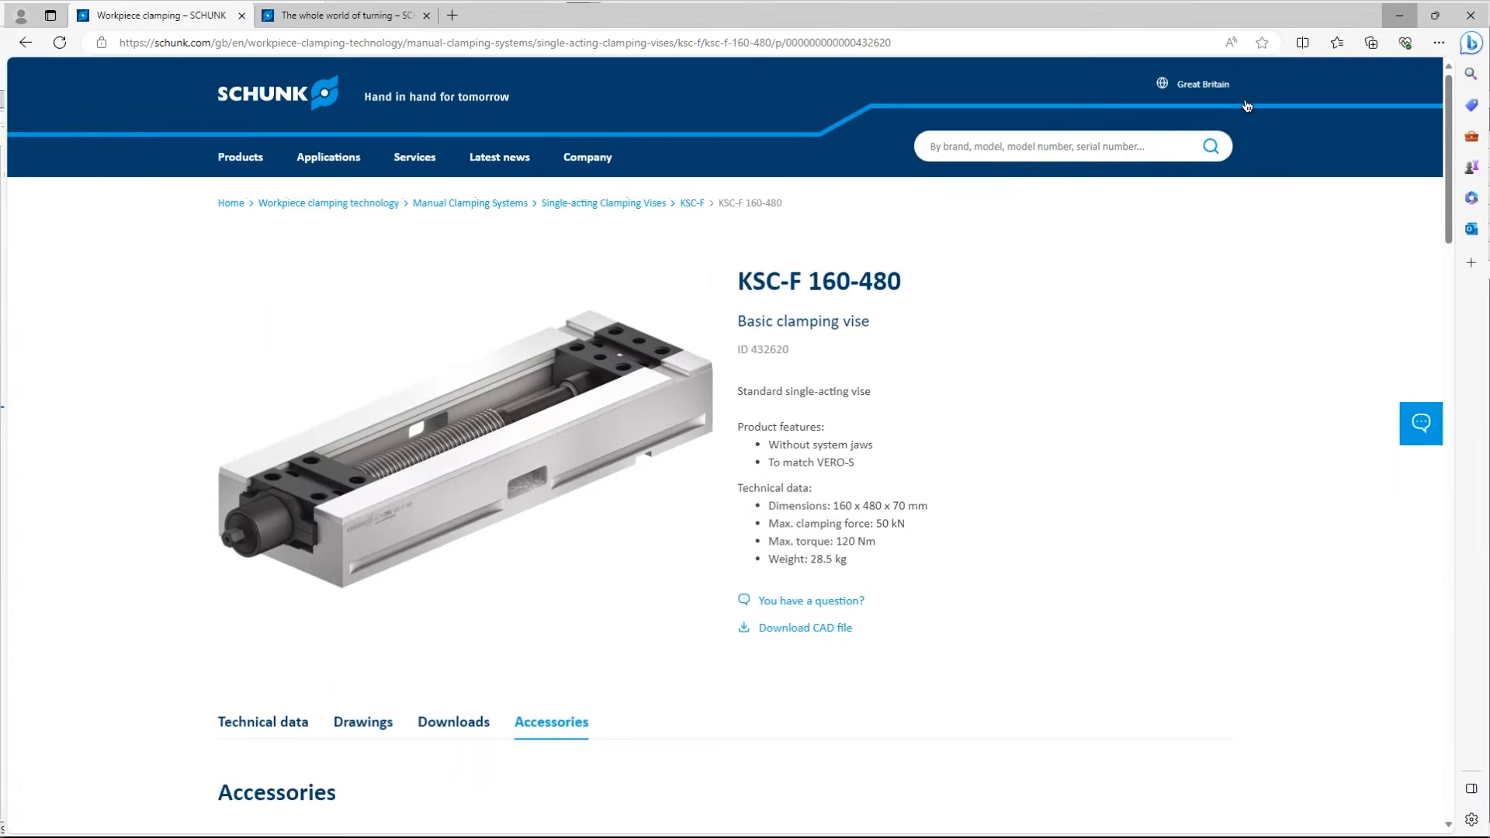
middle_drag(686, 382, 678, 410)
scroll(689, 396, down, 1)
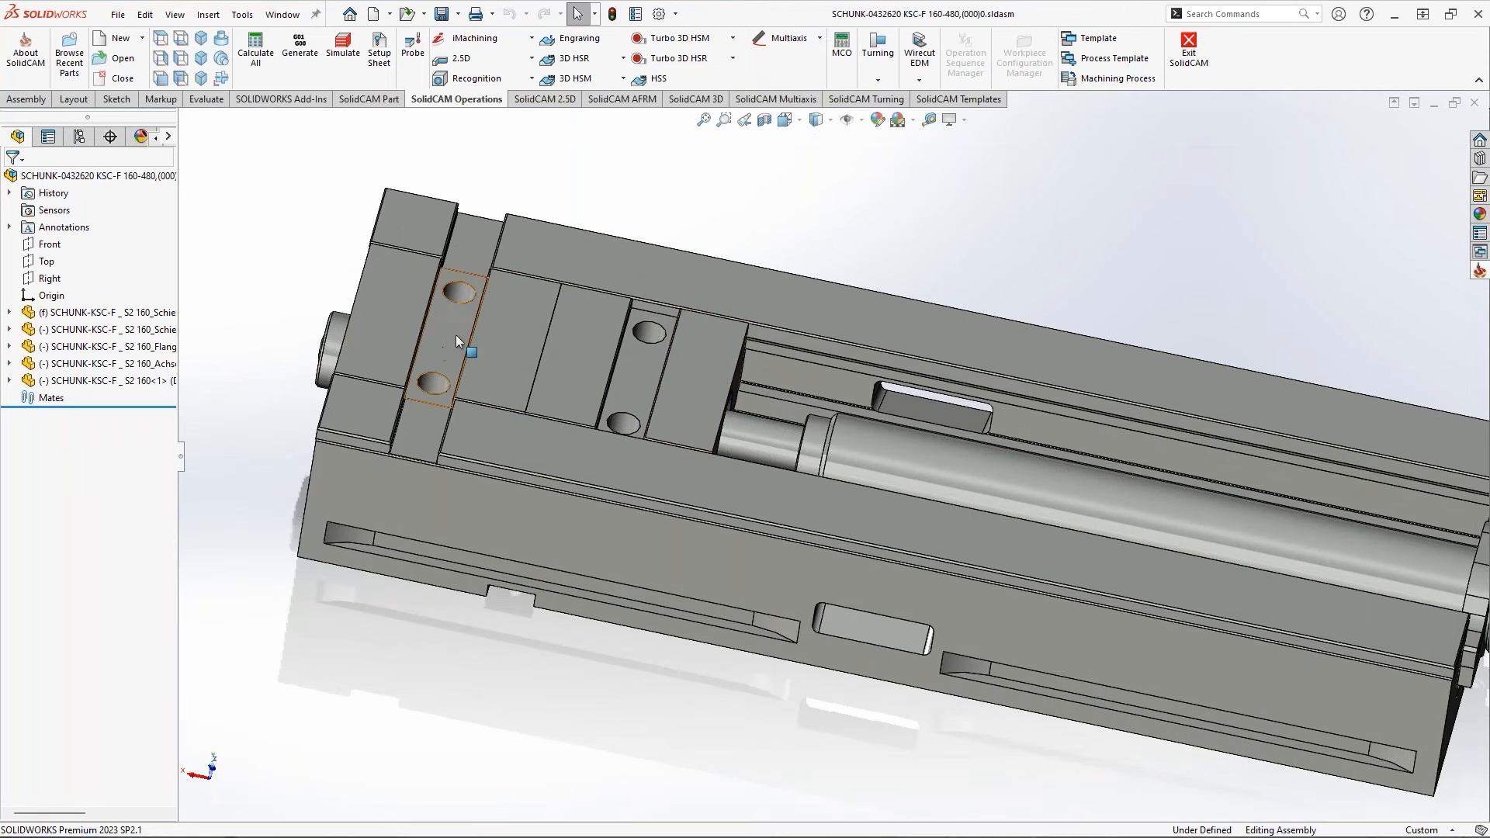
mouse_move(450, 356)
middle_down()
mouse_move(439, 310)
mouse_move(450, 334)
middle_up()
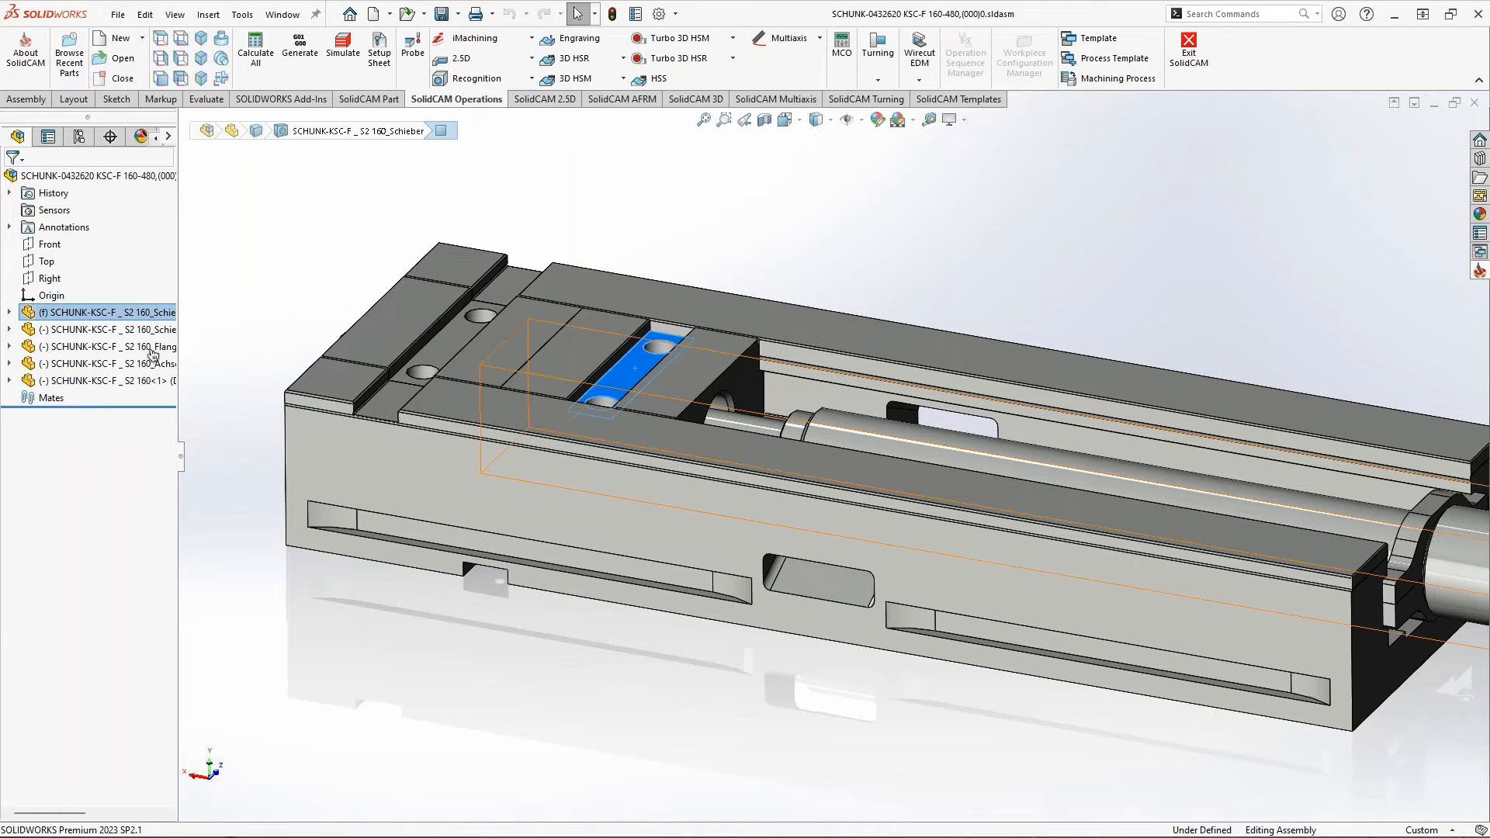
click(144, 314)
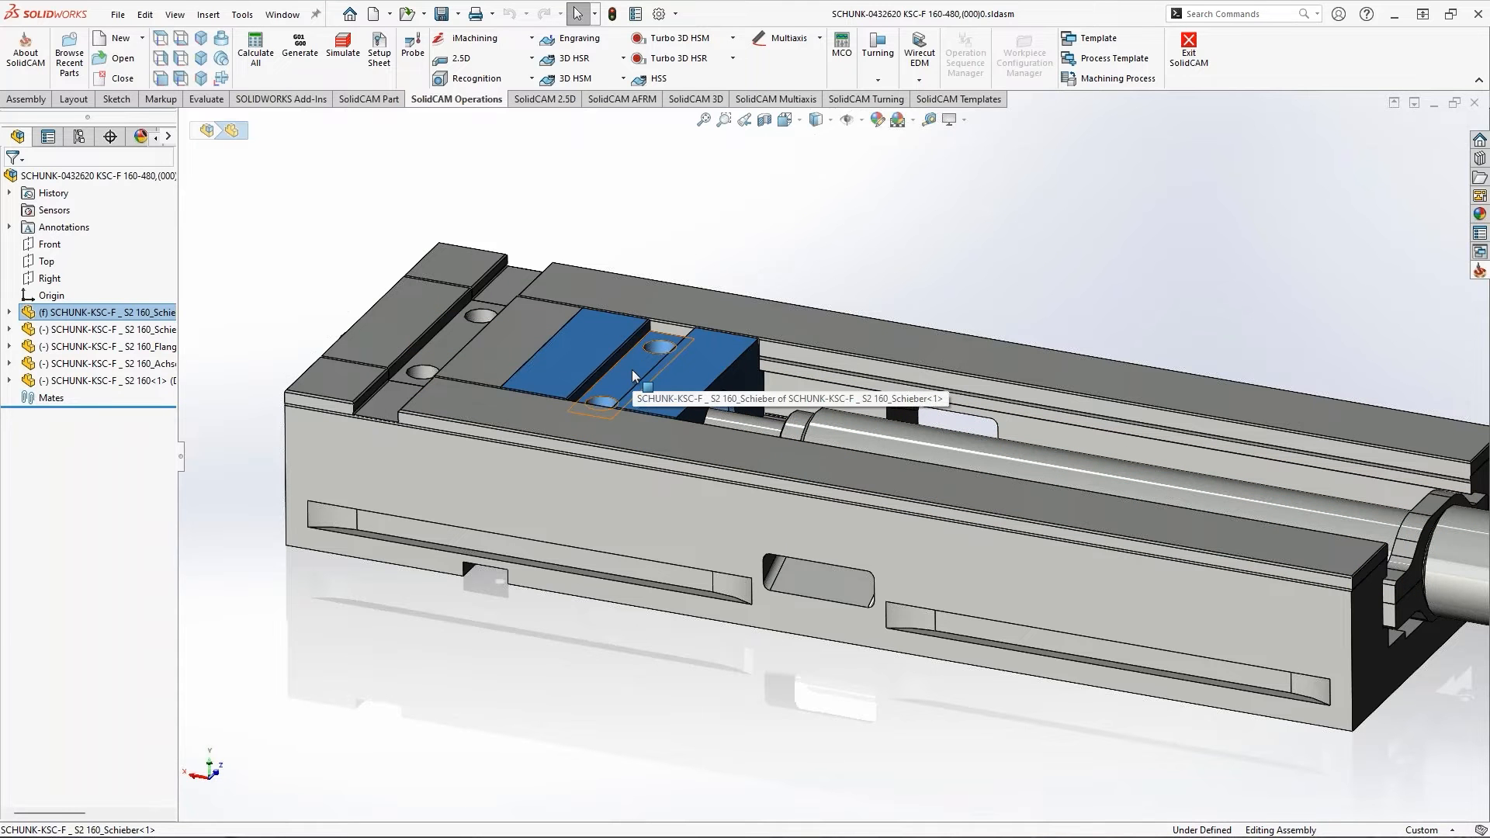
click(519, 687)
ctrl+middle_drag(729, 609, 707, 558)
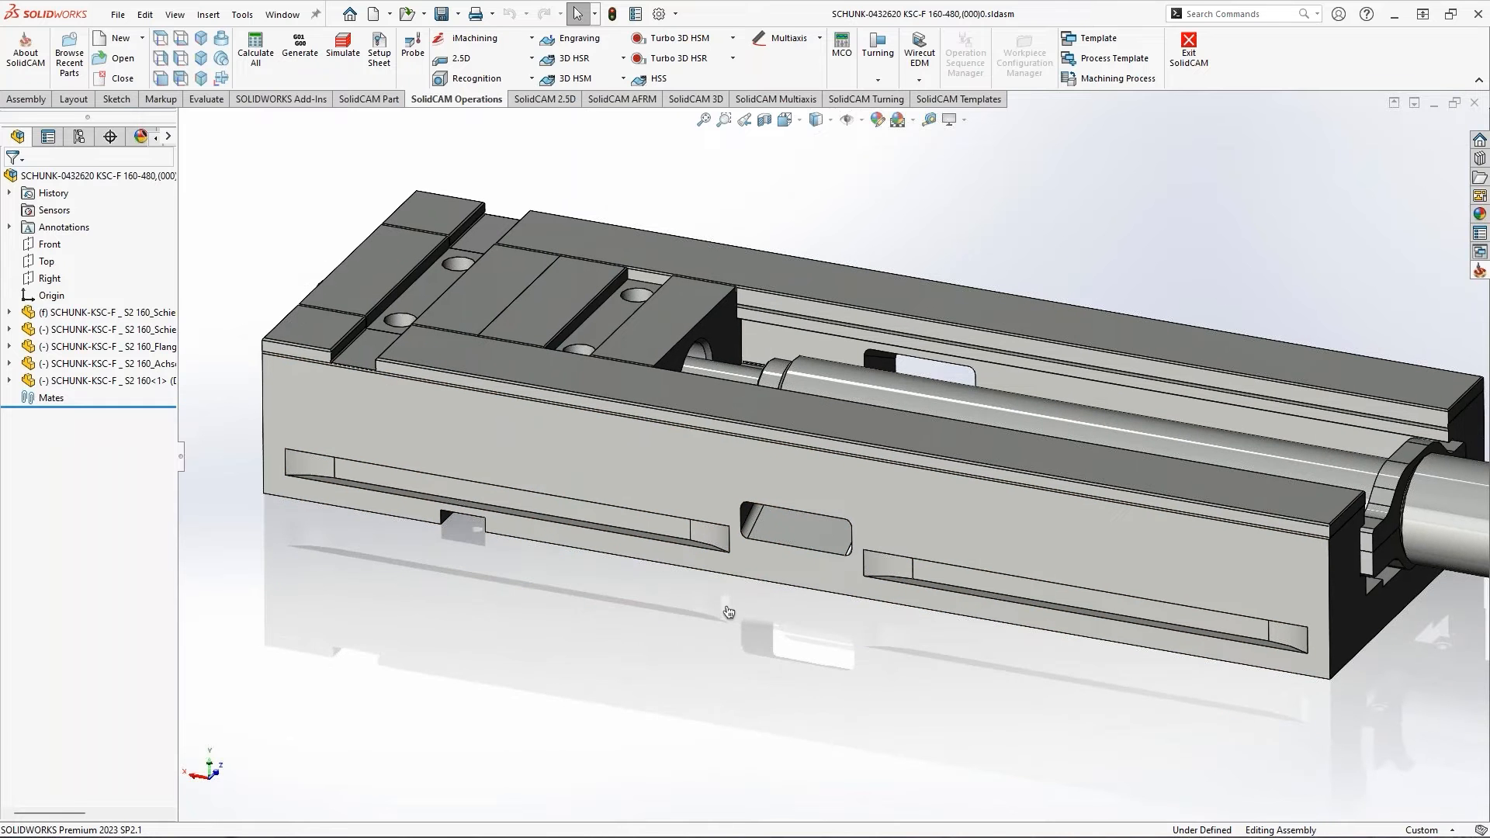
ctrl+middle_drag(728, 613, 716, 628)
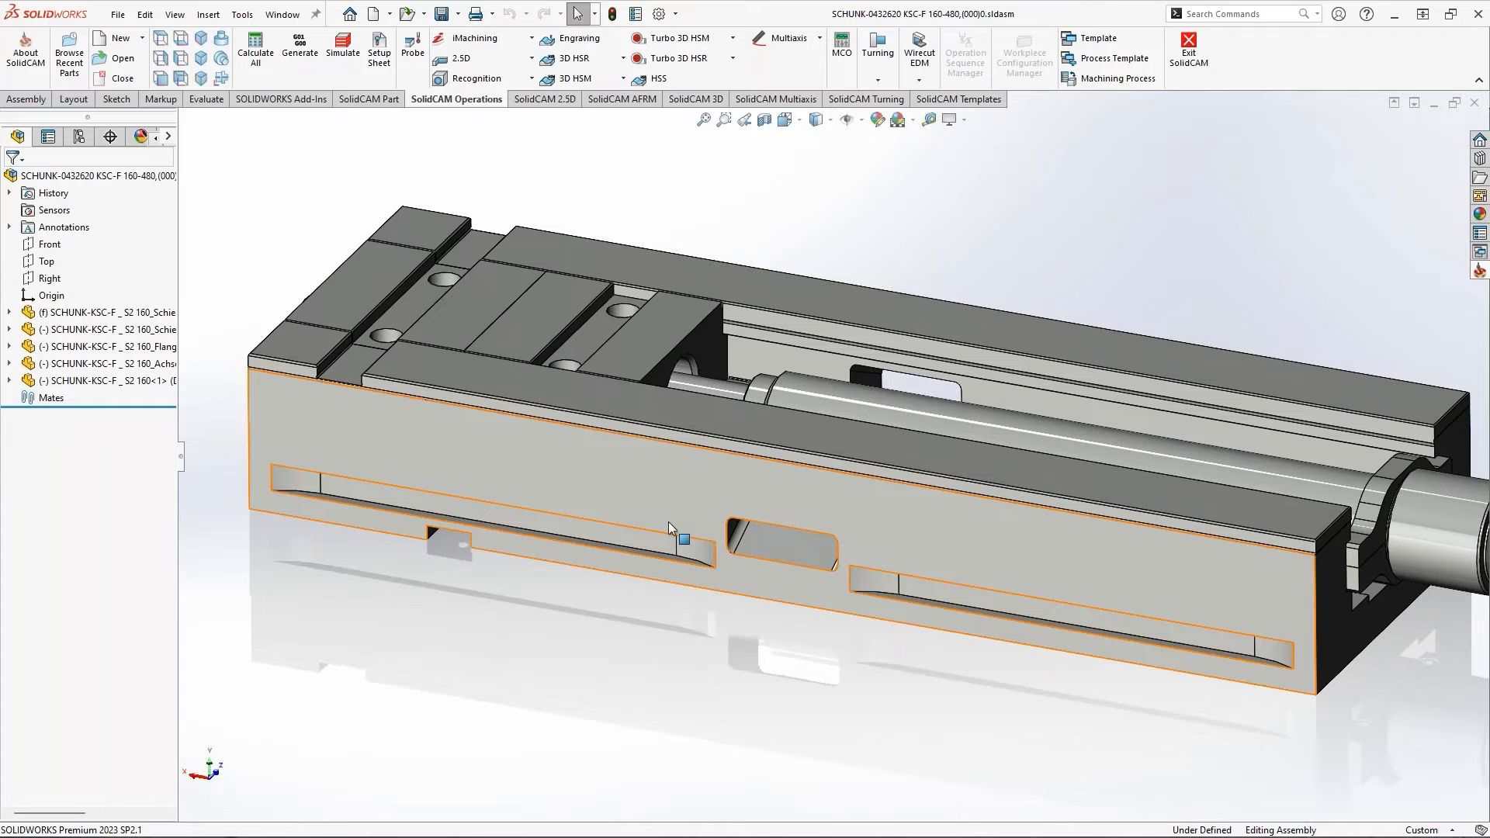
Sketch a vertical line about 16.4 mm long from the origin on the vise's bottom face
middle_drag(667, 530, 828, 430)
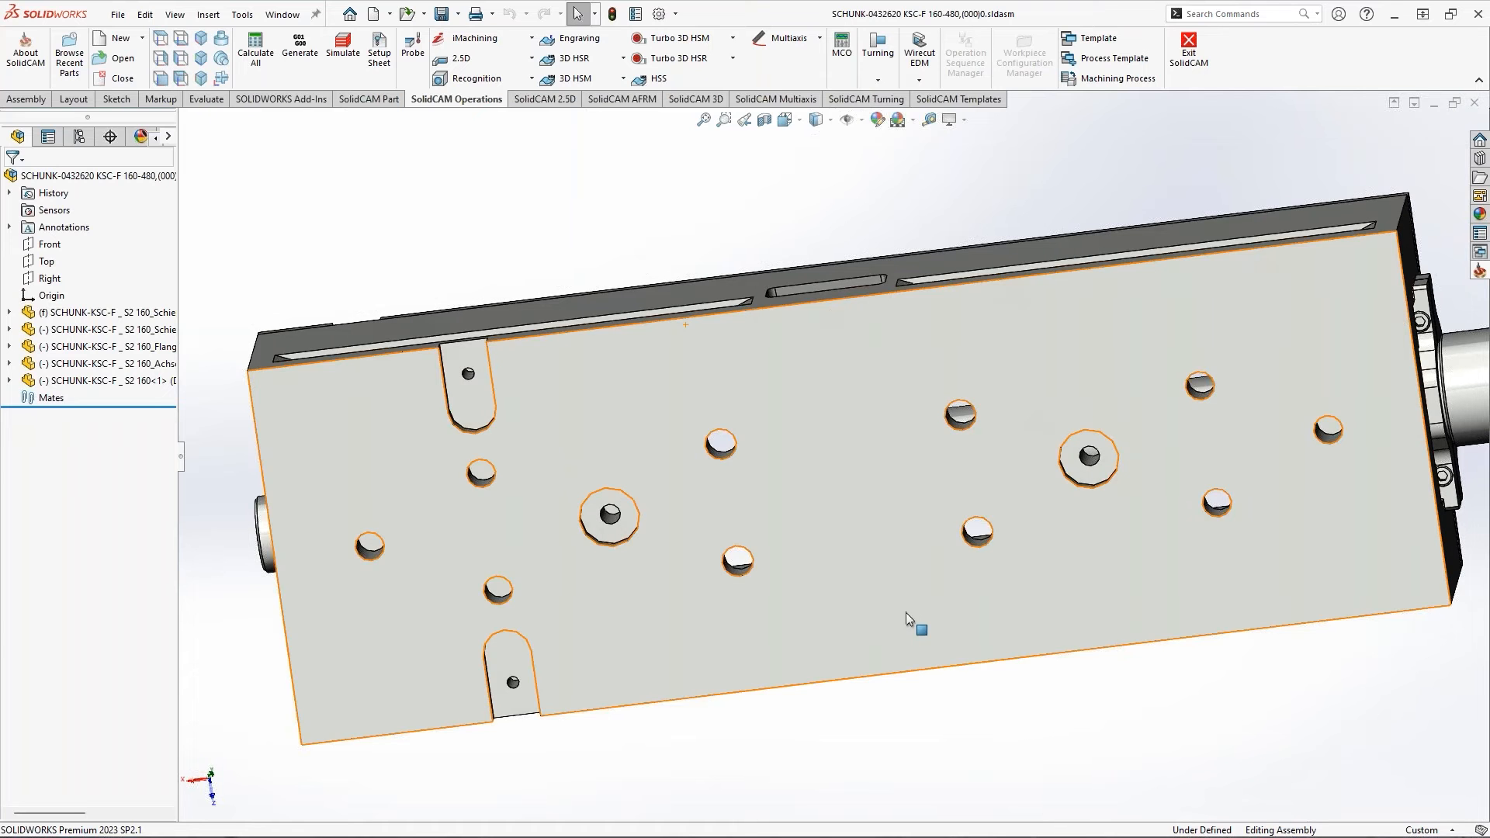
click(849, 304)
key(ctrl+8)
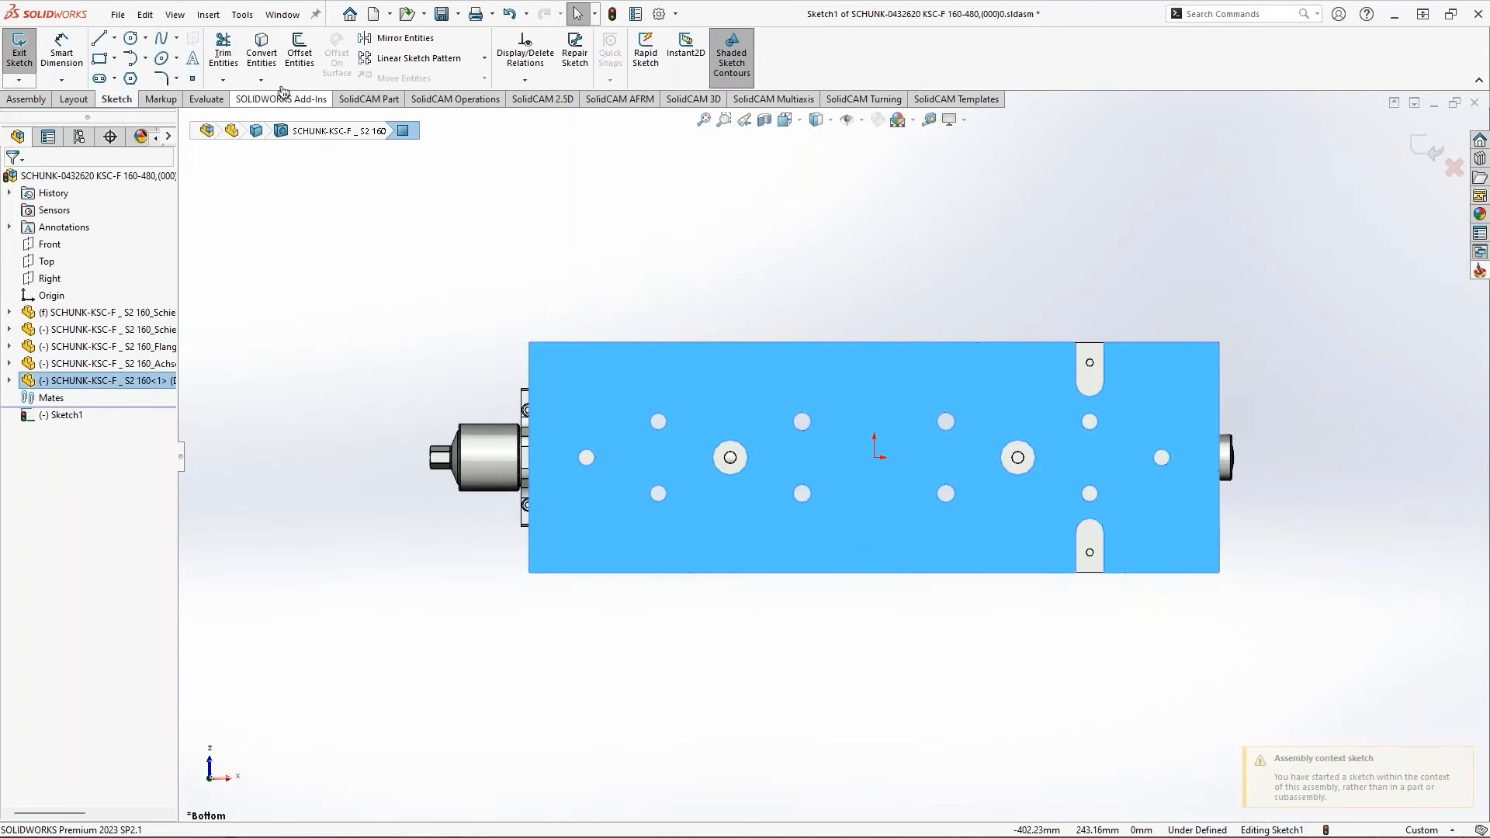
click(102, 41)
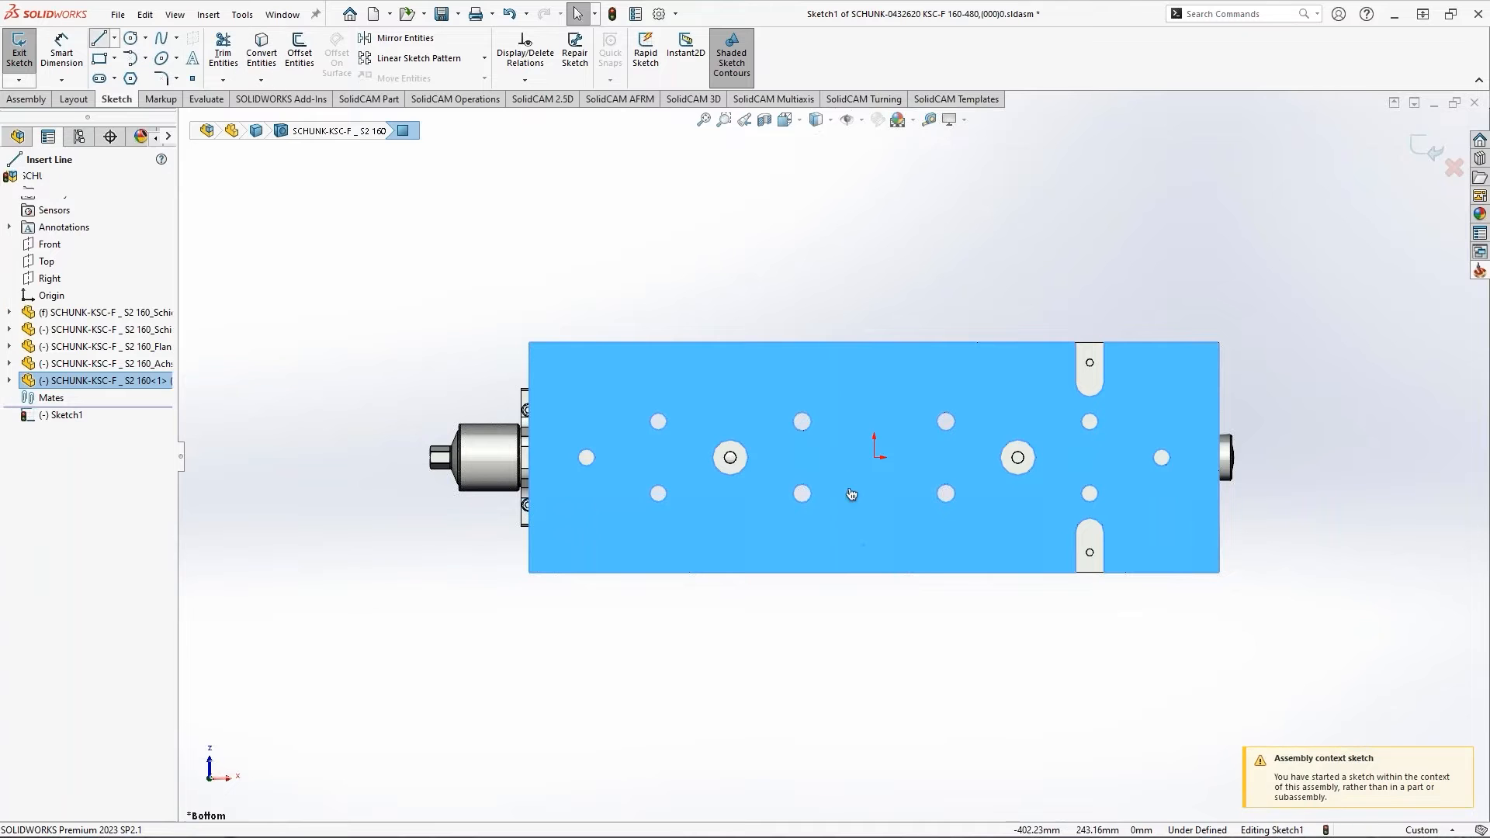
click(877, 458)
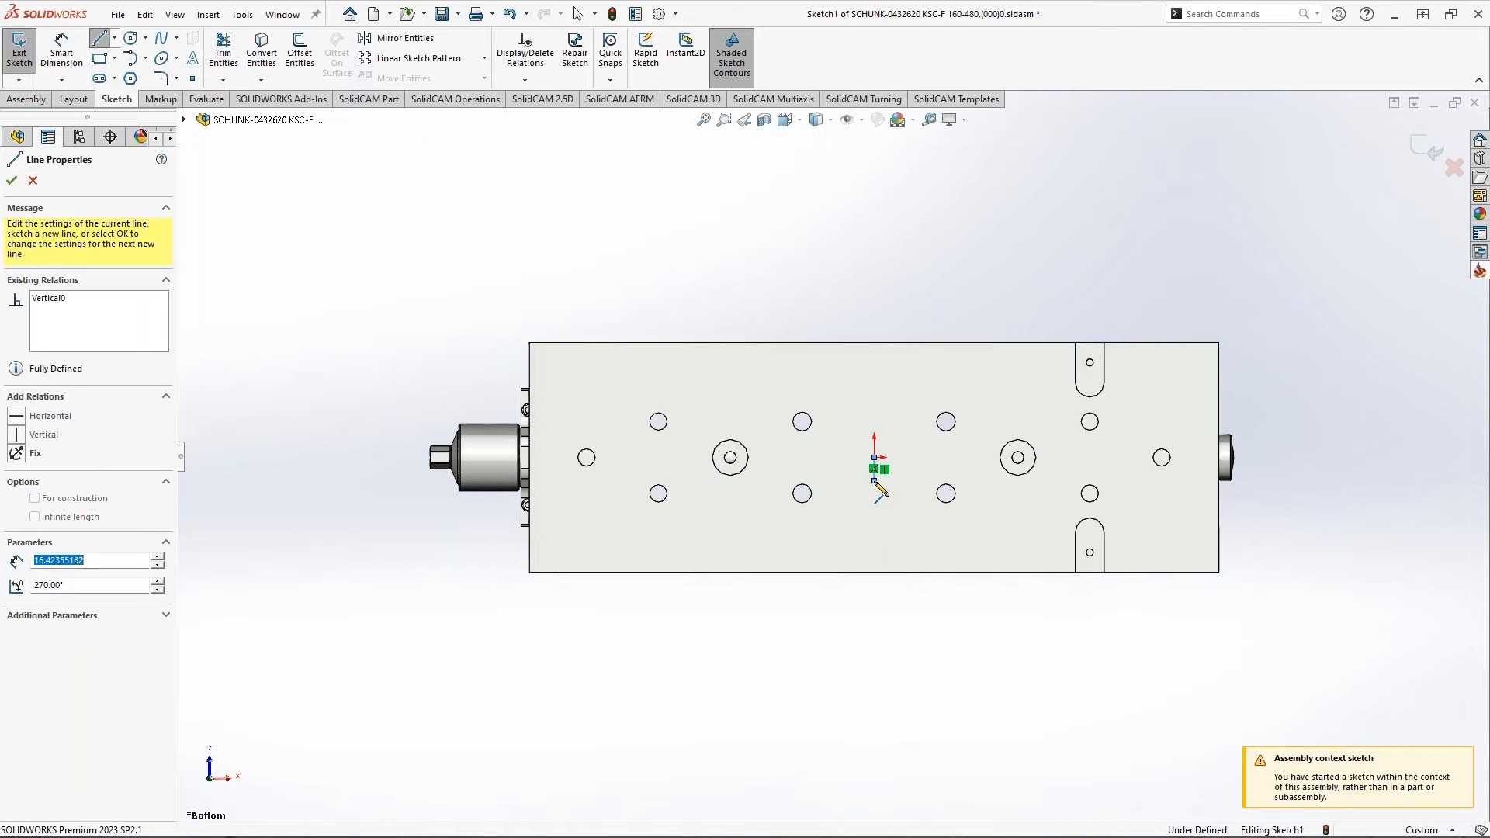
key(Escape)
Start a reference coordinate system positioned at the sketched line's endpoint on the assembly origin
click(873, 458)
mouse_move(874, 458)
middle_down()
mouse_move(816, 530)
mouse_move(775, 342)
middle_up()
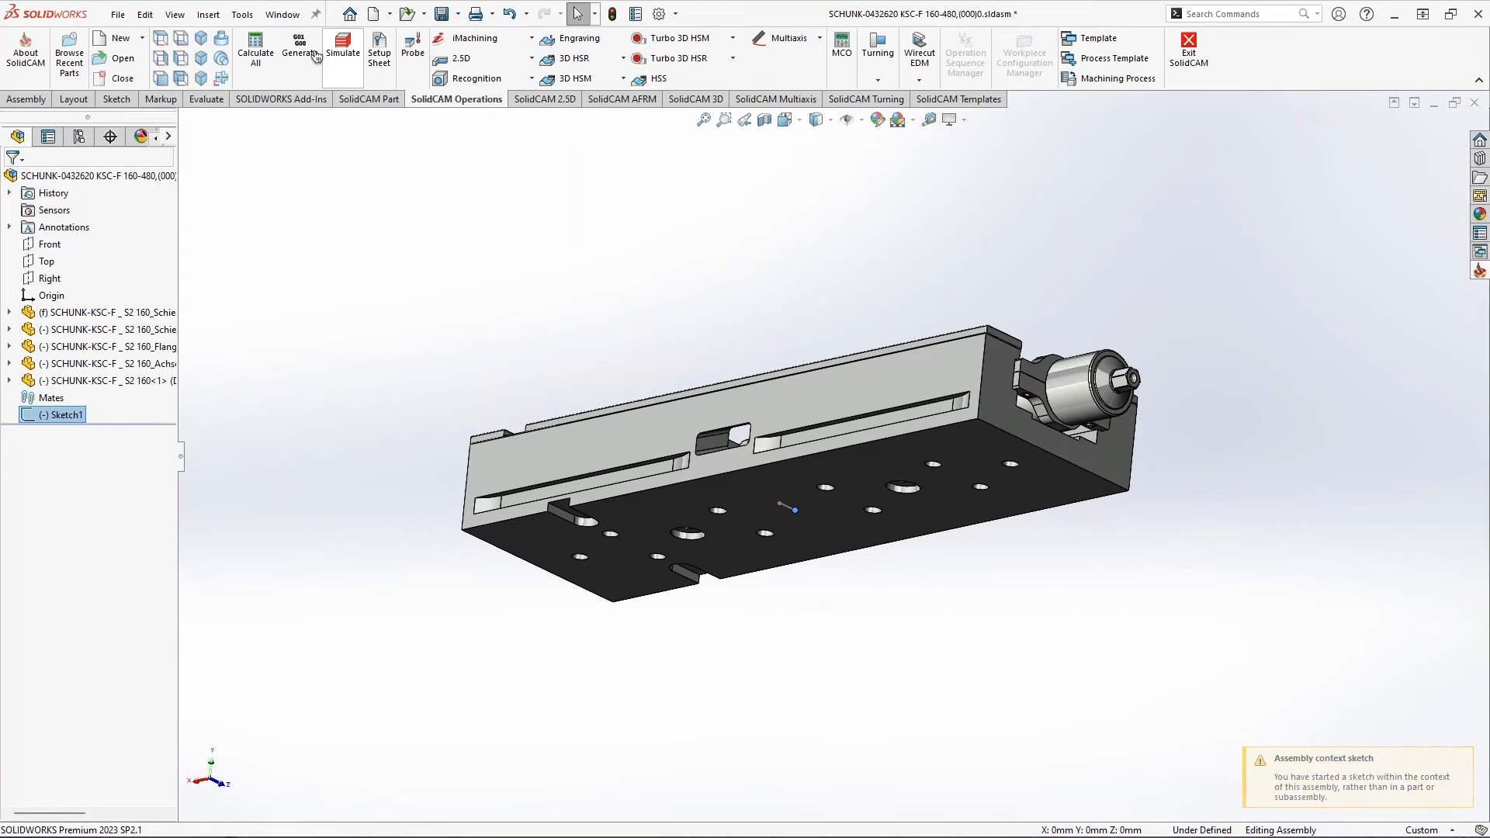
click(208, 14)
mouse_move(264, 279)
click(454, 317)
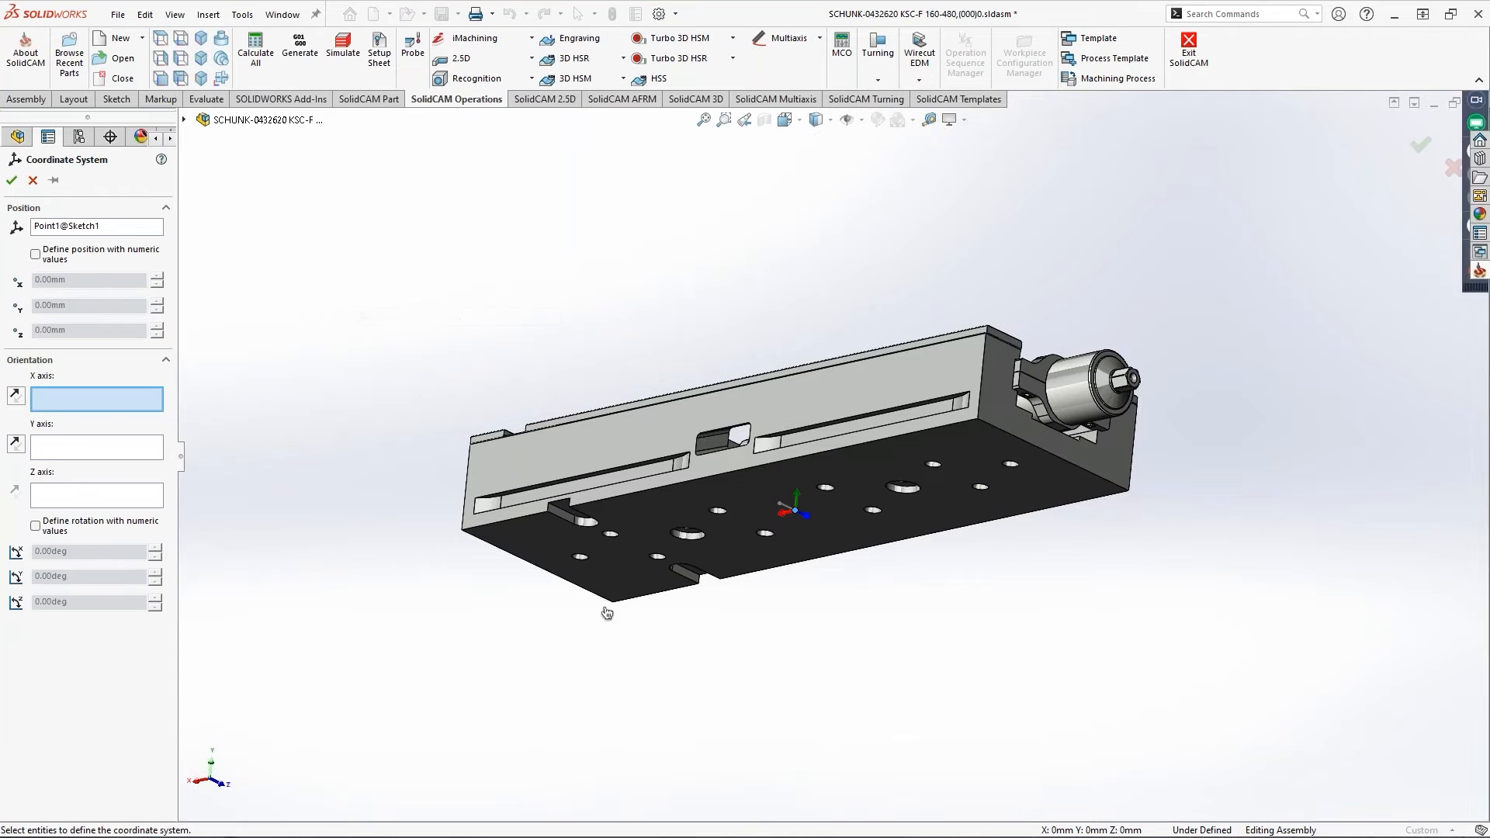
mouse_move(602, 609)
middle_down()
mouse_move(736, 491)
mouse_move(709, 403)
mouse_move(771, 572)
middle_up()
scroll(801, 503, down, 5)
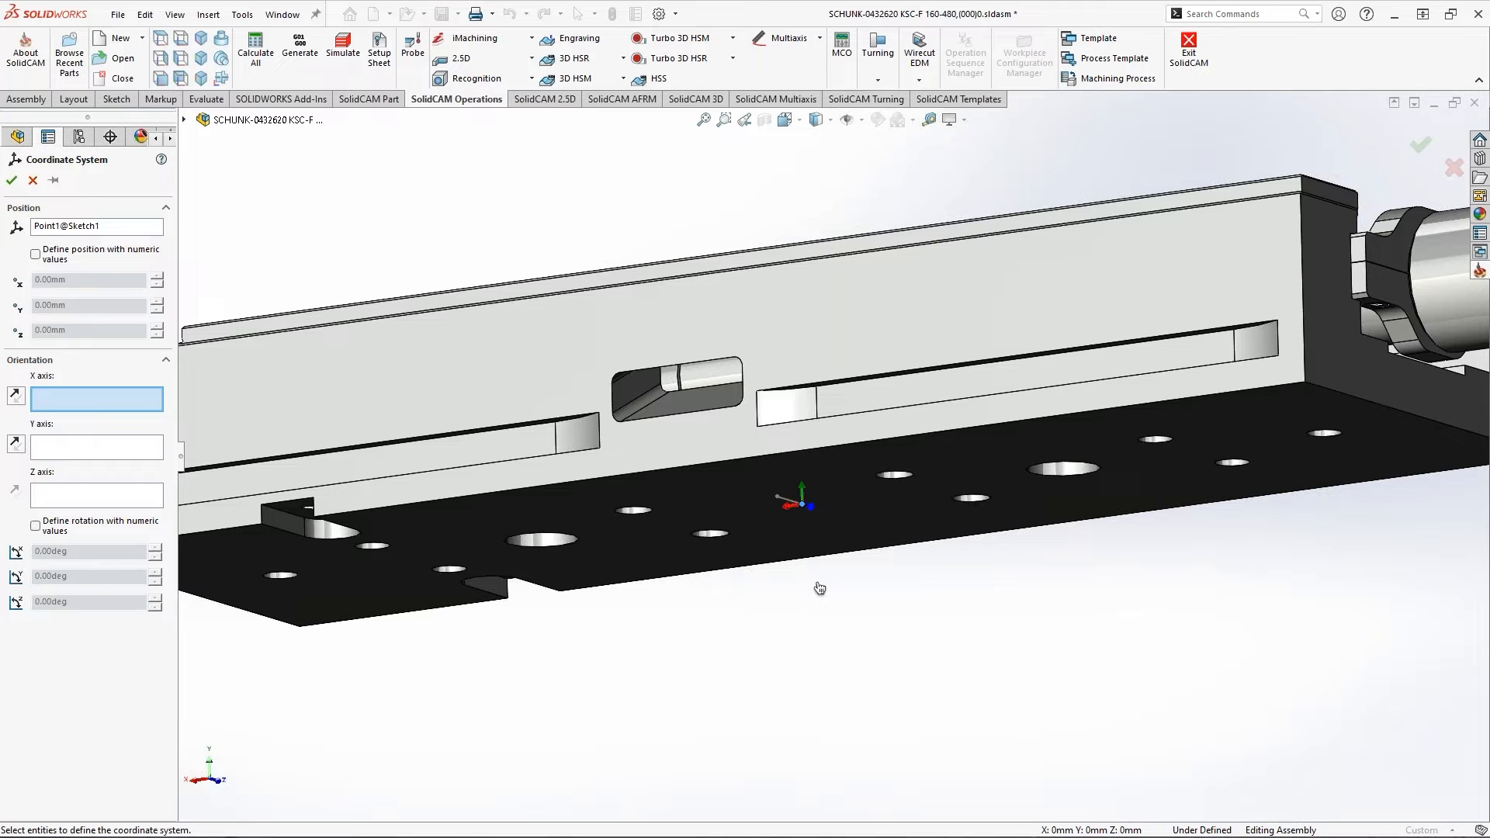
scroll(798, 474, up, 2)
middle_drag(806, 386, 871, 432)
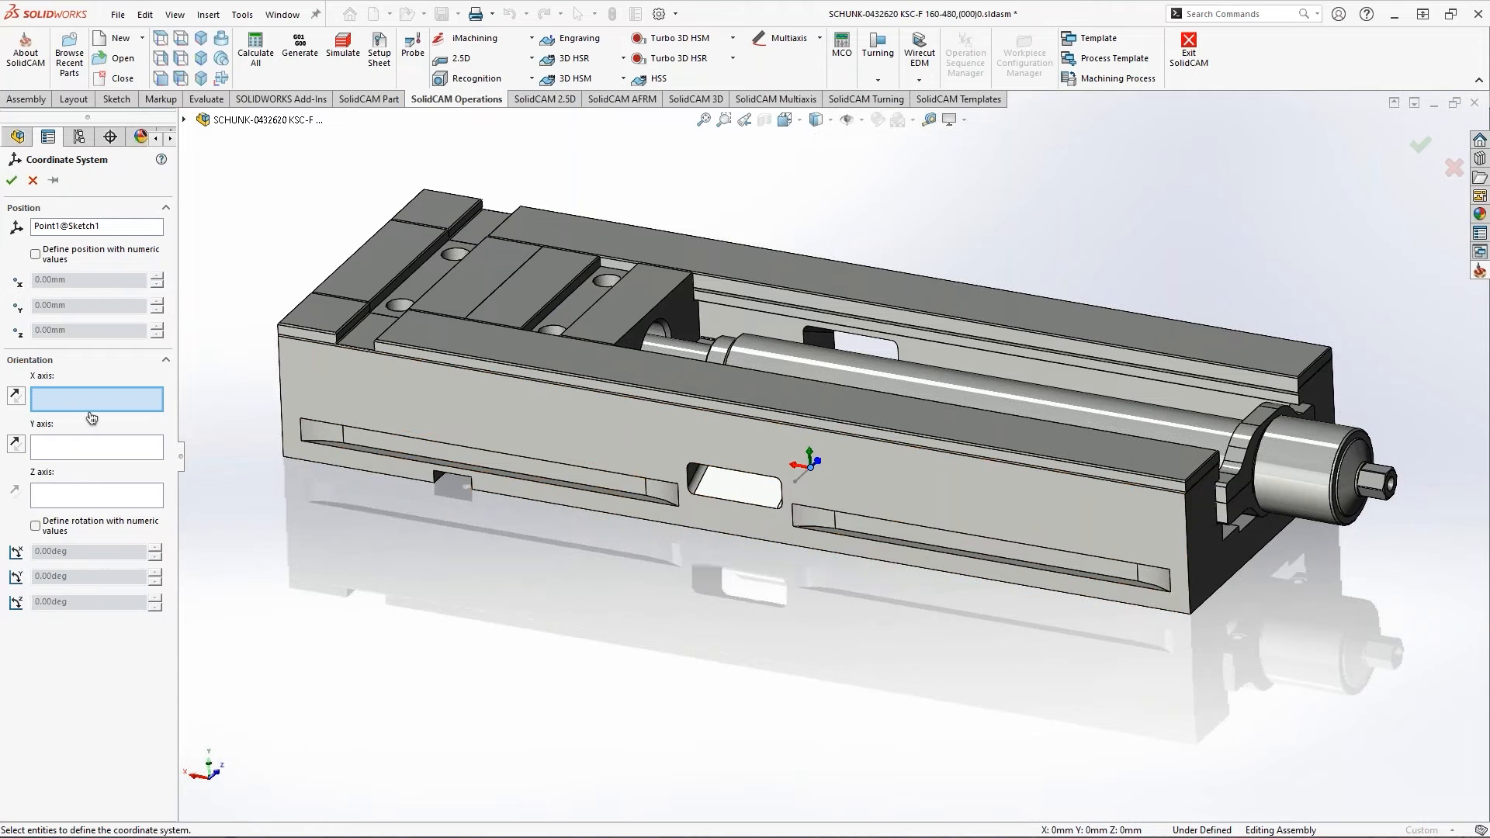
Orient the coordinate system with X along the vise's long side edge, Y along the slider's crosswise edge and Z from the slider's top face
click(869, 426)
click(624, 335)
click(126, 503)
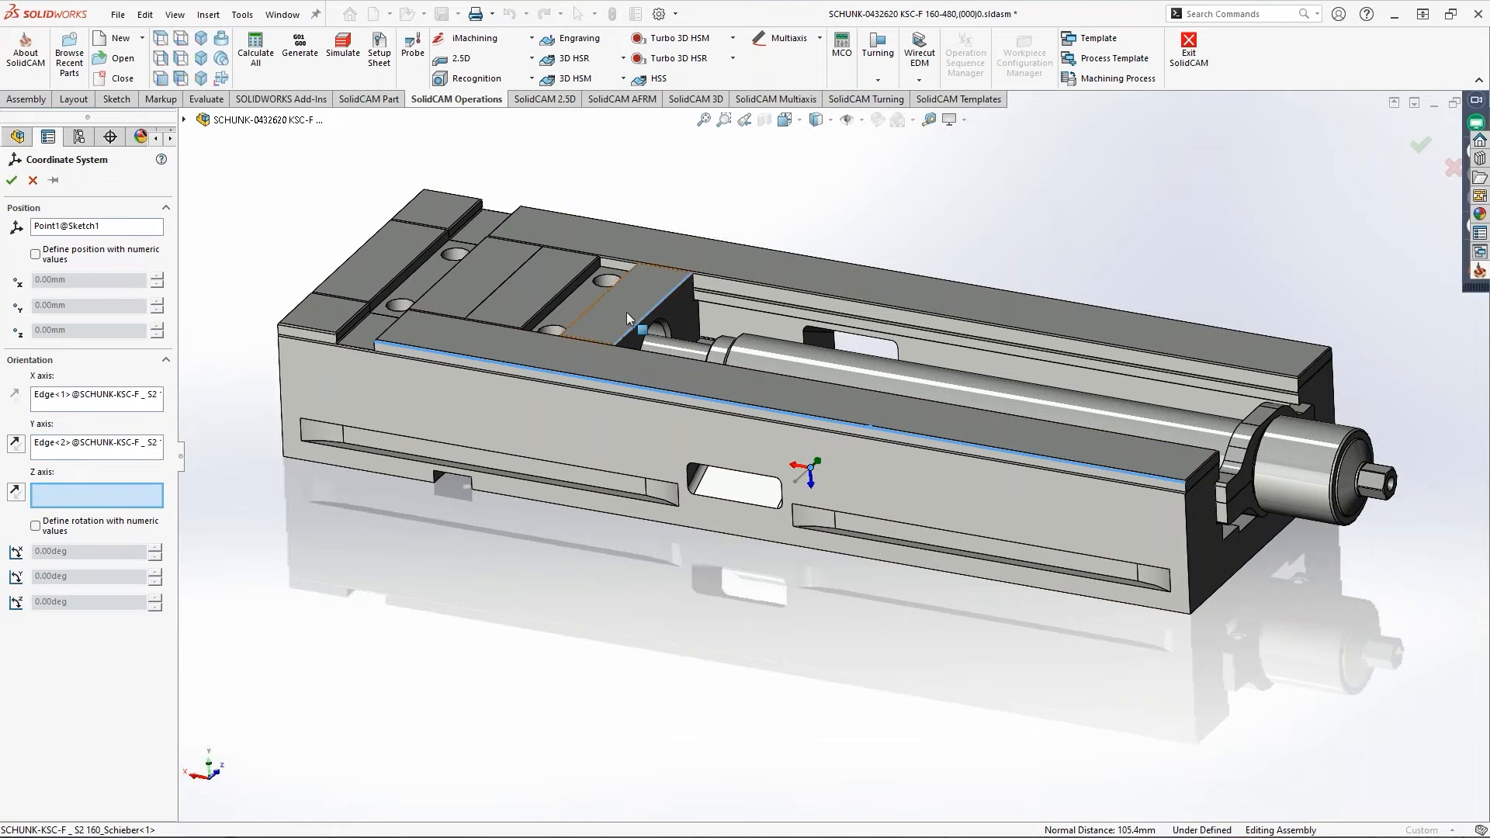
click(626, 311)
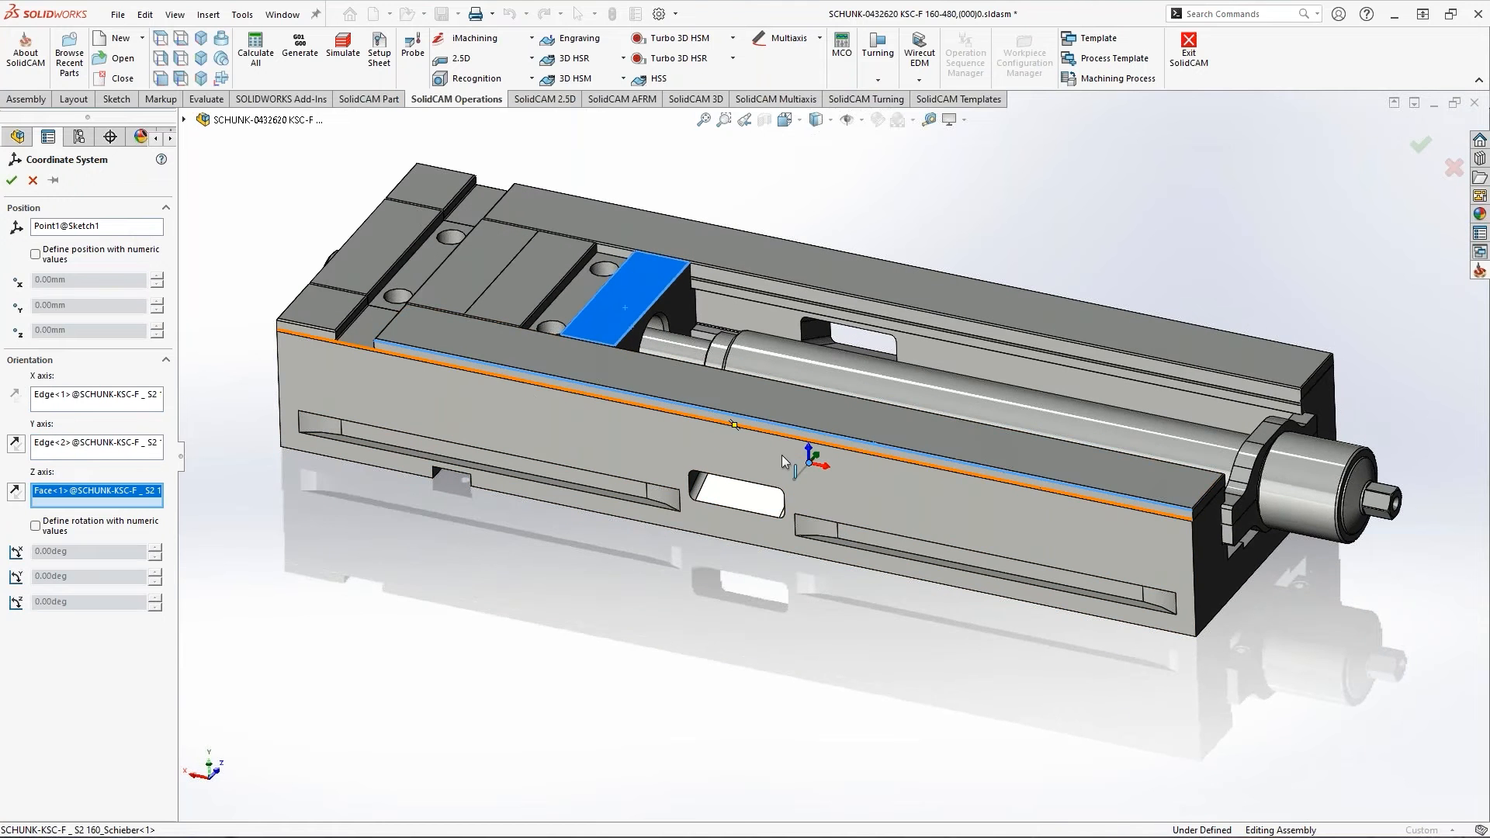
scroll(826, 419, down, 3)
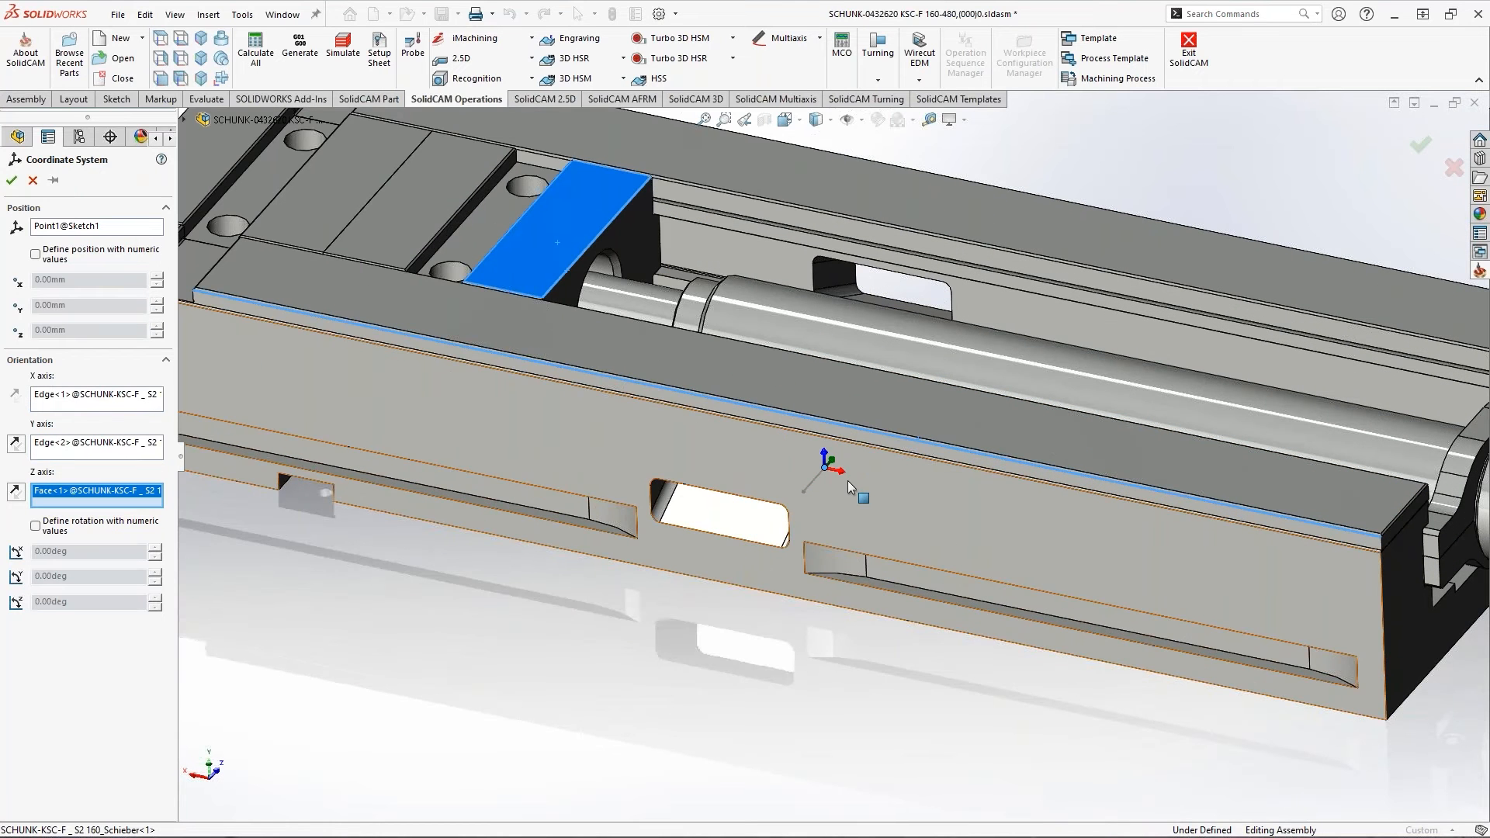
scroll(849, 472, up, 4)
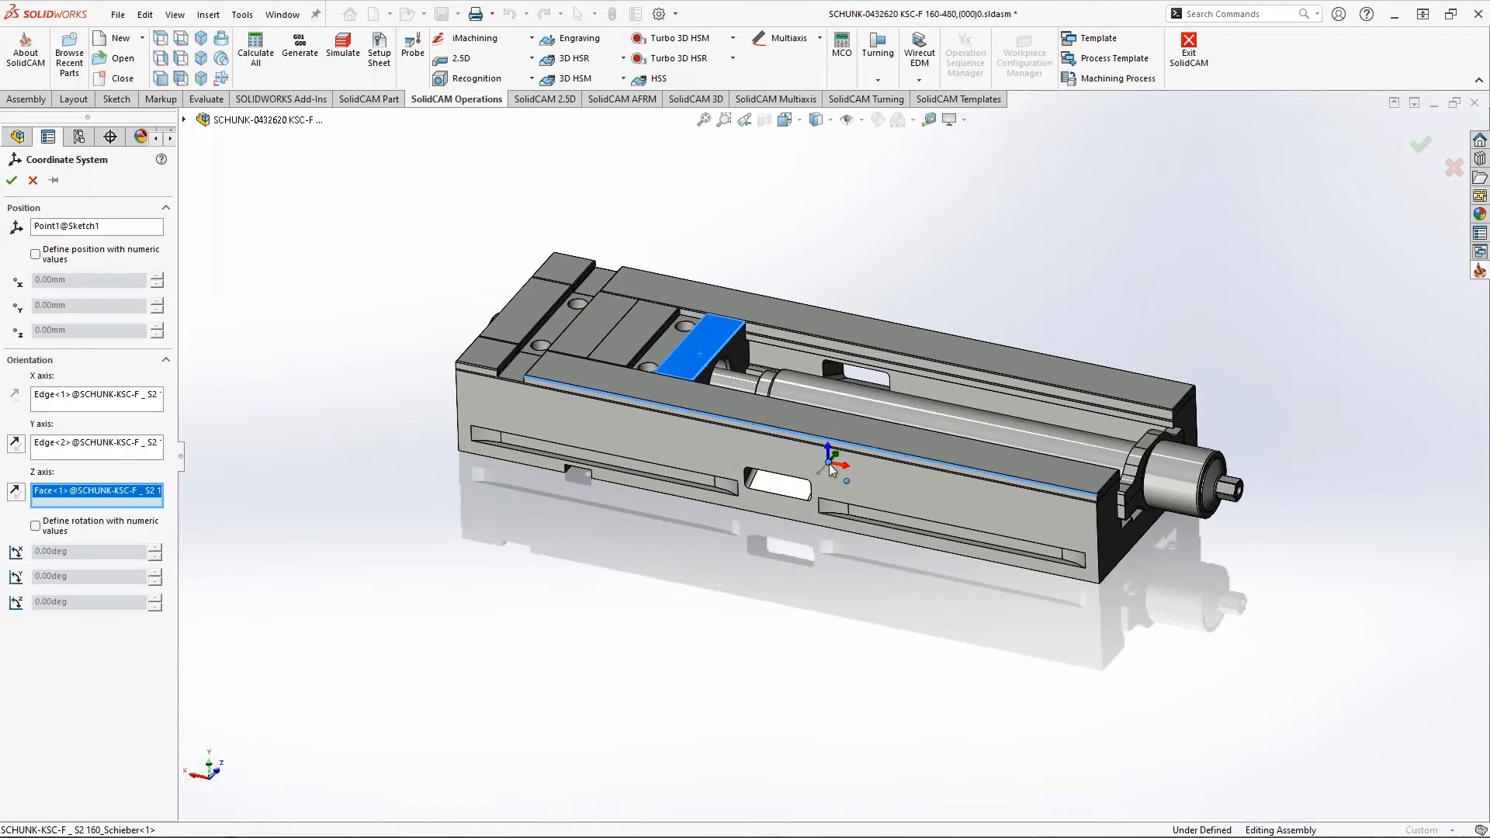
middle_drag(1147, 438, 930, 623)
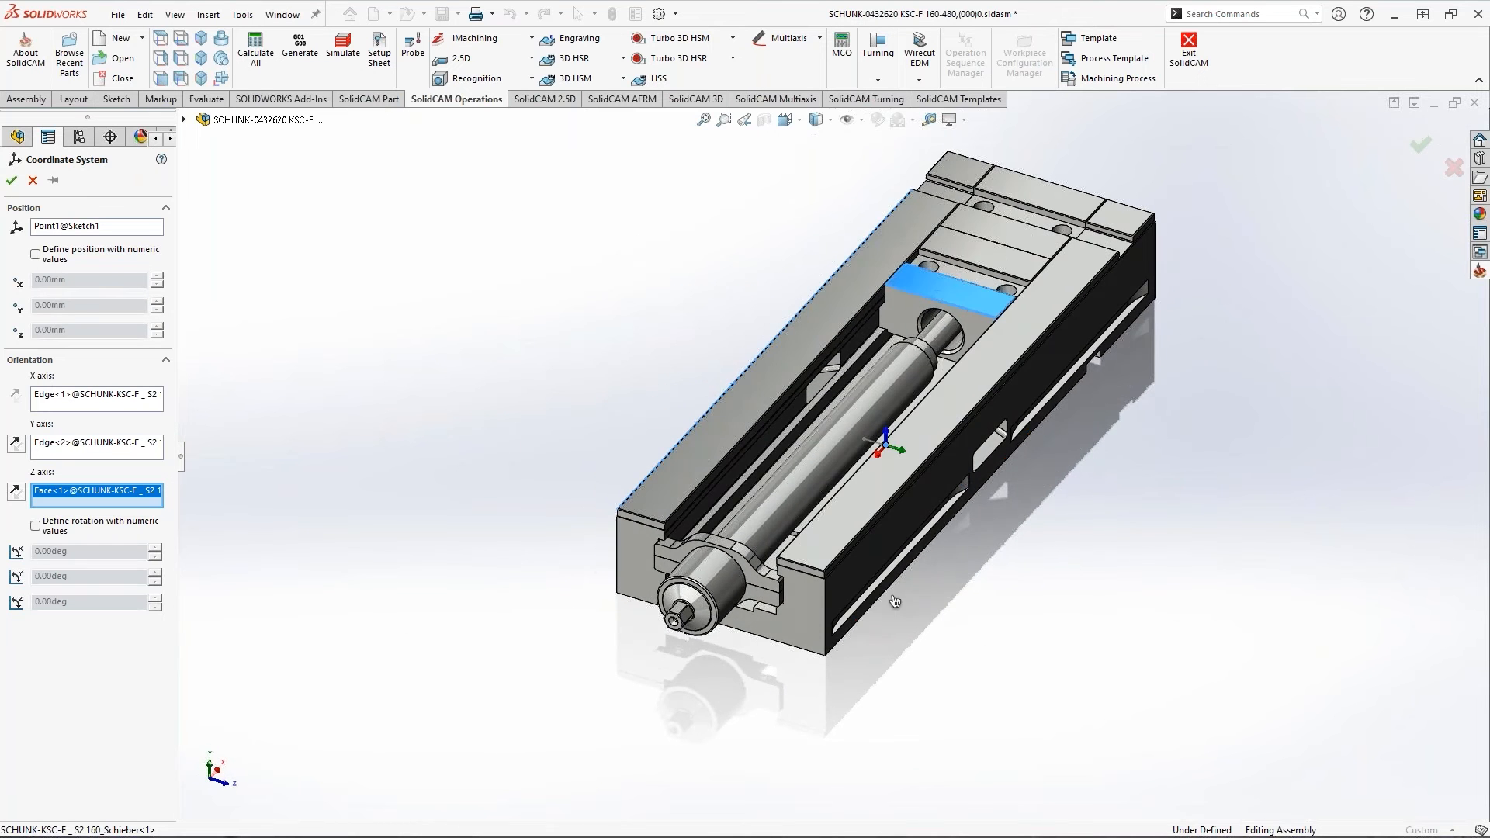
middle_drag(1097, 510, 839, 452)
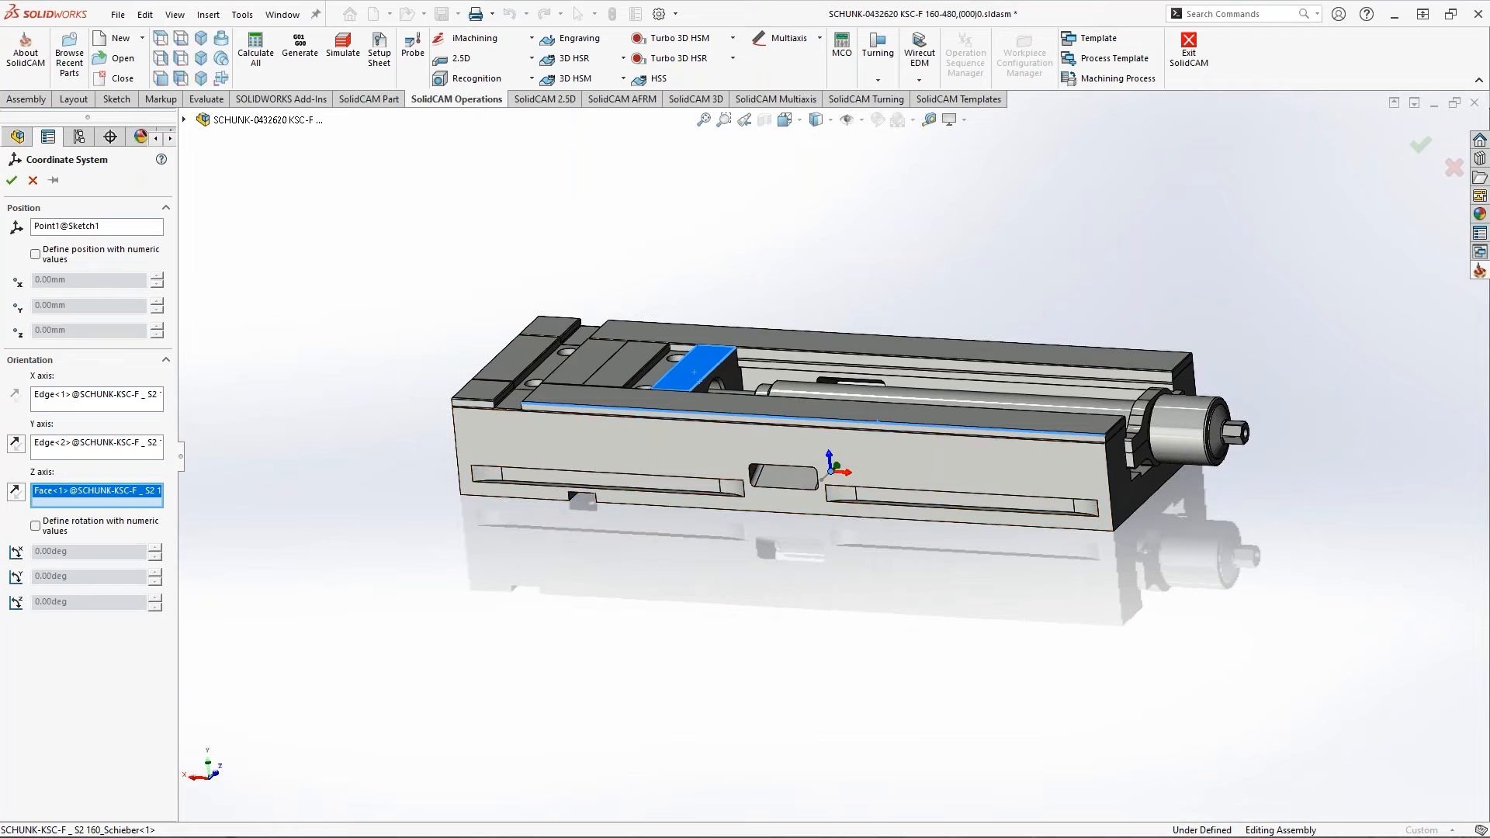
scroll(825, 458, down, 5)
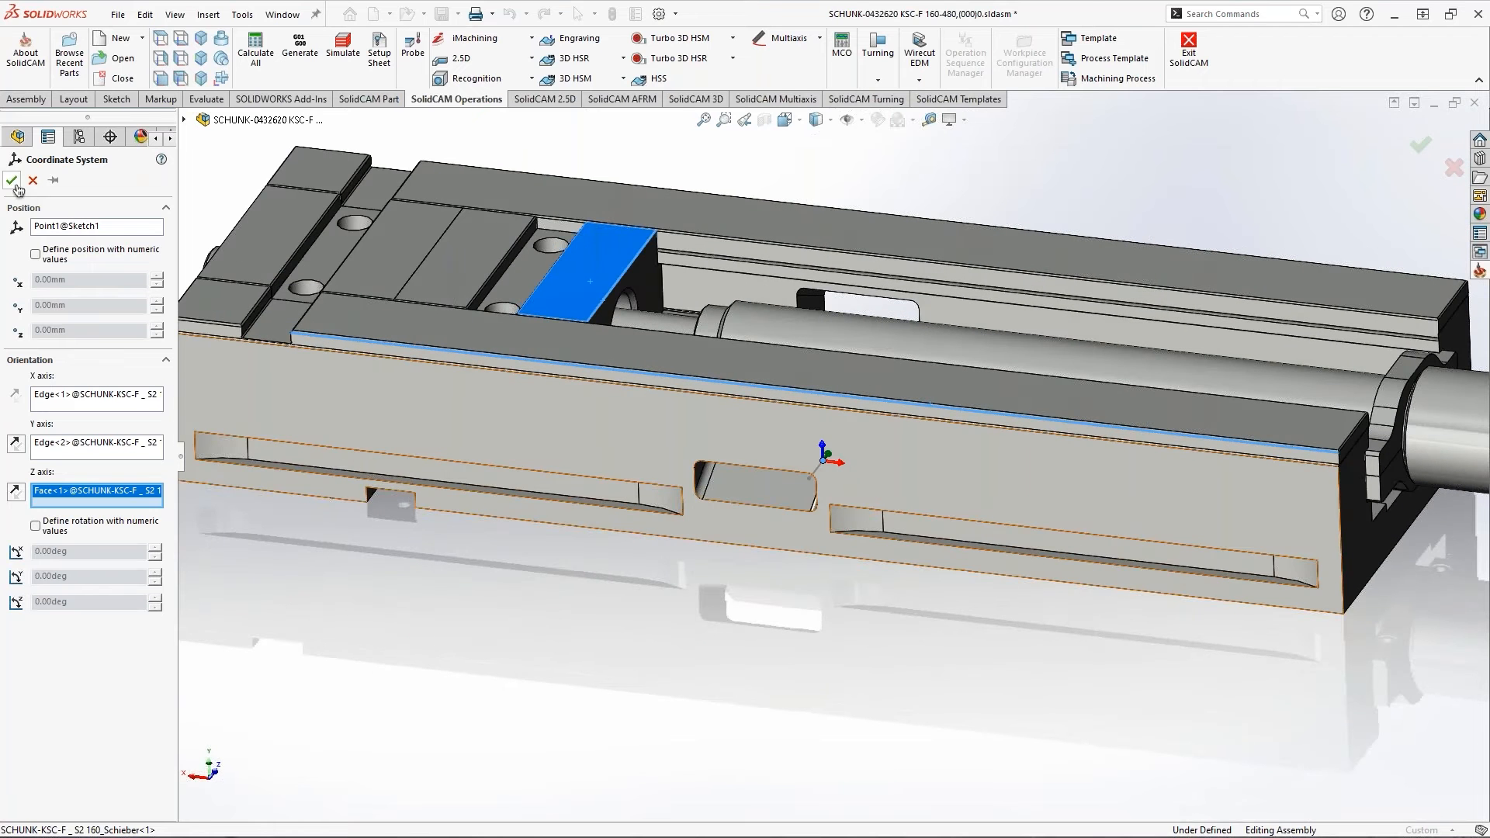
click(12, 180)
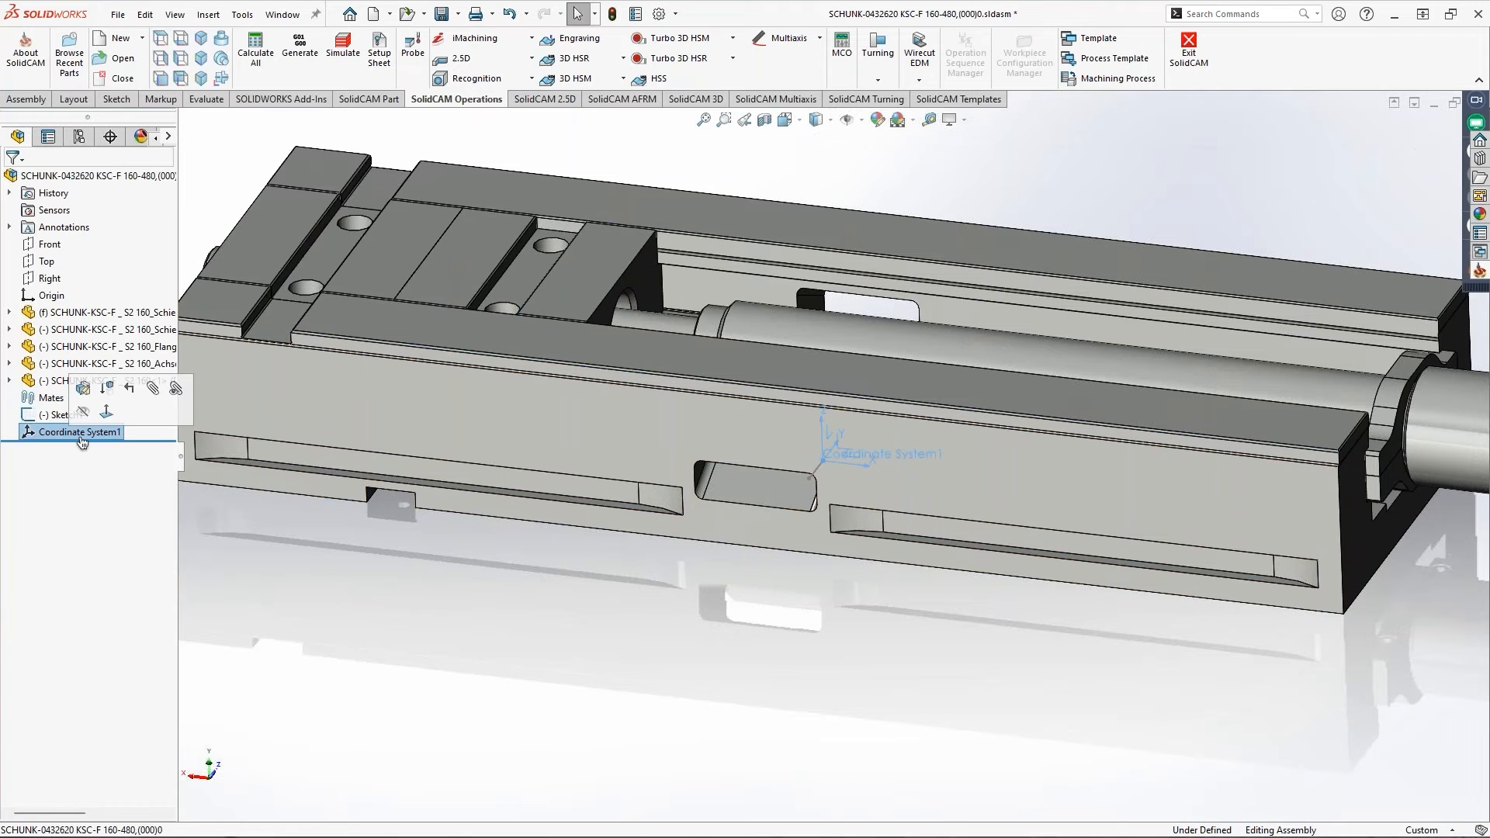
Rename the coordinate system at the vise's bottom as Main CS
key(F2)
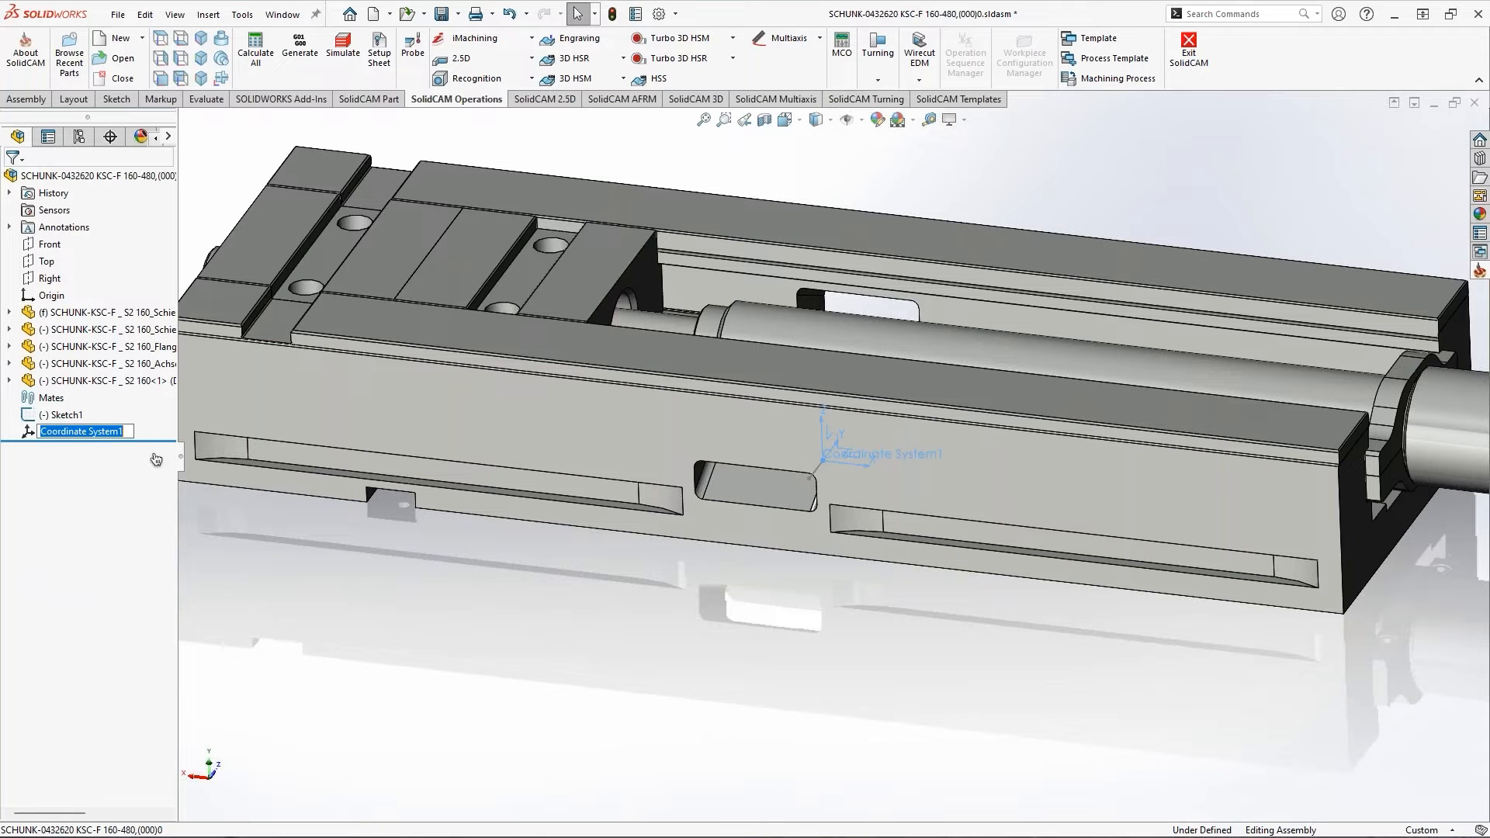
text(Main CS)
key(Return)
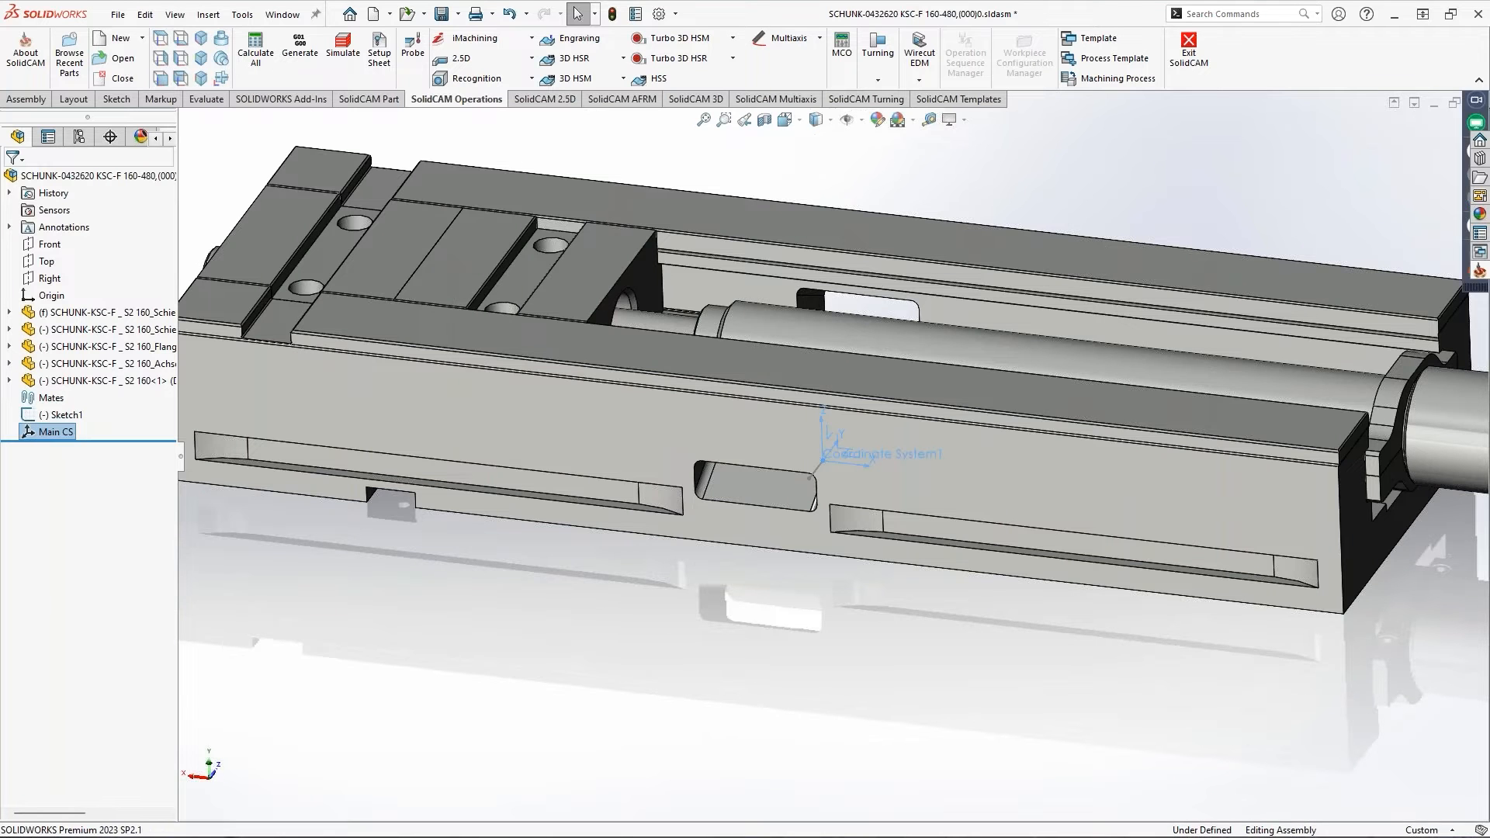
click(518, 617)
Create a reference point at the center of the recessed two-hole seat face on the slider nearest the spindle
ctrl+middle_drag(540, 395, 640, 498)
click(627, 380)
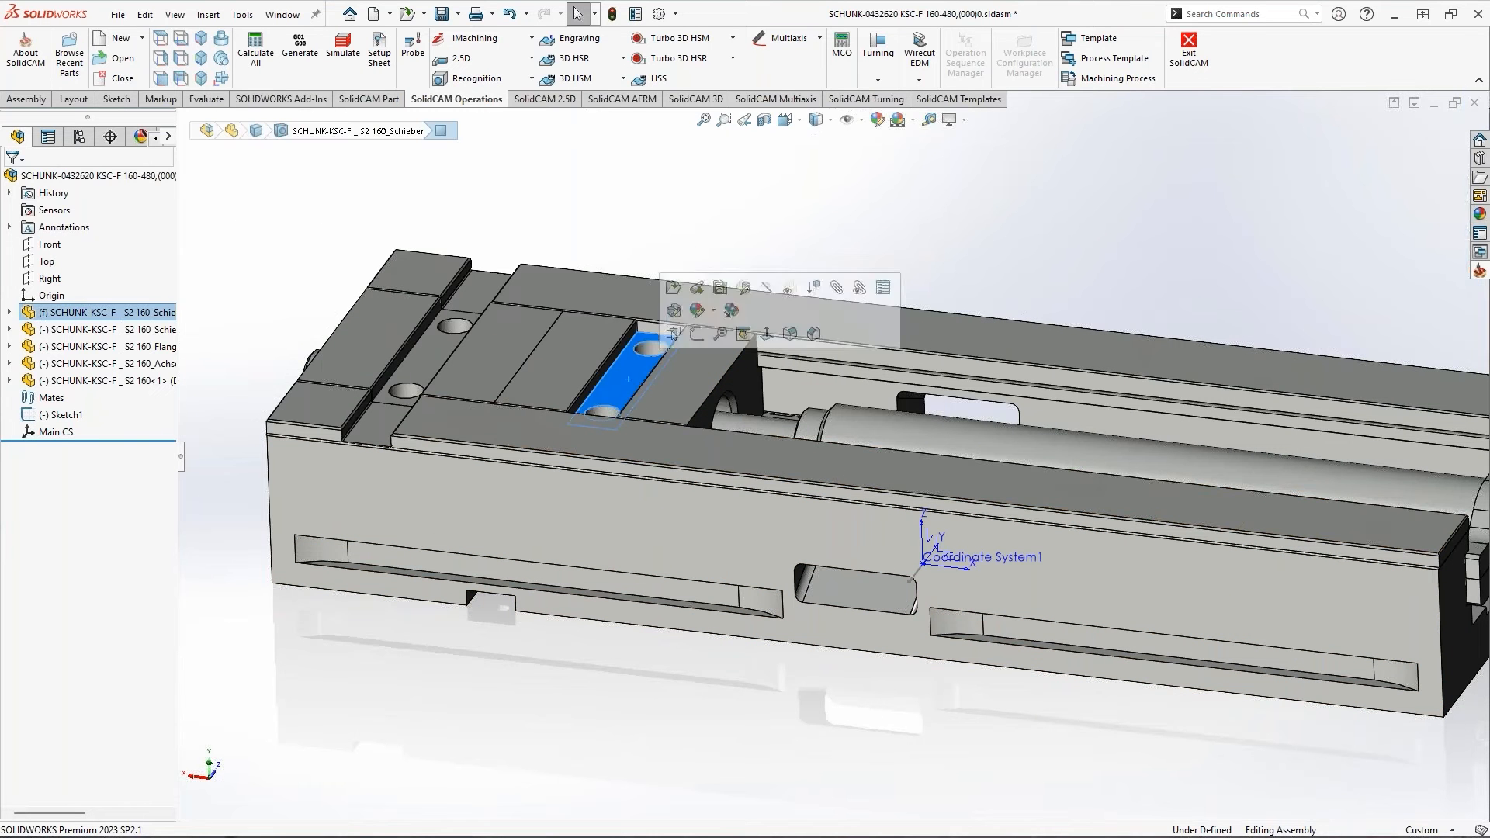
click(435, 352)
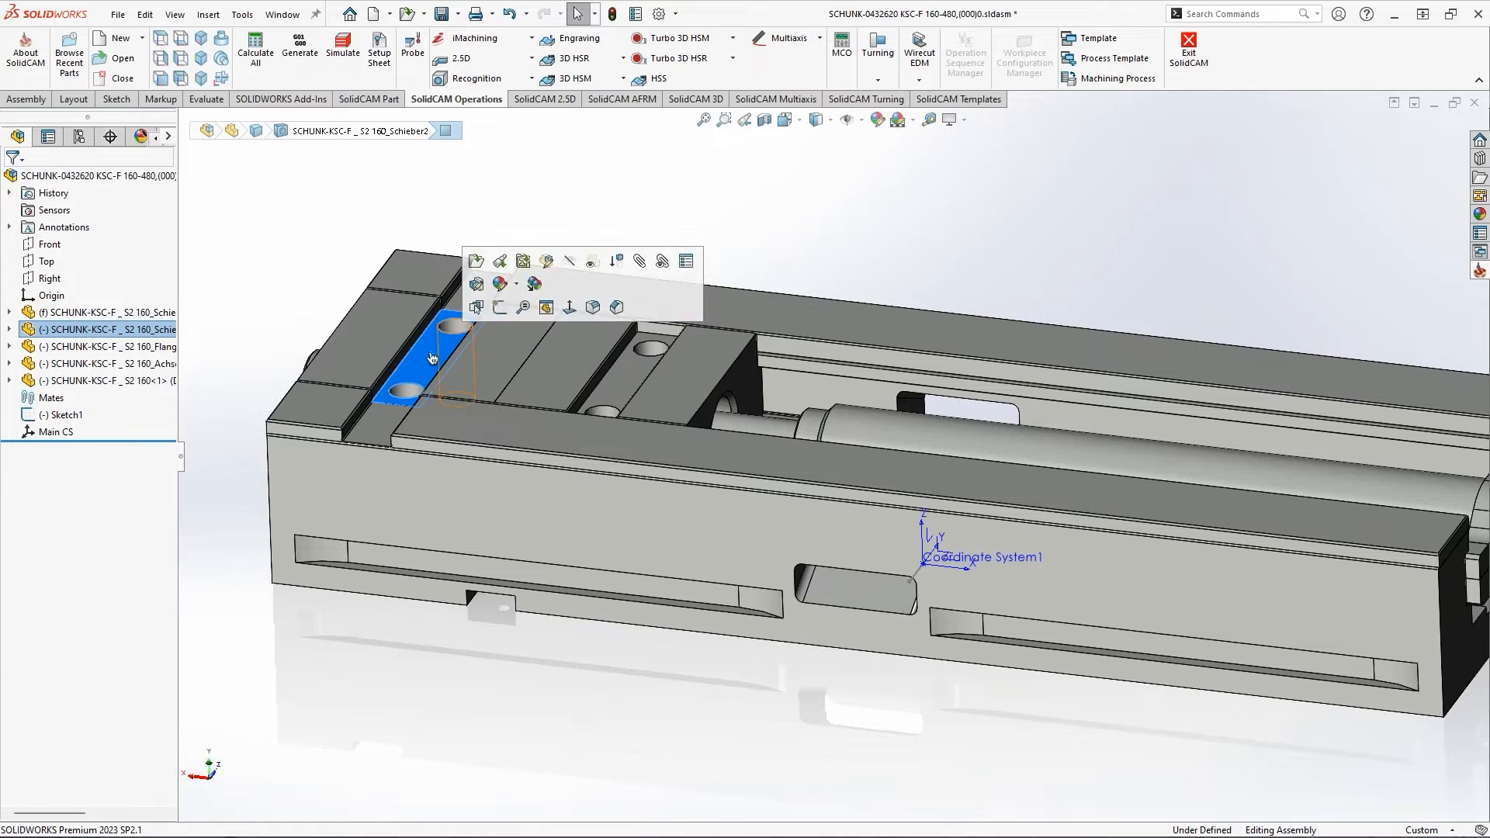
click(636, 383)
click(208, 14)
mouse_move(263, 281)
click(388, 335)
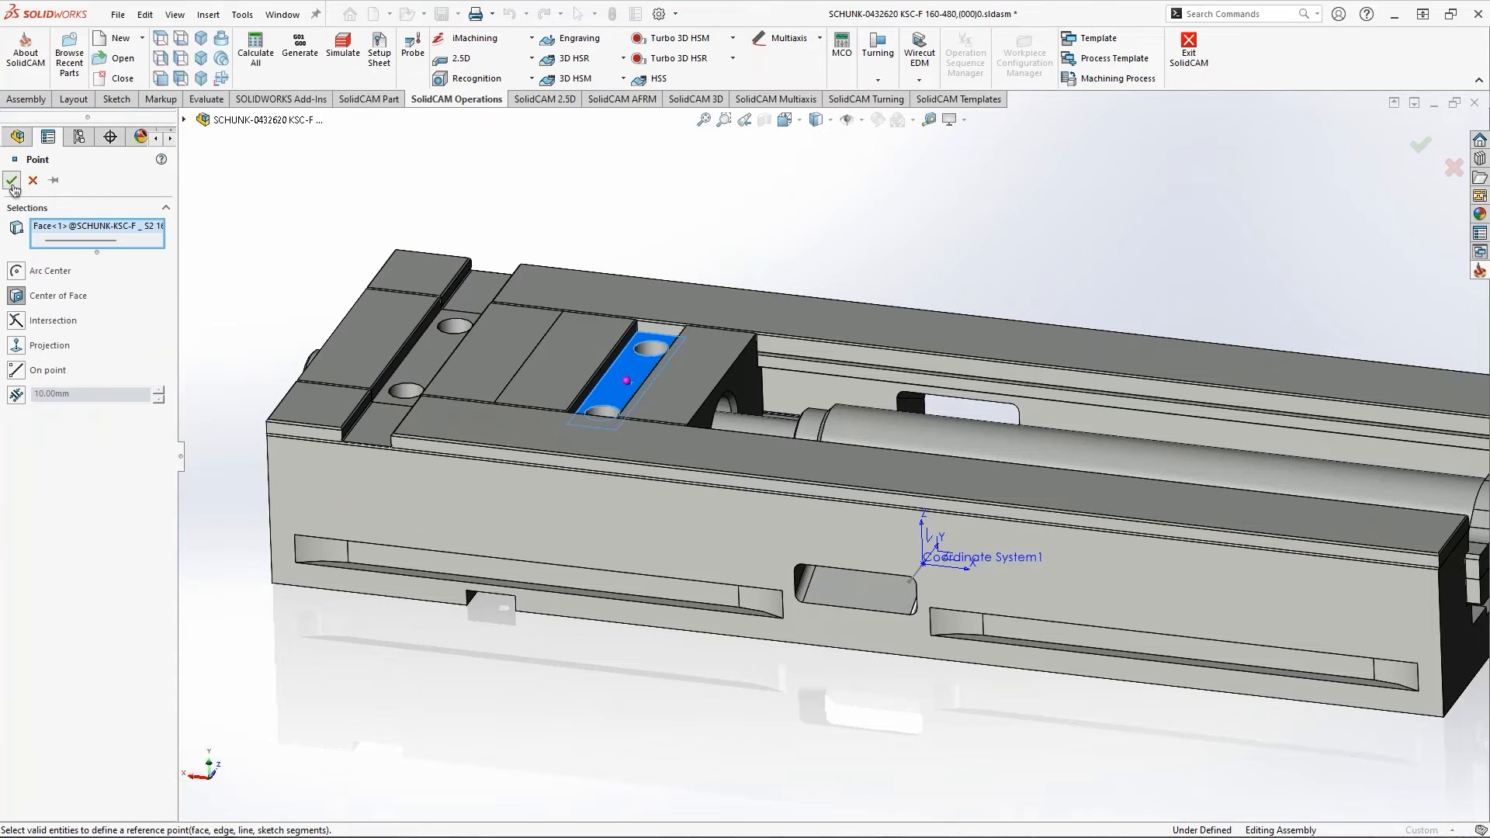
click(14, 185)
Create a coordinate system at that point, with X along the vise's long edge, Y along the seat's crosswise edge and Z from the seat face
click(208, 14)
mouse_move(326, 281)
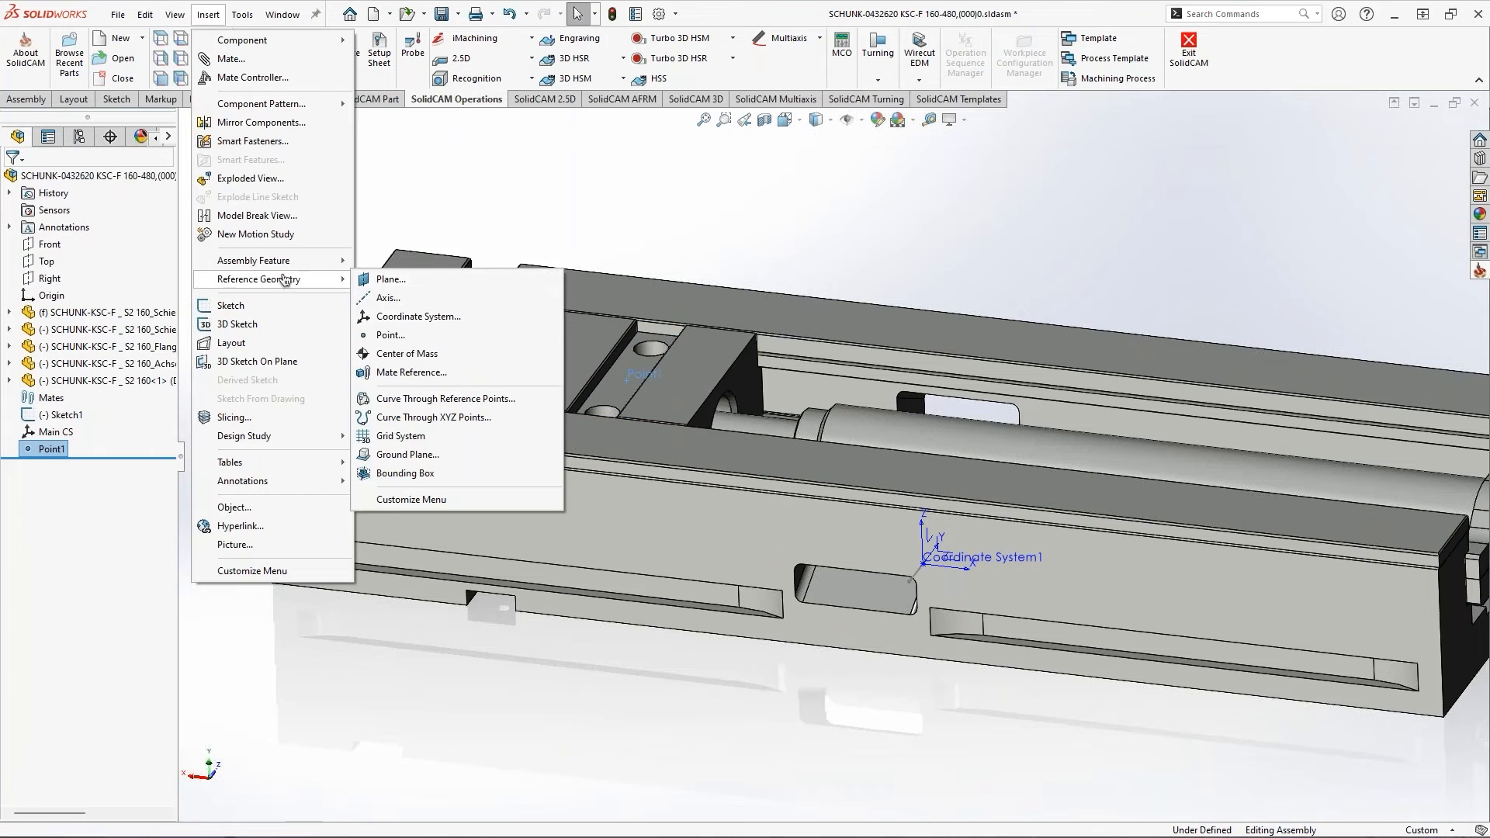
click(470, 319)
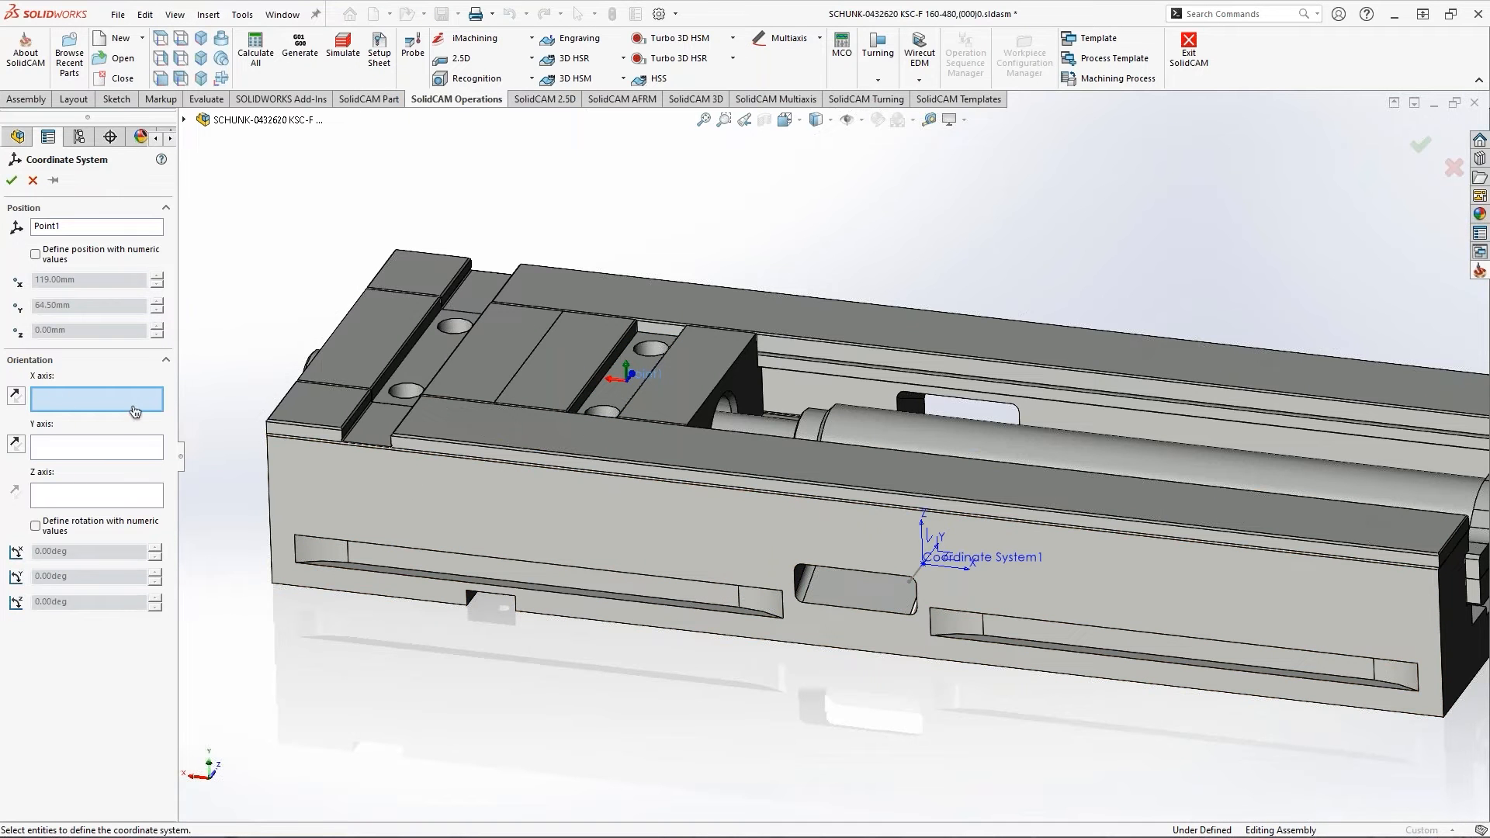
click(594, 460)
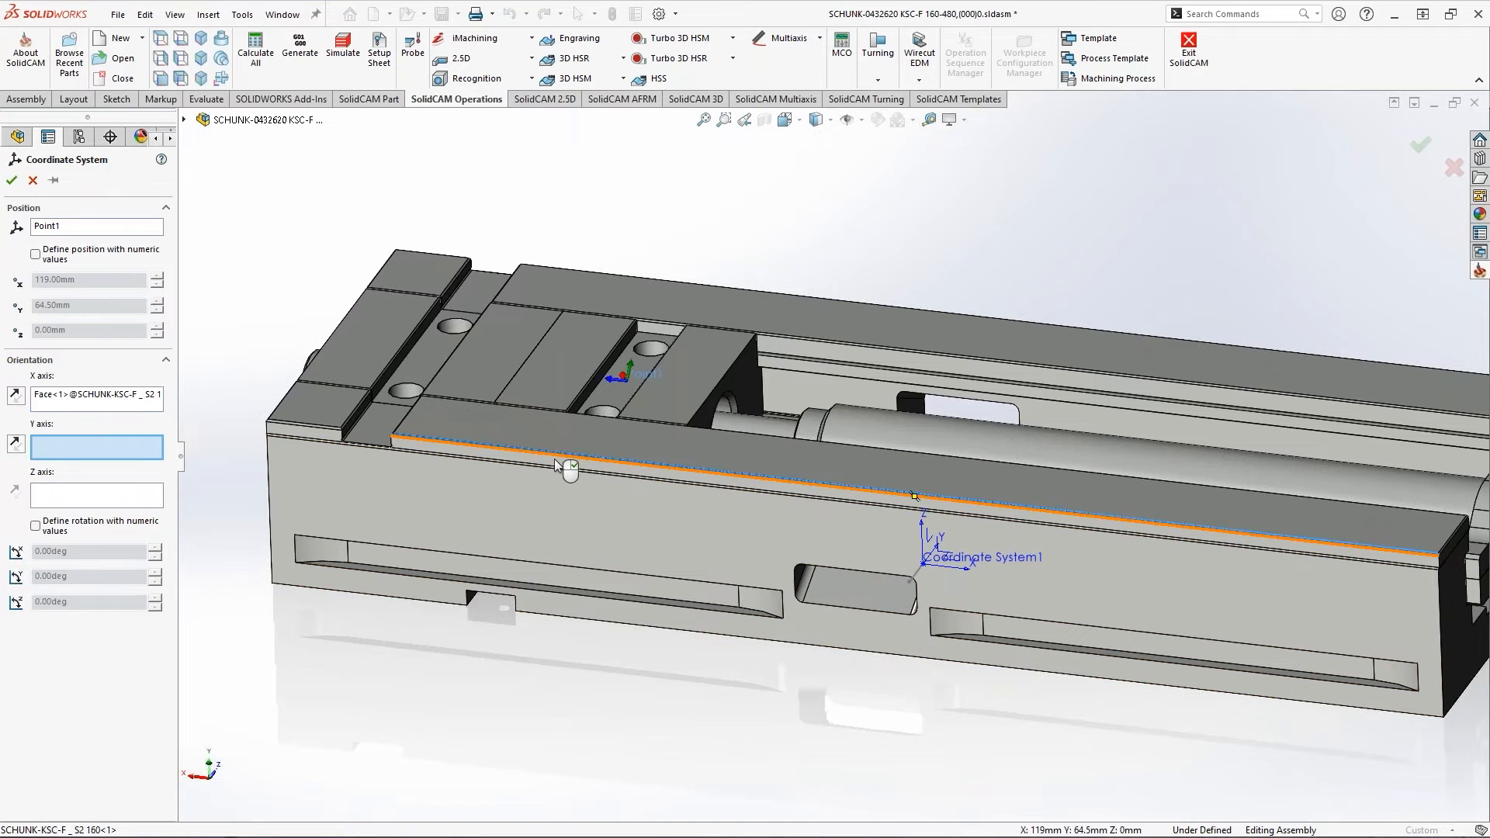
click(641, 465)
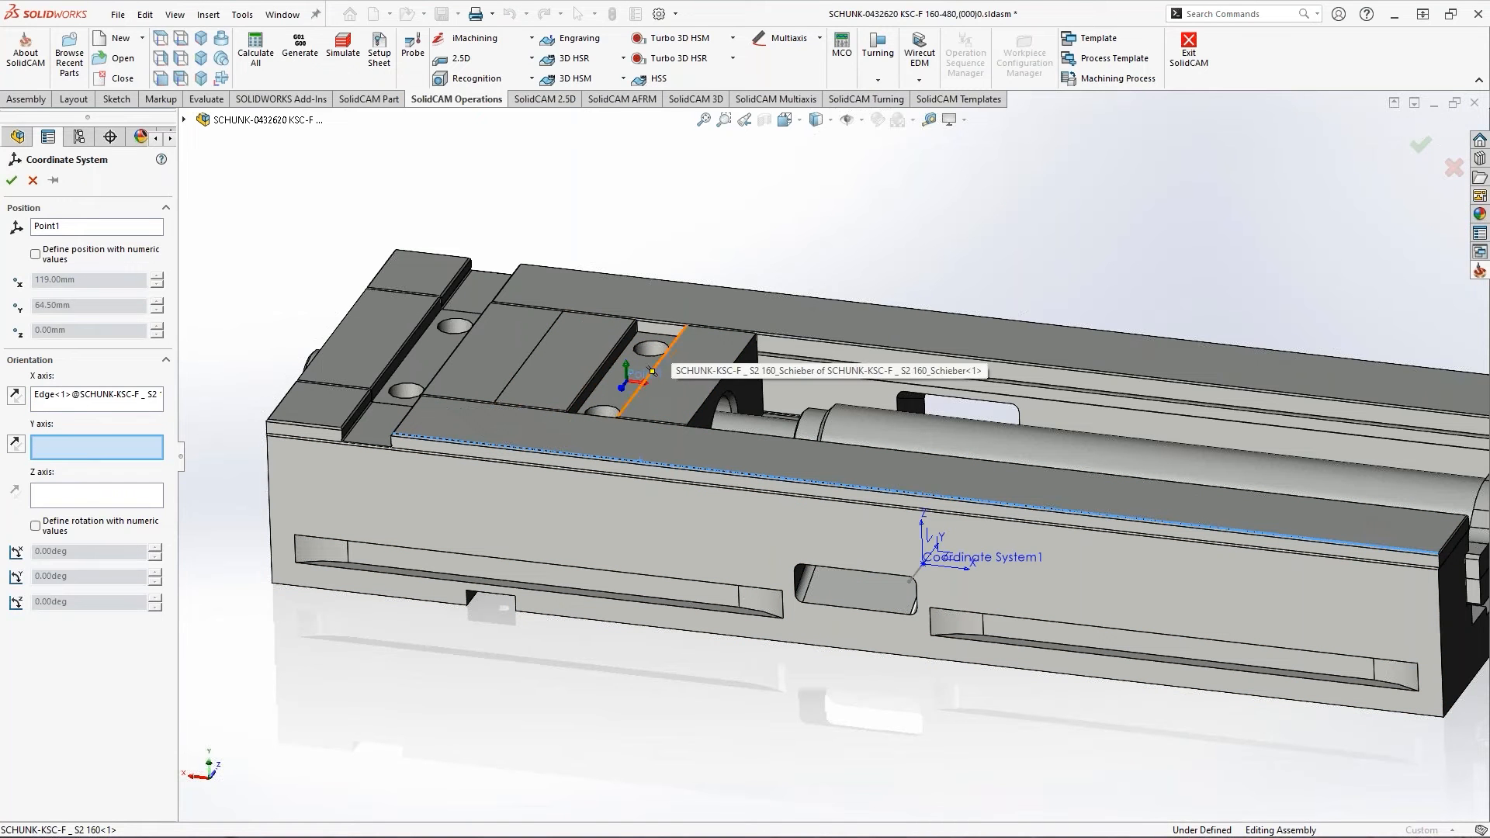
click(670, 348)
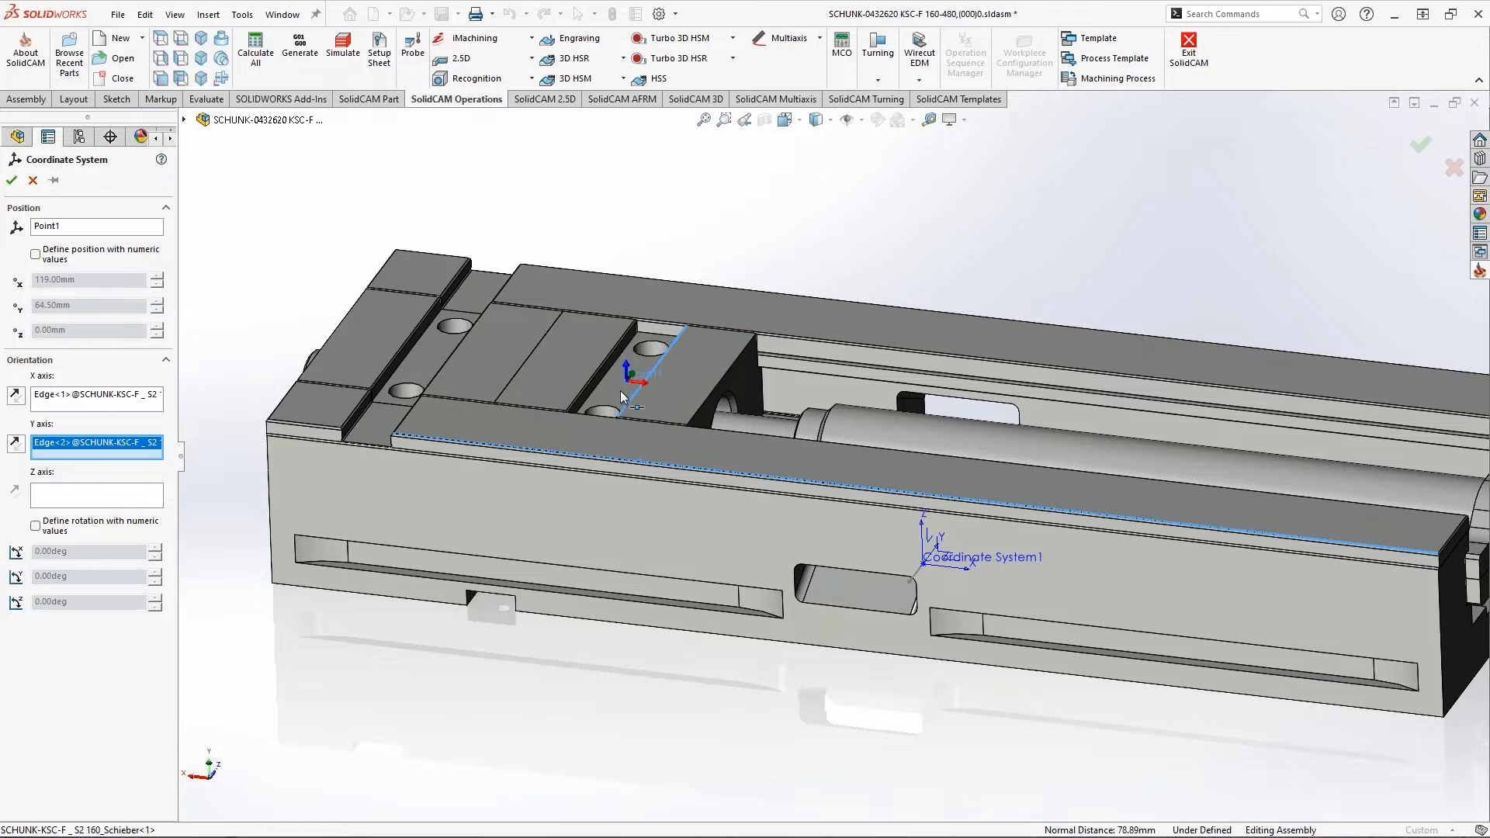
click(610, 397)
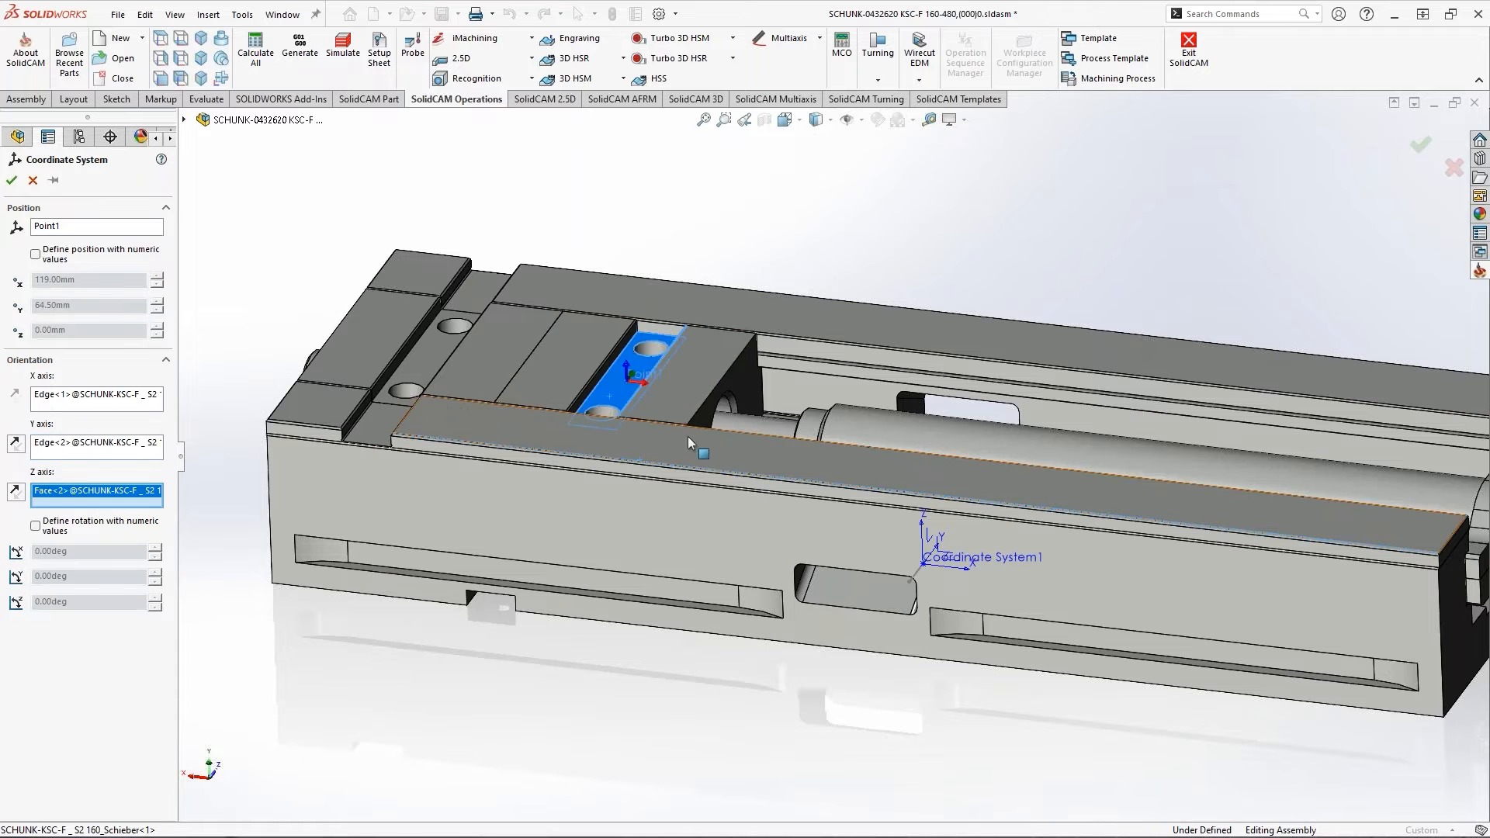
scroll(672, 399, down, 3)
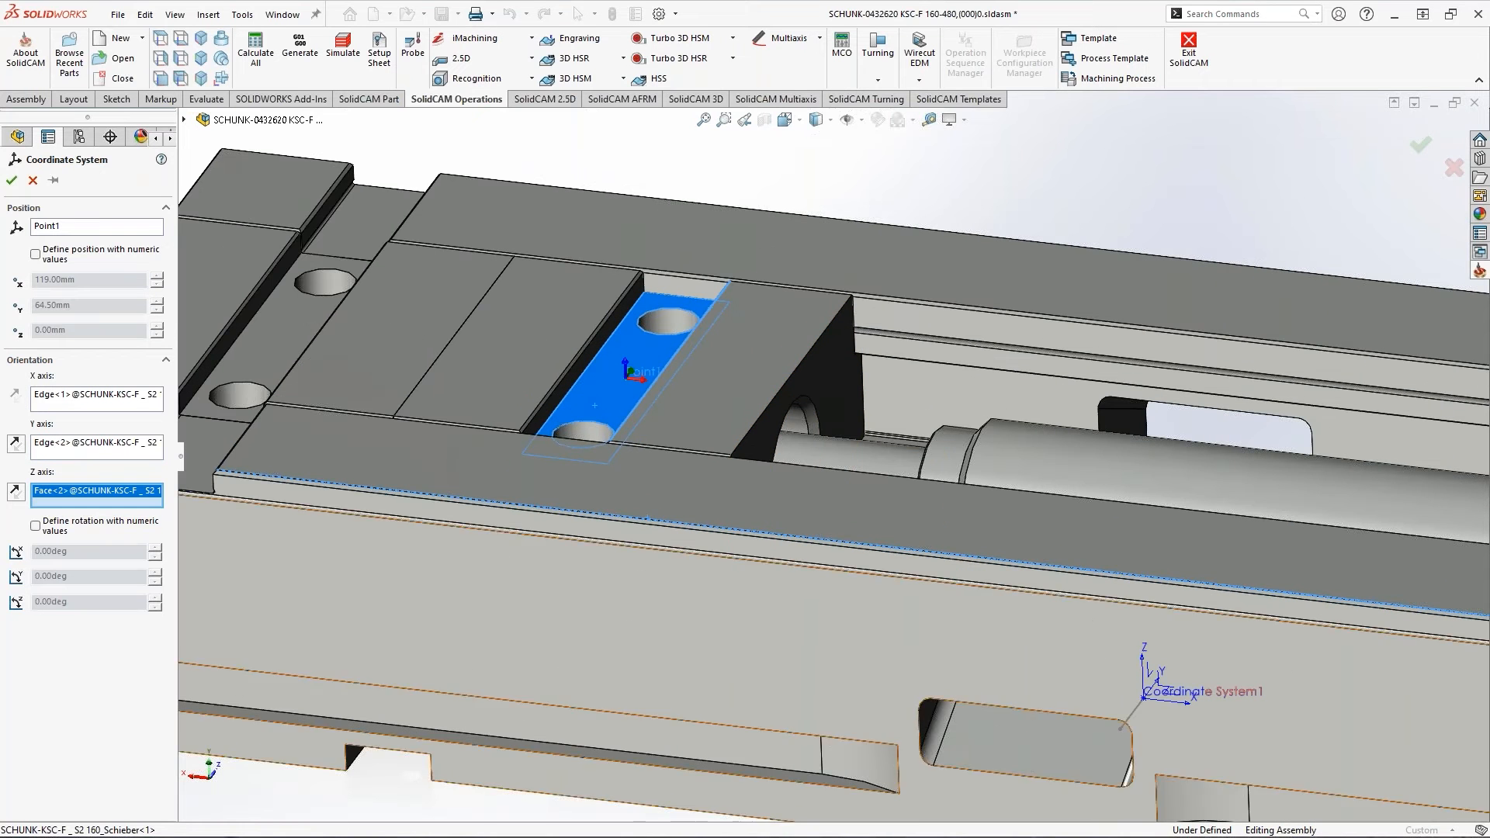
click(12, 181)
Rename the coordinate system on the movable slider's seat as Linear
key(F2)
text(L)
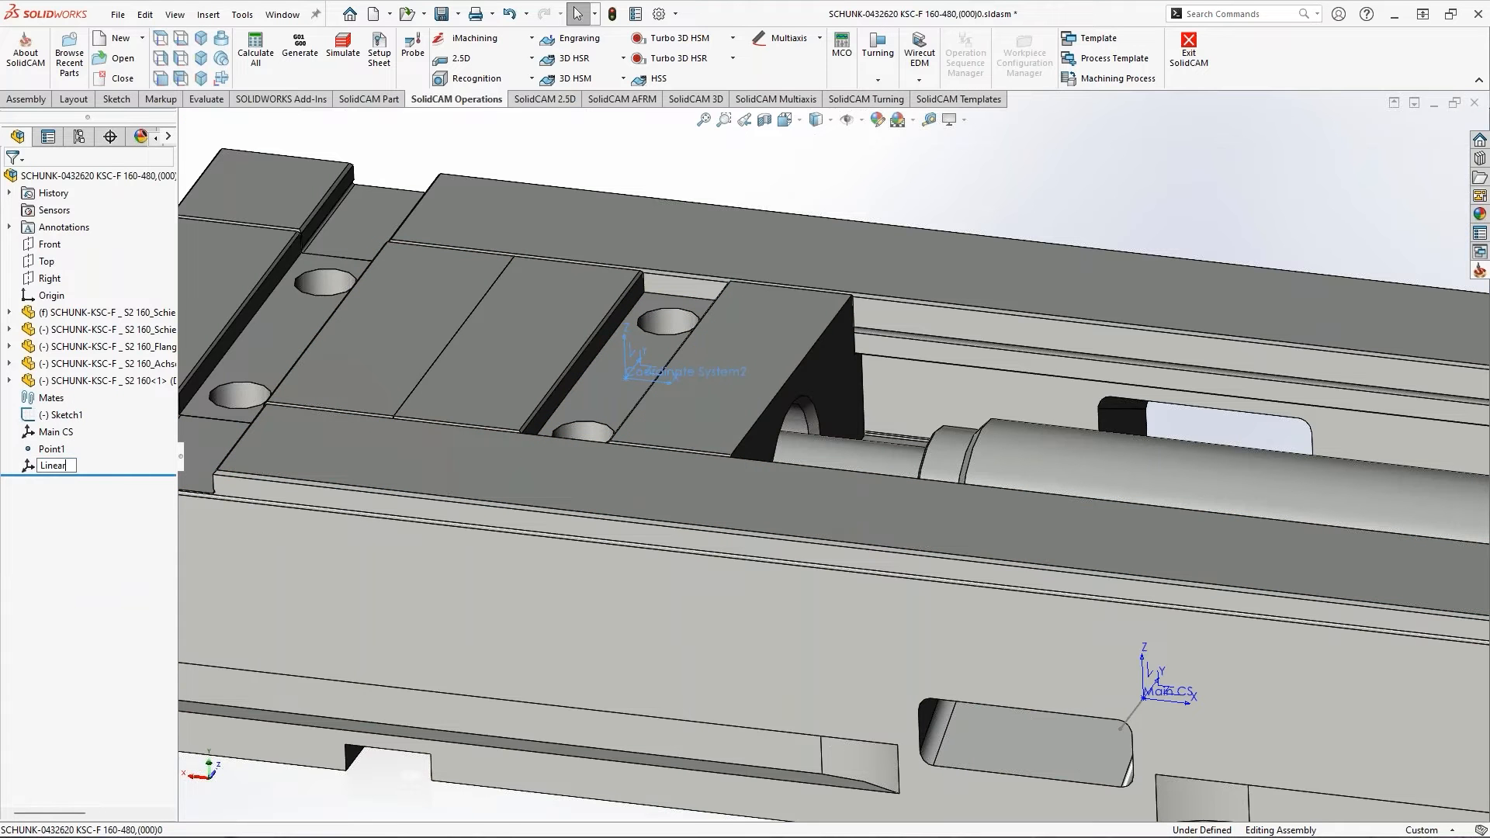
text(inear)
key(Return)
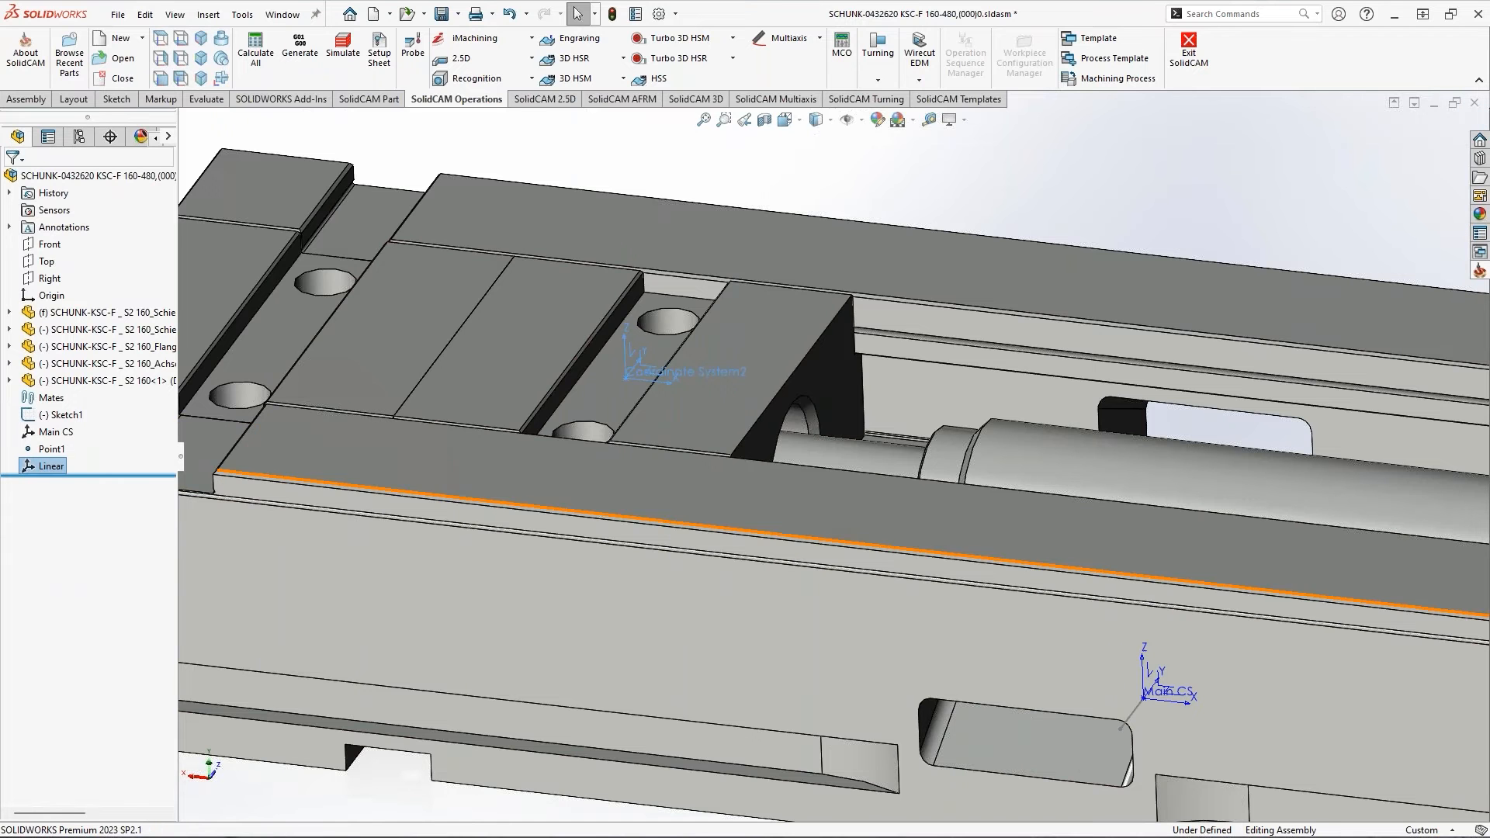
Create a reference point at the center of the two-hole seat face on the fixed jaw end of the vise
scroll(679, 420, up, 4)
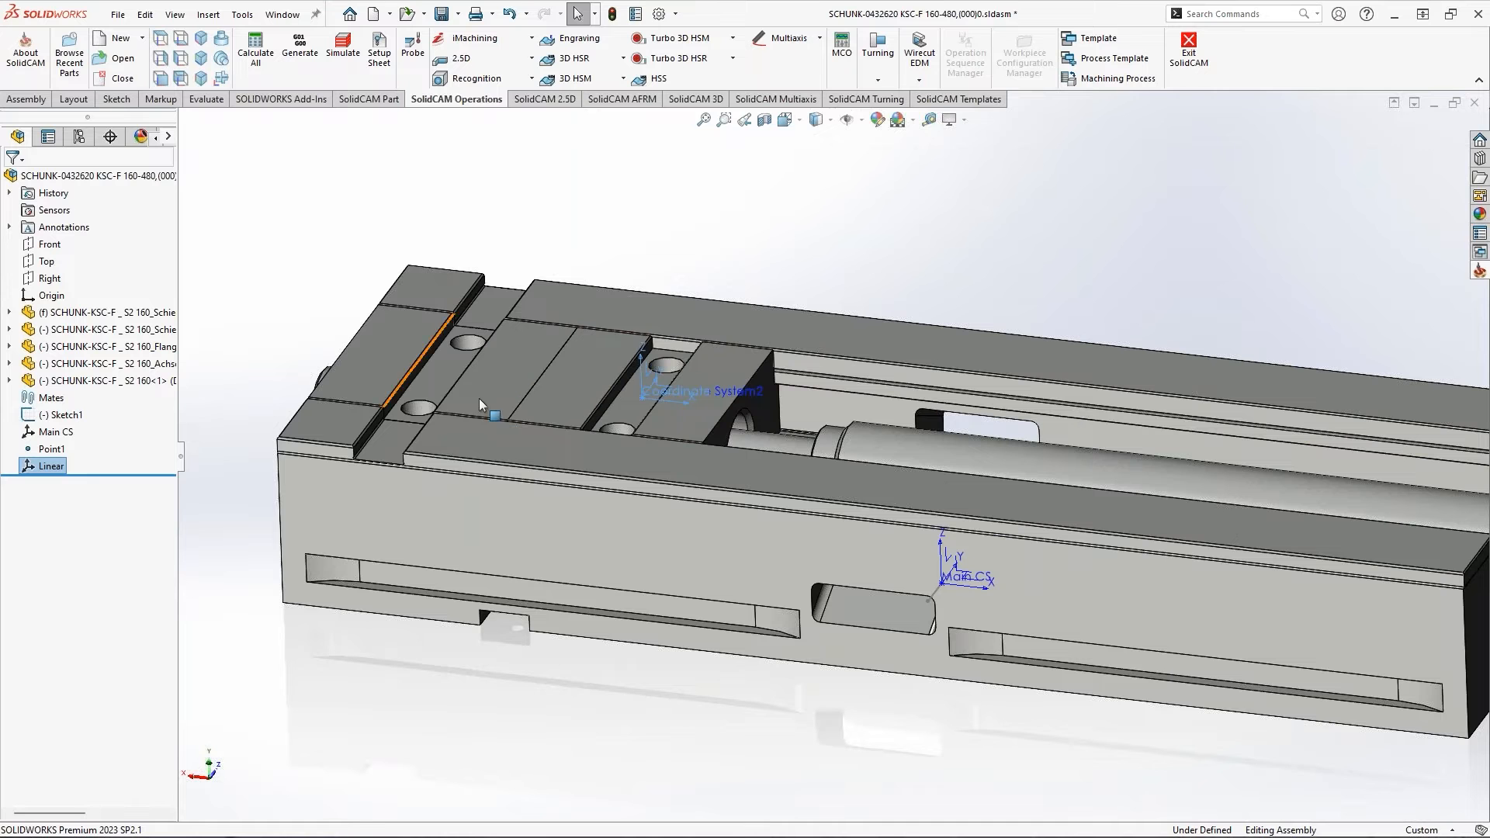
click(444, 371)
click(208, 14)
mouse_move(264, 279)
click(429, 334)
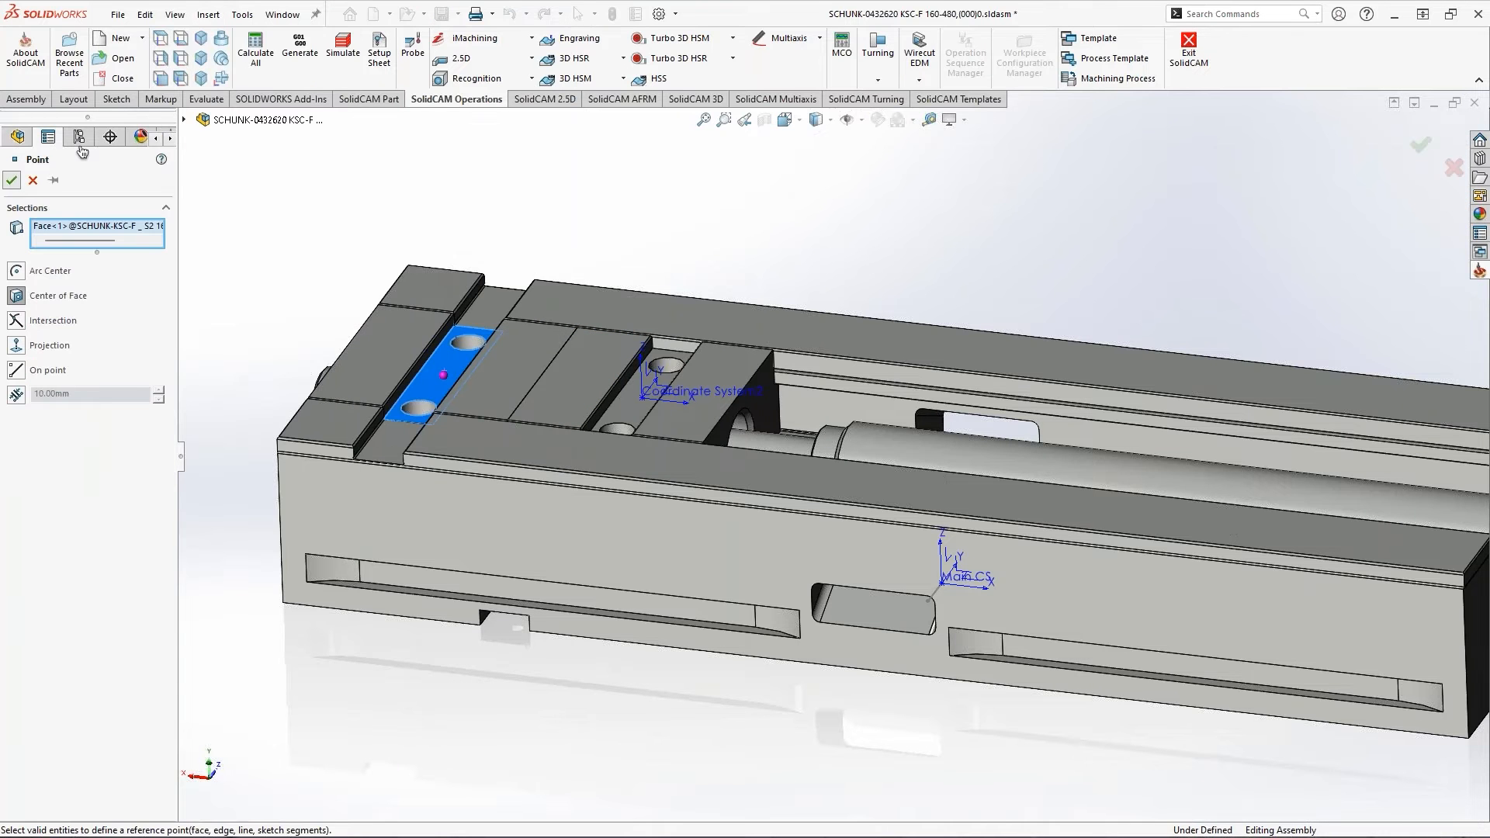
click(11, 180)
Create a coordinate system at that point, with X along the end block's side edge, Y reversed along its crosswise edge and Z from the seat face
click(208, 14)
mouse_move(264, 279)
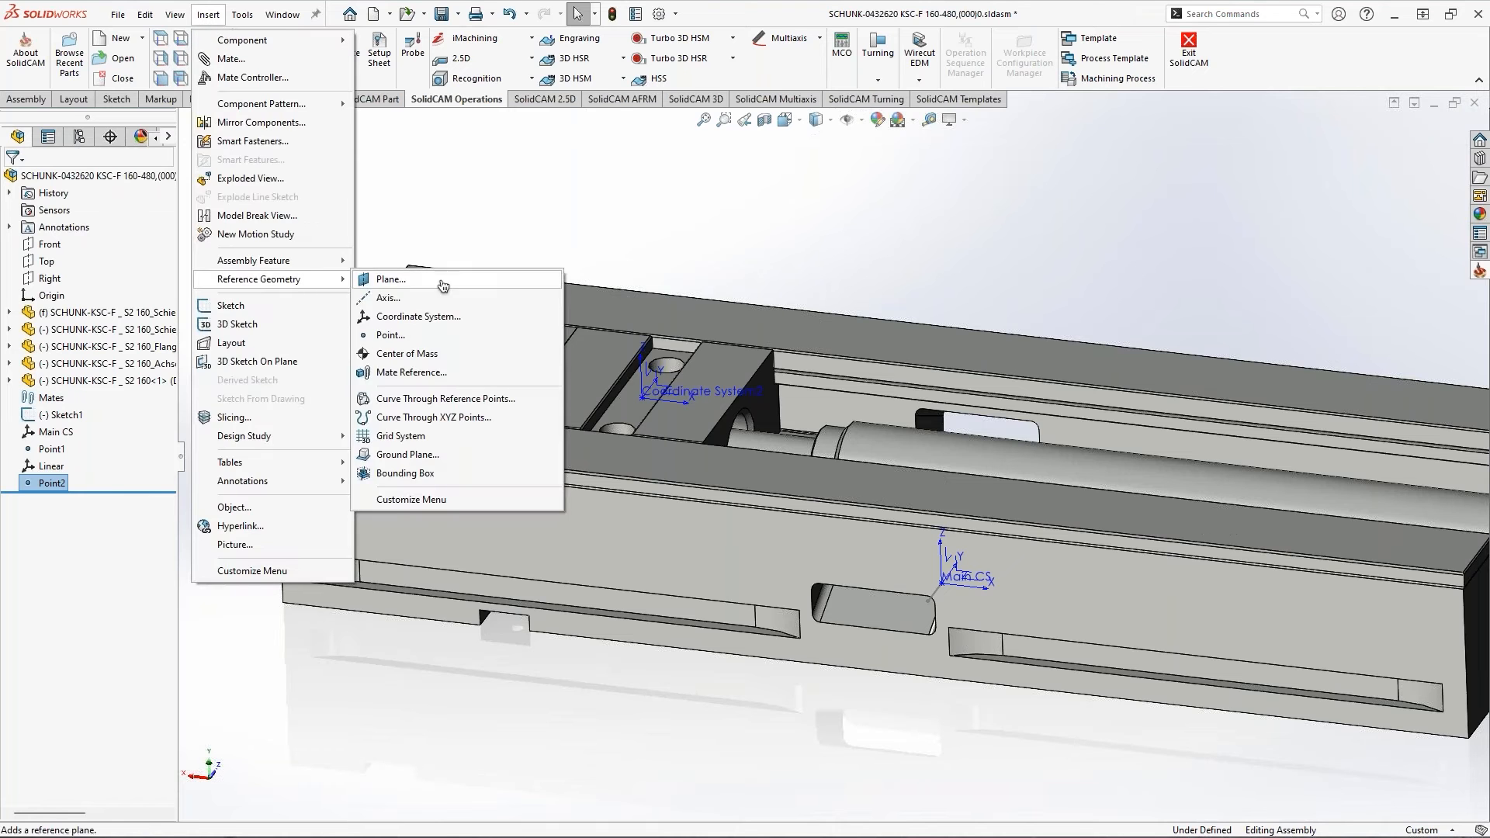
click(444, 316)
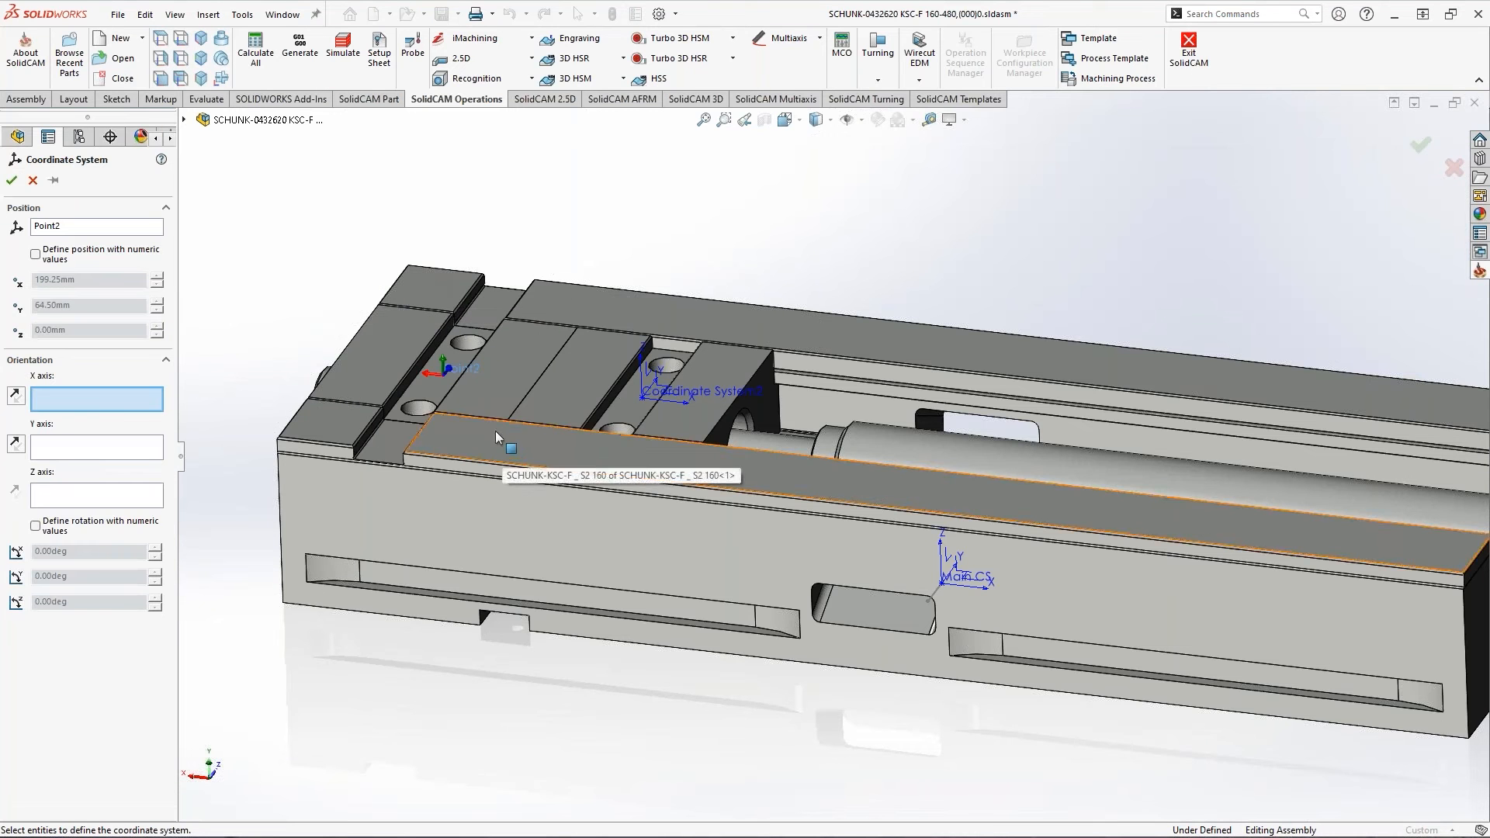
scroll(449, 379, down, 2)
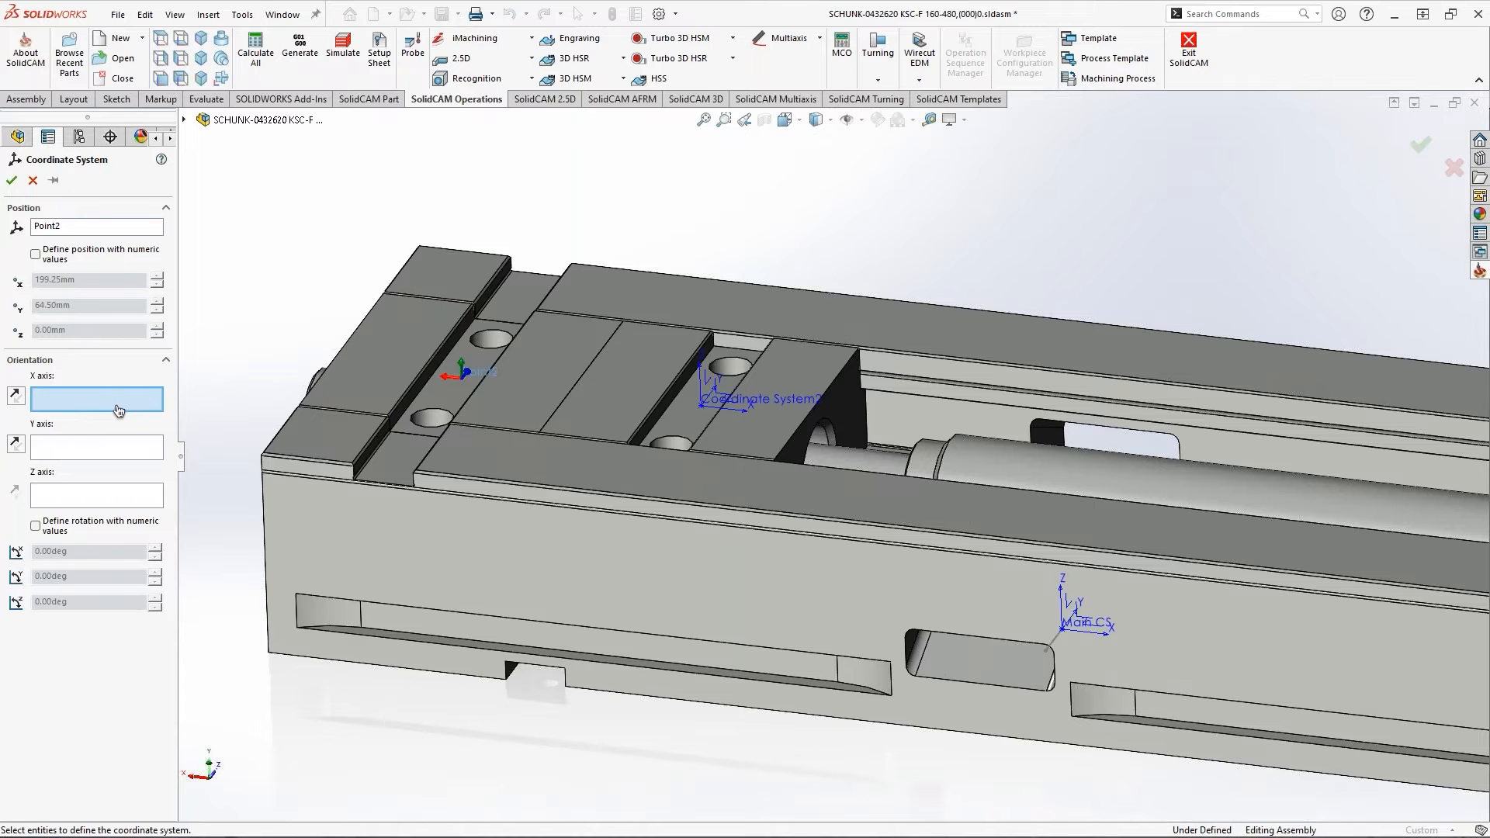
click(358, 411)
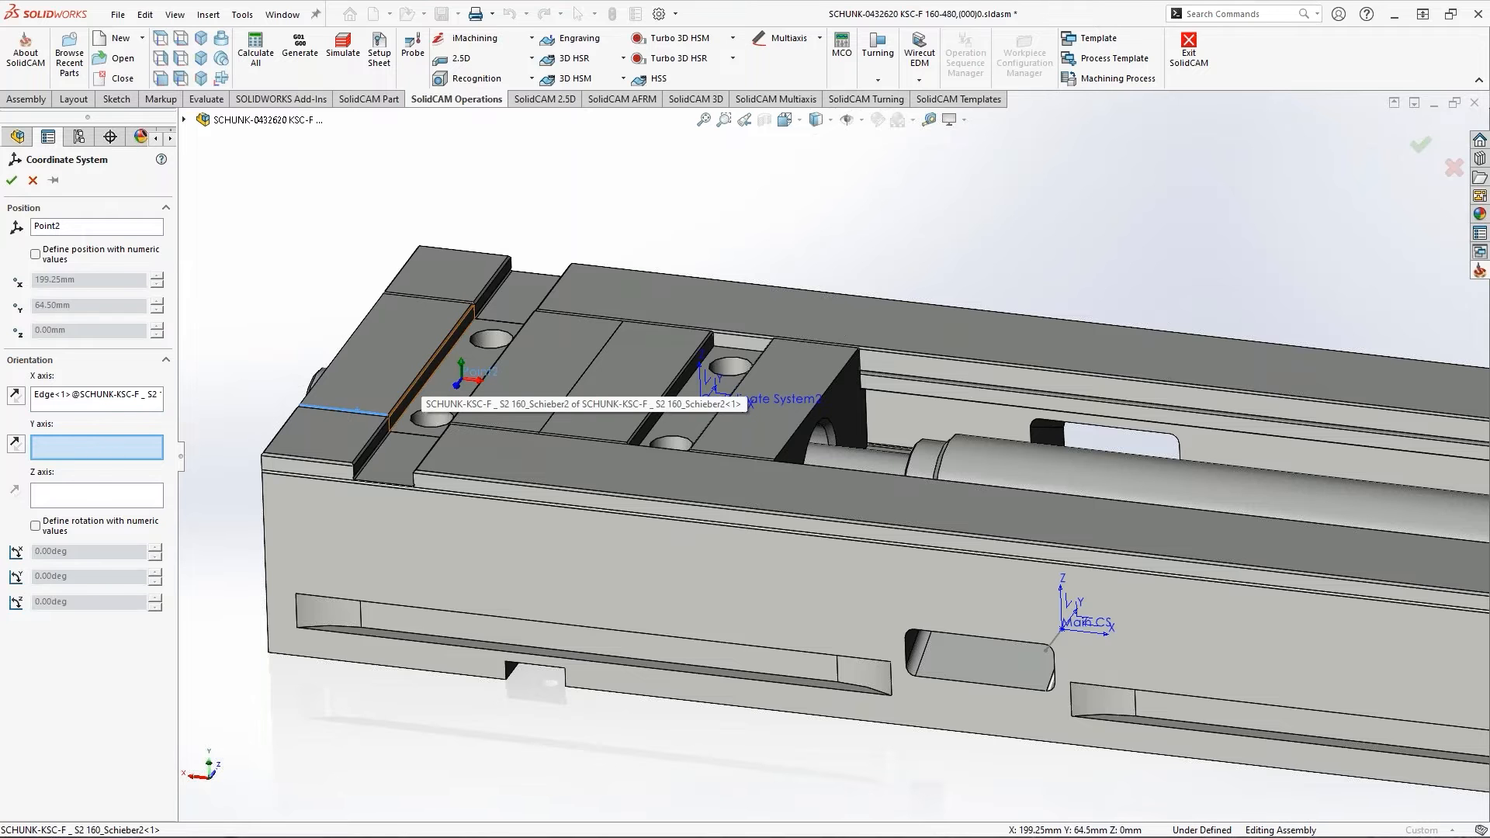
click(423, 379)
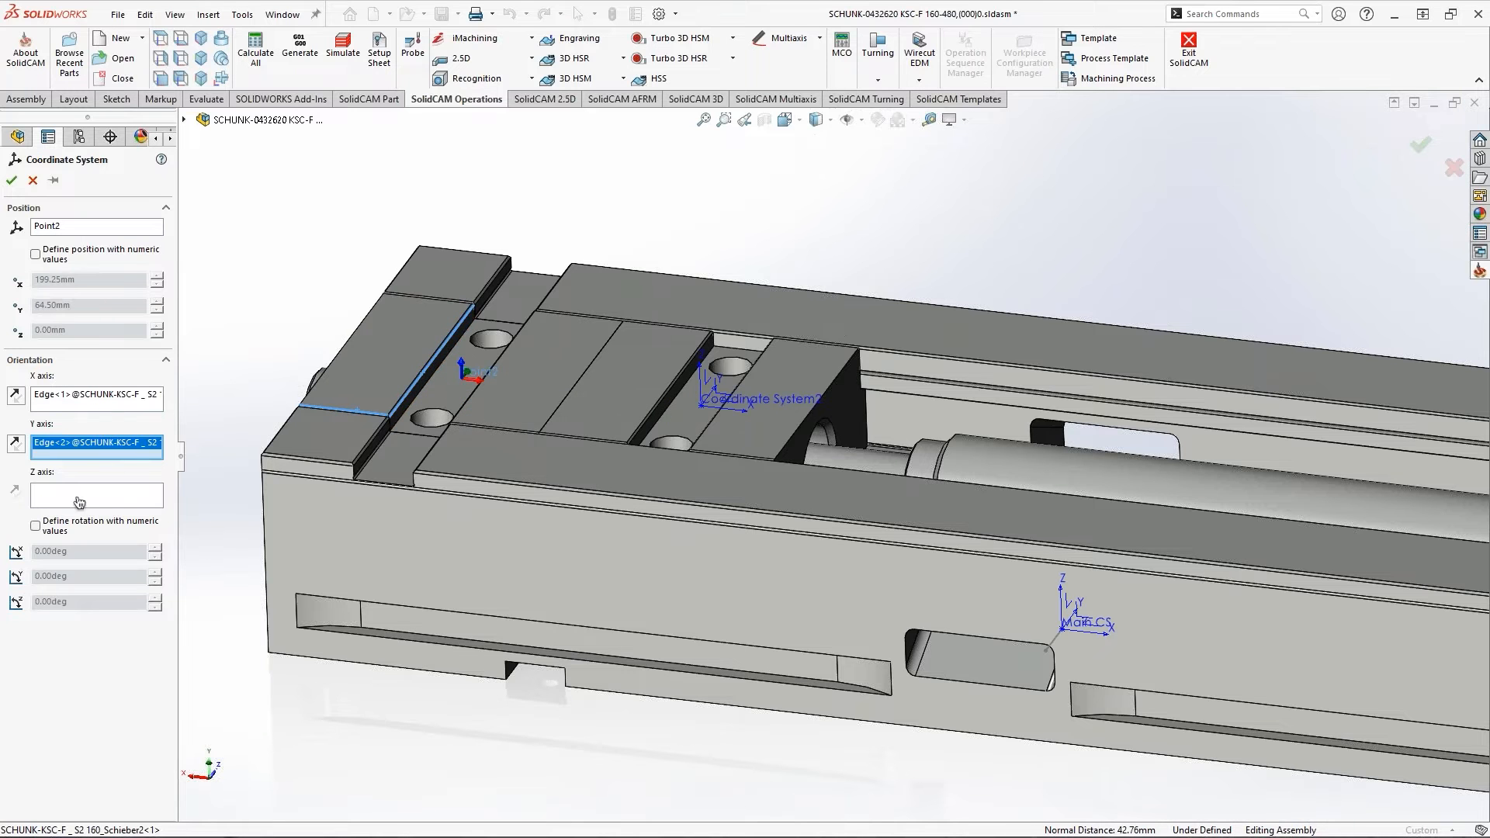
click(94, 489)
click(432, 396)
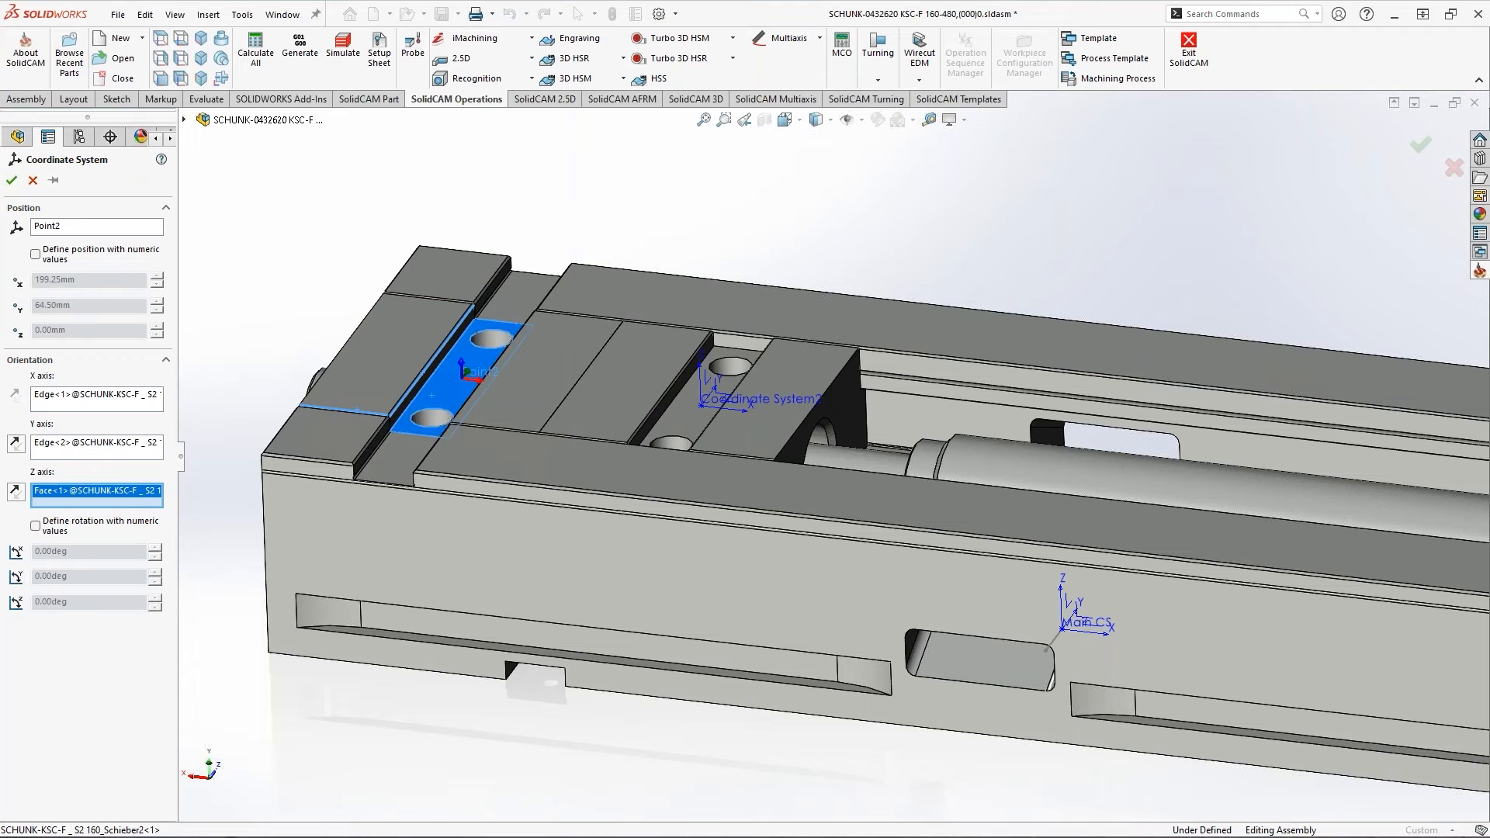
middle_drag(580, 393, 613, 389)
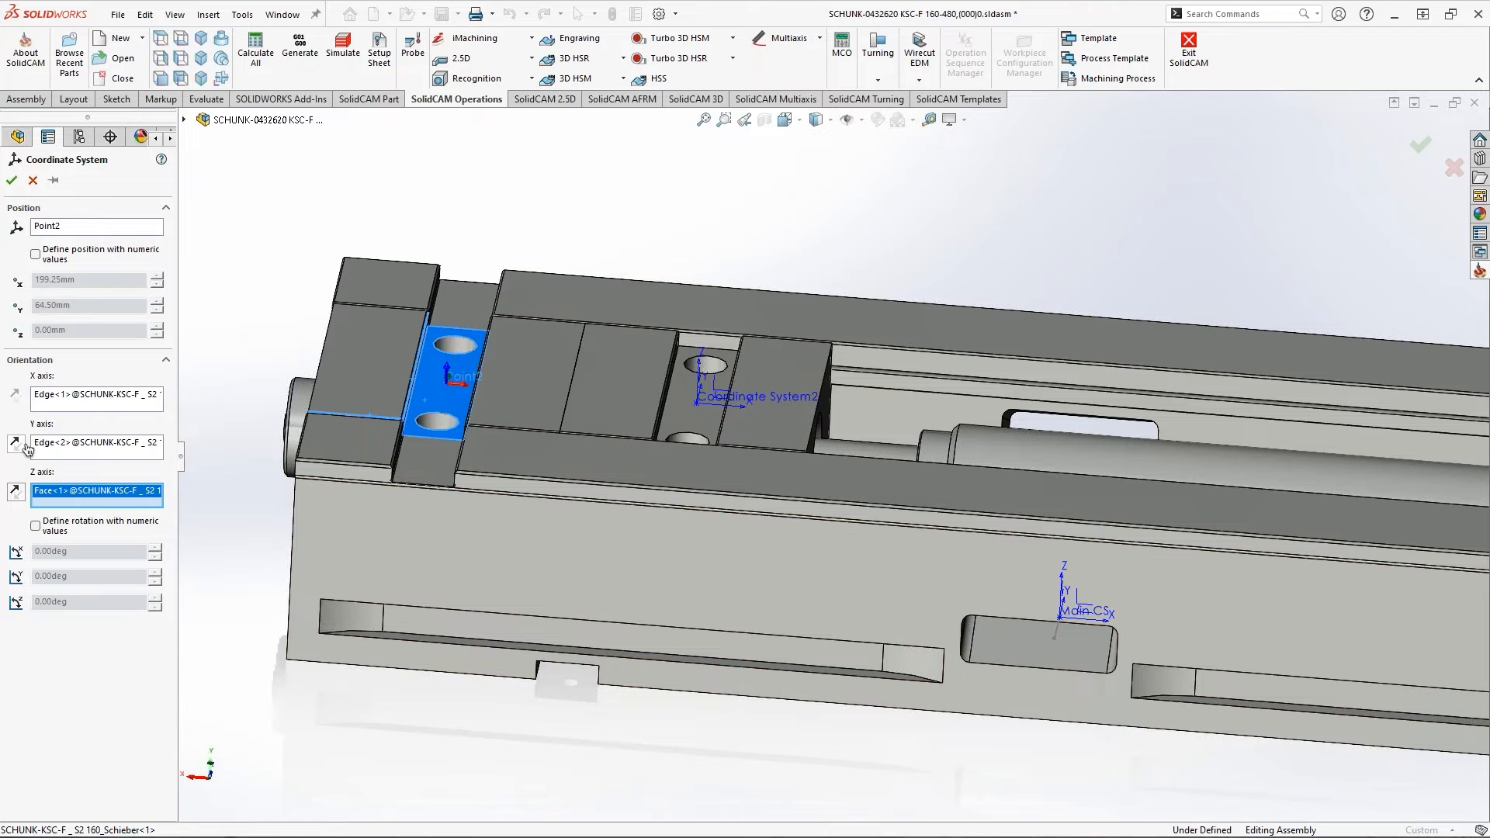
middle_drag(517, 398, 467, 410)
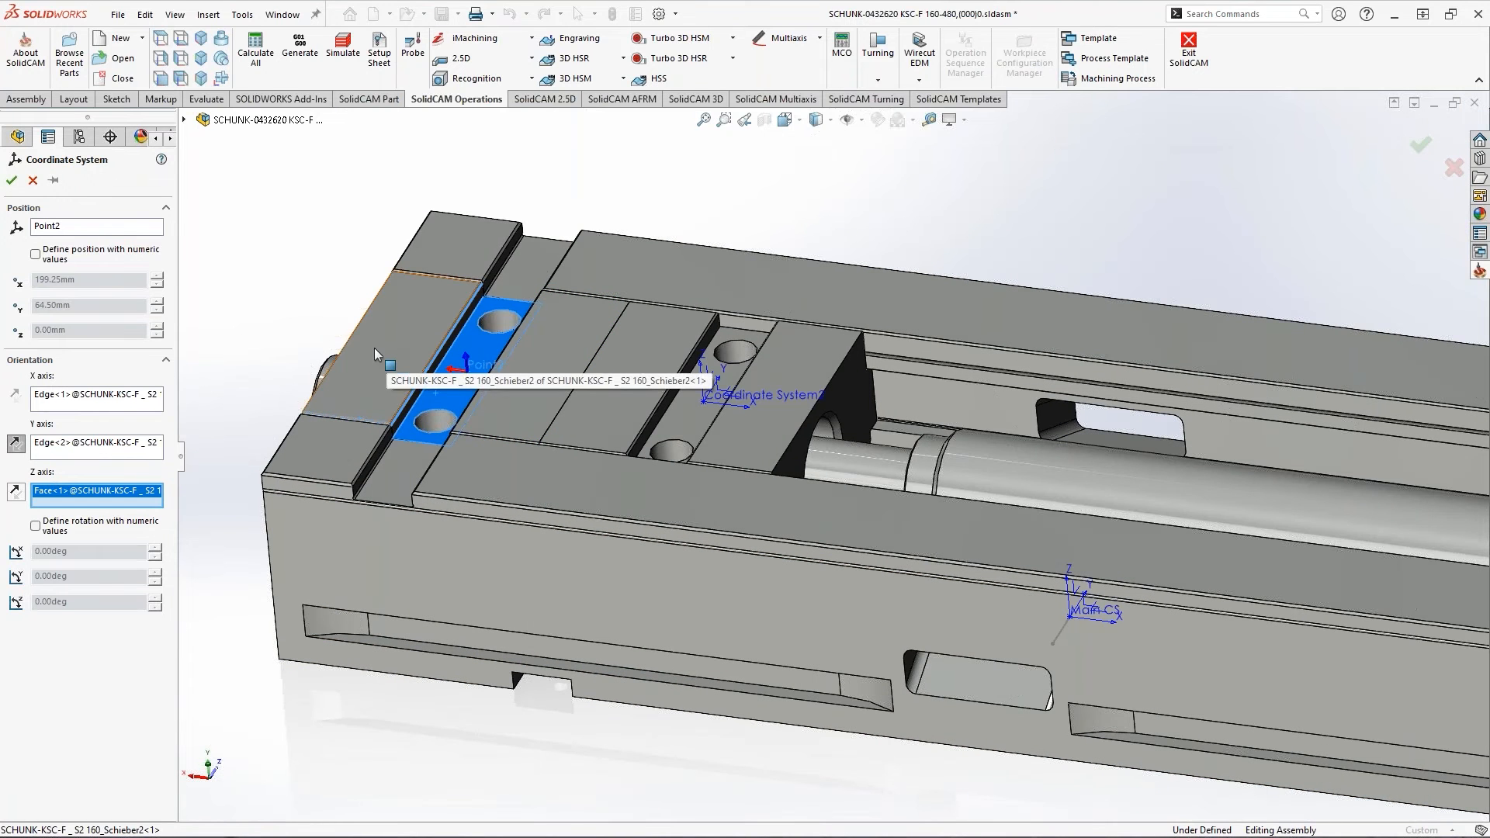
click(12, 180)
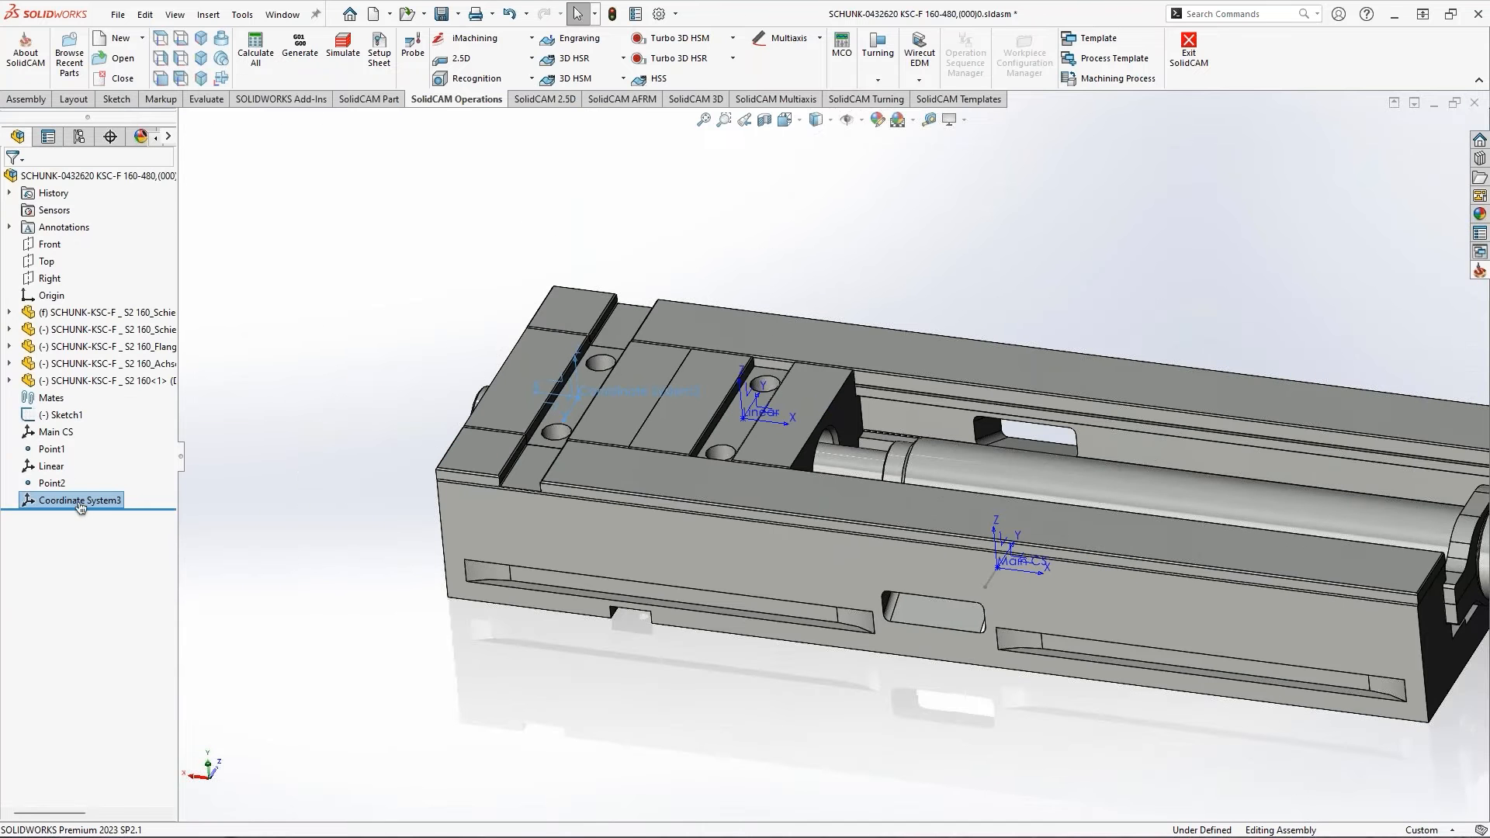
Rename the coordinate system at the fixed jaw seat as Fixed and rebuild the assembly
click(82, 501)
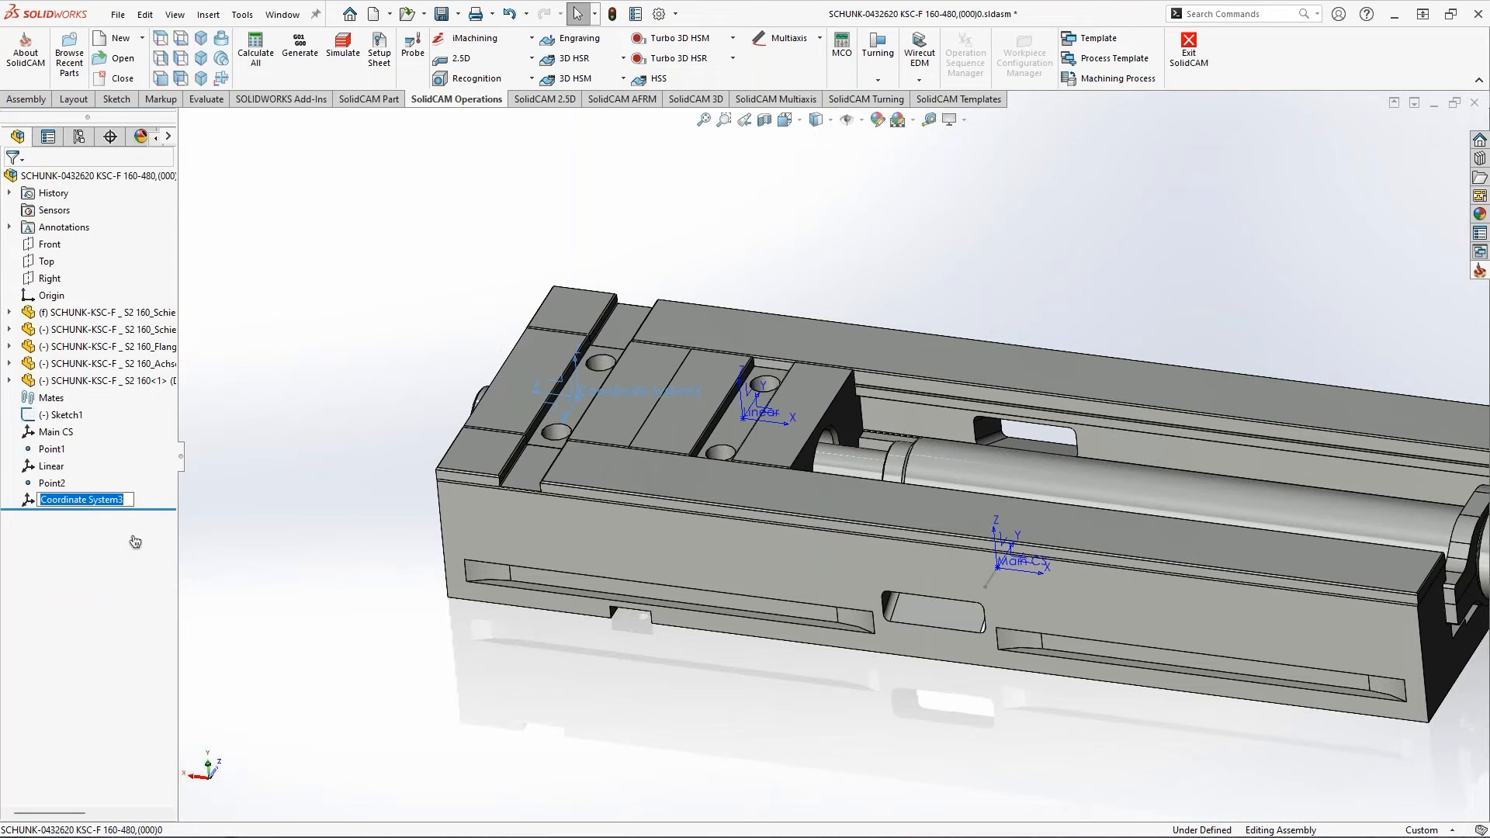
text(Fixed)
key(Return)
click(613, 14)
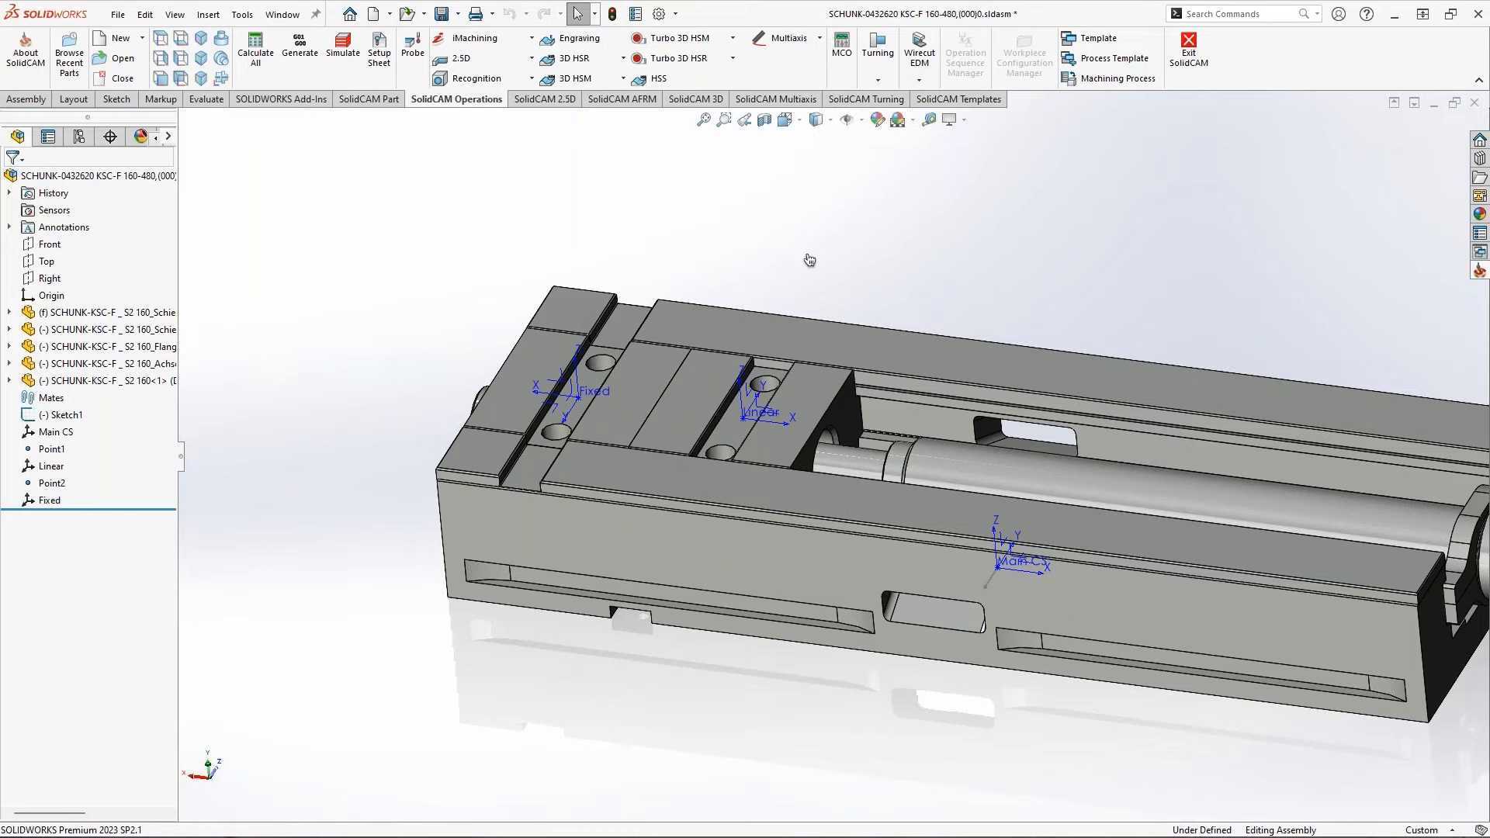
Suppress the movable slider component at the Linear coordinate system
scroll(853, 439, down, 2)
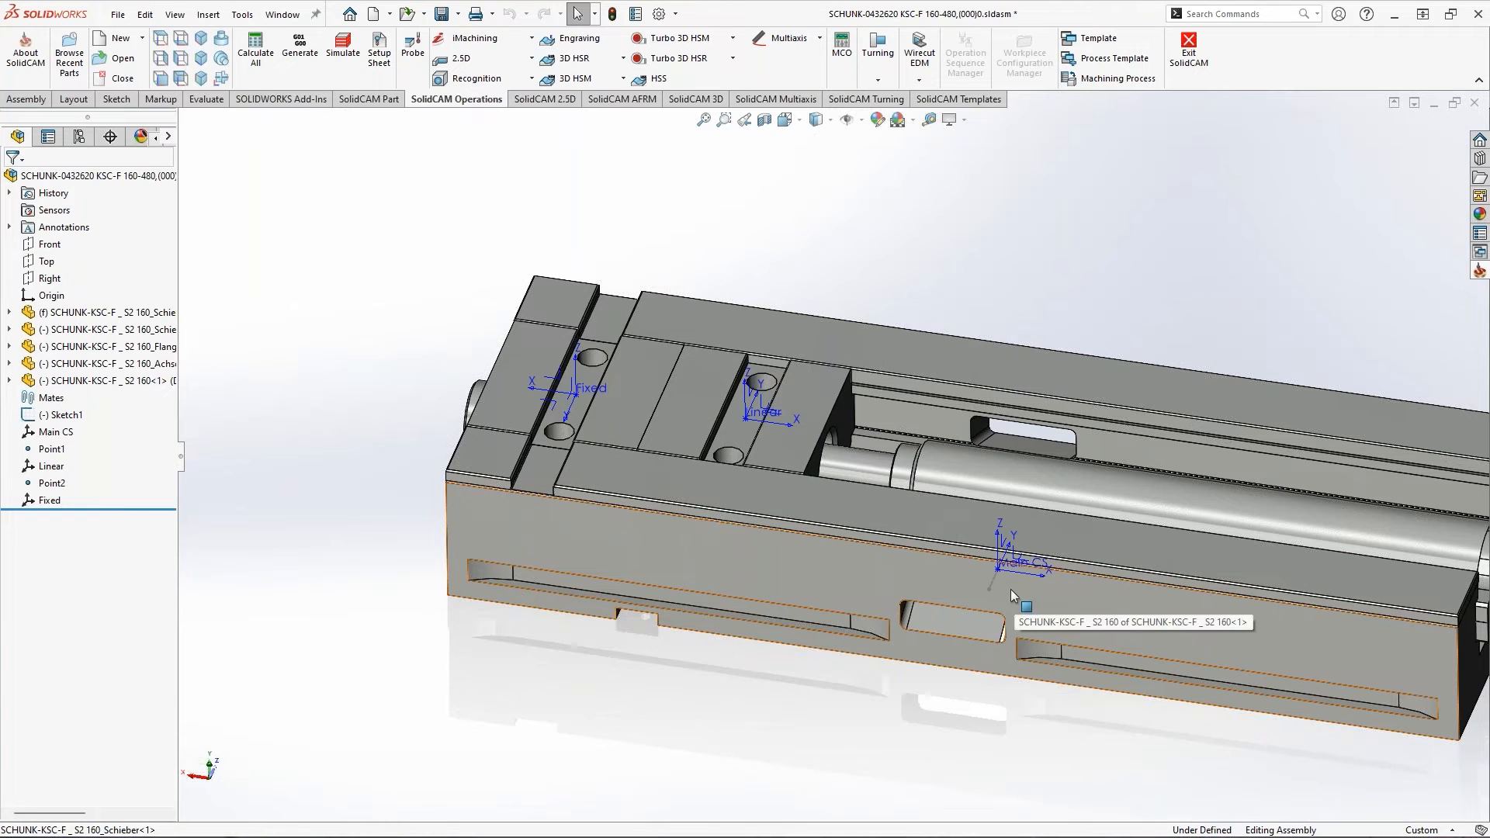
ctrl+middle_drag(841, 475, 696, 446)
click(686, 379)
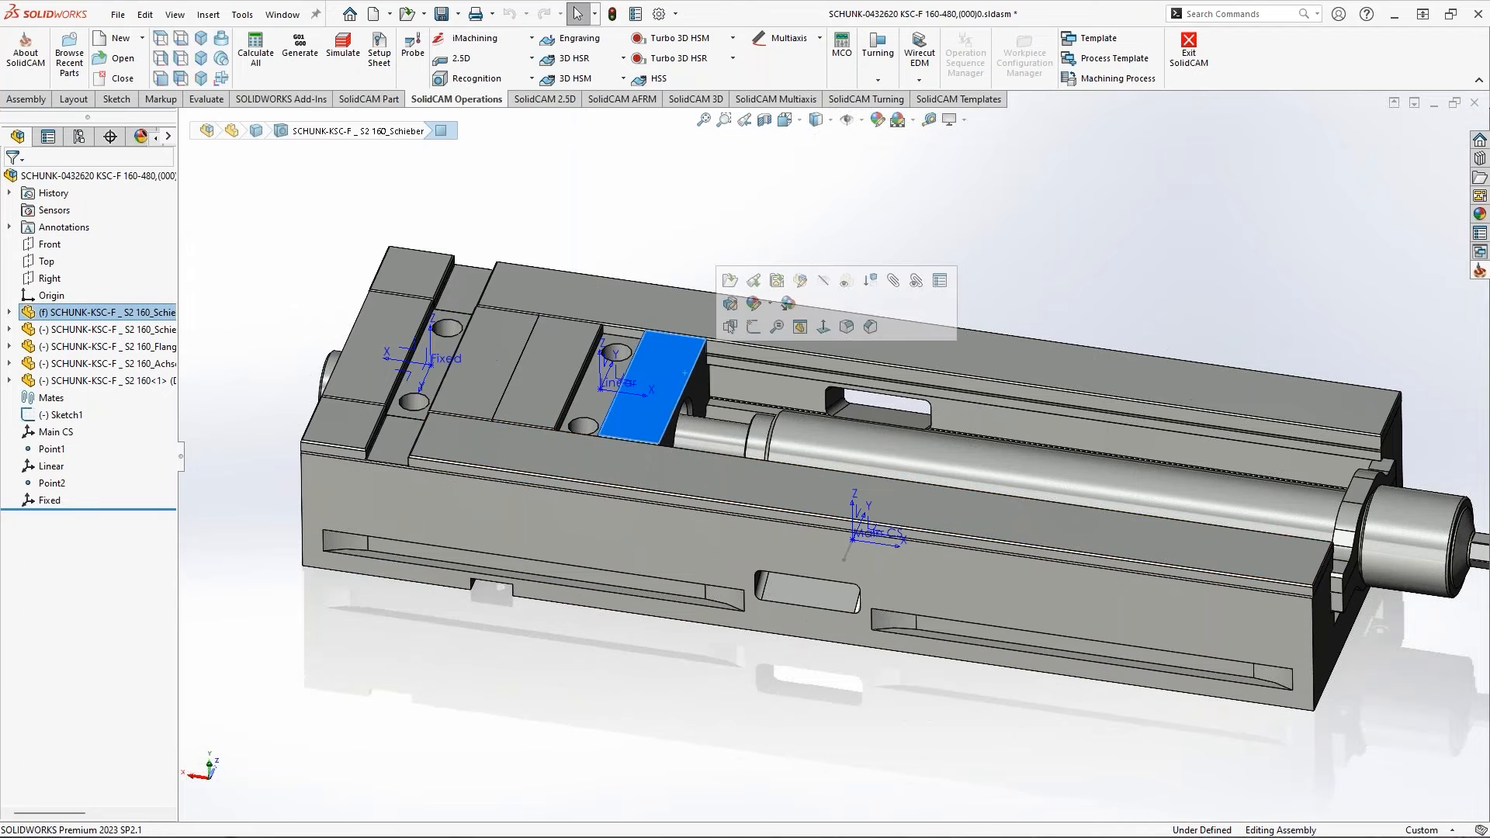
right_click(87, 313)
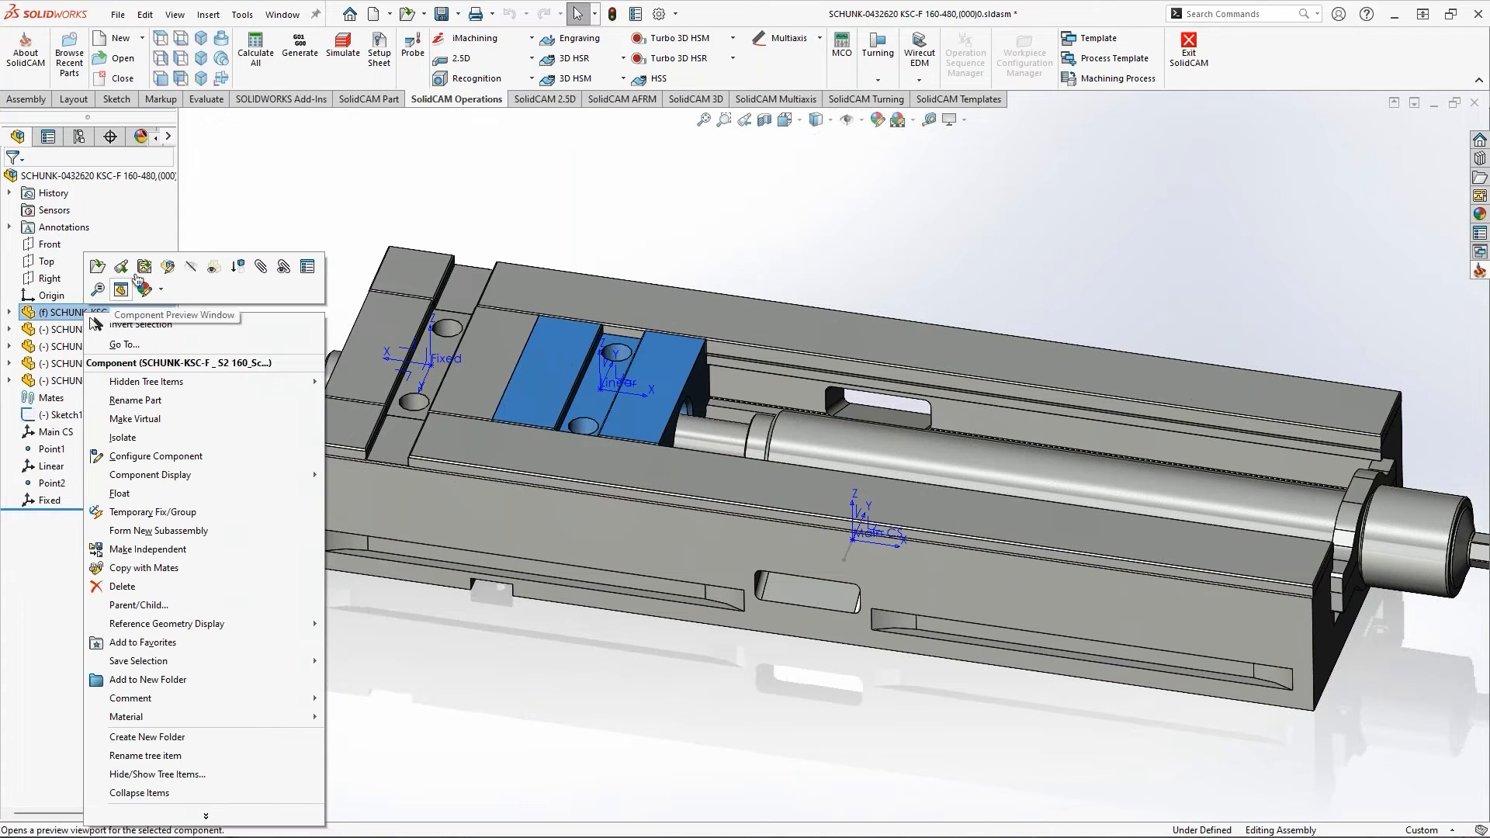
click(199, 269)
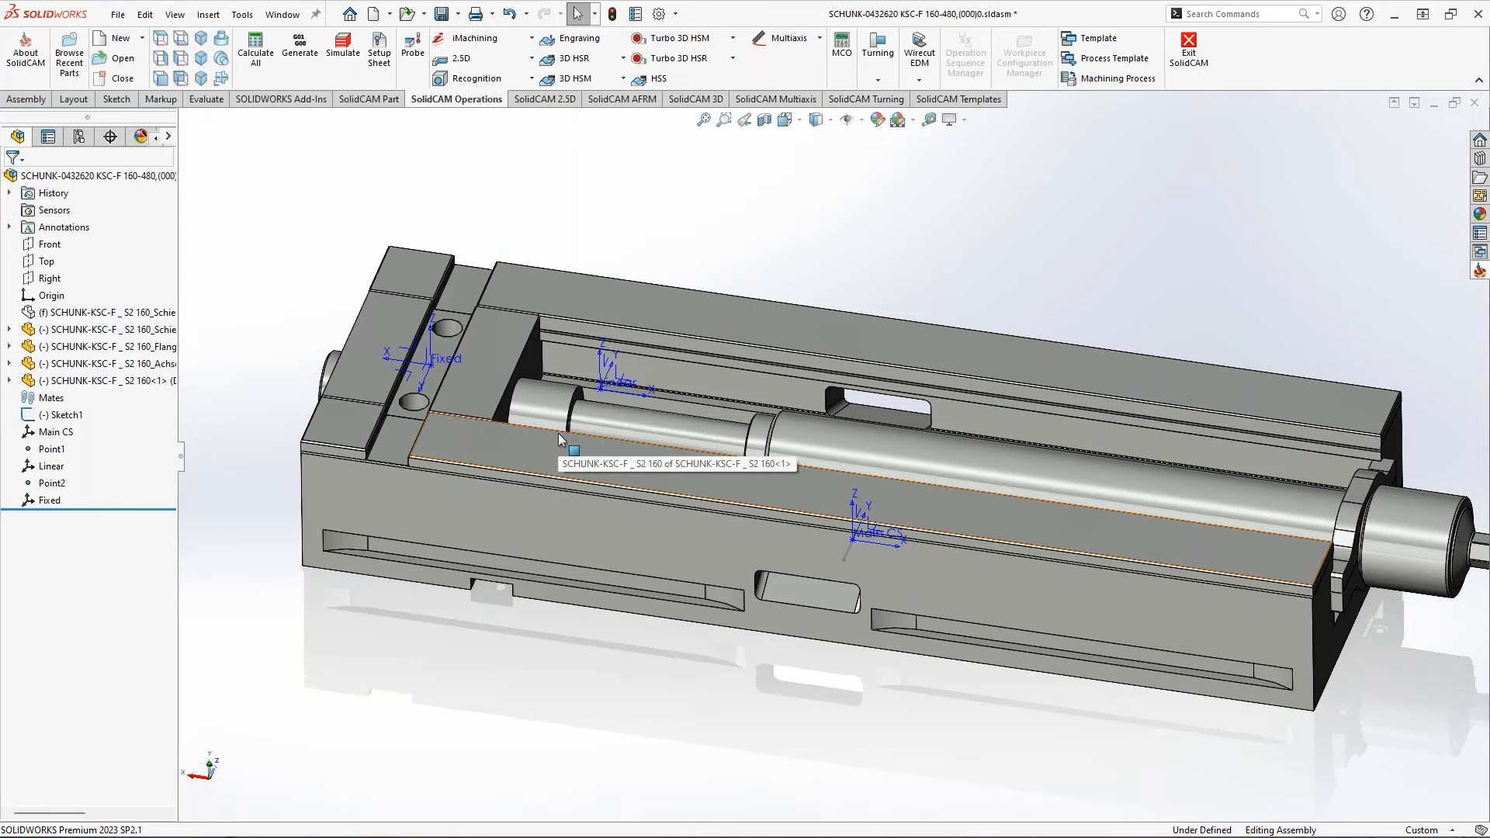
Examine the vise with its Main CS, Linear and Fixed coordinate systems from above, the side and underneath
middle_drag(1124, 500, 653, 608)
ctrl+middle_drag(762, 580, 732, 584)
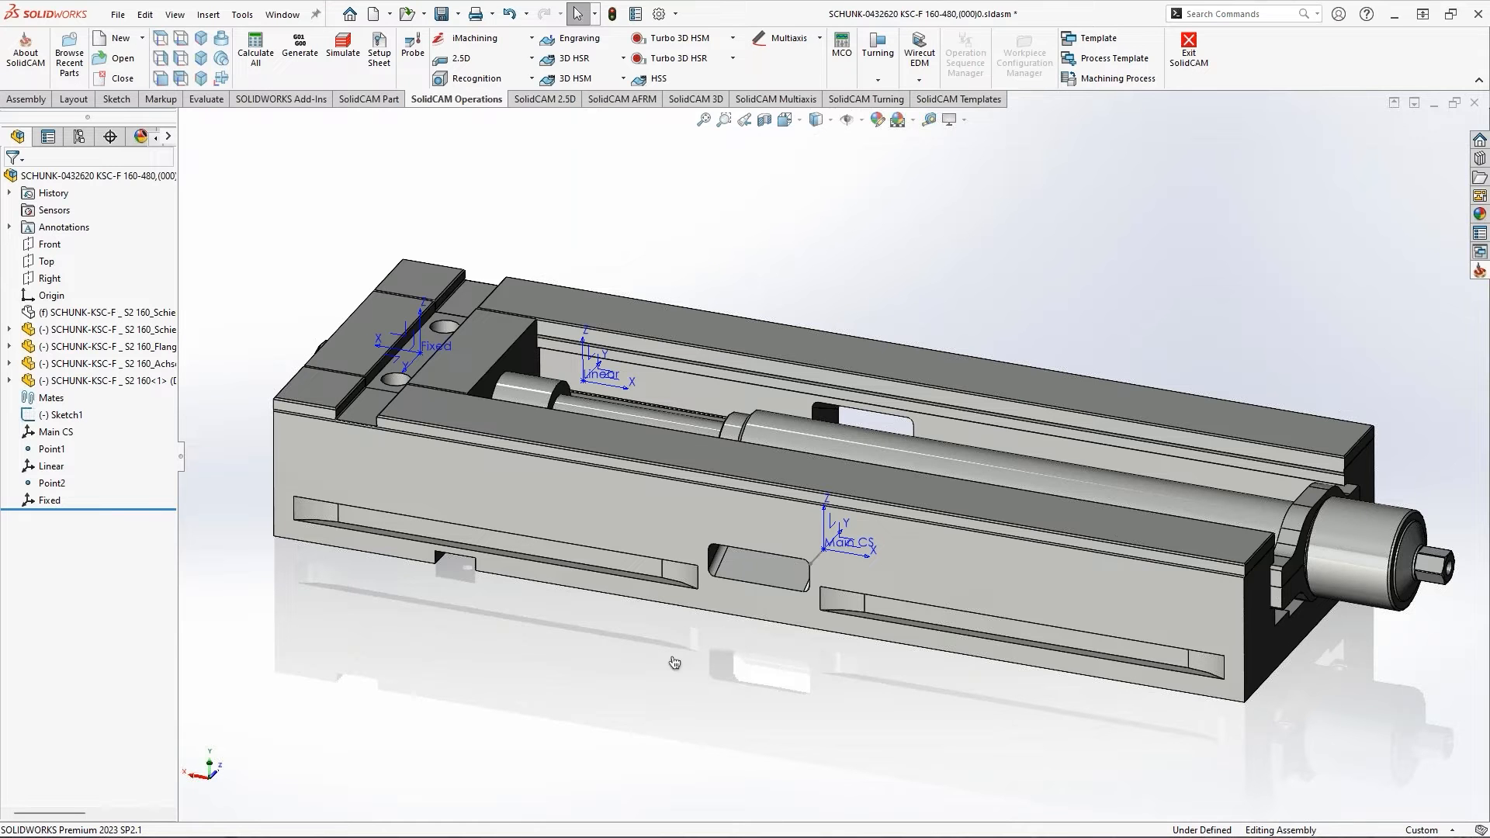
middle_drag(673, 662, 695, 552)
scroll(807, 608, up, 2)
middle_drag(807, 609, 805, 560)
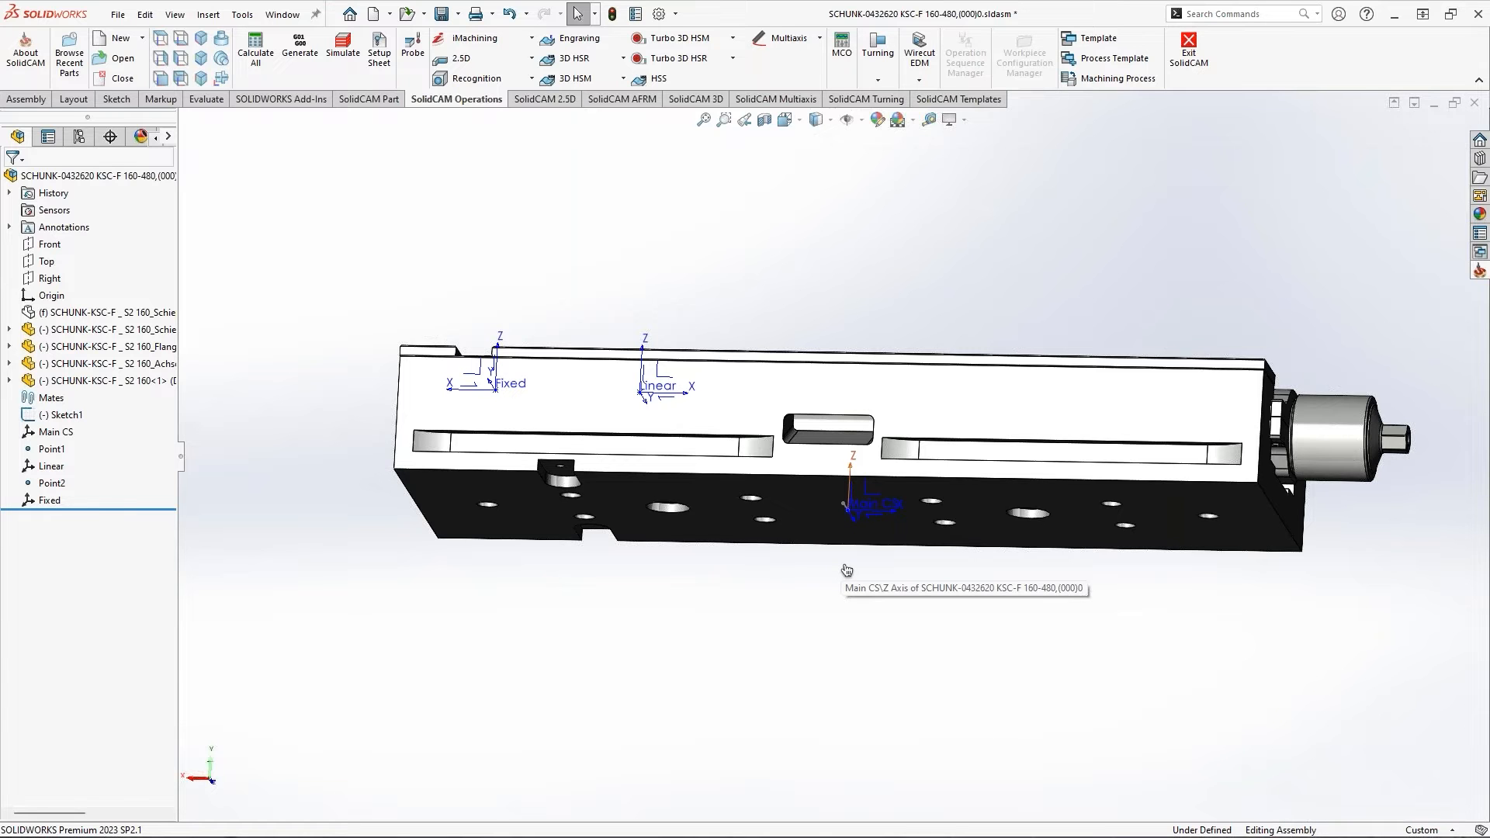
middle_drag(793, 425, 718, 544)
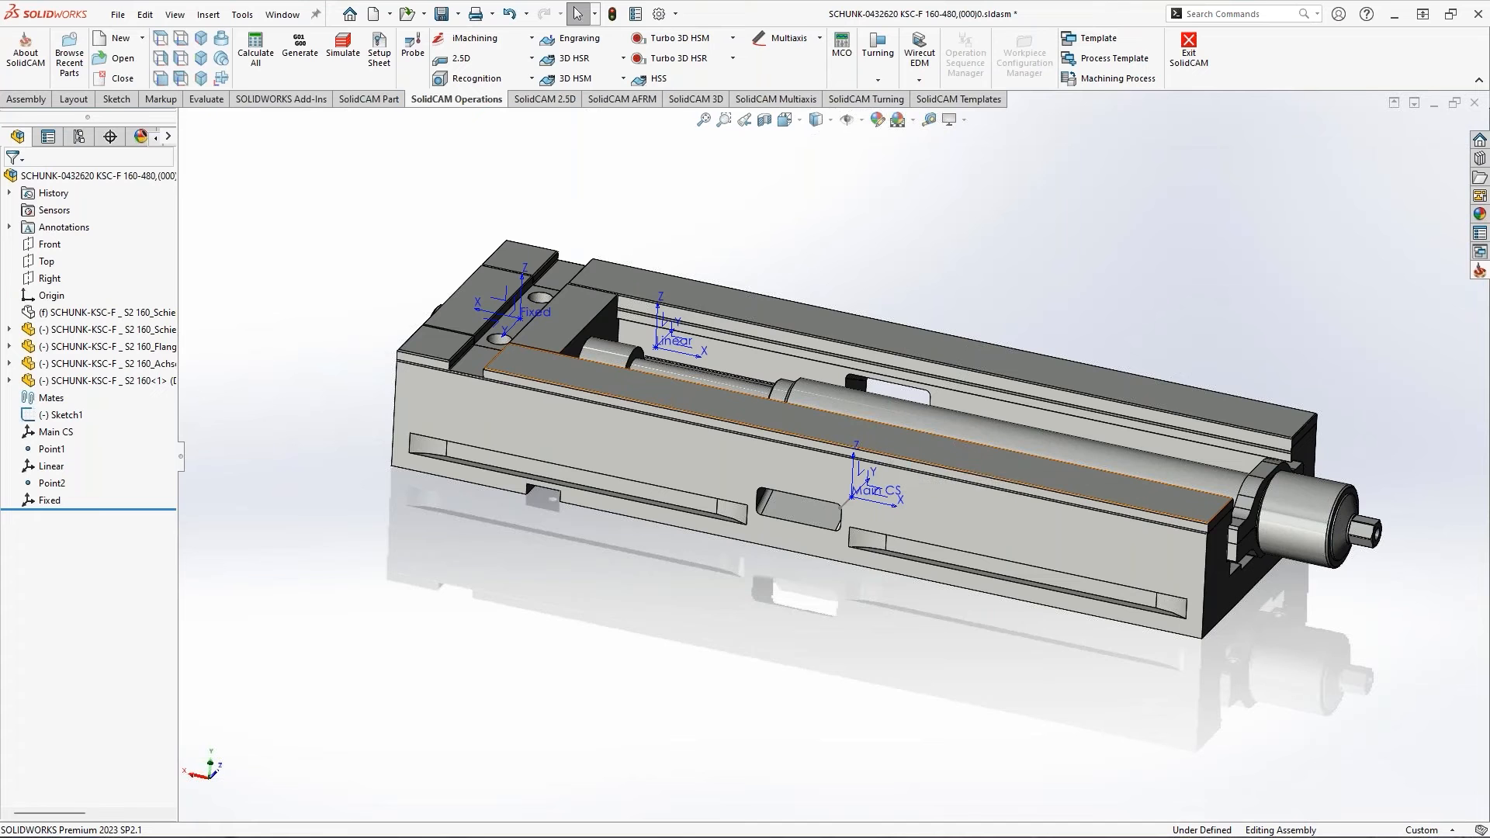
middle_drag(842, 450, 787, 458)
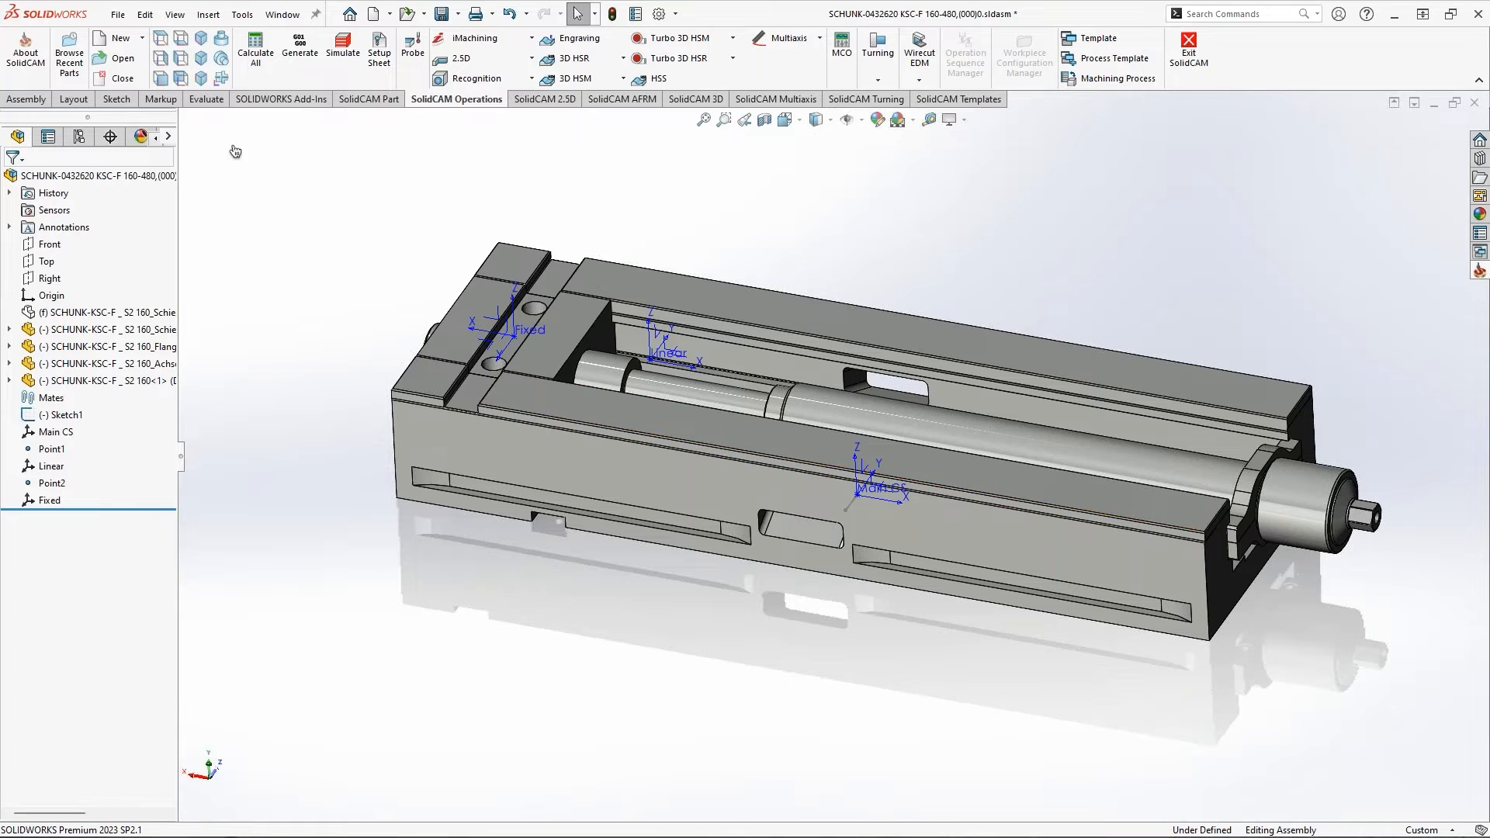
Start saving the assembly under a new location in SolidCAM2023's Tools Libraries folder
click(118, 14)
click(140, 205)
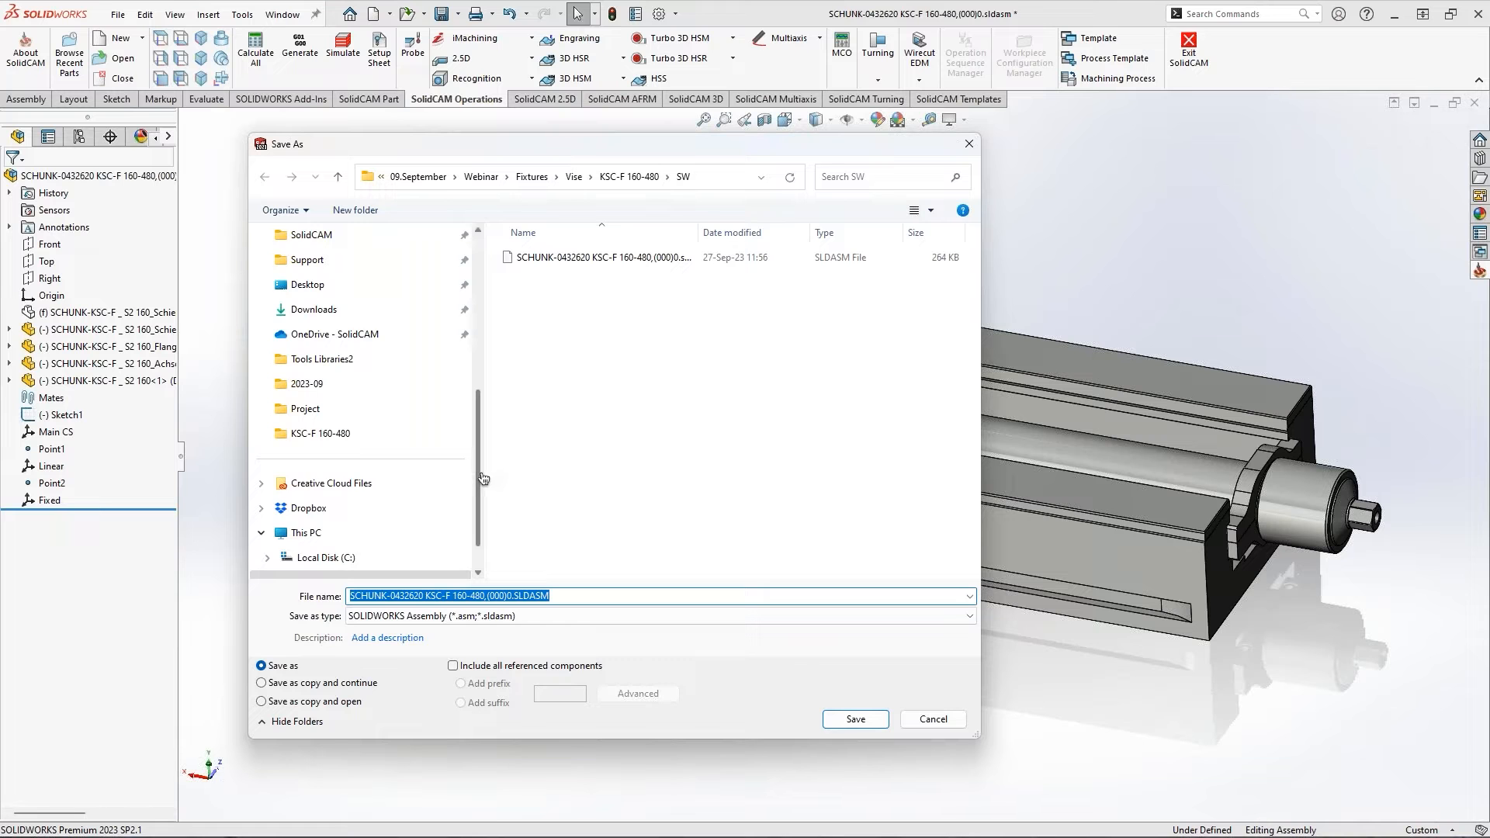
scroll(347, 374, up, 5)
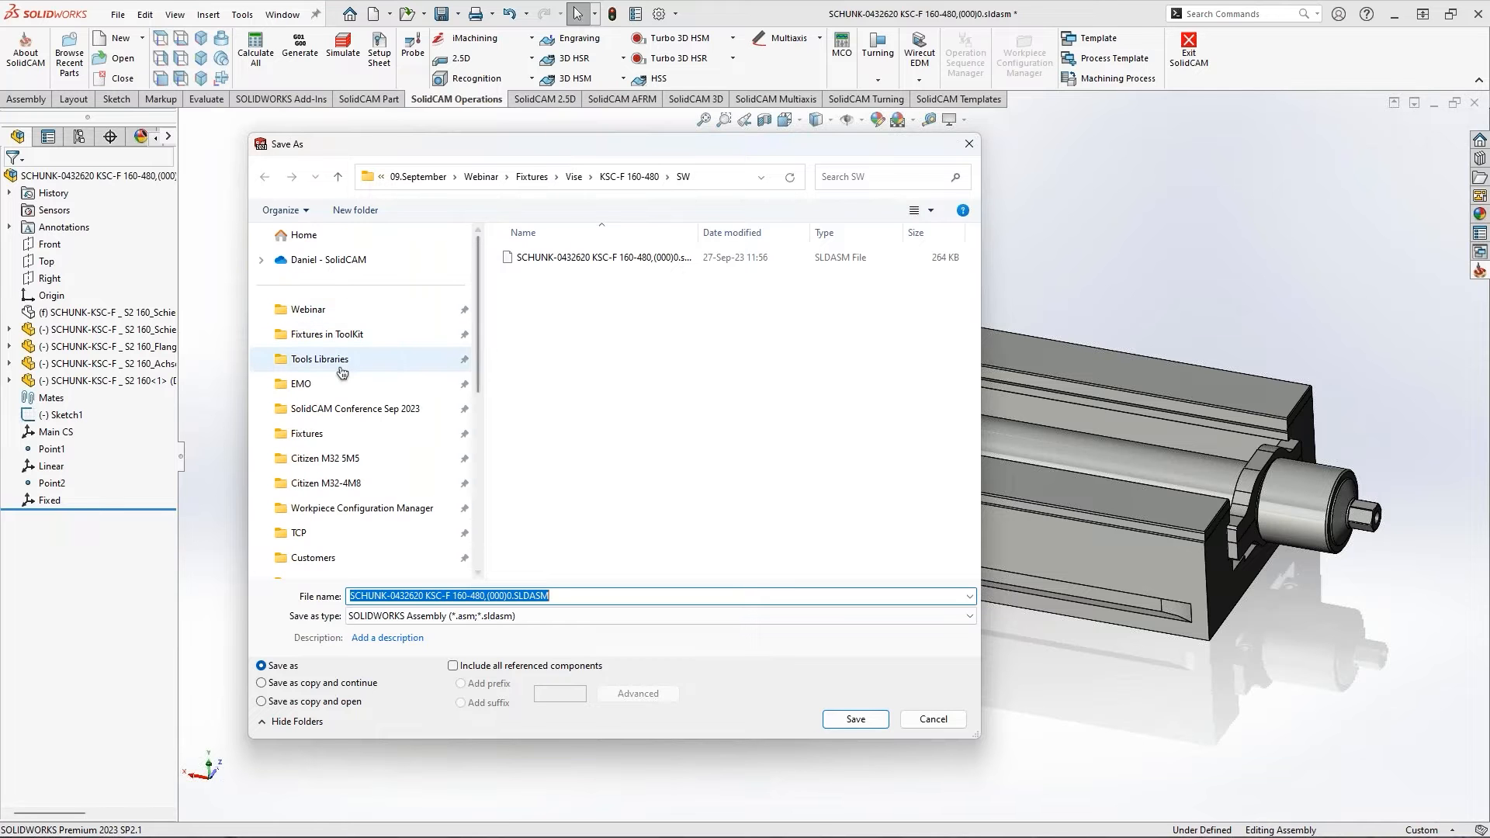
click(347, 371)
click(687, 187)
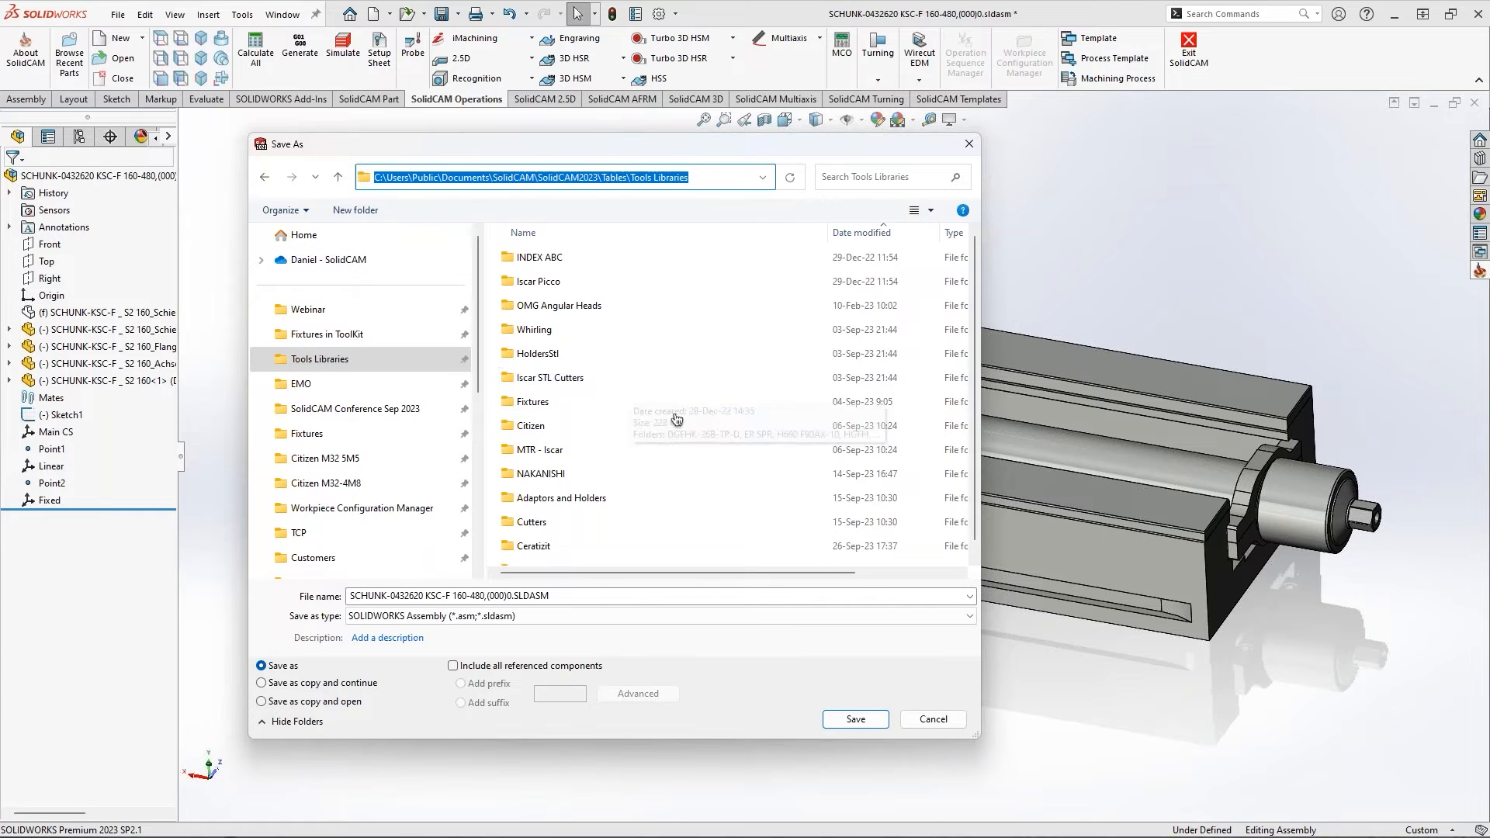
Create a folder named Webinar Fixture inside Tools Libraries and open it
click(355, 210)
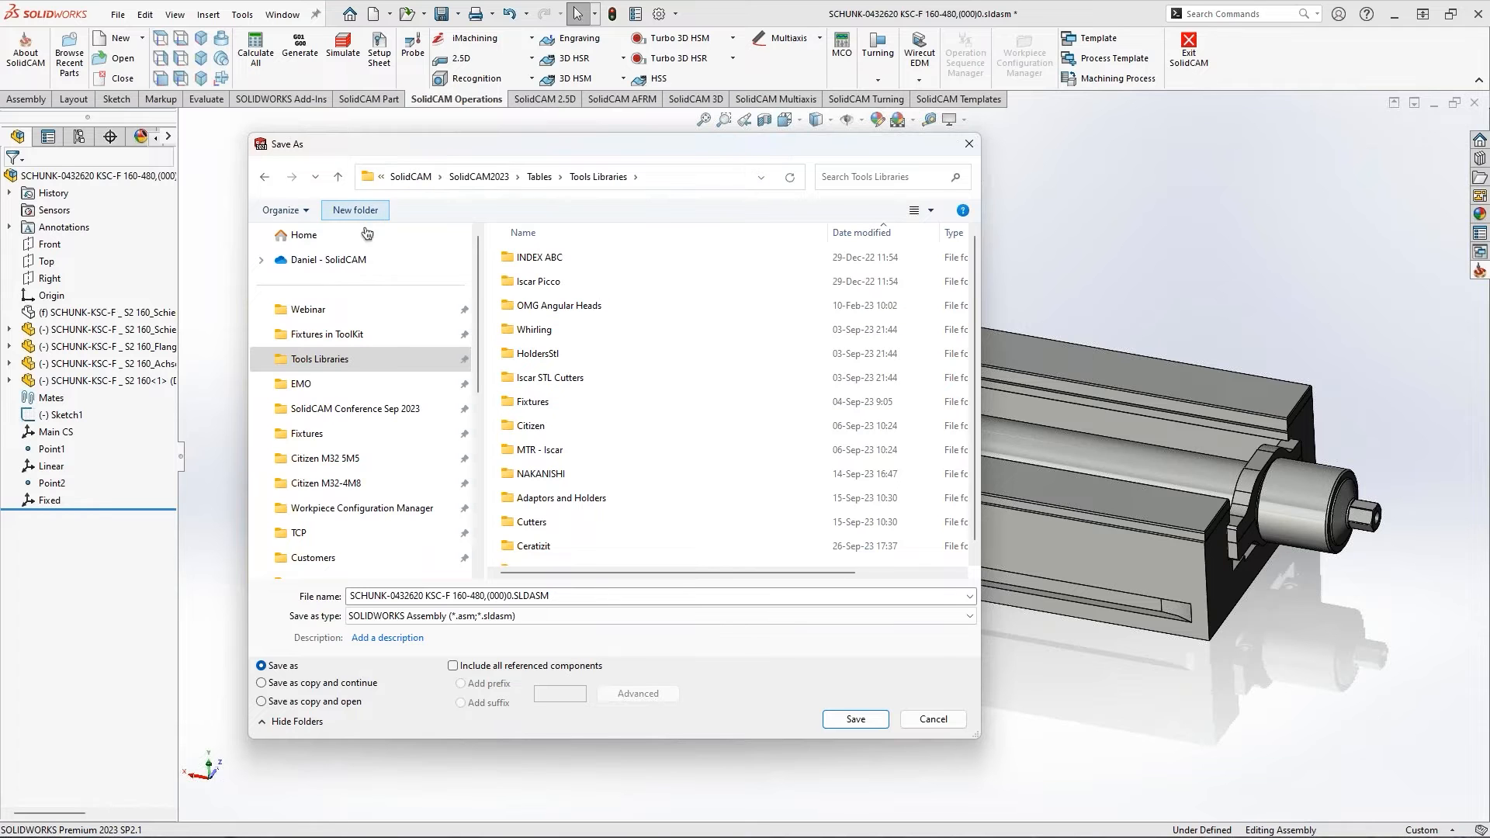
text(F)
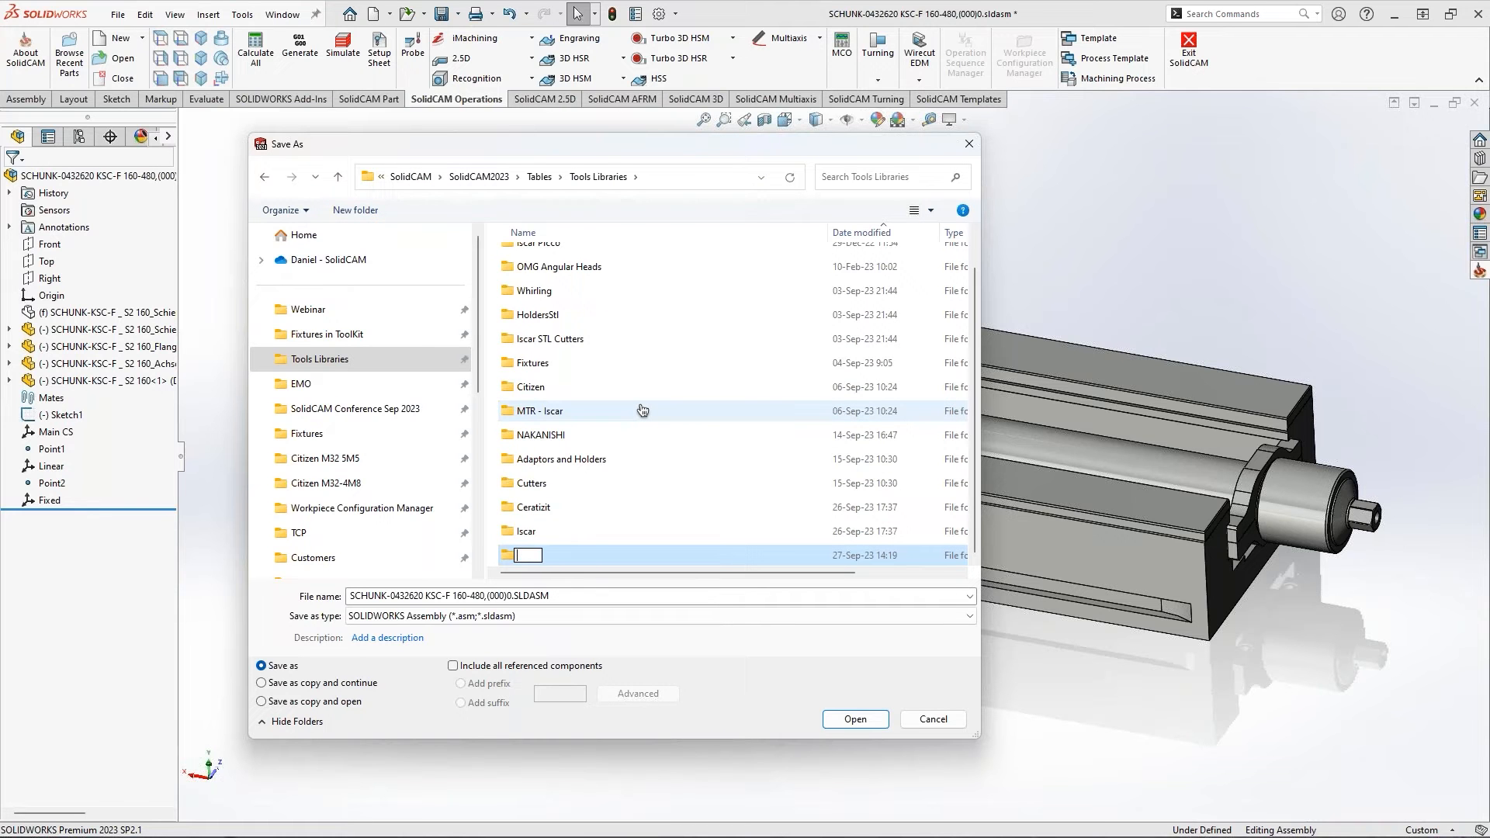
text(Webinar Fix)
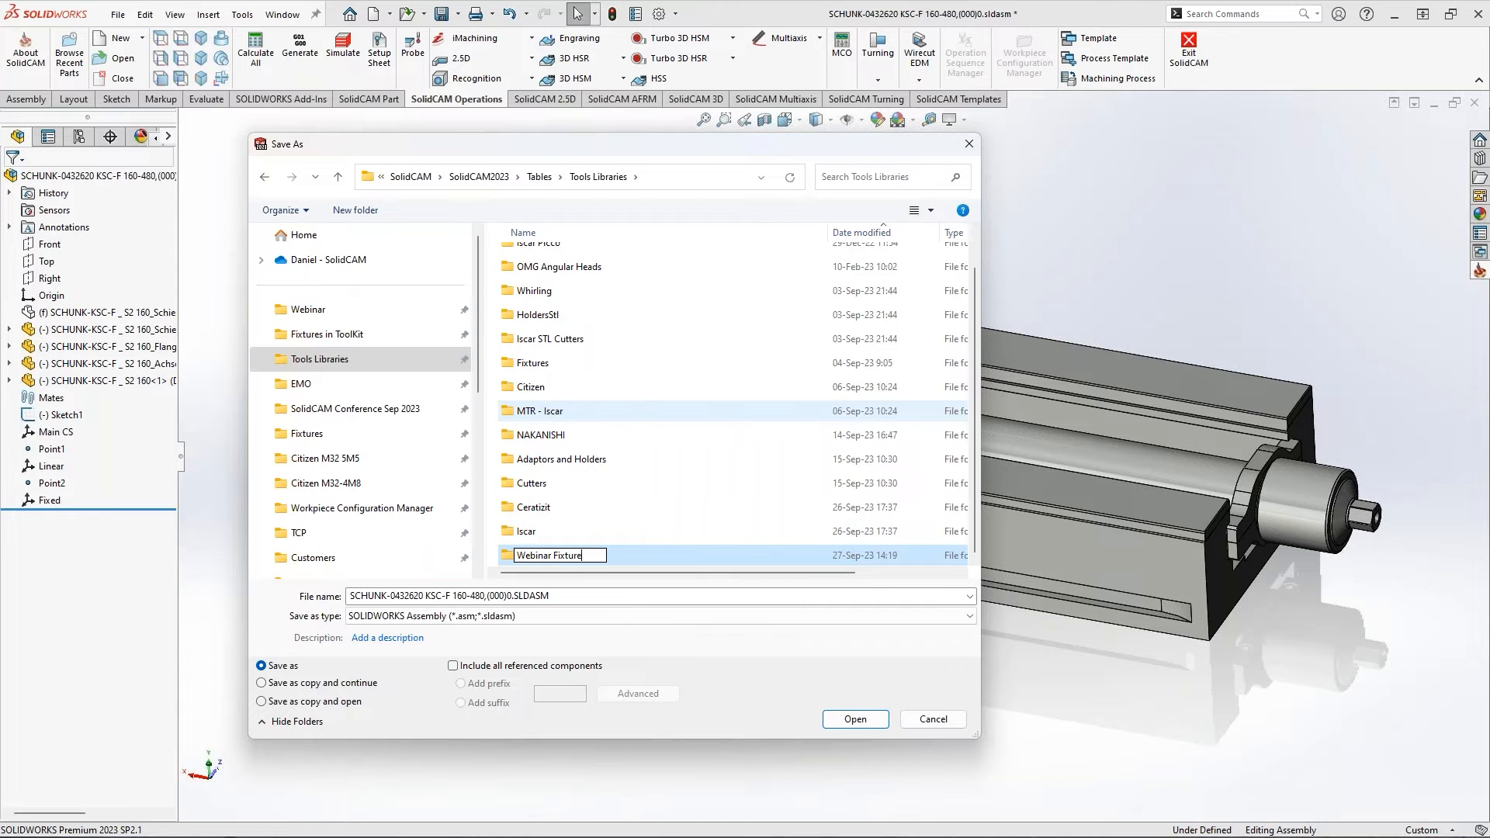
text(ture)
key(Return)
double_click(550, 555)
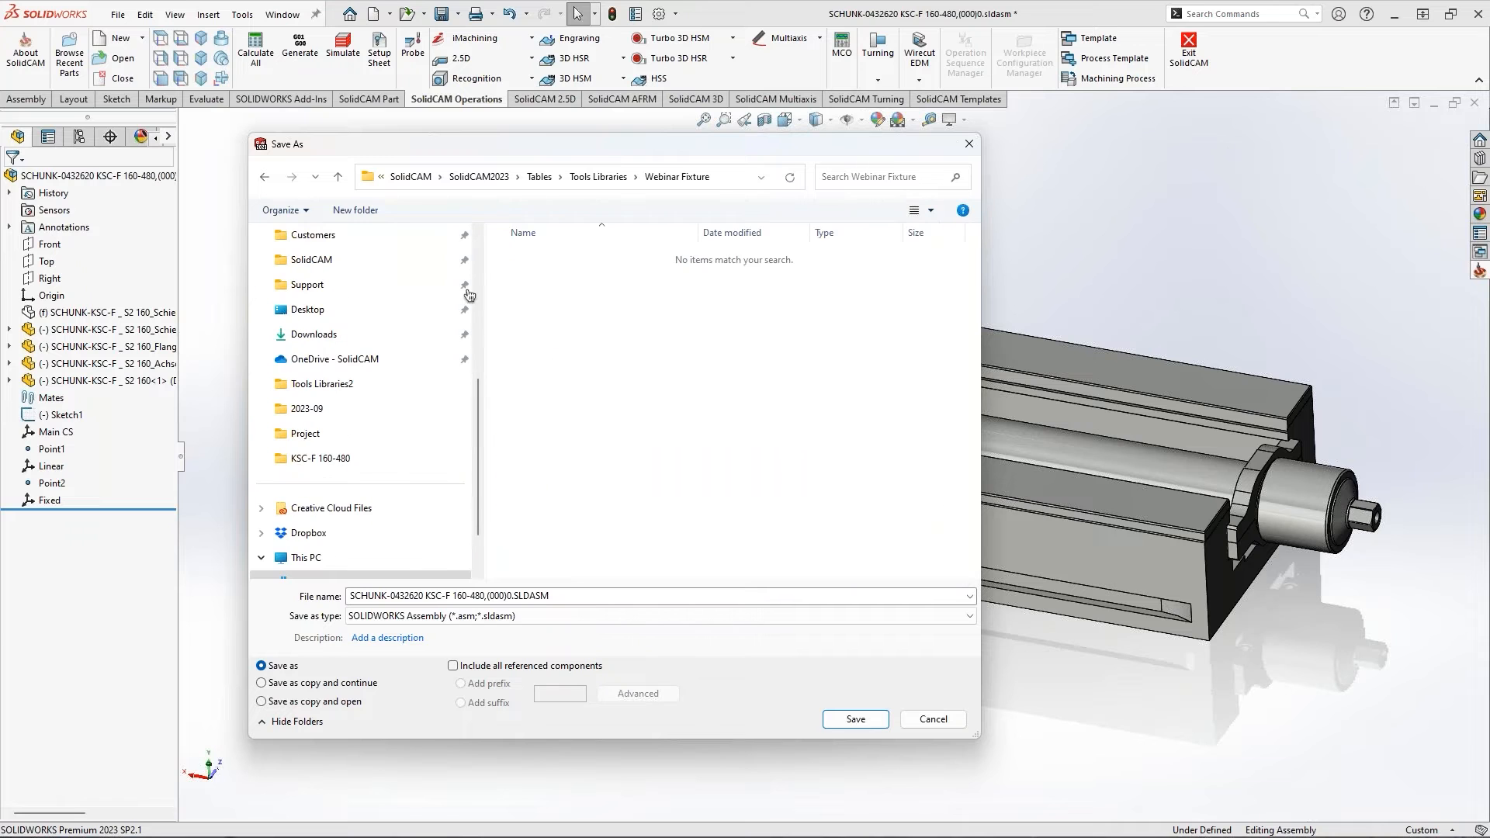
Create a subfolder named Vise in the Webinar Fixture folder and open it
click(361, 210)
text(Vise)
key(Return)
key(Return)
Create a subfolder named KSC 160-480 in the Vise folder and open it
key(ctrl+shift+n)
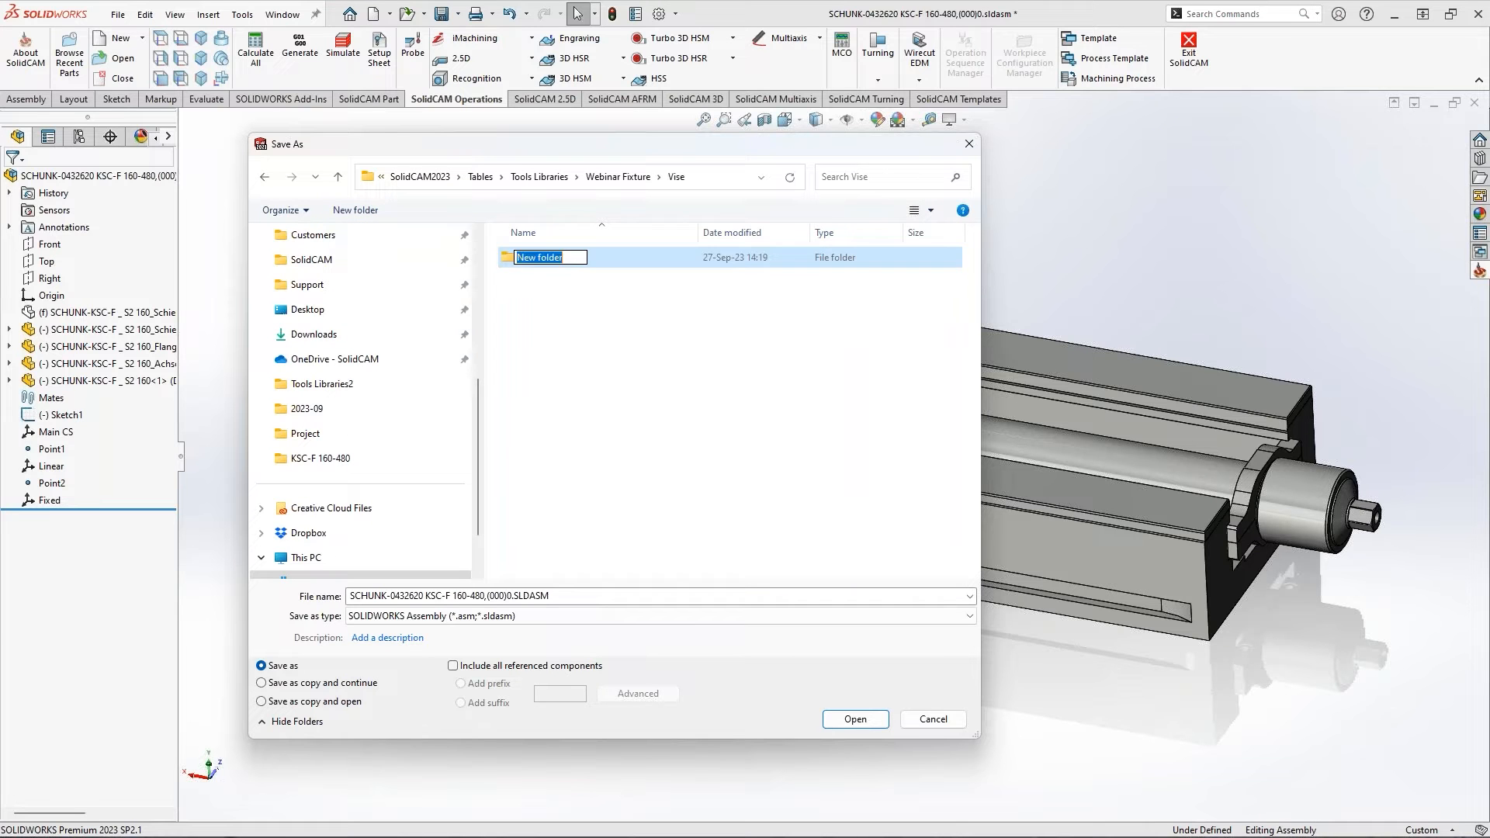
text(KSC 160-480)
key(Return)
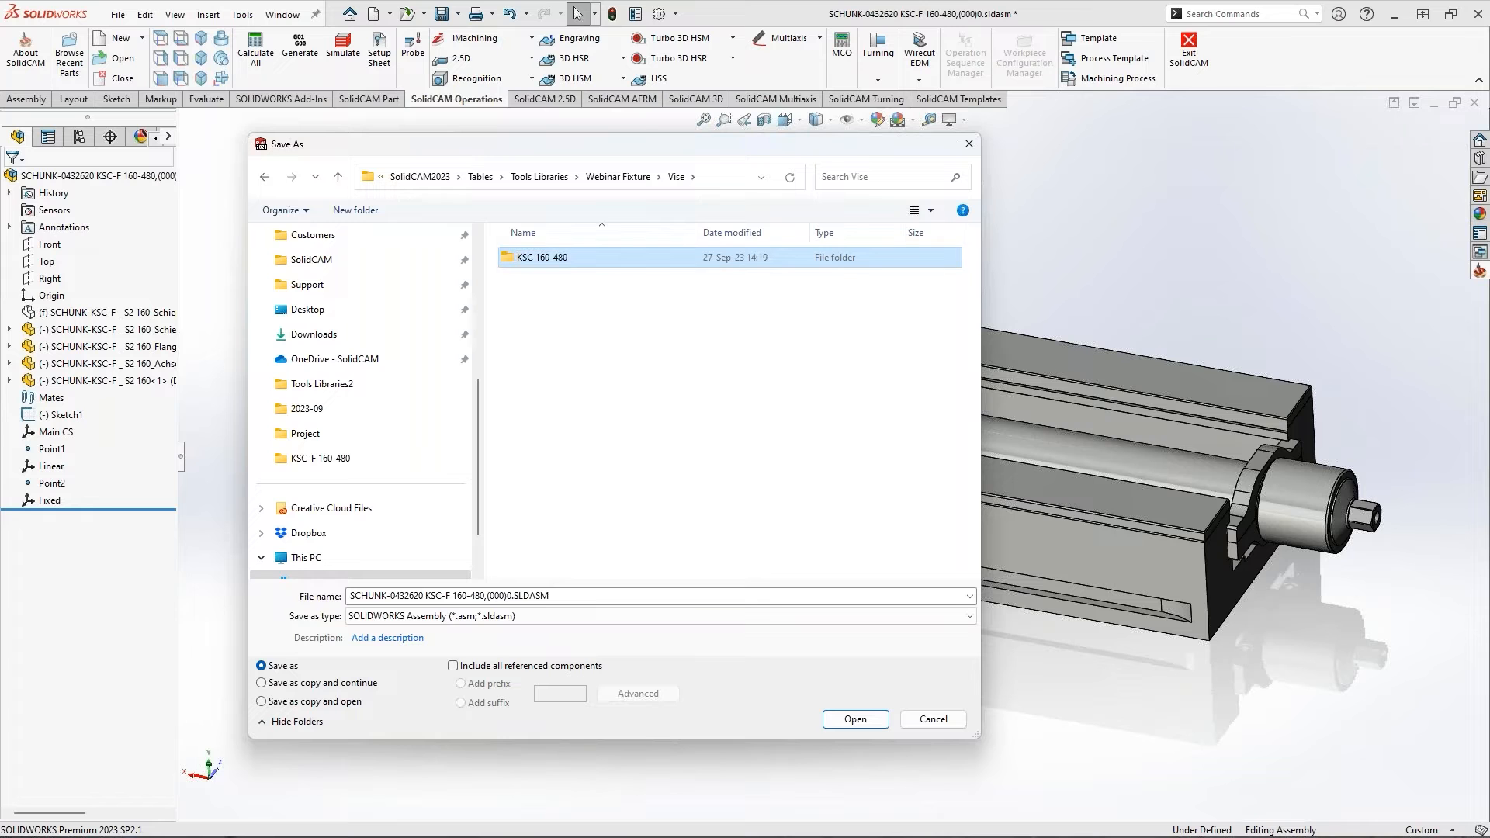
double_click(549, 261)
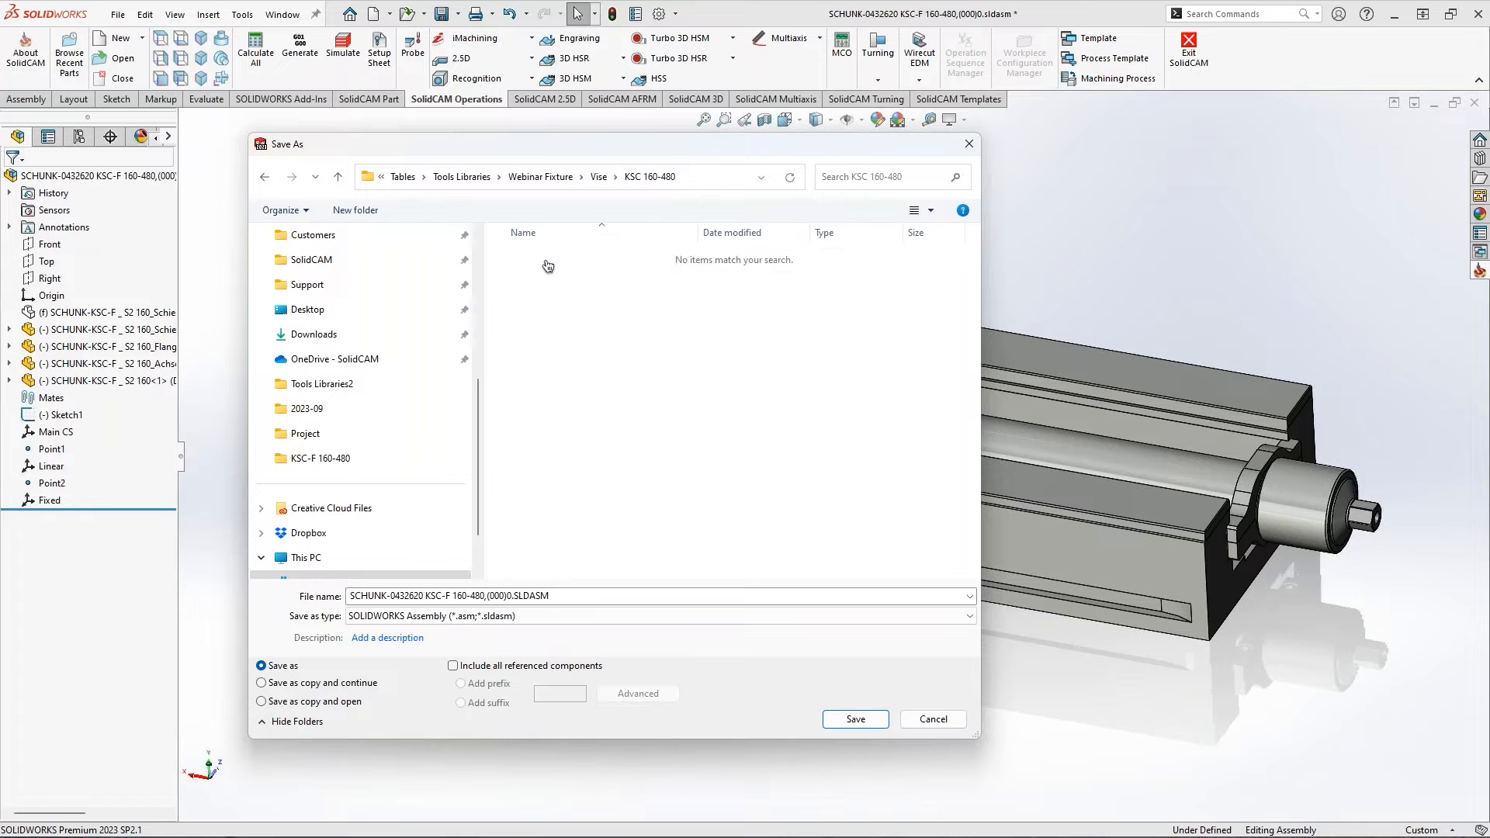
Create a subfolder named Jaws in the KSC 160-480 folder
click(377, 211)
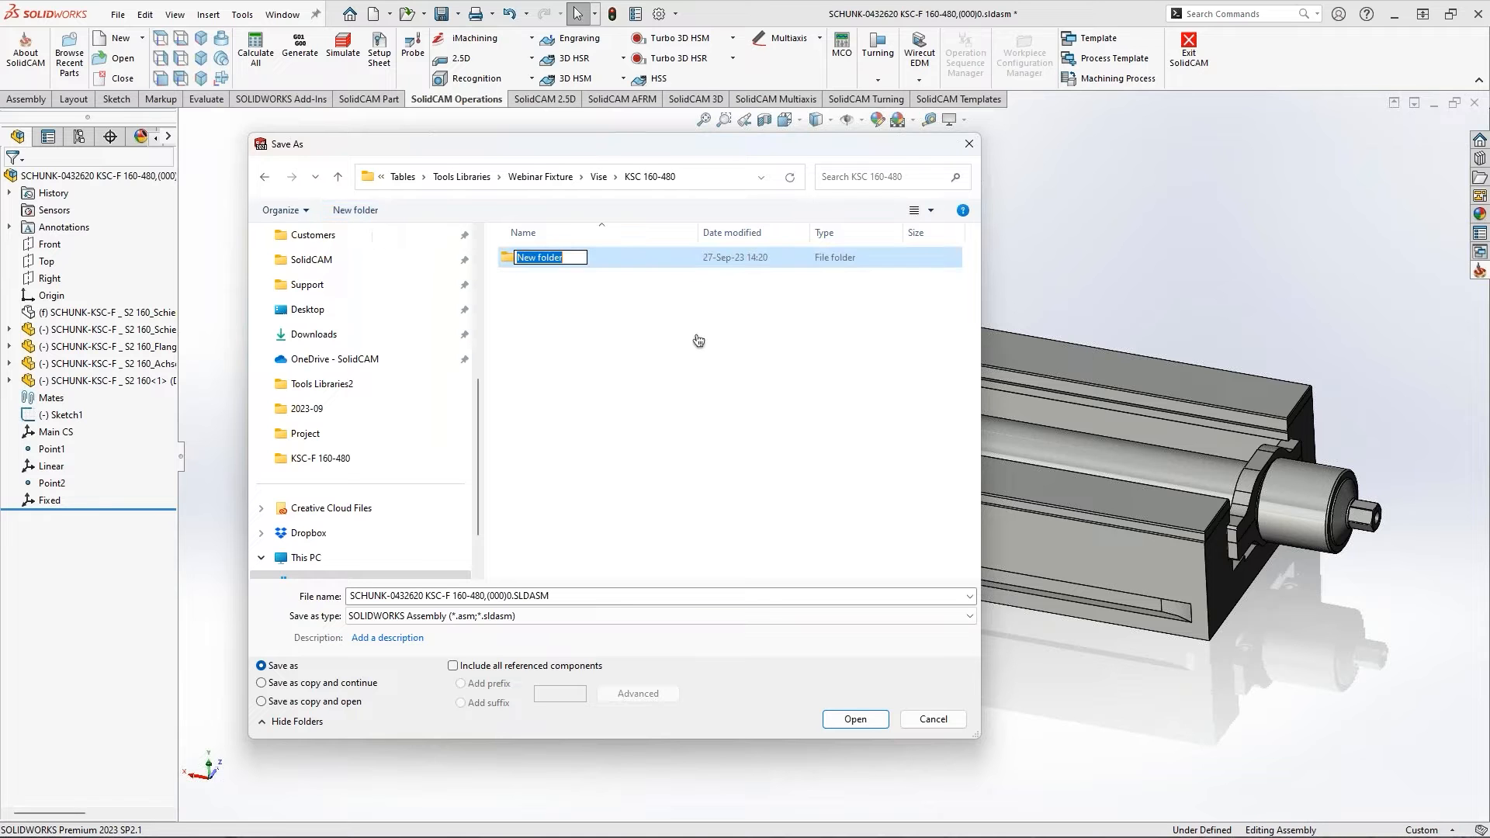
text(Jaws)
key(Return)
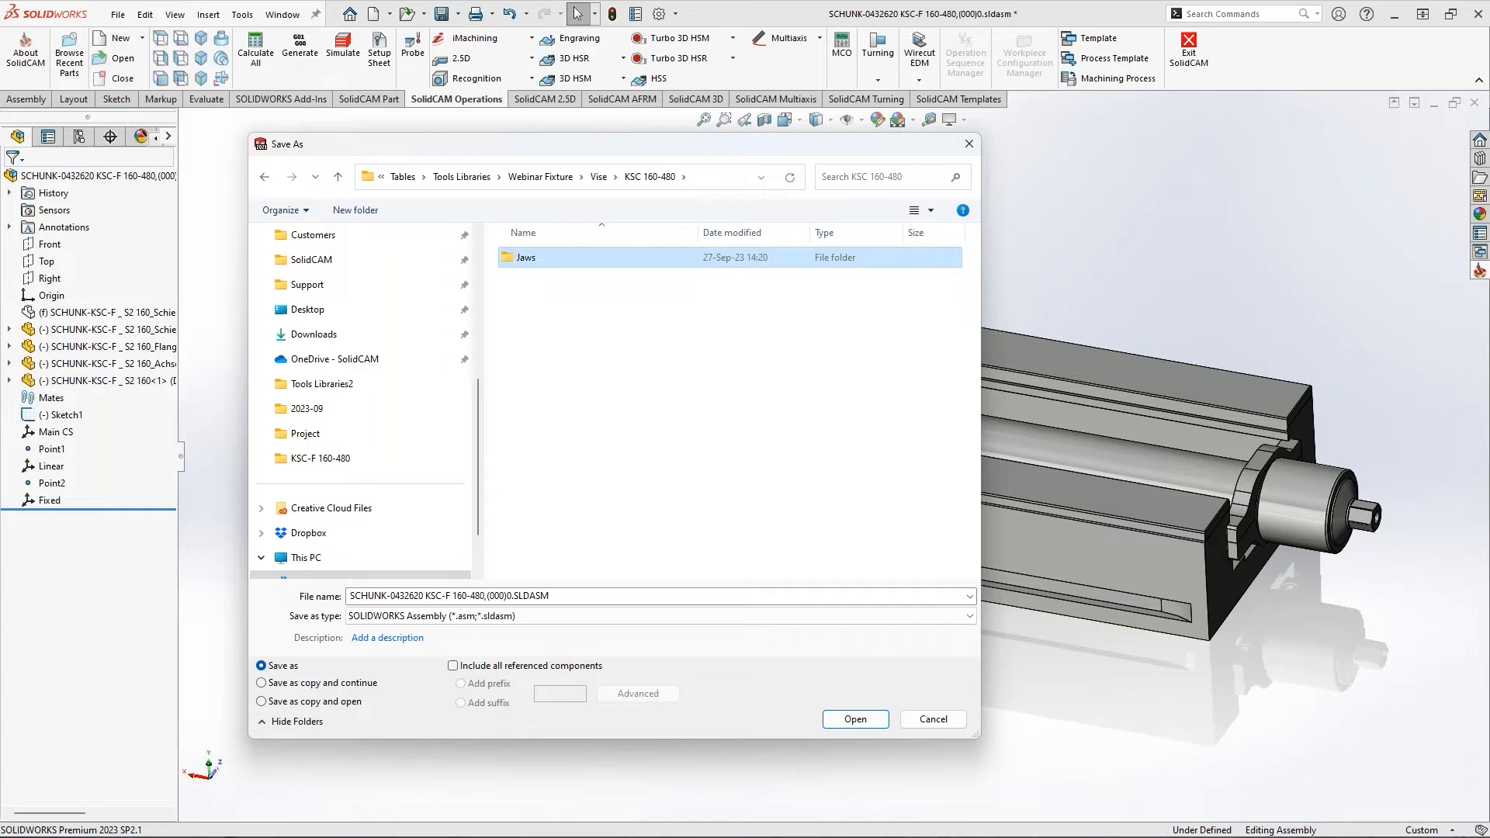
Name the vise export SCHUNK KSC-F 160-480 - Body and set its file type to STL
click(508, 597)
drag(425, 597, 492, 615)
key(BackSpace)
text(- )
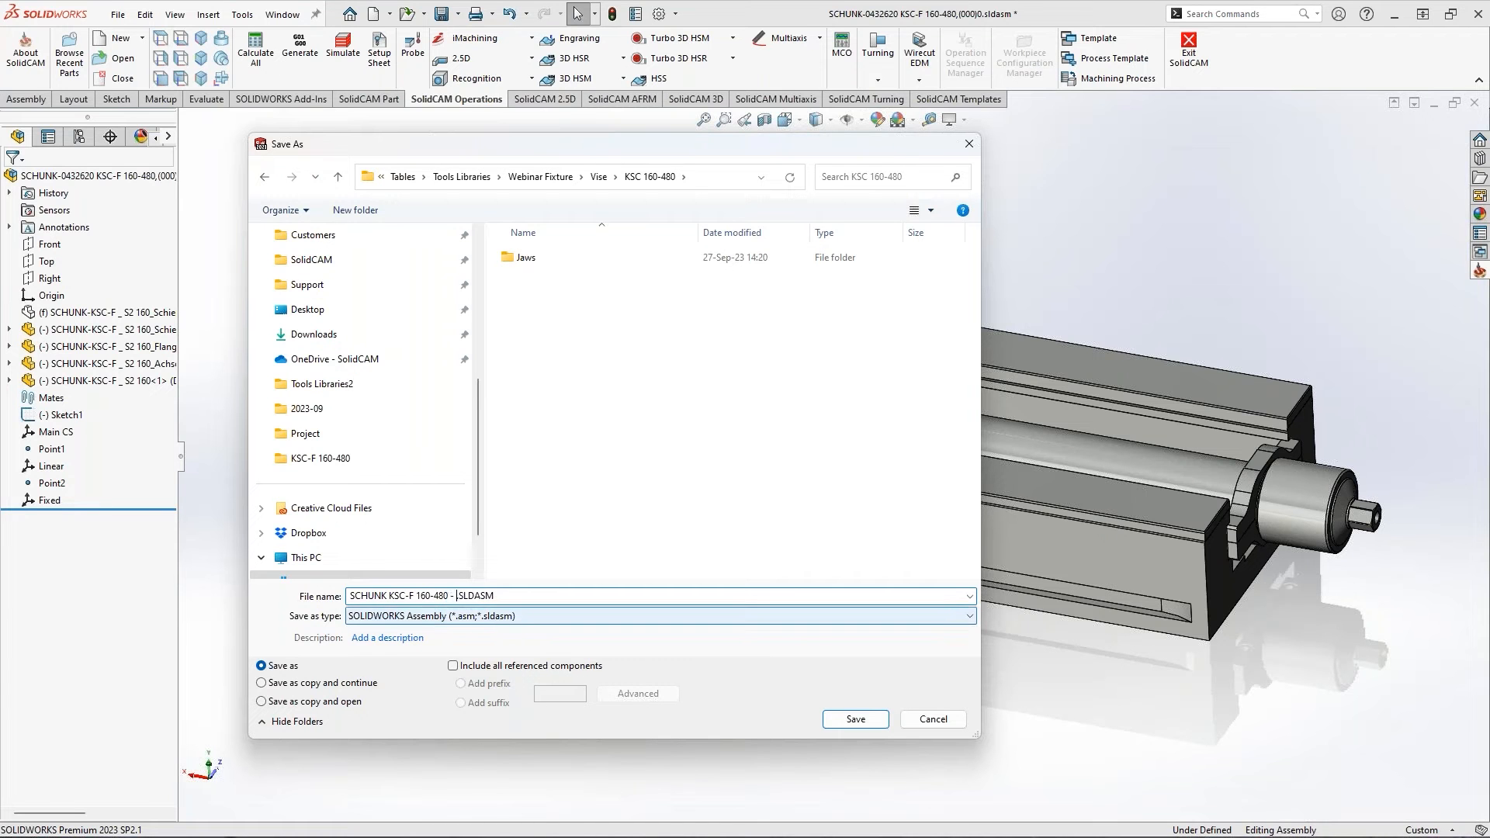
text(Body)
click(459, 618)
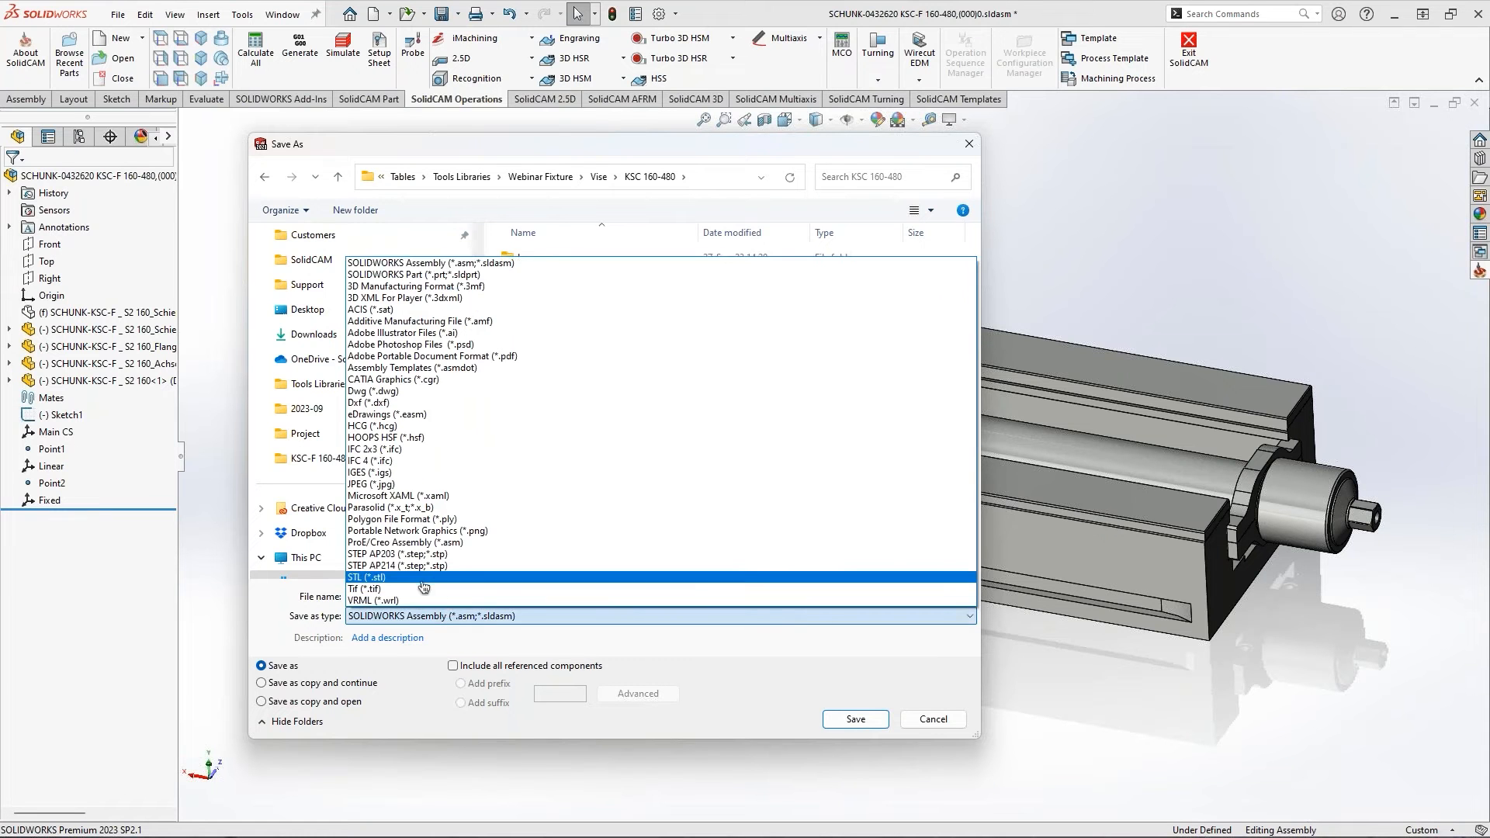
click(423, 578)
Set the STL export to coarse resolution with Main CS as the output coordinate system, and save the file in the KSC 160-480 folder
click(398, 712)
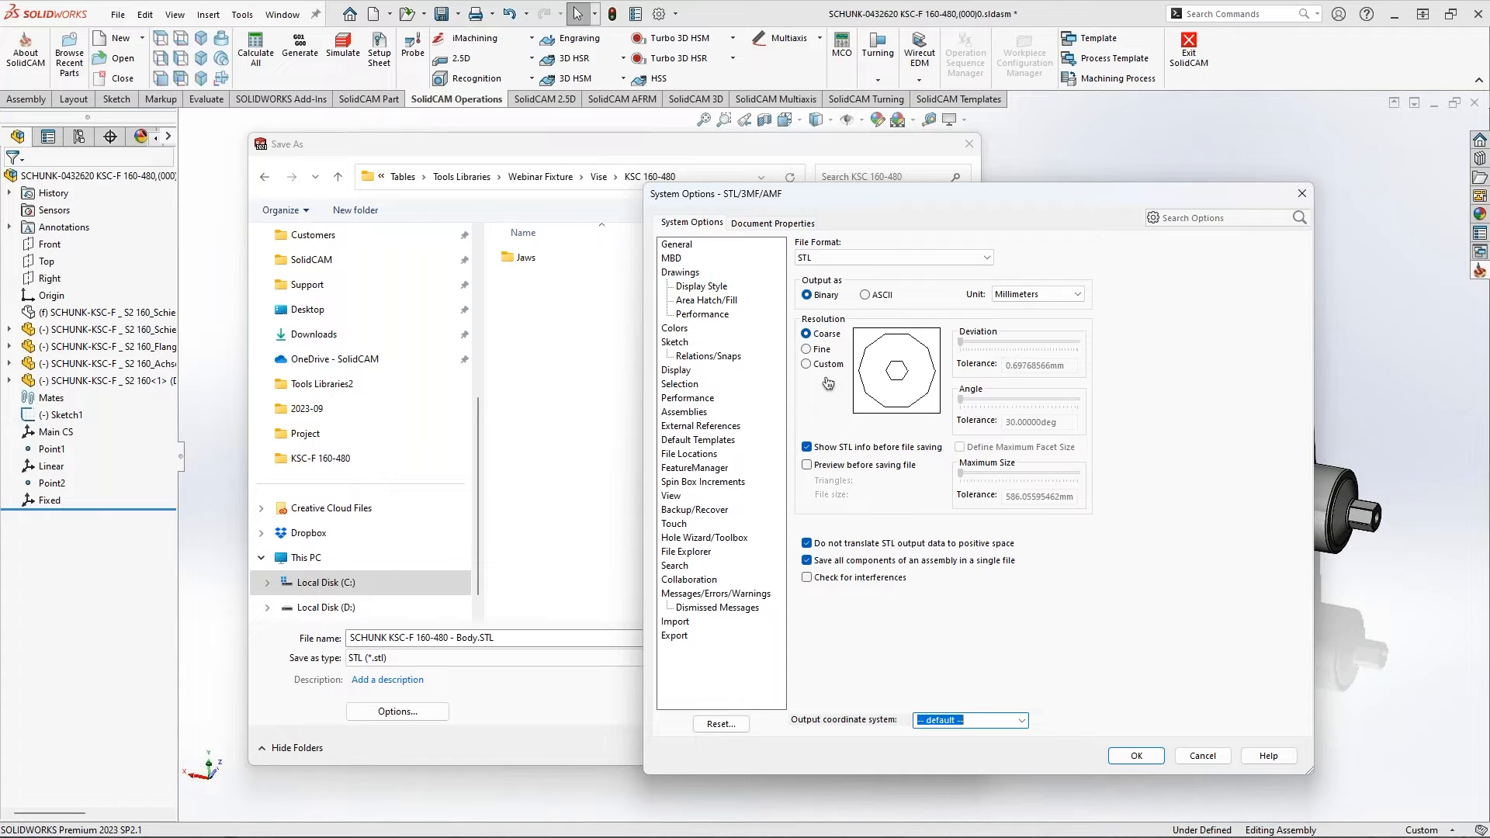
click(807, 335)
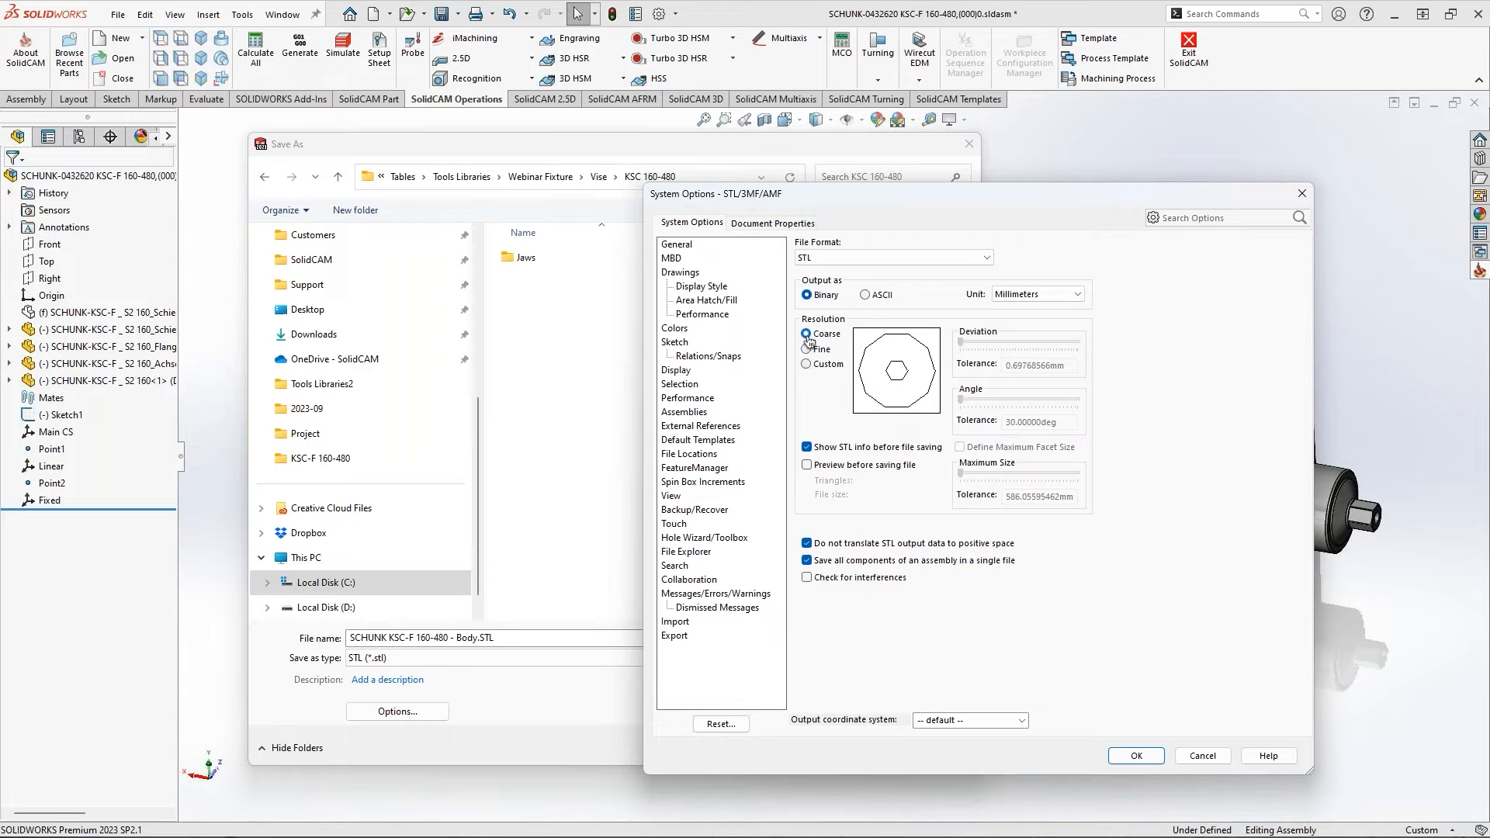
key(ctrl+2)
ctrl+drag(766, 697, 1041, 743)
ctrl+shift+drag(935, 687, 981, 565)
key(Escape)
click(1023, 721)
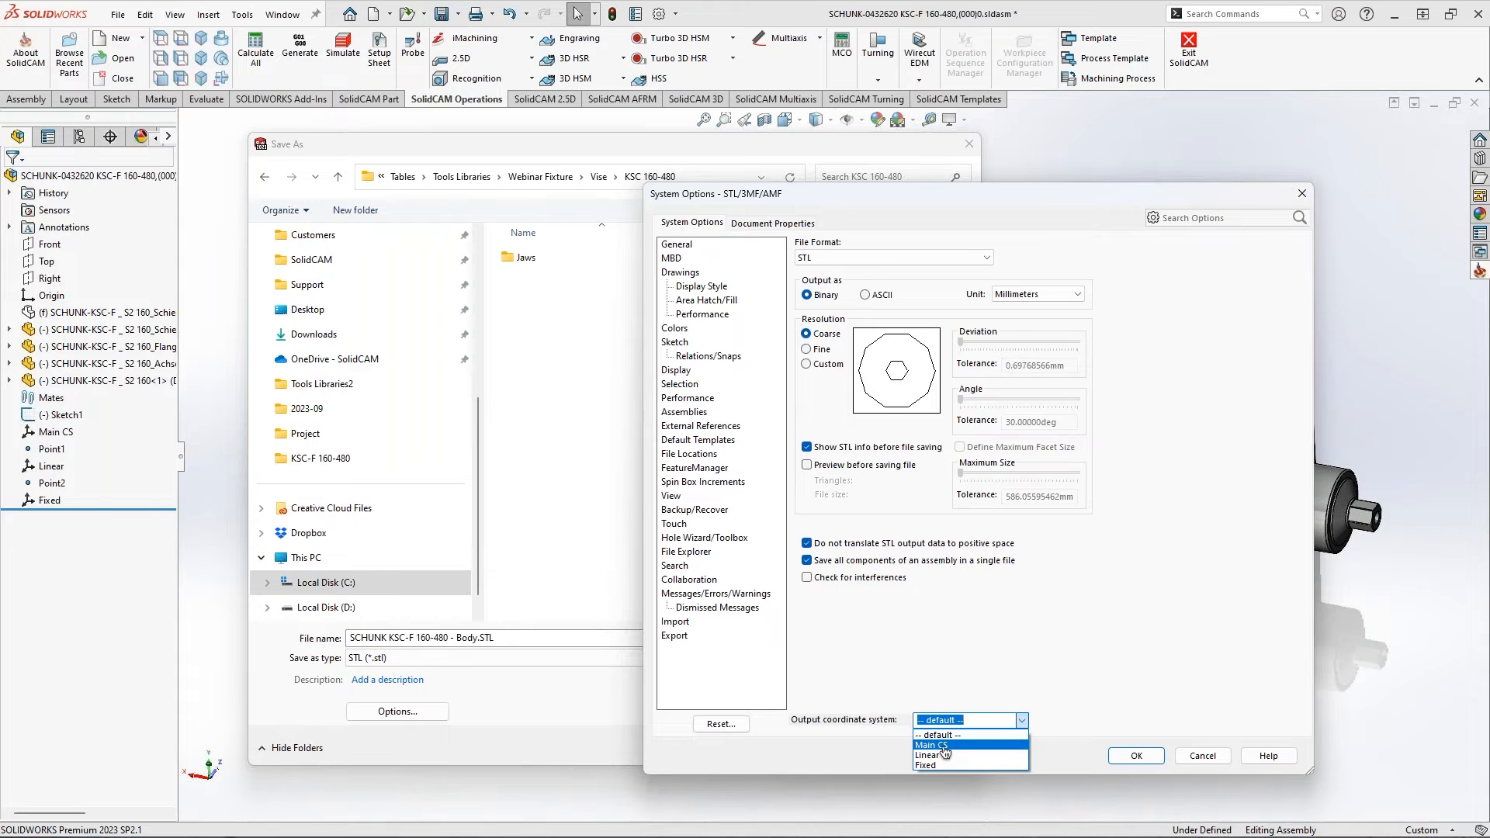
click(934, 745)
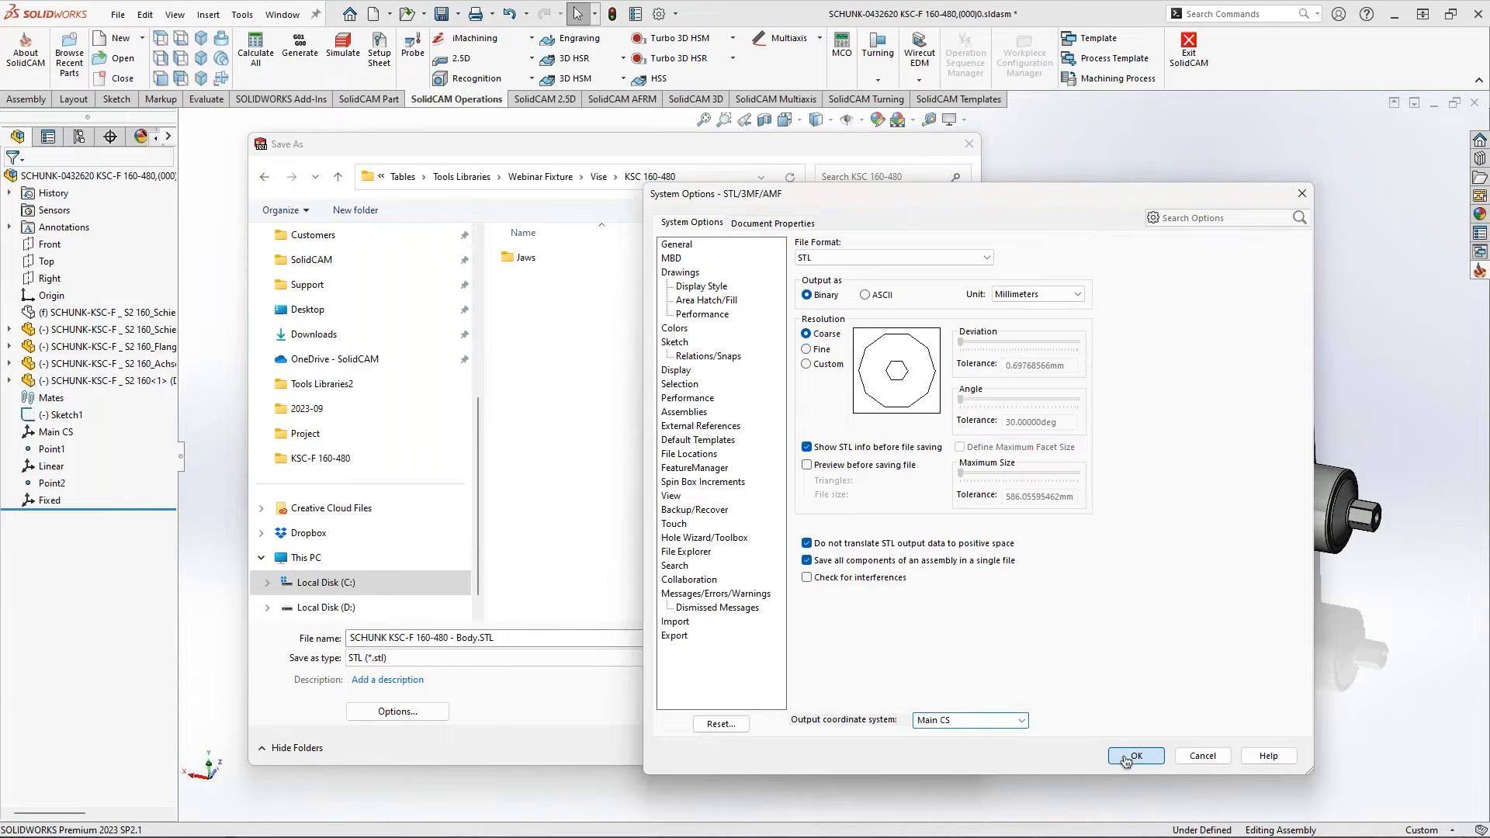
click(1132, 757)
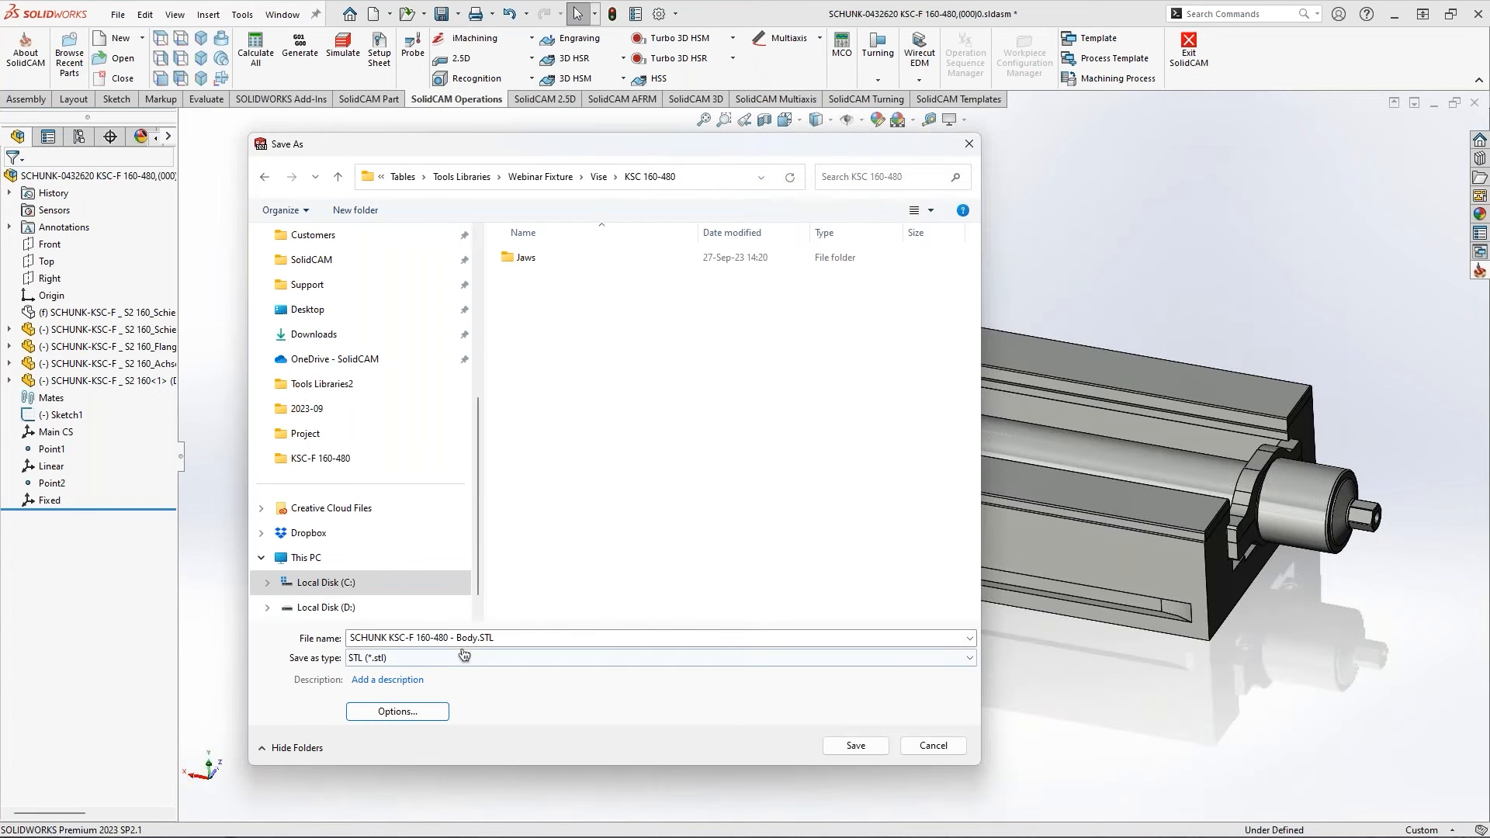
click(865, 750)
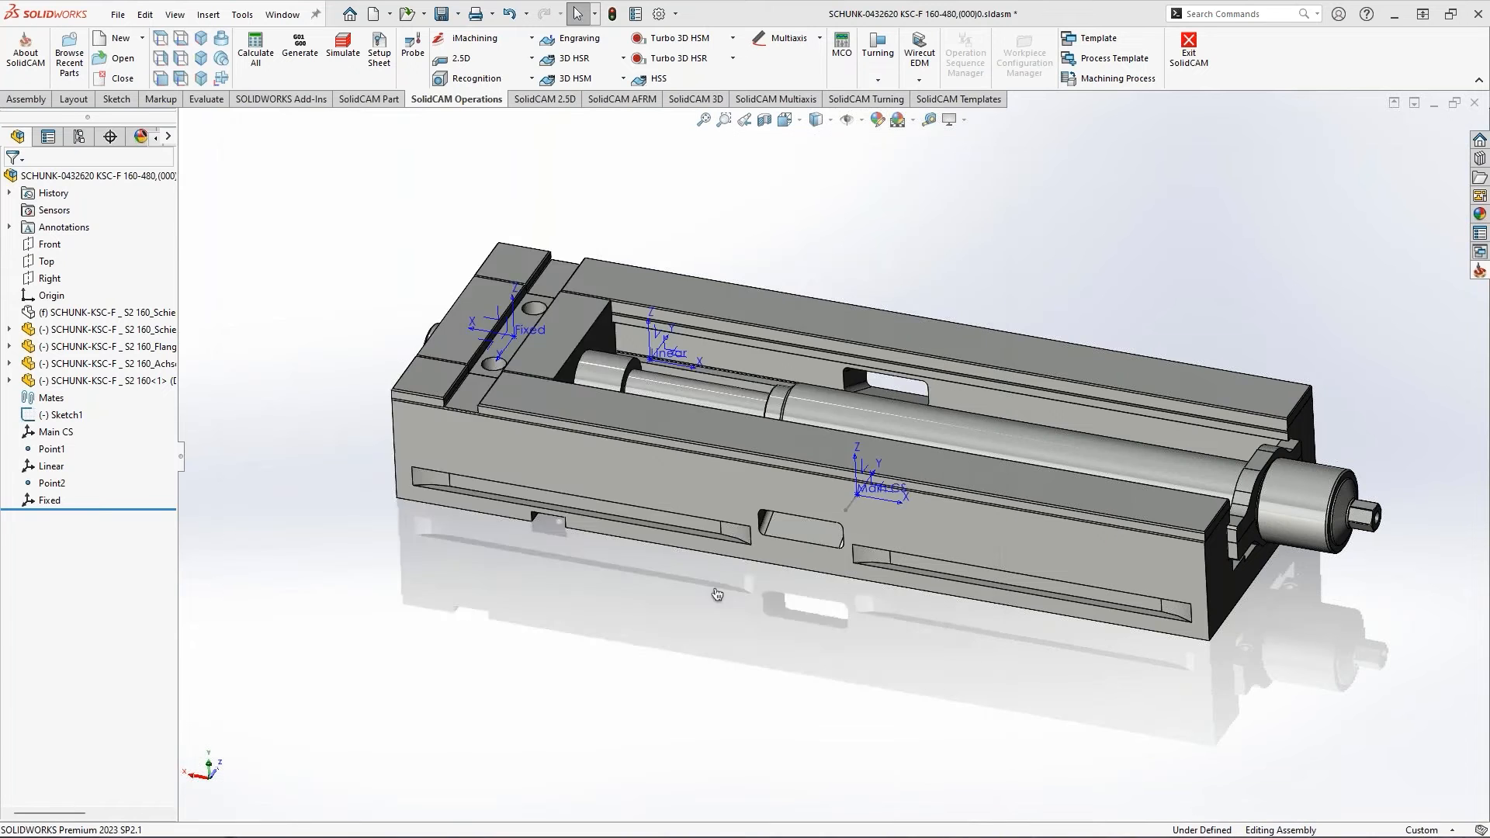
click(781, 463)
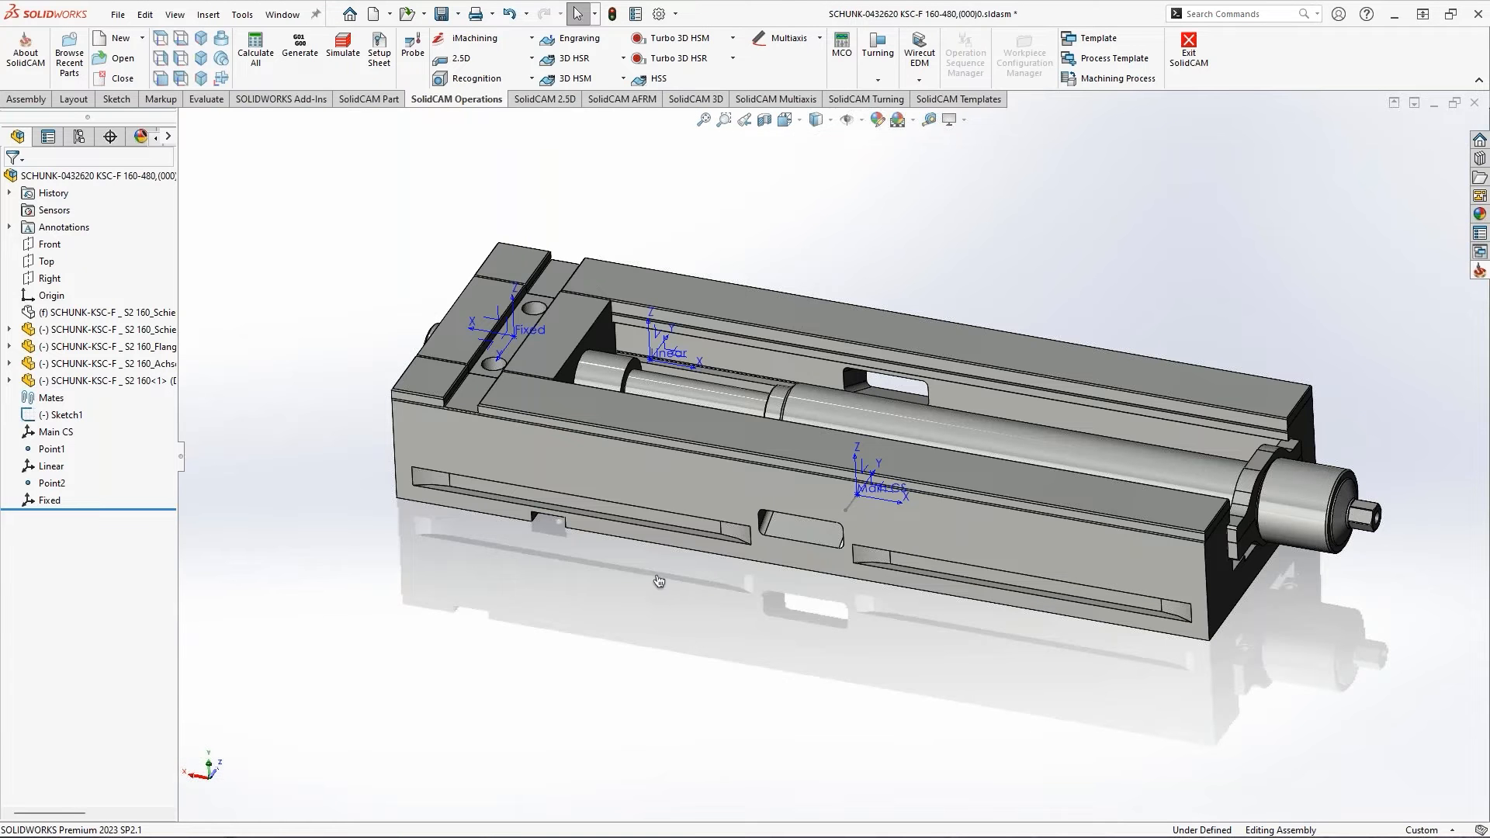
Start opening a file, then browse in File Explorer to KSC-F 160-480\Jaws\SGAL-B 160-85-50\SW and copy the folder path
click(118, 14)
click(148, 59)
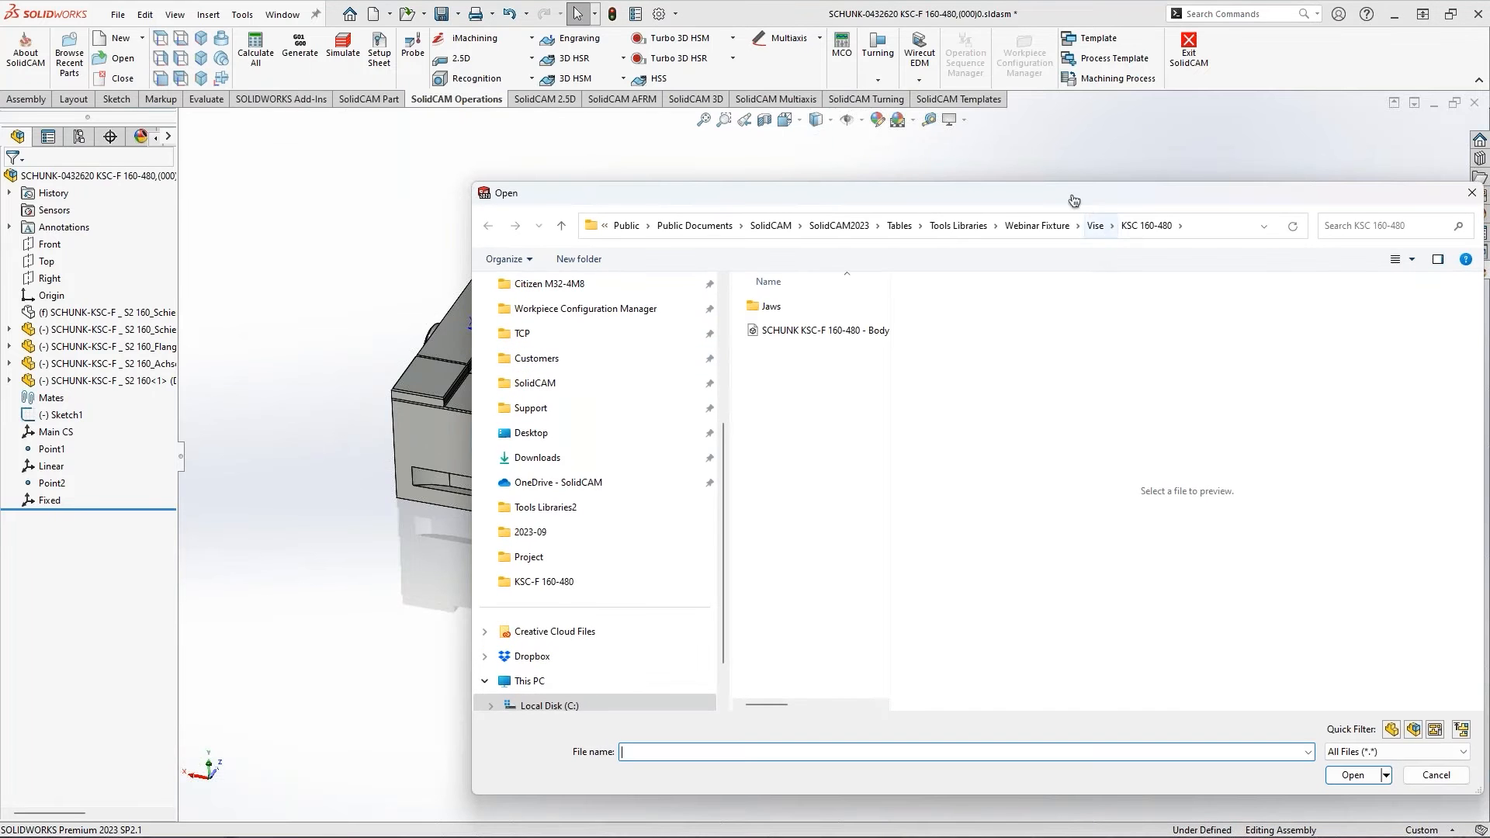
drag(1085, 205, 938, 169)
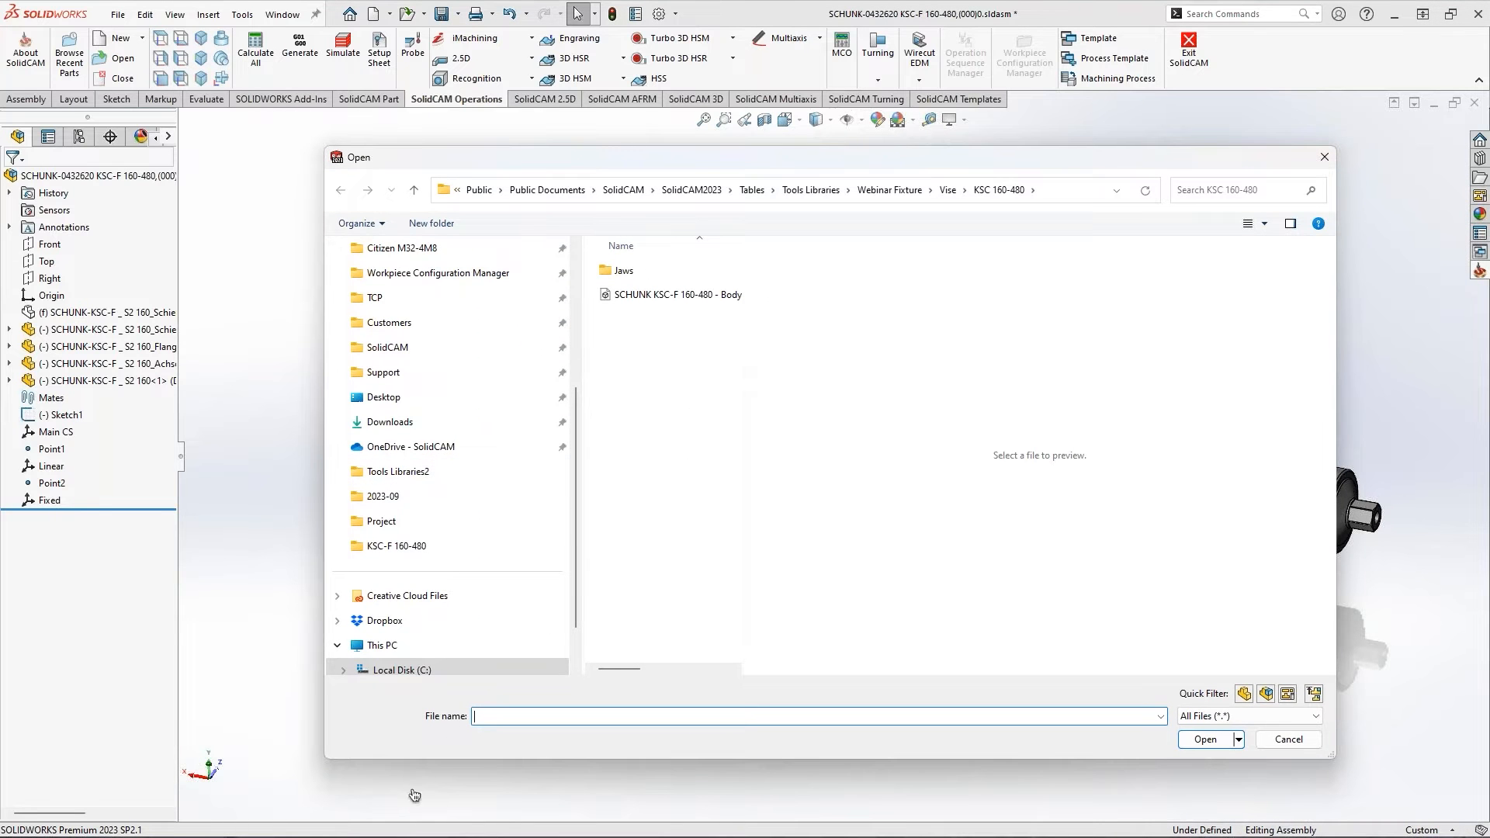
key(alt+Tab)
click(621, 361)
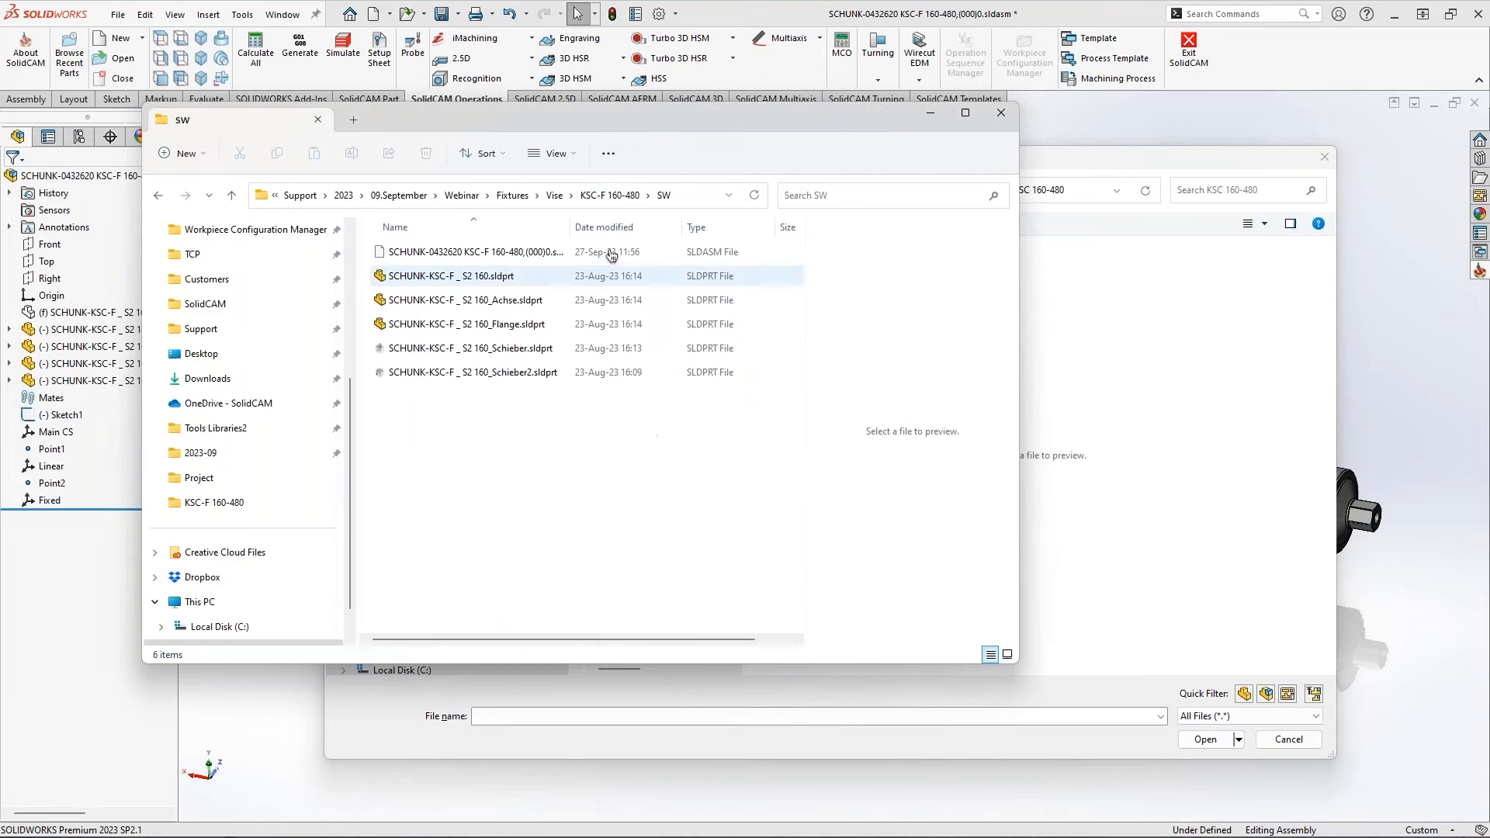
click(615, 202)
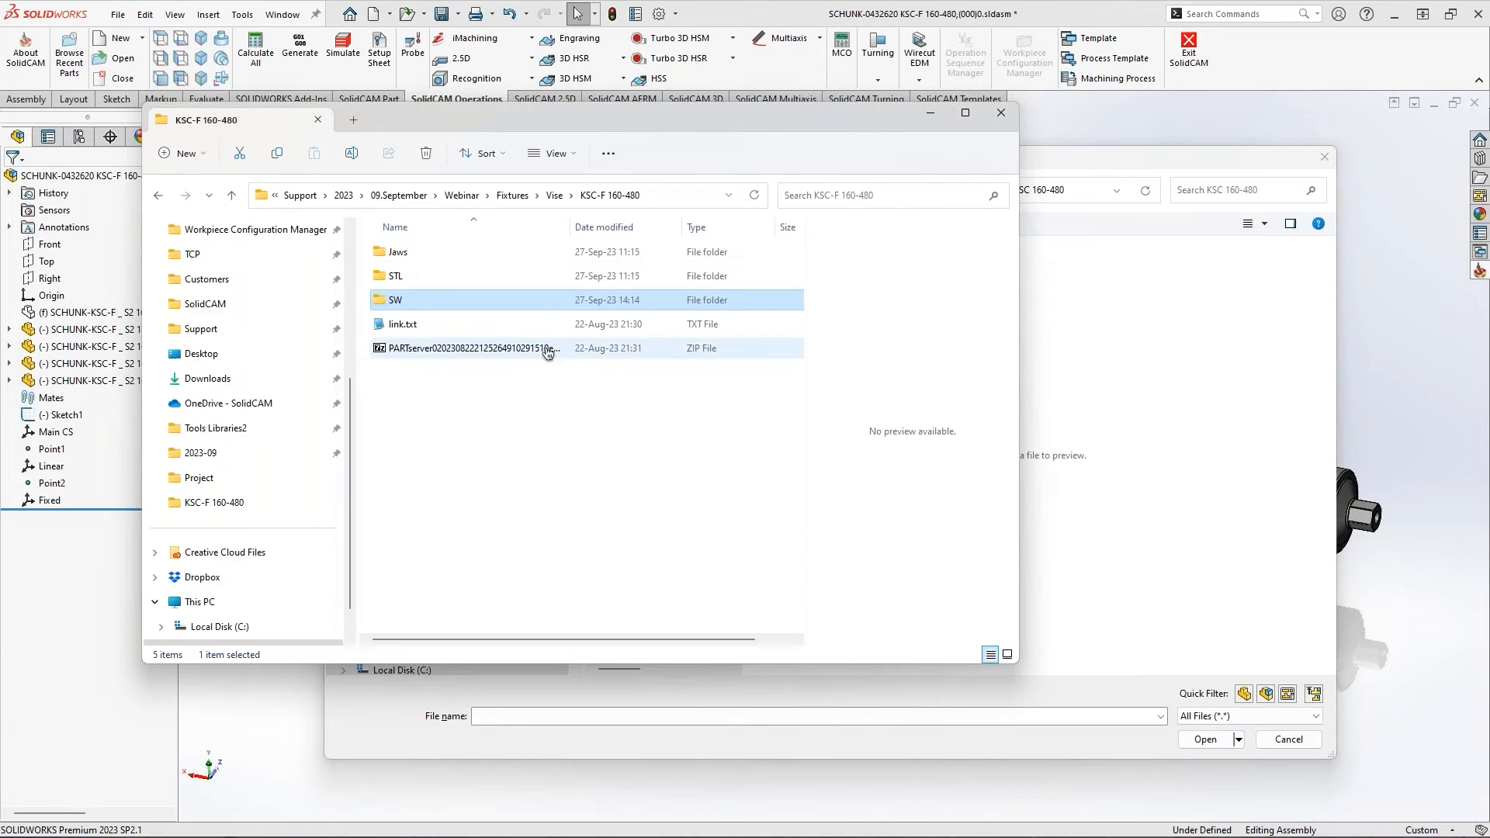
double_click(400, 252)
click(680, 201)
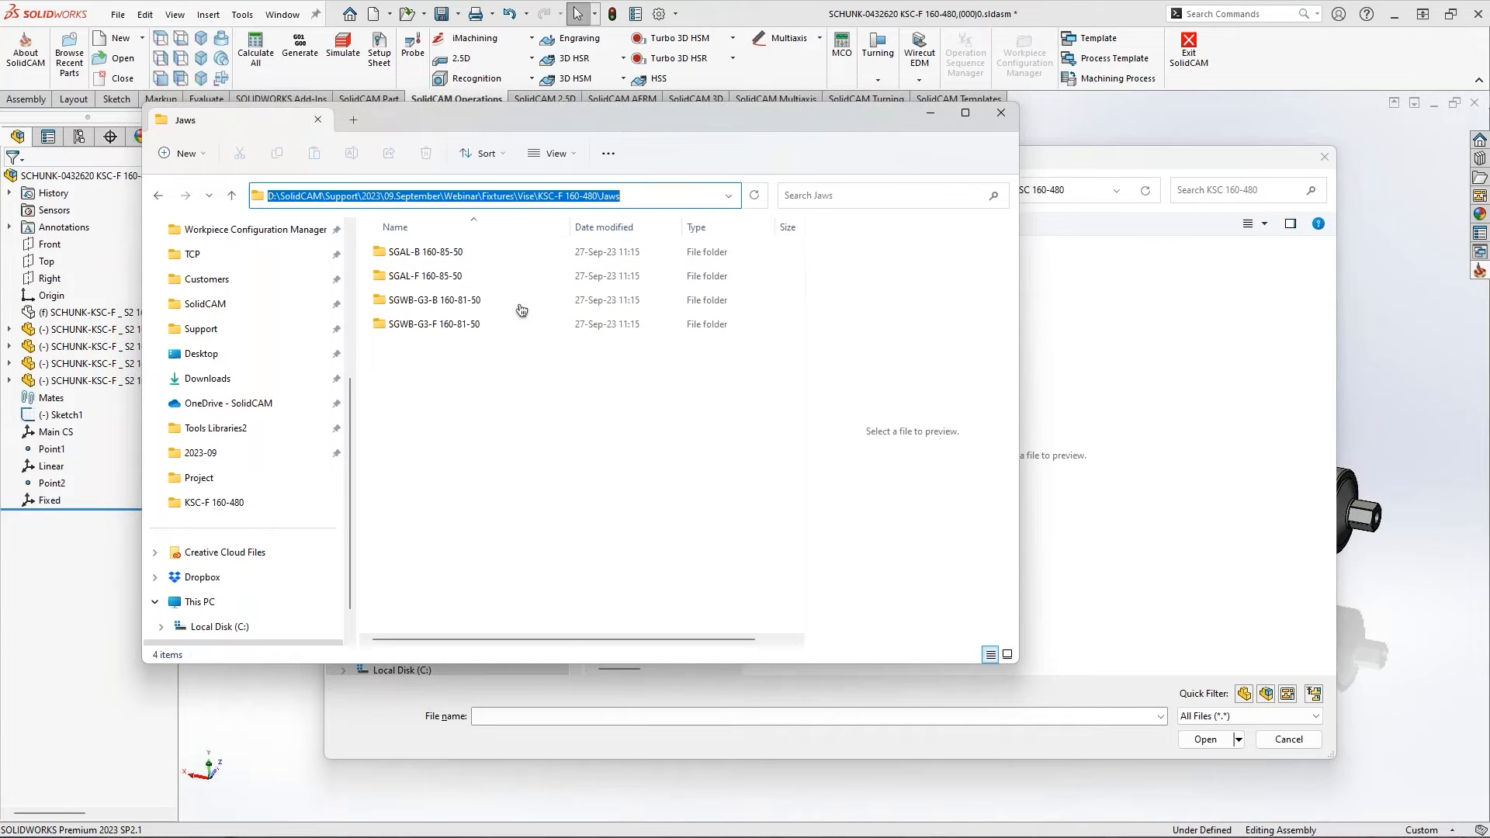
drag(485, 380, 505, 246)
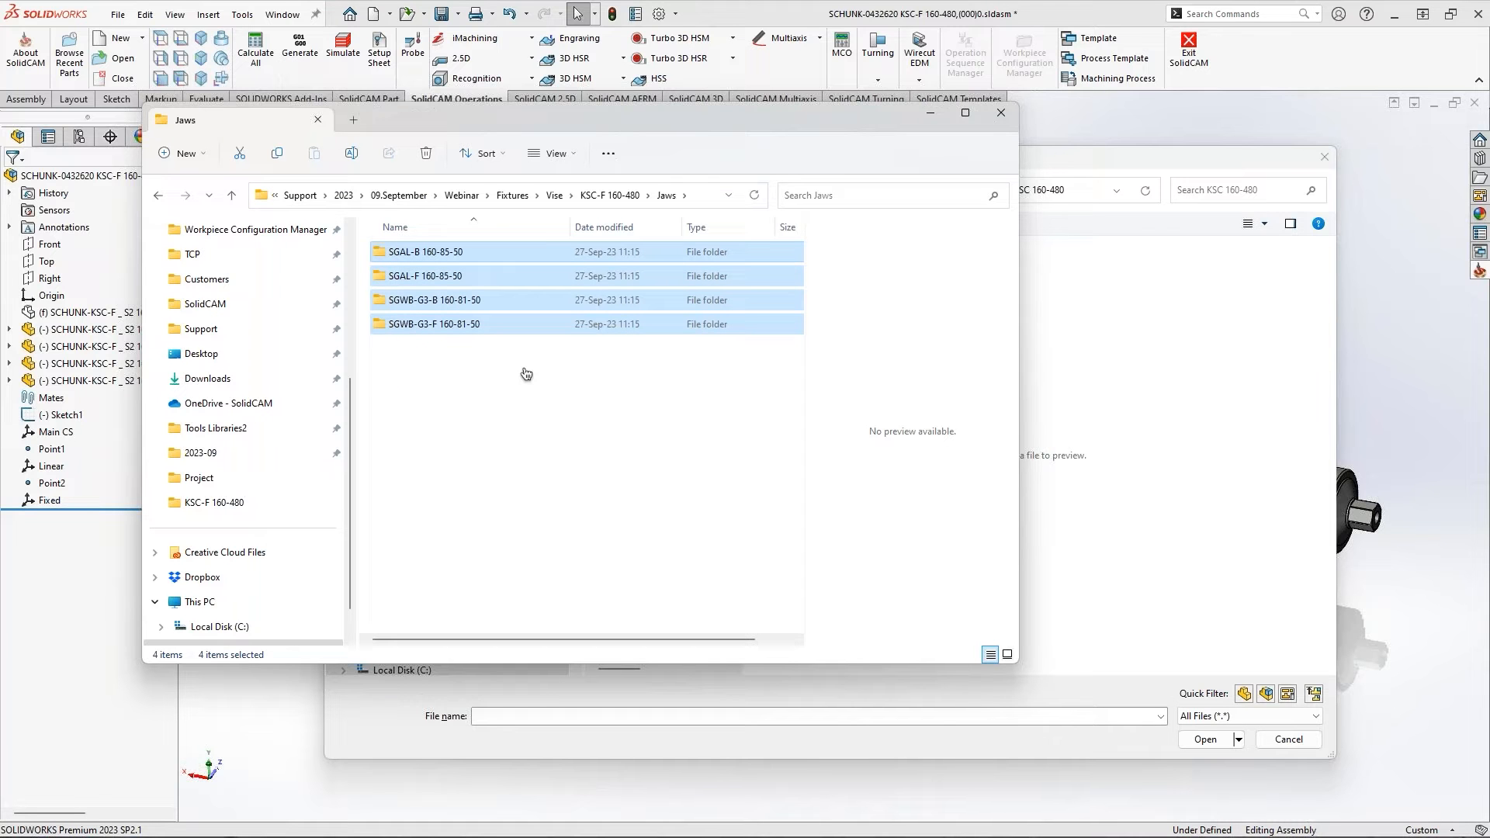
click(420, 252)
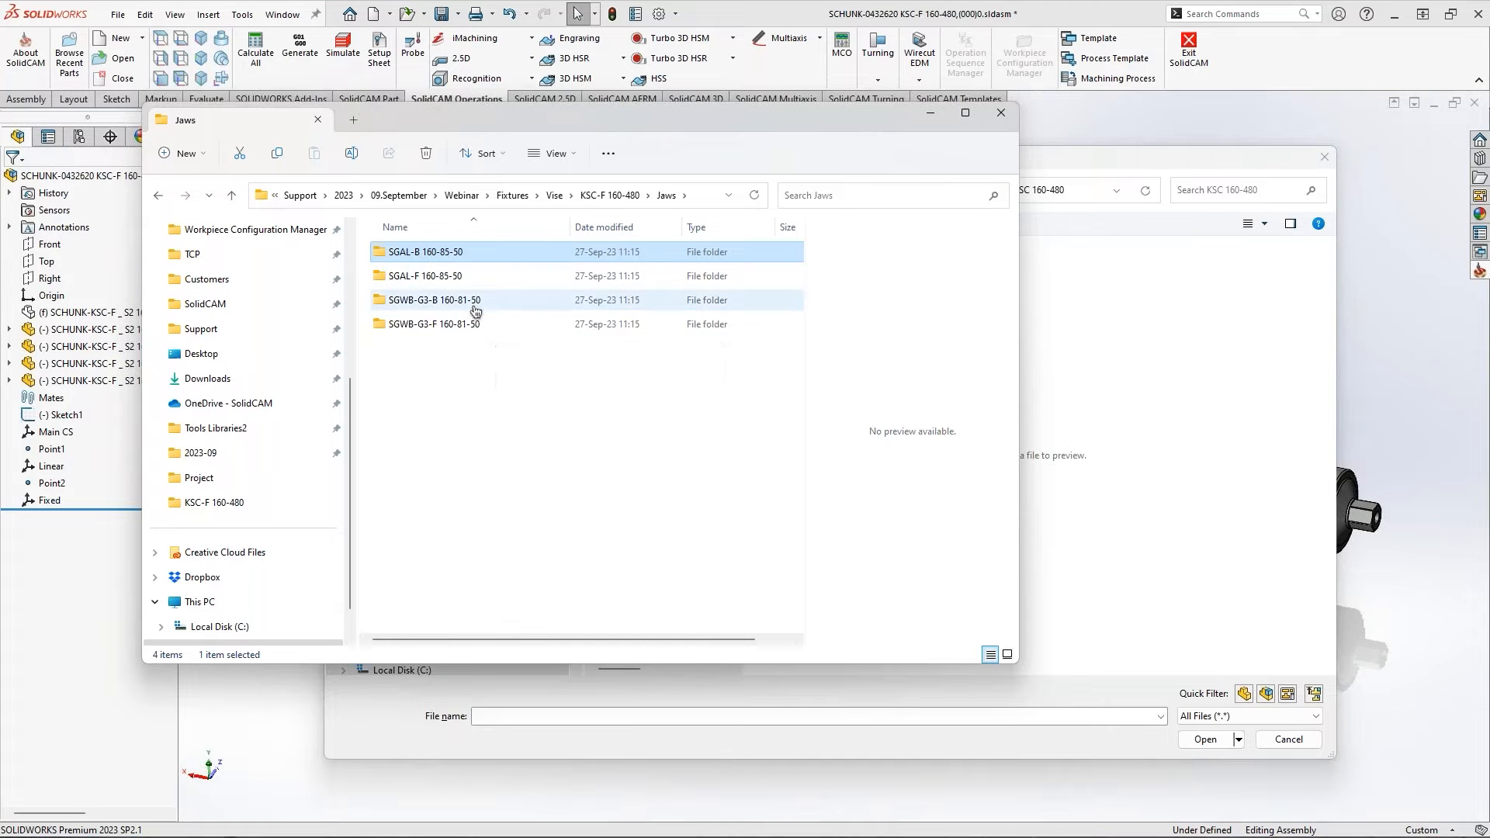
double_click(492, 251)
double_click(495, 278)
click(666, 198)
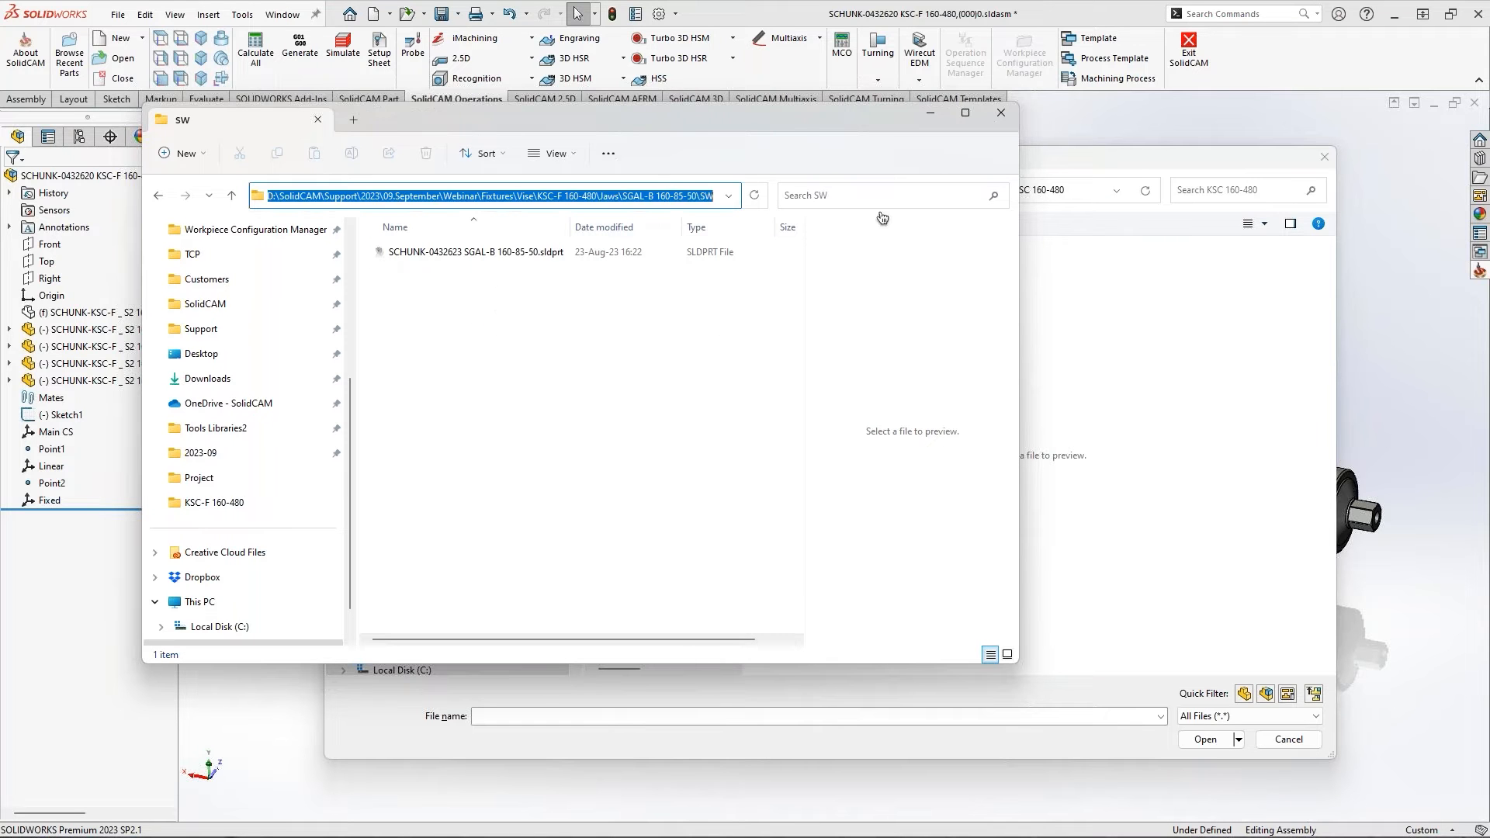
Return to the SOLIDWORKS Open dialog, go to the copied SGAL-B 160-85-50\SW path, and open the SGAL-B 160-85-50 jaw part
click(1057, 172)
click(1048, 191)
text(D:\SolidCAM\Support\2023\09.September\Webinar\Fixtures\Vise\KSC-F 160-480\Jaws\SGAL-B 160-85-50\SW)
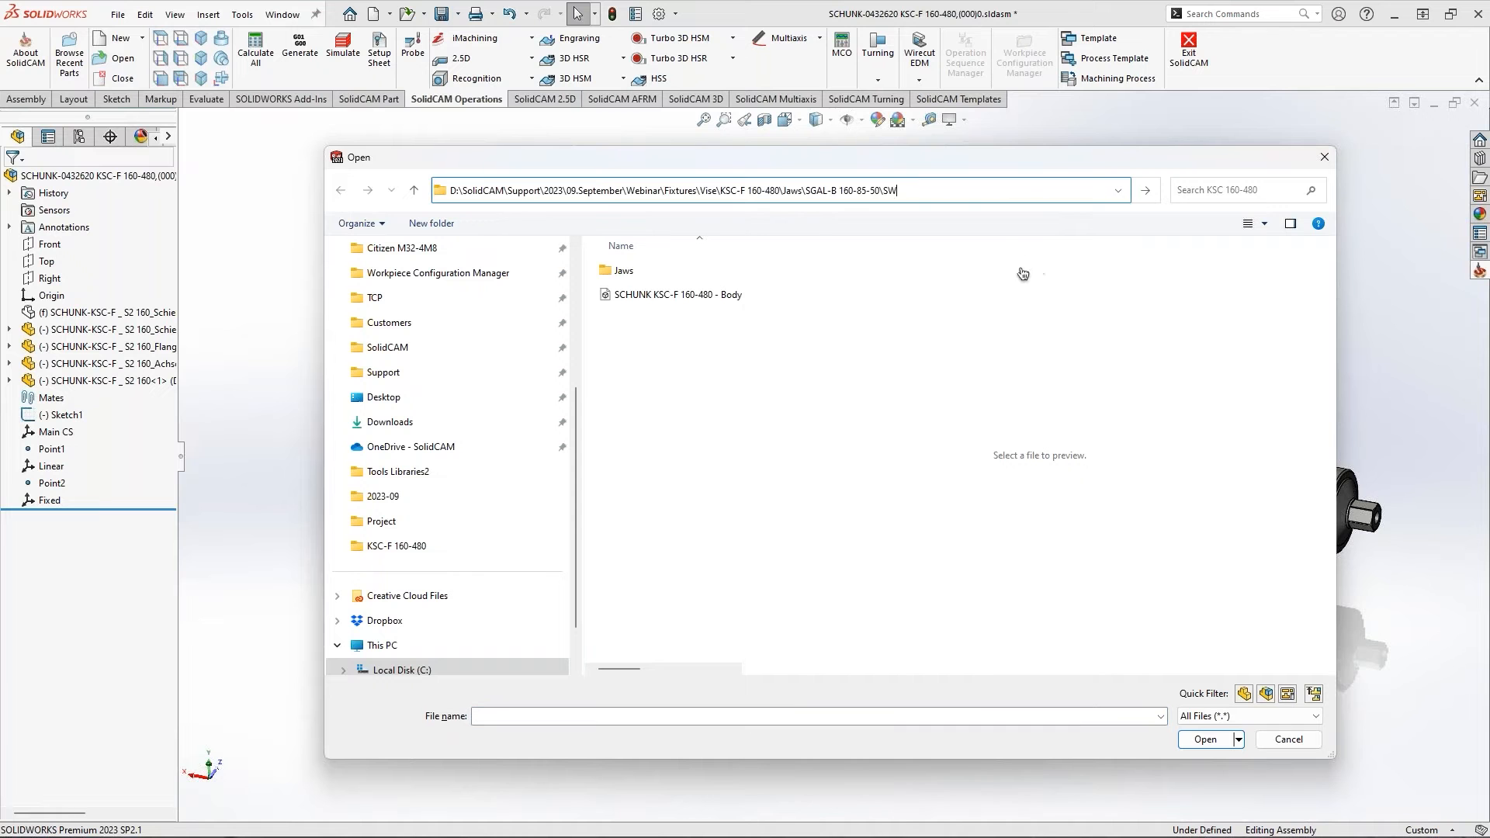
key(Return)
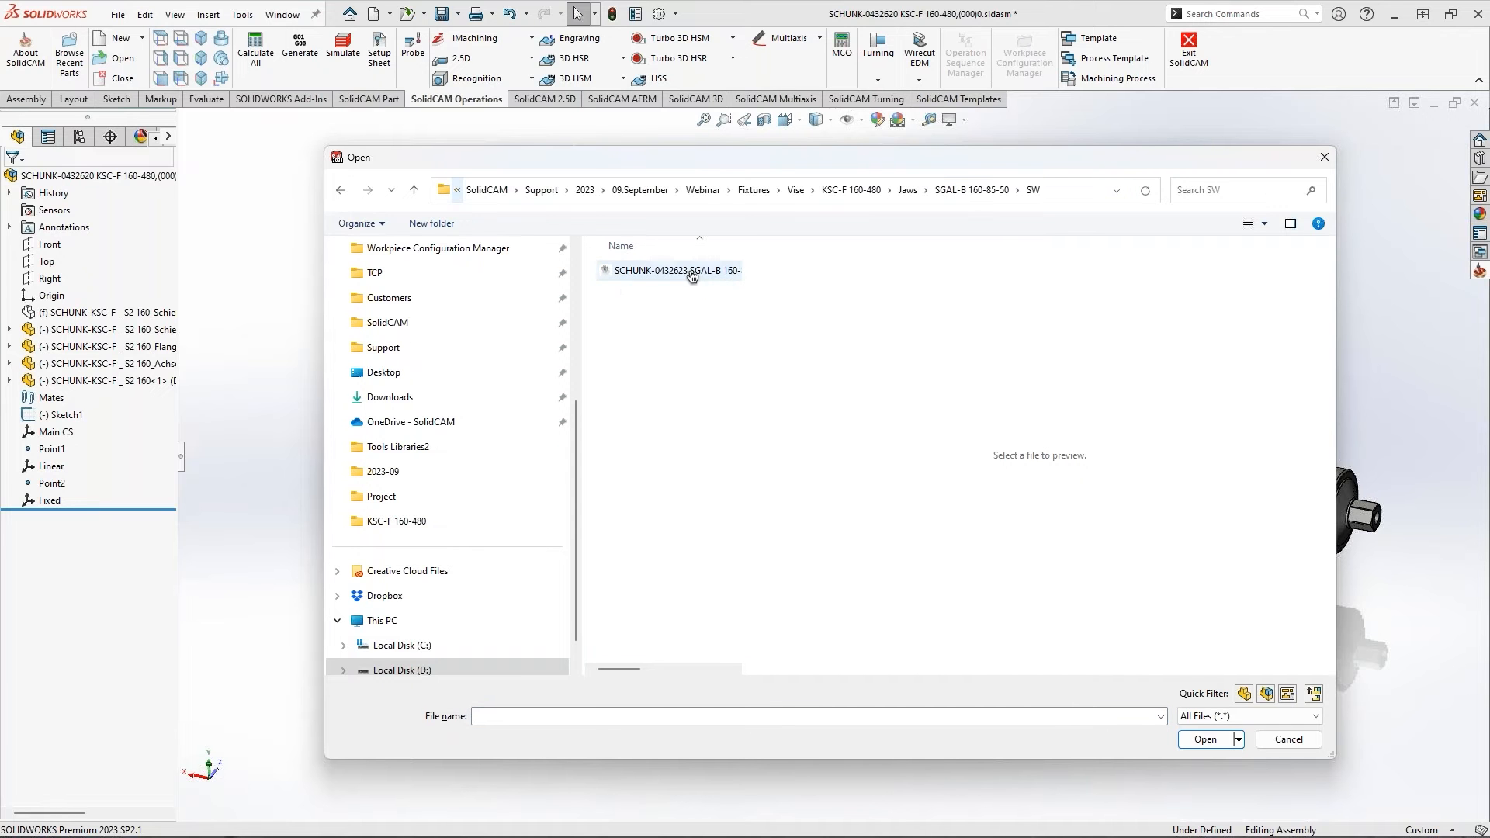
click(691, 271)
double_click(691, 272)
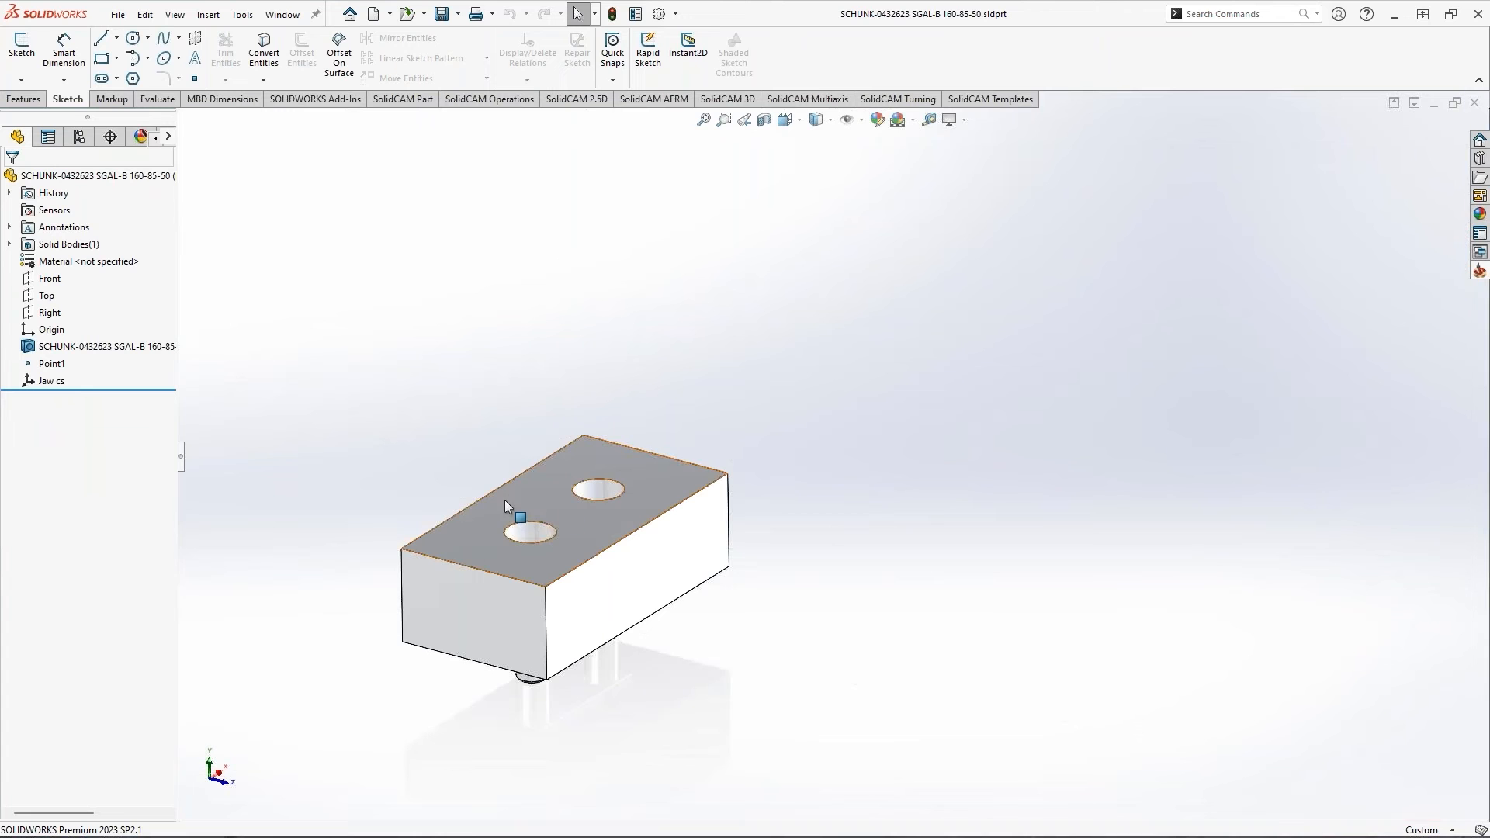
Examine the Jaw cs coordinate system's origin and axis directions on the jaw block from several angles
middle_drag(515, 505, 598, 325)
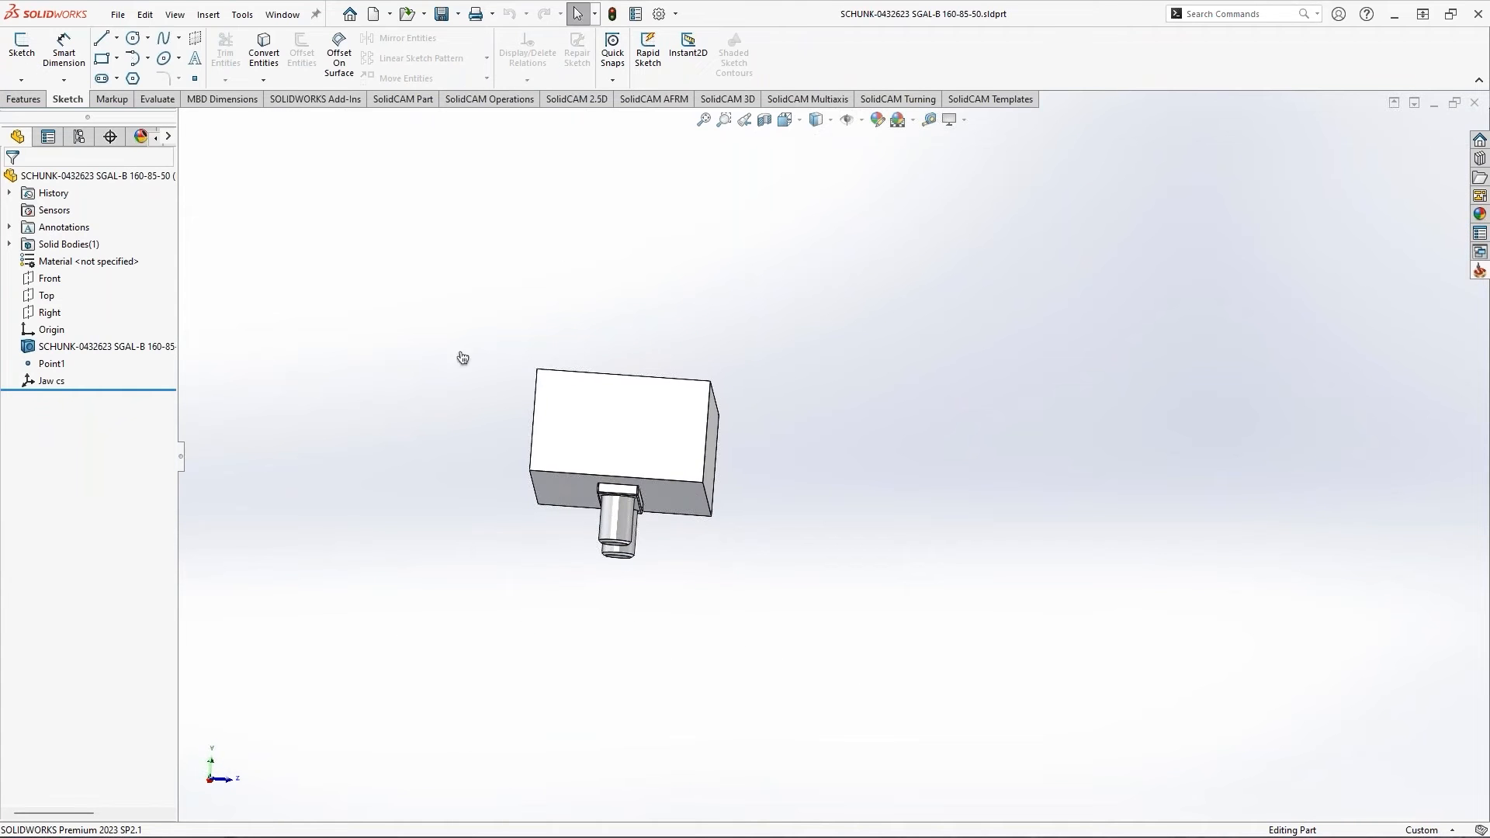
click(52, 380)
middle_drag(705, 405, 493, 491)
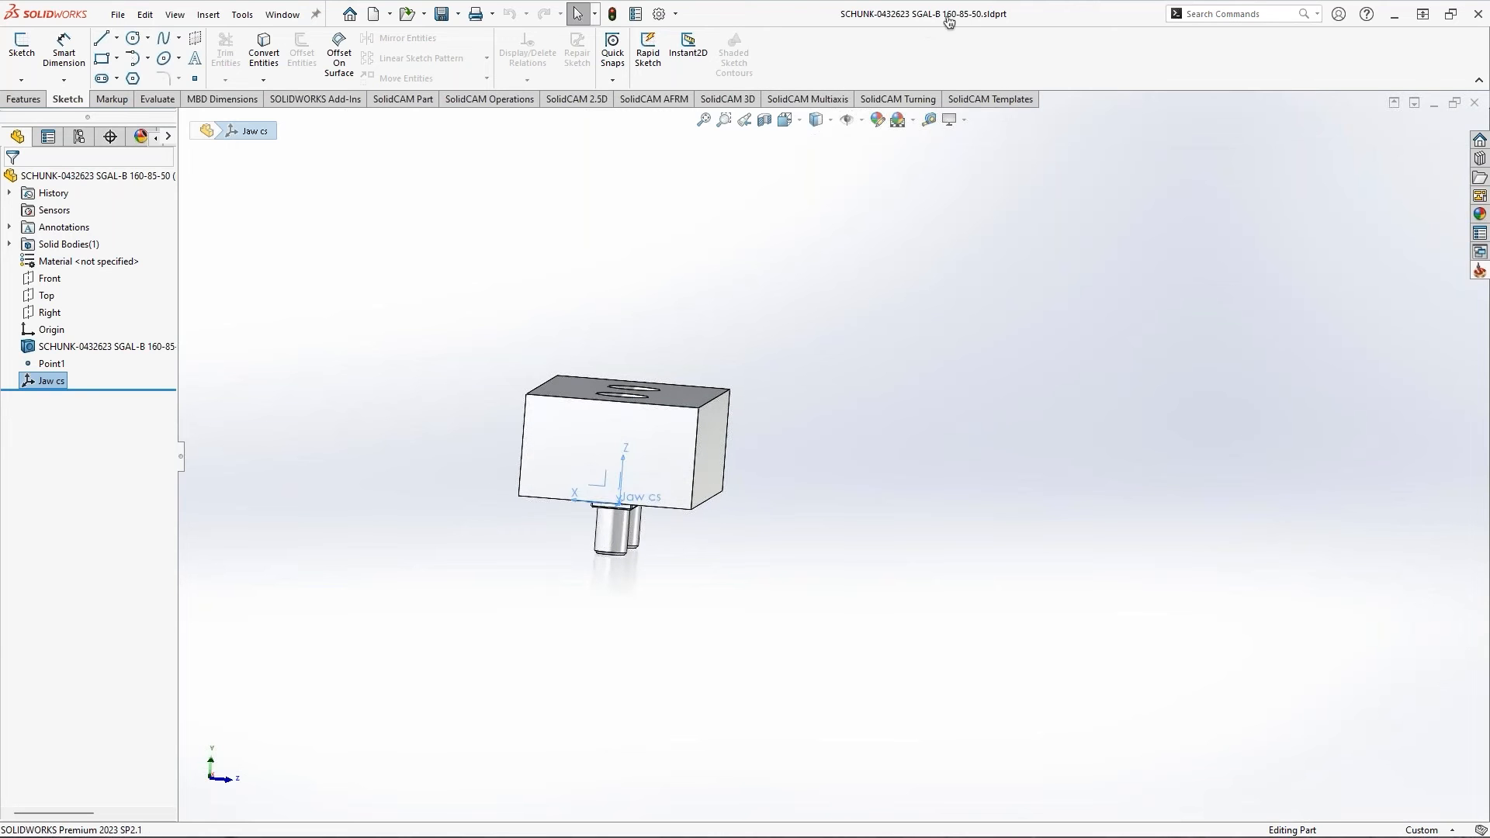
middle_drag(490, 355, 883, 525)
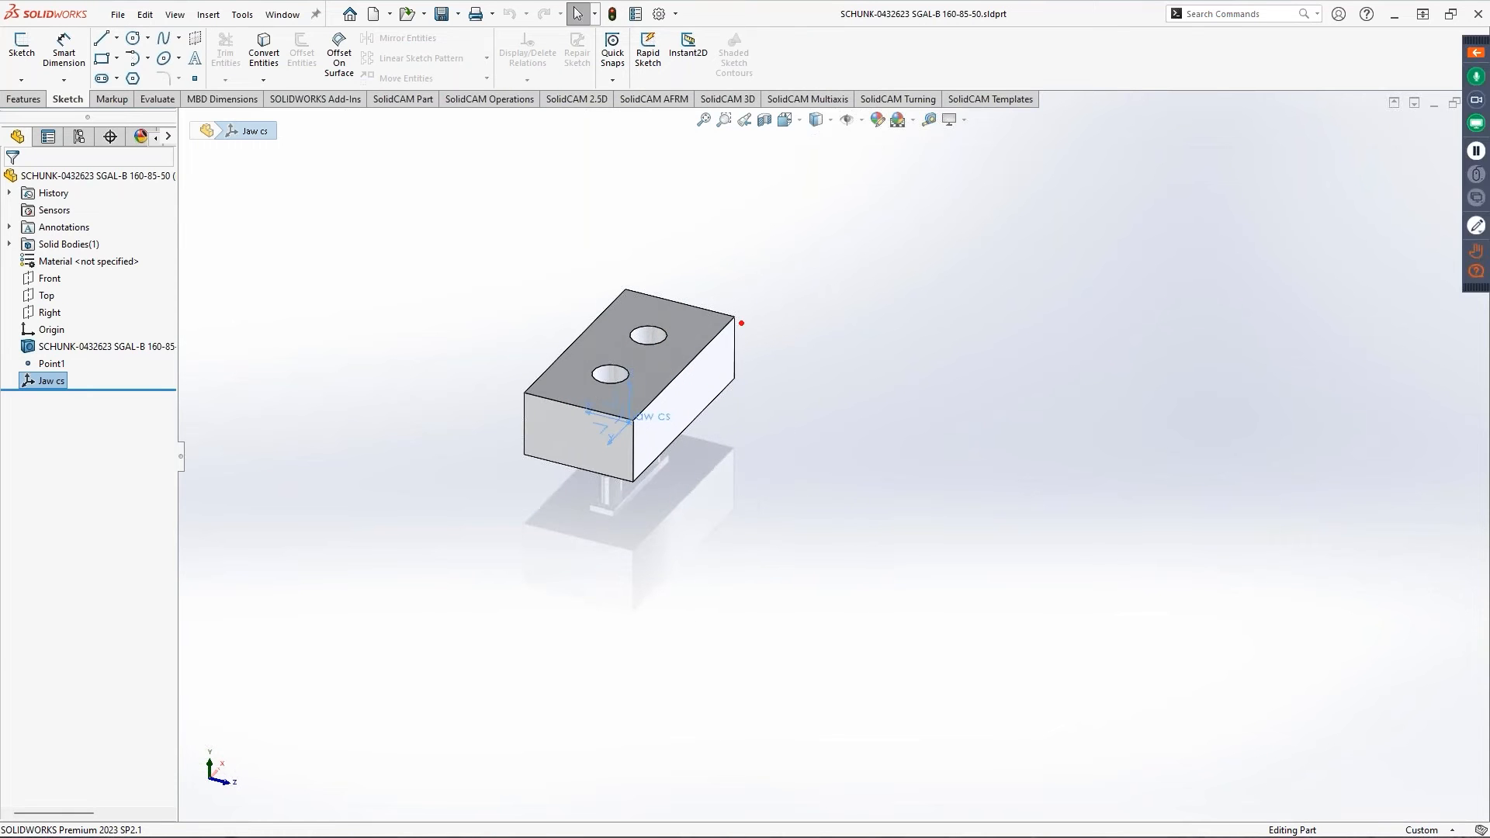
drag(868, 352, 649, 443)
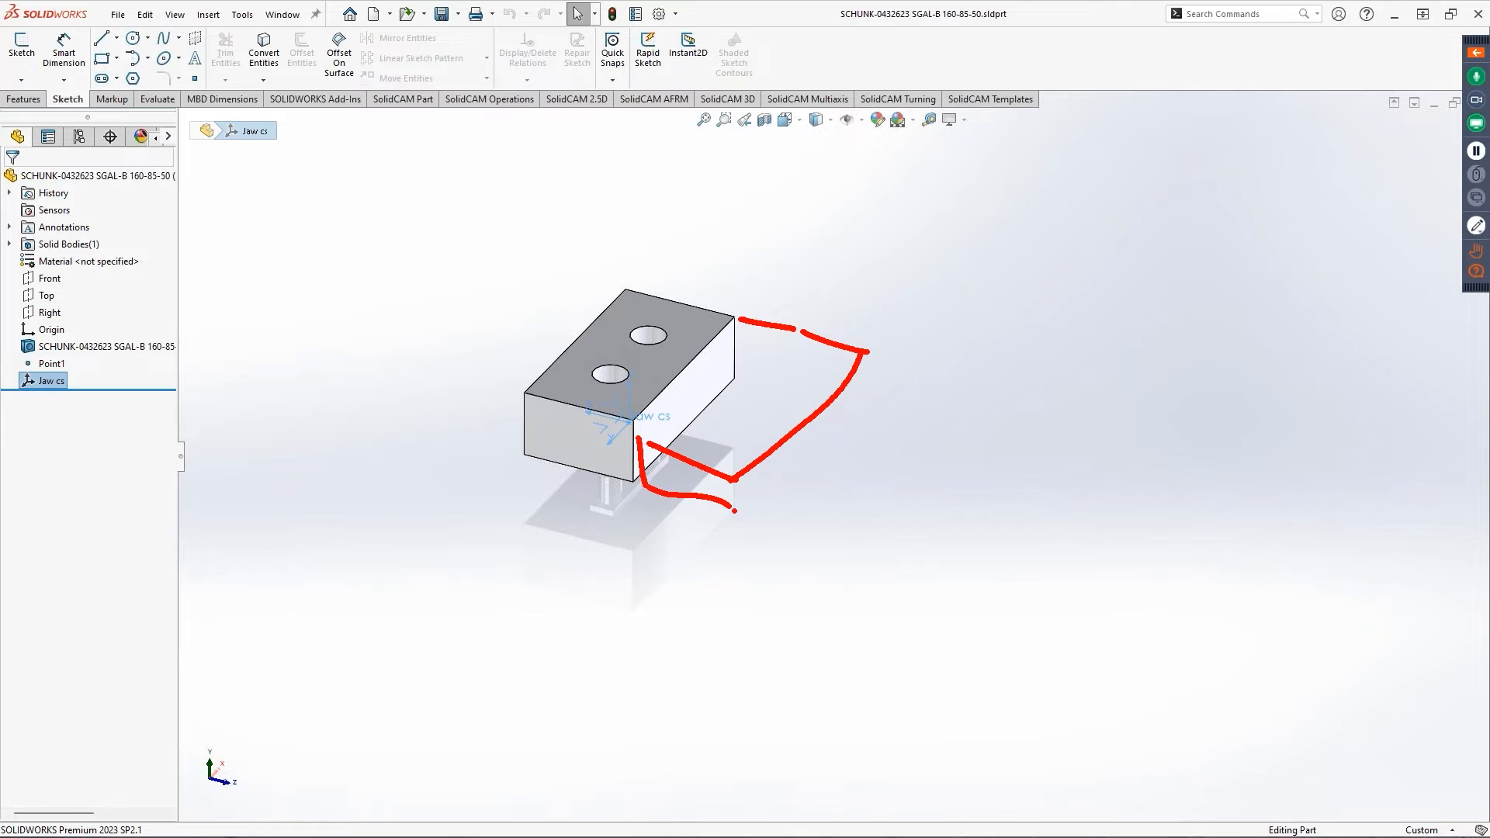
drag(878, 445, 736, 508)
key(Escape)
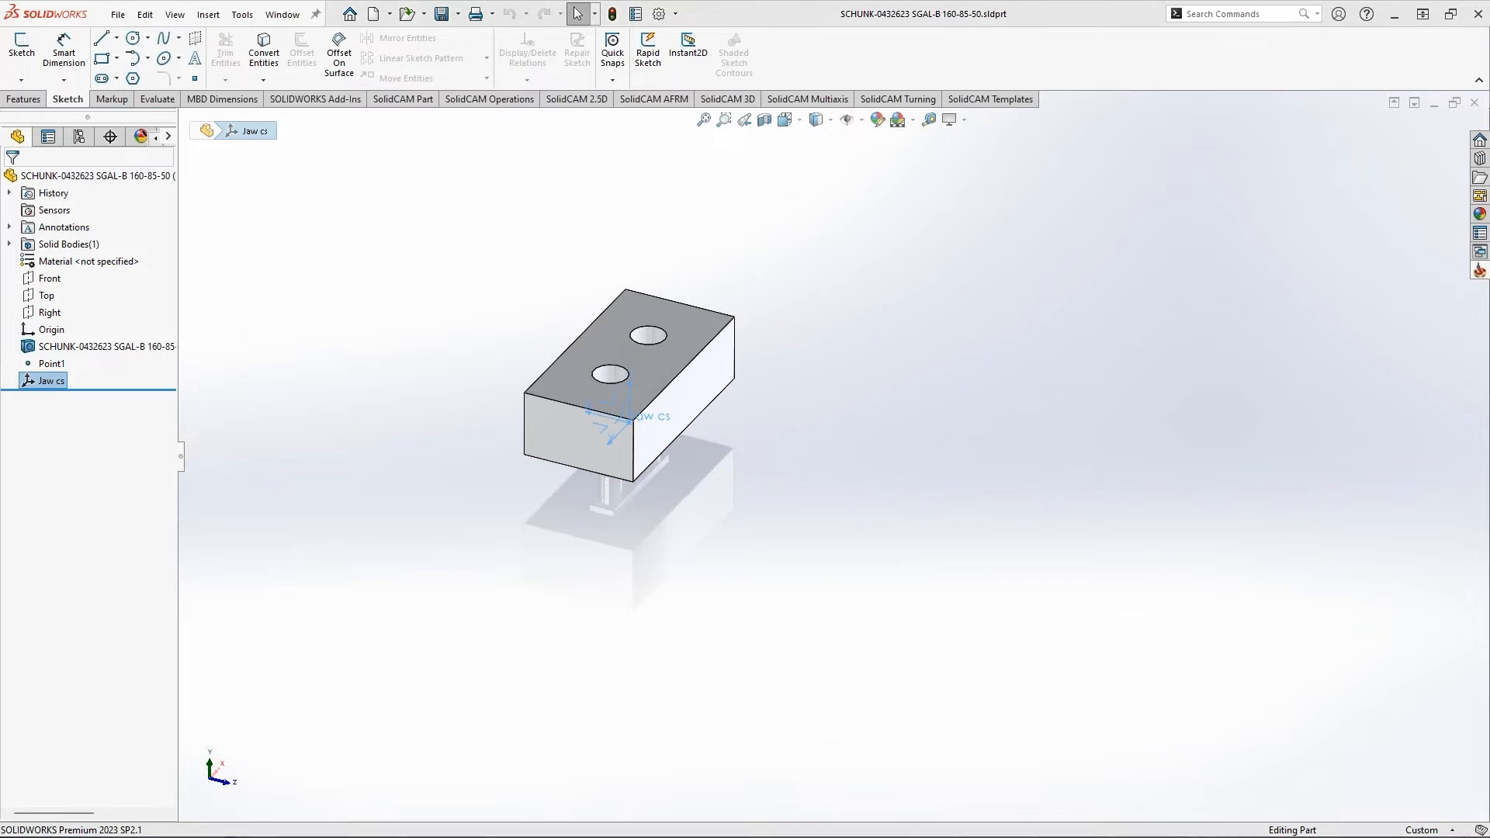
scroll(622, 450, down, 5)
middle_drag(675, 444, 778, 383)
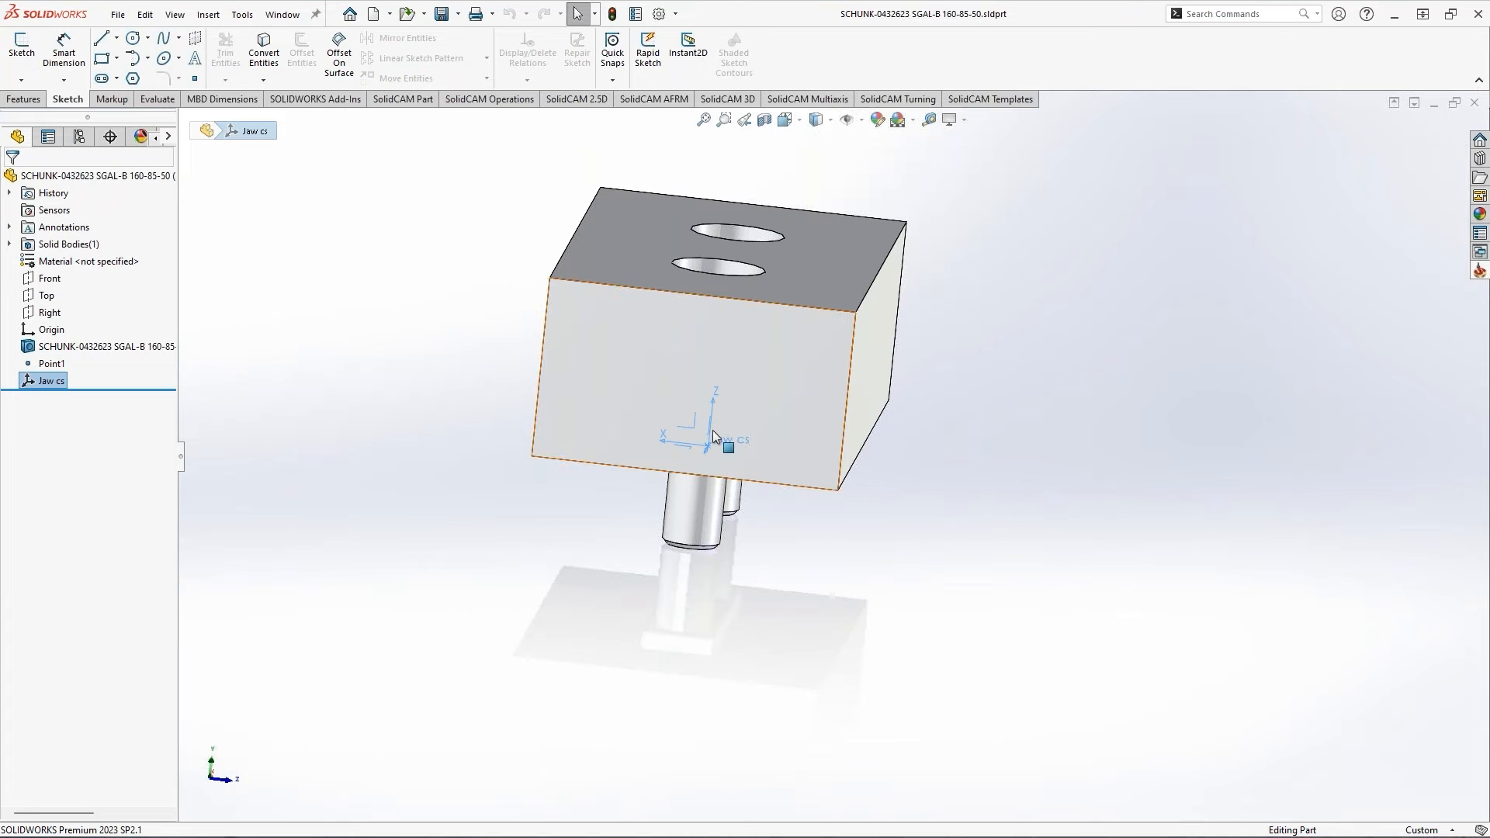
scroll(784, 404, up, 2)
mouse_move(784, 404)
middle_down()
mouse_move(769, 409)
mouse_move(776, 422)
middle_up()
Start saving the jaw part under a new name and go to Tools Libraries\Webinar Fixture\Vise\KSC 160-480\Jaws
click(114, 14)
click(150, 204)
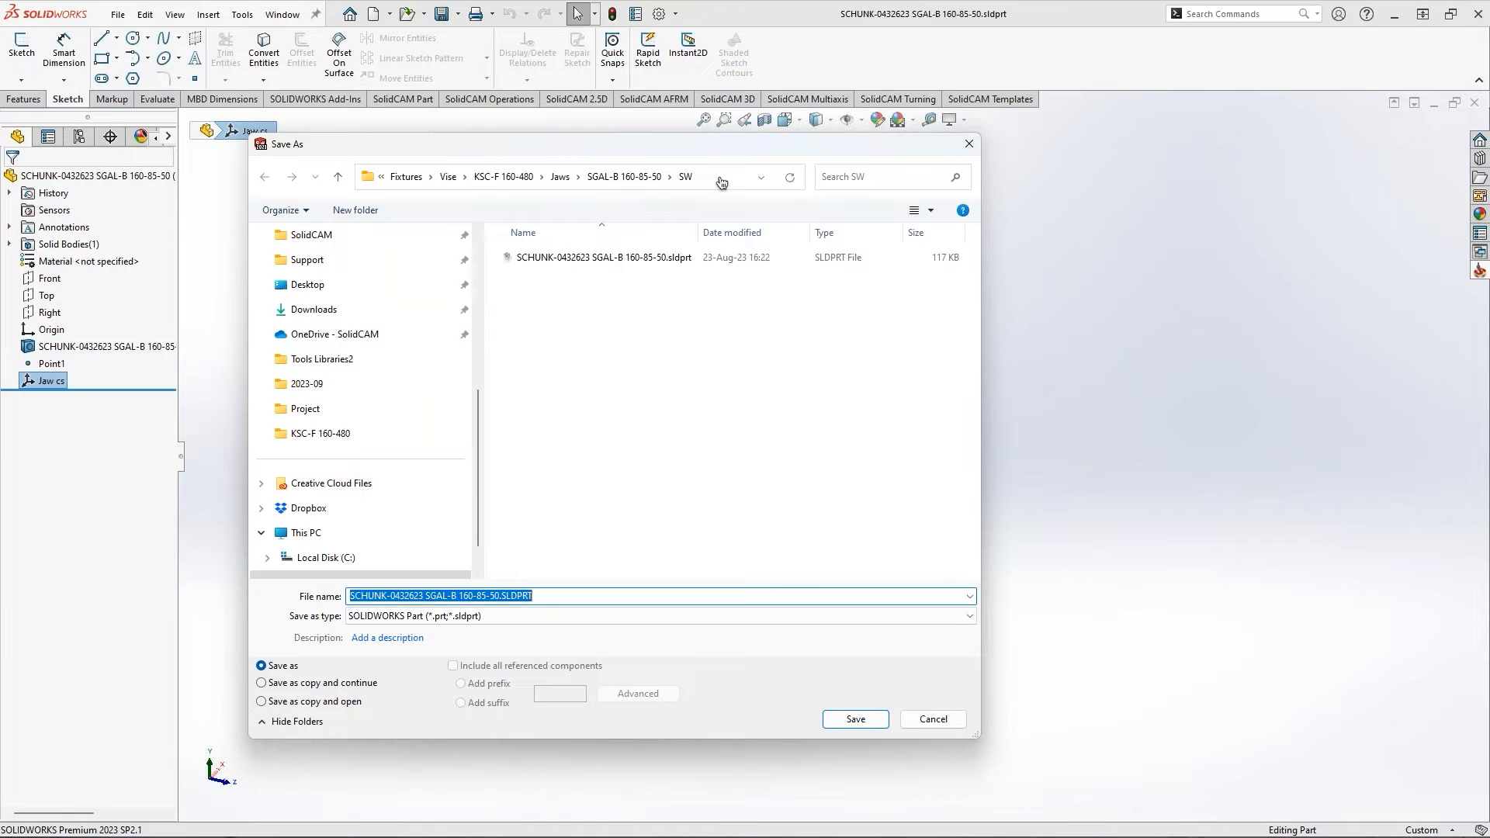
click(621, 177)
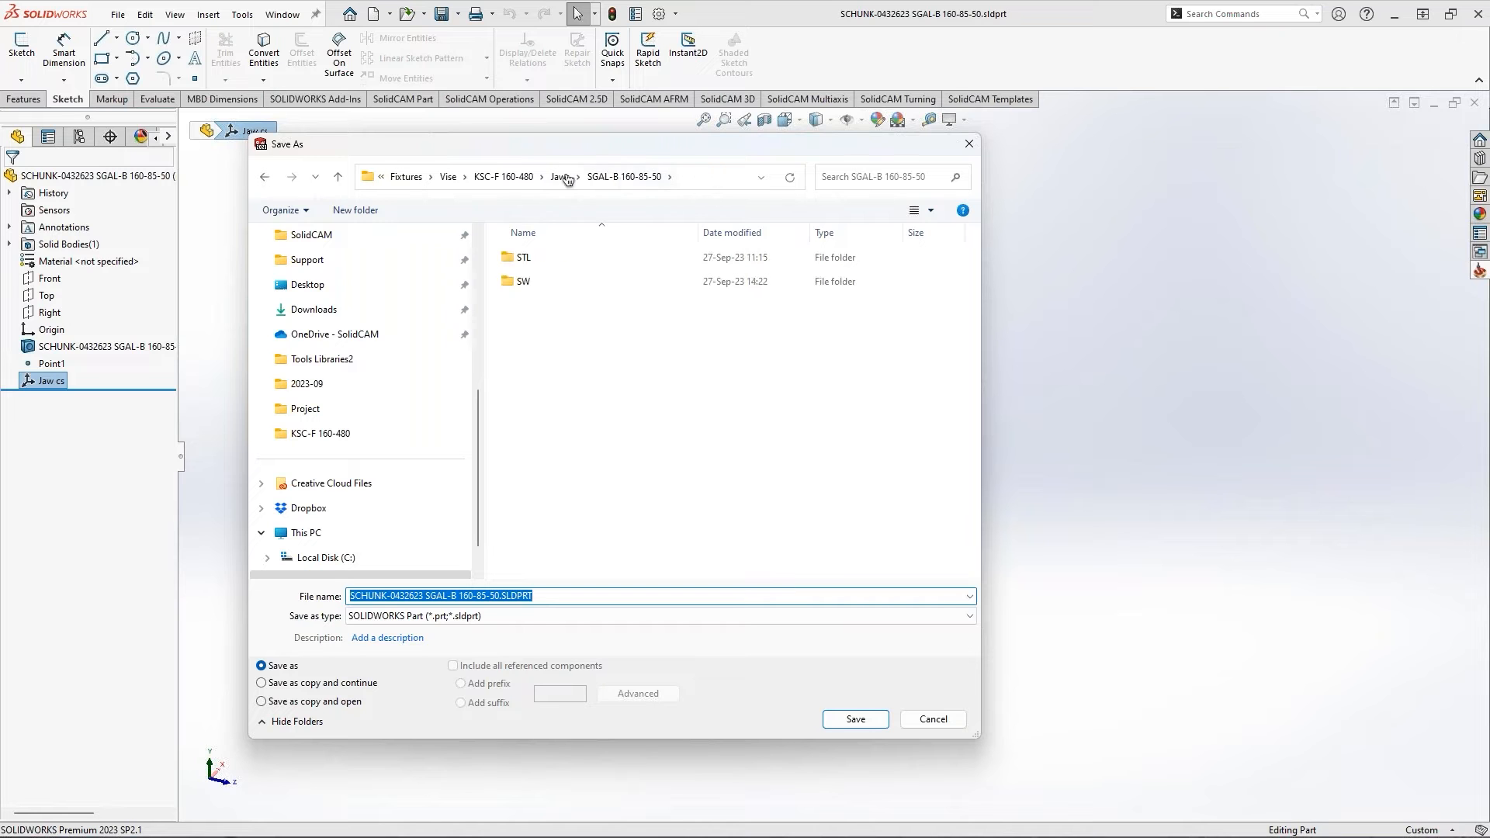
click(732, 184)
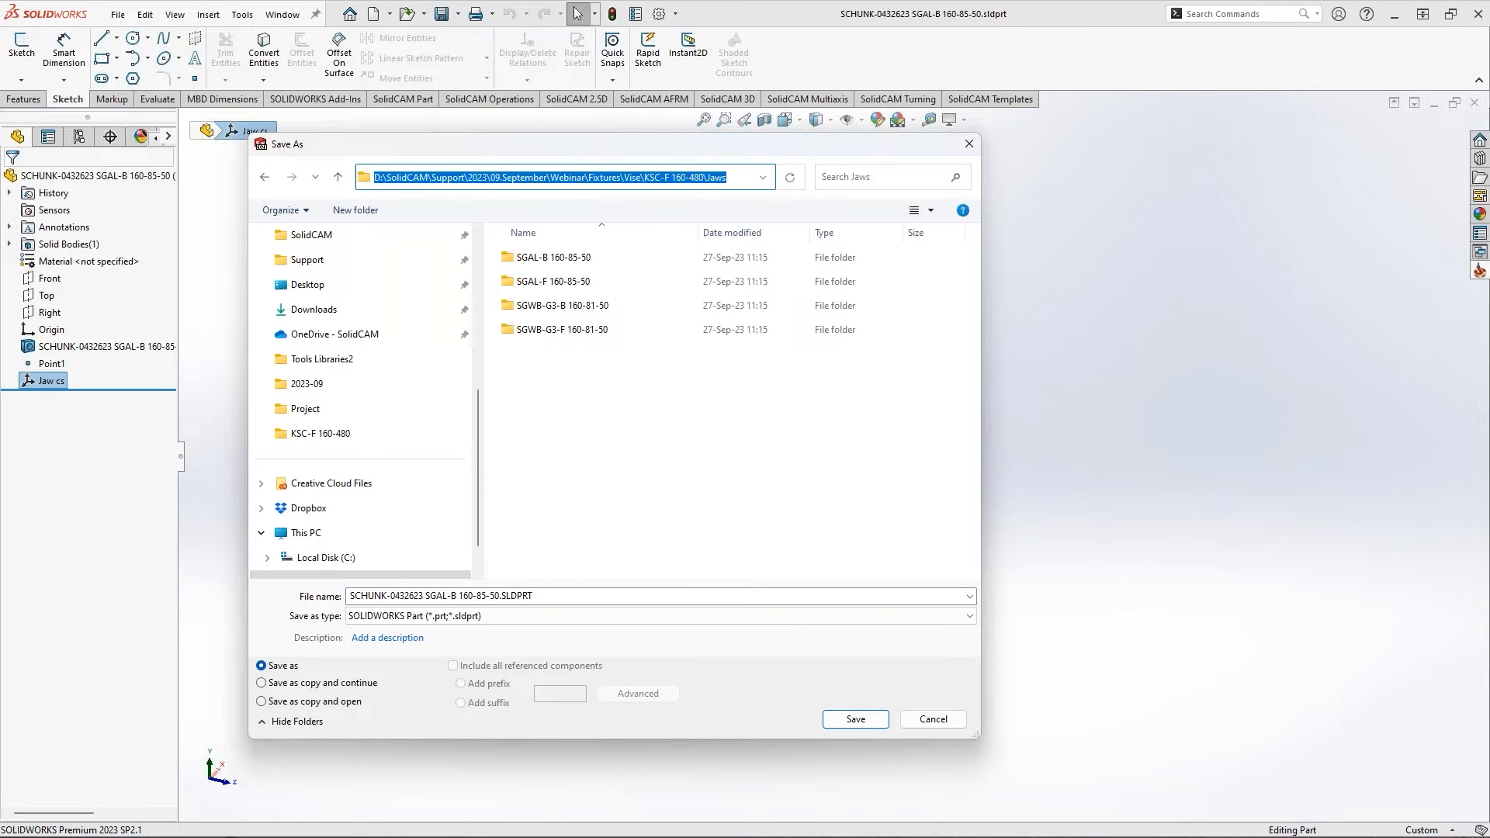
click(621, 372)
drag(479, 416, 497, 270)
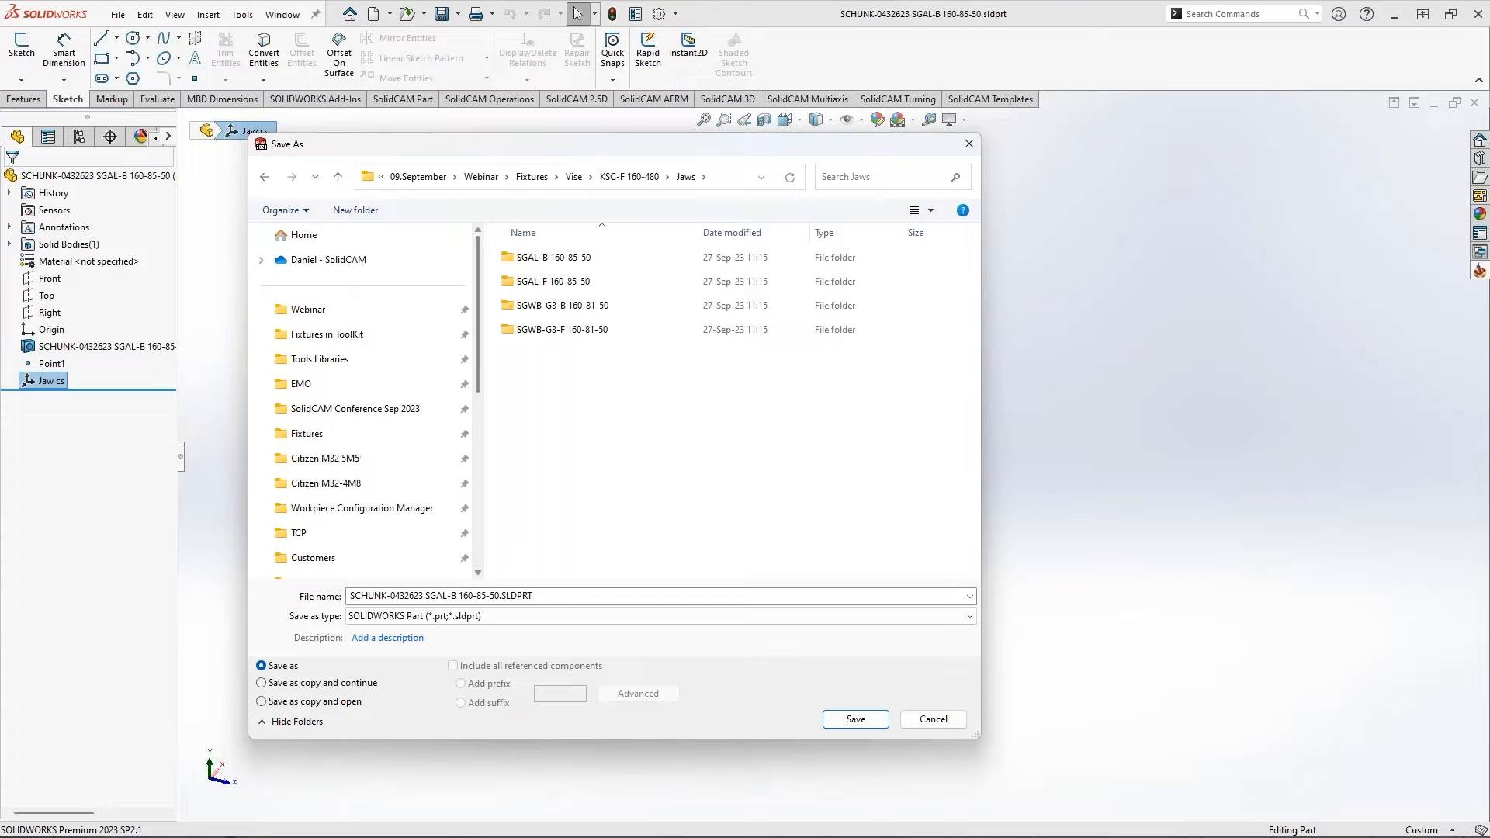
click(345, 361)
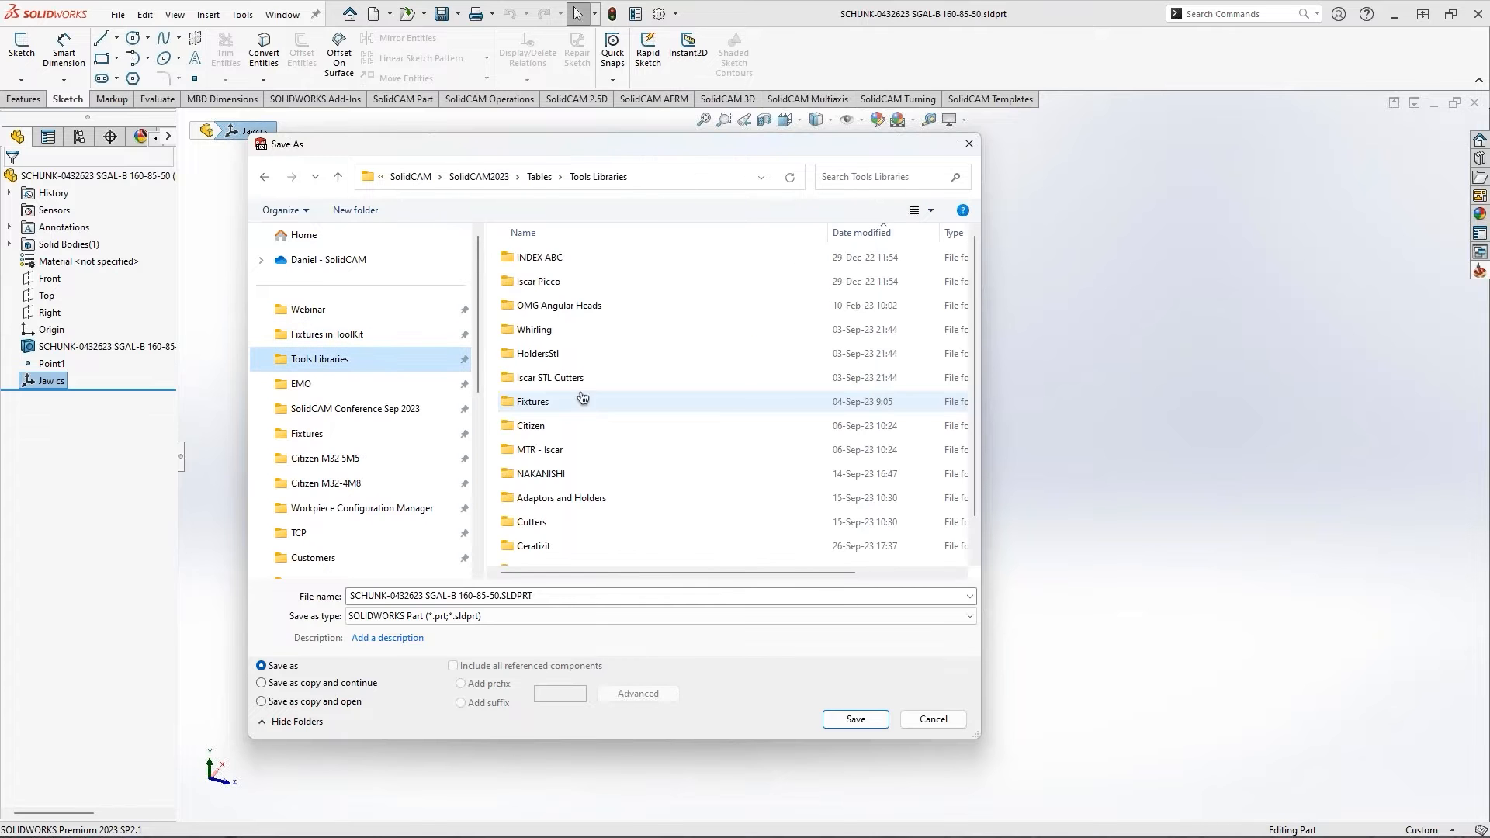
double_click(552, 555)
double_click(534, 258)
double_click(533, 256)
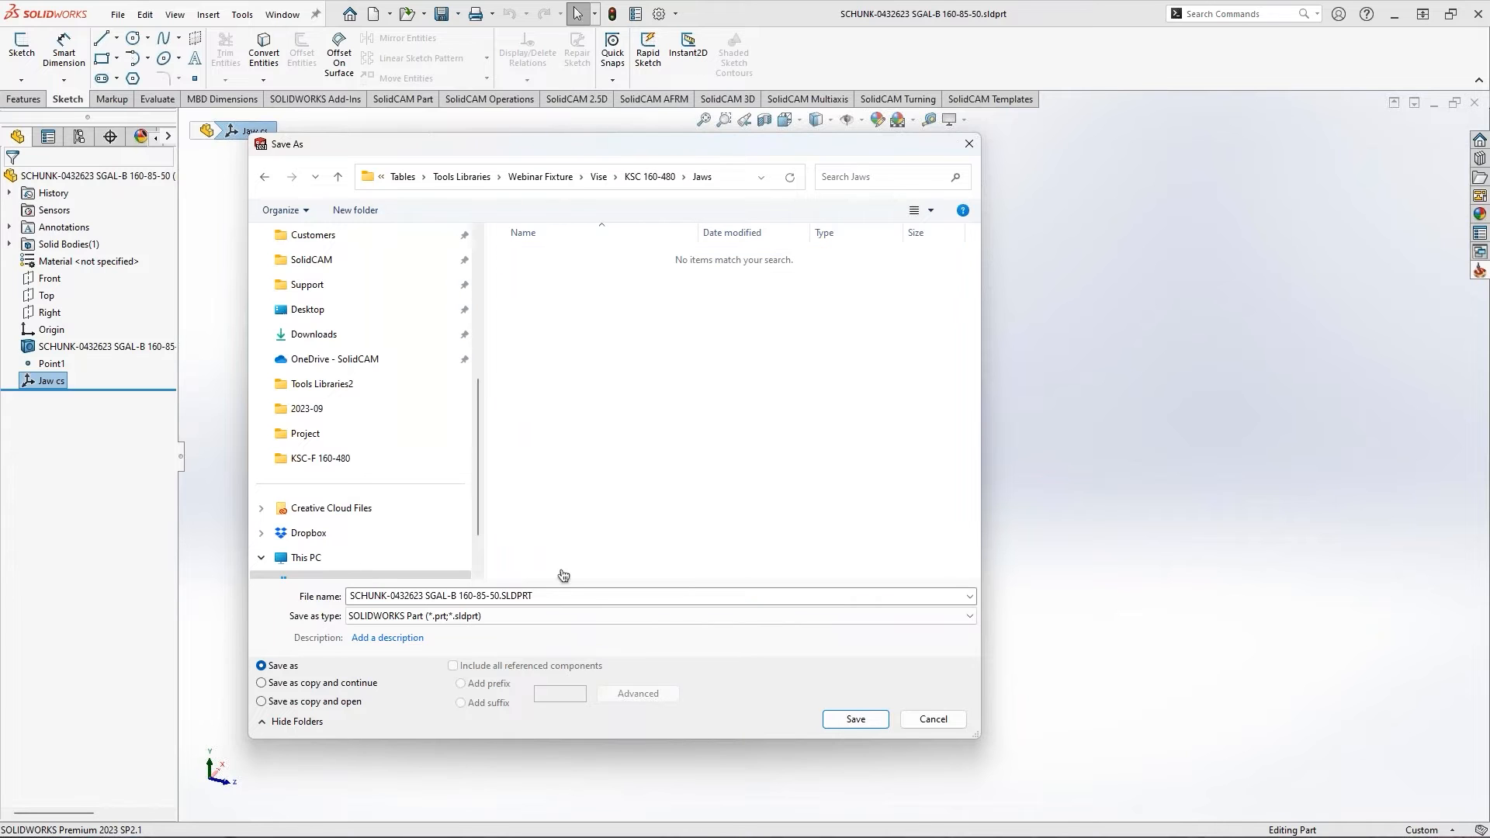
Replace the jaw part's file name with Fixed, keeping the SLDPRT extension
click(461, 596)
click(460, 596)
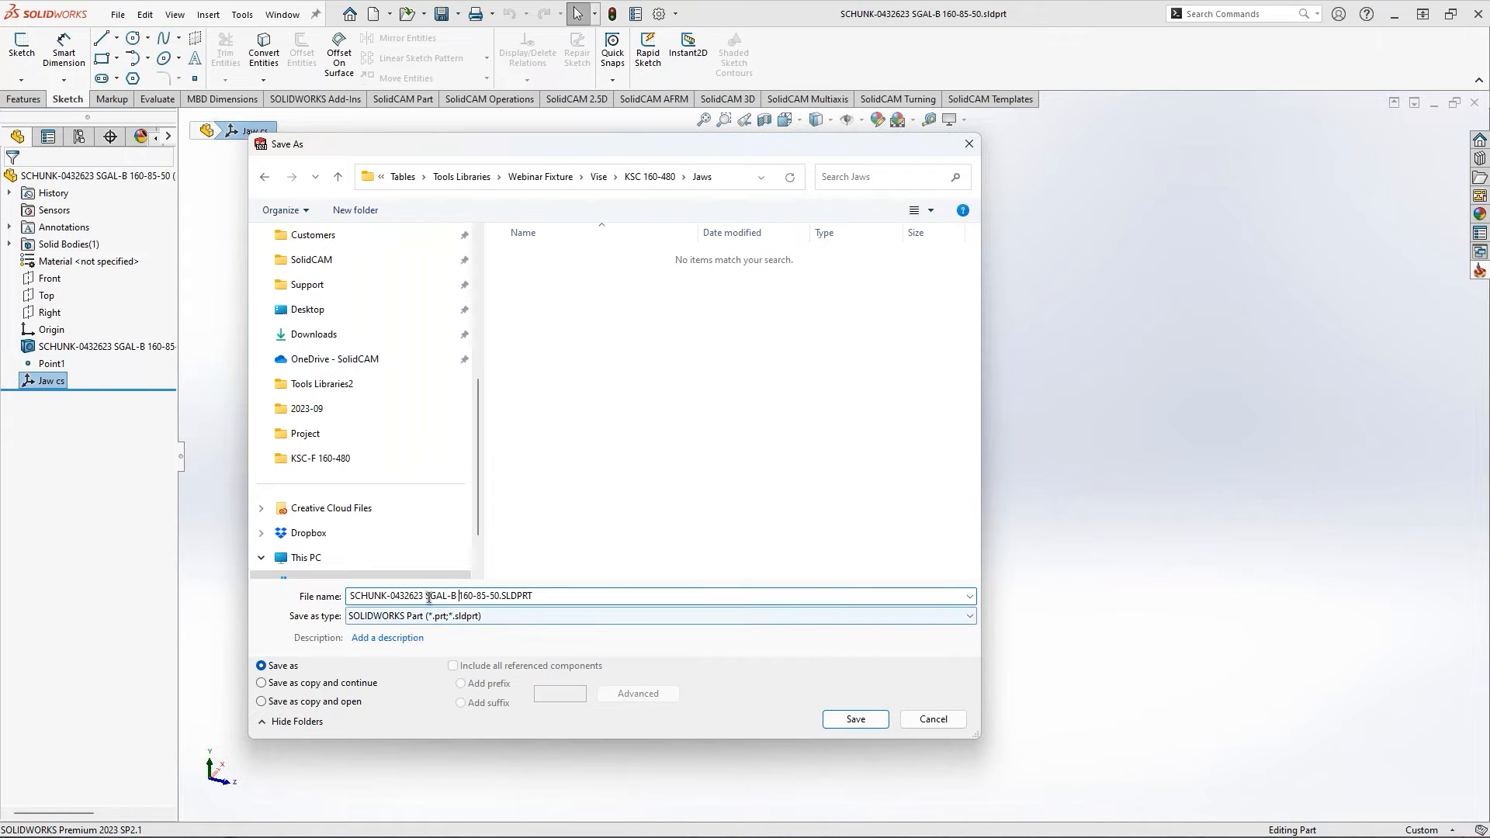
key(Delete)
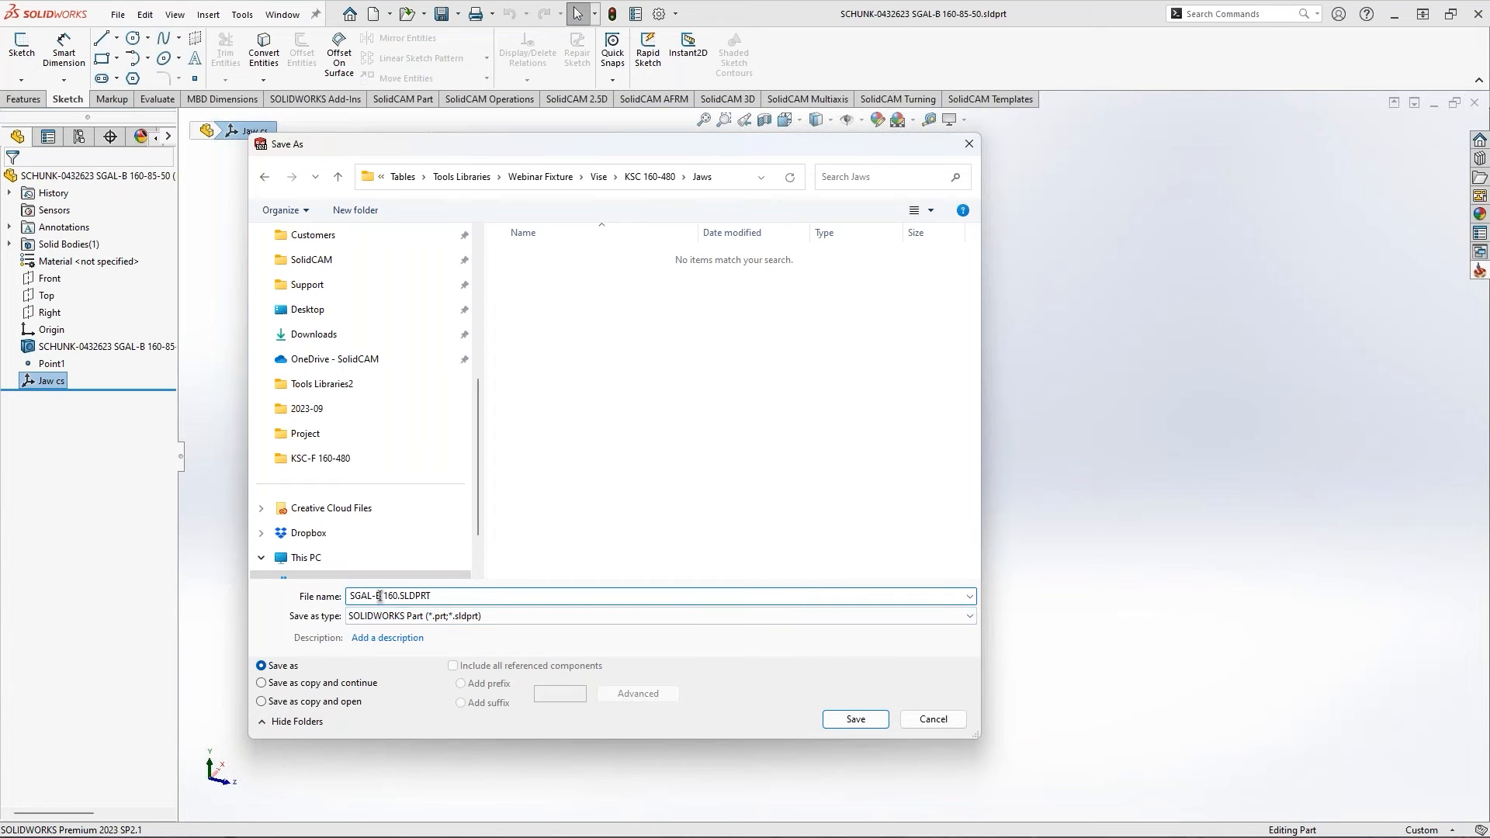
key(Delete)
text(.)
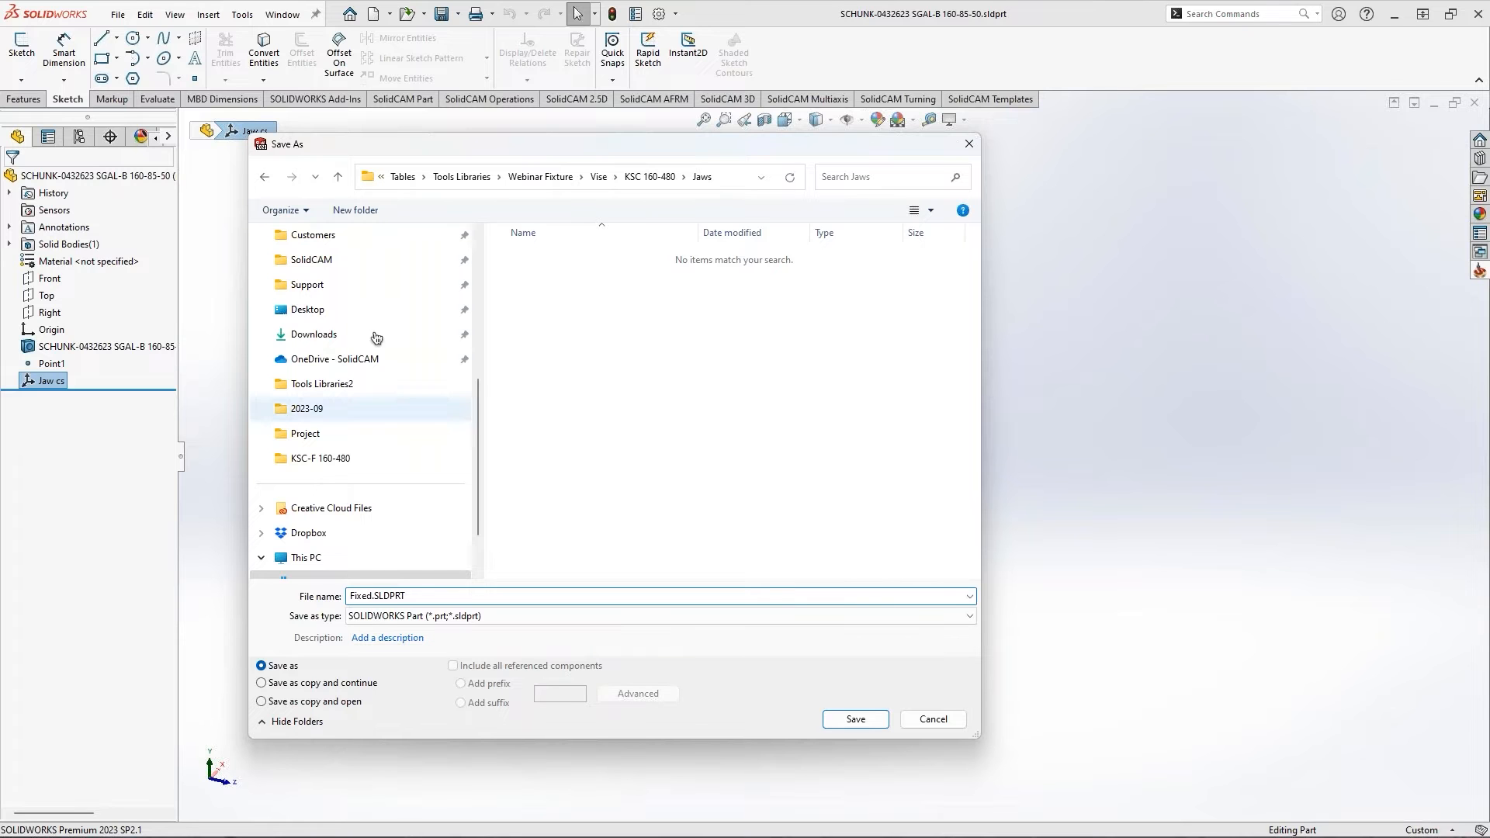
Name the exported jaw file SGAL-B 160 instead of Fixed and choose STL as its file type
key(ctrl+z)
click(406, 596)
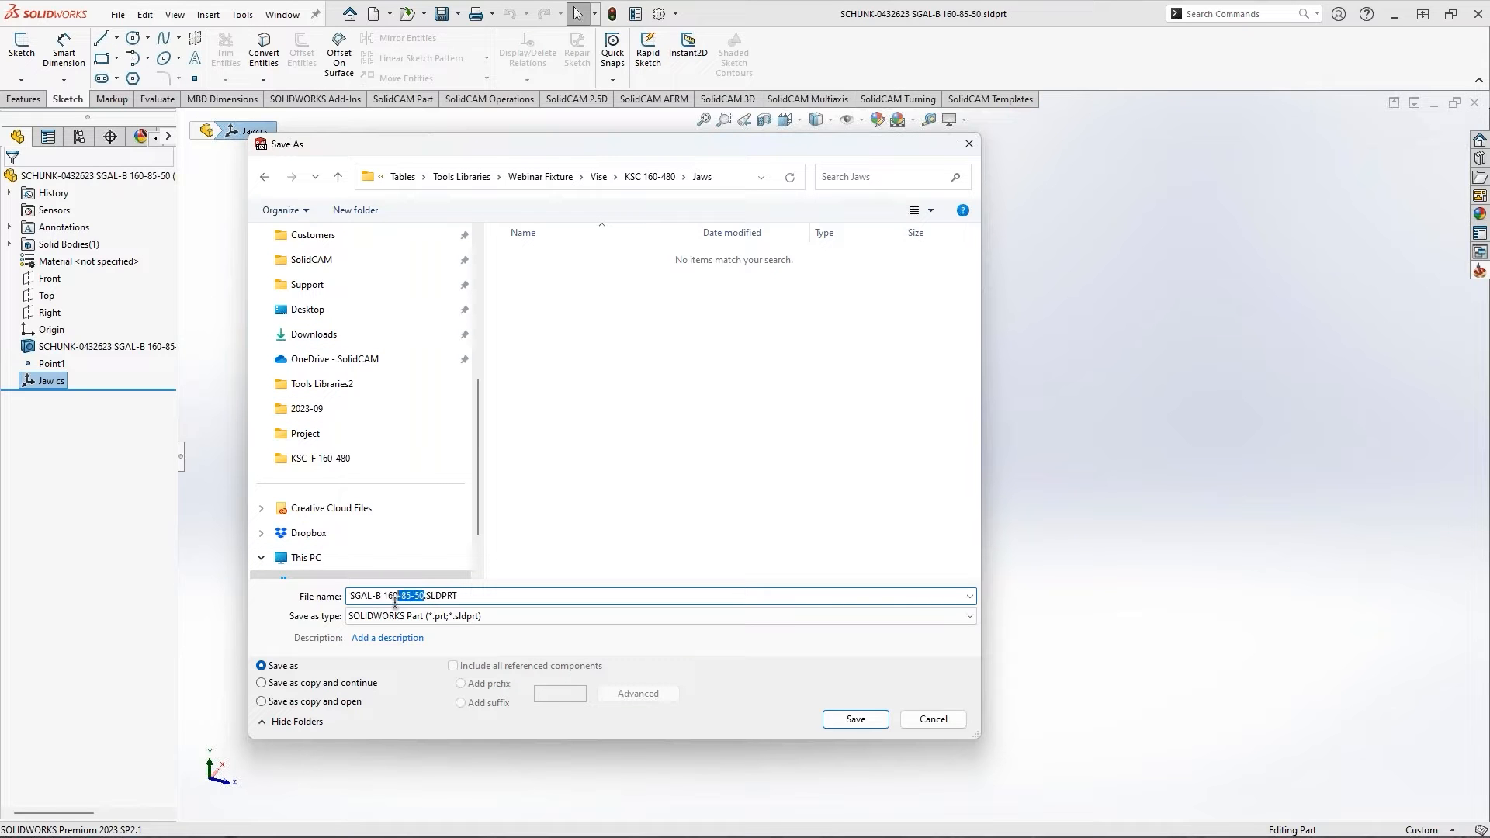
click(454, 617)
click(435, 603)
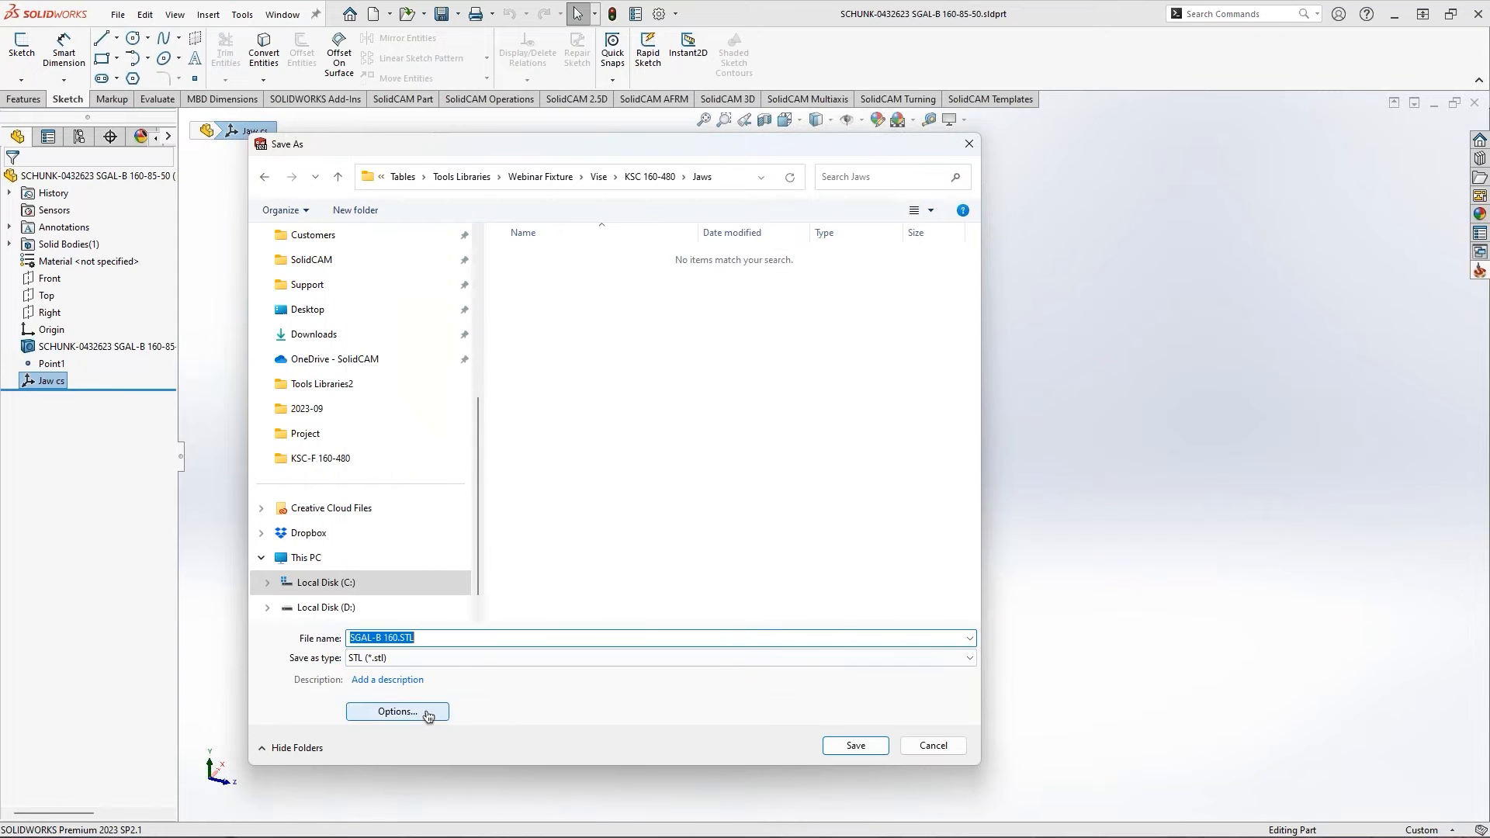
Set Jaw cs as the output coordinate system in the STL export options and save the jaw as SGAL-B 160.STL
click(409, 714)
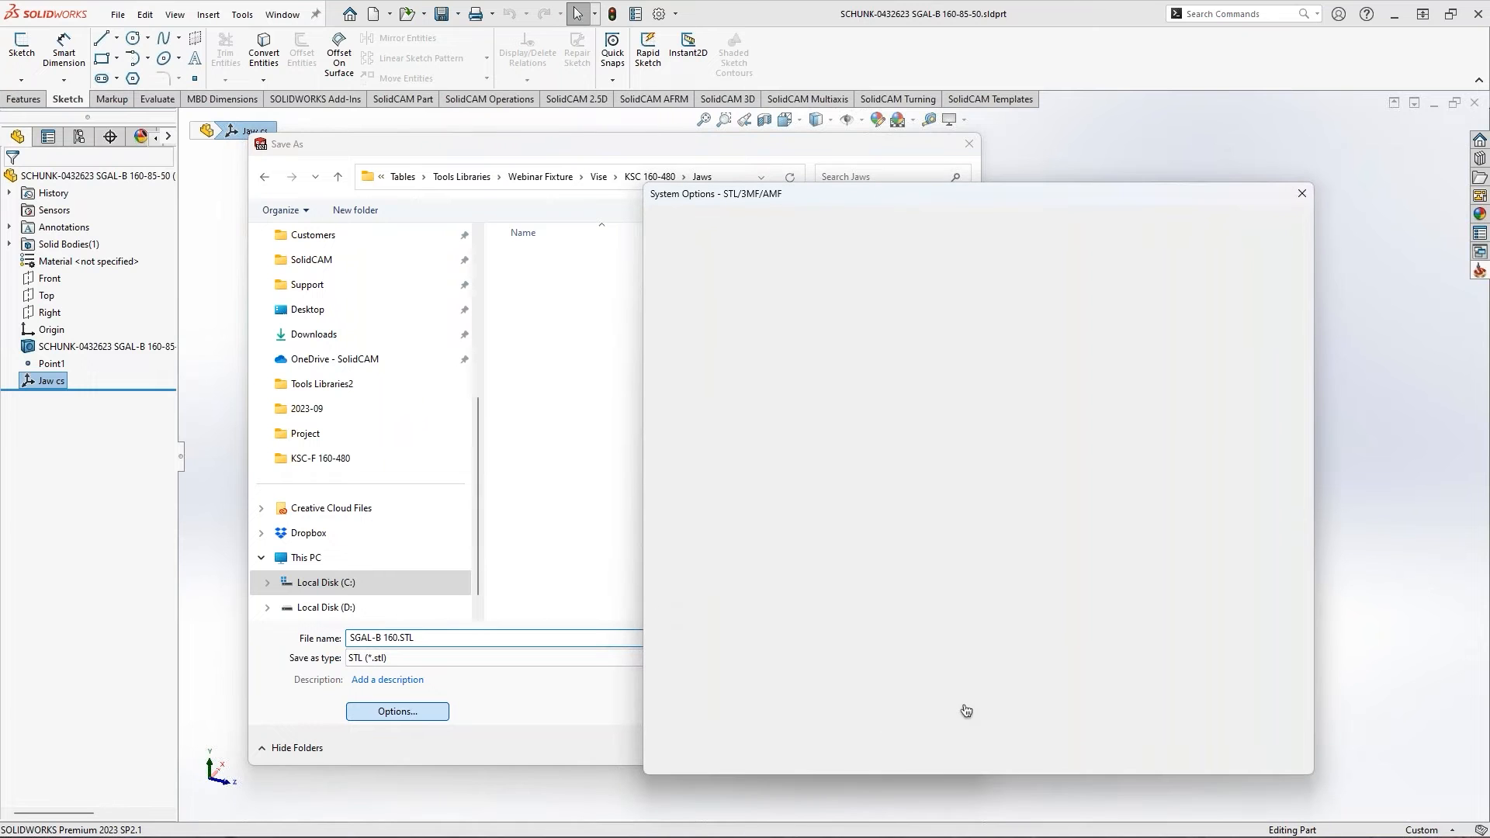
click(969, 720)
click(971, 747)
click(1118, 757)
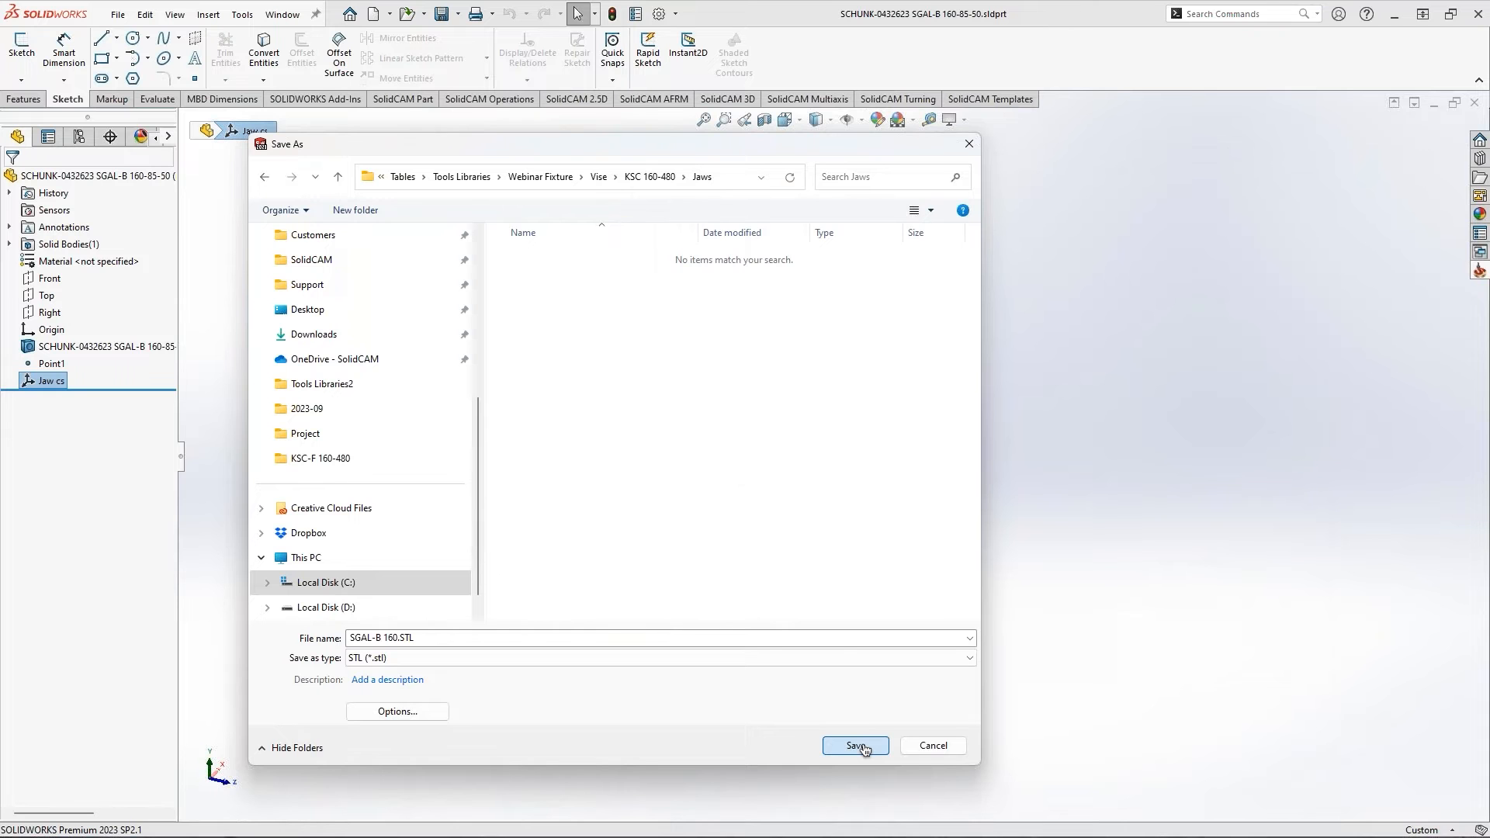
click(864, 748)
click(782, 469)
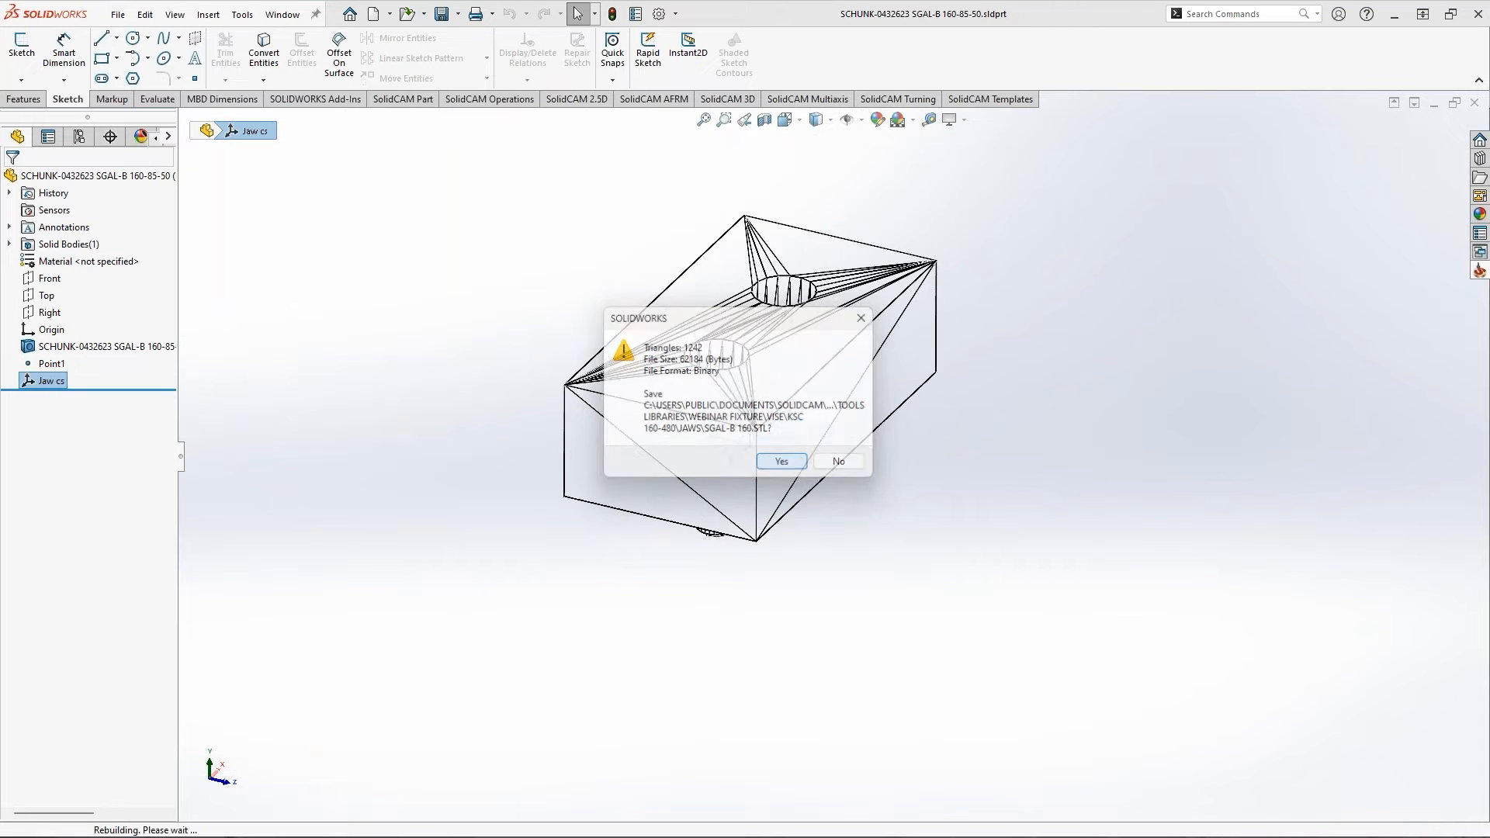
click(427, 344)
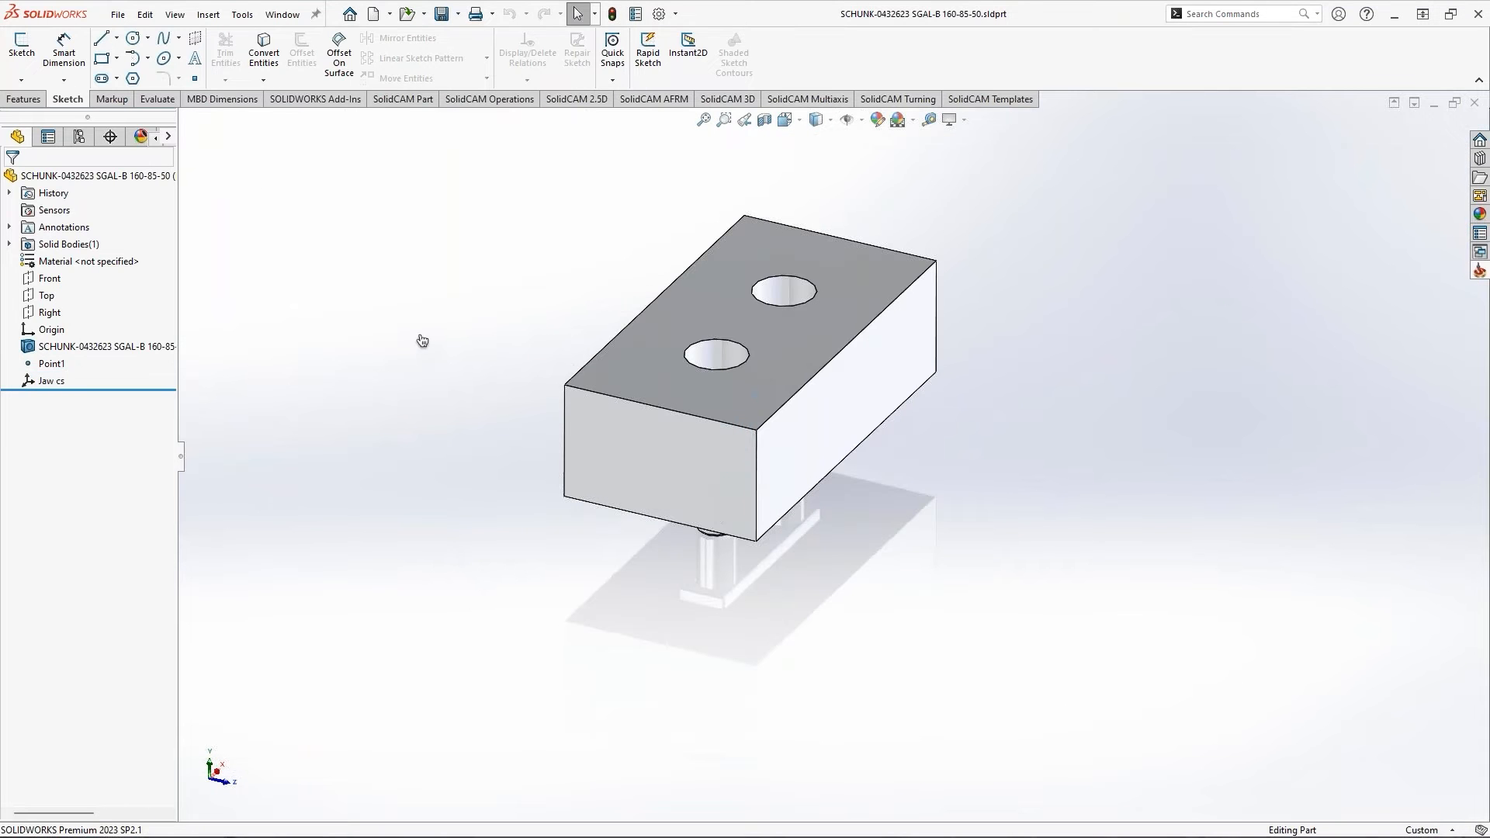
Switch to File Explorer and go to Tools Libraries\Webinar Fixture\Vise\KSC 160-480\Jaws
click(118, 14)
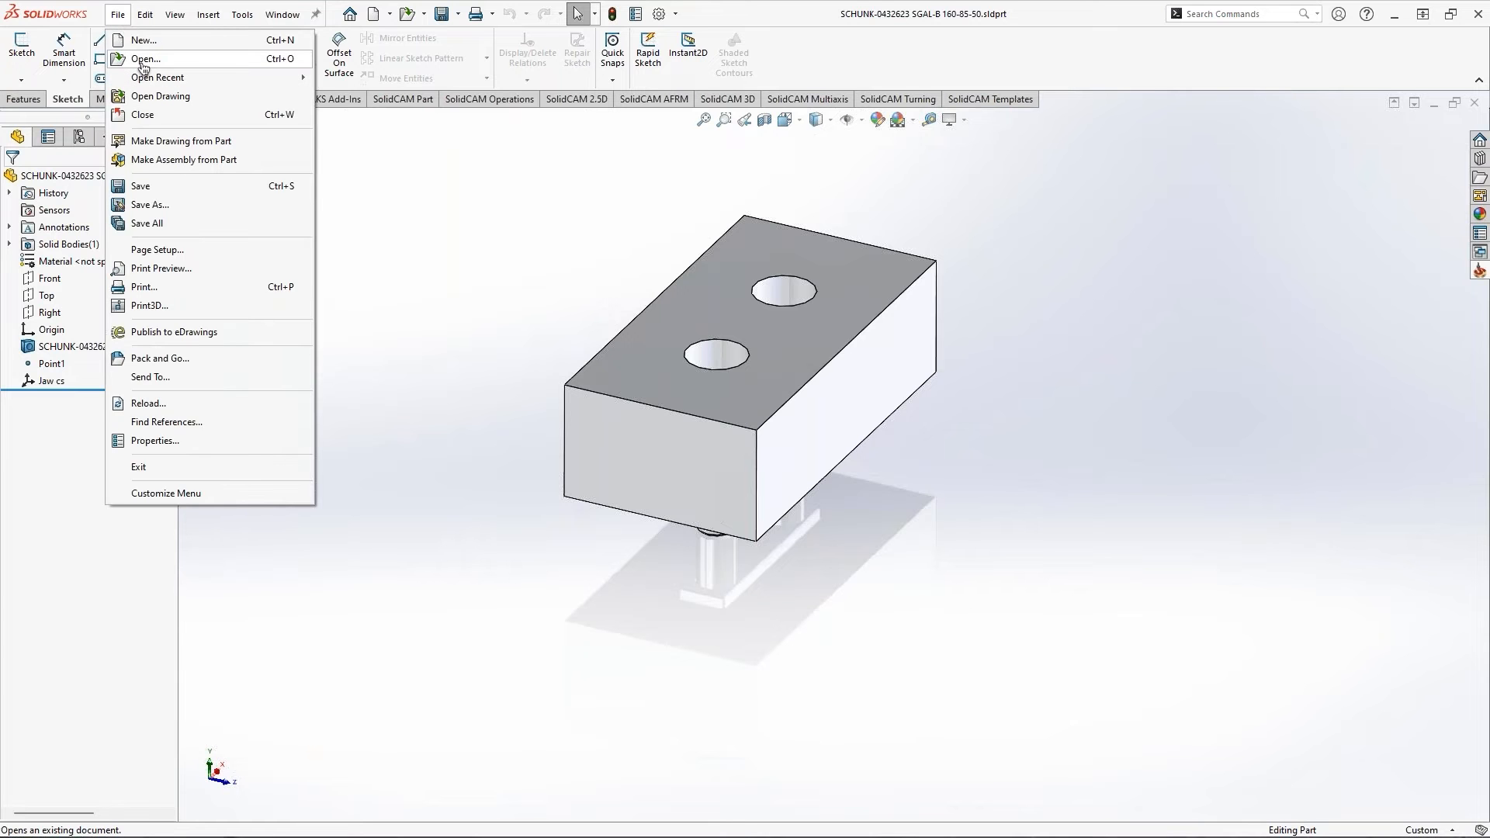
click(514, 346)
key(super+e)
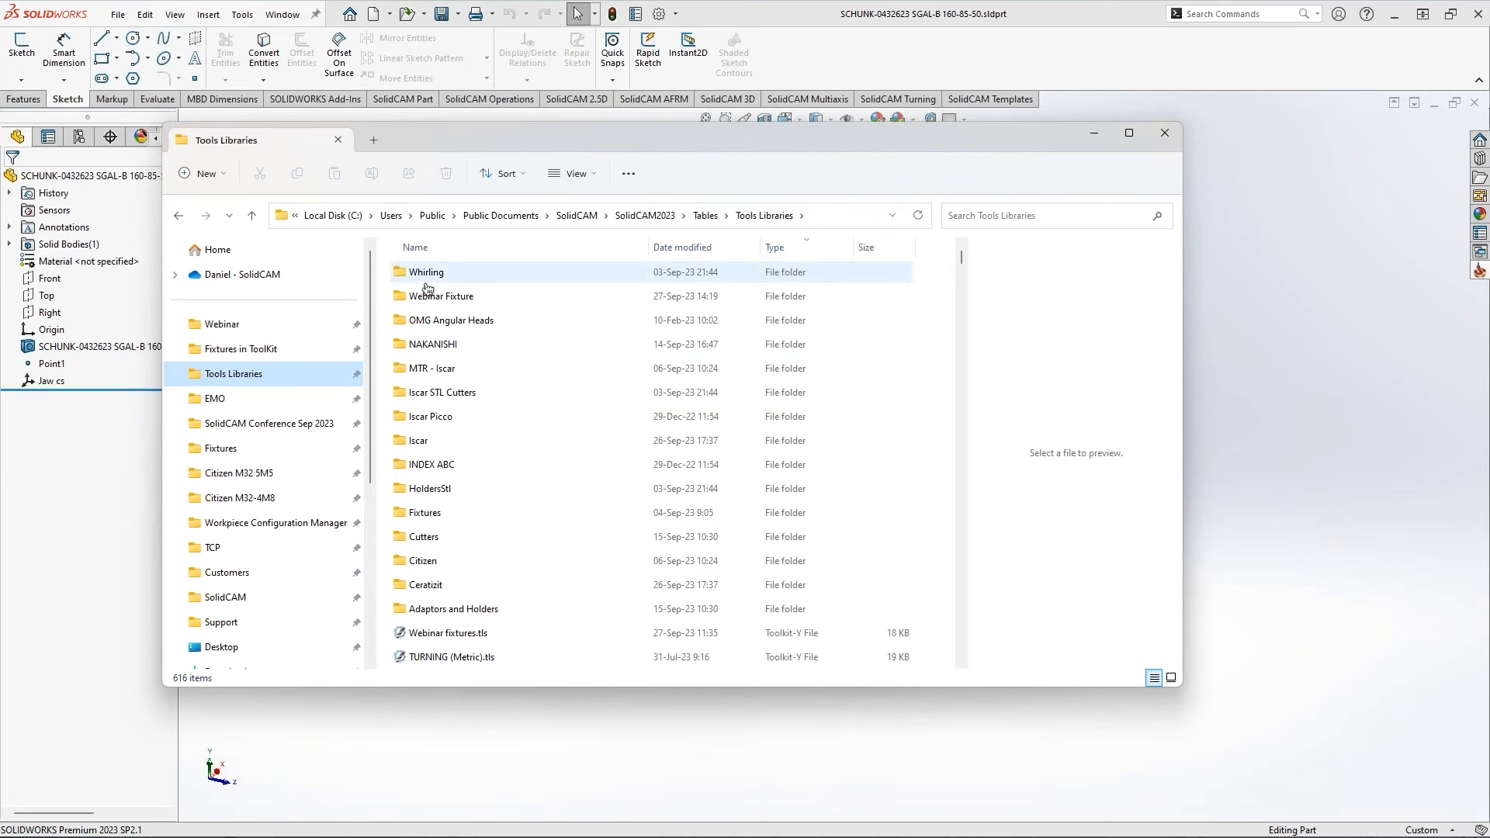
click(428, 612)
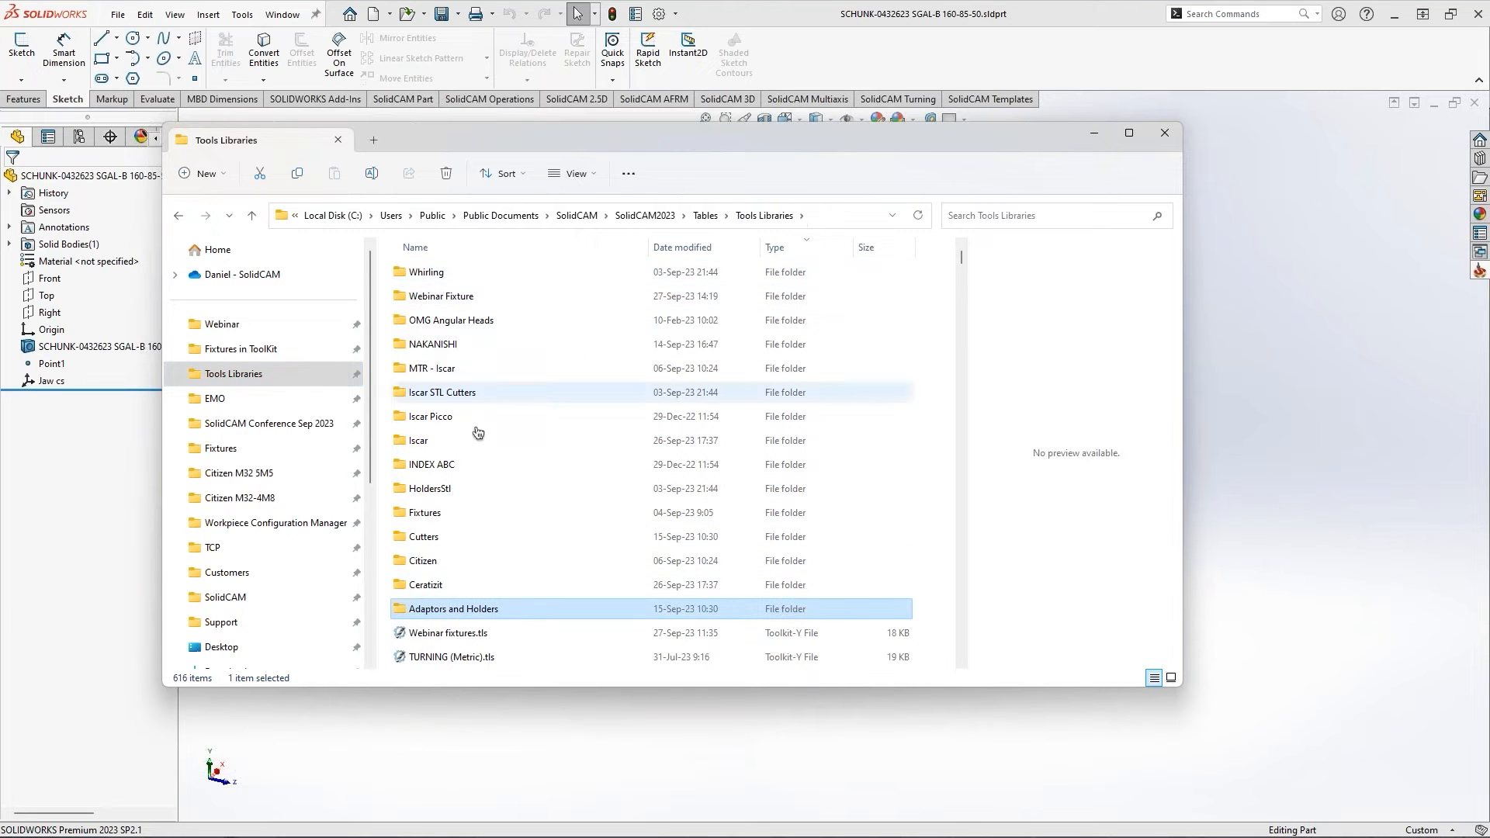
click(472, 514)
double_click(439, 297)
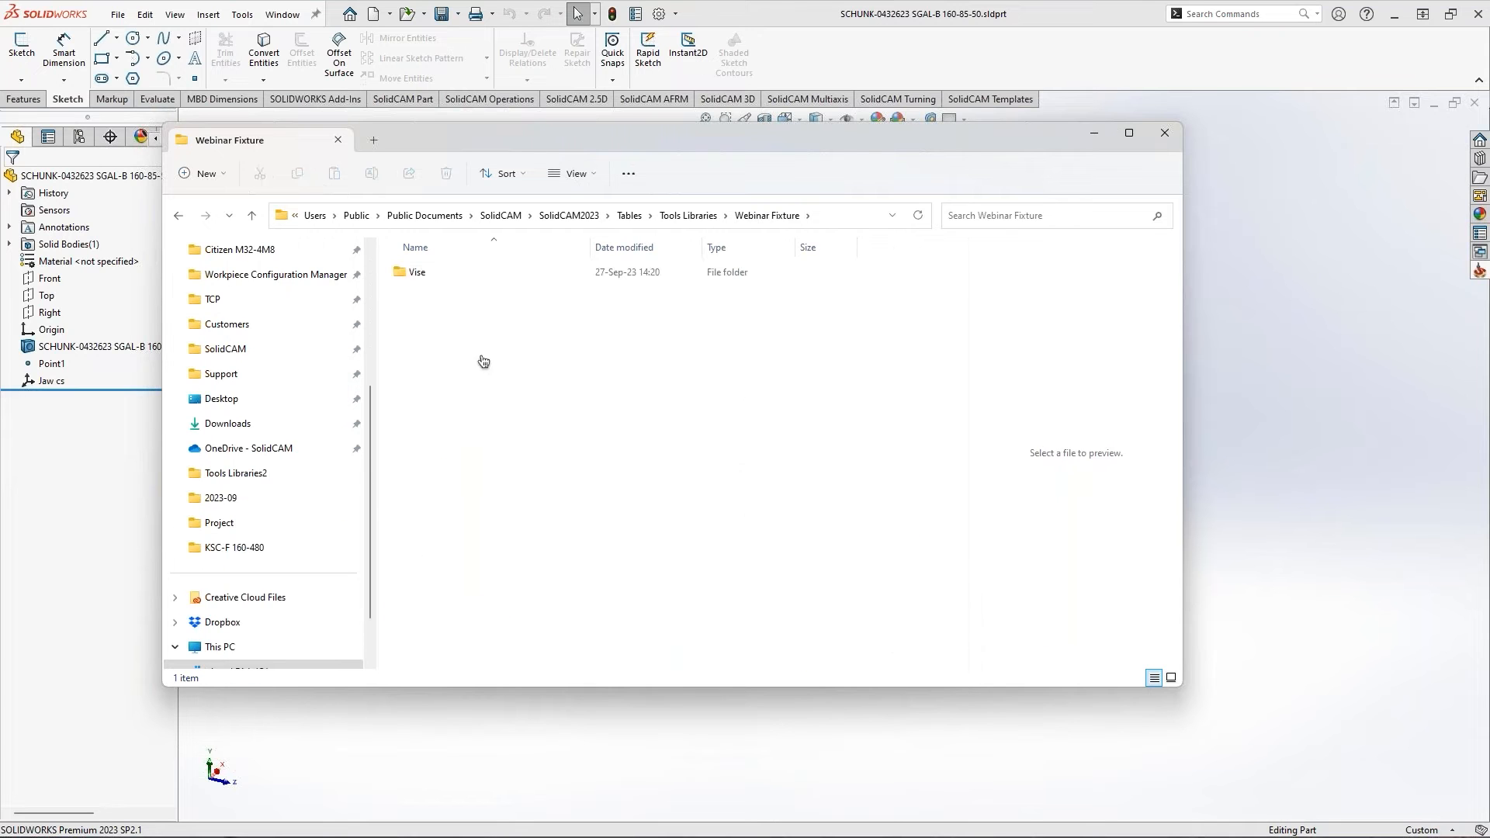
double_click(423, 275)
double_click(433, 272)
double_click(426, 273)
Duplicate SGAL-B 160.STL in the Jaws folder and rename the copy SGAL-F 160.STL
click(440, 274)
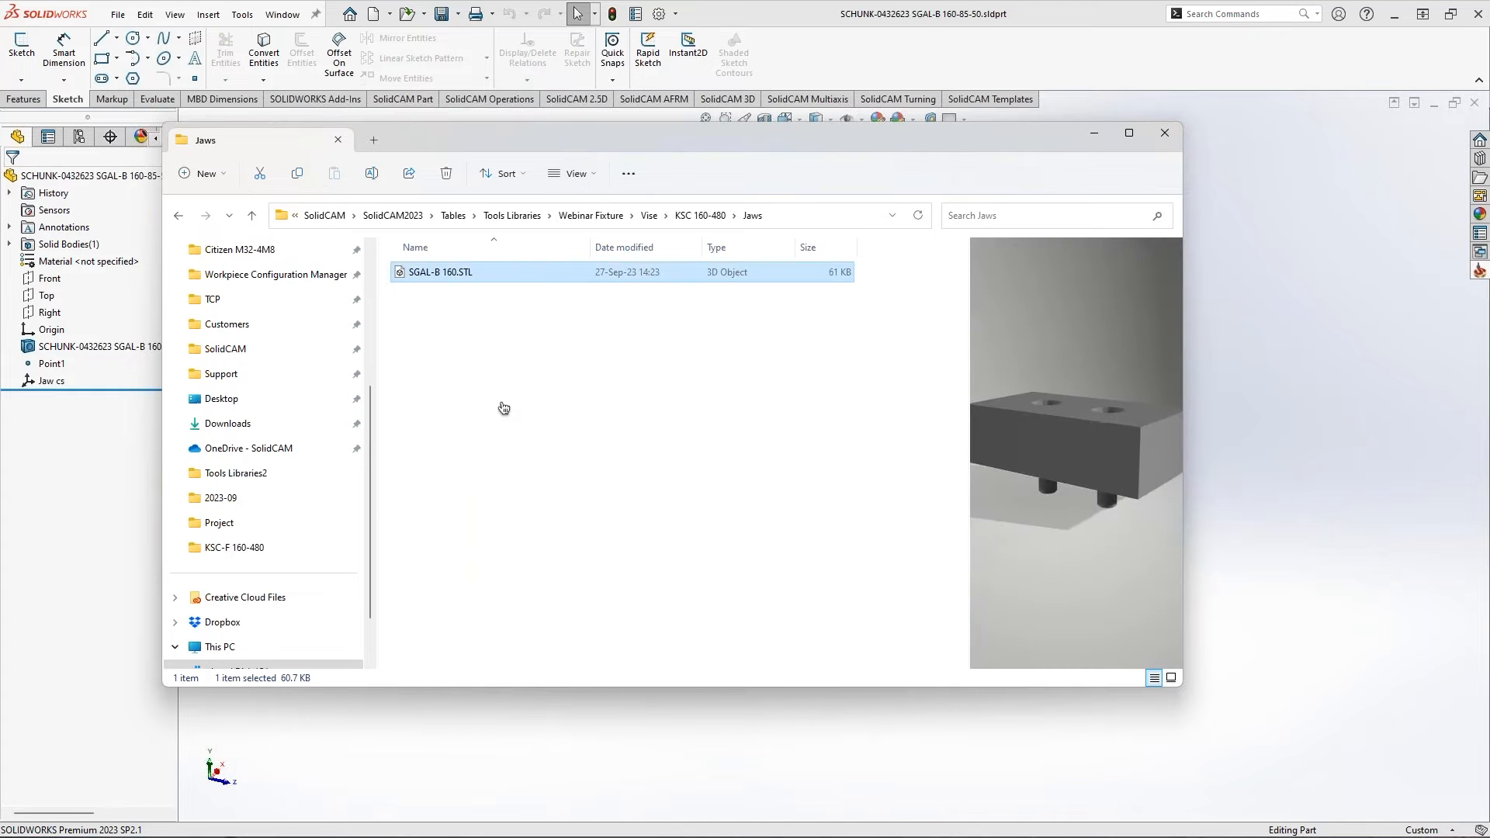
key(ctrl+c)
key(ctrl+v)
key(F2)
click(437, 273)
key(BackSpace)
text(F)
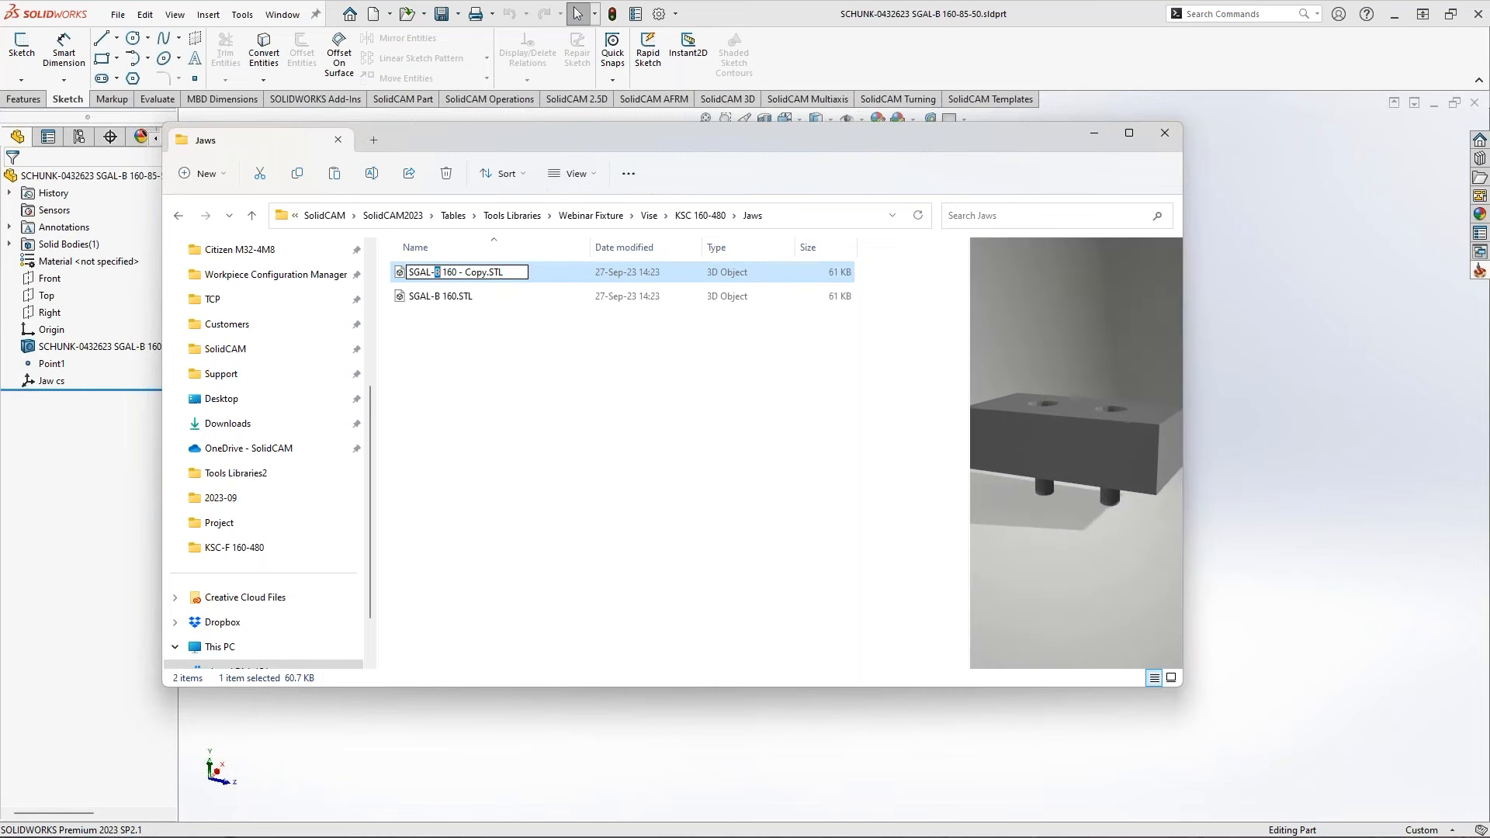
click(458, 273)
key(Delete)
key(Delete)
key(Delete)
key(Delete)
key(Delete)
key(Delete)
key(Delete)
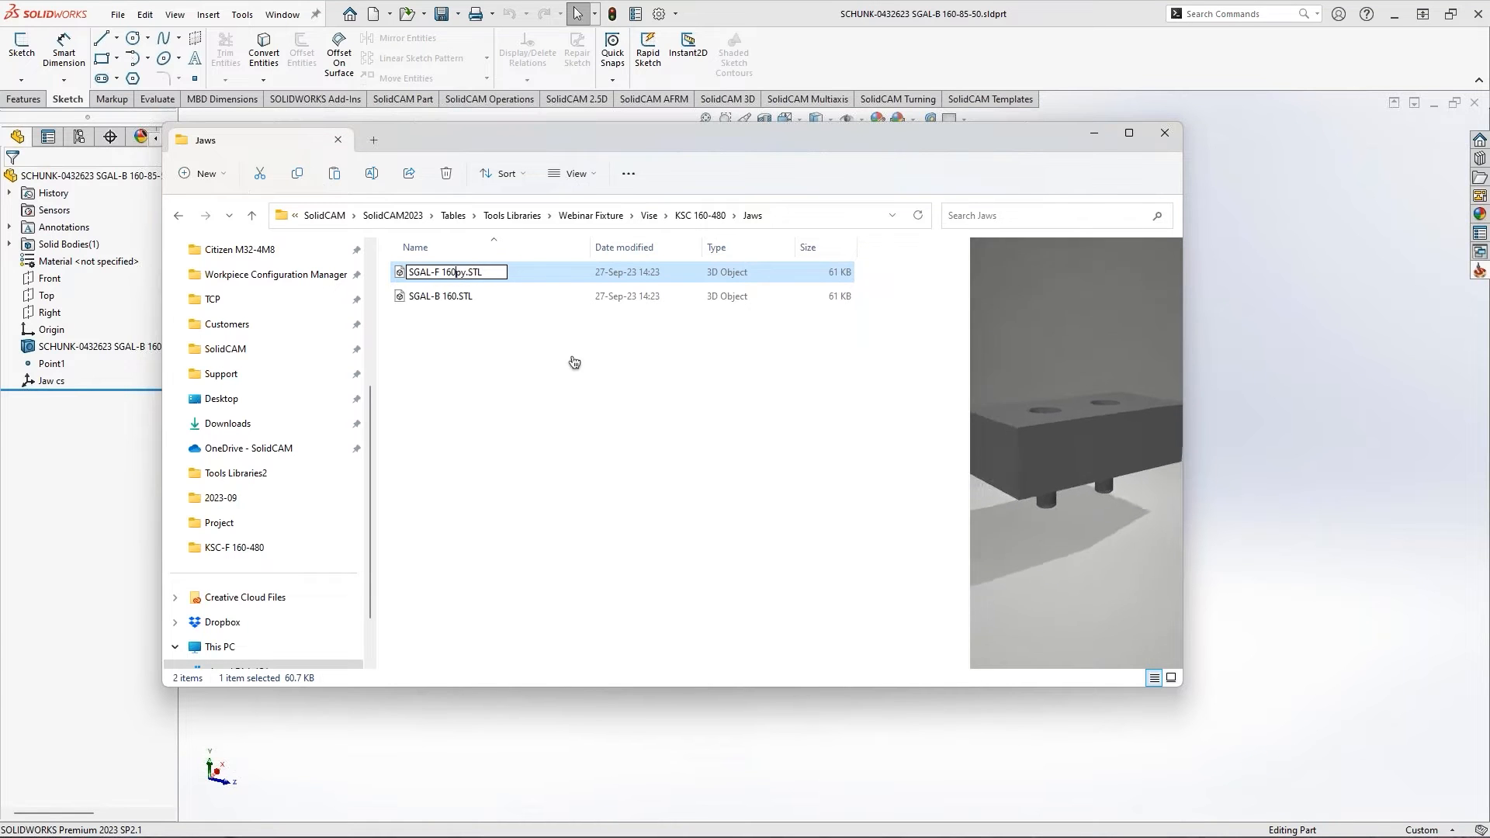
click(573, 382)
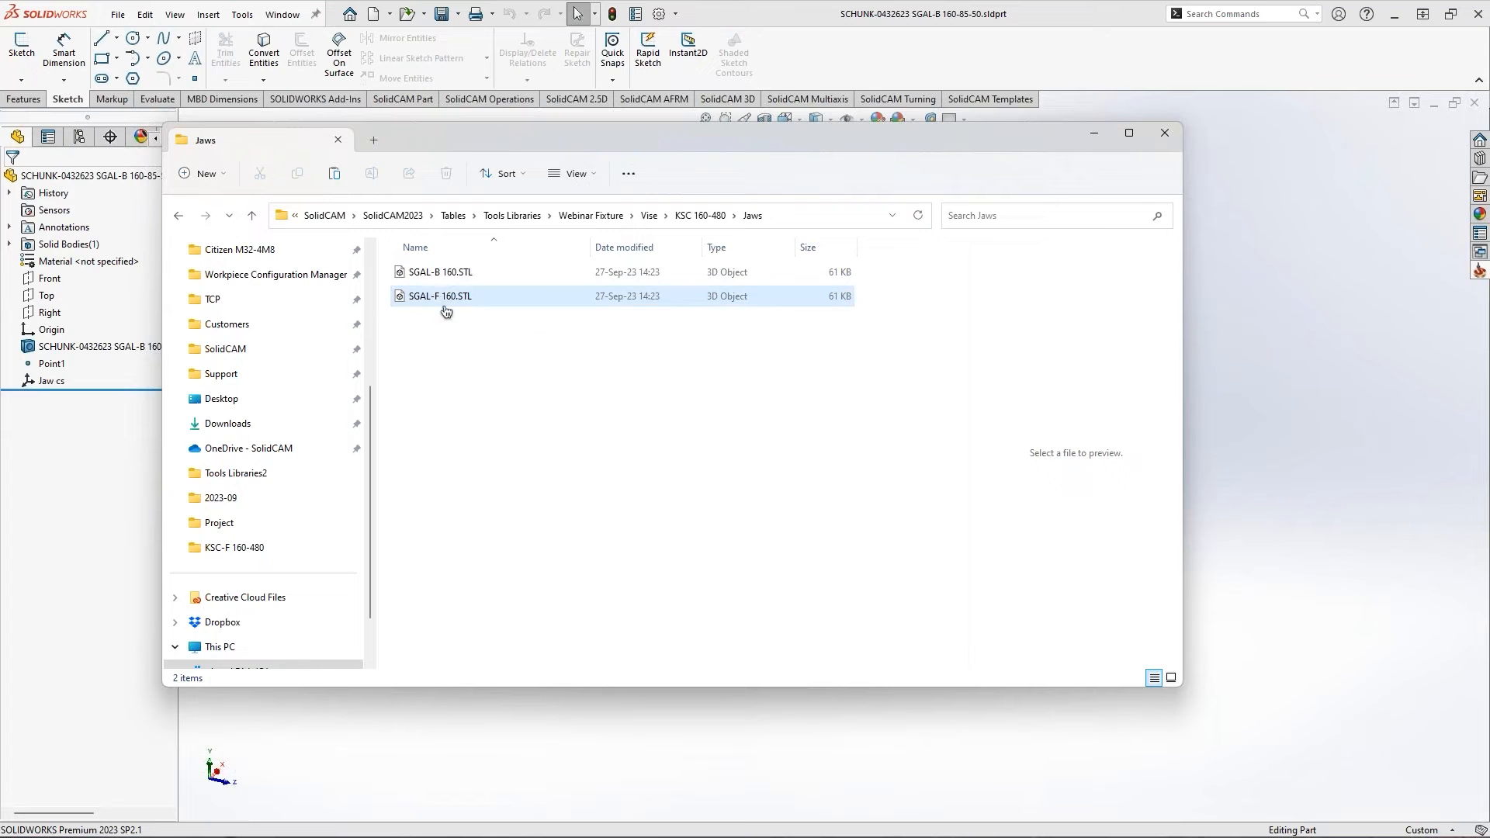
Return to SOLIDWORKS, start opening a file and go to the previously copied SGAL-B 160-85-50\SW path
click(871, 18)
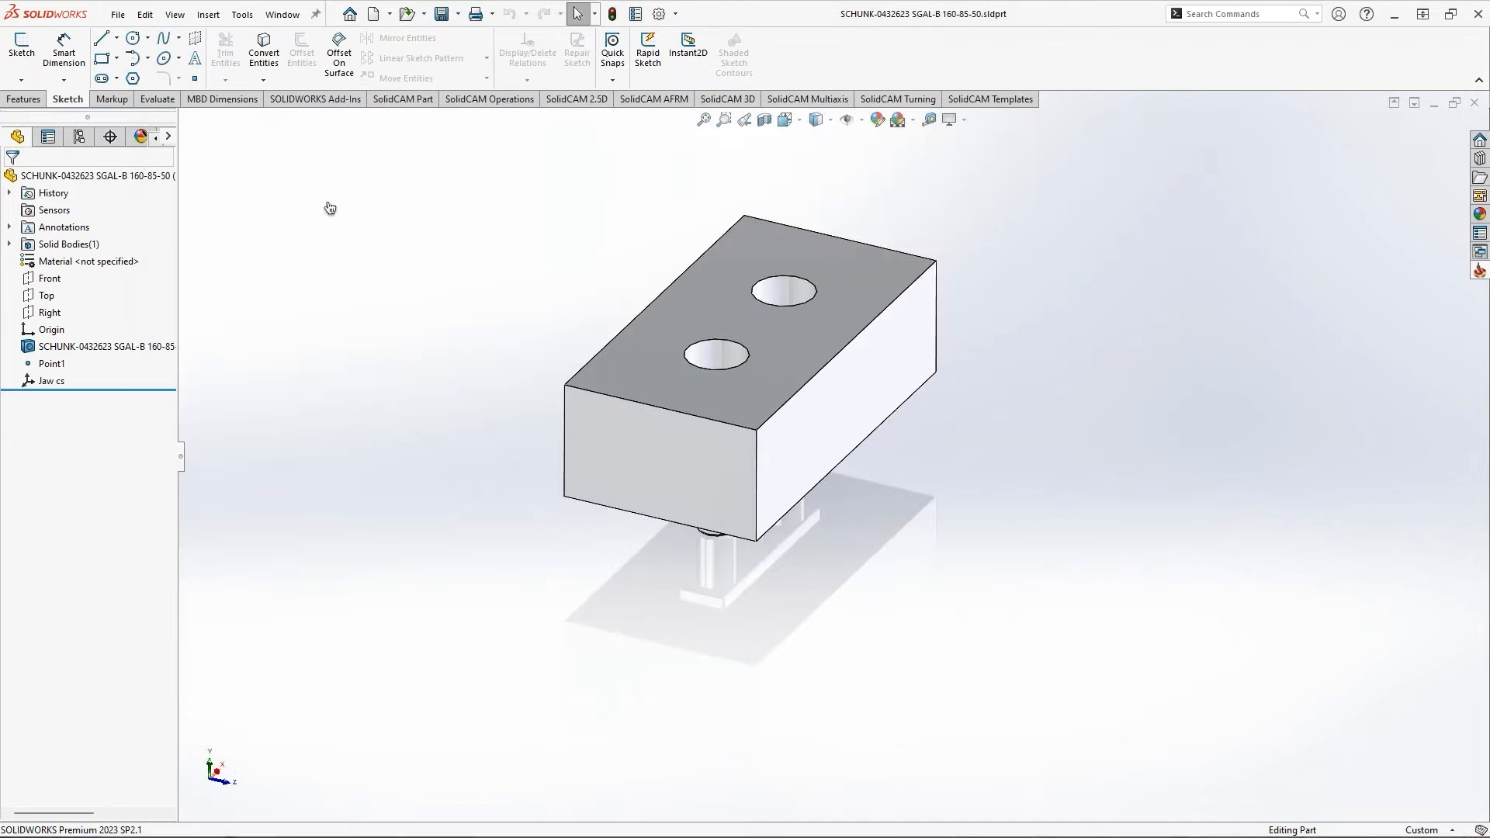
click(124, 24)
click(142, 60)
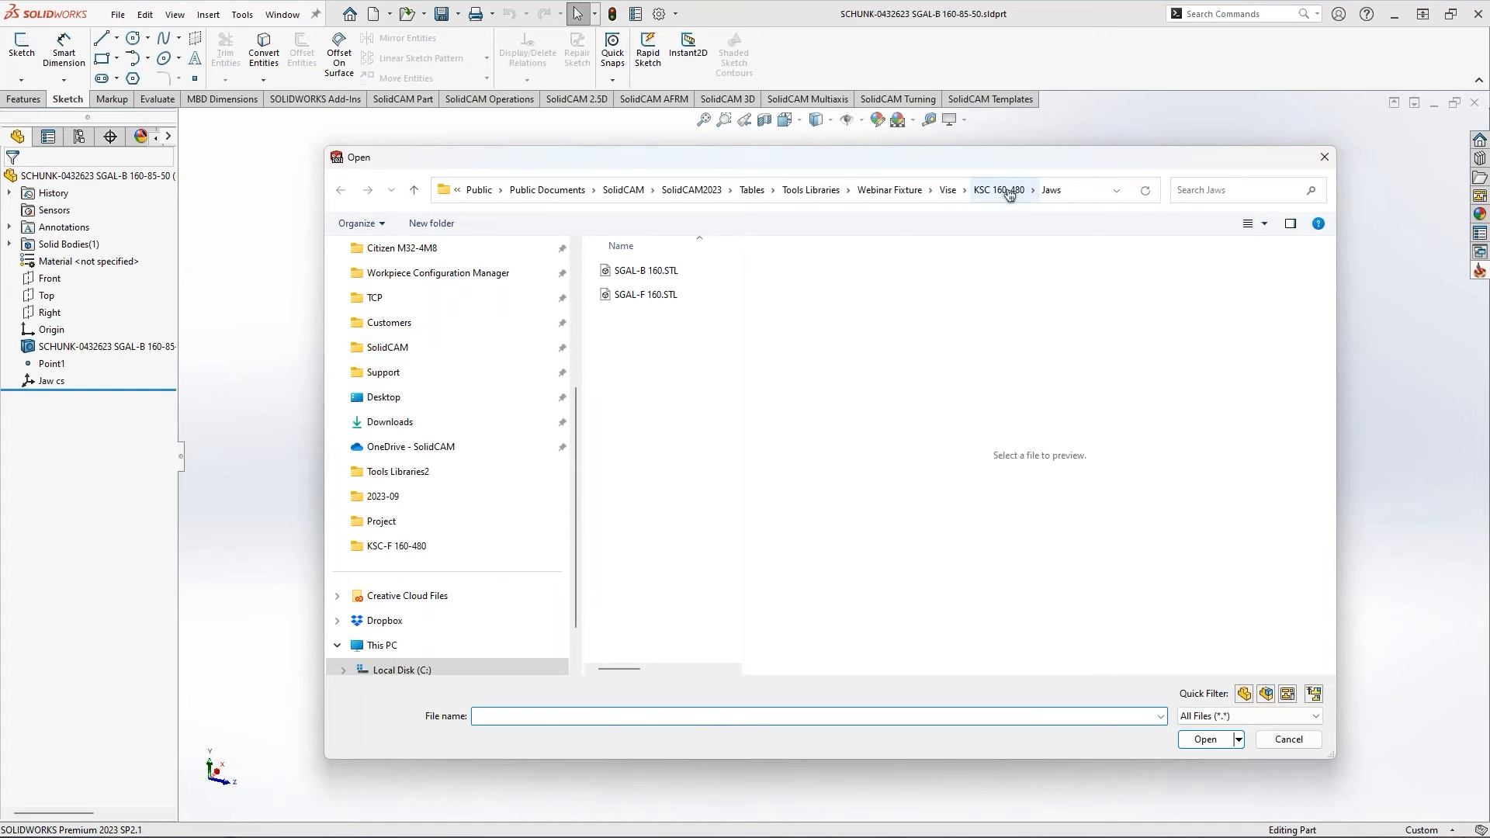
click(1065, 194)
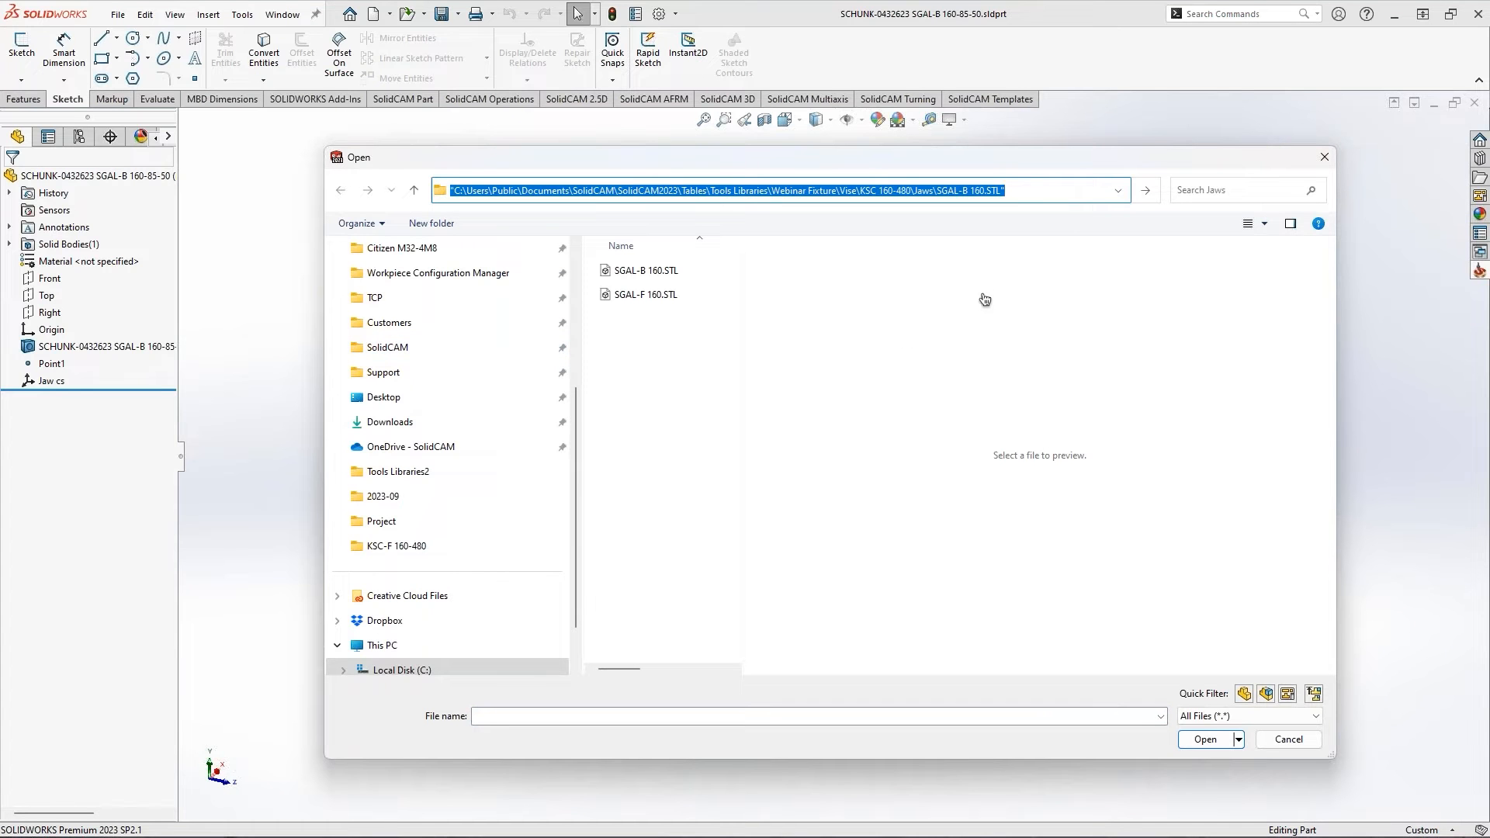
key(Return)
click(828, 426)
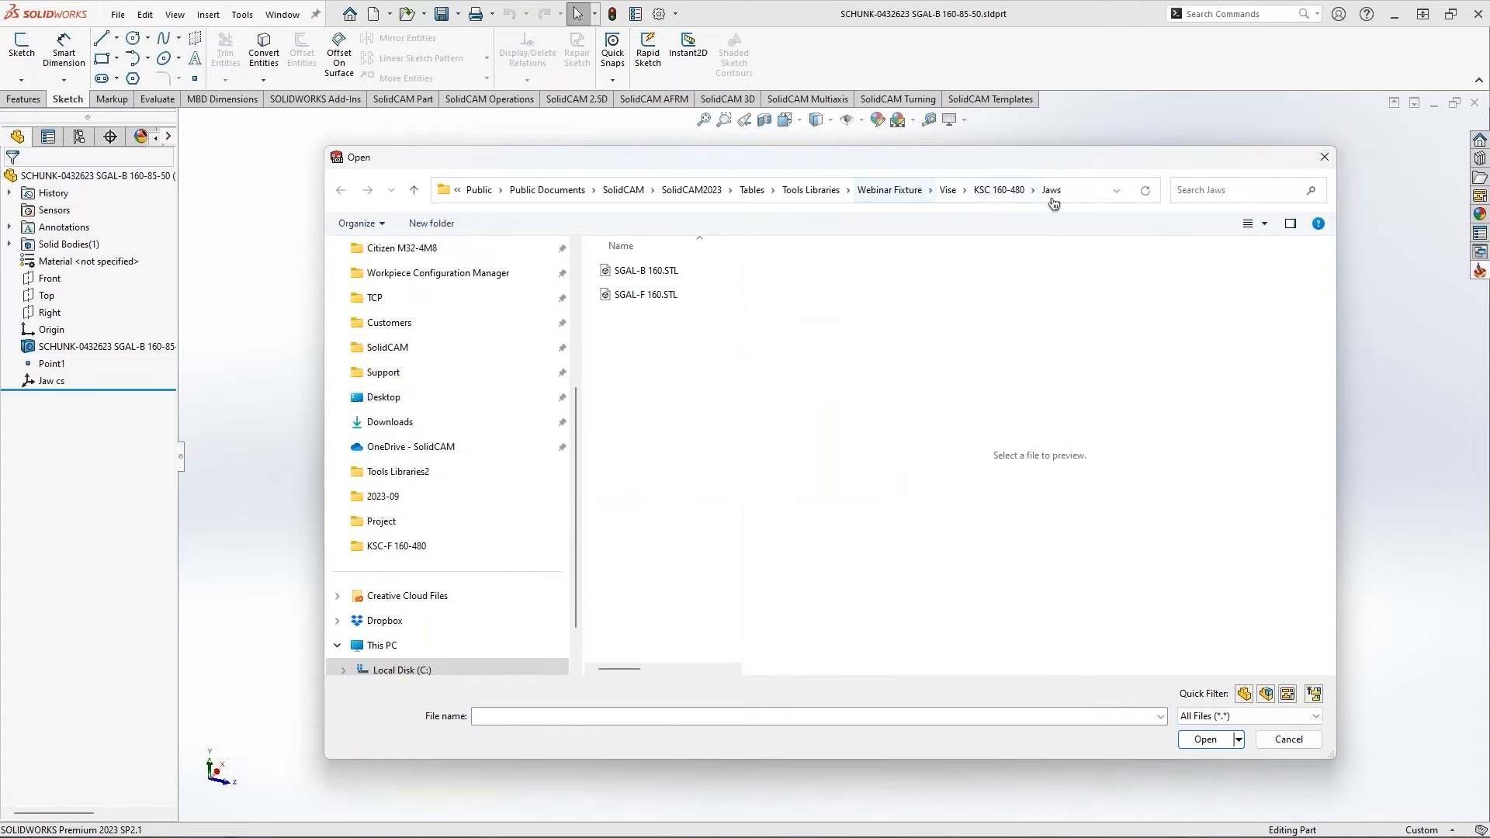
key(super+v)
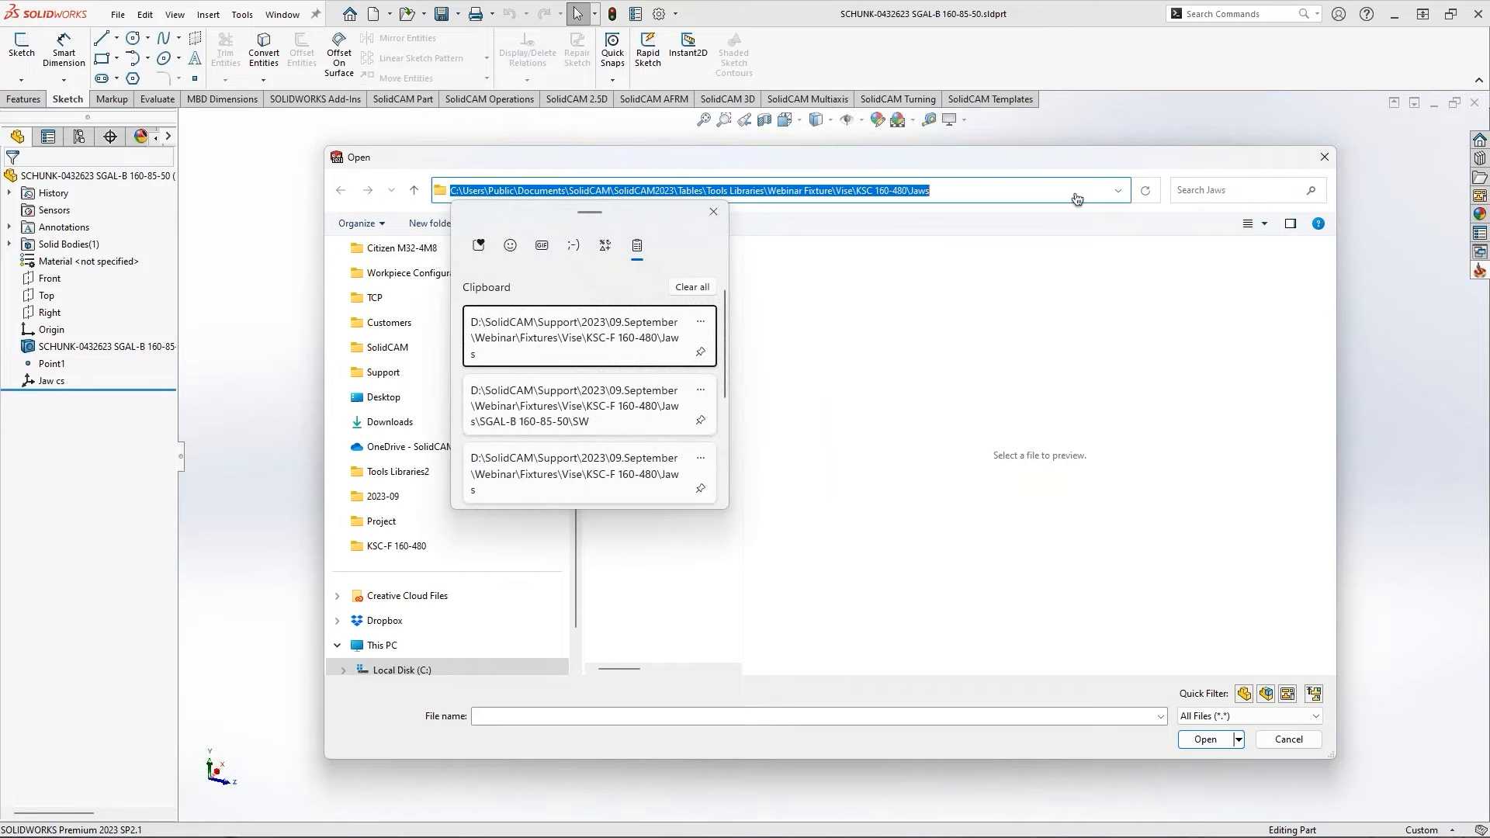
click(624, 418)
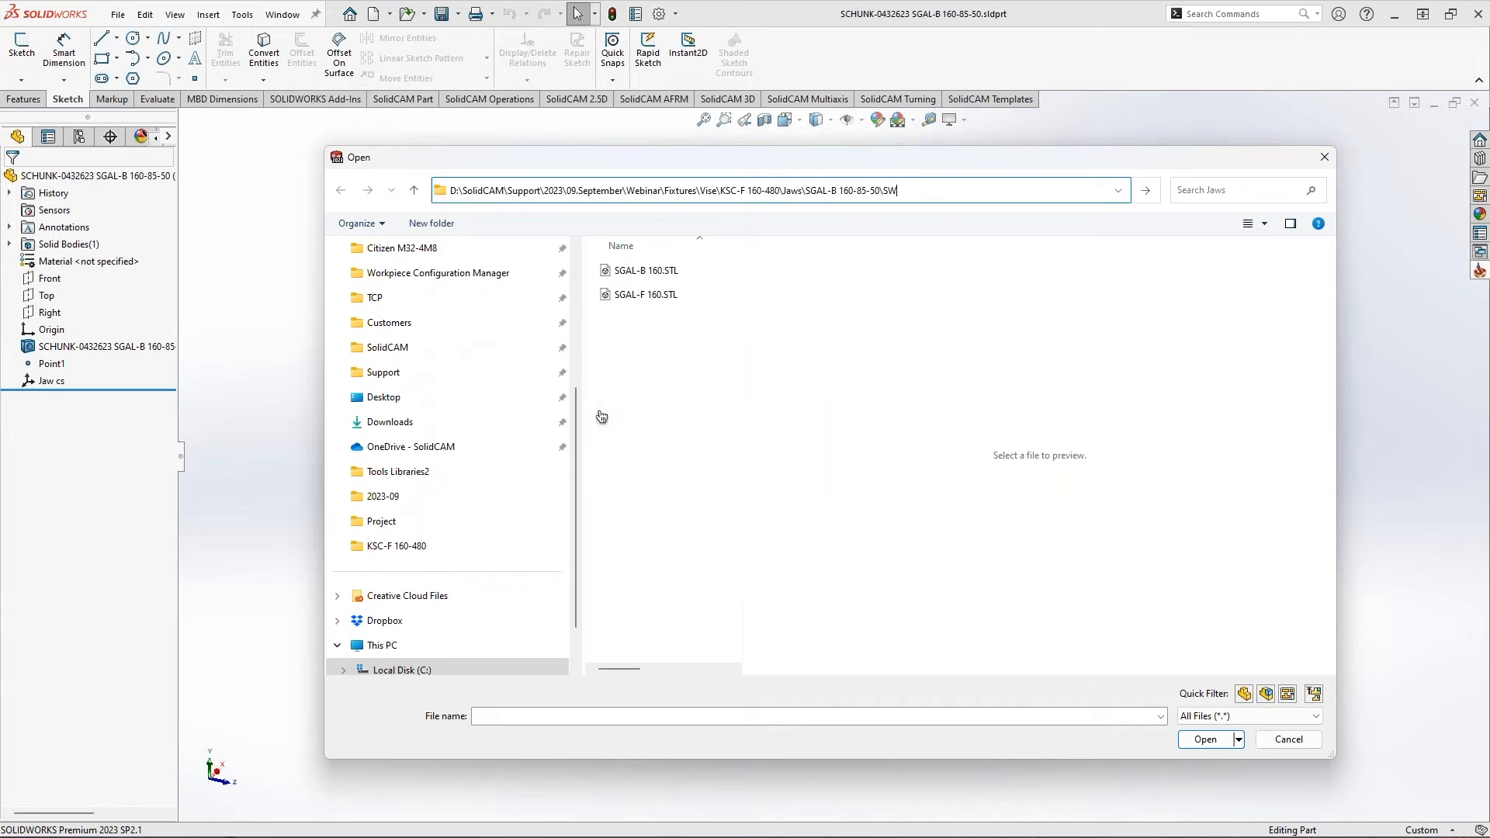
key(Return)
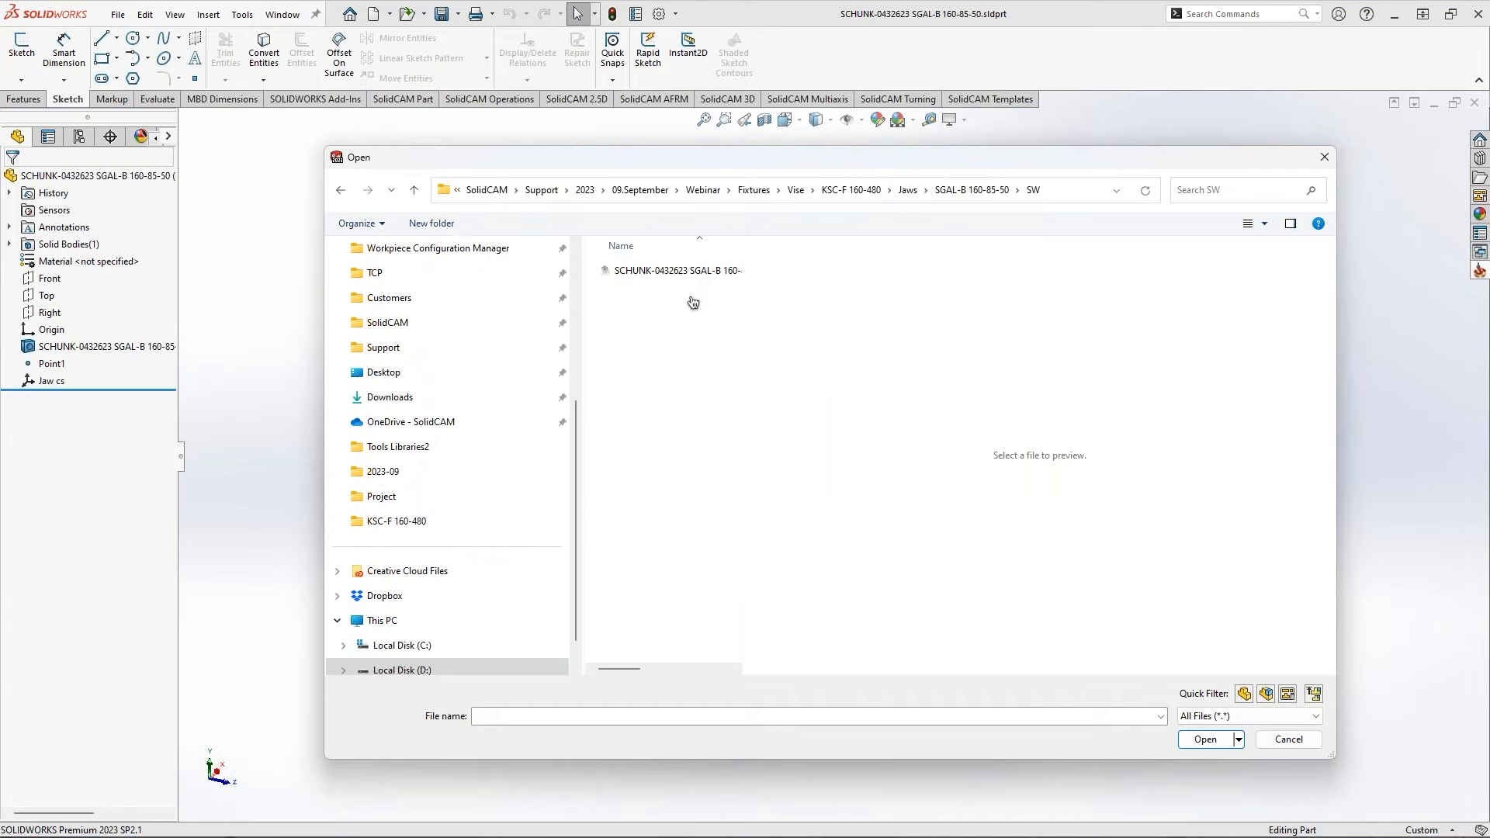
Open the SGWB-G-B 160-81-50 jaw part from the SW subfolder of Jaws\SGWB-G3-B 160-81-50
click(975, 191)
click(907, 190)
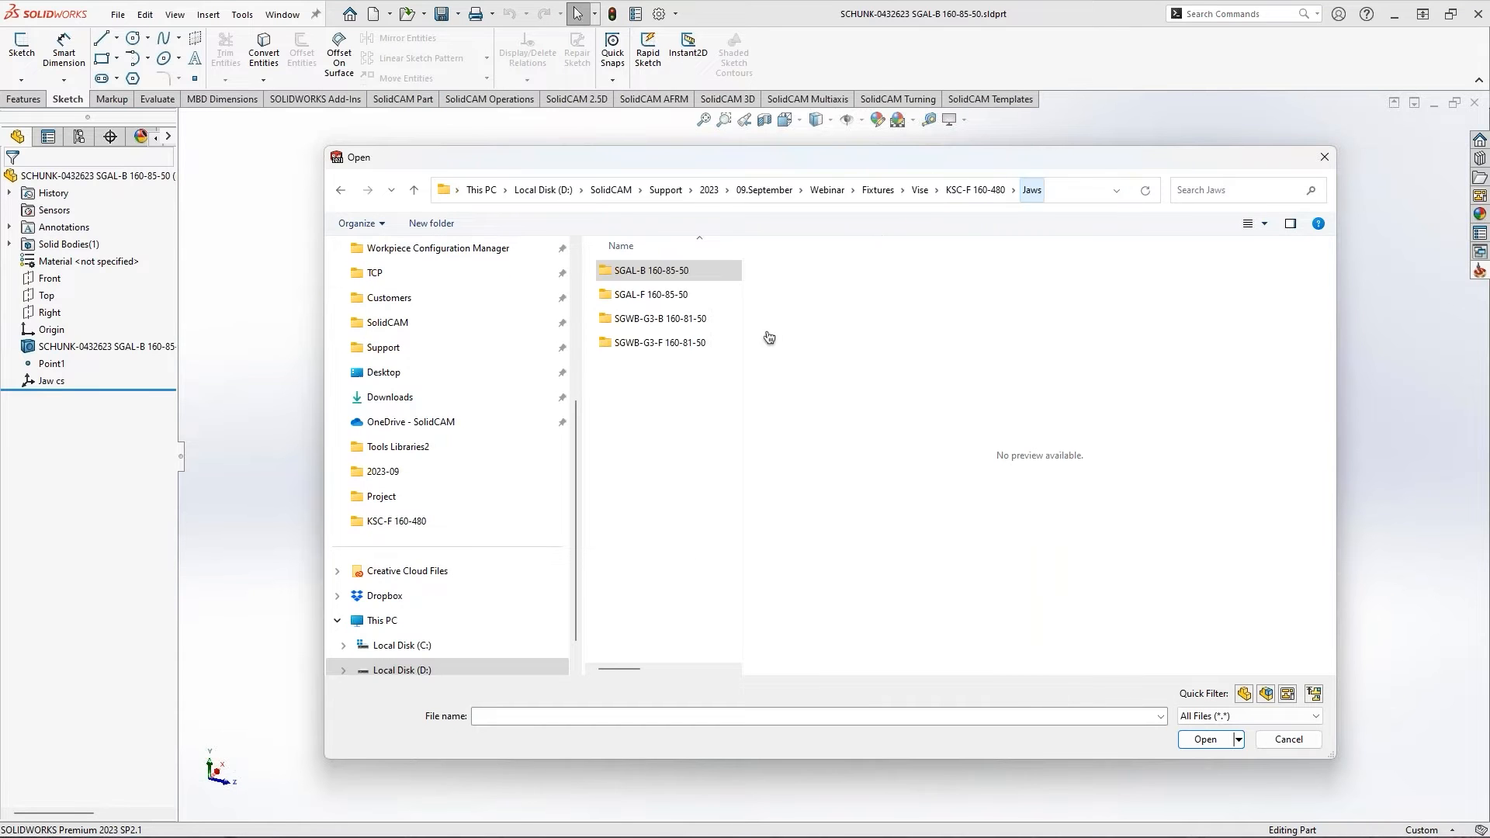
double_click(686, 322)
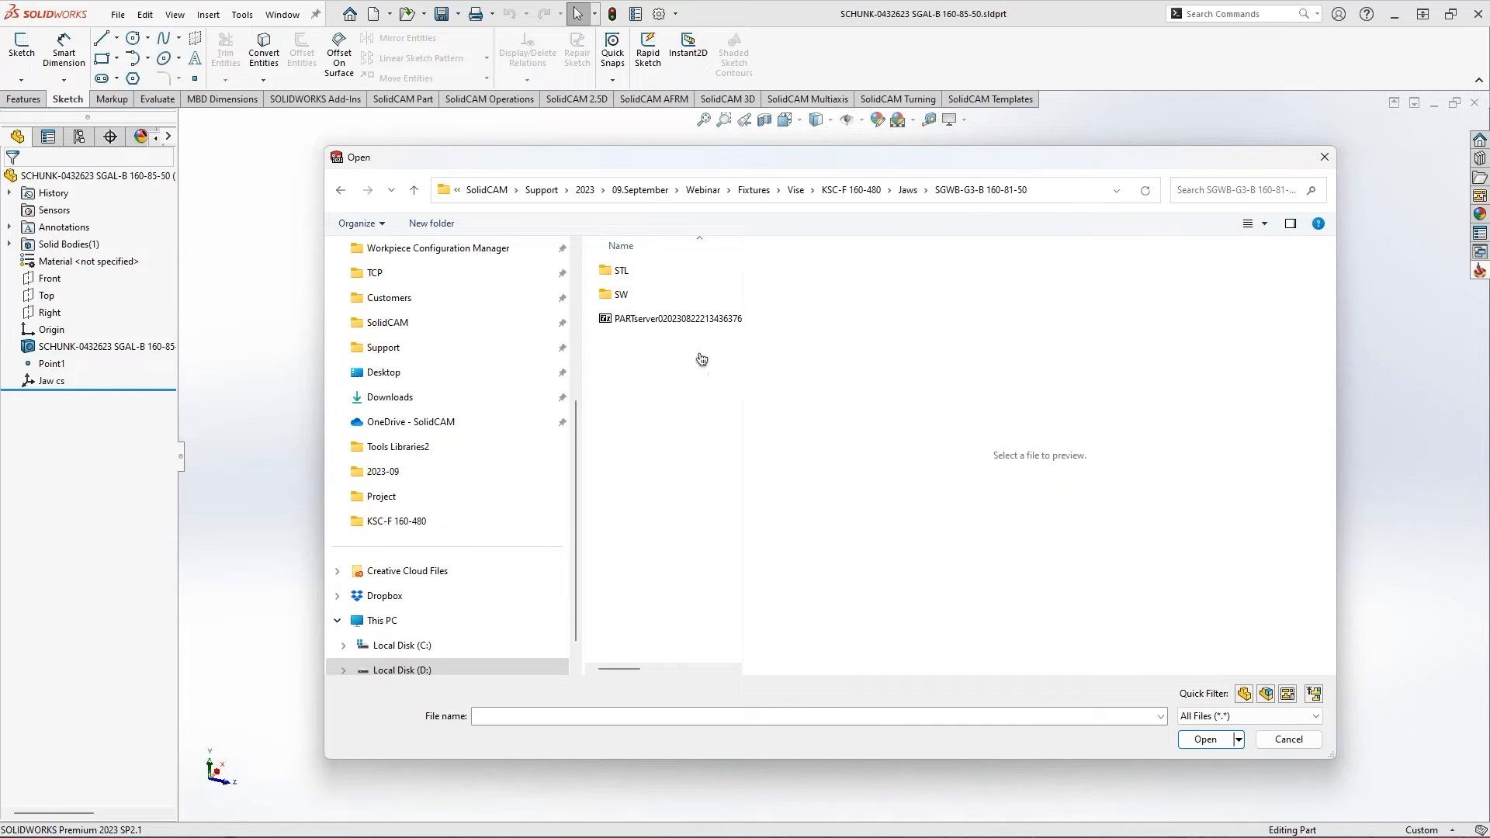
double_click(620, 294)
double_click(626, 272)
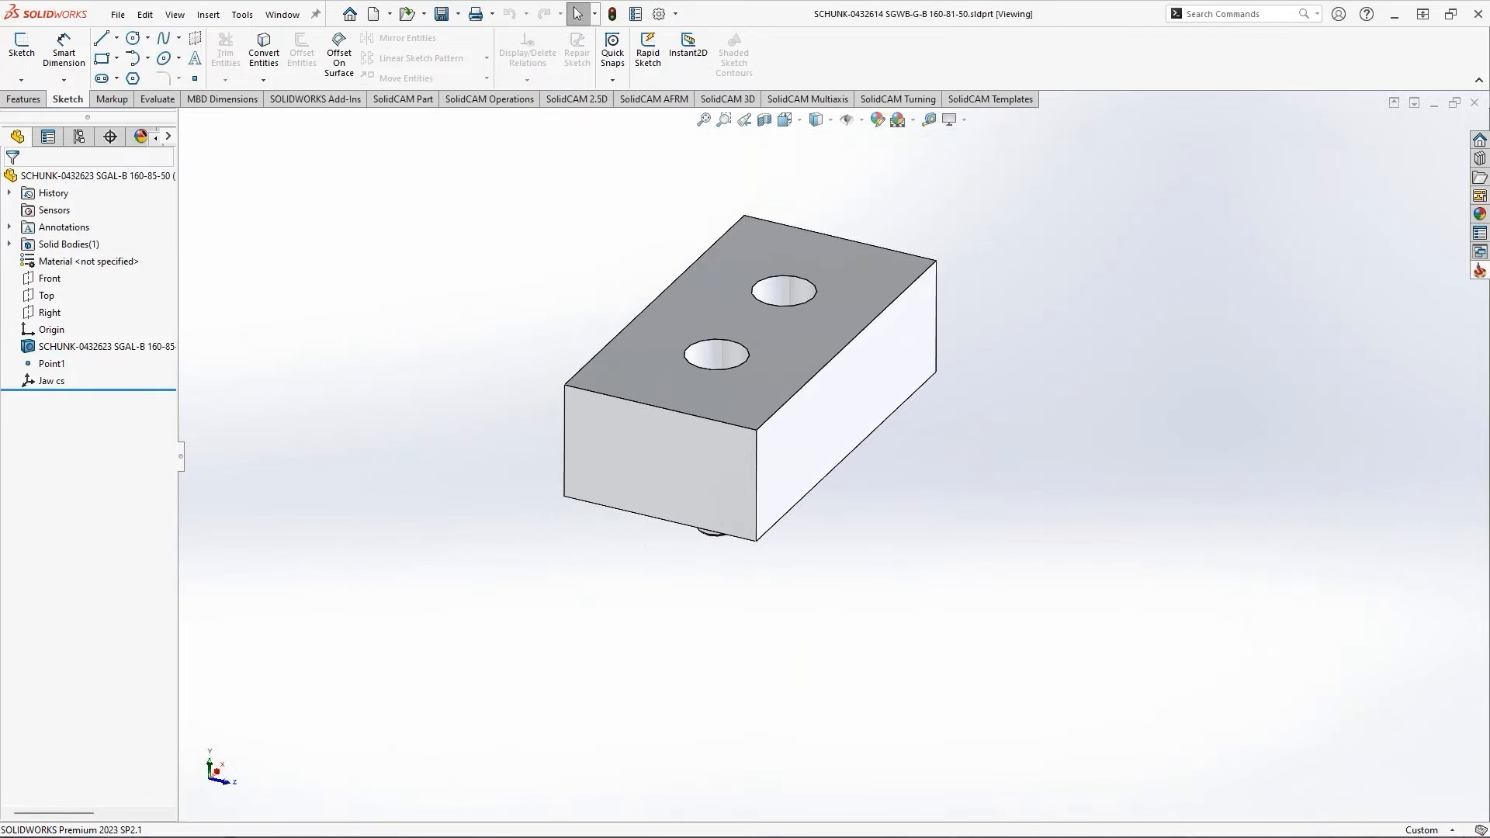
Examine the stepped jaw's gripping edges and the origin and axis directions of its Jaw cs coordinate system
click(50, 382)
middle_drag(596, 570, 832, 471)
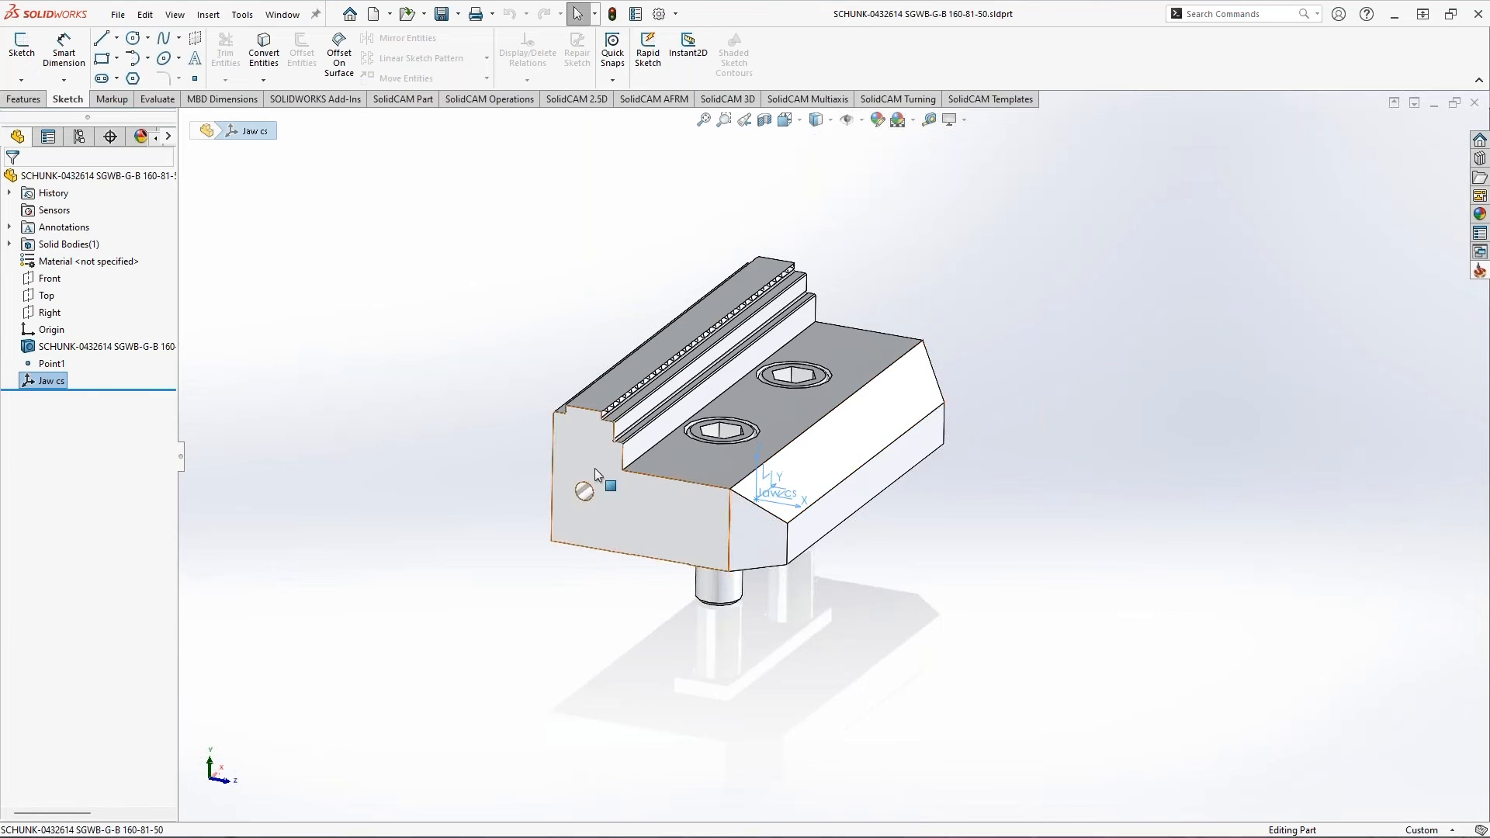
scroll(567, 405, down, 4)
ctrl+middle_drag(828, 565, 832, 466)
ctrl+middle_drag(477, 425, 684, 362)
scroll(683, 285, down, 4)
middle_click(640, 435)
middle_drag(640, 435, 598, 426)
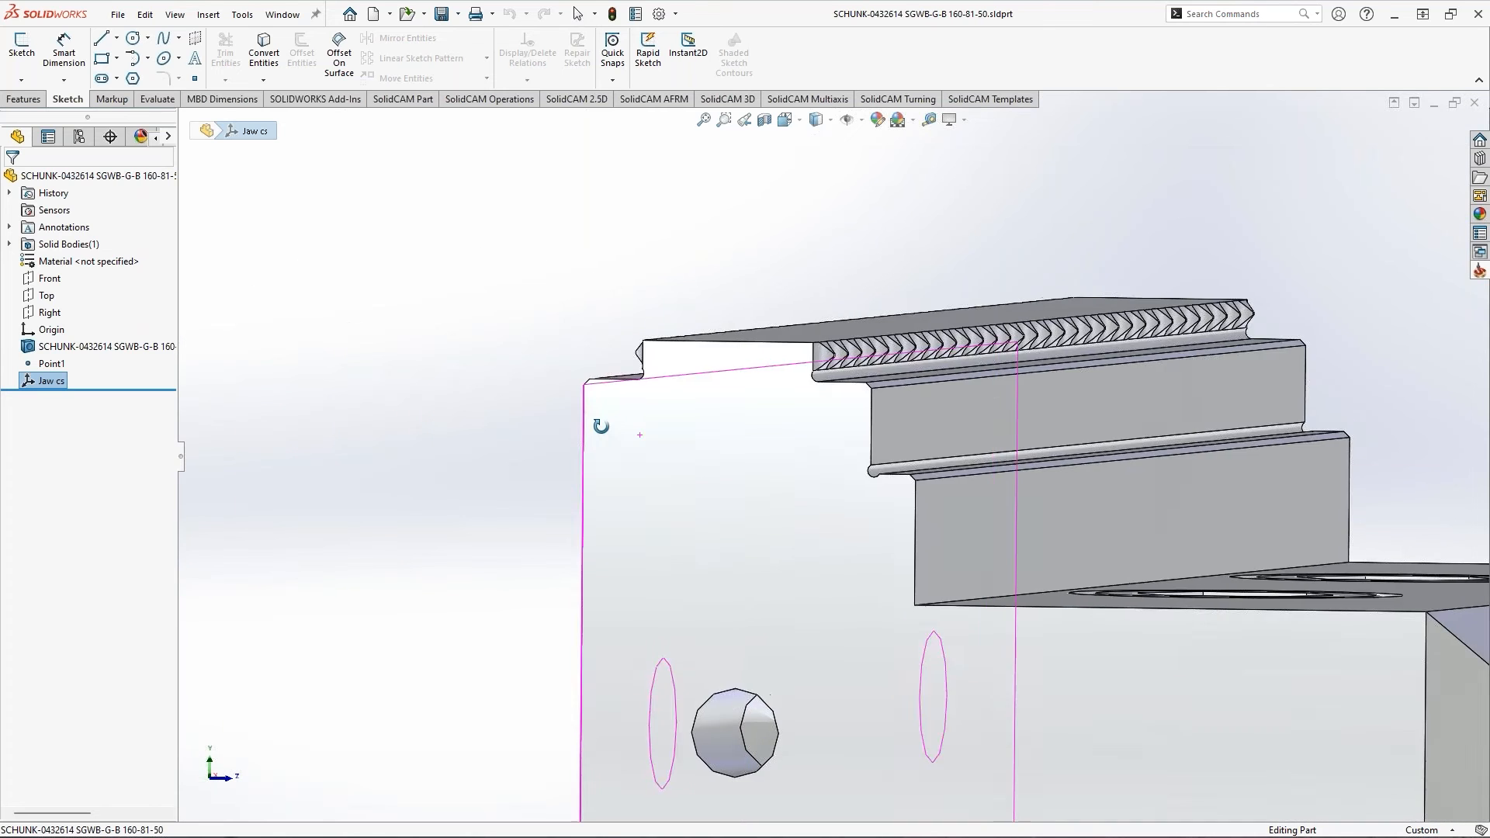
scroll(599, 426, up, 4)
middle_drag(878, 432, 868, 471)
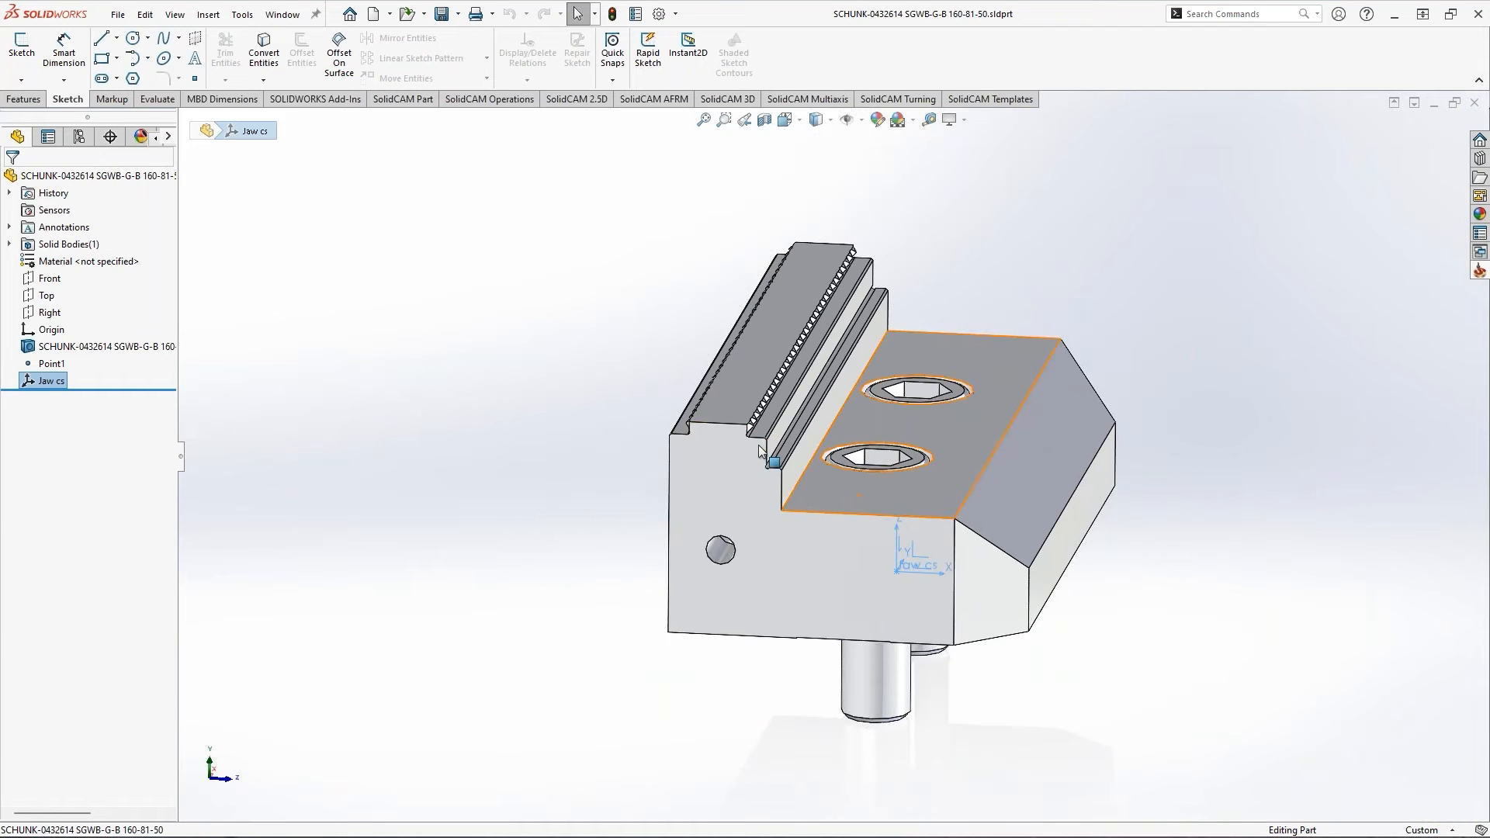
scroll(787, 417, down, 4)
middle_drag(787, 418, 556, 218)
scroll(837, 373, up, 2)
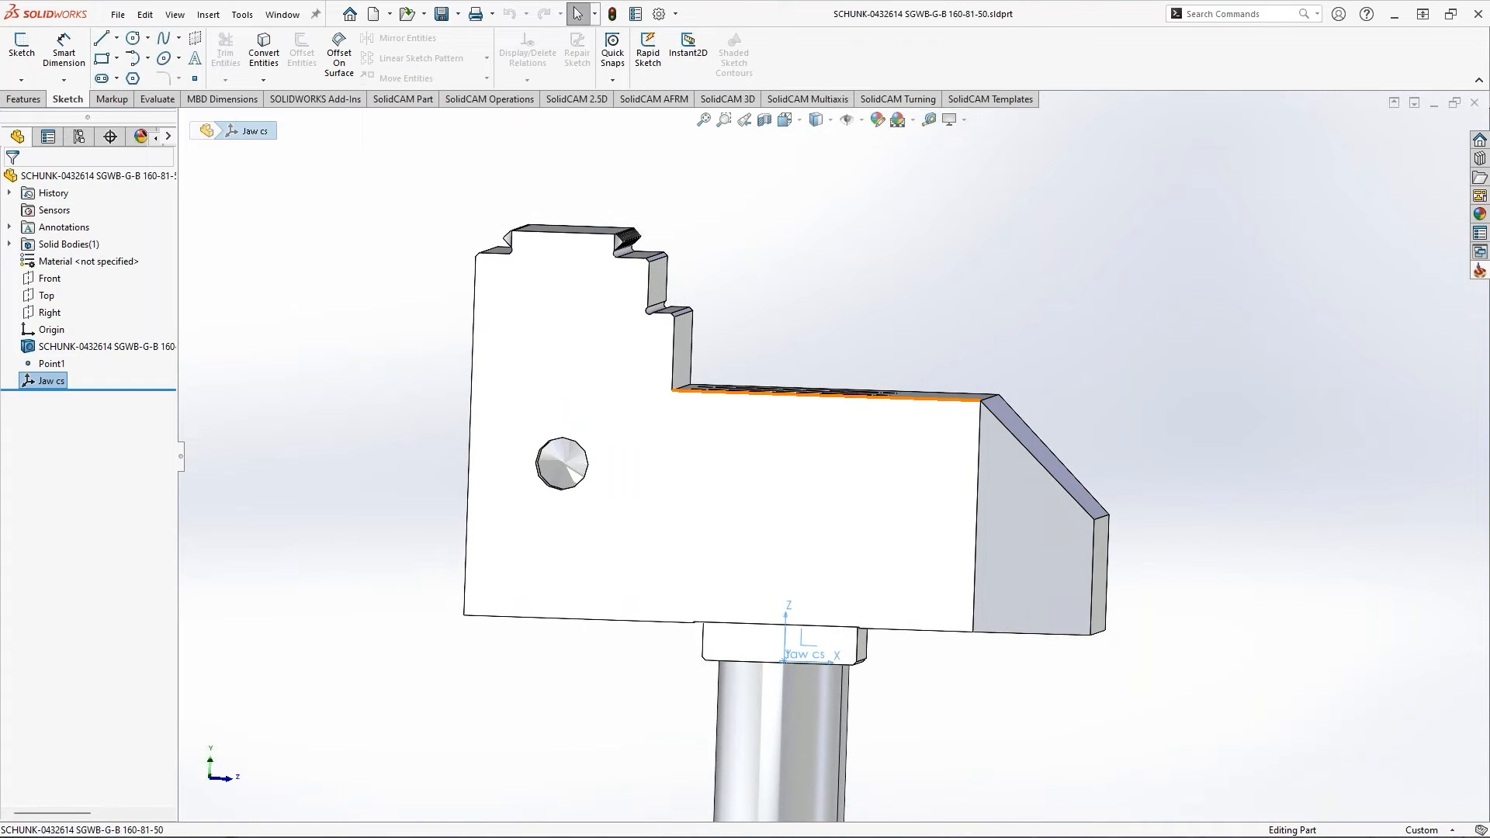
middle_drag(739, 520, 742, 510)
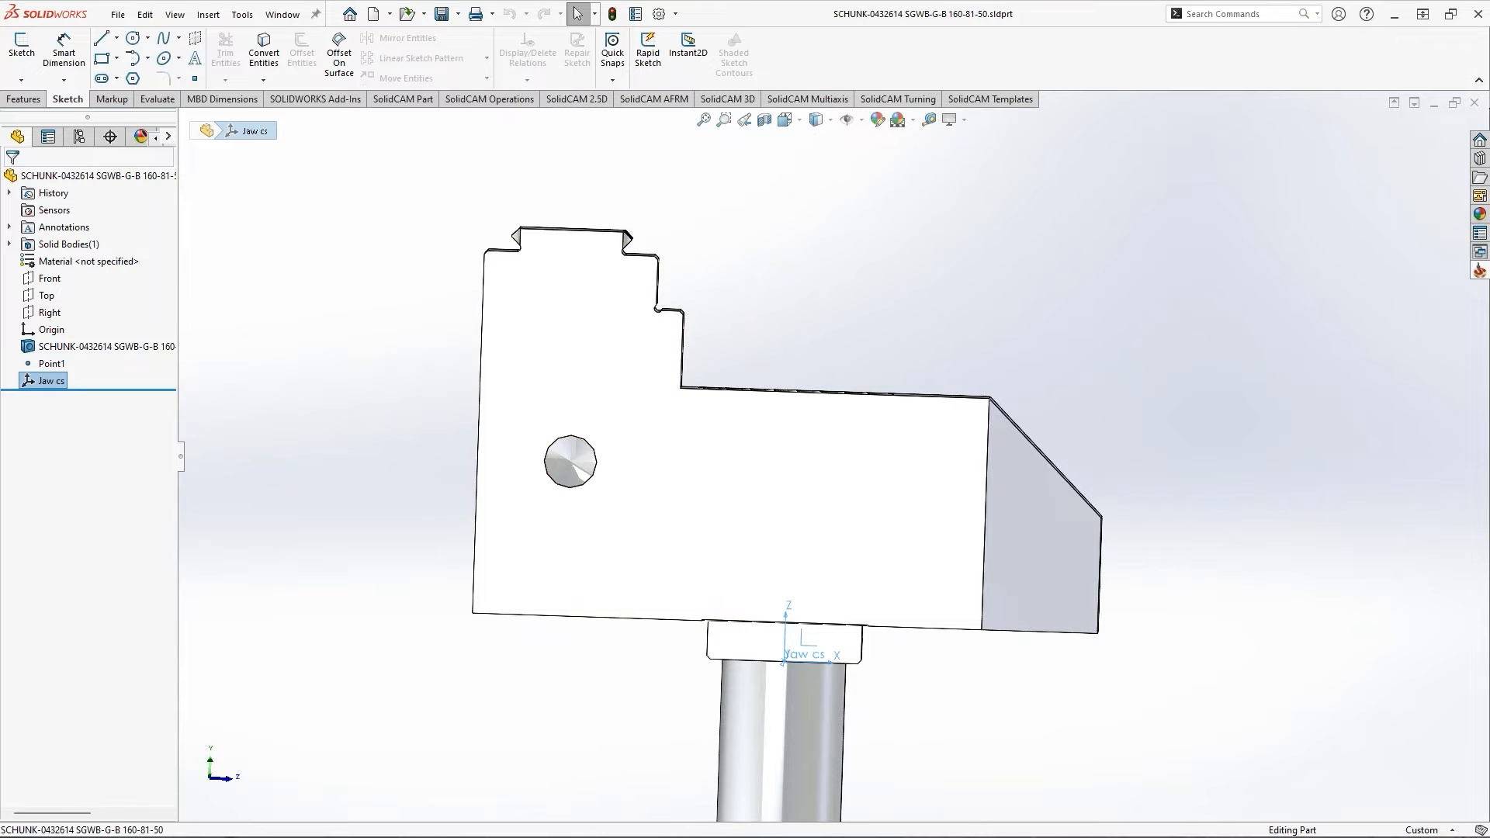
middle_drag(819, 299, 740, 442)
scroll(775, 334, up, 2)
scroll(618, 375, up, 2)
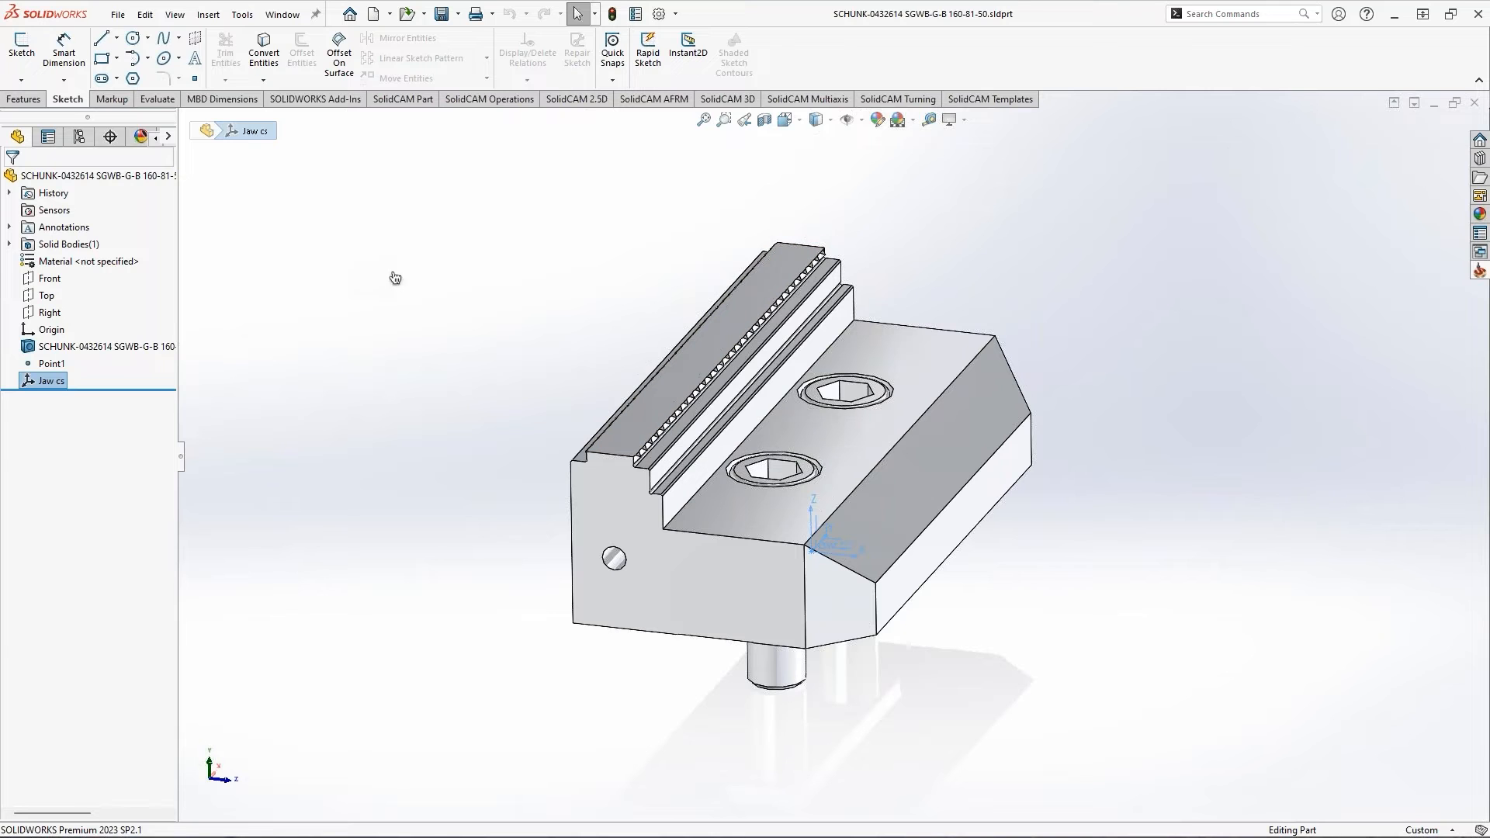
Start saving the stepped jaw under a new name and go to Tools Libraries\Webinar Fixture\Vise\KSC 160-480\Jaws
click(118, 15)
click(150, 204)
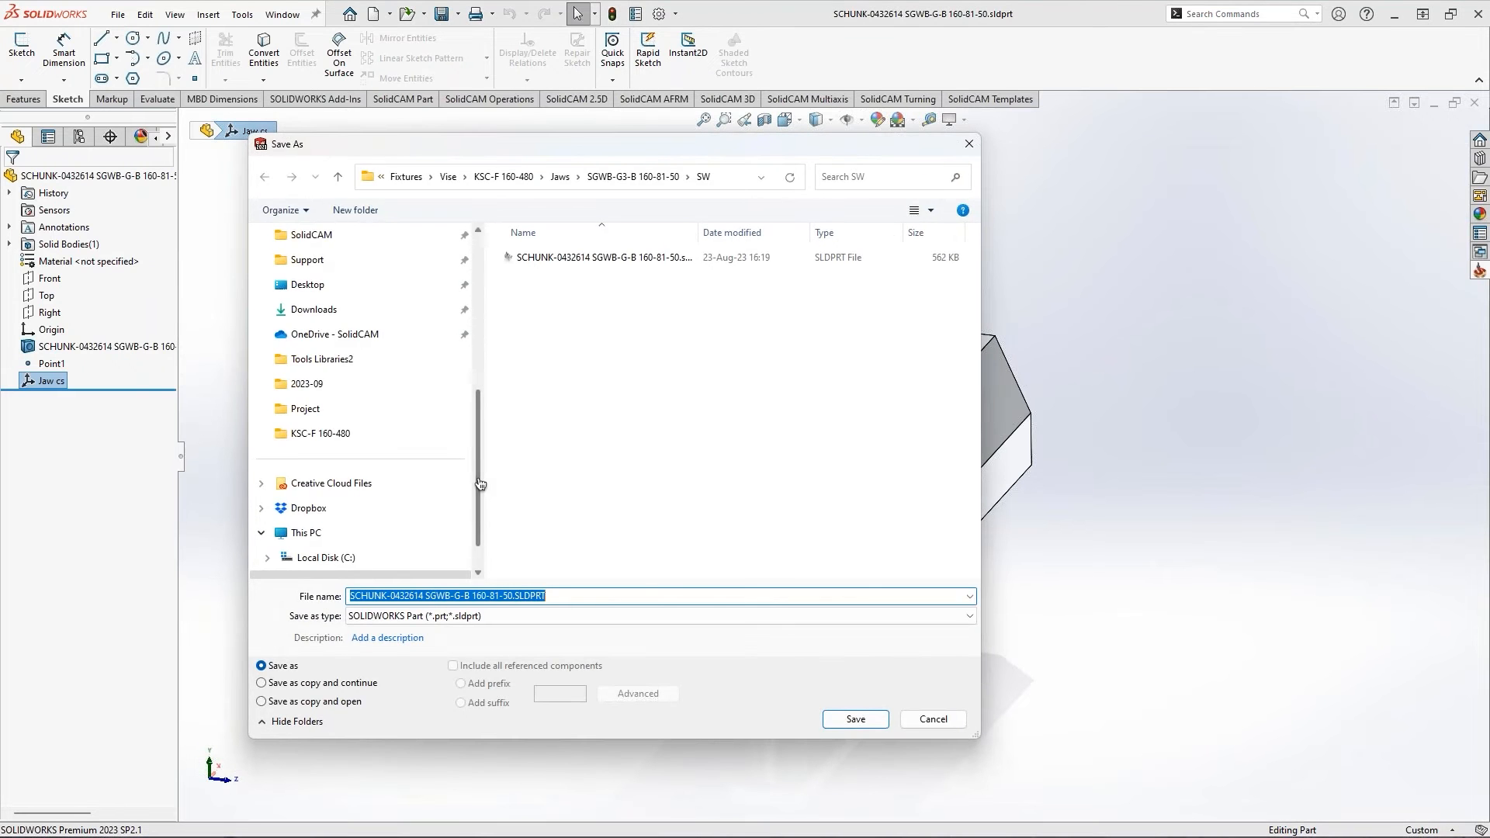
drag(479, 483, 481, 330)
click(351, 363)
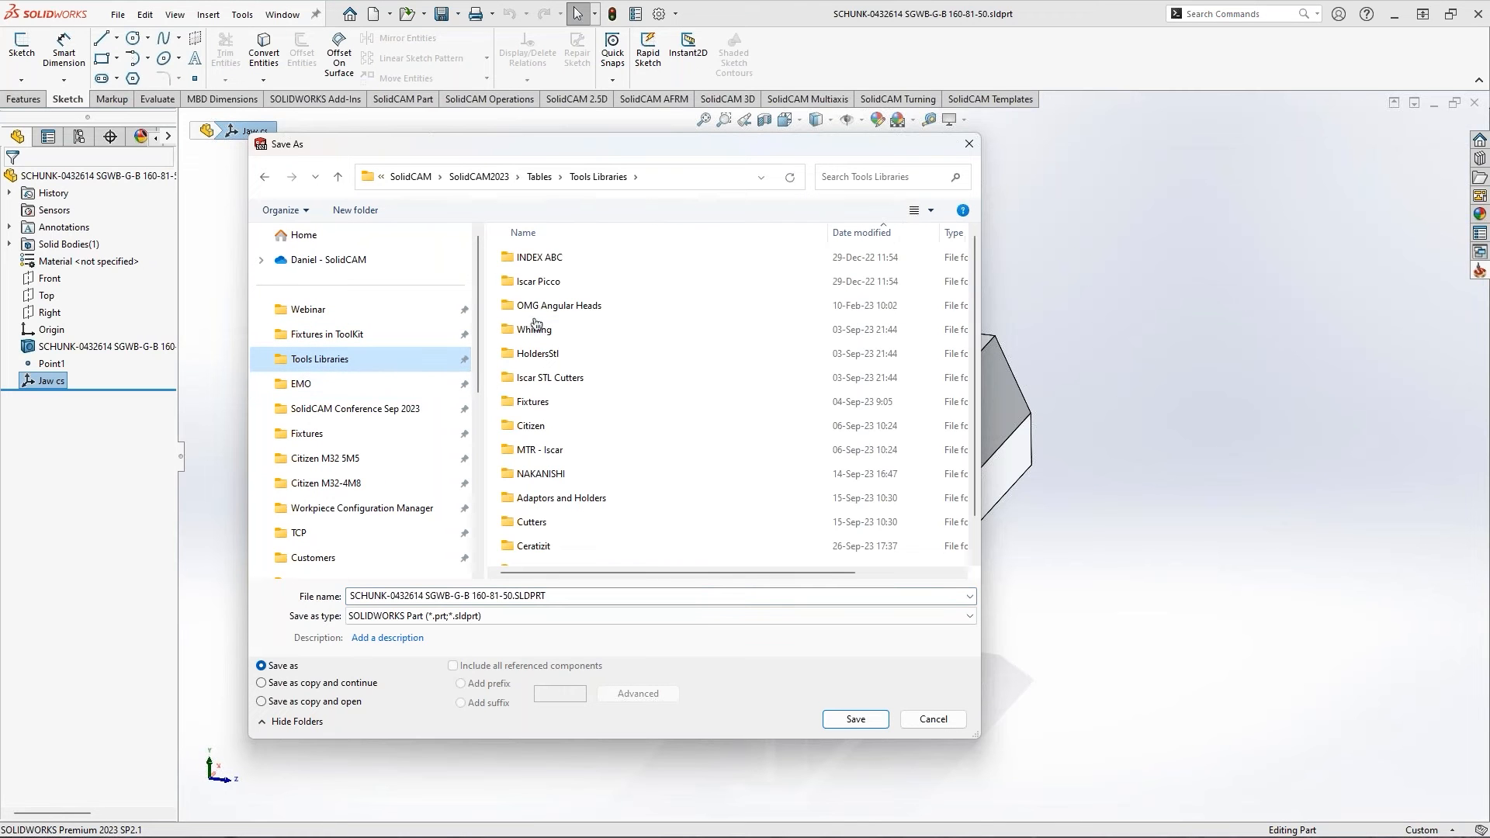
scroll(559, 372, down, 2)
double_click(554, 532)
double_click(536, 259)
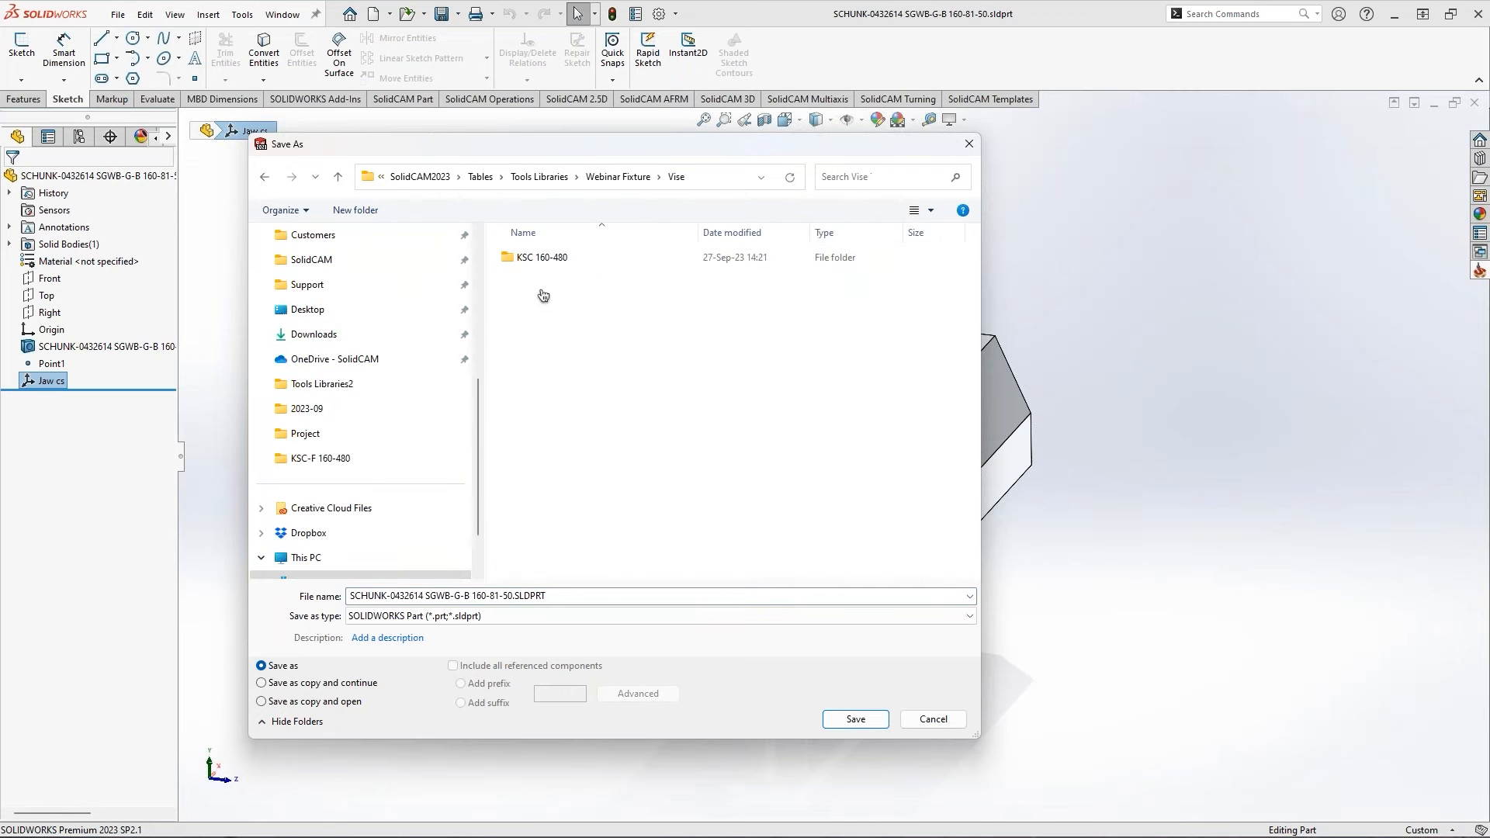
double_click(544, 261)
double_click(547, 259)
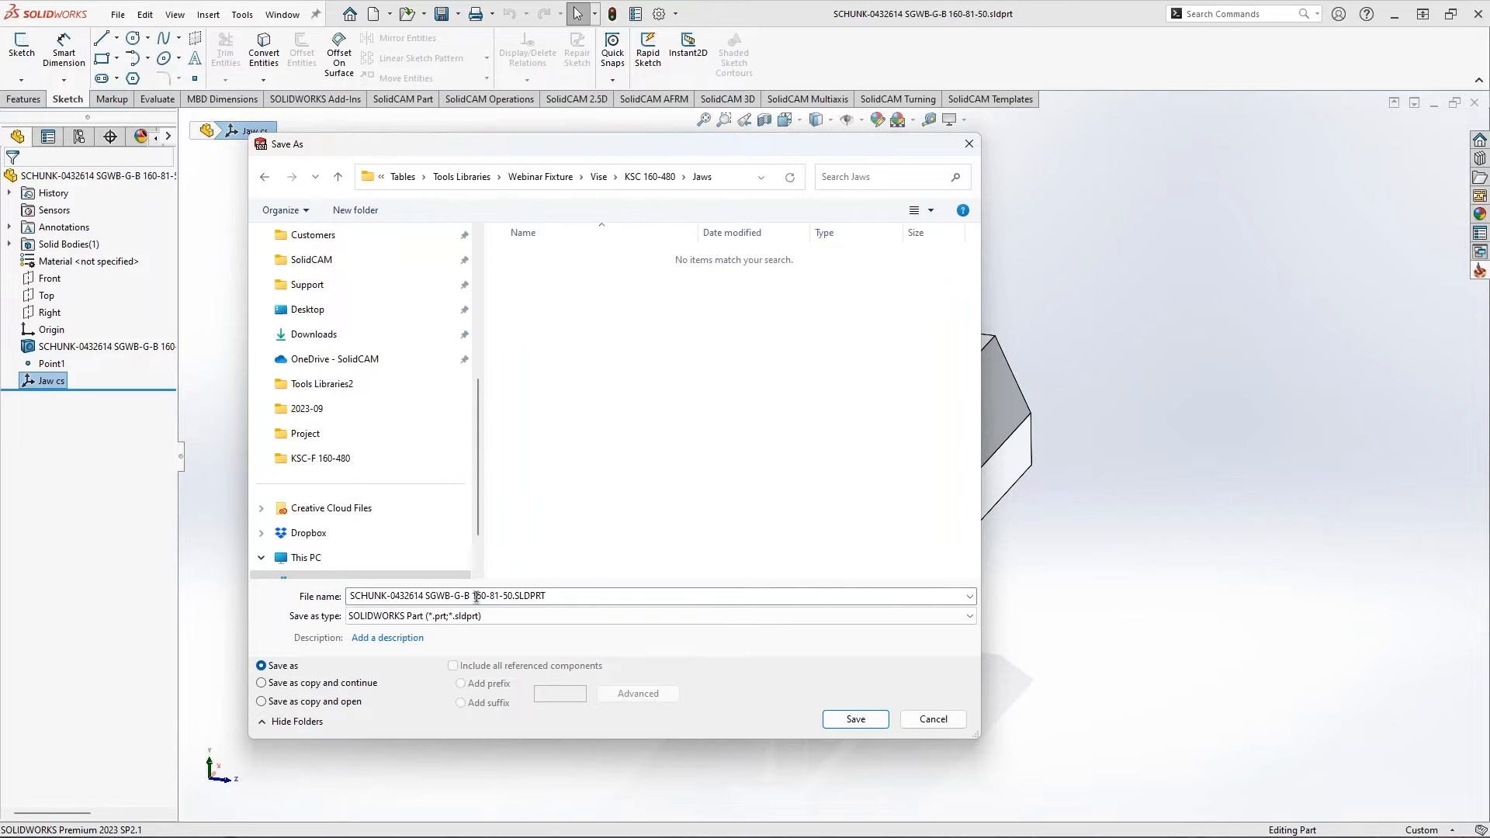
Export the stepped jaw to the Jaws folder as SGWB-G-B 160.STL with Jaw cs as the output coordinate system
drag(425, 596, 301, 590)
key(BackSpace)
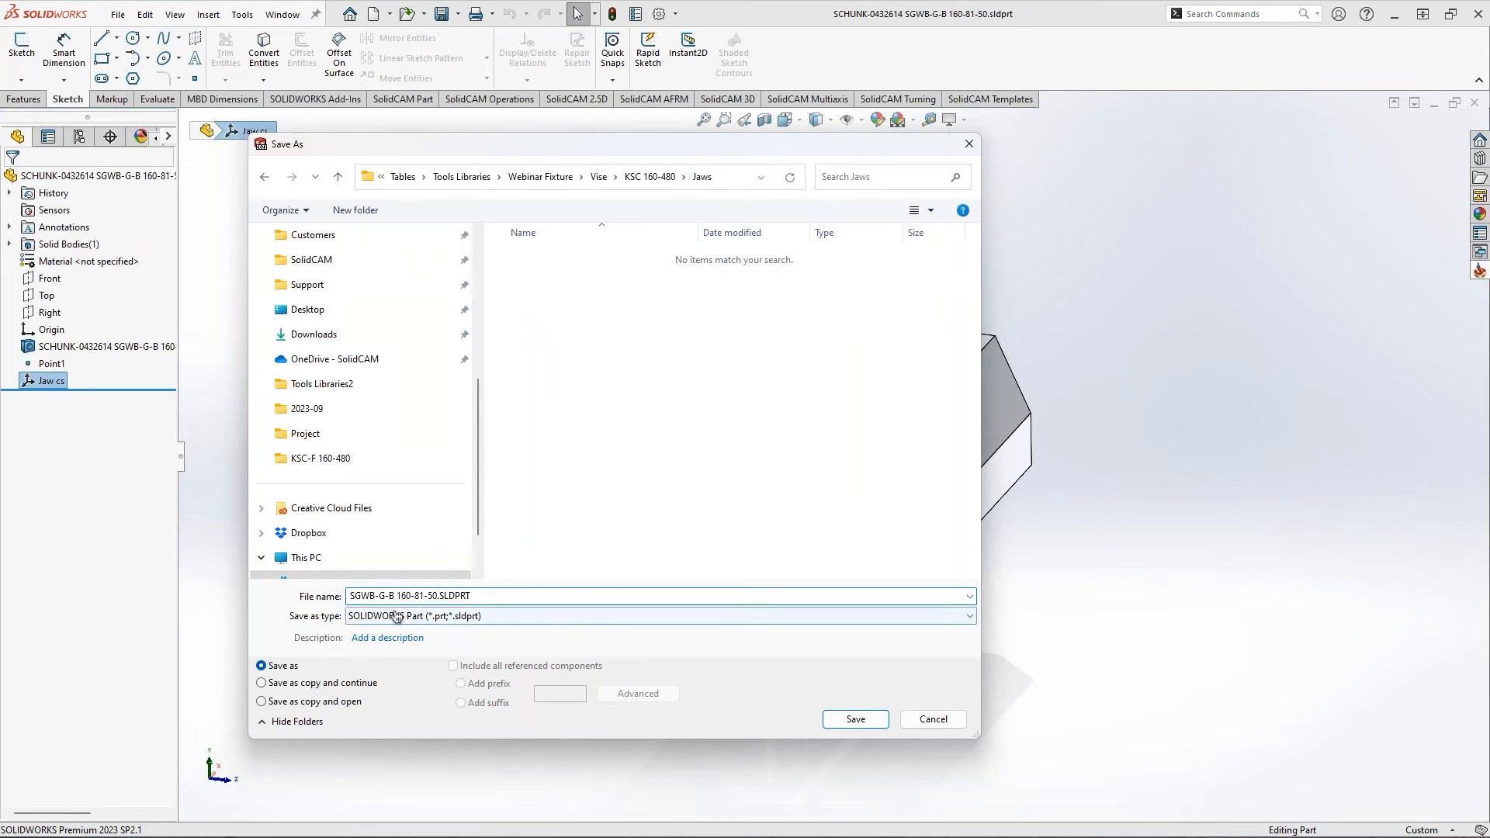
click(455, 619)
click(474, 593)
click(417, 718)
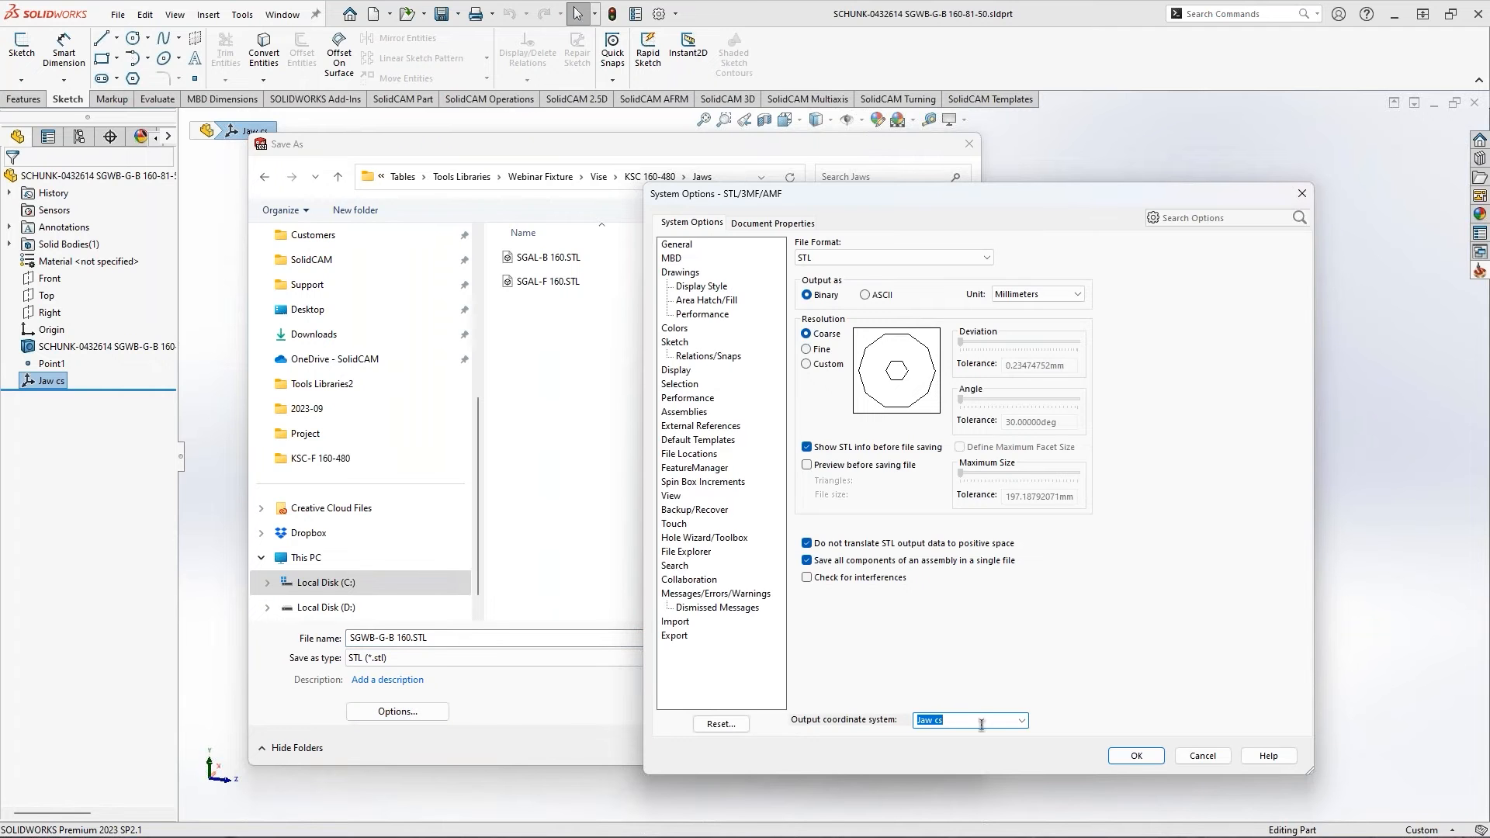
click(1135, 755)
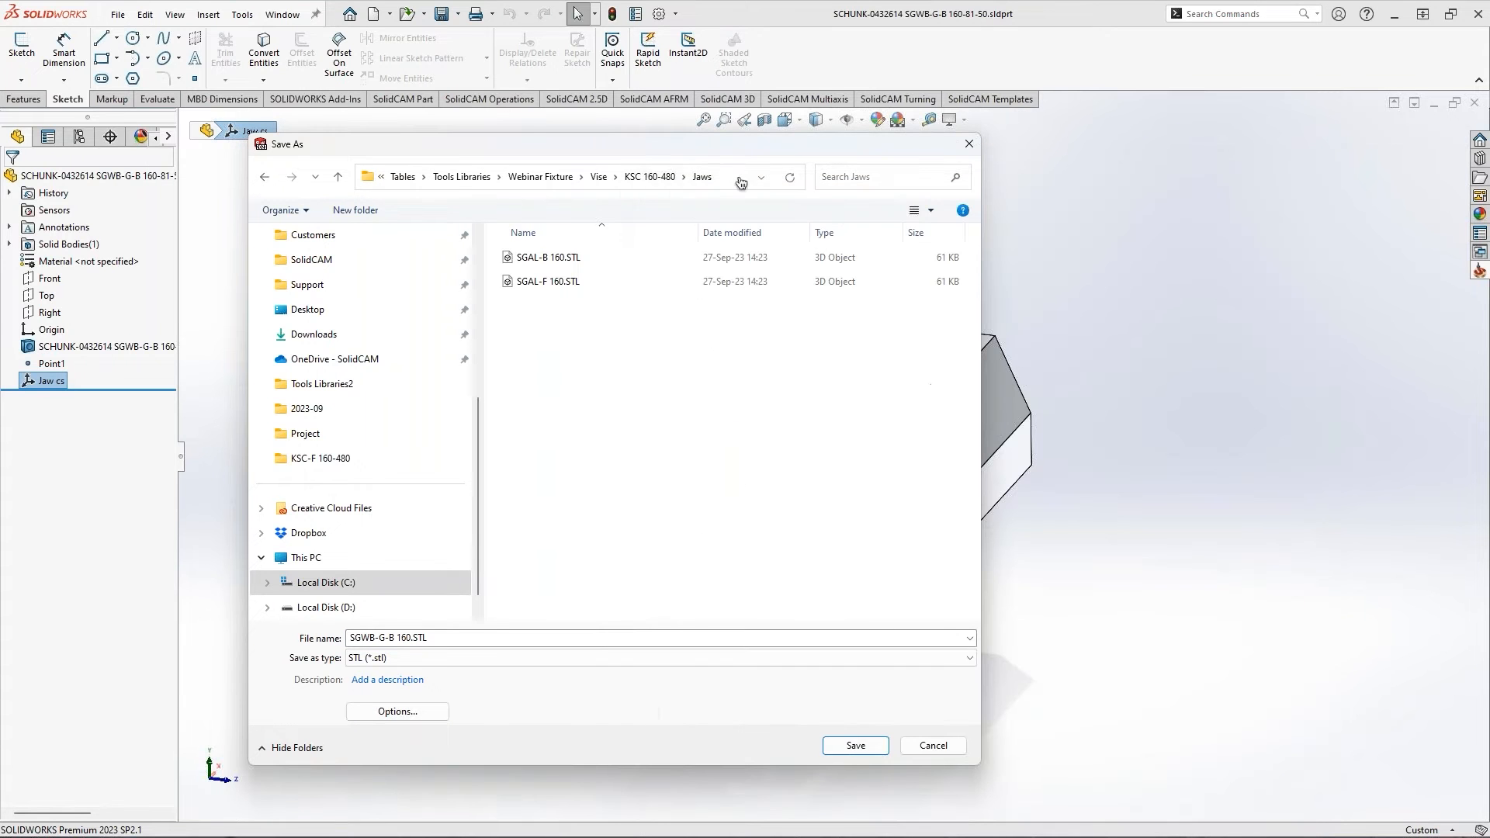
click(879, 745)
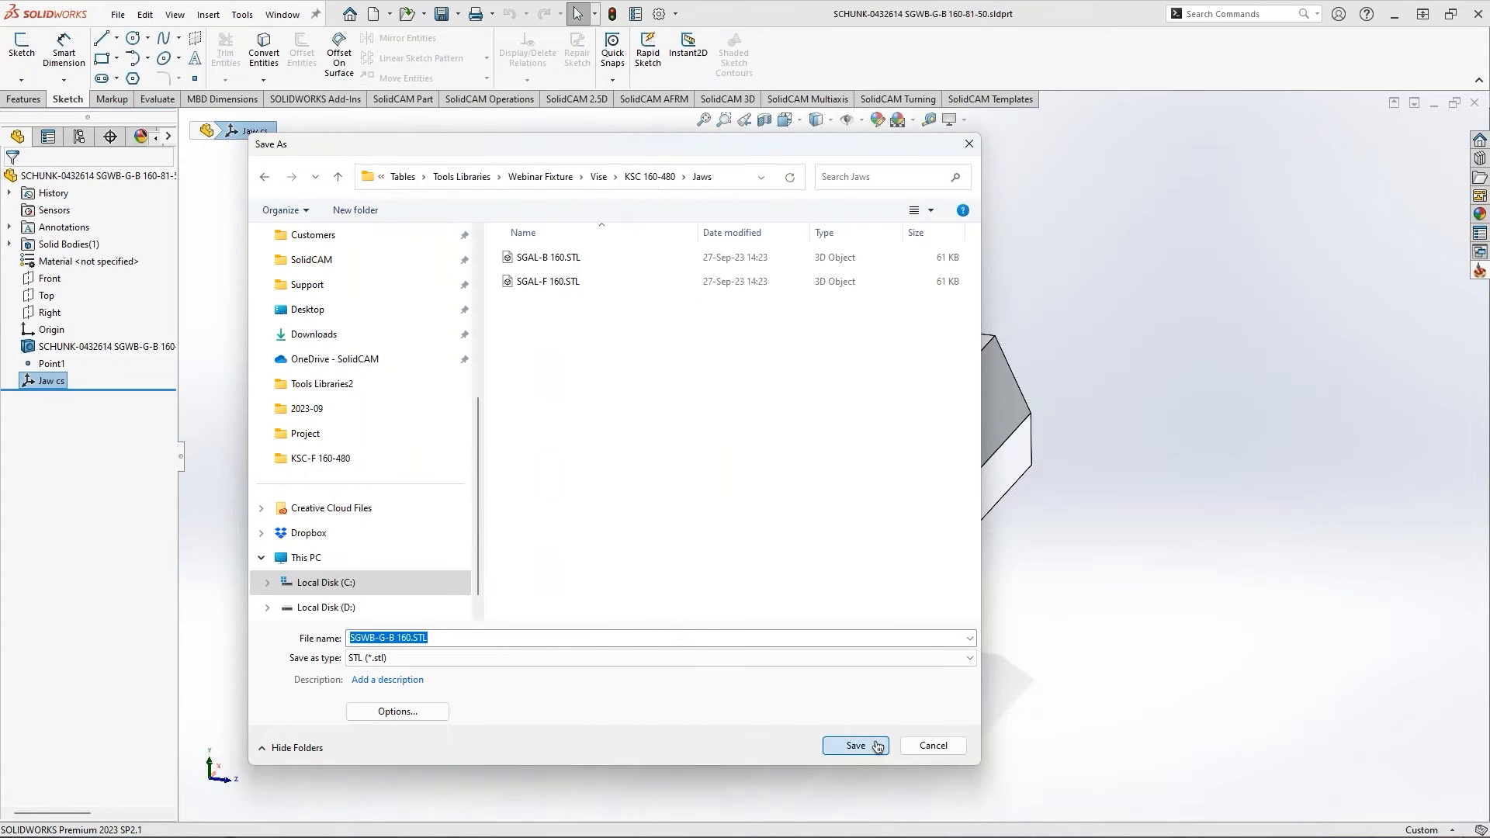
click(777, 457)
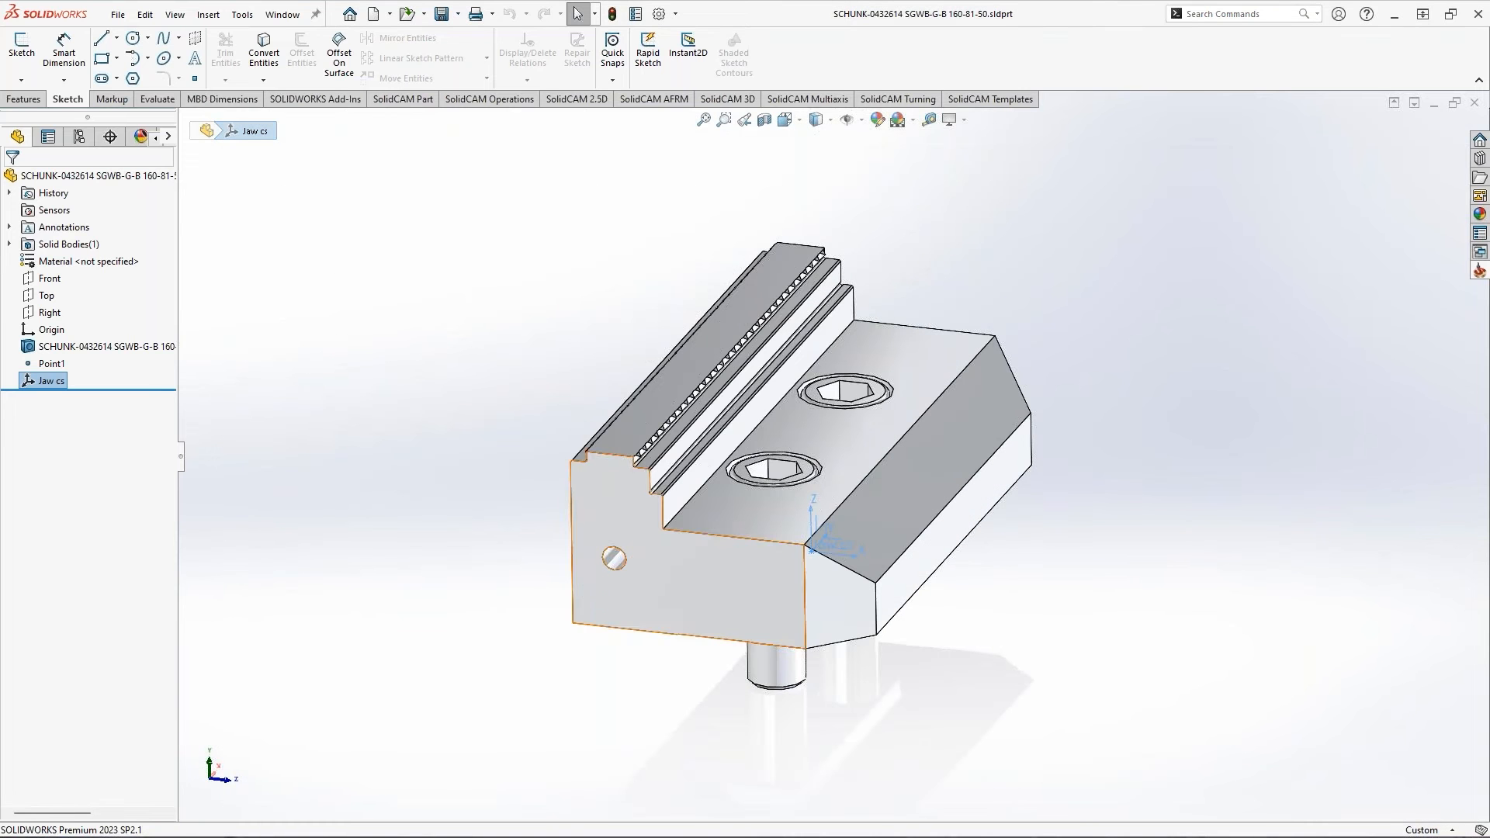
Open a file explorer window at Tools Libraries\Webinar Fixture\Vise\KSC 160-480\Jaws
key(super+e)
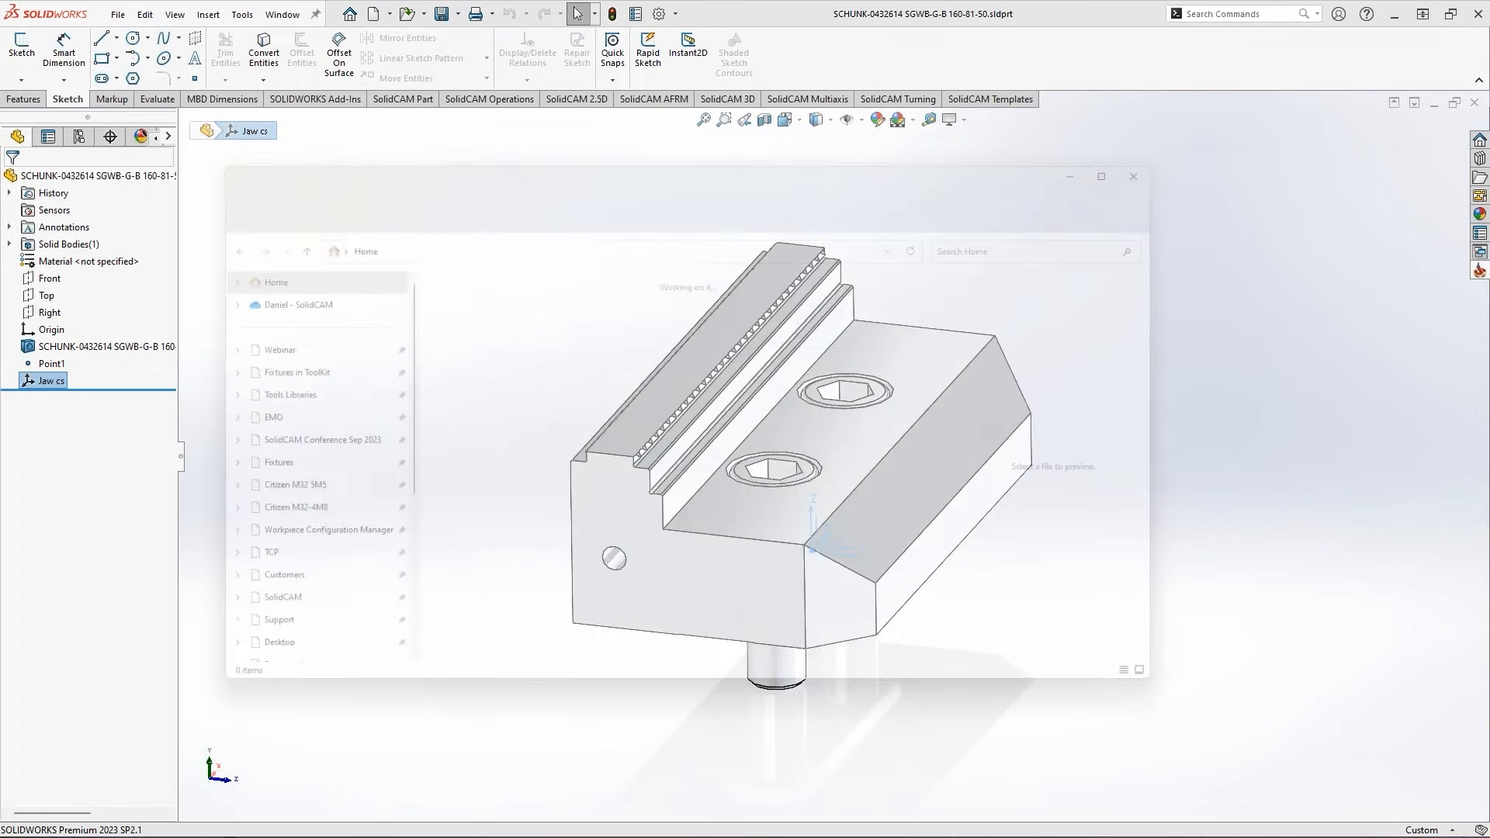
click(707, 235)
text(C:\Users\Public\Documents\SolidCAM\SolidCAM2023\Tables\Tools Libraries\Webinar Fixture\Vise\KSC 160-480\Jaws)
key(Return)
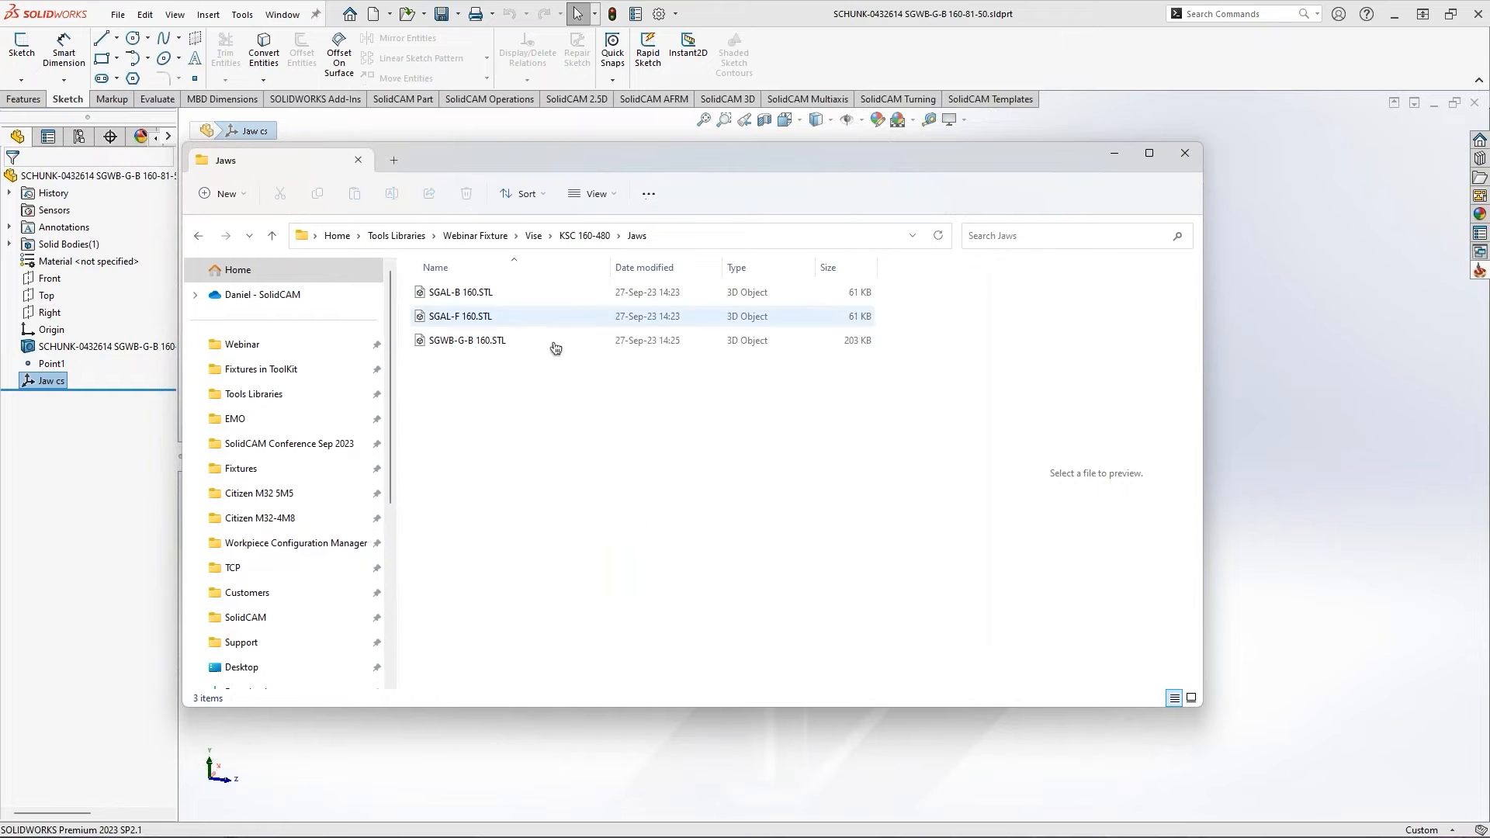
Duplicate SGWB-G-B 160.STL in the same folder and rename the copy SGWB-G-F 160.STL
click(476, 350)
key(ctrl+c)
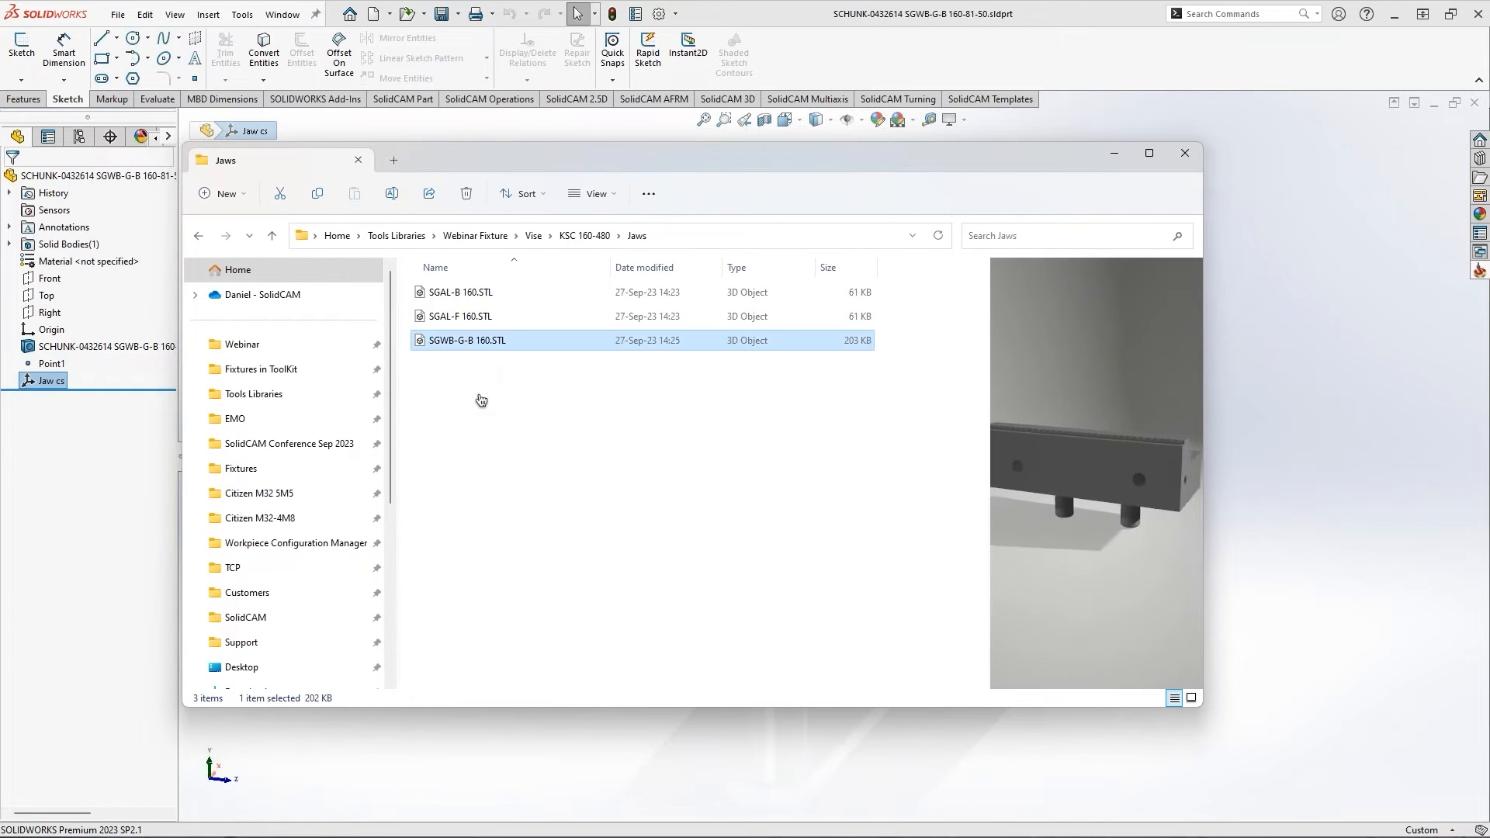
key(ctrl+v)
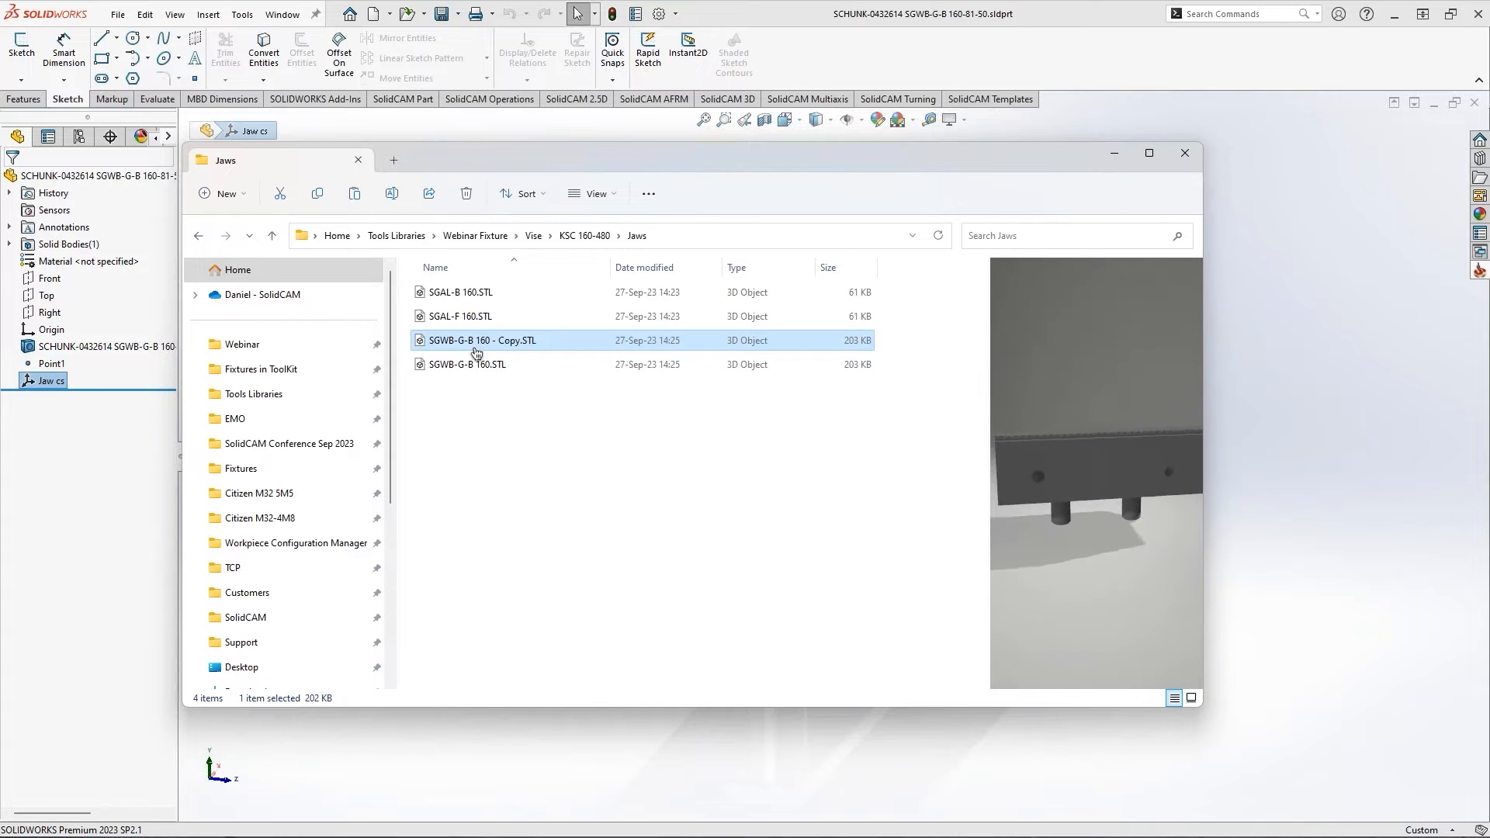
click(476, 345)
click(470, 342)
text(F)
drag(491, 343, 521, 342)
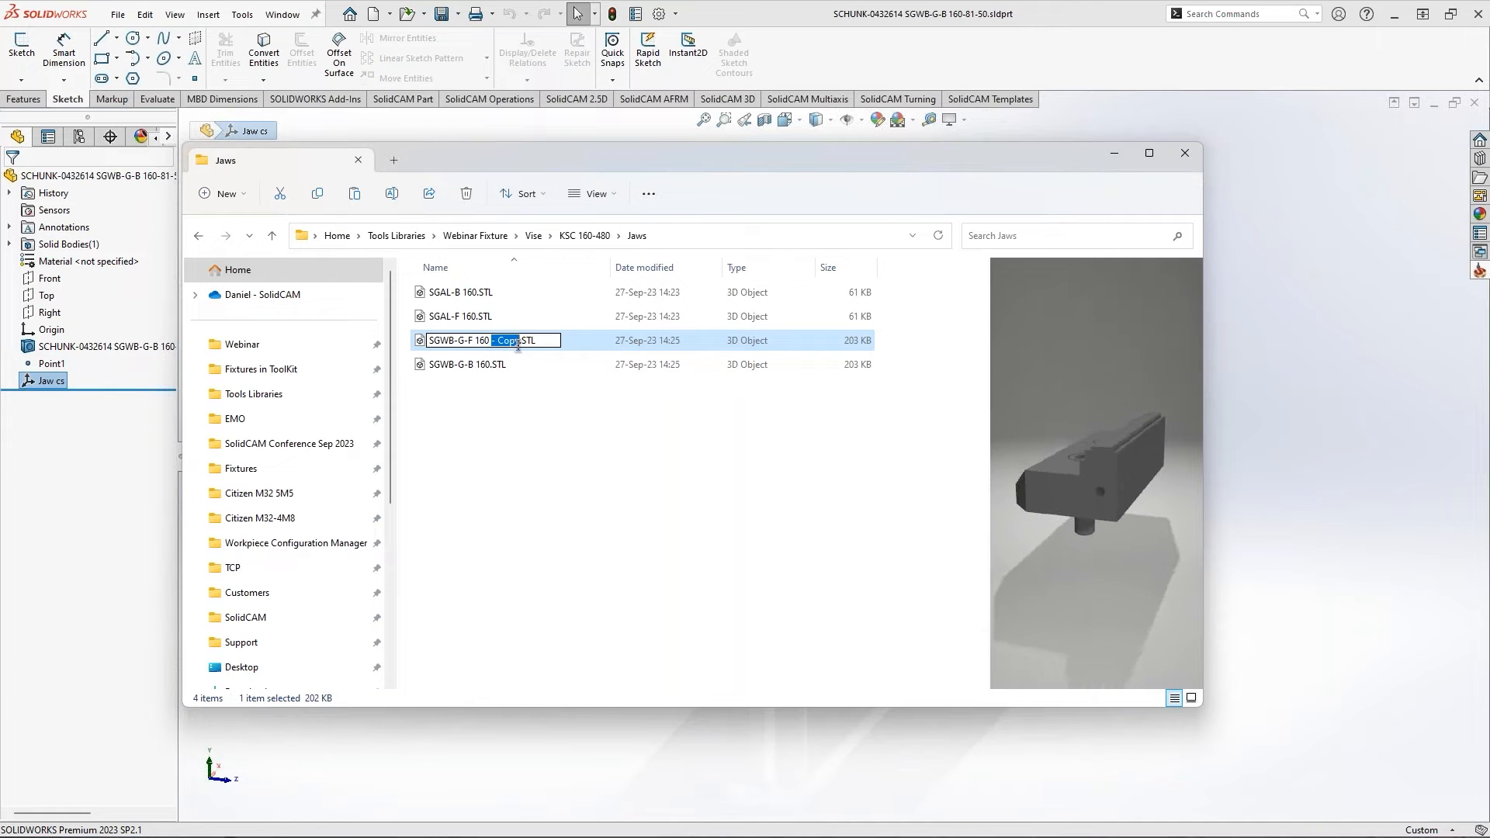
key(BackSpace)
key(Return)
Check the previews of the jaw STL files in the Jaws folder and return to the SOLIDWORKS part
drag(557, 476, 469, 295)
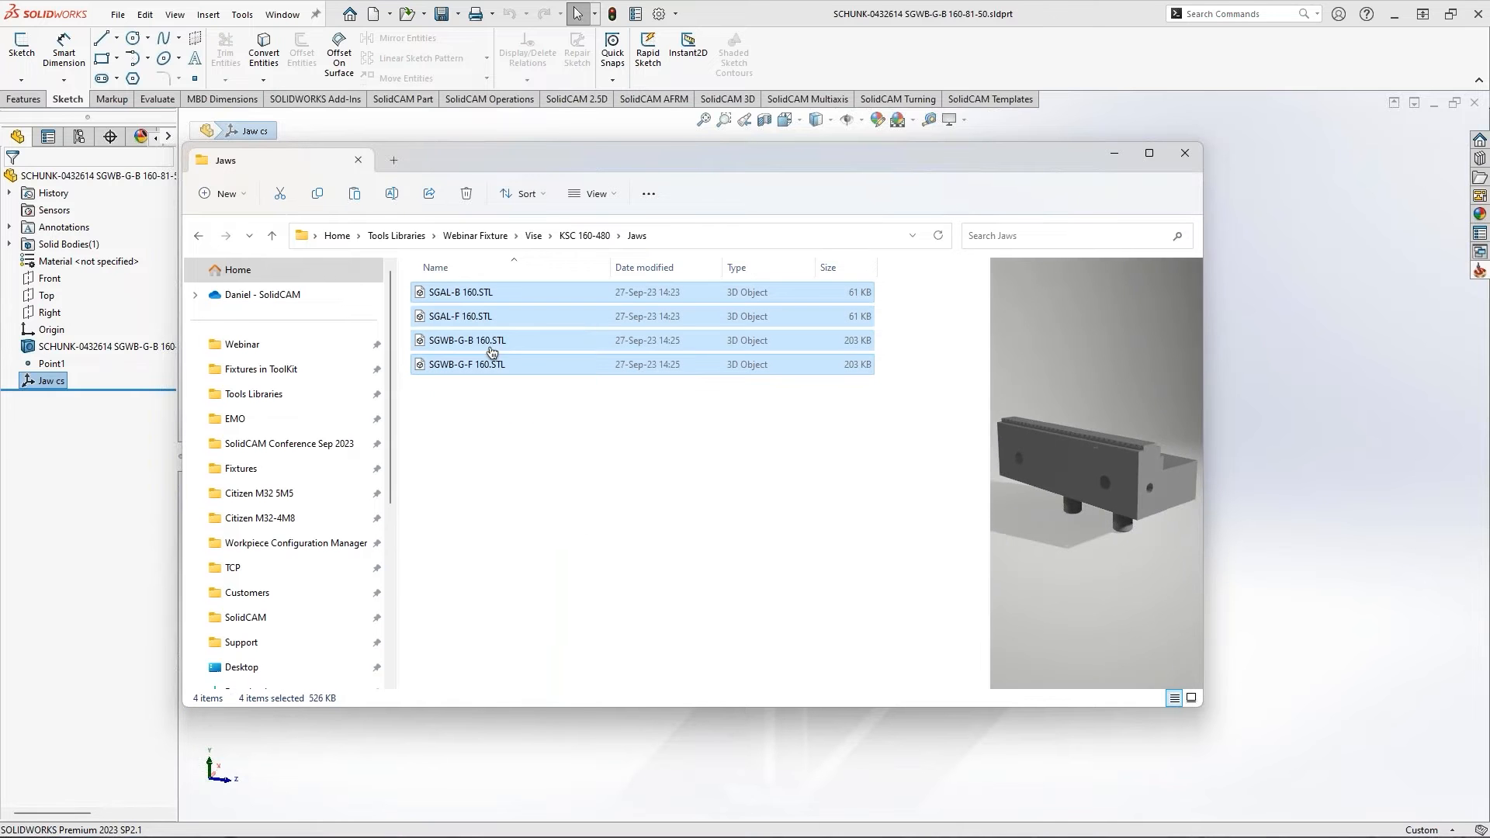
click(481, 316)
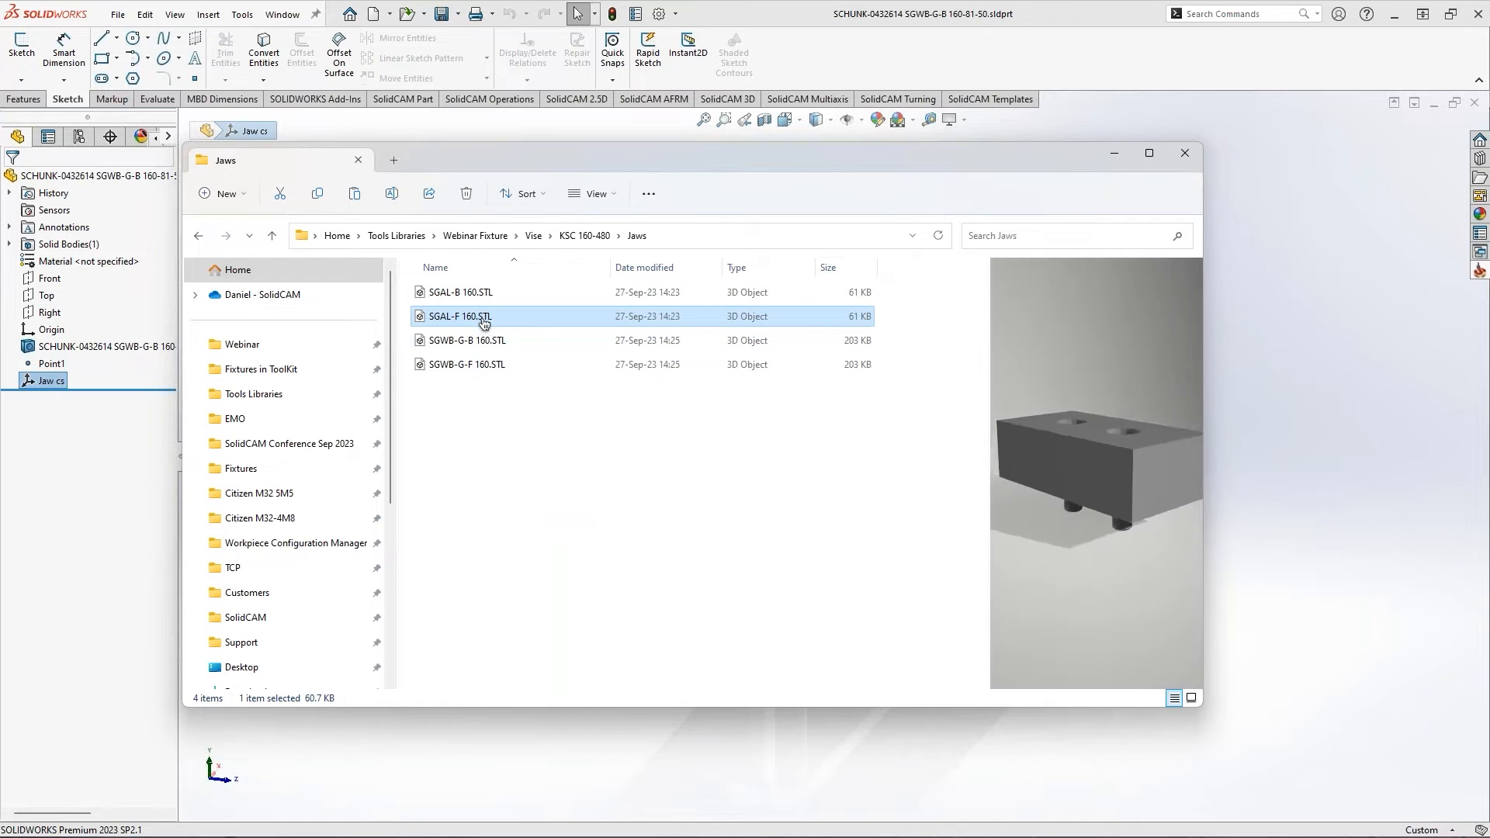
click(446, 339)
click(543, 477)
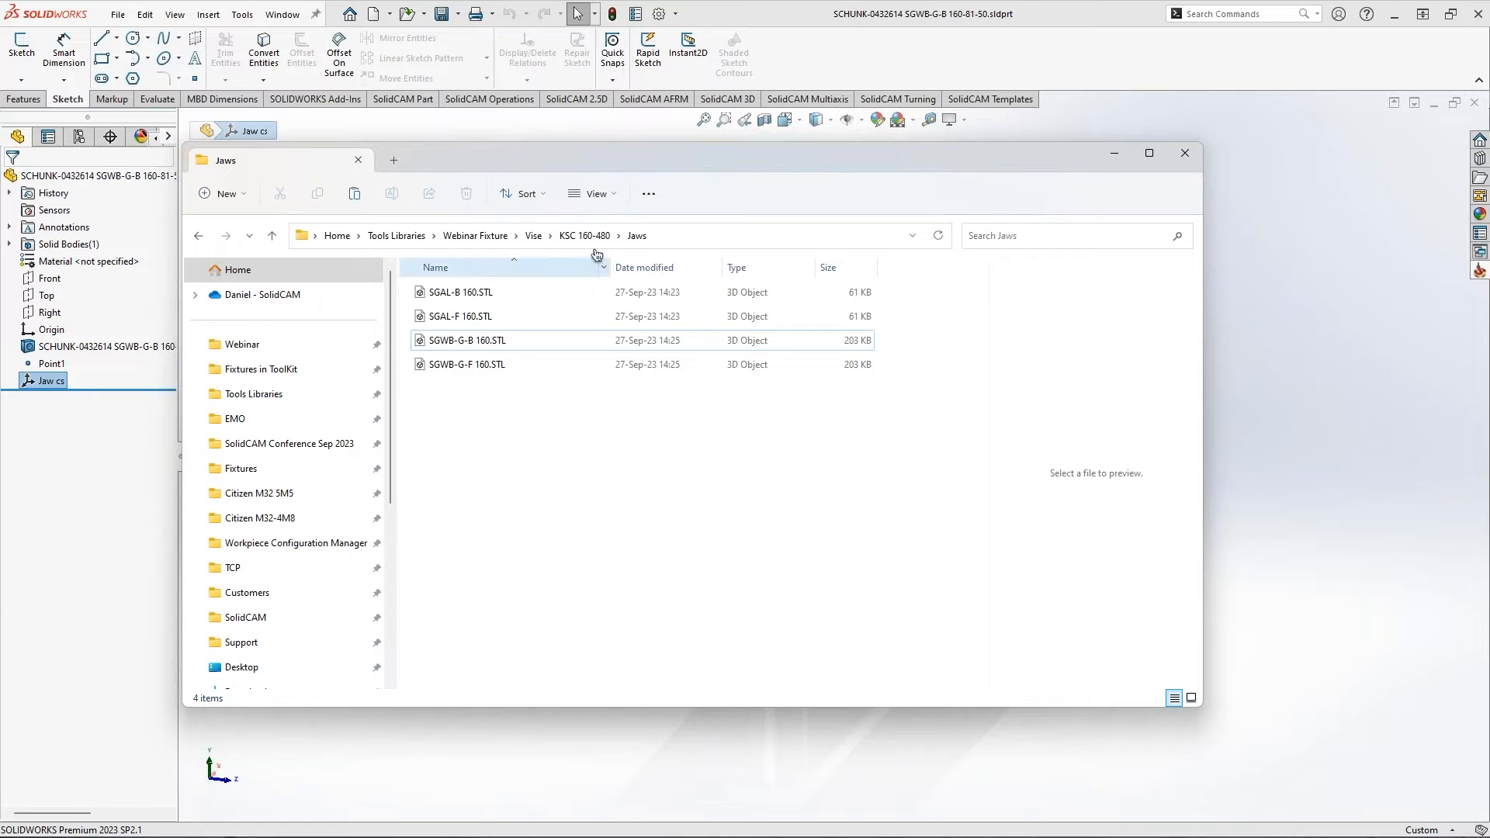
click(877, 21)
click(564, 290)
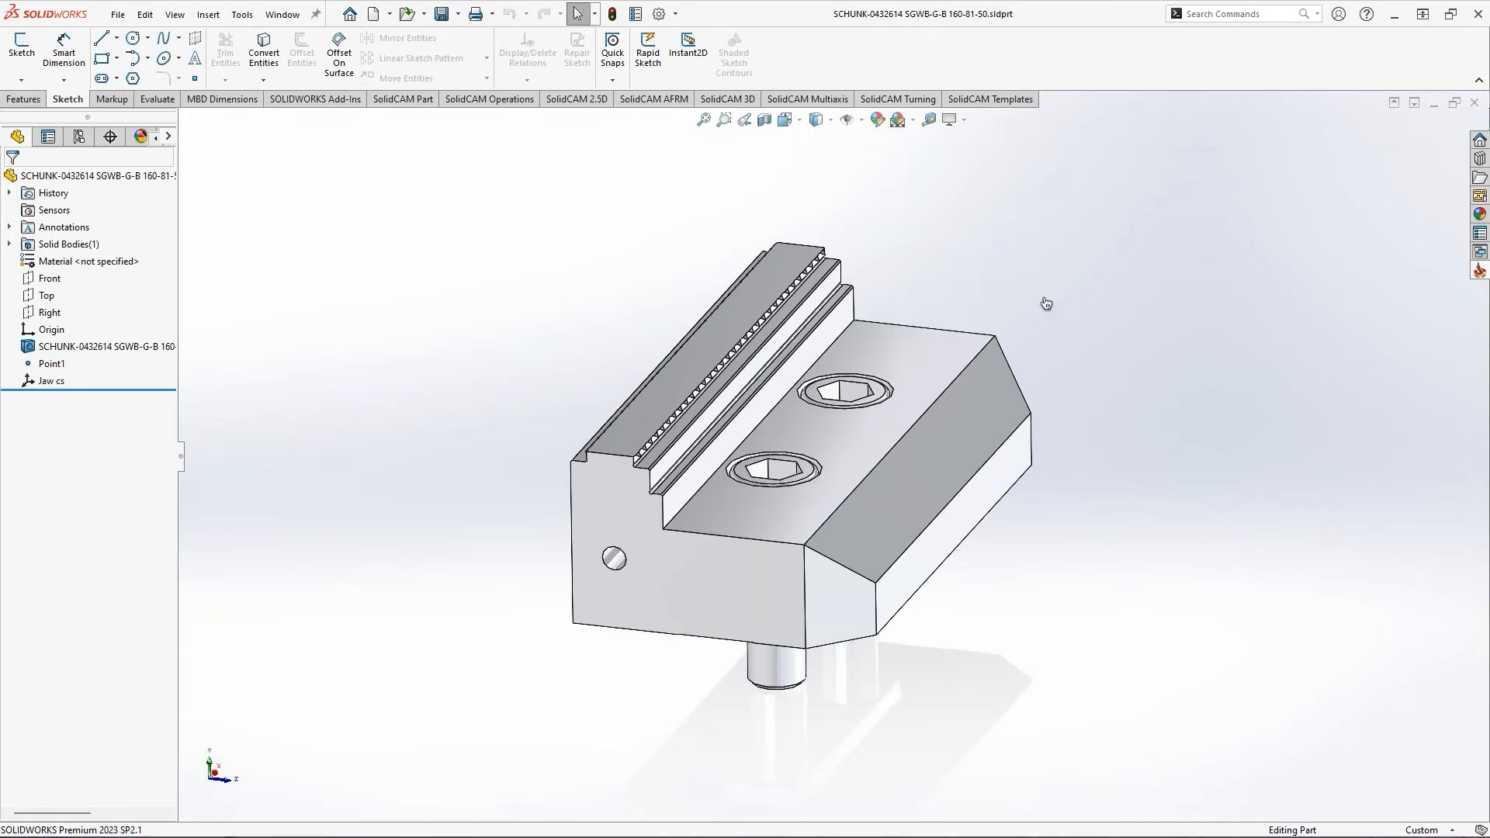
Create a new SolidCAM ToolKit library for tool components
scroll(1044, 309, up, 3)
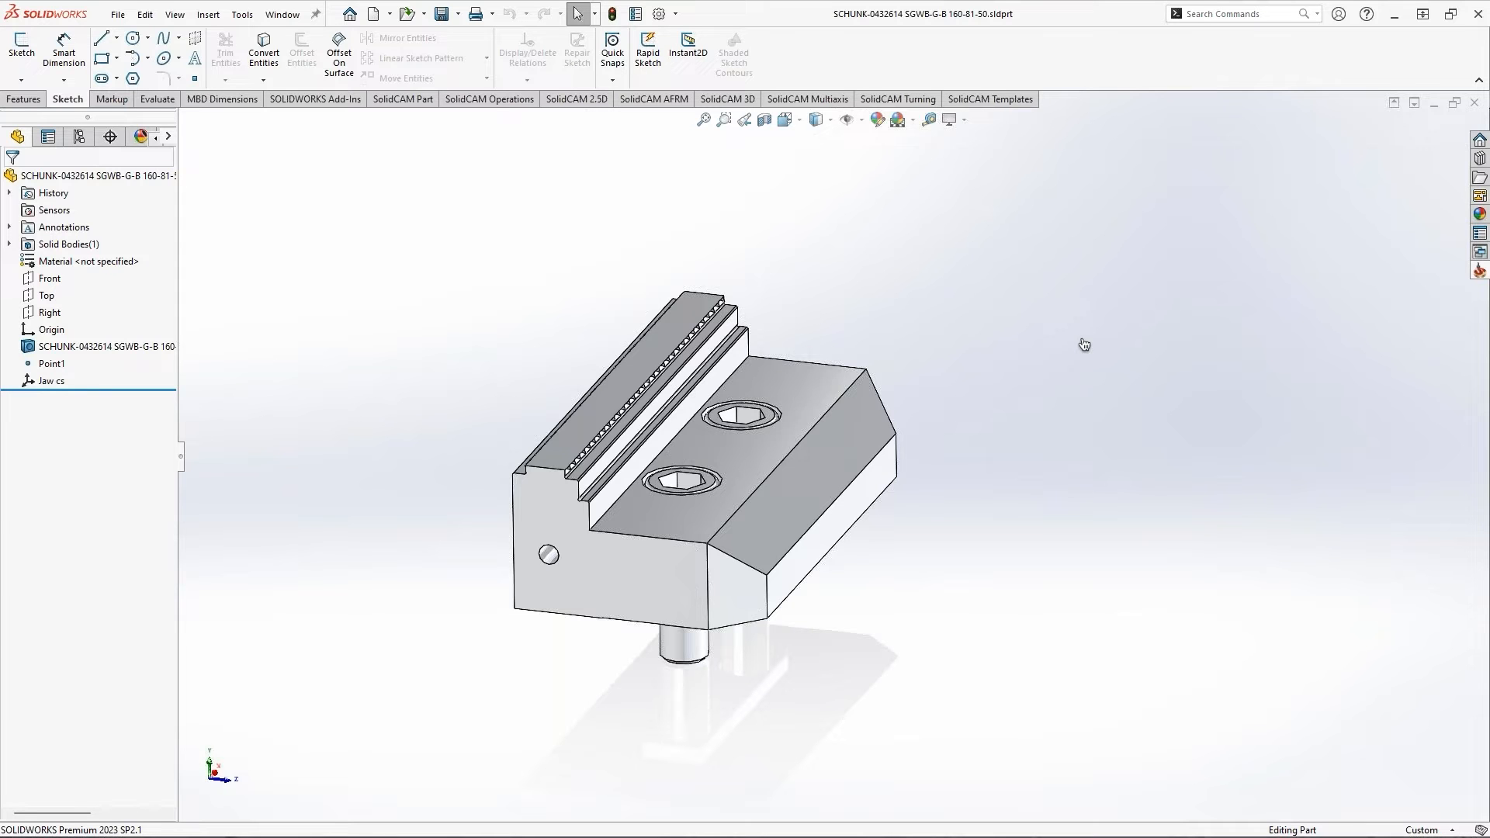
click(241, 14)
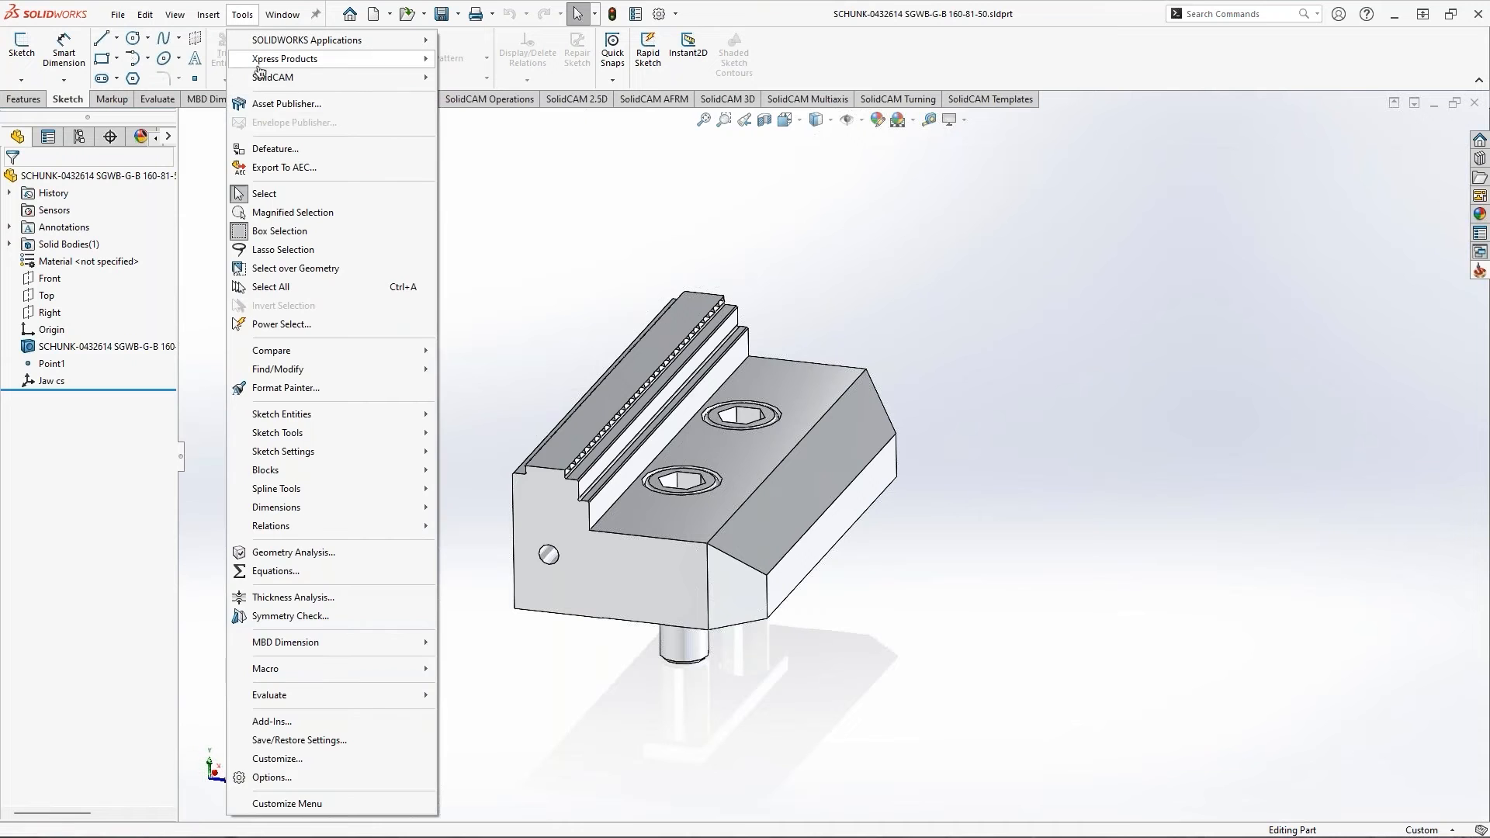
mouse_move(388, 77)
mouse_move(548, 250)
mouse_move(699, 250)
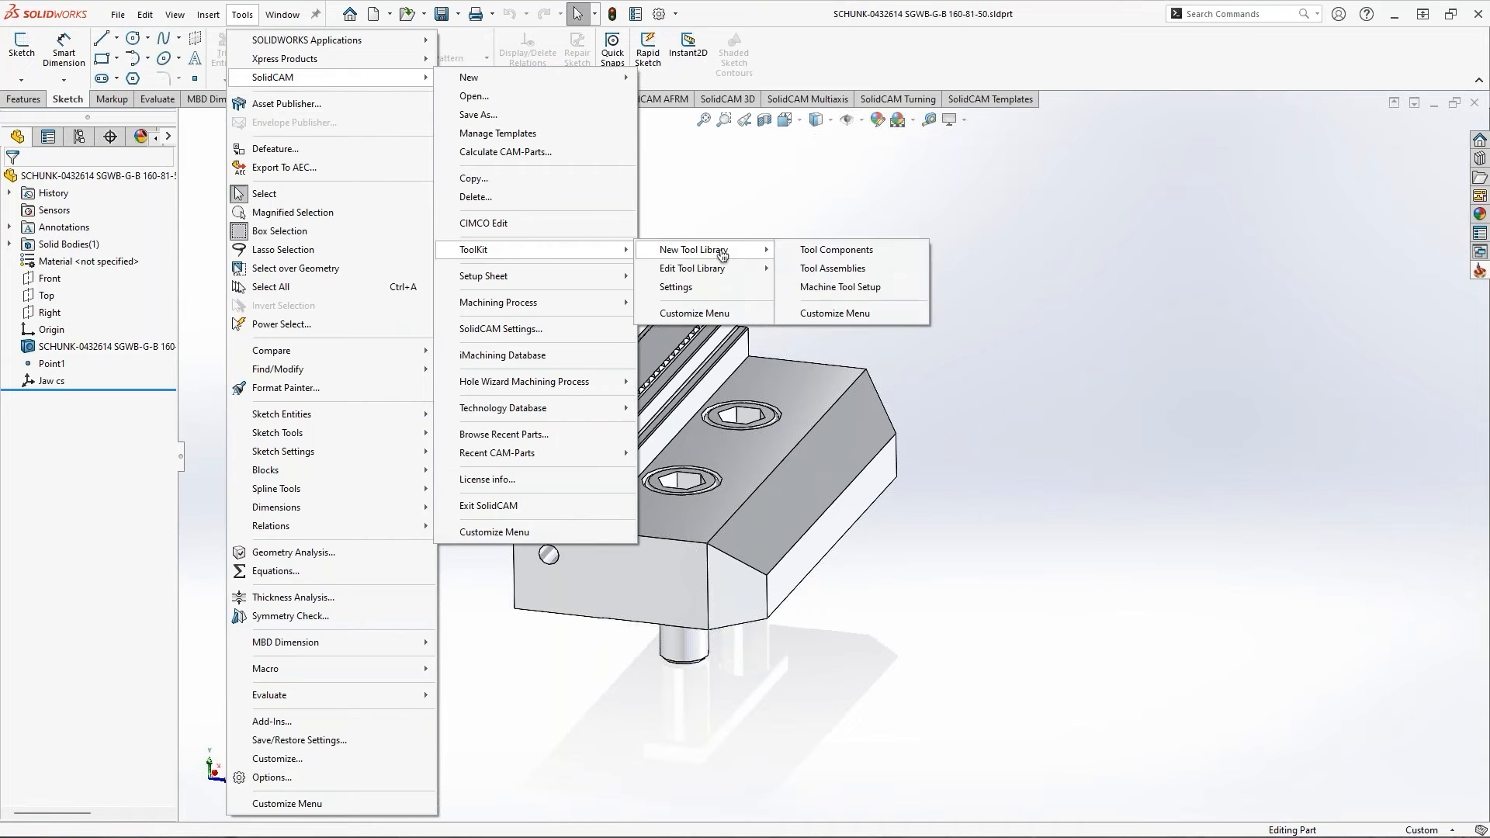
click(851, 252)
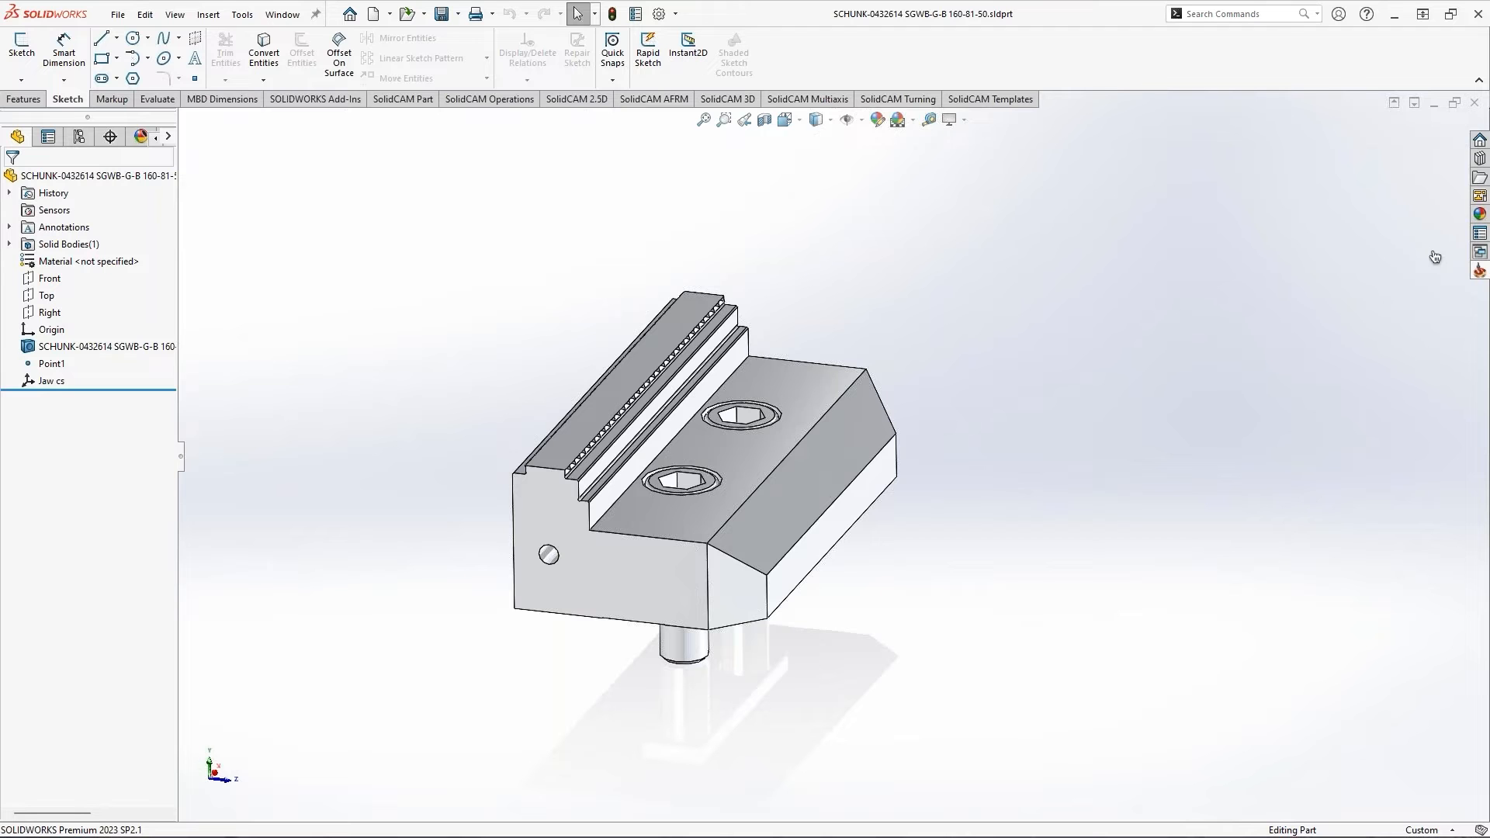
click(282, 15)
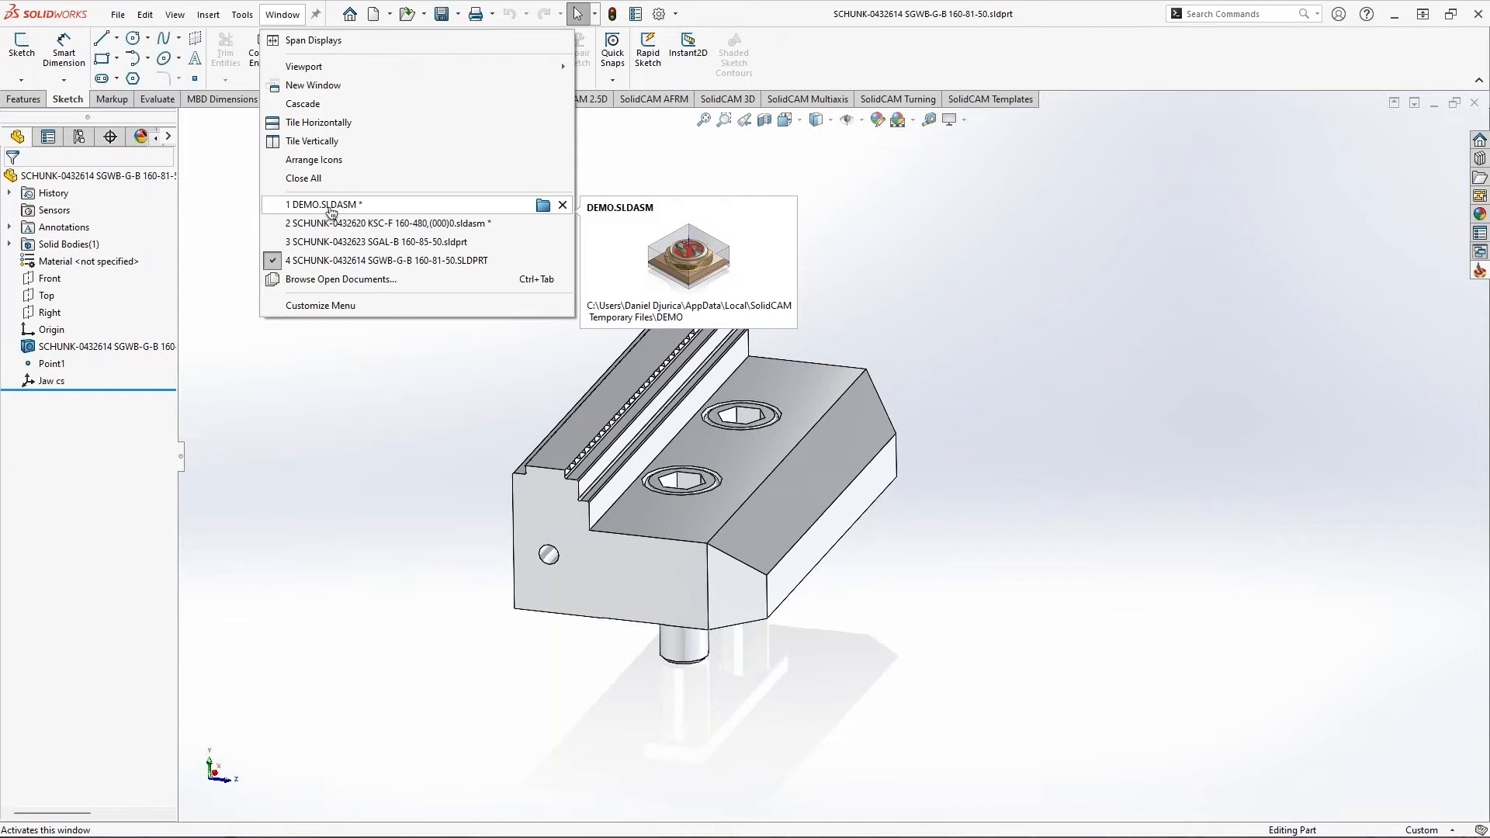
click(242, 14)
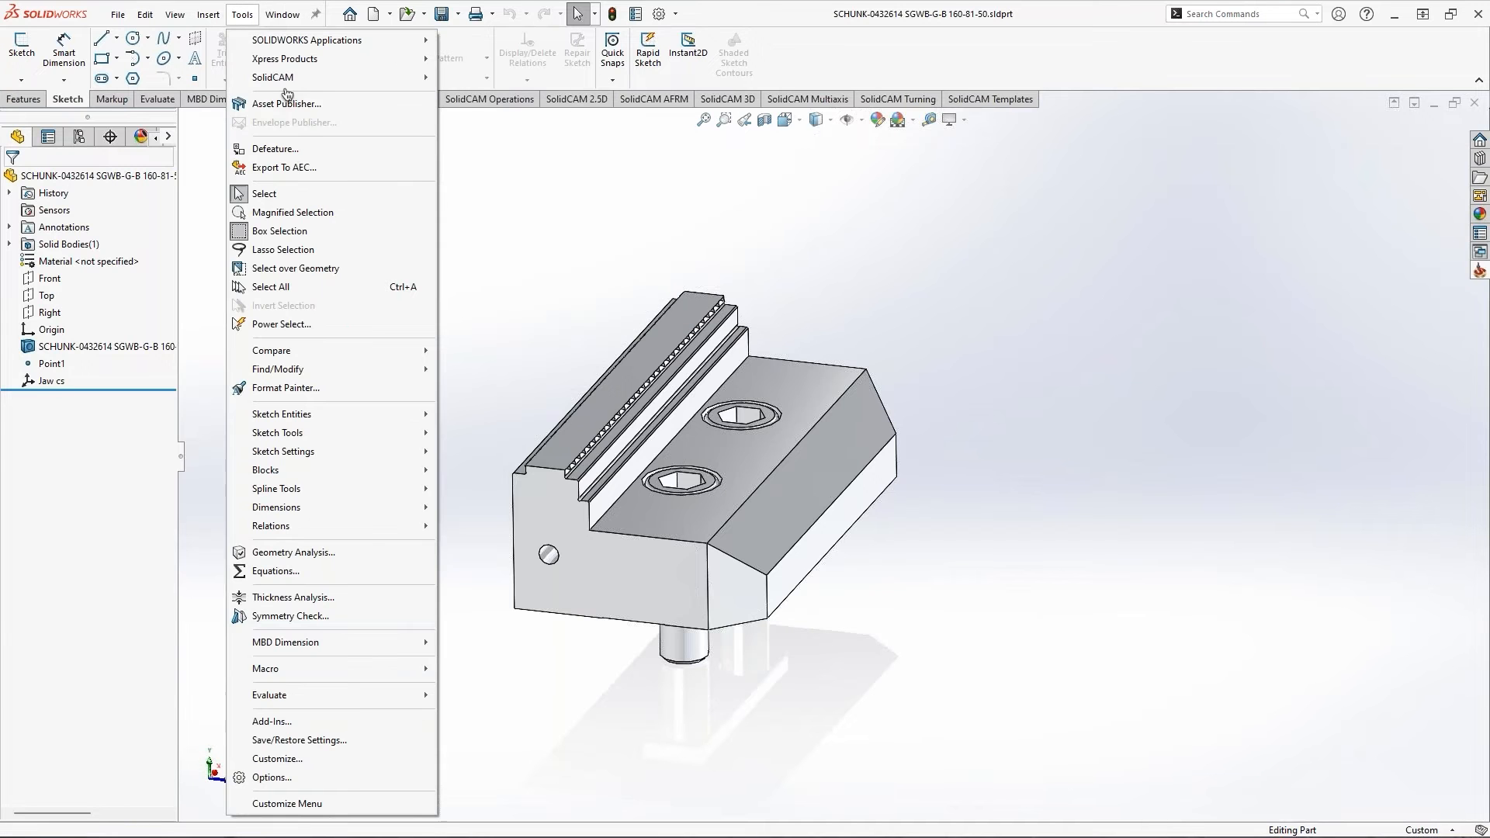
mouse_move(543, 249)
mouse_move(707, 251)
click(846, 253)
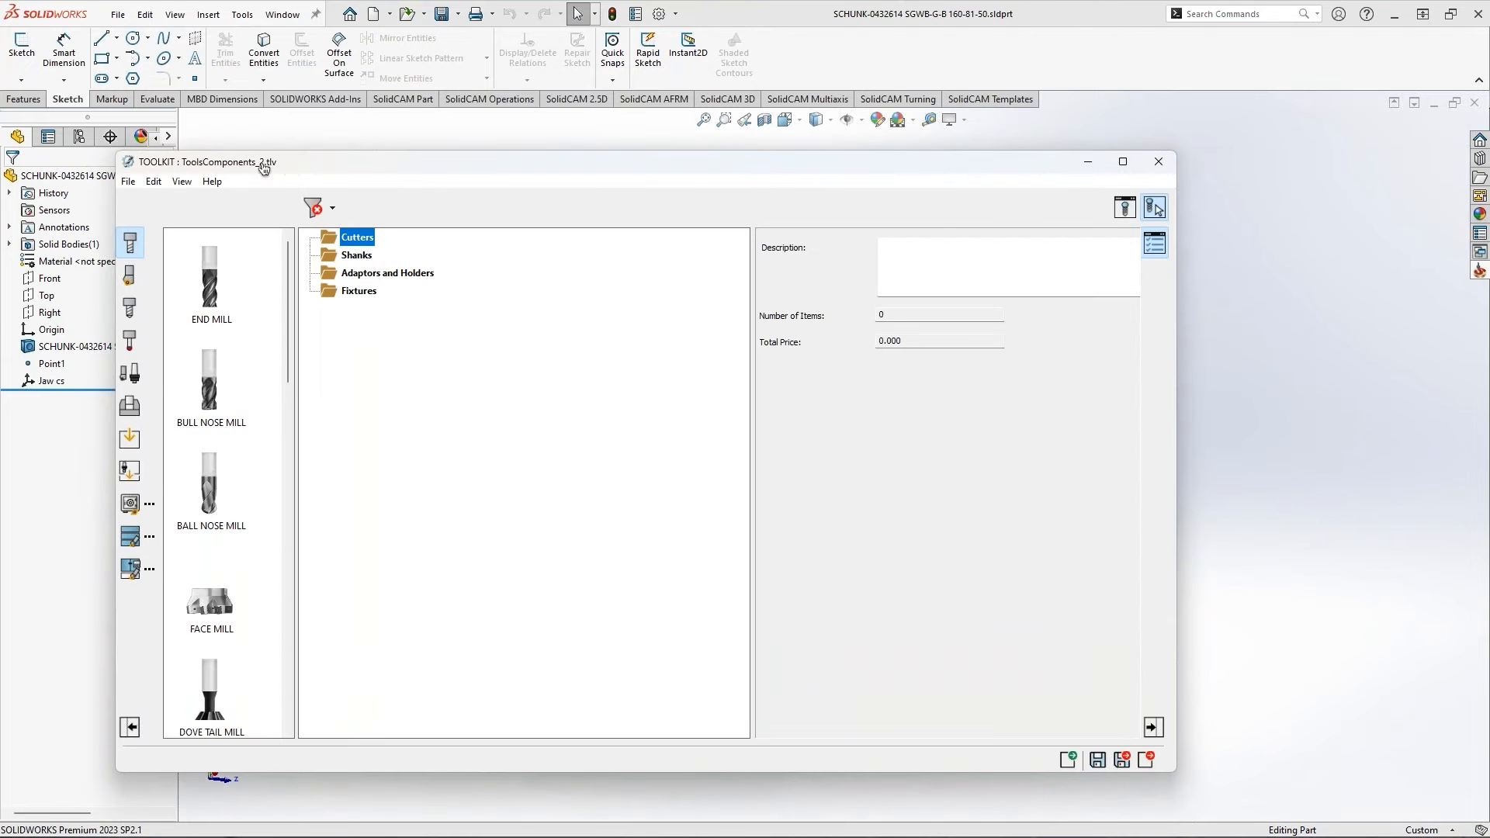
click(129, 182)
click(358, 321)
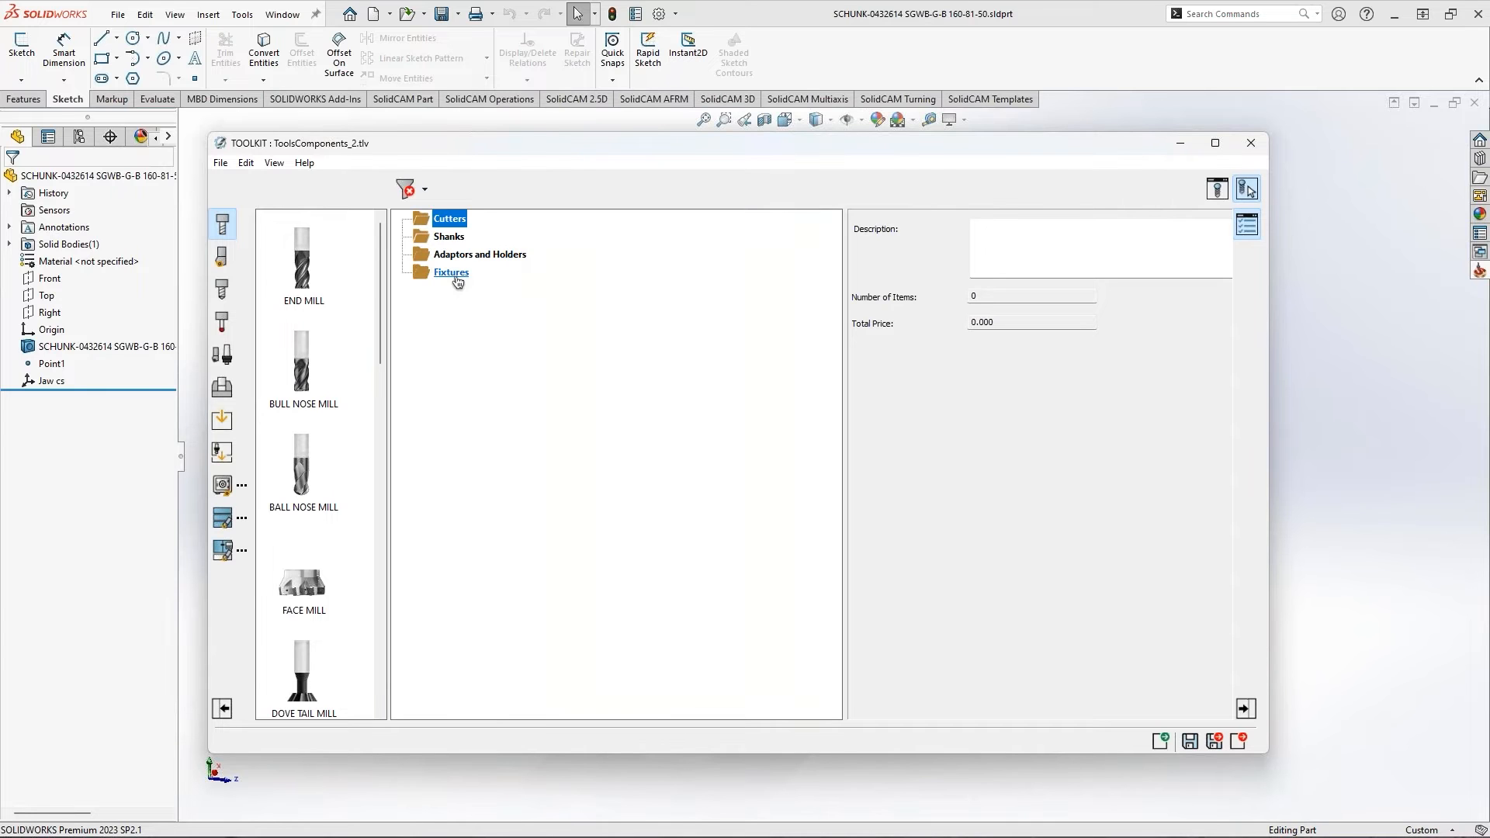
Import the folder structure of Tools Libraries\Webinar Fixture into the library's Fixtures category
click(223, 388)
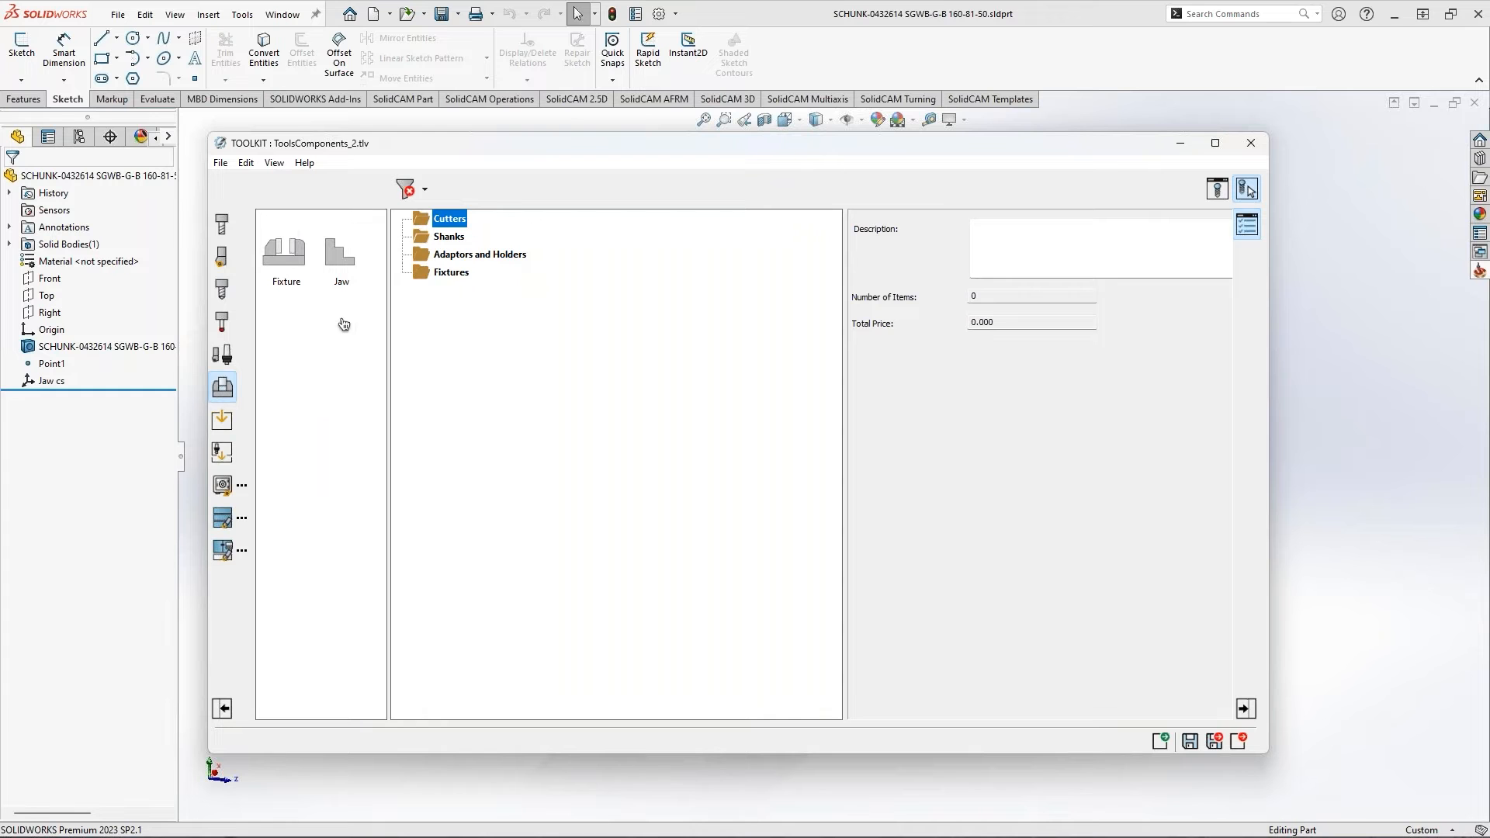
click(457, 275)
right_click(457, 276)
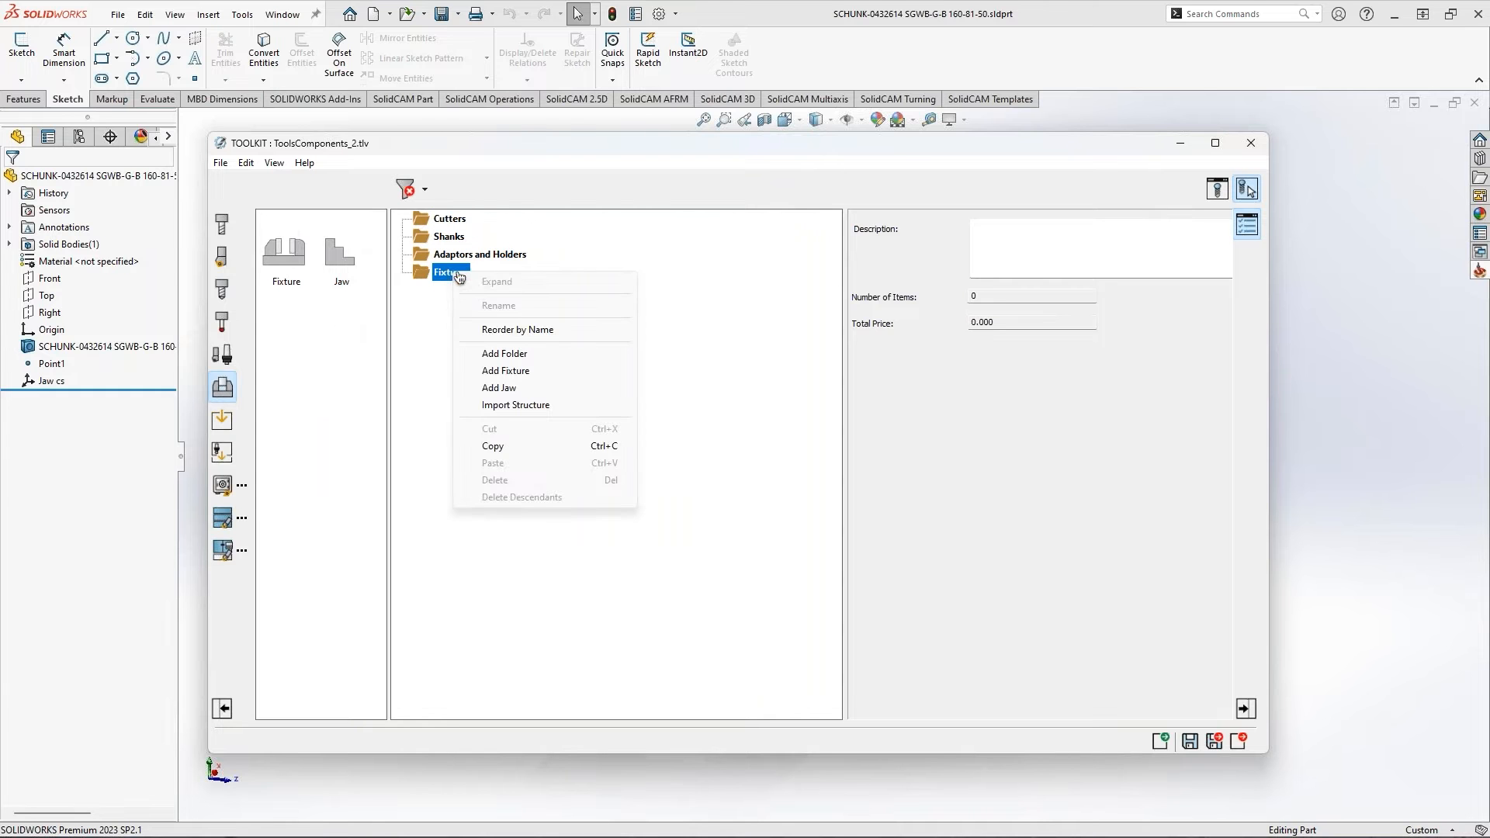
click(564, 406)
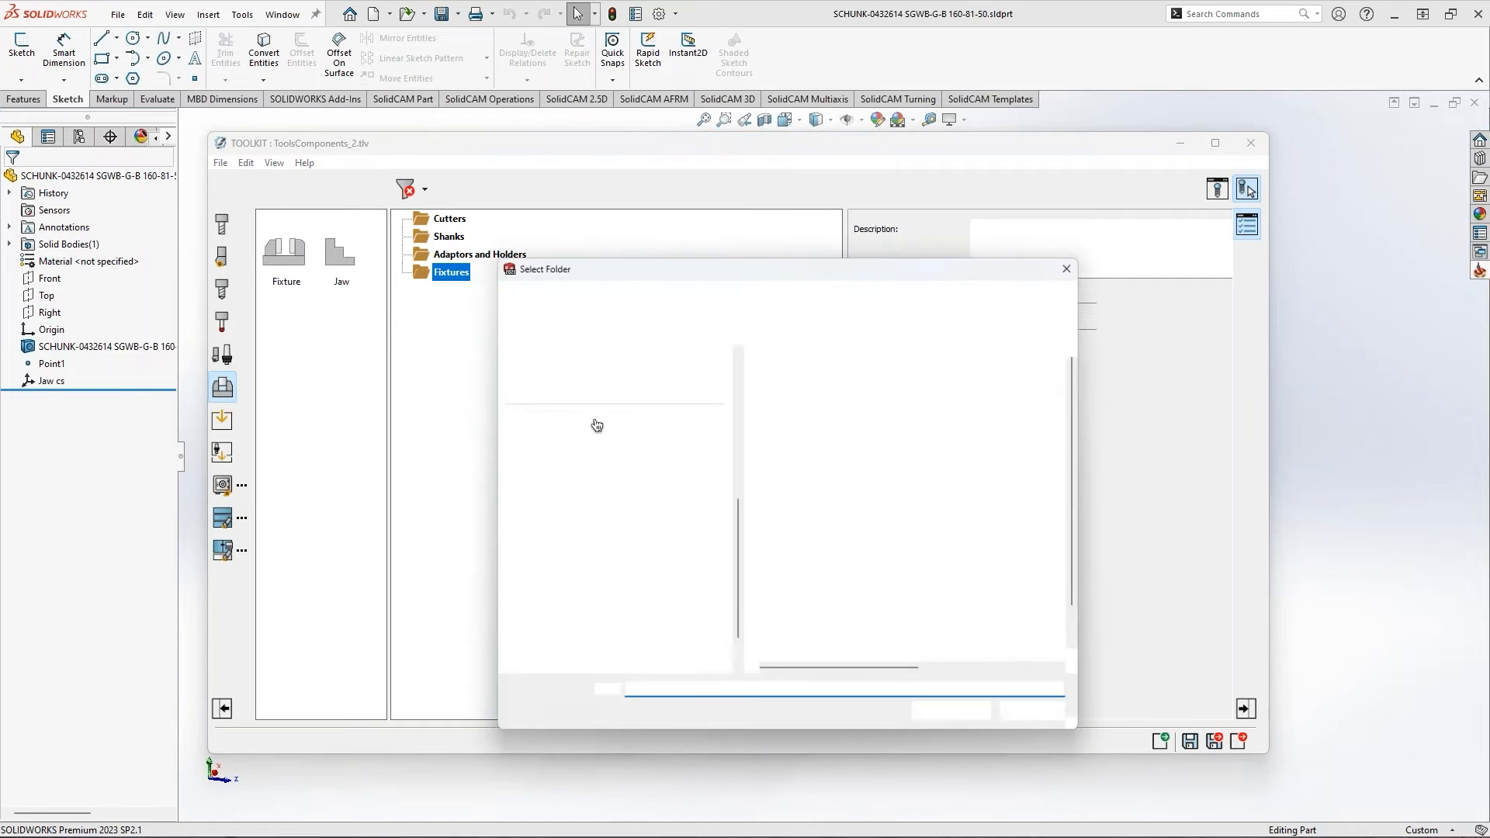
drag(782, 267, 693, 258)
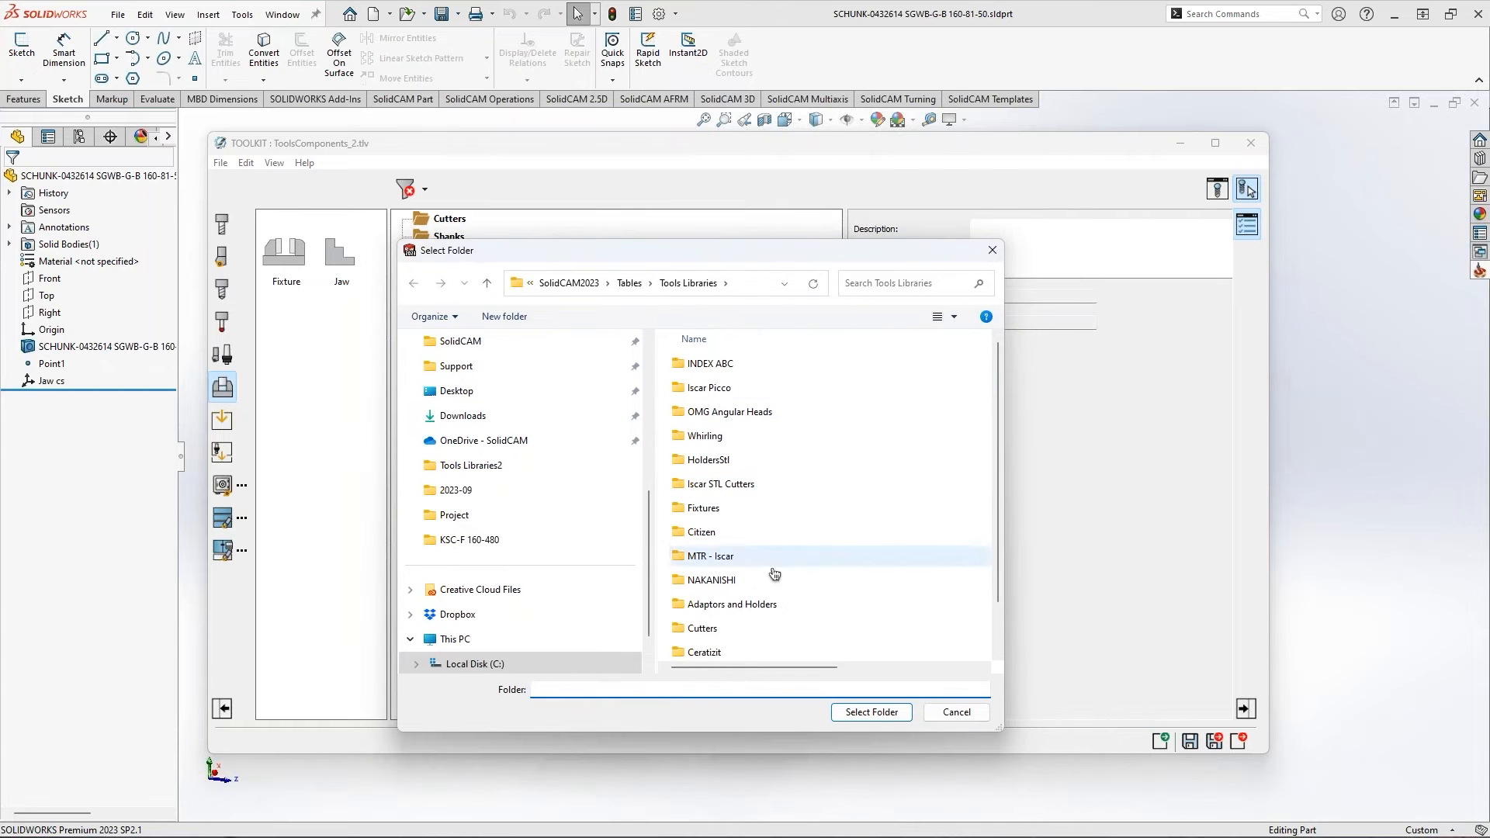
scroll(694, 621, down, 1)
click(695, 656)
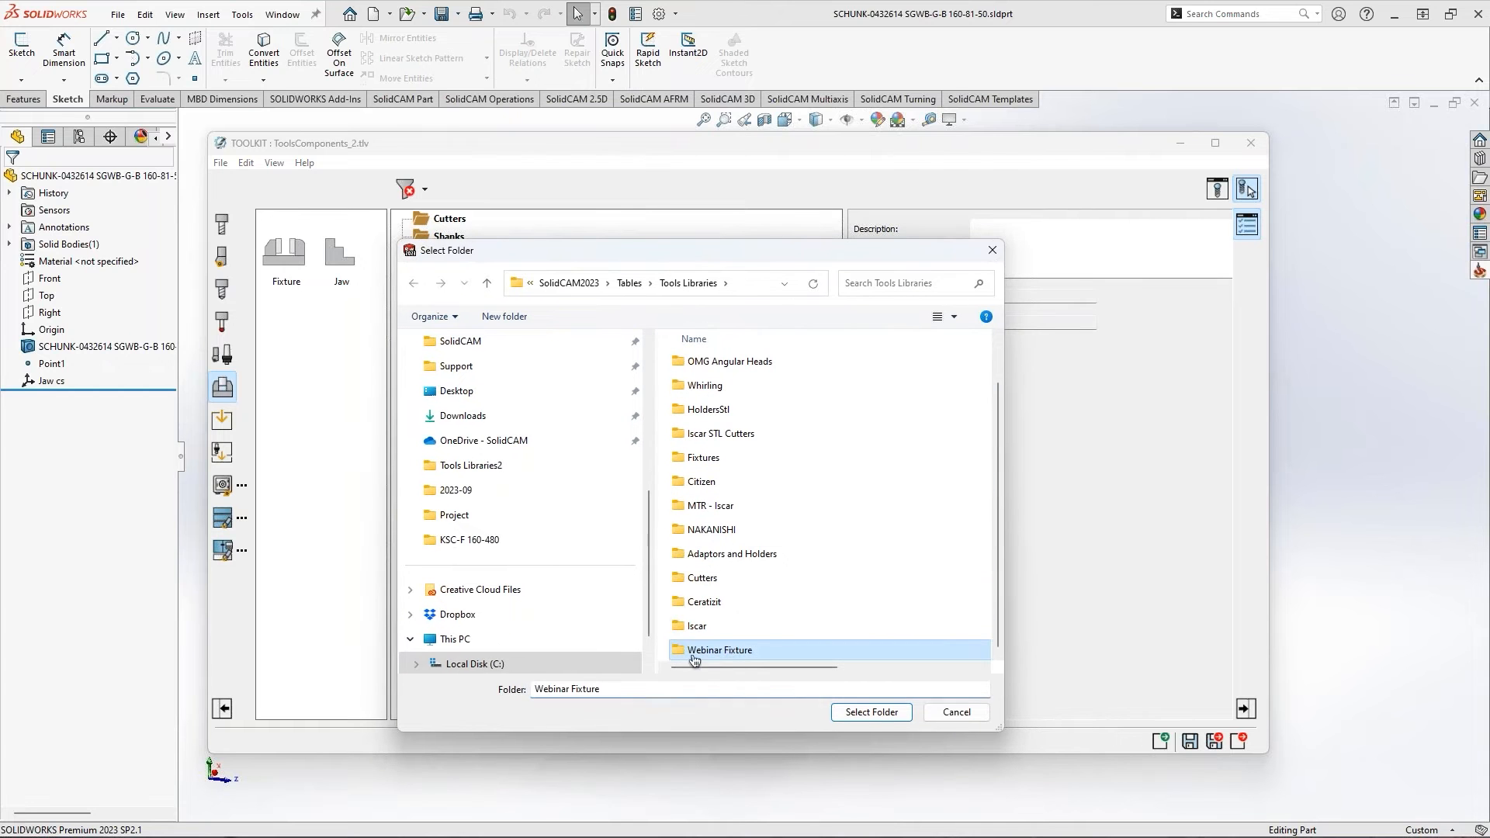
click(872, 712)
Expand the imported Vise, KSC 160-480 and Jaws folders to check their contents, and exit the ToolKit library
click(441, 308)
click(460, 326)
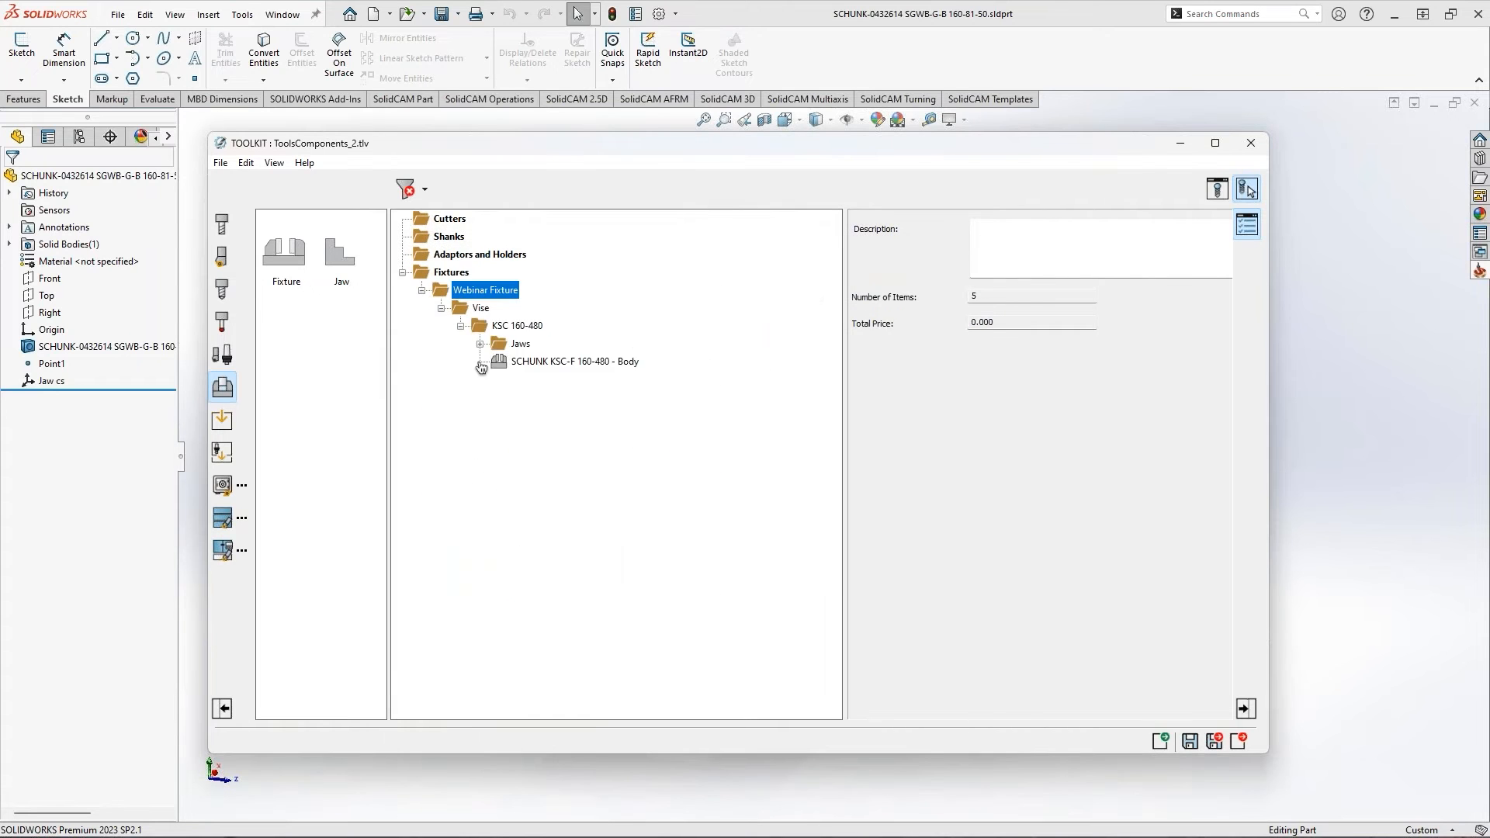
click(480, 343)
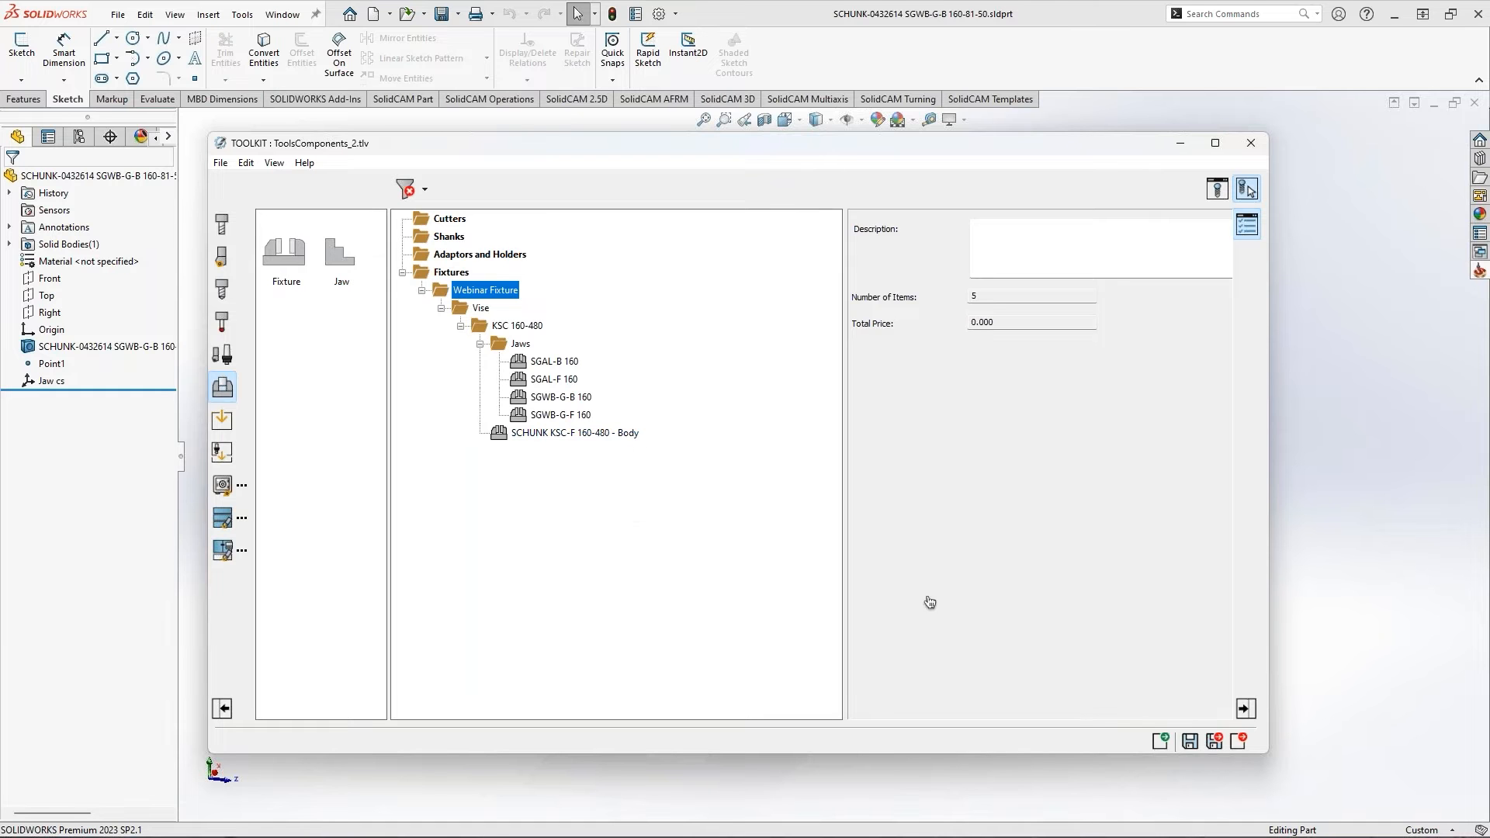
click(1240, 744)
click(758, 459)
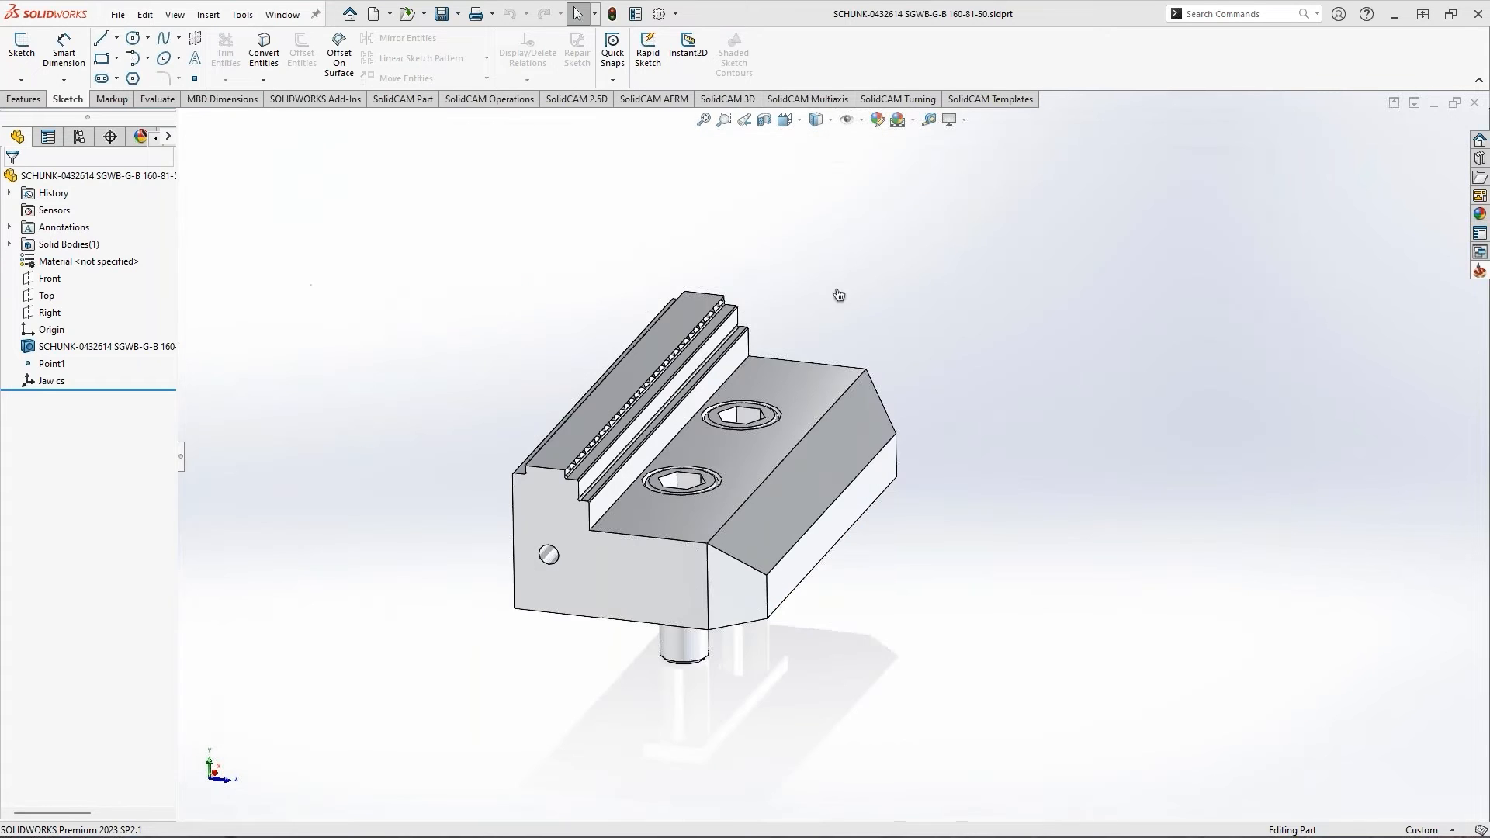
Switch to the KSC-F 160-480 vise assembly, show the hidden fixed slide component and hide all other components
click(284, 15)
click(365, 223)
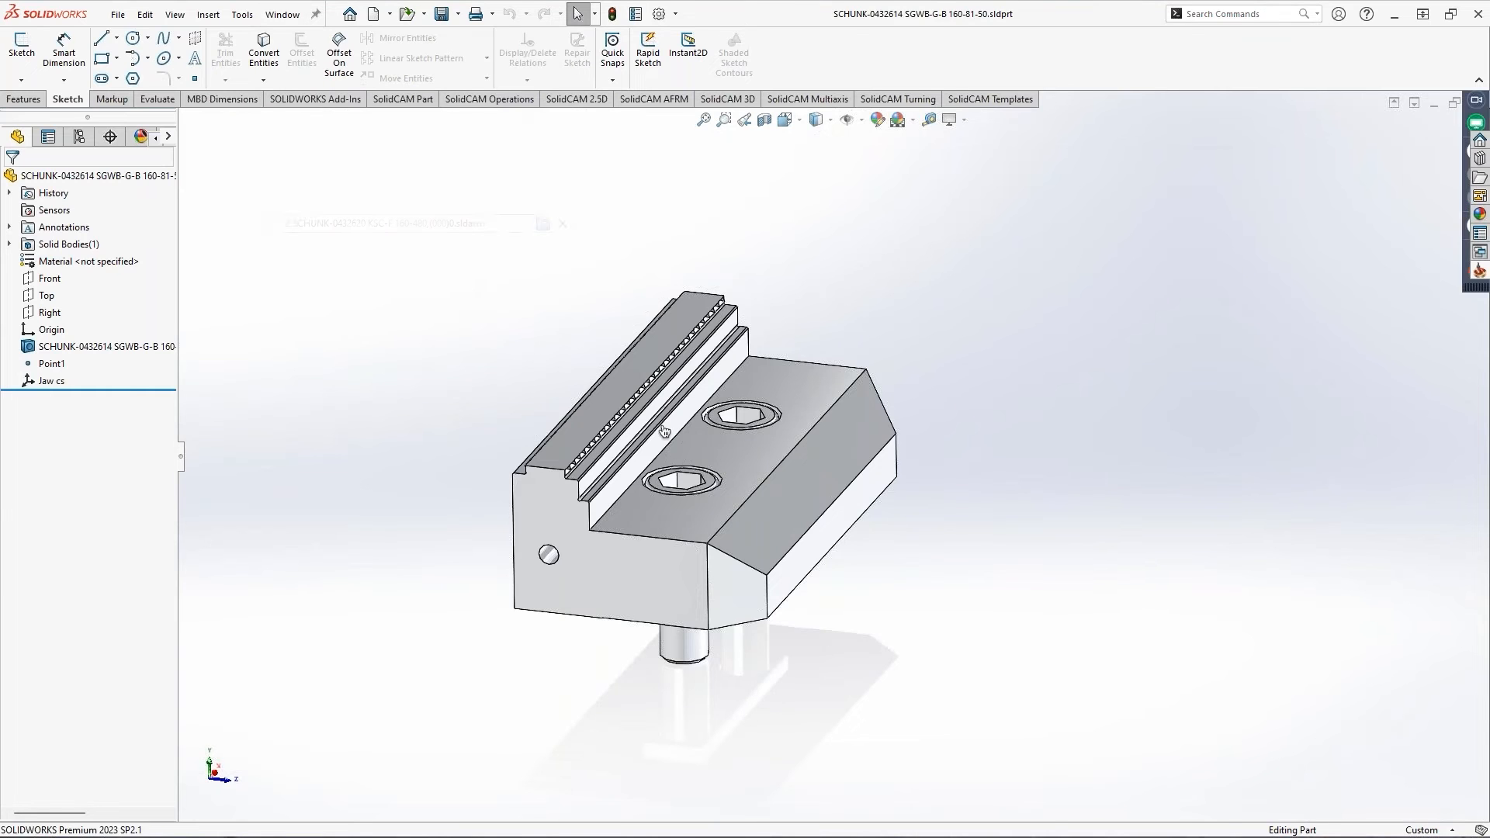
click(101, 312)
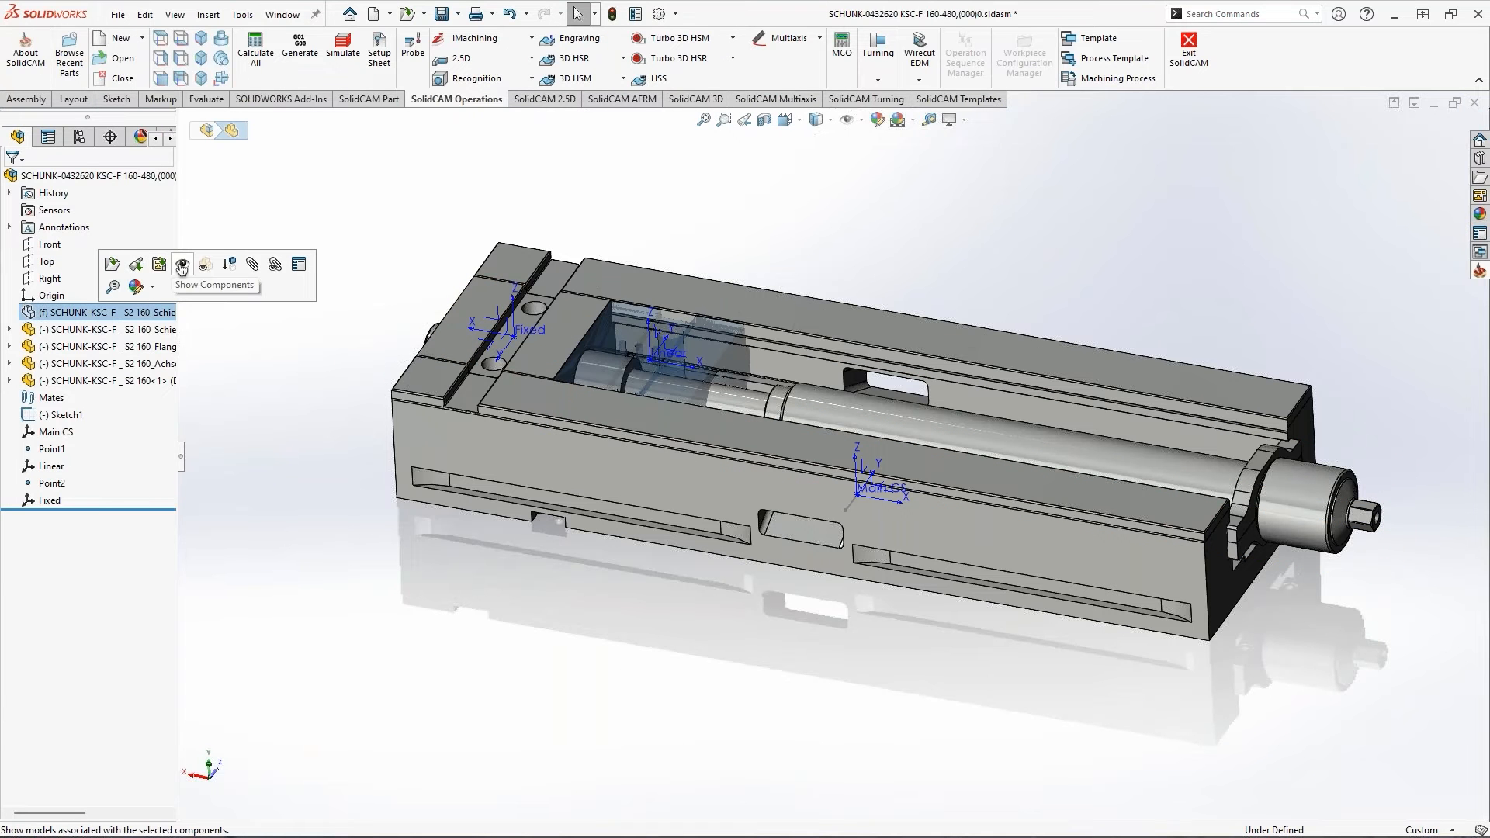
click(183, 267)
click(72, 330)
shift+click(72, 380)
click(173, 331)
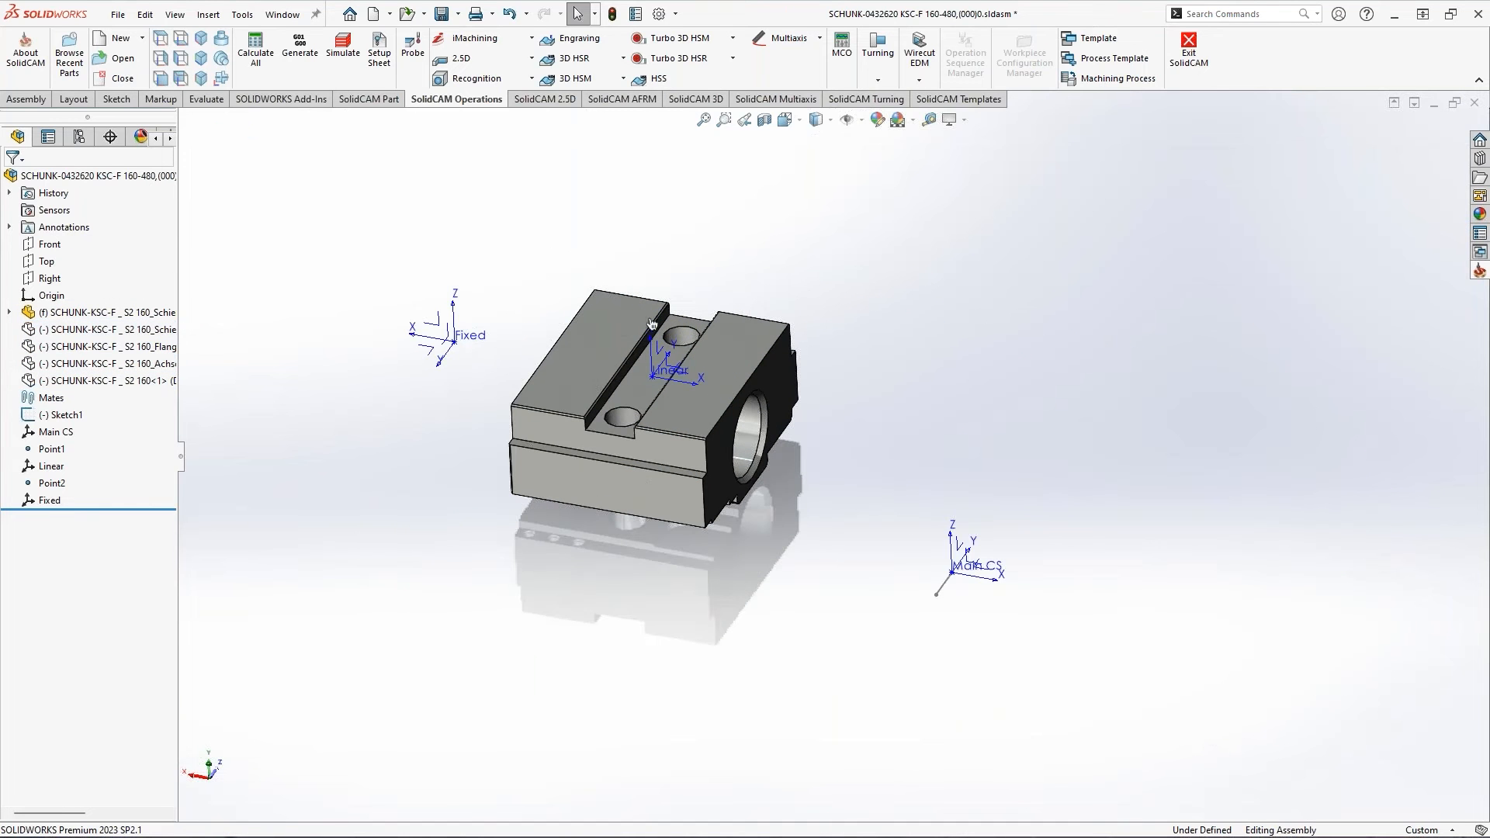
Start saving the displayed slide under another name in the Tools Libraries\Webinar Fixture\Vise\KSC 160-480 folder
click(118, 15)
click(135, 204)
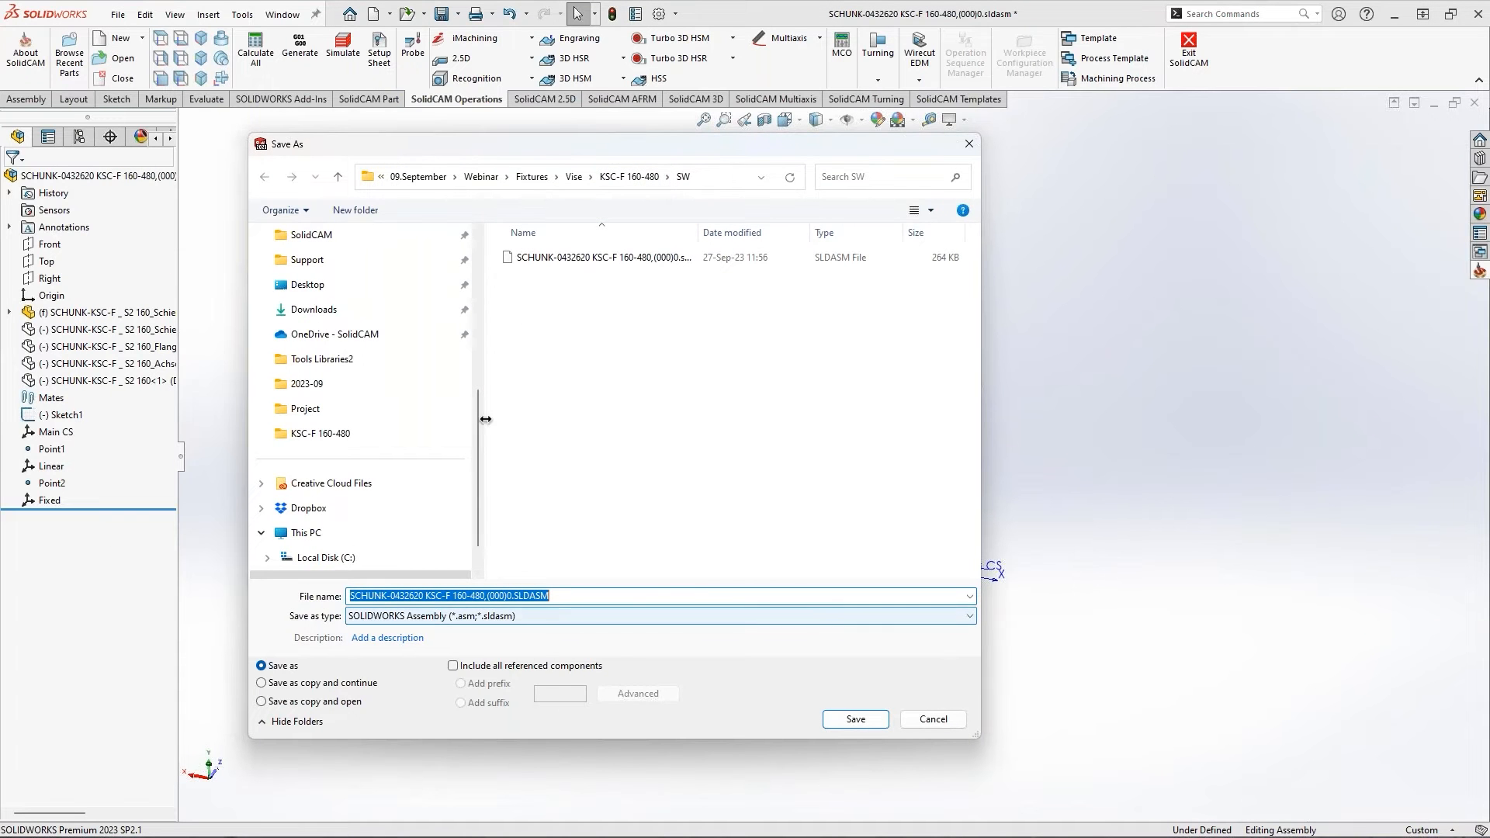
drag(479, 420, 489, 261)
click(351, 358)
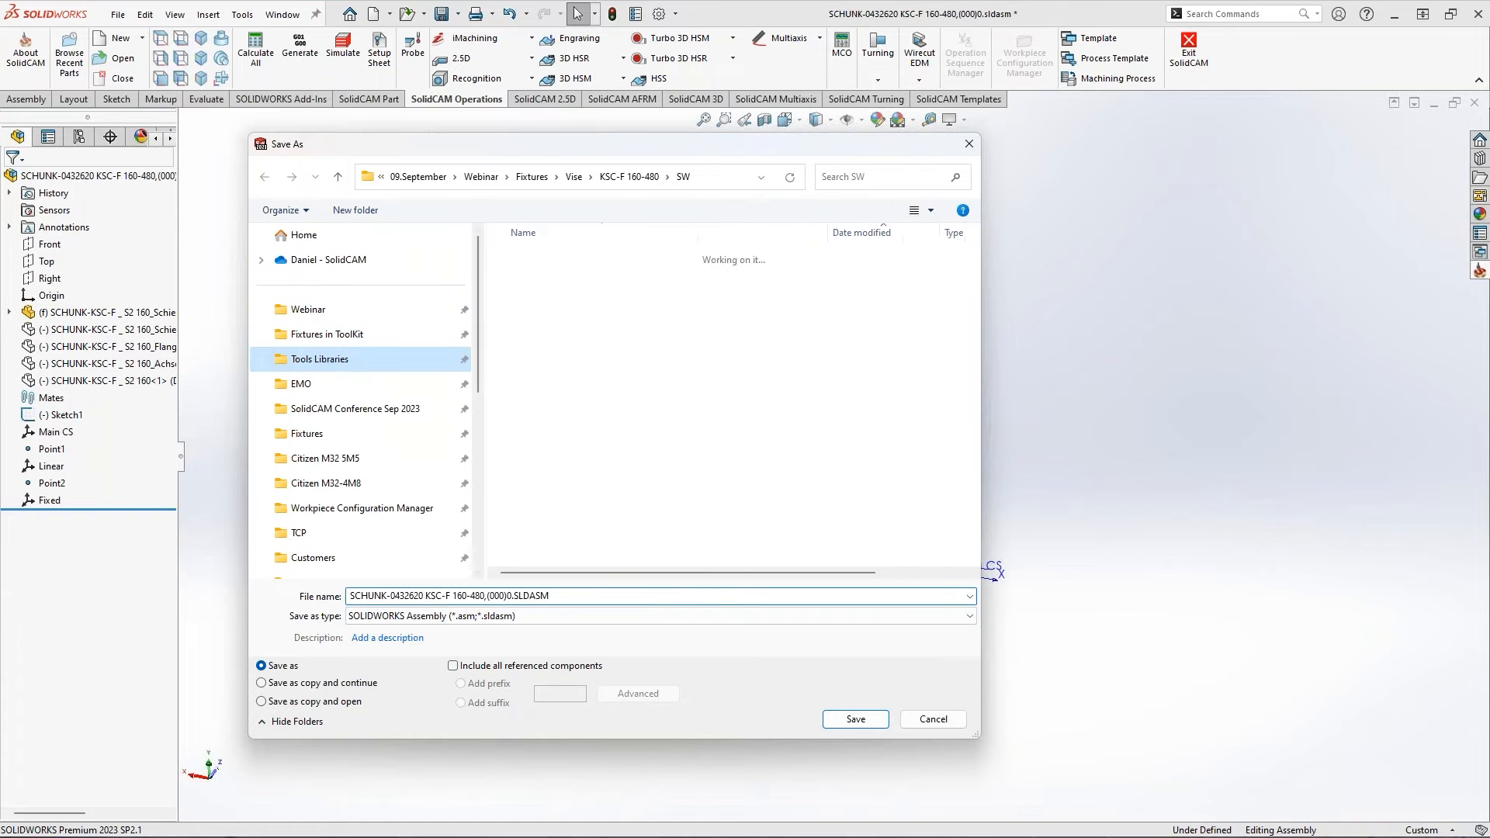
scroll(590, 504, down, 3)
click(567, 556)
key(Return)
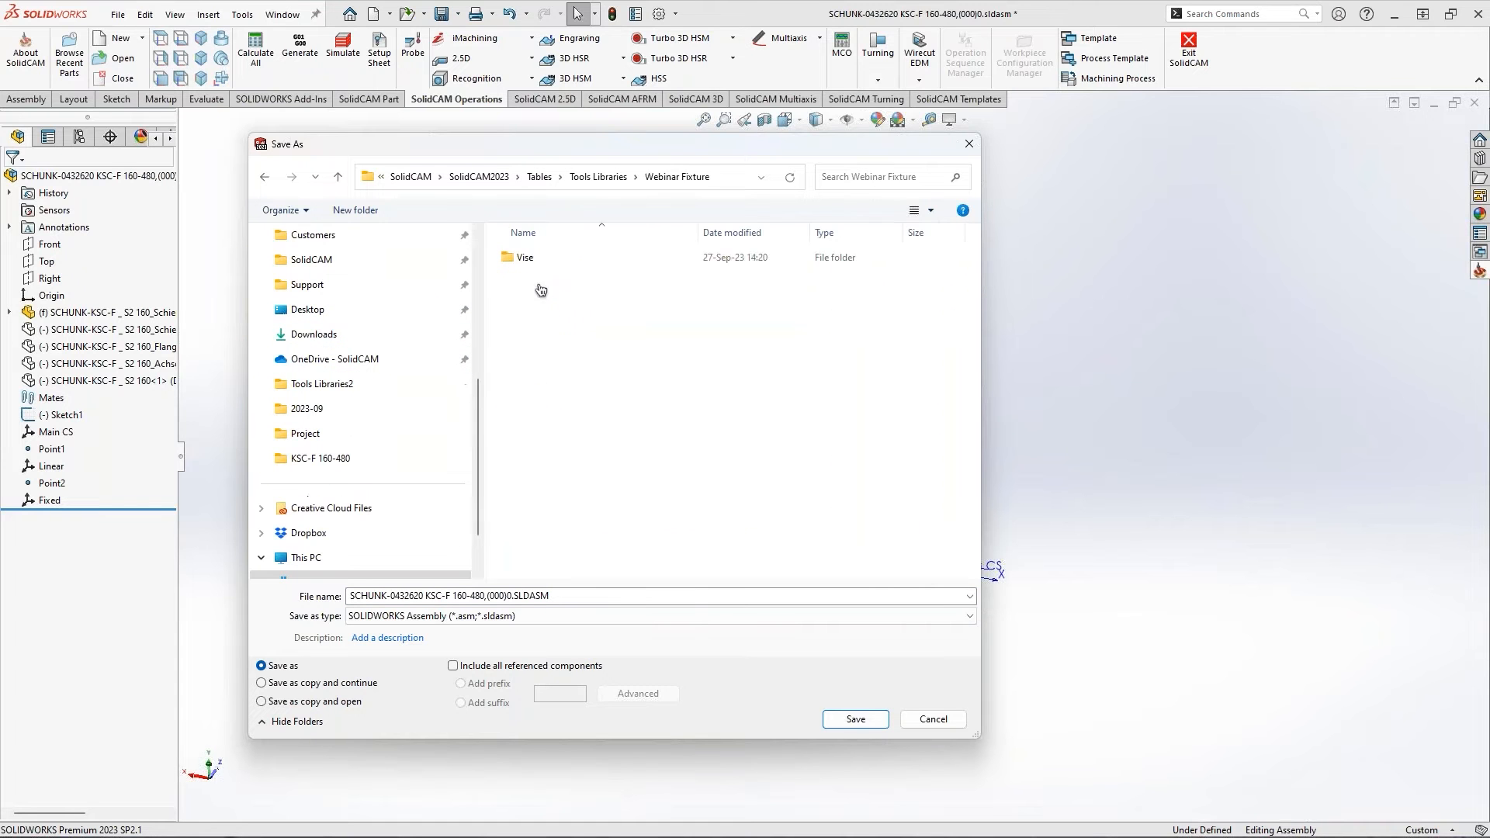
double_click(518, 257)
double_click(566, 268)
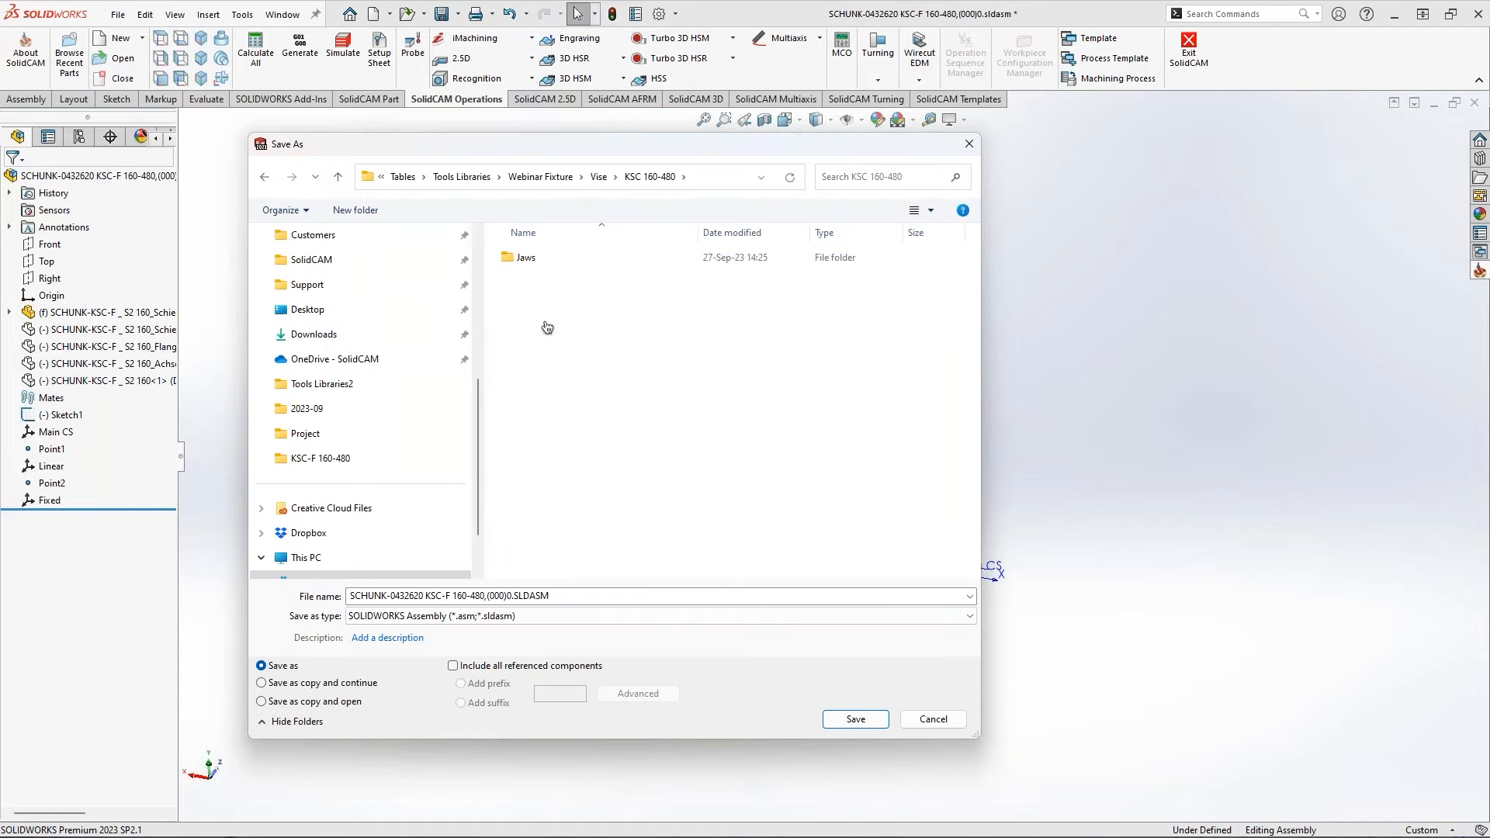
Set the save format to STL and name the file SCHUNK KSC-F 160-480 - Linear.STL, based on the existing Body file name
click(544, 616)
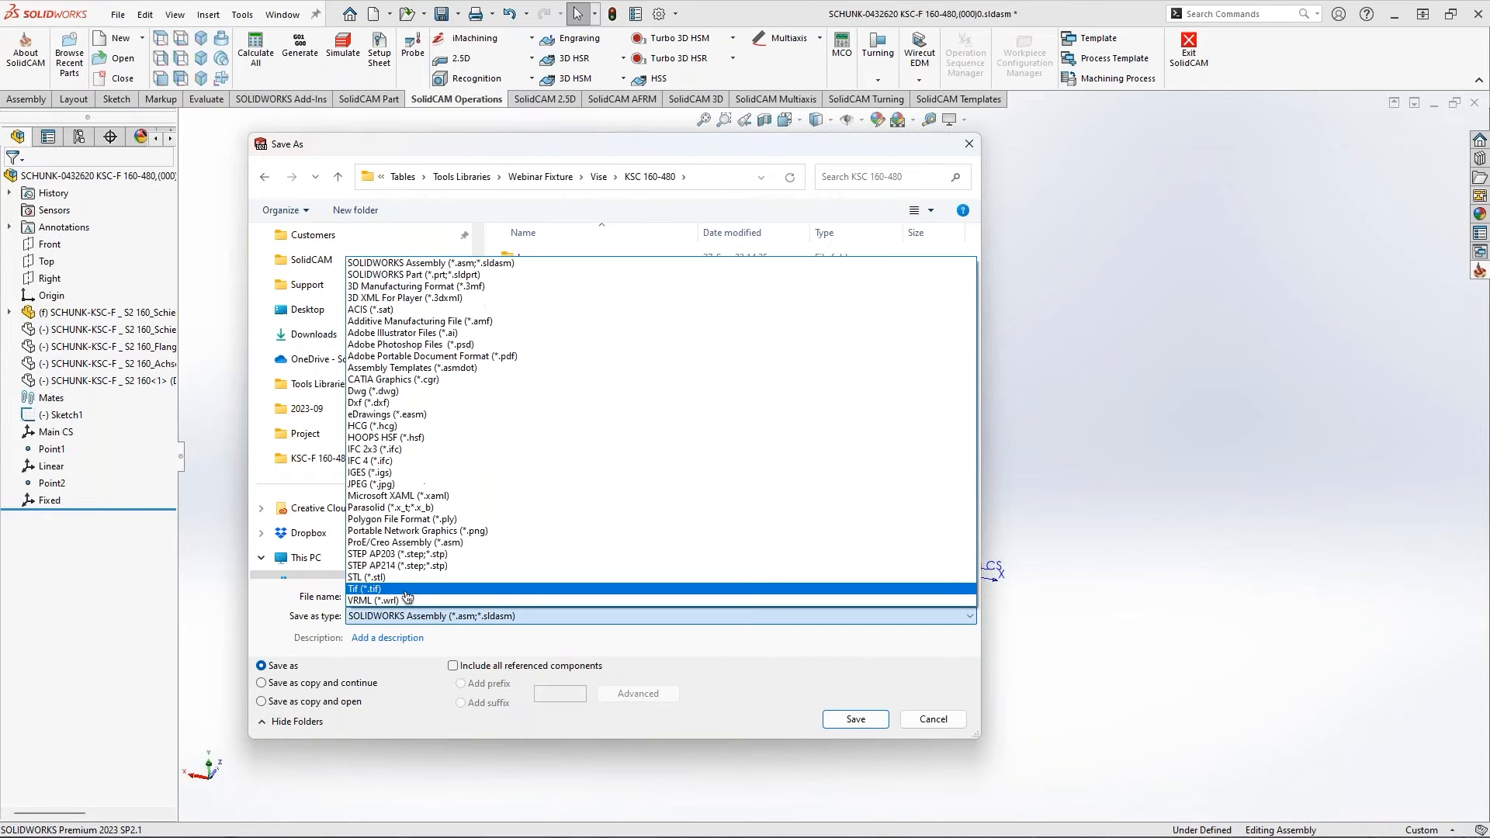
click(453, 585)
click(466, 638)
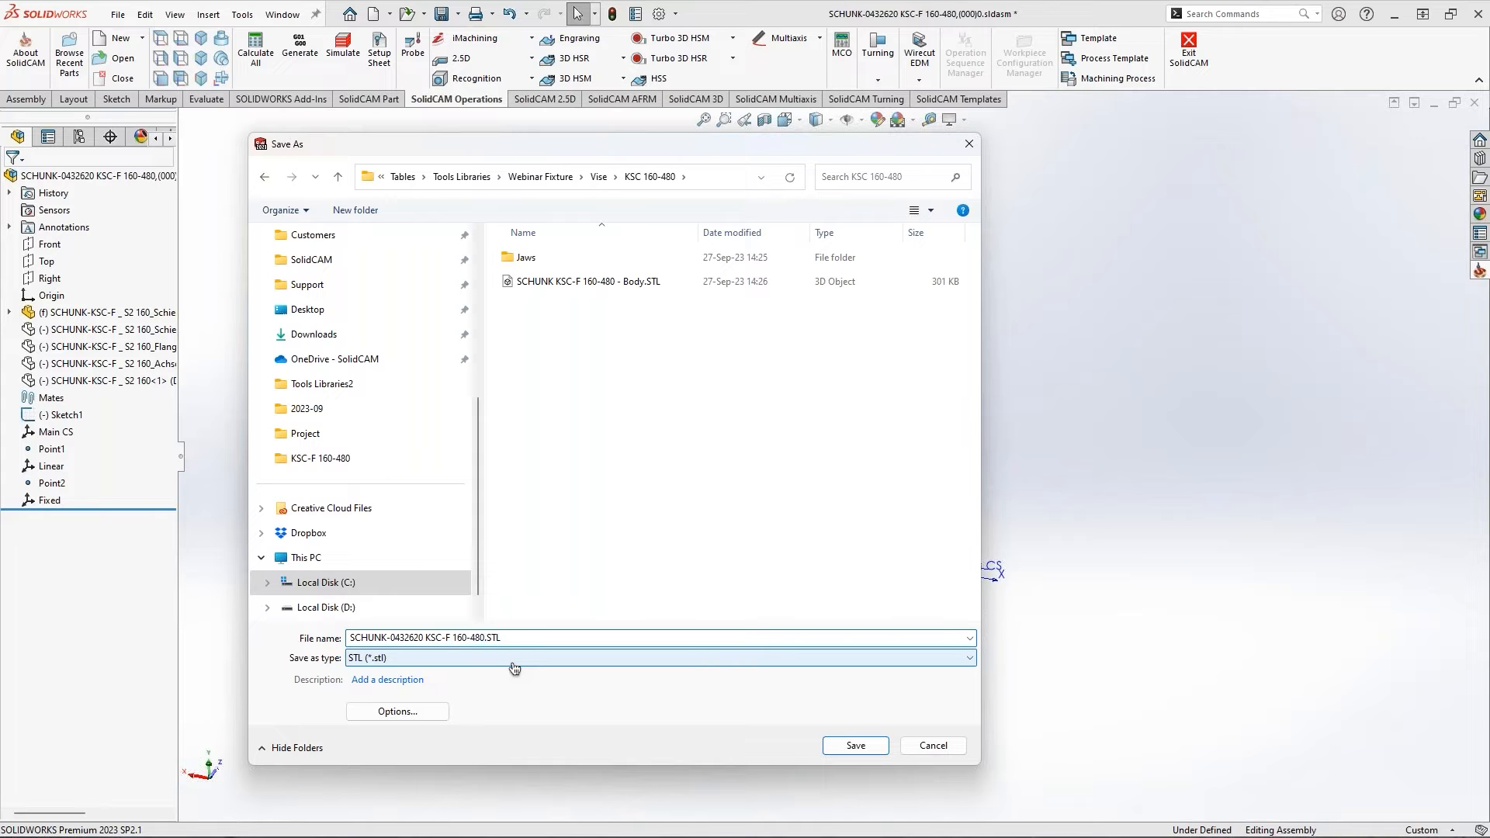
click(594, 283)
click(476, 641)
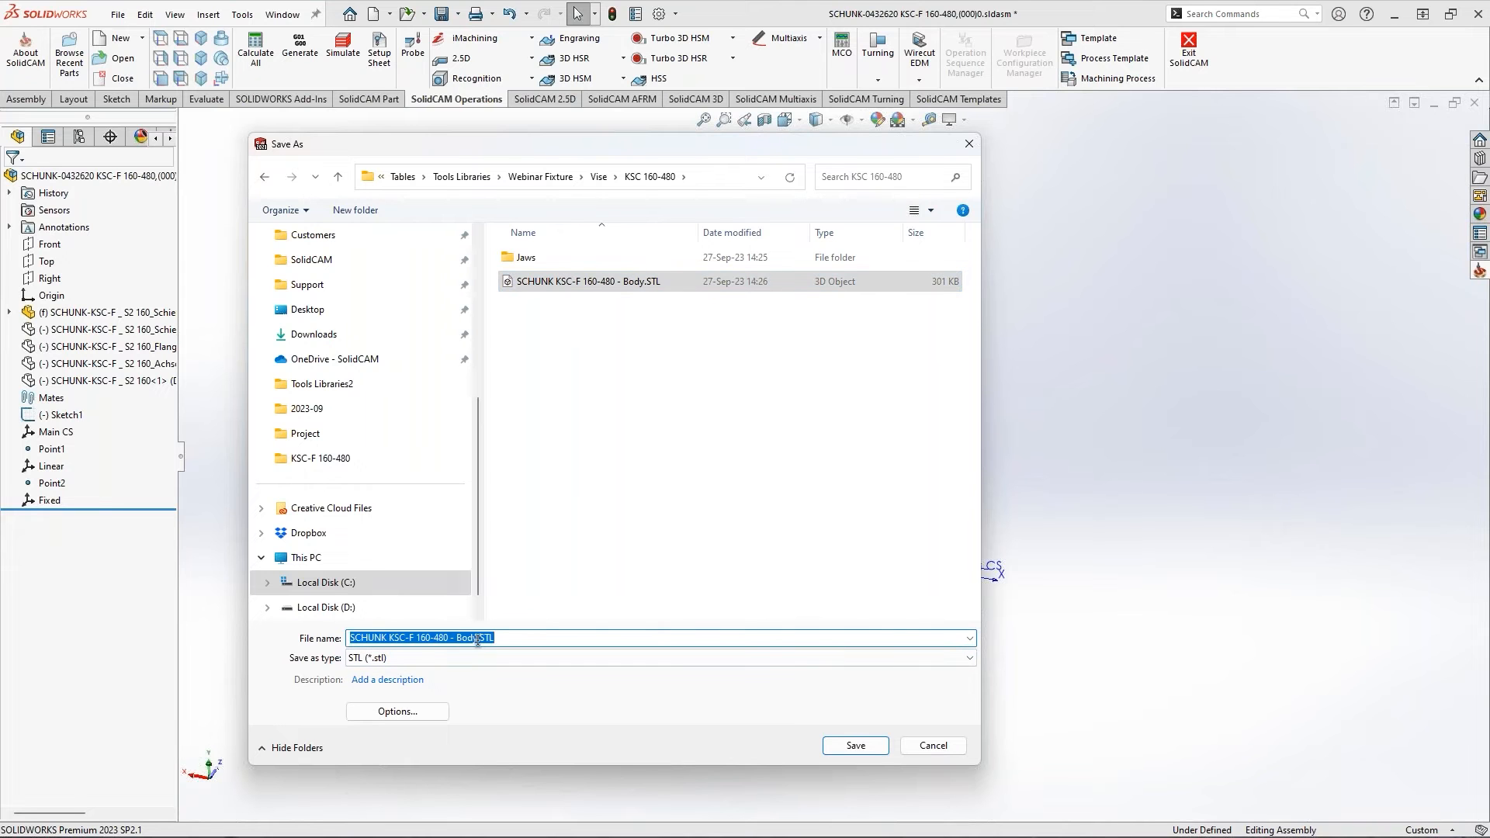
double_click(465, 639)
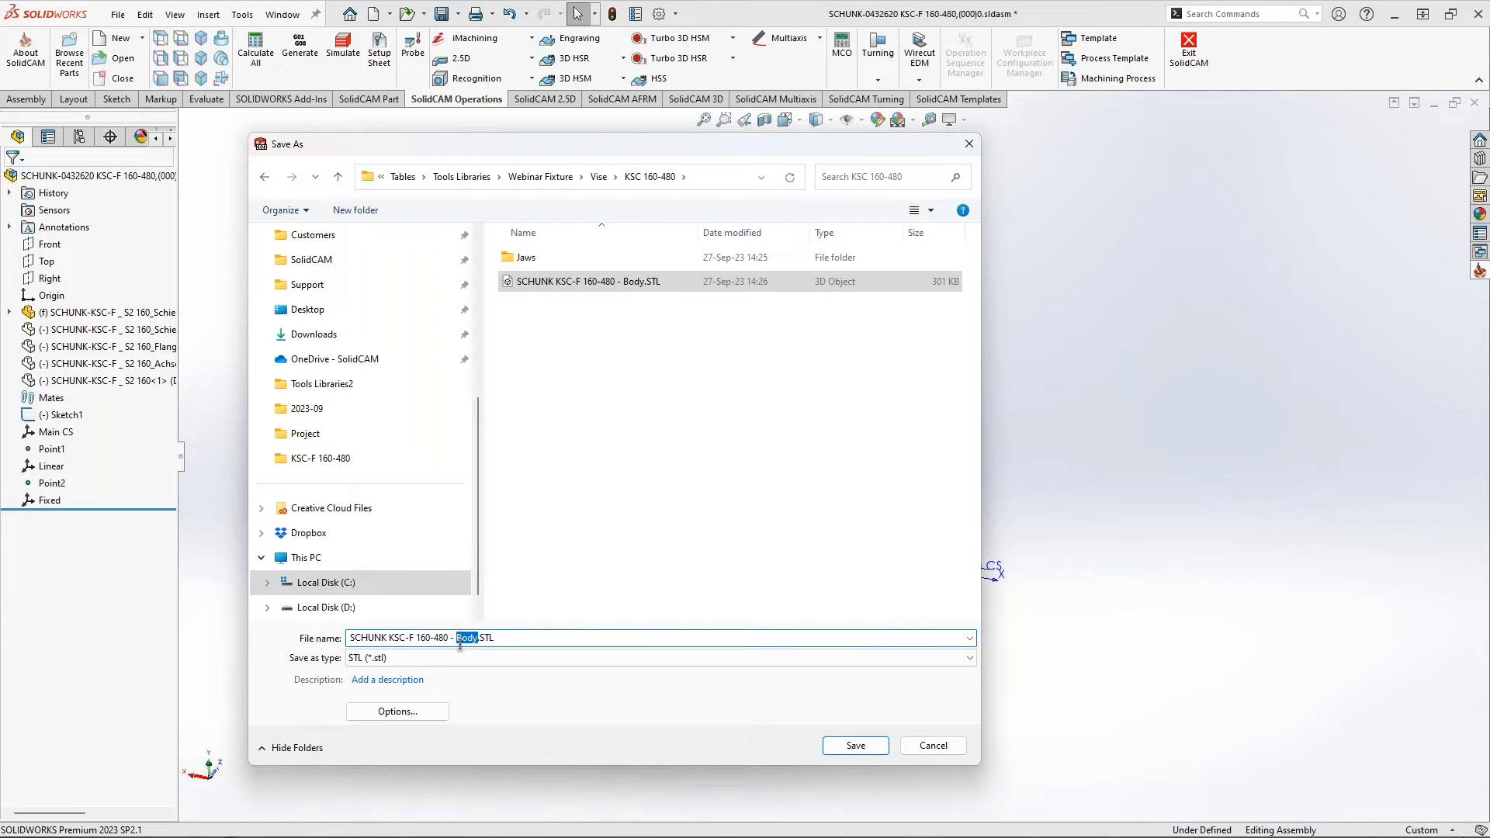
text(Linear)
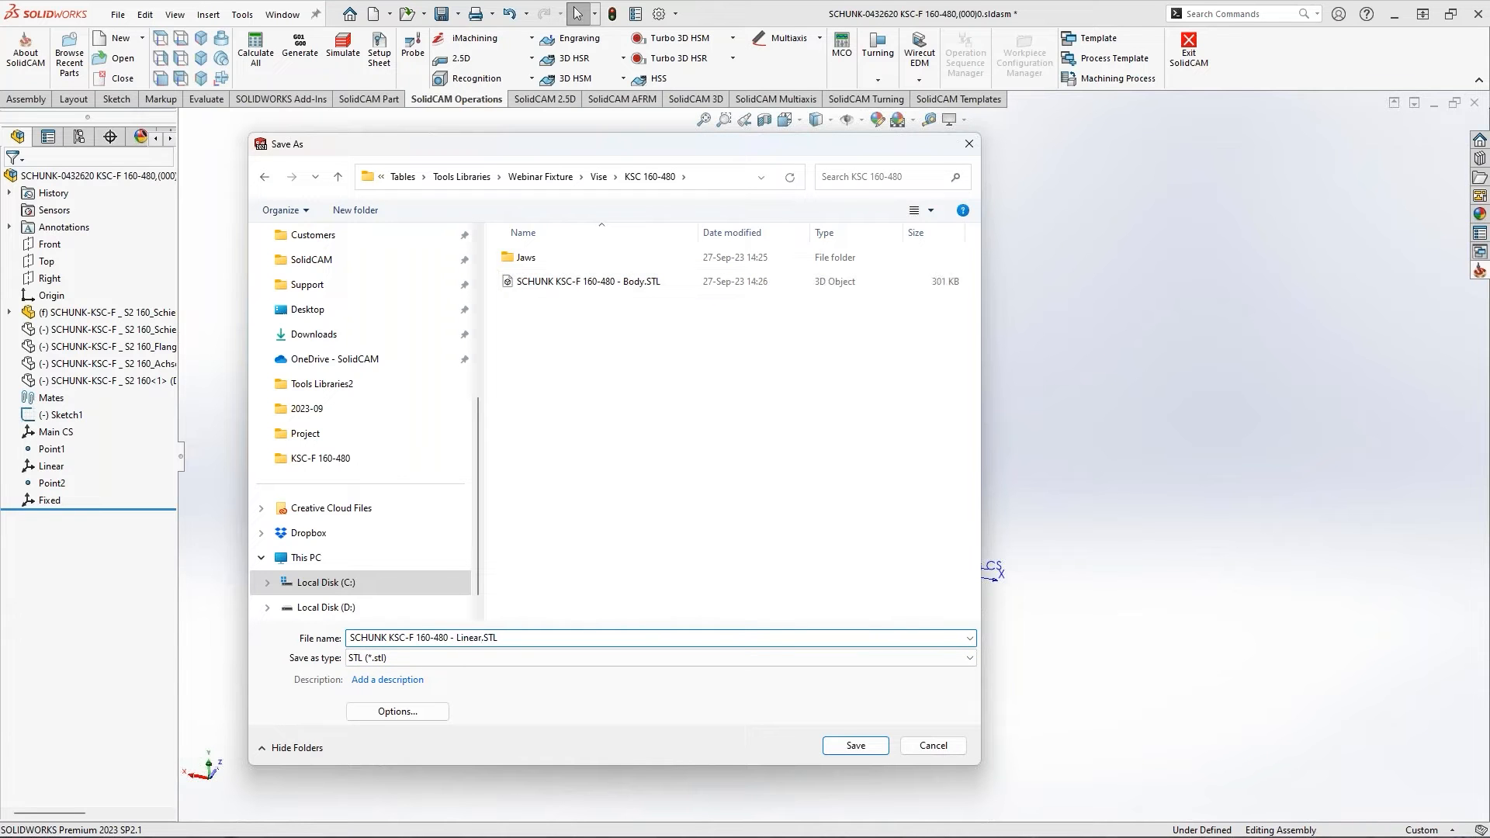
Export the slide STL with Linear as the output coordinate system, and close the assembly with all modified documents saved
click(397, 711)
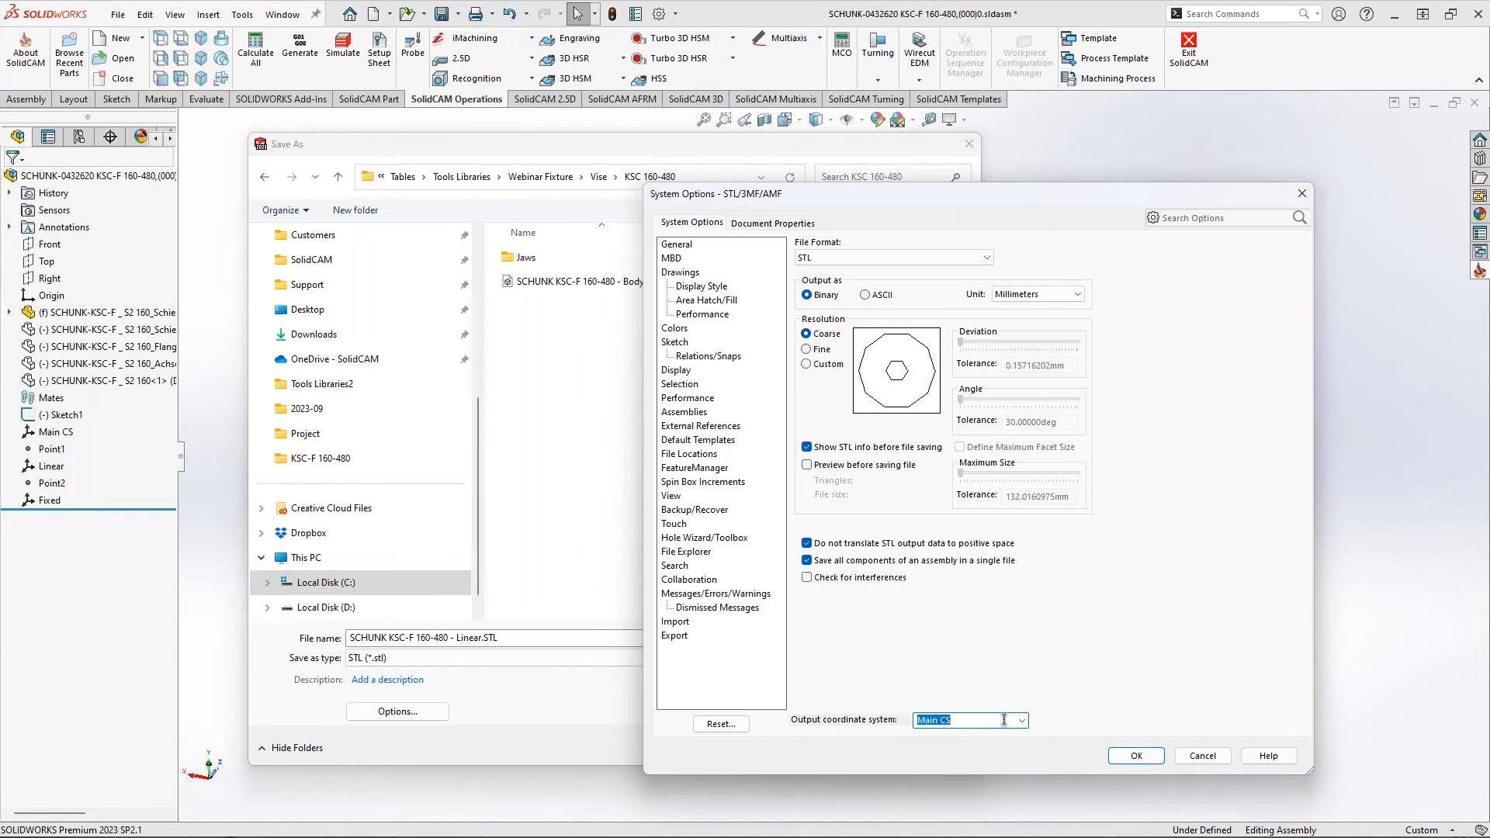
click(1023, 721)
click(944, 756)
click(1140, 760)
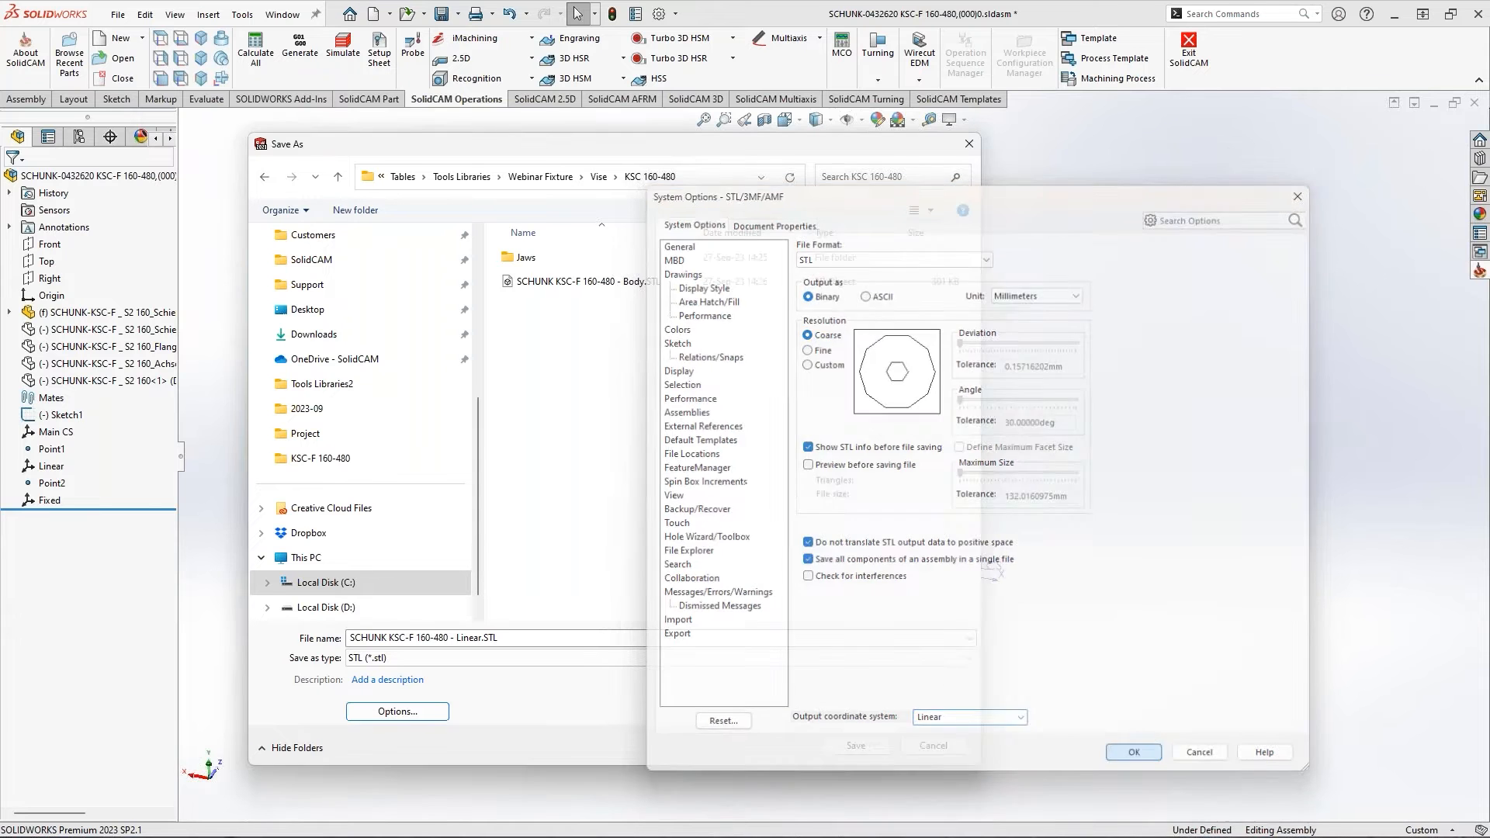
click(890, 751)
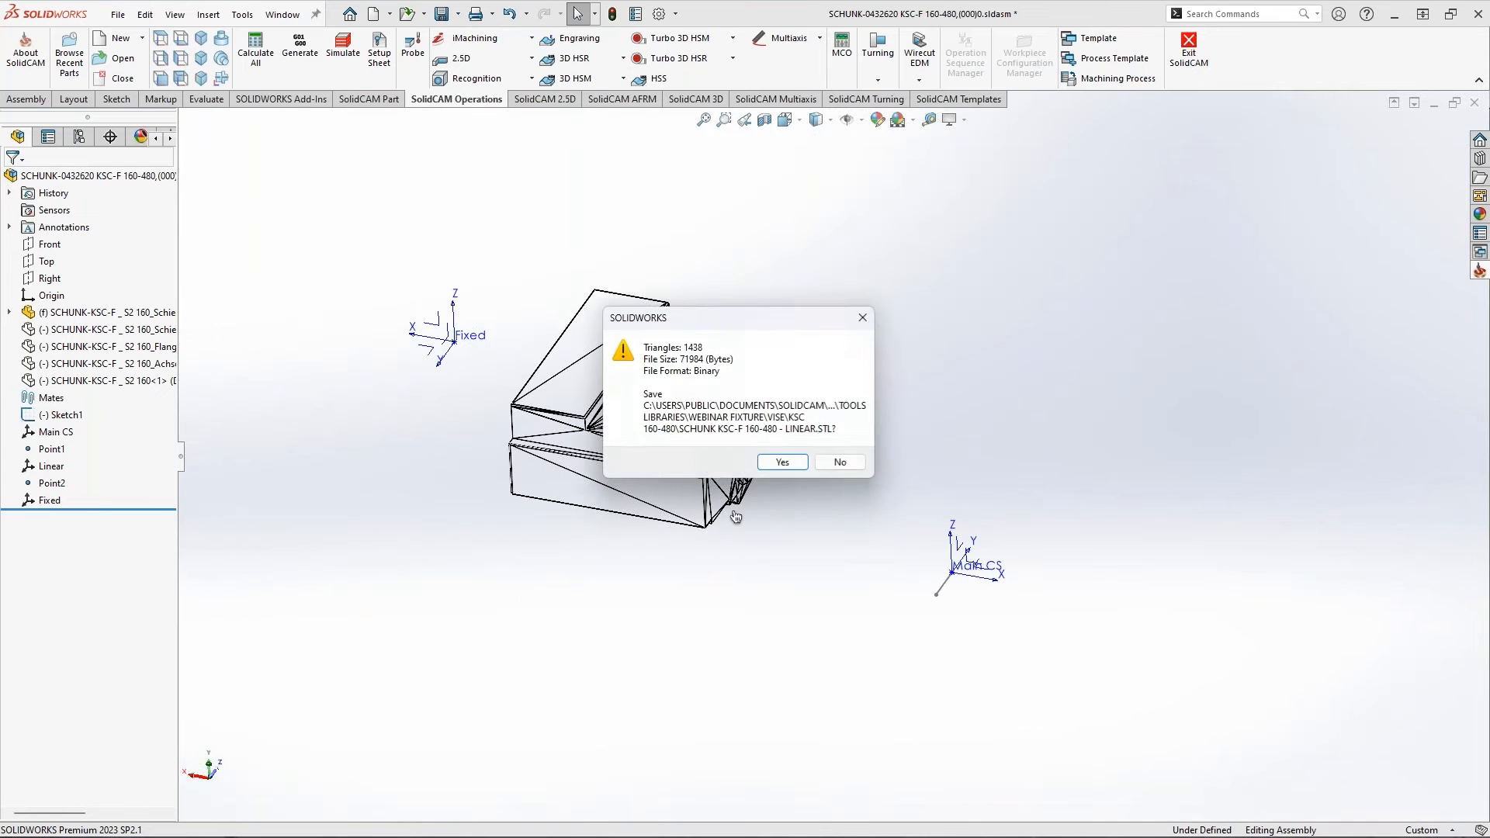
click(777, 457)
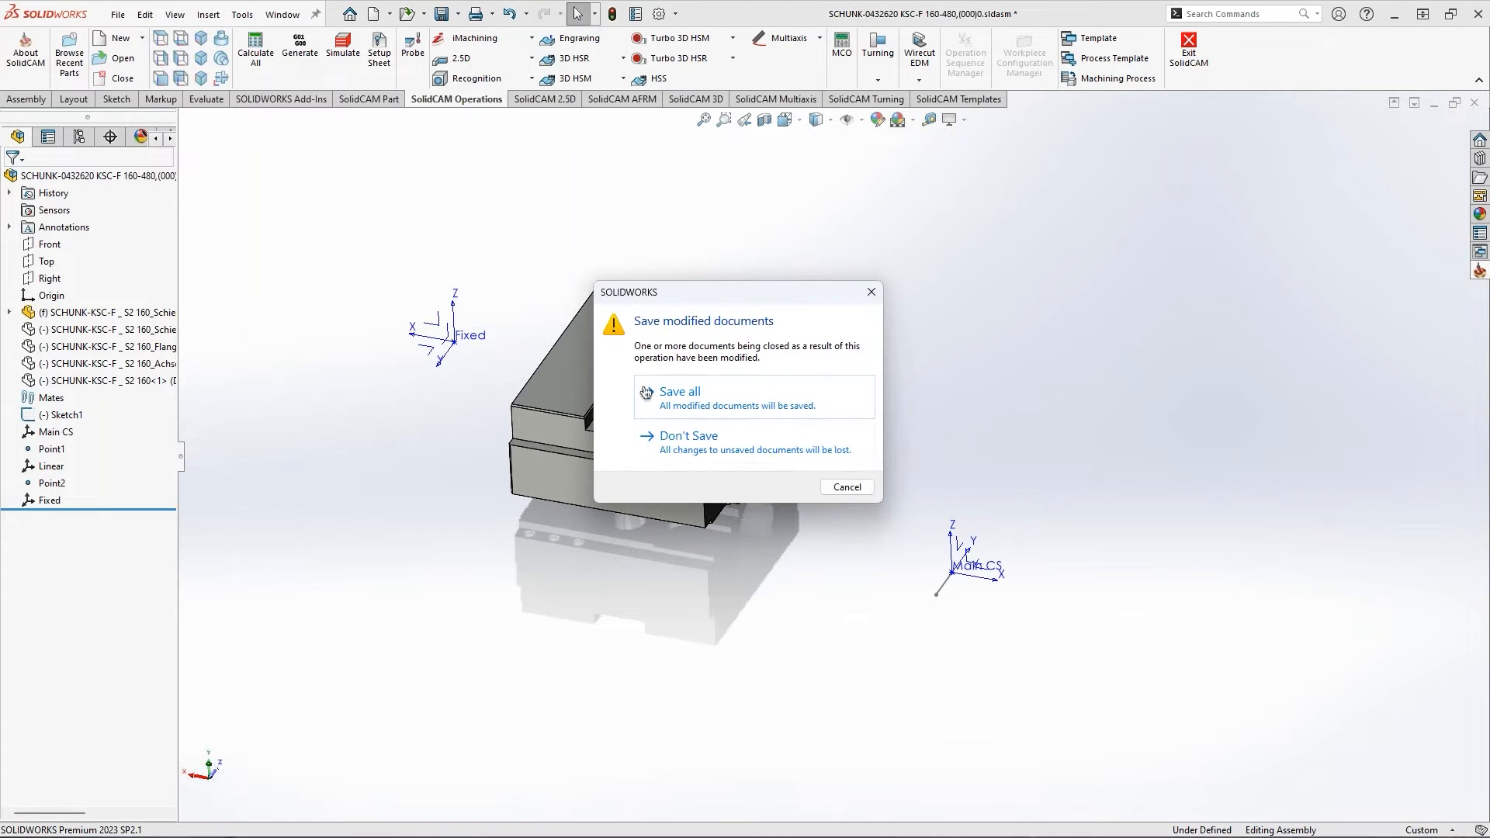
click(680, 393)
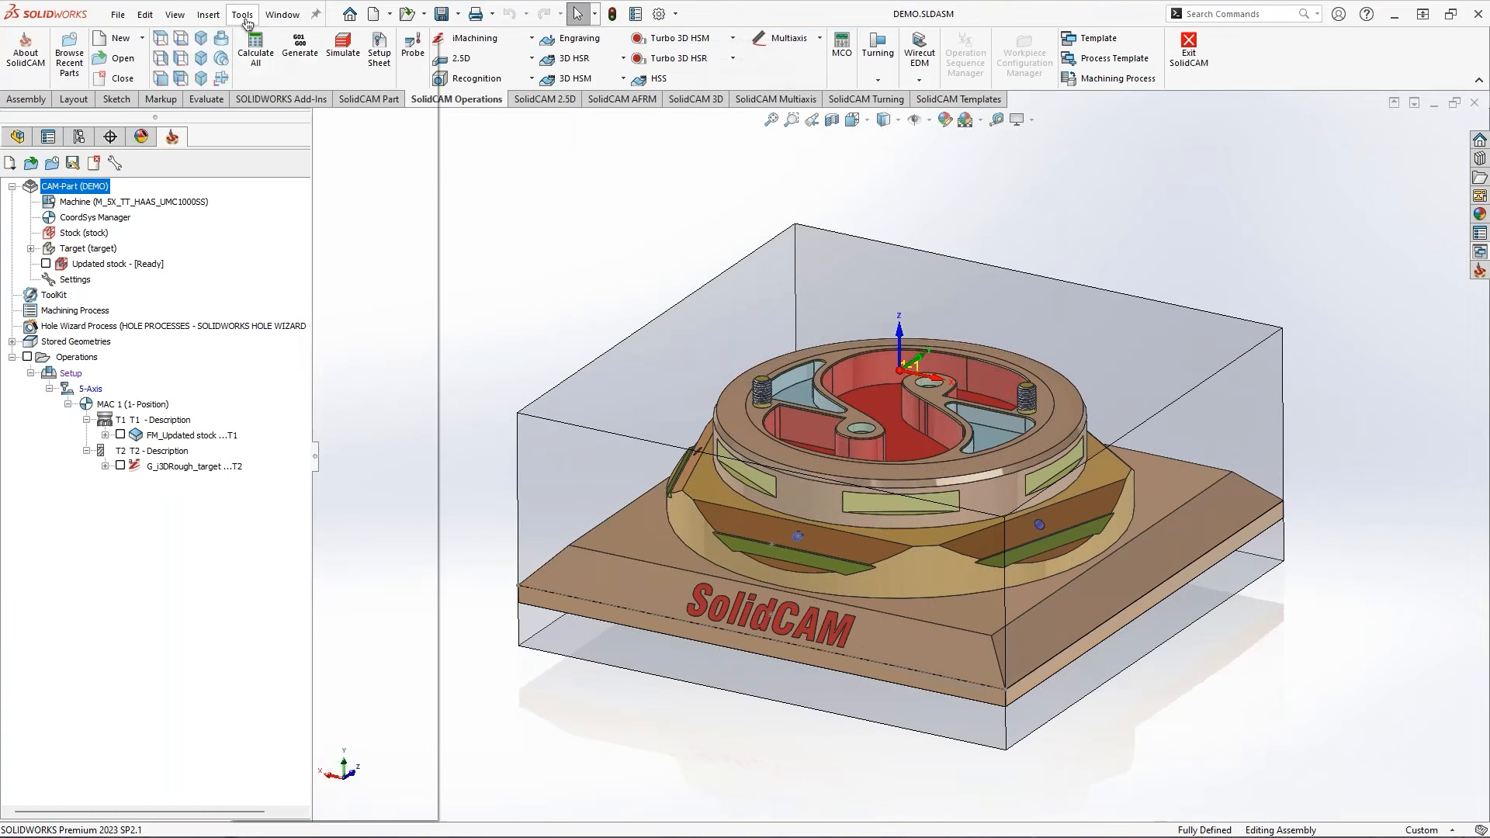
Create a new ToolKit library for tool components and import the Webinar Fixture folder into its Fixtures category
click(243, 14)
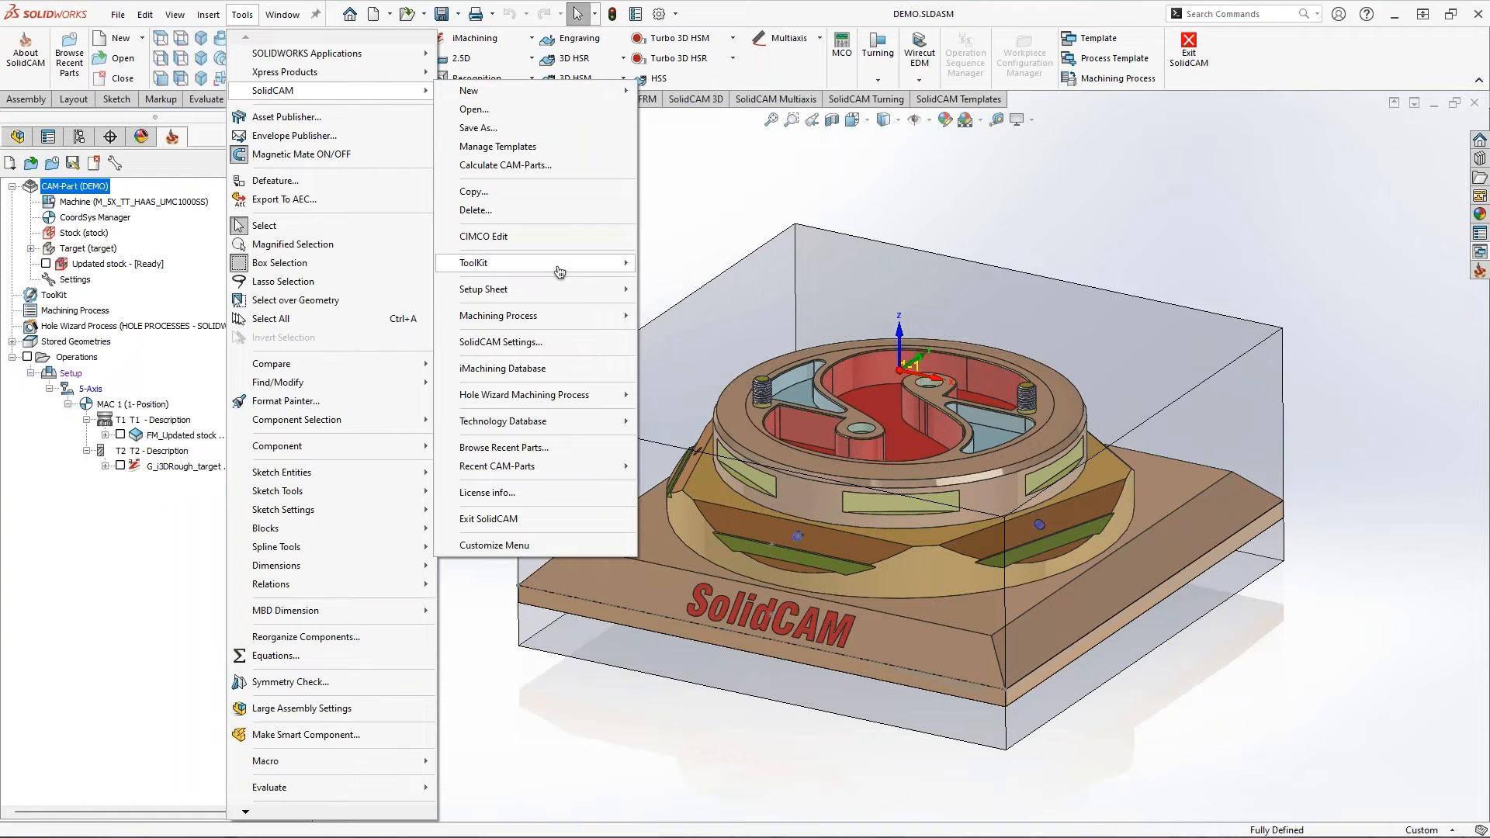
mouse_move(536, 263)
mouse_move(698, 263)
click(842, 265)
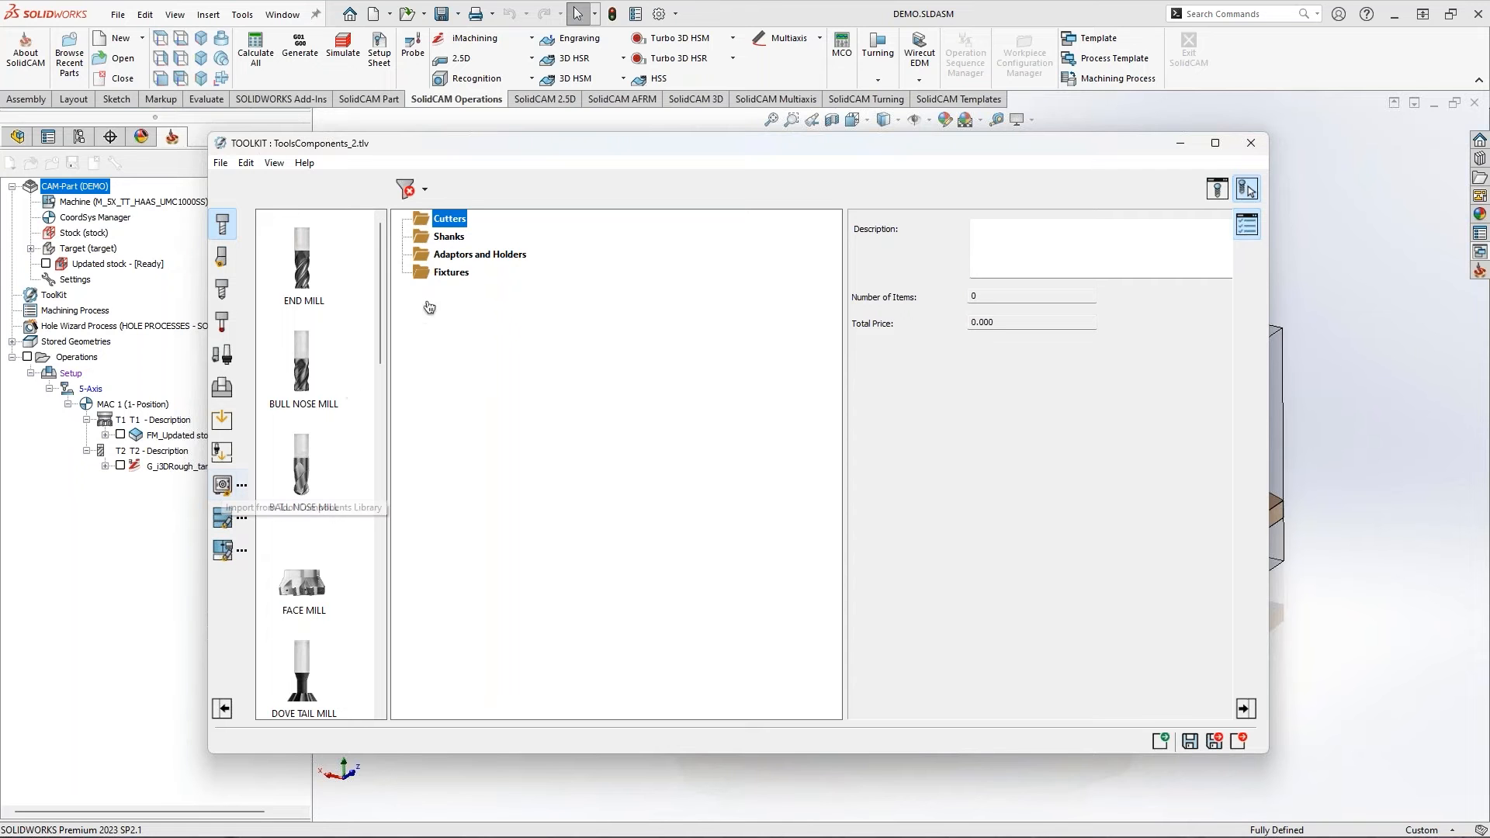
right_click(448, 272)
click(503, 410)
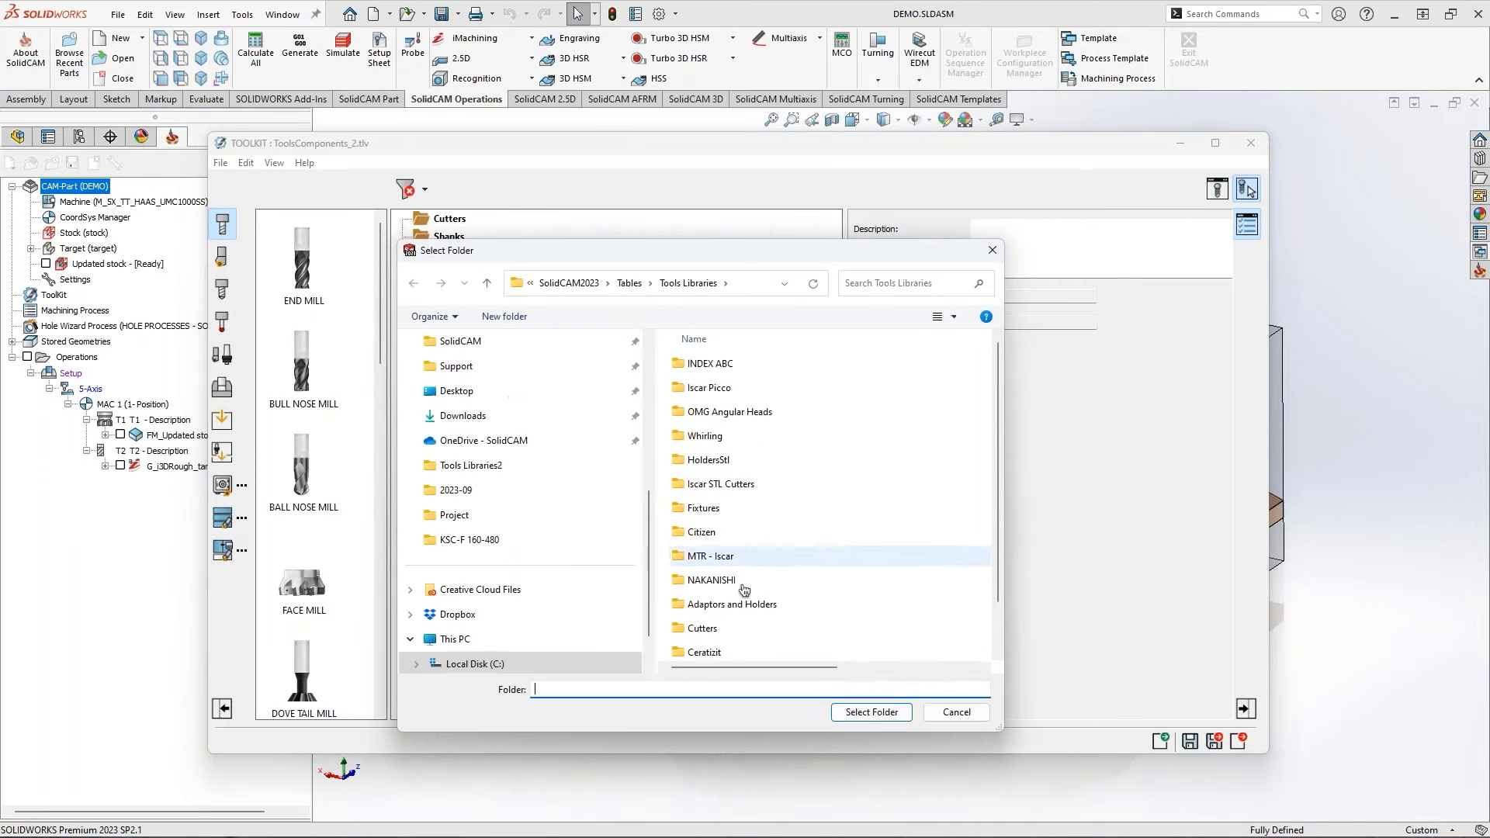
click(791, 652)
click(871, 713)
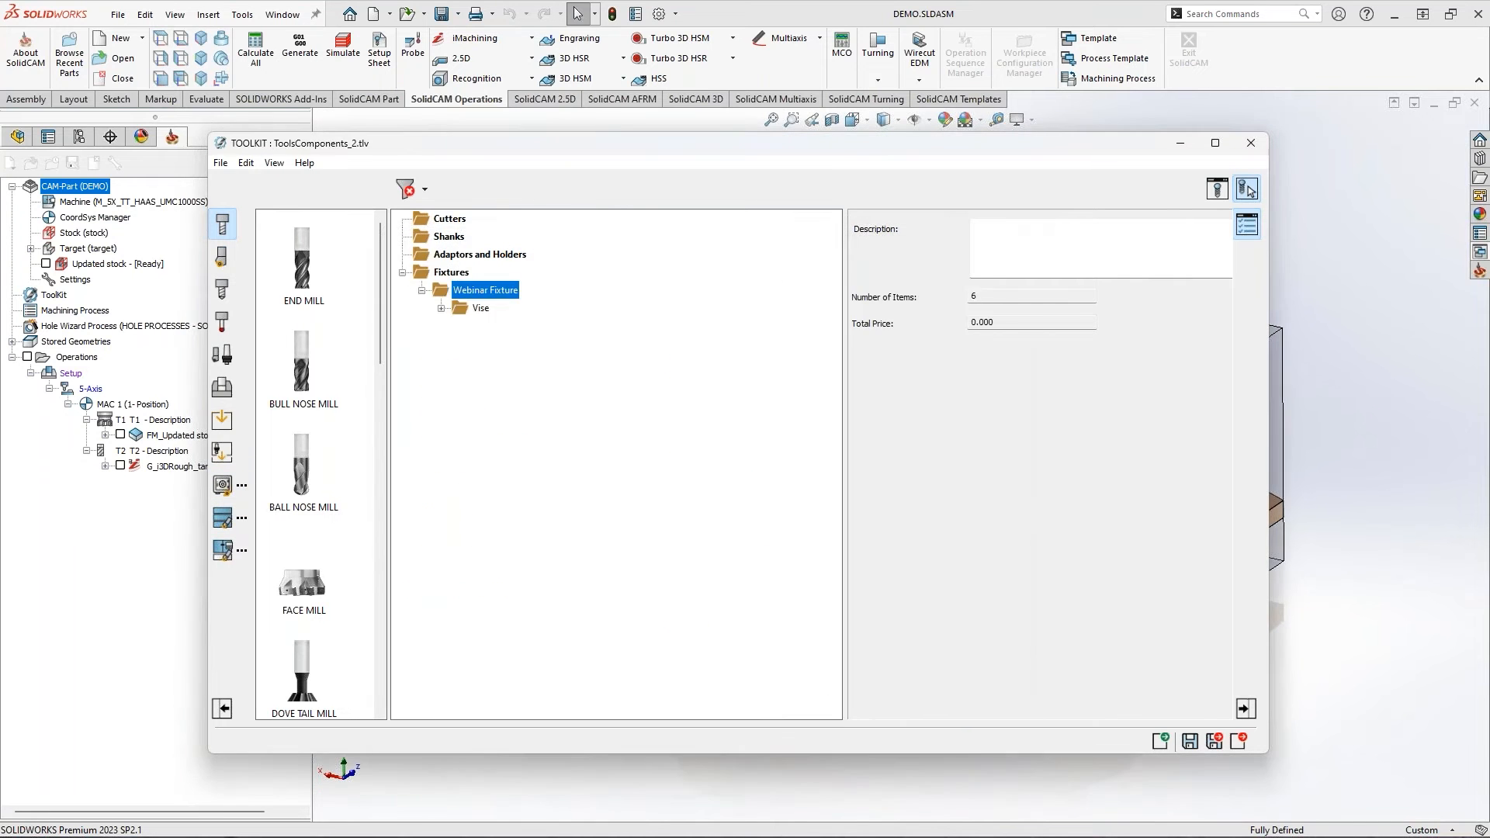
Save the ToolKit library as Webinar Fixture.tlv in the Tools Libraries folder
click(220, 163)
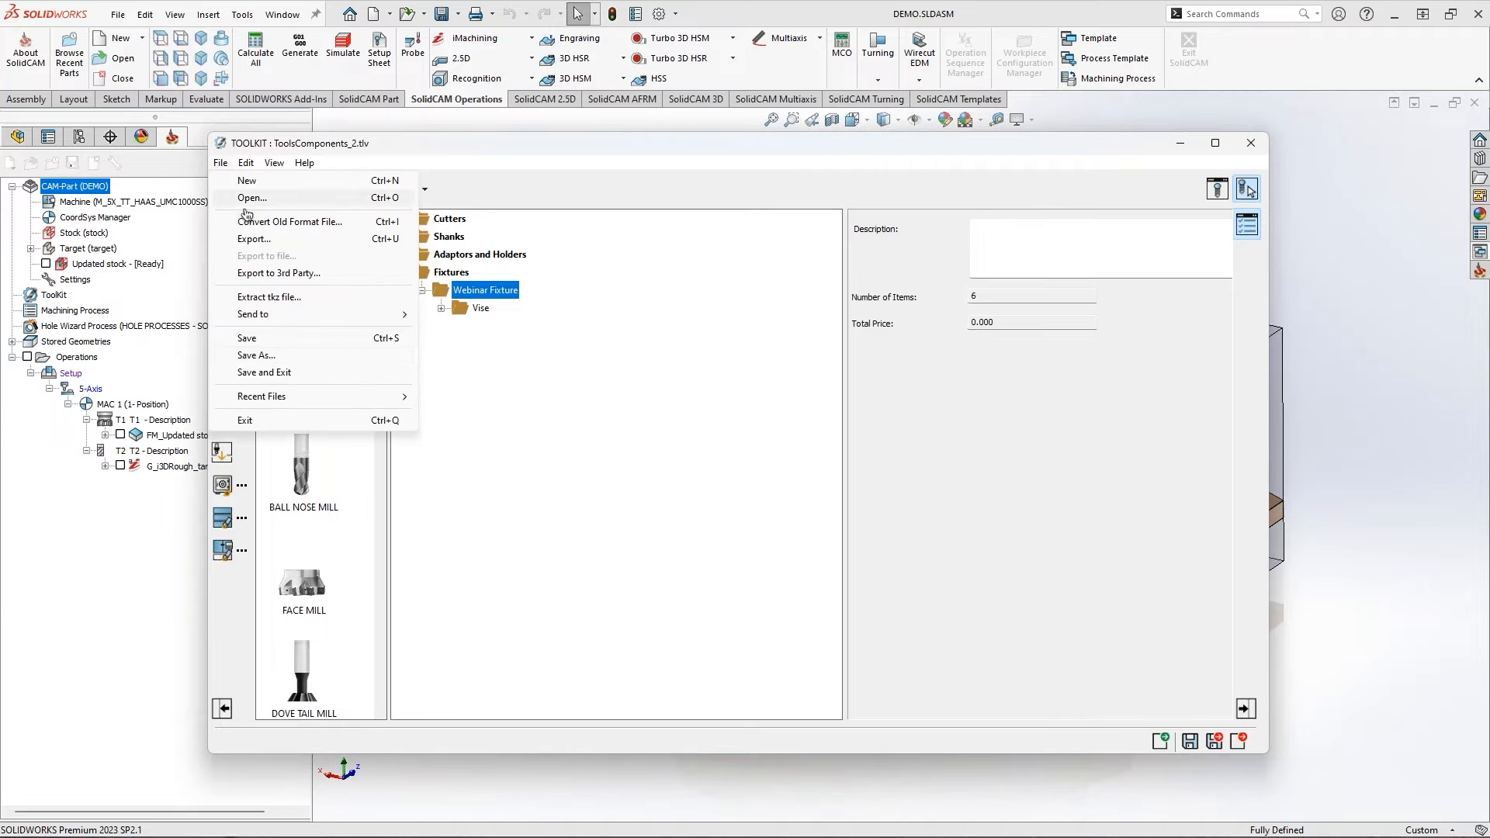
click(260, 354)
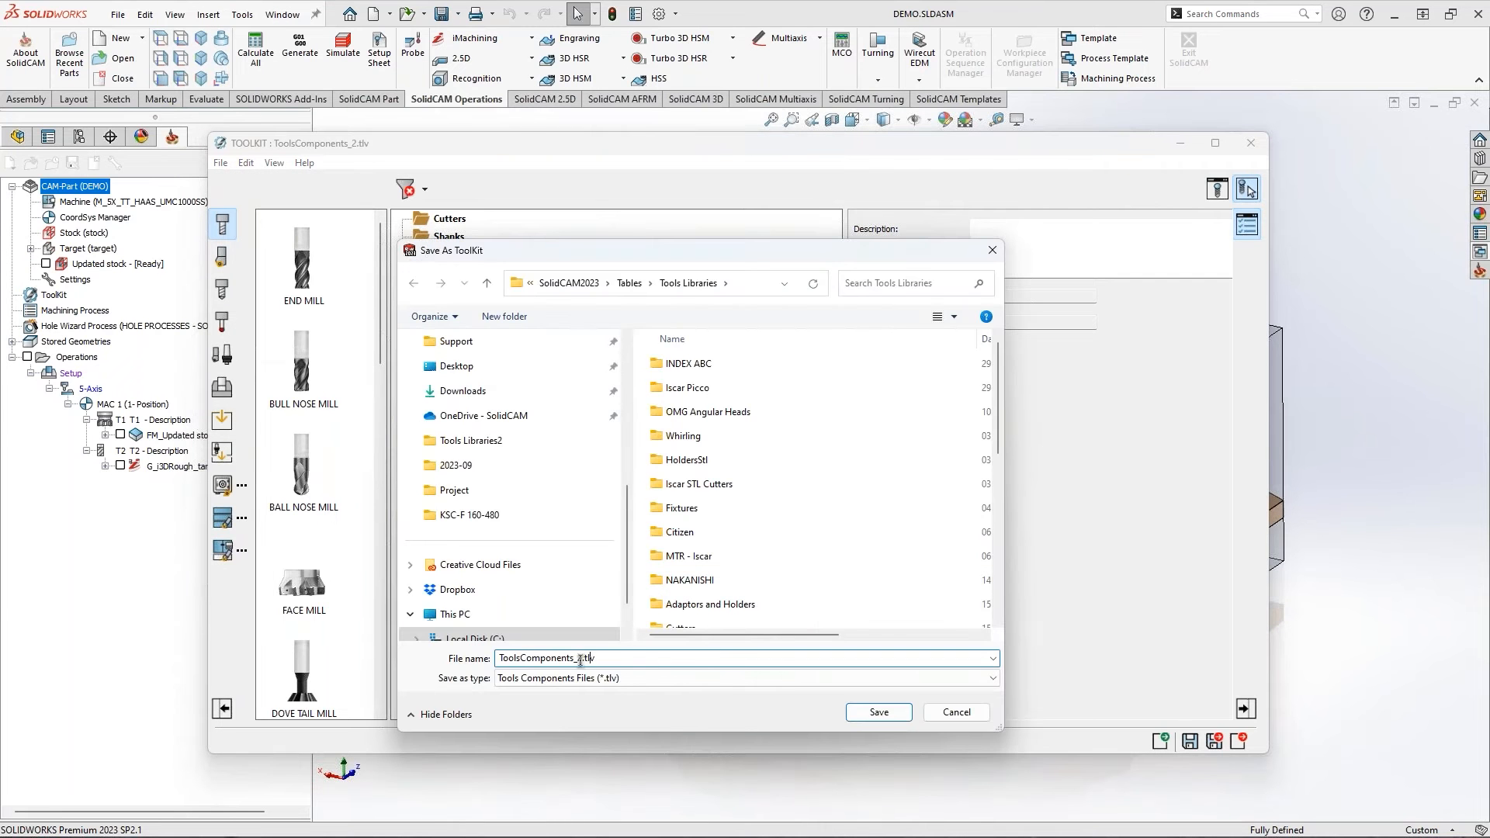
text(S)
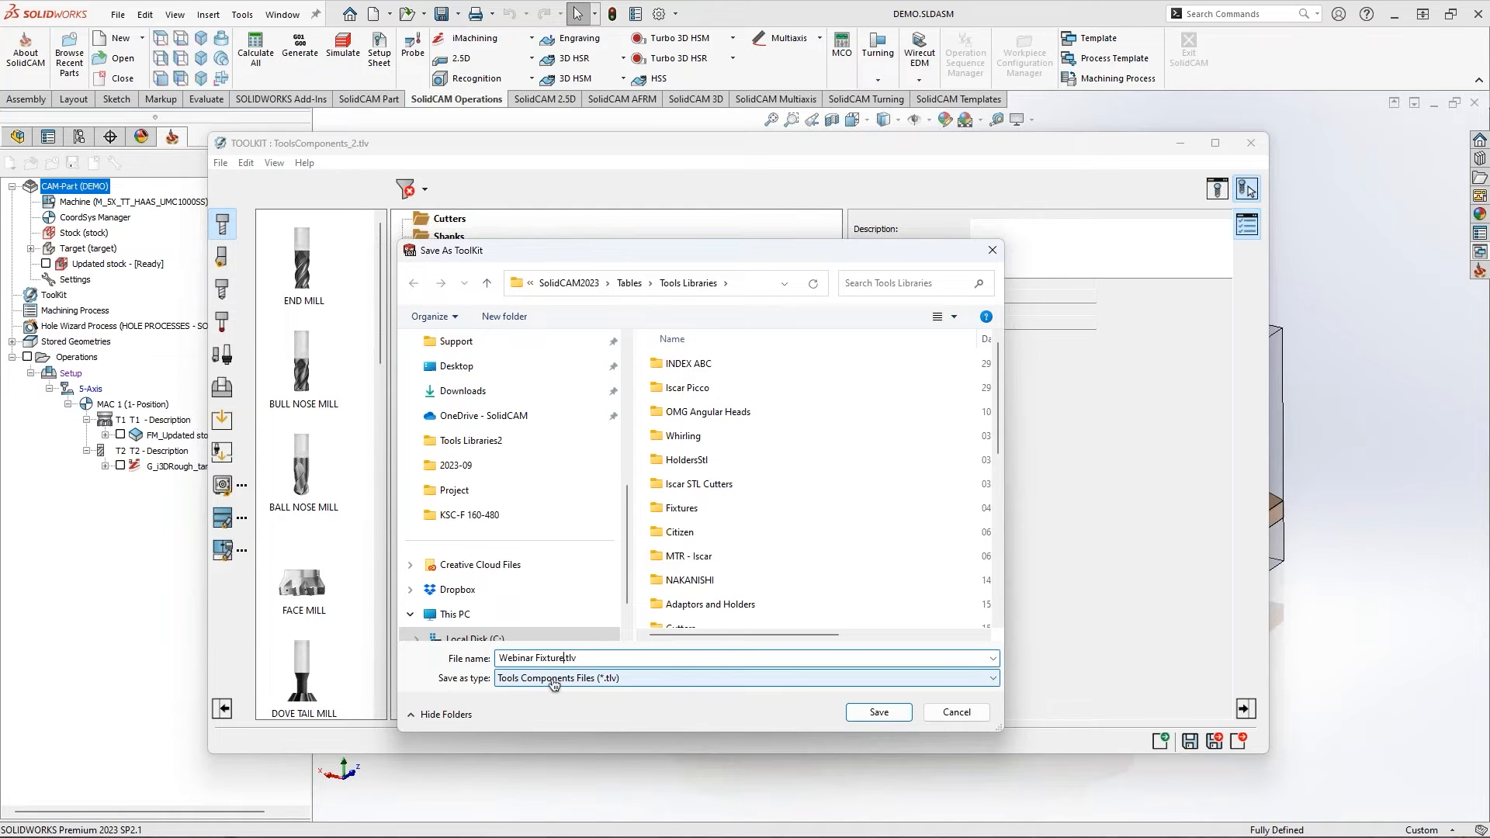
click(879, 711)
Expand the Webinar Fixture folders down to Jaws and convert the SGAL-B 160 fixture to a jaw
click(422, 292)
click(441, 308)
click(461, 326)
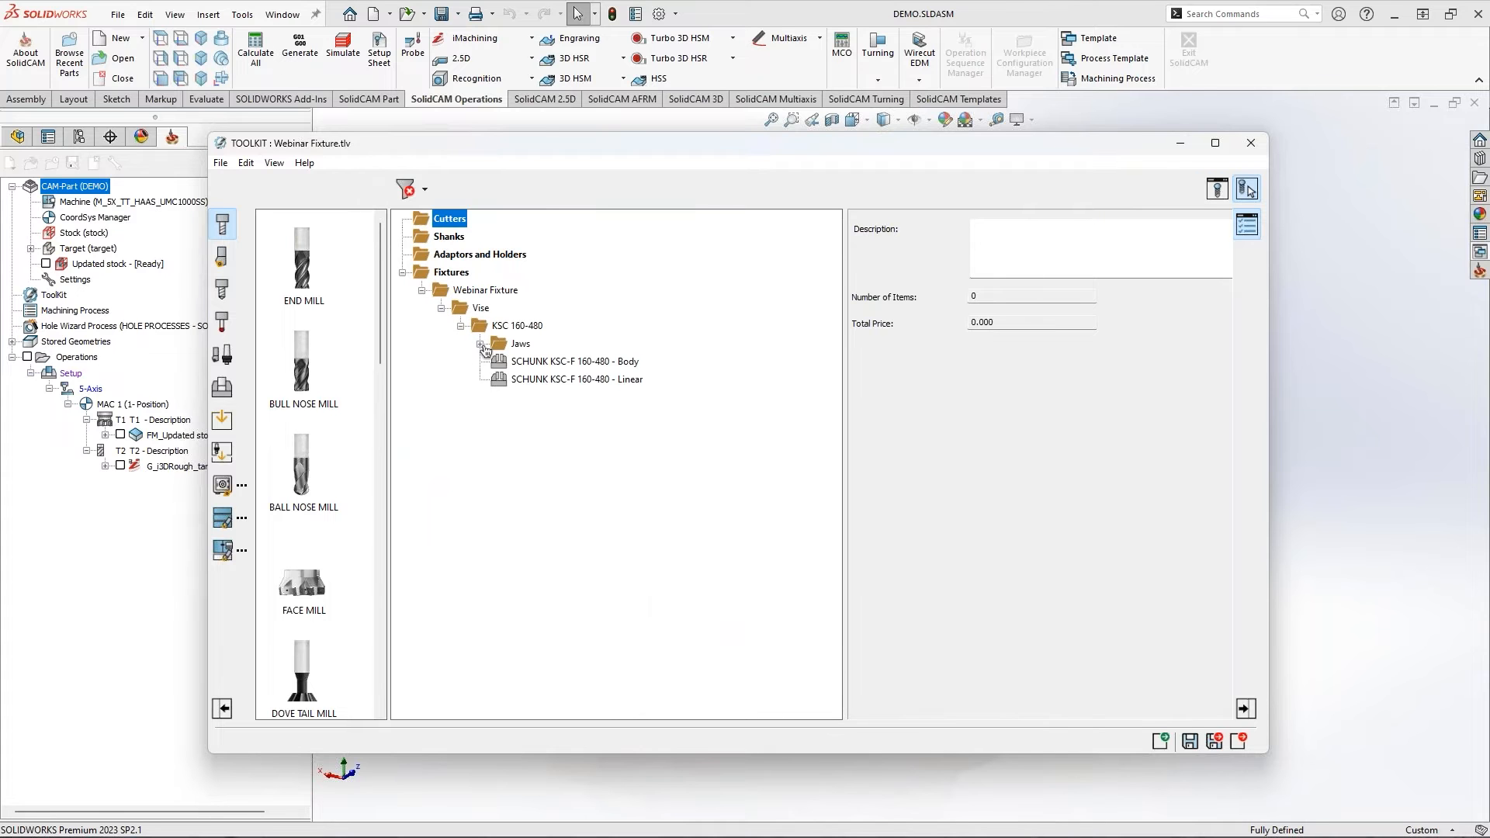
click(480, 343)
click(547, 361)
right_click(528, 362)
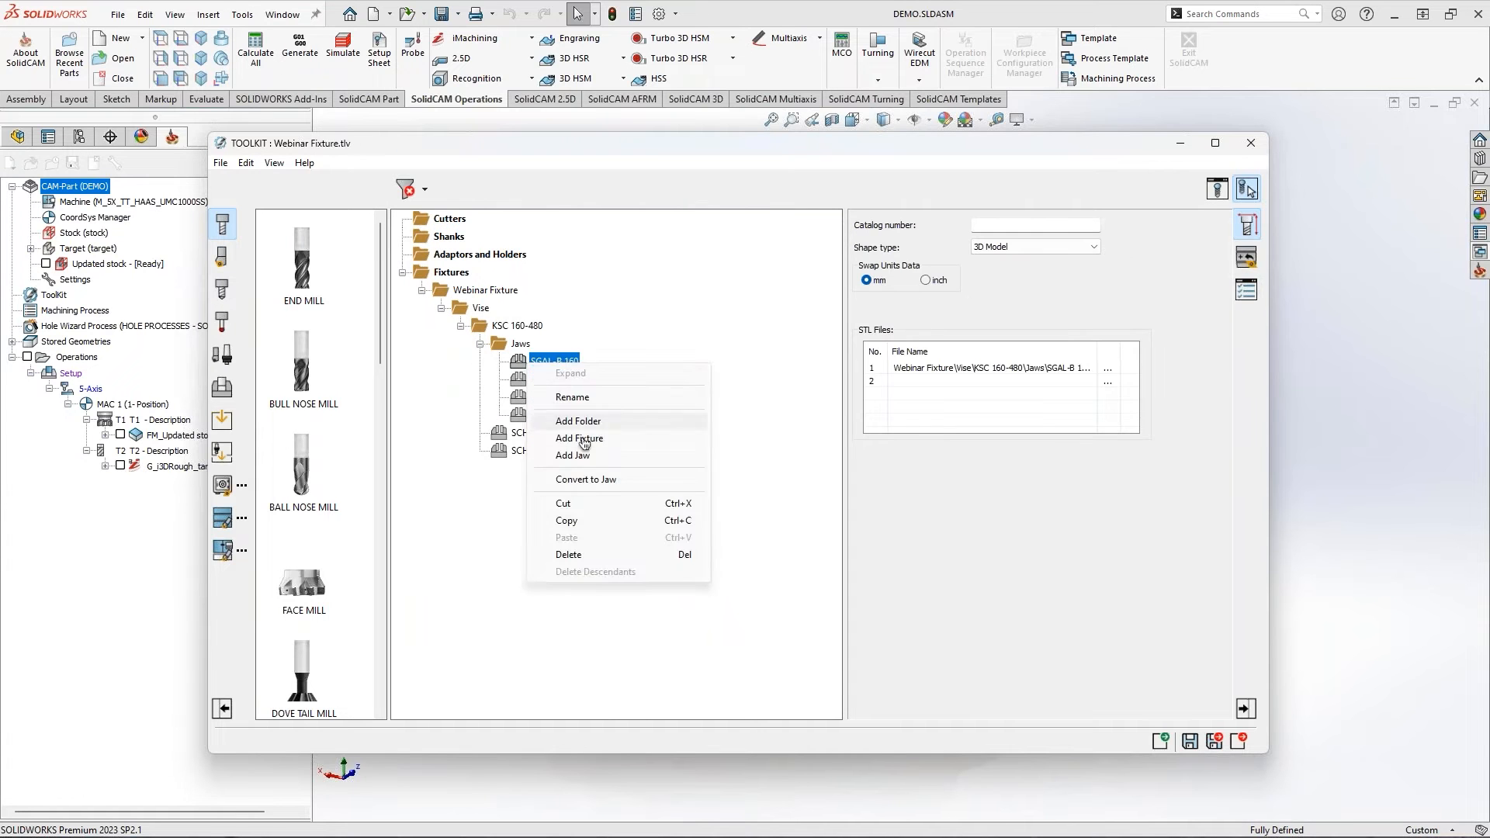
click(589, 479)
right_click(554, 379)
click(597, 469)
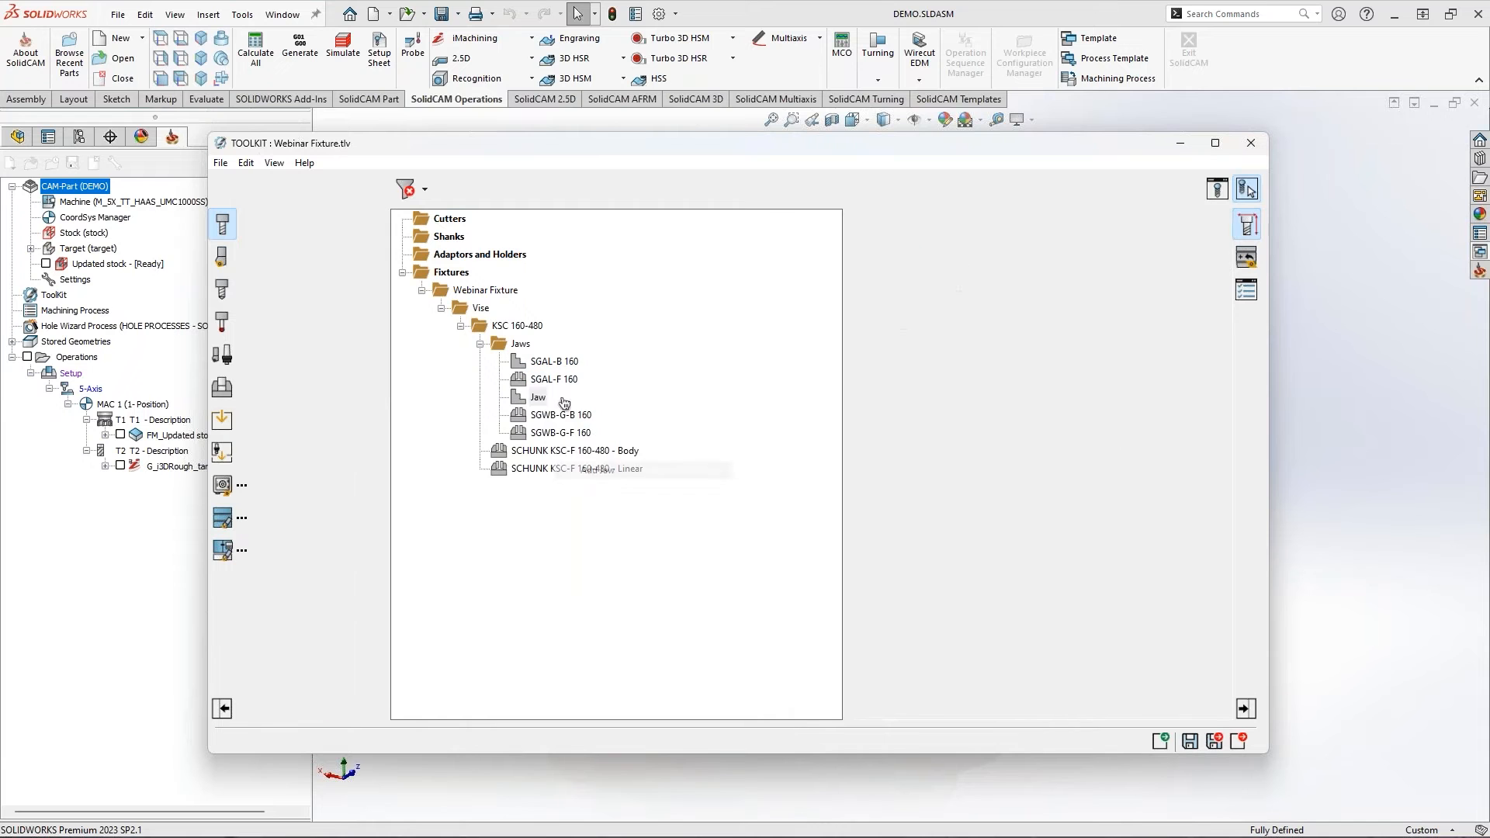
right_click(534, 397)
click(578, 588)
Convert the SGAL-F 160, SGWB-G-B 160 and SGWB-G-F 160 fixtures to jaws
right_click(538, 379)
click(604, 497)
right_click(545, 397)
click(599, 515)
right_click(548, 415)
click(613, 532)
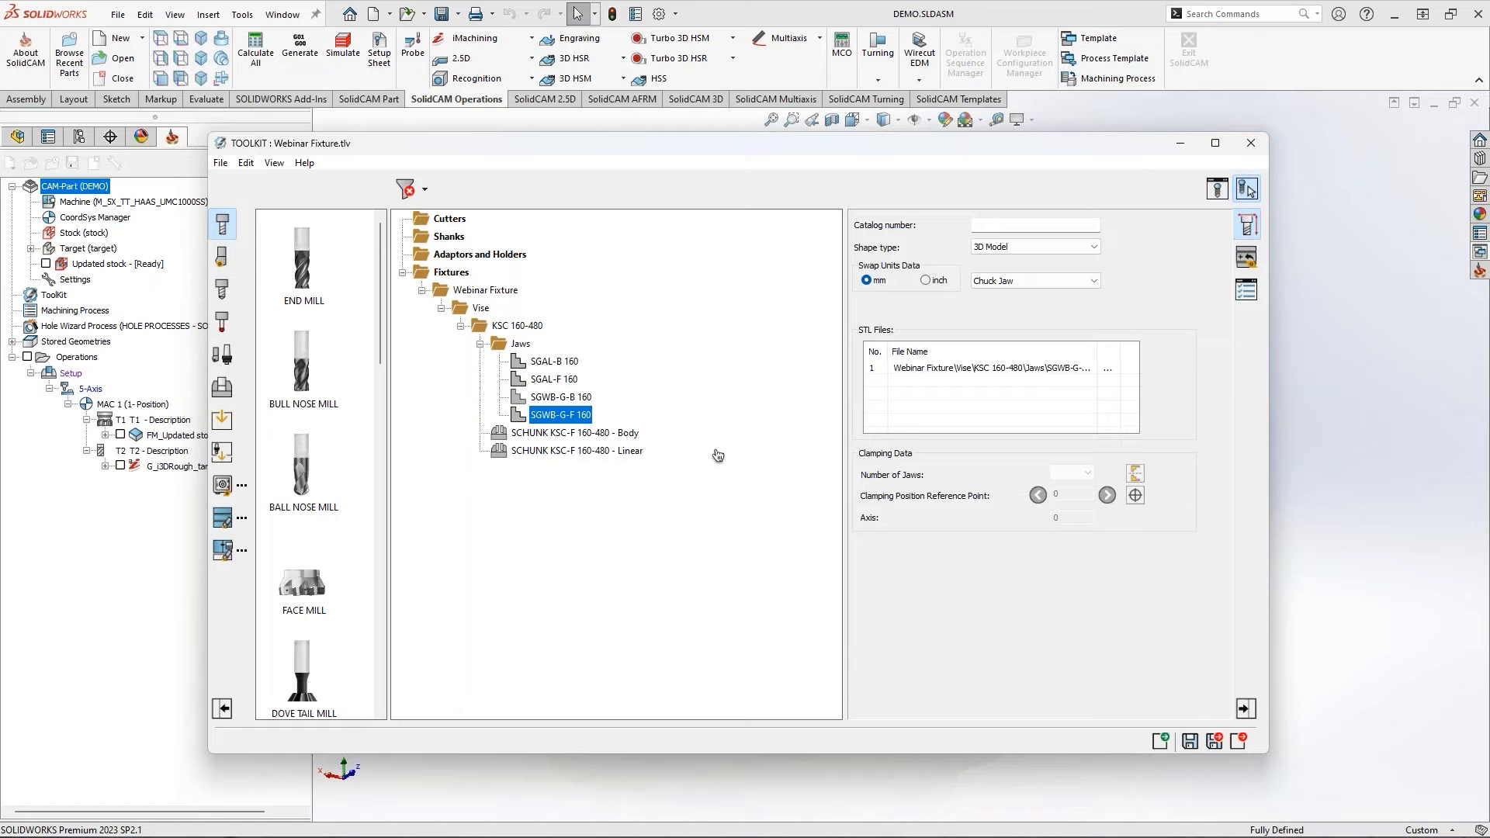
Preview the four jaws, the Linear slide and the vise Body in the Tool Viewer to examine their geometry and coordinate systems
click(1216, 192)
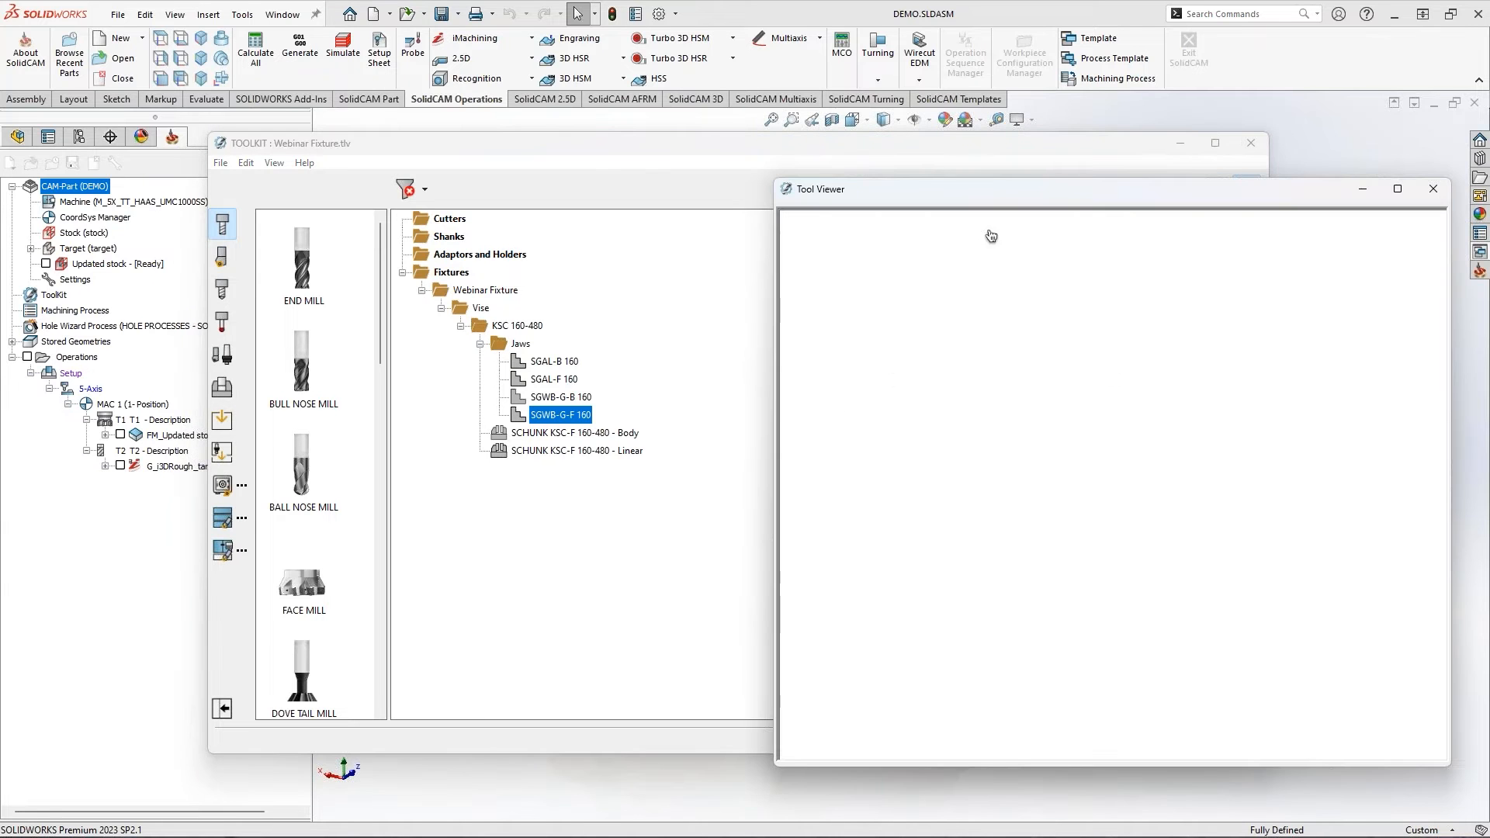
click(555, 367)
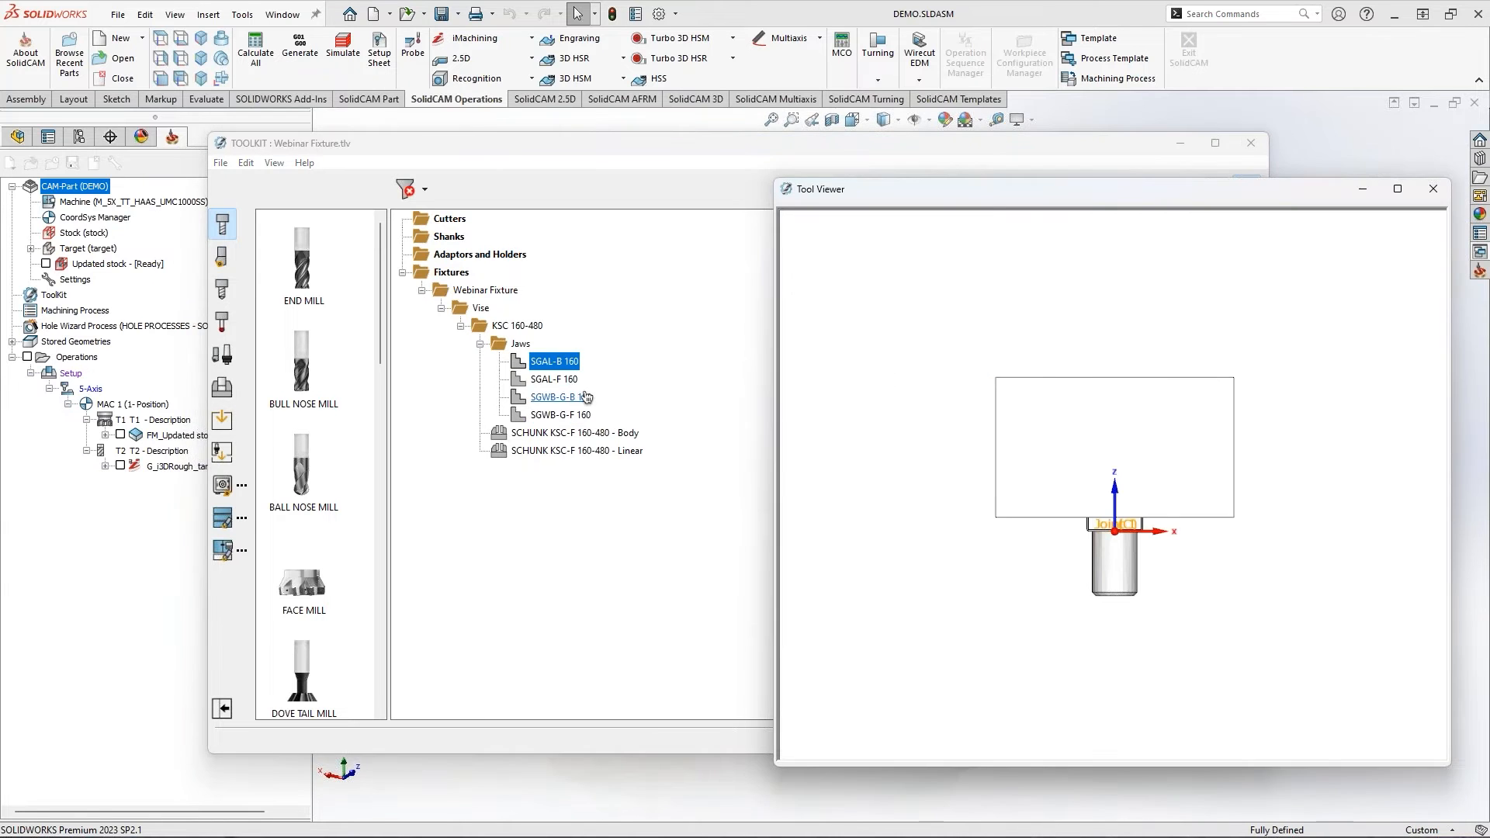
click(557, 381)
click(553, 402)
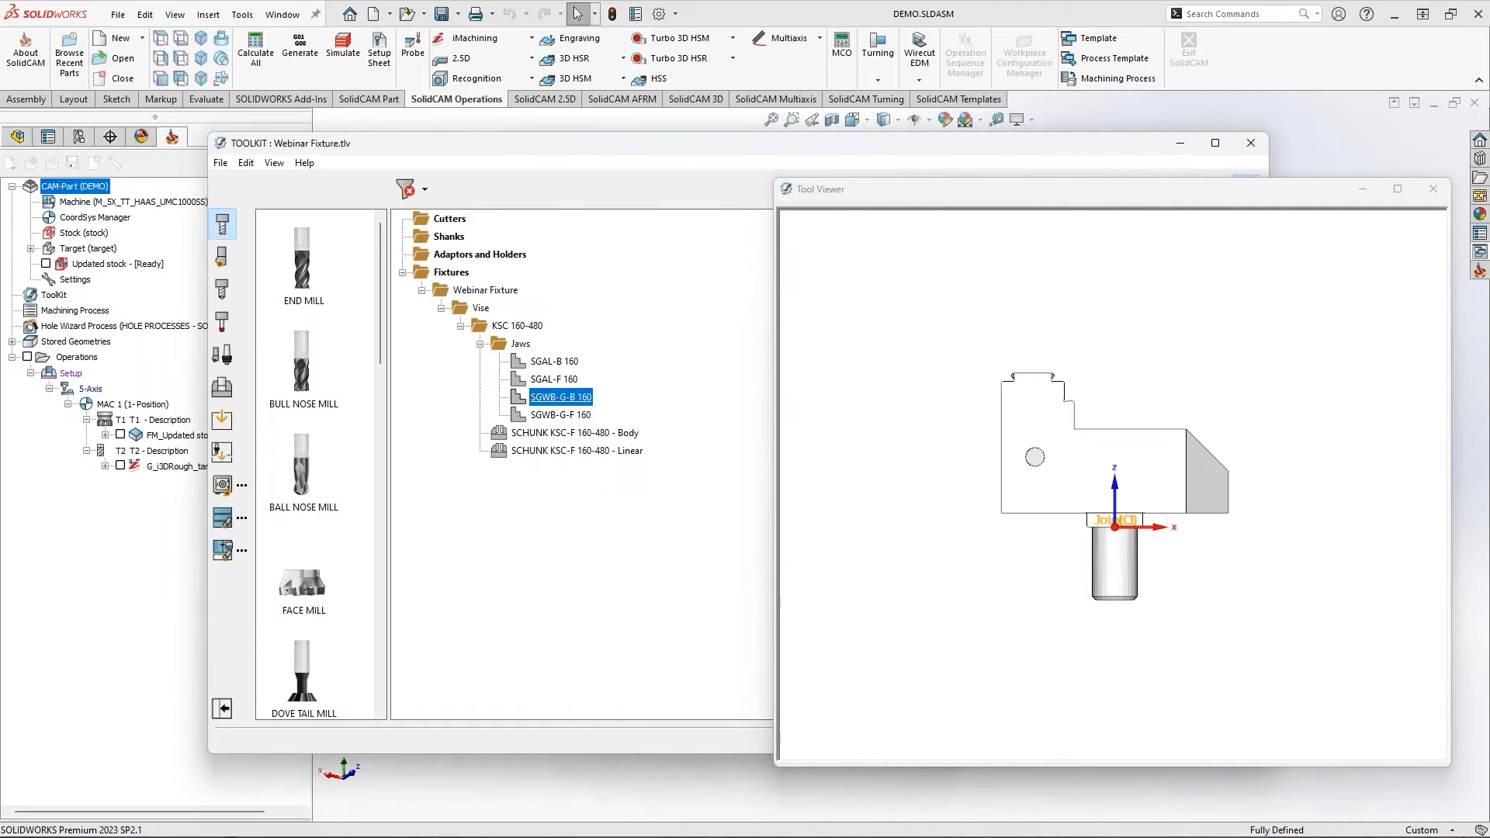
click(564, 417)
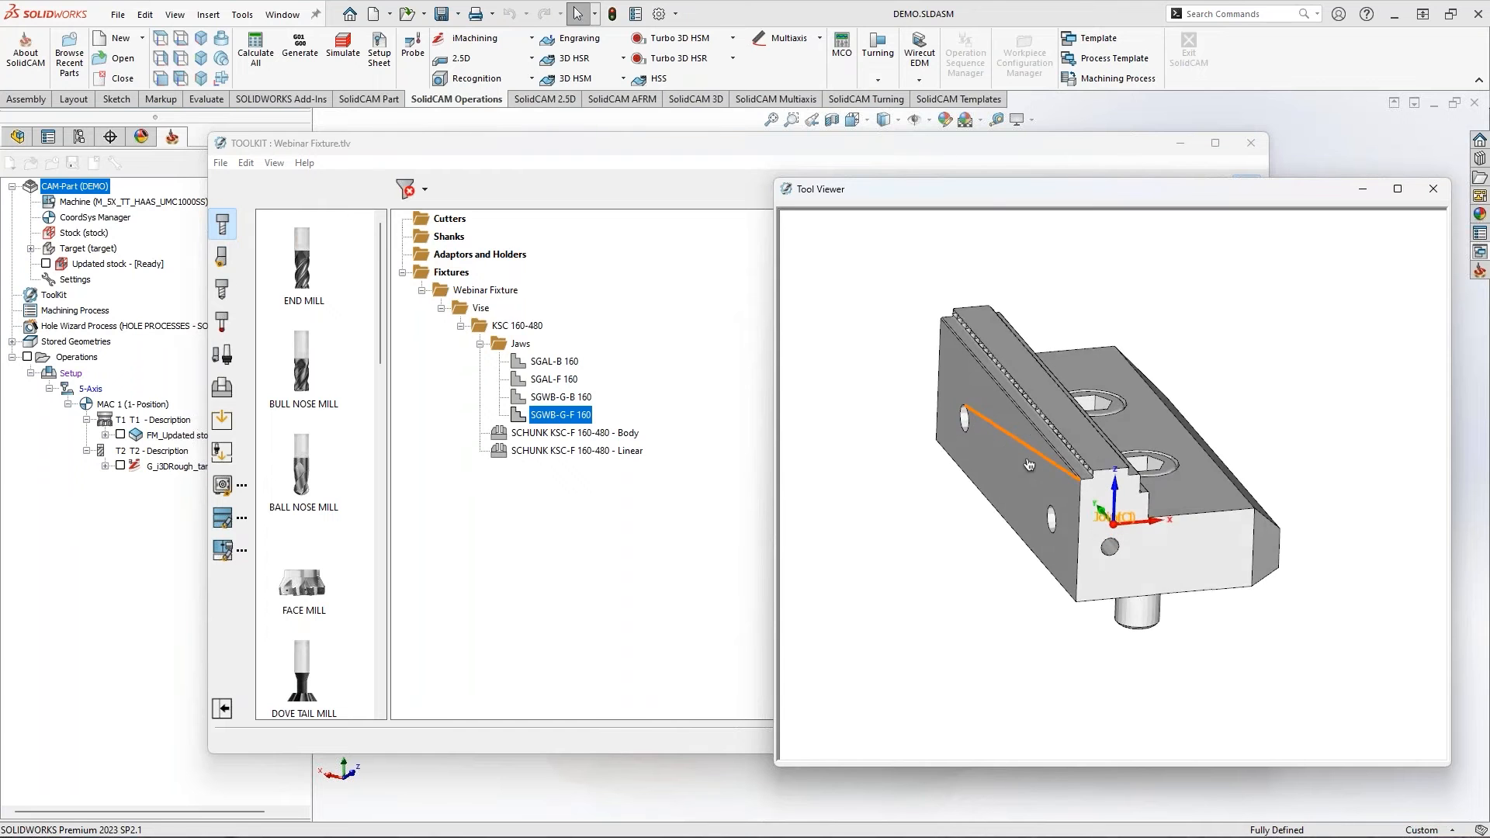
key(Down)
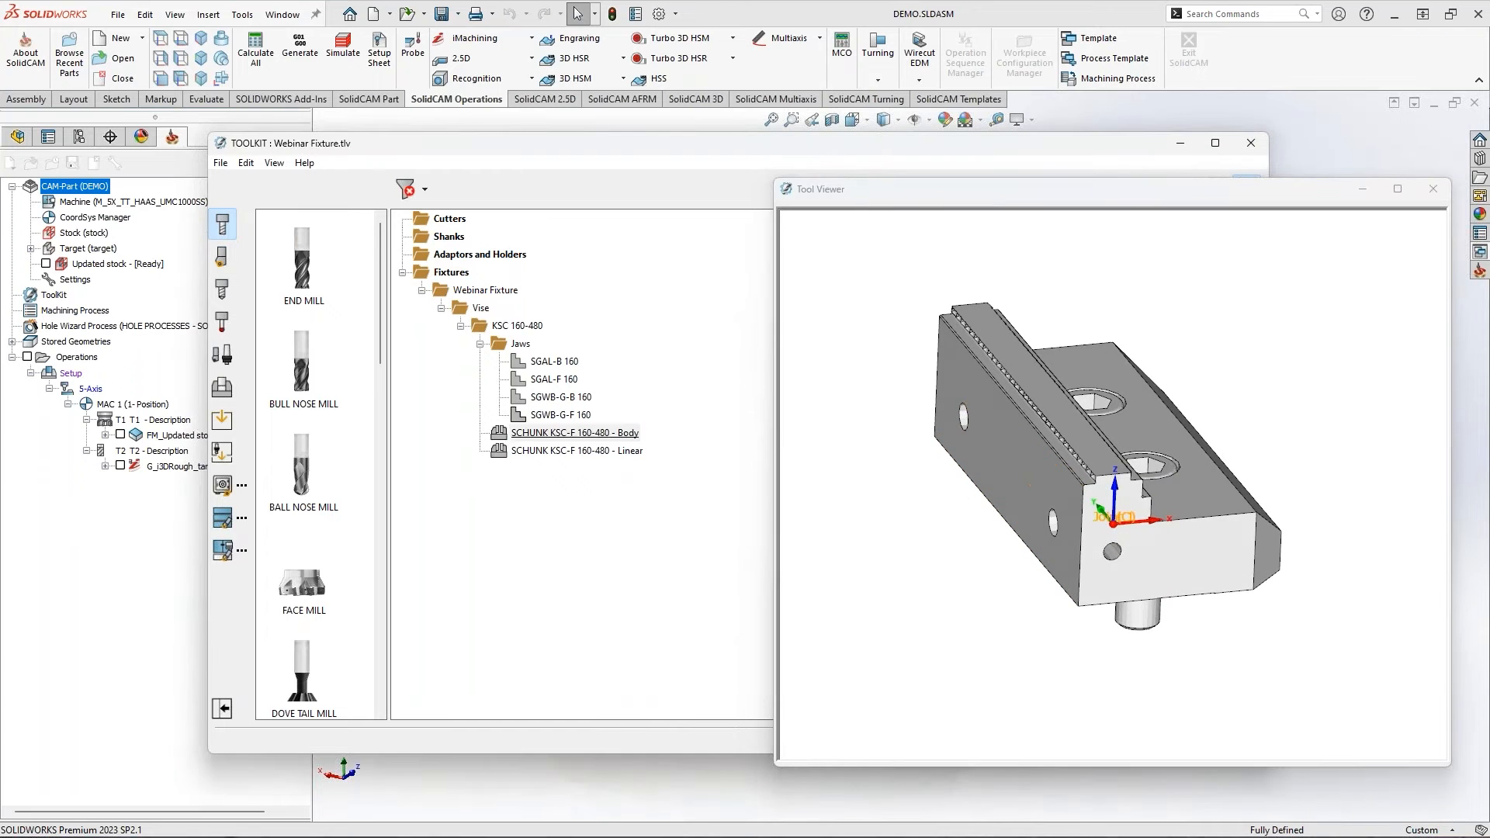
key(Down)
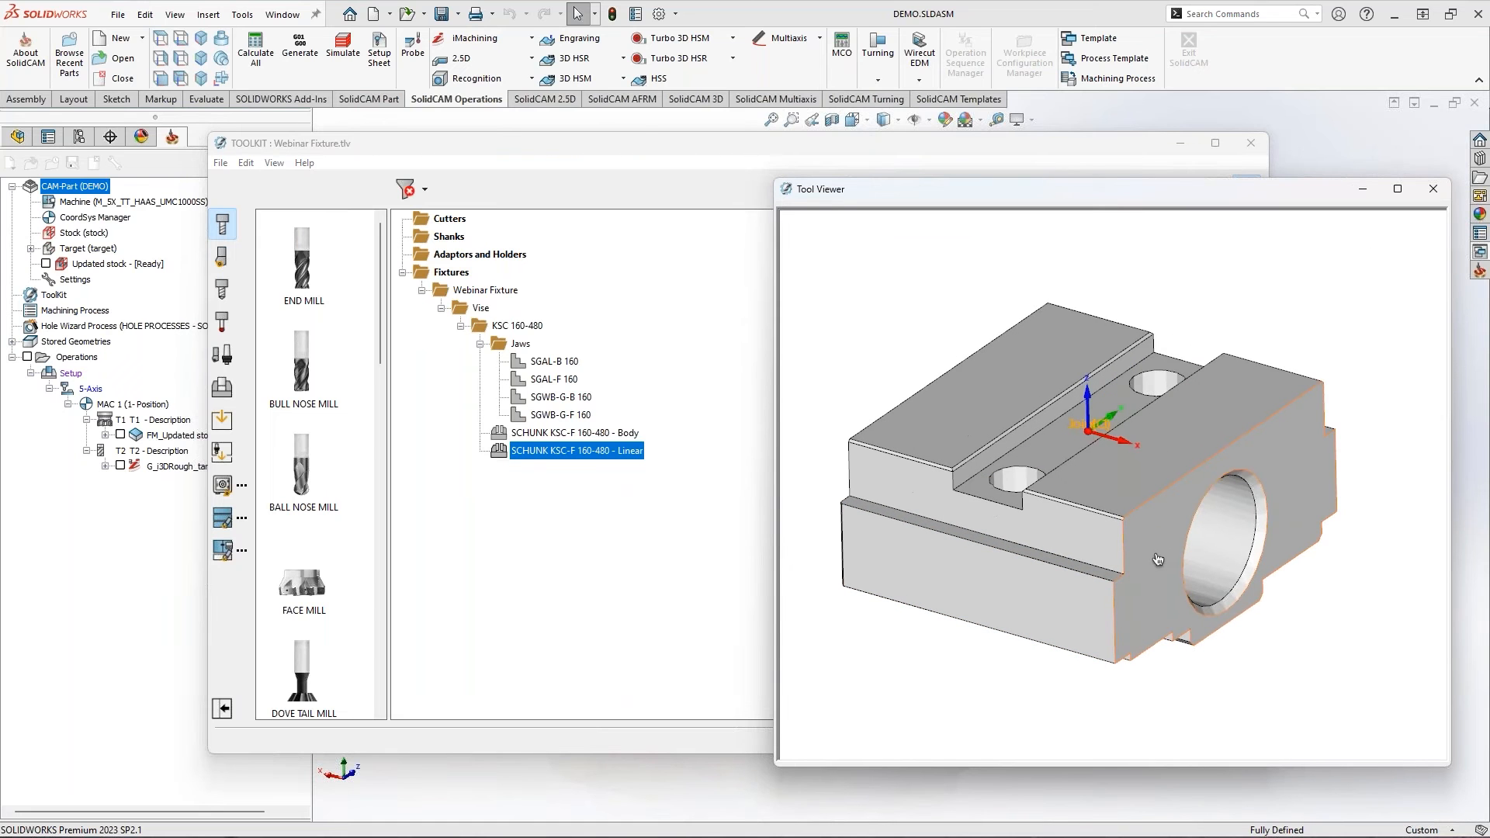
key(Up)
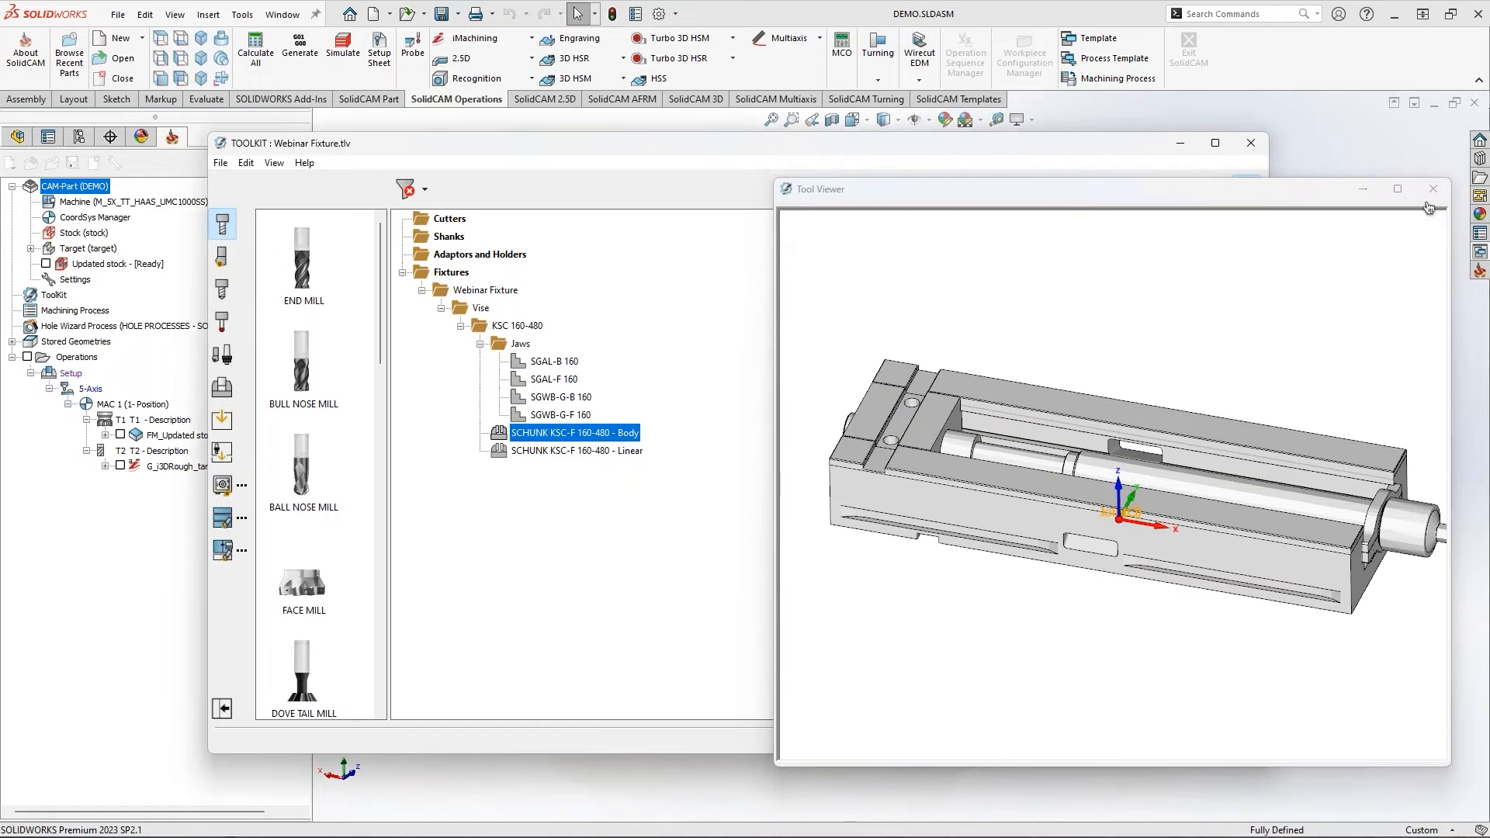
Move the ToolKit library and Tool Viewer windows apart and bring up the SOLIDWORKS file commands
drag(1313, 199, 1311, 241)
drag(955, 150, 683, 170)
drag(1004, 237, 1093, 172)
click(118, 14)
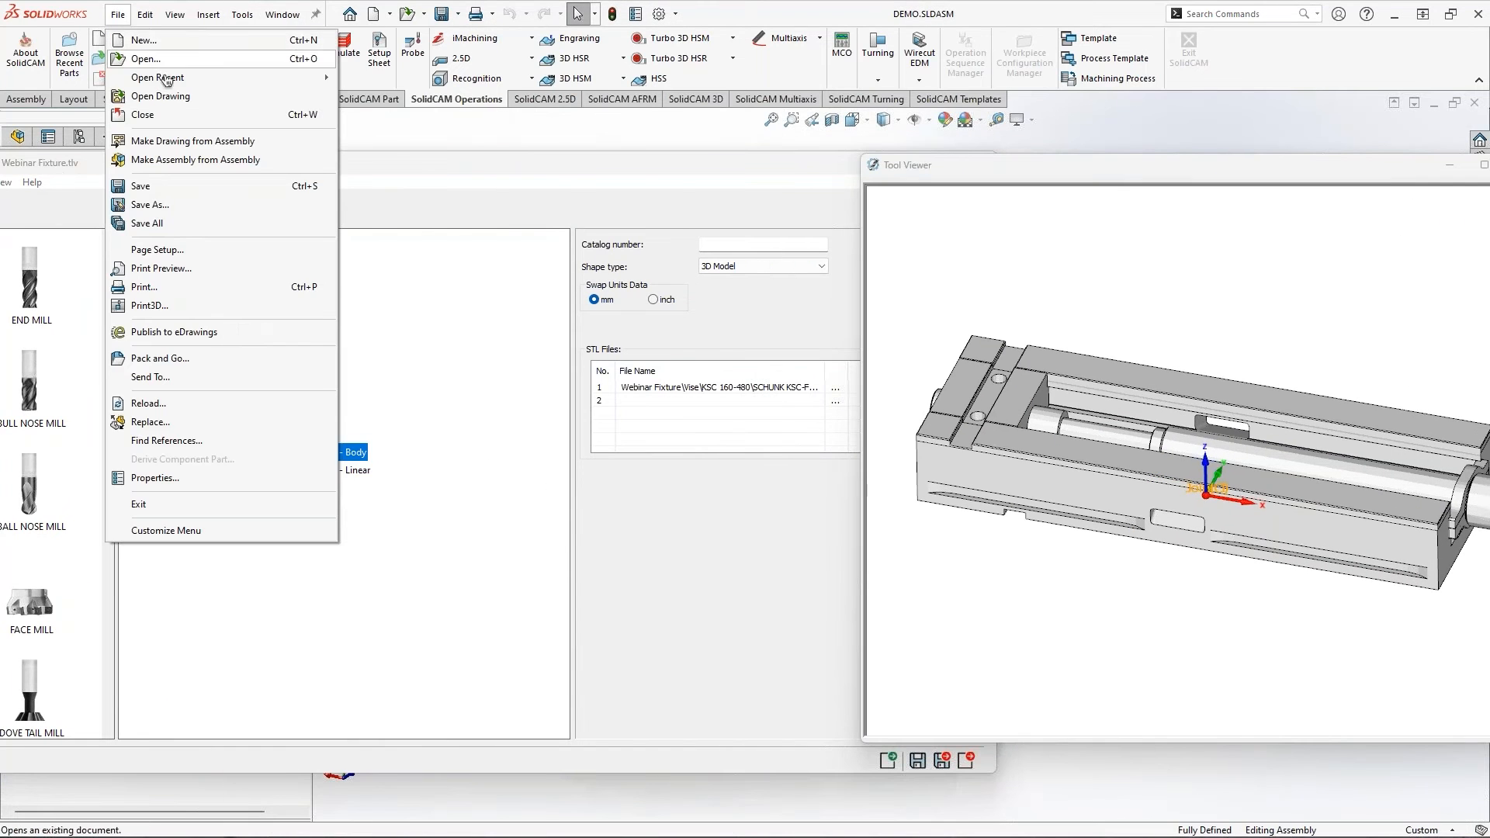
Open the recent SCHUNK-0432620 KSC-F 160-480 vise assembly and move the Tool Viewer and library windows apart
mouse_move(178, 78)
click(413, 97)
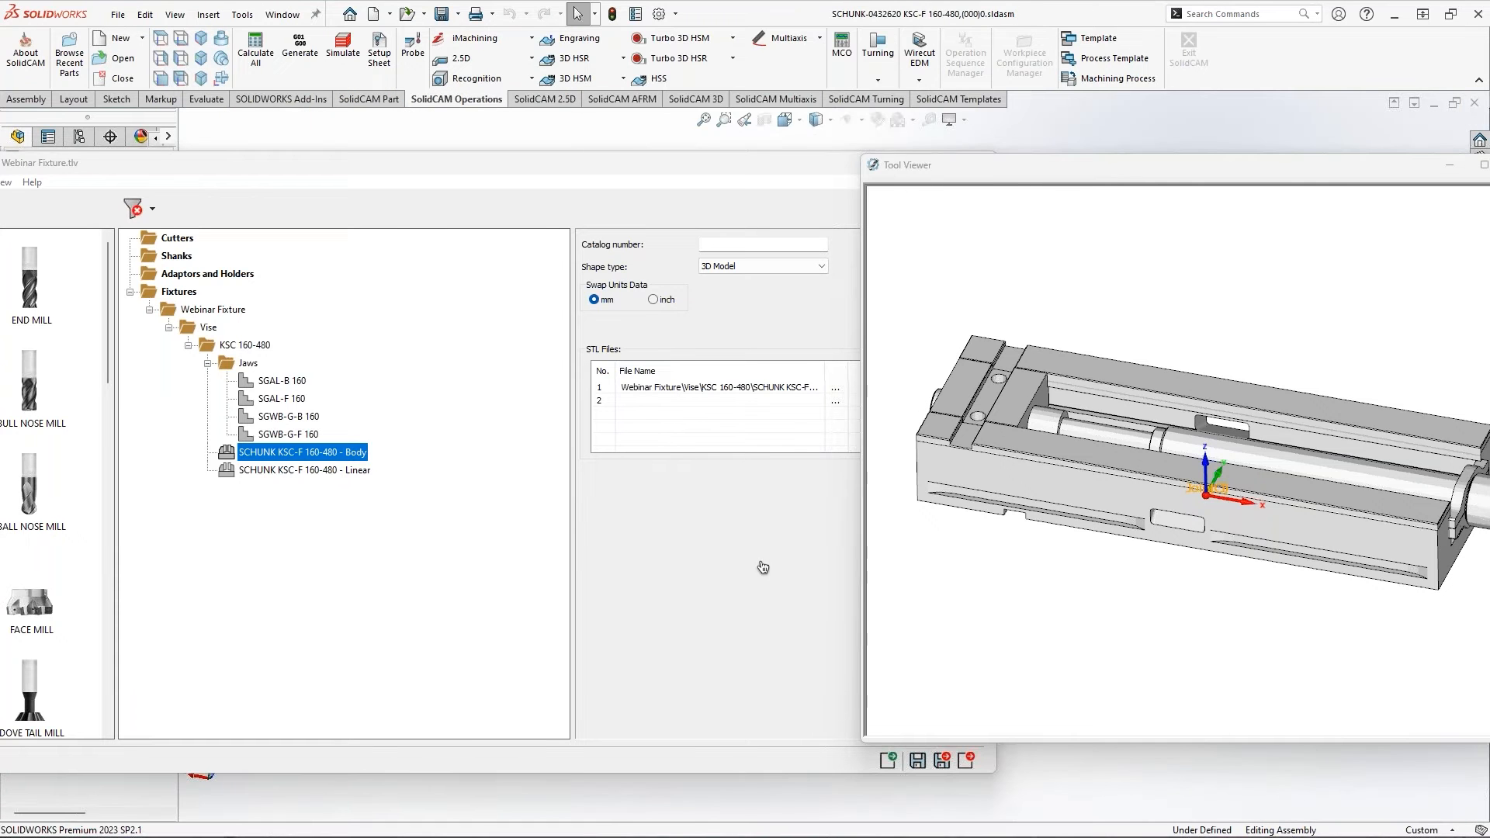
drag(965, 175, 1069, 175)
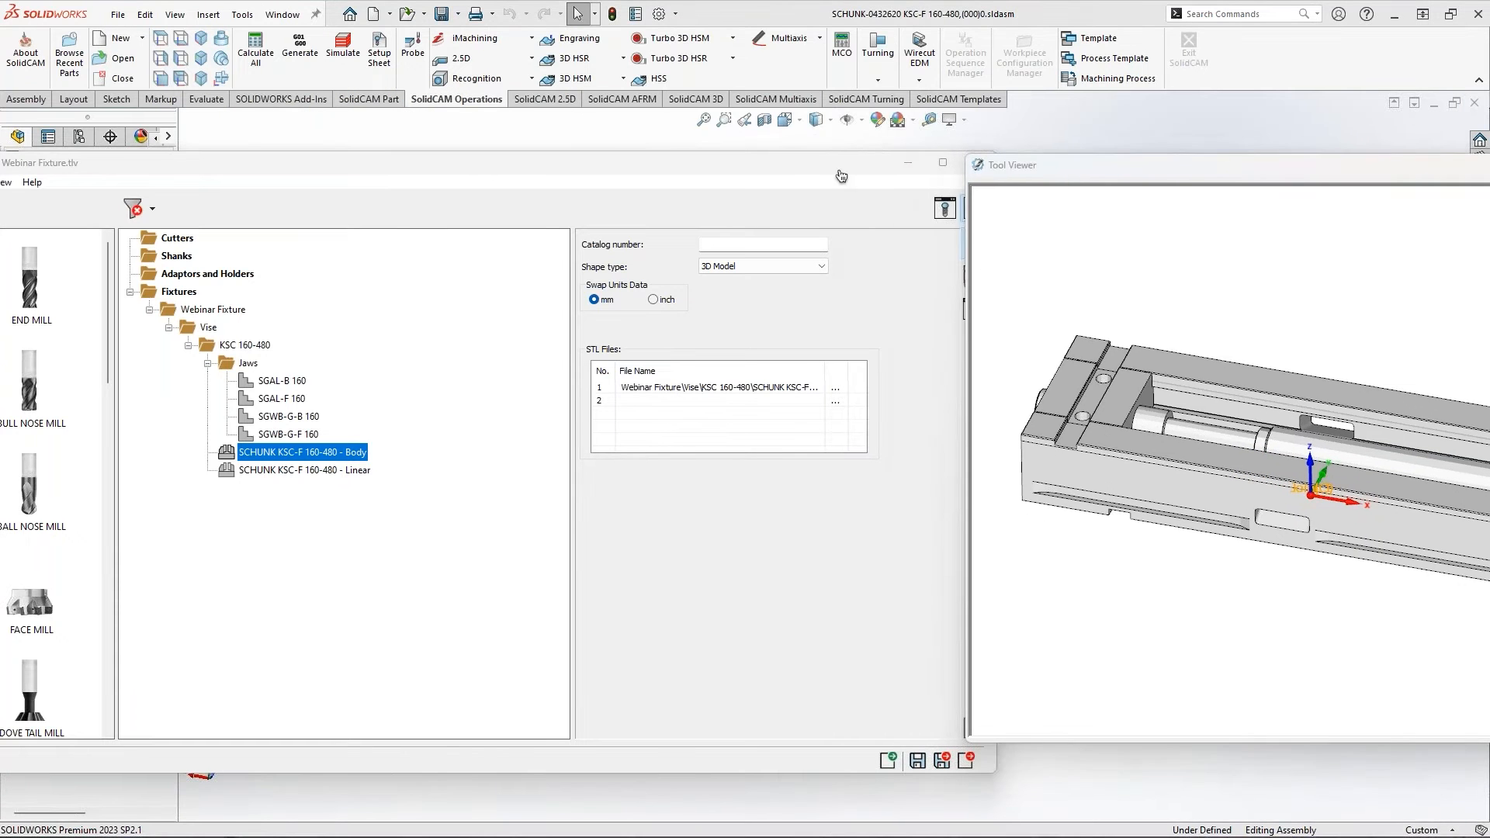
drag(843, 175, 785, 182)
Show the joint settings of the SCHUNK KSC-F 160-480 body and rename Joint 1 as Fixed jaw pos
click(916, 214)
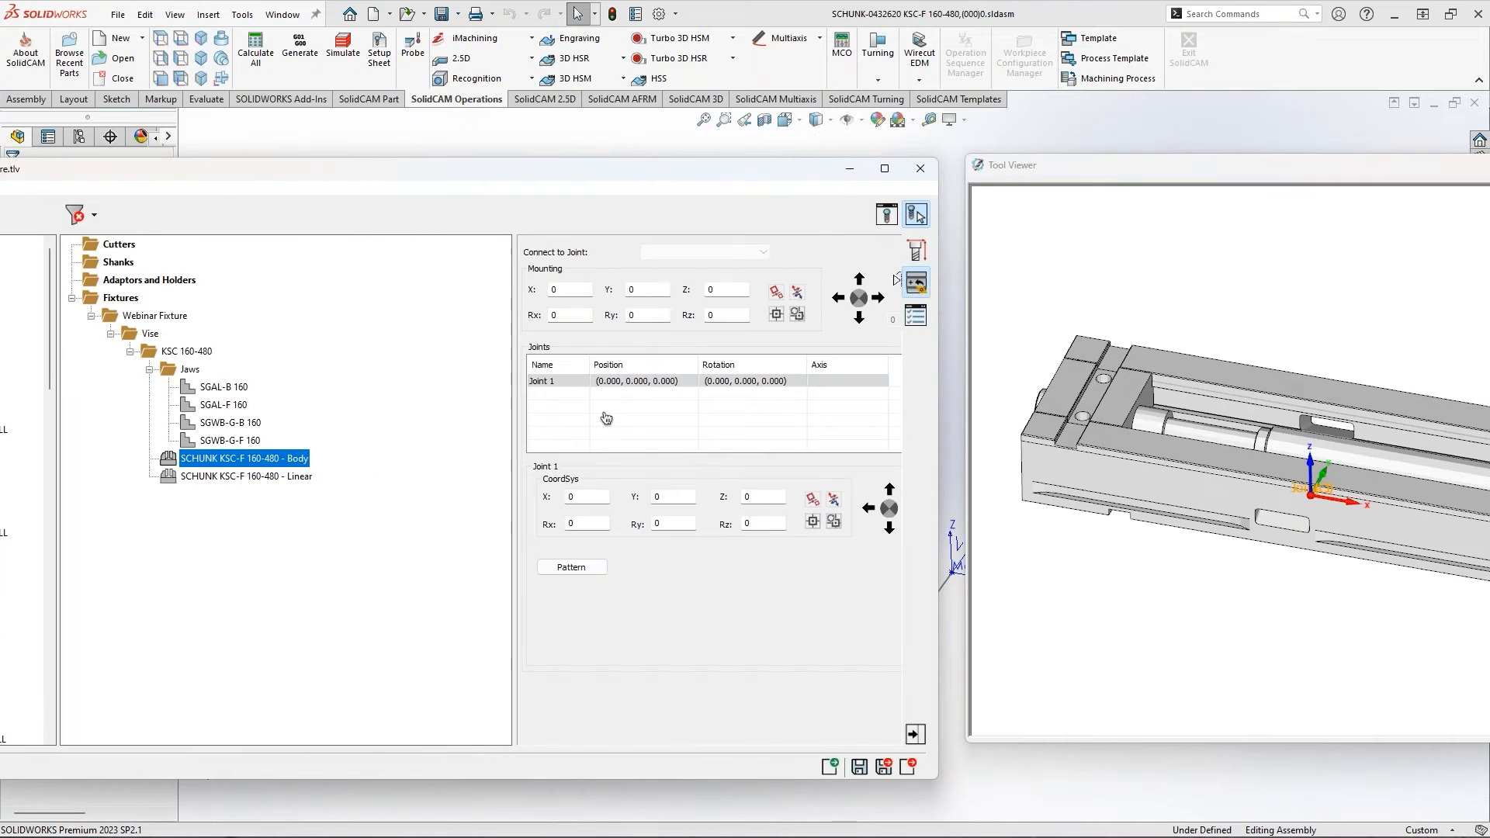
click(569, 381)
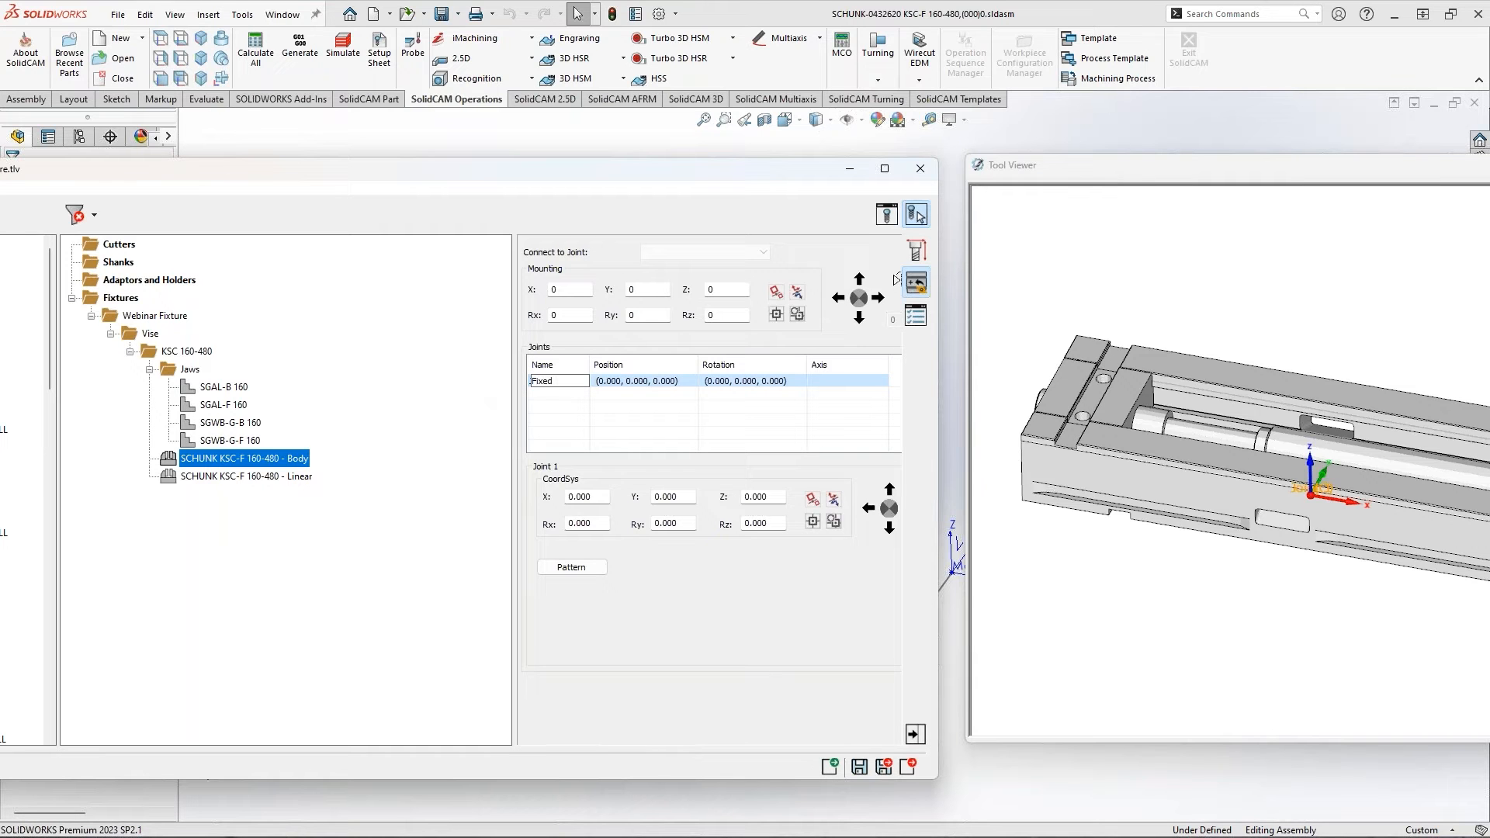
text(Fixed jaw pos)
key(Return)
Add a joint with linear axis to the vise body and name it Linear jaw pos 1
right_click(566, 388)
mouse_move(613, 396)
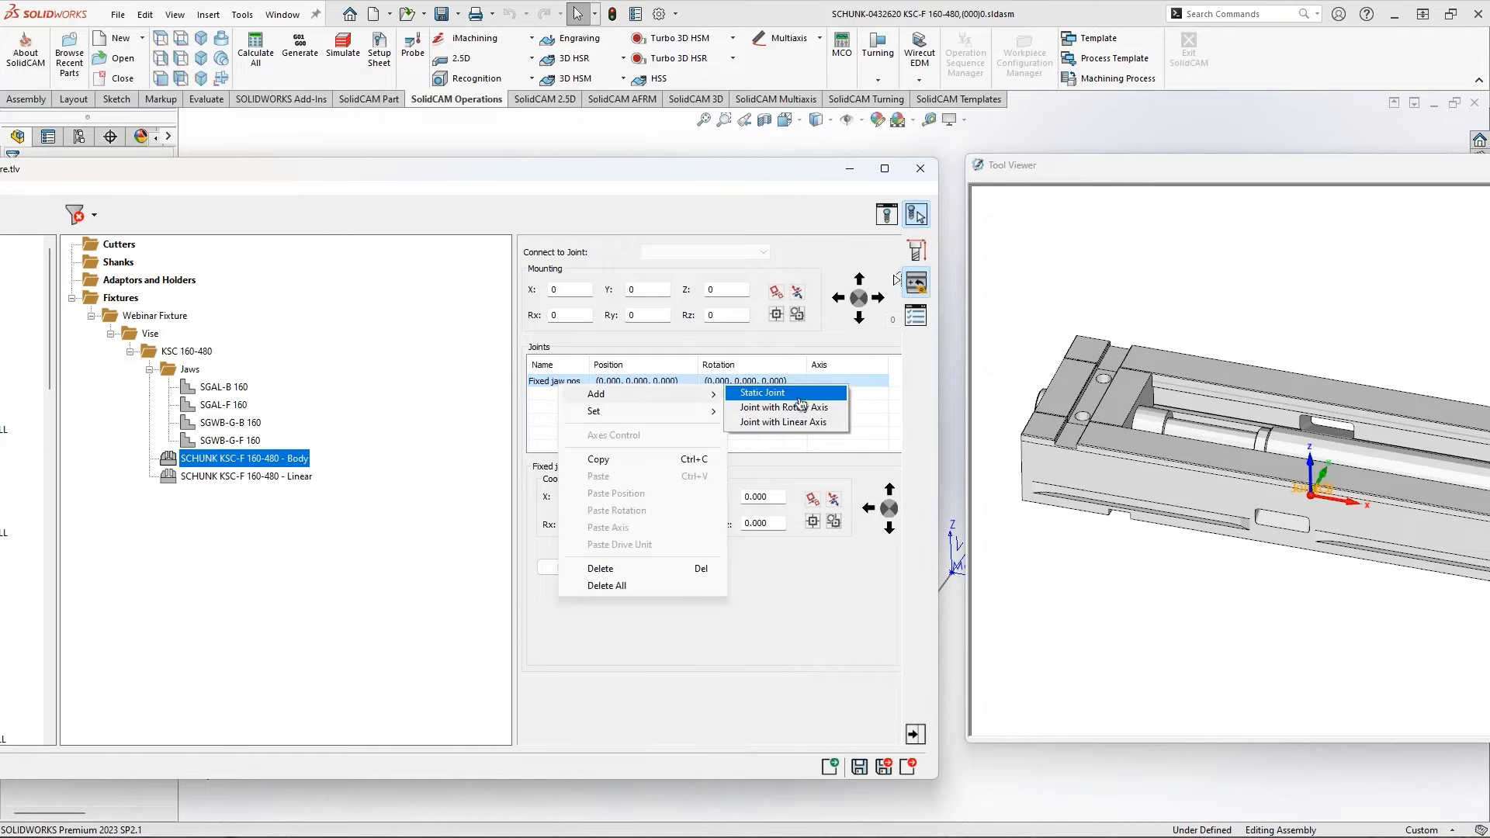
click(807, 425)
double_click(561, 396)
drag(551, 397, 467, 404)
text(Linear jaw pos 1)
key(Return)
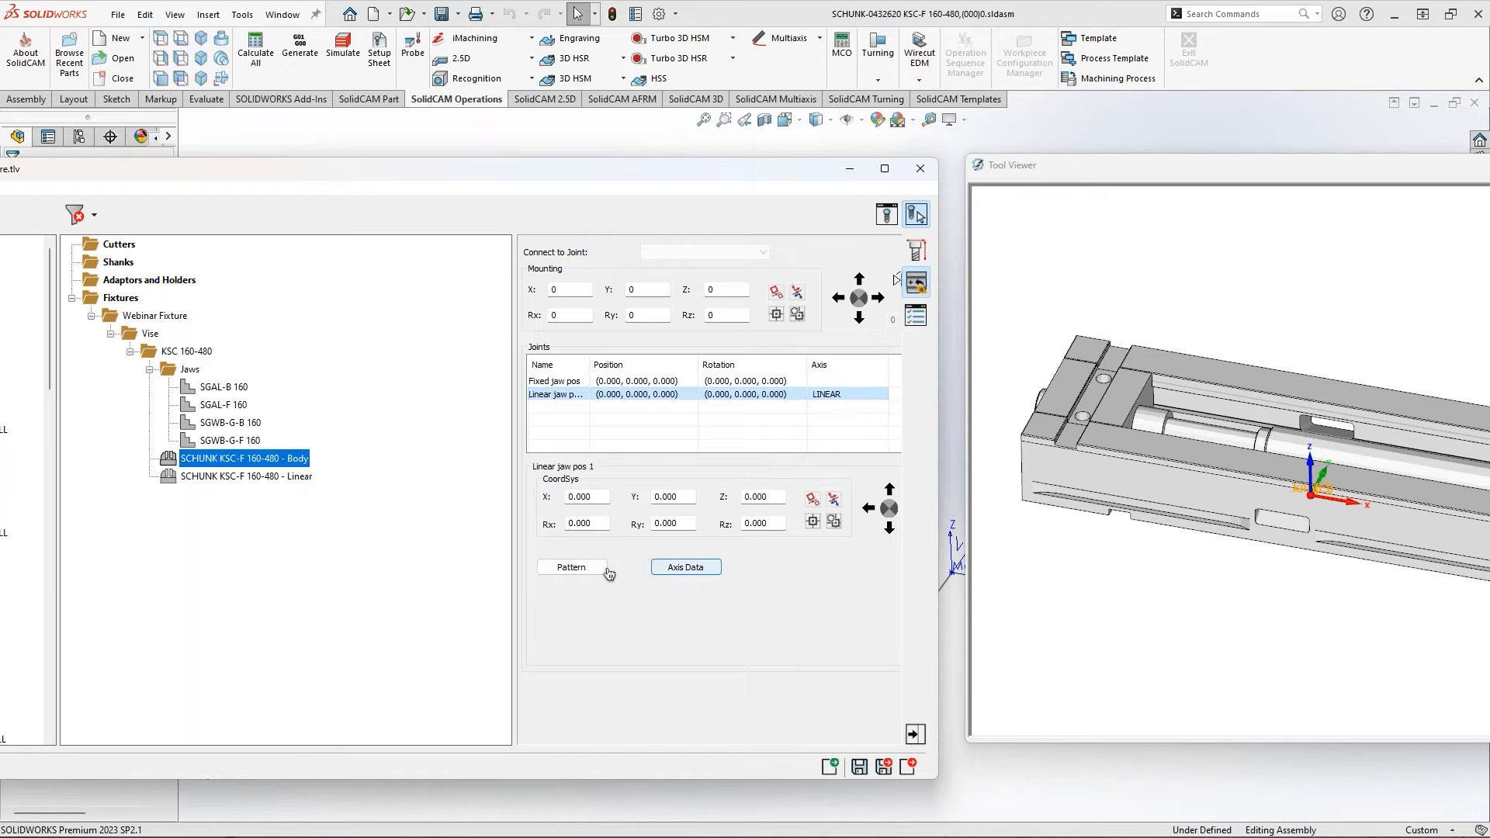
In the axis data of Linear jaw pos 1, name the axis Linear and set its limits to min 0 and max 316 mm
click(683, 569)
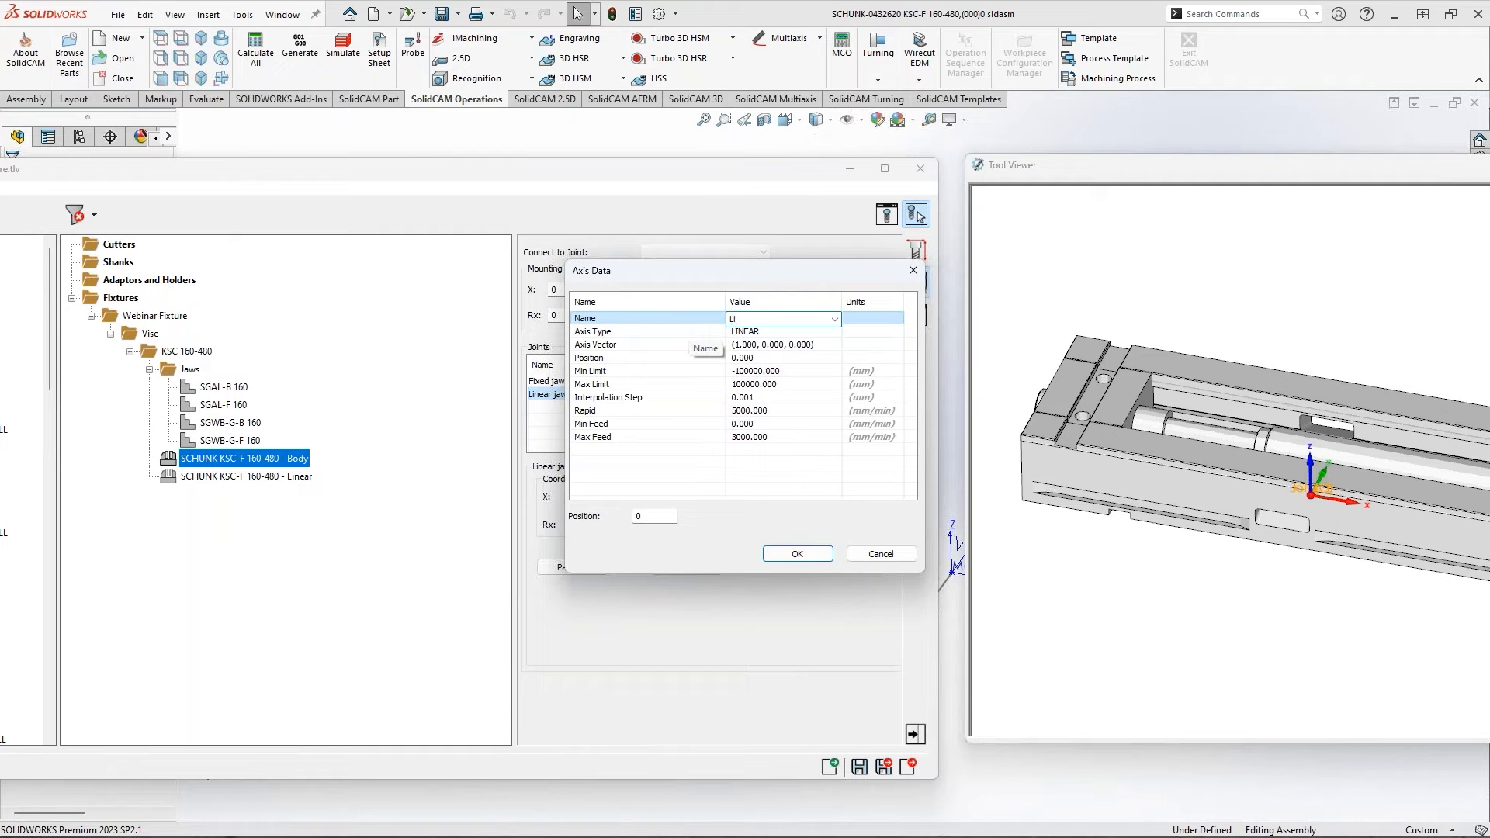
key(Return)
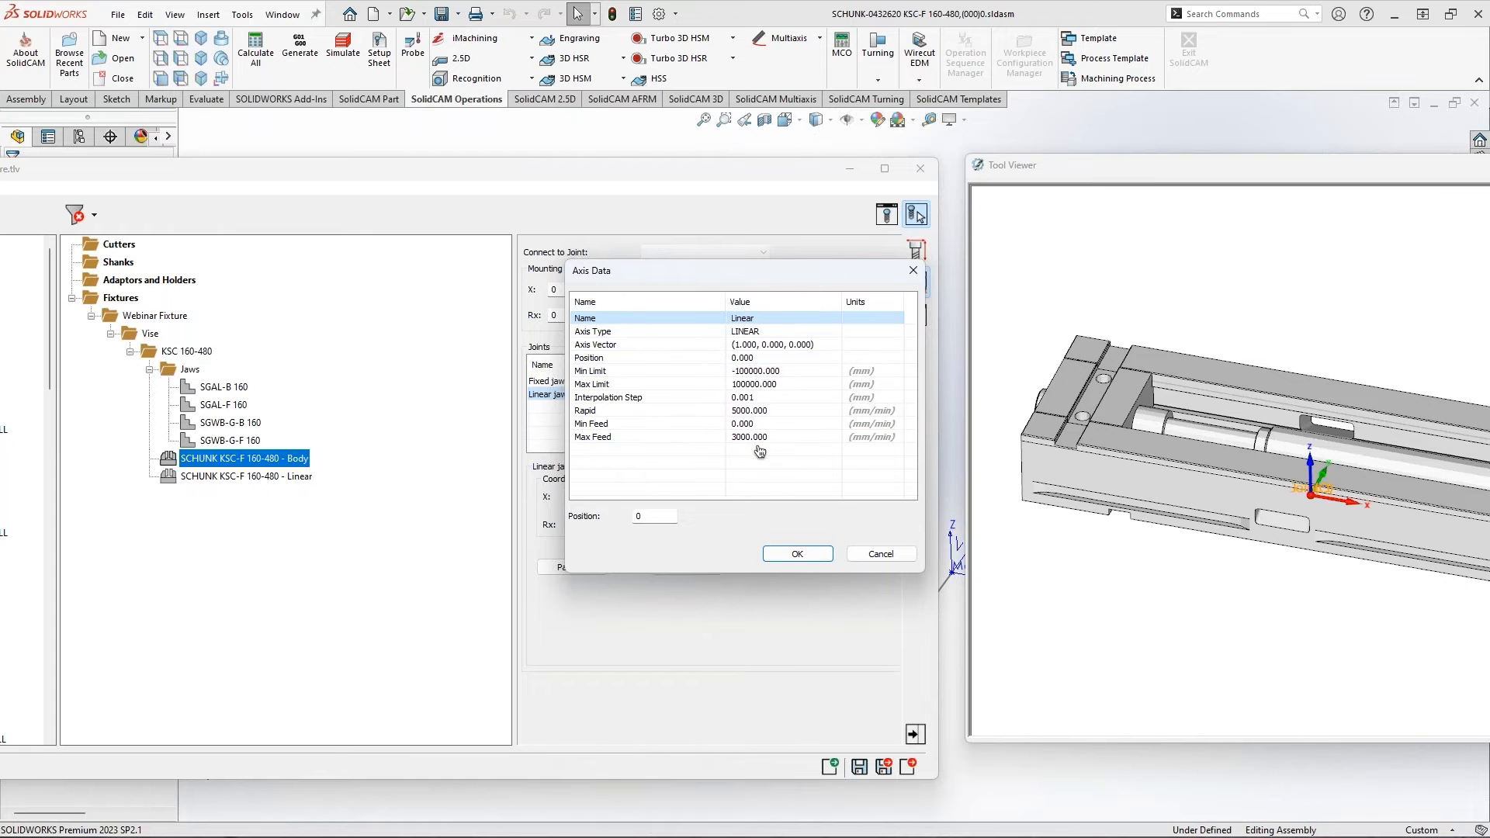
click(1148, 404)
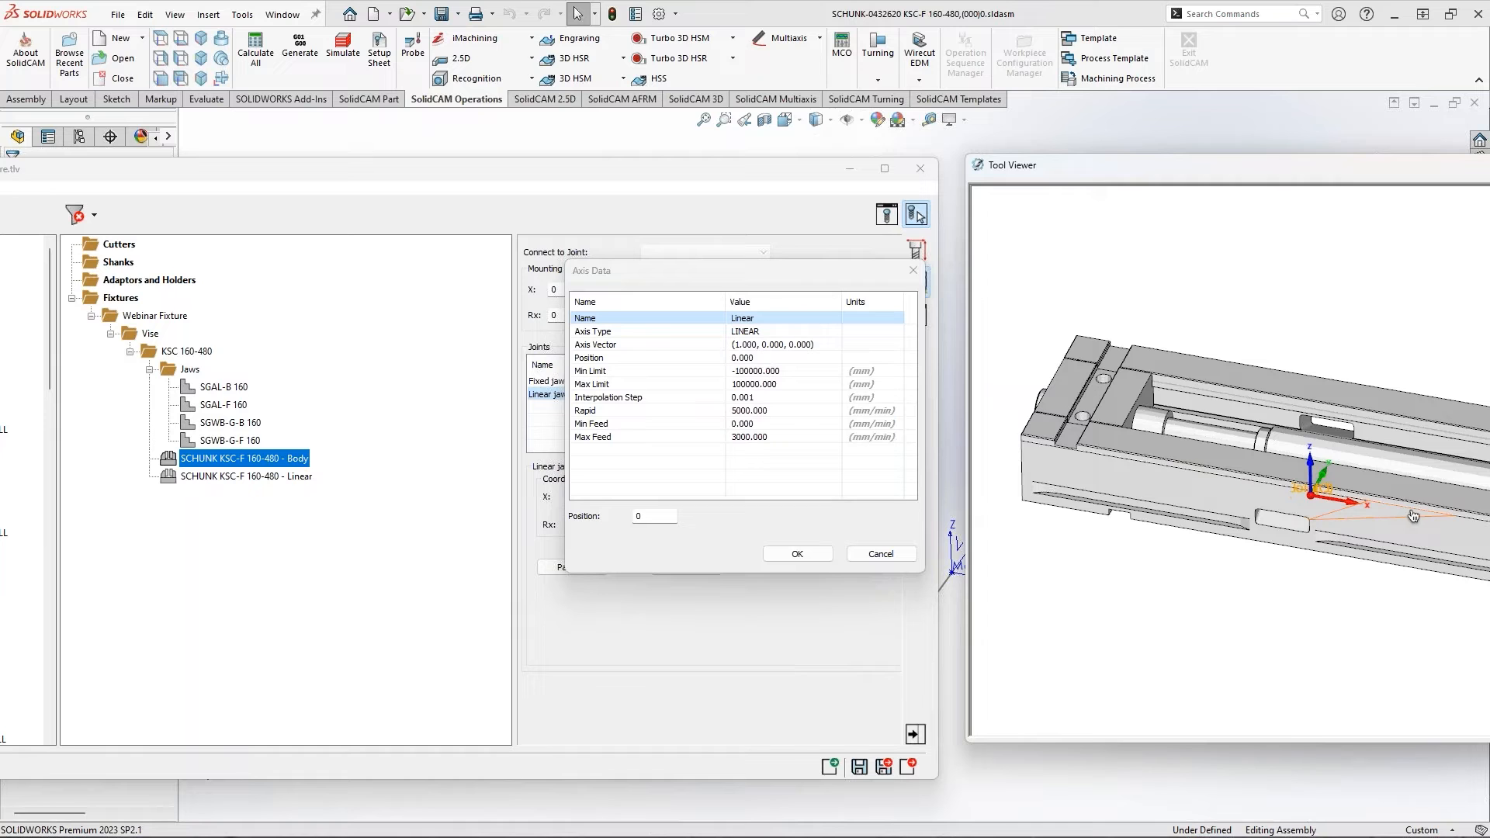
double_click(767, 372)
text(0)
key(Tab)
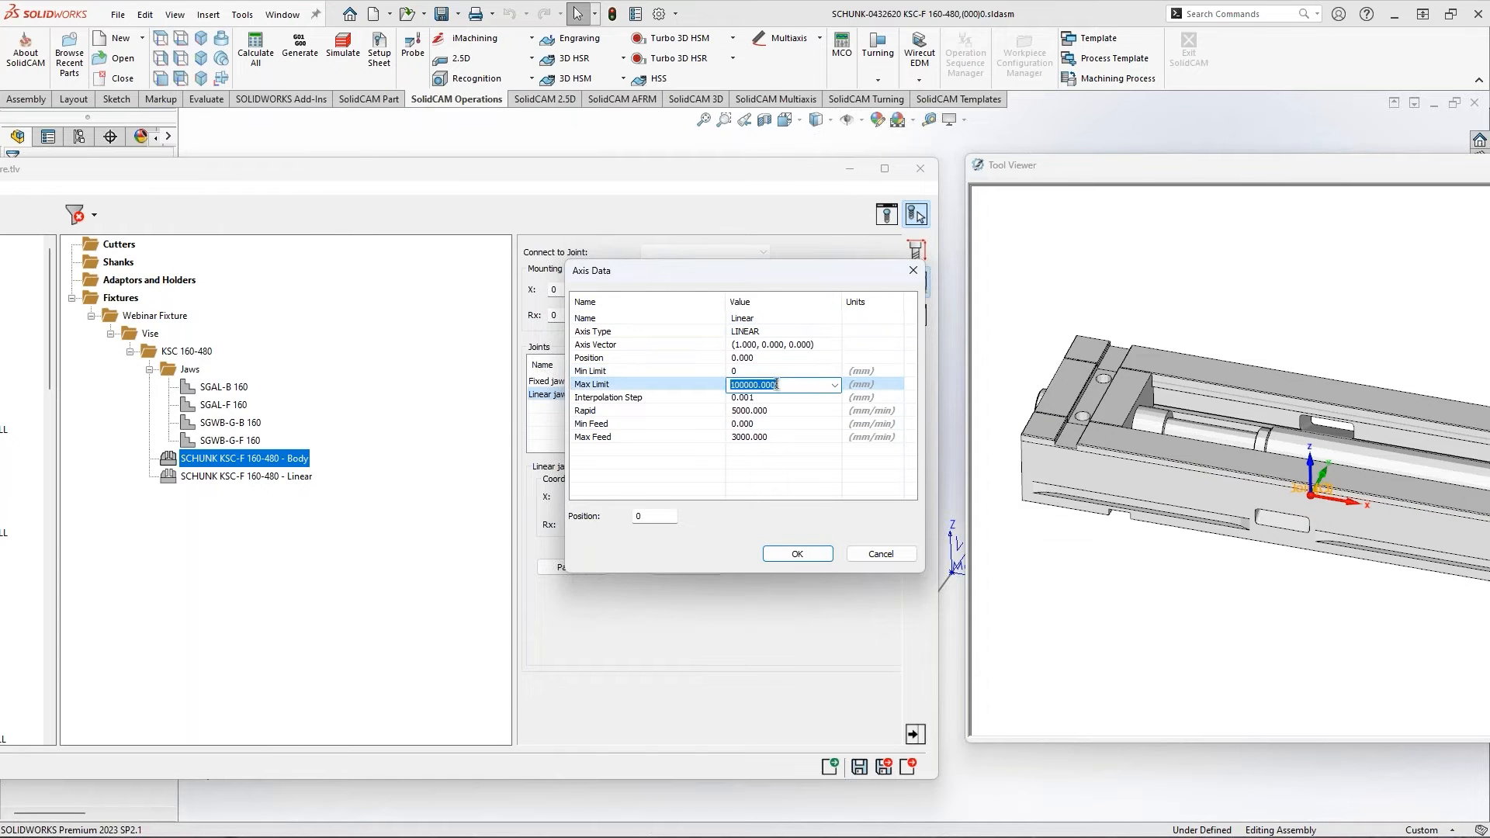
text(316)
key(Return)
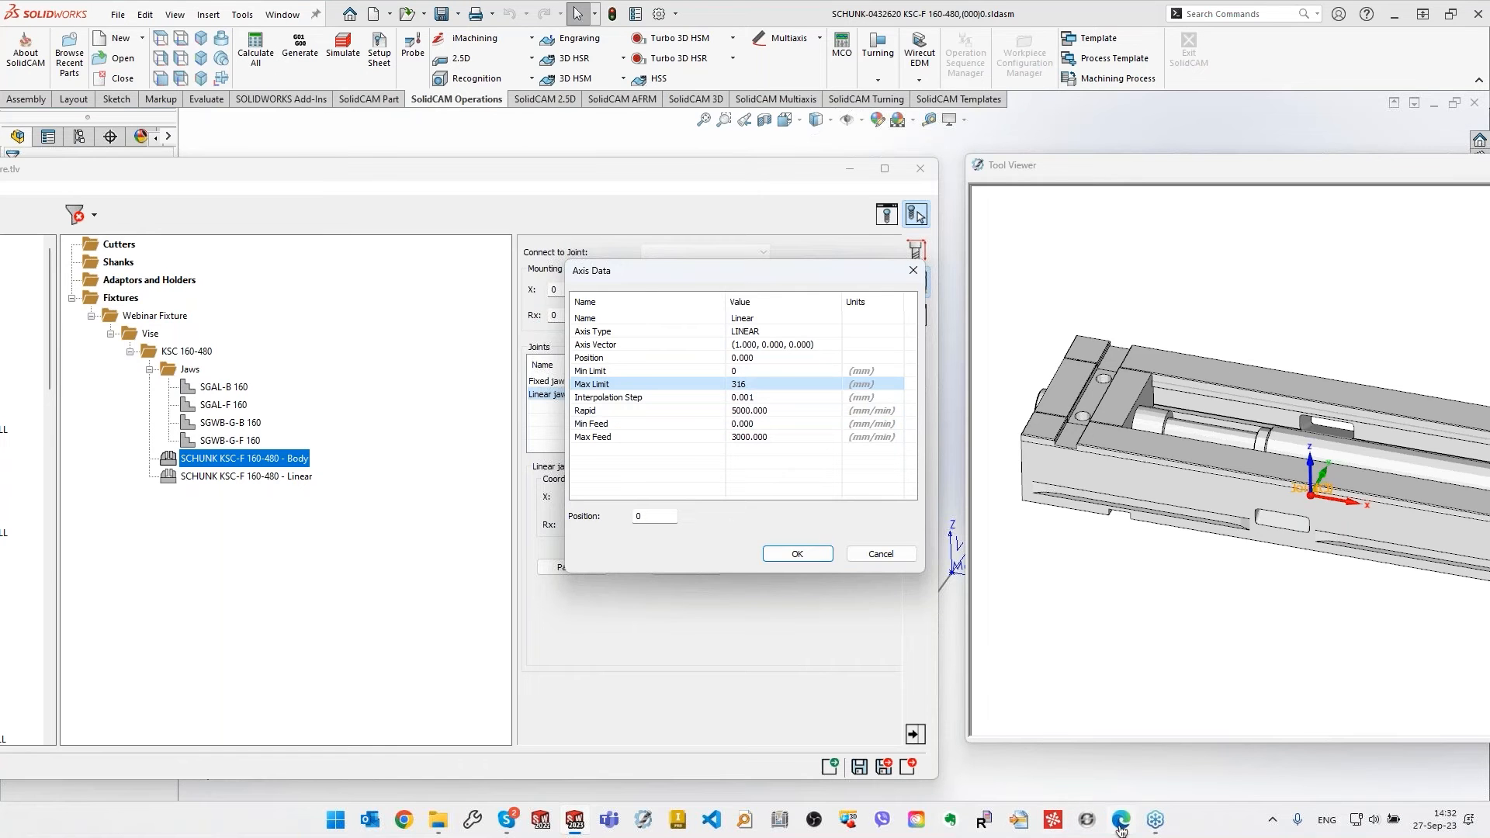
Switch to the browser and check the jaw opening range in the KSC-F 160-480 drawings on the SCHUNK product page
click(1121, 820)
scroll(471, 648, down, 1)
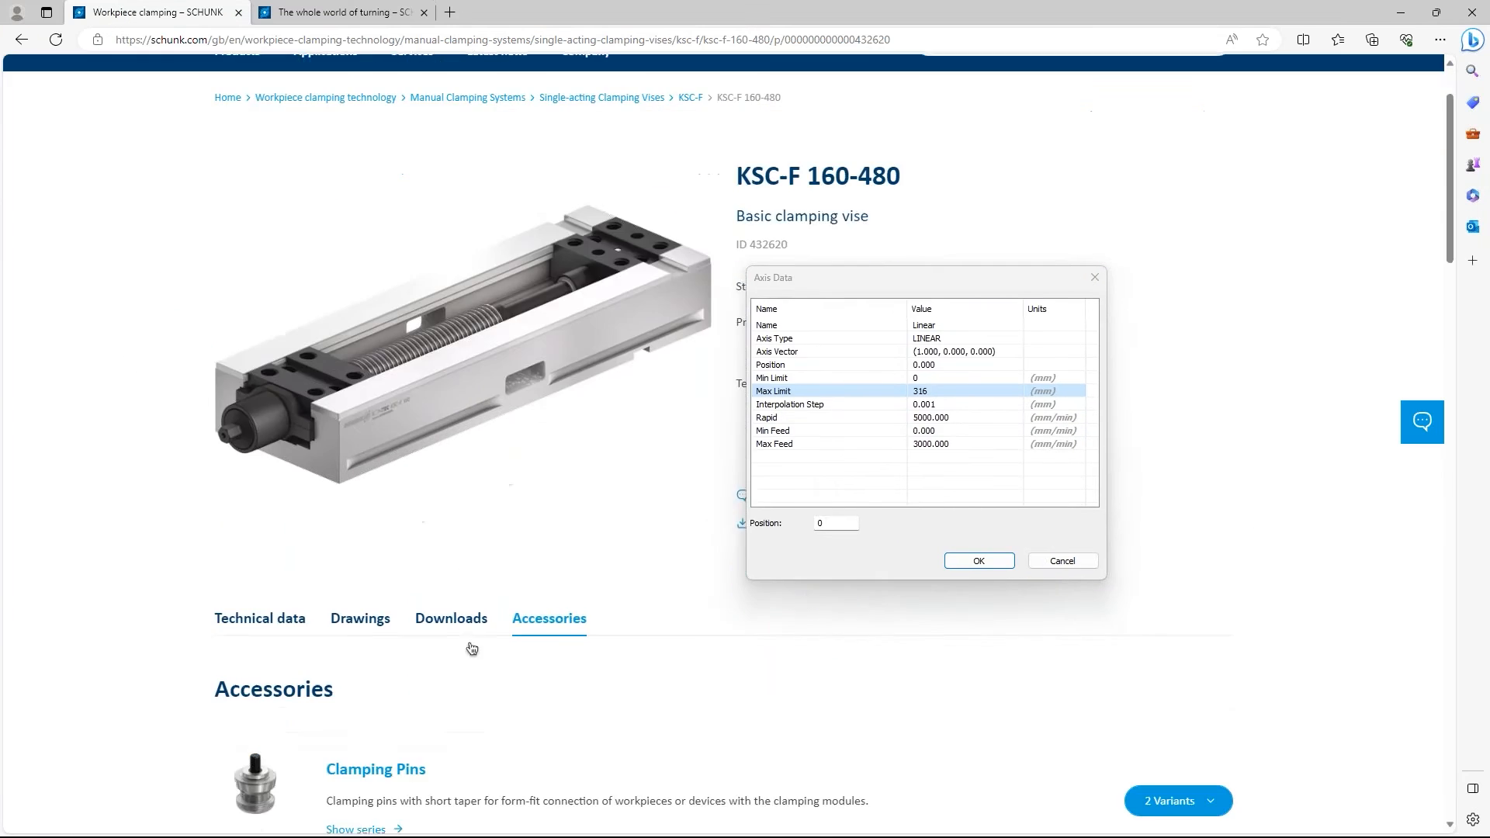
click(360, 619)
scroll(574, 592, down, 4)
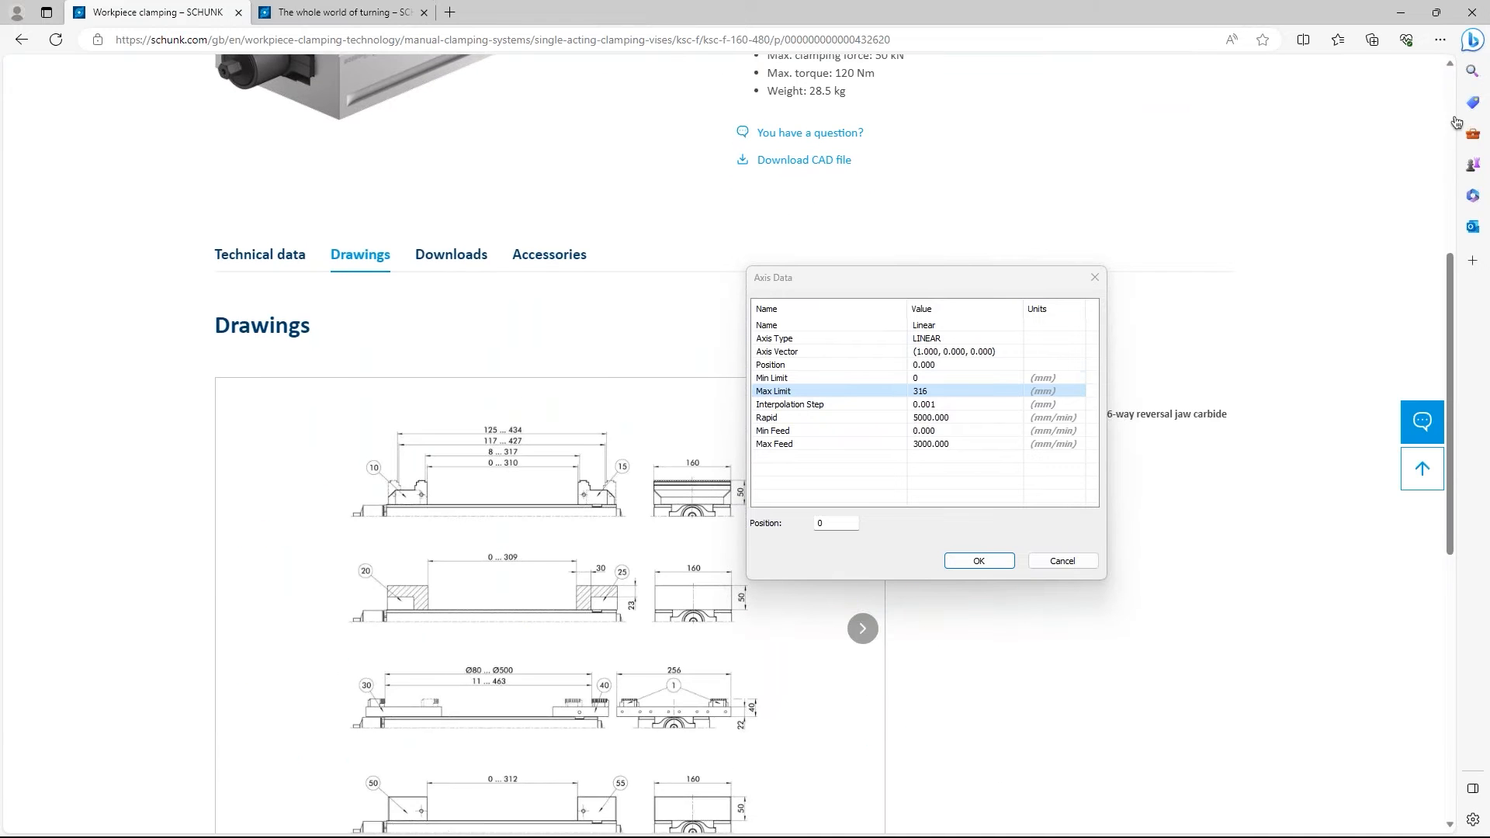
click(1400, 13)
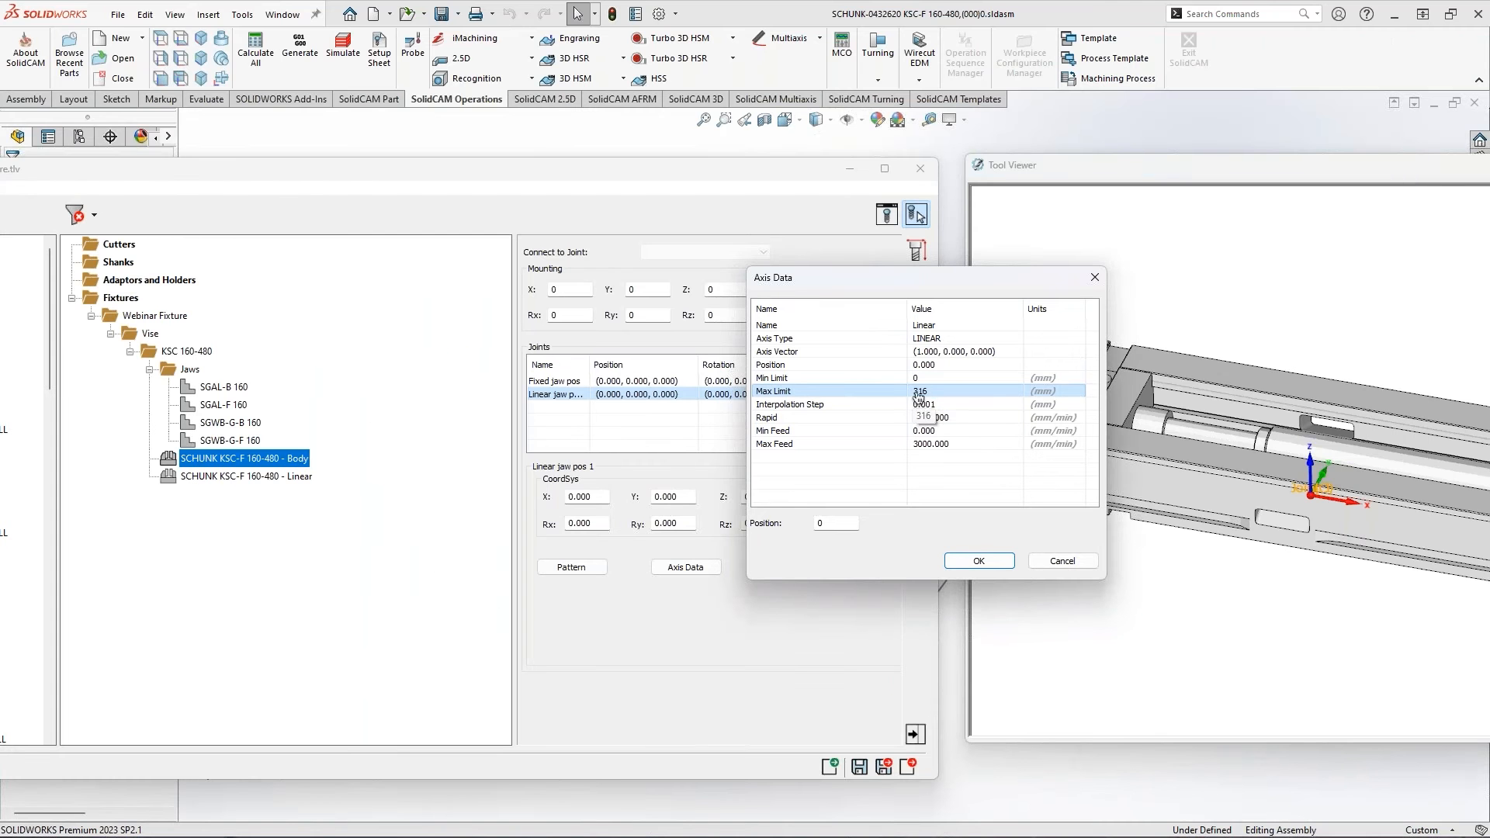
Set the max limit of the Linear axis to 310 mm and accept the axis data
click(939, 393)
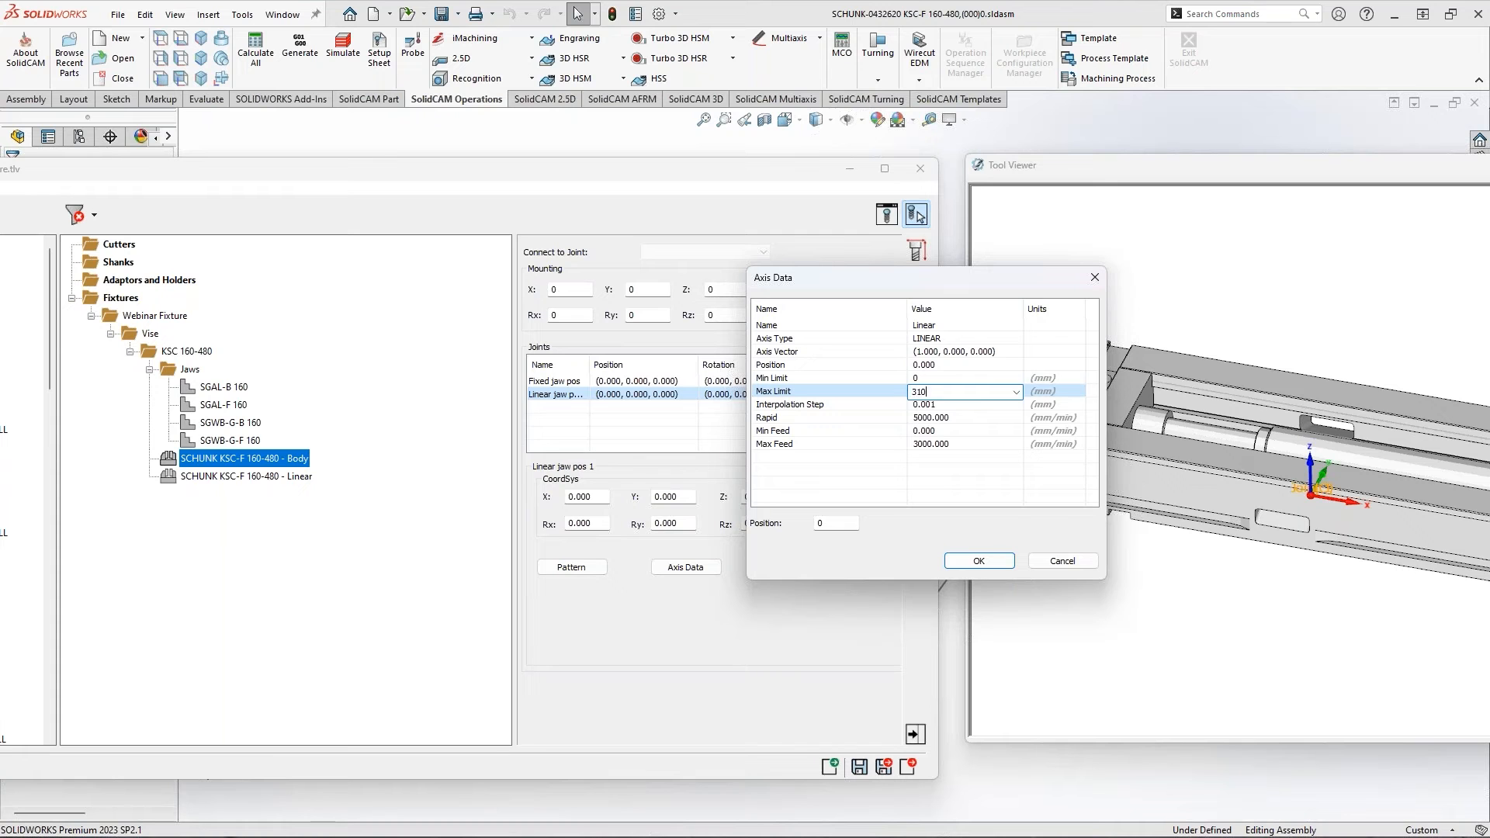
text(0)
key(Return)
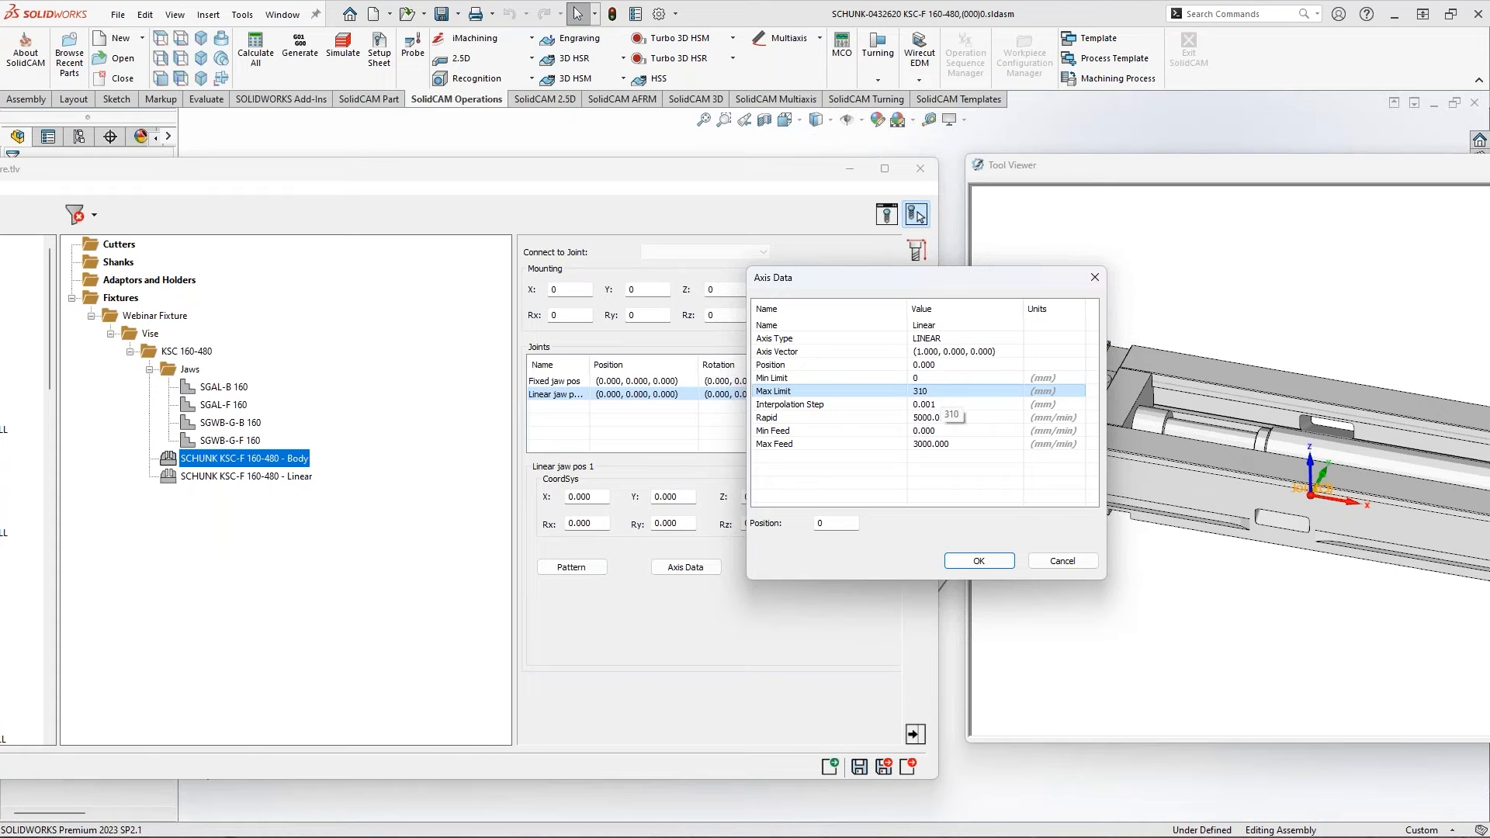
click(964, 560)
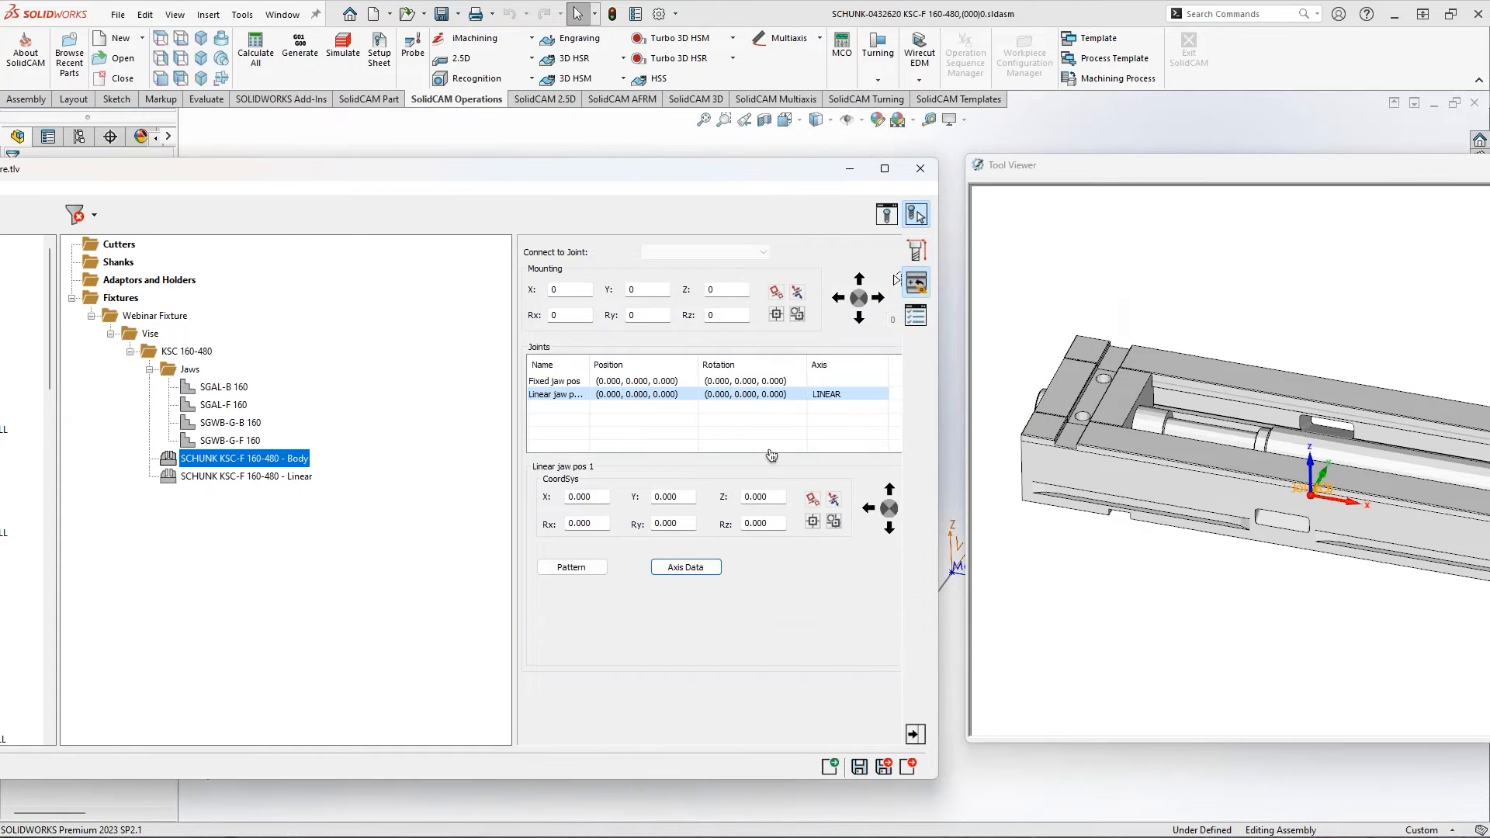
Calculate the Fixed jaw pos coordinate system with Main CS as master and Fixed as slave
click(558, 382)
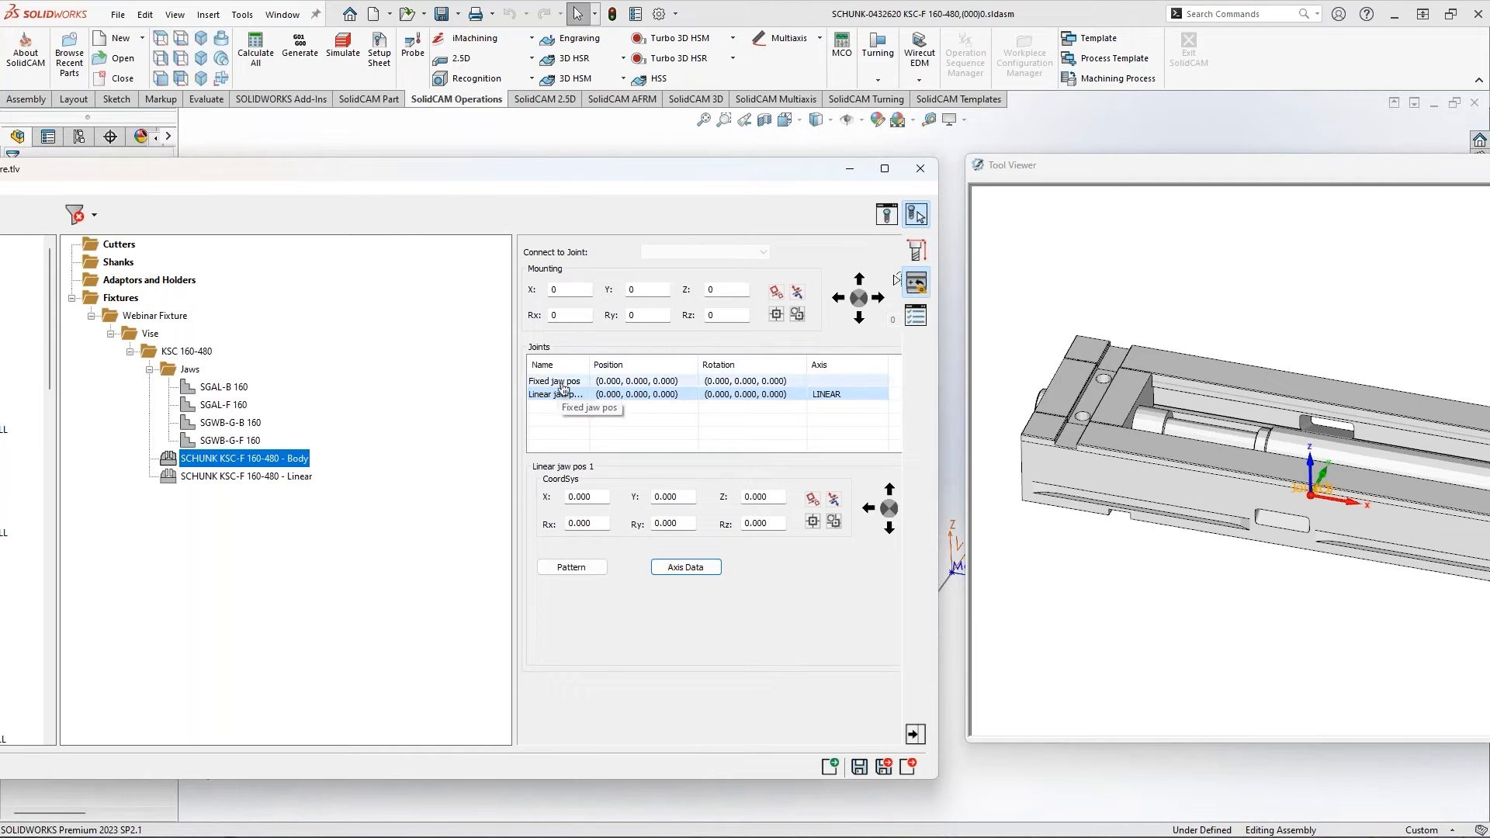
click(557, 381)
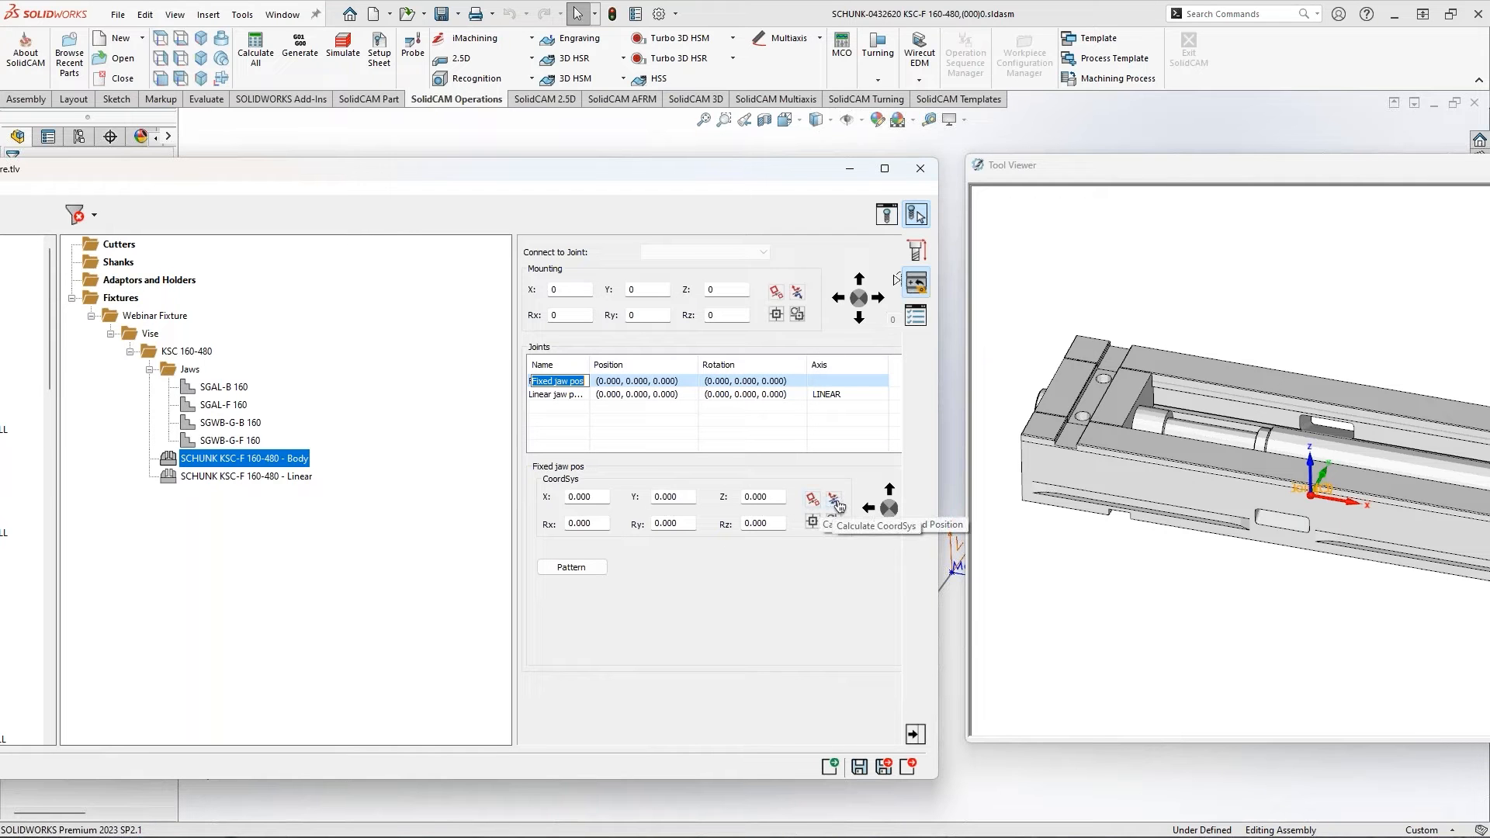
mouse_move(745, 182)
mouse_down()
mouse_move(779, 693)
mouse_move(769, 181)
mouse_up()
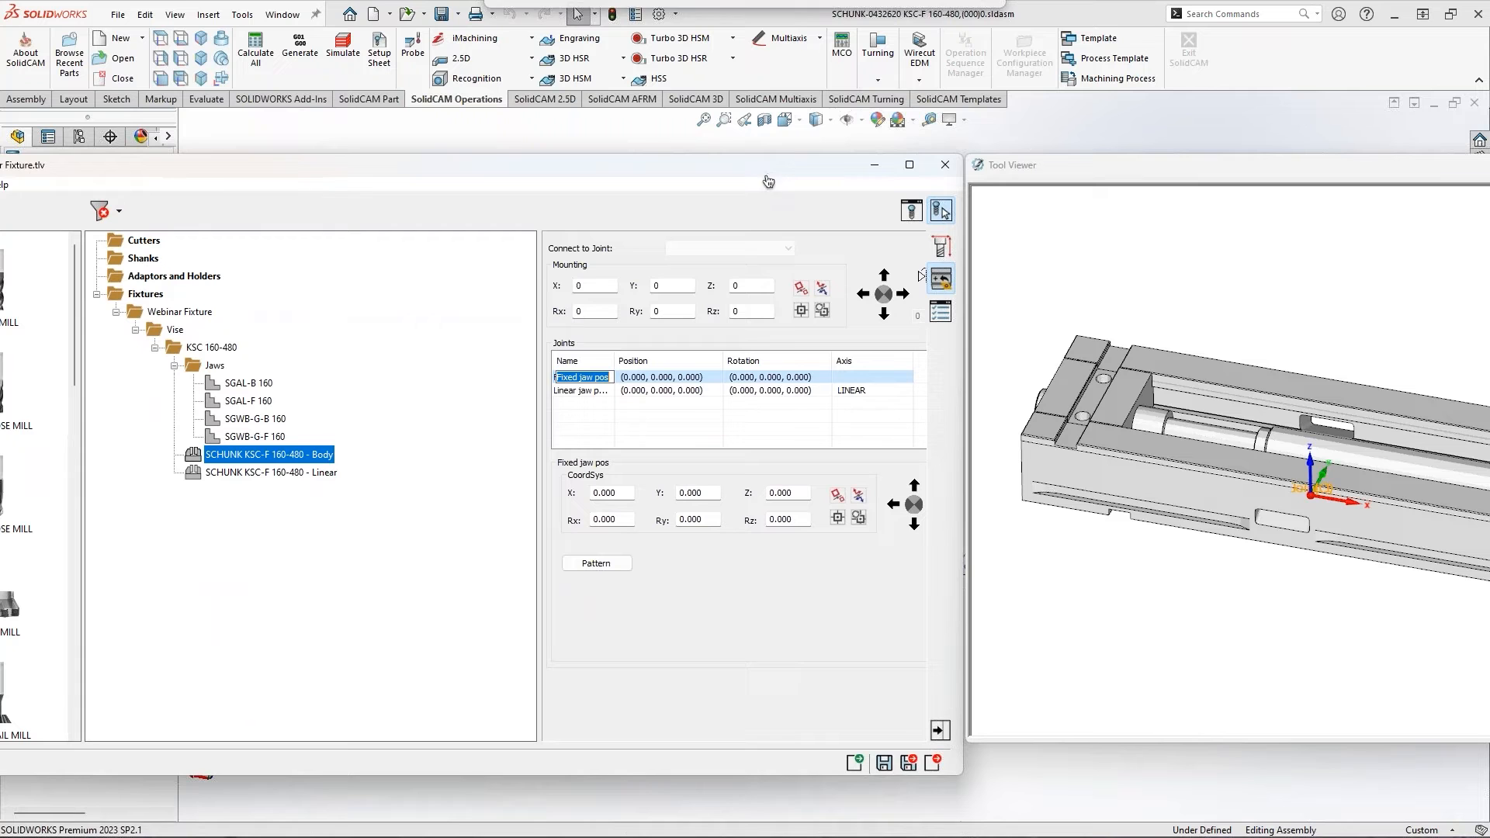
click(859, 497)
click(1013, 528)
click(1012, 531)
click(1007, 552)
click(1004, 555)
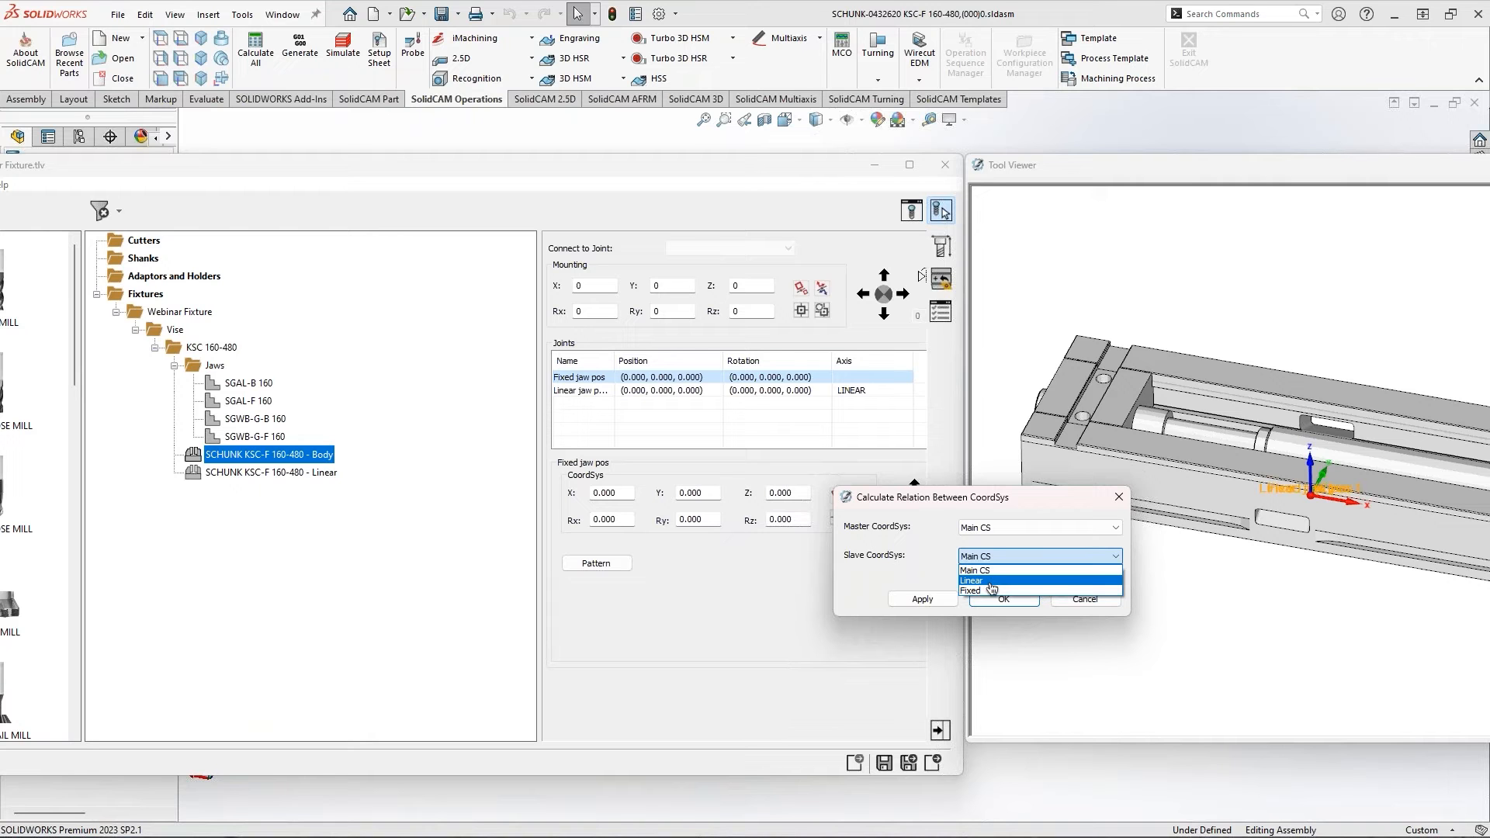
click(990, 591)
click(940, 600)
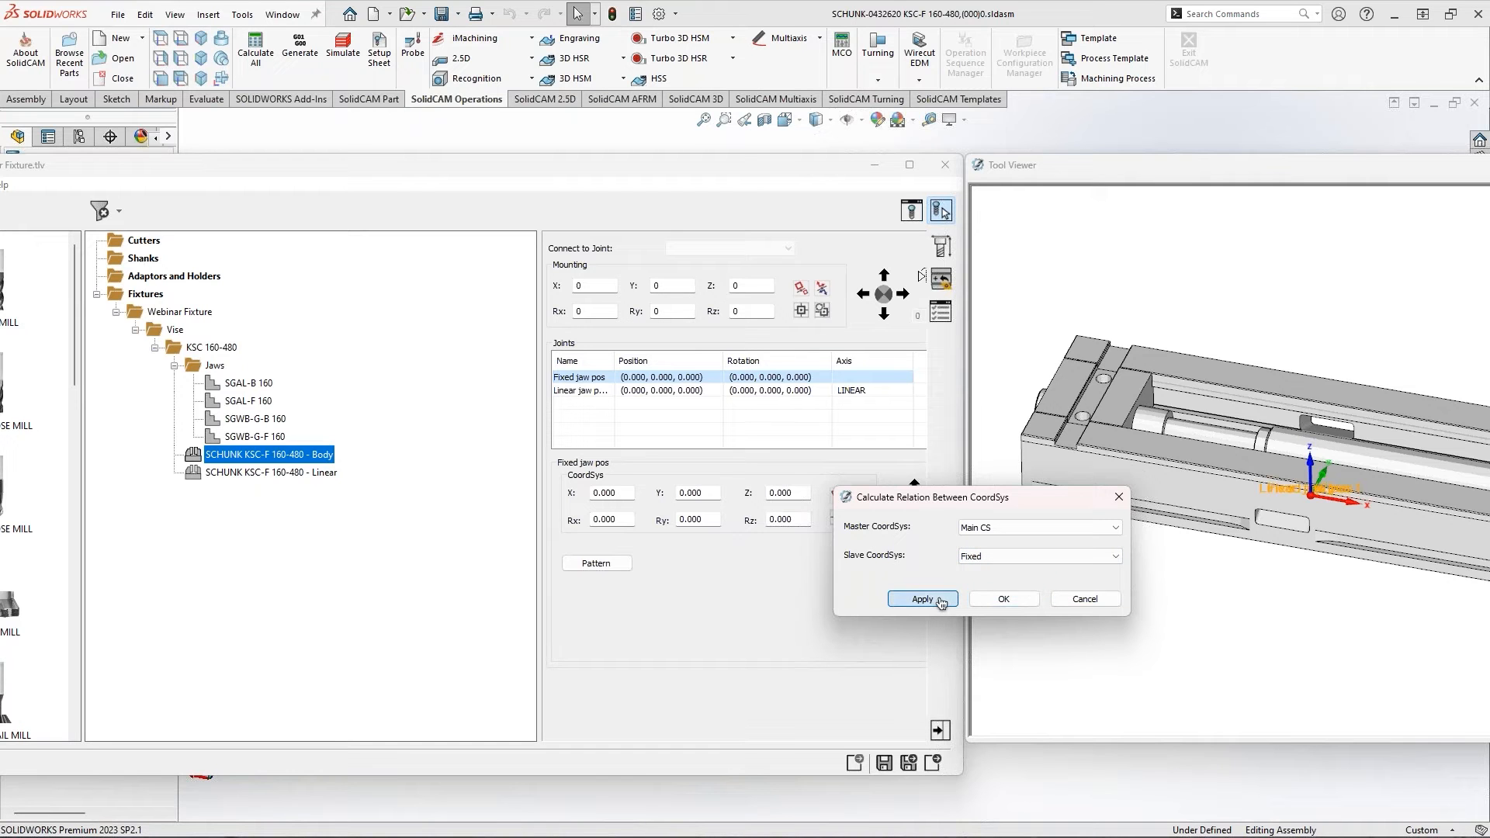
ctrl+middle_drag(1101, 429, 1114, 357)
middle_drag(1167, 416, 1177, 389)
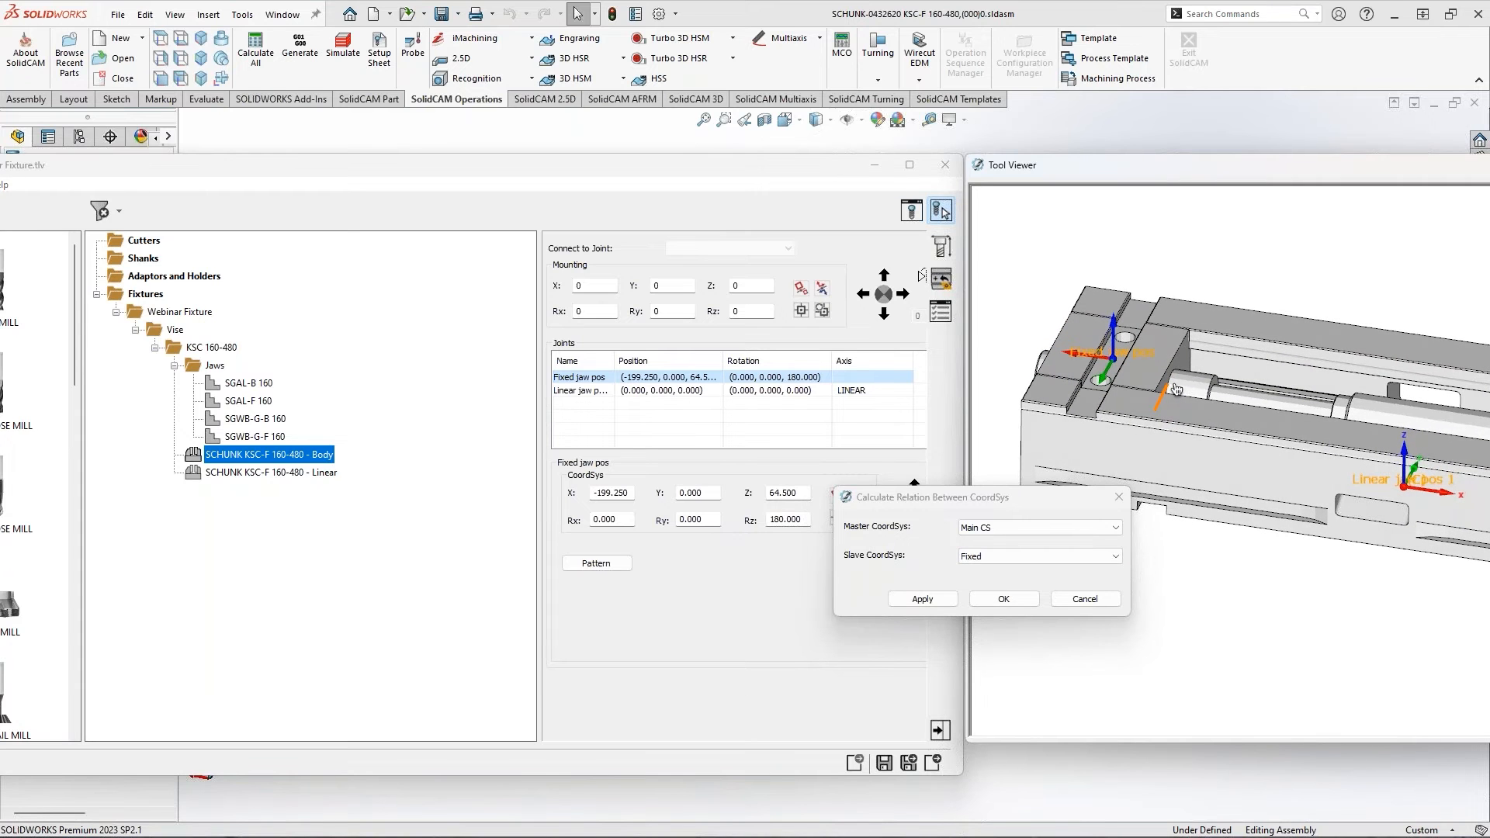
click(1004, 599)
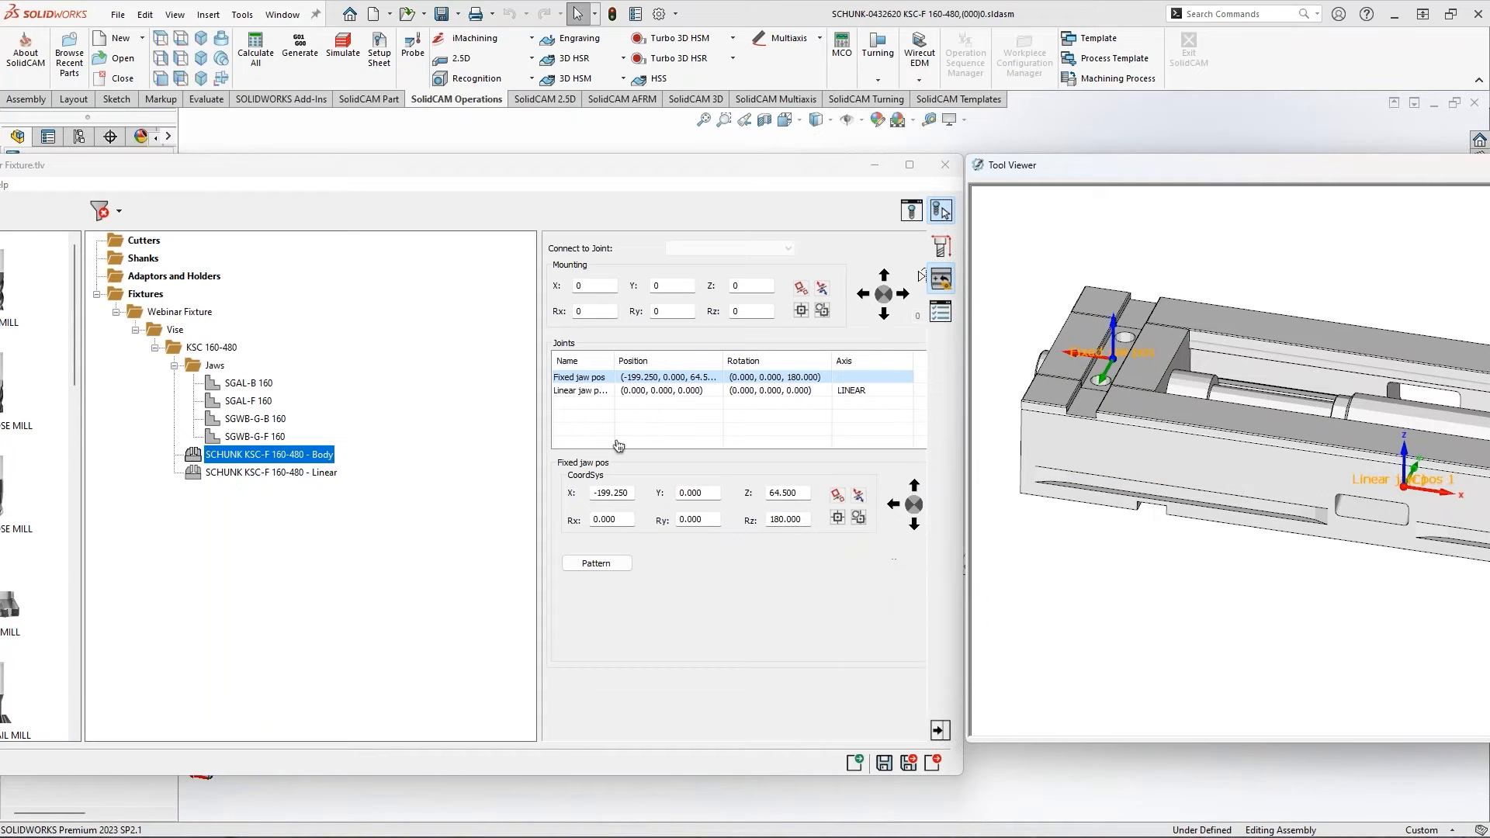
Calculate the Linear jaw pos 1 coordinate system with Main CS as master and Linear as slave
double_click(582, 392)
click(859, 497)
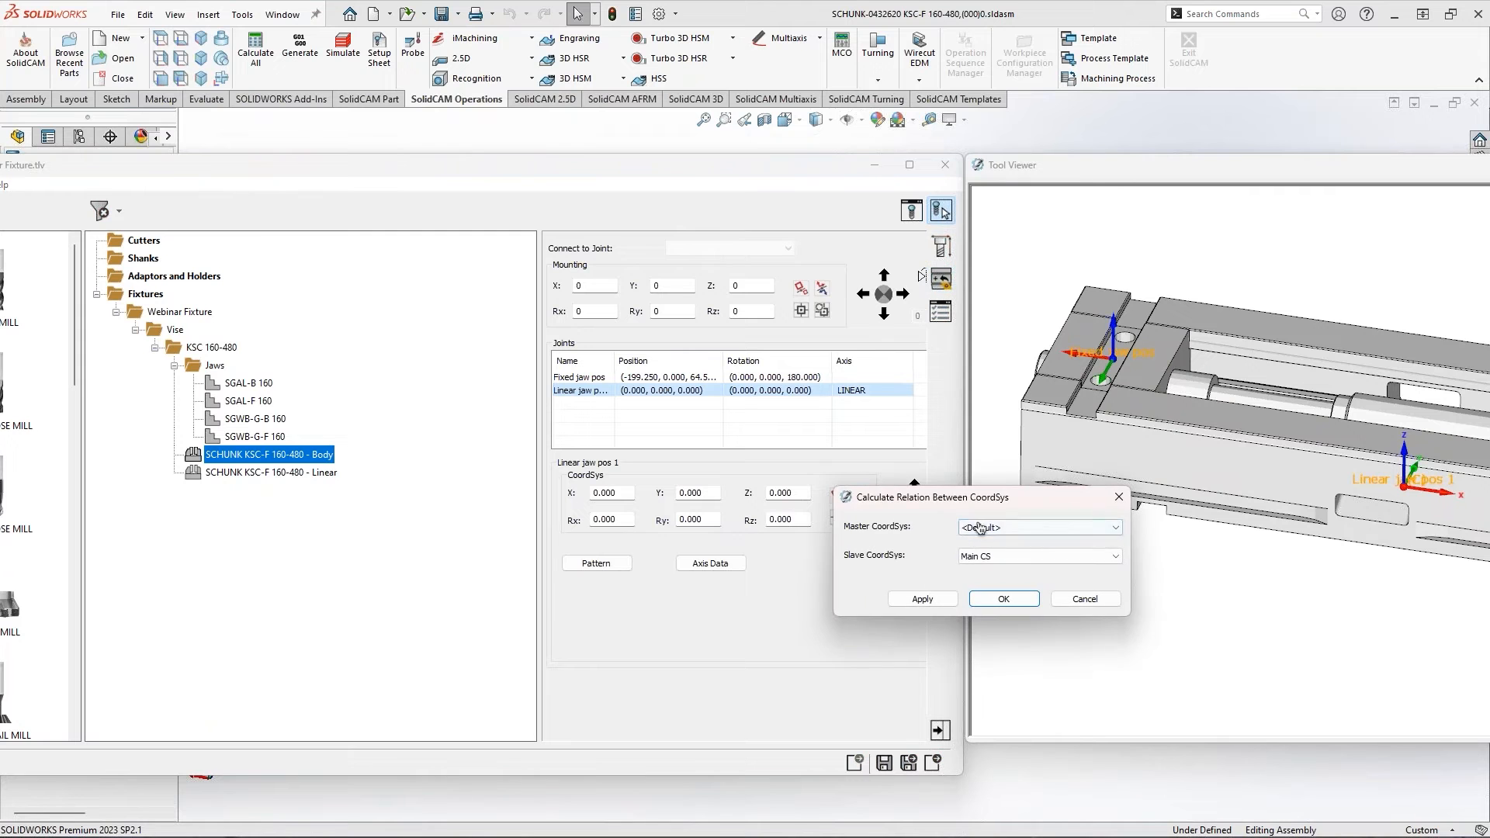
click(1009, 528)
click(990, 549)
click(1009, 528)
click(990, 549)
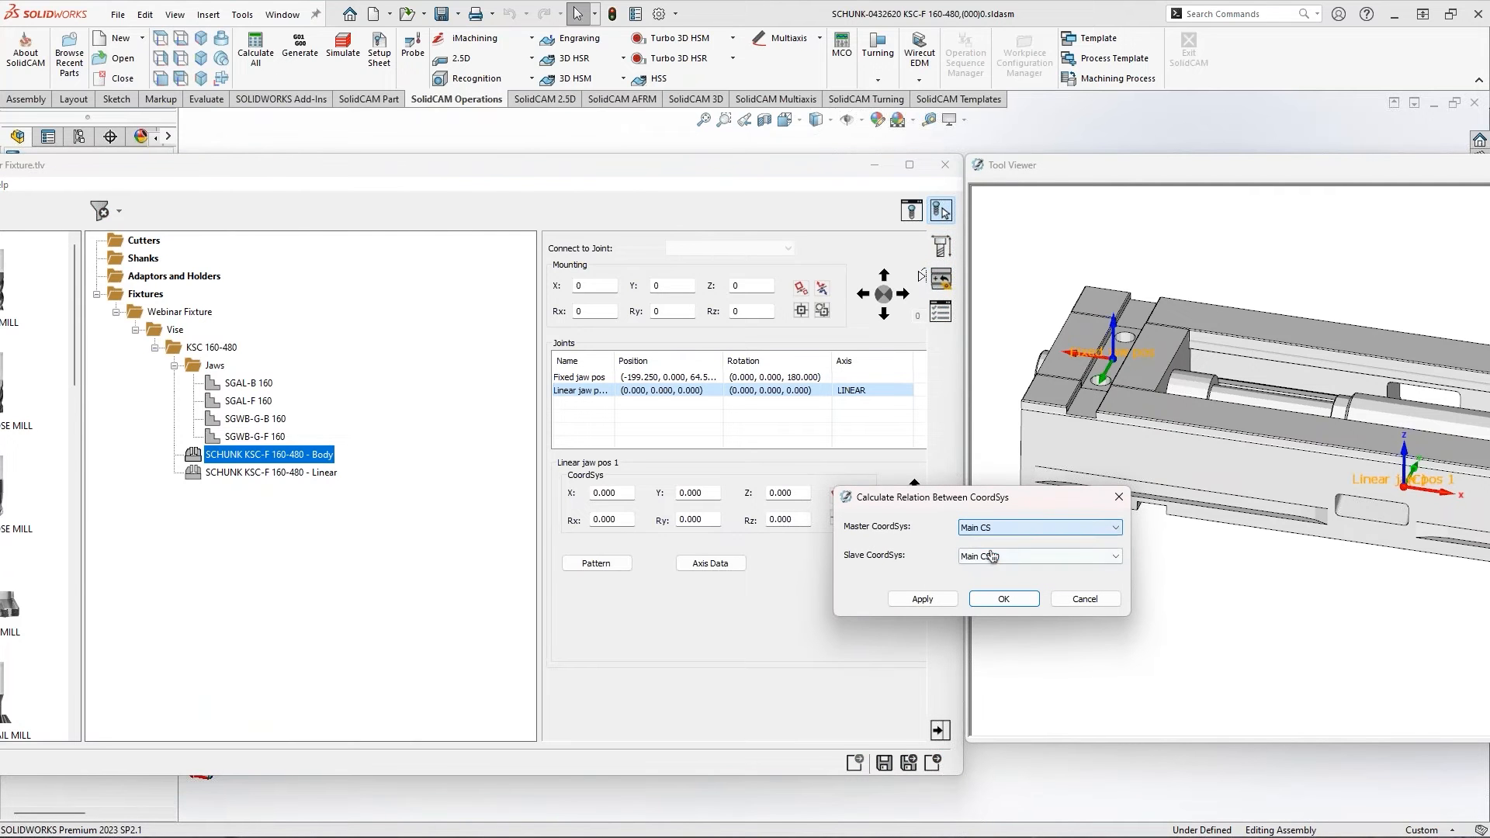
click(991, 556)
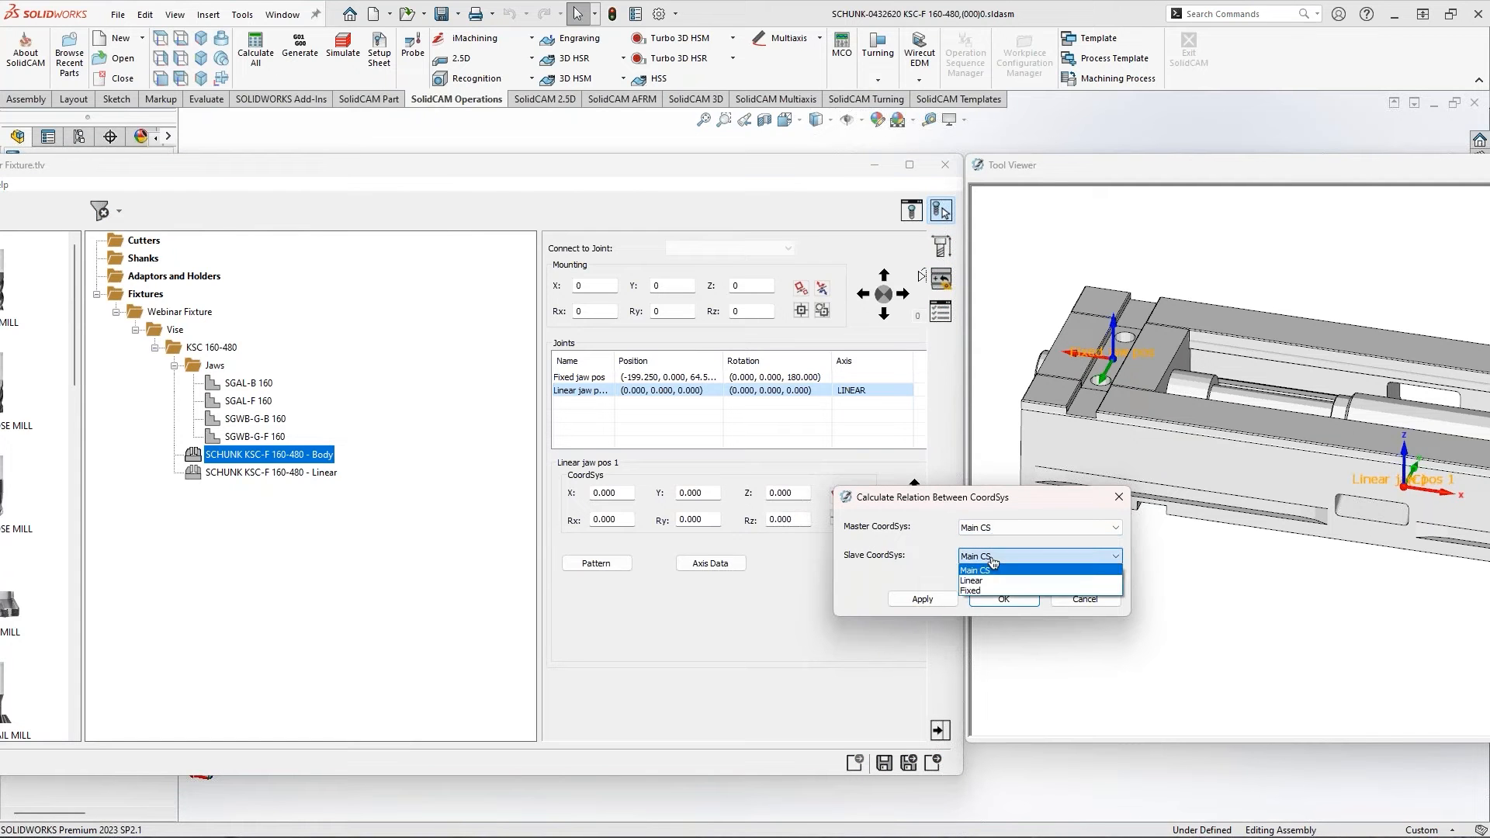
click(979, 581)
click(922, 599)
middle_drag(1187, 532, 1232, 471)
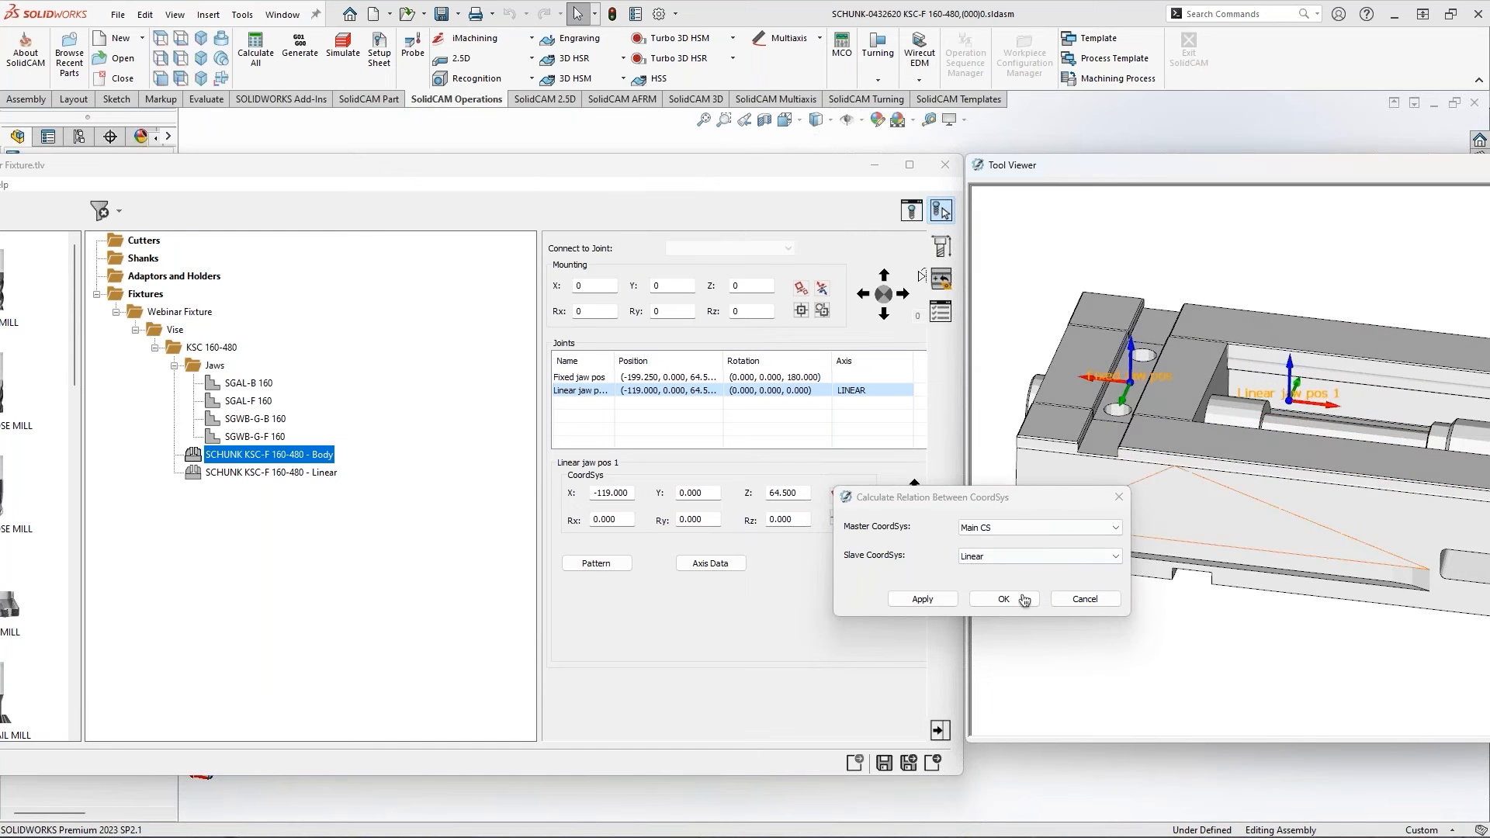
click(1013, 601)
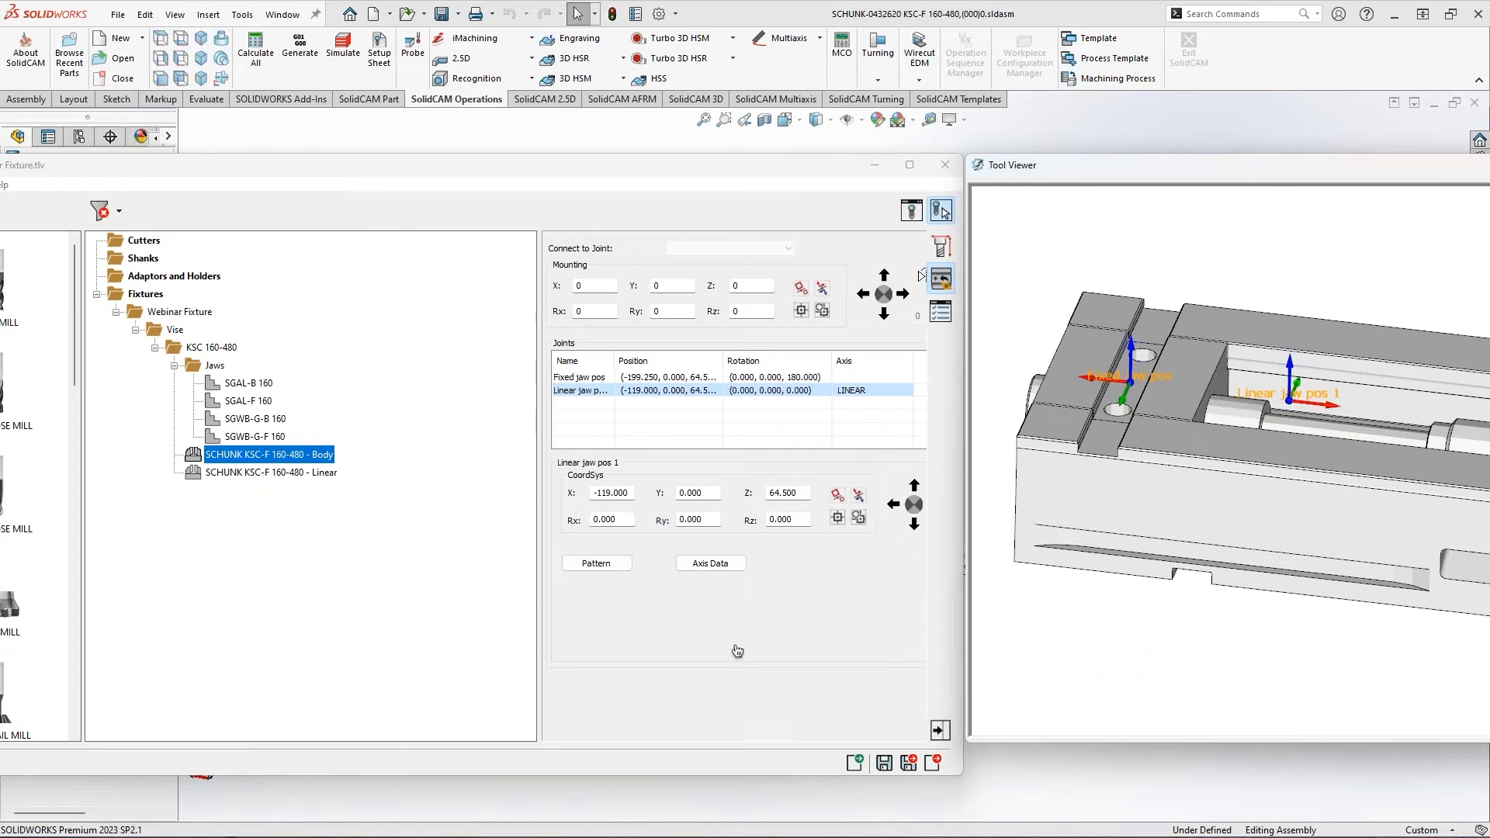
Save and exit the Webinar Fixture library, and switch to the DEMO.SLDASM document
click(885, 766)
click(910, 765)
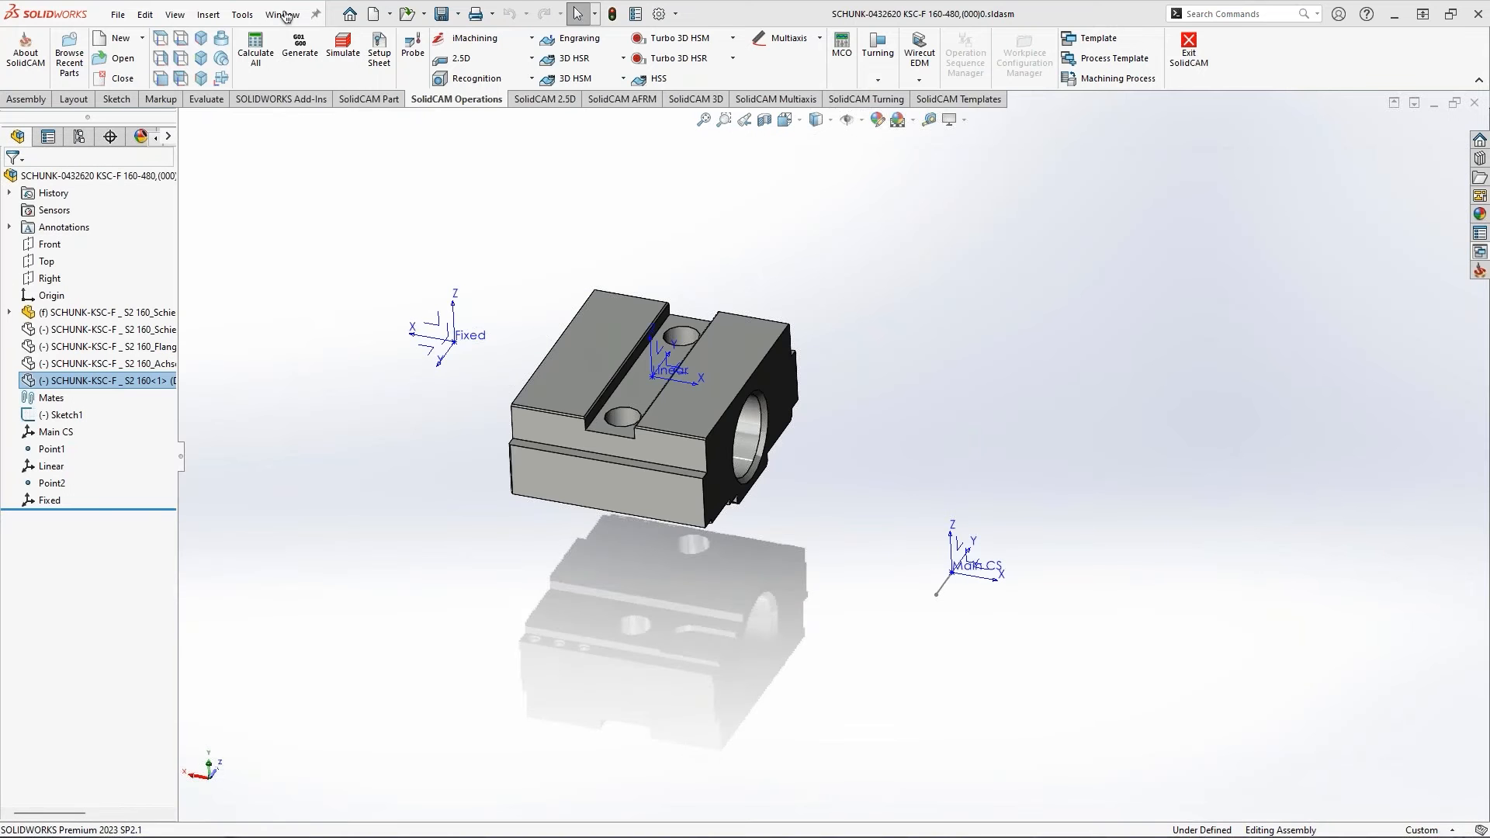
click(287, 15)
click(300, 205)
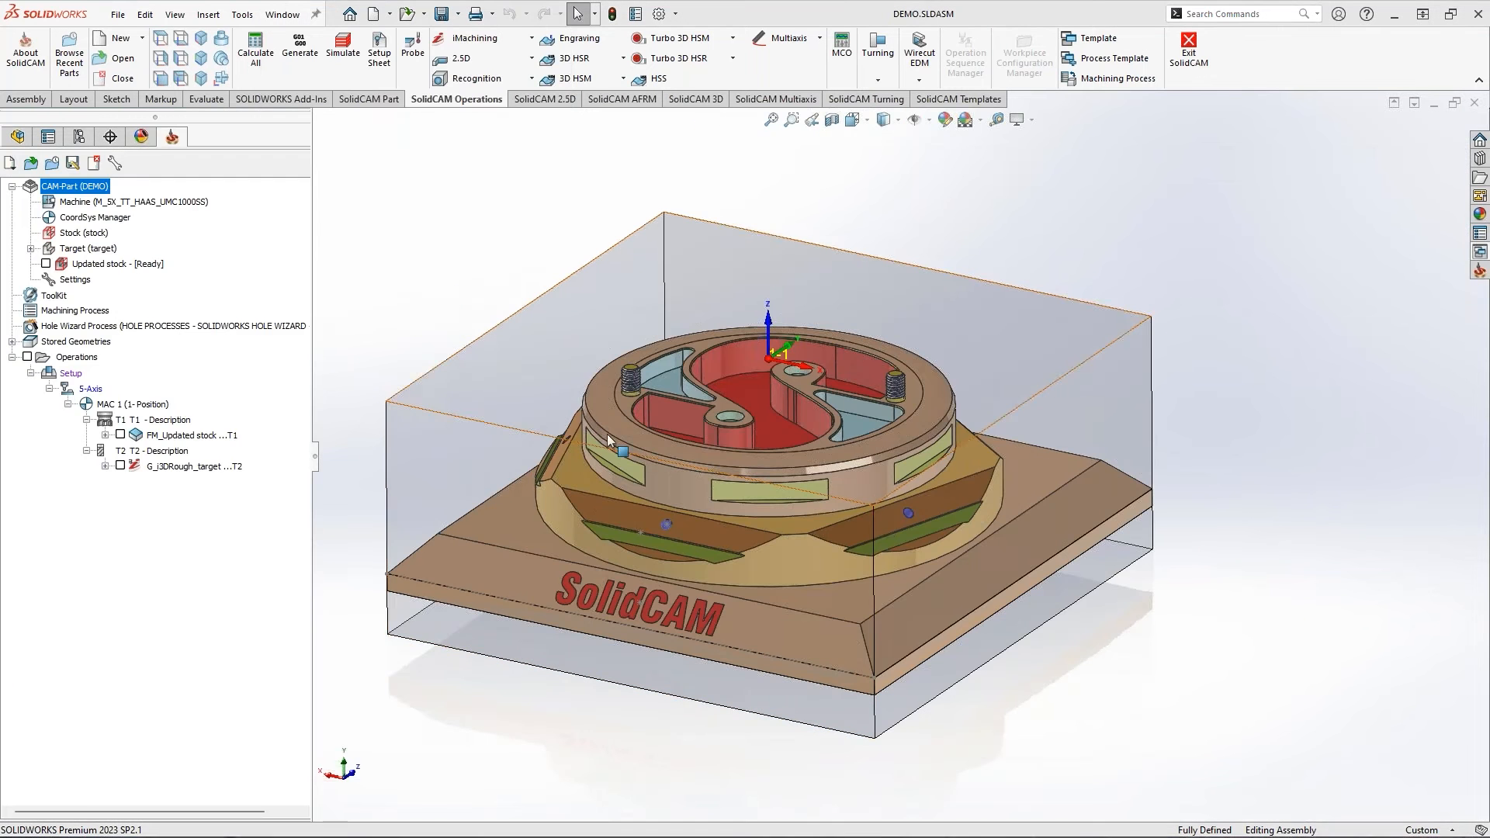
Open a new tool assemblies library in the ToolKit
scroll(652, 412, up, 2)
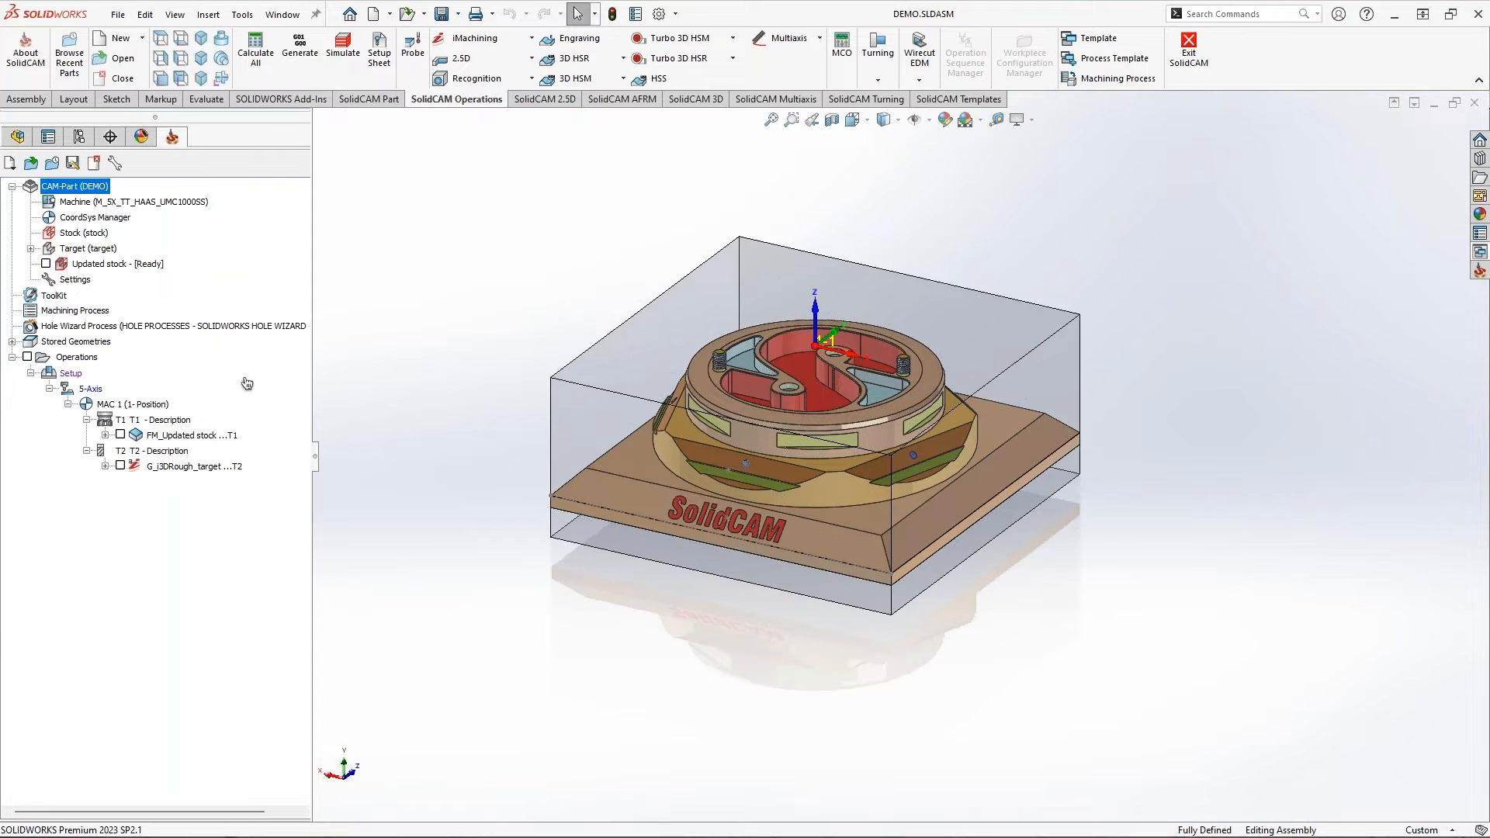
click(242, 14)
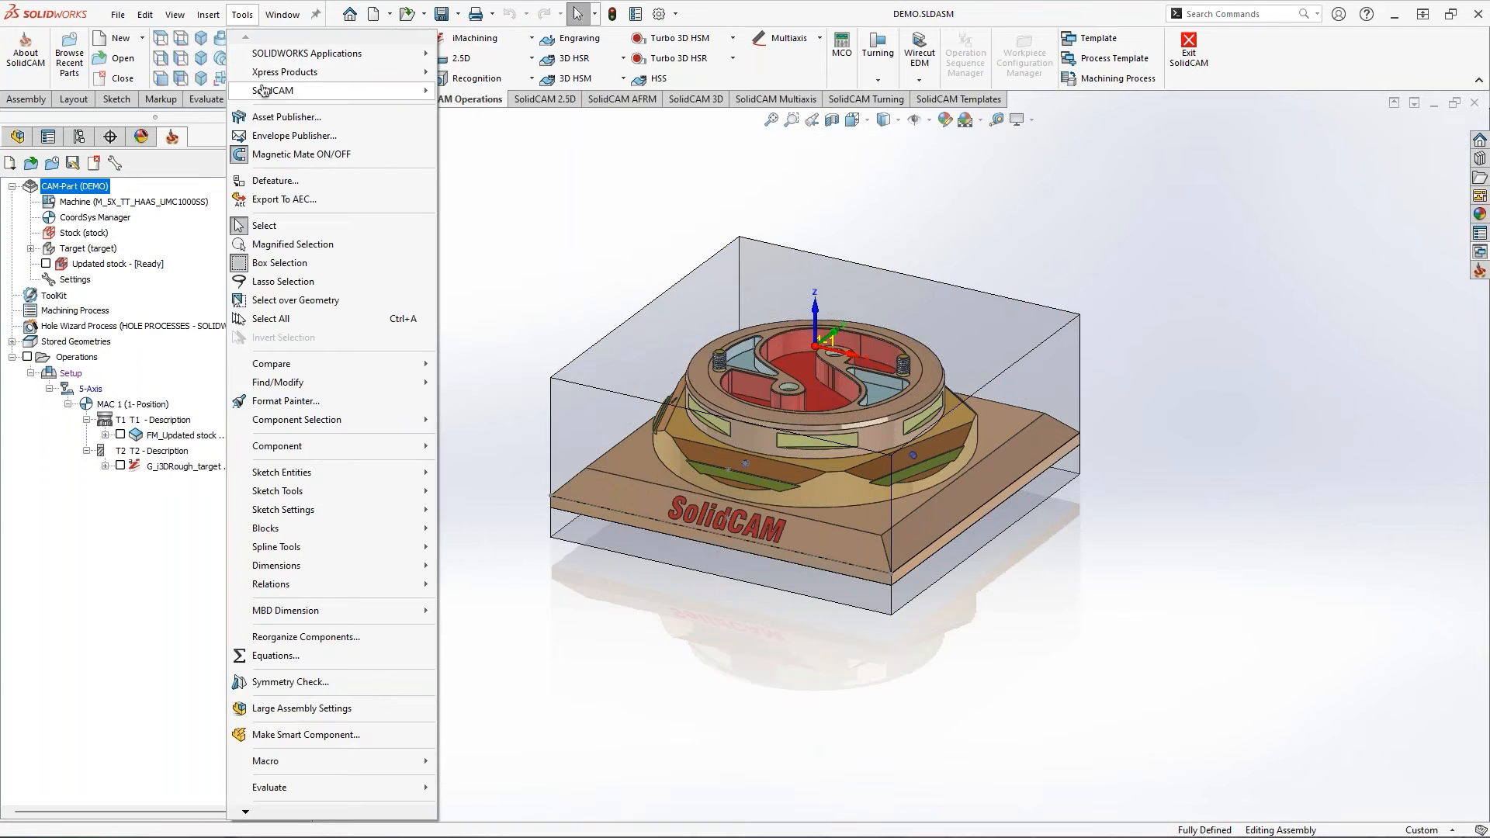
mouse_move(264, 90)
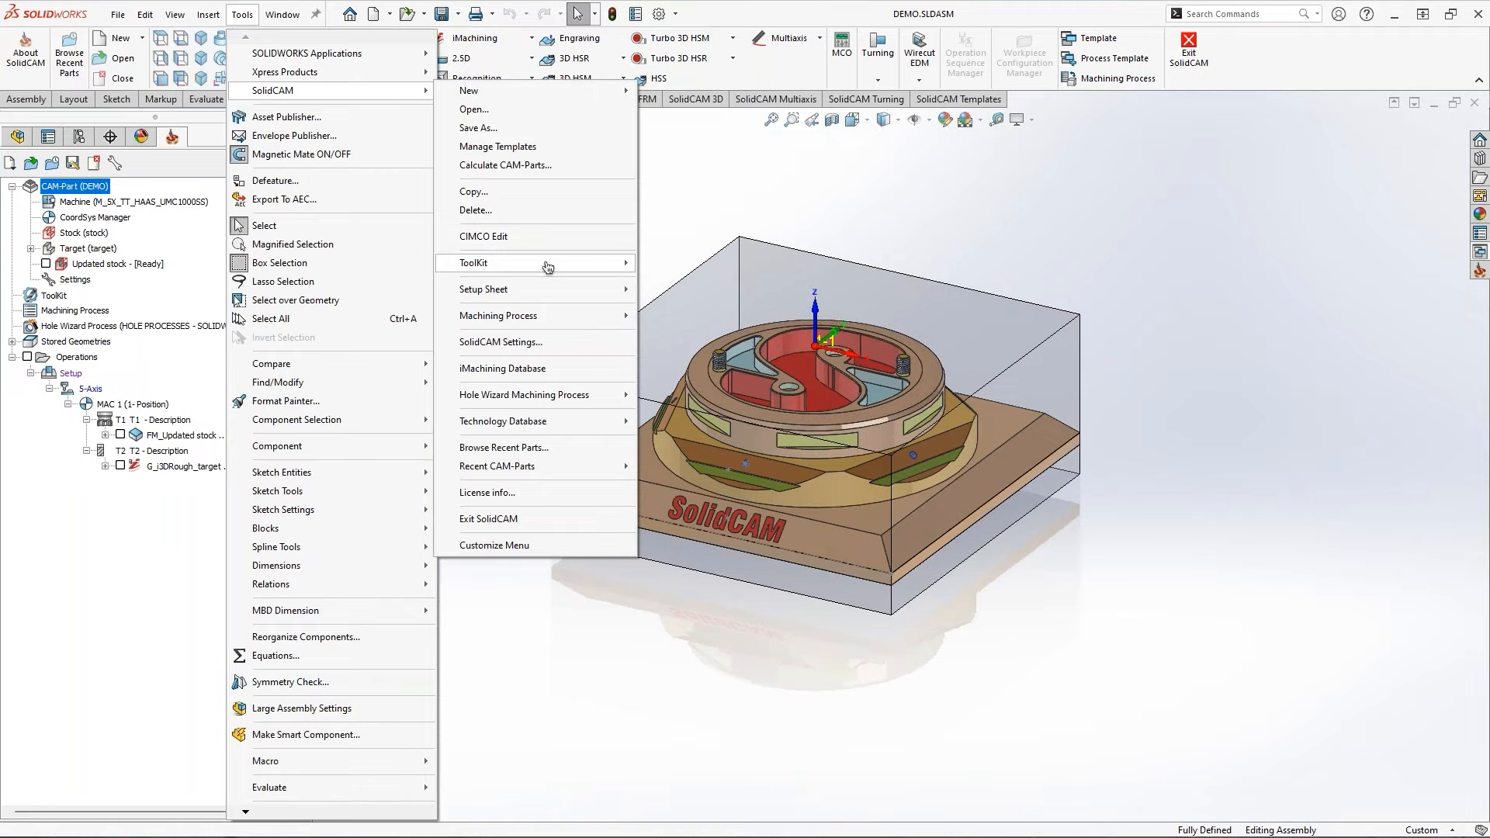
mouse_move(548, 268)
mouse_move(691, 281)
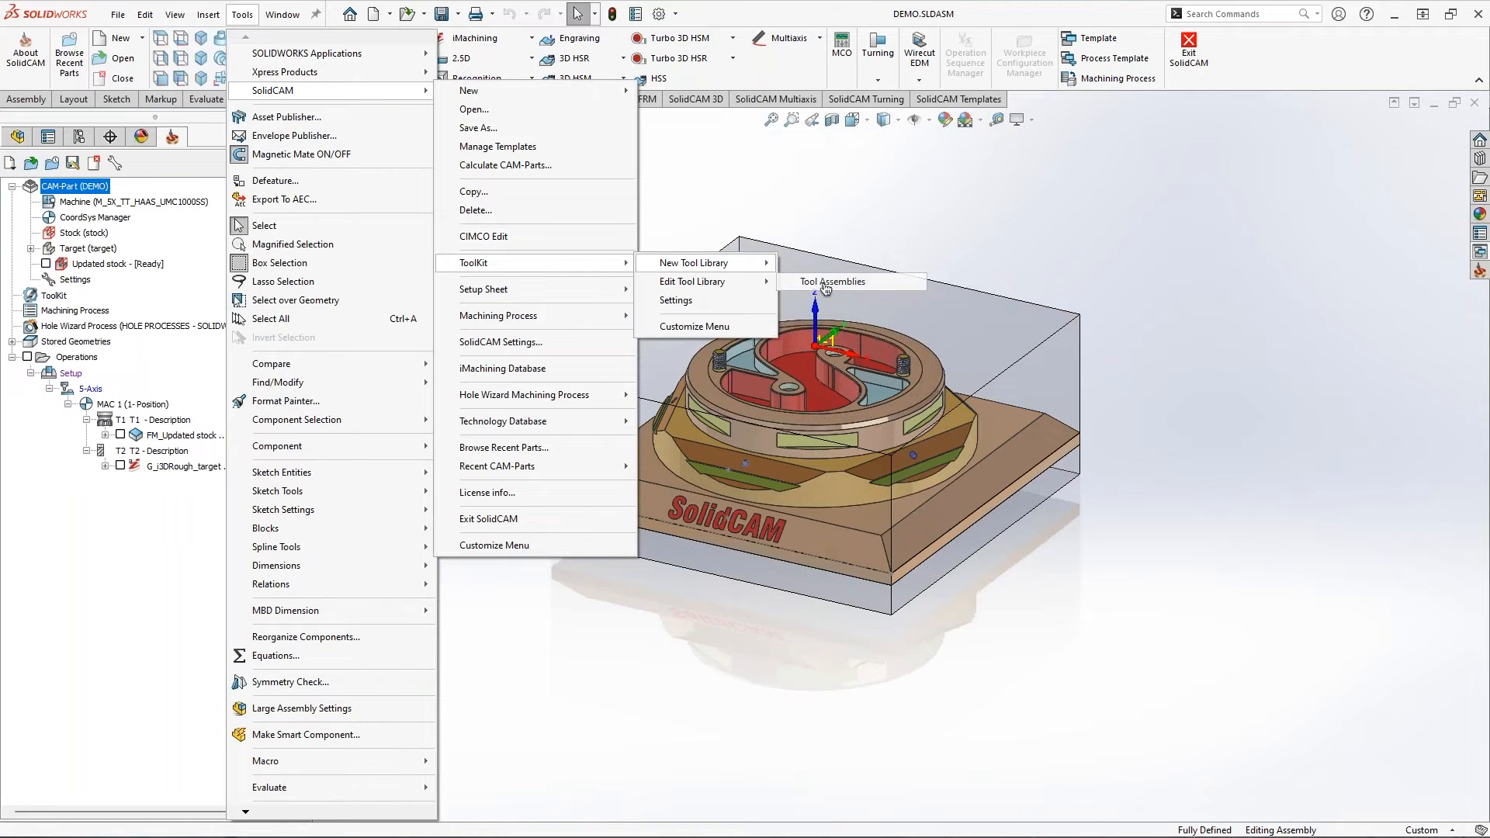
click(826, 287)
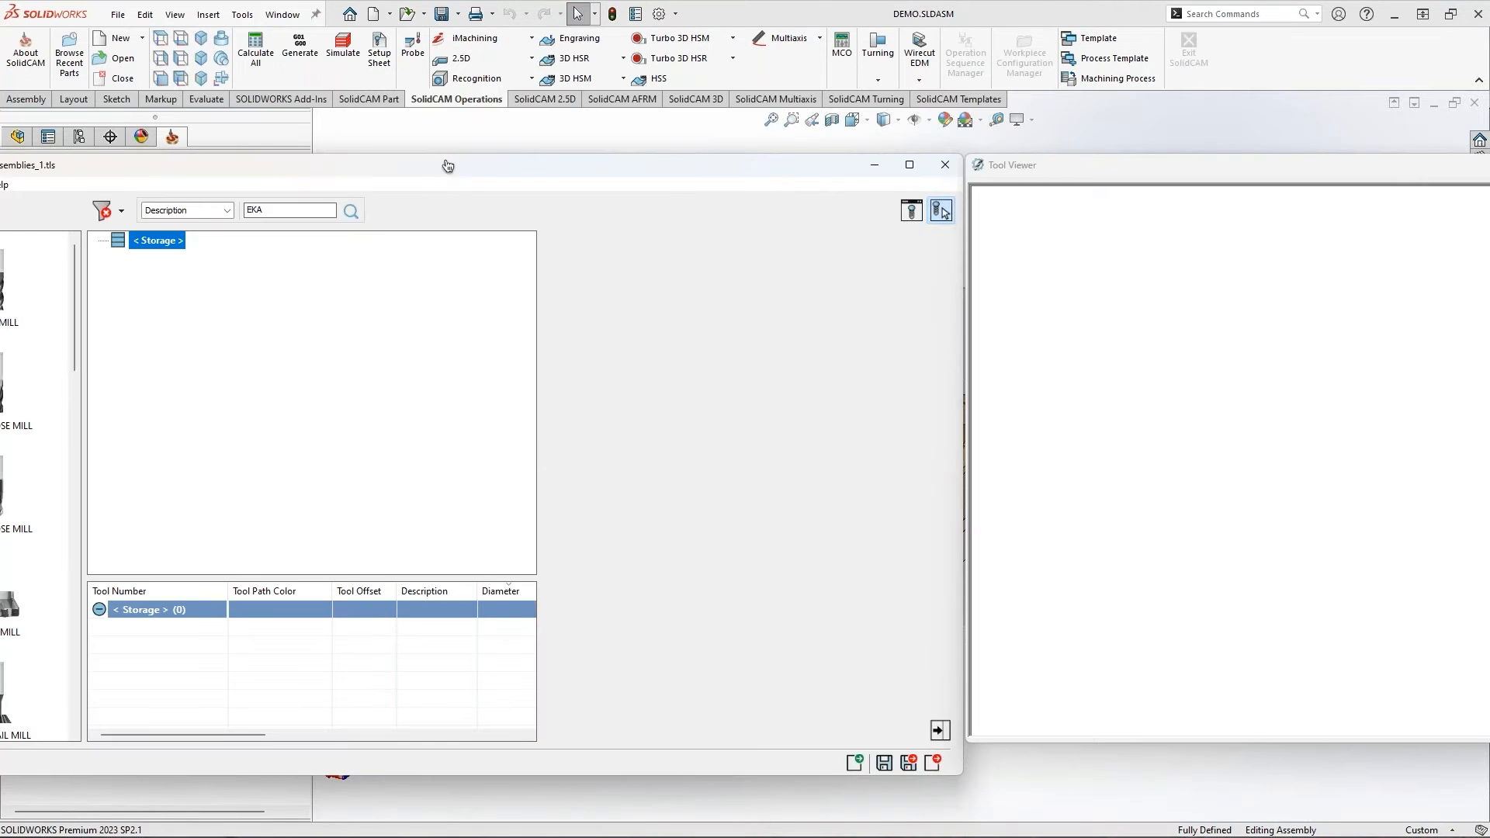
drag(448, 166, 712, 172)
Save the tool assemblies library as Webinar Fixture asm.tls in the Tools Libraries folder, and exit the ToolKit
click(180, 191)
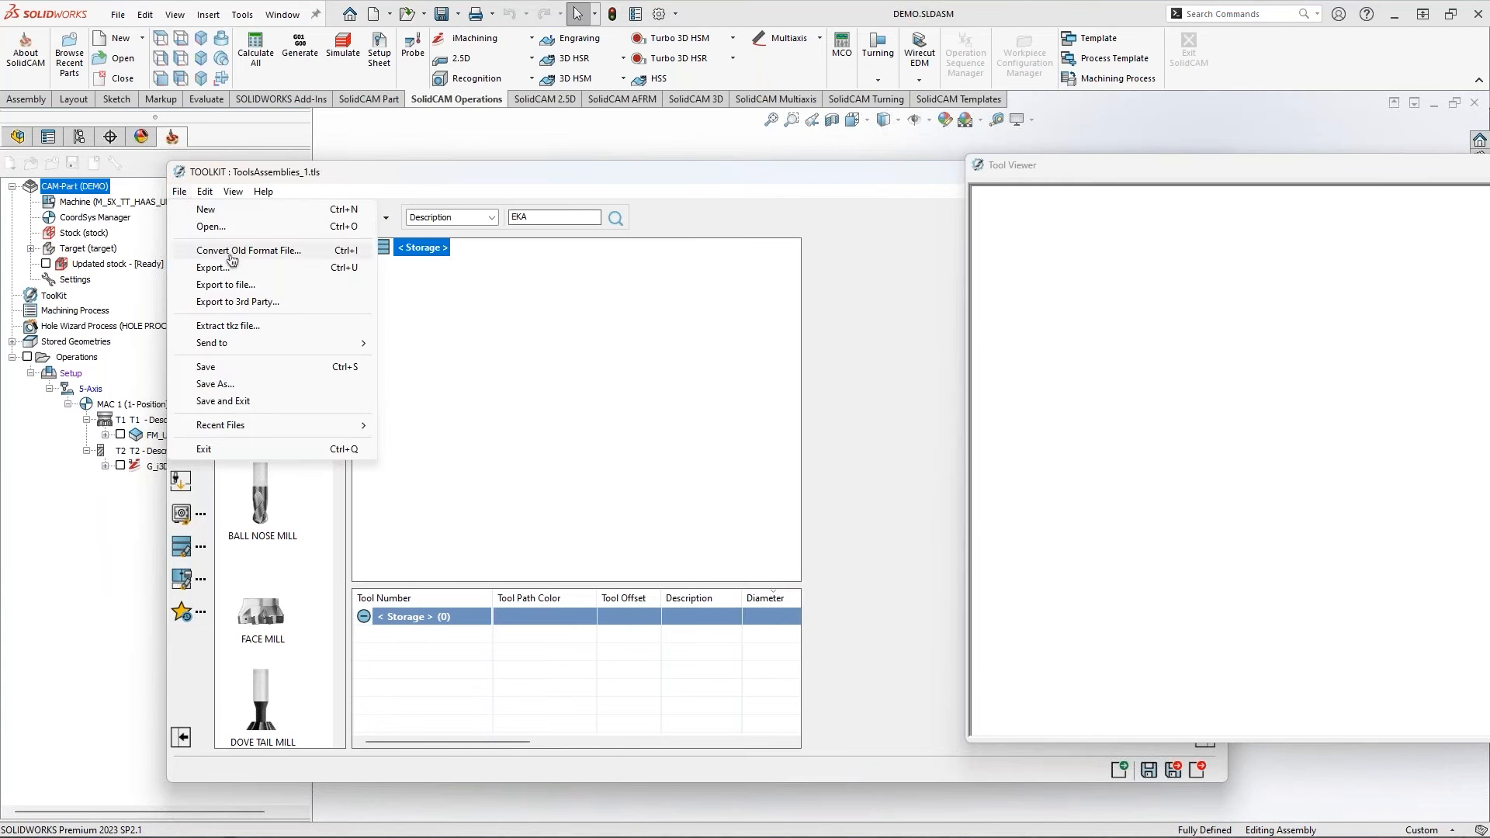
click(253, 383)
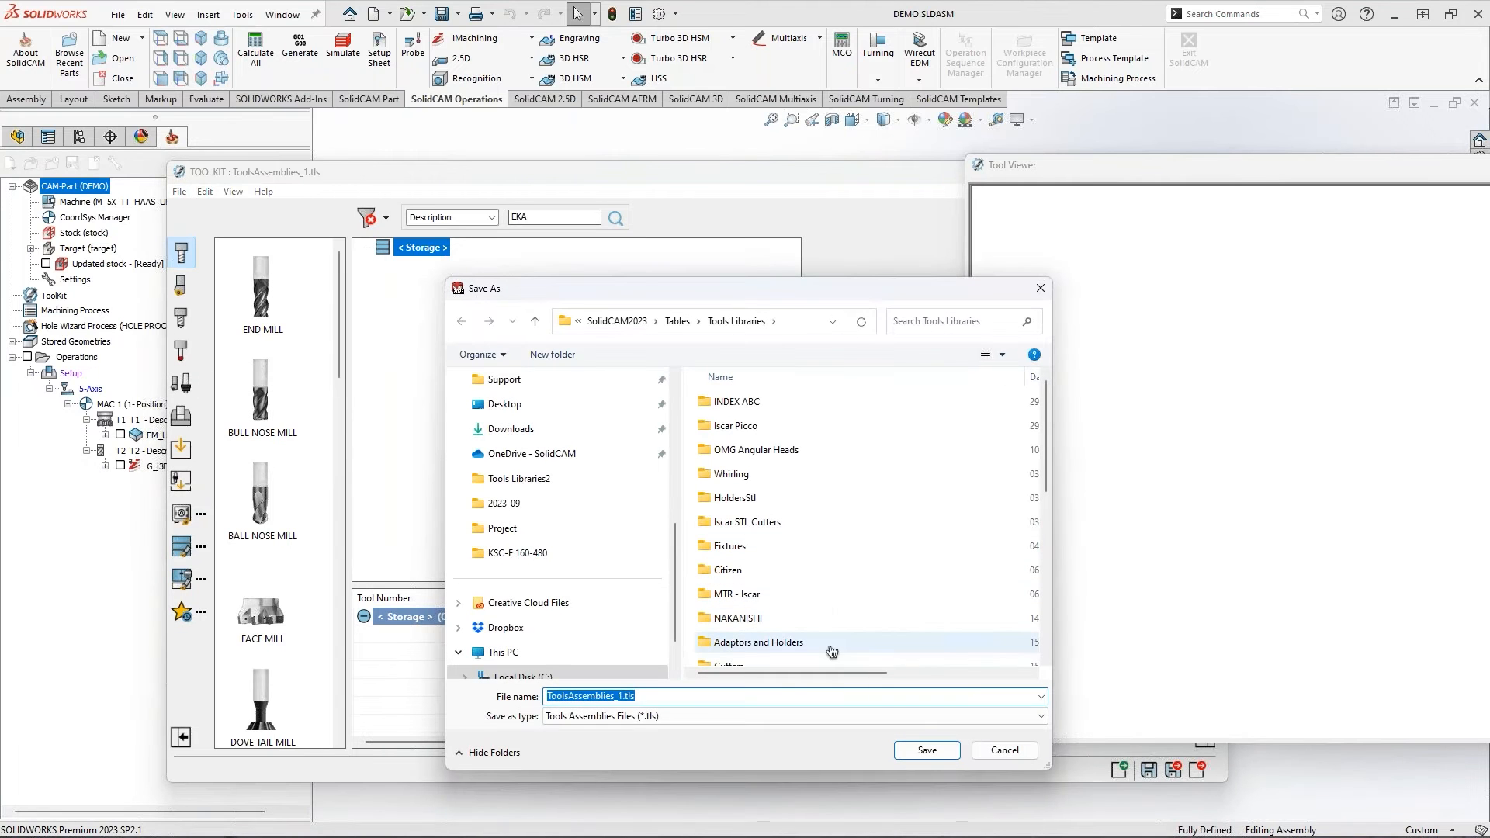
click(626, 696)
drag(621, 696, 547, 696)
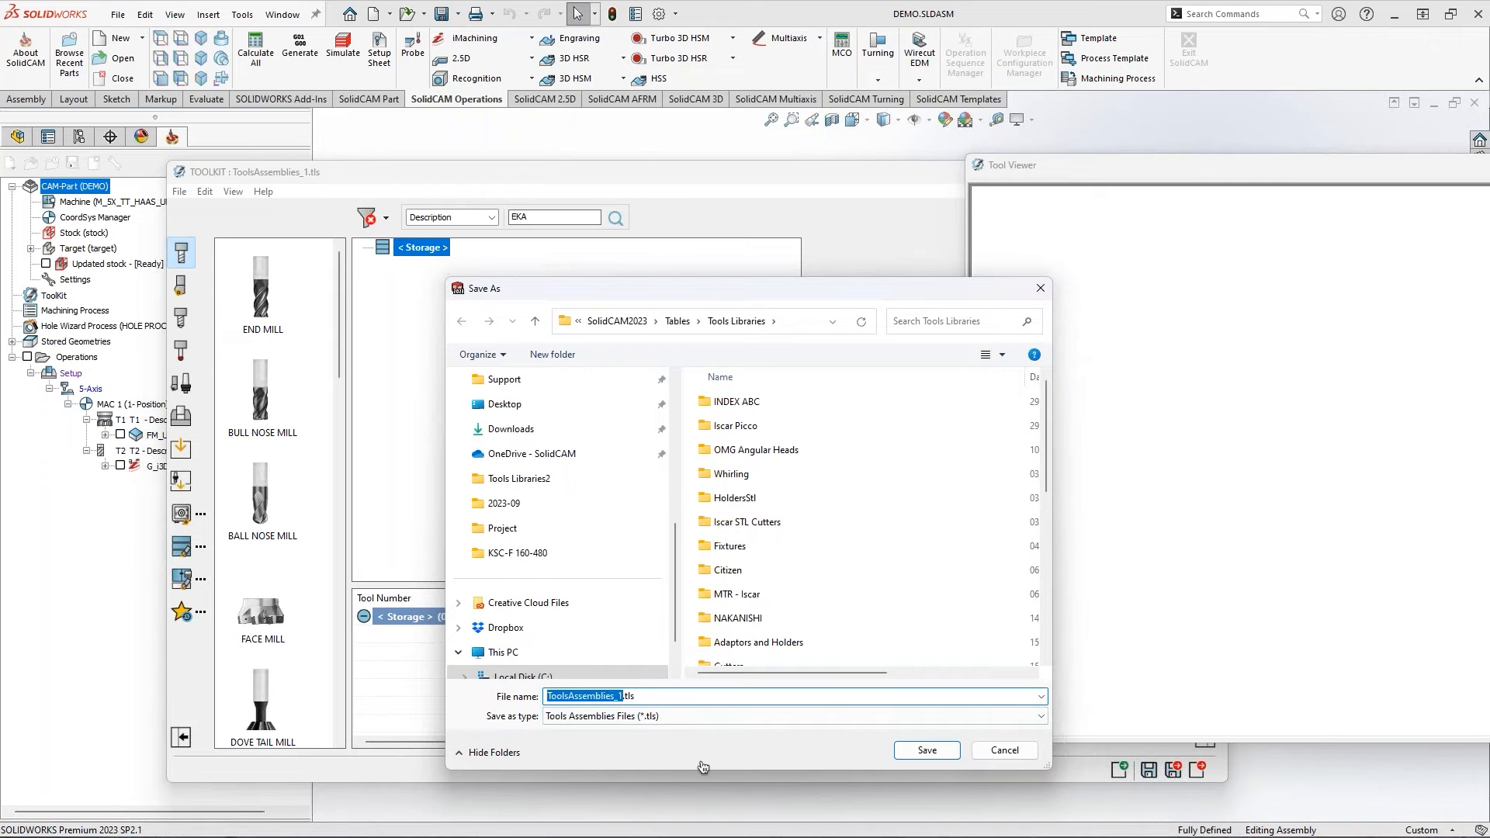
text(Webinar Fixture asm)
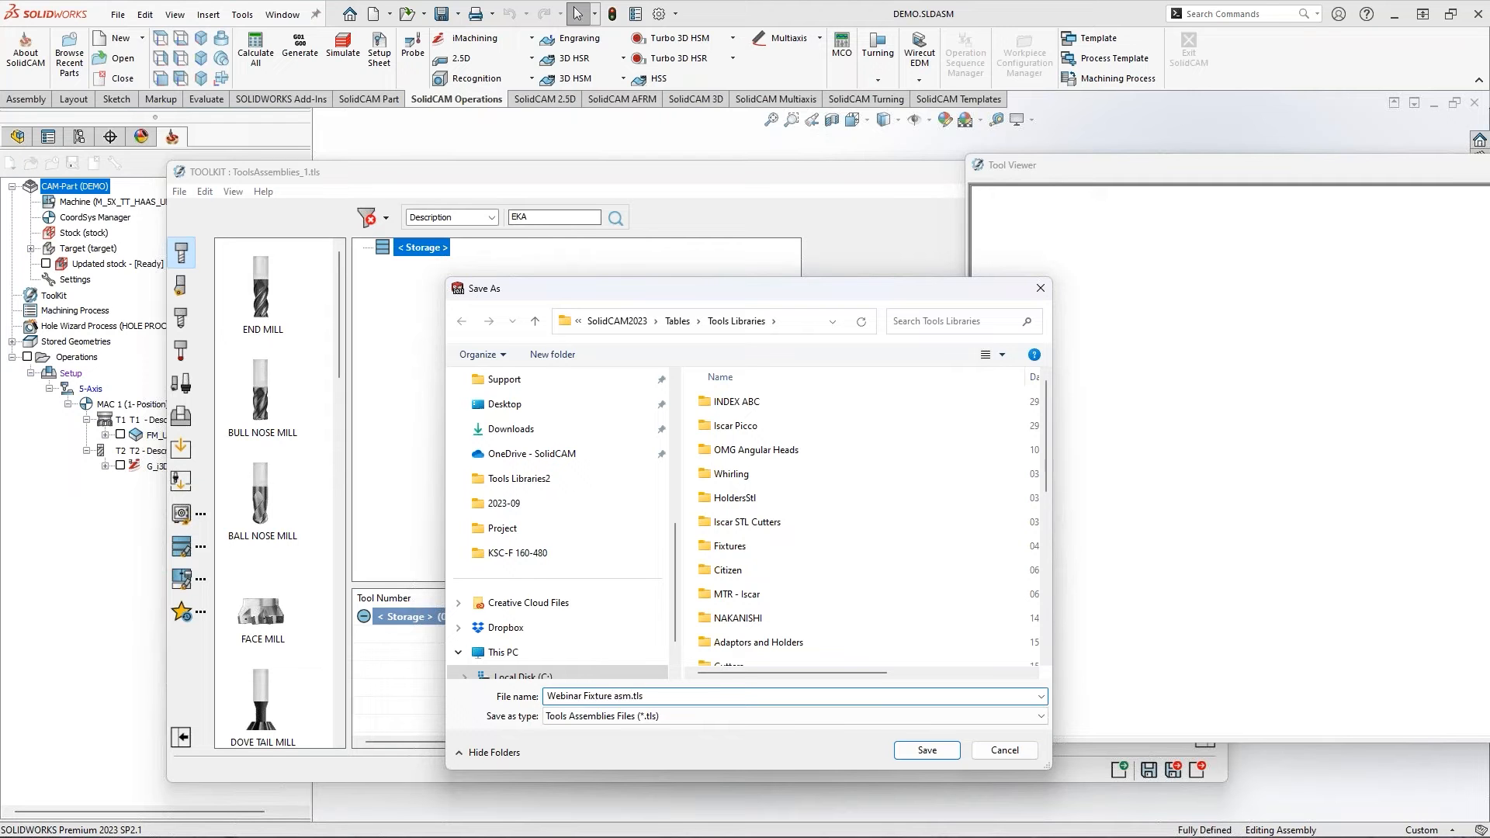
click(928, 749)
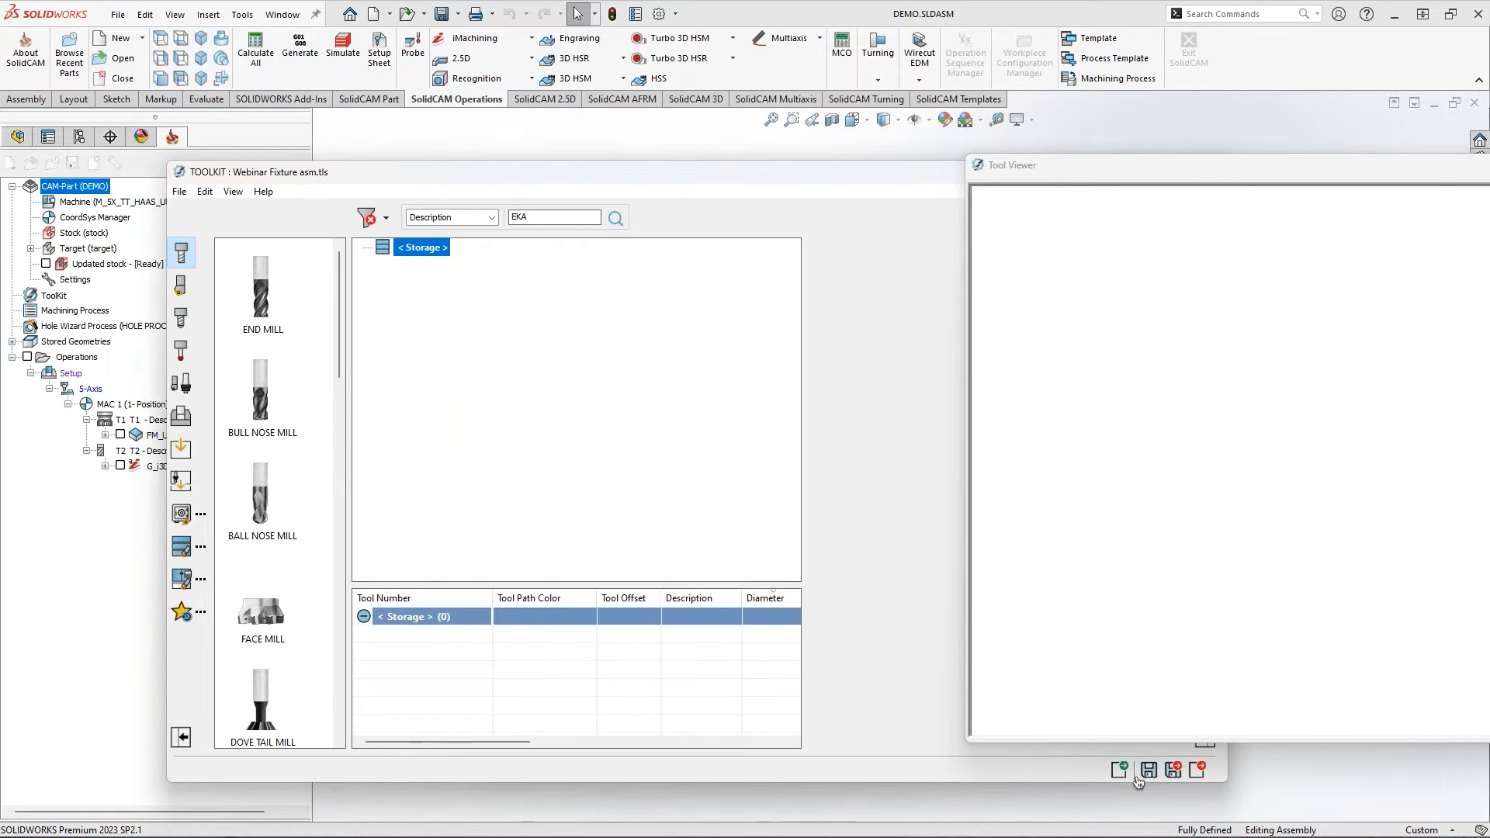
click(1173, 772)
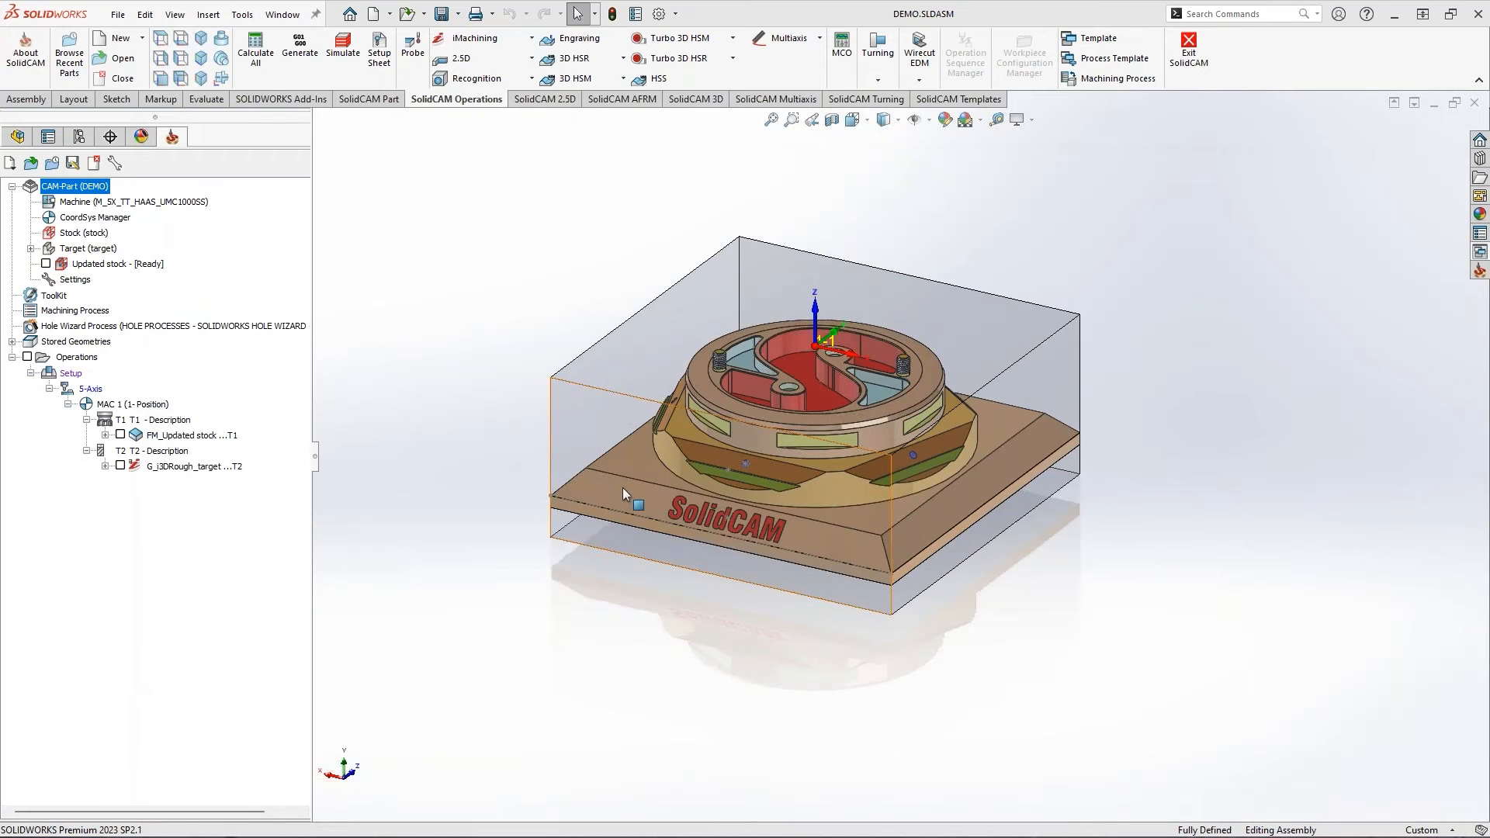
Edit the CAM-Part's Setup and open its fixture table in the ToolKit
right_click(71, 374)
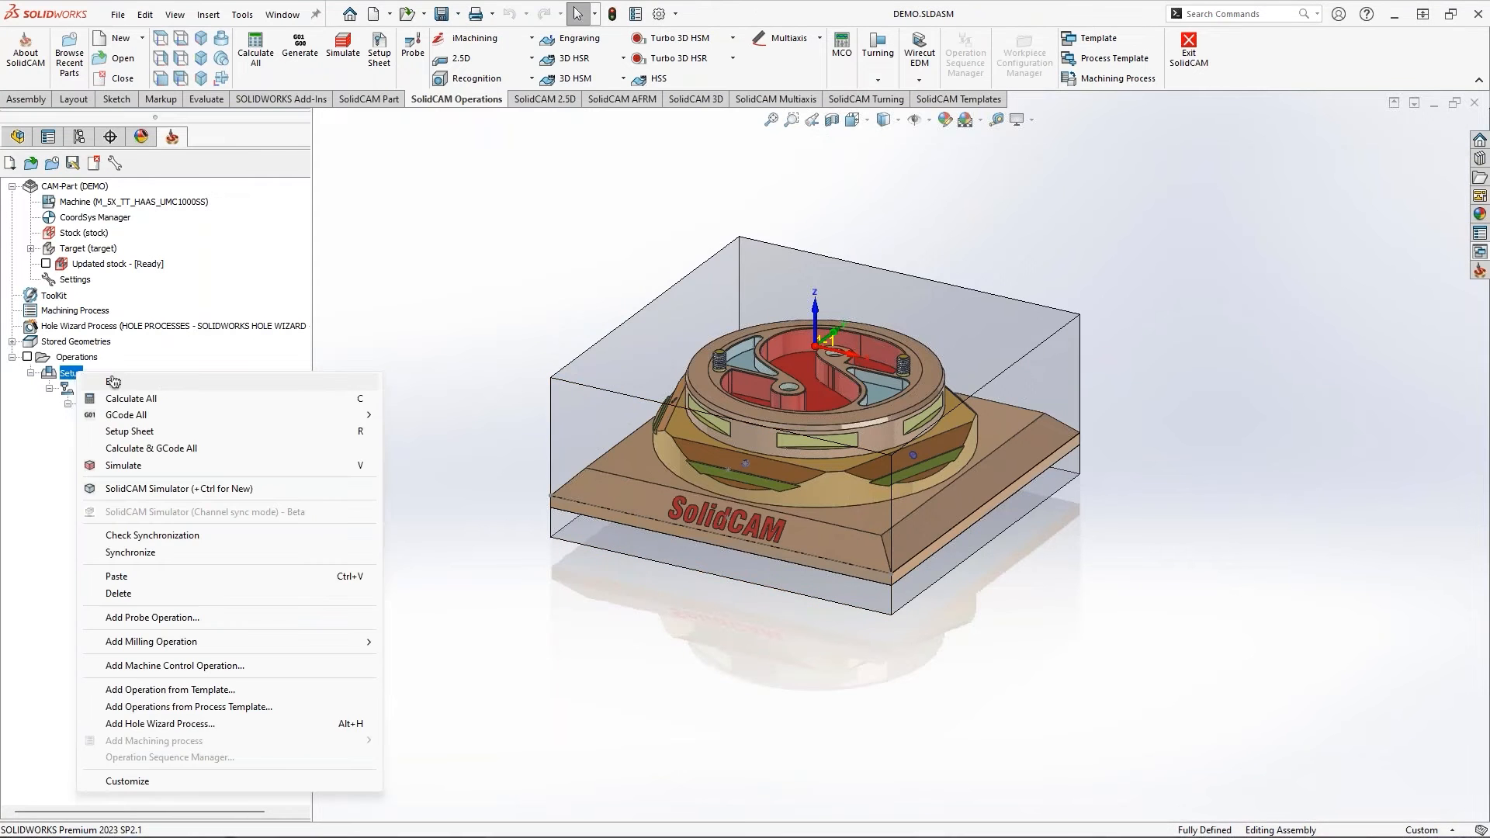
click(165, 382)
click(506, 318)
click(508, 332)
click(651, 318)
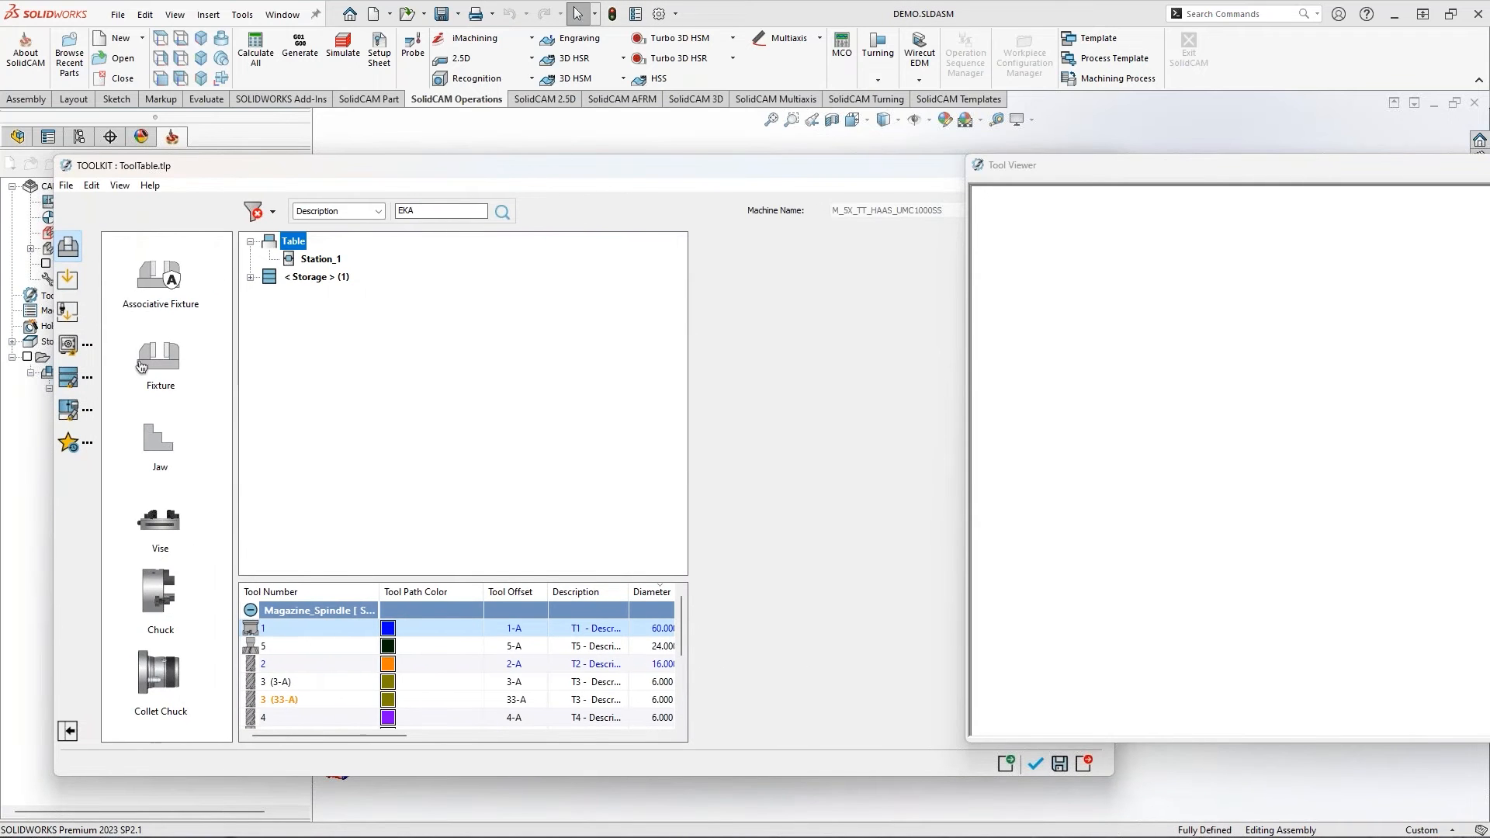
Load the Webinar Fixture component library and place SCHUNK KSC-F 160-480 - Body from Vise > KSC 160-480 on Station_1
click(70, 357)
double_click(153, 472)
click(132, 330)
click(153, 348)
click(171, 365)
drag(330, 382, 408, 261)
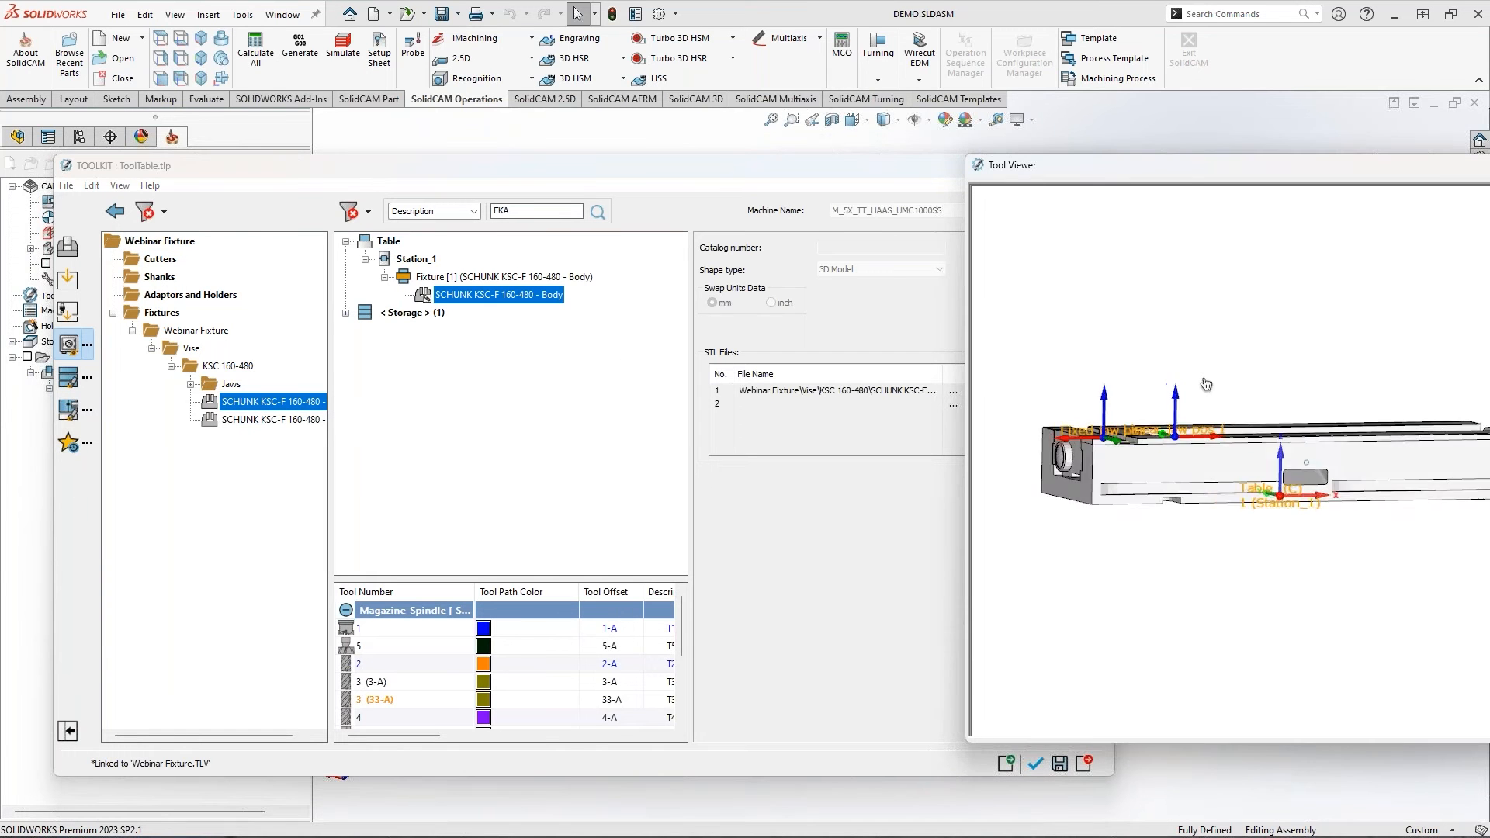
Mount SCHUNK KSC-F 160-480 - Linear on the vise body and connect it to the joint Linear jaw pos 1
click(241, 420)
drag(234, 423, 503, 295)
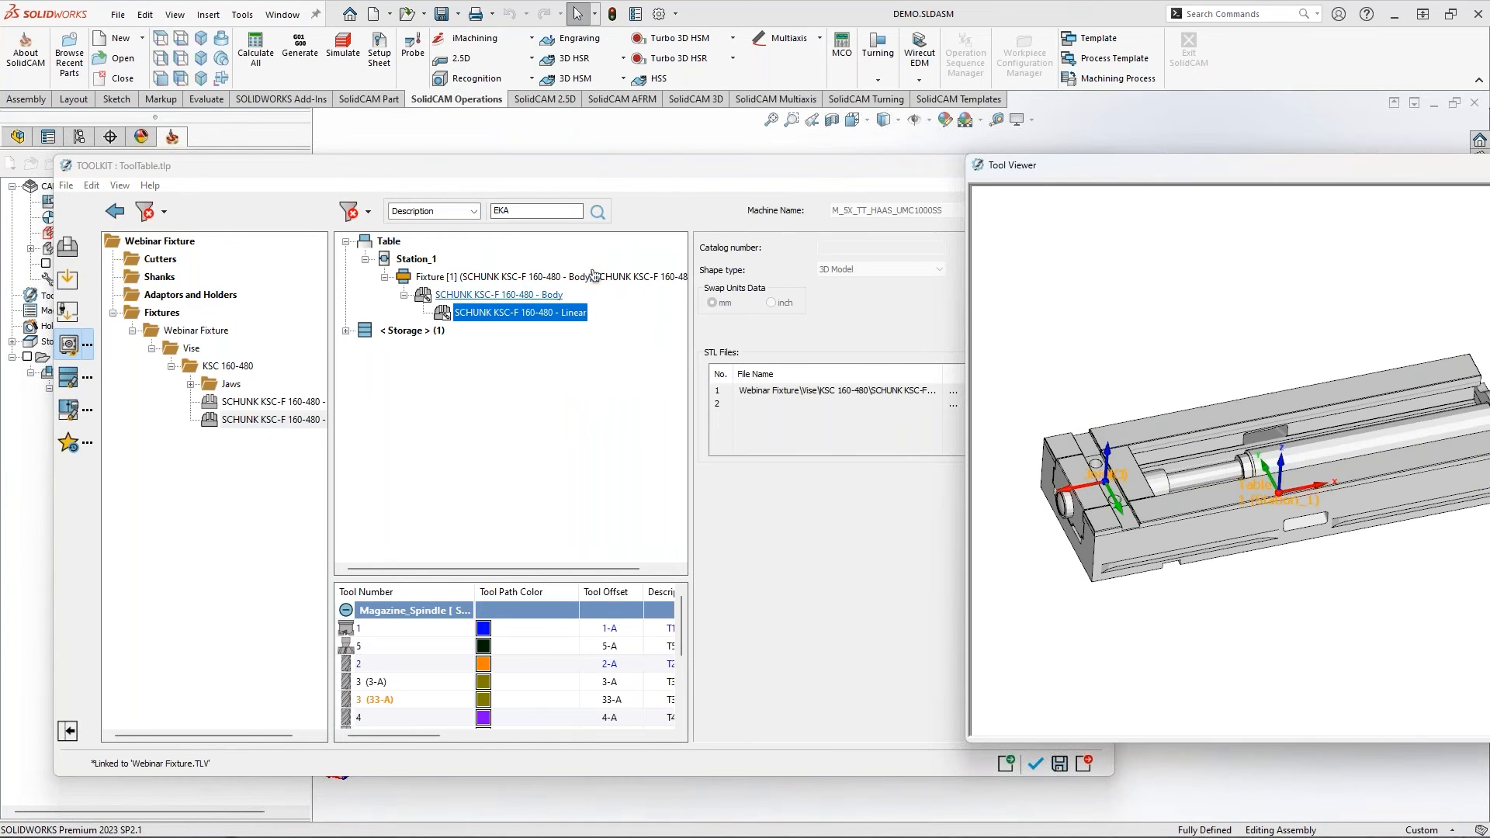
drag(657, 174, 508, 170)
click(947, 328)
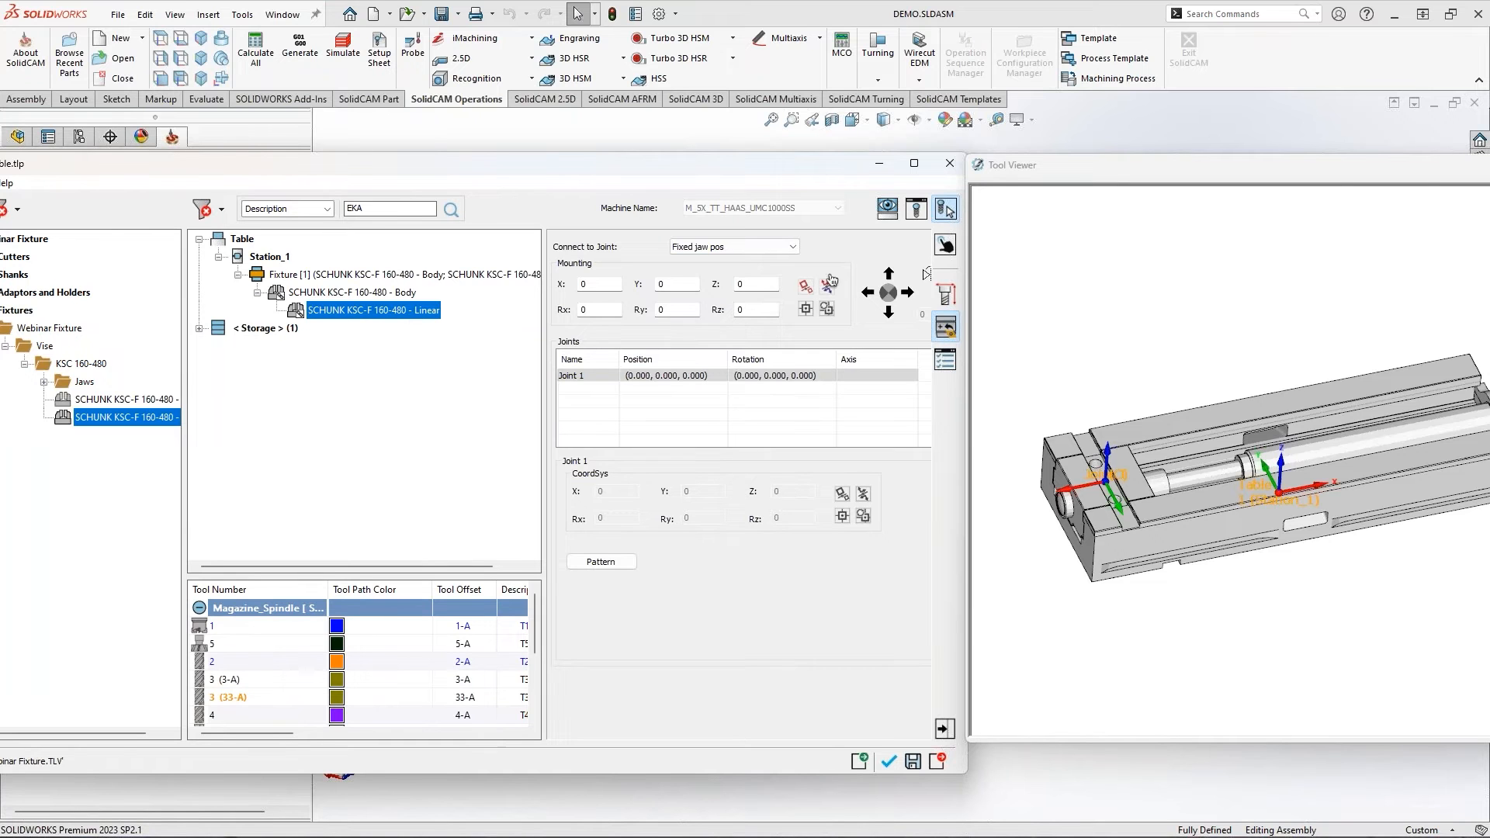
click(703, 247)
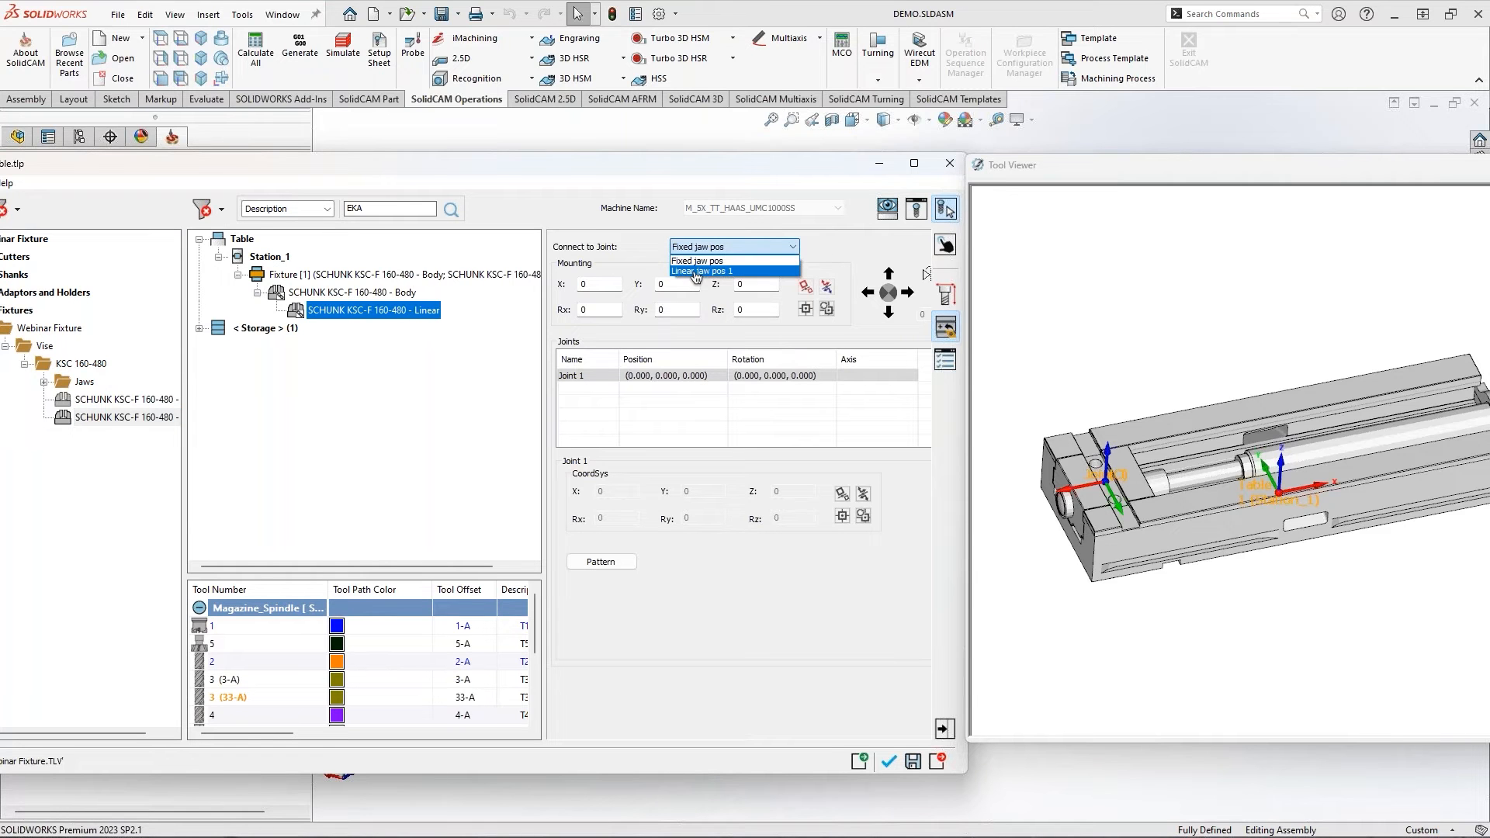
click(697, 272)
scroll(1139, 450, up, 4)
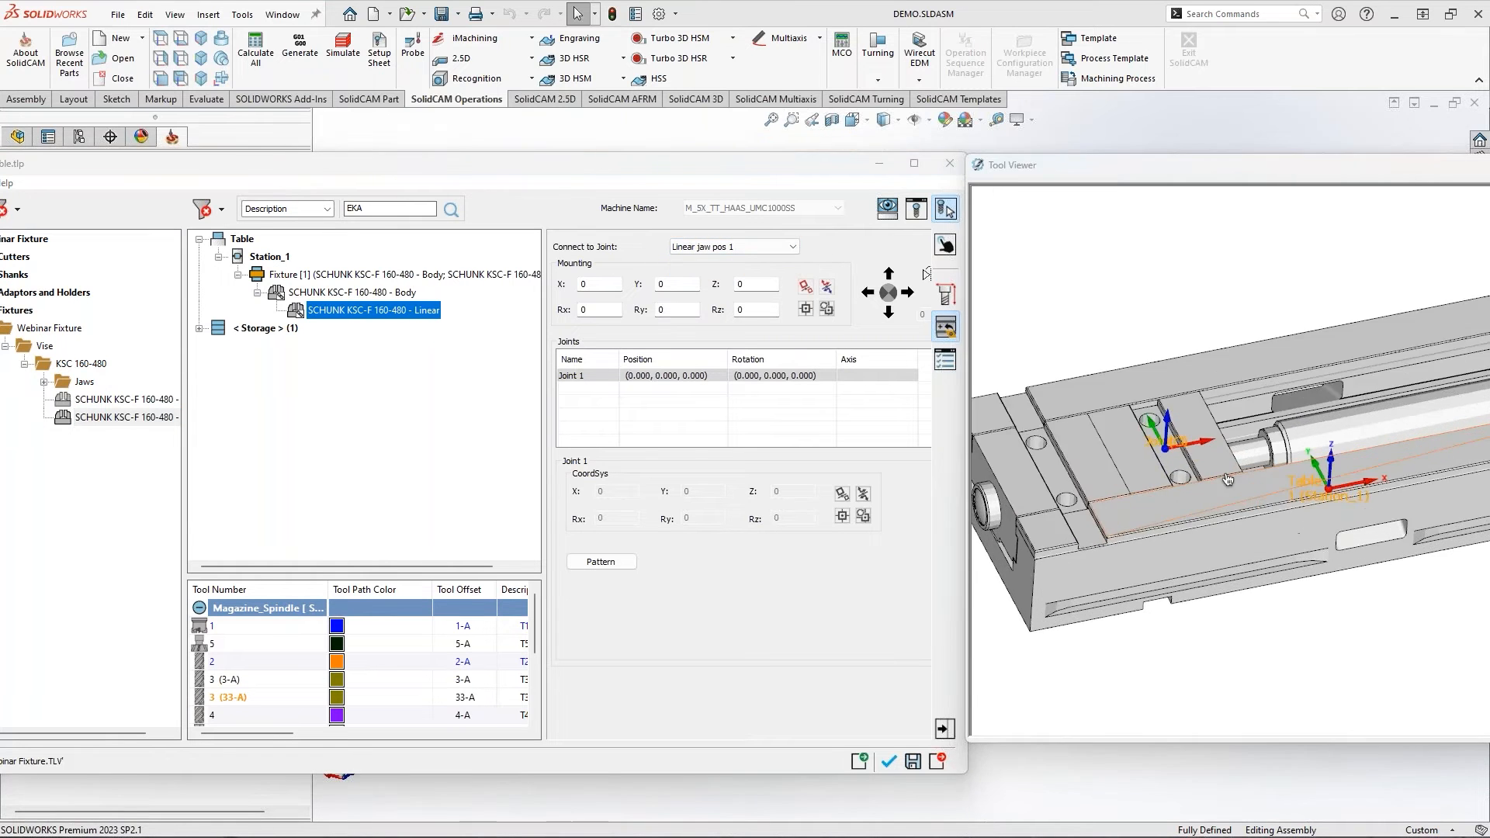
scroll(1138, 450, up, 3)
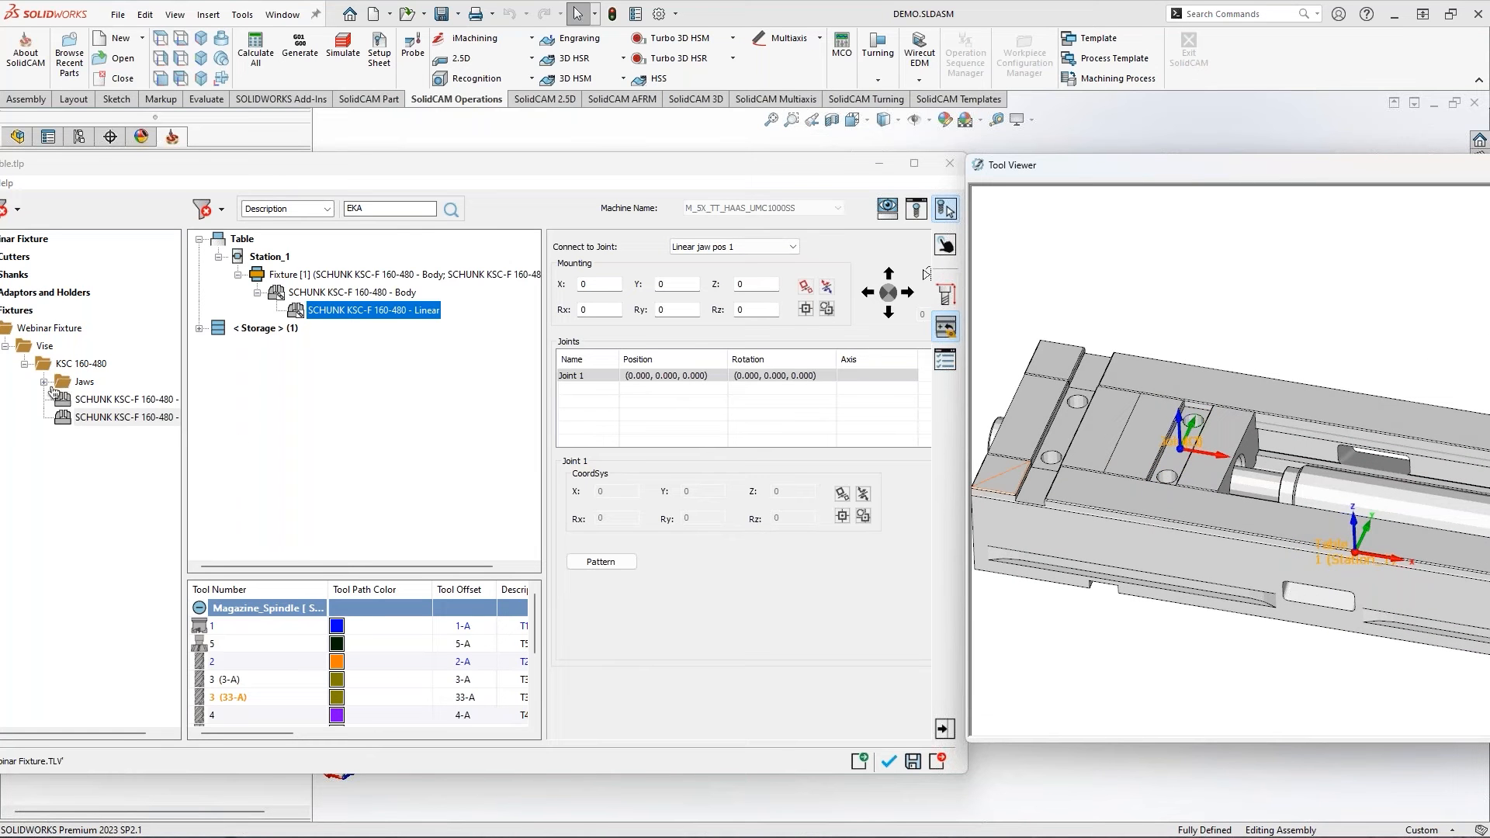
Mount the SGAL-F 160 jaw on the vise body and the SGAL-B 160 jaw on the Linear component
click(113, 417)
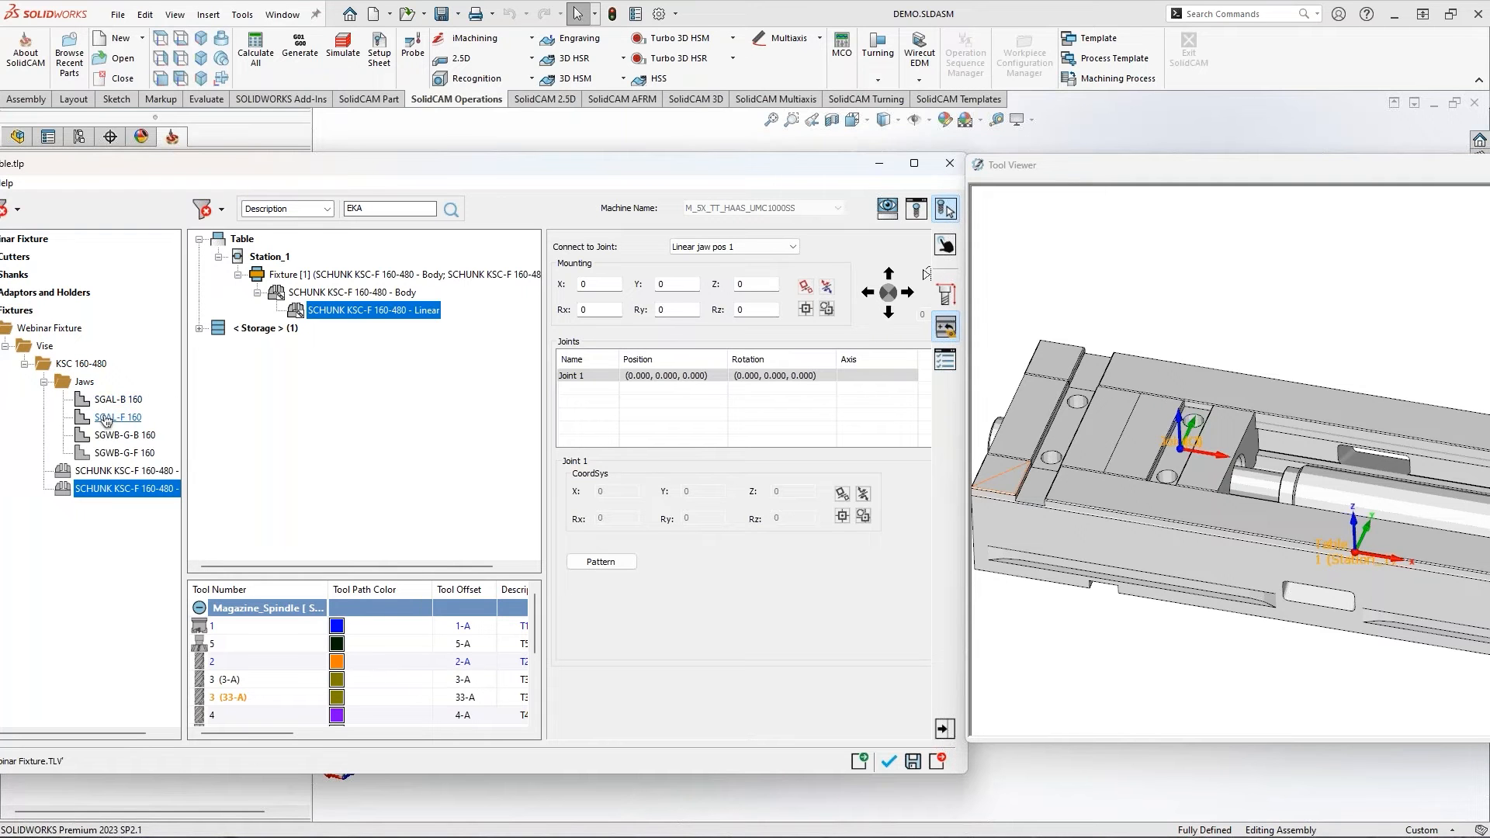
drag(102, 422, 349, 300)
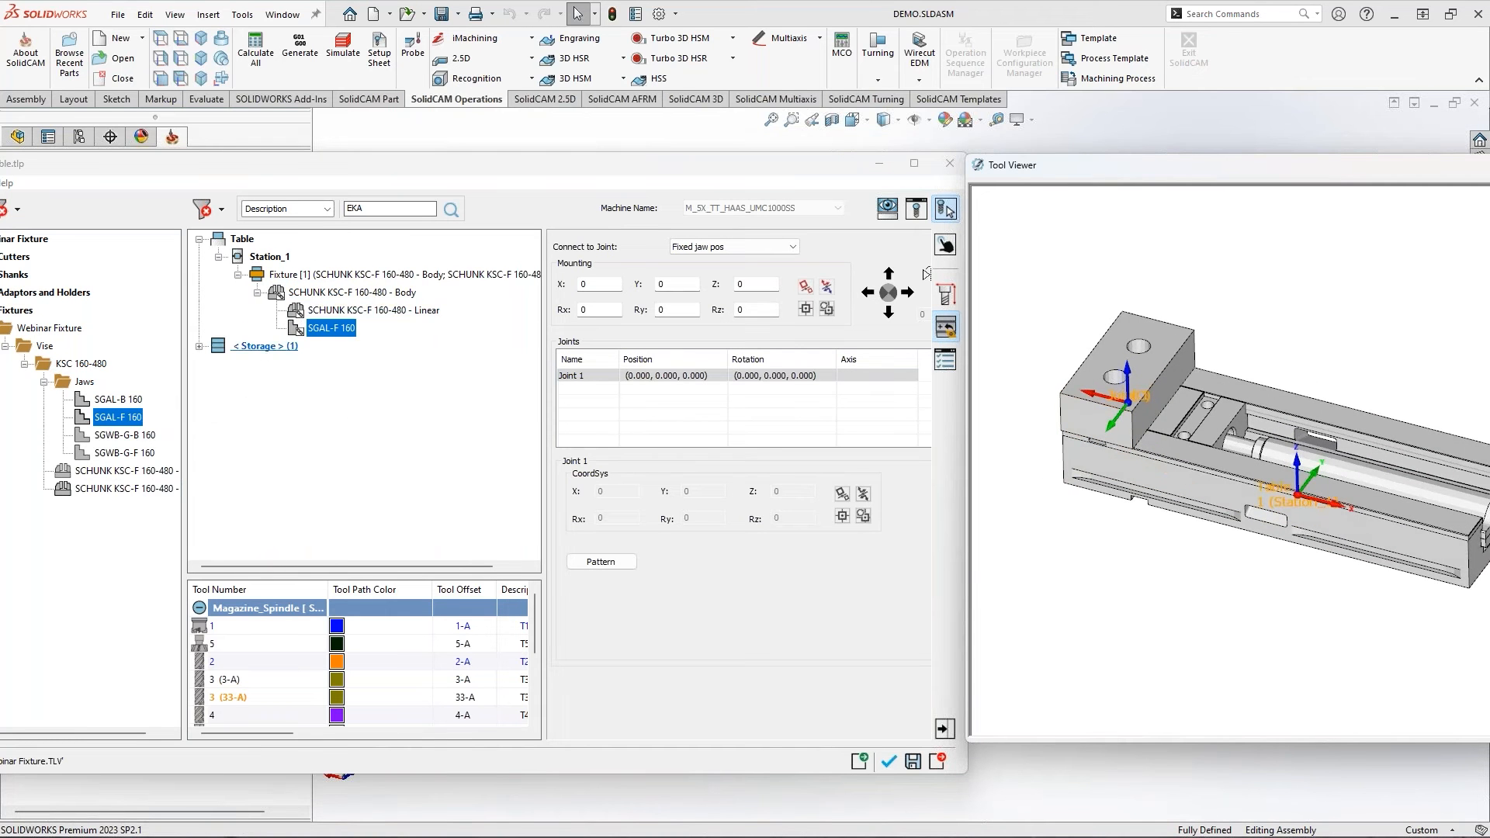
drag(105, 404, 356, 322)
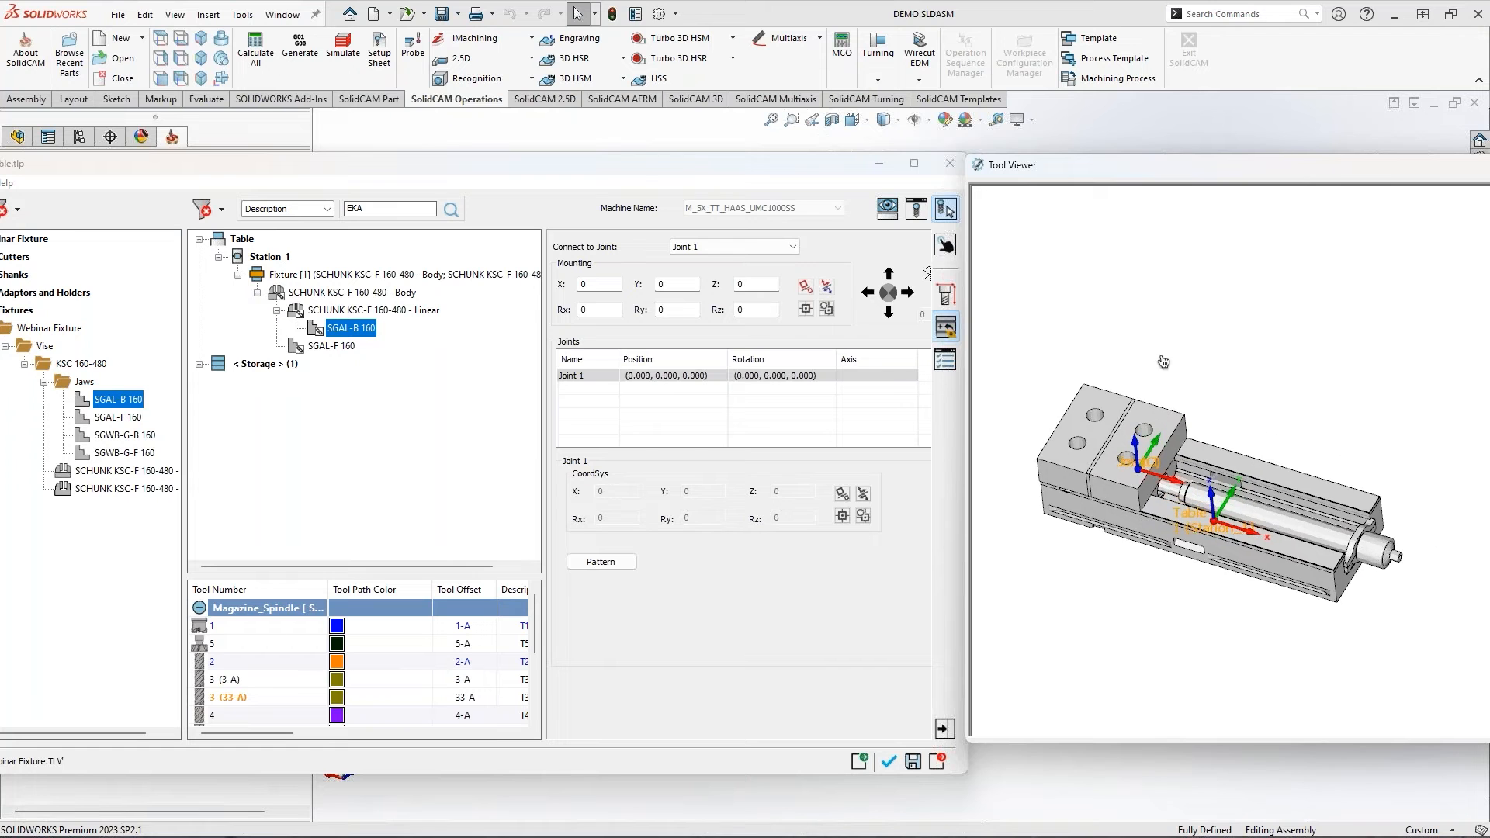
Test the movable jaw's travel by setting the fixture's Linear component axis first to 30 and finally to 310
drag(1242, 166, 939, 175)
scroll(862, 524, up, 1)
scroll(938, 505, up, 1)
drag(1052, 190, 1153, 189)
drag(622, 170, 557, 183)
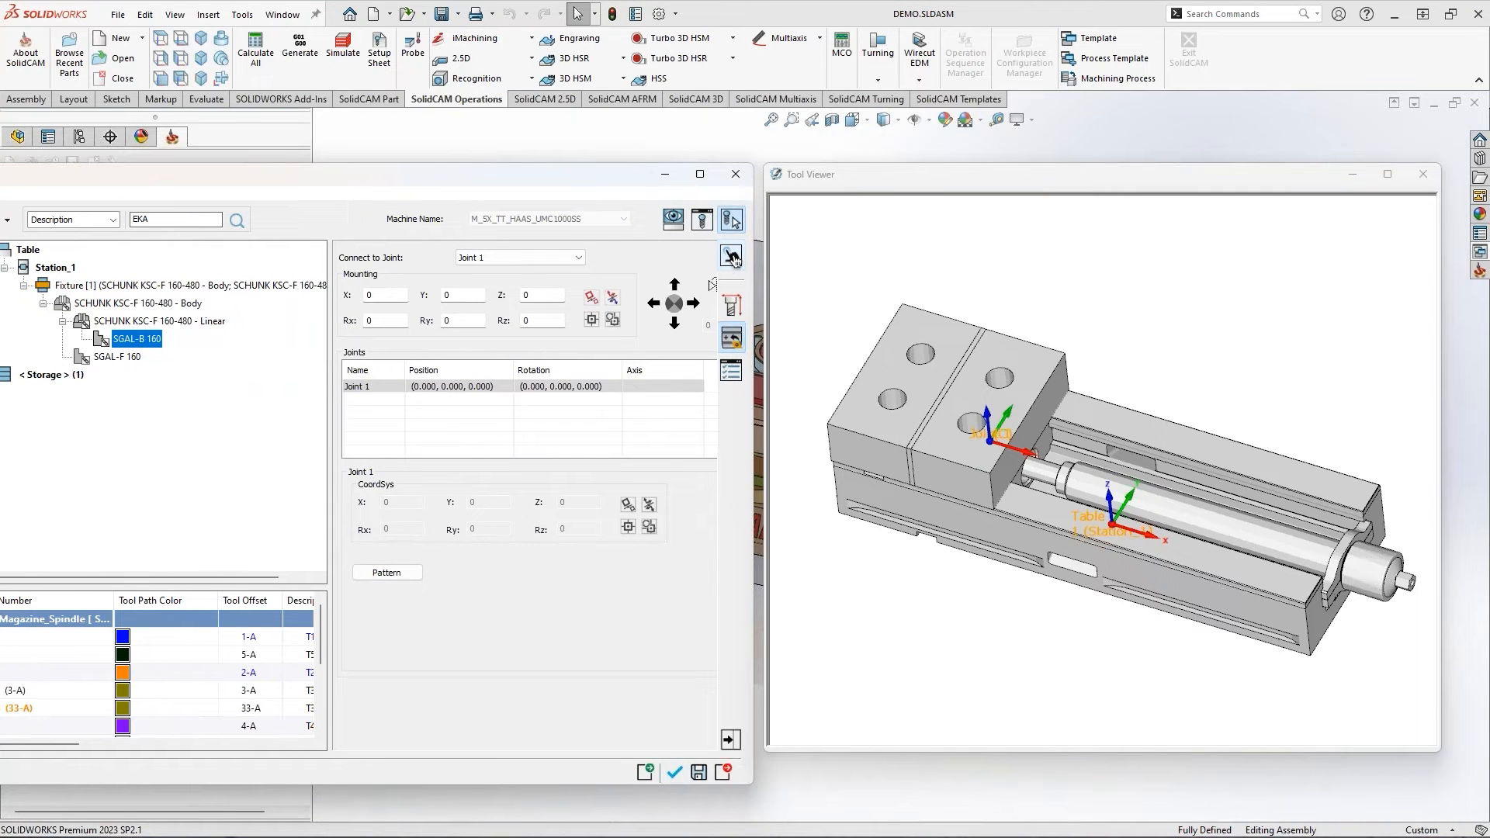
click(732, 257)
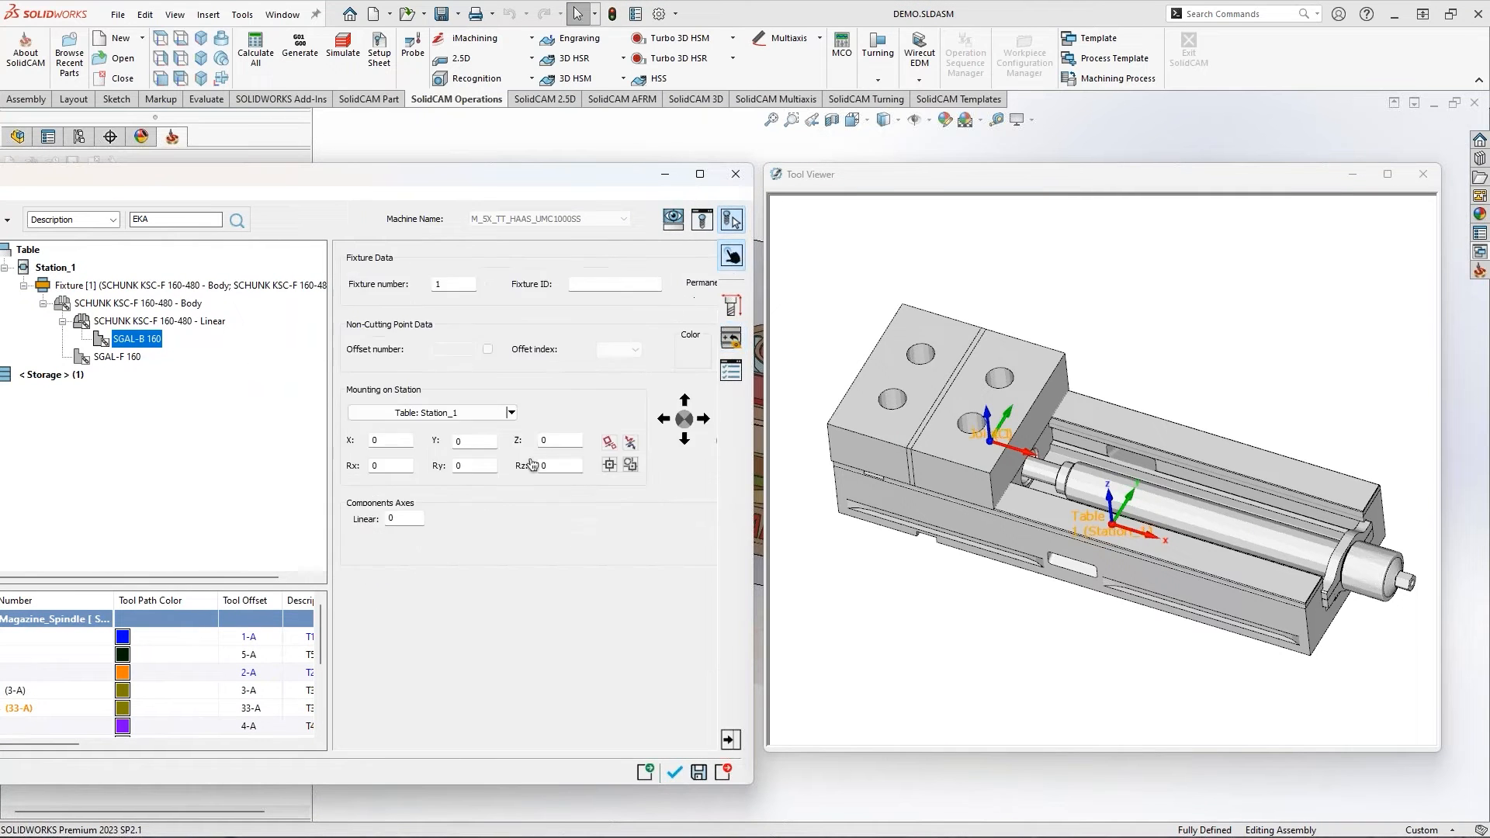
double_click(397, 519)
text(30)
key(Return)
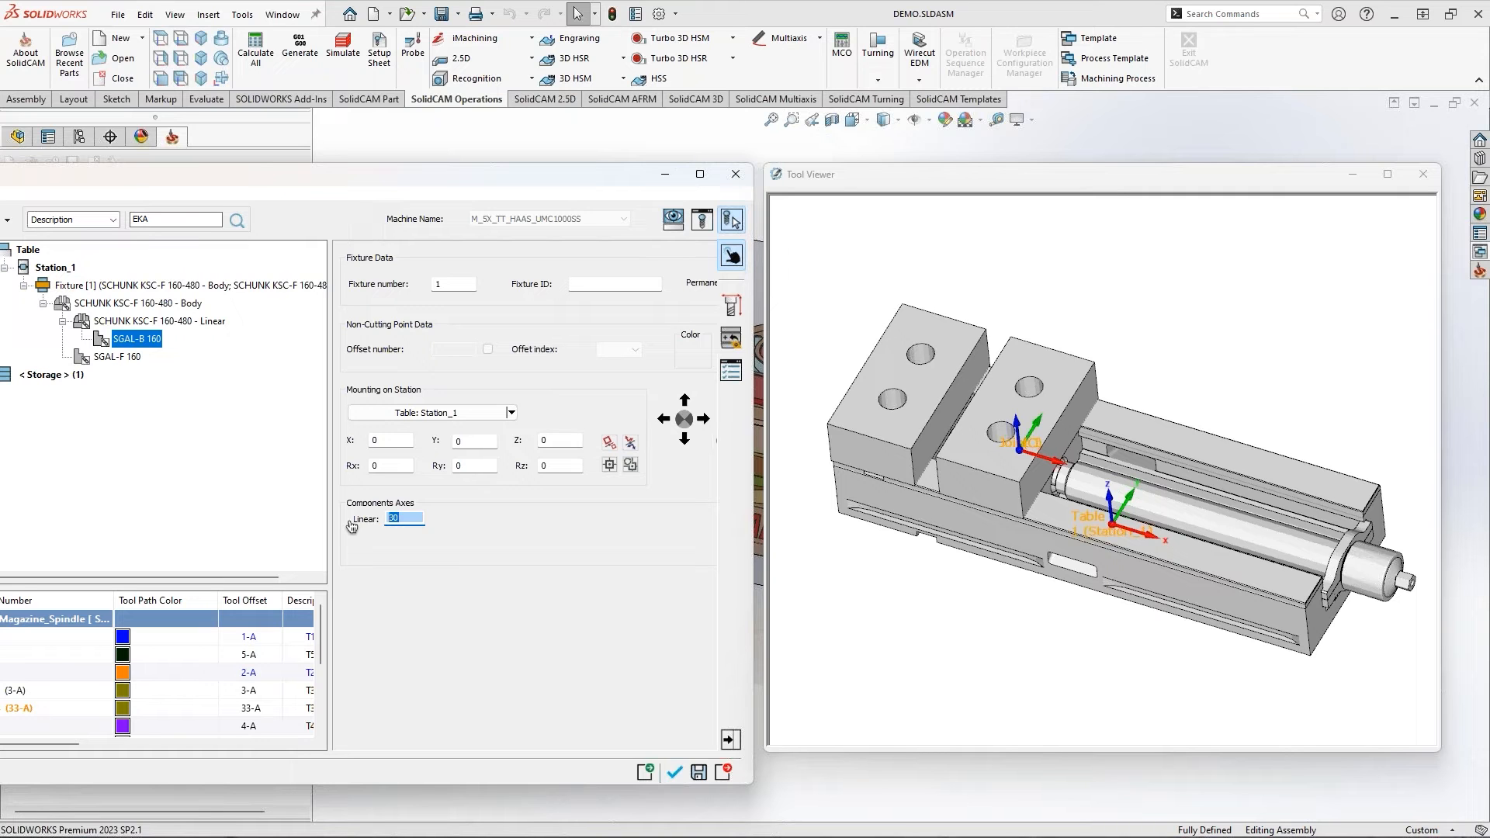
text(310)
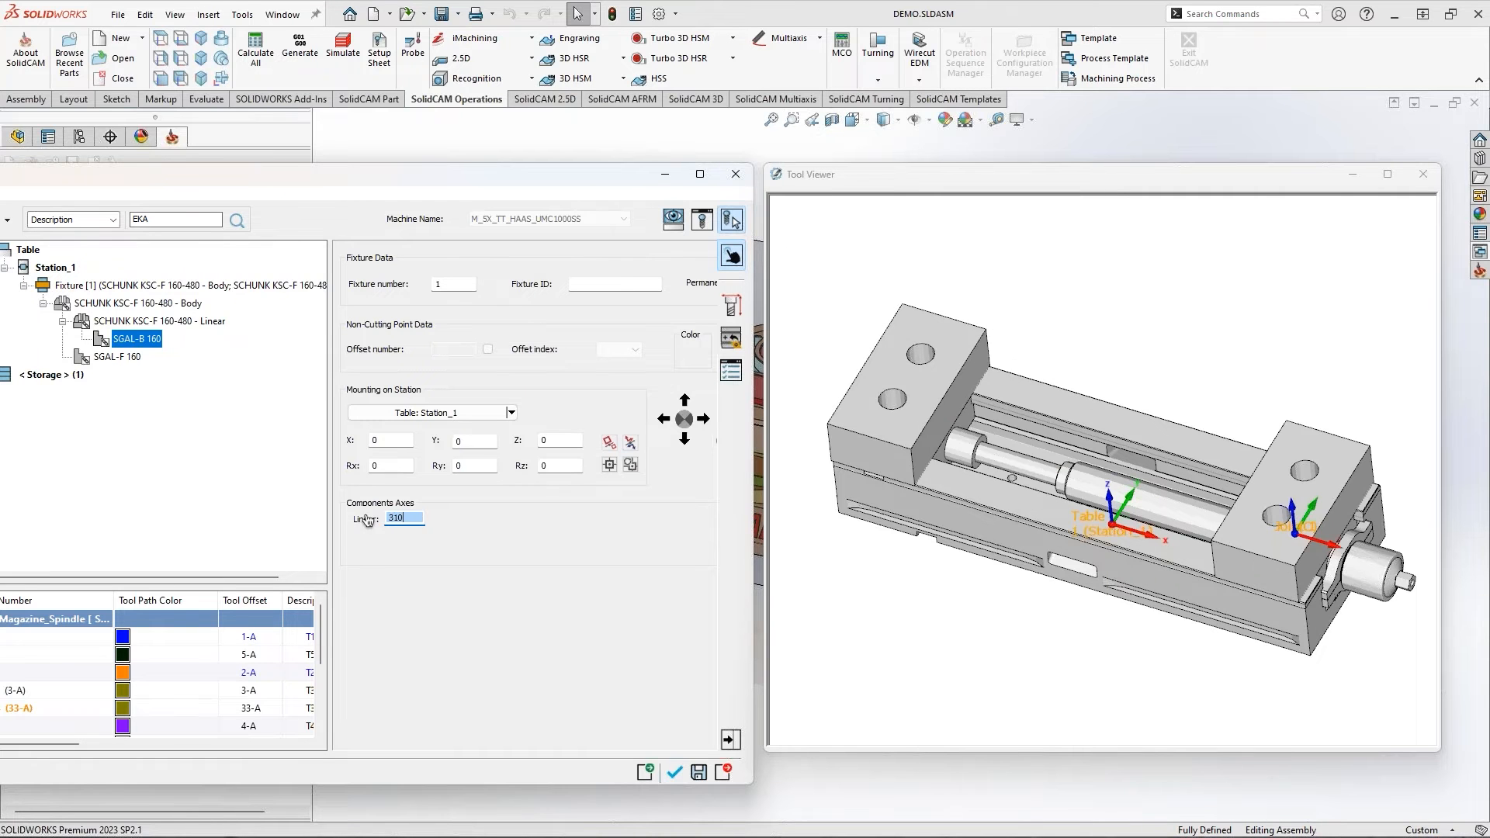
click(1078, 478)
mouse_move(1078, 479)
middle_down()
mouse_move(1110, 449)
mouse_move(1090, 470)
middle_up()
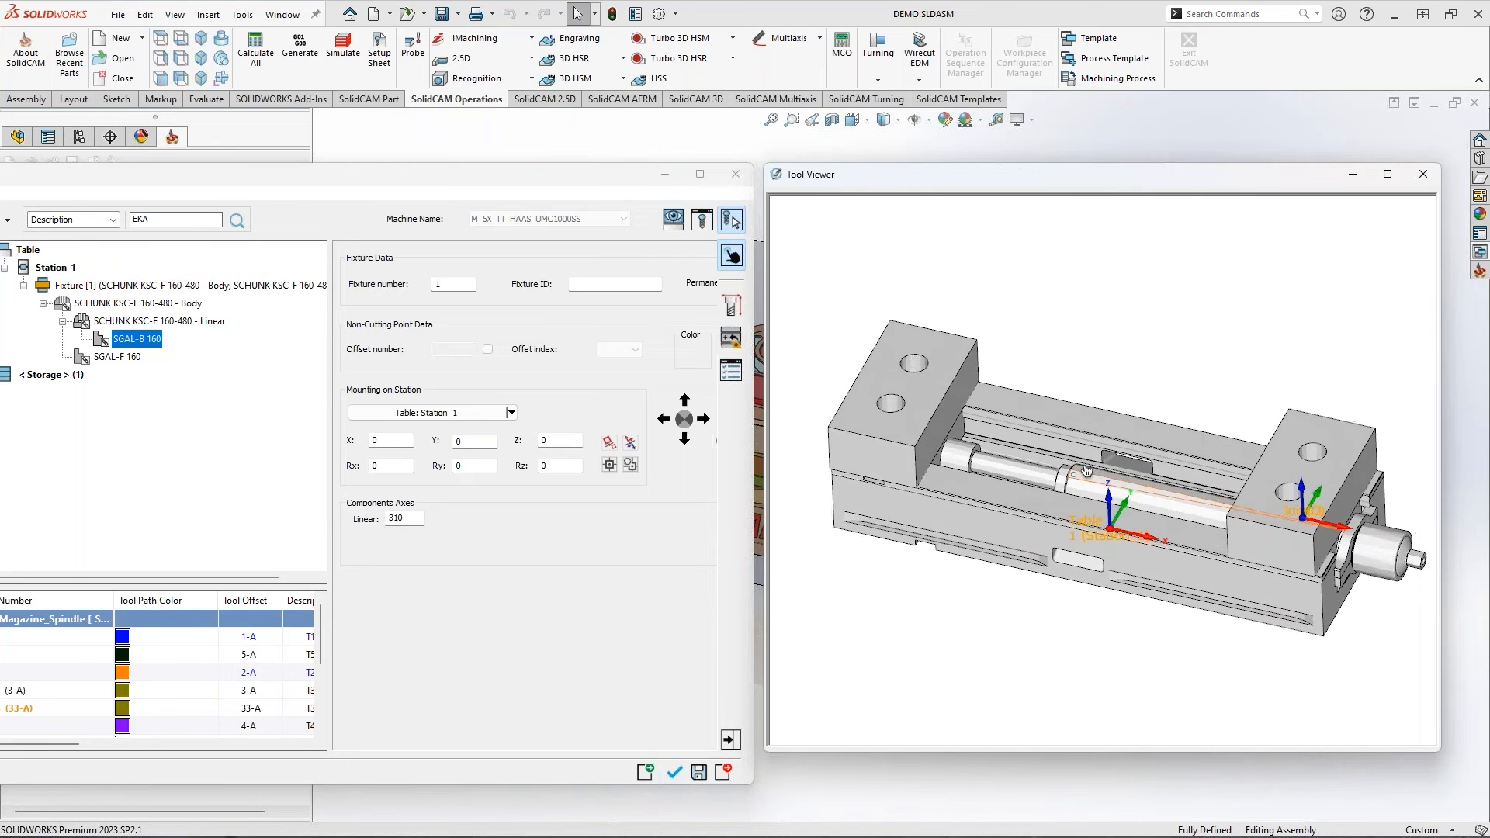
Try to accept the assembled vise as the fixture for the Setup
drag(341, 180, 524, 185)
click(908, 188)
drag(908, 188, 1008, 189)
drag(631, 187, 687, 167)
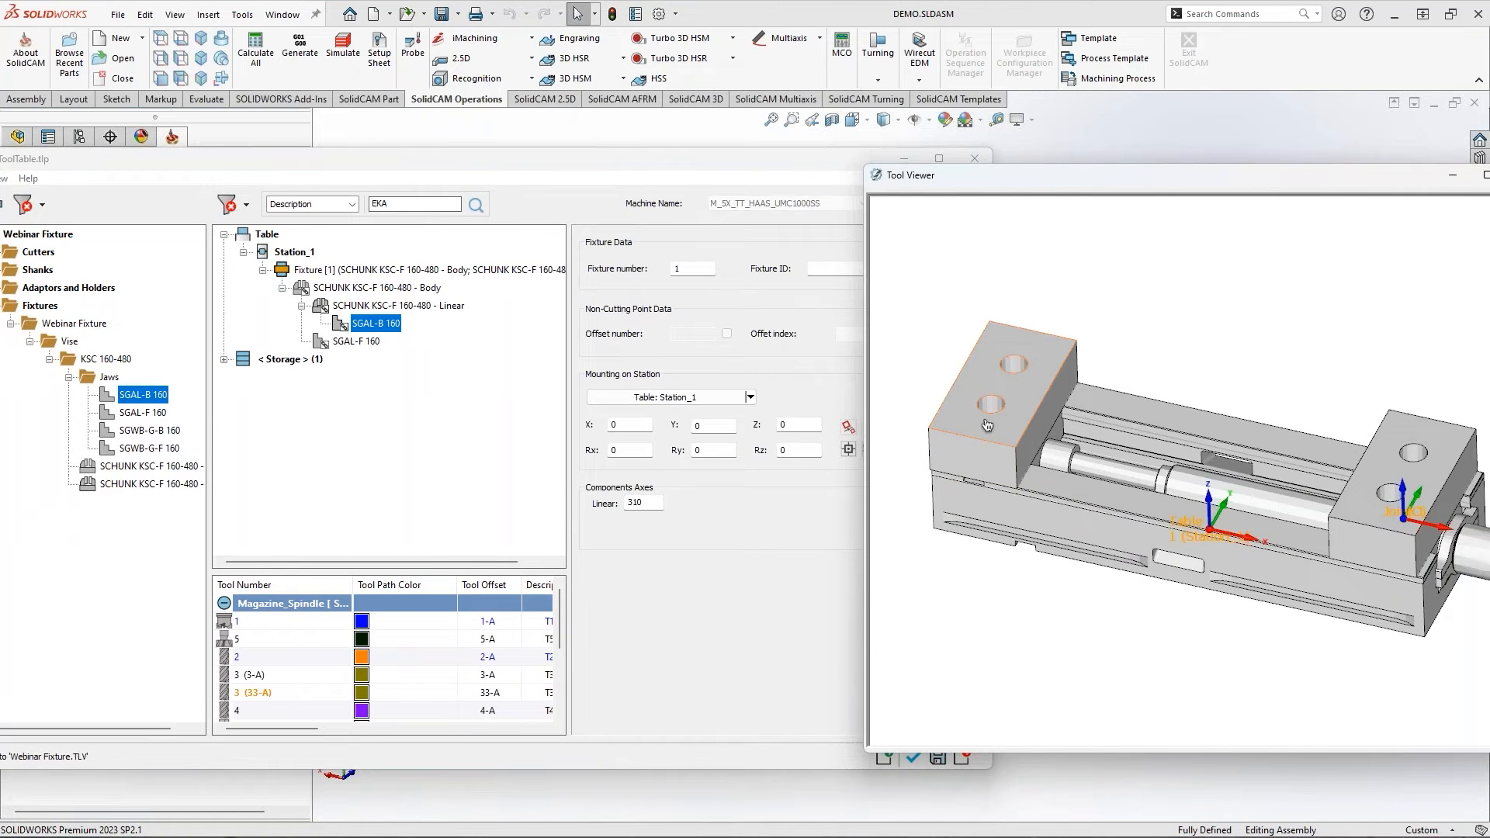
drag(749, 167, 633, 141)
click(829, 731)
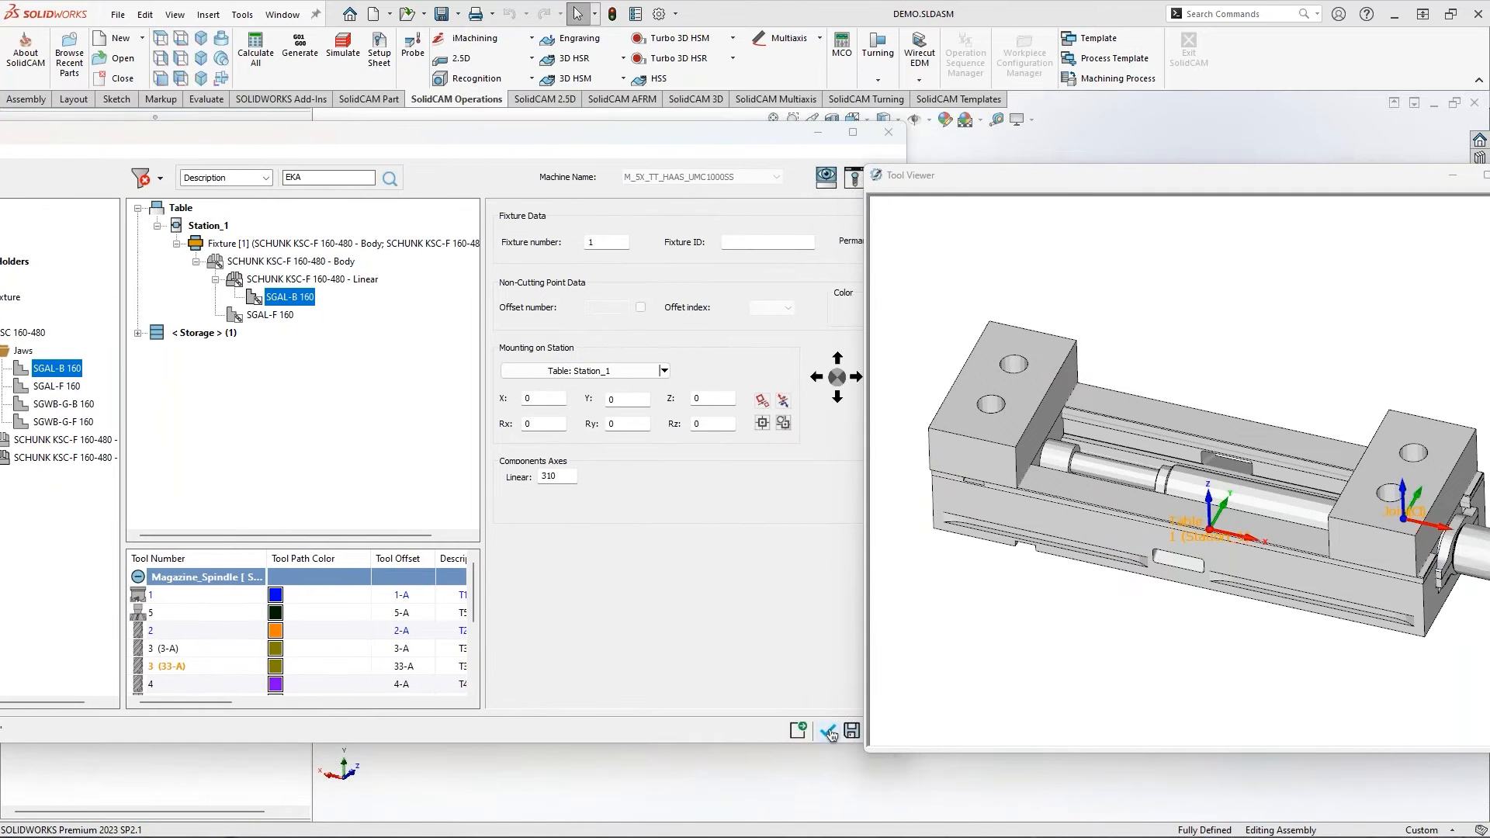
drag(742, 394, 538, 397)
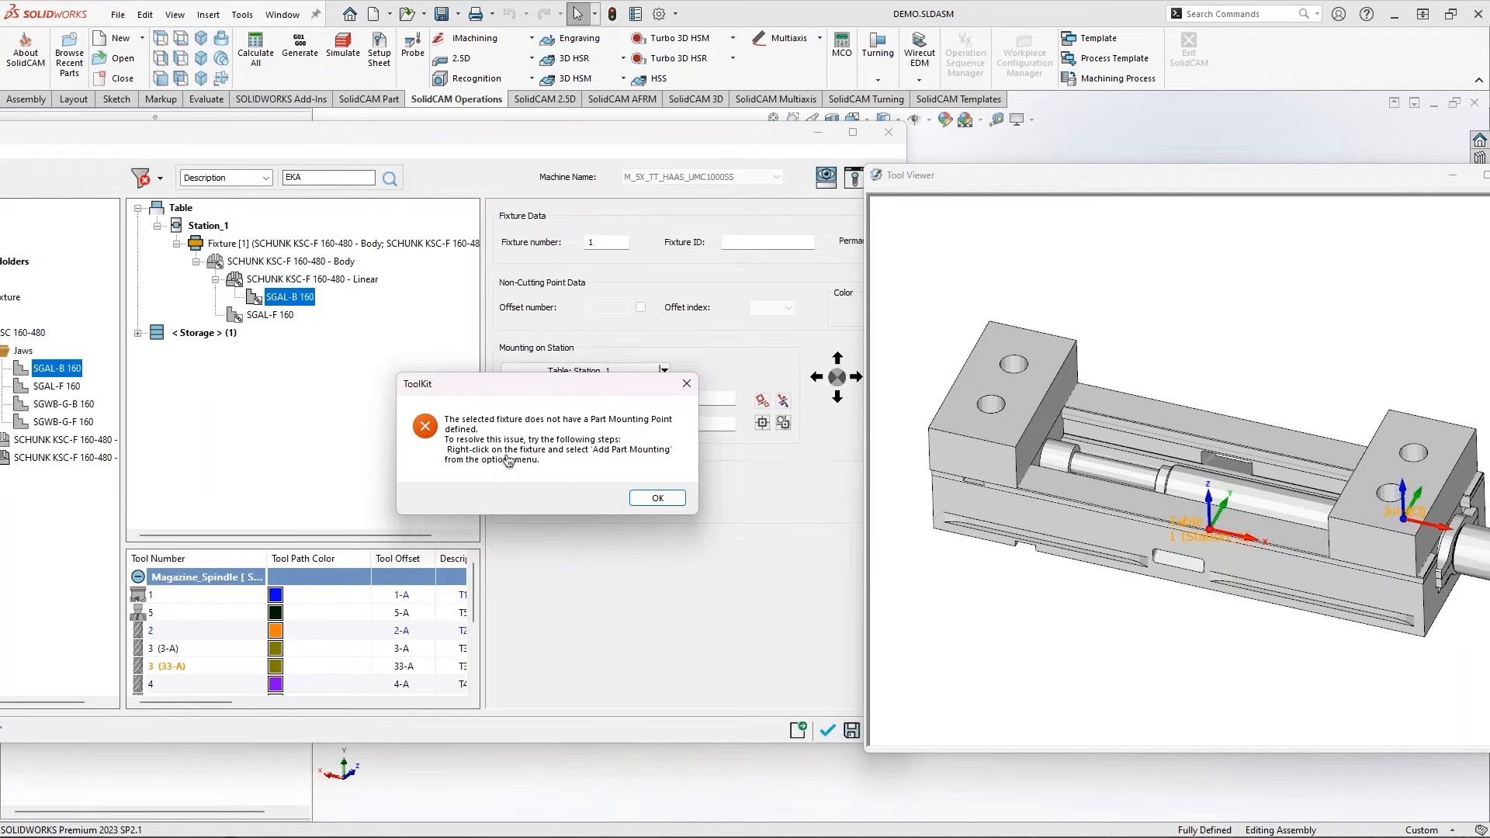
click(658, 497)
Add a part mounting to SCHUNK KSC-F 160-480 - Body, measure the fixed jaw's top face height, and set the mounting's Z to 119.5
click(263, 265)
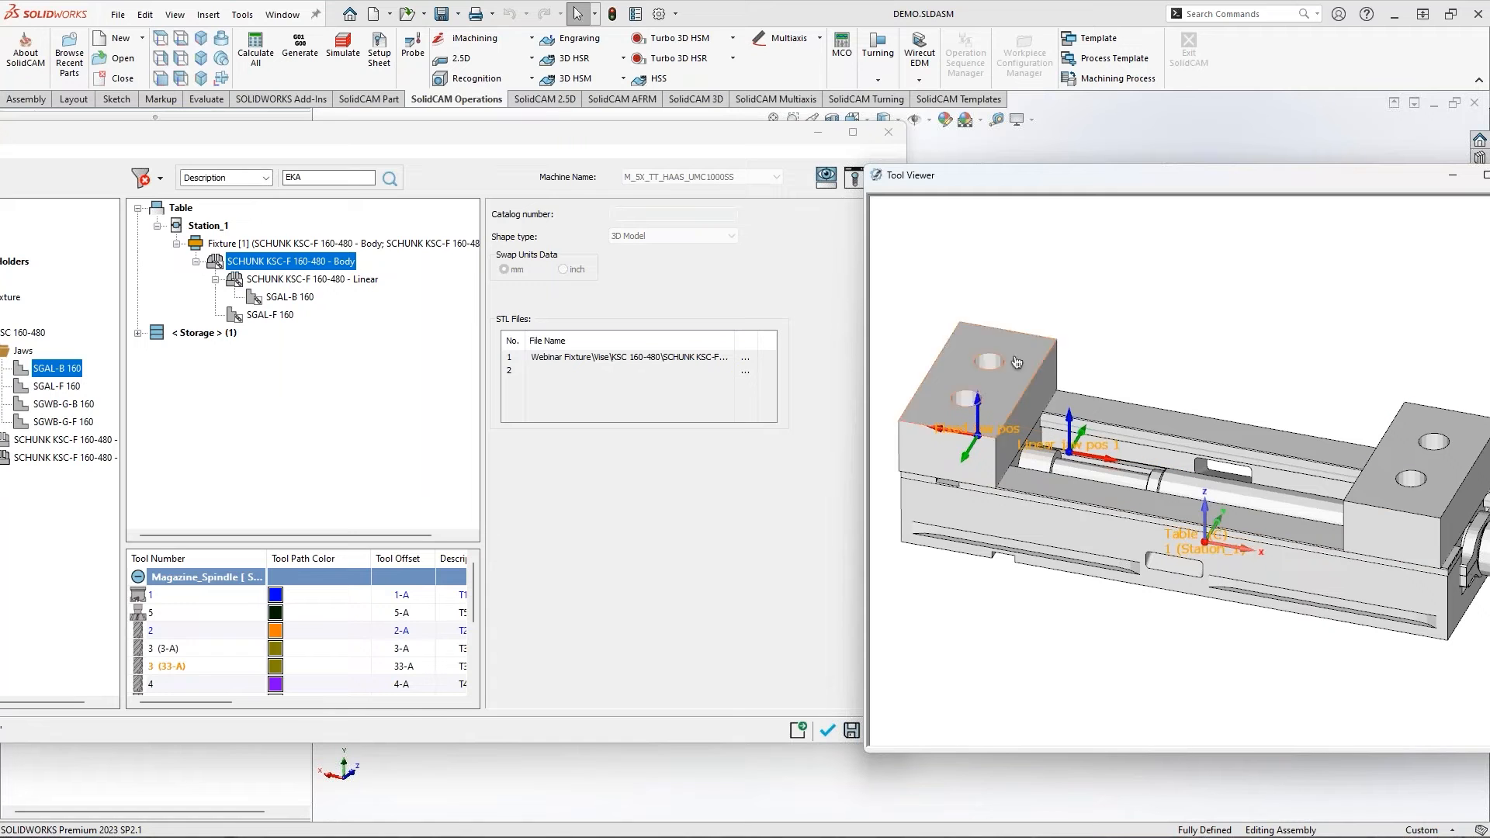
right_click(229, 264)
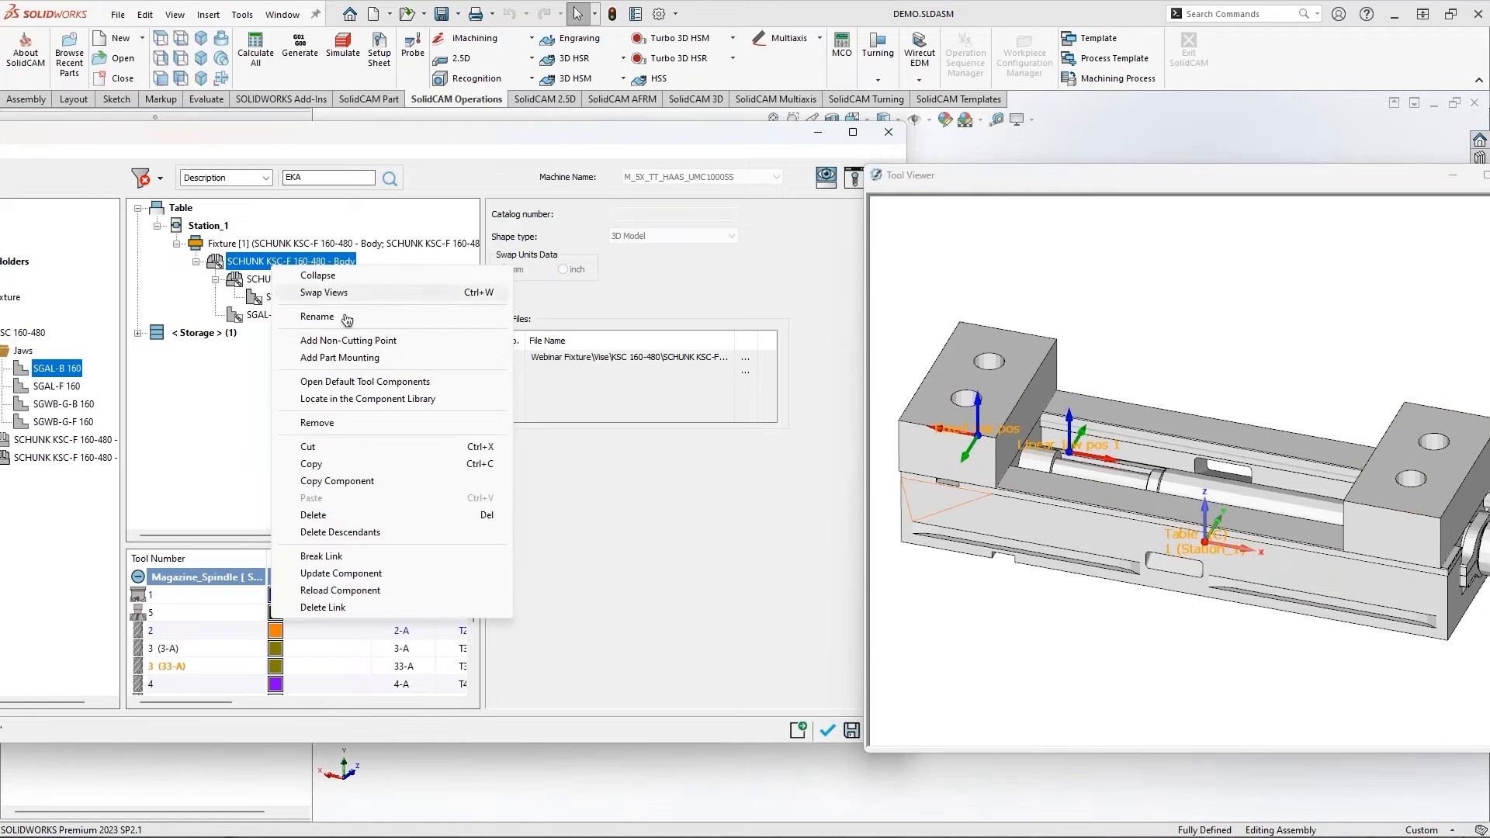
click(366, 362)
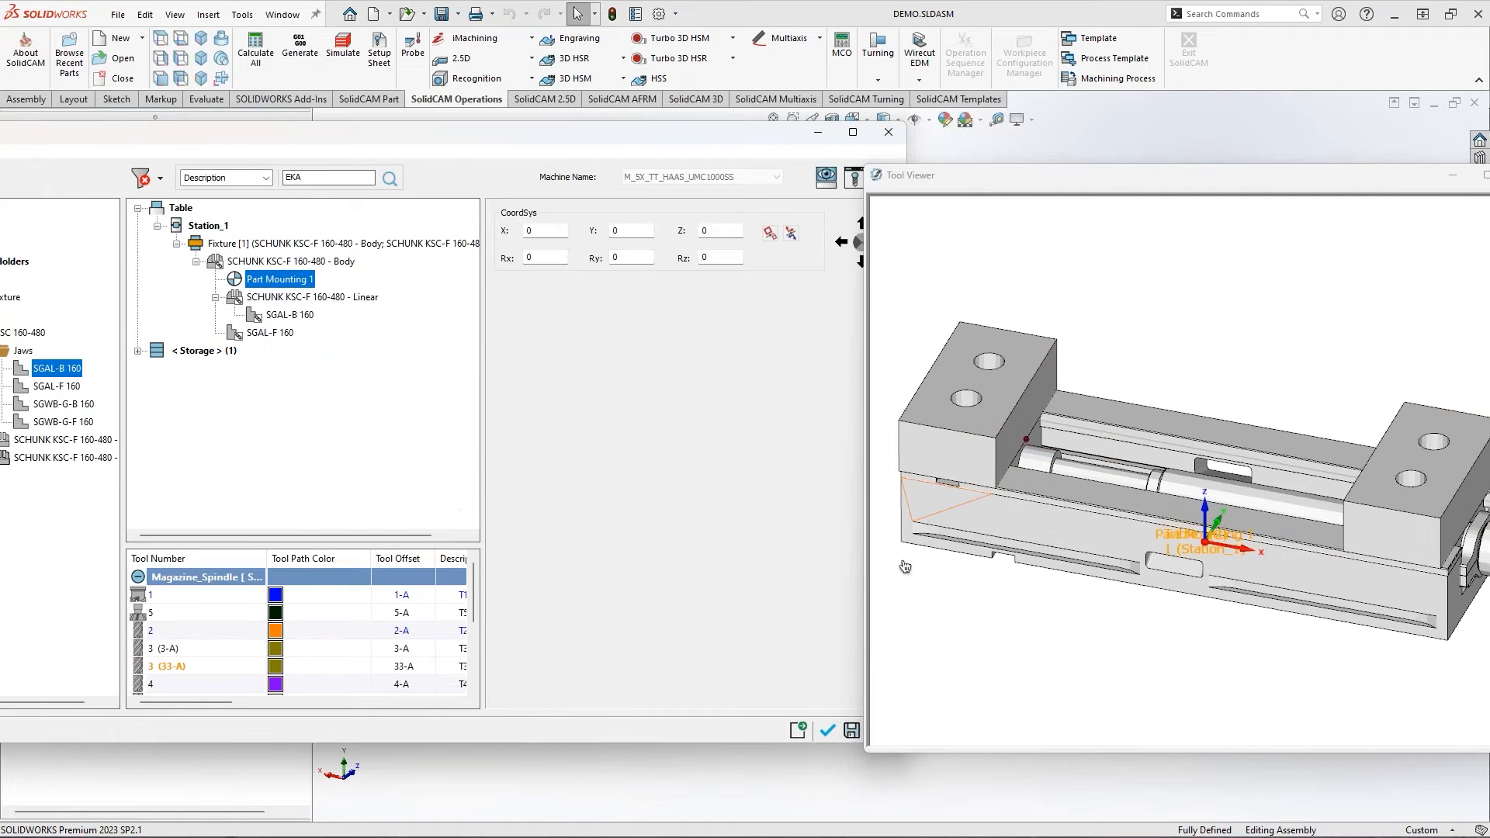
middle_drag(1150, 585, 1015, 437)
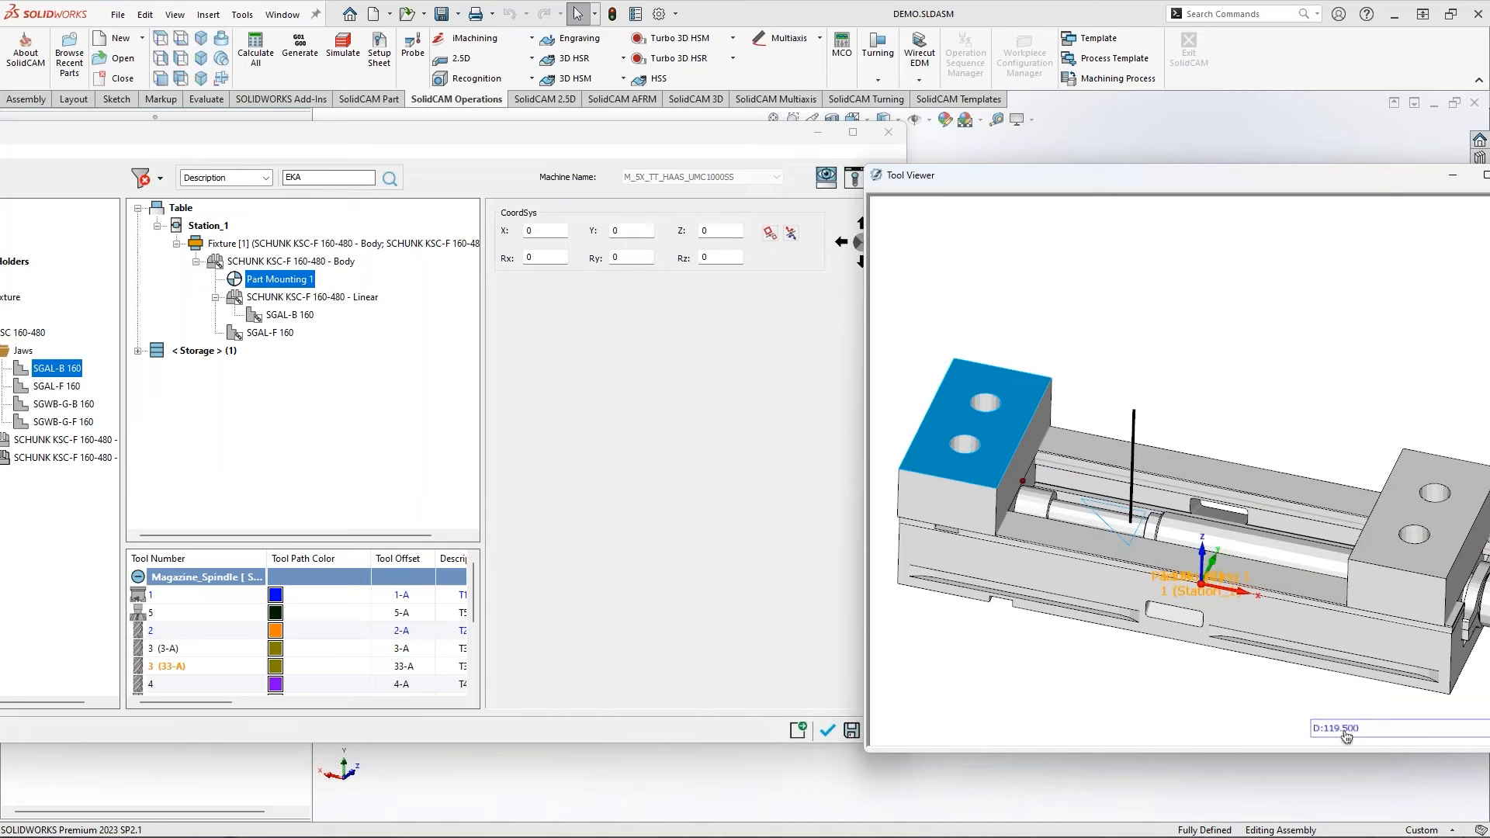
click(704, 230)
click(728, 256)
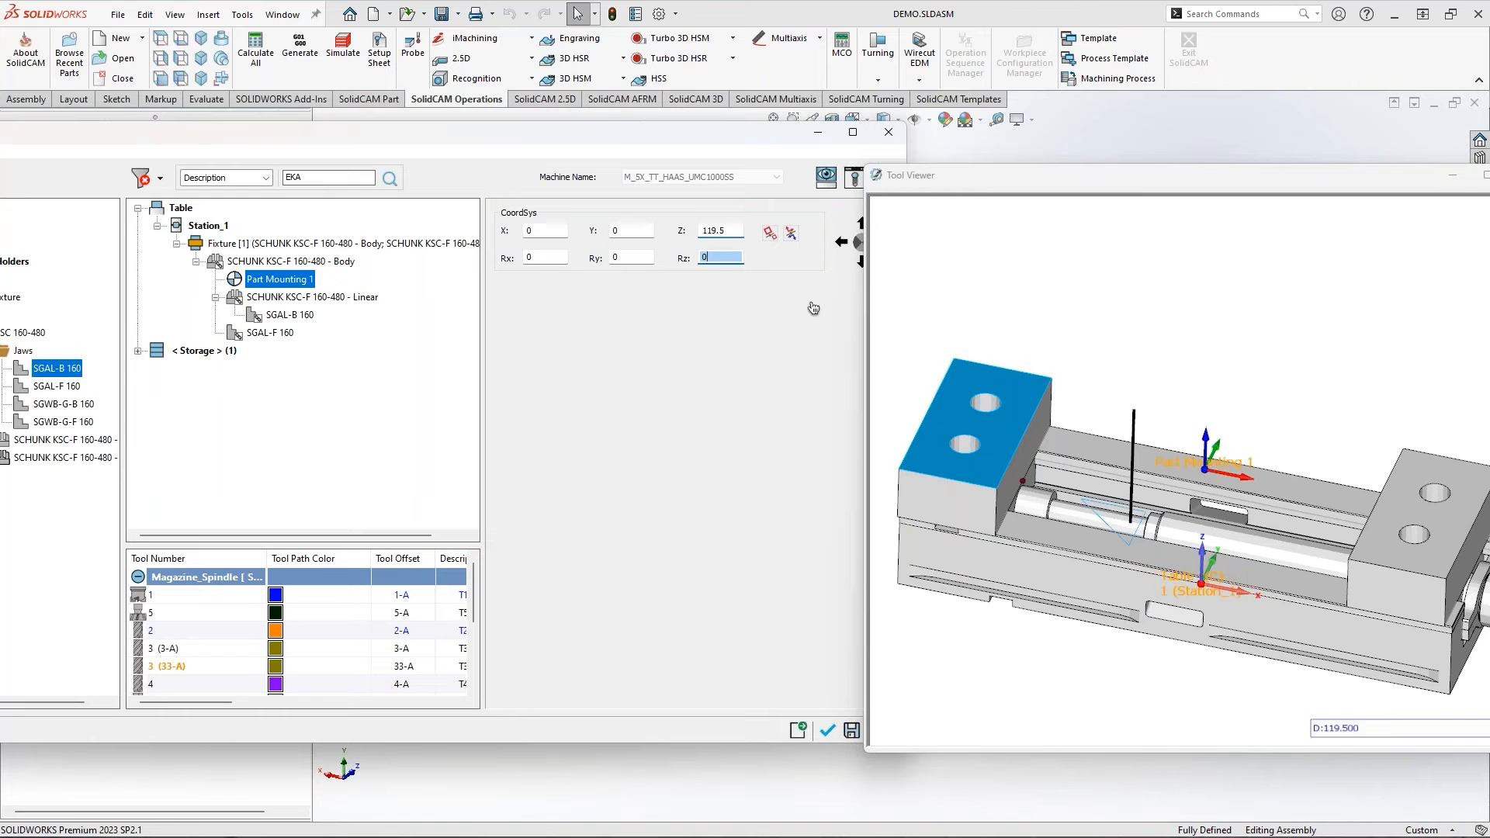
middle_drag(1215, 392, 1178, 527)
mouse_move(1176, 396)
mouse_down()
mouse_move(1130, 553)
mouse_move(1195, 572)
mouse_up()
drag(1205, 574, 1307, 477)
drag(1221, 398, 1339, 458)
mouse_move(1031, 529)
mouse_down()
mouse_move(1031, 584)
mouse_move(1207, 644)
mouse_up()
drag(1209, 622, 1214, 640)
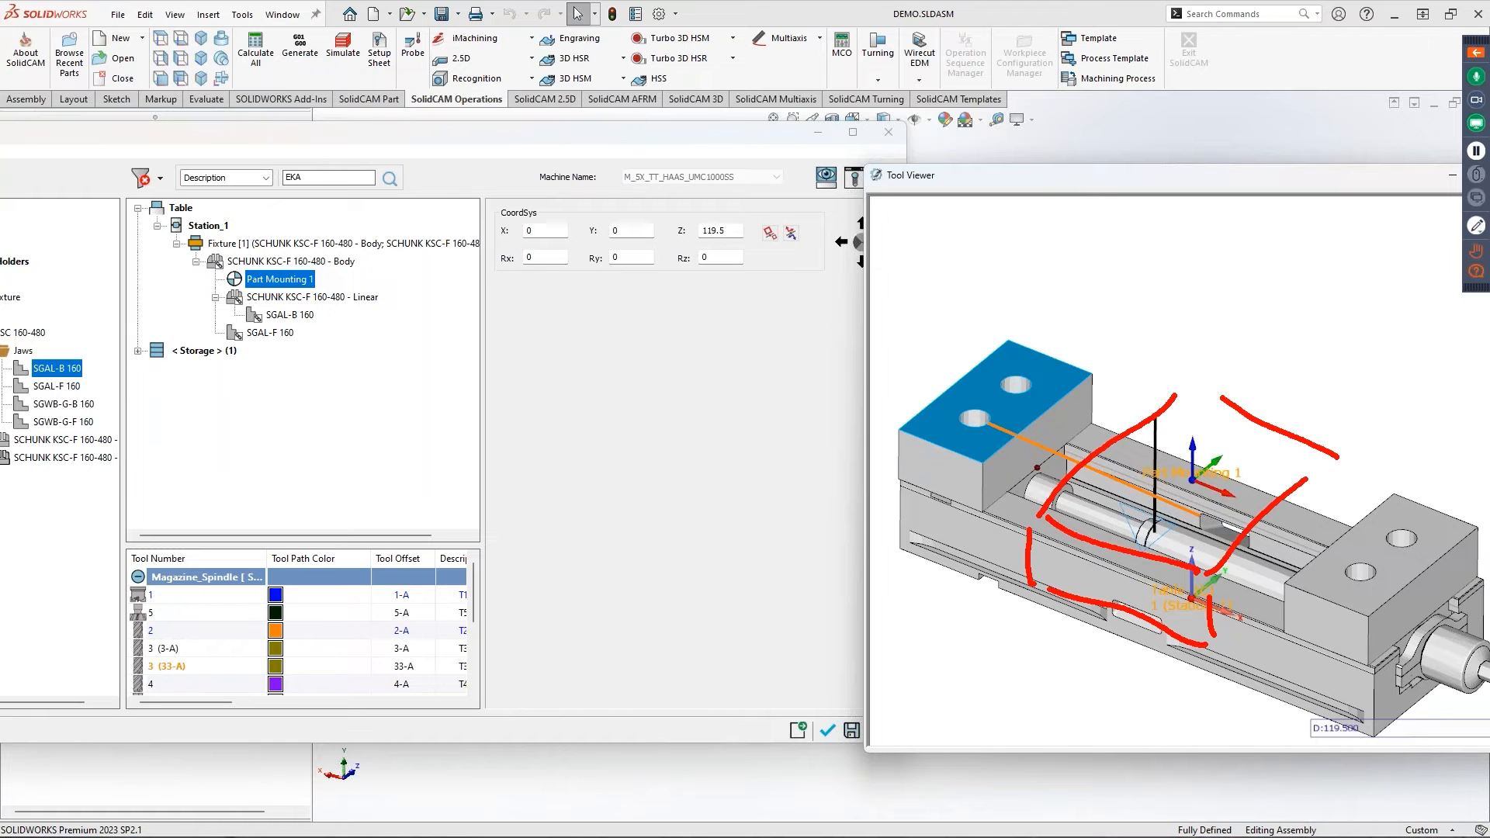
drag(1335, 469, 1202, 644)
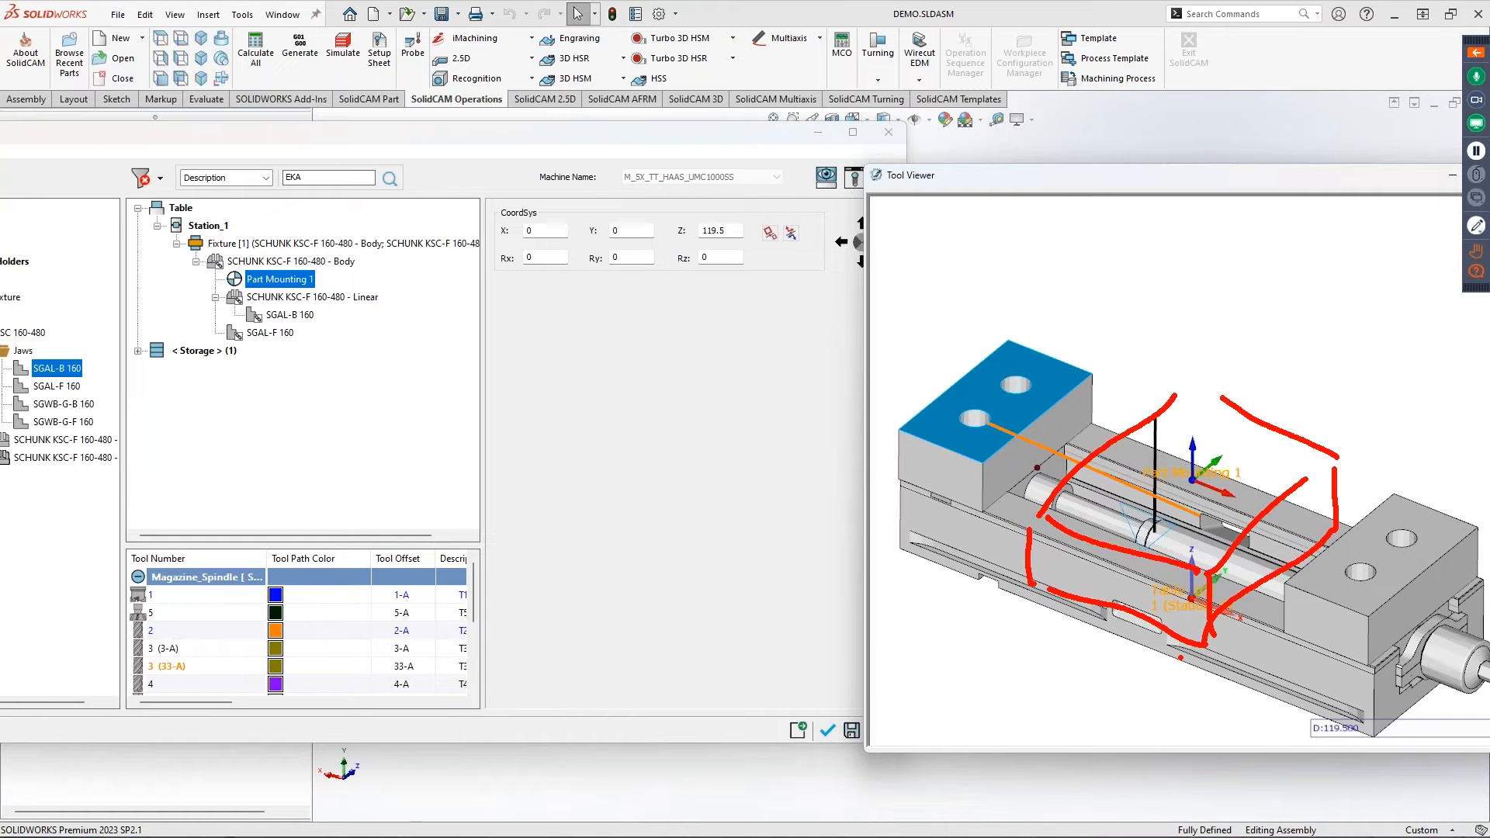
key(Escape)
scroll(1193, 458, down, 1)
middle_drag(1193, 458, 1178, 381)
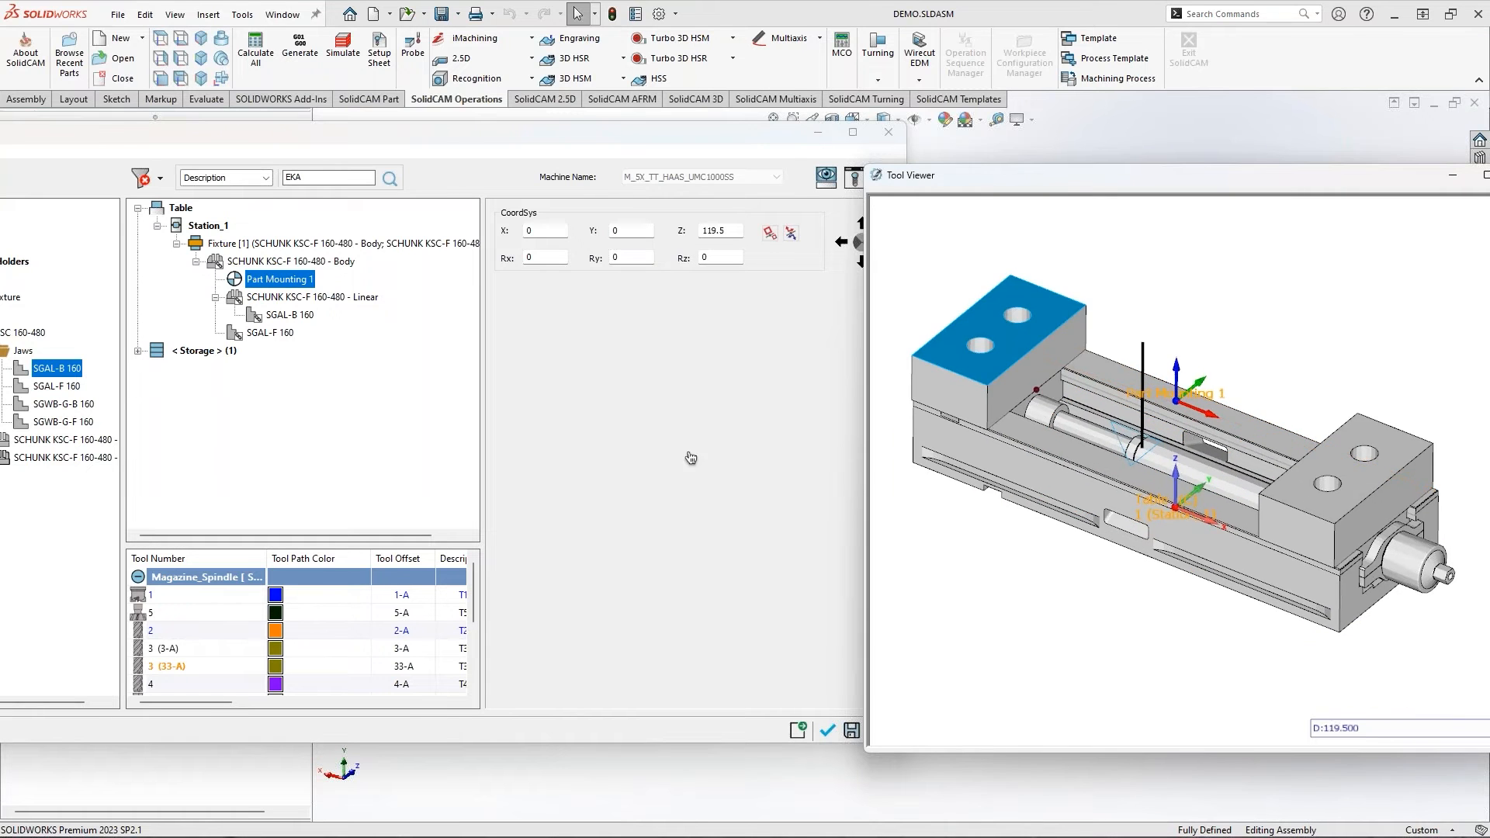
Accept the vise with its part mounting as the Setup's fixture and preview it with the workpiece, hiding the machine
mouse_move(612, 136)
mouse_down()
mouse_move(683, 144)
mouse_move(600, 144)
mouse_up()
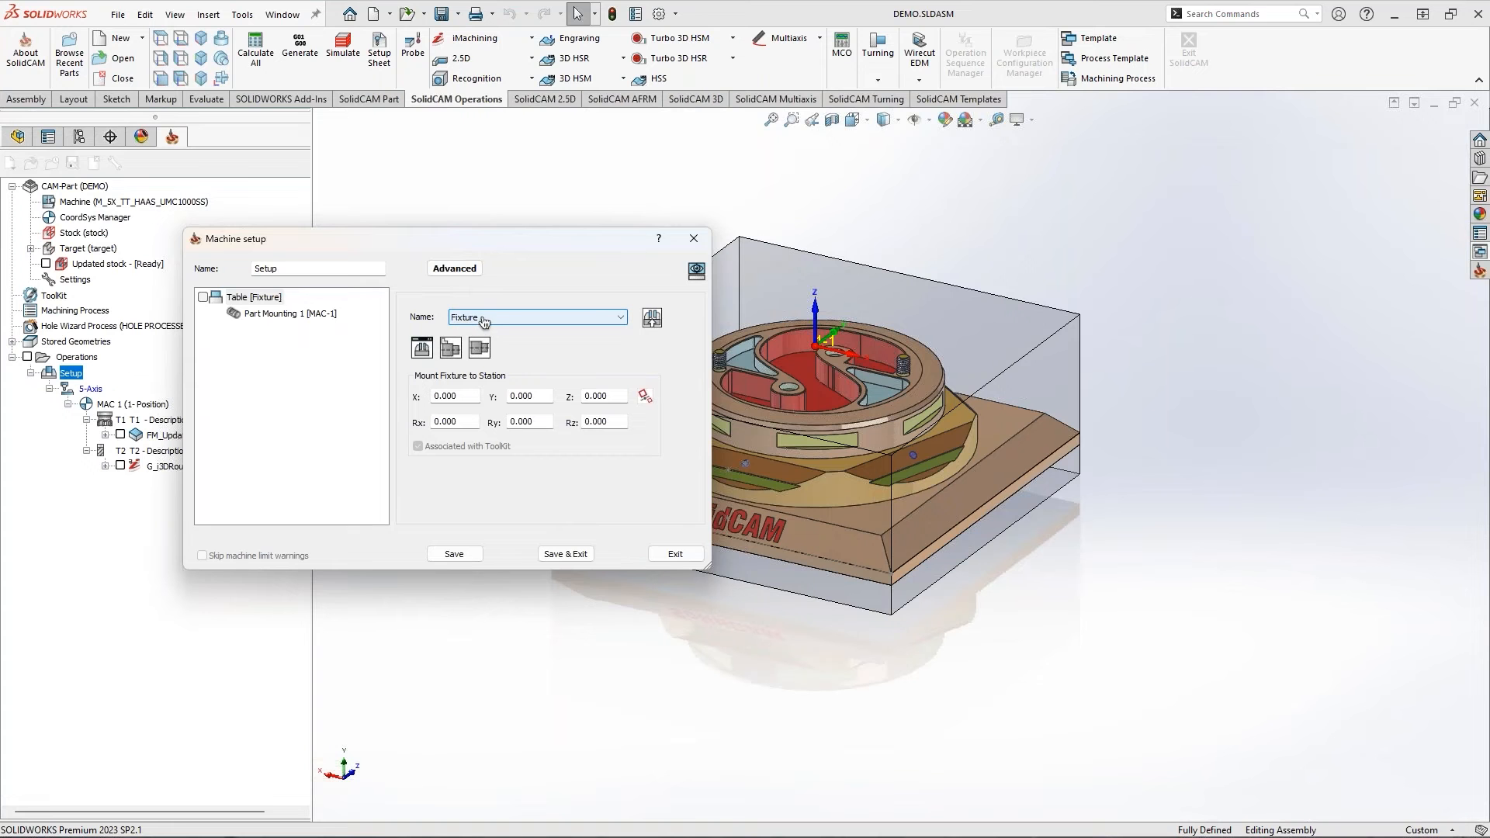
click(696, 270)
drag(1068, 141, 1486, 155)
scroll(1043, 392, up, 5)
middle_drag(1043, 392, 1011, 418)
click(898, 48)
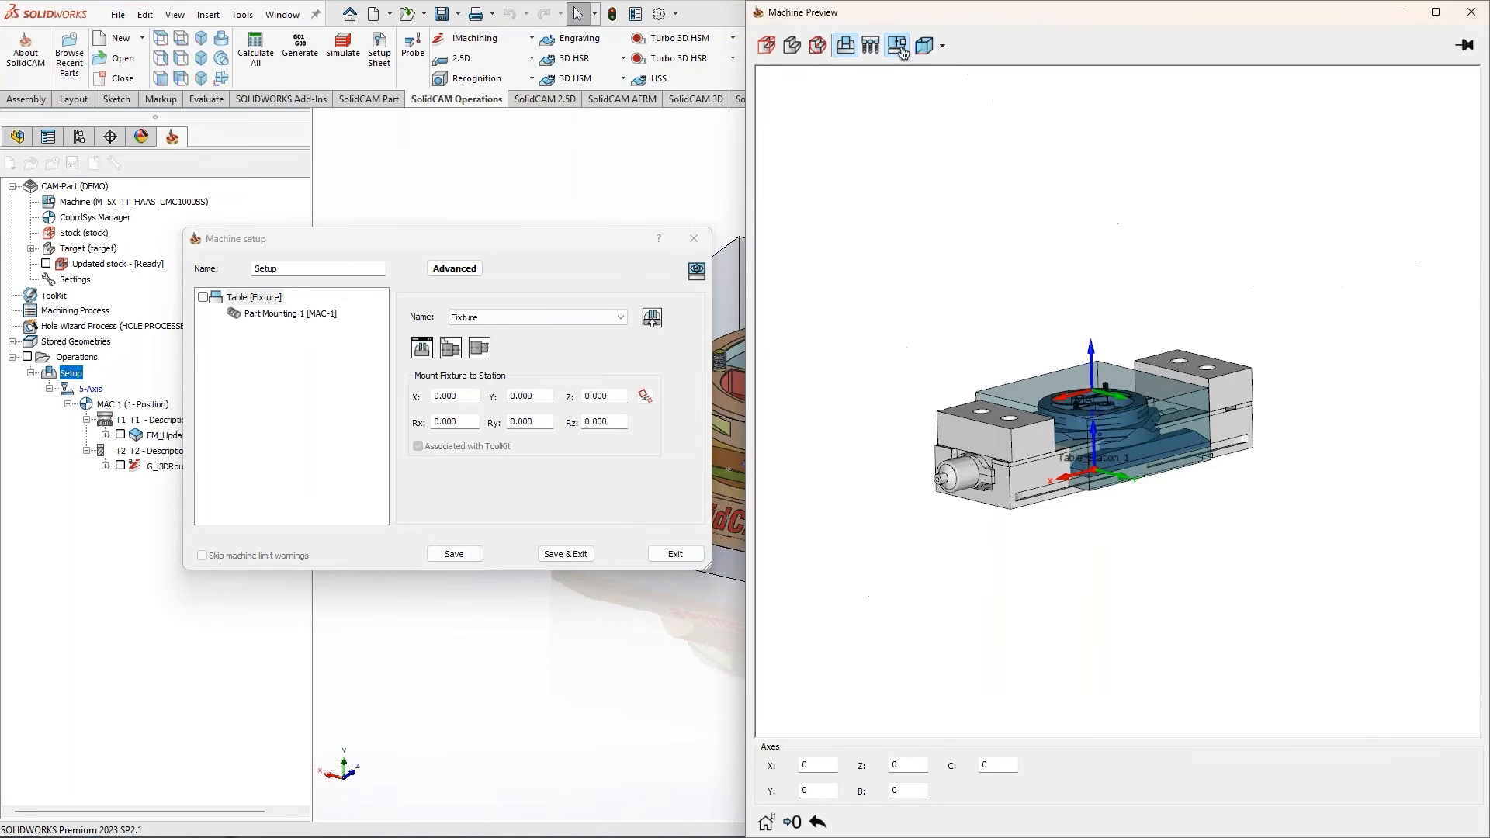
scroll(1164, 454, up, 4)
mouse_move(1133, 462)
middle_down()
mouse_move(1085, 435)
mouse_move(1131, 419)
mouse_move(1145, 450)
middle_up()
scroll(1141, 426, up, 2)
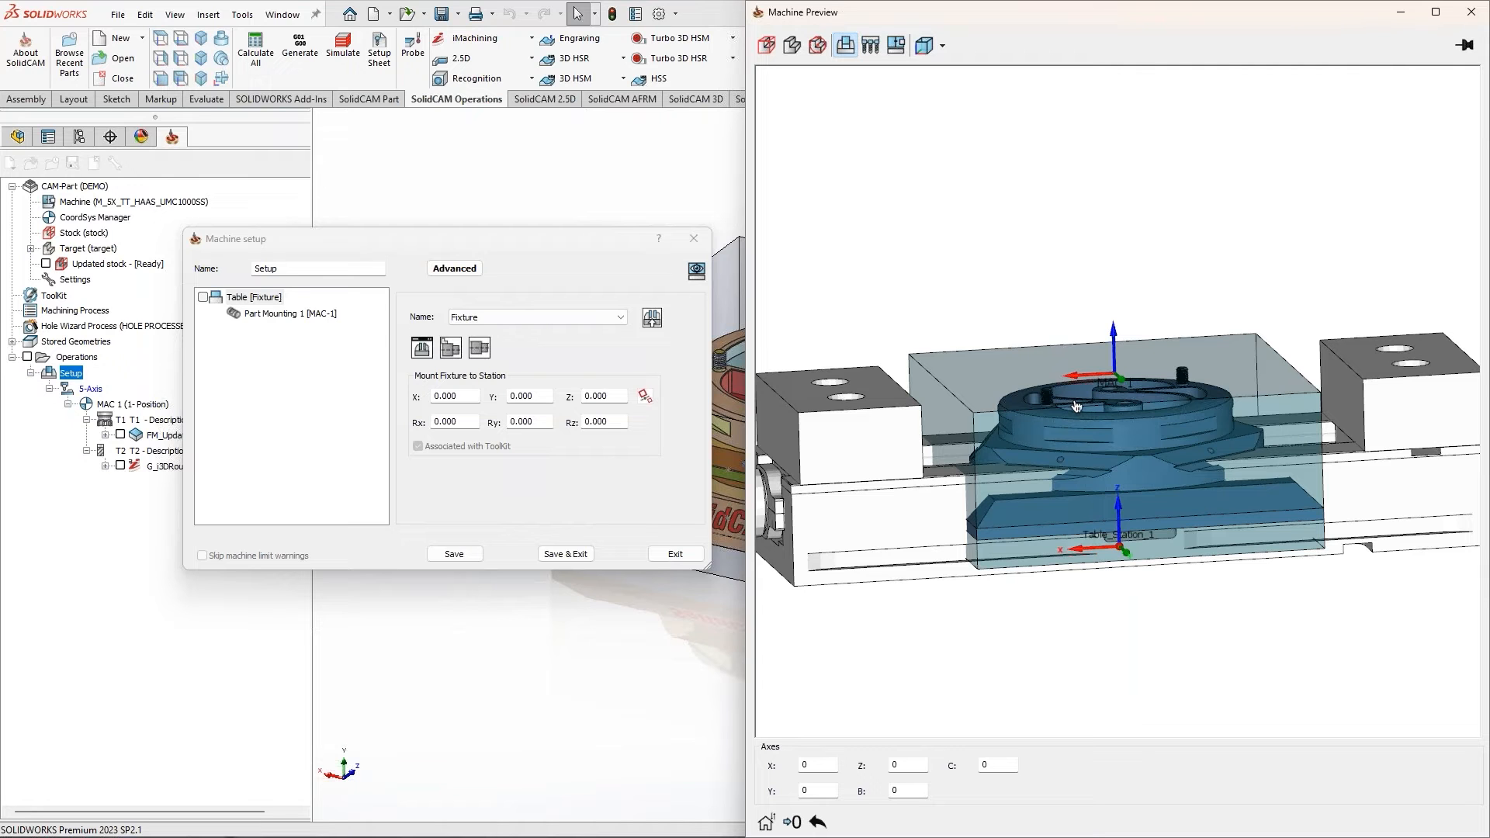
Set the workpiece Z of Part Mounting 1 to 70
click(289, 314)
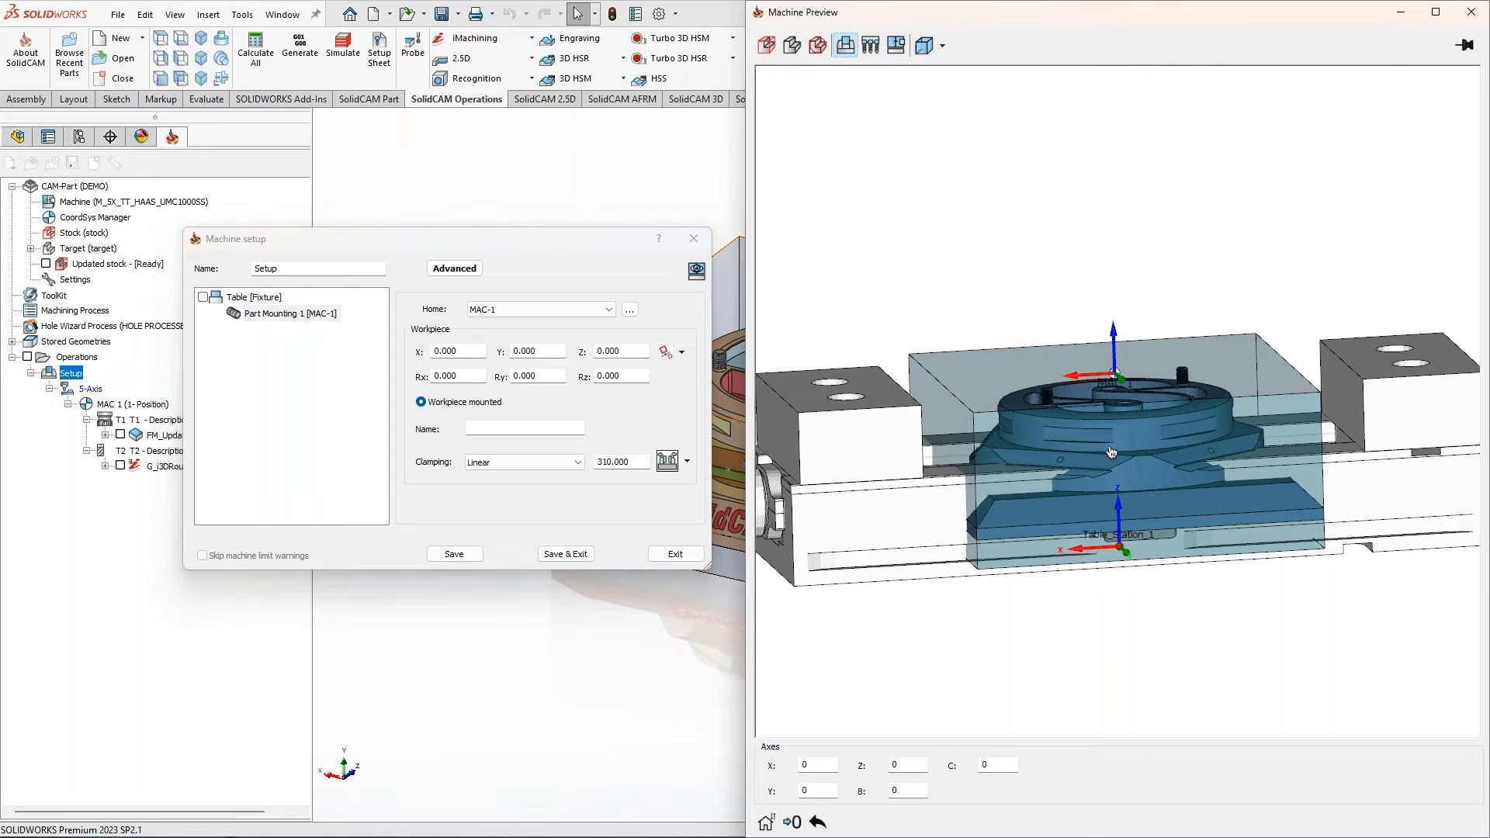
double_click(621, 352)
text(70)
key(Return)
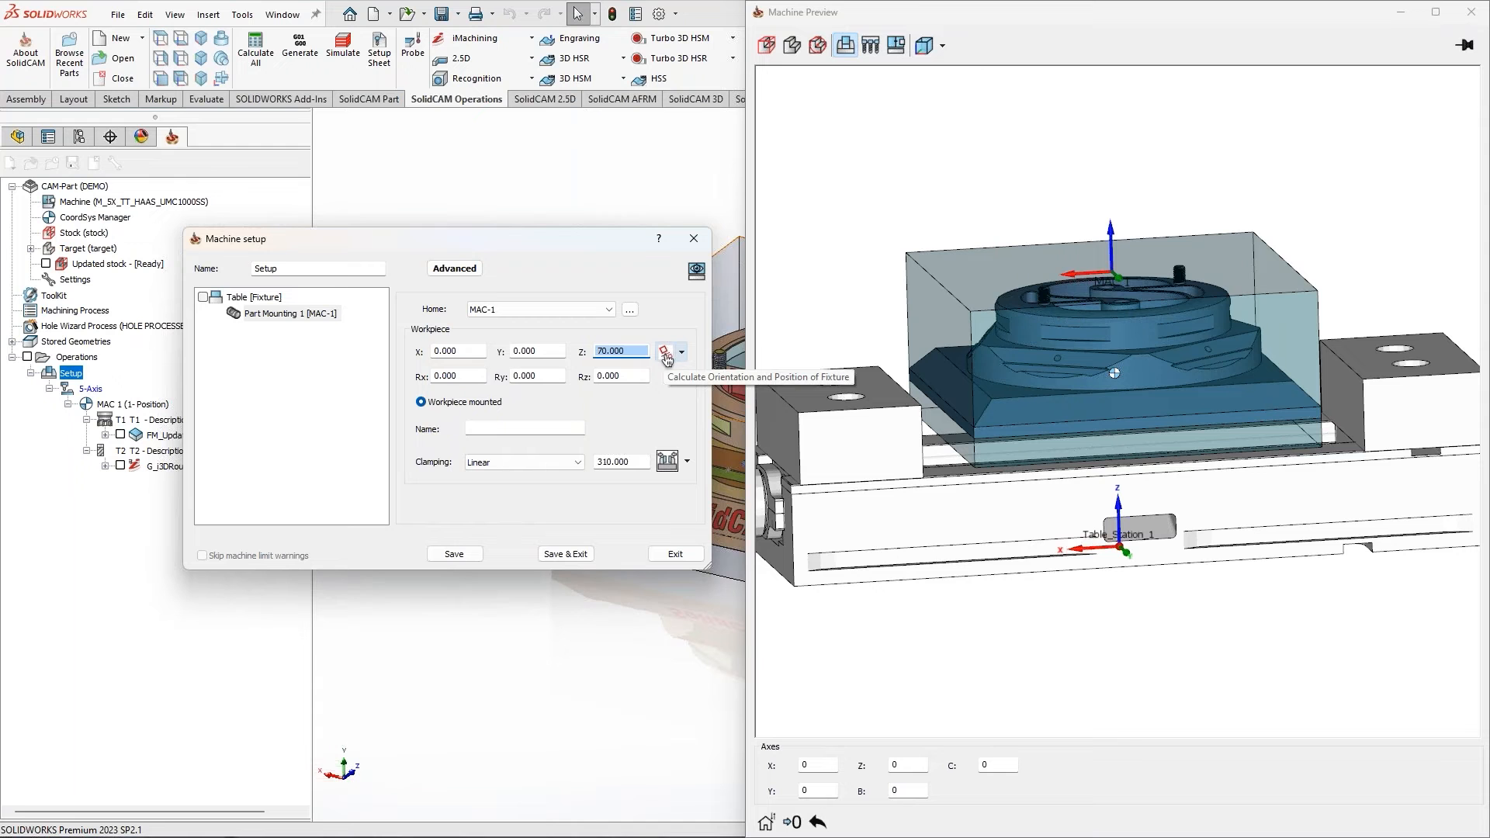
Calculate the workpiece position by matching the stock's side face to the clamping face of the fixed jaw
click(665, 354)
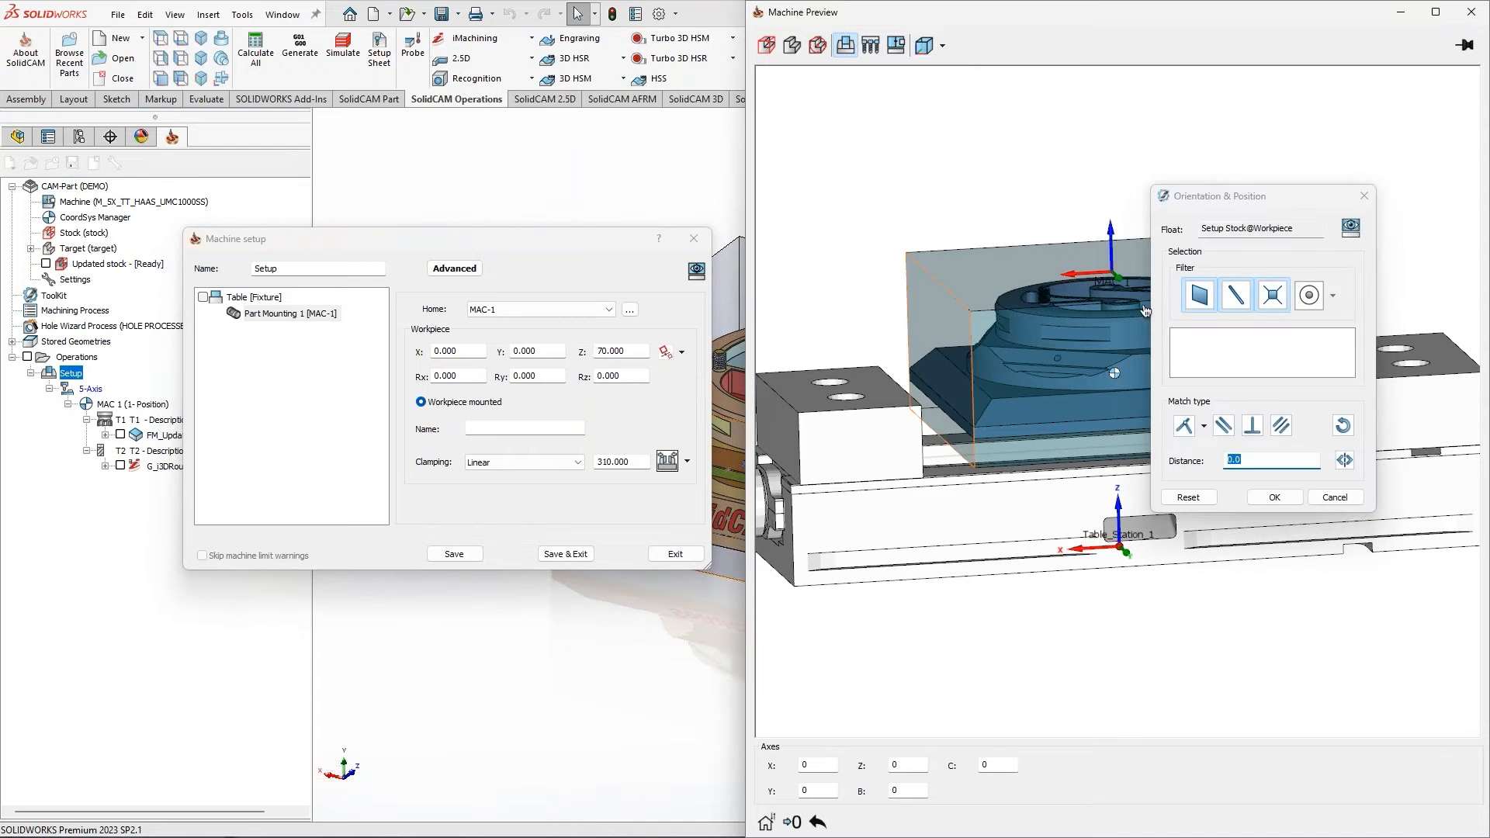
drag(1232, 292, 1321, 74)
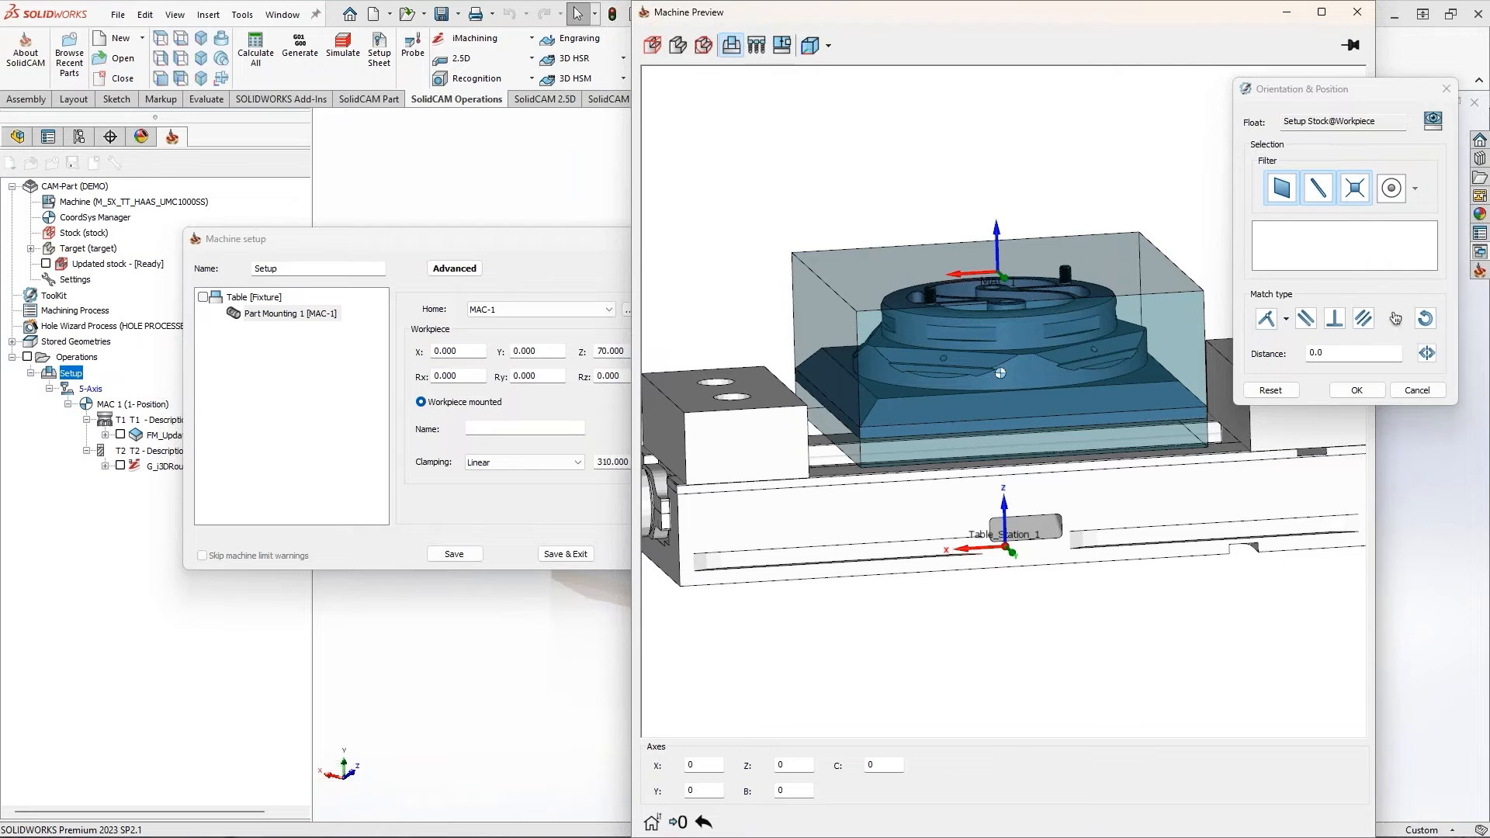
middle_drag(1169, 355, 1095, 349)
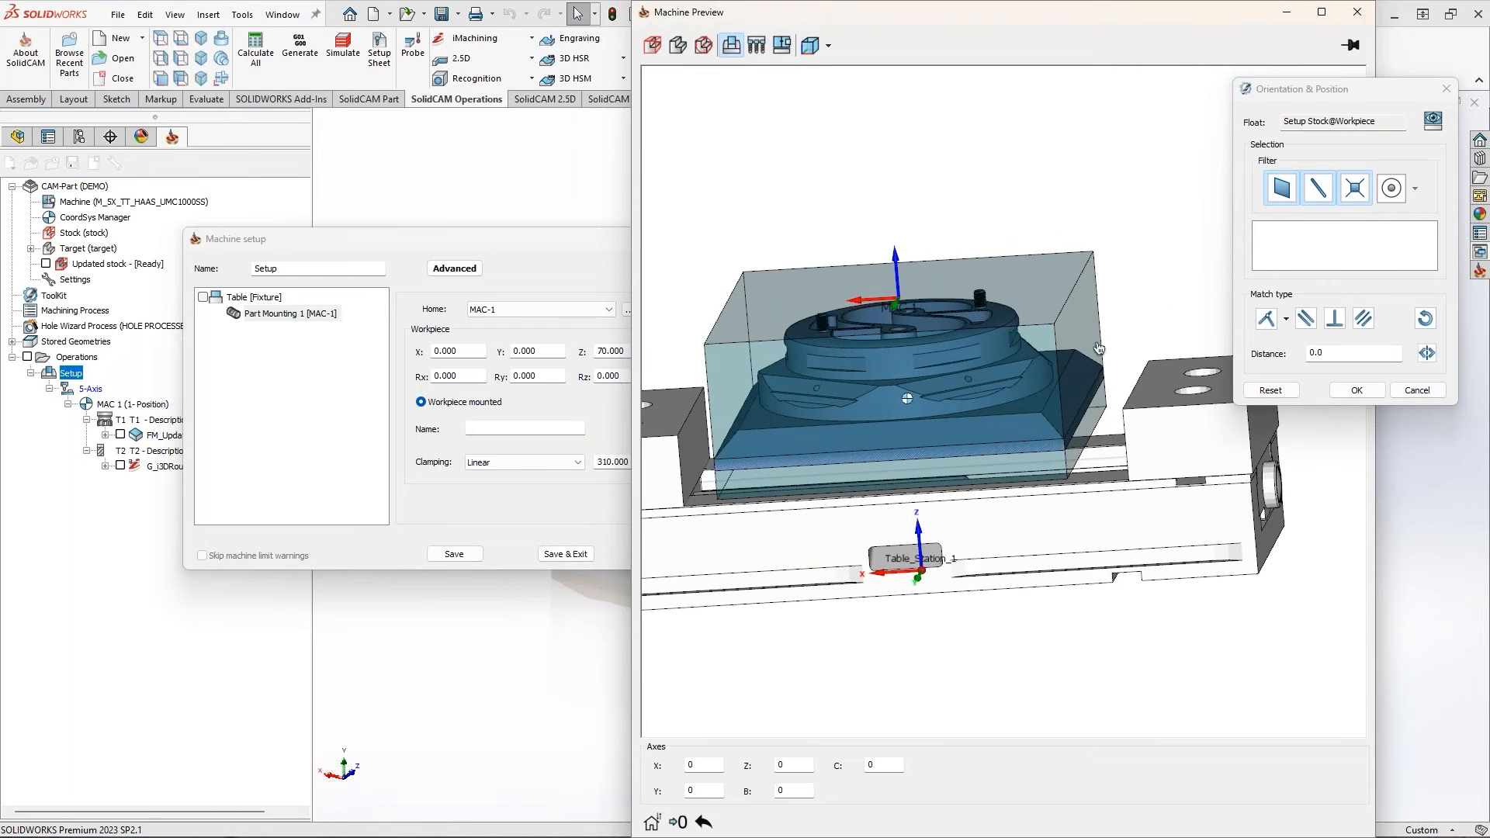
click(1110, 416)
middle_drag(1110, 416, 1180, 431)
click(1183, 431)
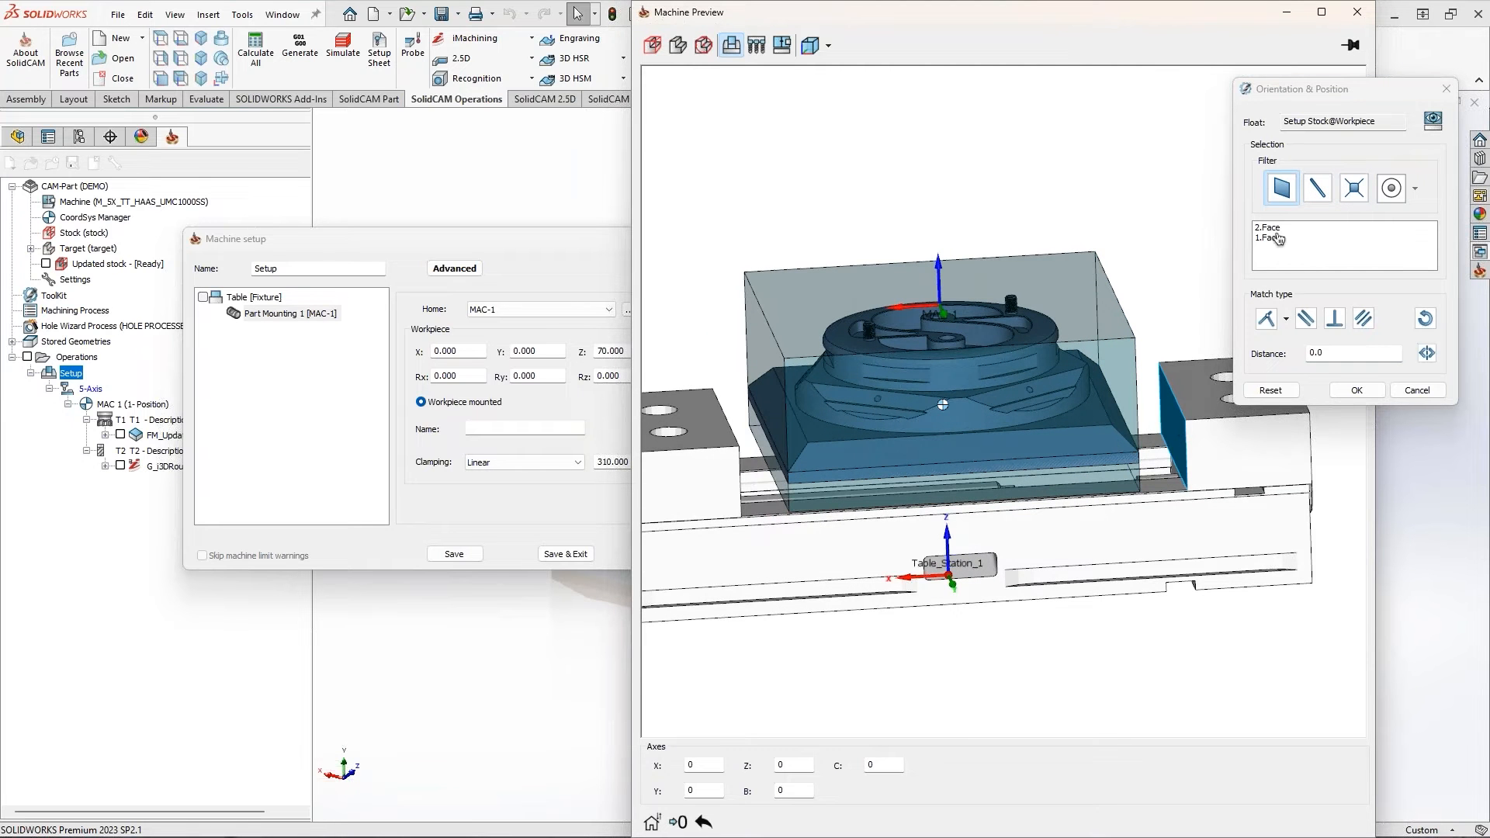
click(1268, 319)
middle_drag(1180, 506, 1202, 448)
Clear the selected faces, hide the stock, and match the target's bottom face to the fixed jaw's top face
right_click(1312, 258)
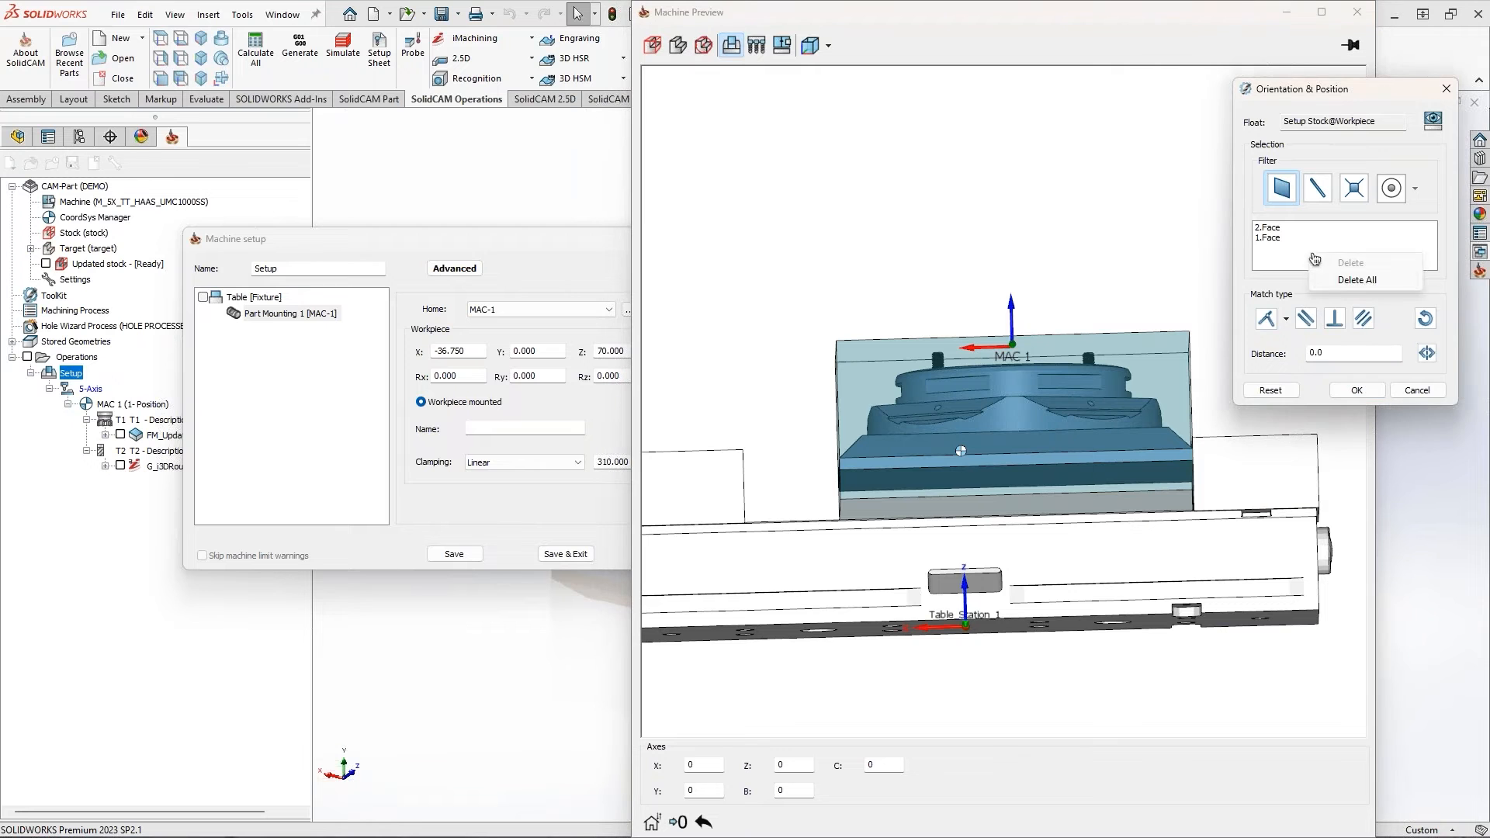
click(1368, 283)
scroll(1094, 473, up, 2)
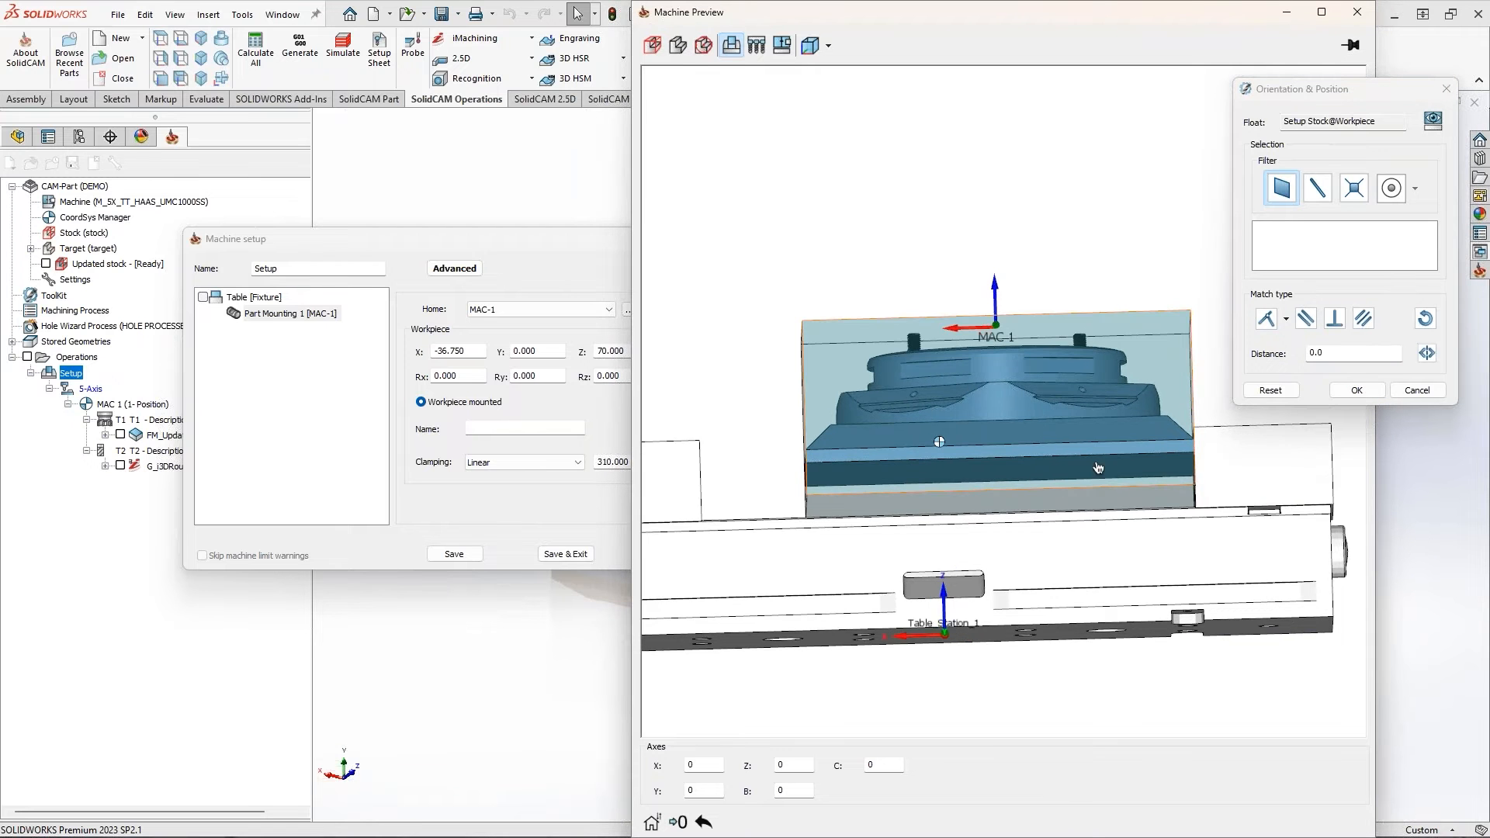
middle_drag(1107, 479, 1151, 433)
click(1149, 423)
middle_drag(1061, 494, 1060, 481)
scroll(1025, 475, up, 2)
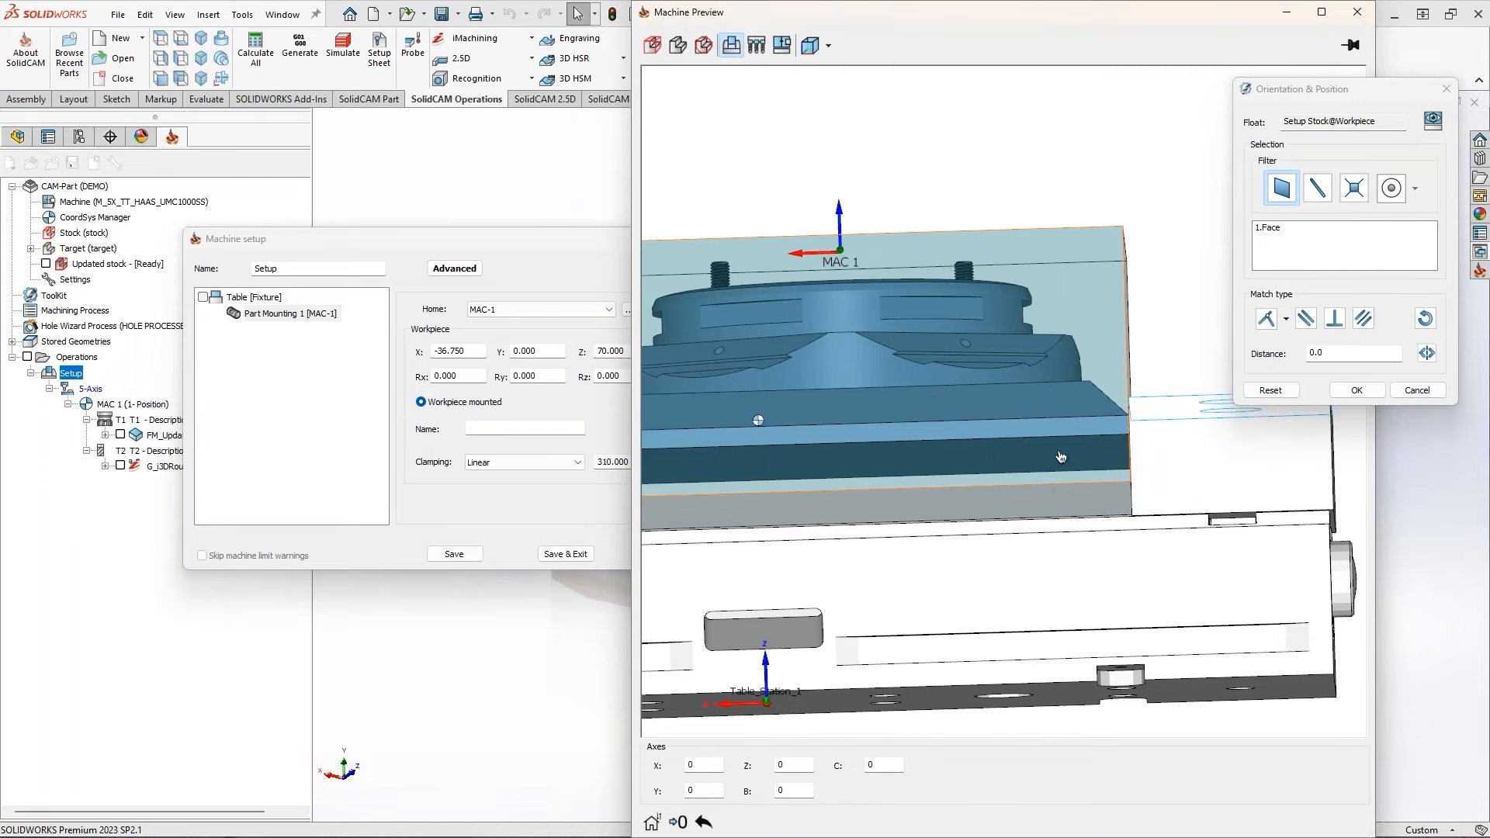
click(655, 52)
click(990, 450)
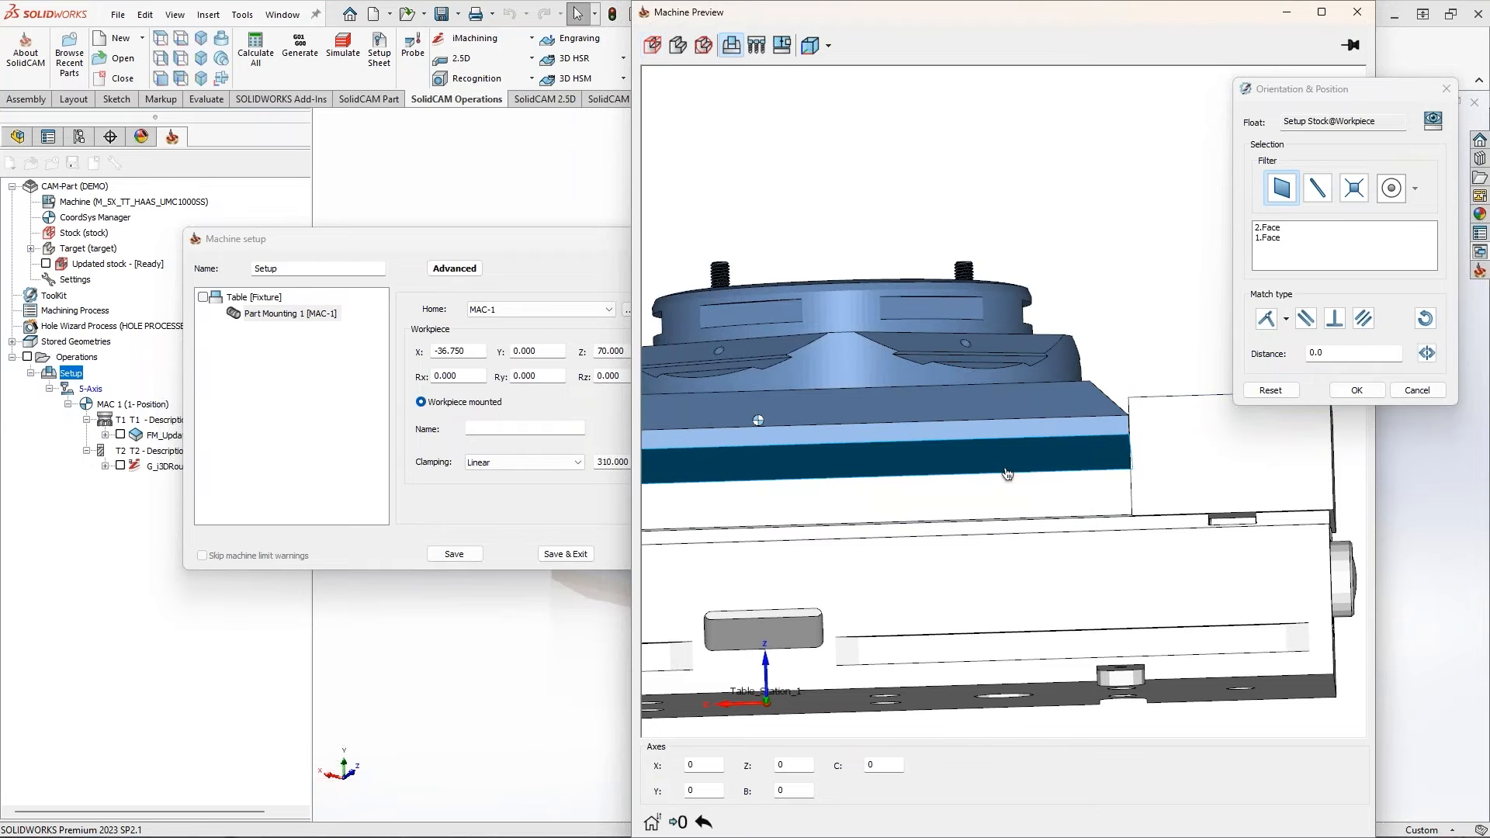
click(1266, 319)
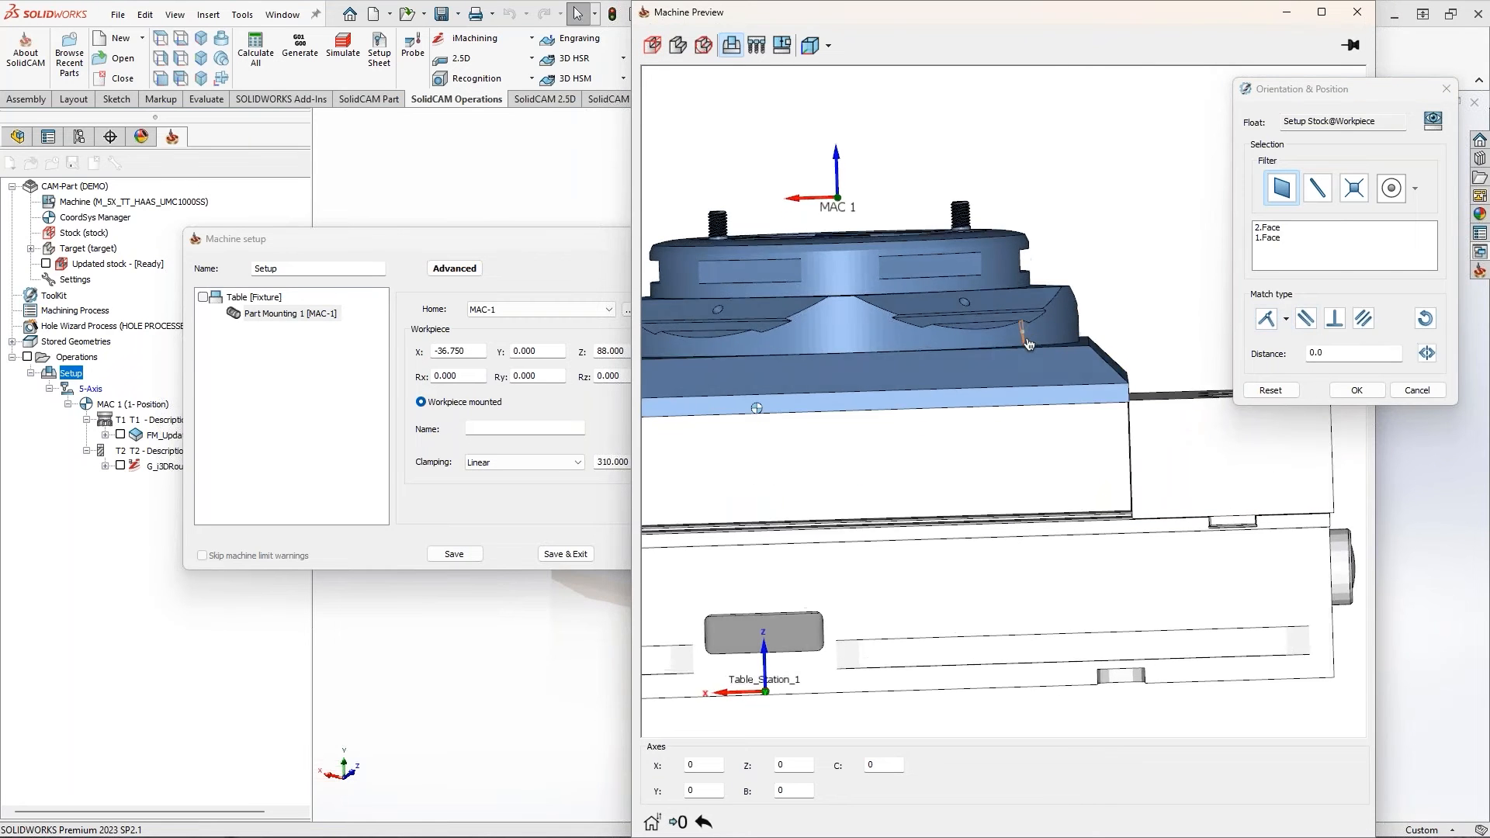
Set the match distance to 2, flip its direction so the target sits above the jaw, and accept the workpiece position
middle_drag(1021, 348, 1044, 350)
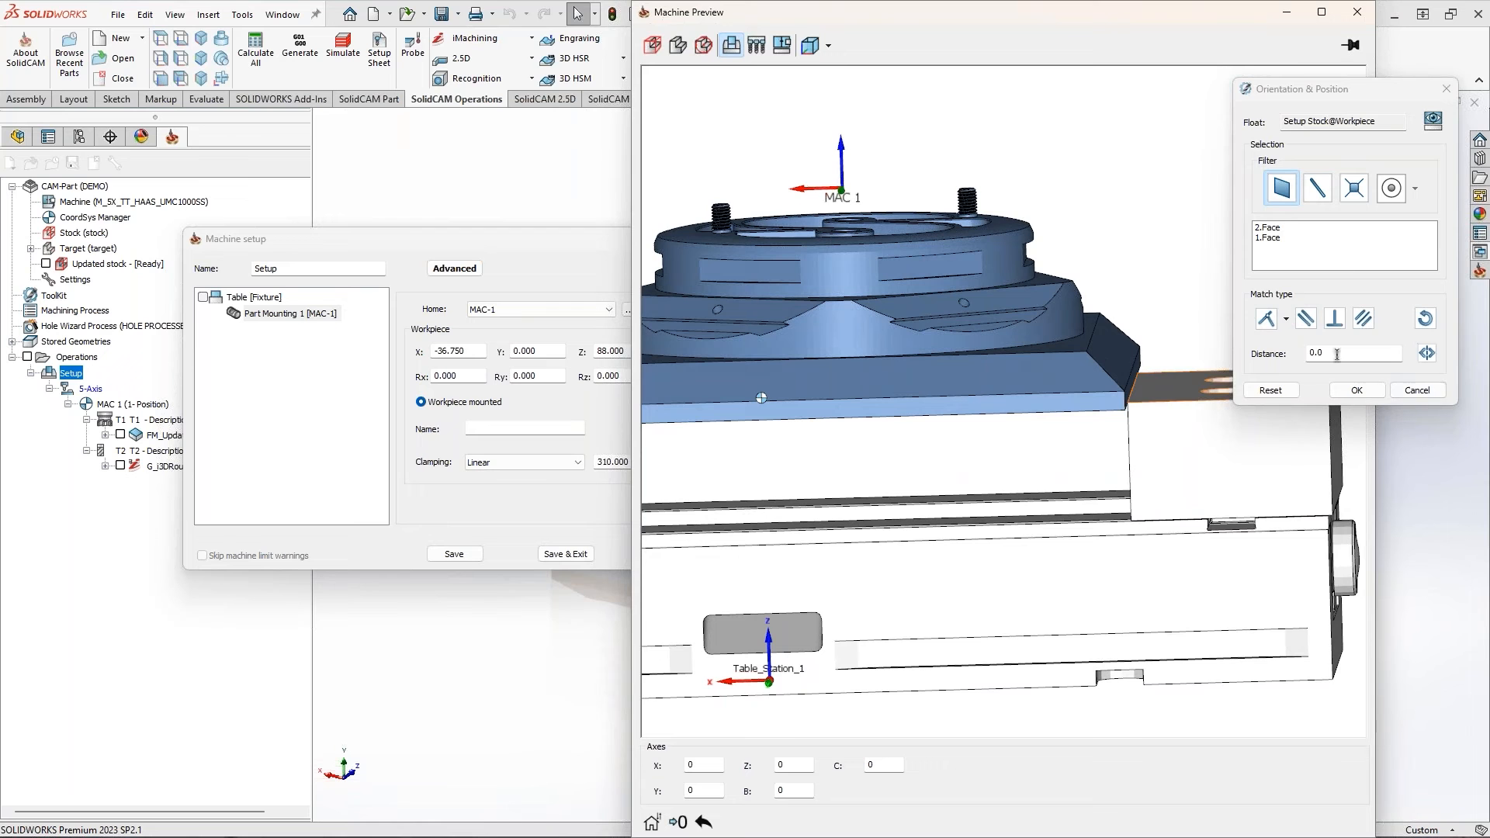
drag(1336, 354, 1267, 366)
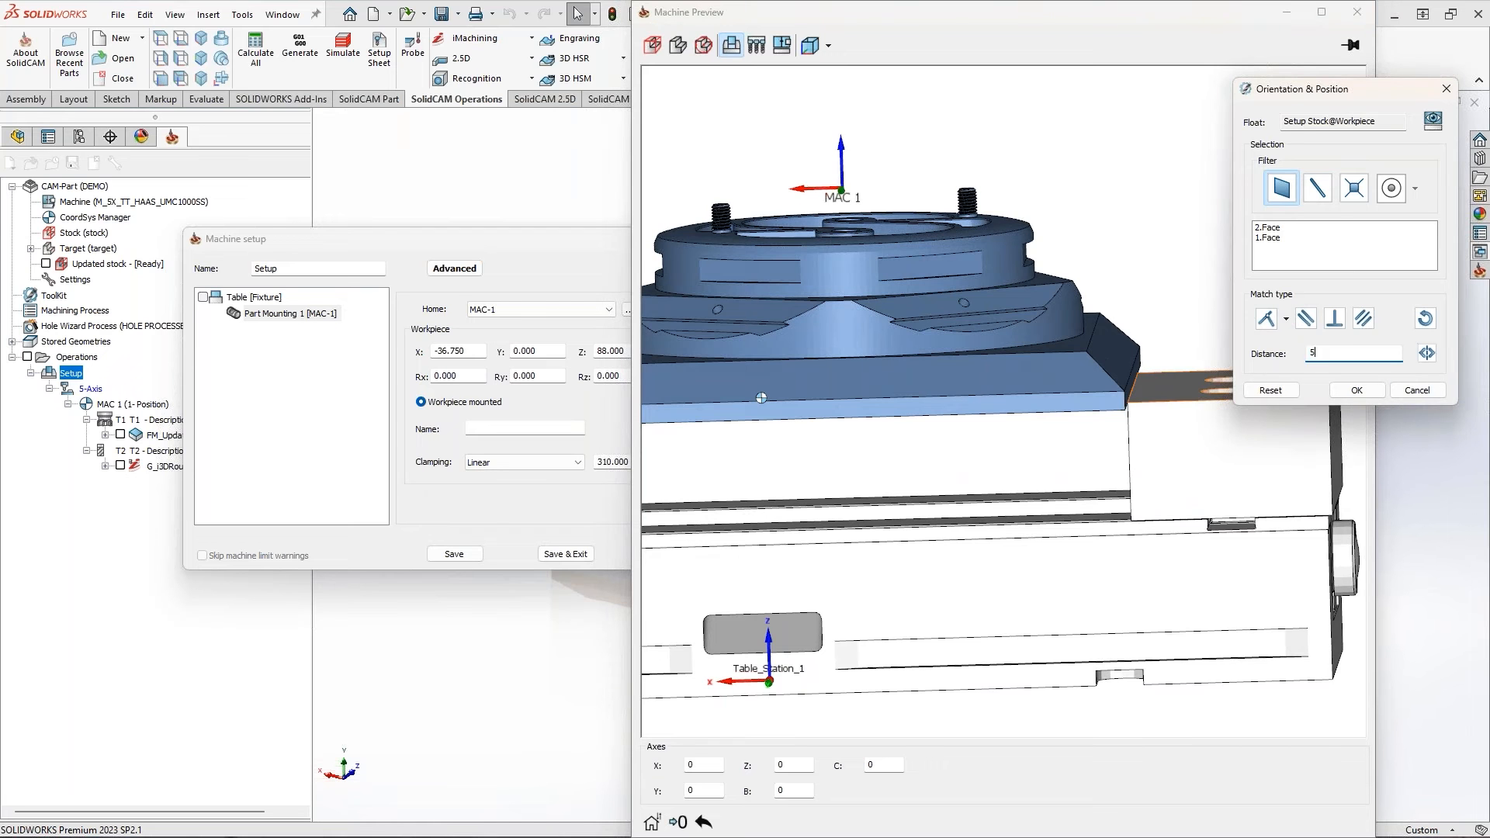
text(5)
key(Return)
text(2)
key(Return)
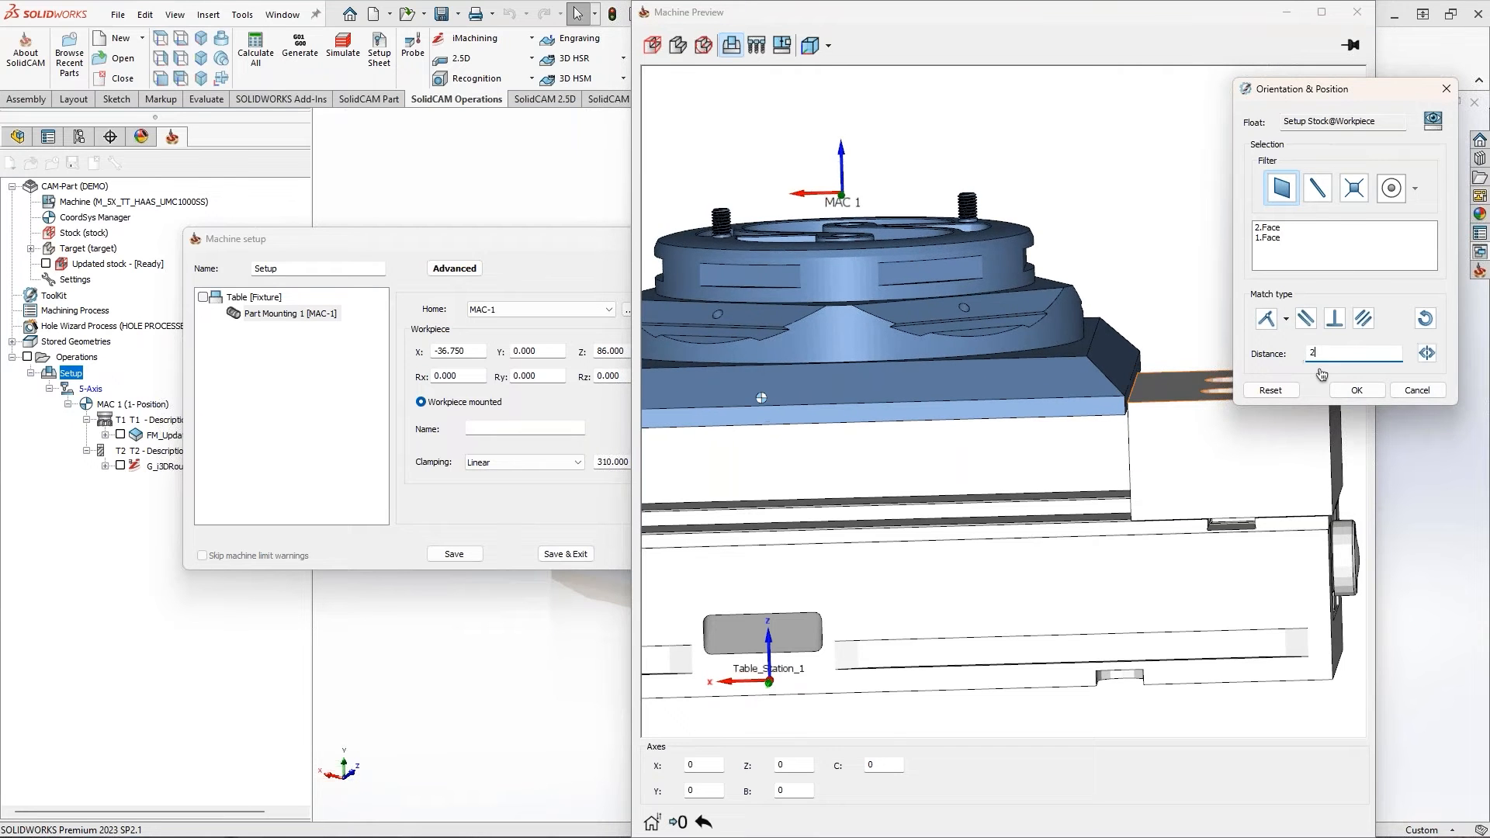
click(1428, 354)
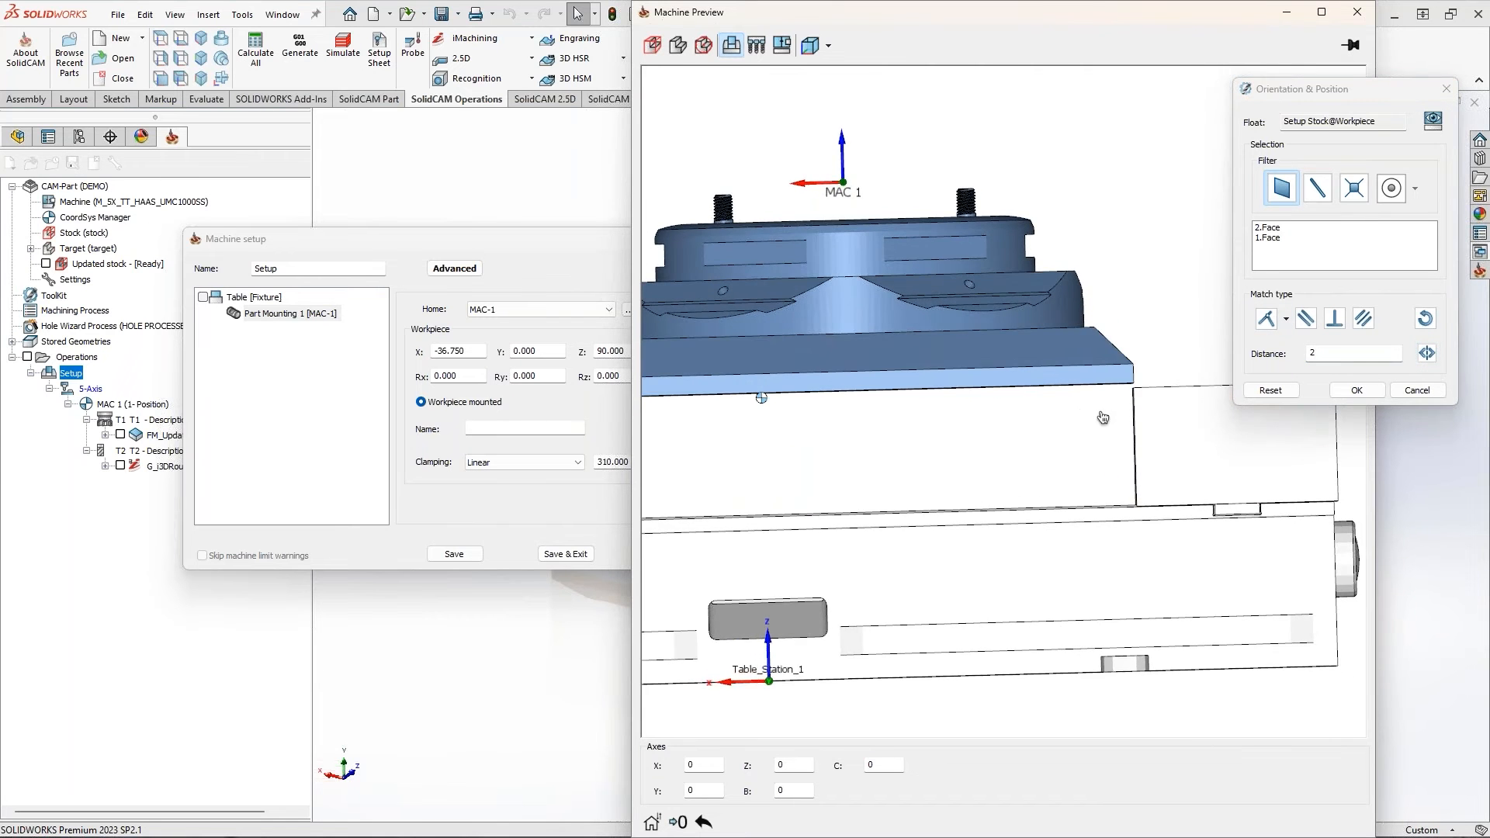
click(1345, 391)
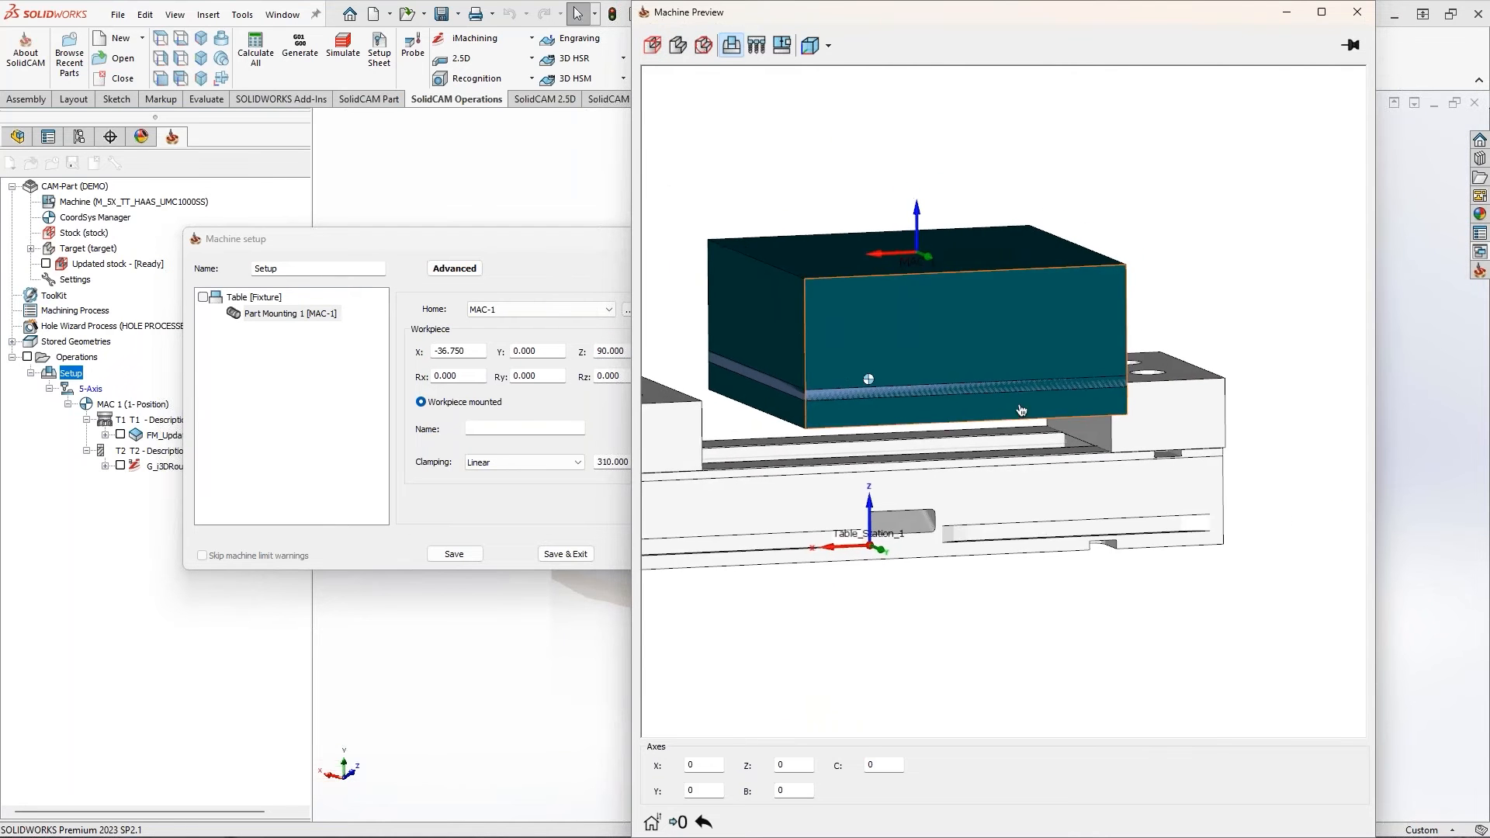
Show the stock again and clamp it by running Auto-Close on Stock for the vise's Linear component
click(655, 47)
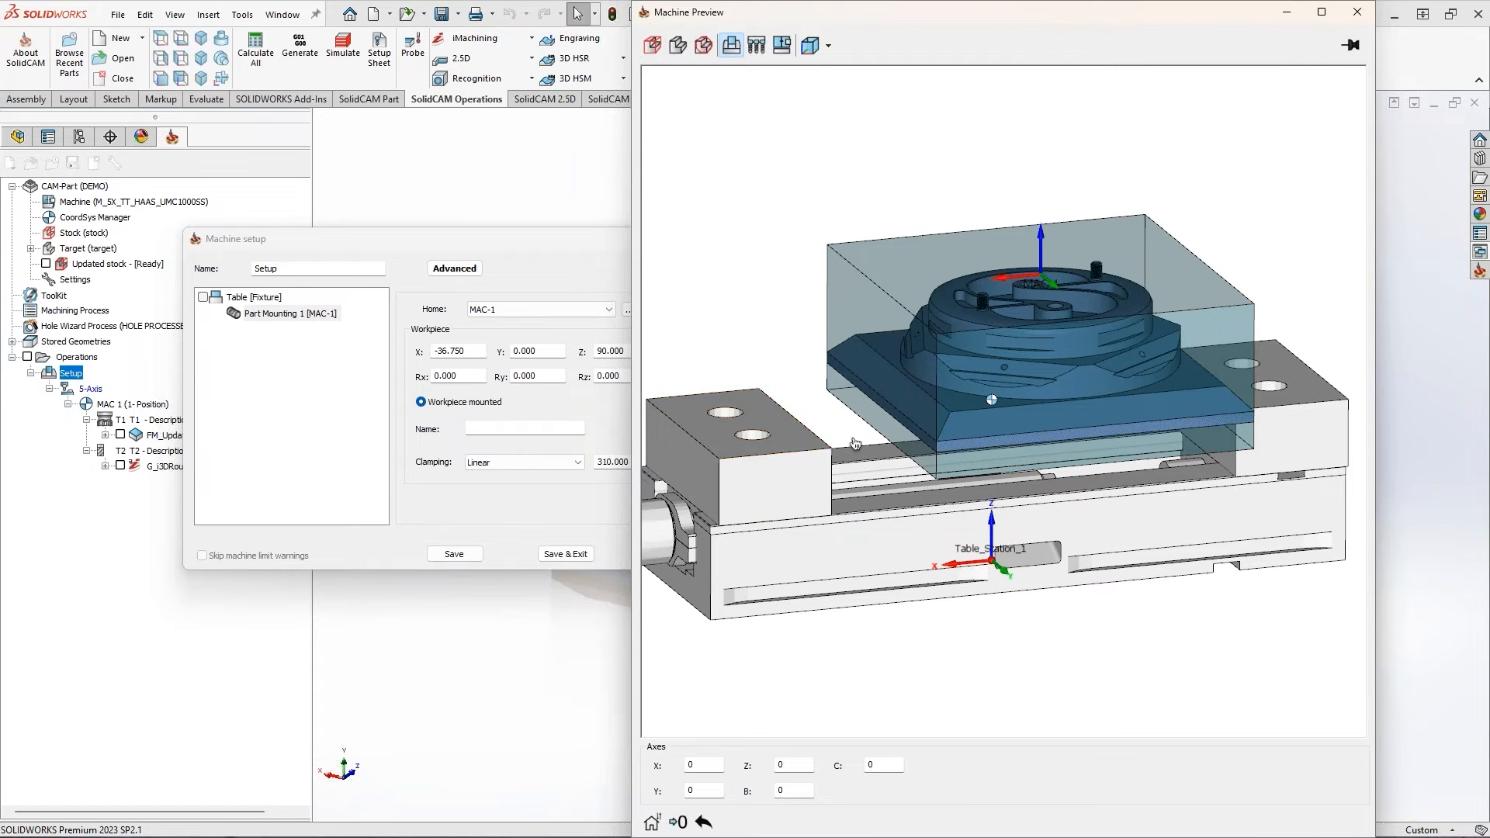
mouse_move(877, 444)
middle_down()
mouse_move(765, 451)
mouse_move(856, 447)
middle_up()
drag(575, 247, 483, 248)
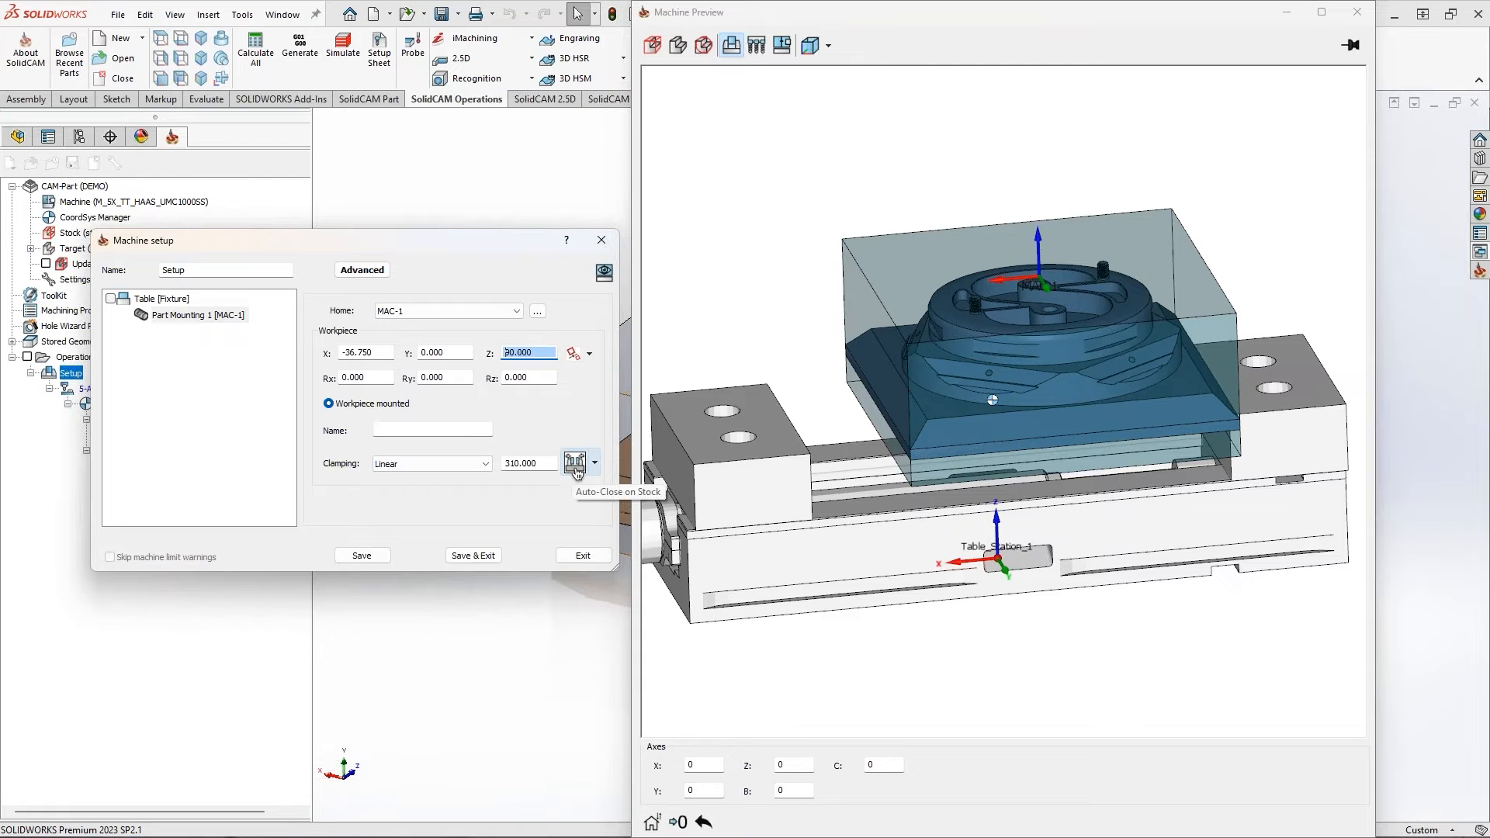
scroll(733, 435, up, 4)
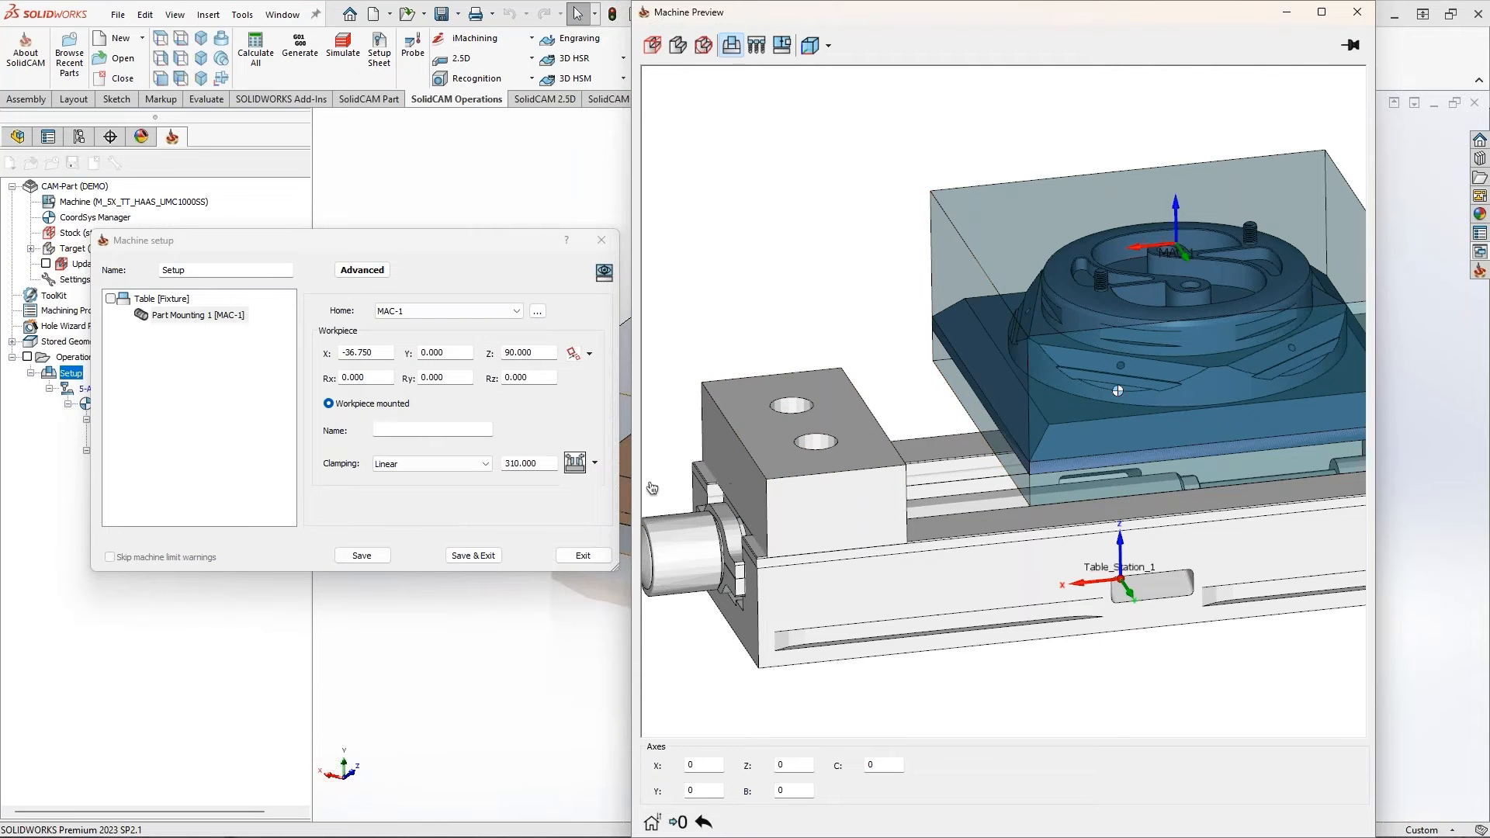
click(576, 464)
middle_drag(1051, 435, 1064, 433)
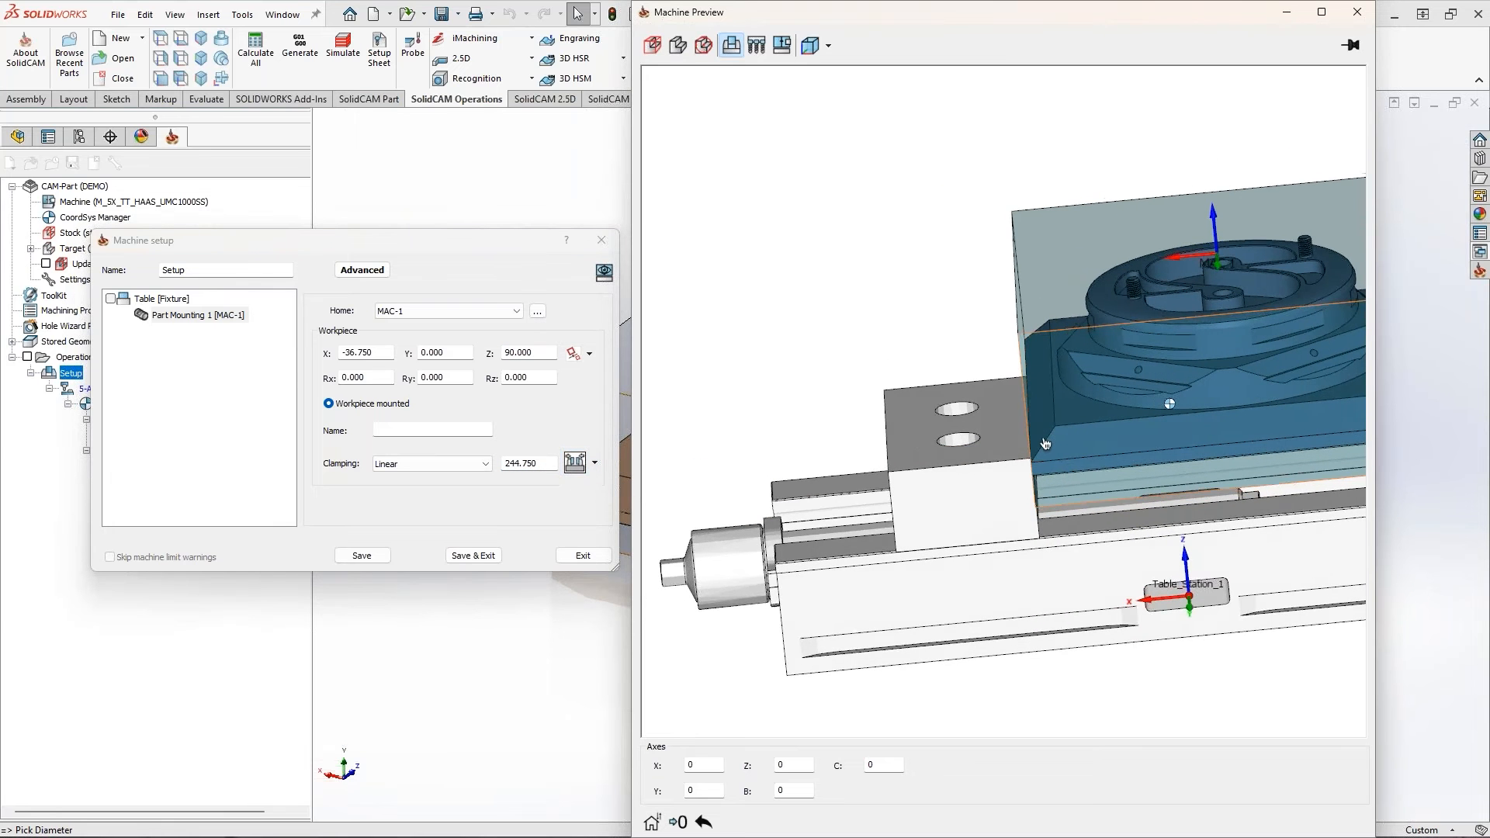
scroll(1048, 474, up, 1)
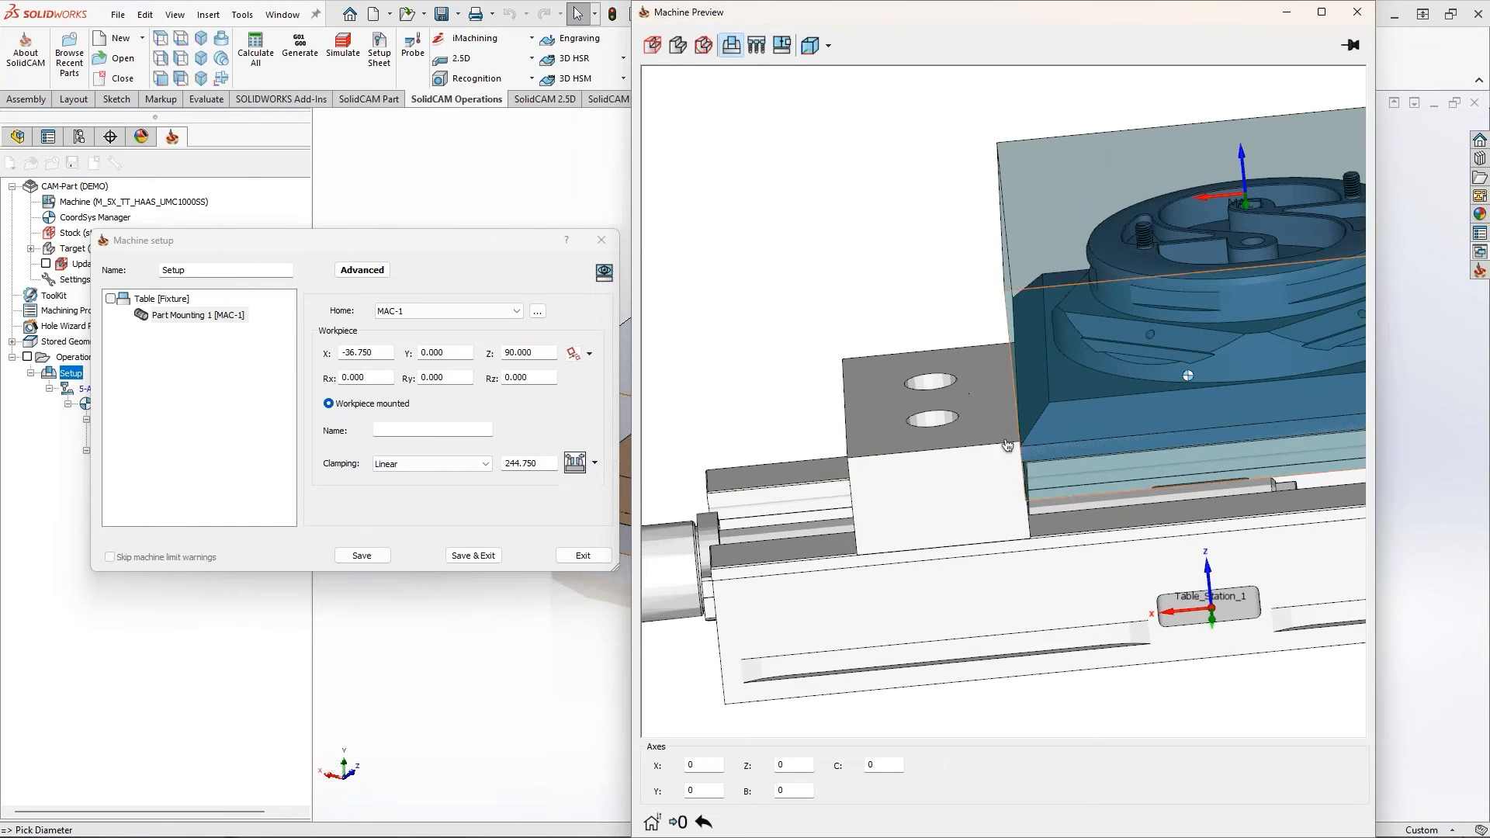
click(594, 464)
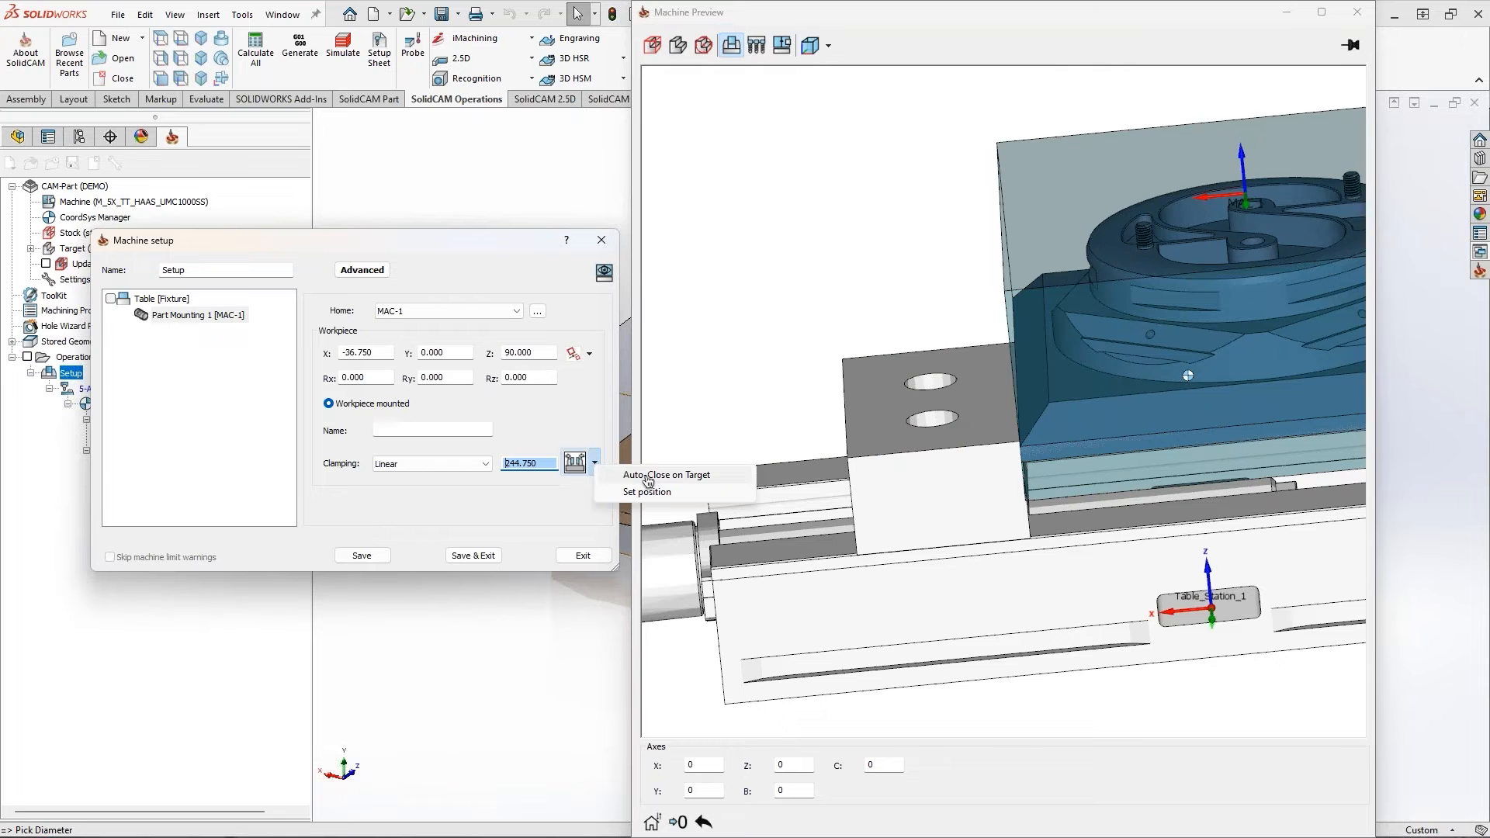
click(604, 428)
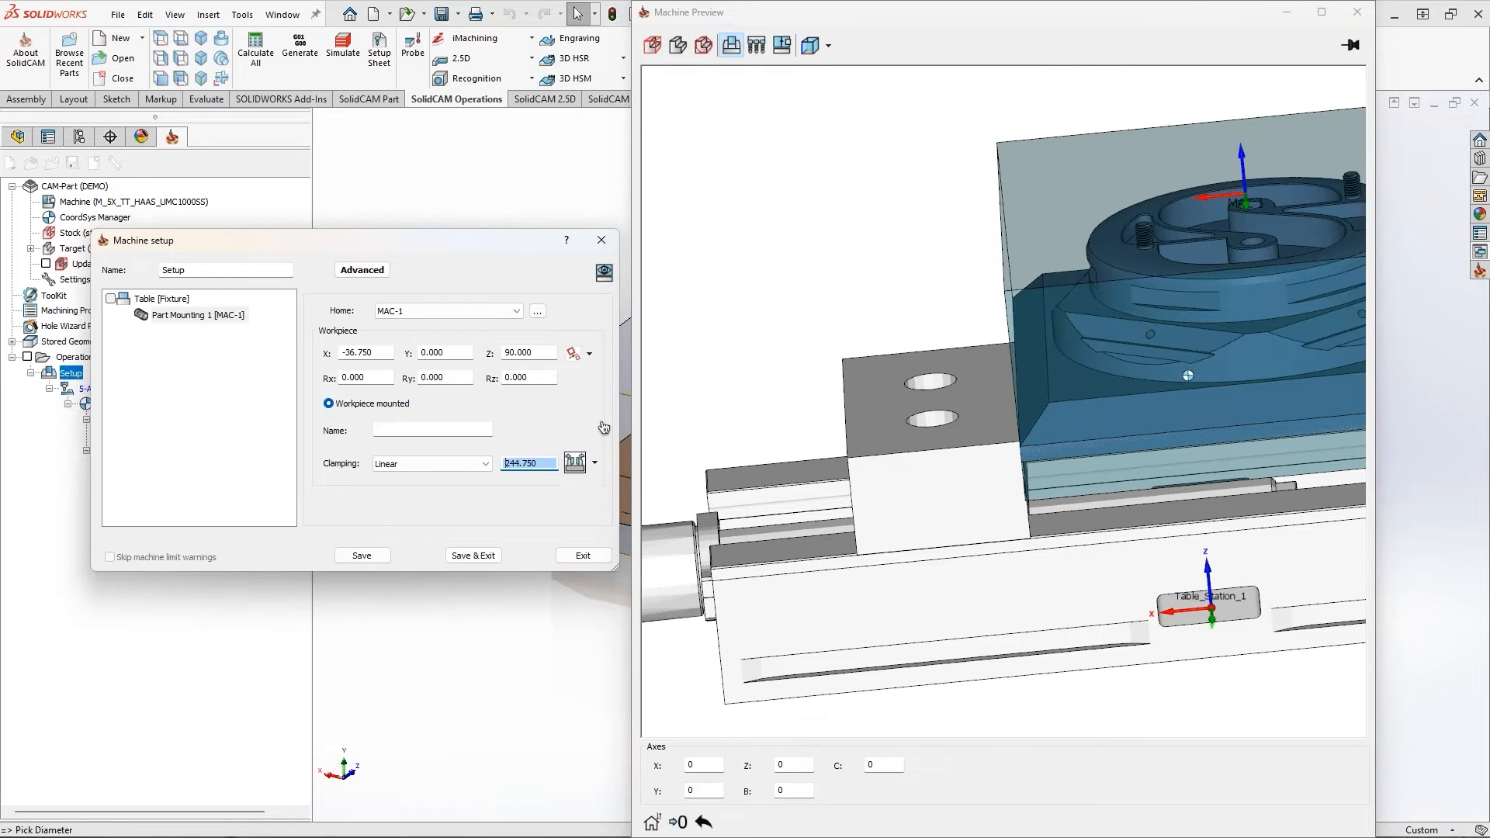
click(596, 463)
click(635, 484)
Show the full machine around the clamped vise in the preview to check its placement, and save and close the machine setup
scroll(1001, 399, down, 3)
middle_drag(1001, 399, 984, 482)
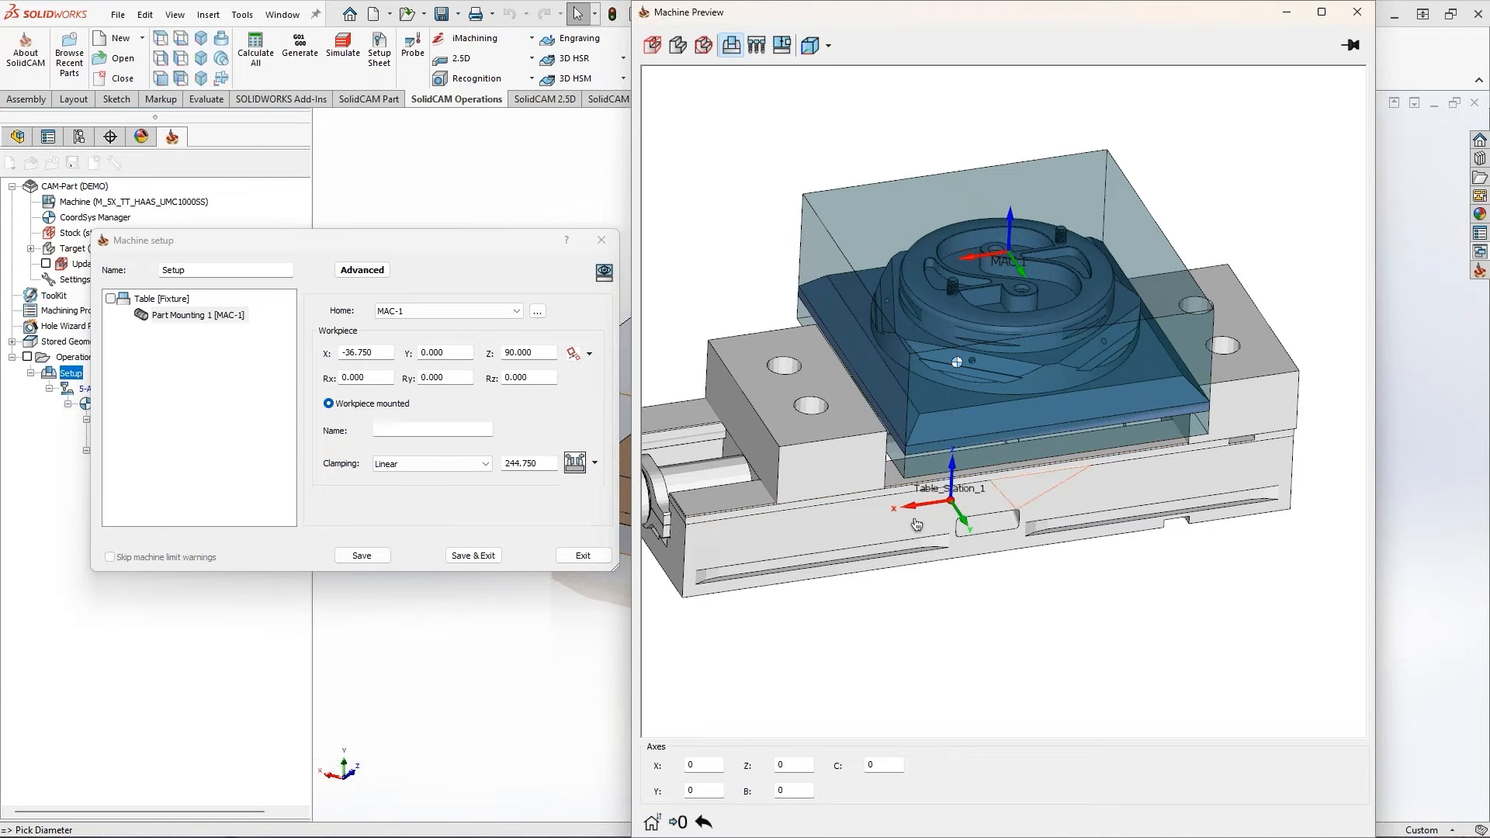
click(809, 45)
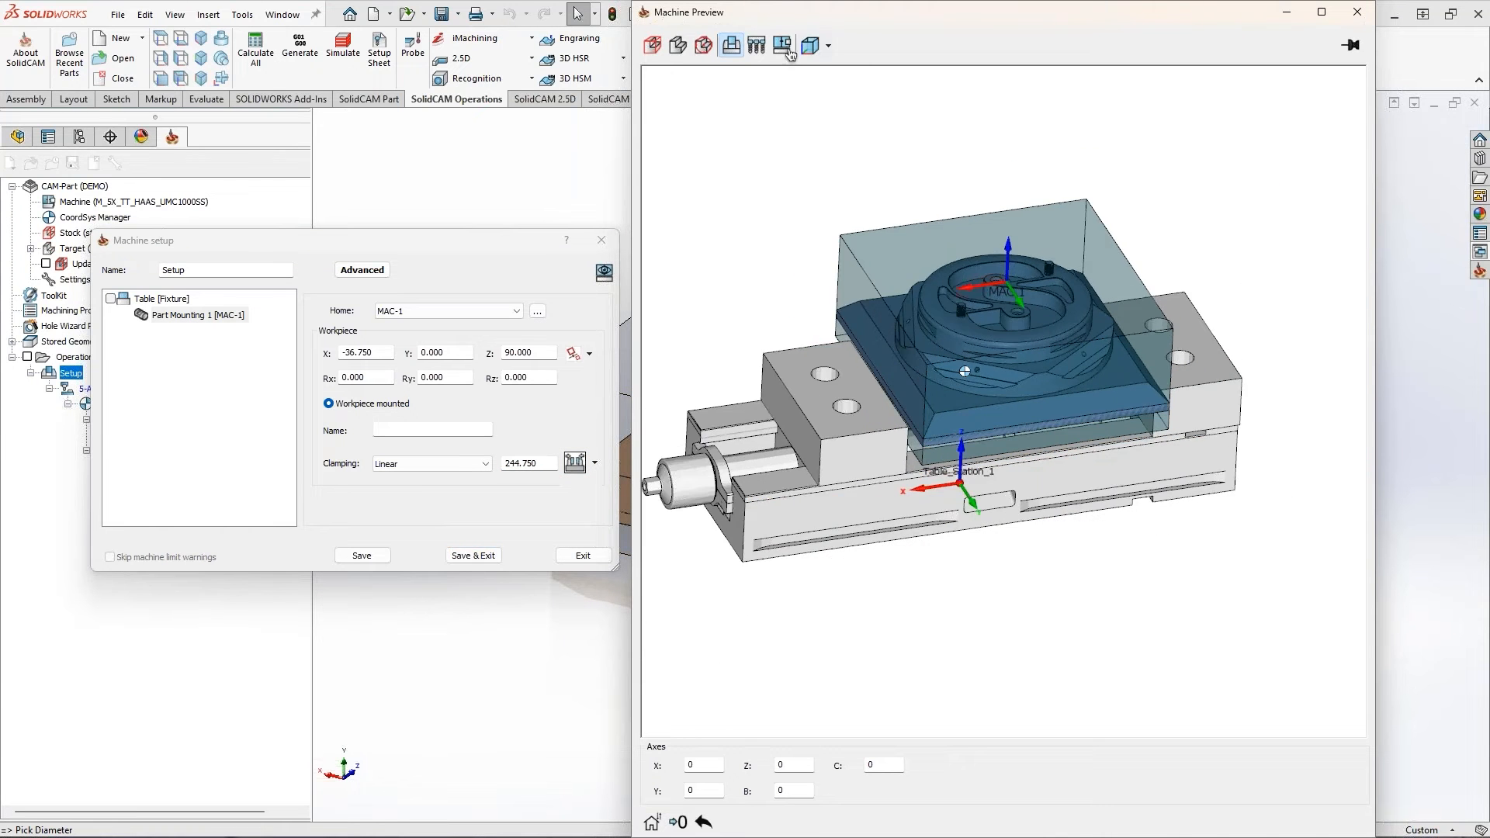
click(782, 47)
scroll(1001, 459, down, 3)
middle_drag(987, 461, 924, 423)
scroll(923, 422, up, 2)
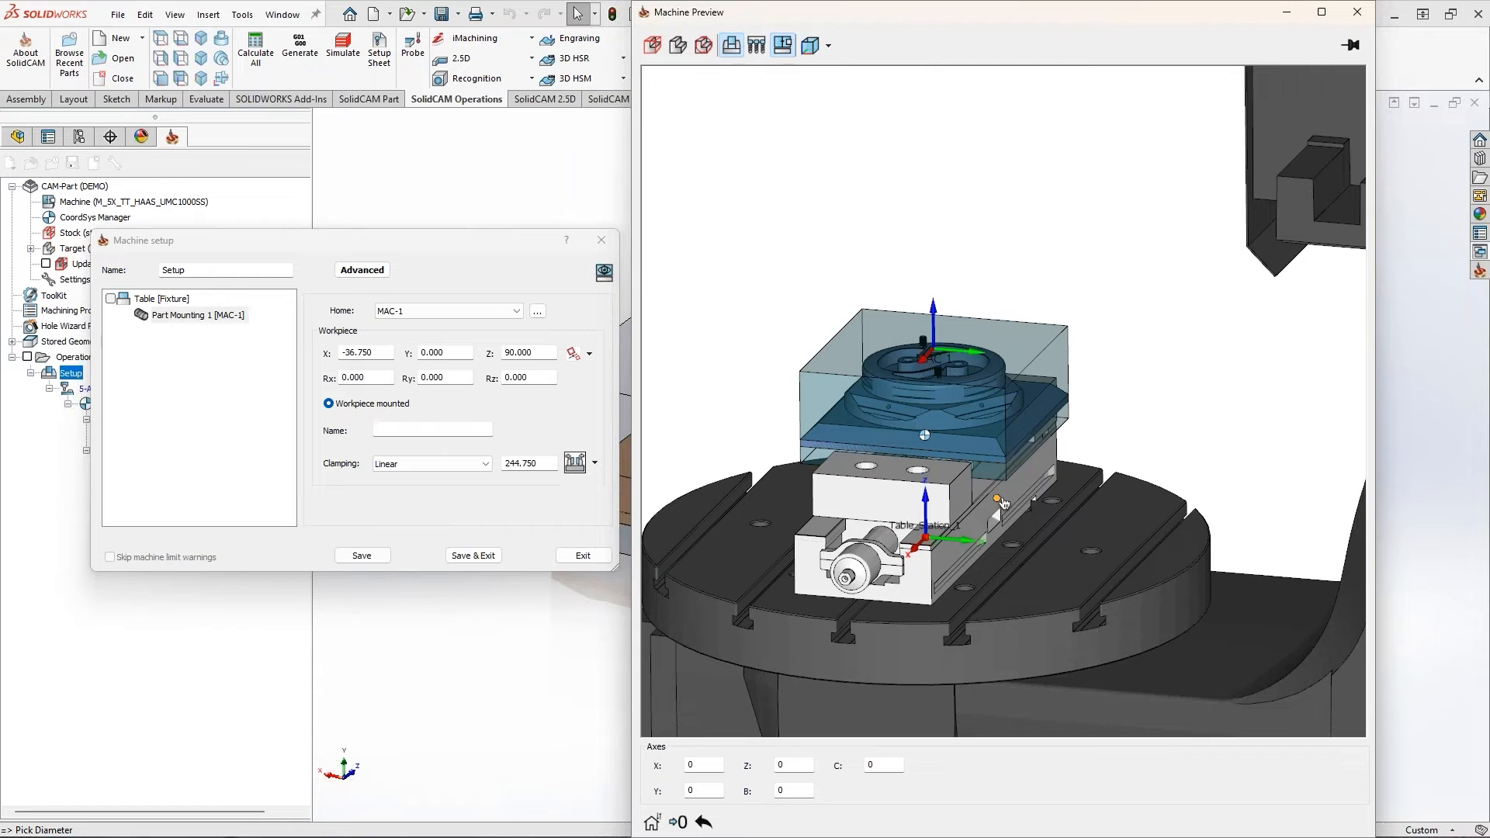
scroll(987, 499, down, 2)
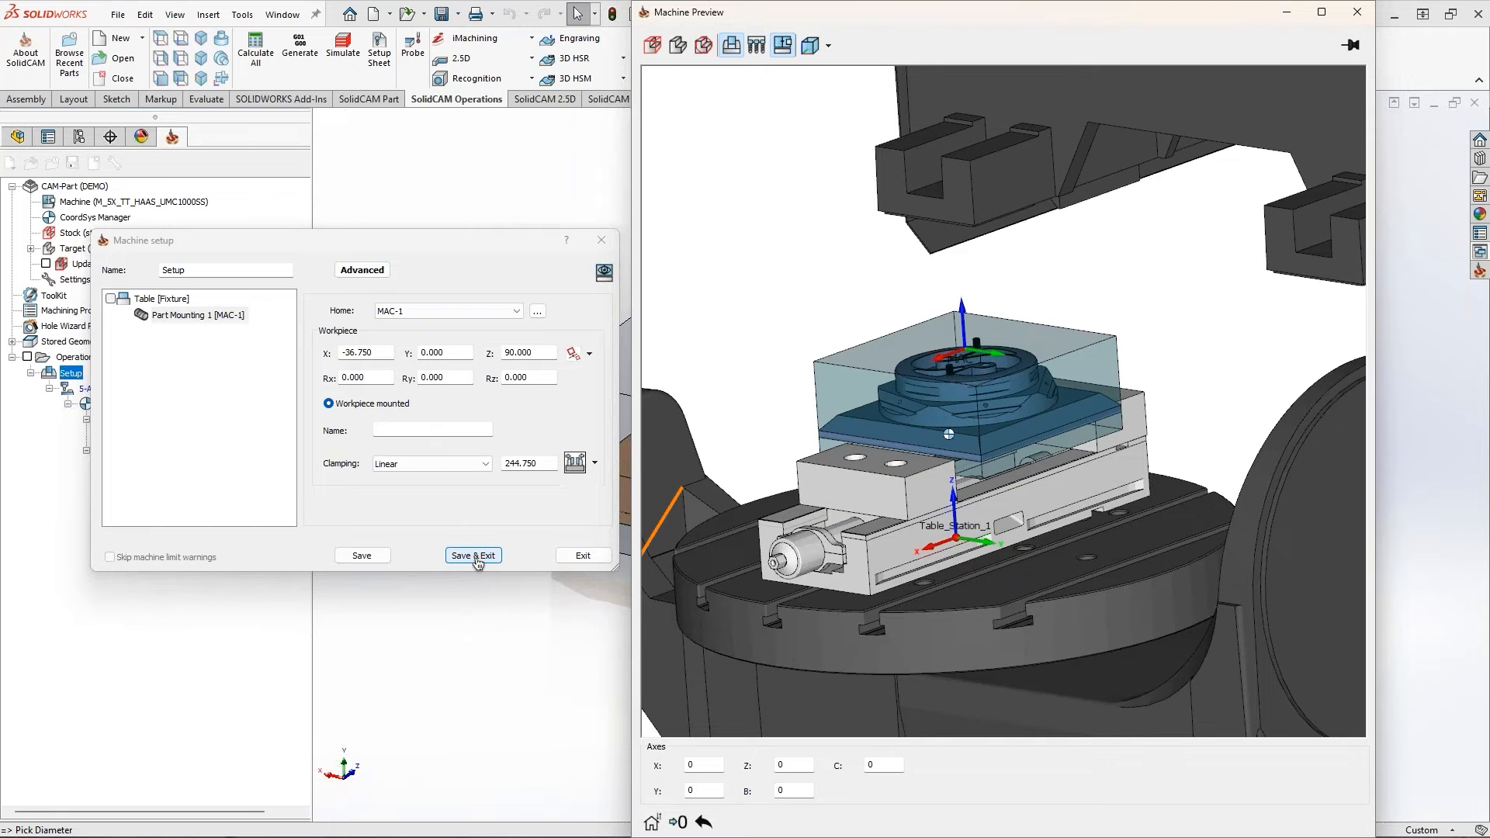
click(472, 556)
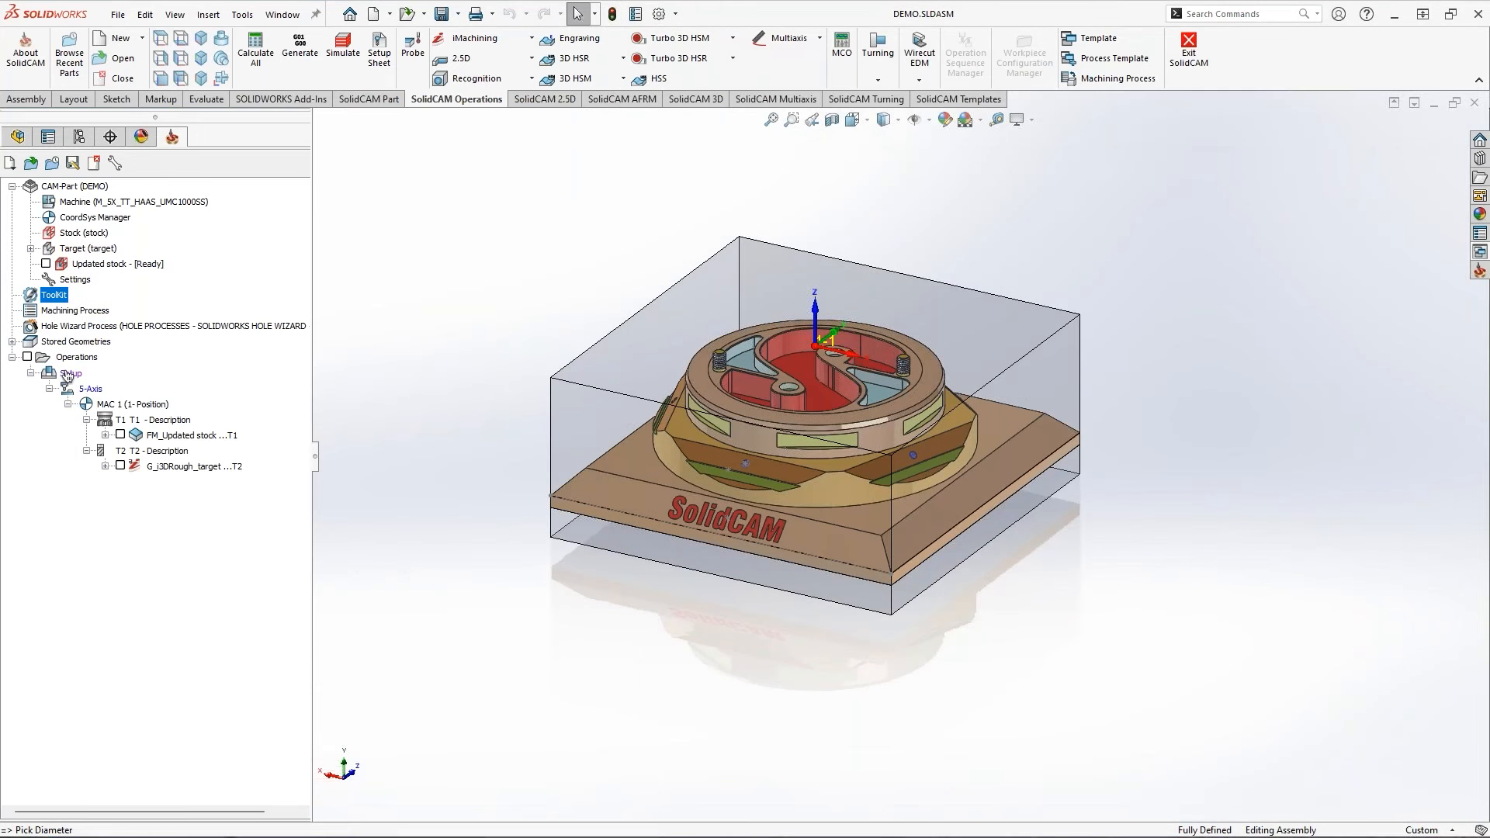
Open the part's ToolKit and select the SCHUNK KSC-F 160-480 fixture mounted on the table's Station_1
right_click(57, 301)
click(89, 308)
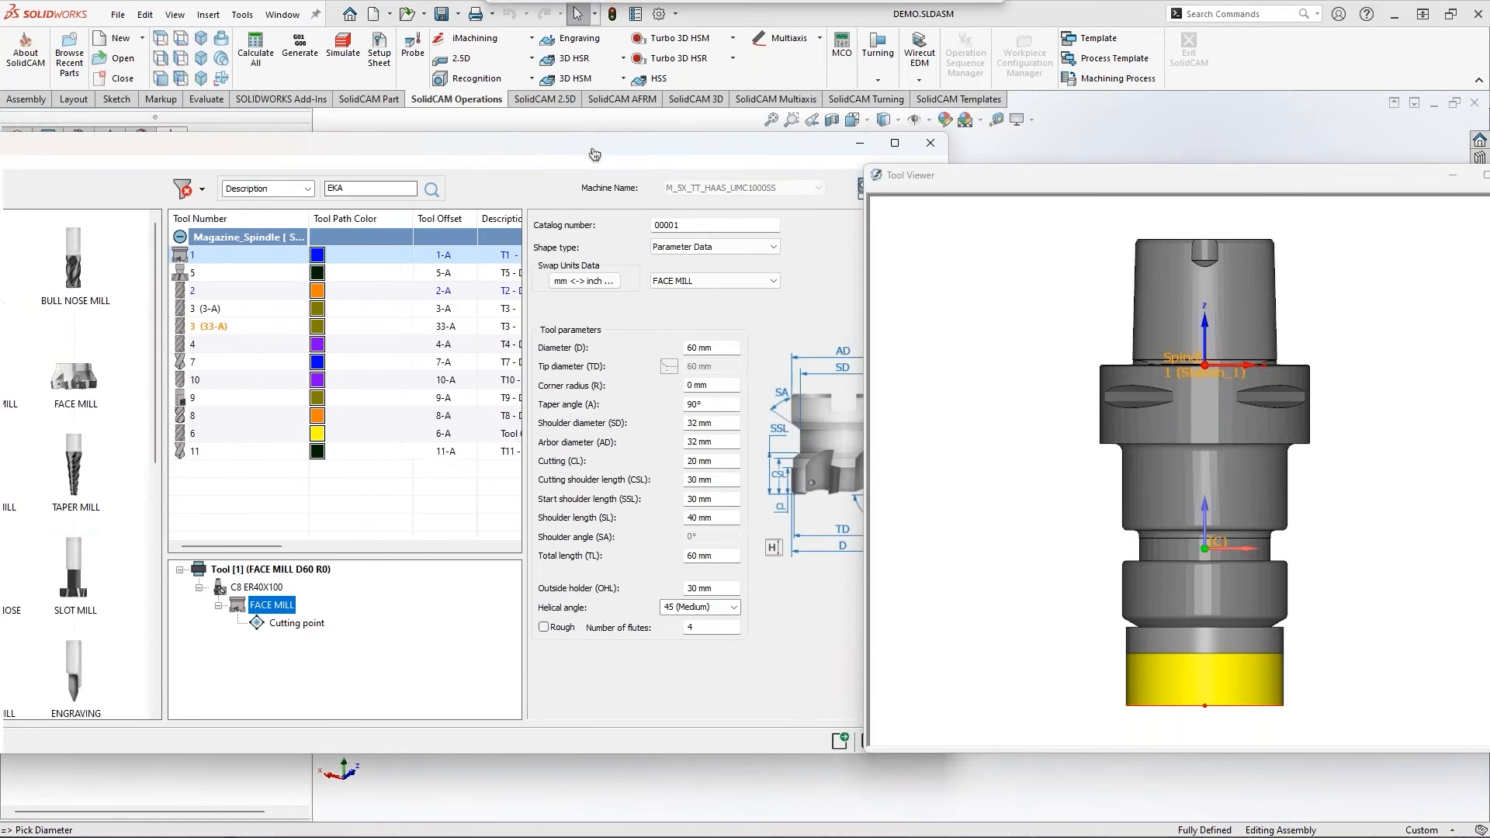
click(48, 361)
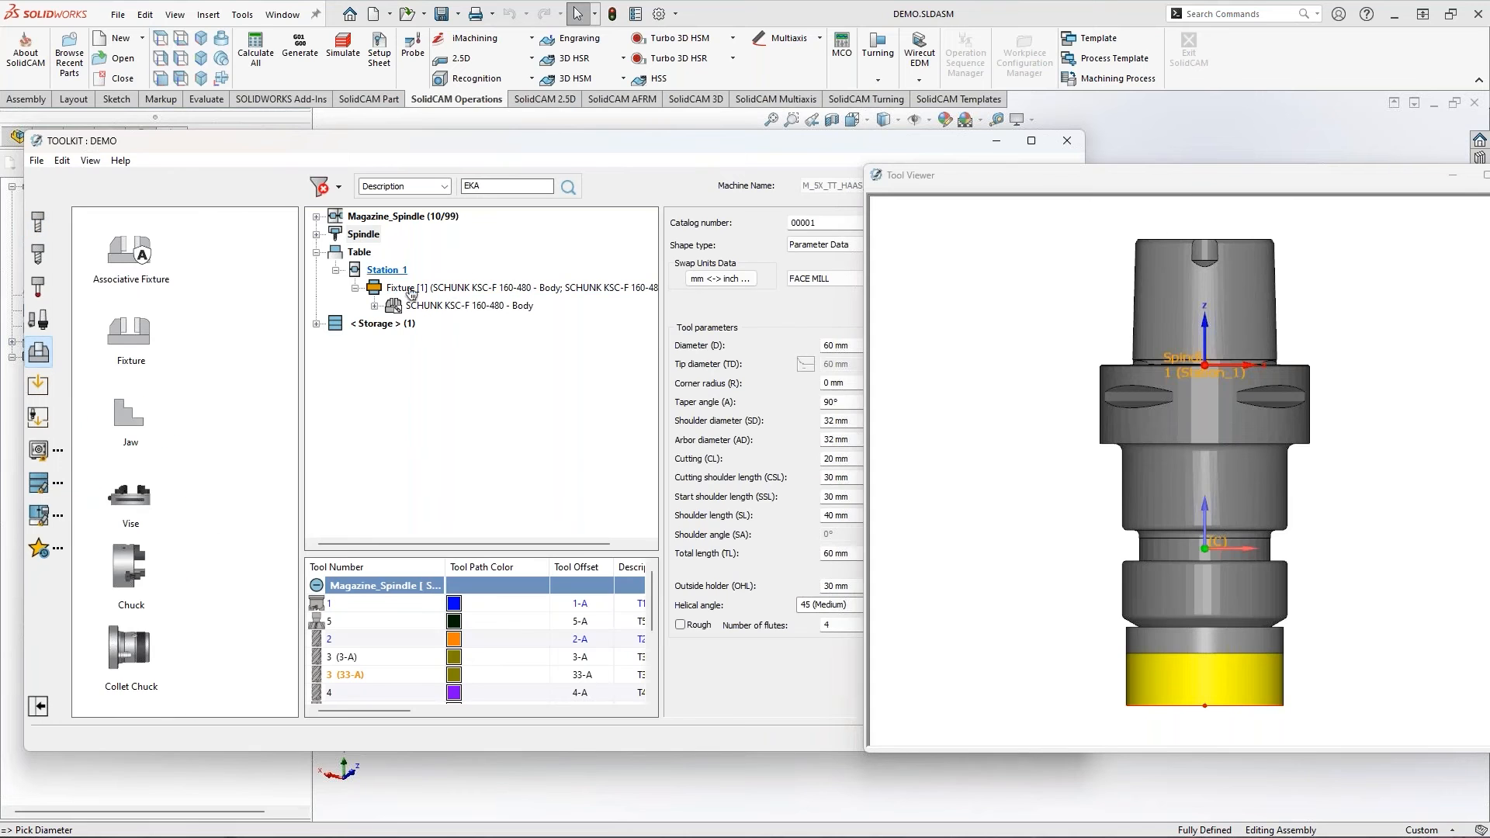
click(505, 287)
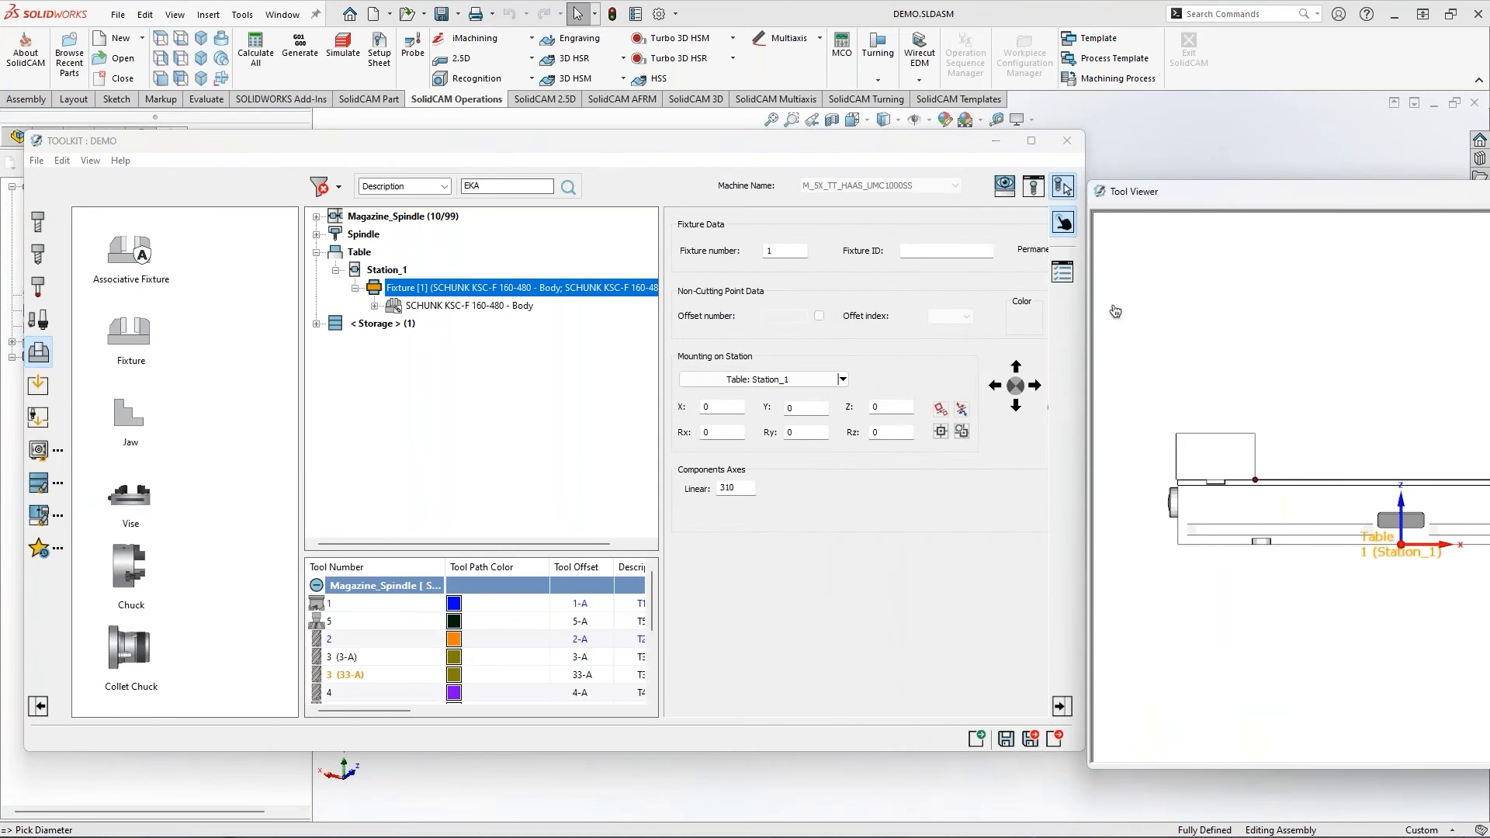
Start an export to the Webinar Fixture asm library, choosing Tools Assemblies Files (*.tls) as the file type
click(980, 740)
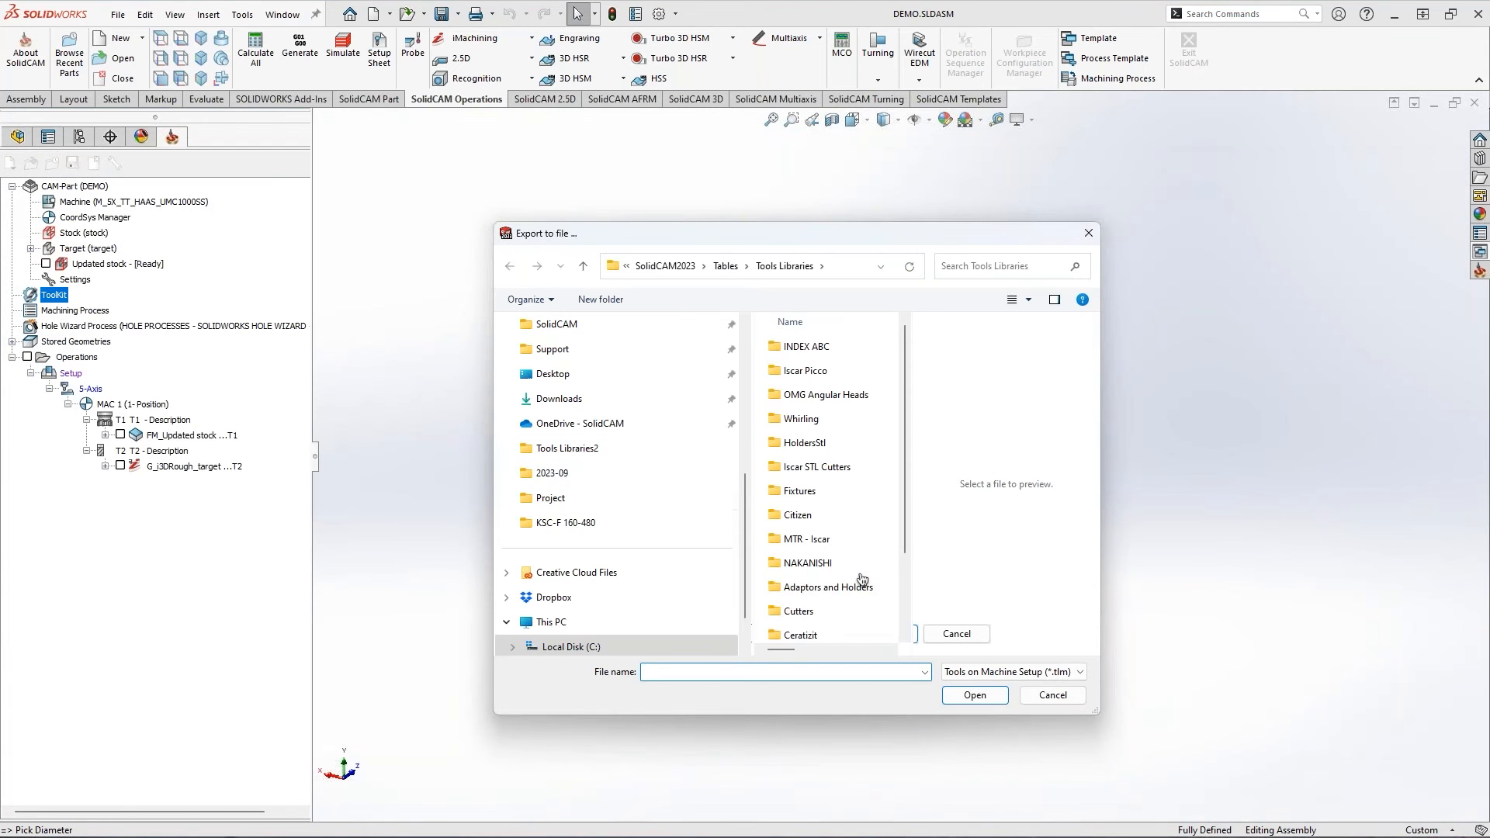
click(1009, 672)
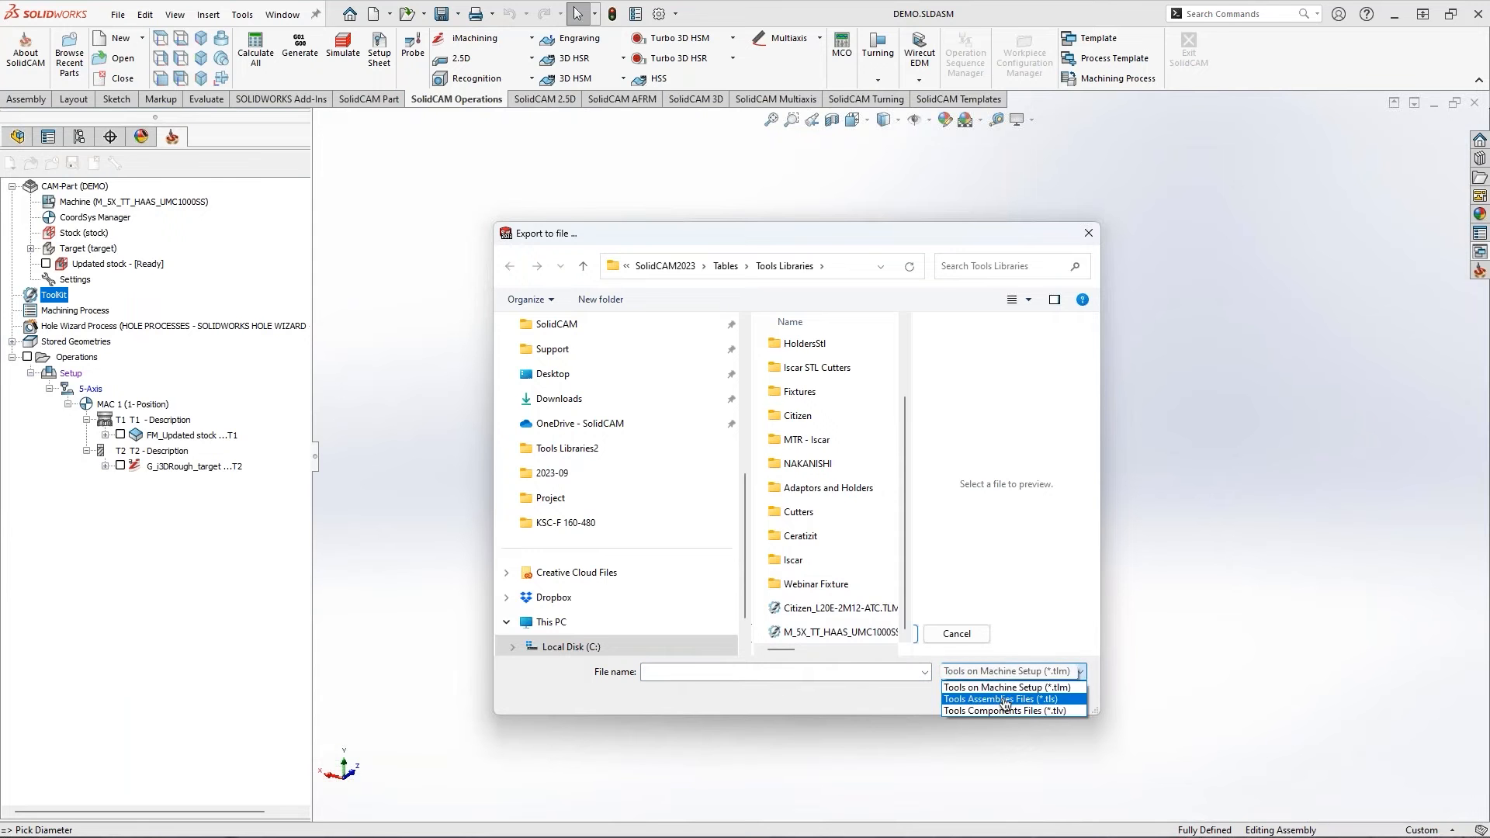
click(1009, 702)
scroll(858, 605, down, 1)
click(831, 632)
click(974, 694)
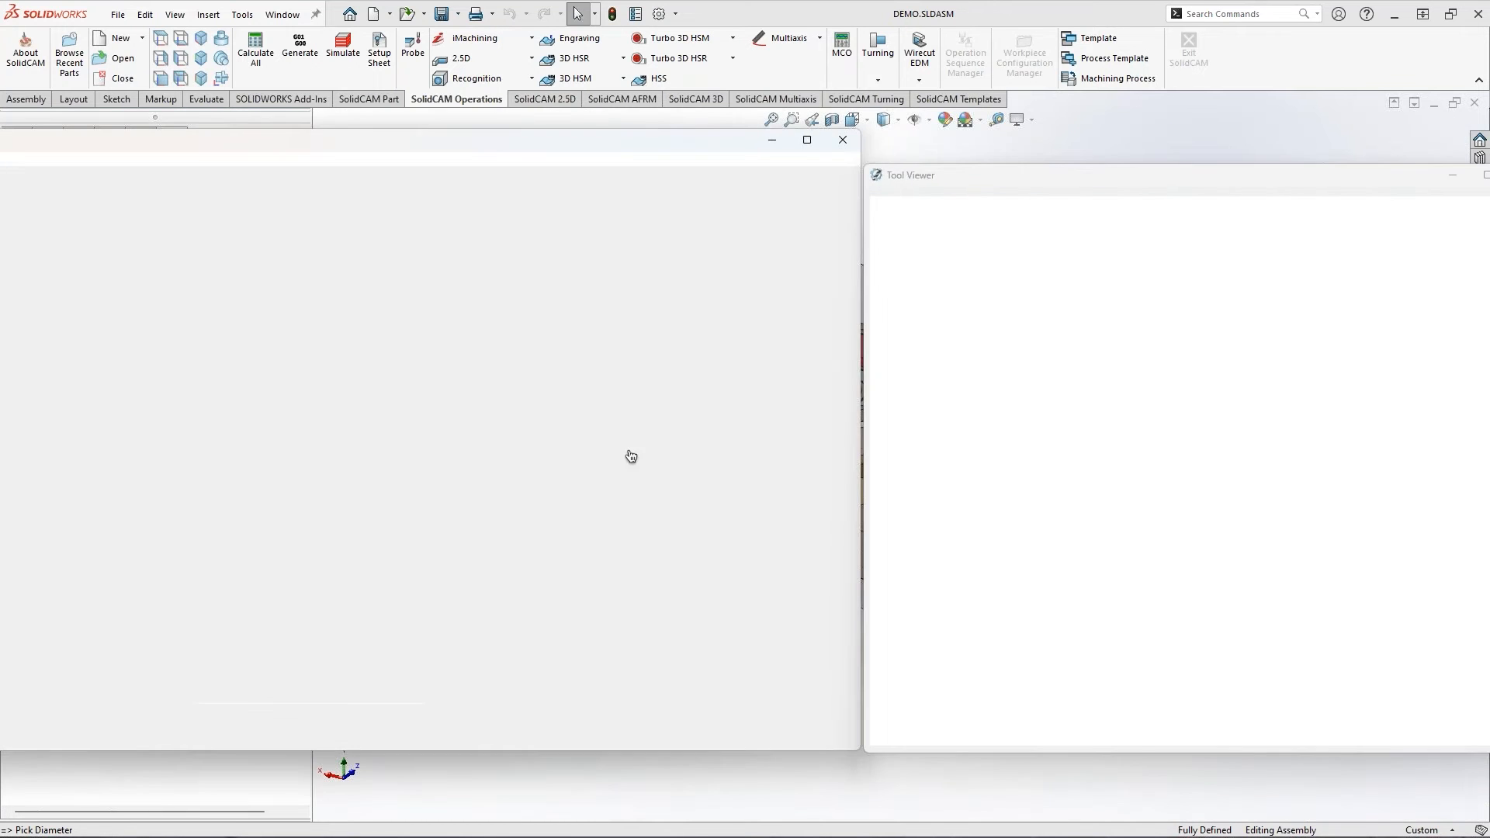
Copy the SCHUNK KSC-F 160-480 fixture from Station_1 into the export library's storage, and save and exit the ToolKit
drag(481, 149, 729, 165)
click(114, 176)
click(251, 509)
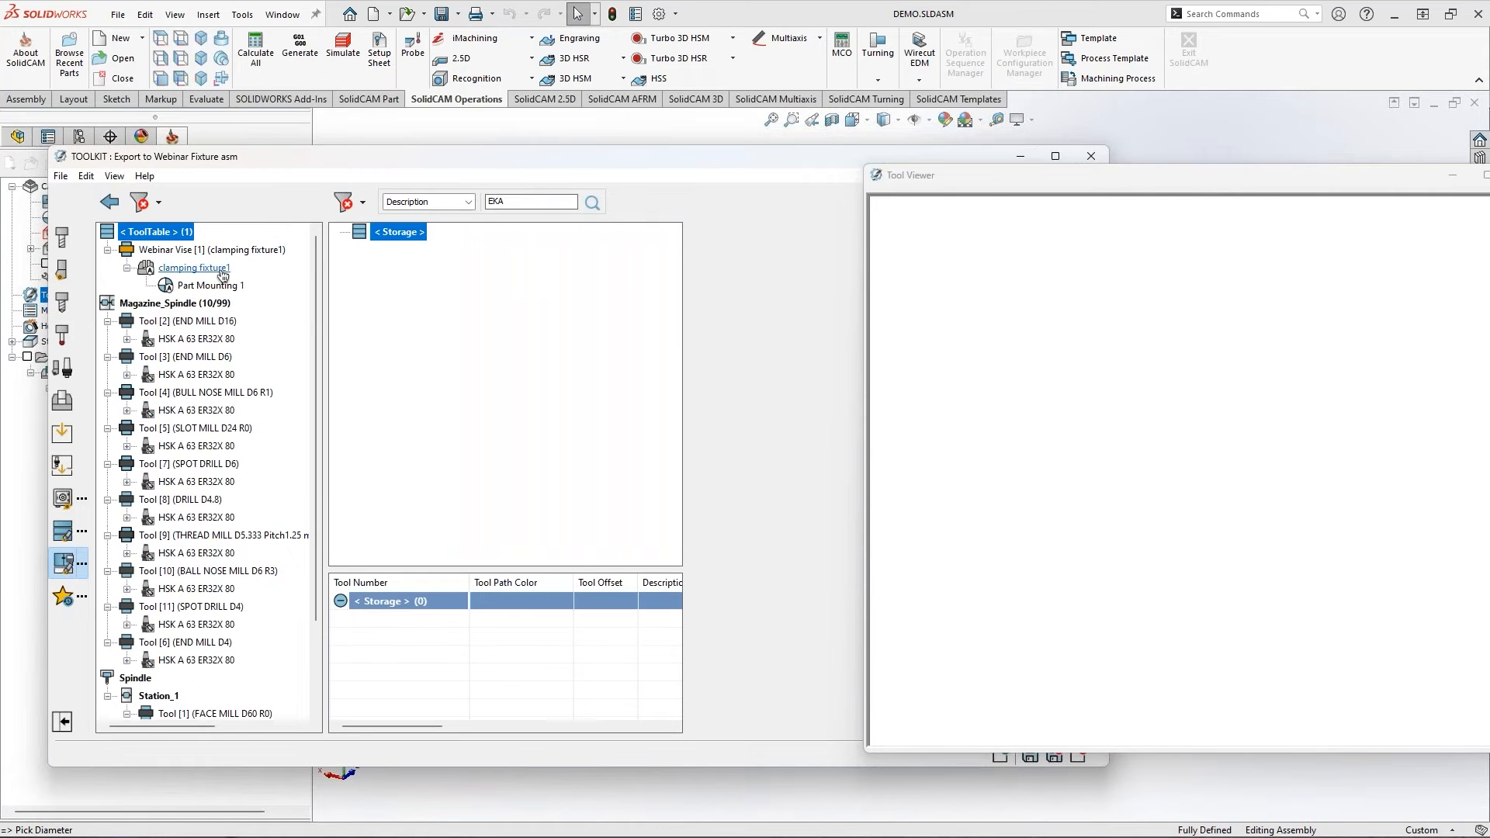
scroll(225, 660, down, 2)
mouse_move(233, 677)
mouse_down()
mouse_move(401, 447)
mouse_move(400, 233)
mouse_up()
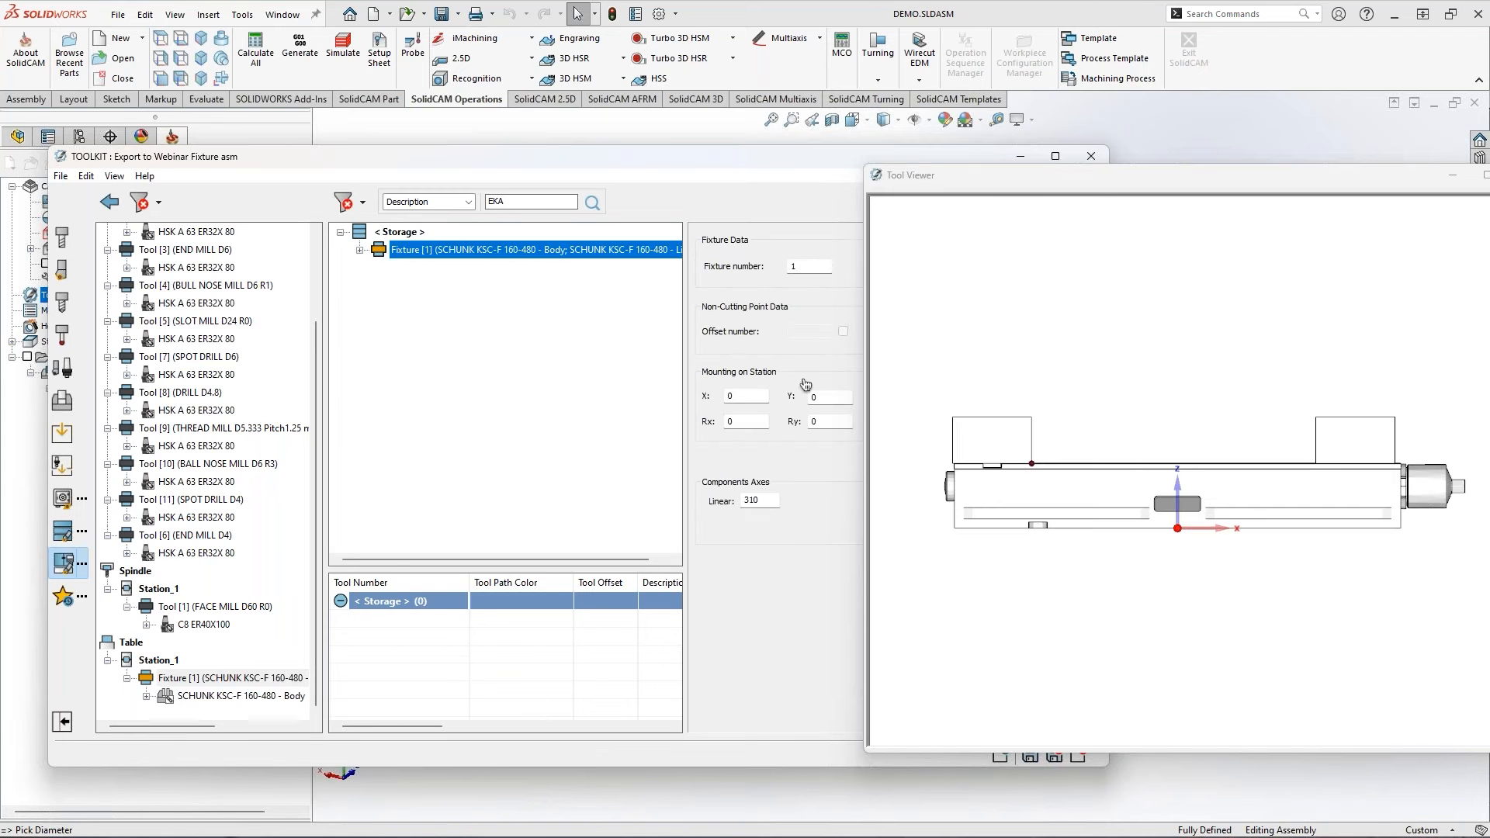
click(1067, 180)
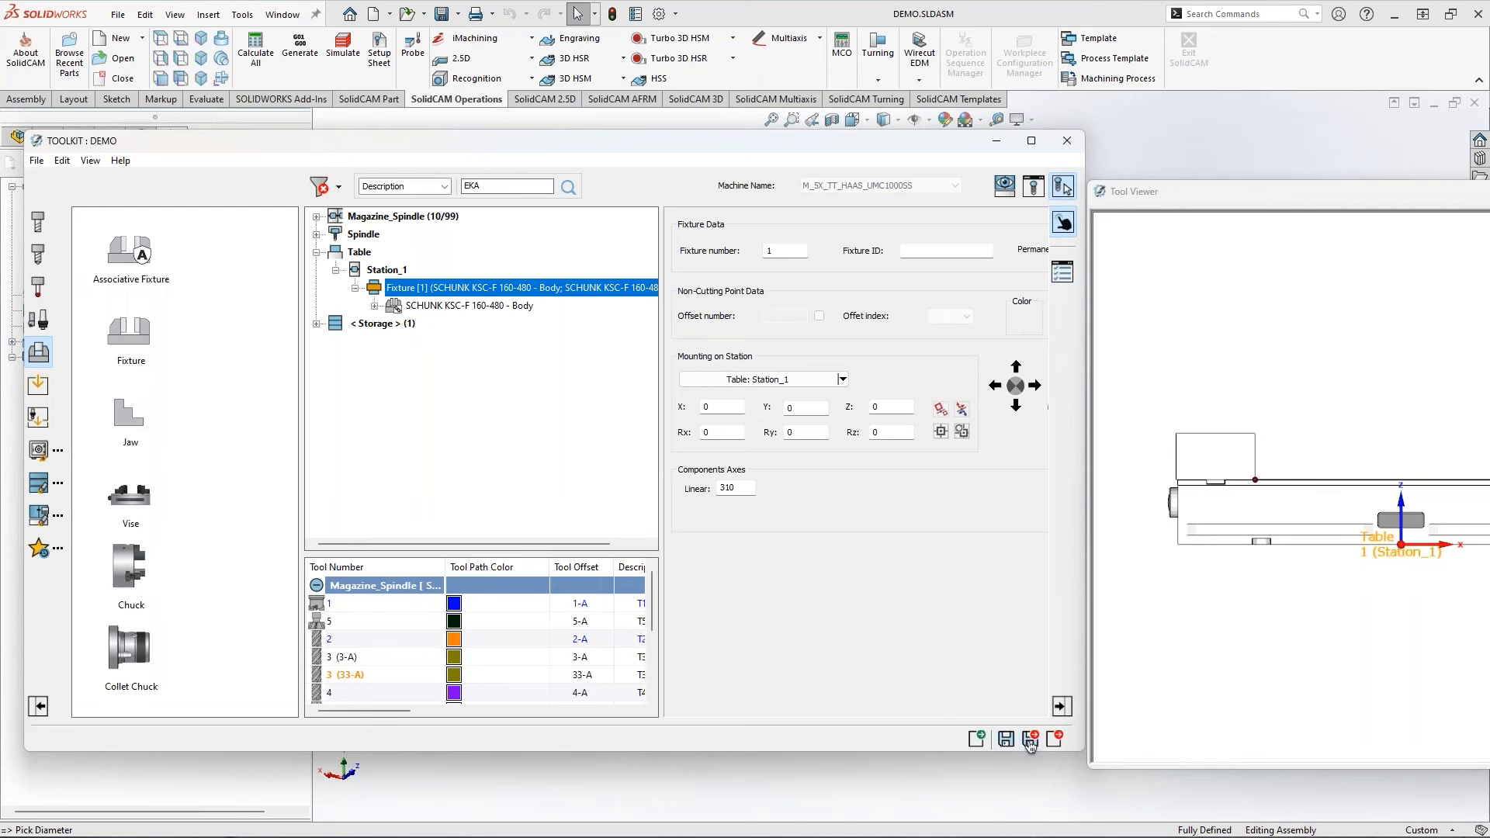
click(1031, 741)
Open the Setup for editing, set its table fixture to None, and place the machine preview beside the dialog
right_click(66, 374)
click(90, 383)
click(417, 321)
click(413, 331)
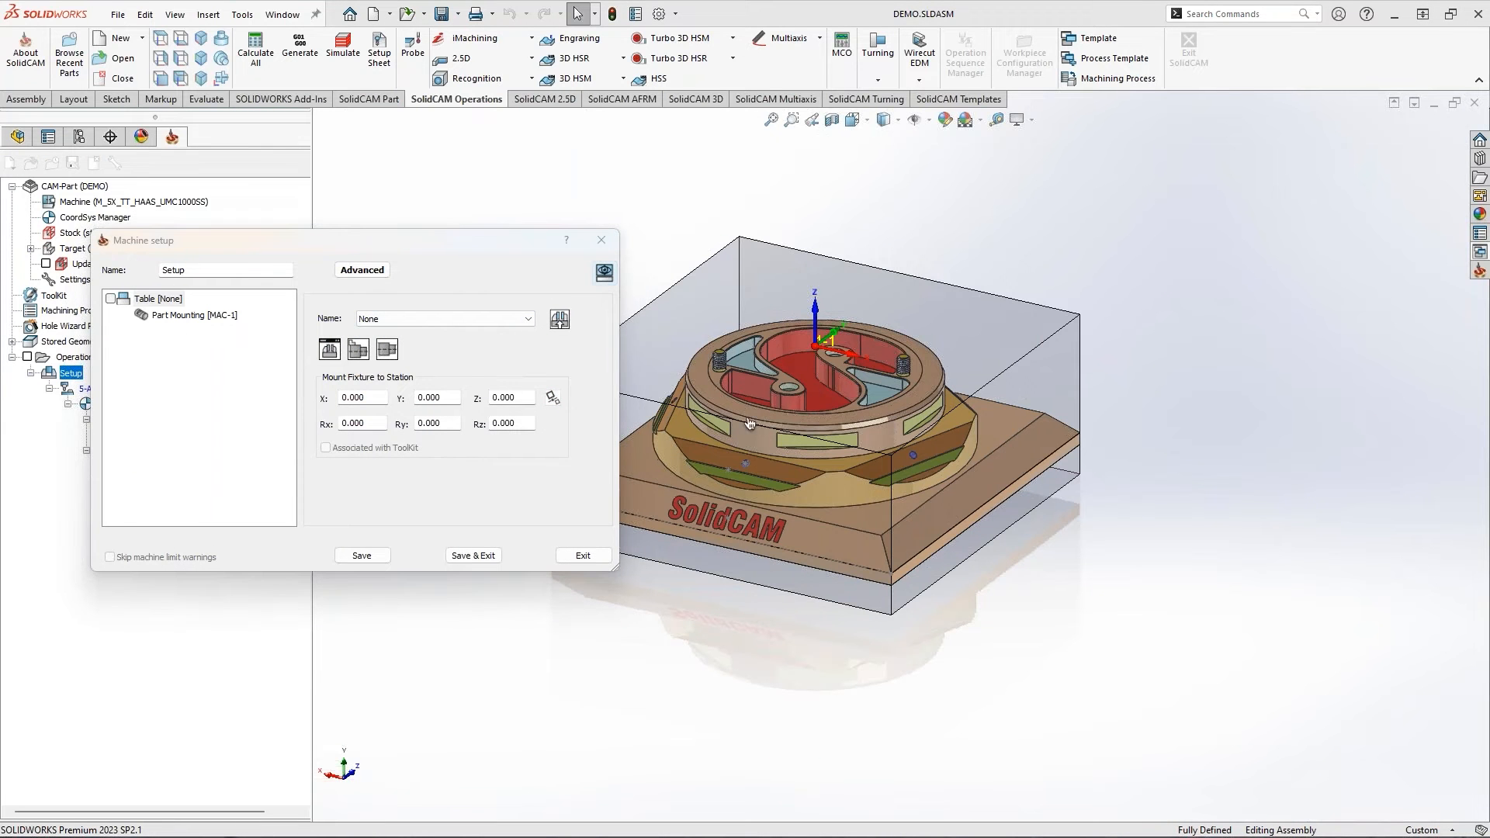
drag(1074, 137, 1488, 178)
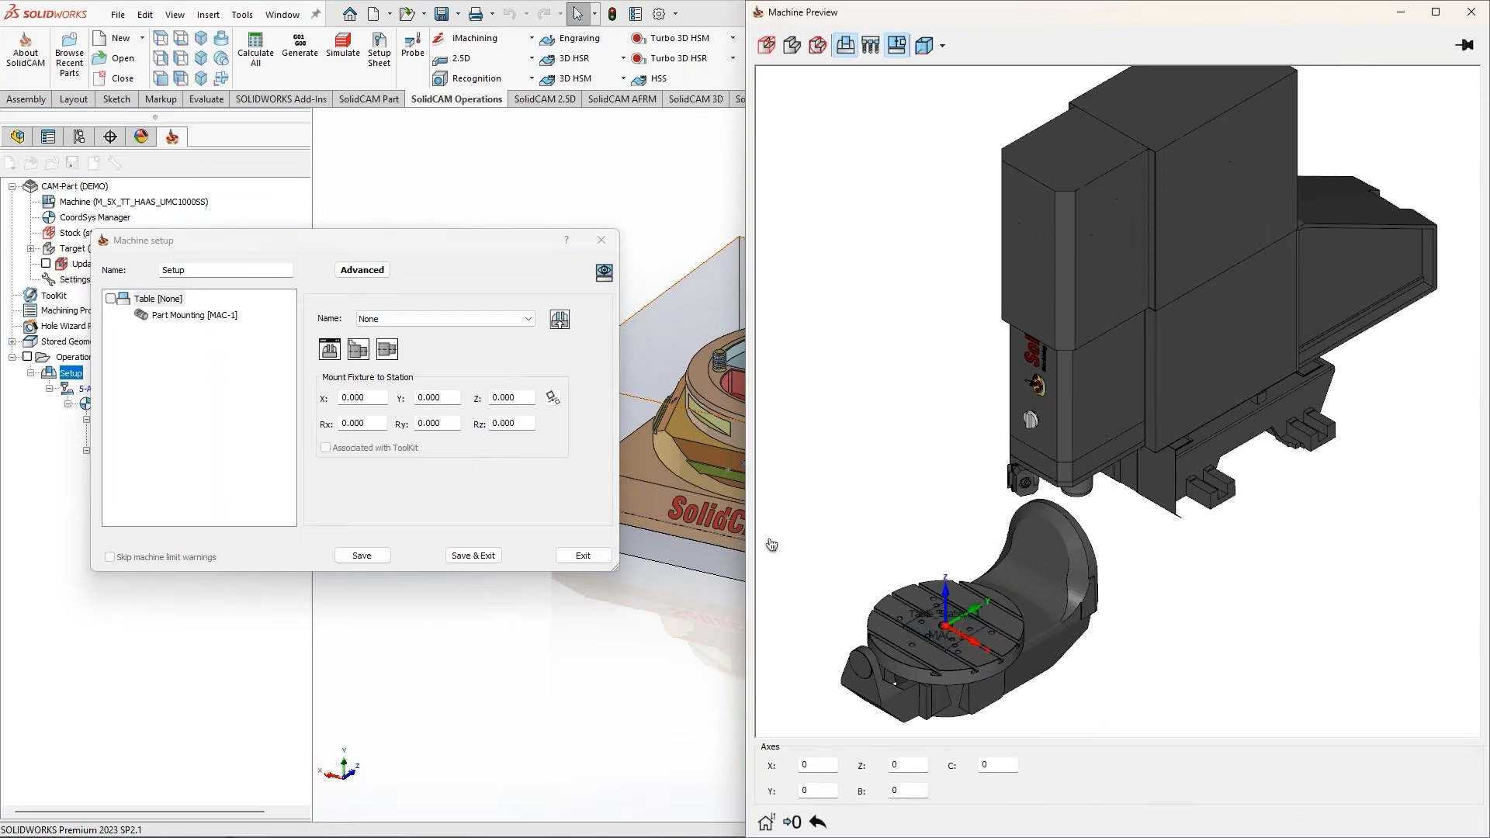
Open the Webinar fixtures.tls library in the Setup's fixture ToolKit and compare its SCHUNK KSC-F 125-362 and Chuck fixtures
click(560, 322)
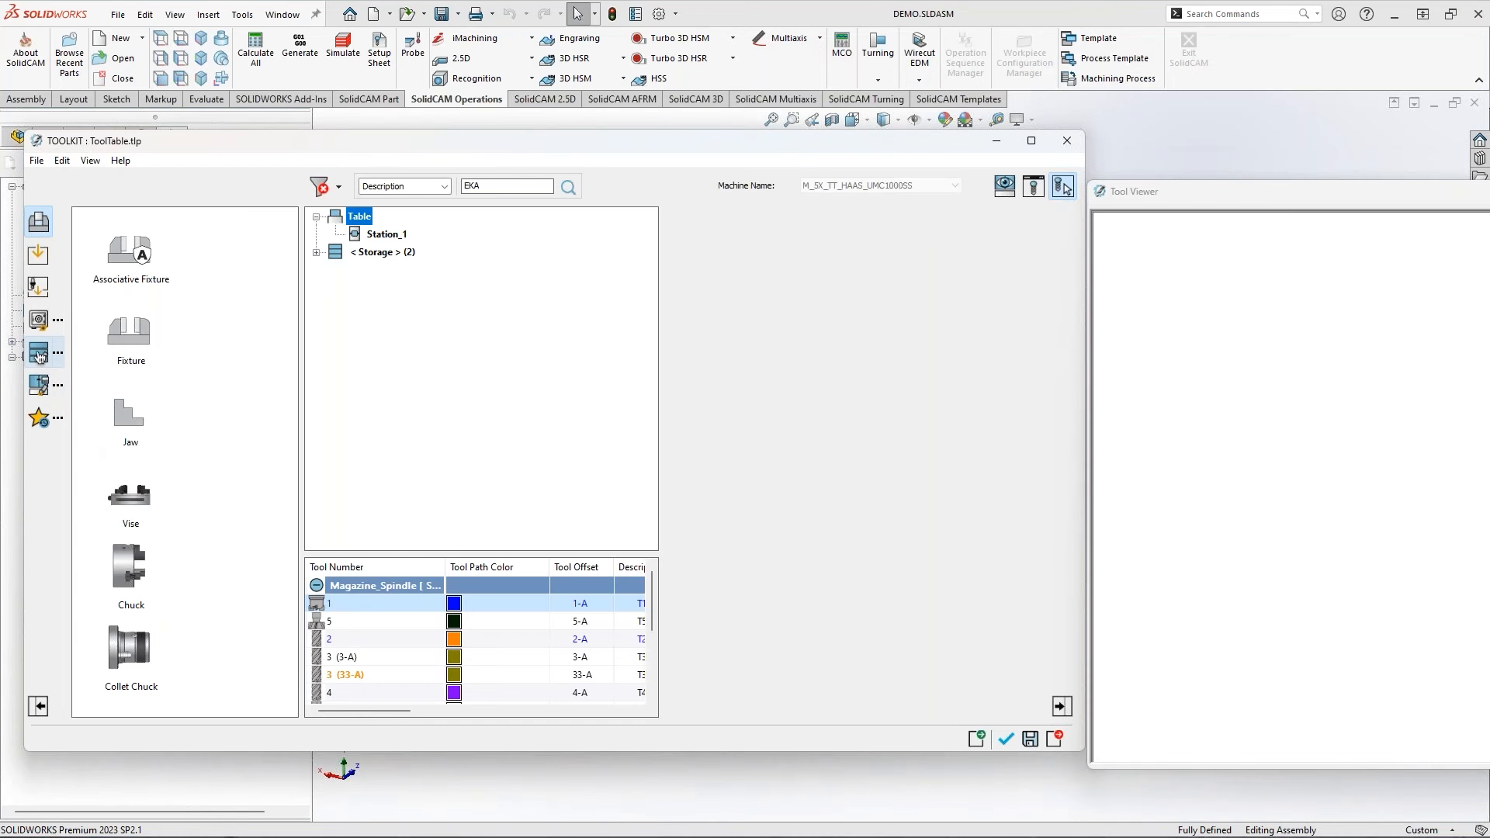
click(40, 357)
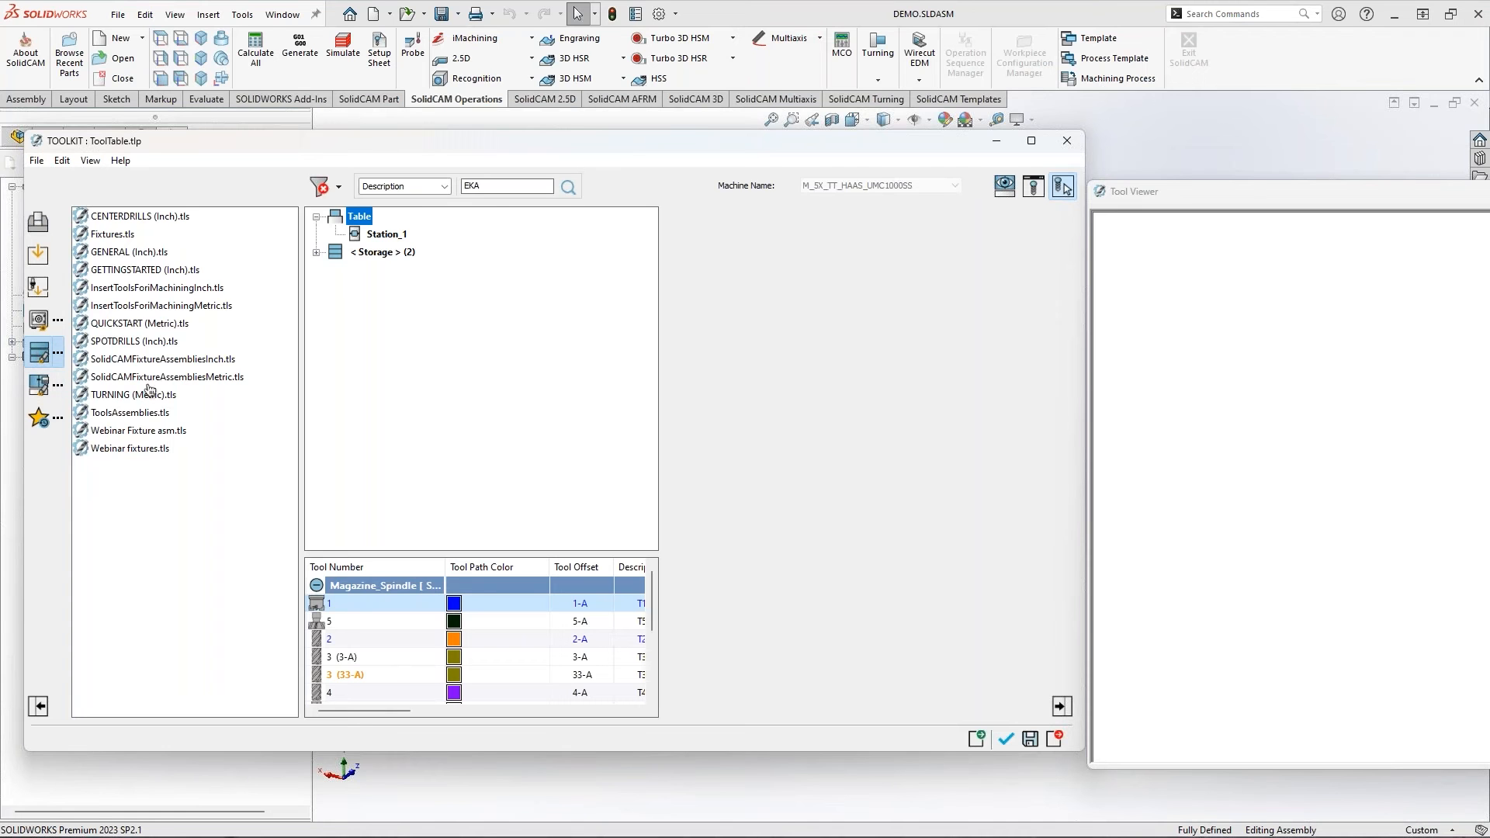
double_click(140, 456)
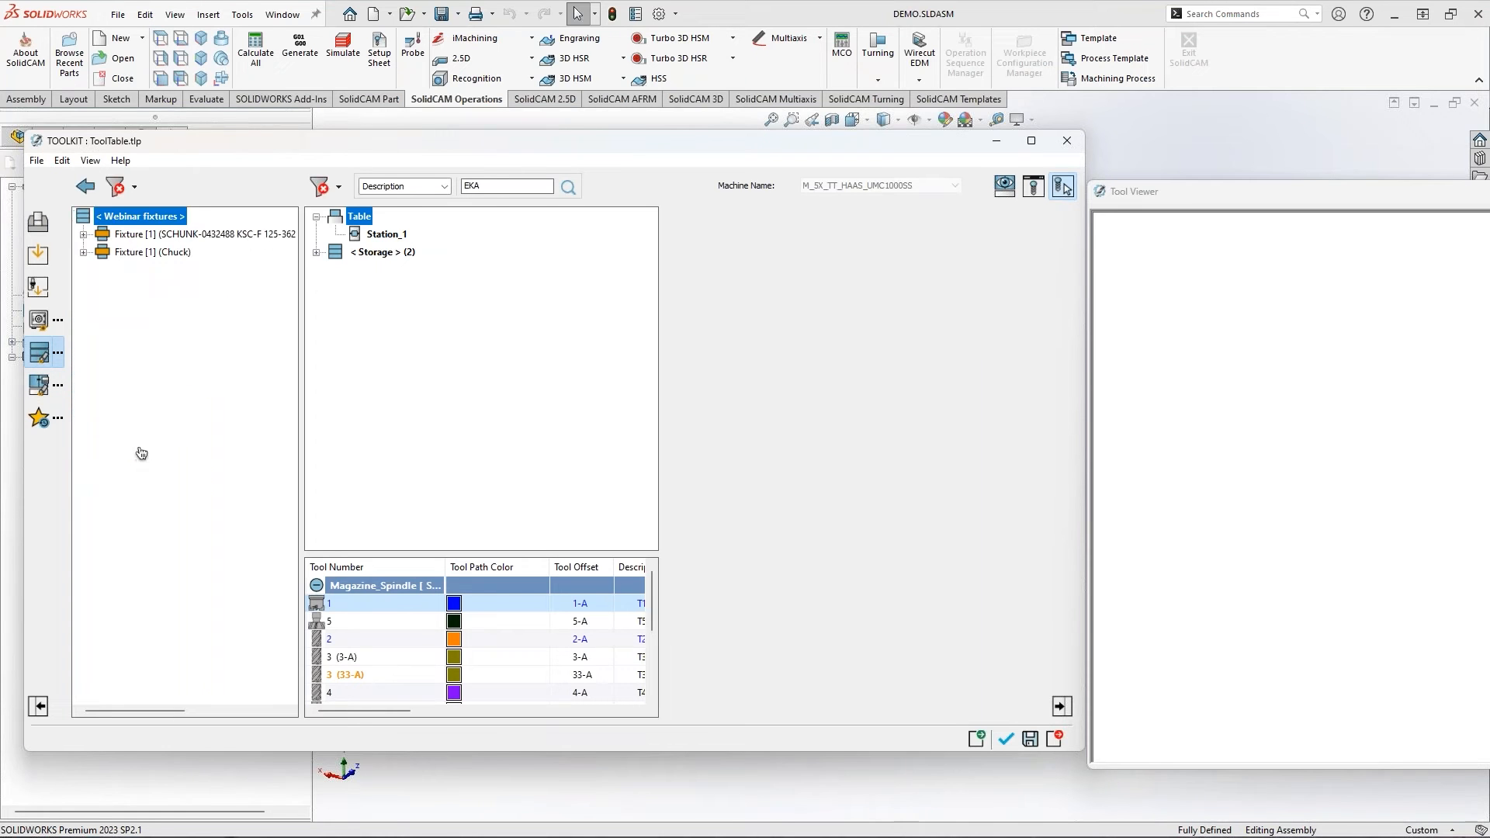
click(149, 232)
scroll(1351, 558, down, 3)
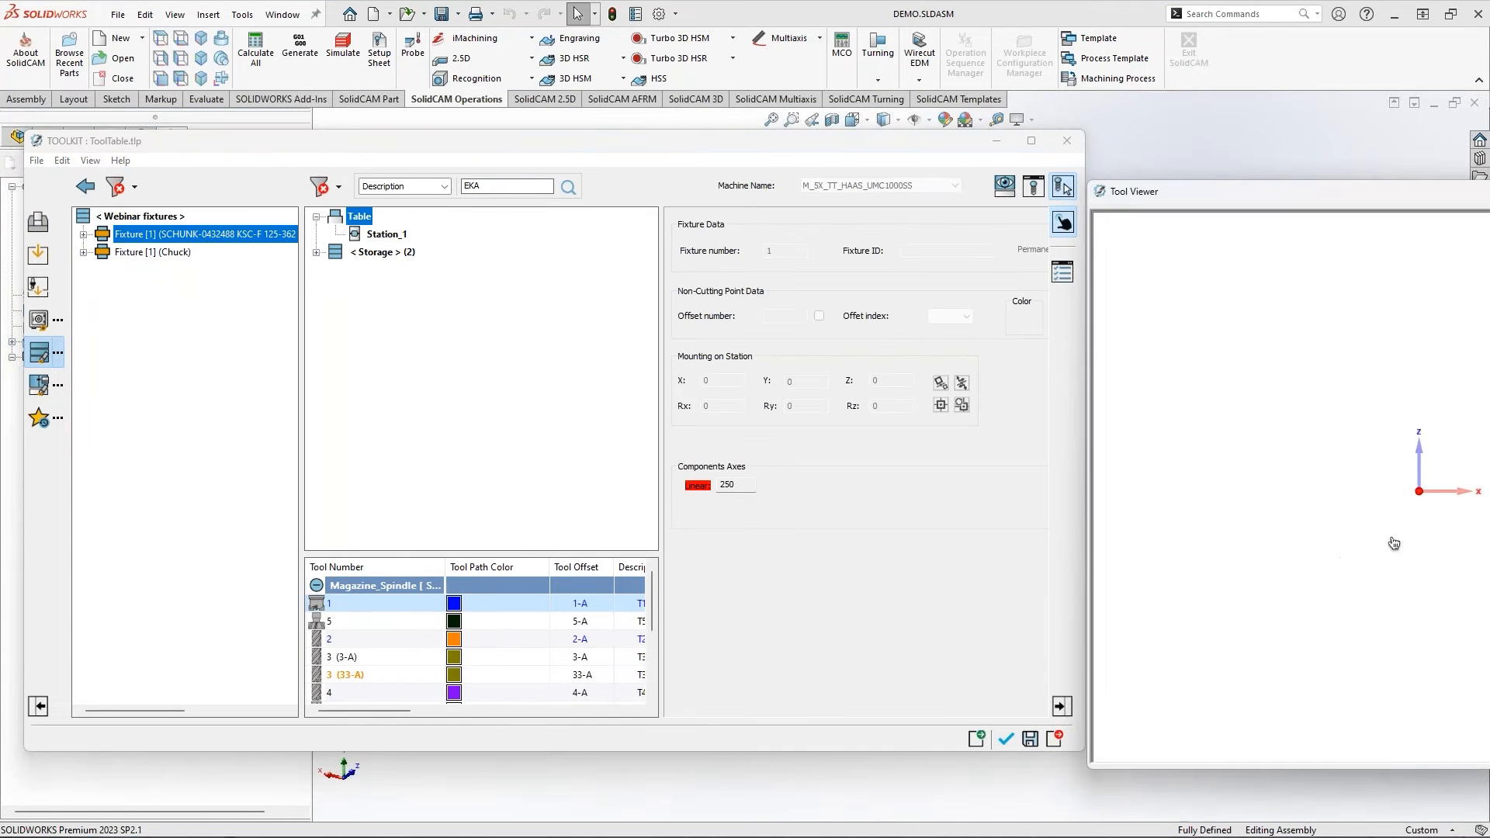
drag(1203, 198, 982, 202)
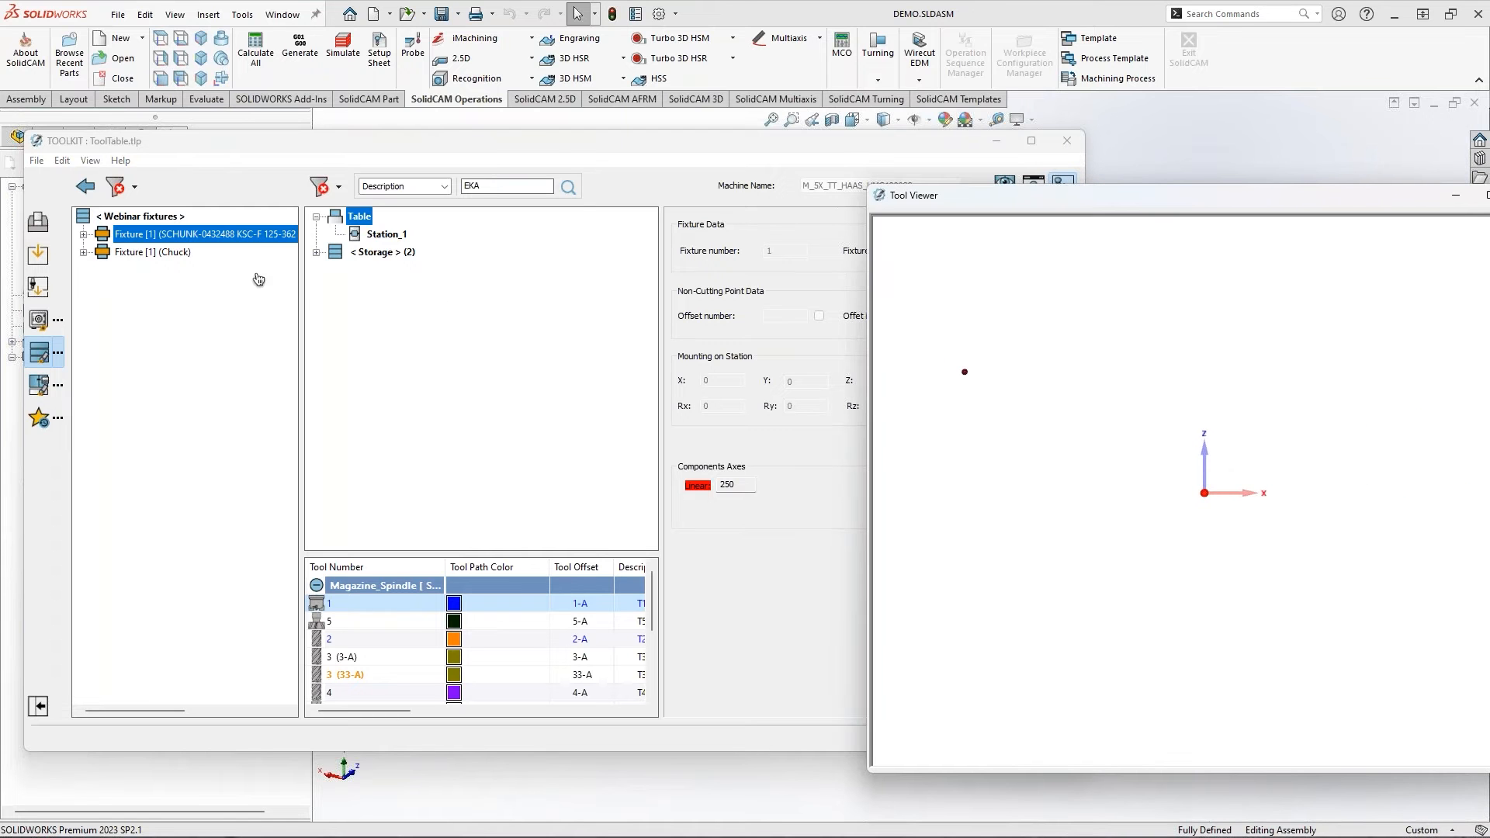
click(153, 252)
click(178, 233)
click(159, 252)
click(170, 234)
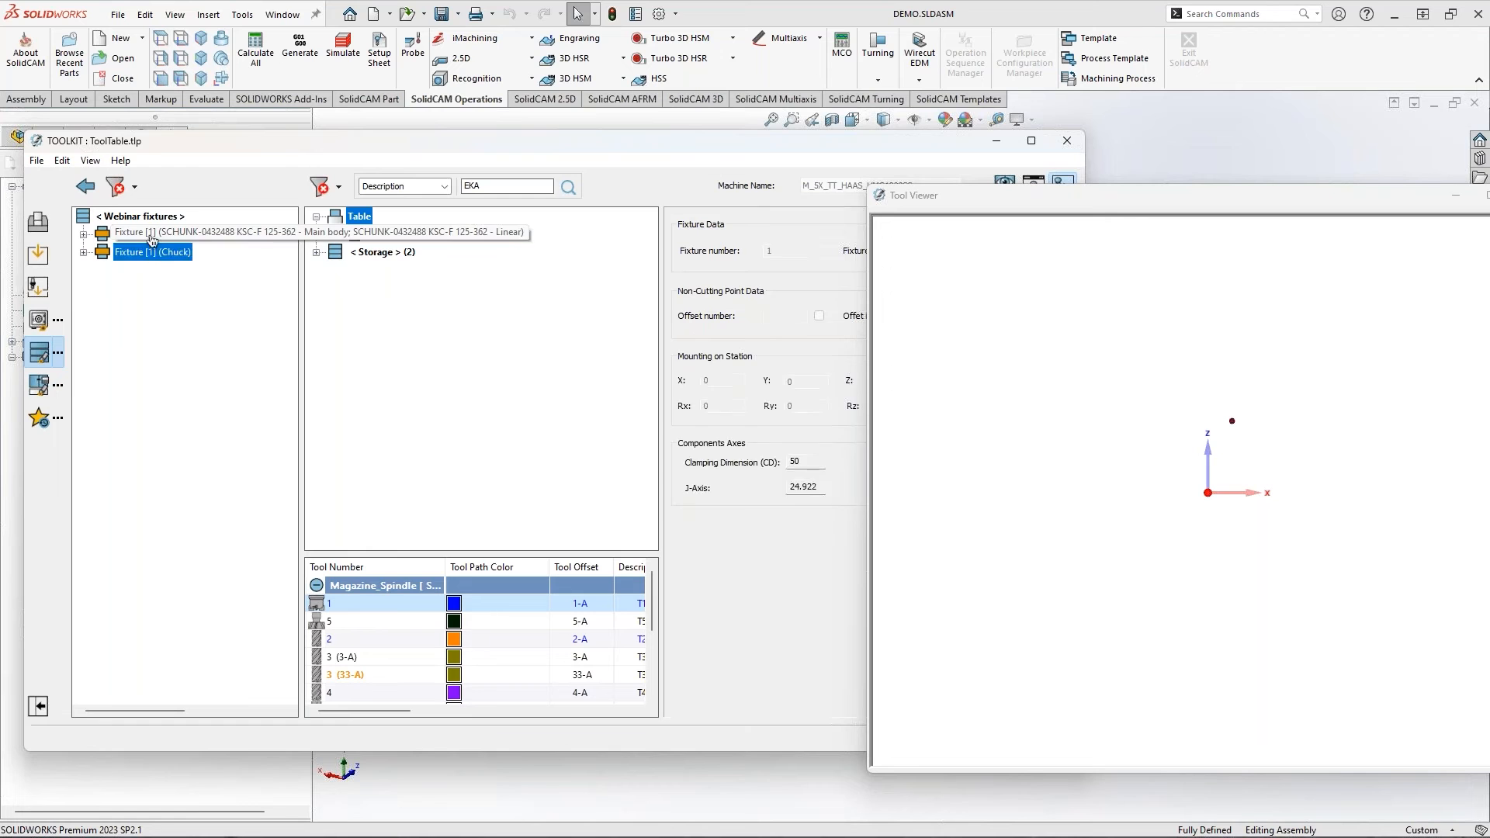
Mount the SCHUNK KSC-F 125-362 fixture from the library on the table's station and accept it for the Setup
drag(124, 239, 359, 217)
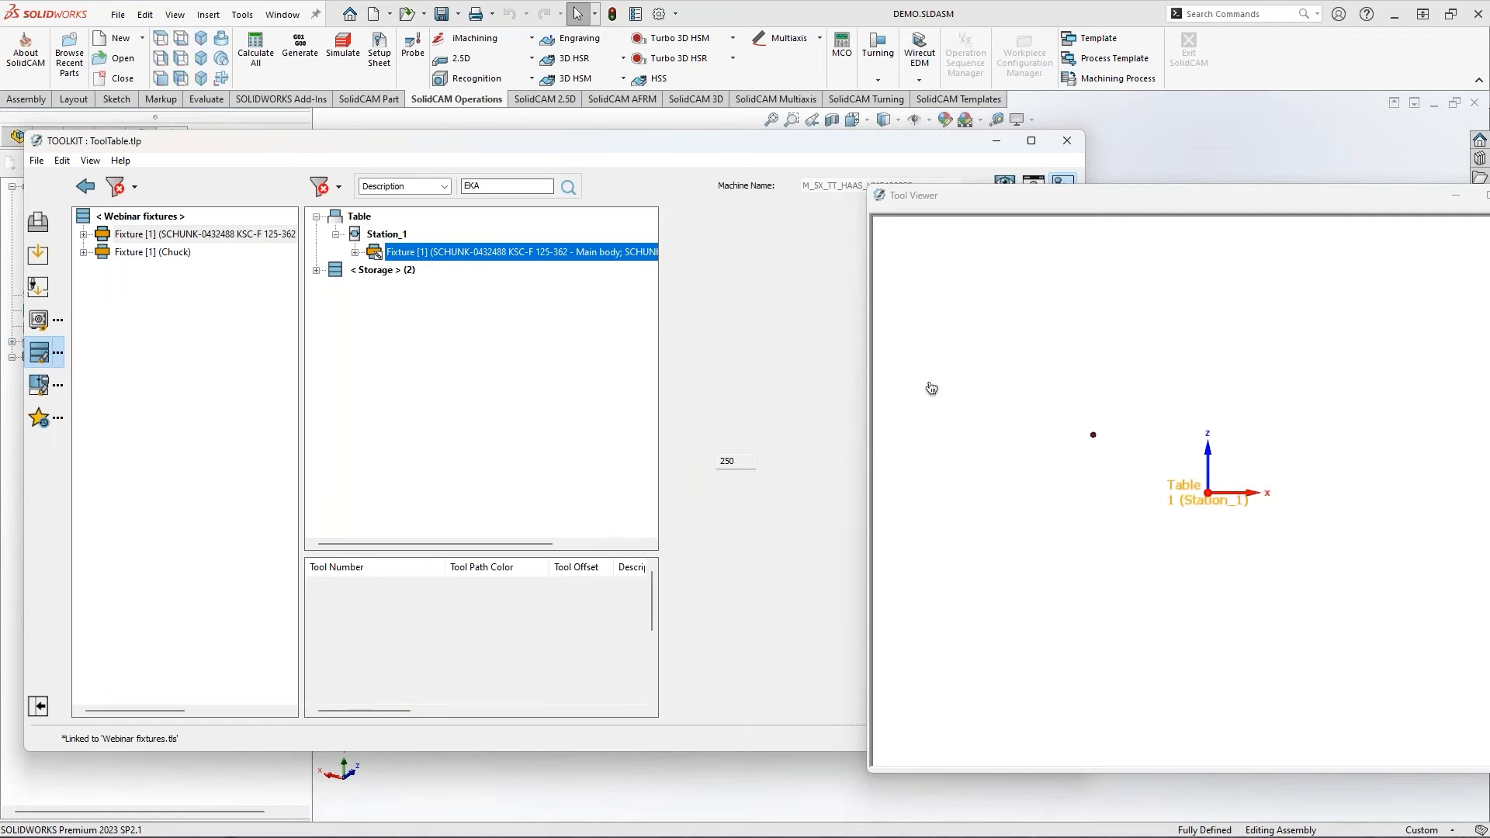
drag(1251, 209, 954, 225)
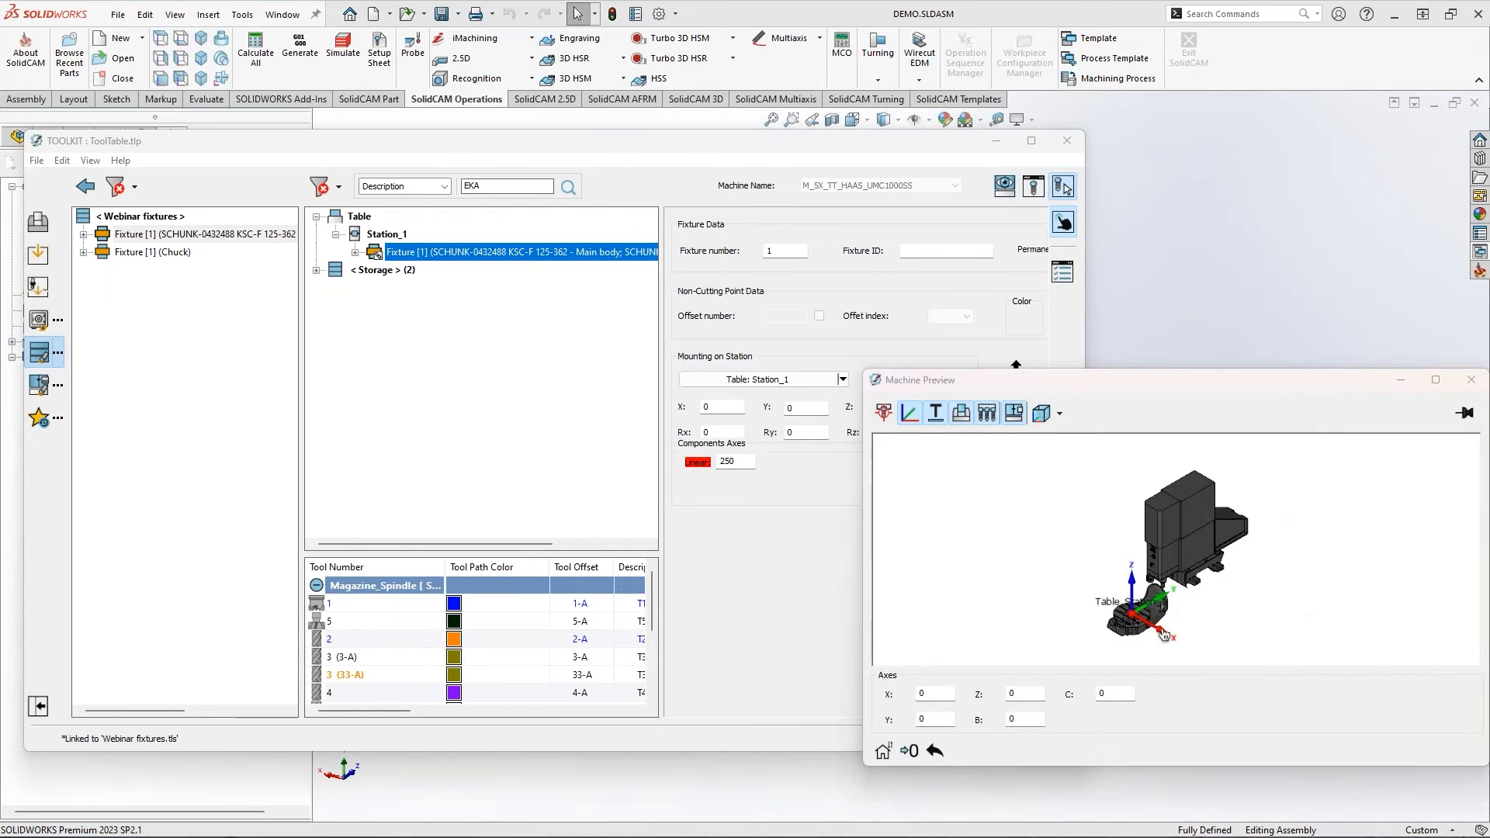
drag(1076, 383, 1039, 380)
click(1351, 372)
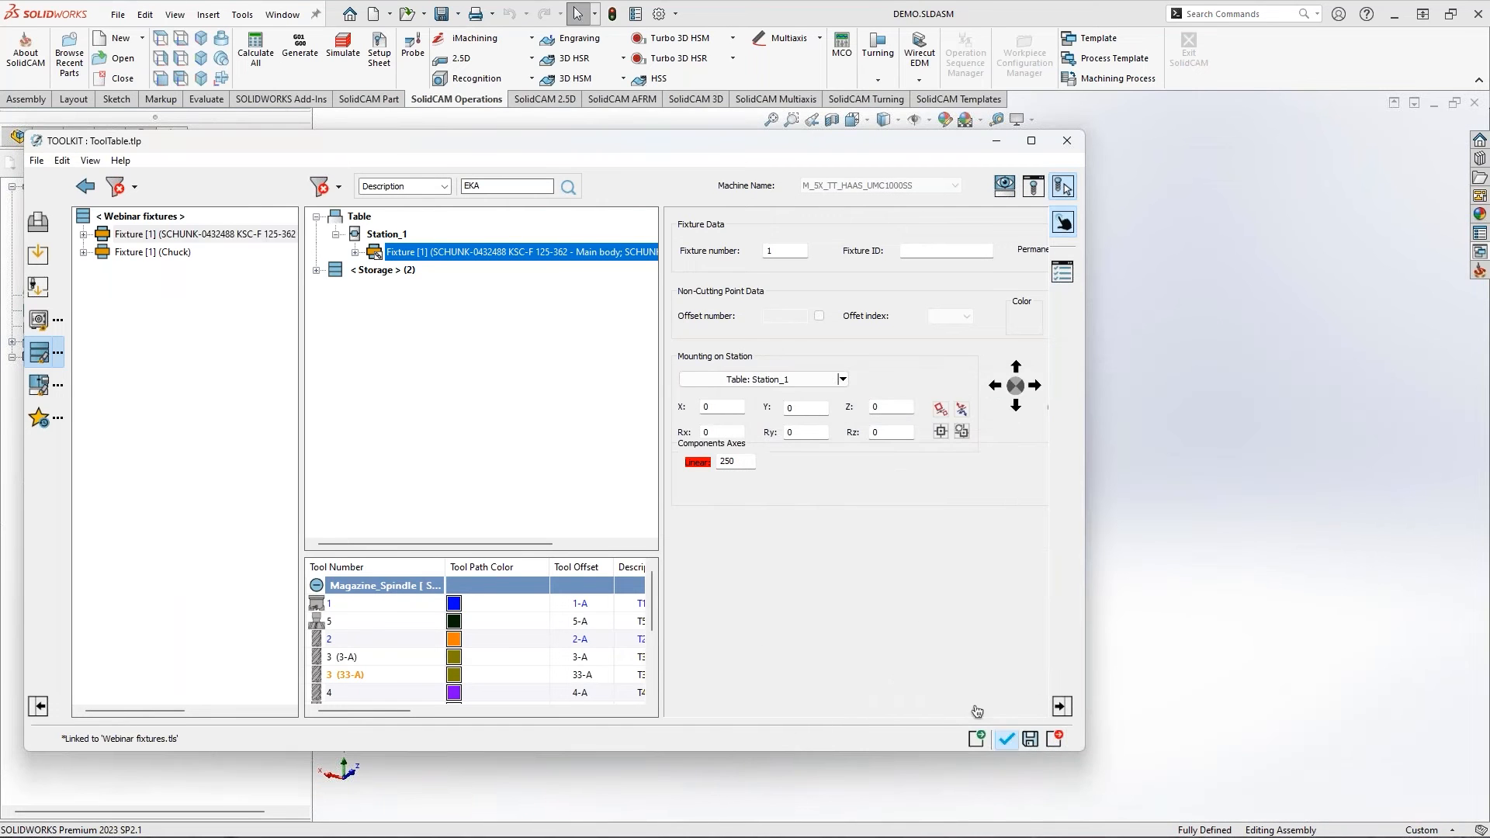
click(1007, 738)
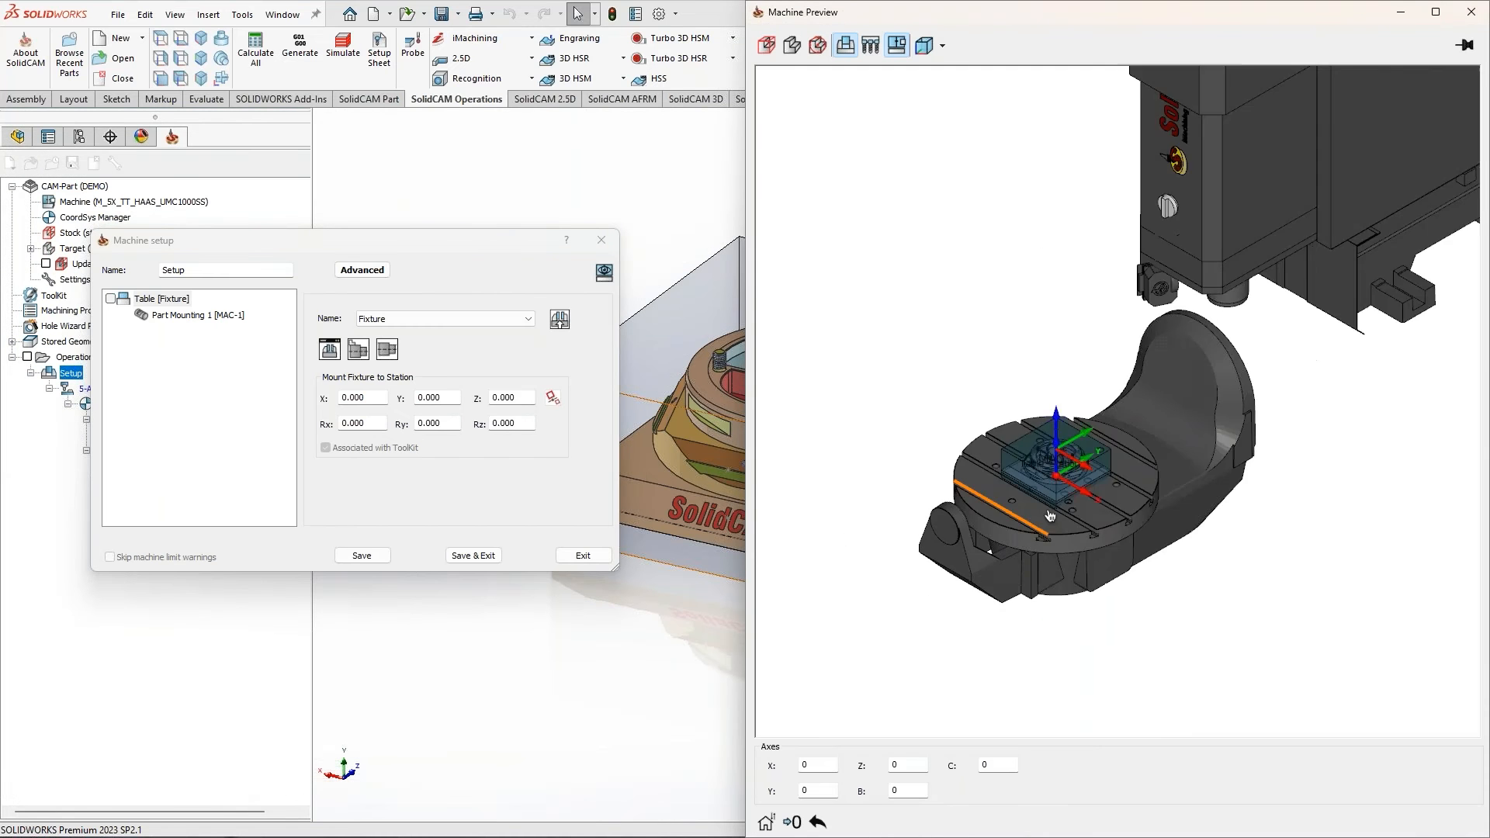
Try Webinar Vise as the table fixture, and save and exit the setup with the fixture set back to None
click(416, 319)
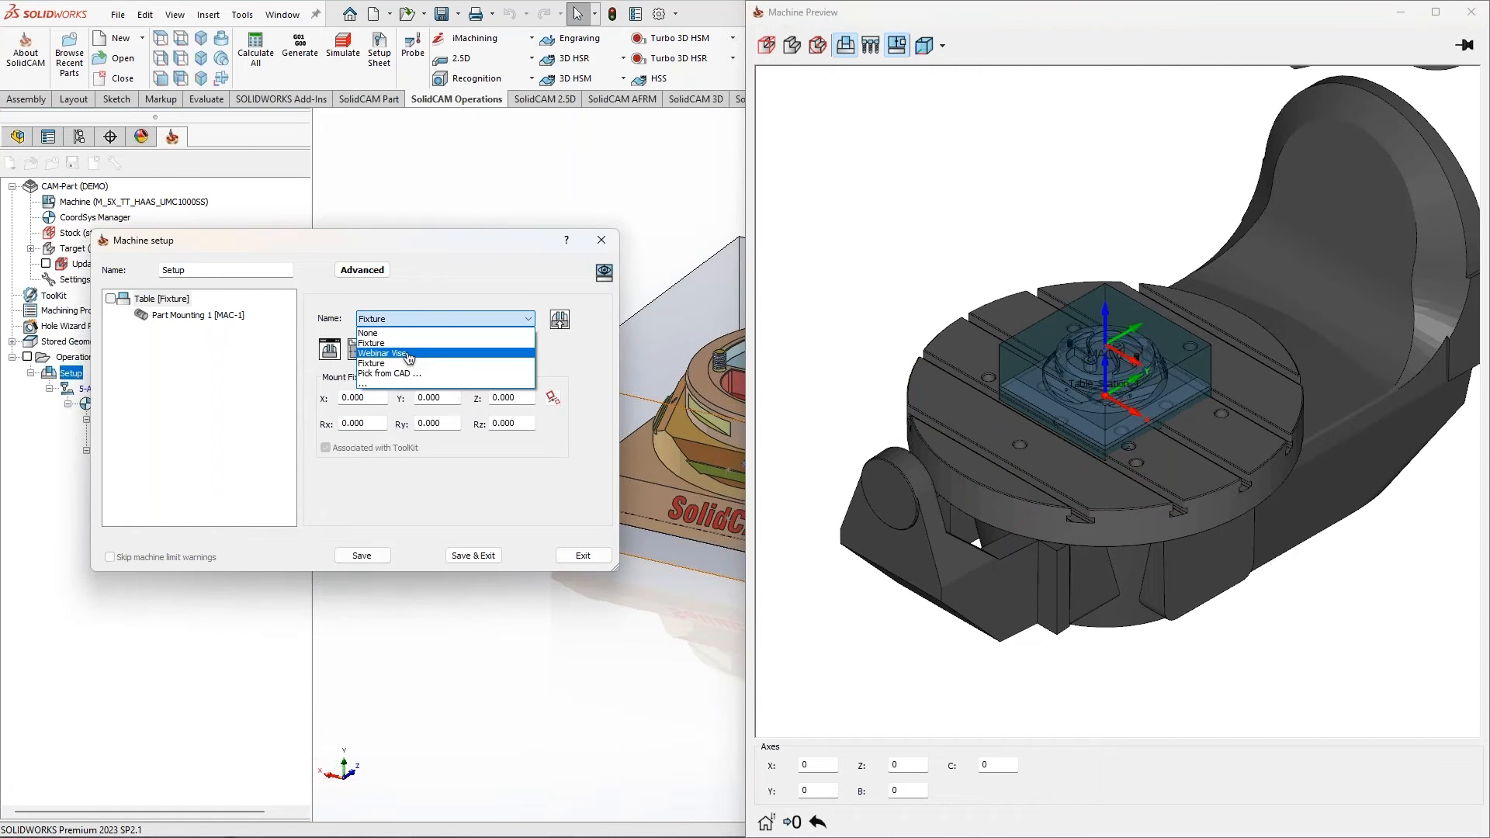
click(408, 354)
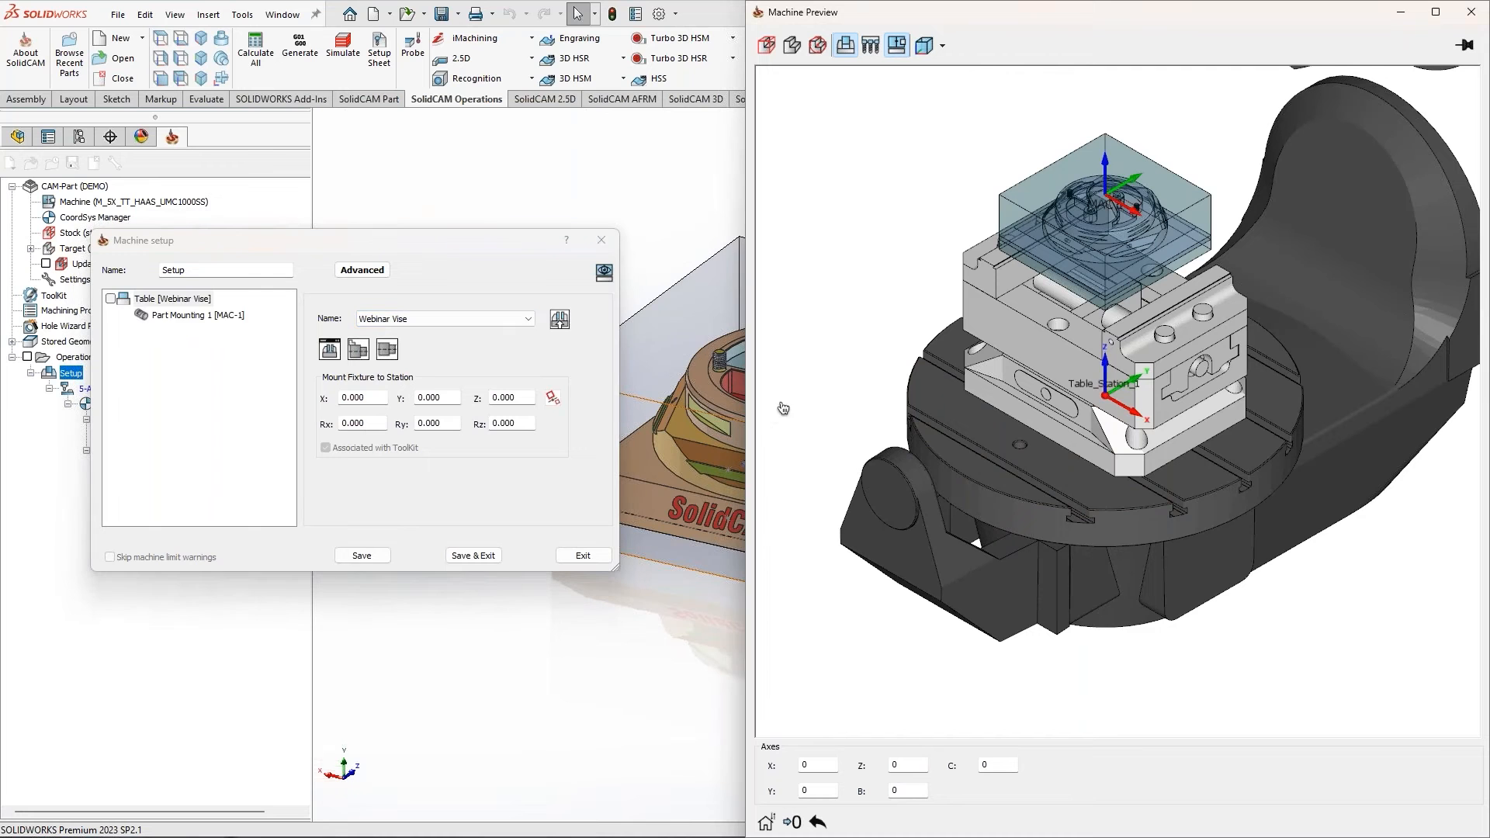
click(522, 319)
click(509, 333)
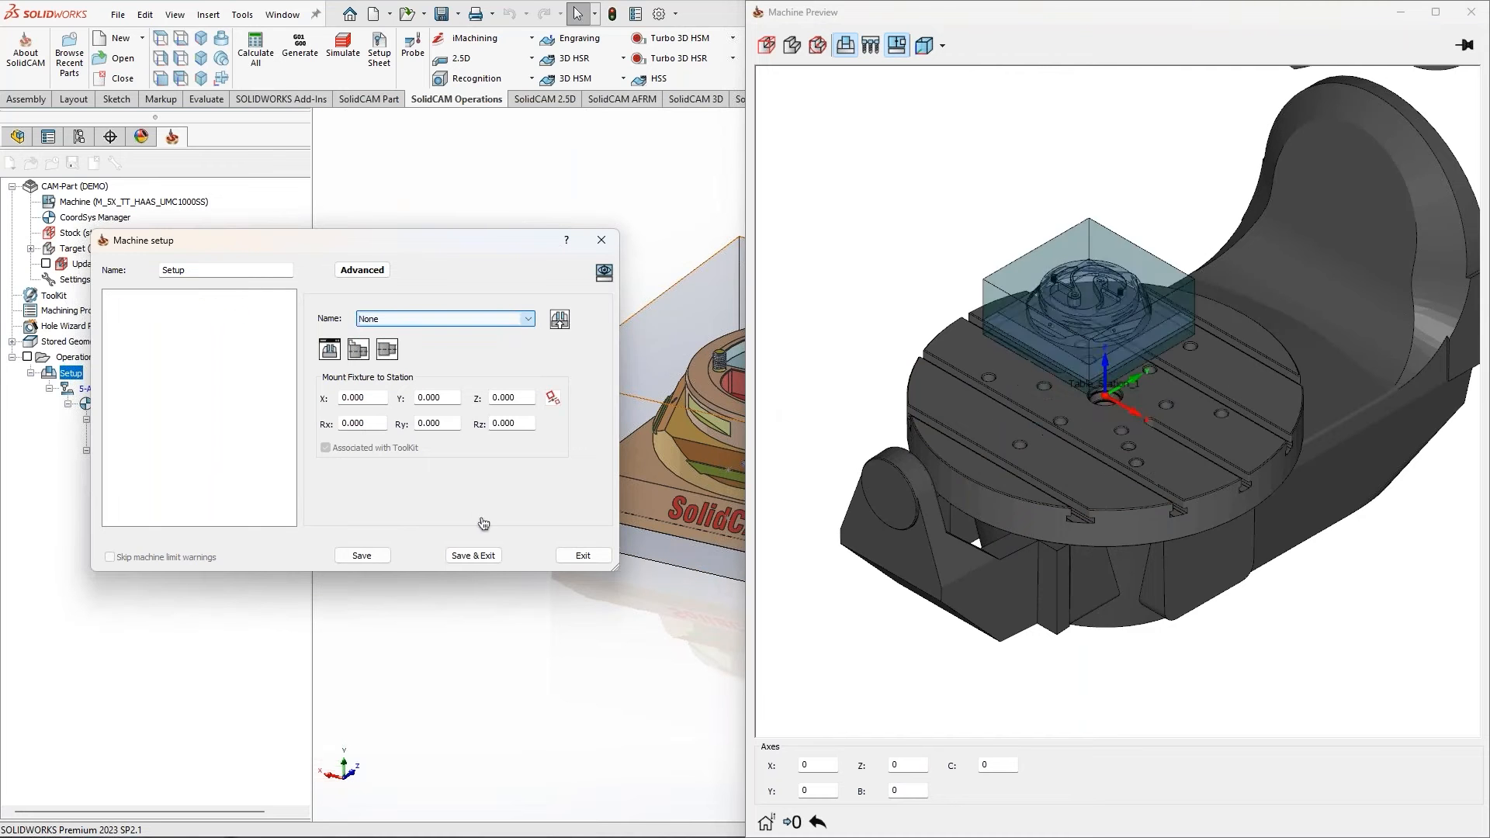
click(472, 556)
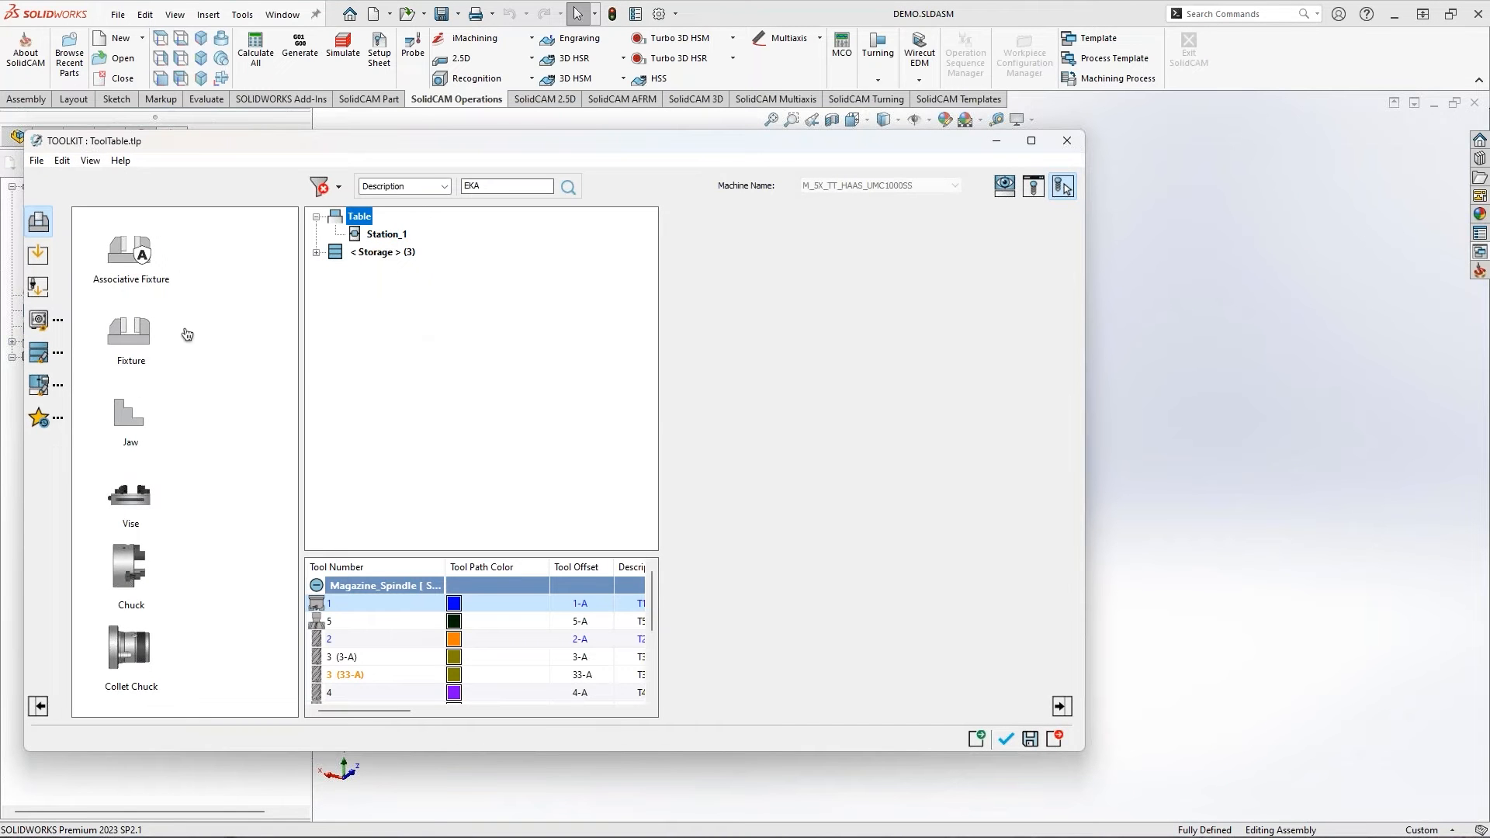
Inspect the SCHUNK KSC-F 125-362 fixture from Webinar fixtures.tls in the tool viewer, and exit the ToolKit and machine setup
click(39, 353)
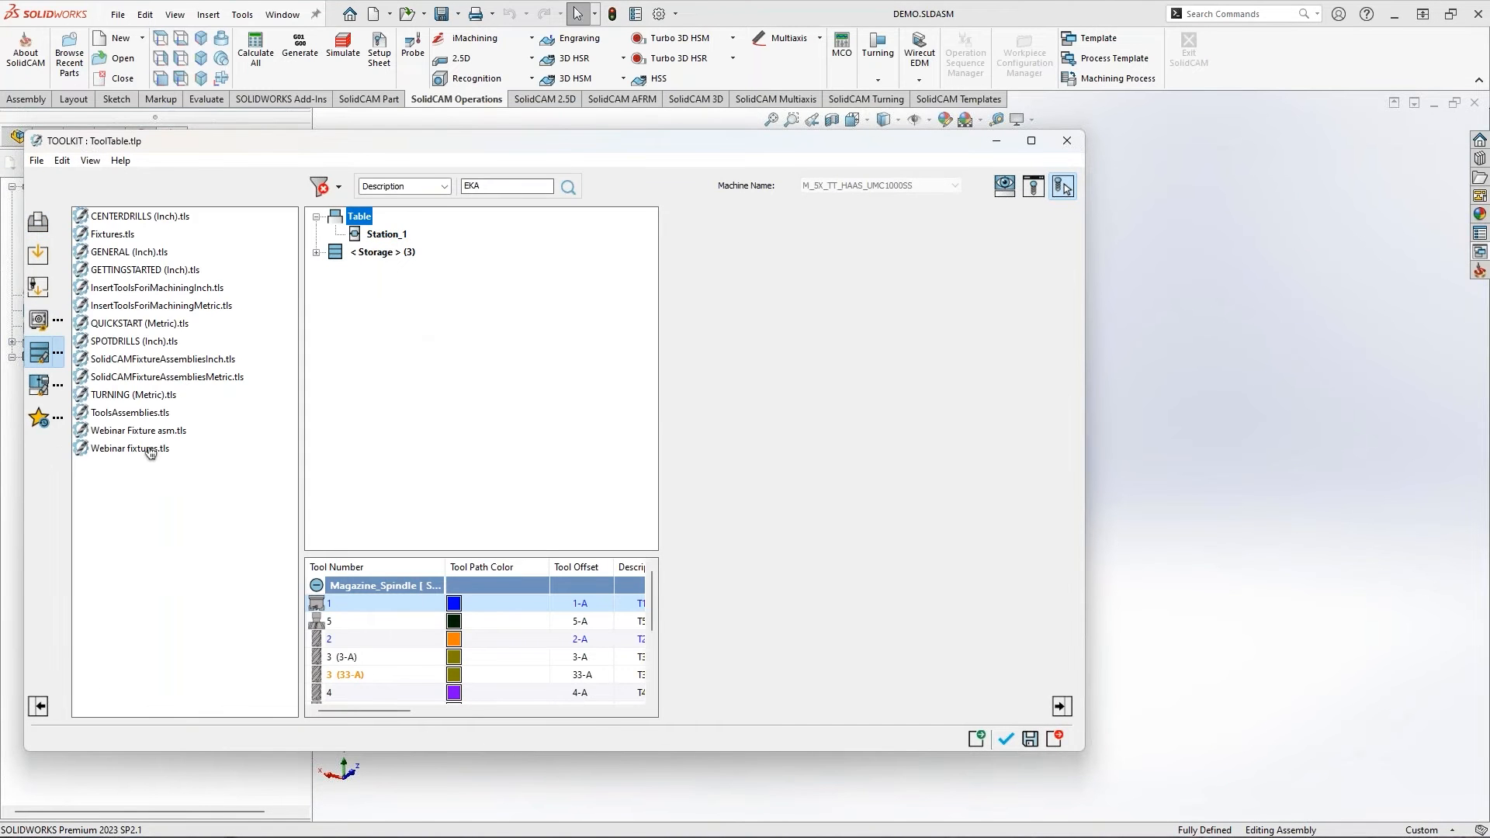
double_click(153, 449)
click(163, 234)
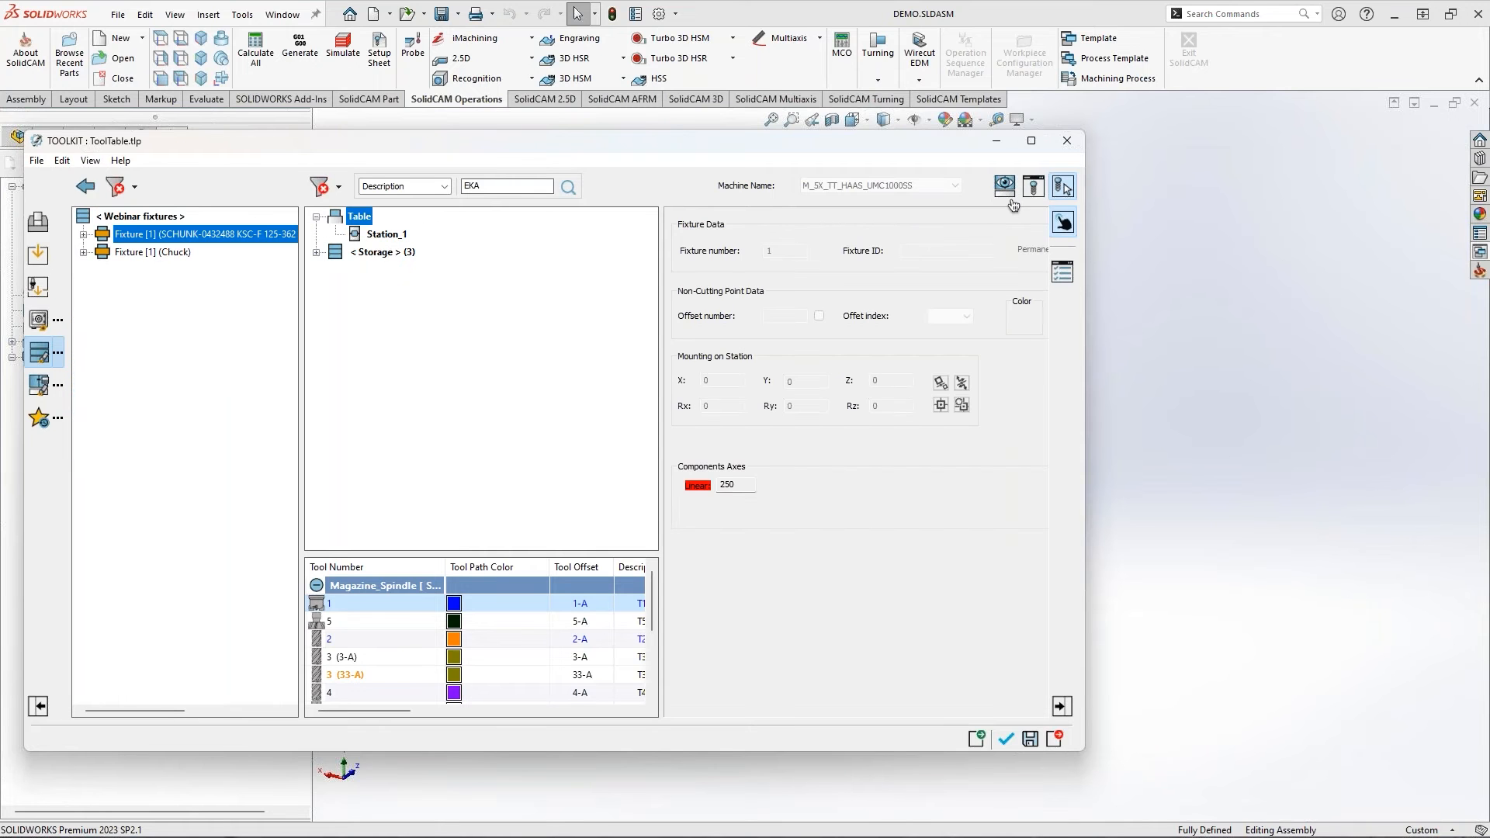
click(1036, 188)
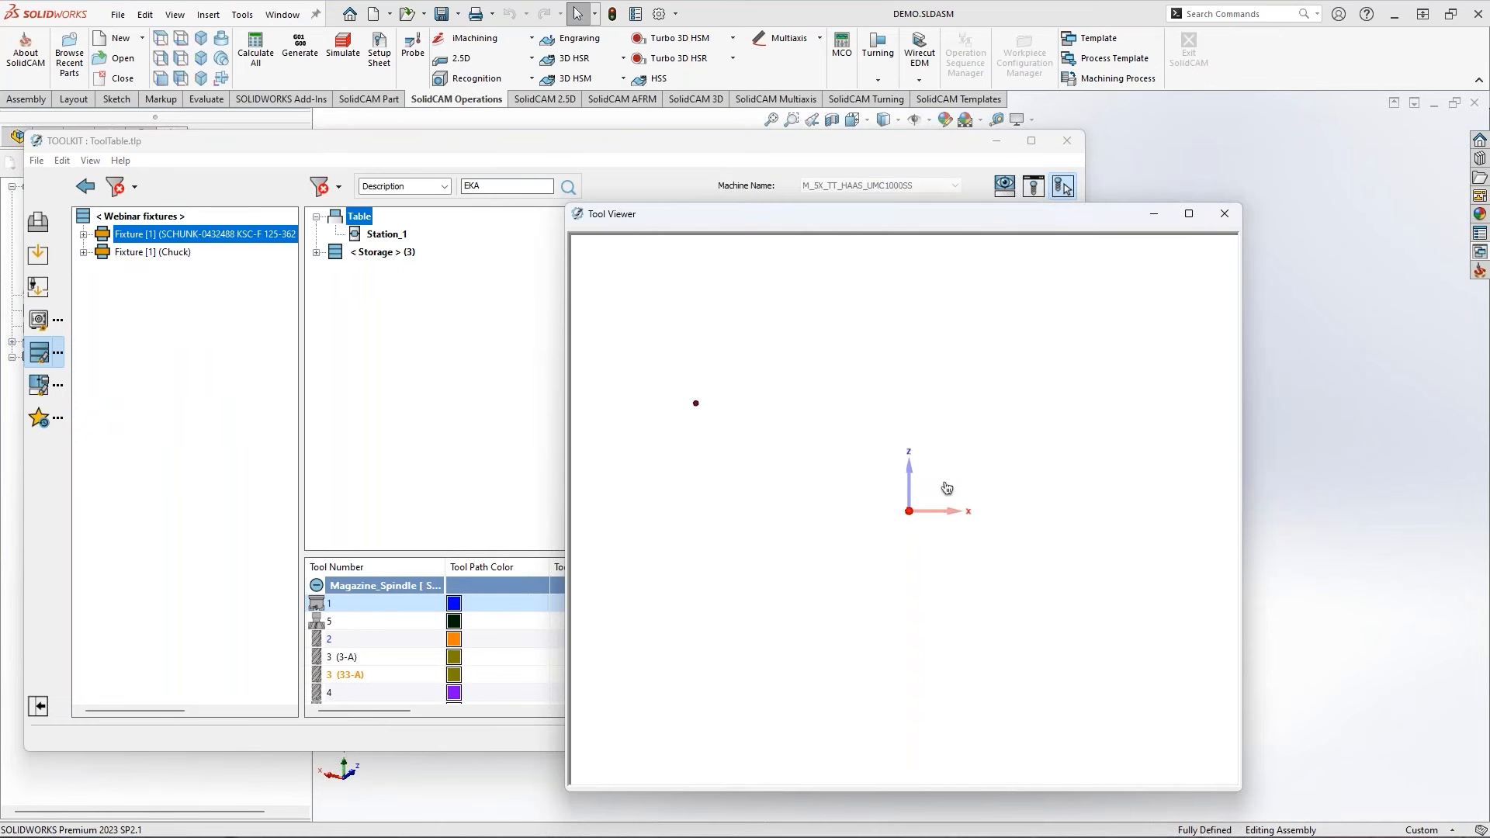
click(1225, 214)
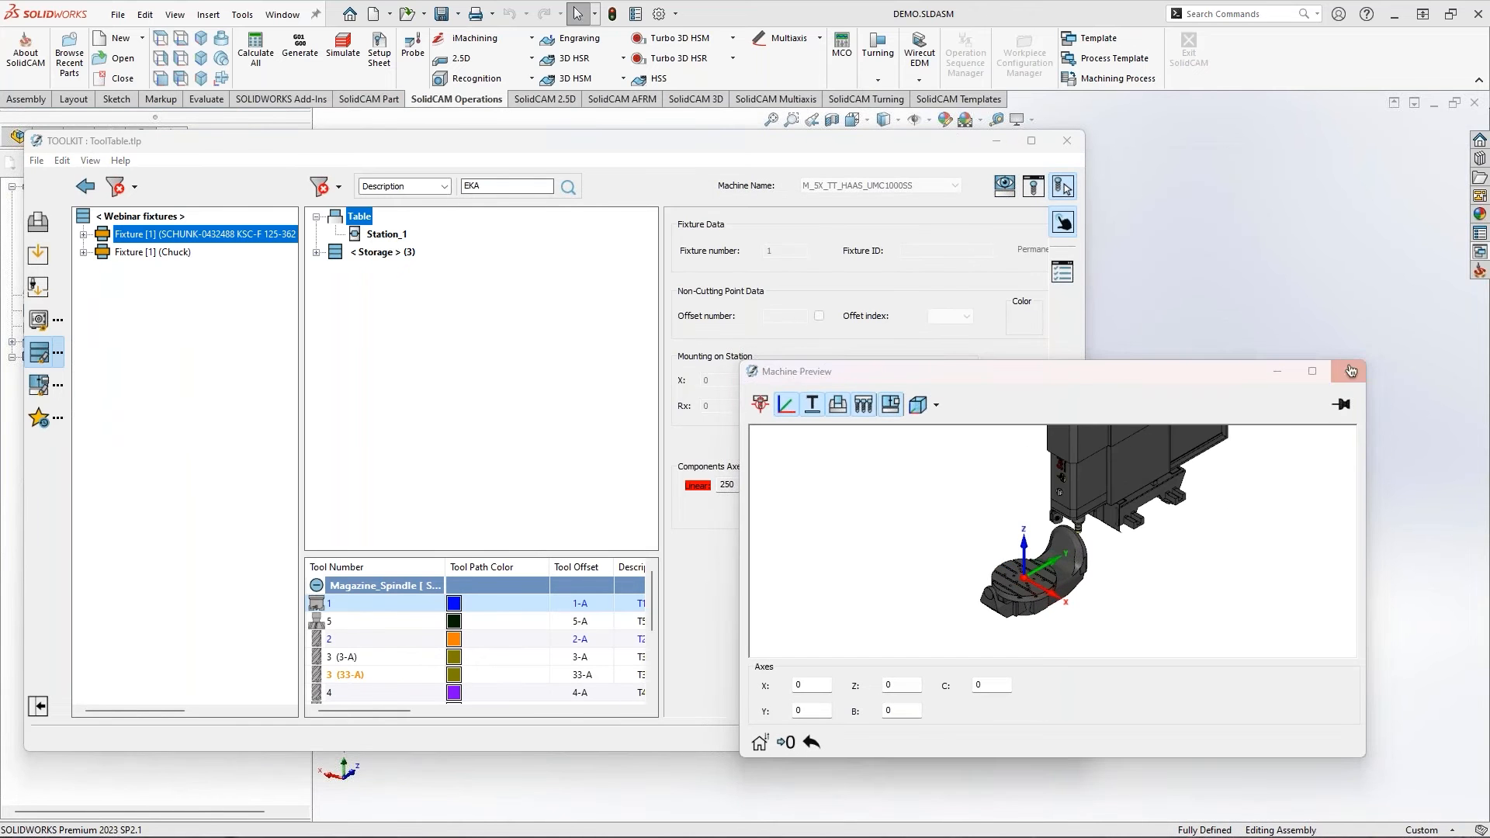
click(1348, 371)
click(1056, 739)
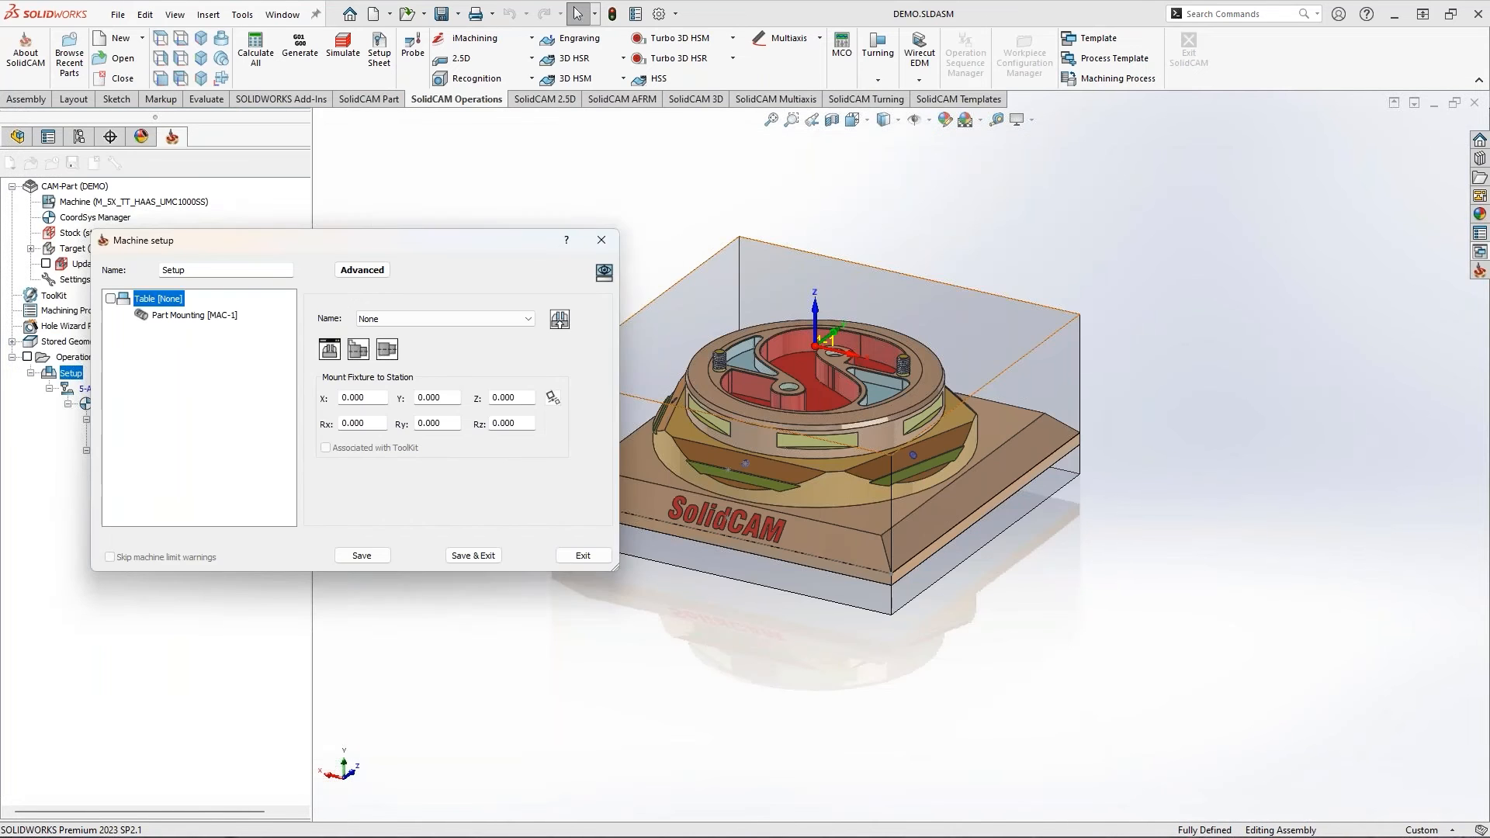
click(578, 557)
Reopen the DEMO part from the recent CAM-Parts and decline to locate the original model manually
click(249, 24)
mouse_move(326, 90)
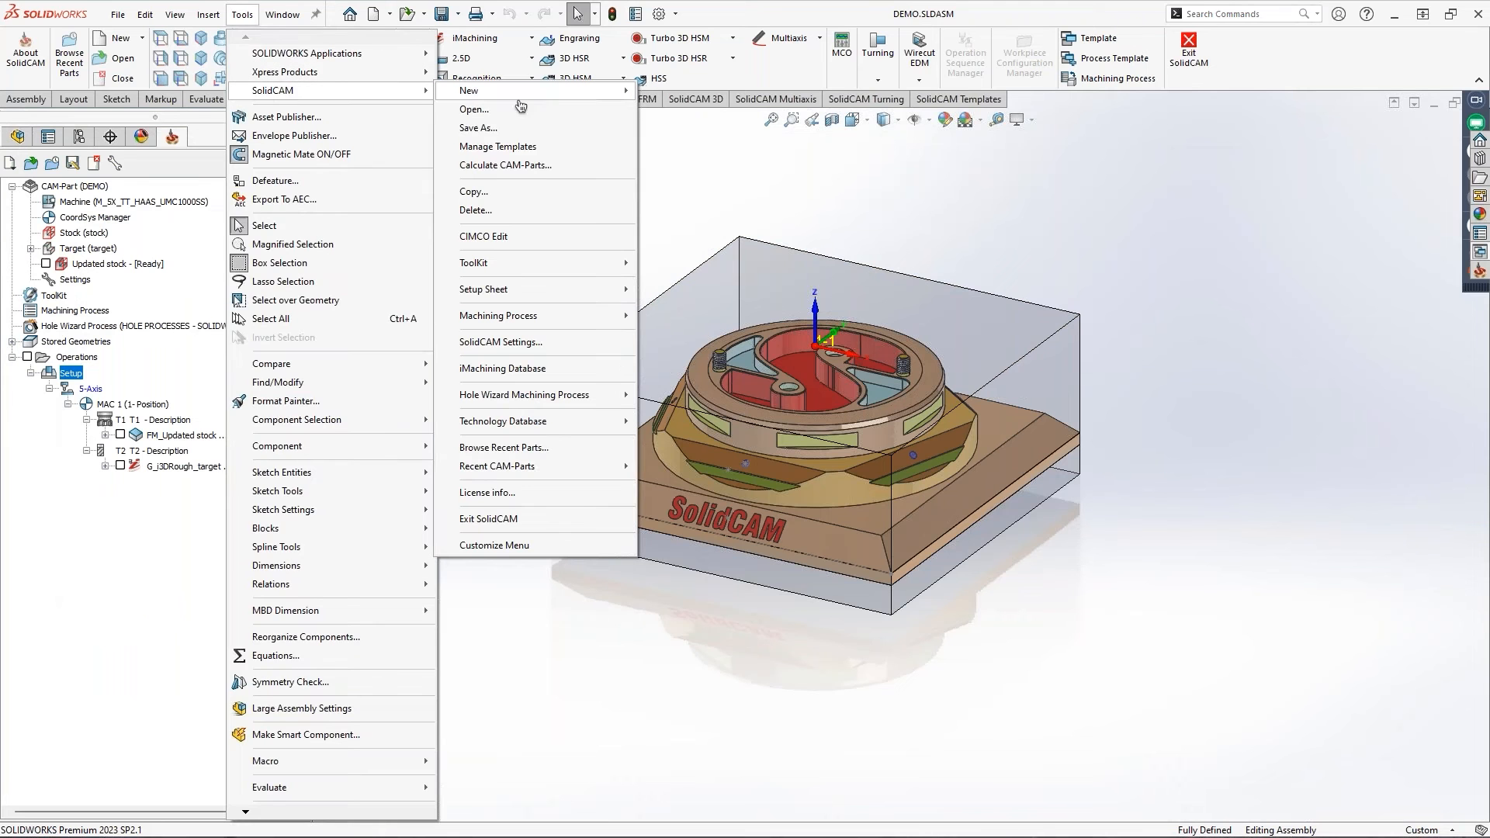
mouse_move(557, 469)
click(659, 466)
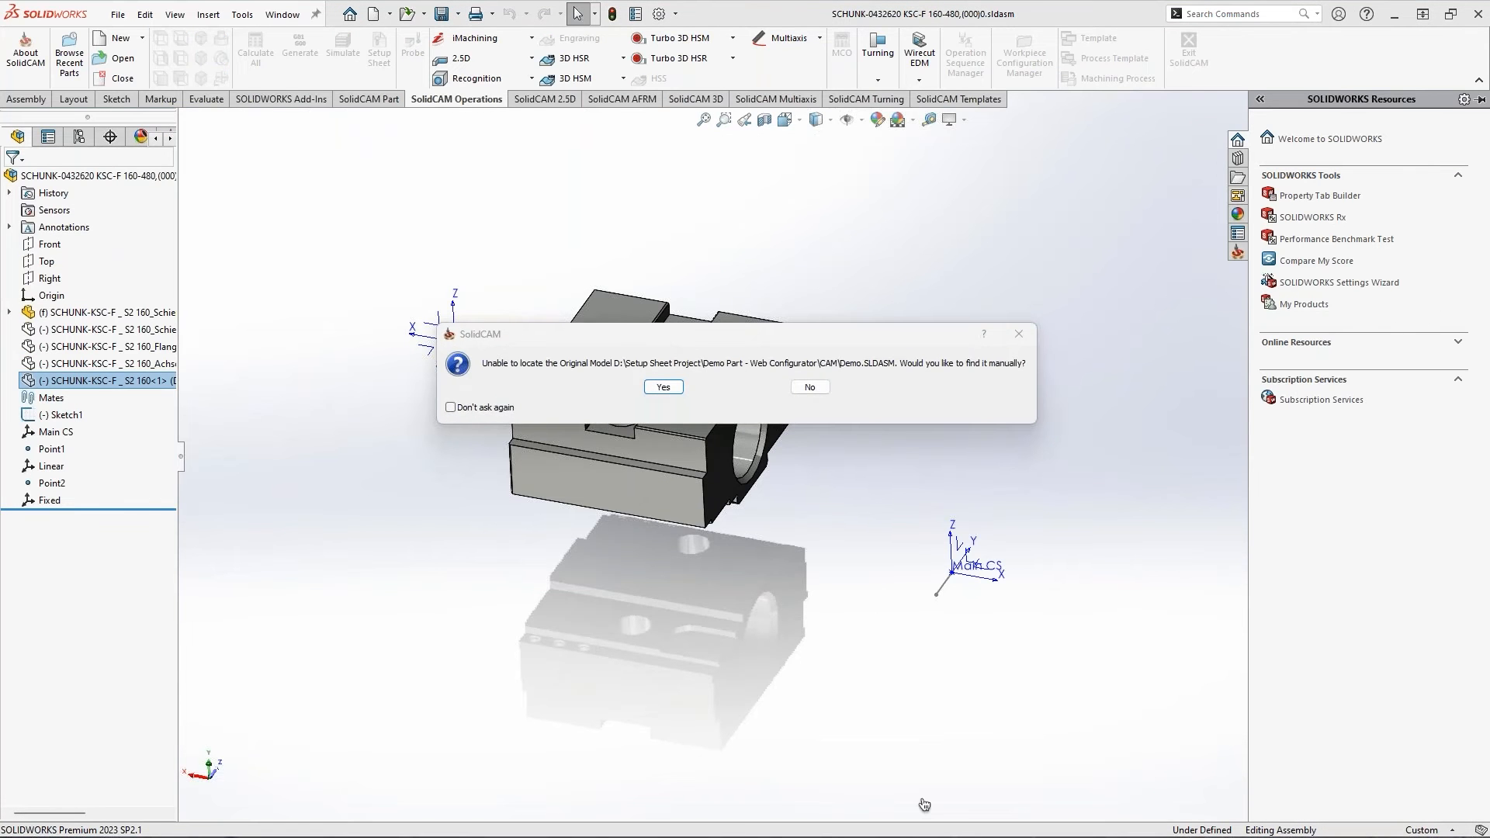
click(821, 396)
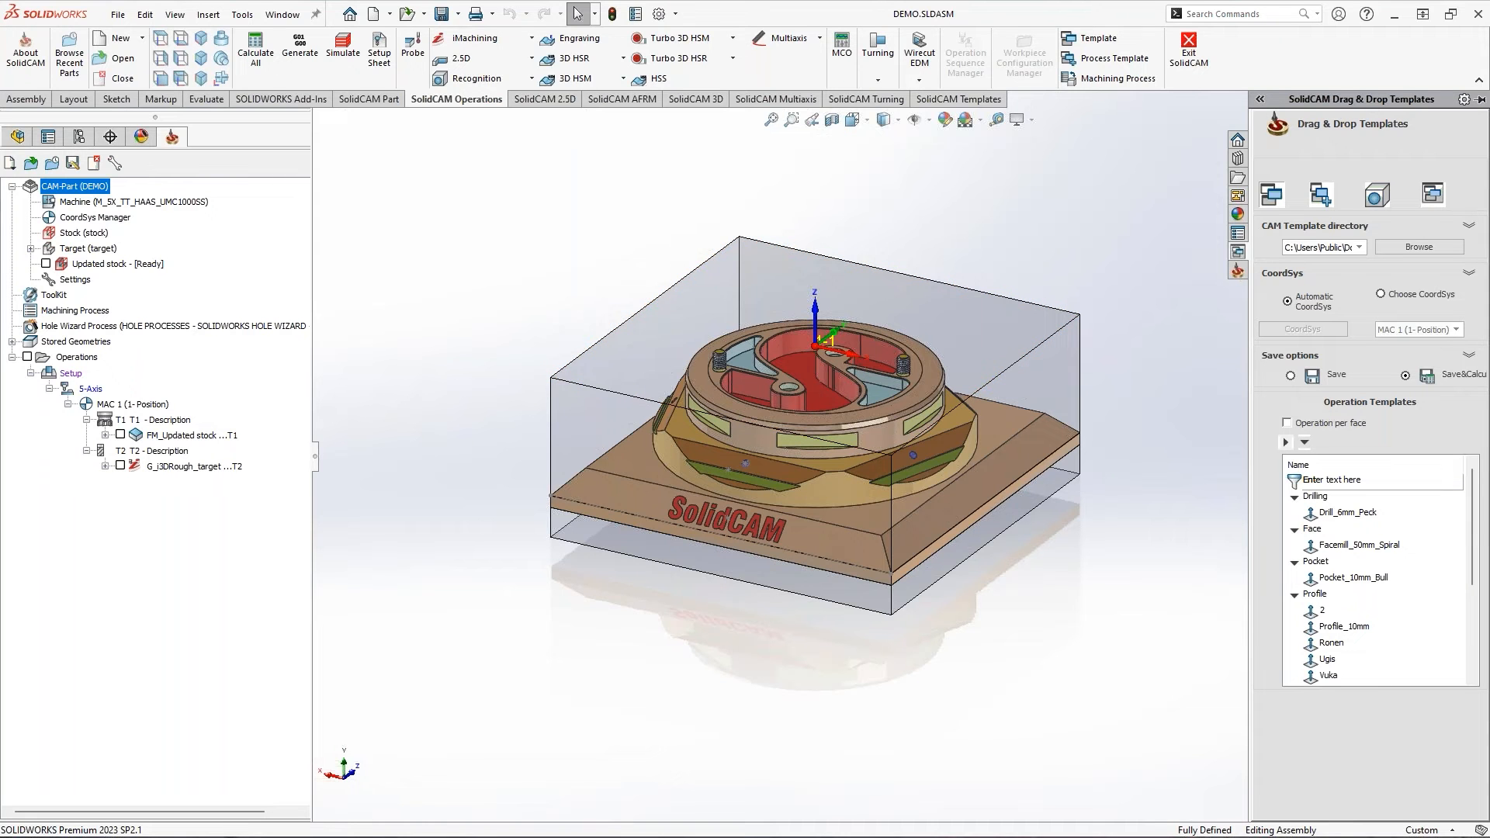
Preview the stored SCHUNK KSC-F 160-480 fixture, mount it on the table's Station_1 for the Setup and accept it
double_click(72, 375)
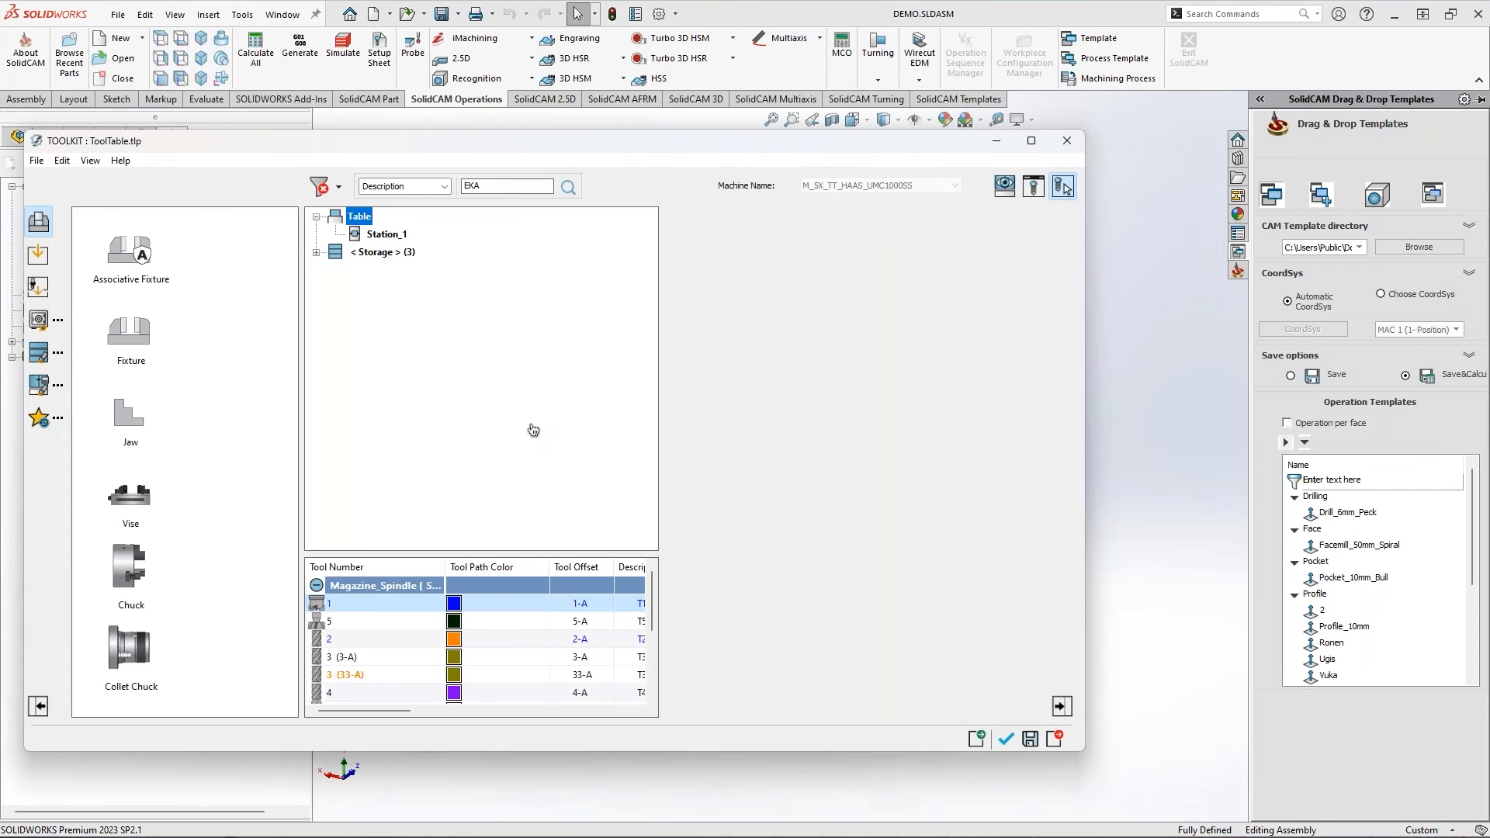
click(316, 253)
click(450, 305)
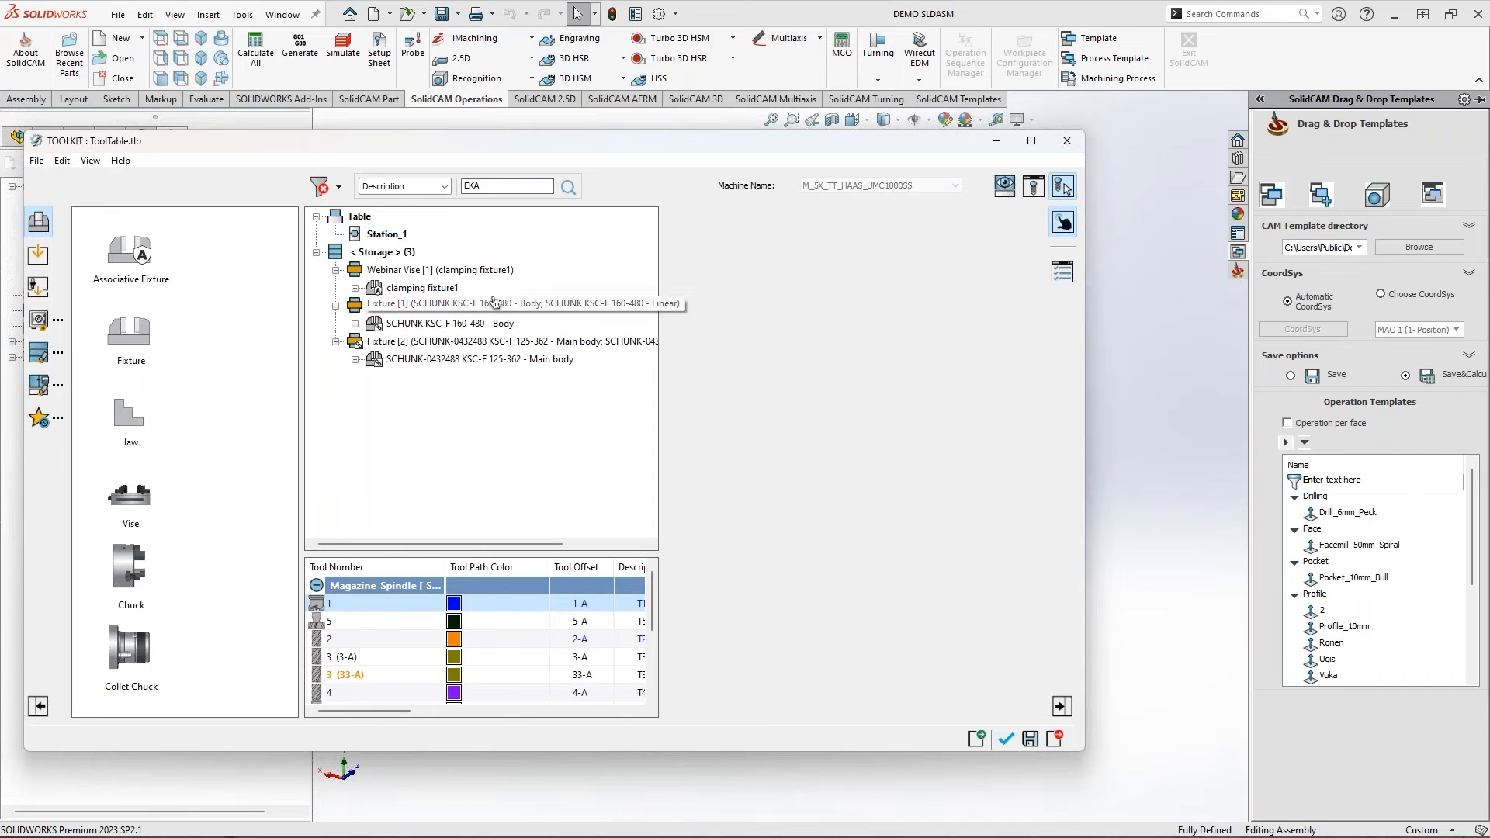
click(1037, 190)
click(1224, 215)
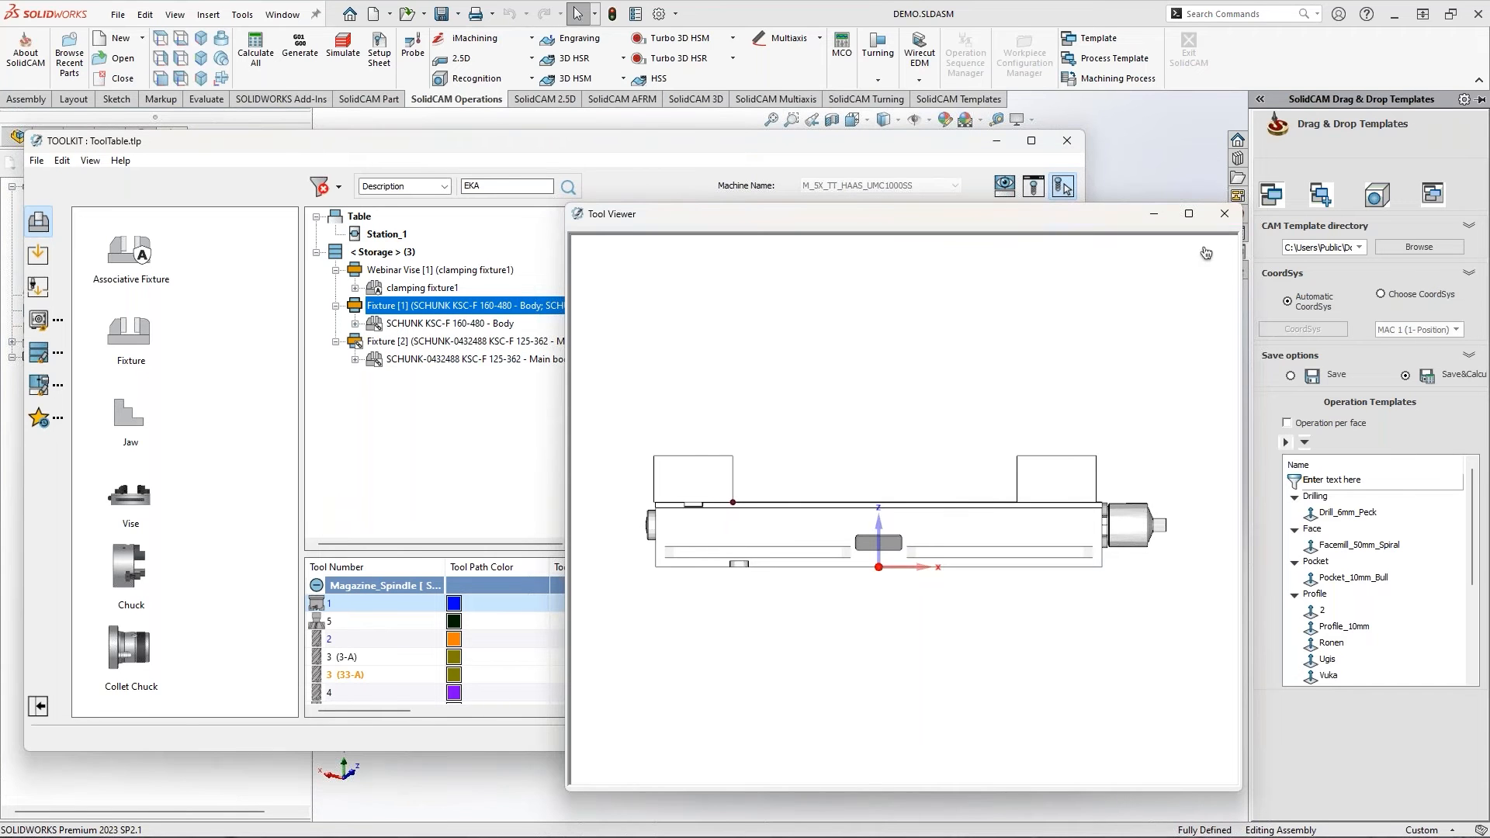
drag(458, 306, 388, 234)
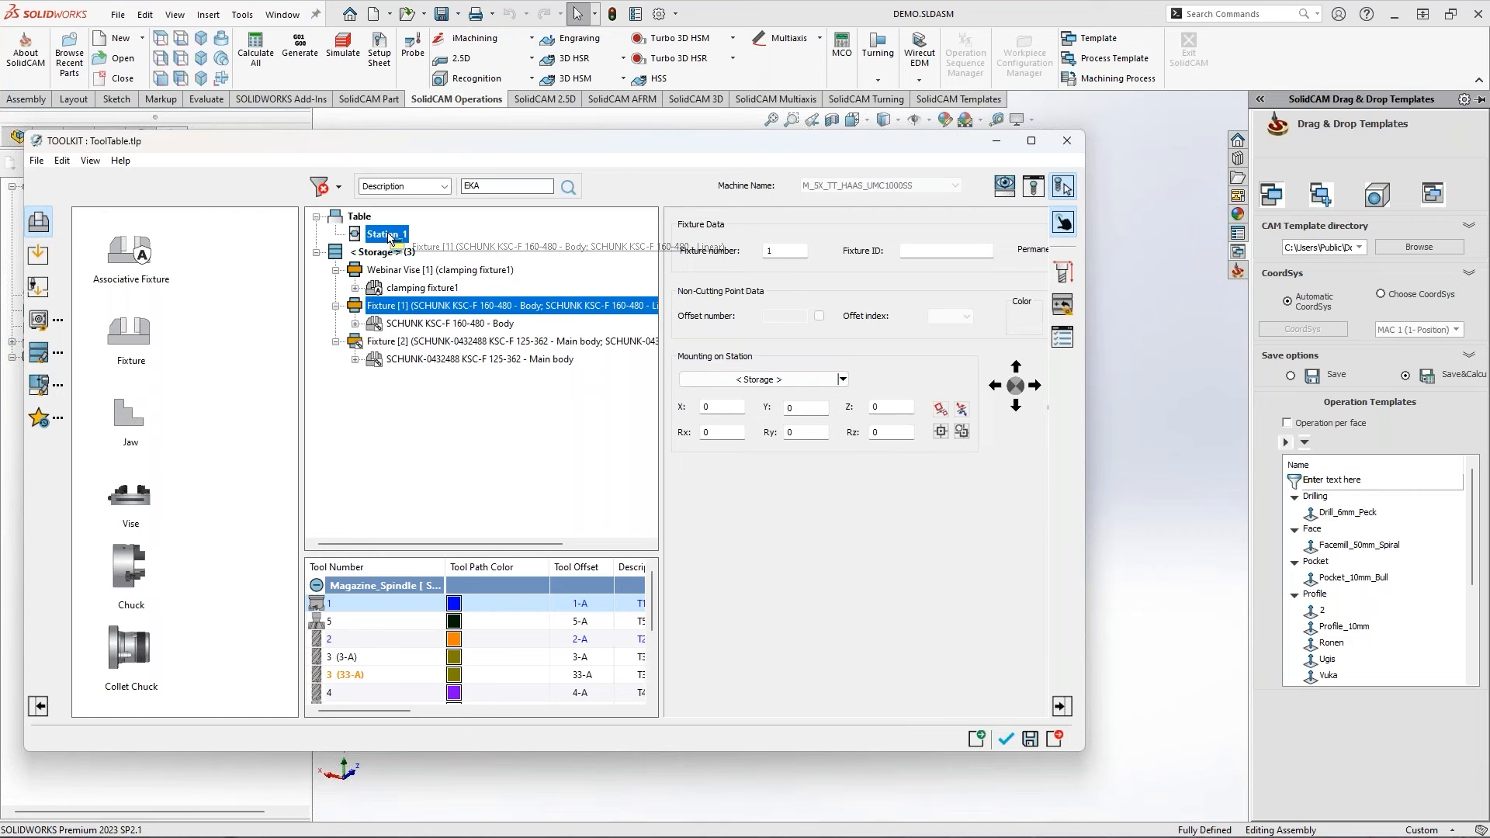
click(1007, 740)
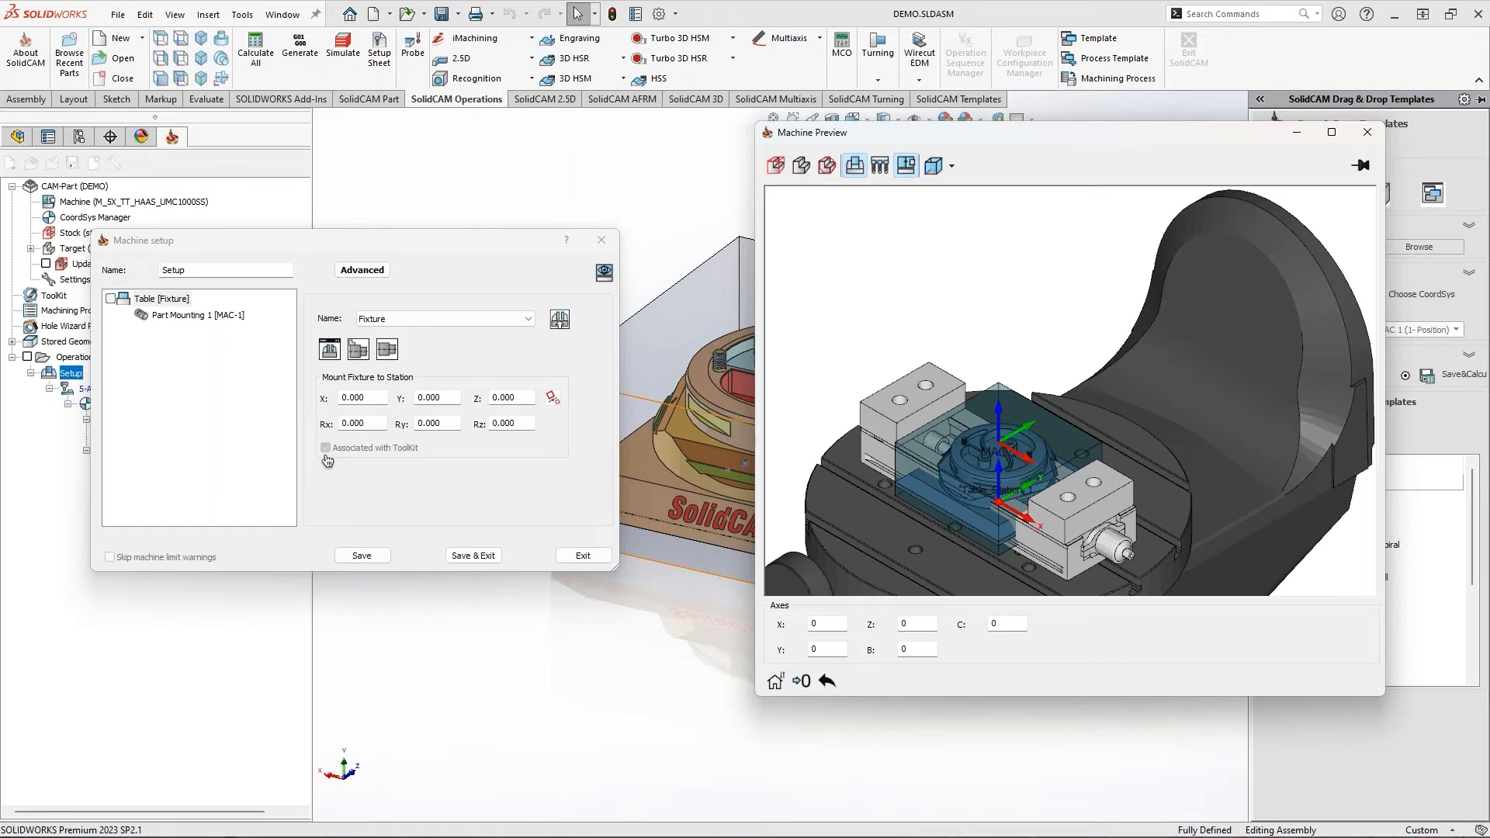
Check the Associated with ToolKit option and the mounted vise in the machine preview, and save and exit the Setup
key(ctrl+2)
ctrl+drag(313, 437, 433, 458)
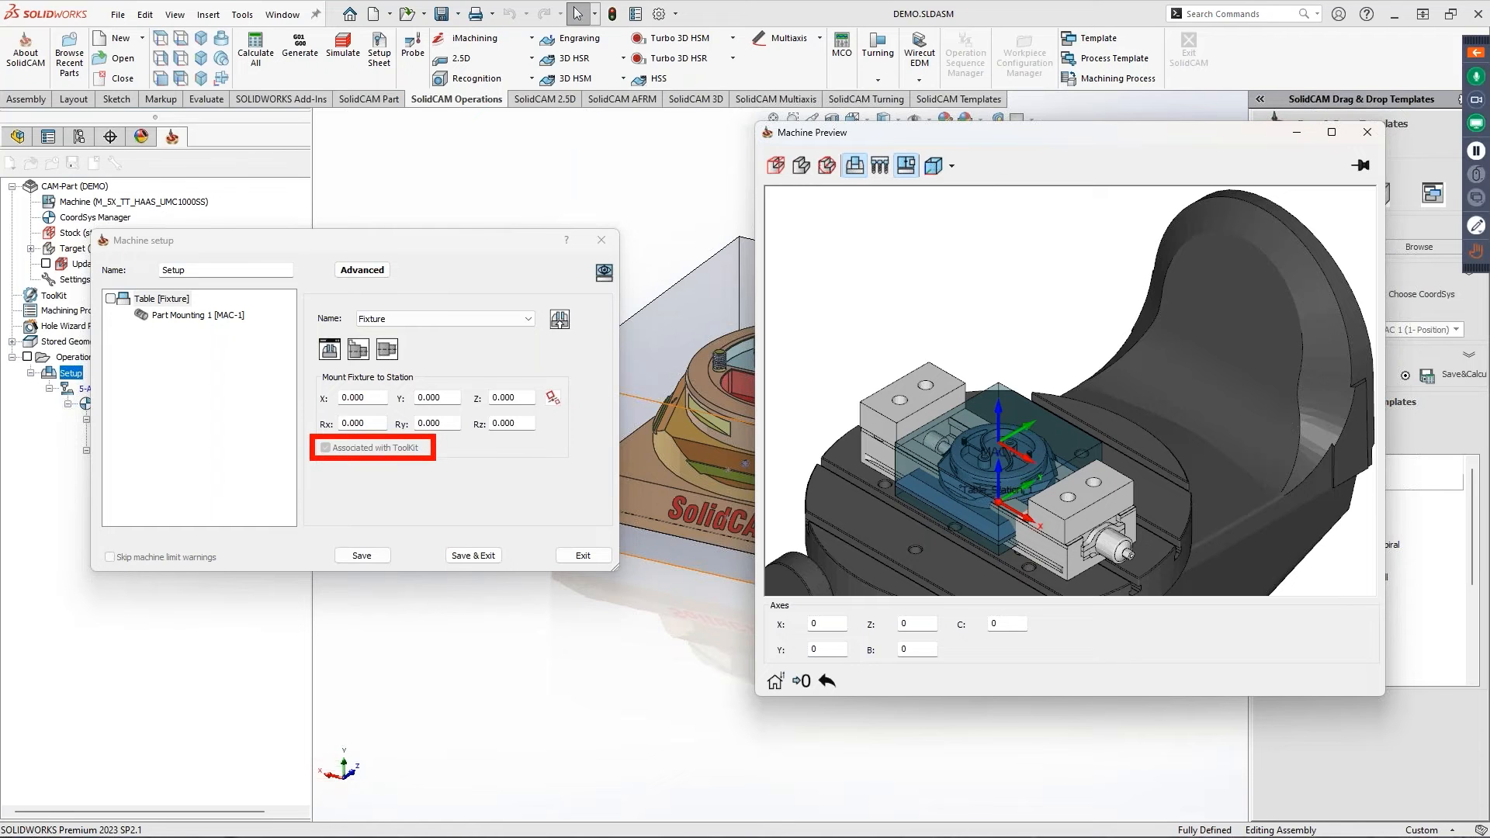
key(Escape)
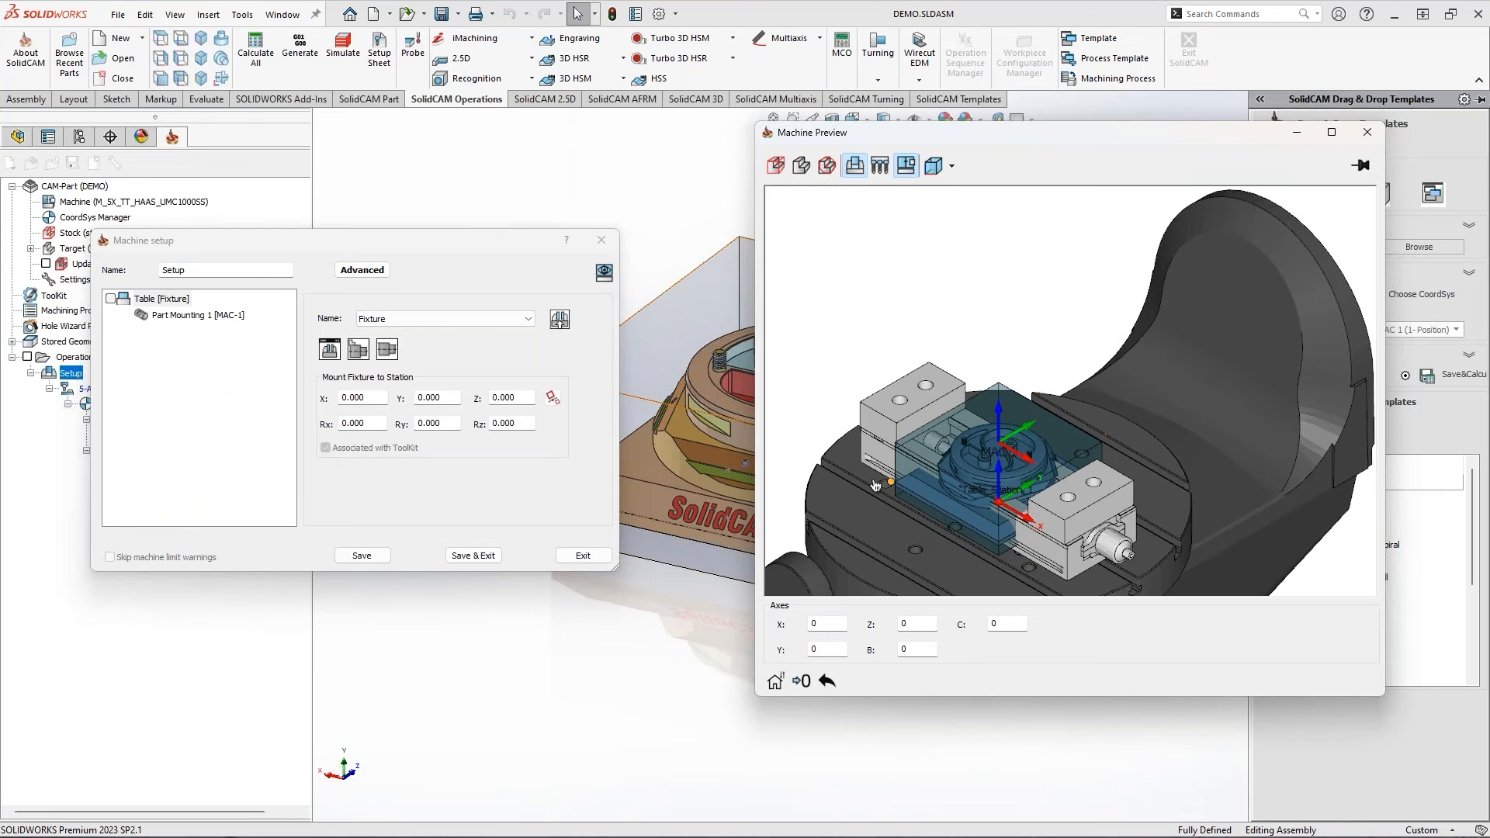
scroll(1019, 443, up, 4)
scroll(963, 453, down, 3)
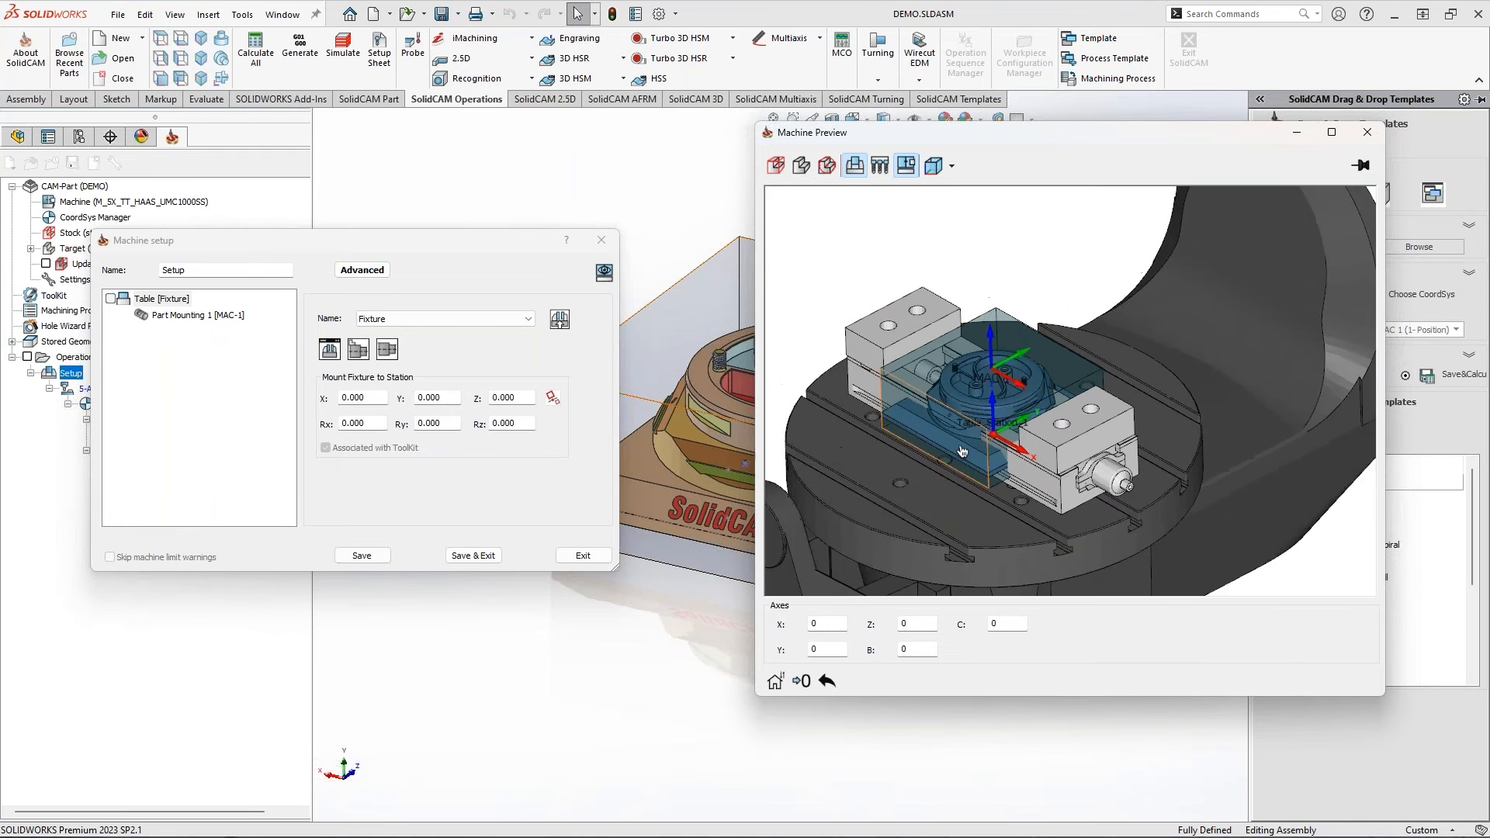
scroll(962, 453, down, 1)
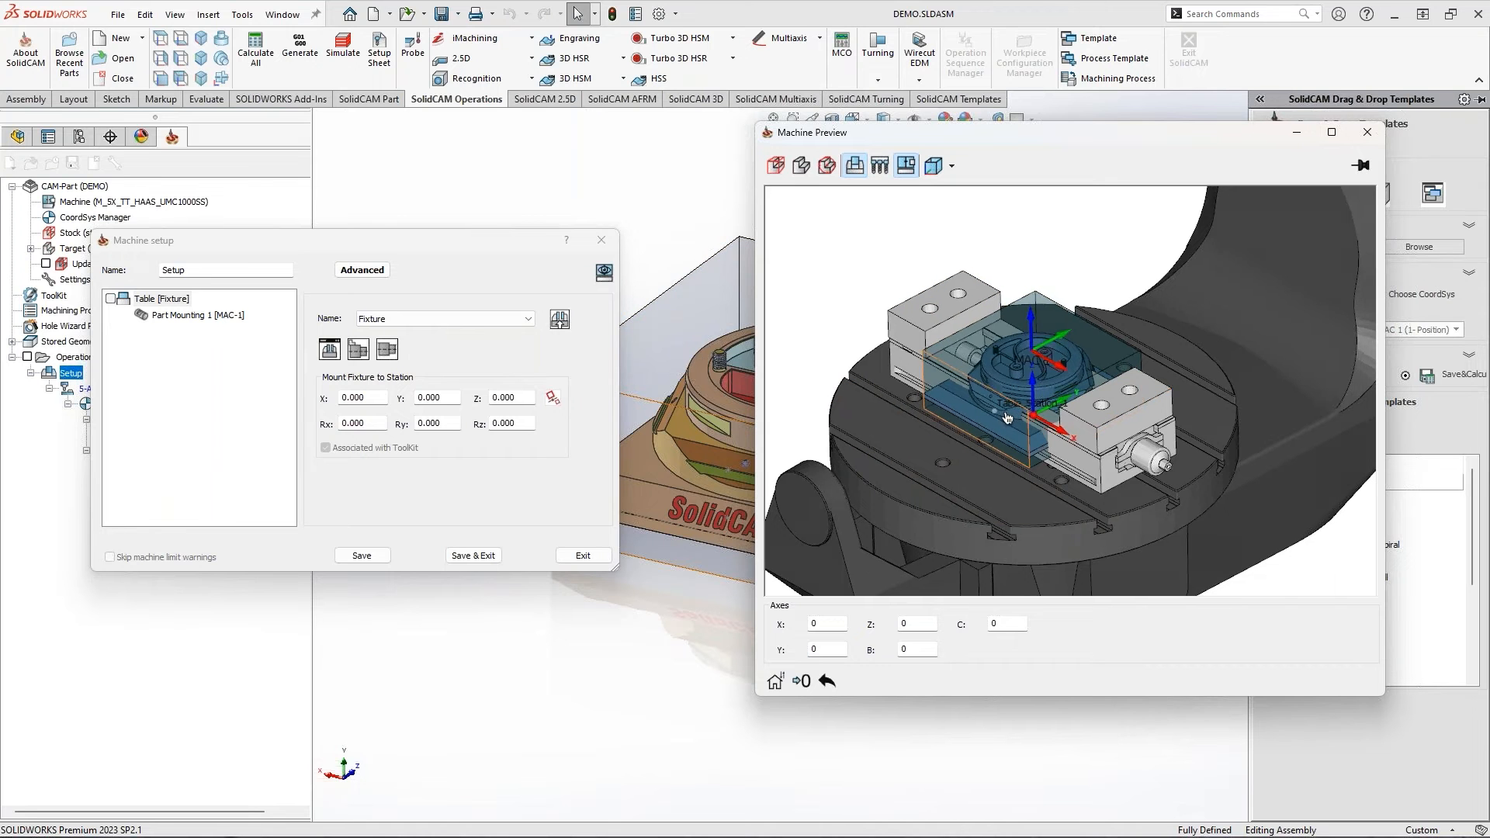
scroll(1006, 418, up, 2)
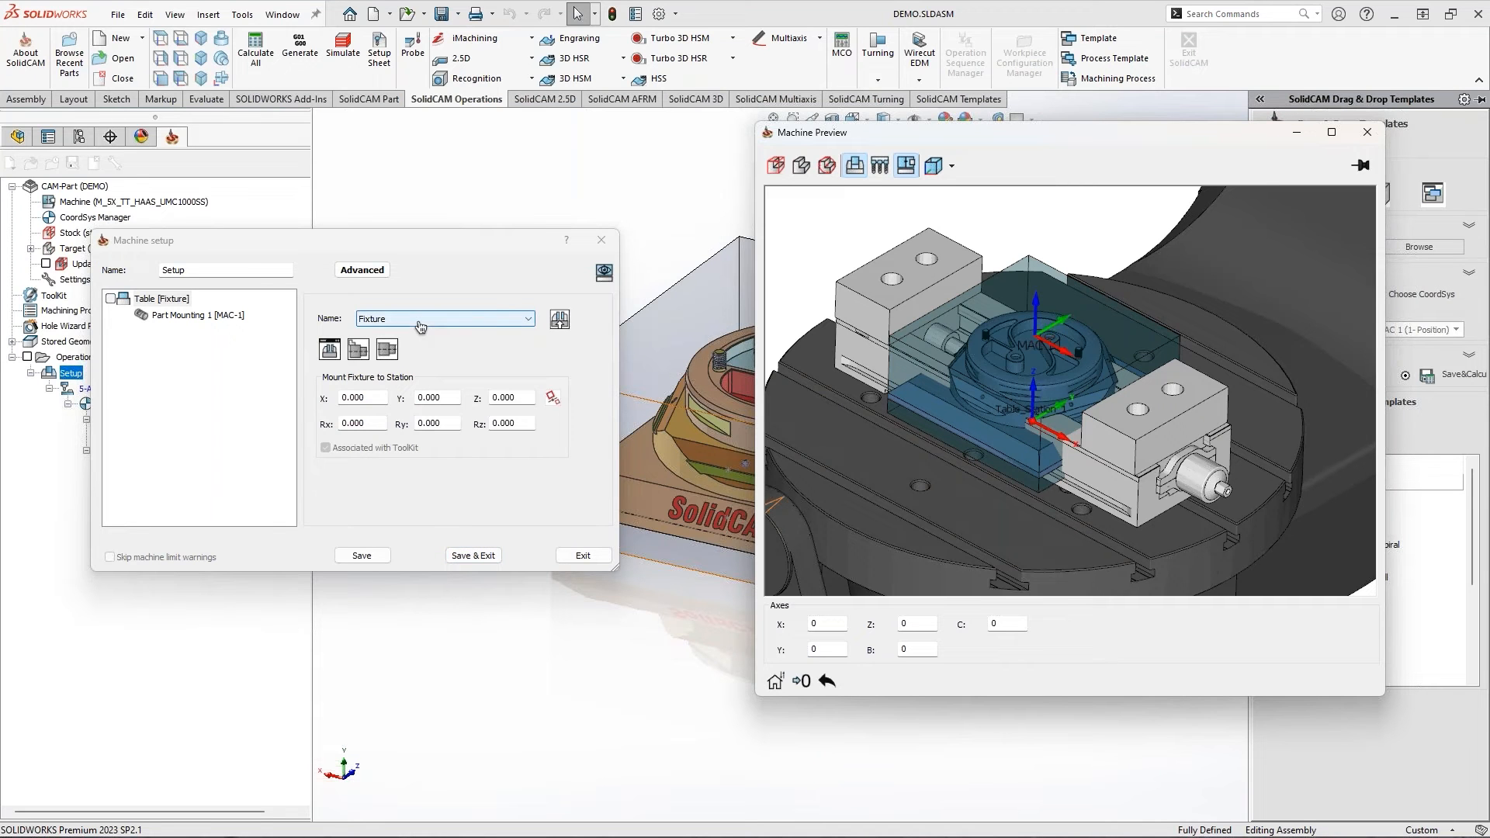
click(473, 556)
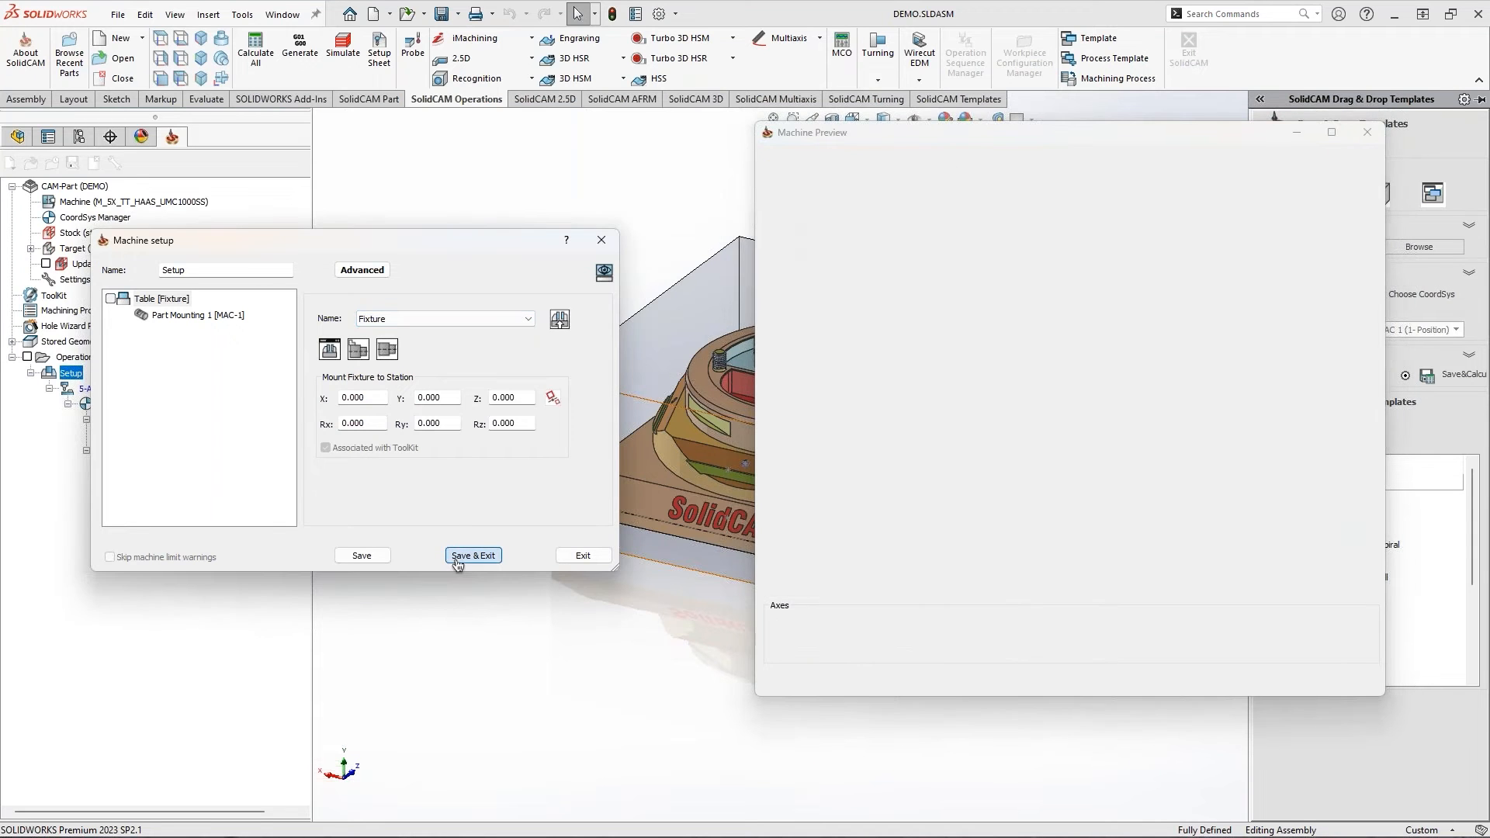
Open the part's ToolKit, show its fixtures and preview the mounted SCHUNK KSC-F 160-480 vise on the machine
right_click(54, 296)
click(125, 305)
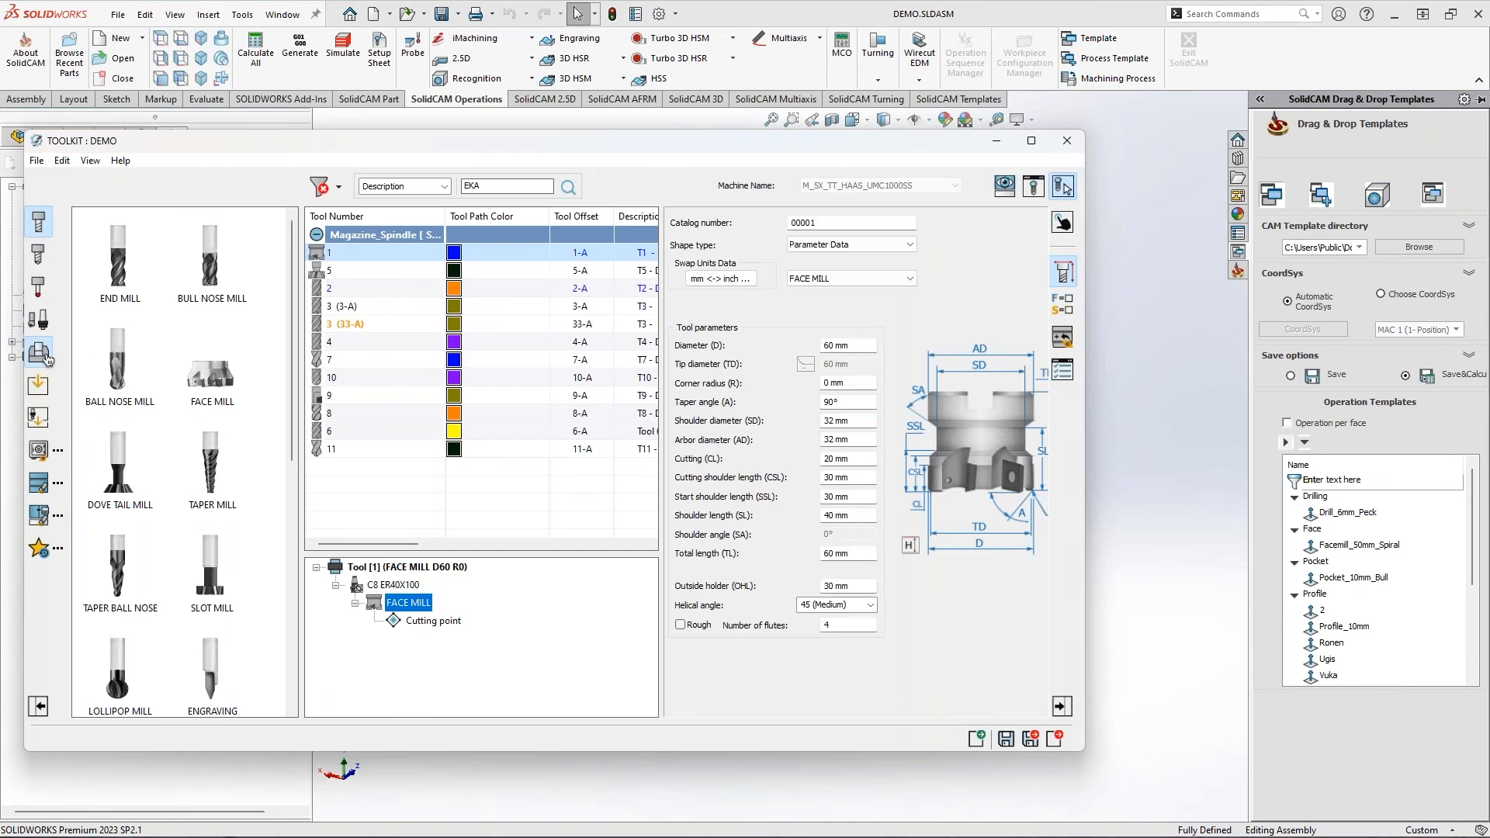
click(39, 353)
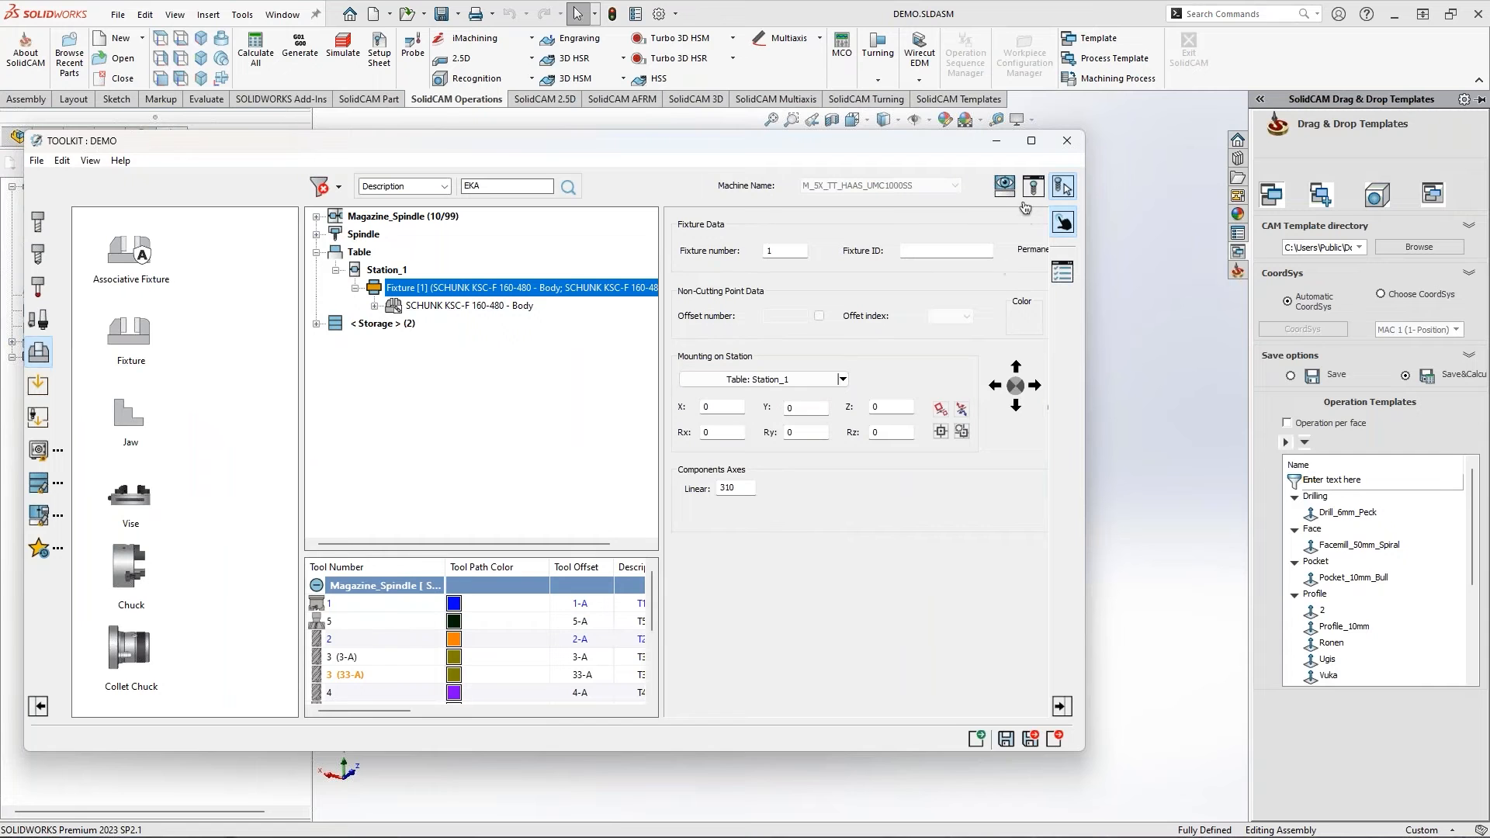
click(1004, 186)
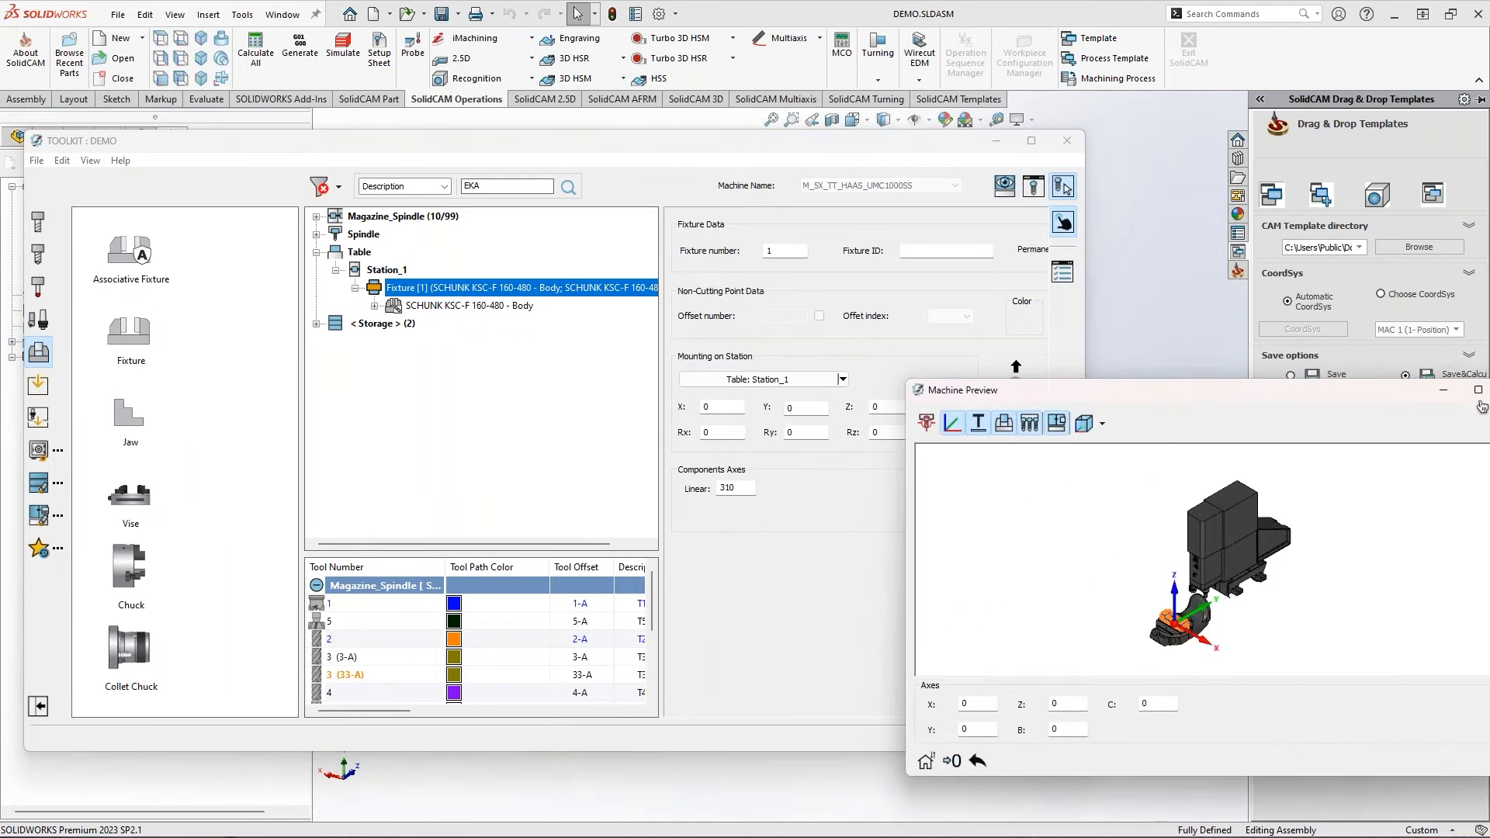
drag(1482, 407, 1488, 405)
scroll(958, 516, up, 5)
Set the vise's mounting on Station_1 to X 10 and Y 100, and save and exit the ToolKit
click(701, 155)
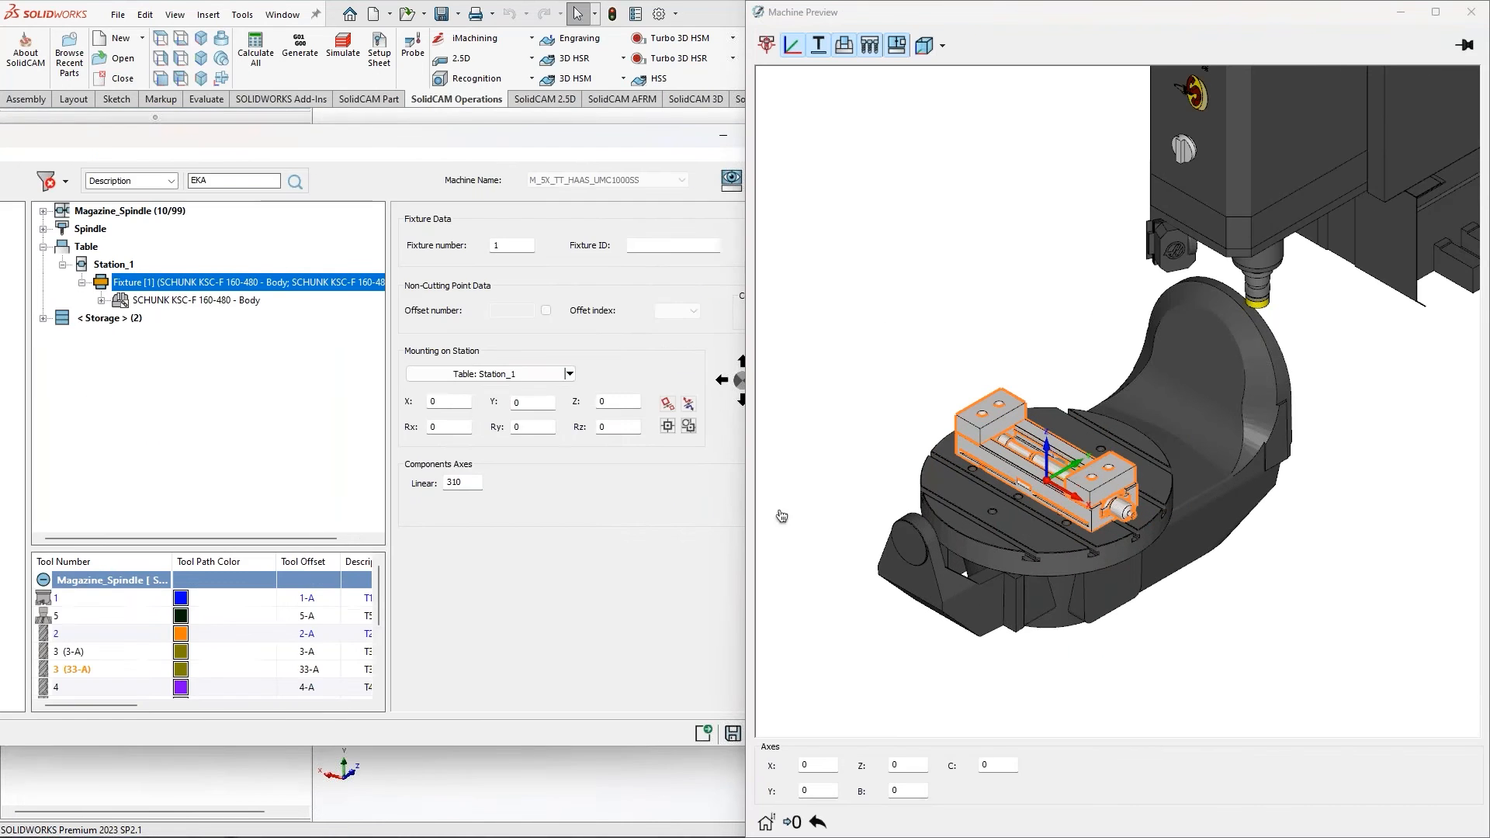
scroll(450, 402, up, 1)
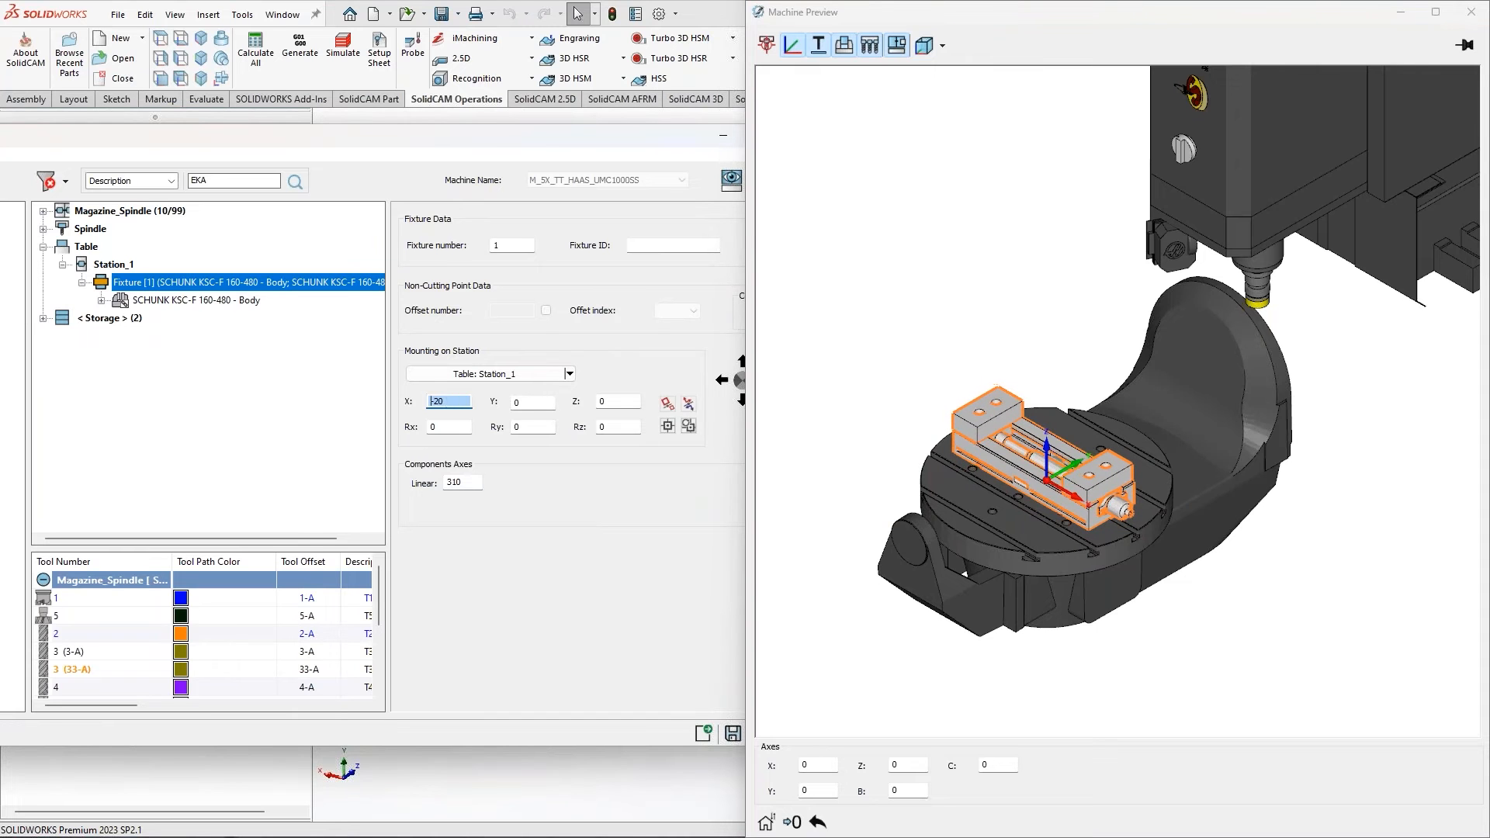
click(534, 405)
scroll(534, 405, up, 2)
scroll(535, 405, up, 12)
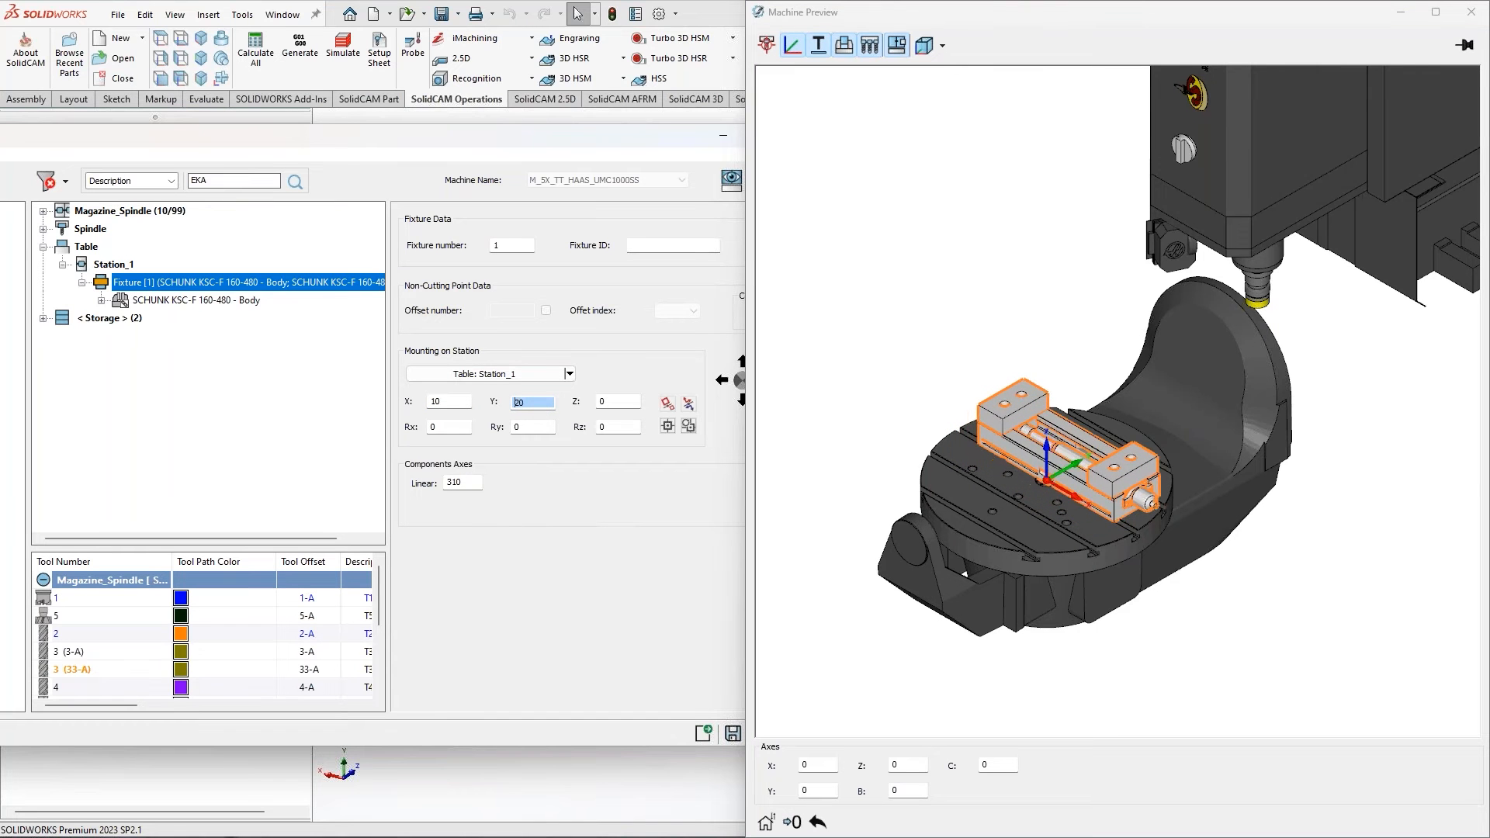
scroll(487, 426, down, 4)
click(733, 734)
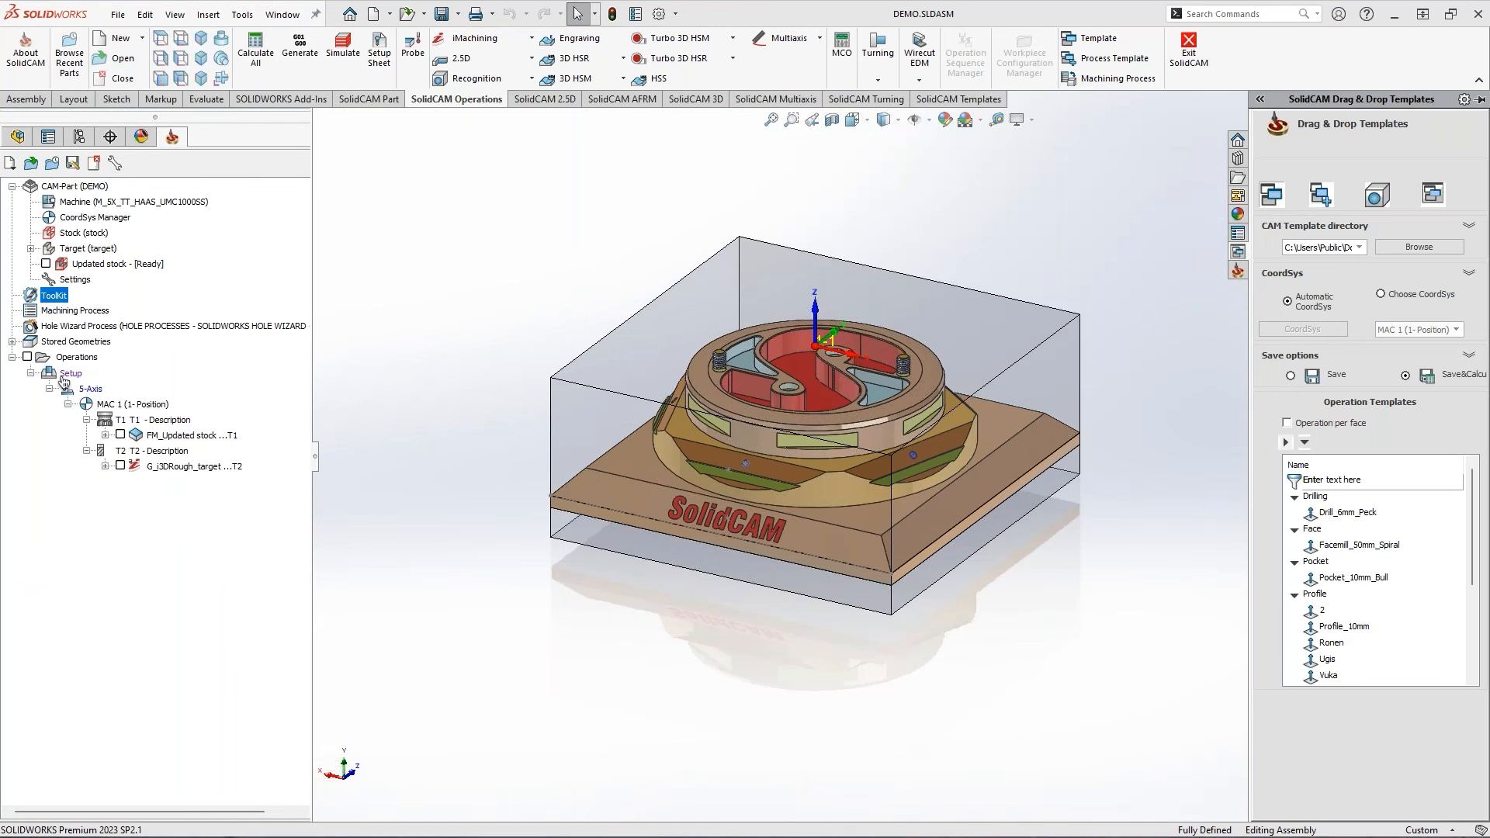
Reopen the Setup to check the fixture's mounting position on the station, and save and exit
right_click(63, 380)
click(159, 391)
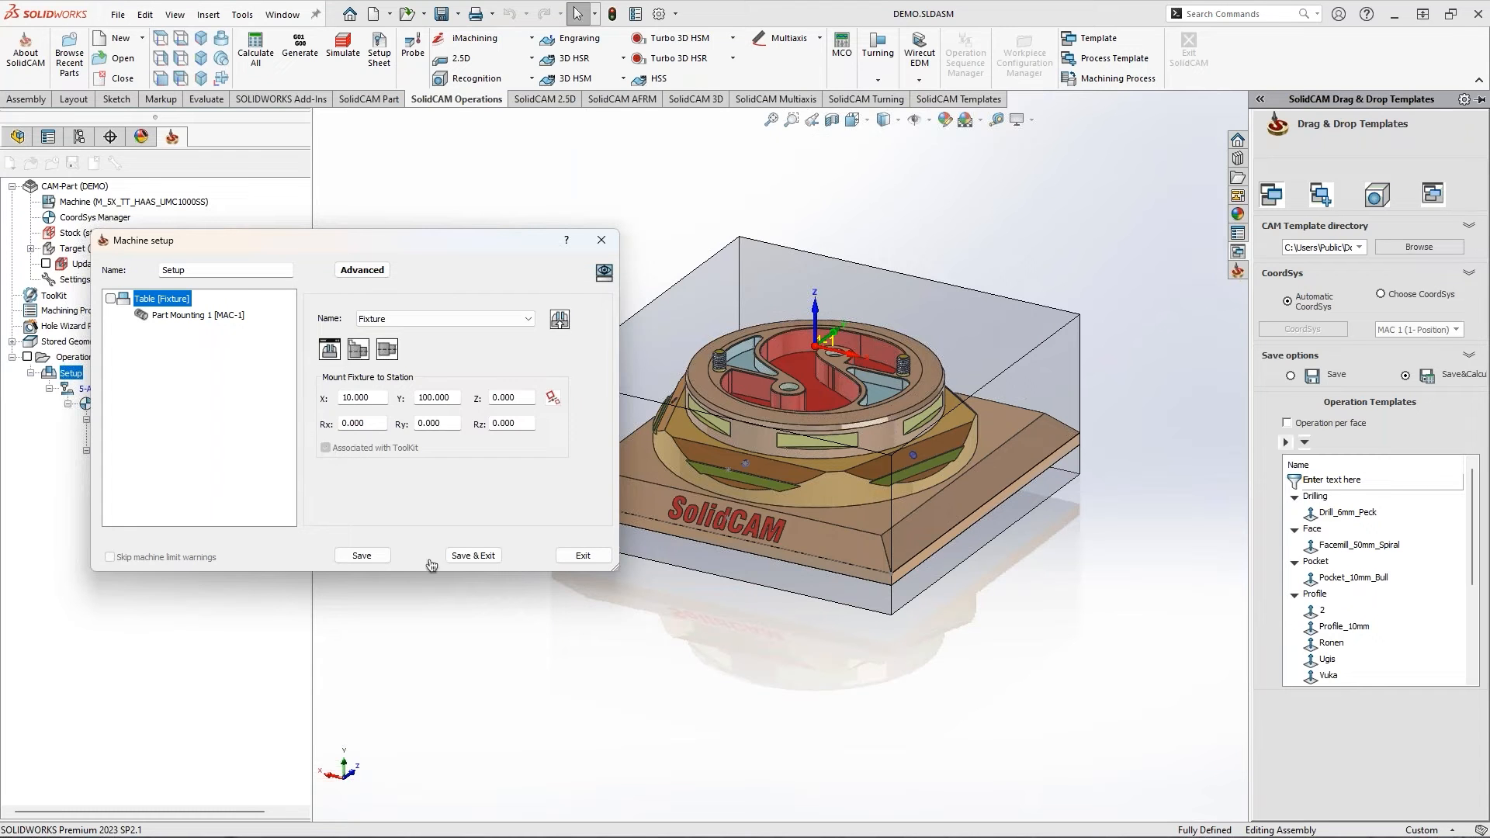
click(473, 556)
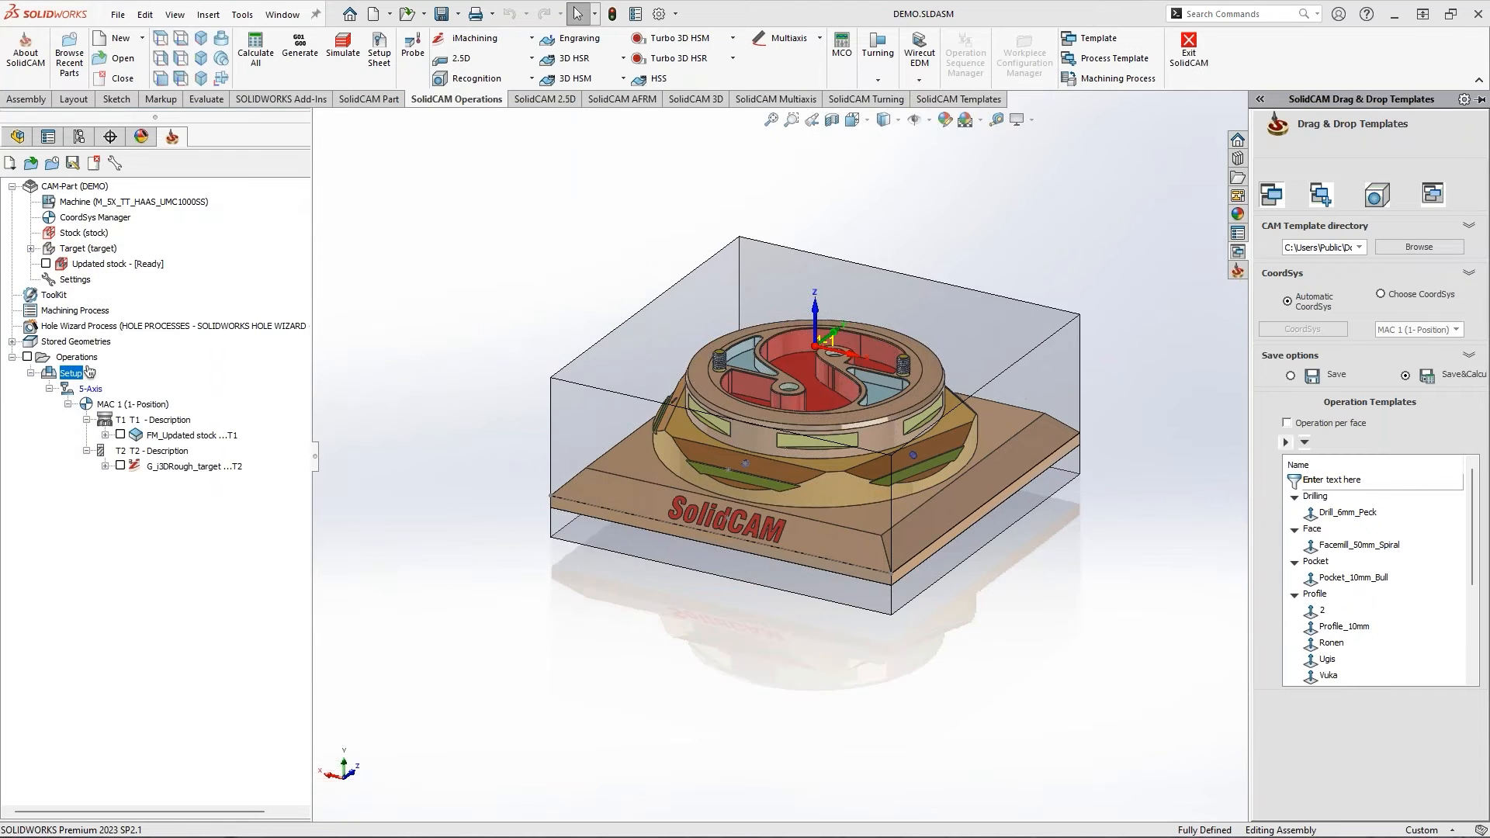
Add a new machine setup after the G_i3DRough_target operation
right_click(80, 378)
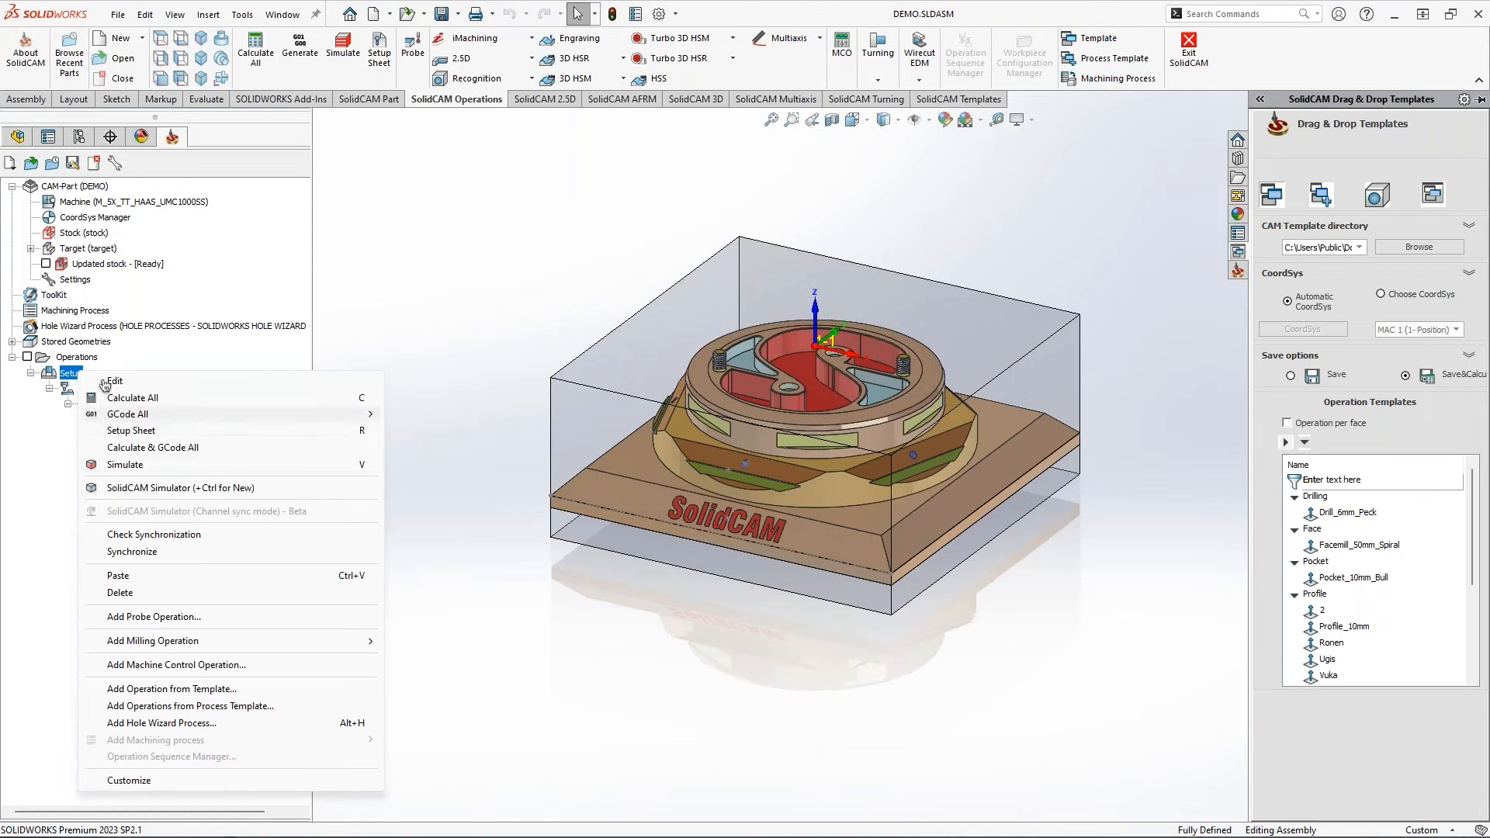
key(Escape)
click(161, 466)
right_click(162, 469)
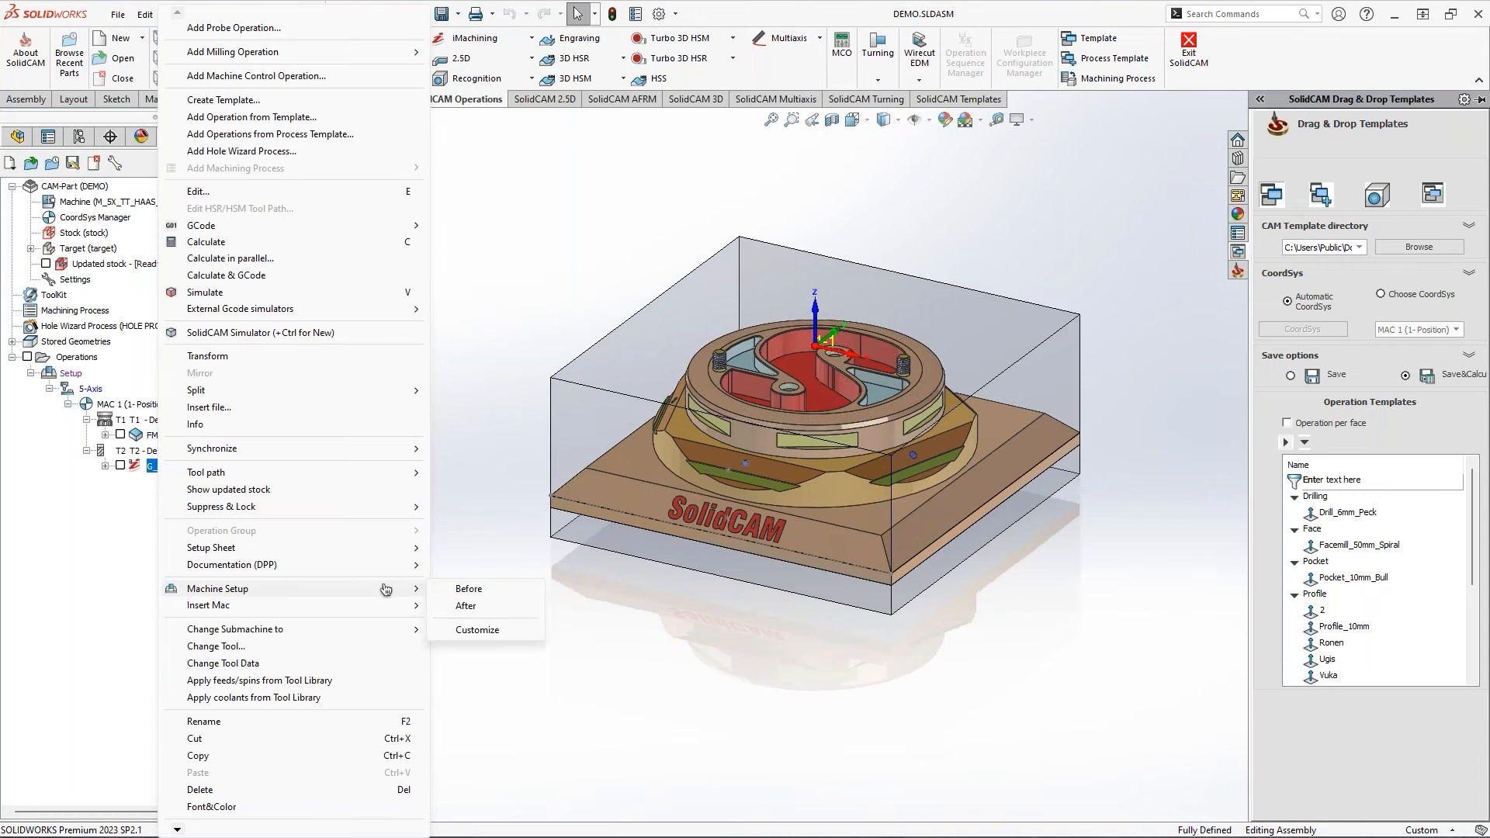
click(472, 606)
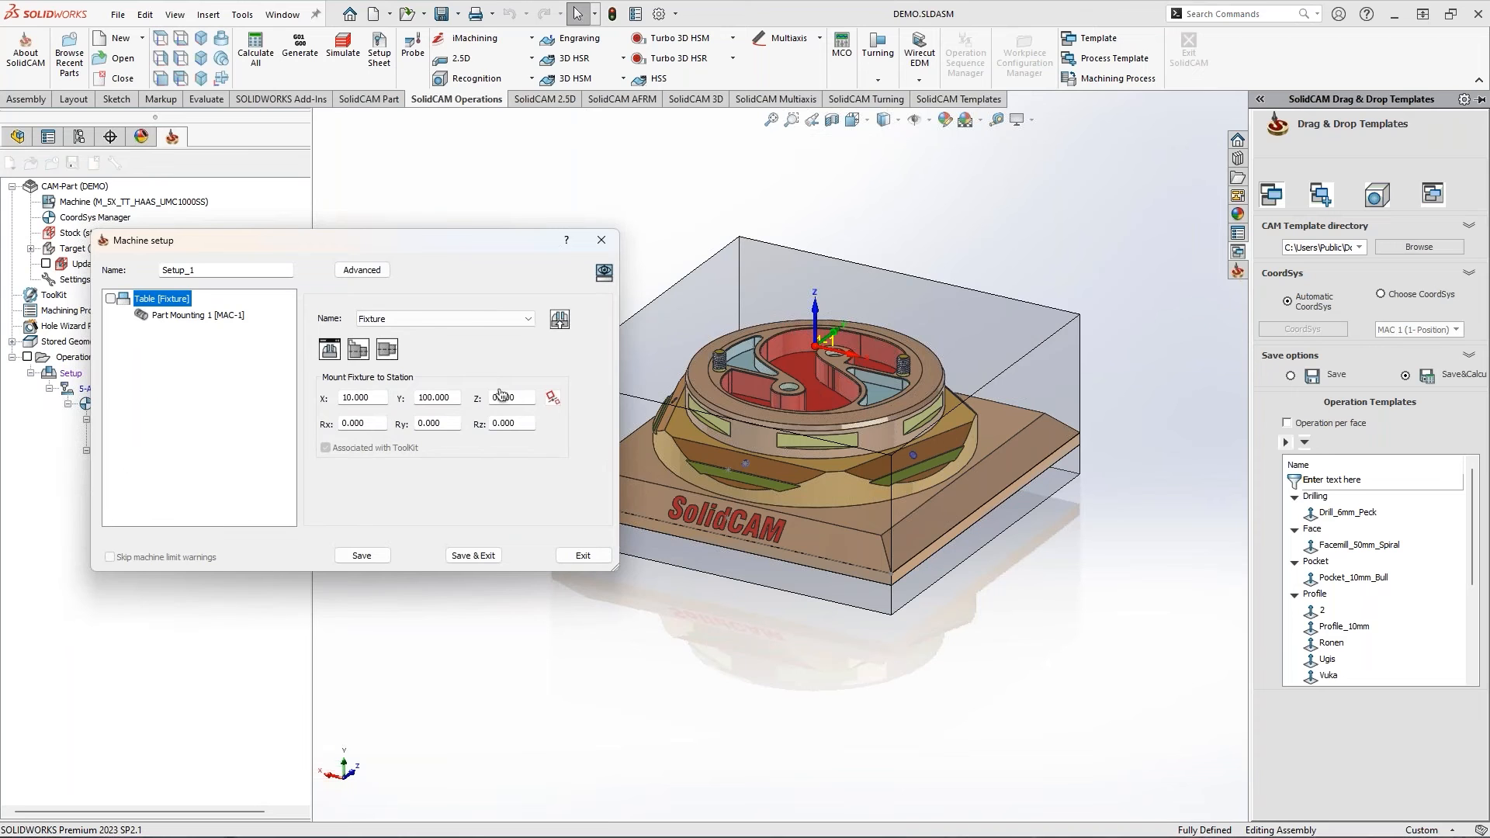
Review Setup_1's fixture choices and its SCHUNK KSC-F 160-480 fixture in the ToolKit, and accept it
click(477, 320)
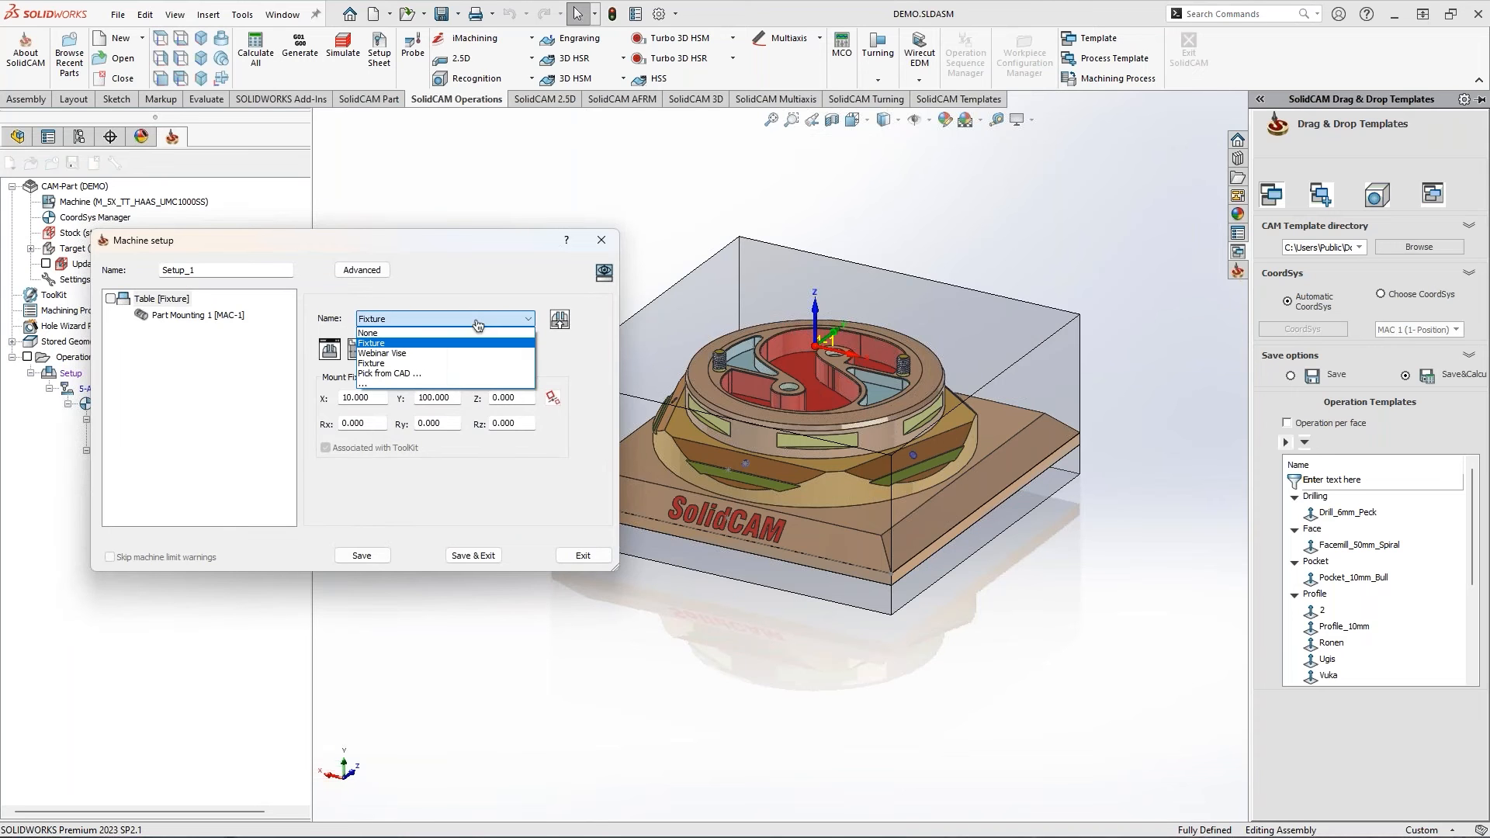
click(480, 322)
click(559, 321)
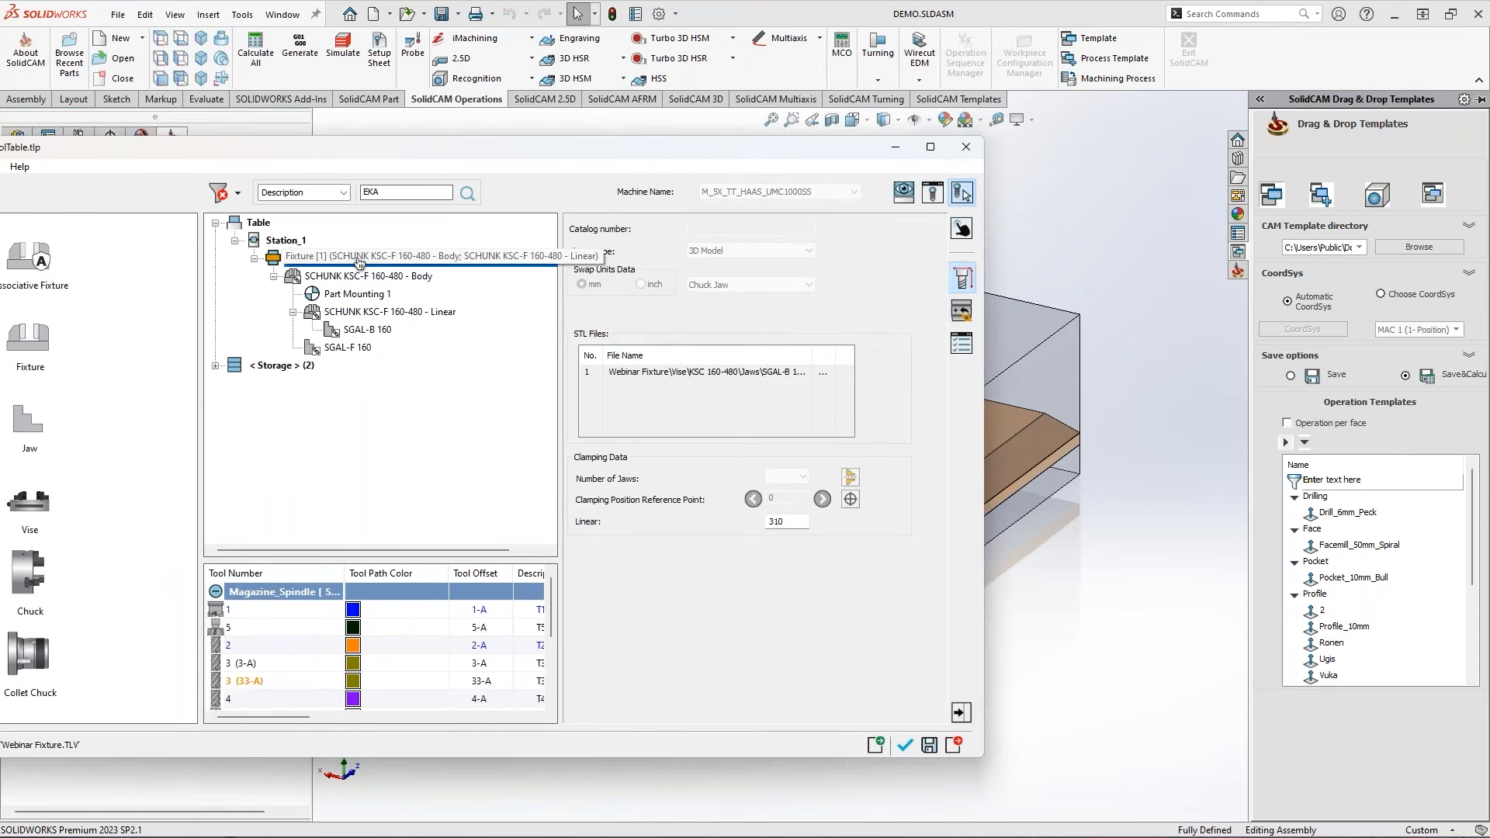
click(359, 261)
click(905, 745)
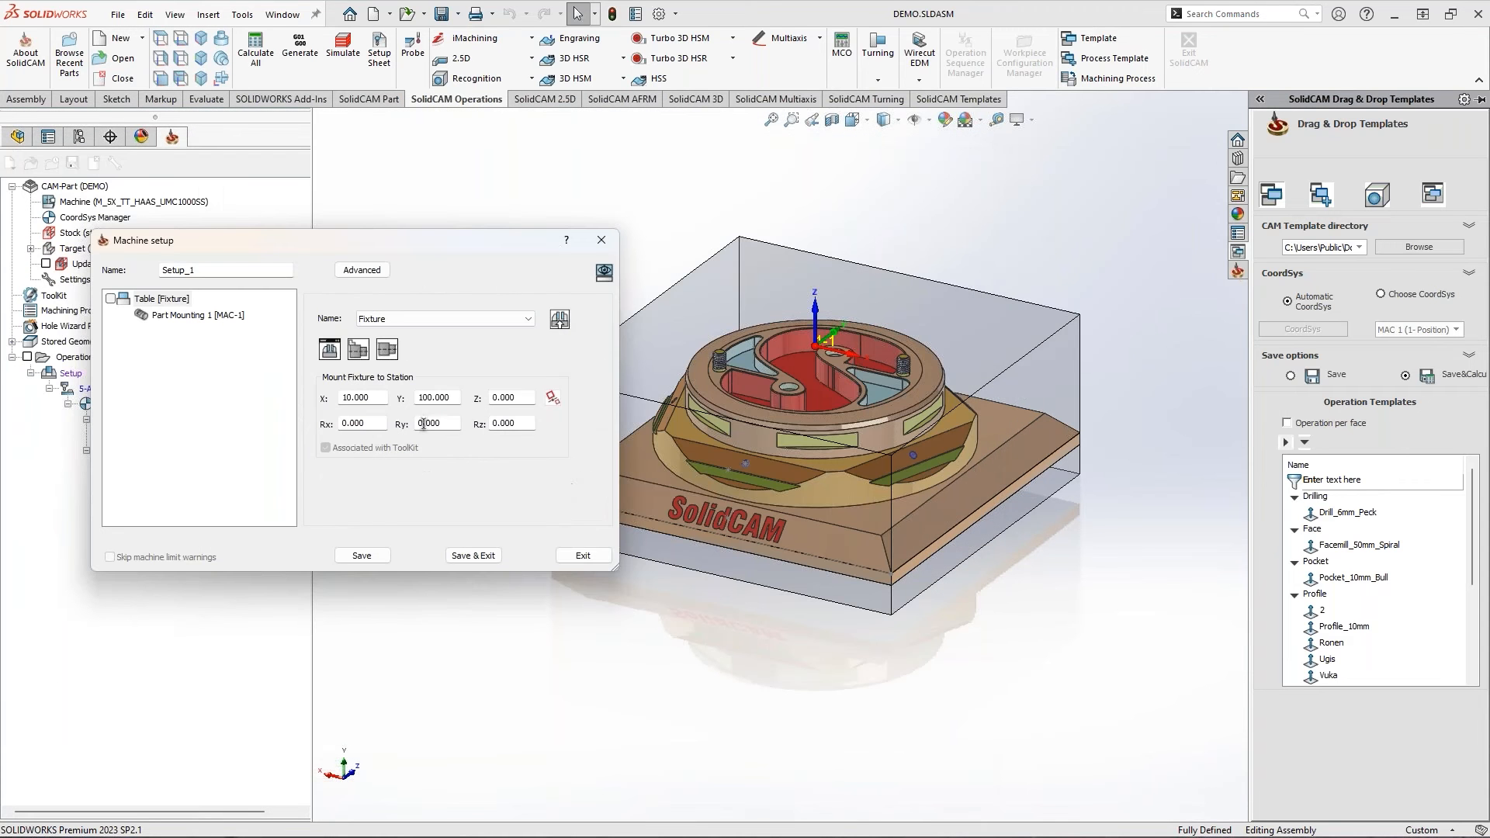
Try other fixture choices for Setup_1's table, and save and exit the setup
click(399, 322)
click(399, 322)
click(403, 322)
click(402, 323)
click(402, 323)
click(400, 350)
drag(346, 245, 550, 256)
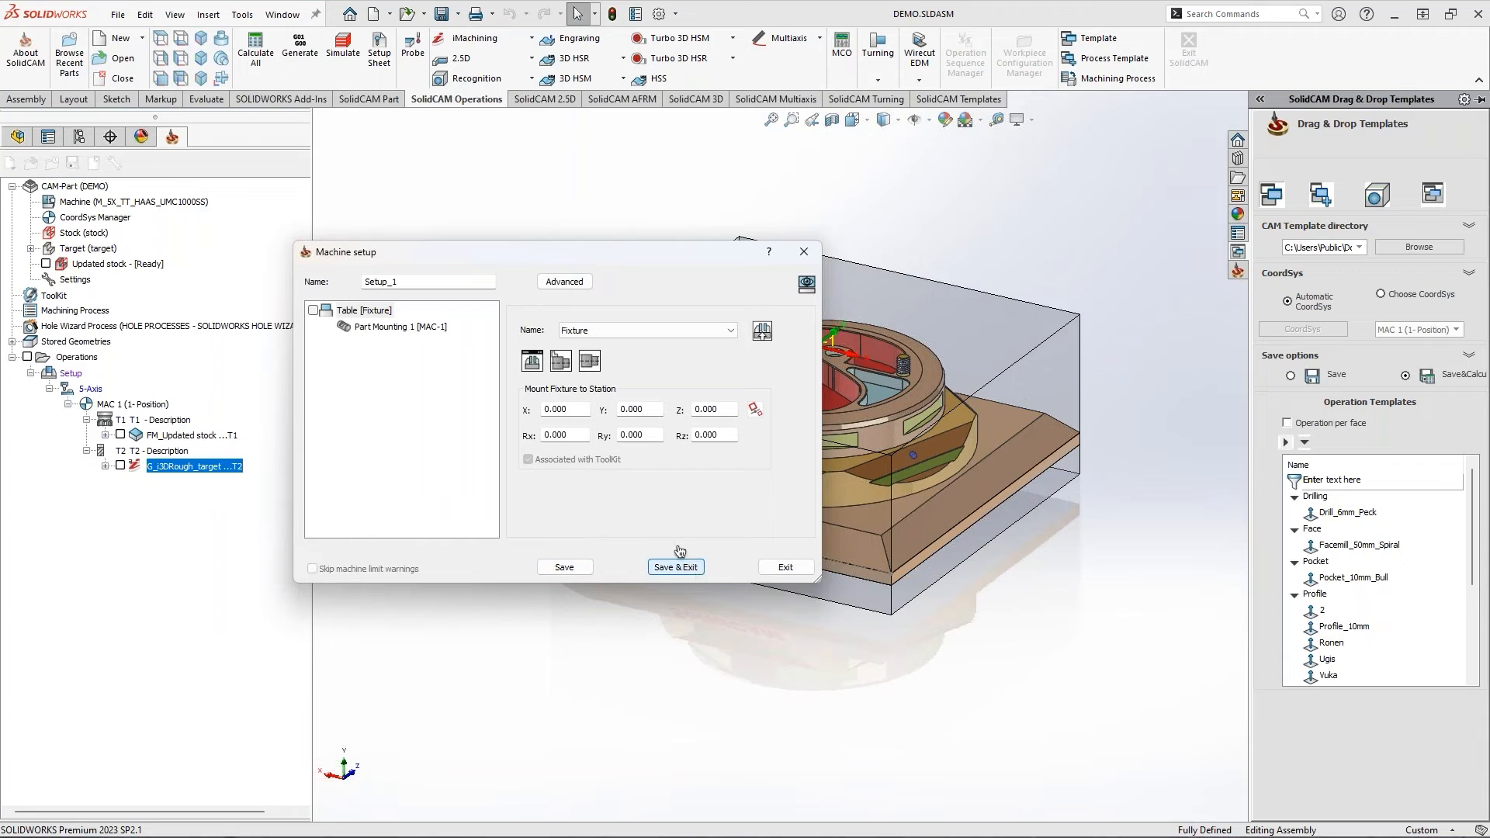
click(621, 329)
click(589, 344)
click(673, 566)
Reopen Setup_1, reselect Fixture for the table and examine the machine preview
right_click(85, 483)
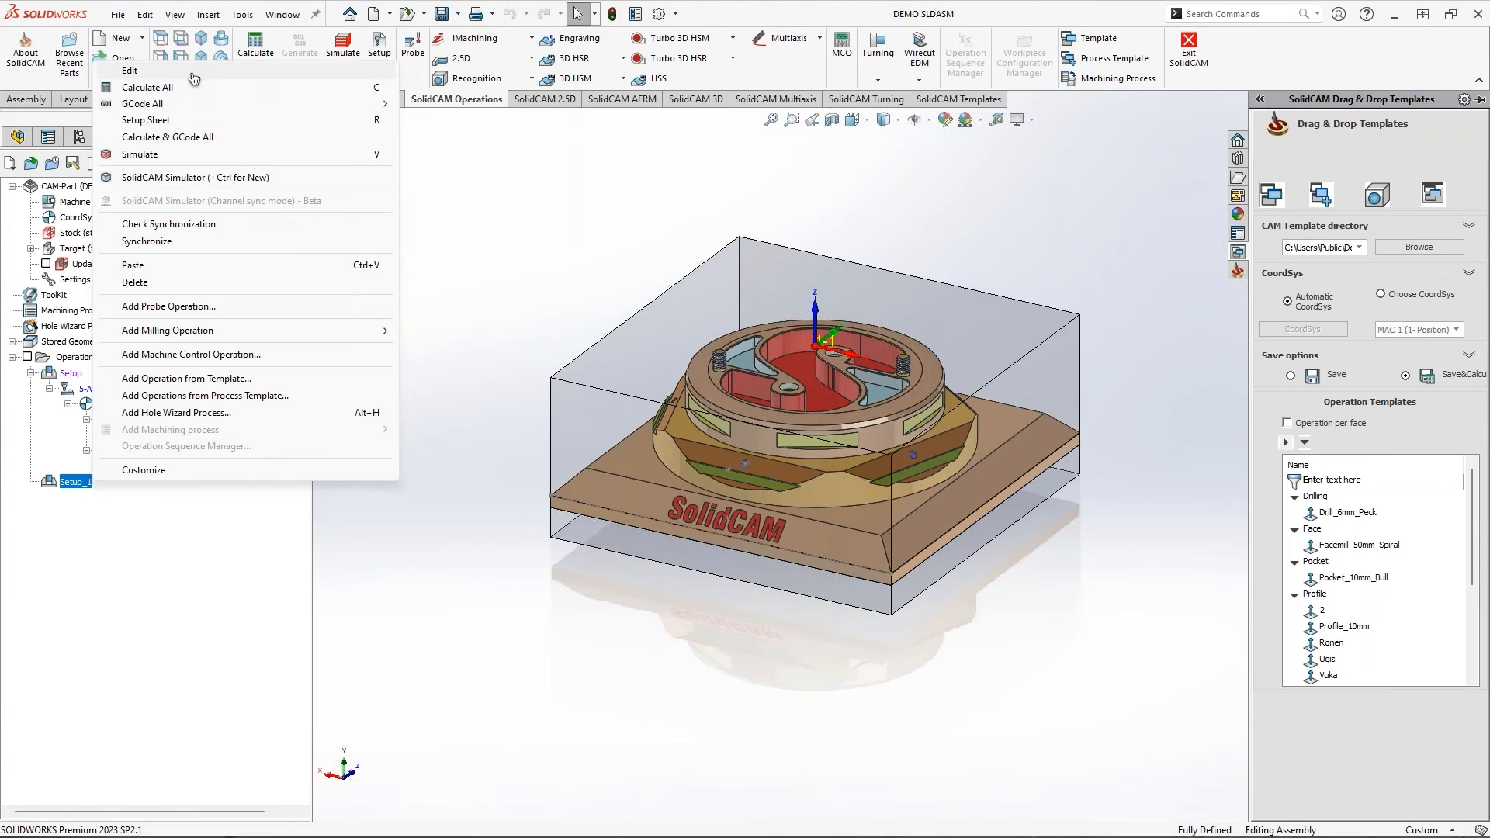
click(178, 75)
click(582, 329)
click(590, 358)
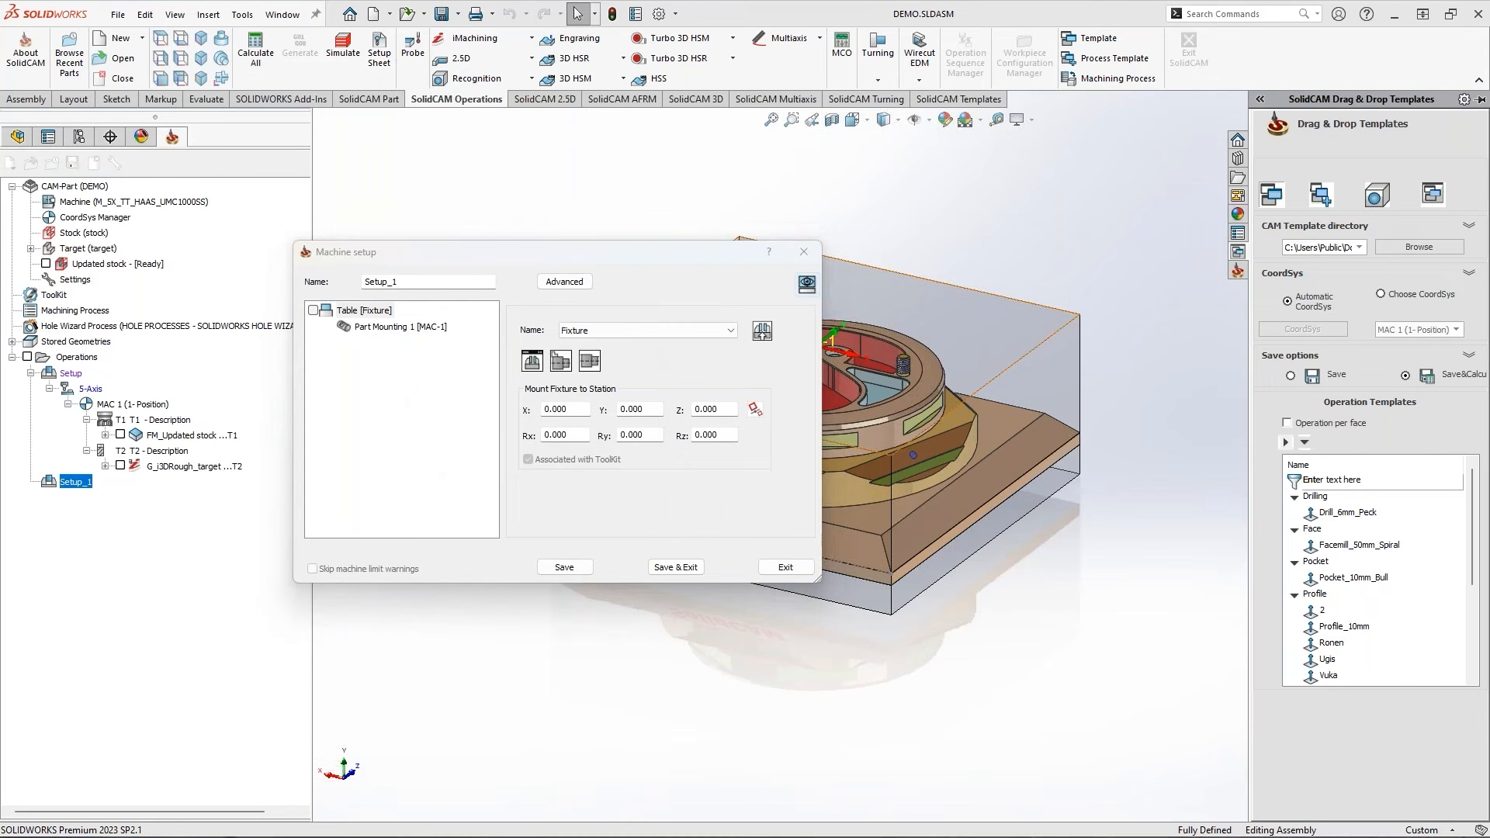
click(808, 284)
scroll(1037, 435, down, 6)
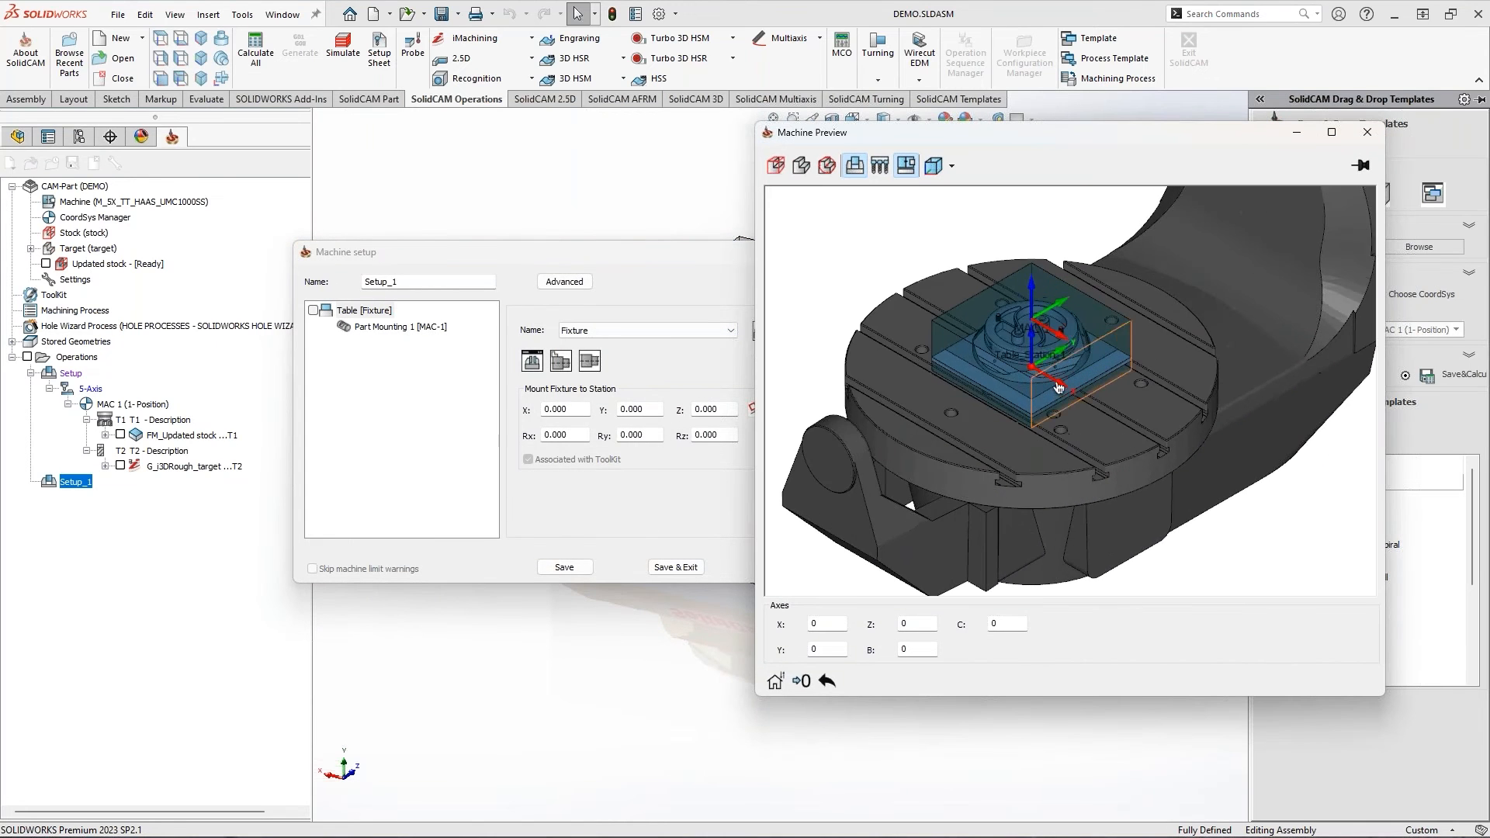
Assign Part Mounting 1 of Setup_1 to MAC-2
click(395, 332)
click(609, 322)
click(607, 347)
Select the ToolKit's vise fixture for Setup_1's table, associated with the ToolKit at X 10 and Y 100
click(373, 312)
click(611, 332)
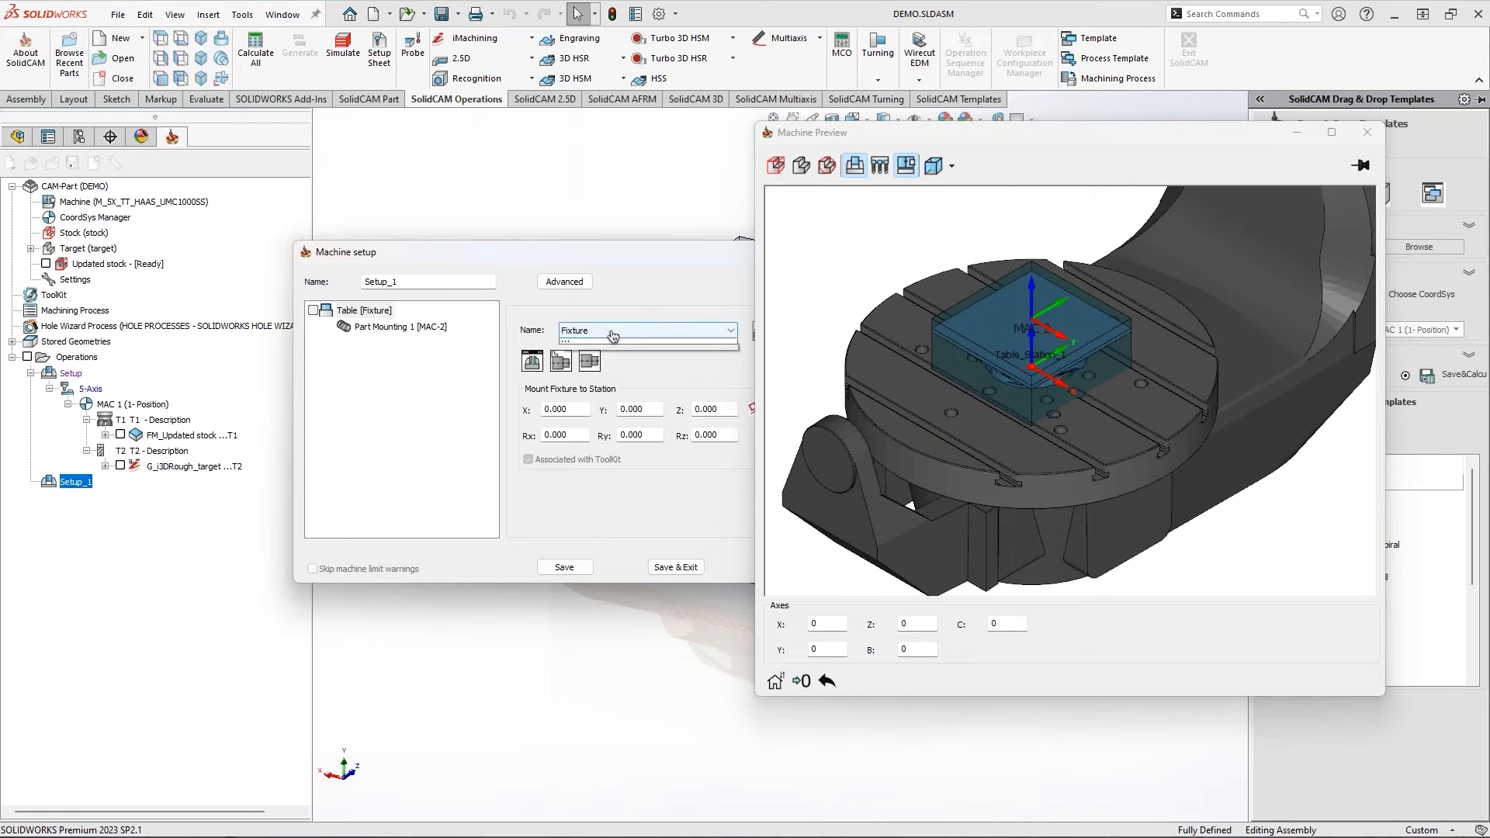
click(604, 377)
click(611, 333)
click(612, 334)
click(831, 277)
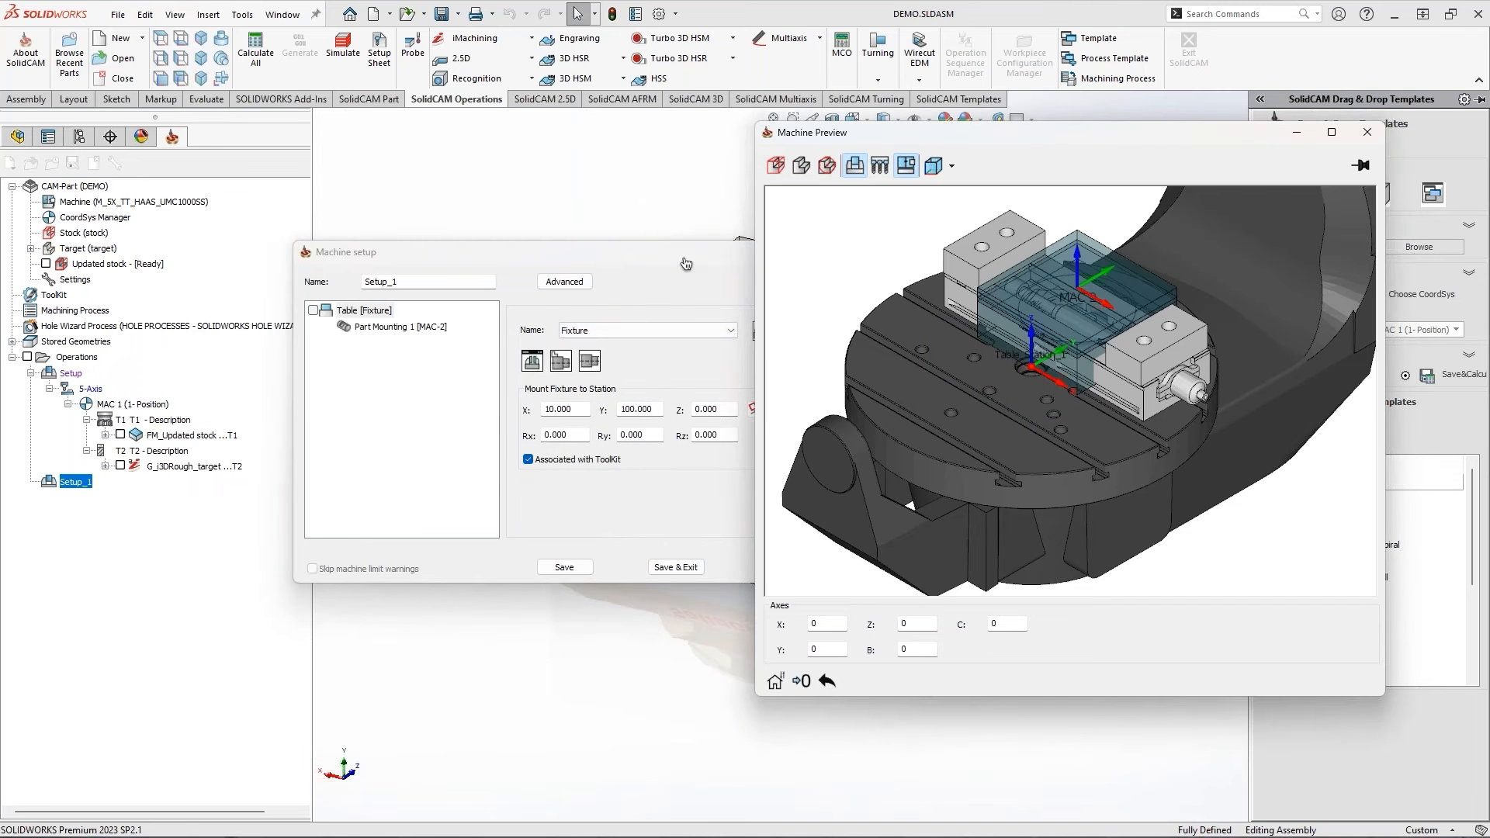
Remove the ToolKit association from Setup_1's fixture, set its mounting Y position to -10, and save and exit the setup
drag(681, 257, 564, 278)
scroll(1124, 284, up, 5)
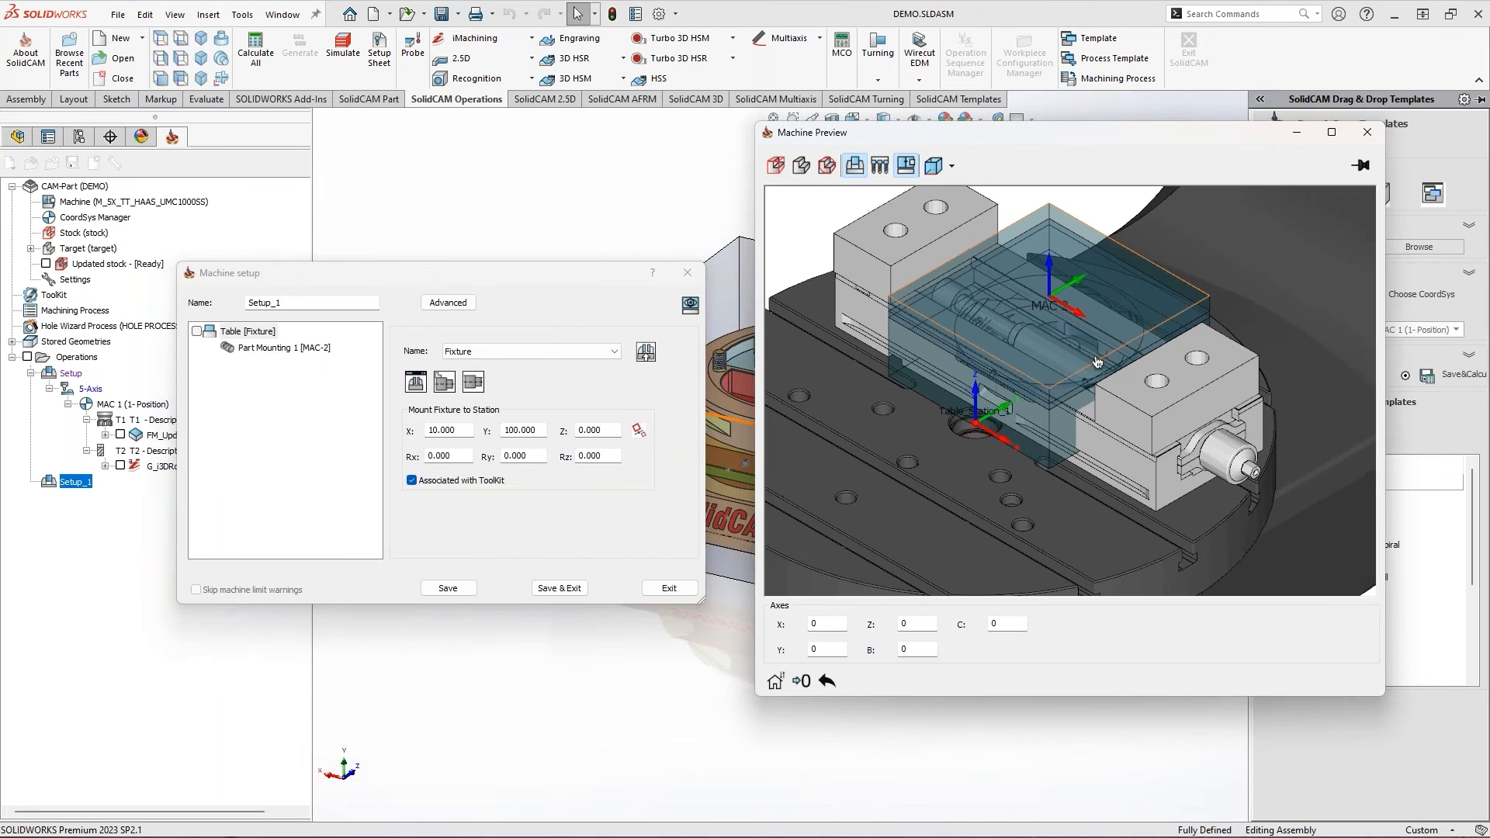
ctrl+middle_drag(1102, 359, 1107, 406)
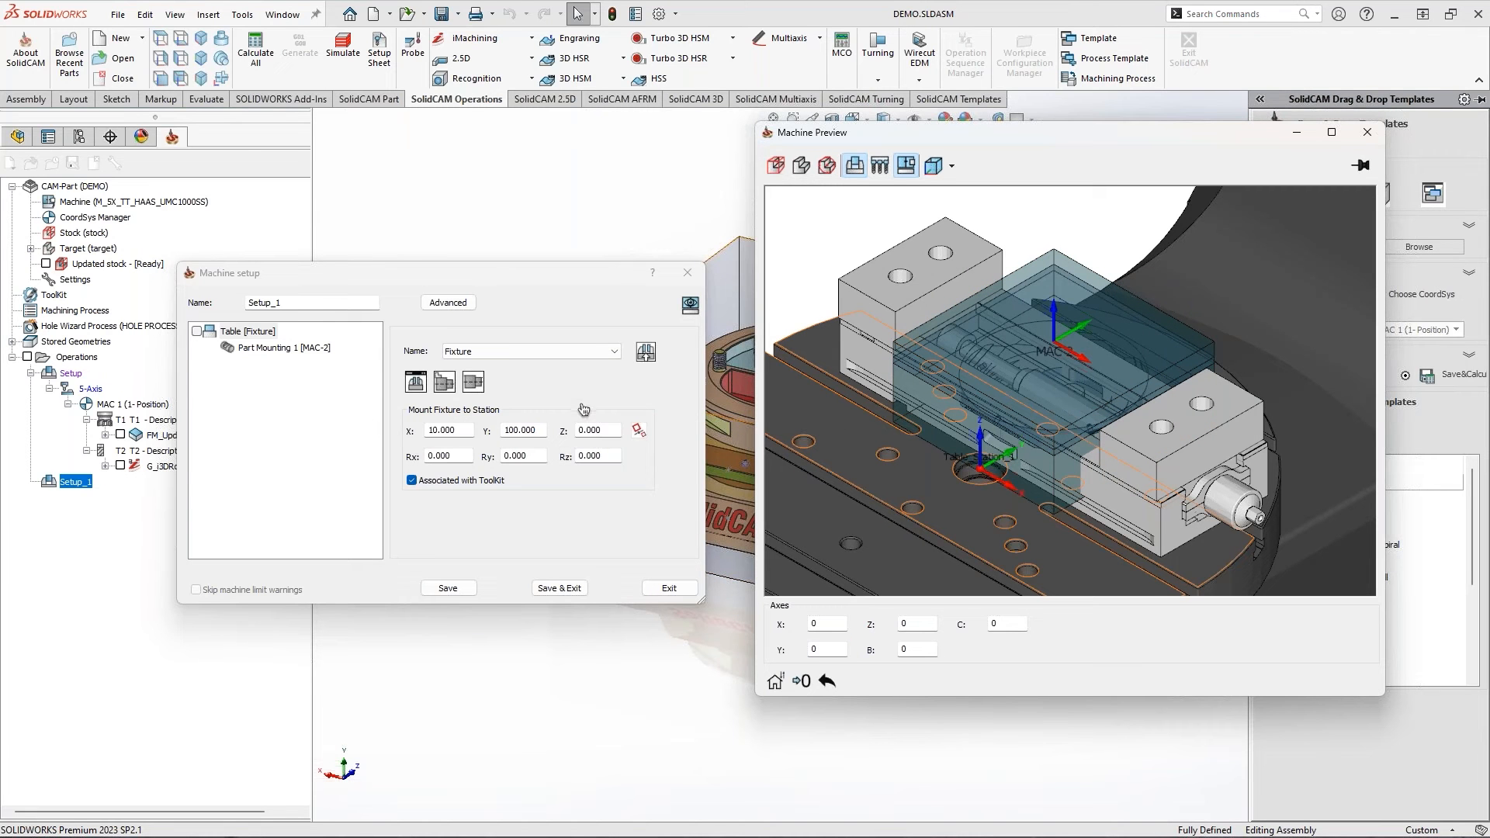
click(412, 480)
double_click(537, 429)
text(50)
key(Return)
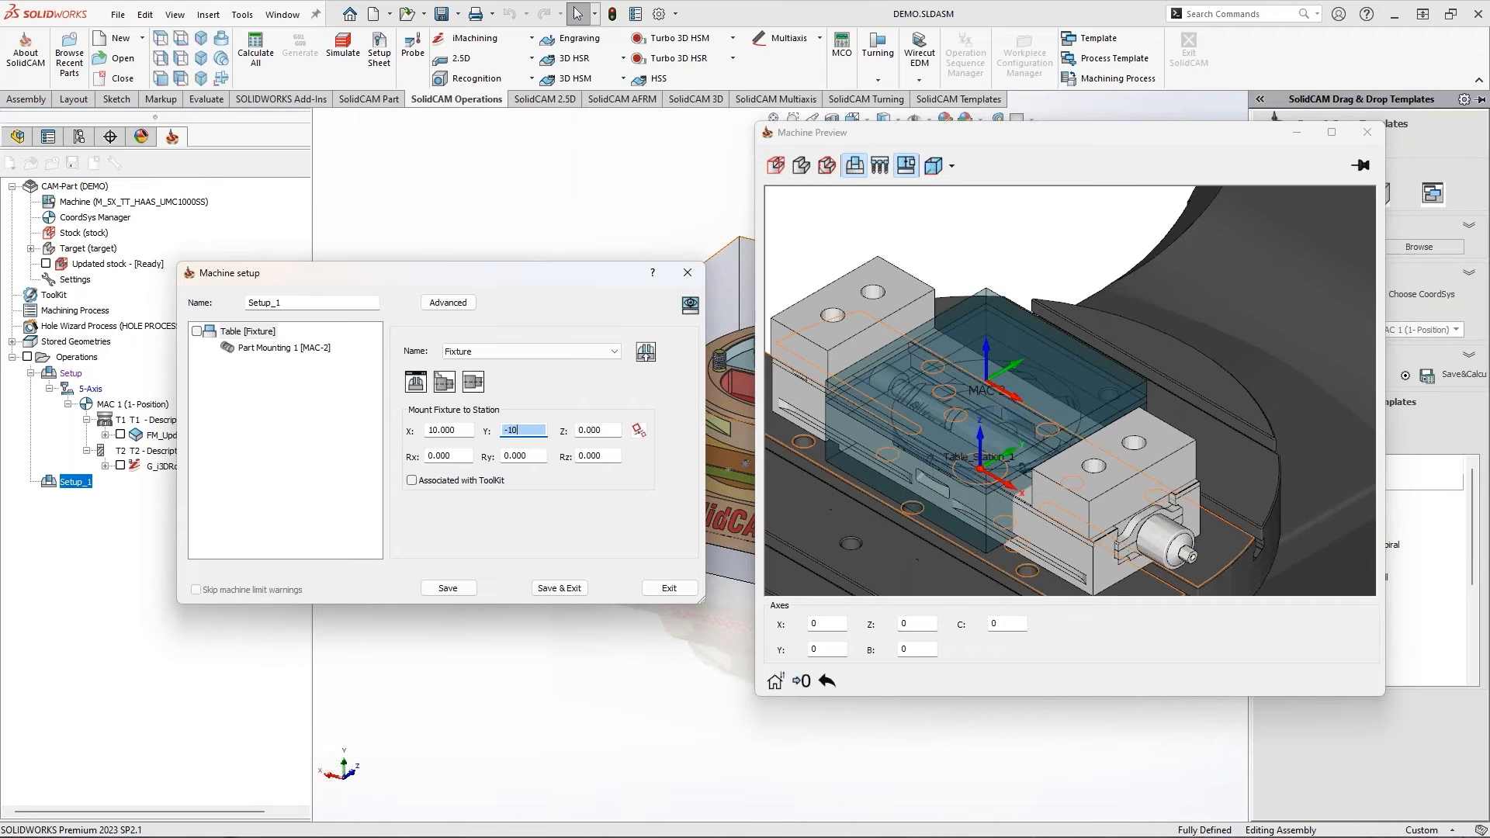
click(563, 589)
Reopen the first setup to check its fixture mounting position and ToolKit association, and save and exit it
right_click(71, 373)
click(92, 381)
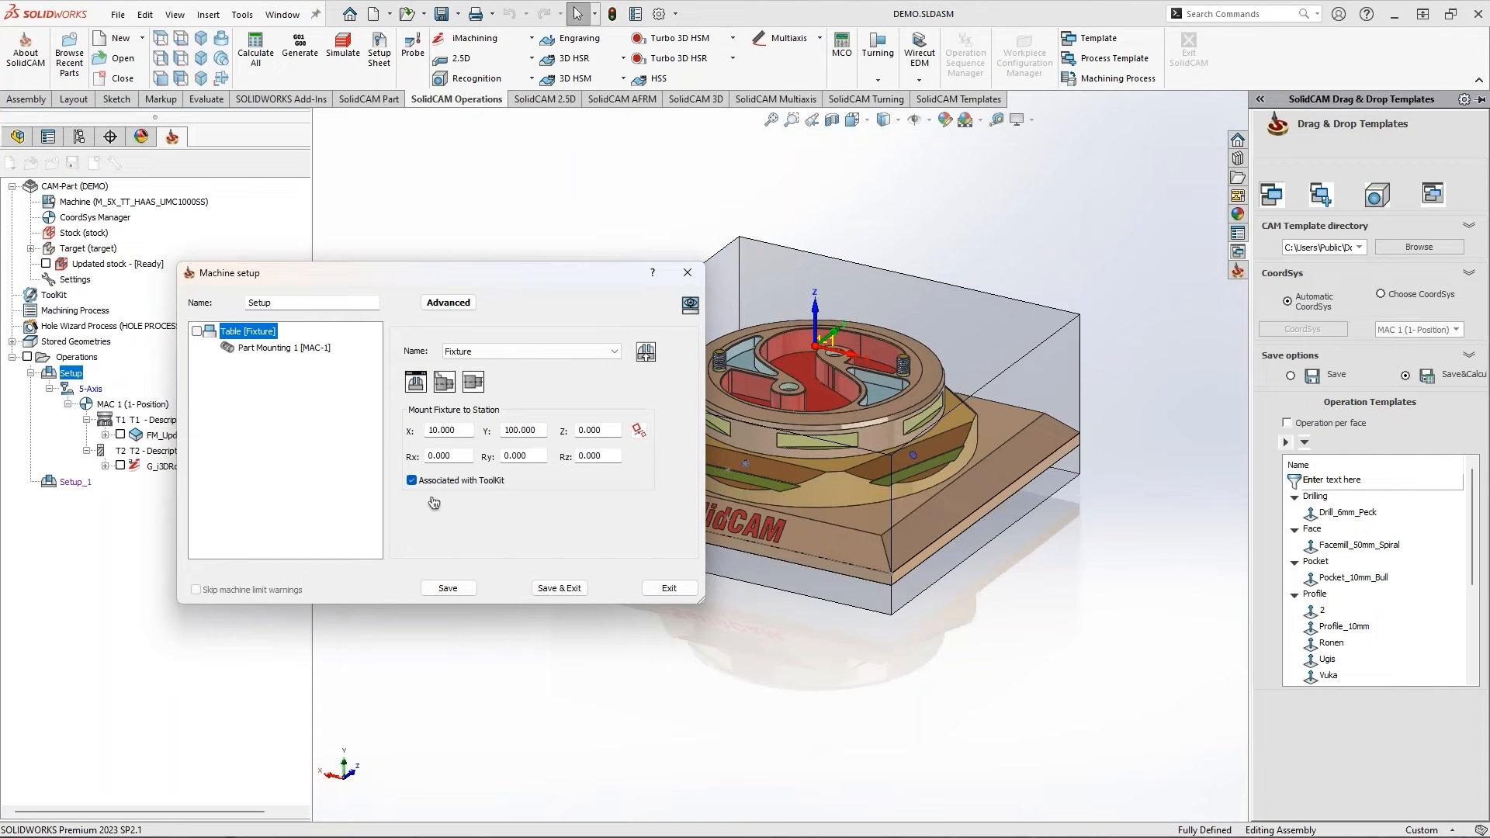
click(581, 592)
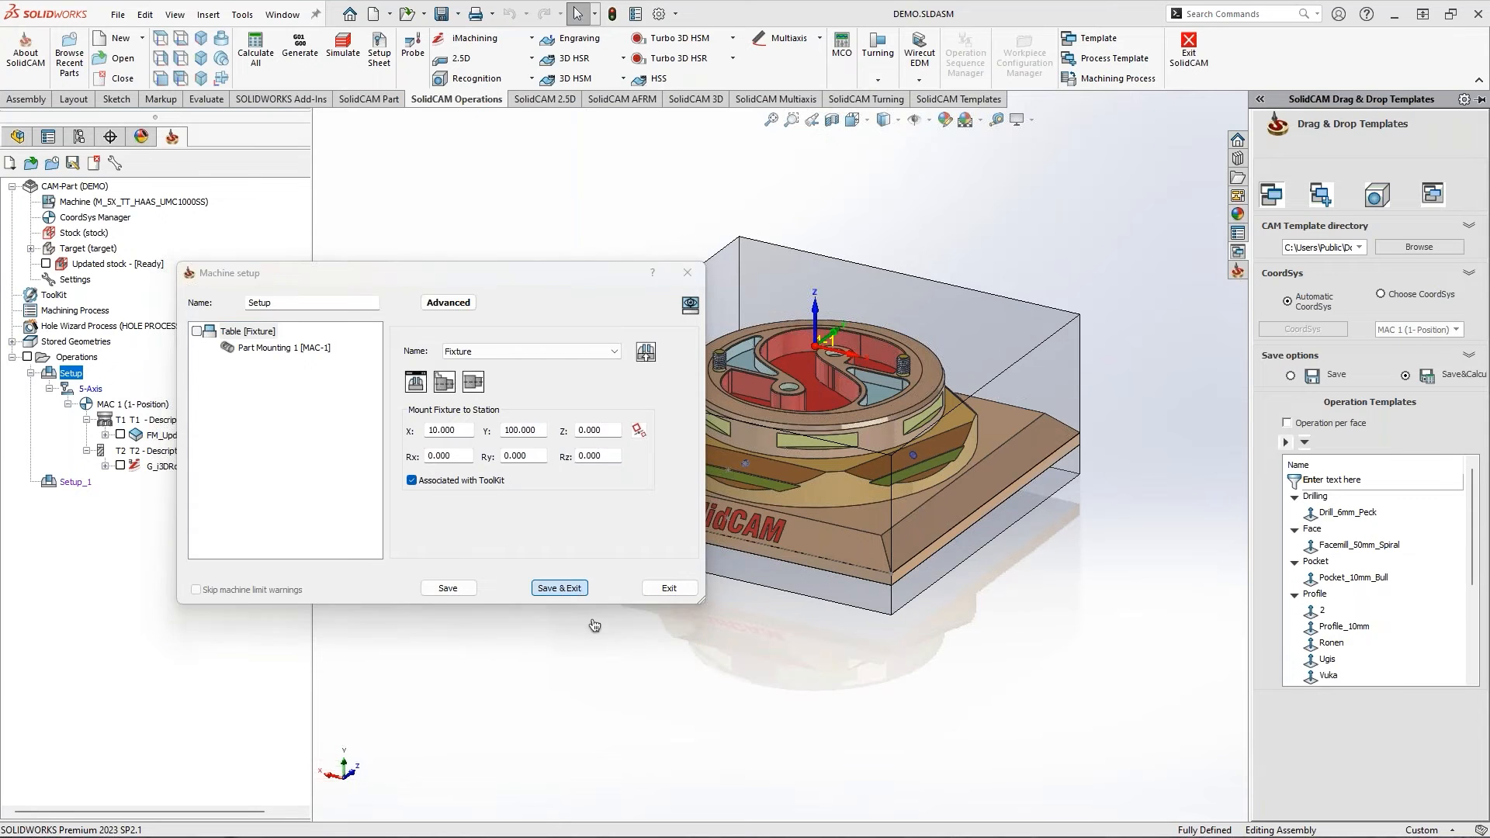
Open the DEMO part's ToolKit to examine the Import Tool Assembly From CAD option, and exit it
right_click(53, 303)
click(101, 308)
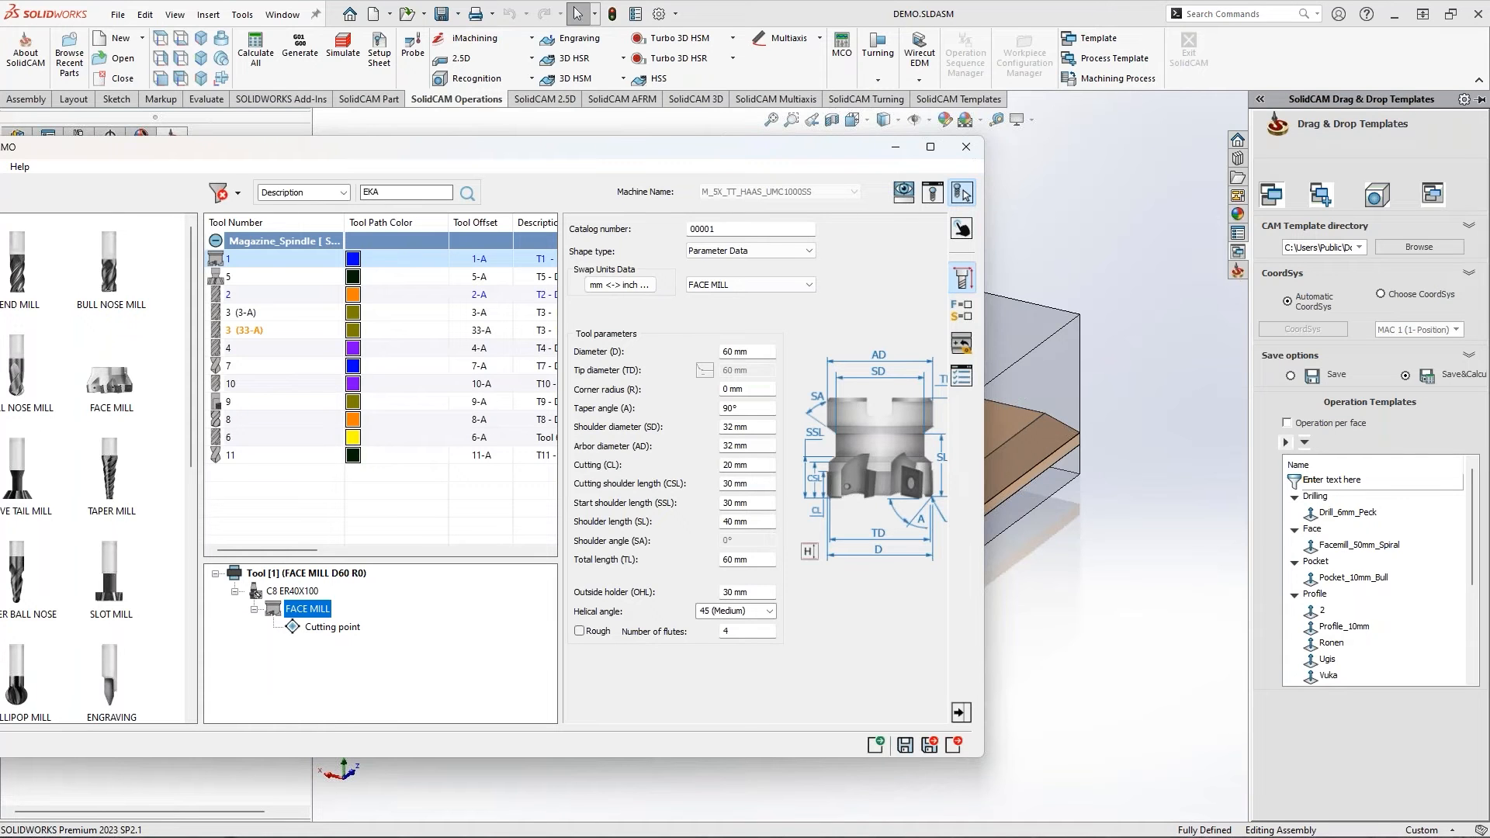
drag(496, 148, 684, 143)
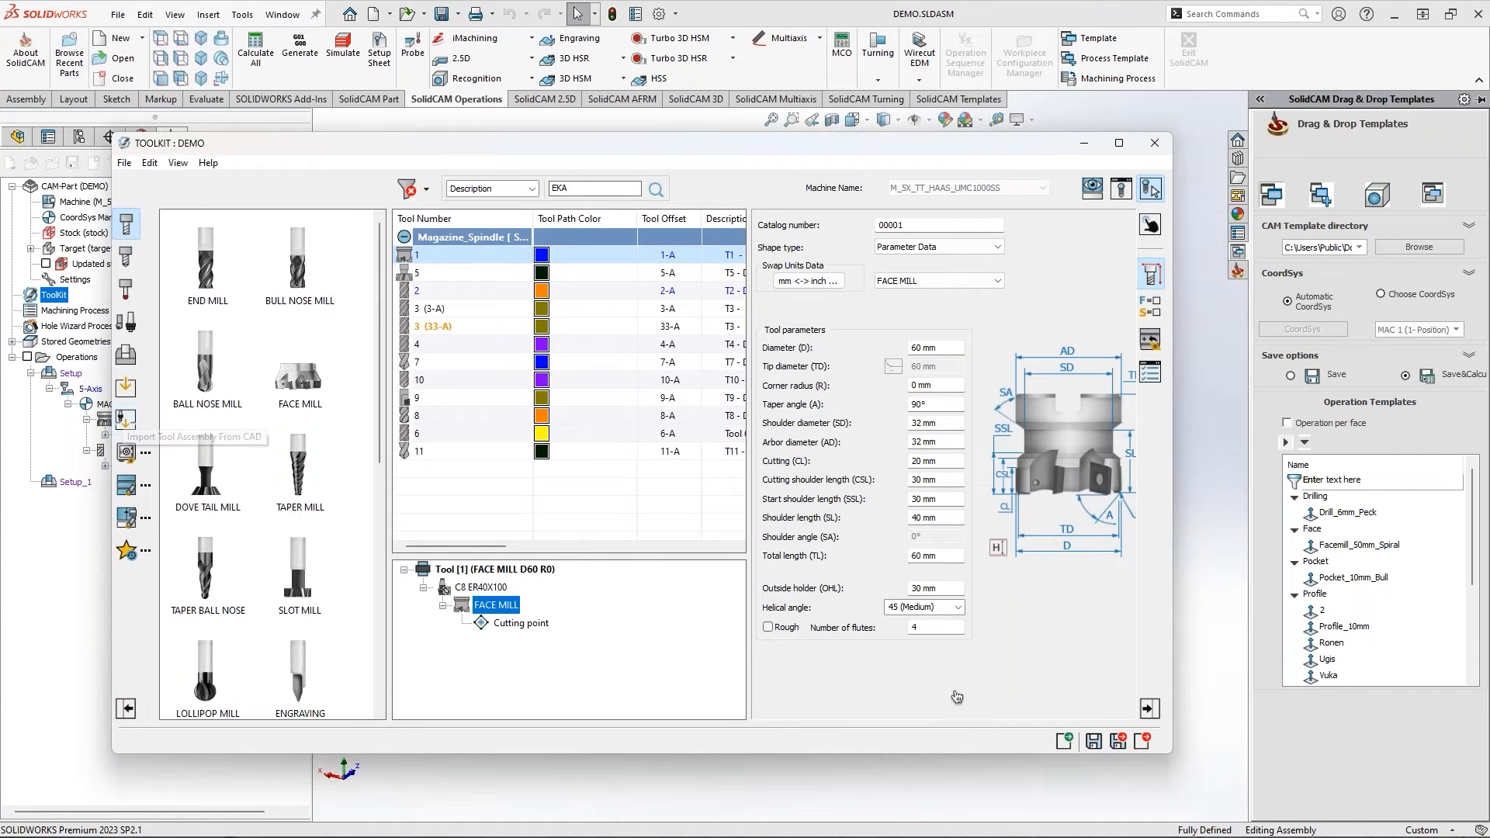
click(1143, 742)
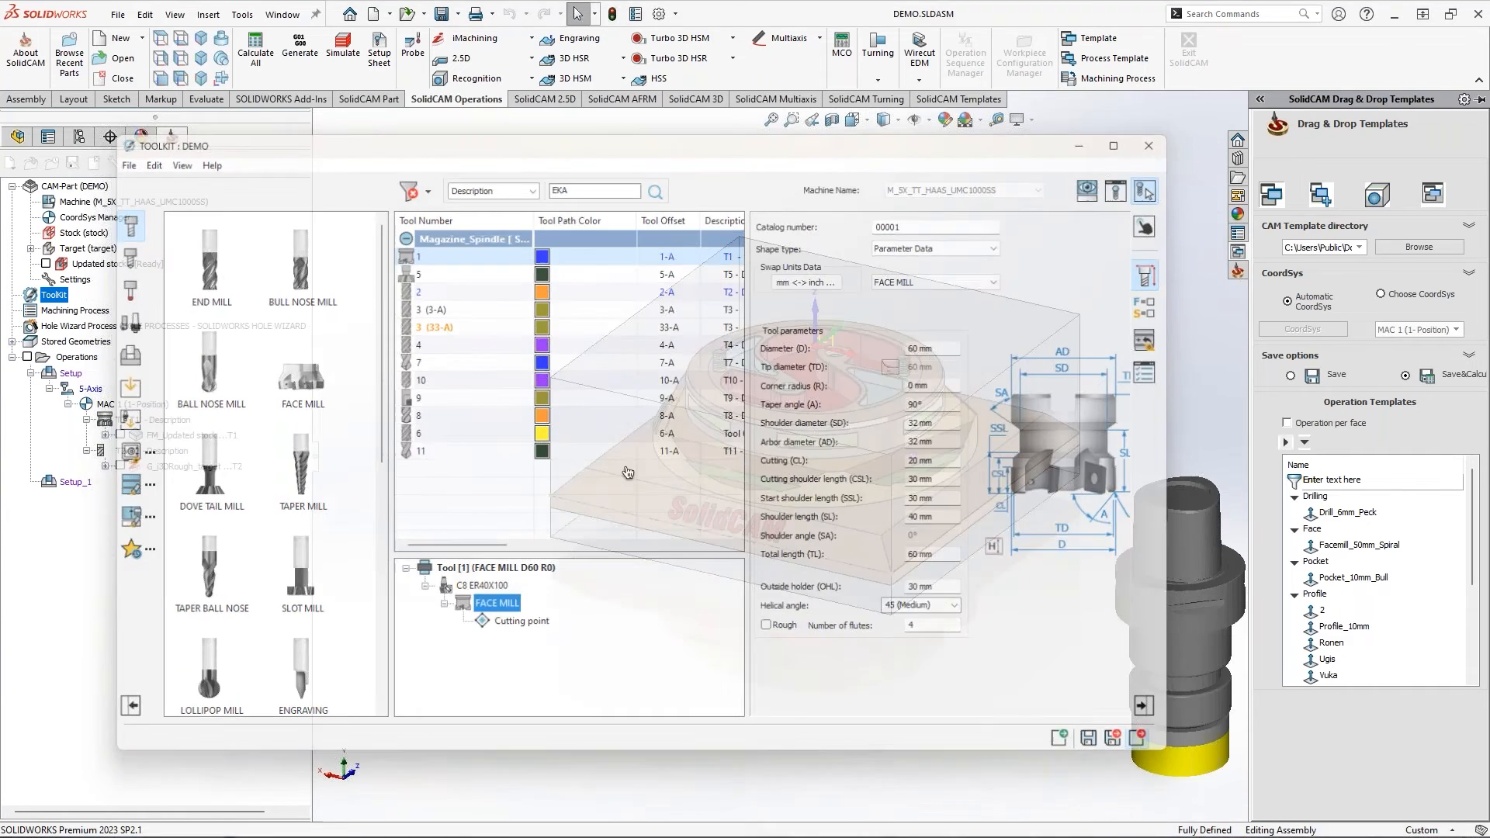
Switch to the SCHUNK KSC-F 160-480 assembly document and start a new ToolKit library of tool assemblies
click(282, 14)
click(341, 206)
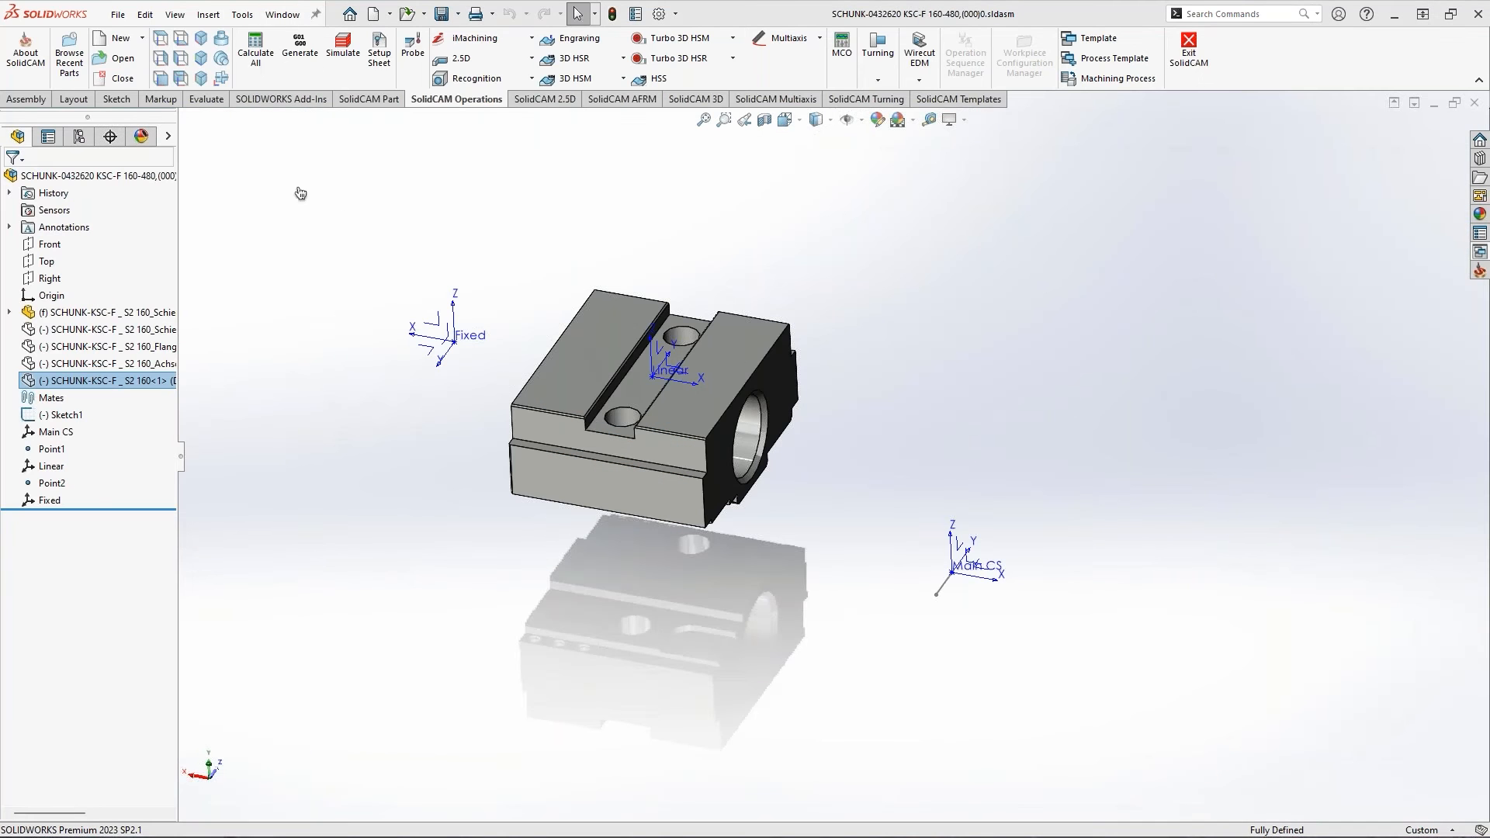
click(283, 14)
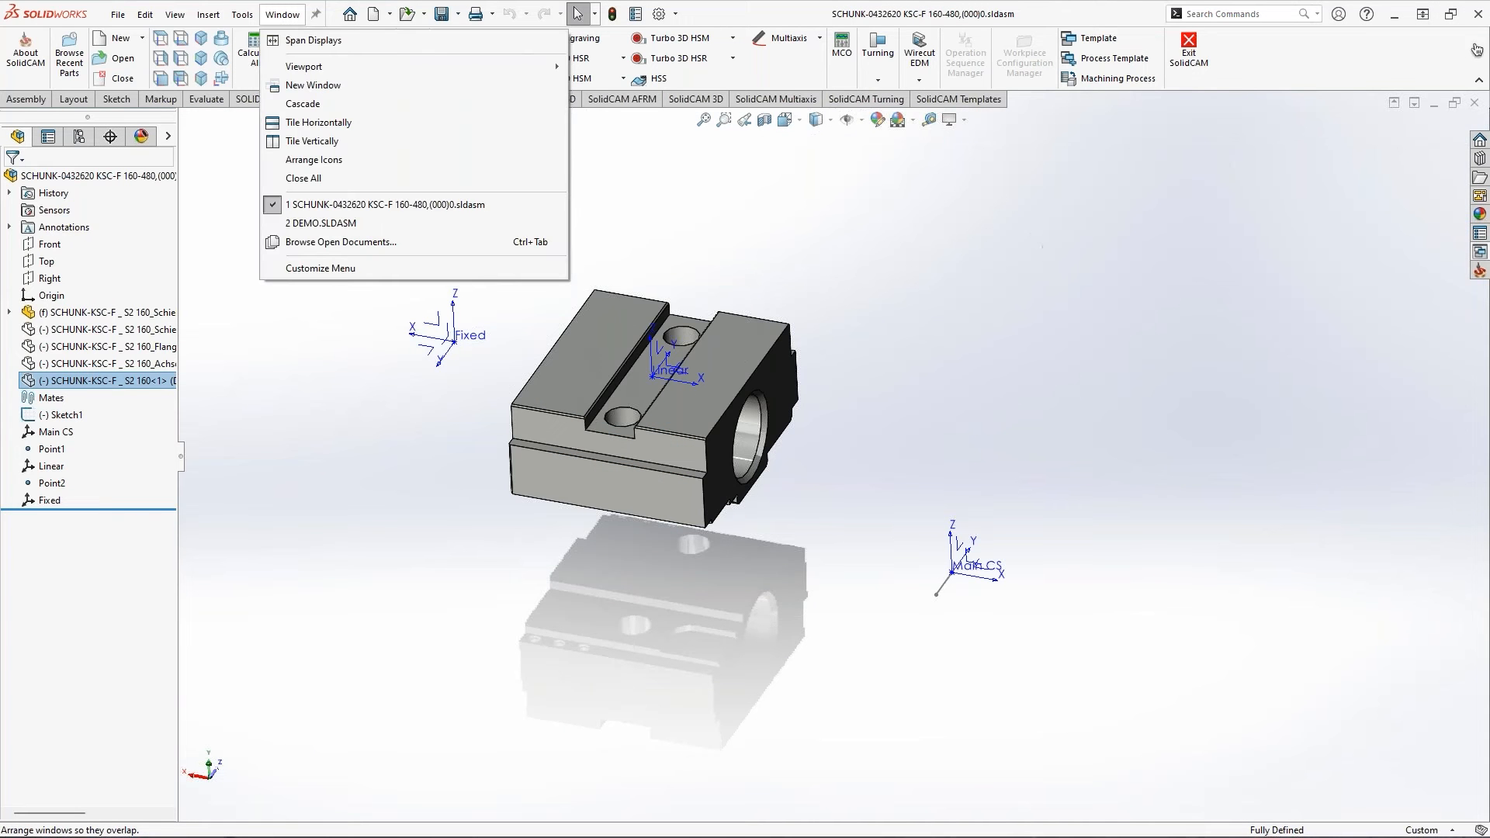
click(1048, 248)
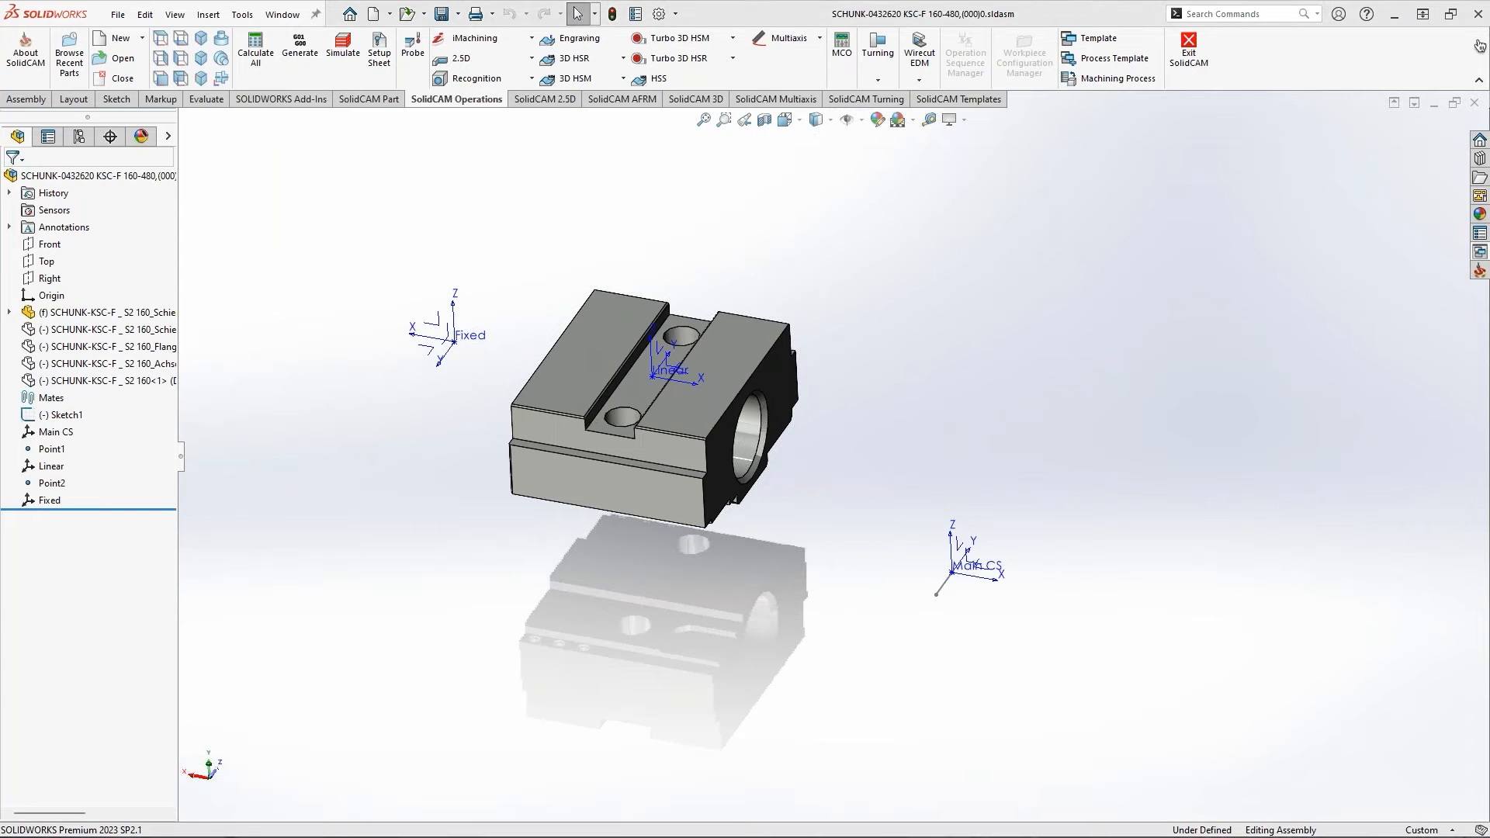
click(242, 15)
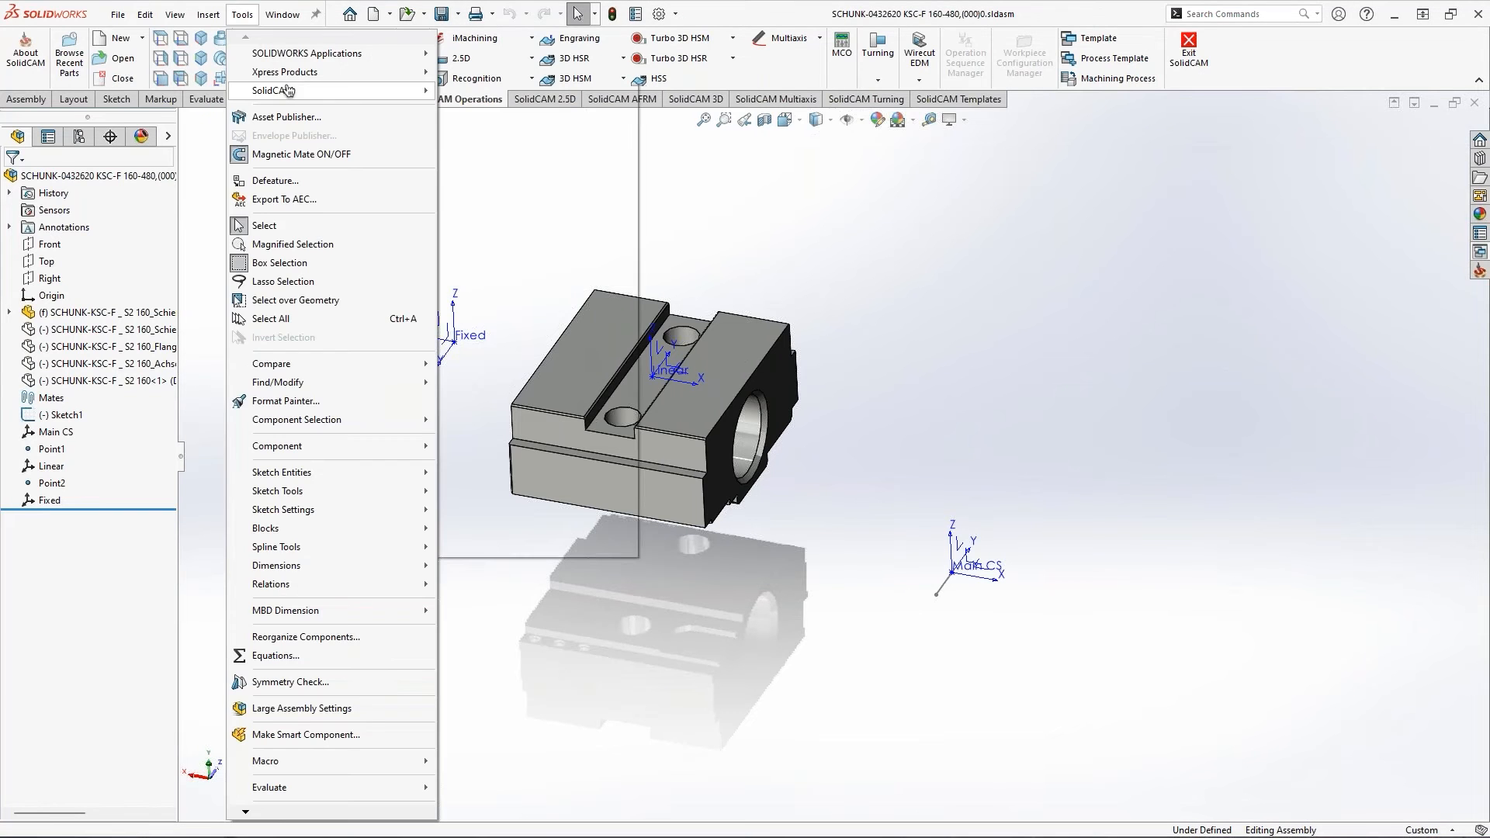
mouse_move(326, 90)
mouse_move(543, 91)
mouse_move(540, 264)
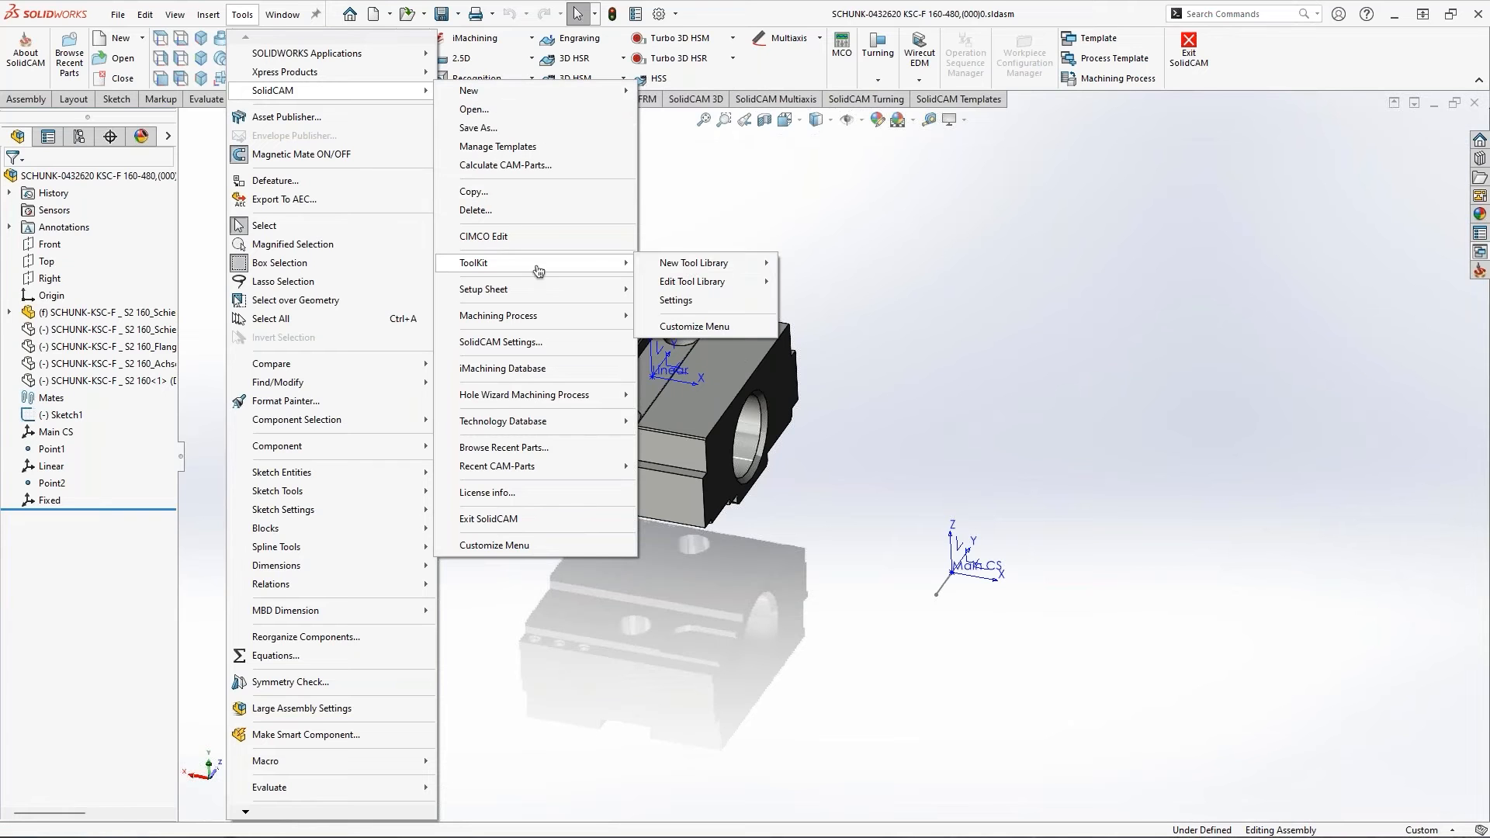
mouse_move(684, 268)
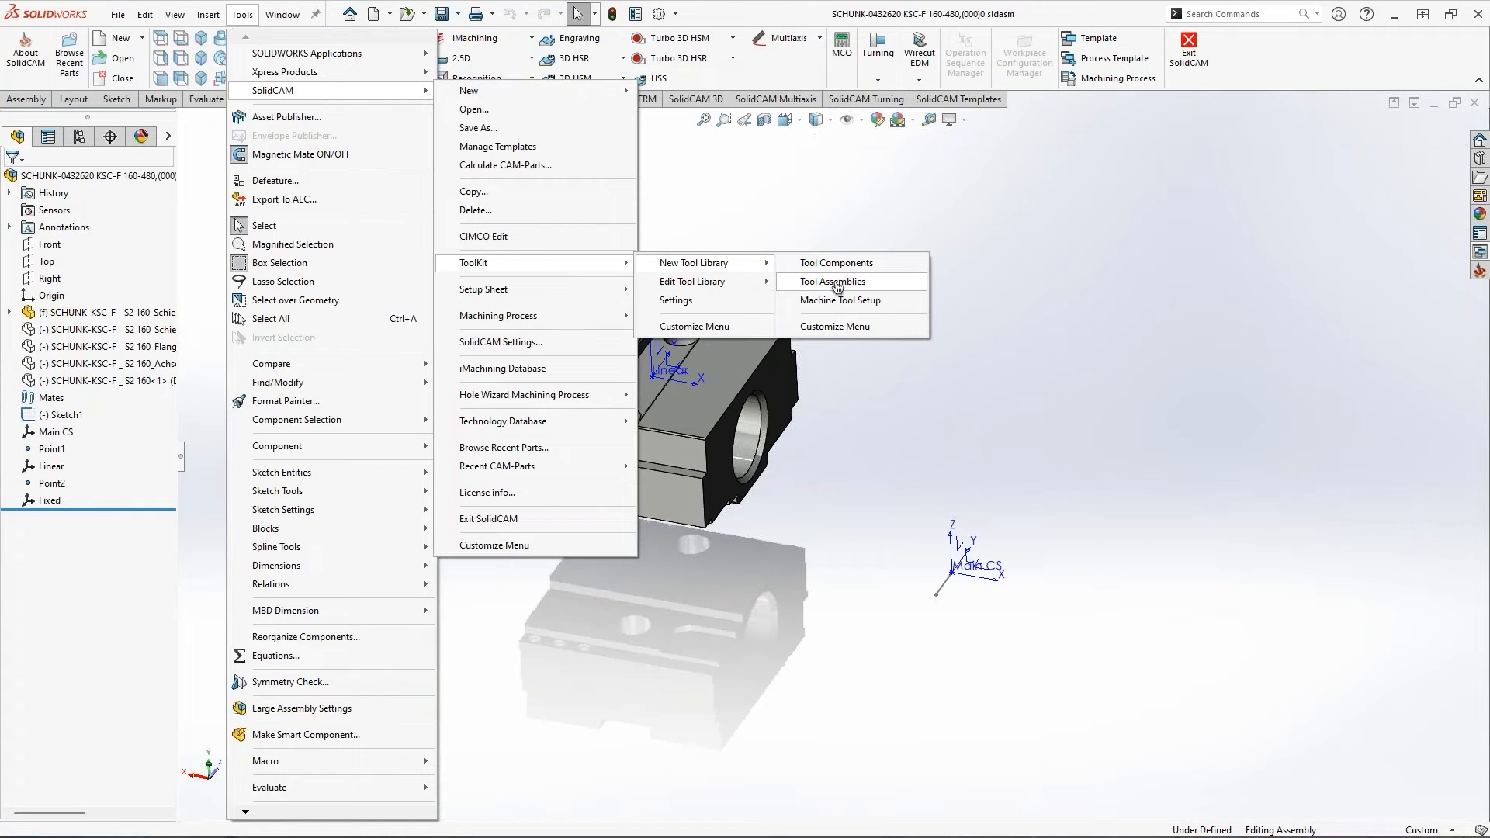
click(837, 286)
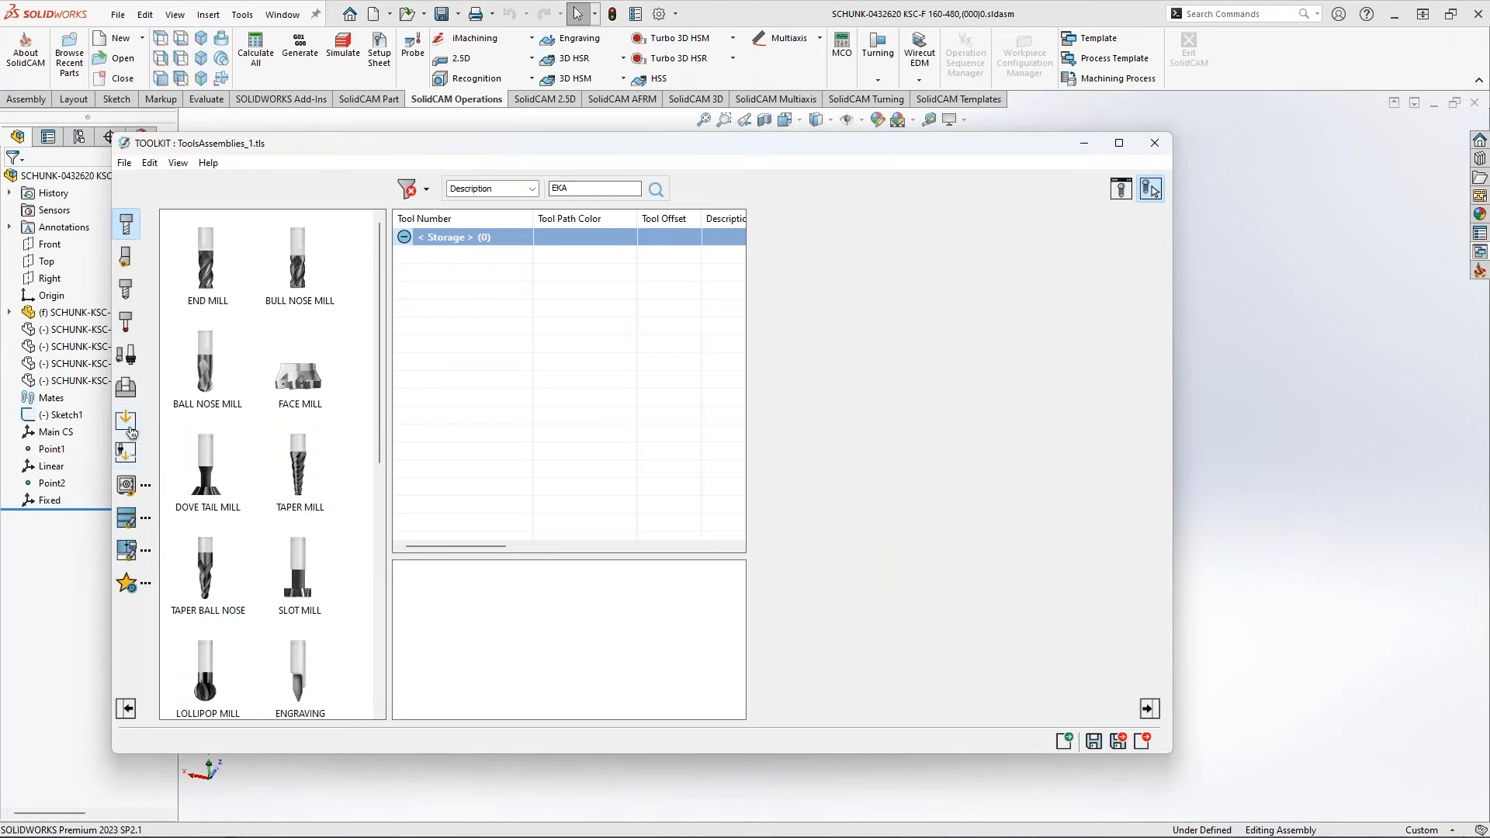
Examine the Generate As Fixture option for importing a tool assembly from CAD, cancel the import and close the library
click(126, 423)
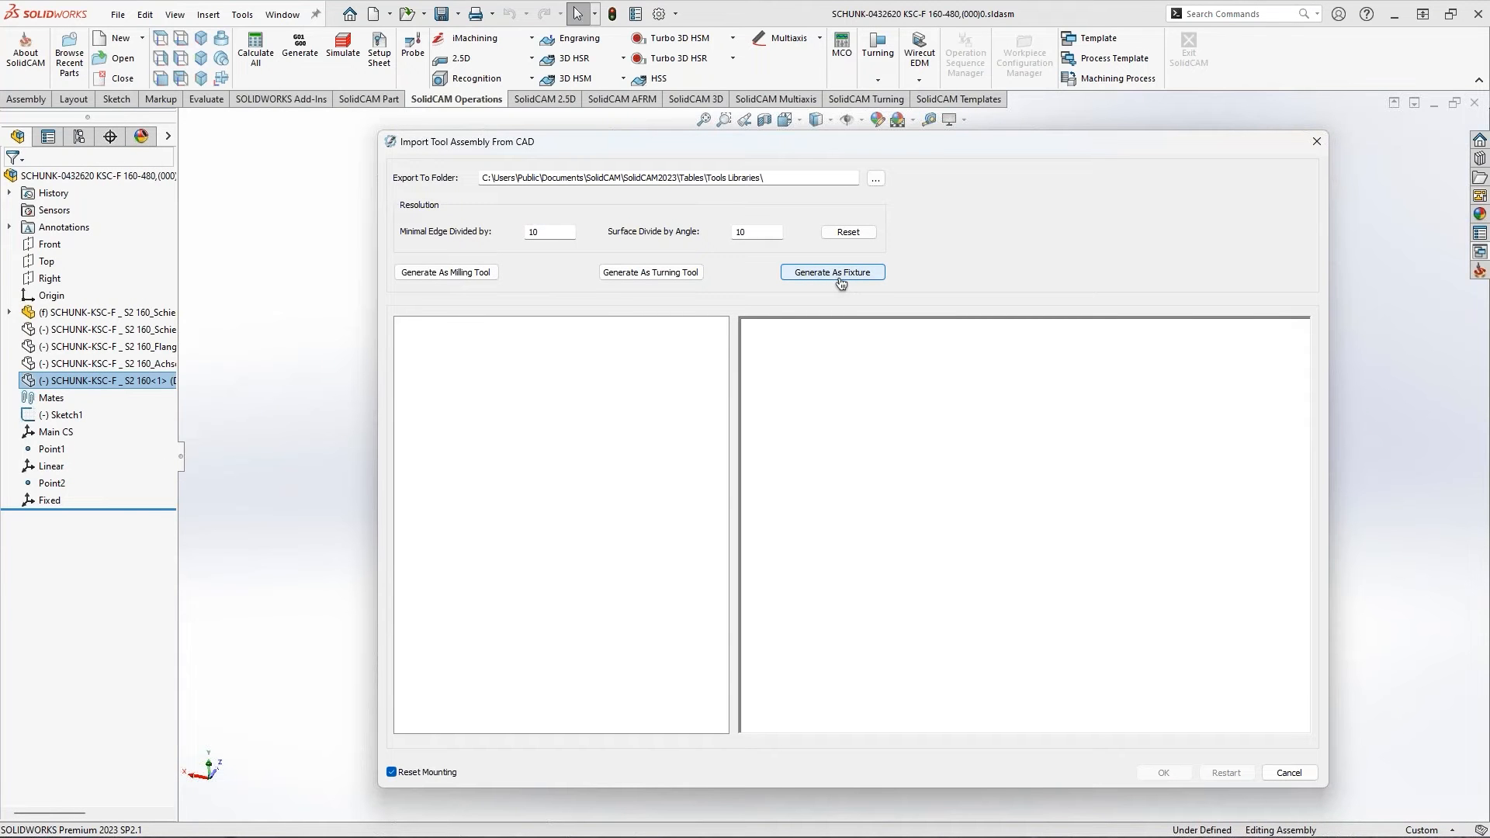
click(1291, 773)
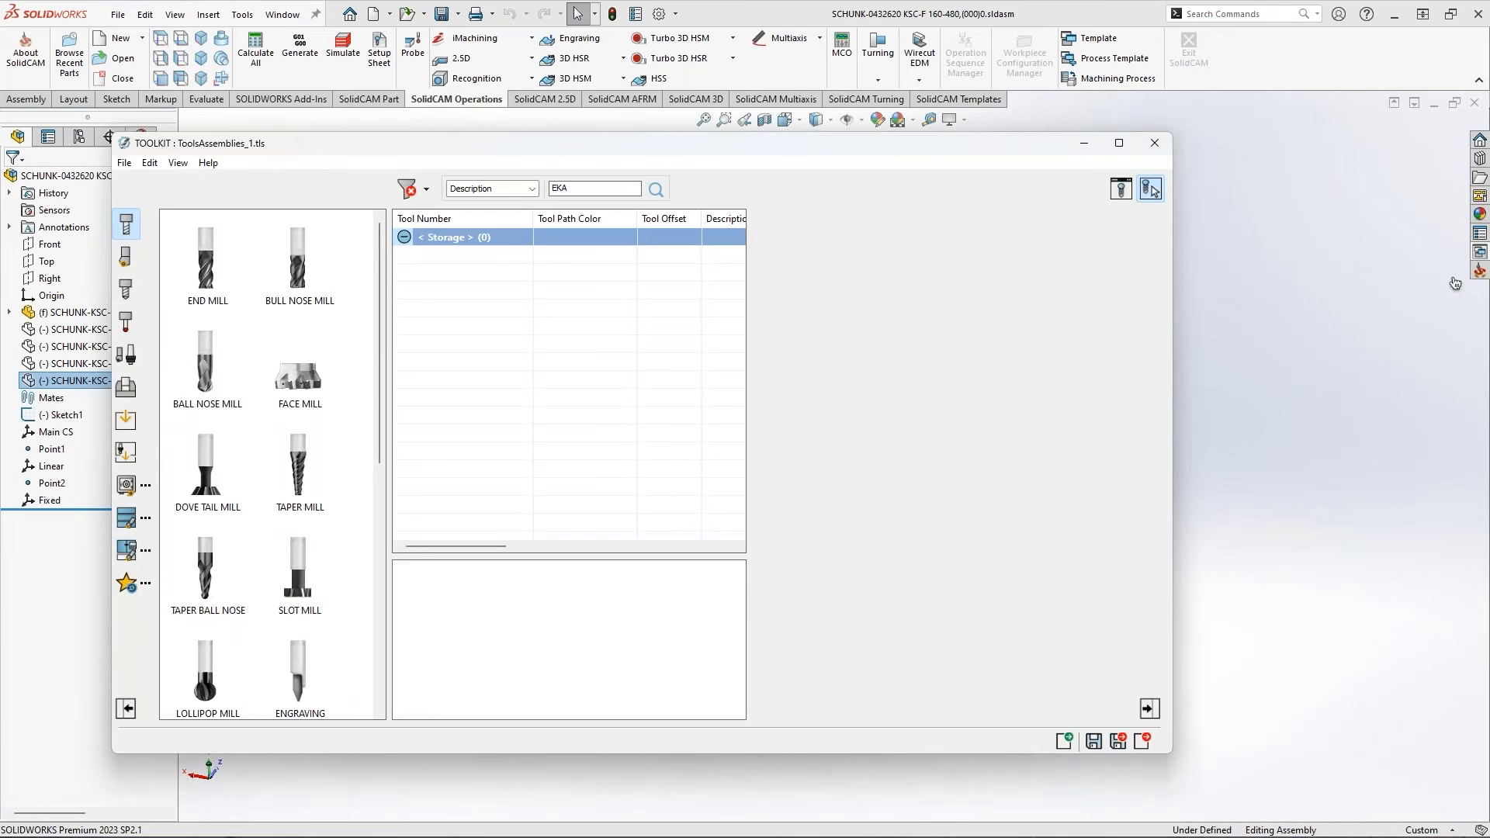
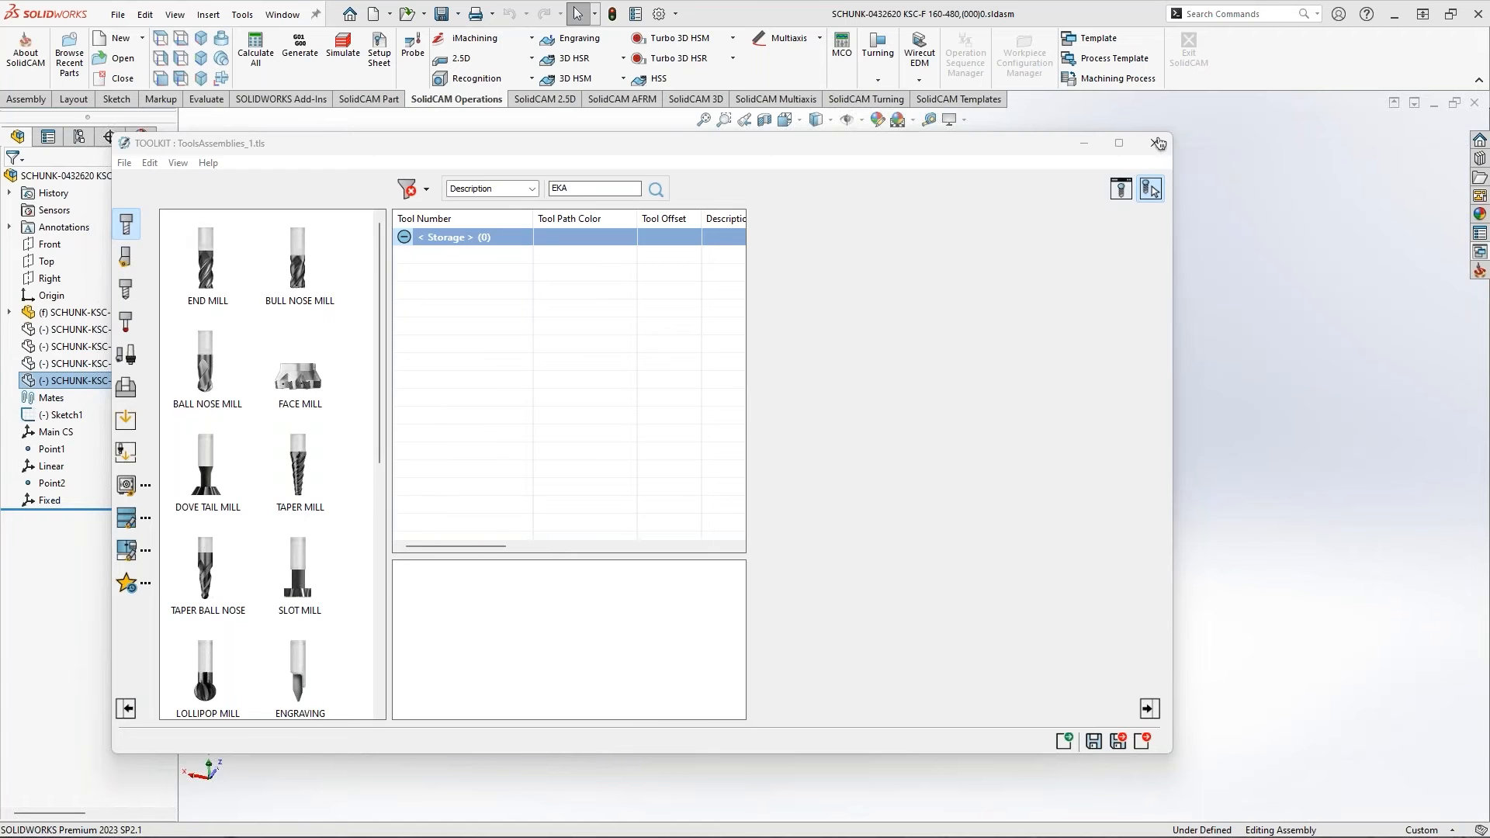
click(1156, 143)
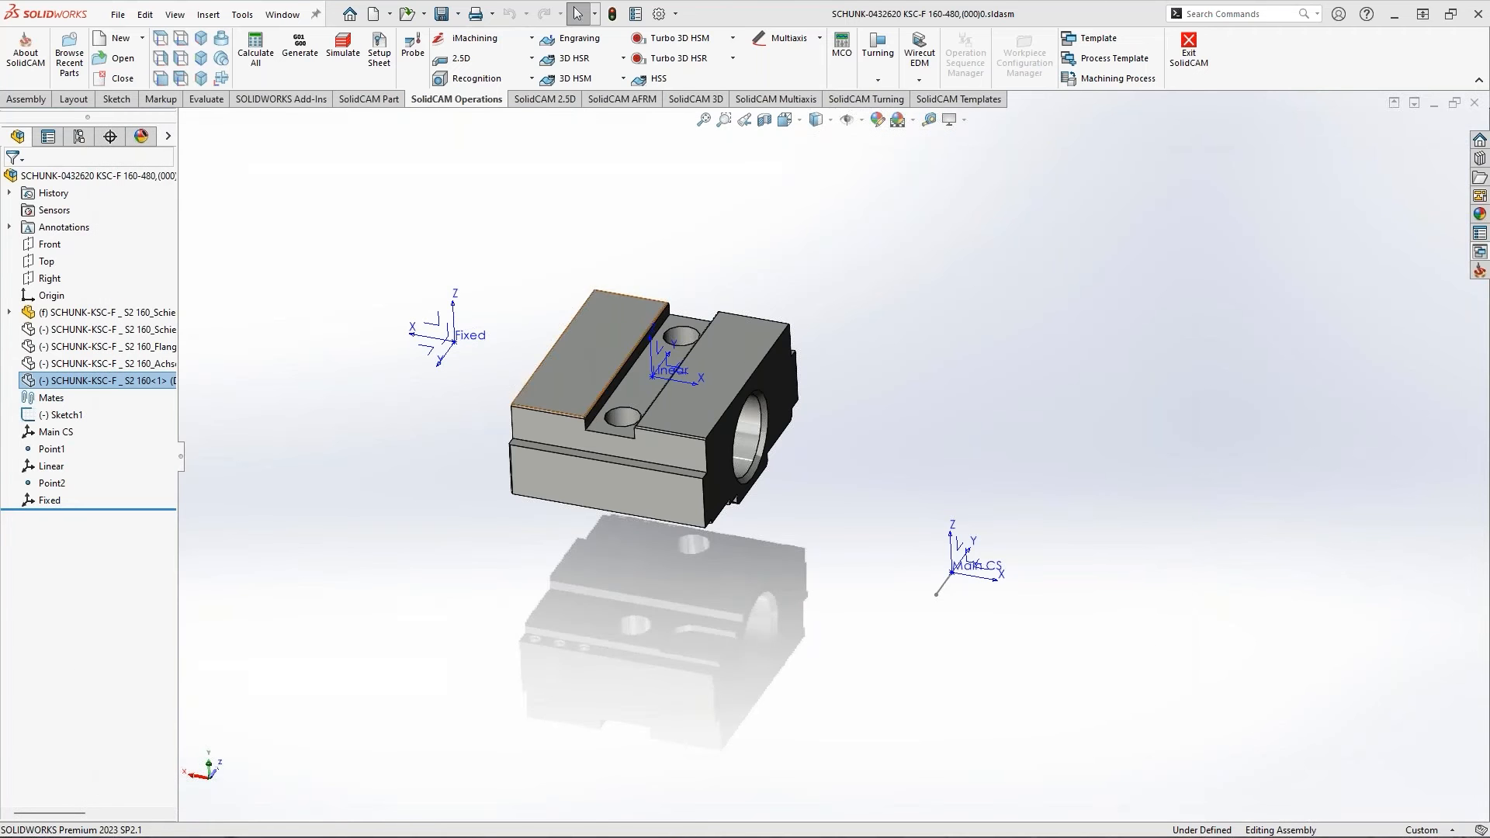
Return to the DEMO assembly and delete Setup_1 from the operations
click(284, 15)
click(321, 222)
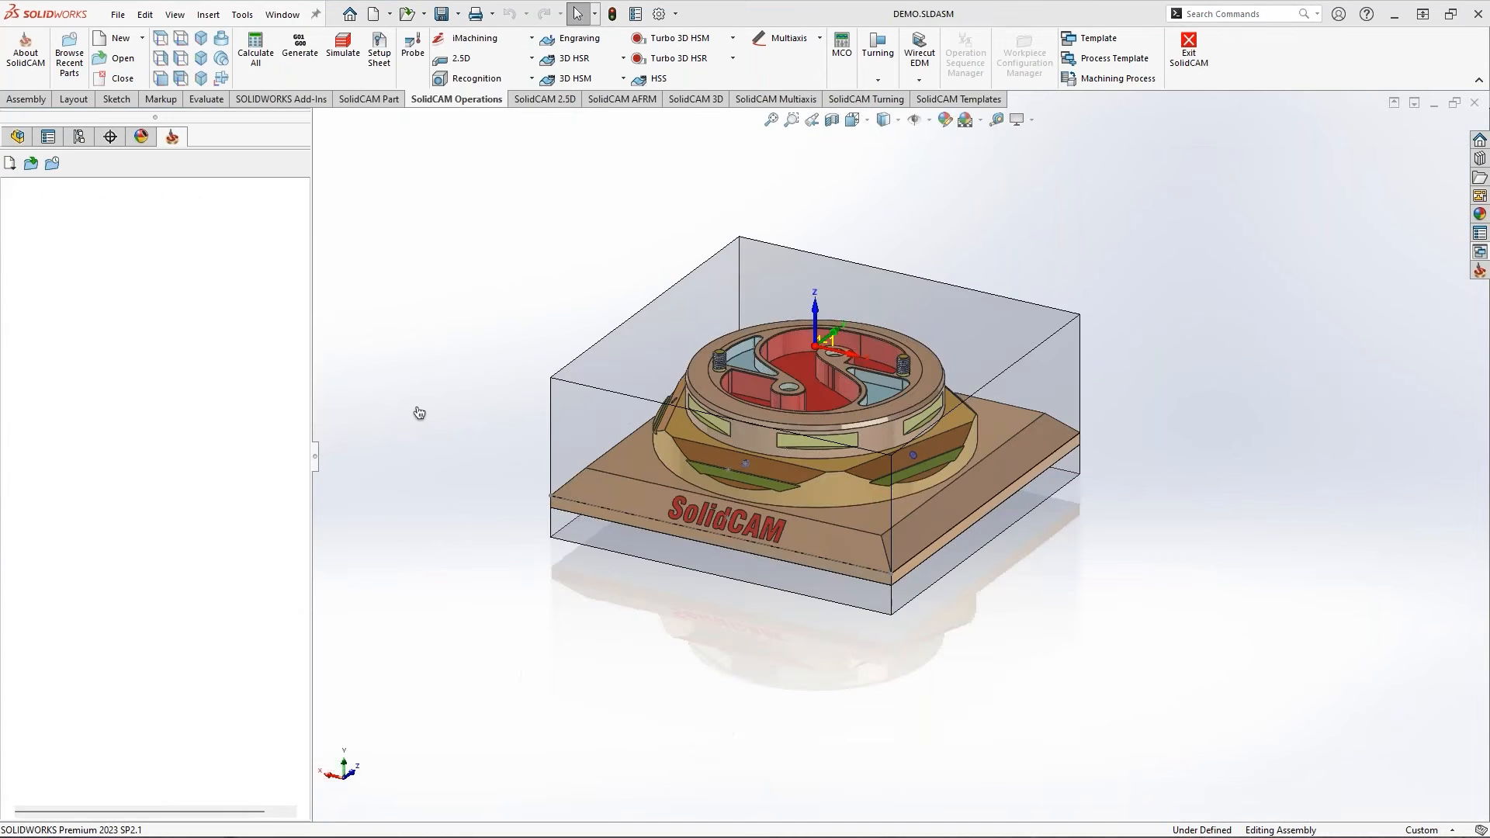
click(89, 372)
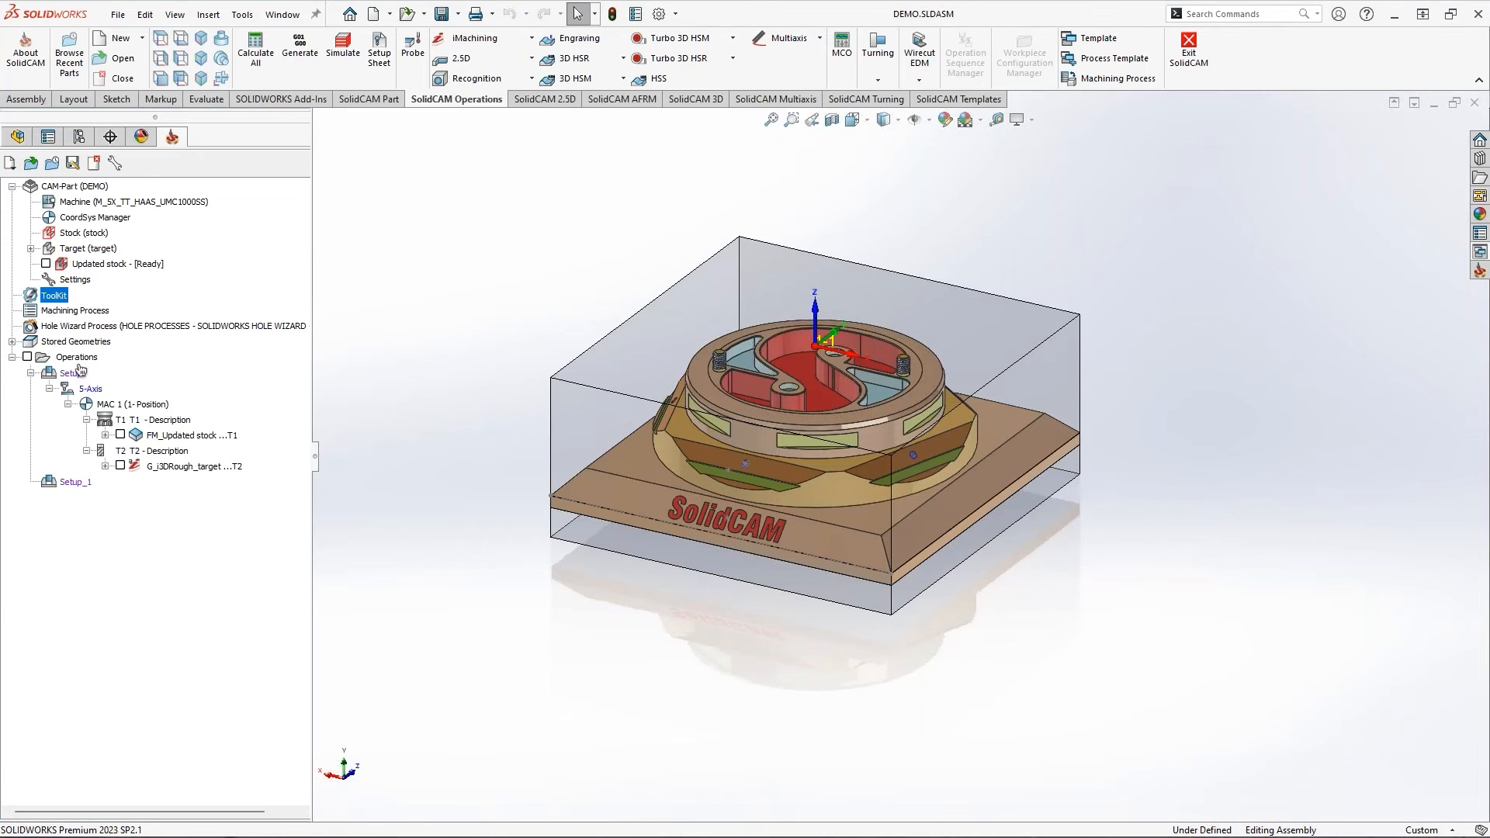
right_click(67, 378)
right_click(54, 482)
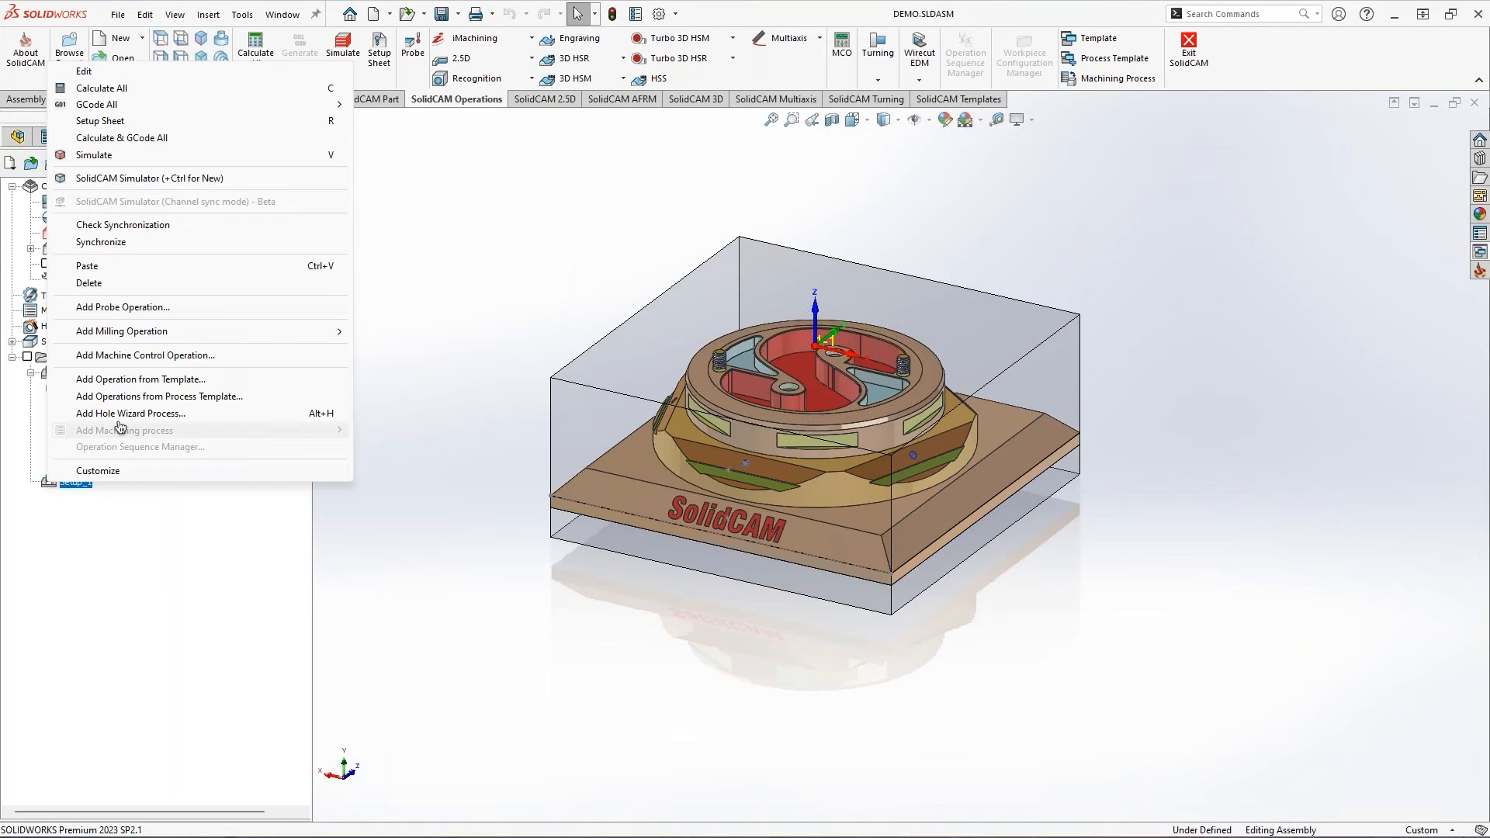
click(109, 283)
Open the remaining setup's fixture in the ToolKit with the Webinar Fixture library's KSC 160-480 components and the machine preview displayed
double_click(71, 373)
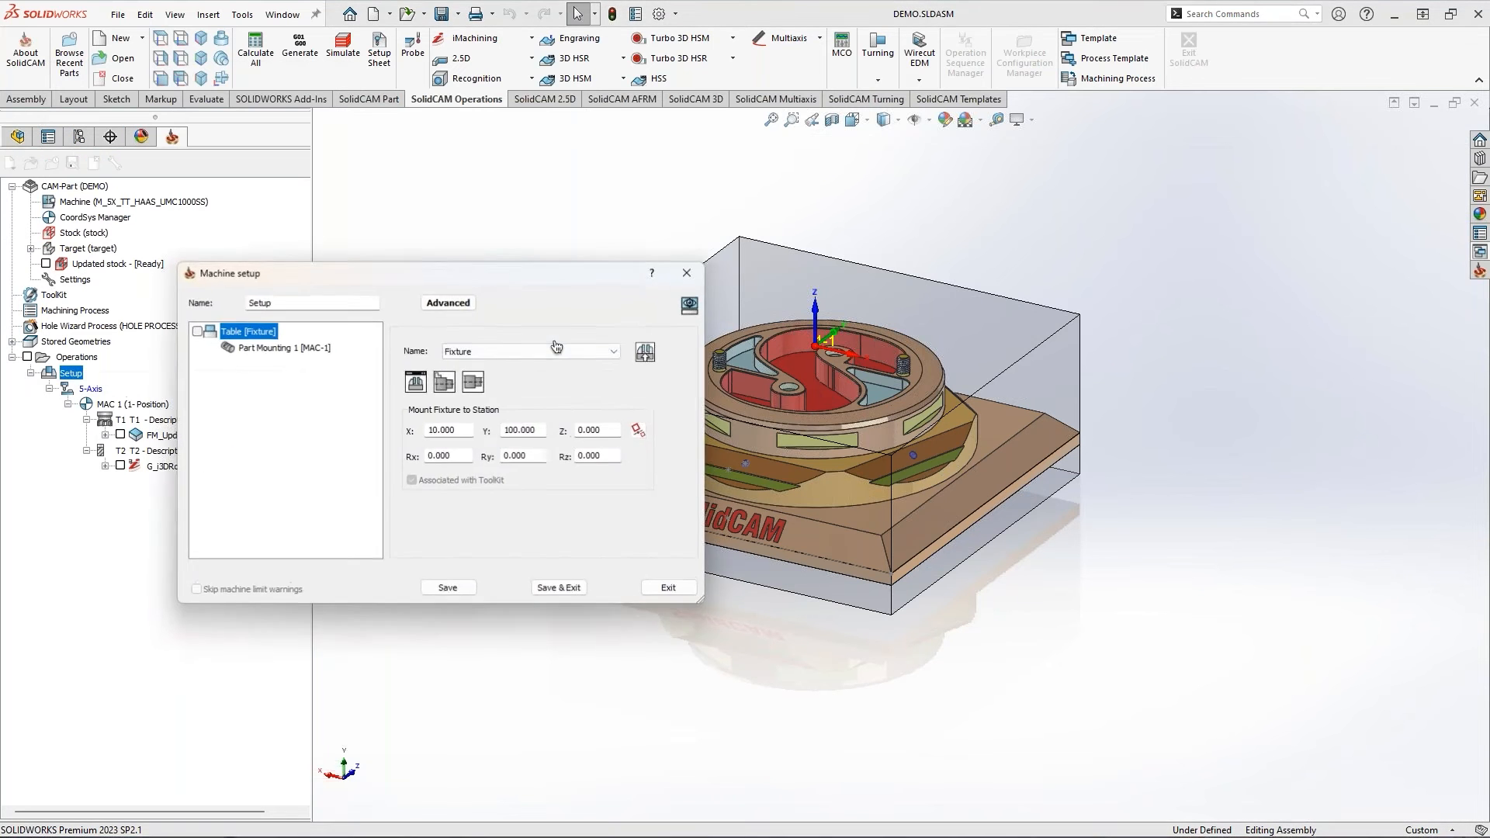
click(645, 354)
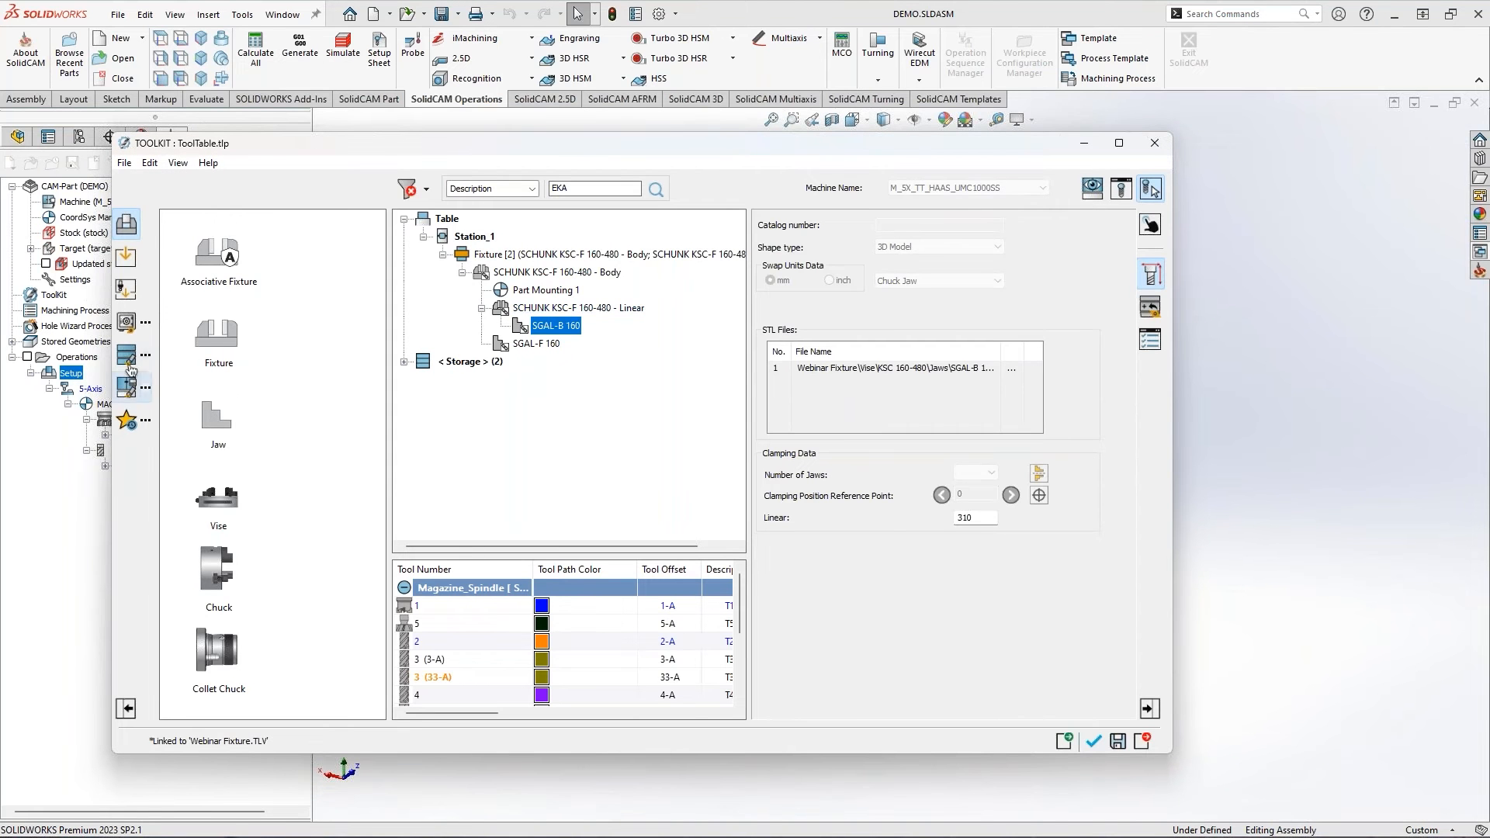
click(127, 321)
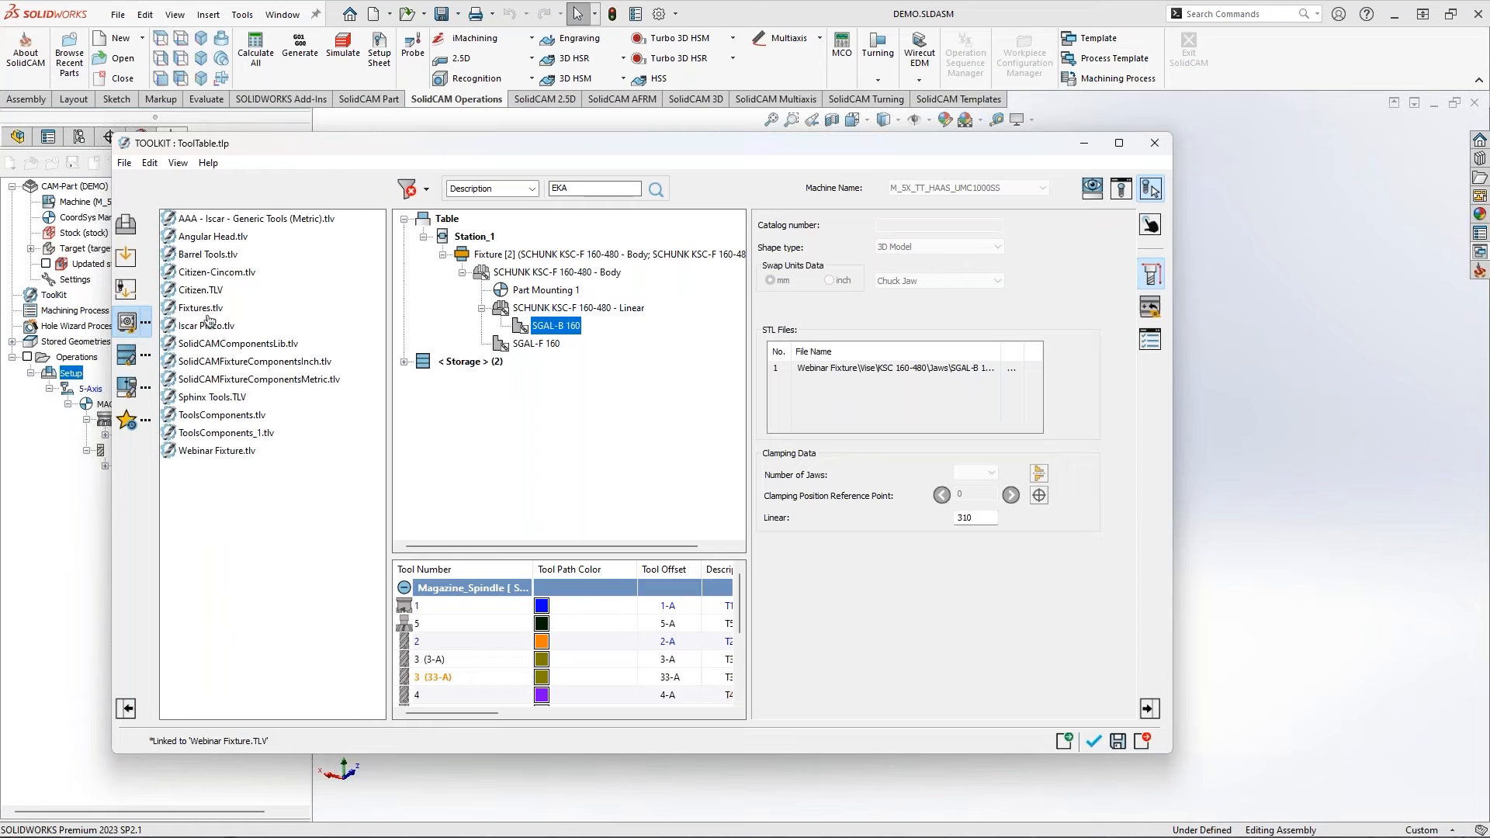
double_click(204, 455)
click(192, 308)
click(210, 327)
click(229, 343)
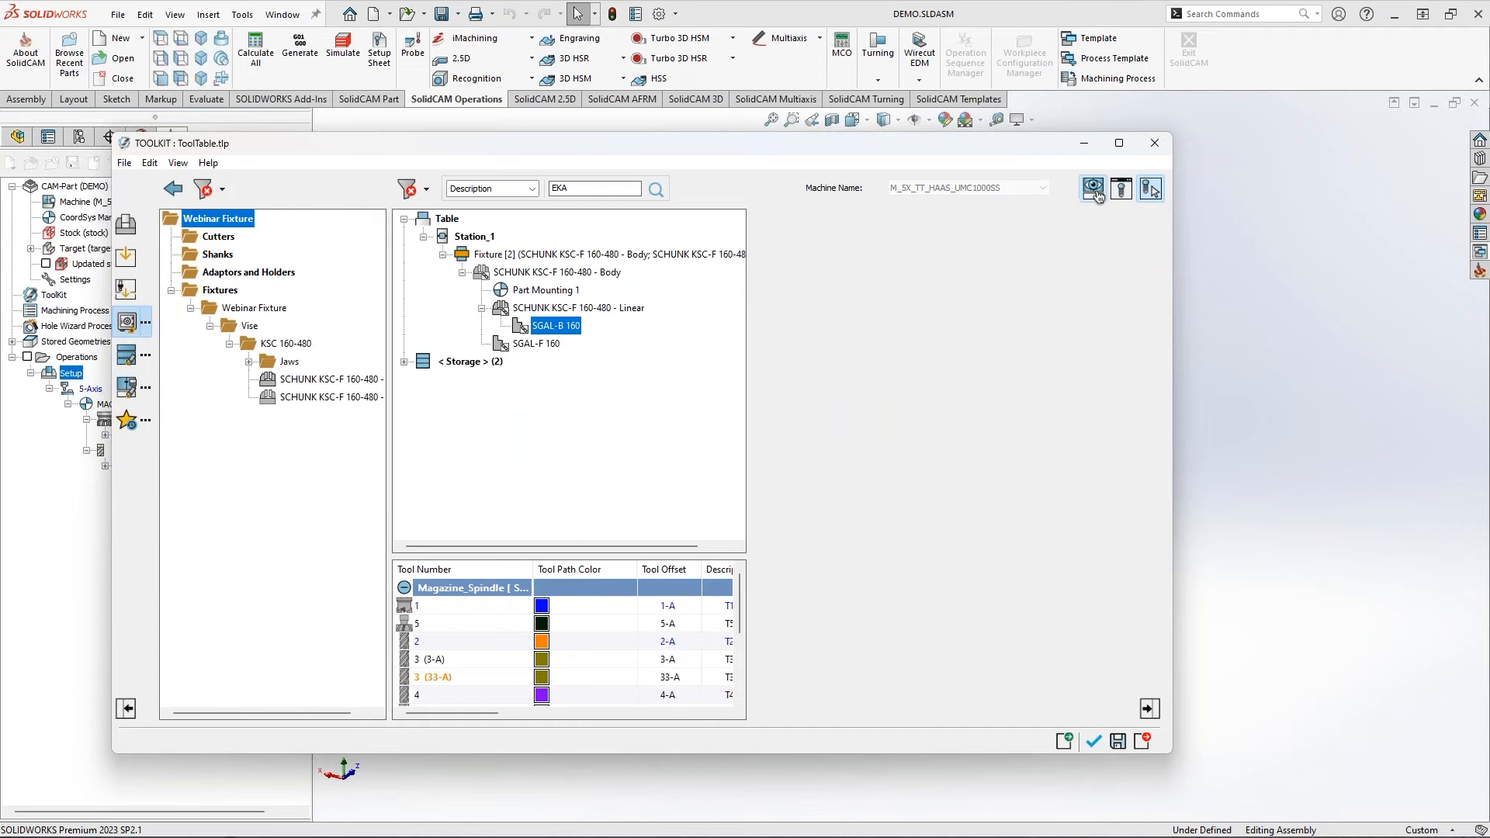
drag(1019, 380, 1489, 403)
scroll(1030, 507, up, 7)
middle_drag(937, 235, 873, 270)
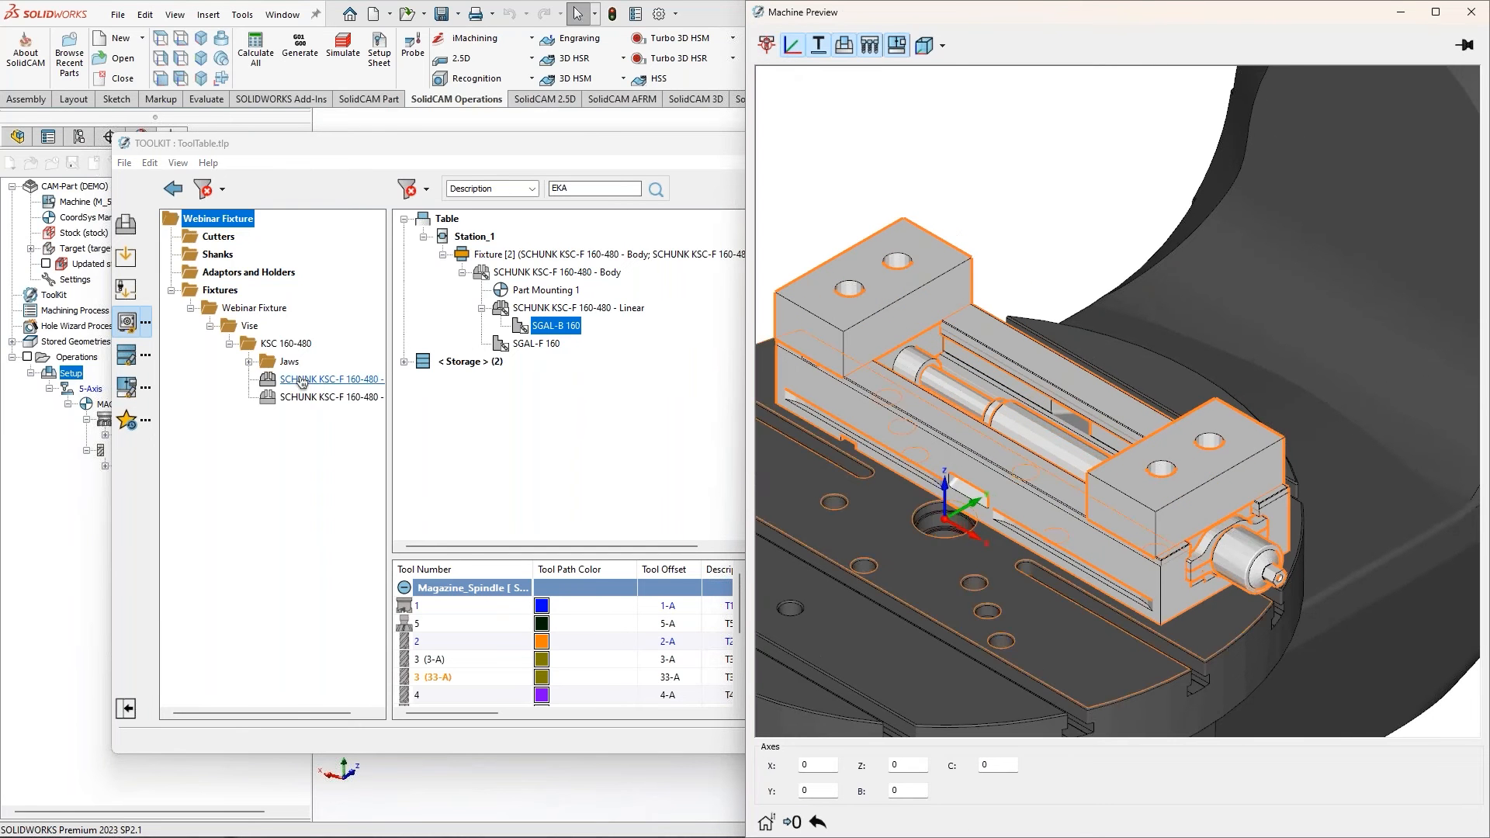
Replace the SGAL-B 160 jaw on the vise's linear component with SGWB-G-F 160 from the library's Jaws folder
click(249, 362)
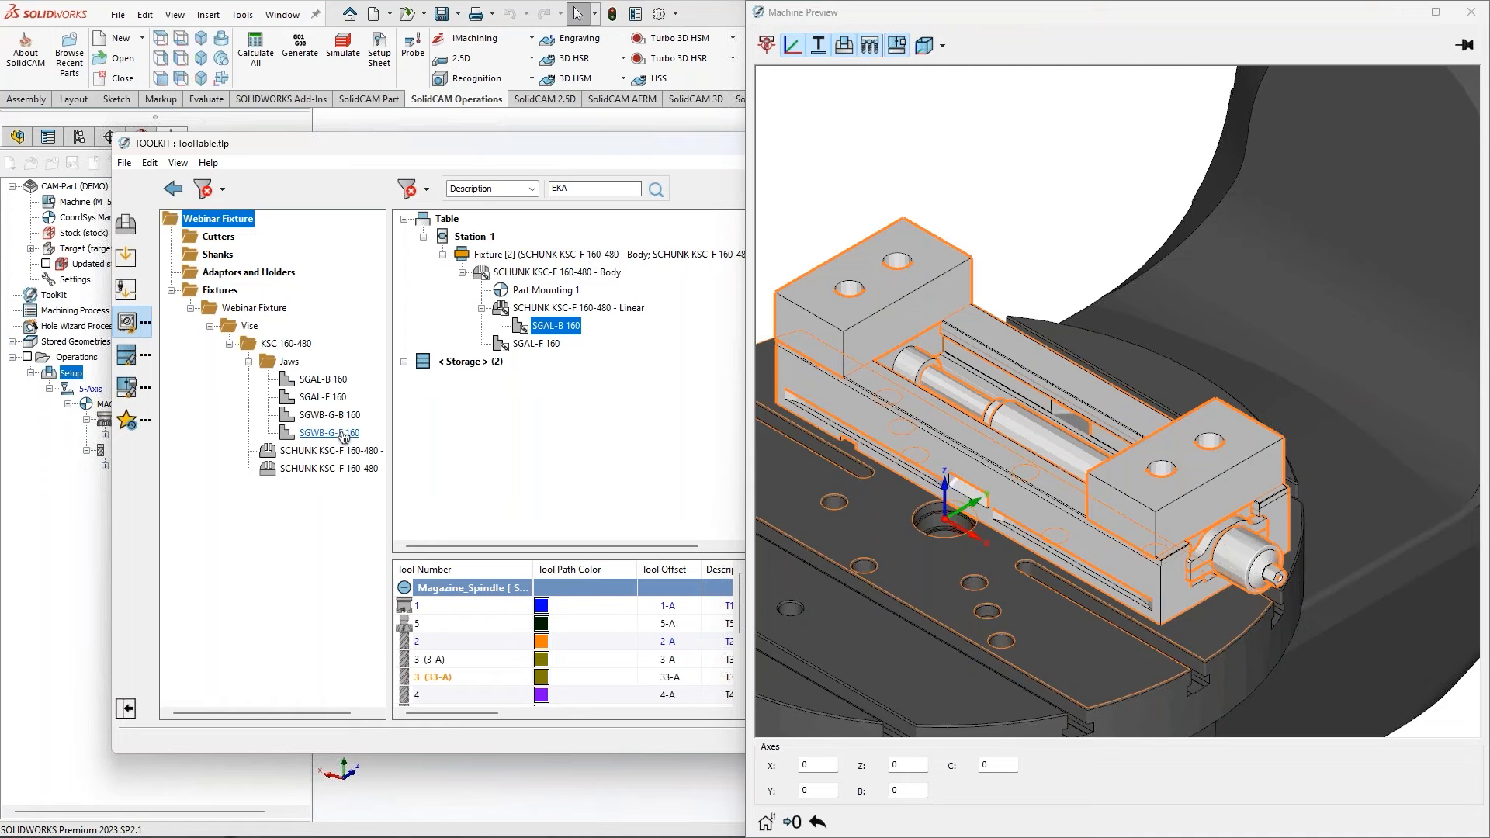
click(329, 433)
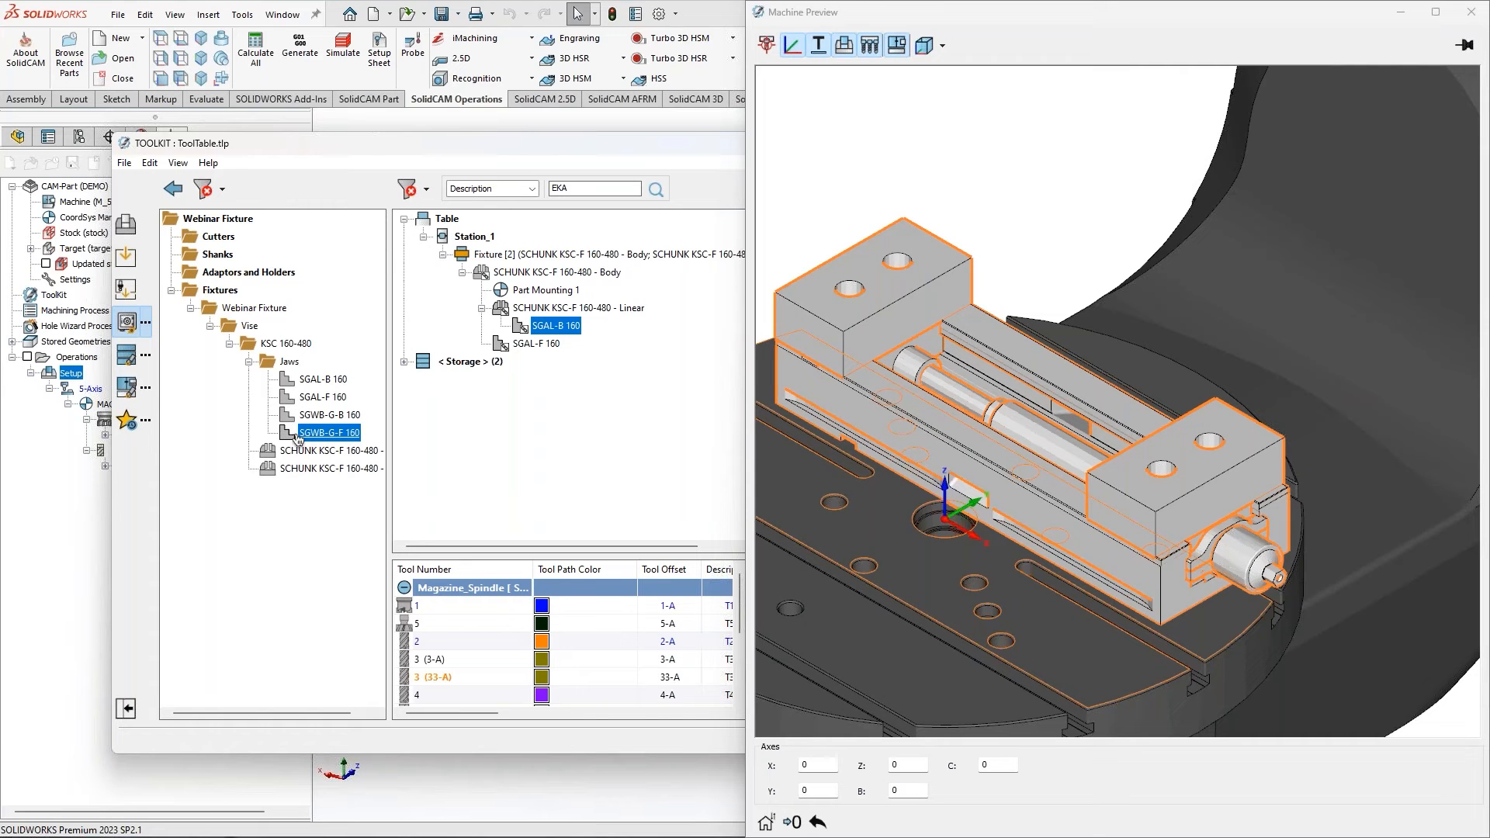
drag(288, 439, 533, 330)
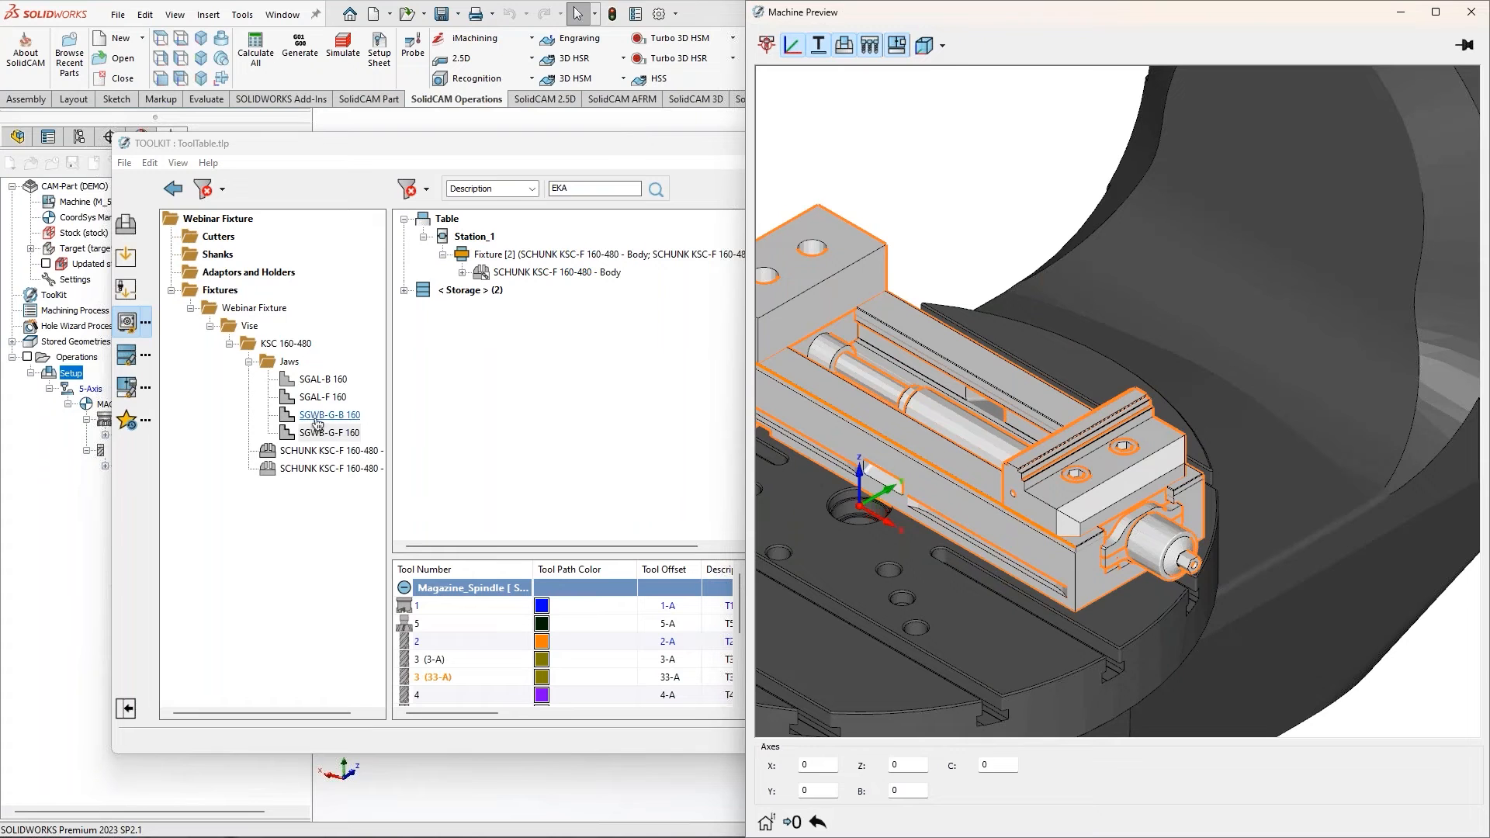
Expand the vise's structure and replace the jaw on its linear component with SGWB-G-B 160 from the library
click(462, 272)
click(482, 309)
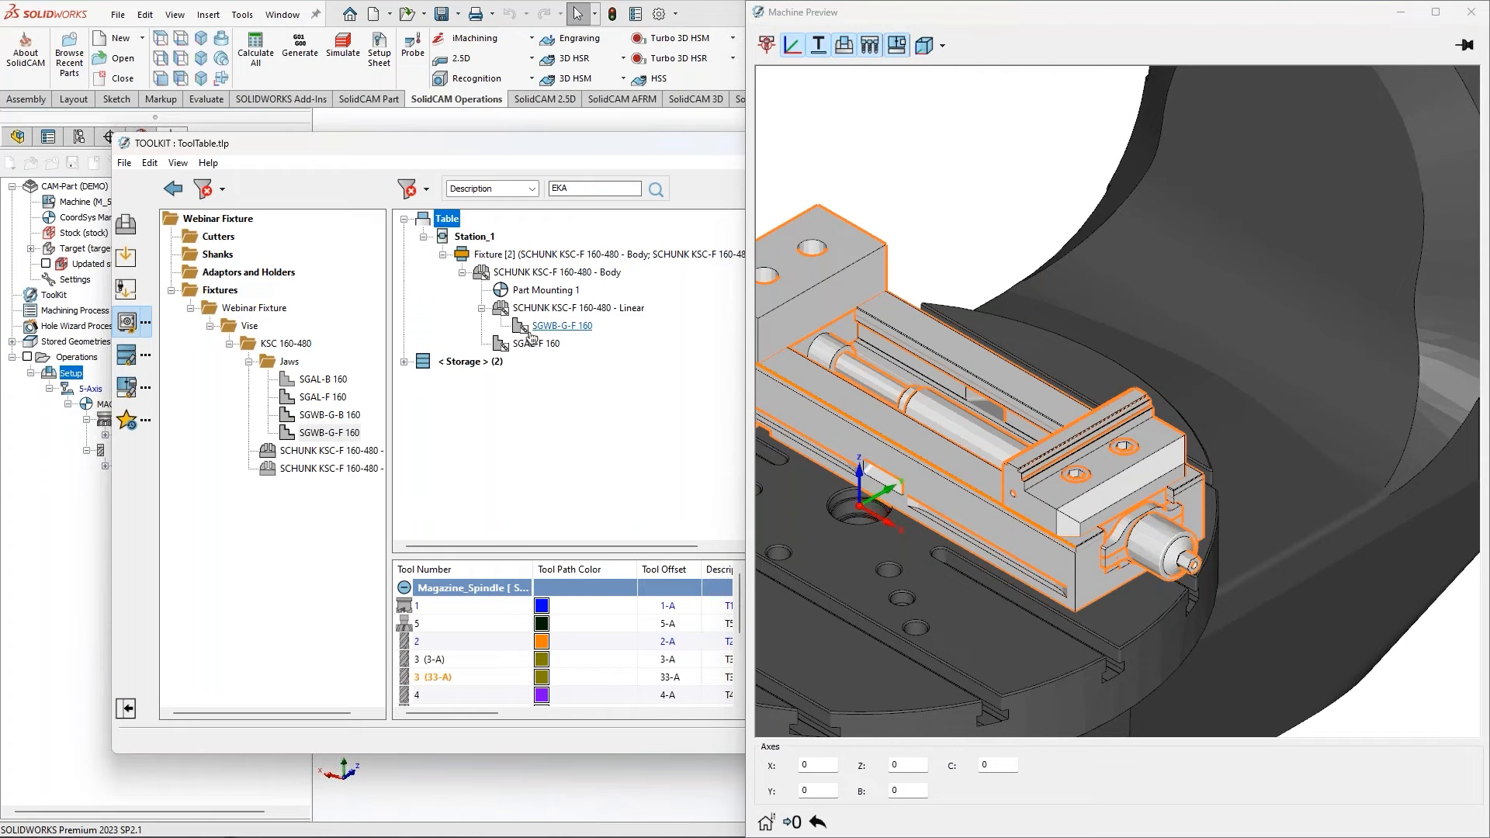
click(287, 420)
drag(287, 420, 572, 345)
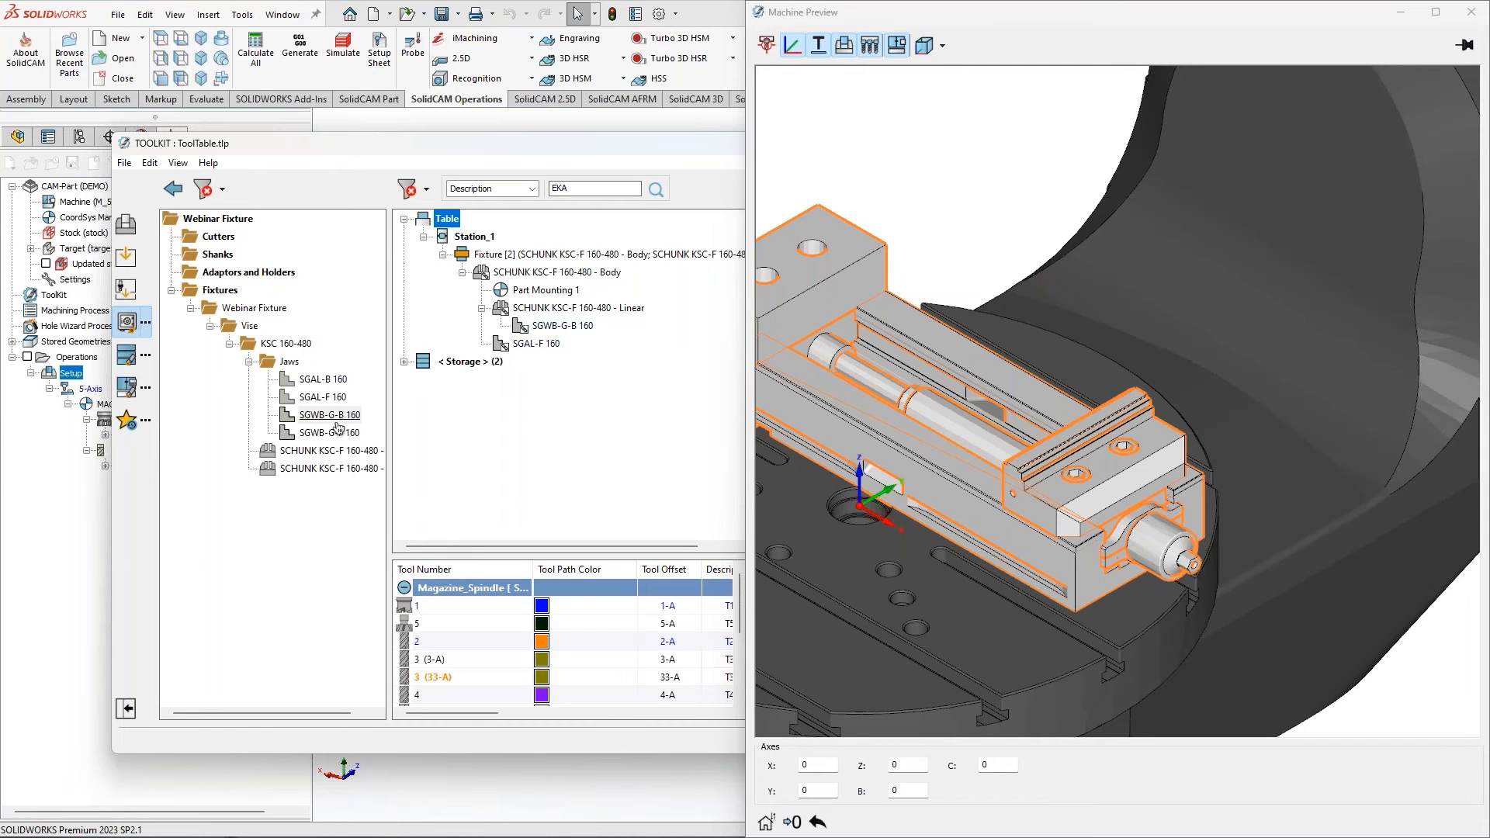
drag(287, 437, 534, 329)
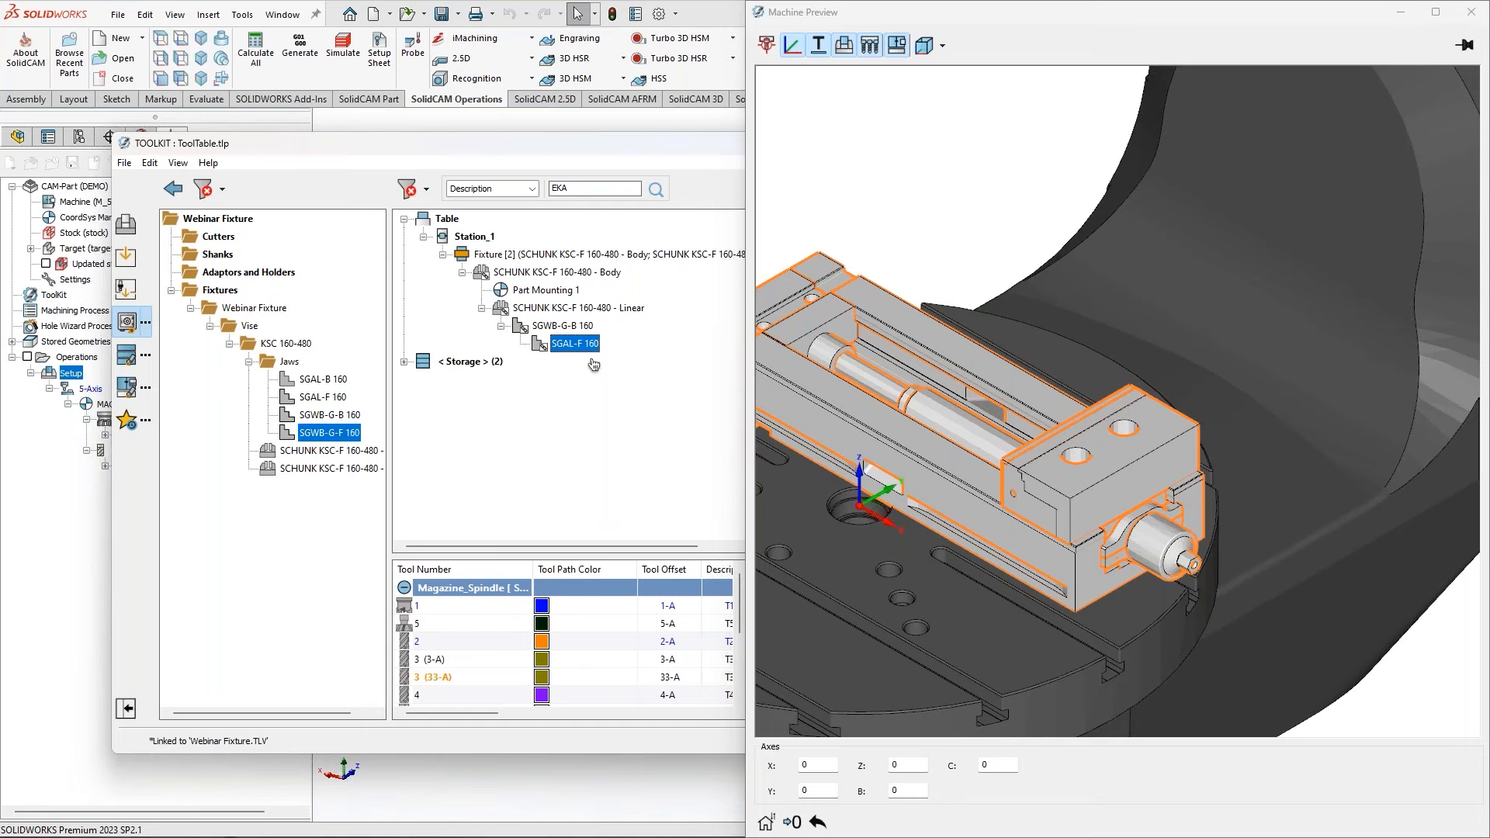
Delete the SGAL-F 160 jaw nested under SGWB-G-B 160 on the vise's linear component
drag(487, 147, 322, 148)
click(1075, 13)
drag(1075, 13, 1040, 414)
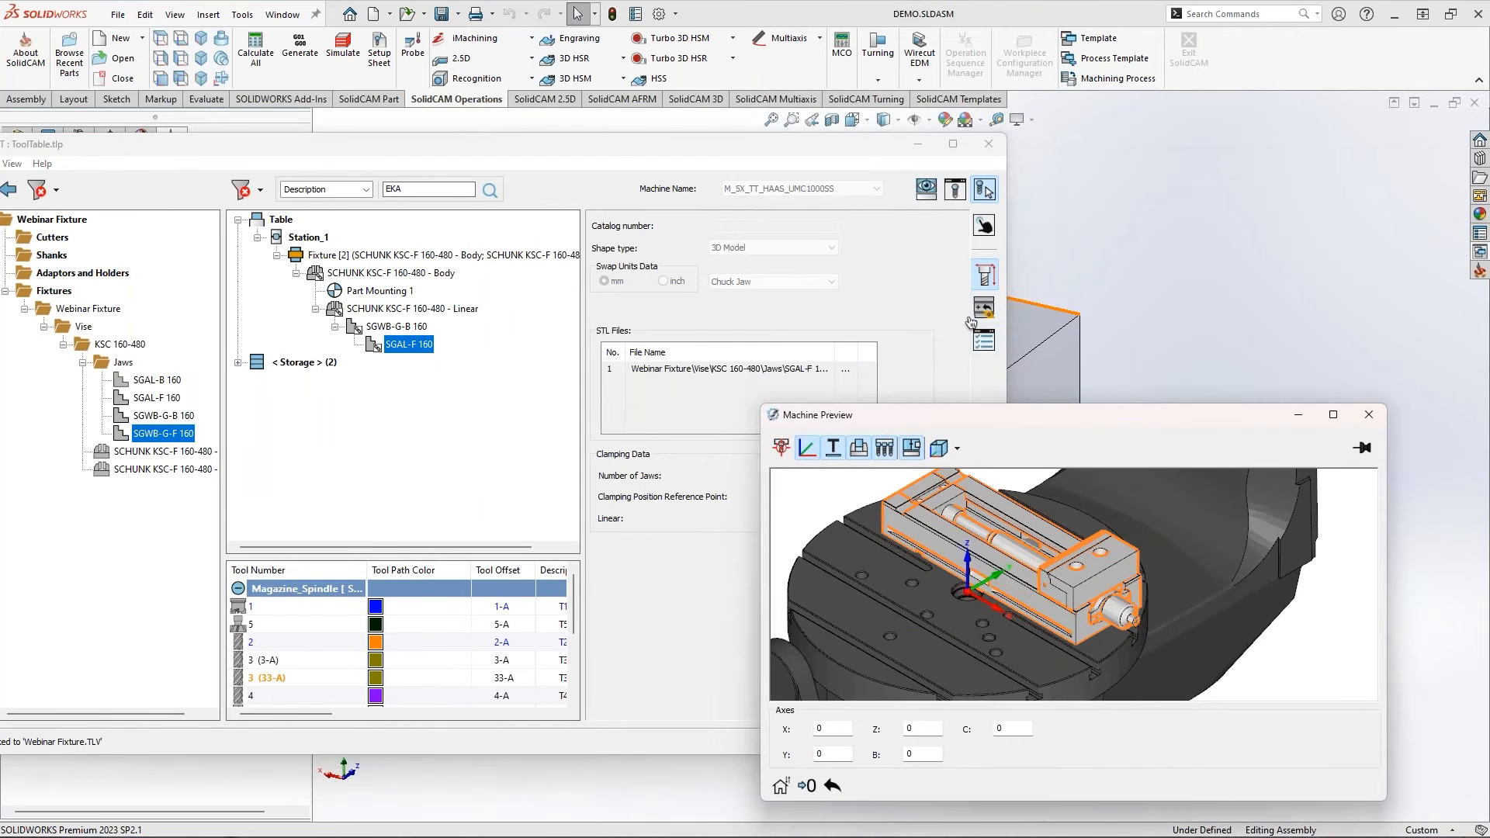
click(984, 309)
scroll(1085, 532, up, 5)
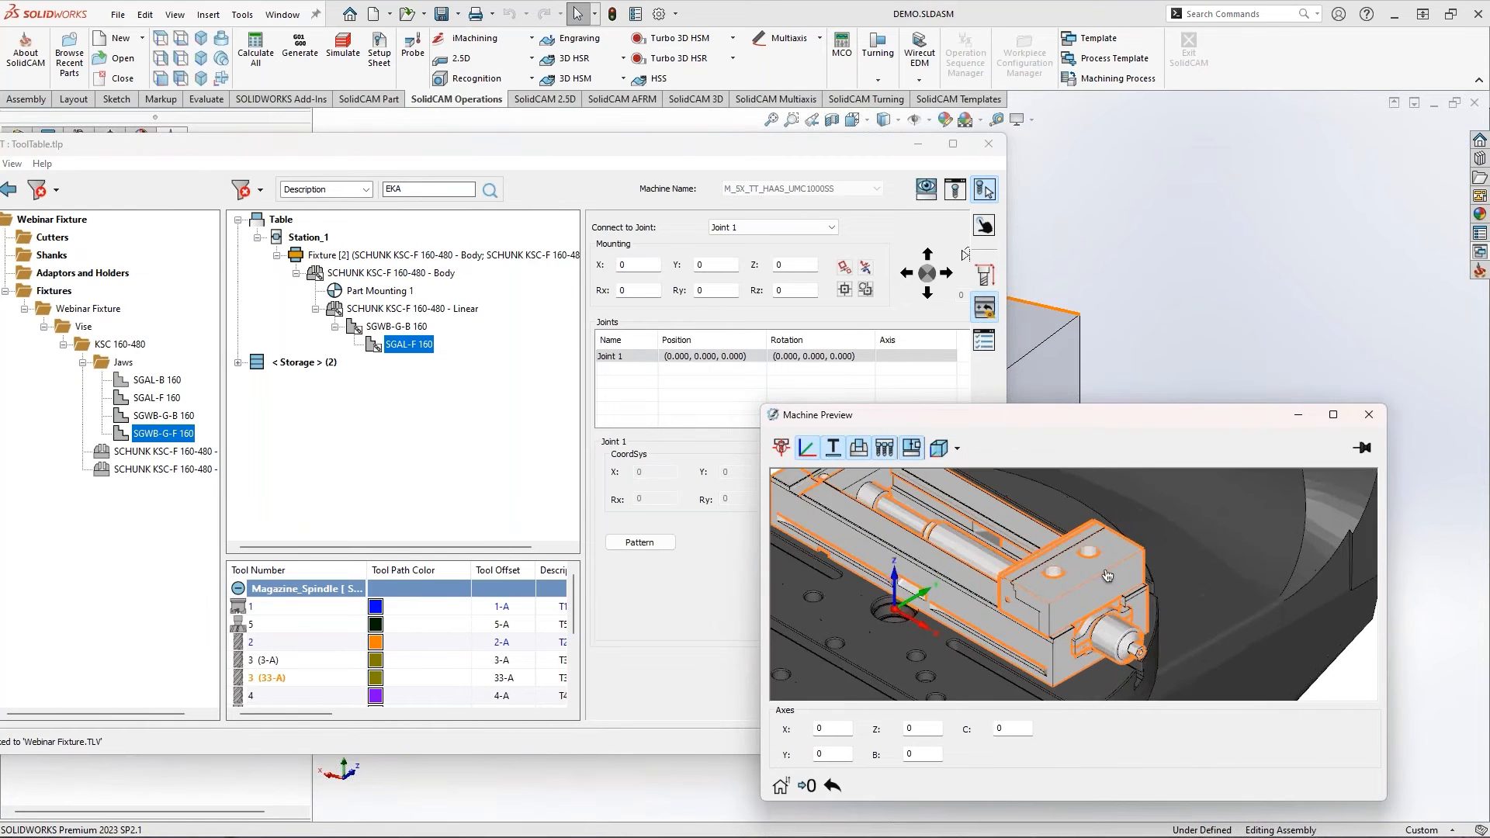
right_click(378, 346)
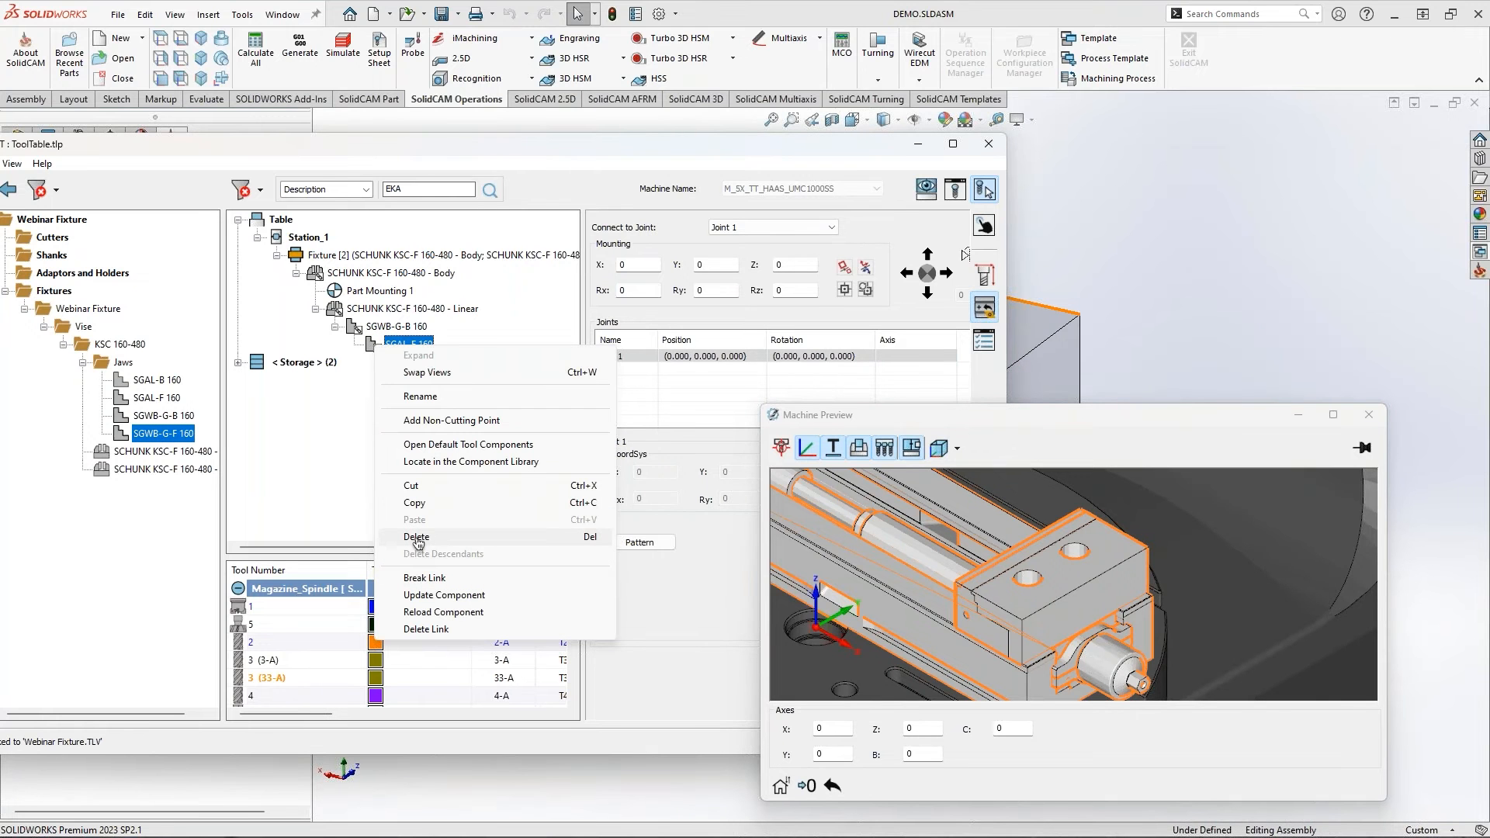
click(418, 537)
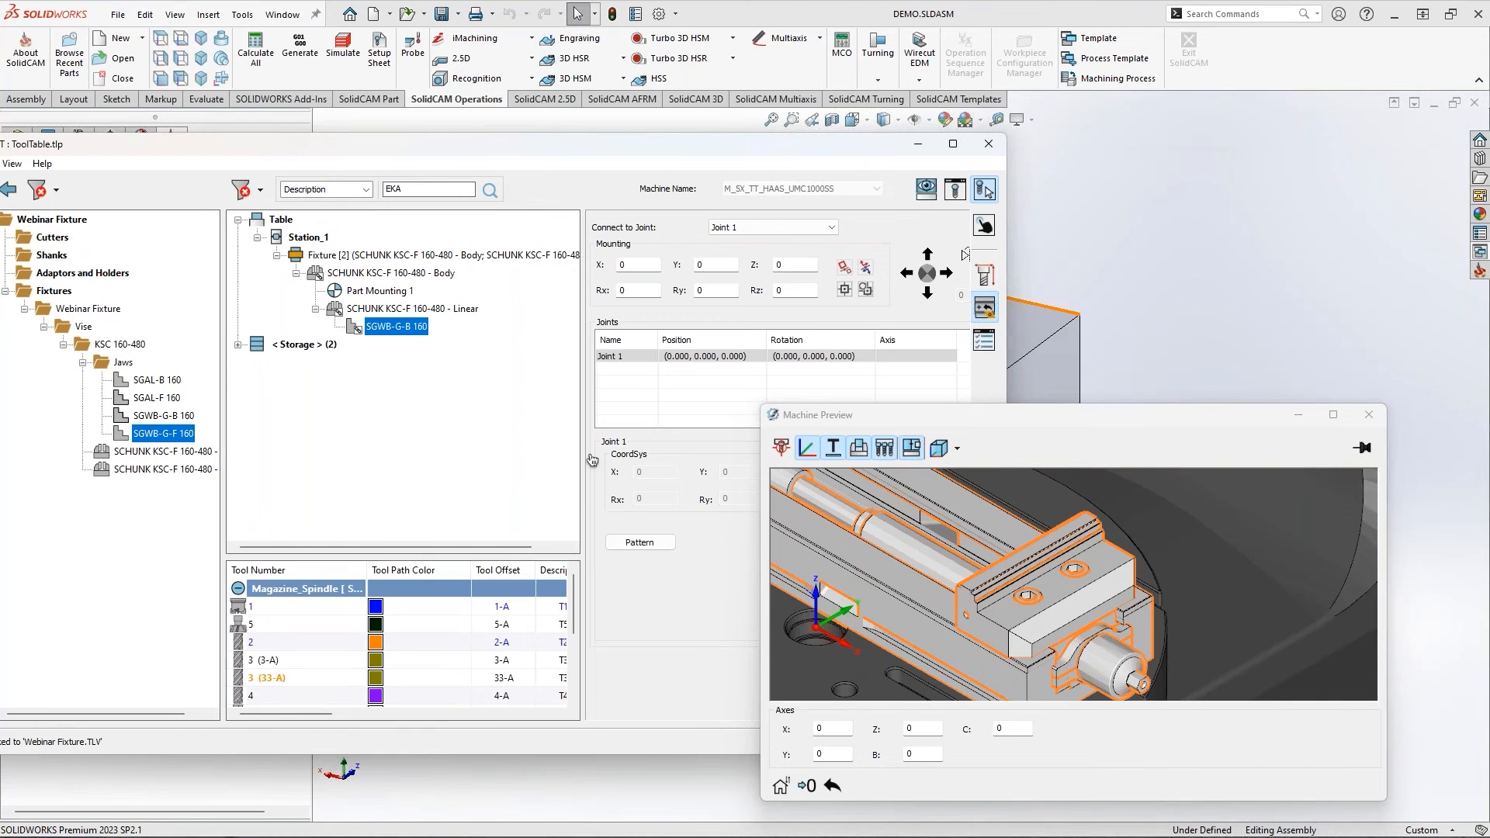
Add the library's SGWB-G-B 160 jaw to the vise body at Fixed jaw pos and apply the fixture changes
drag(143, 419, 353, 281)
click(377, 344)
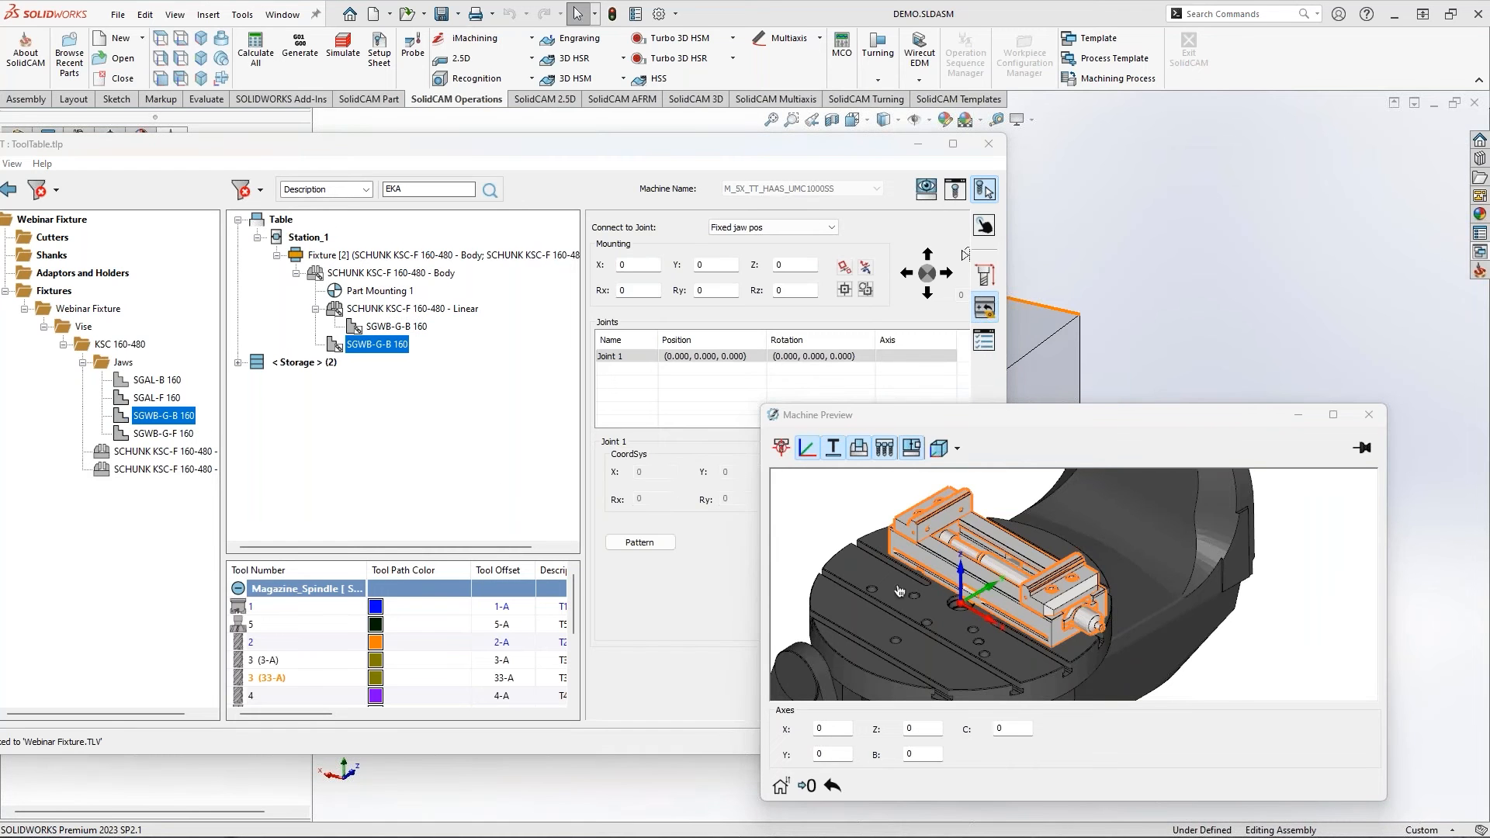
drag(854, 414, 1489, 436)
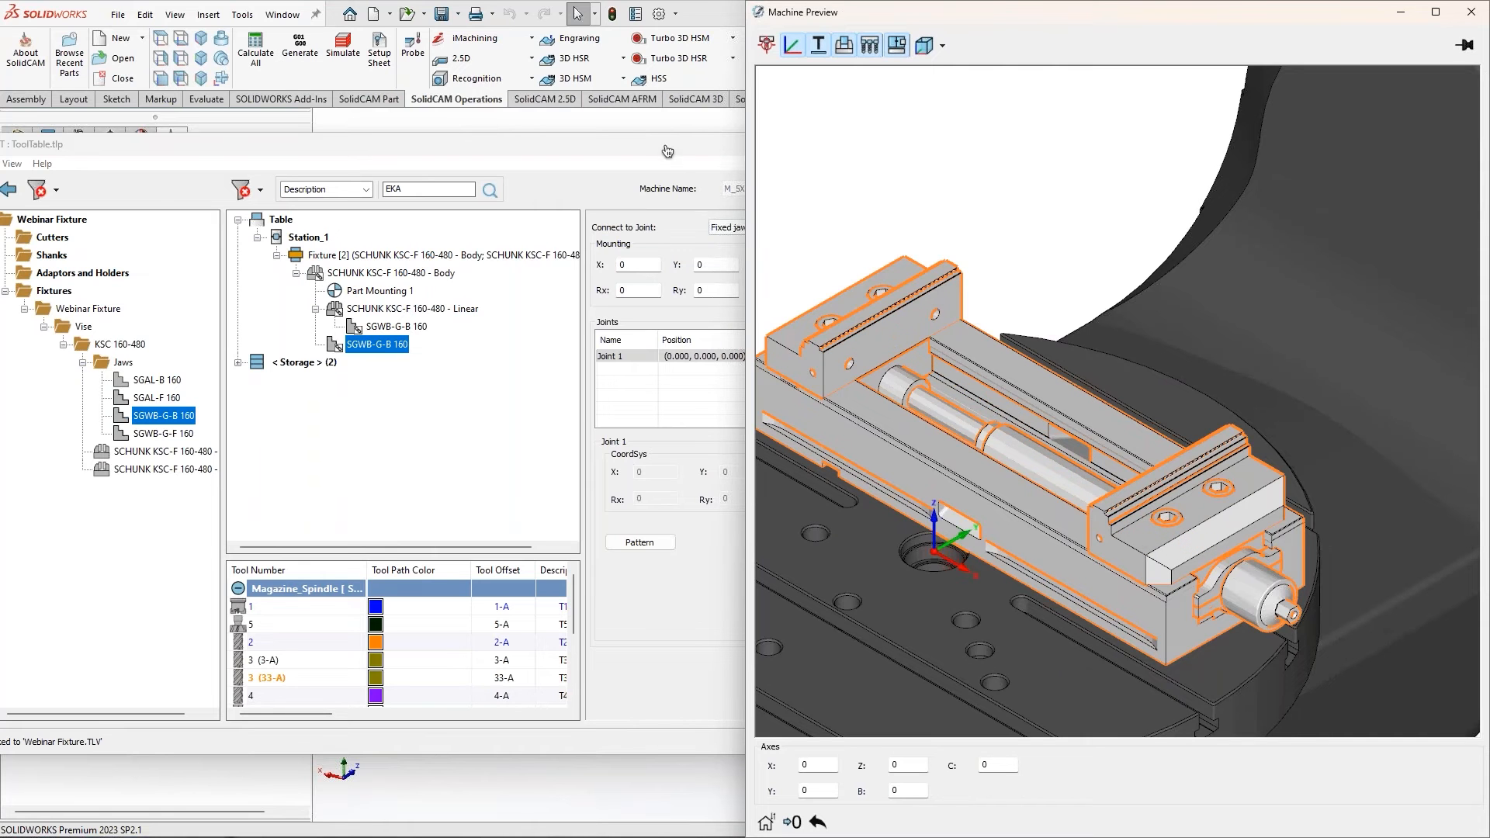
drag(662, 148, 353, 161)
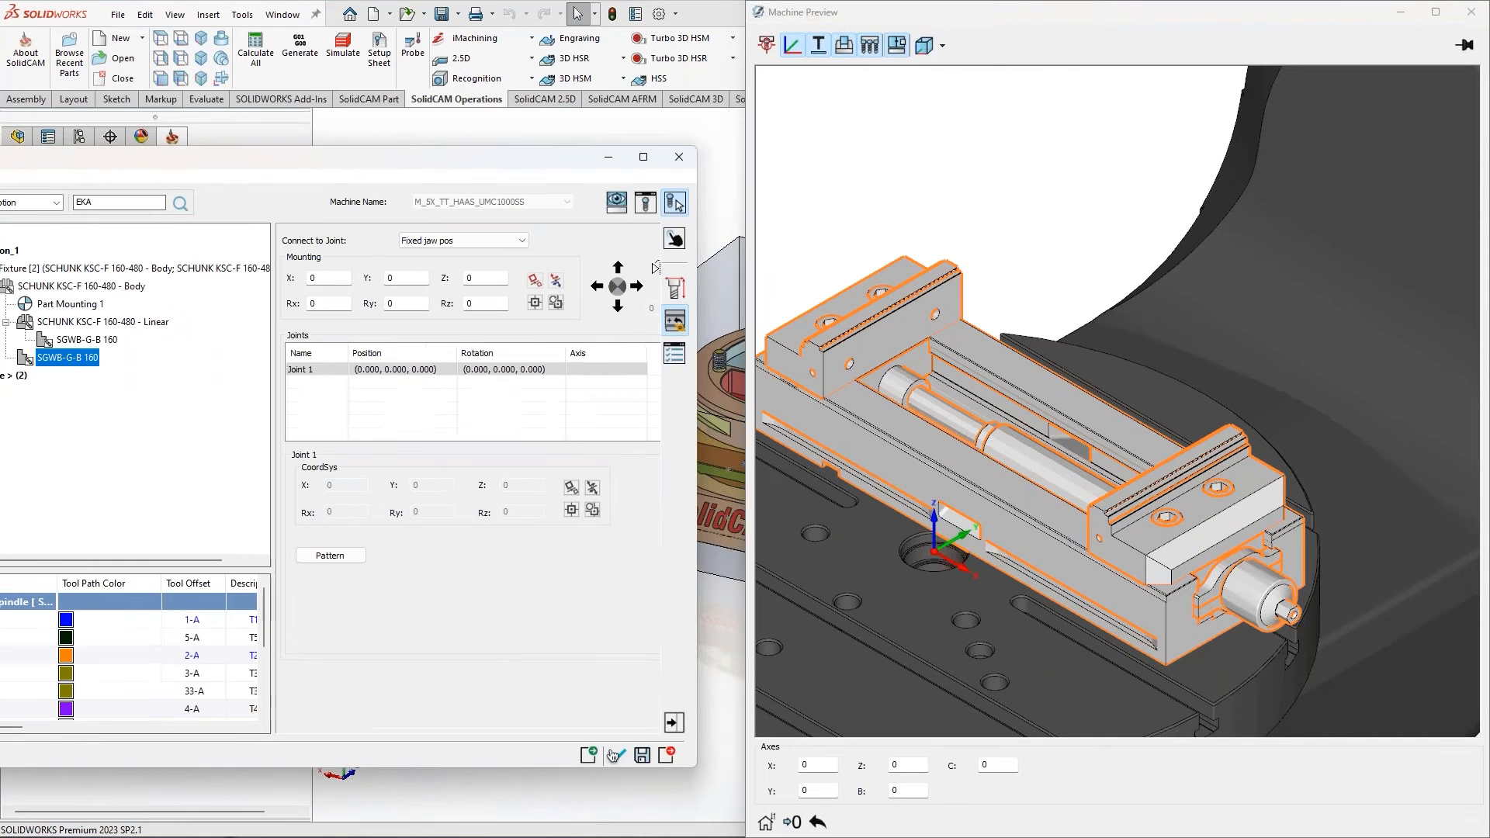
click(618, 755)
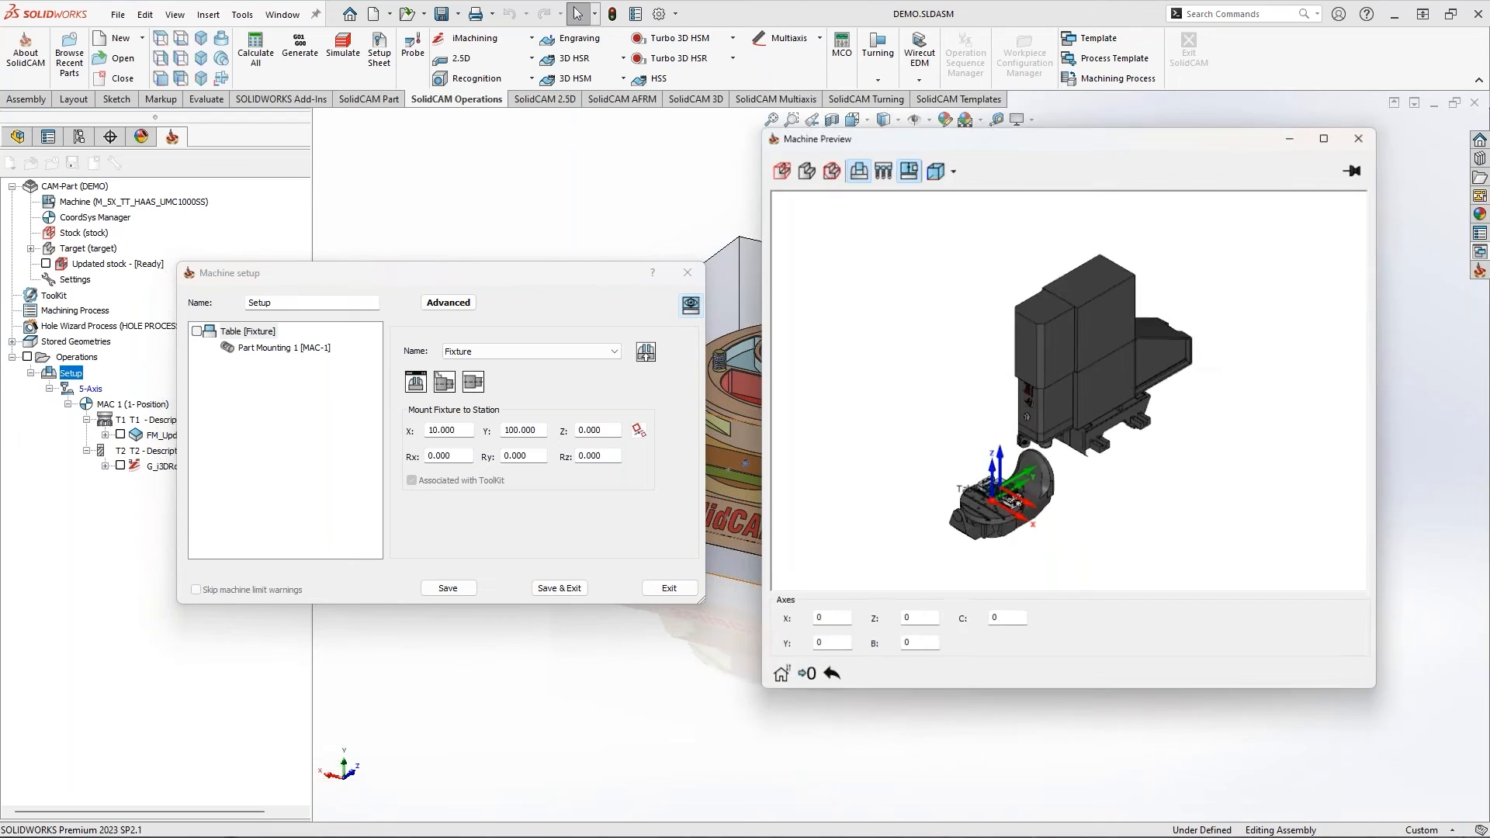
Enlarge the preview on the vise and start the orientation and position calculation for Part Mounting 1's workpiece
drag(1031, 138, 1488, 179)
scroll(1041, 605, up, 5)
scroll(1070, 434, up, 5)
middle_drag(1070, 383, 951, 423)
click(284, 347)
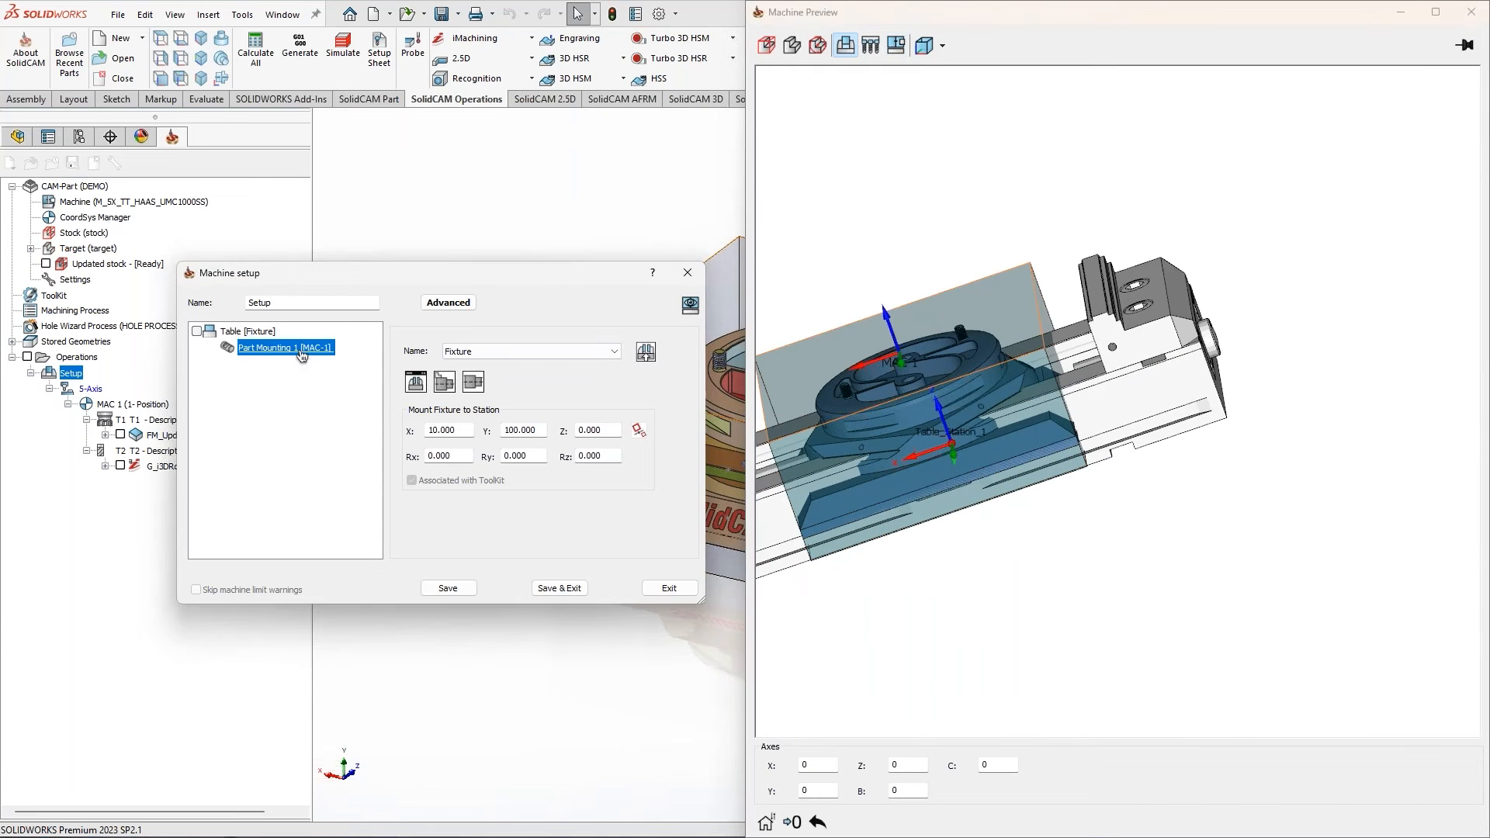
click(659, 388)
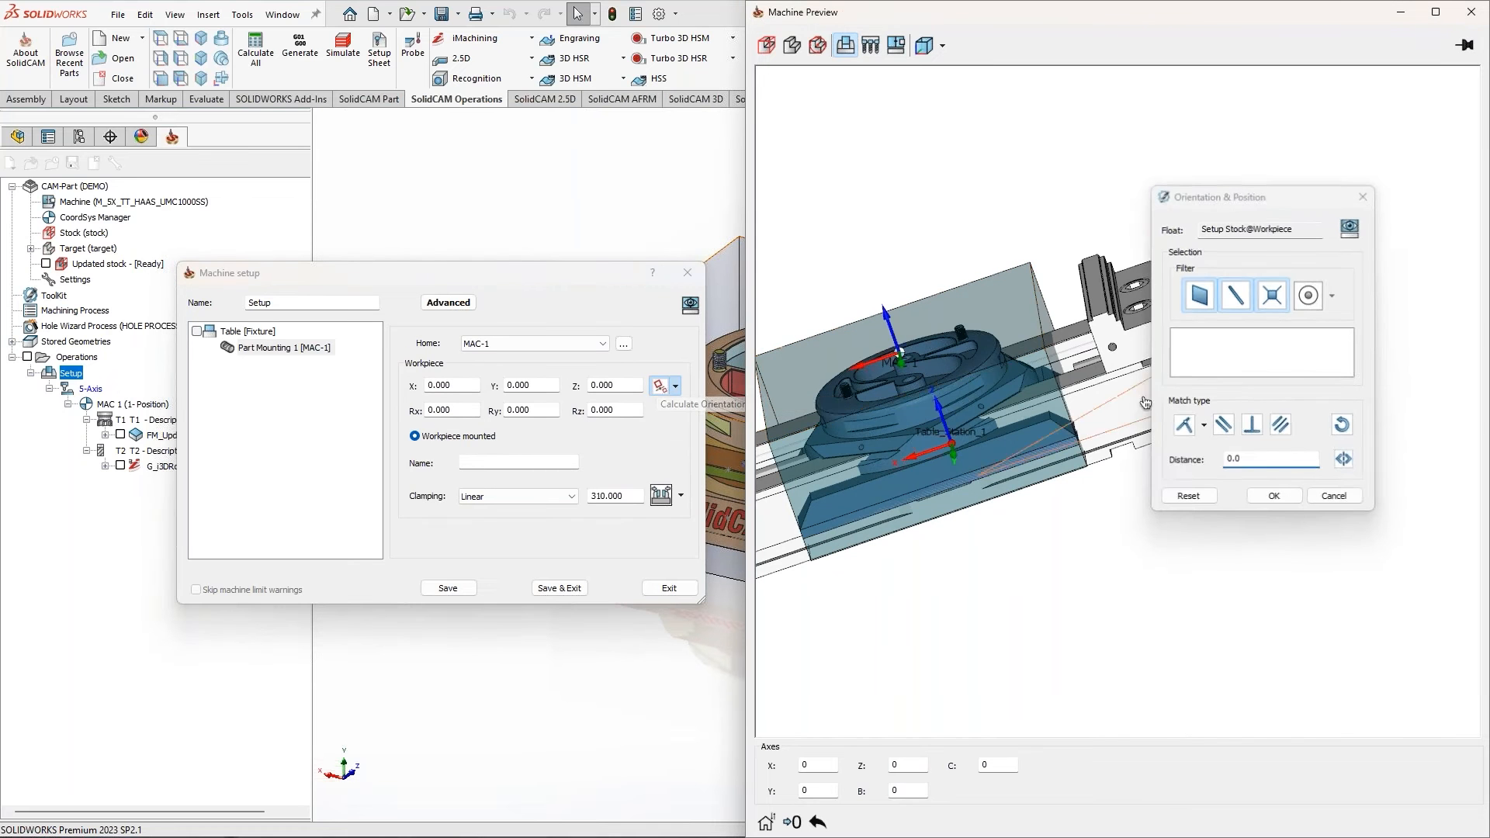
Try to match the stock's side face to a vertex on the fixed jaw's serrated edge
click(1055, 326)
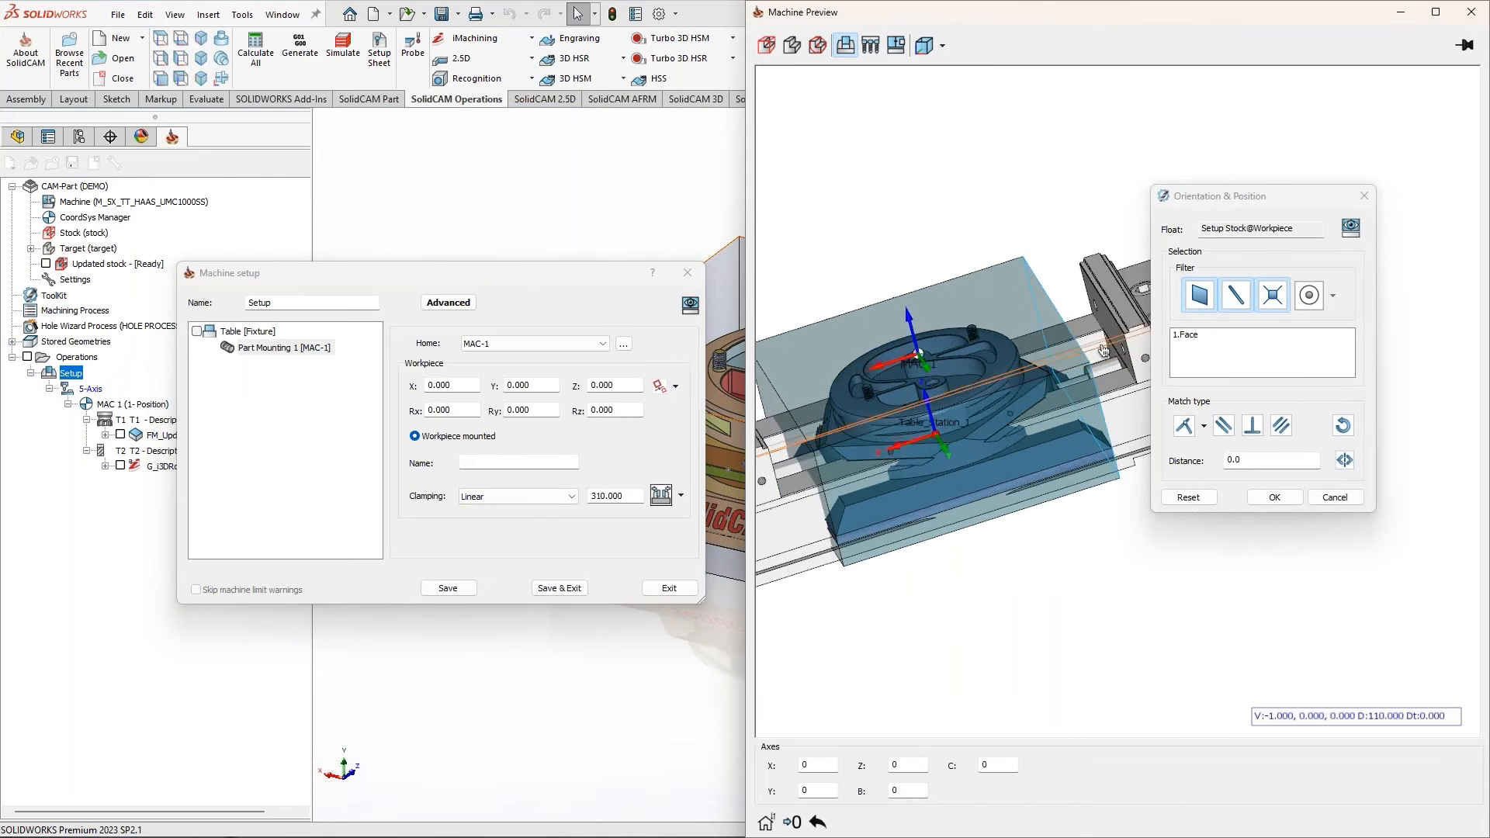
scroll(972, 386, up, 3)
scroll(972, 385, up, 3)
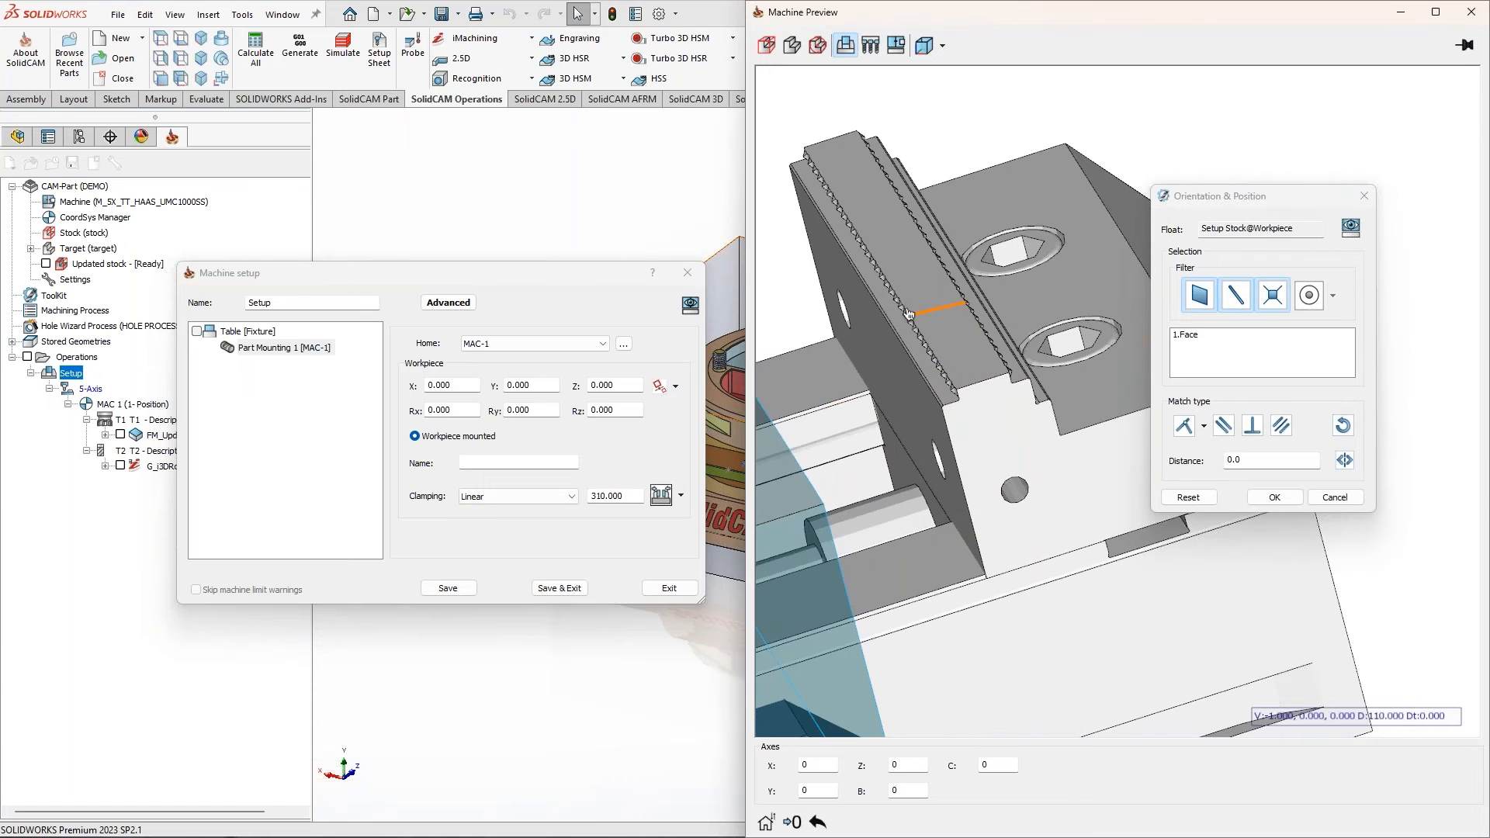
click(890, 295)
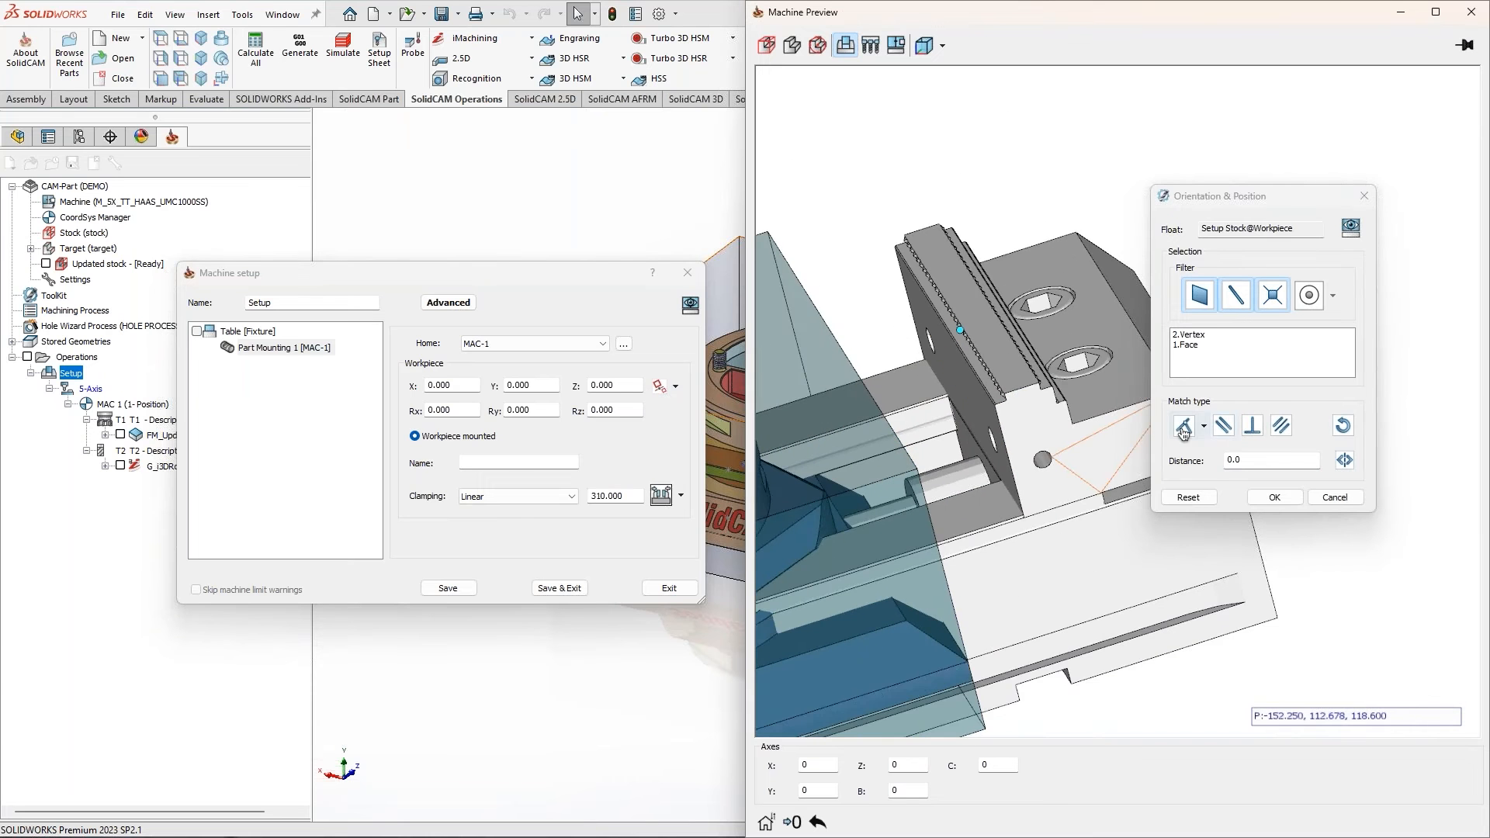
scroll(979, 411, down, 2)
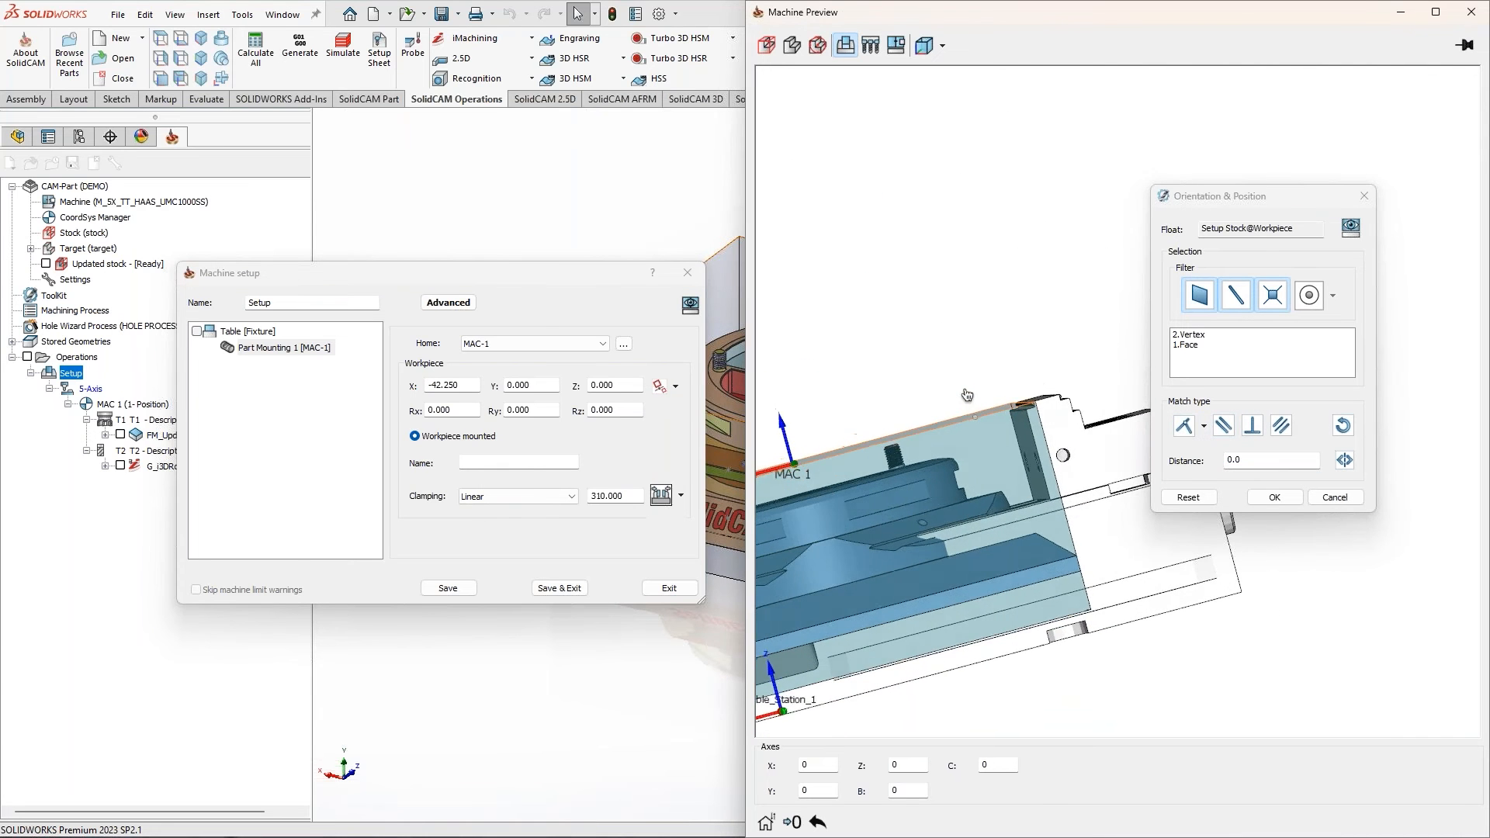
click(1345, 426)
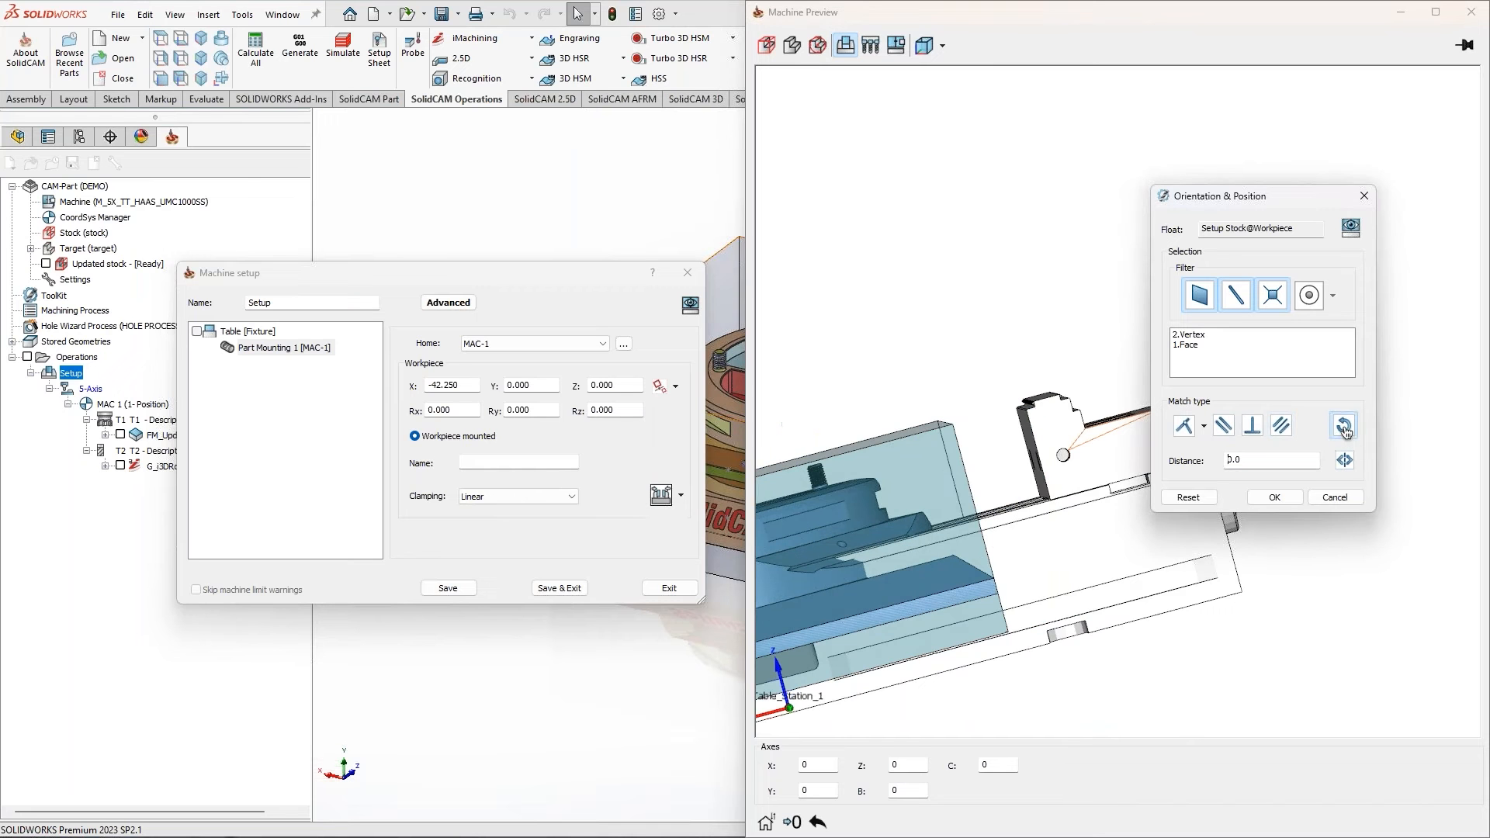
Match the stock's bottom face coincident with the horizontal step face of the fixed jaw
scroll(1001, 634, up, 3)
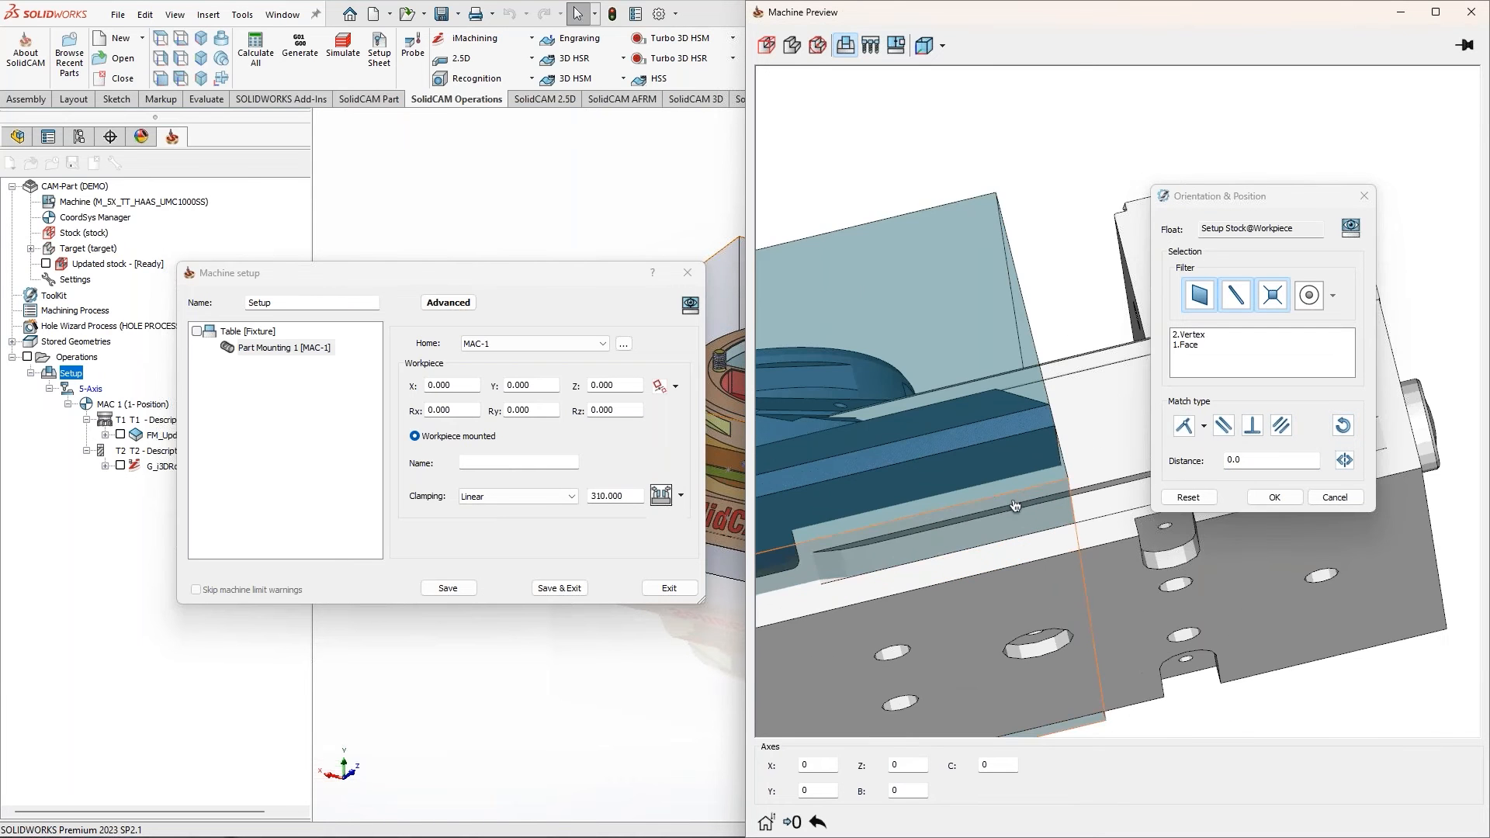
click(1013, 508)
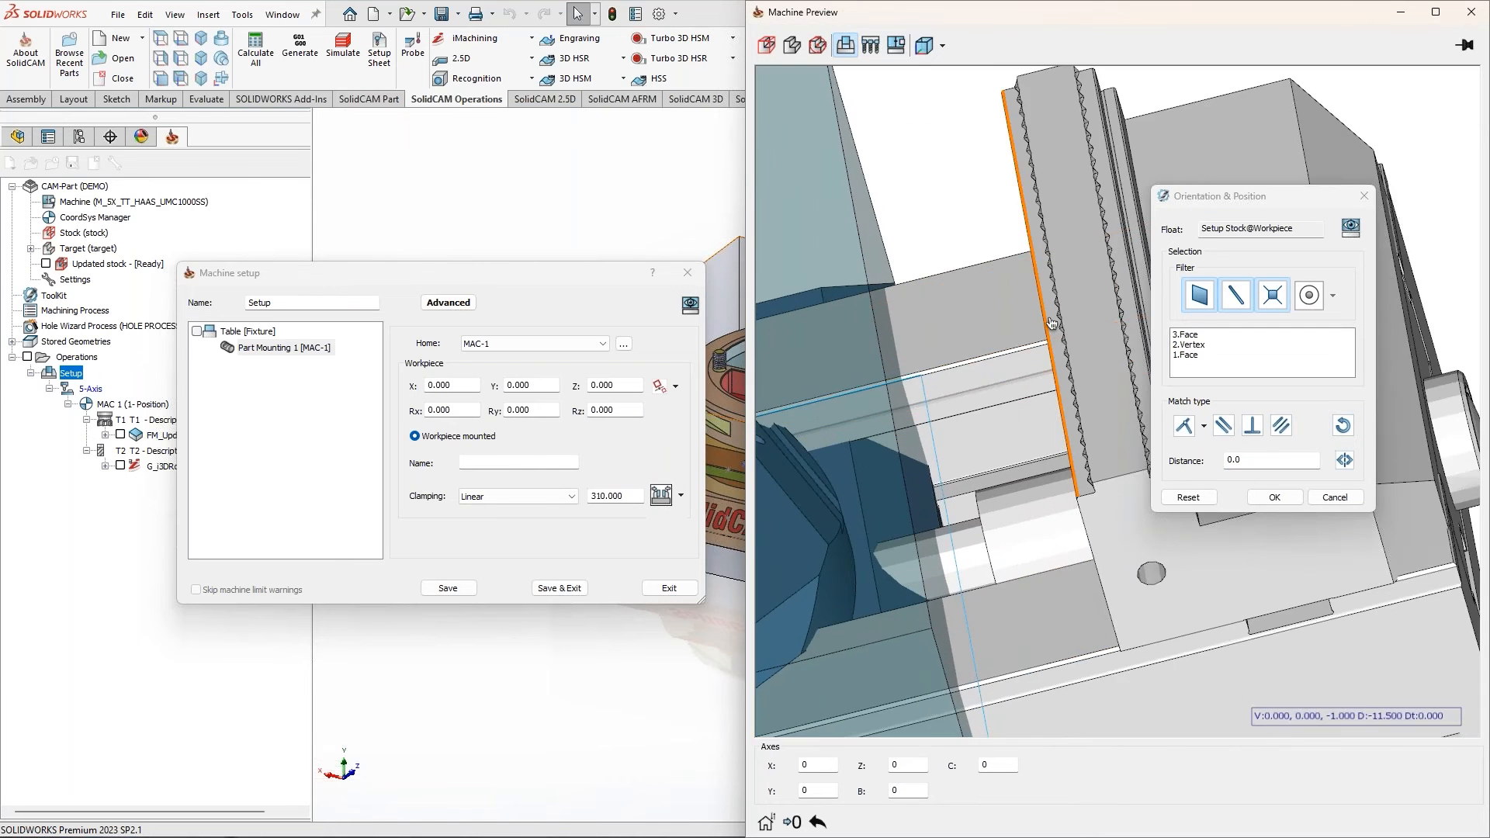
click(1053, 341)
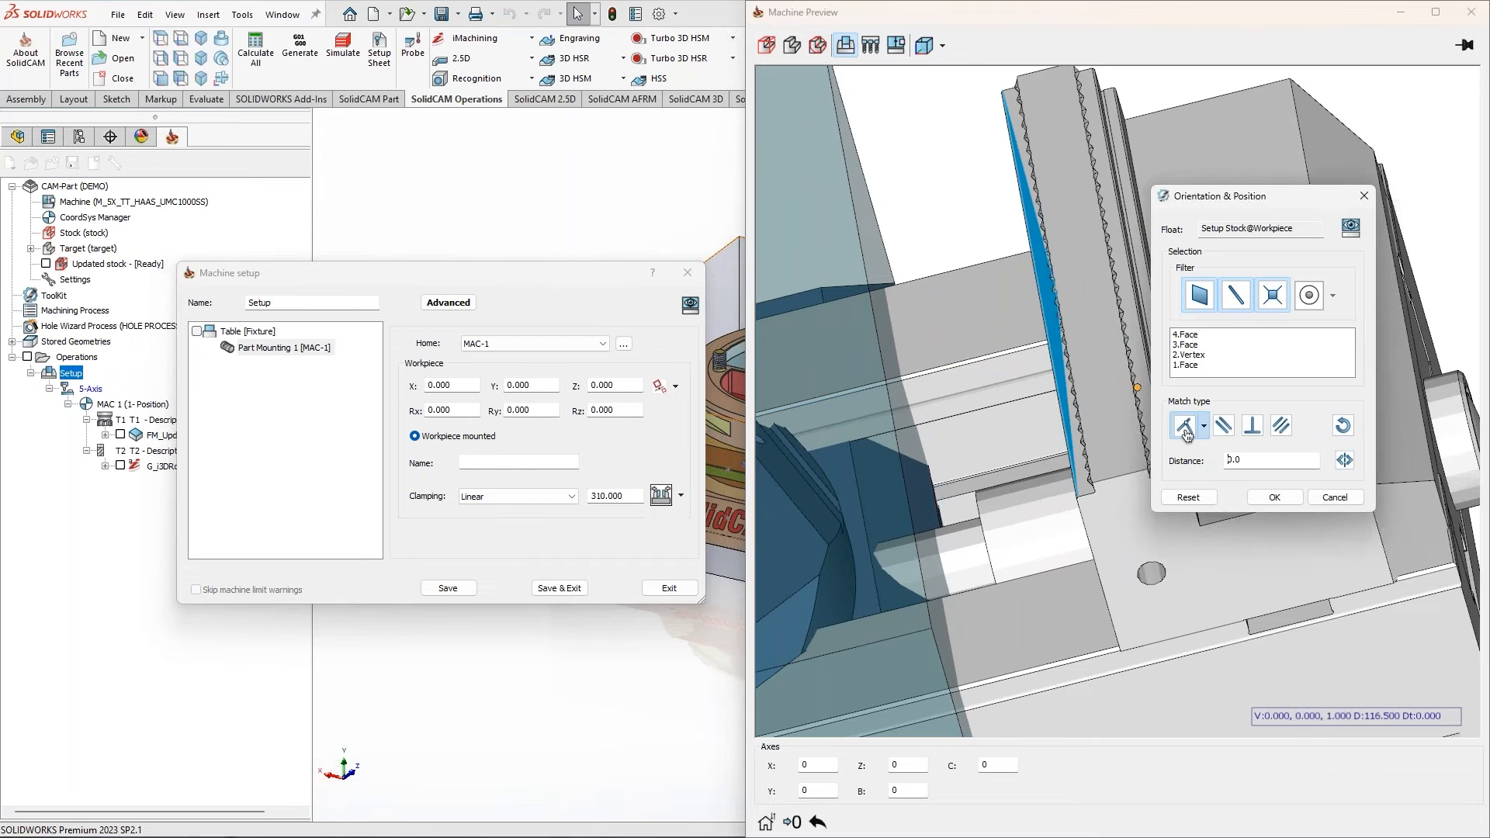
click(1185, 428)
scroll(1105, 411, down, 3)
Clear the selection list, match the stock's side face to a vertex on the fixed jaw's serrated edge, and accept the position
right_click(1191, 370)
click(1226, 395)
middle_drag(1028, 404, 927, 399)
click(884, 342)
mouse_move(974, 338)
middle_down()
mouse_move(1008, 339)
mouse_move(982, 338)
middle_up()
click(981, 332)
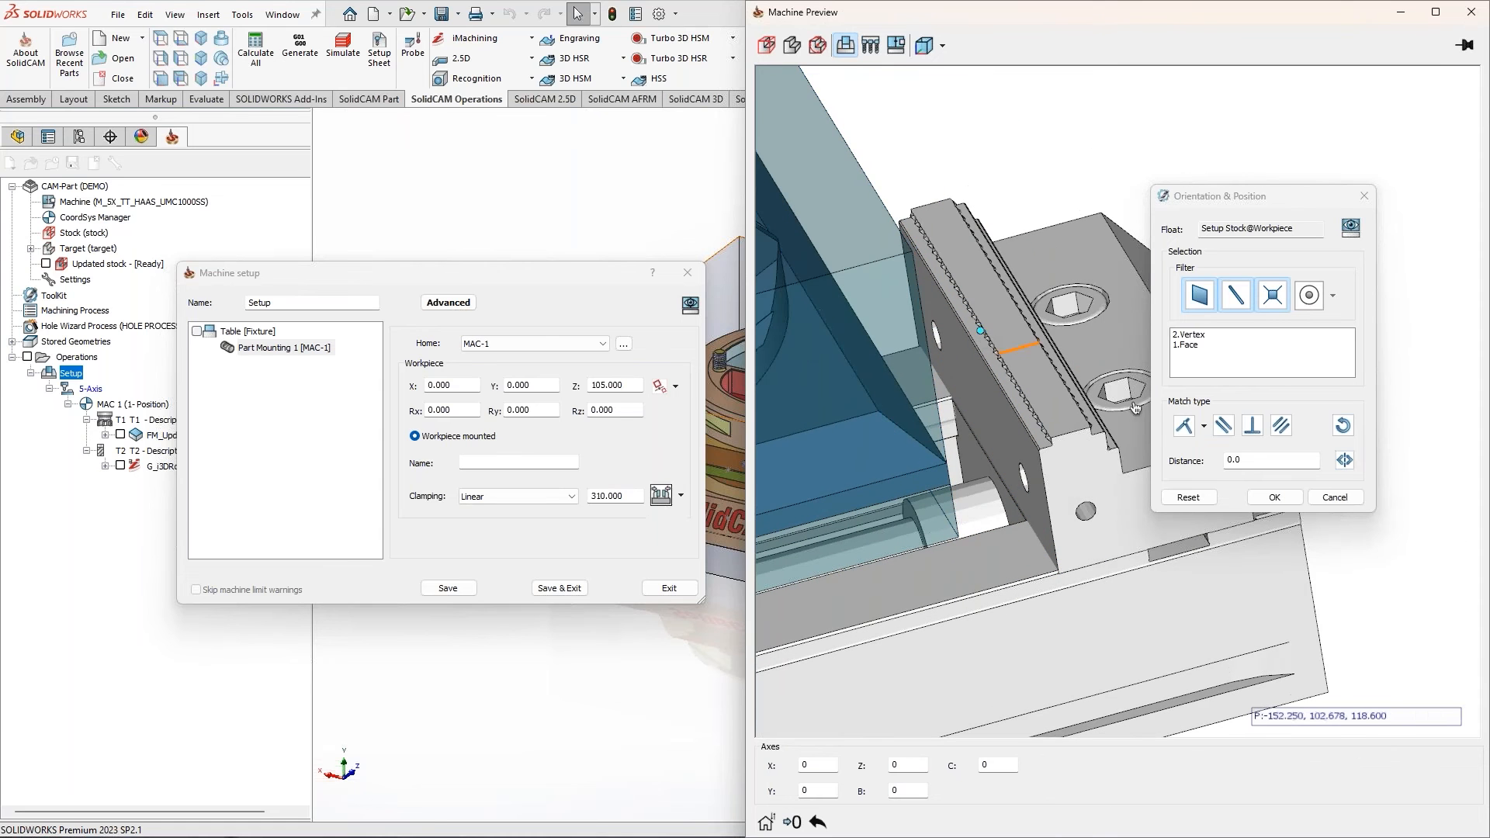
click(1183, 427)
click(1260, 501)
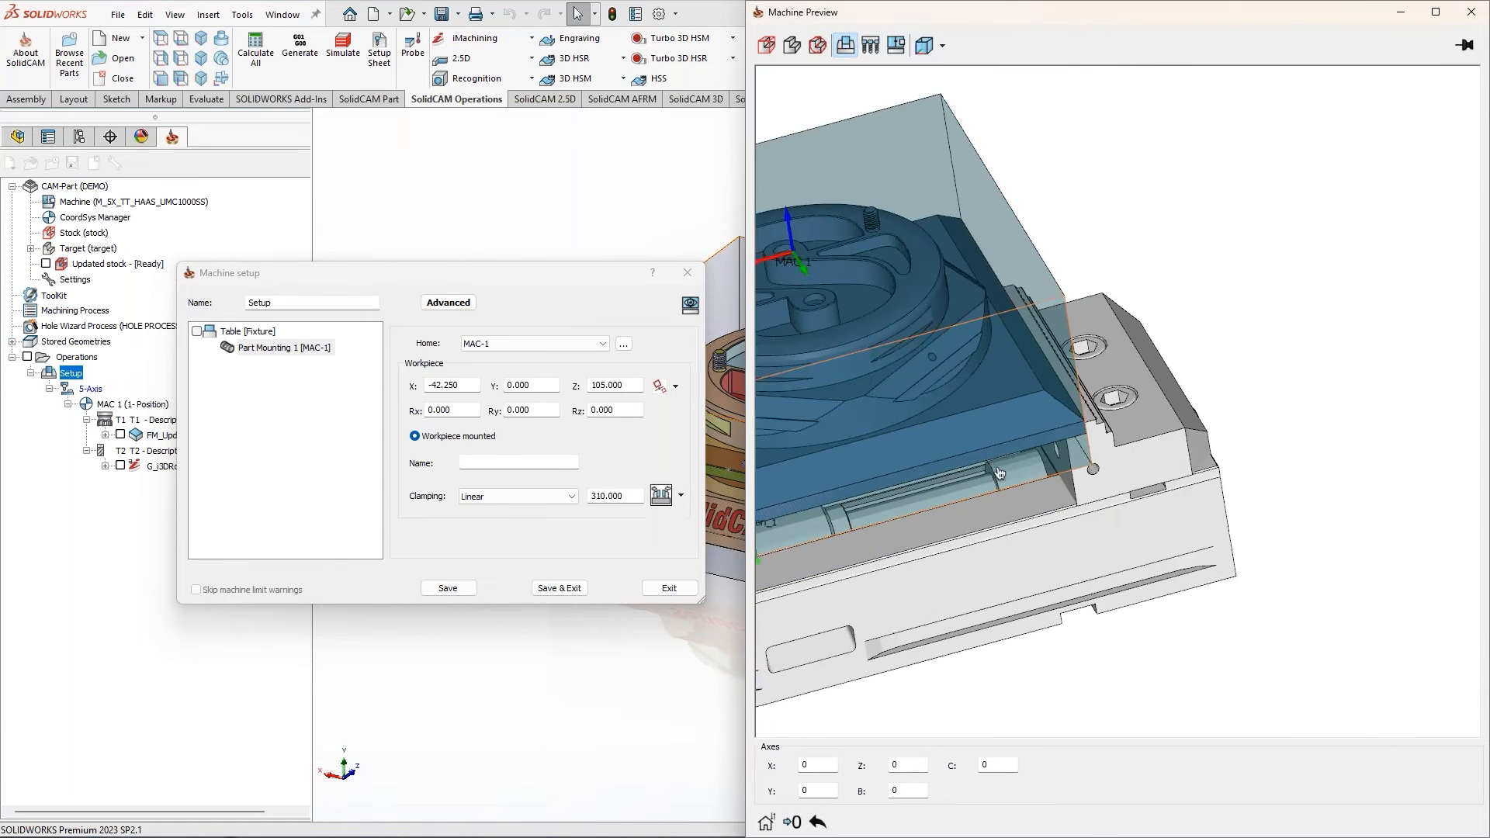
Set the mounted workpiece's Z to 92 and clamp the linear jaw automatically against the stock
click(661, 497)
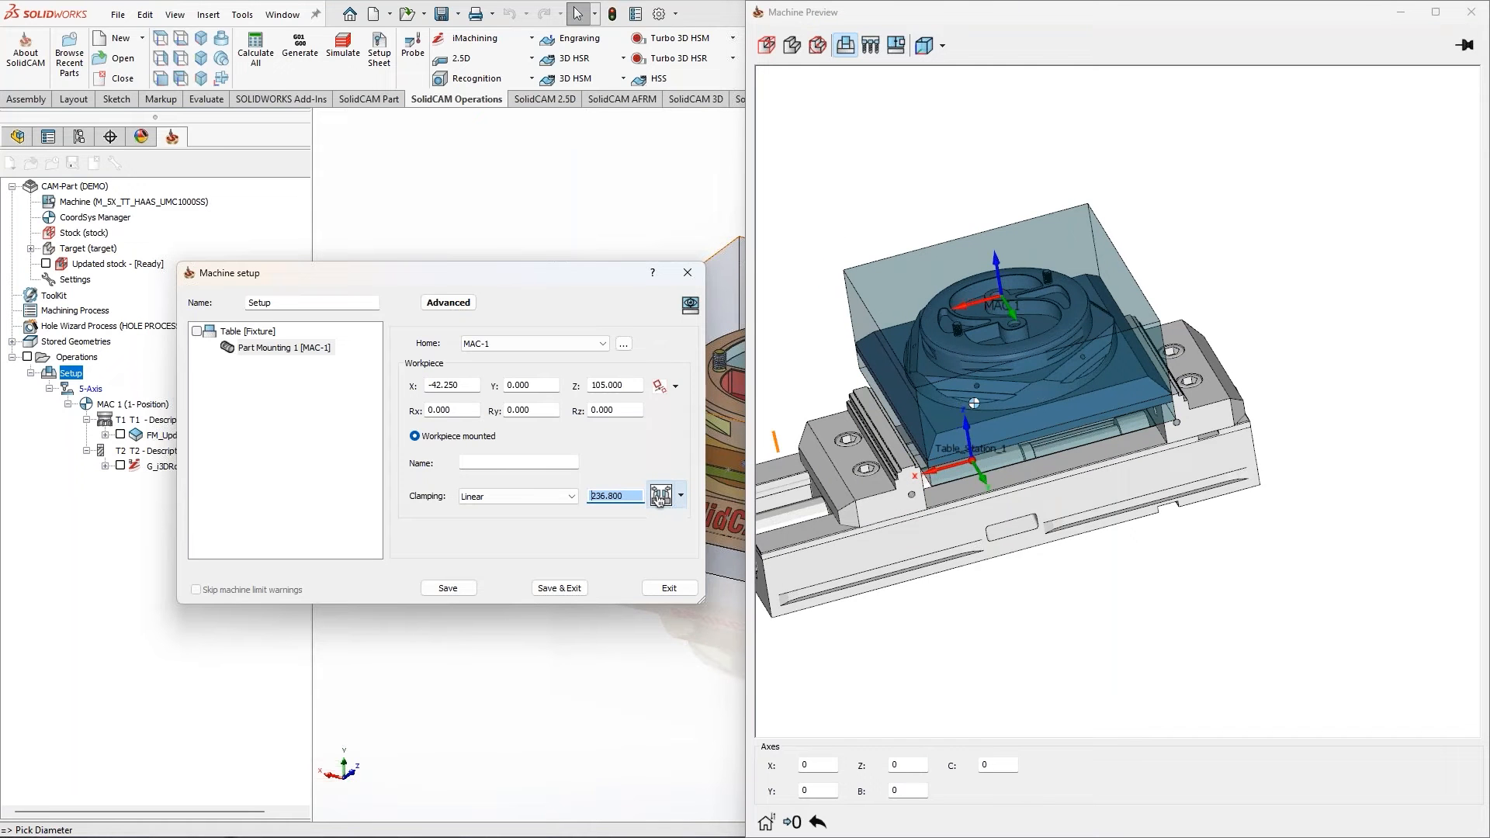
double_click(624, 384)
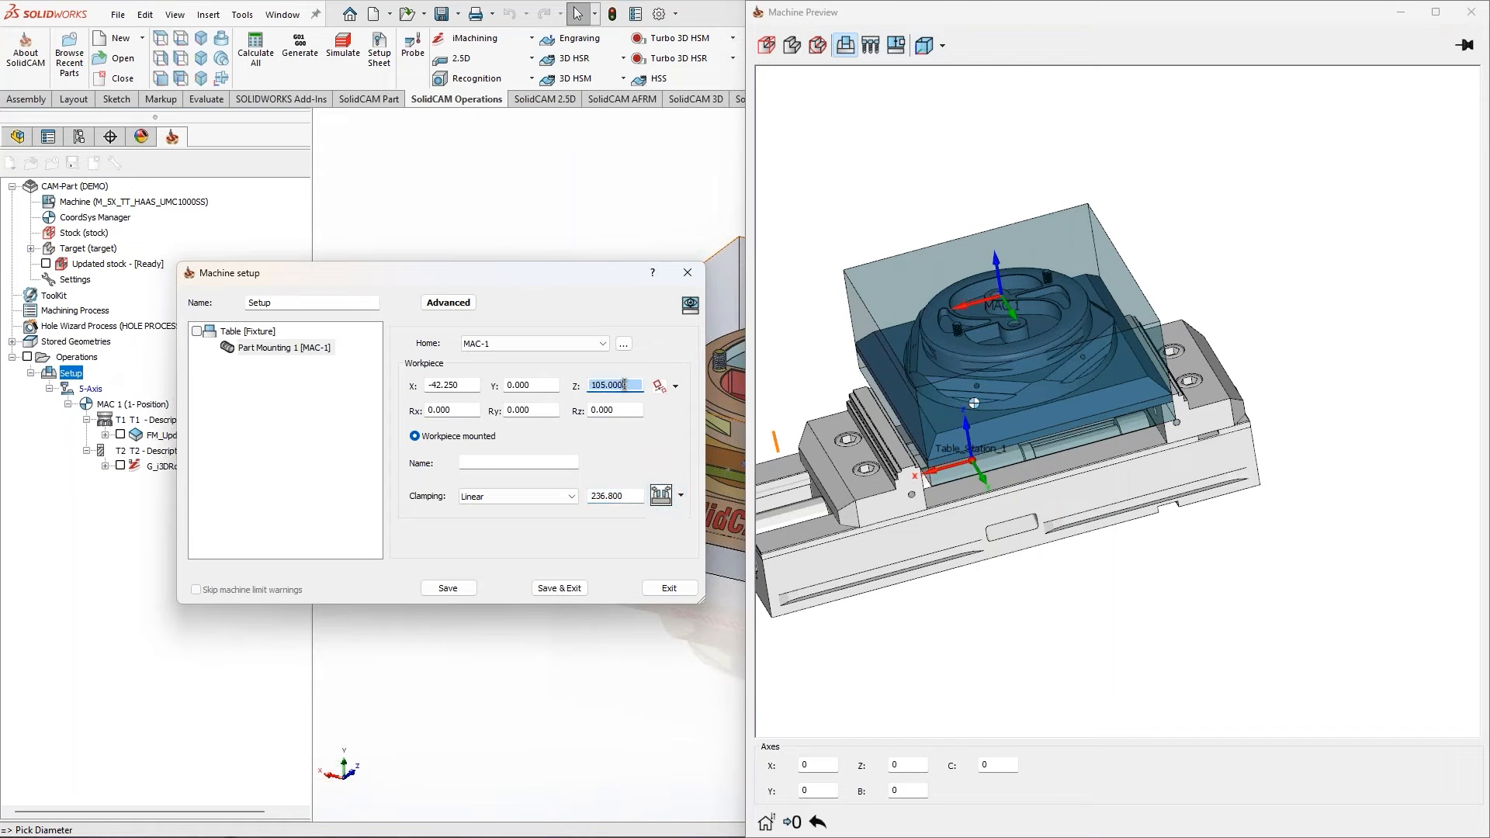
text(92)
key(Return)
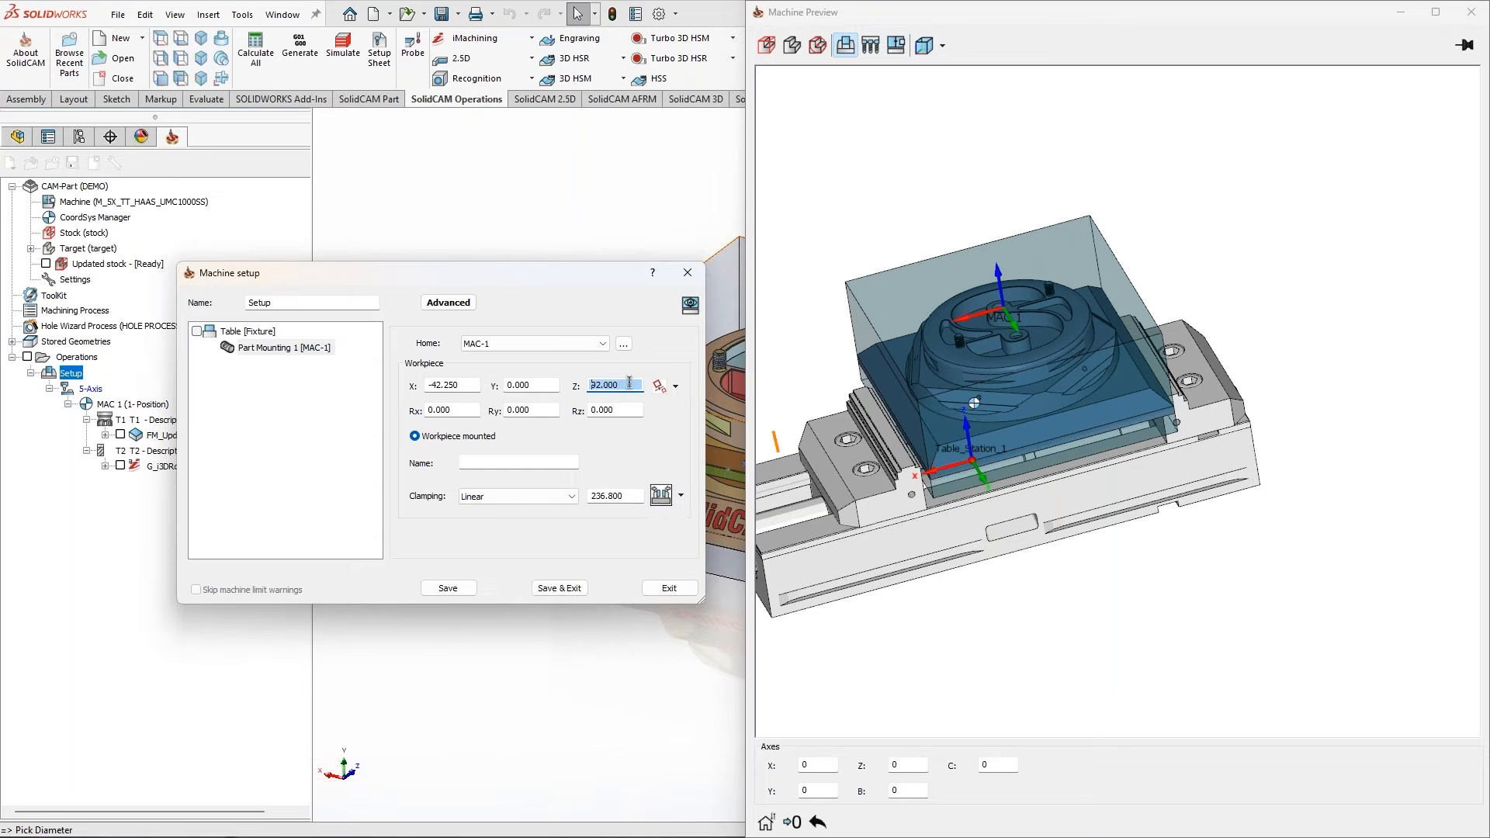
click(661, 497)
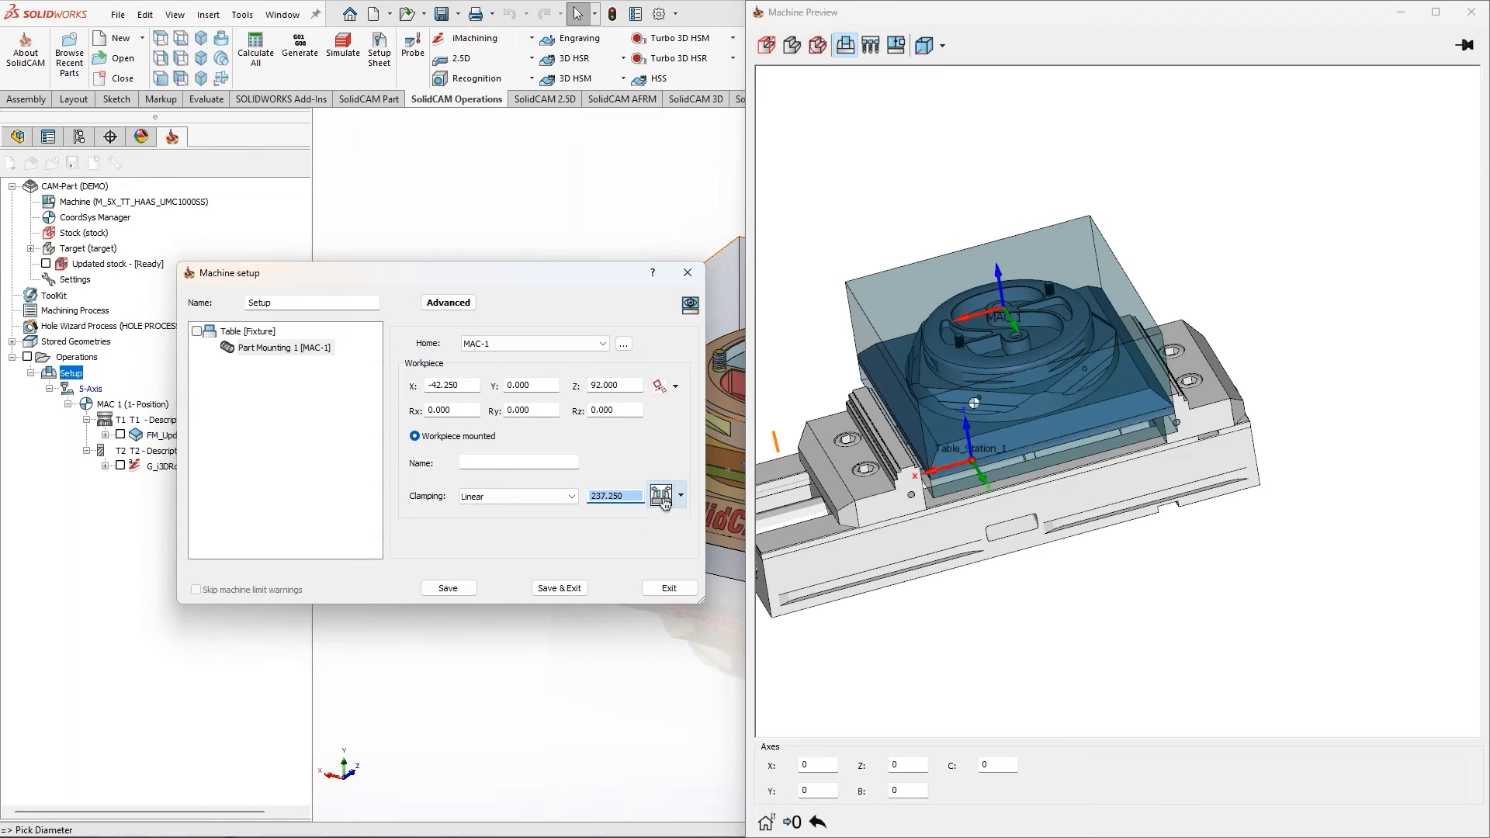
Open the table fixture in the ToolKit with its viewer and flip the SGWB-G-B 160 jaw on the linear component
click(214, 333)
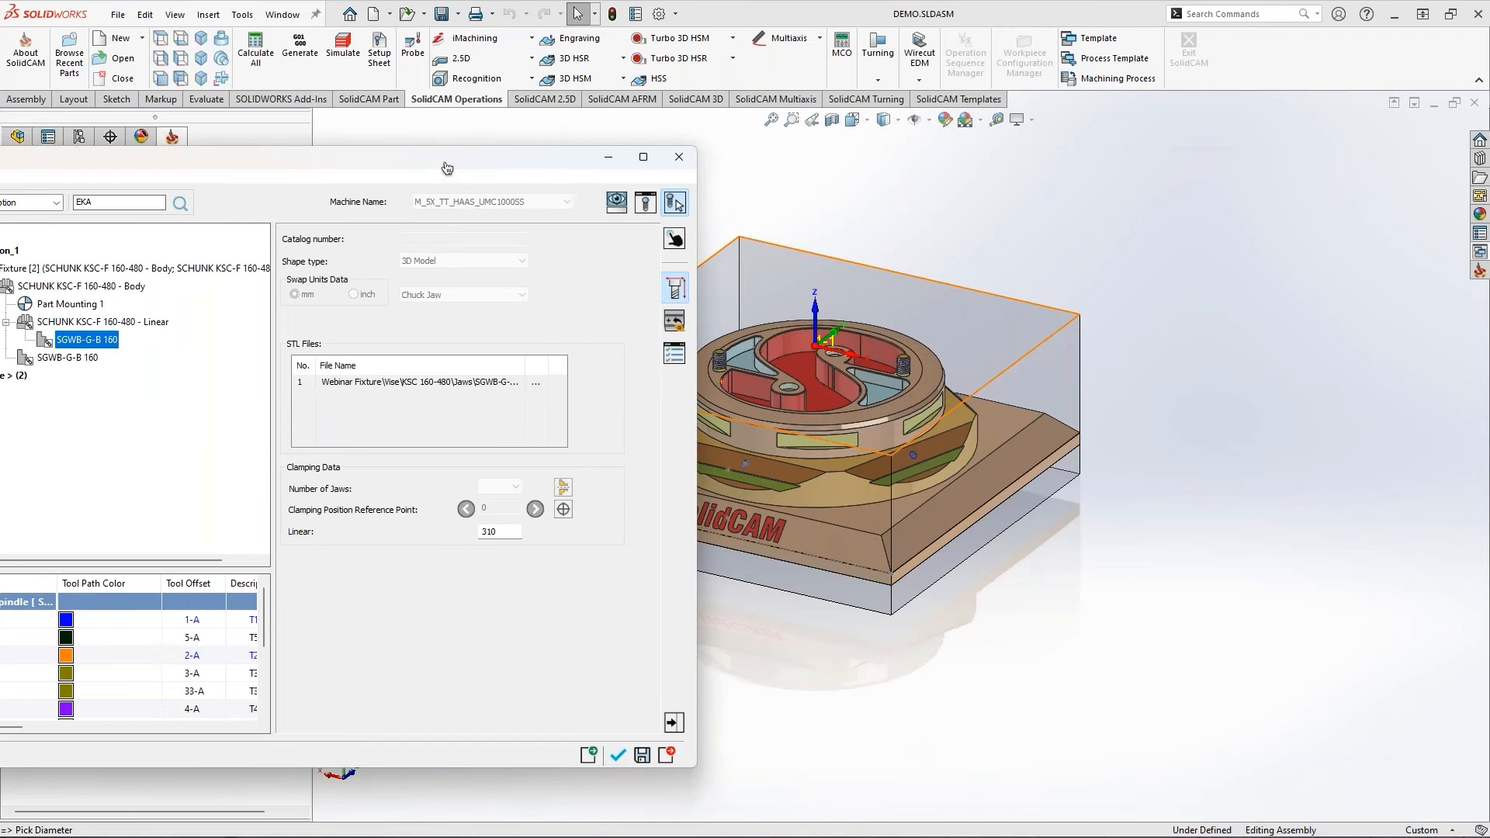
drag(447, 167, 524, 172)
click(722, 208)
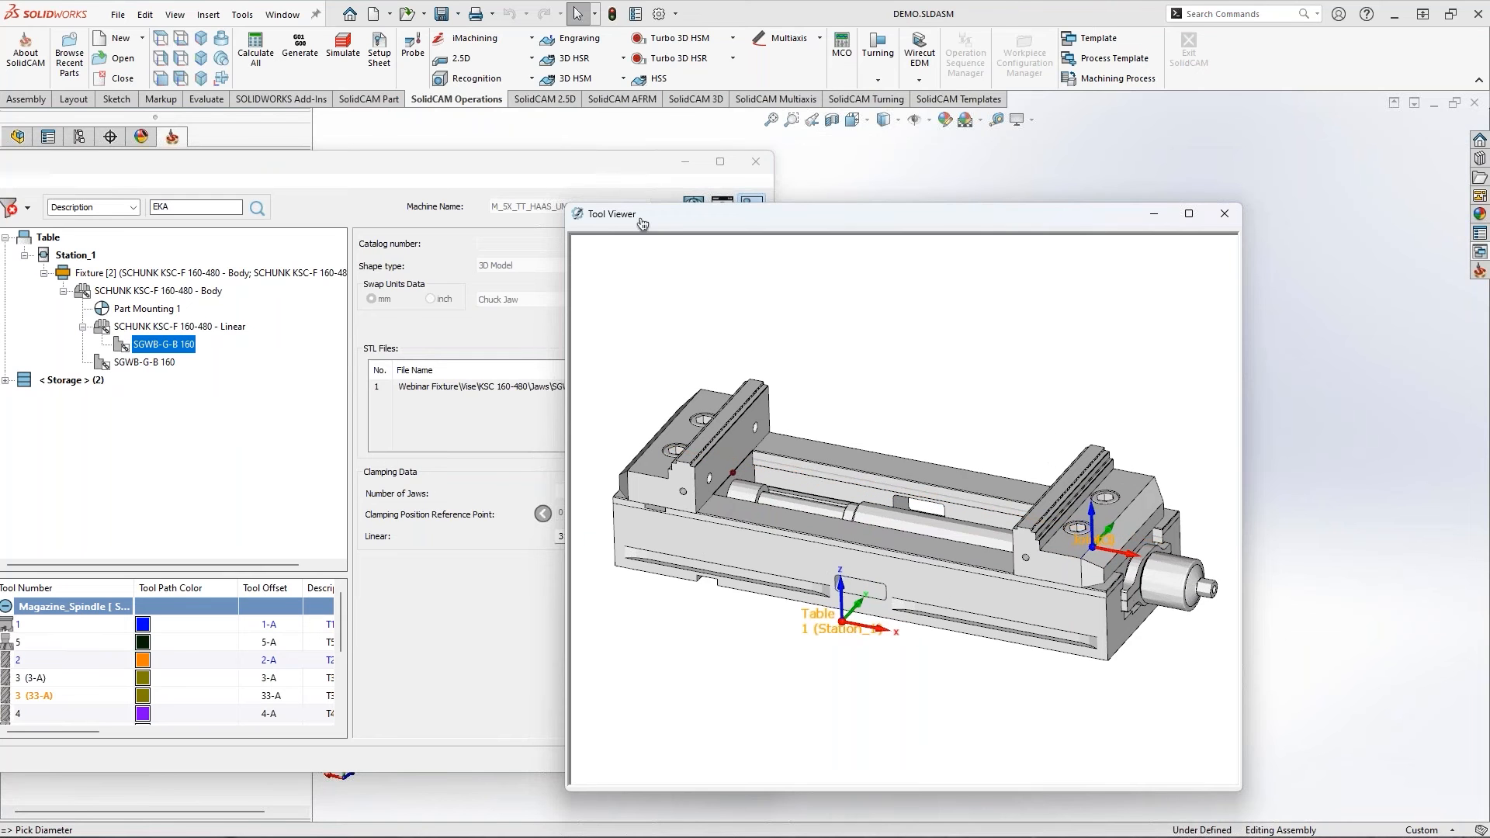
drag(519, 166, 430, 172)
click(542, 504)
Flip the SGWB-G-B 160 jaw mounted on the vise body and return to the machine setup
click(117, 376)
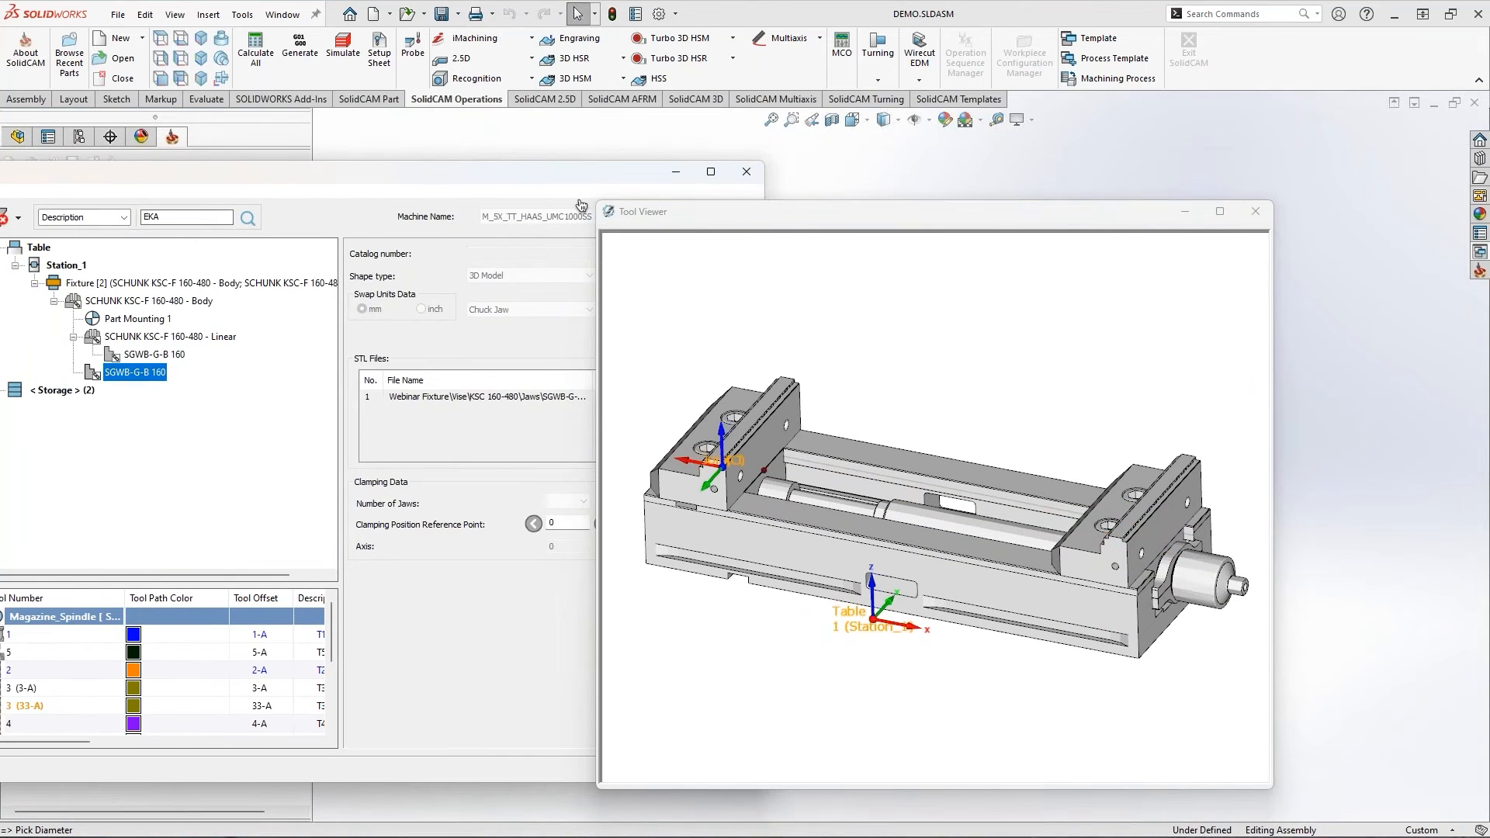
drag(567, 180, 476, 195)
click(539, 515)
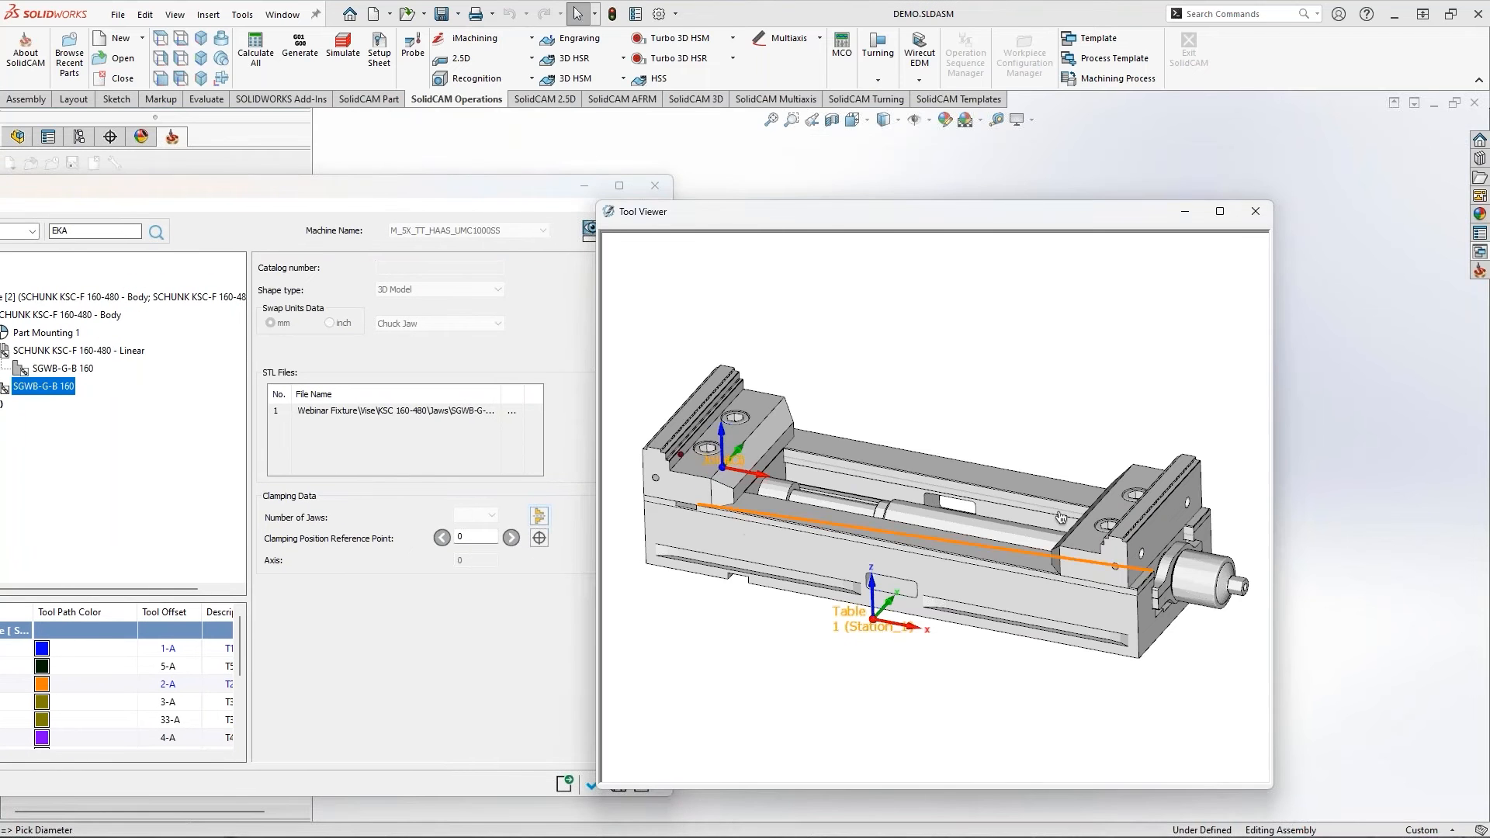
drag(846, 217, 955, 195)
drag(466, 186, 483, 153)
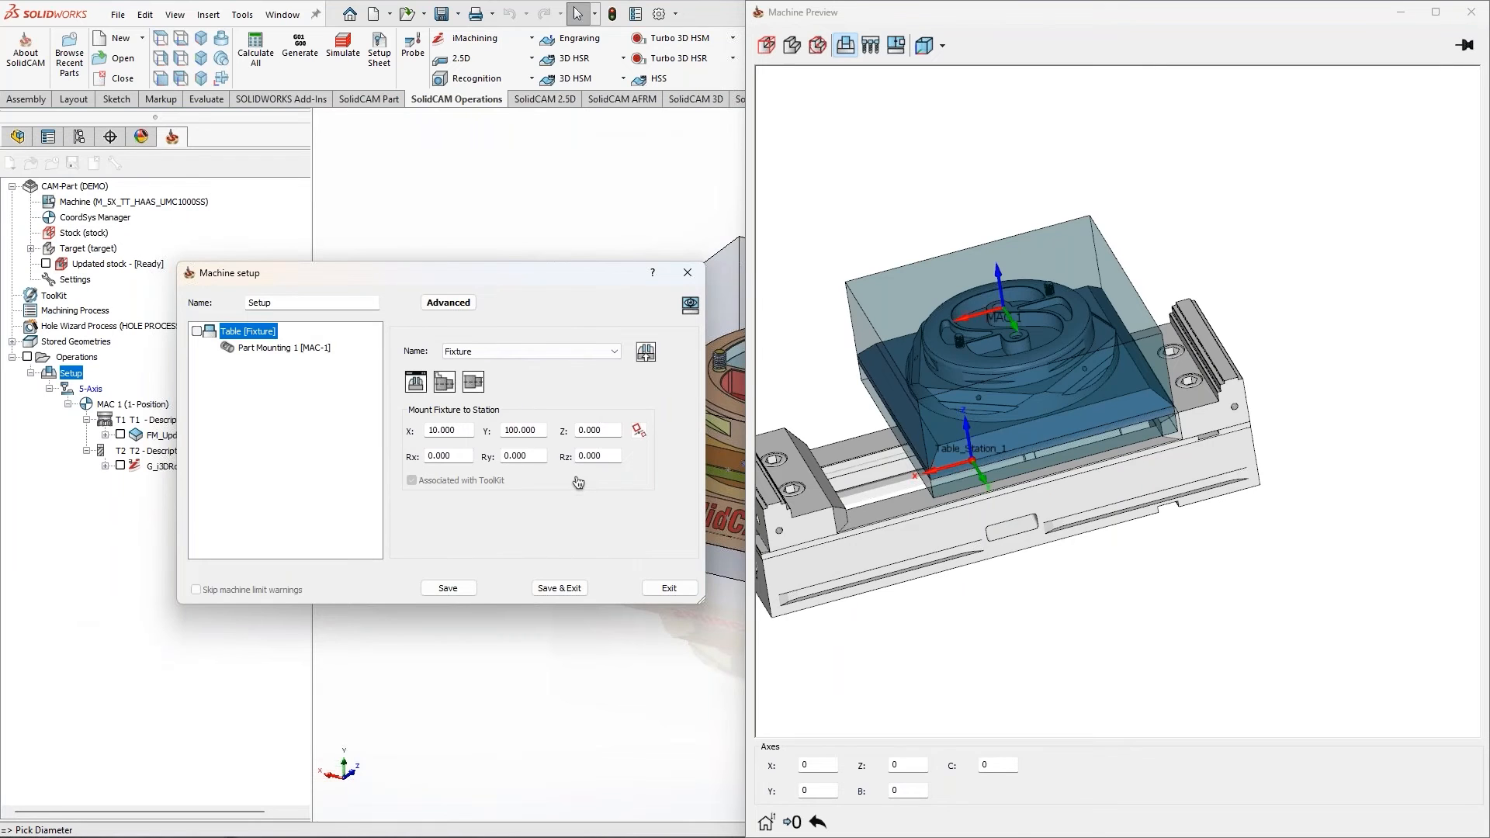
Shift Part Mounting 1's workpiece to X -92.250 and Z 92.100
middle_drag(1092, 570, 1093, 488)
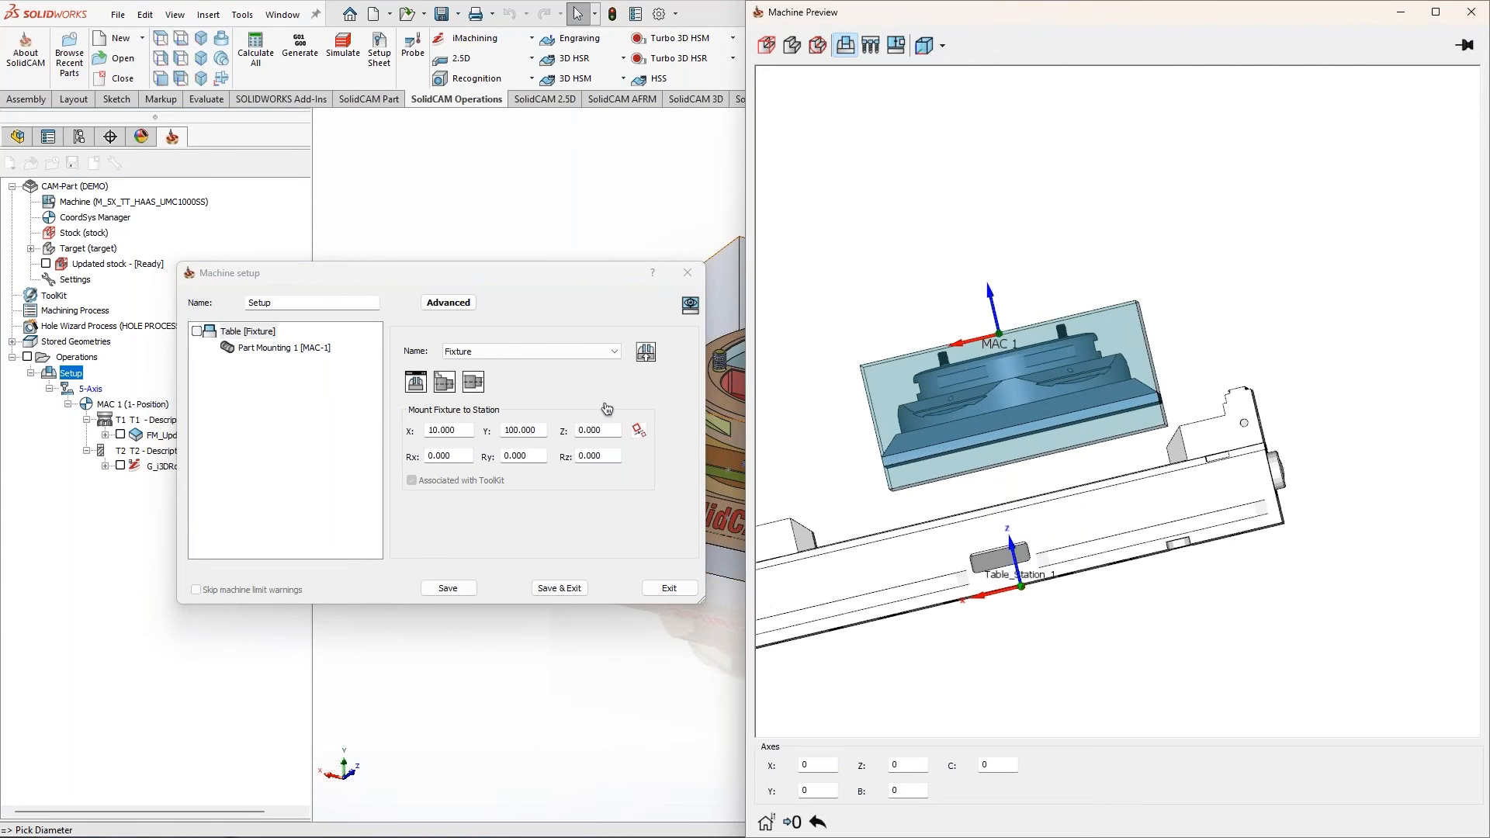
click(284, 348)
double_click(631, 384)
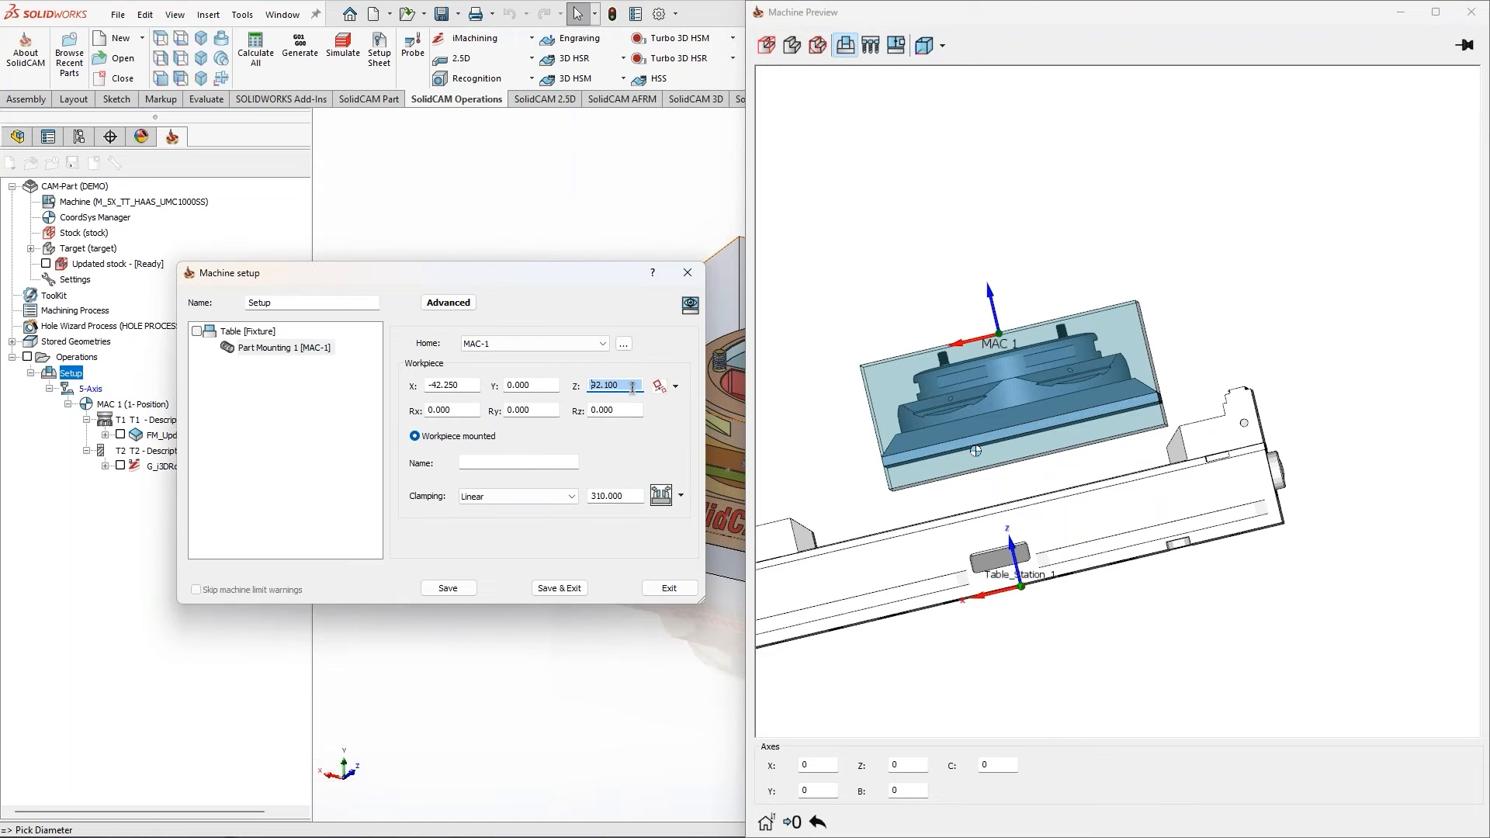
scroll(1061, 439, up, 1)
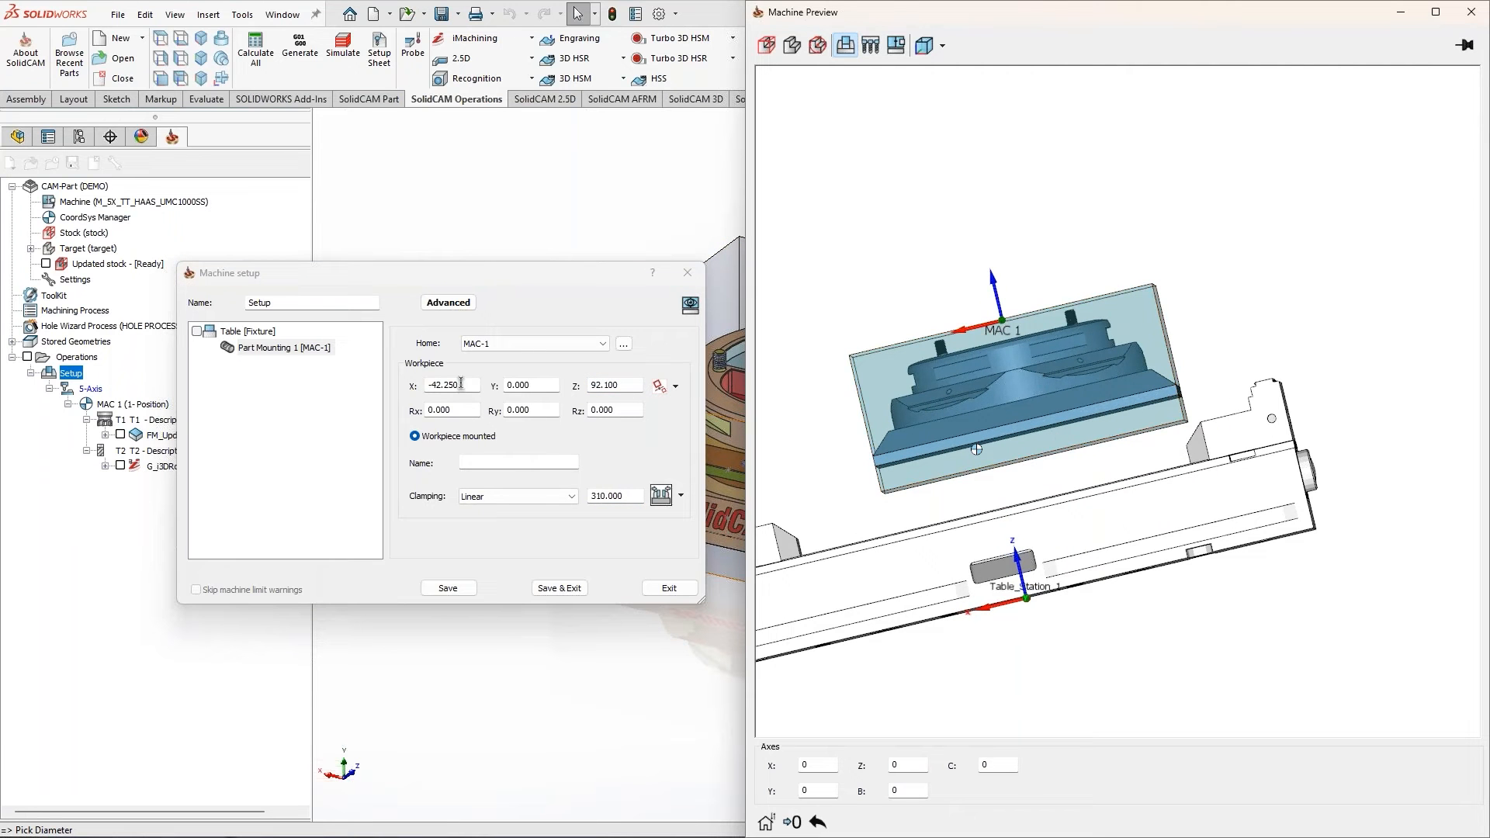
double_click(538, 385)
click(465, 386)
scroll(467, 386, up, 2)
scroll(467, 385, down, 6)
scroll(468, 386, down, 1)
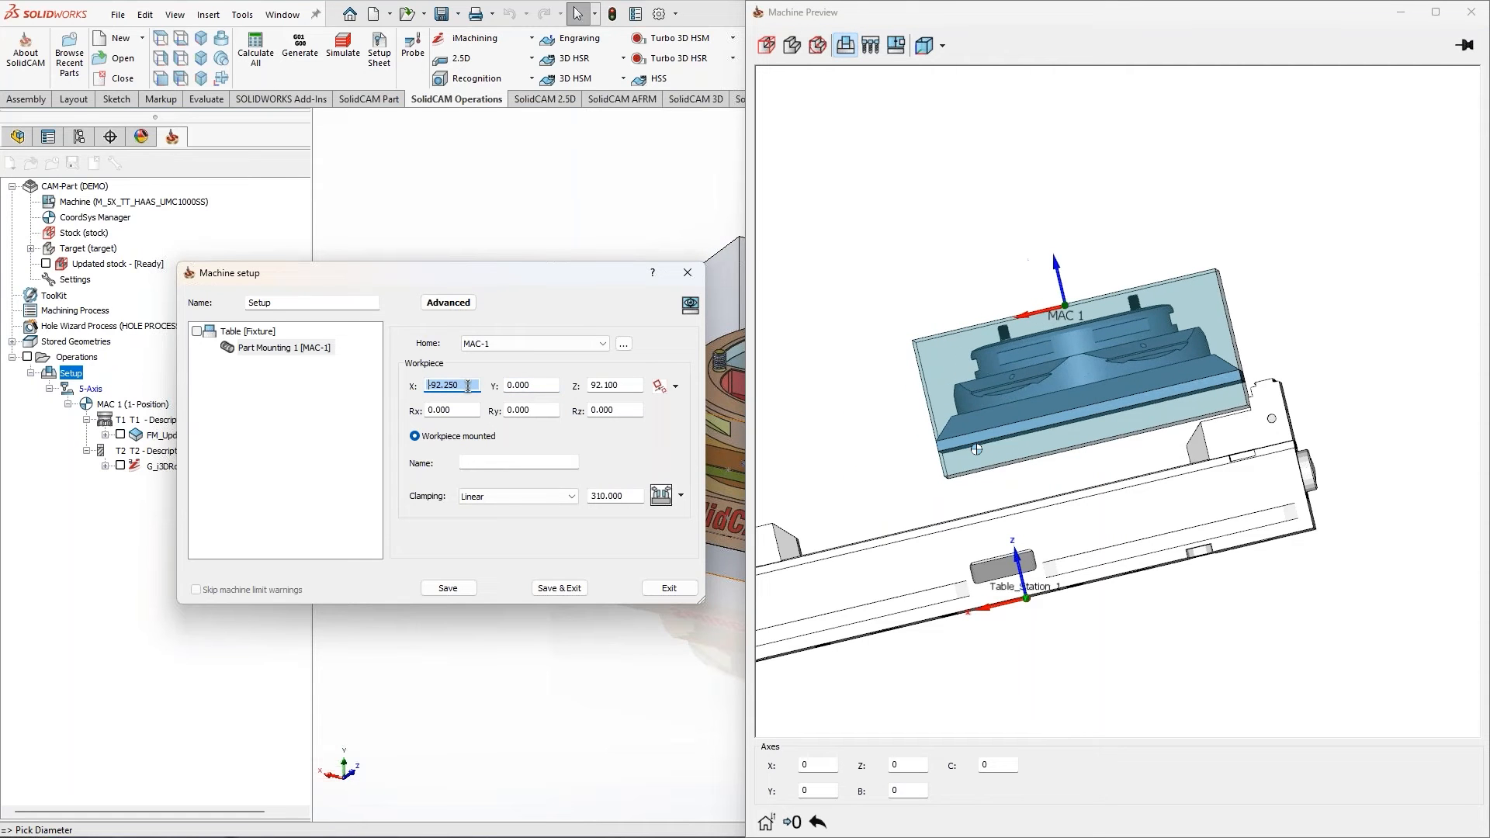
Clamp the flipped linear jaw automatically against the stock and raise the workpiece to Z 99.100
click(664, 497)
scroll(842, 513, up, 5)
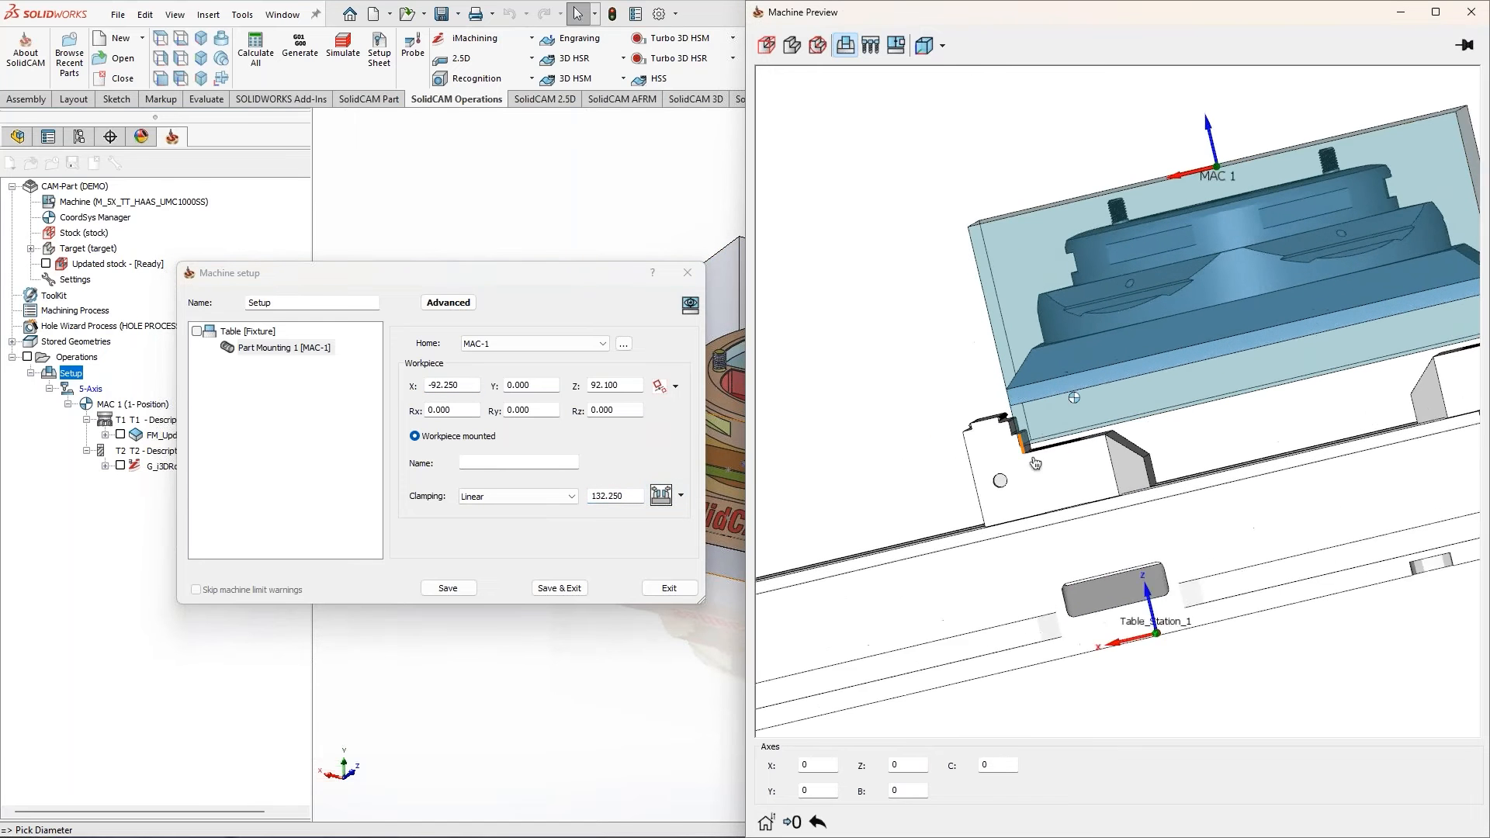
scroll(1036, 463, up, 1)
click(631, 386)
scroll(631, 386, up, 7)
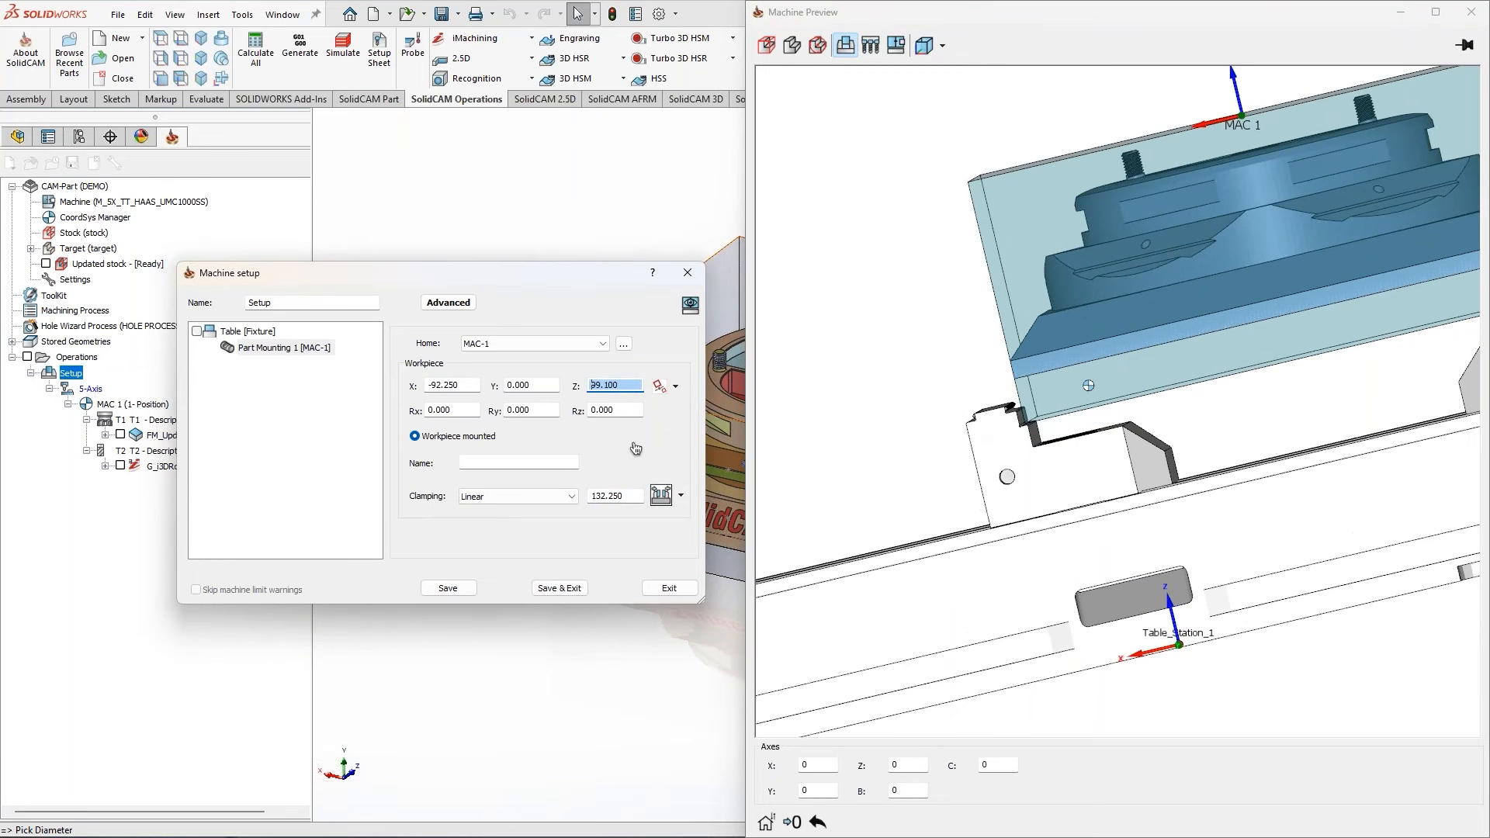
Clamp the linear jaw automatically against the raised stock, then save and close the machine setup
click(664, 499)
mouse_move(997, 444)
middle_down()
mouse_move(1094, 520)
mouse_move(1001, 489)
mouse_move(1011, 503)
mouse_move(1023, 453)
middle_up()
scroll(1033, 466, down, 2)
scroll(1001, 489, down, 2)
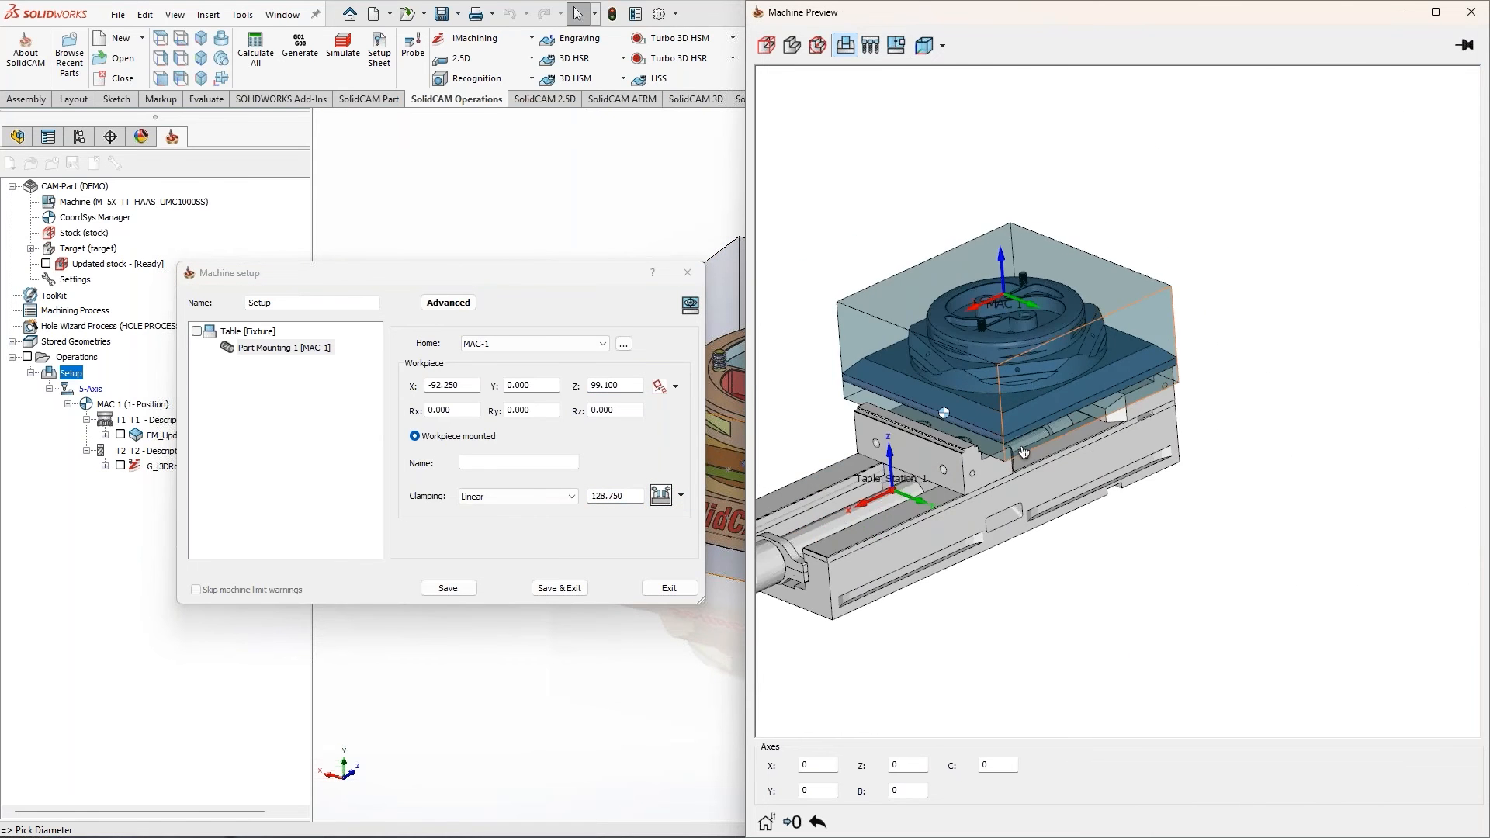
drag(1131, 17, 879, 44)
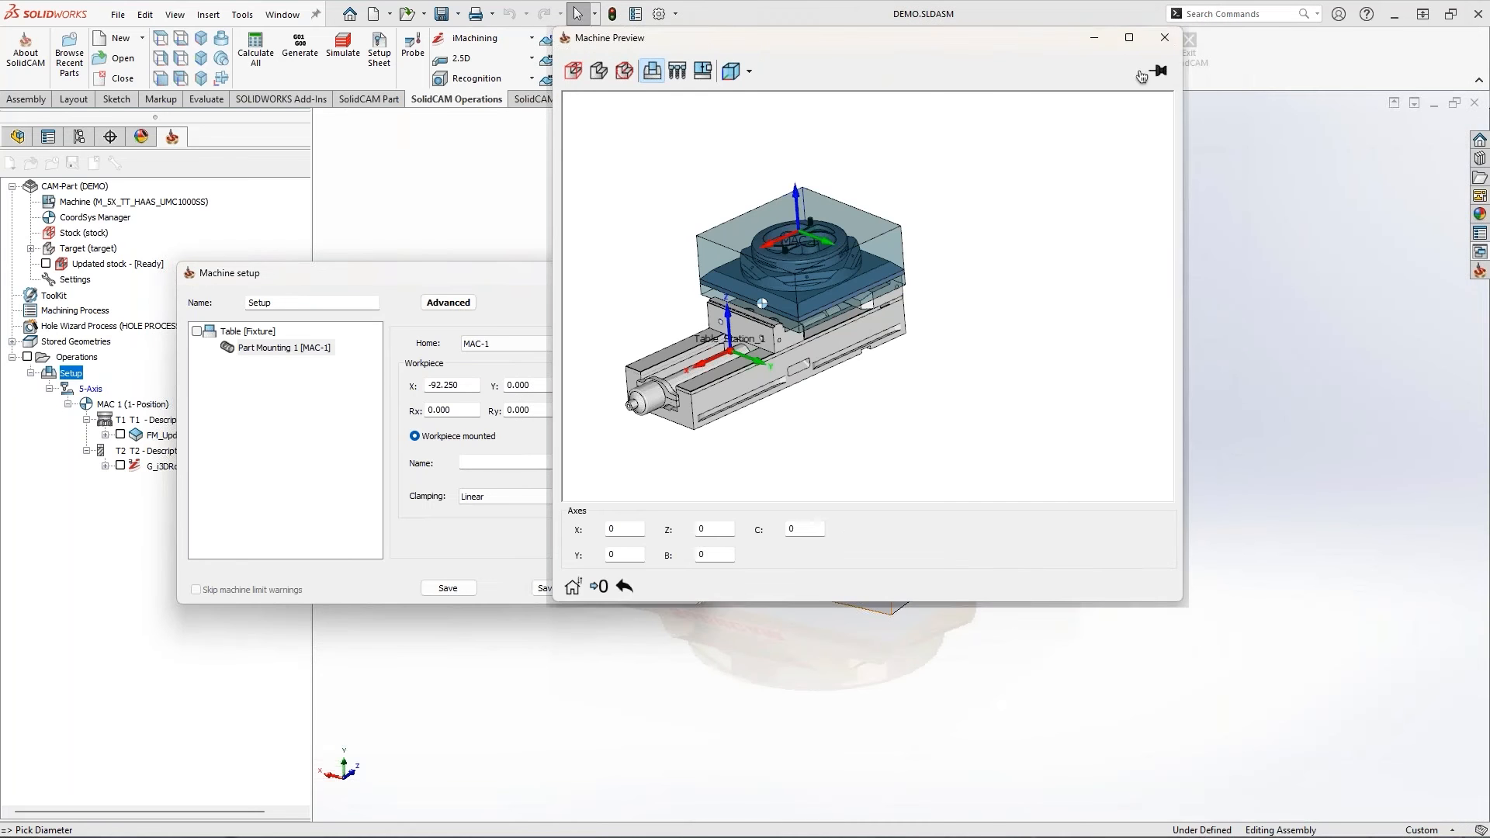
click(1156, 72)
click(551, 587)
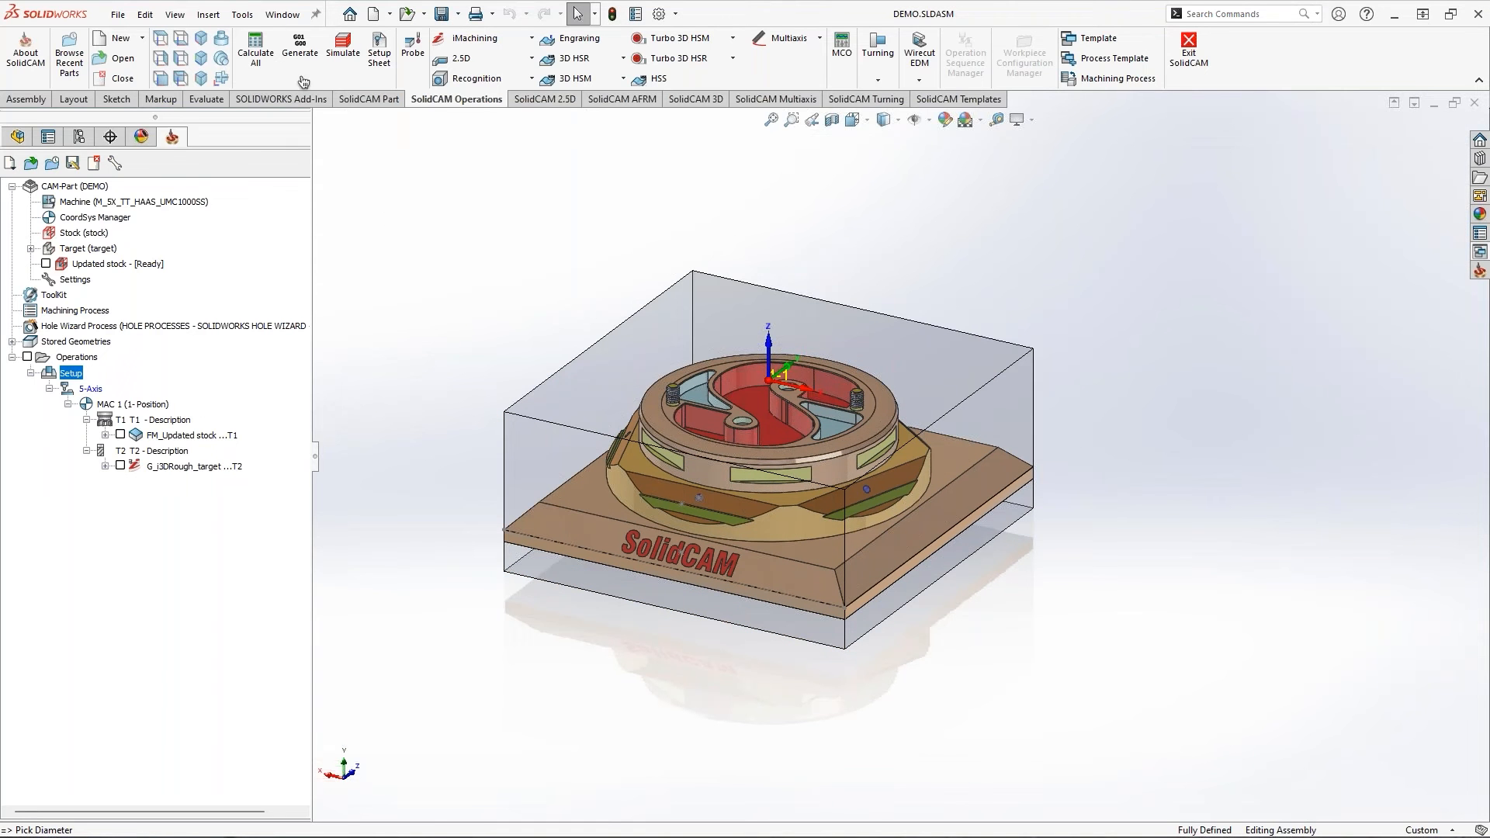
Open the recent CAM-Part TESTPART.prz from the September webinar project folder
click(244, 20)
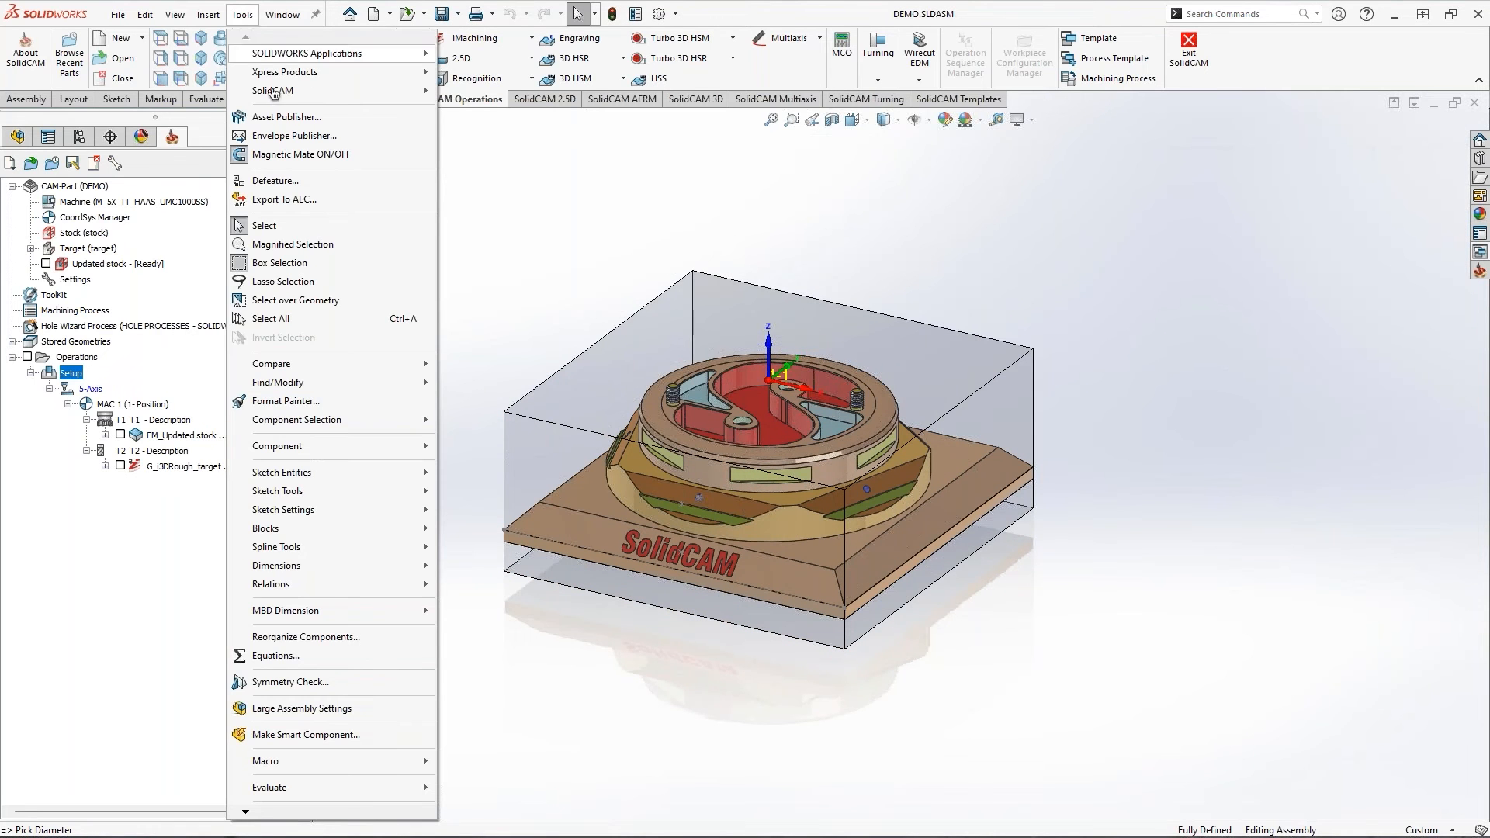
mouse_move(310, 90)
mouse_move(544, 465)
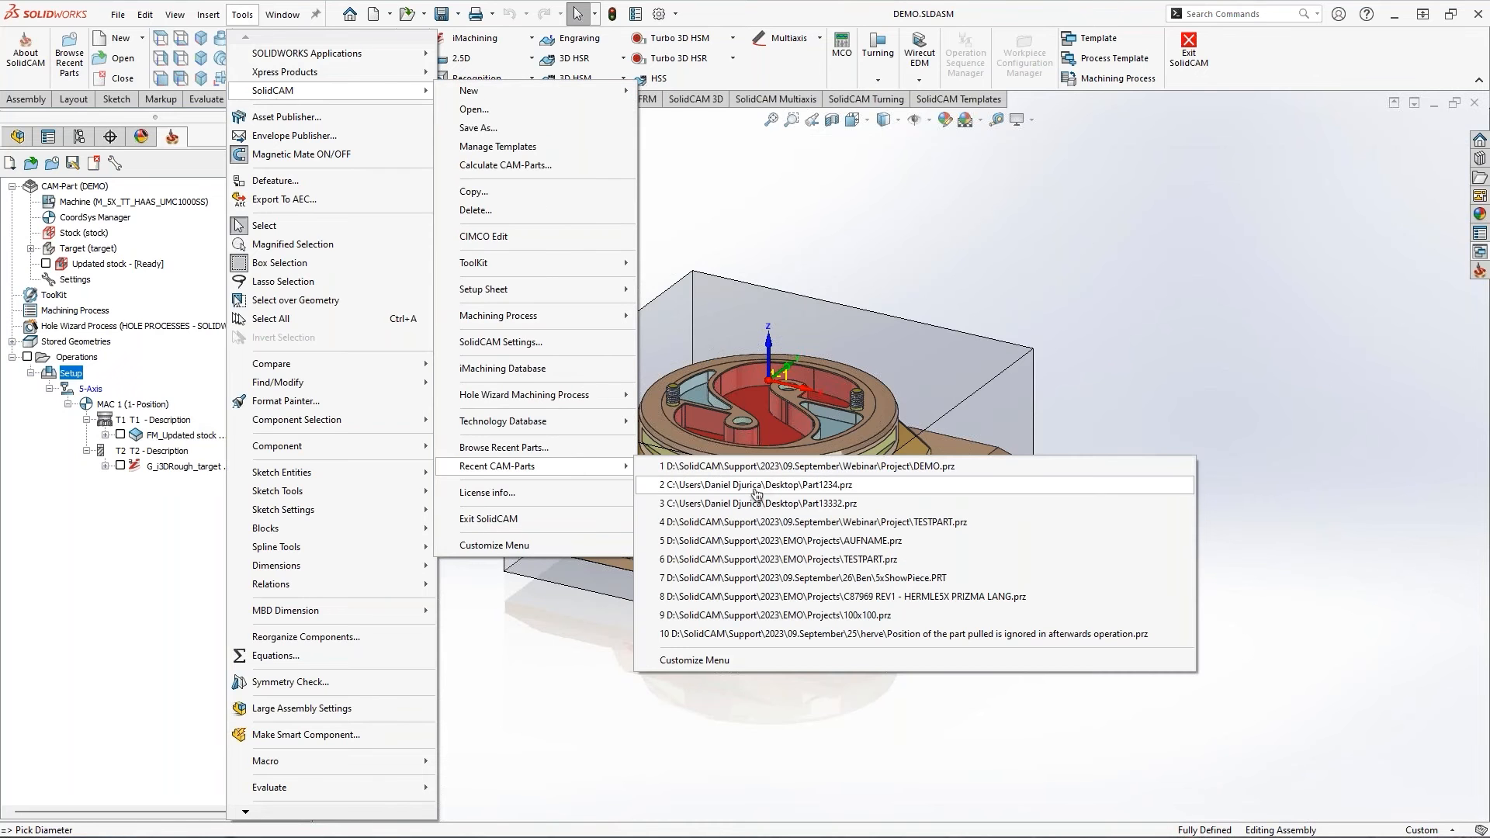
click(762, 521)
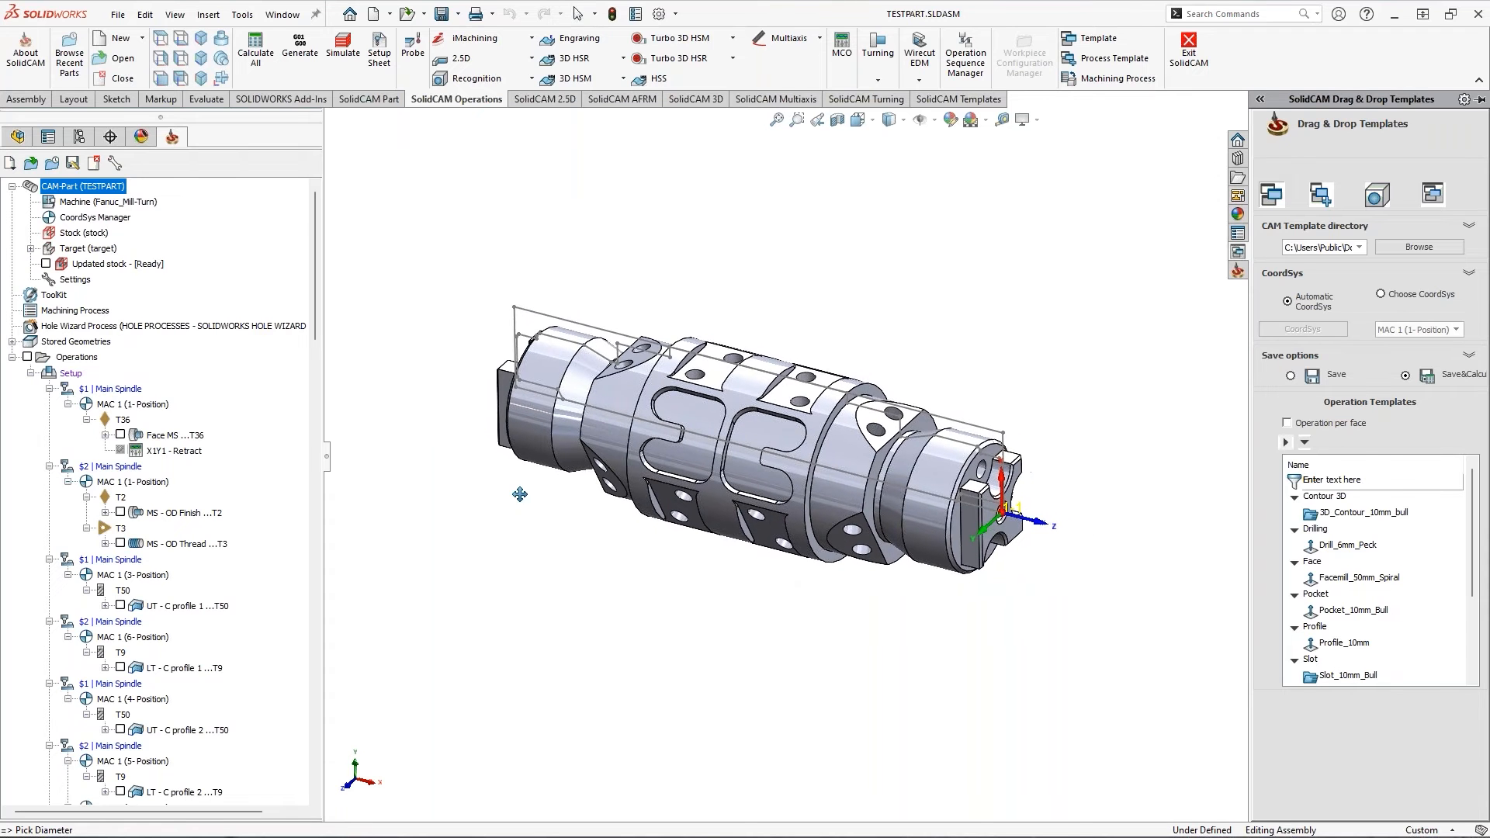
Switch to the Edge browser window with SCHUNK's workpiece clamping page
key(super)
mouse_move(1123, 822)
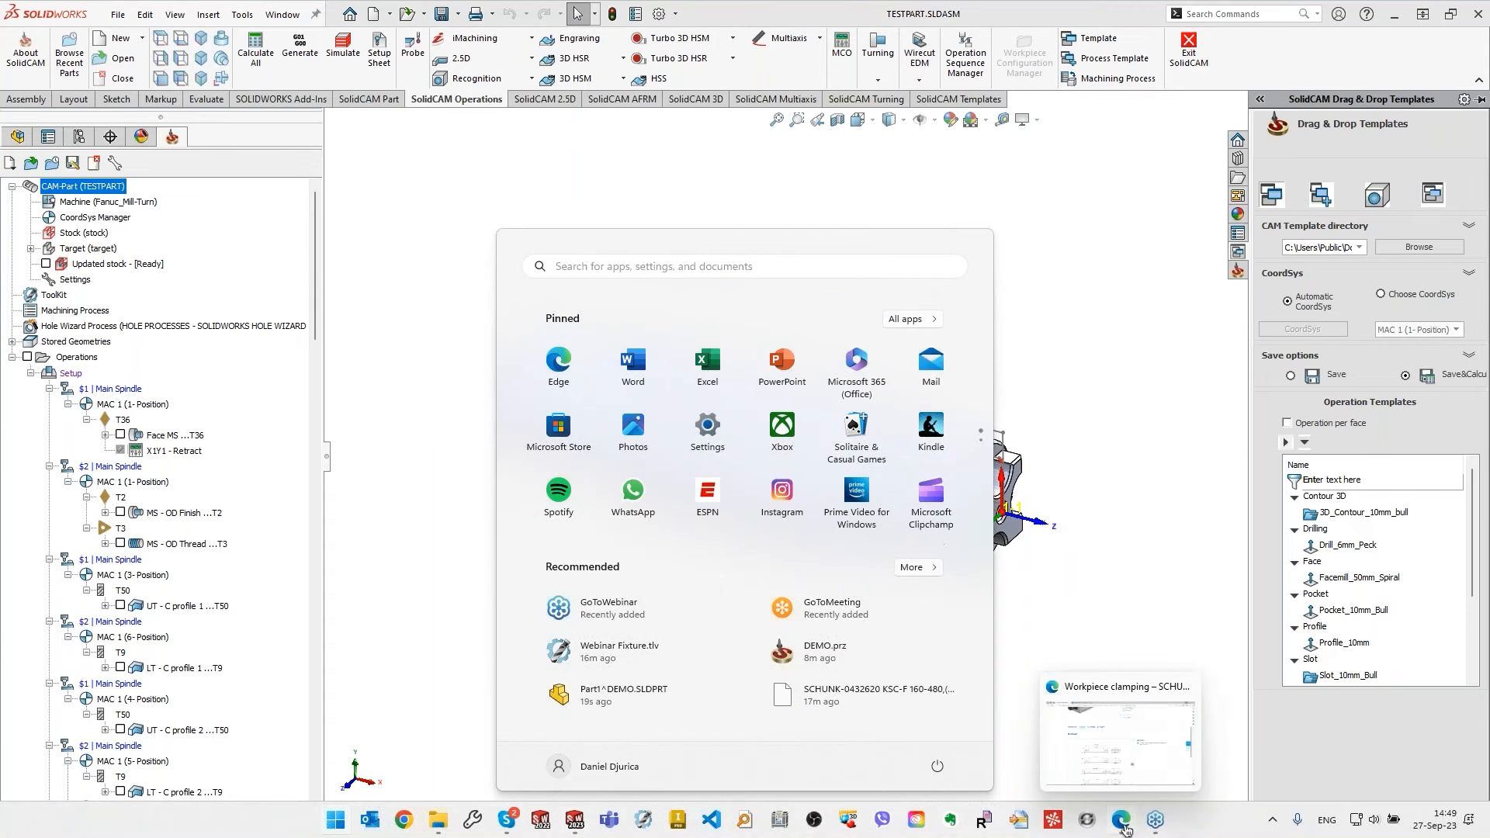
click(1122, 742)
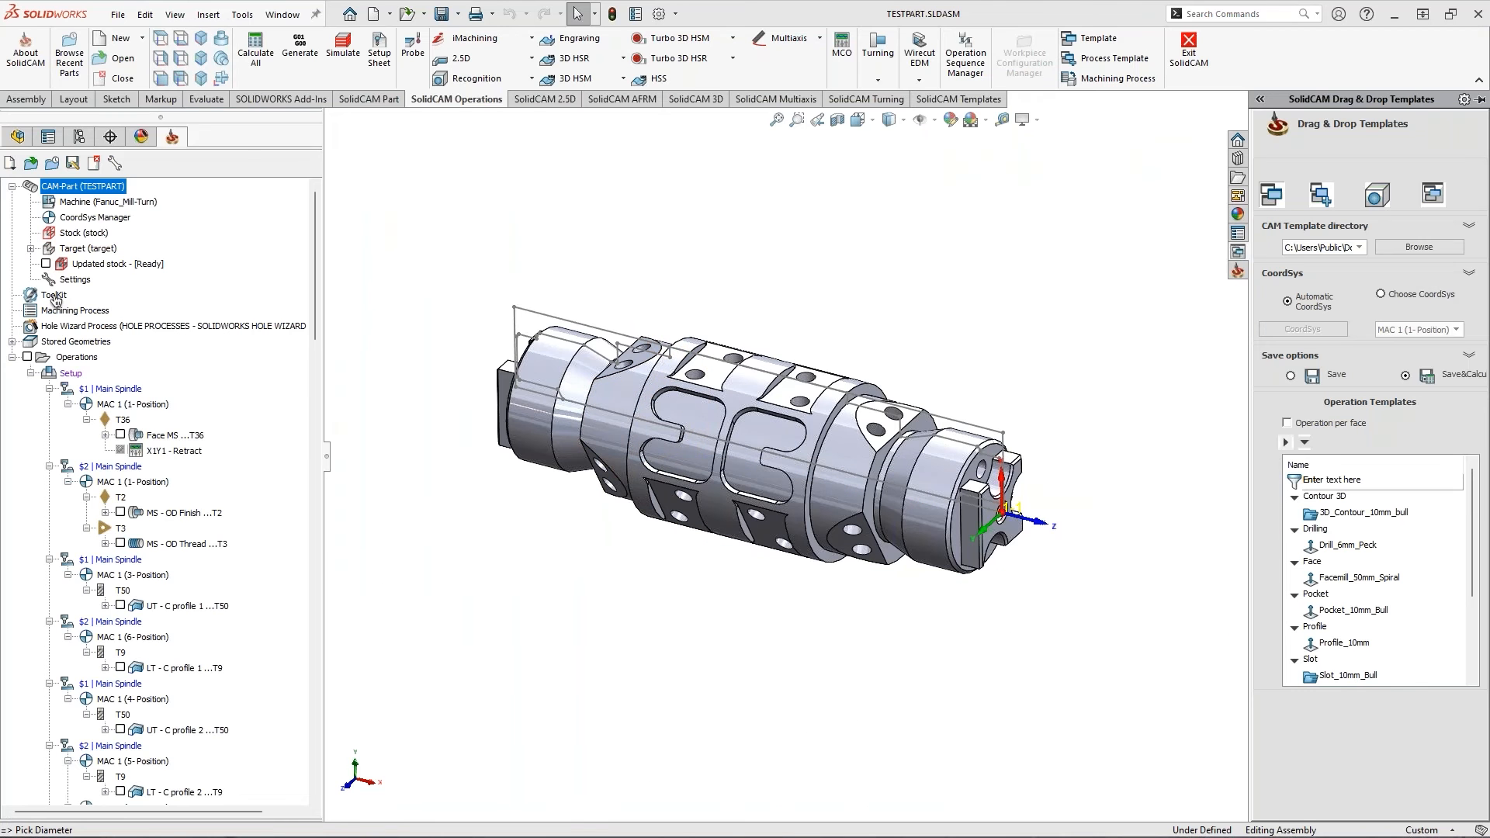
Open TESTPART's machine setup for editing and show the mill-turn machine preview at the main spindle
right_click(70, 376)
click(101, 386)
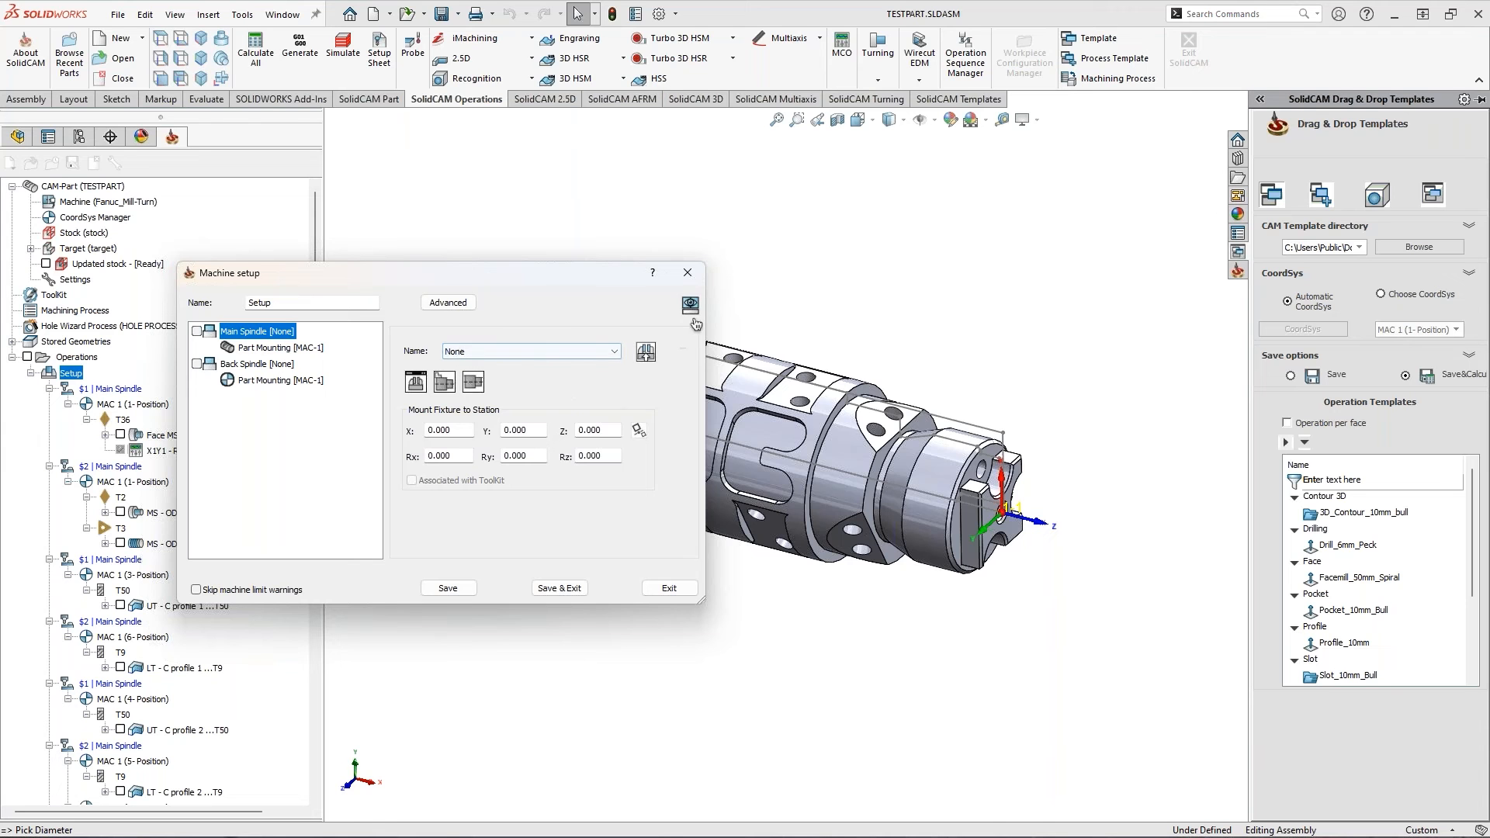
click(906, 390)
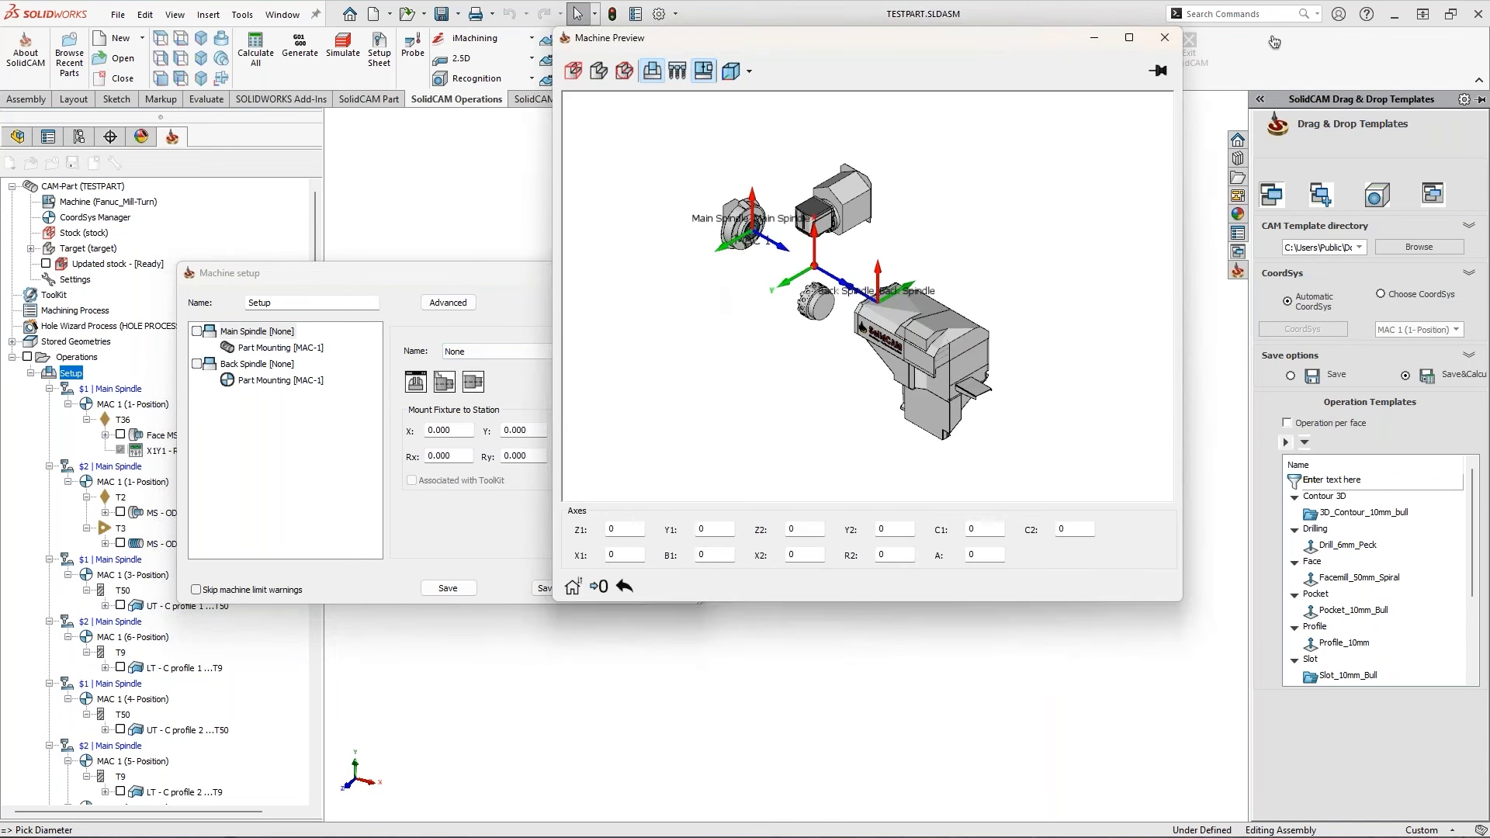
drag(981, 57, 1486, 311)
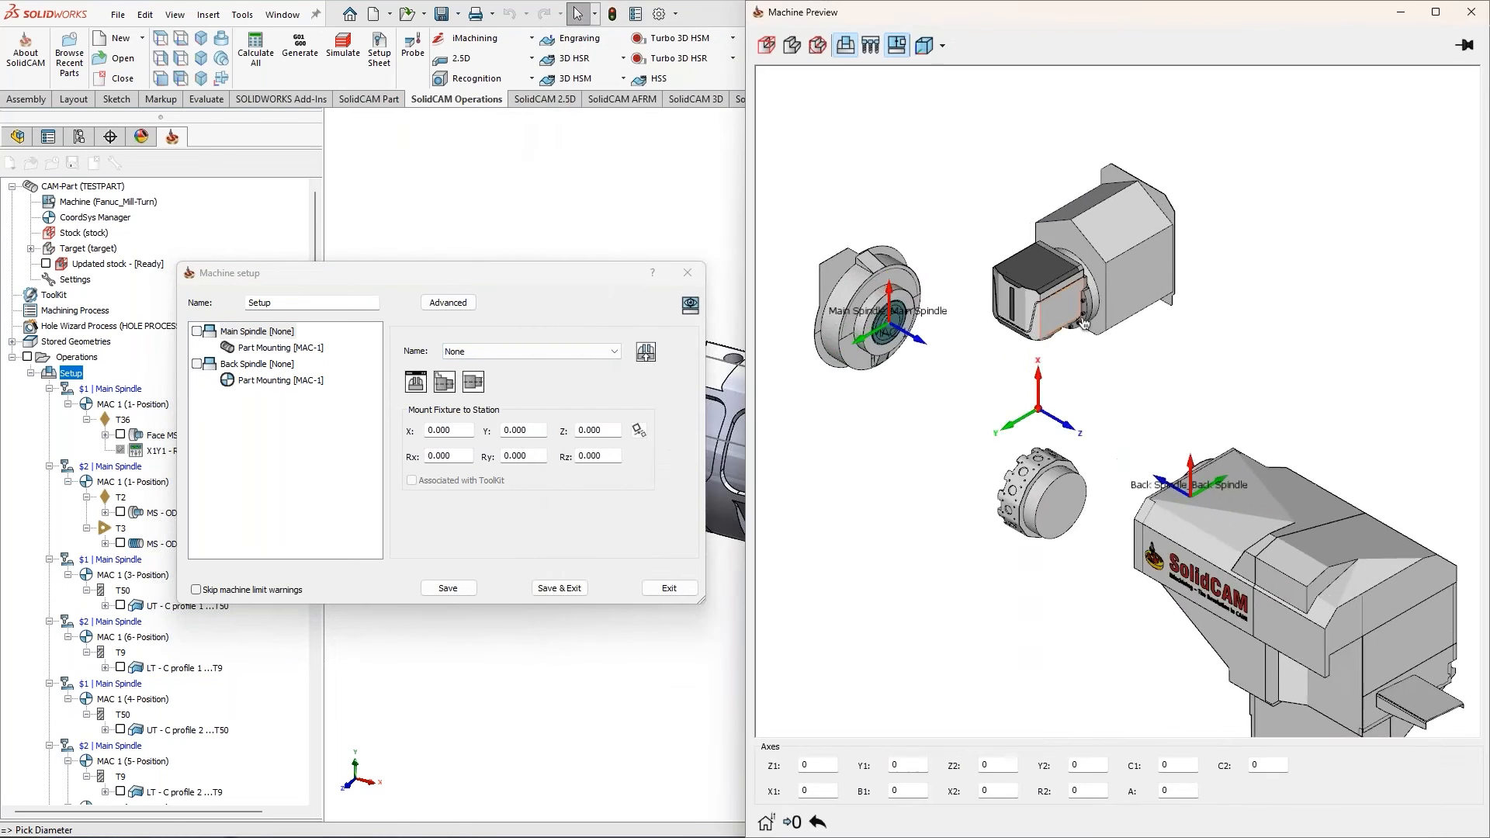
scroll(1095, 419, up, 5)
scroll(1095, 419, up, 2)
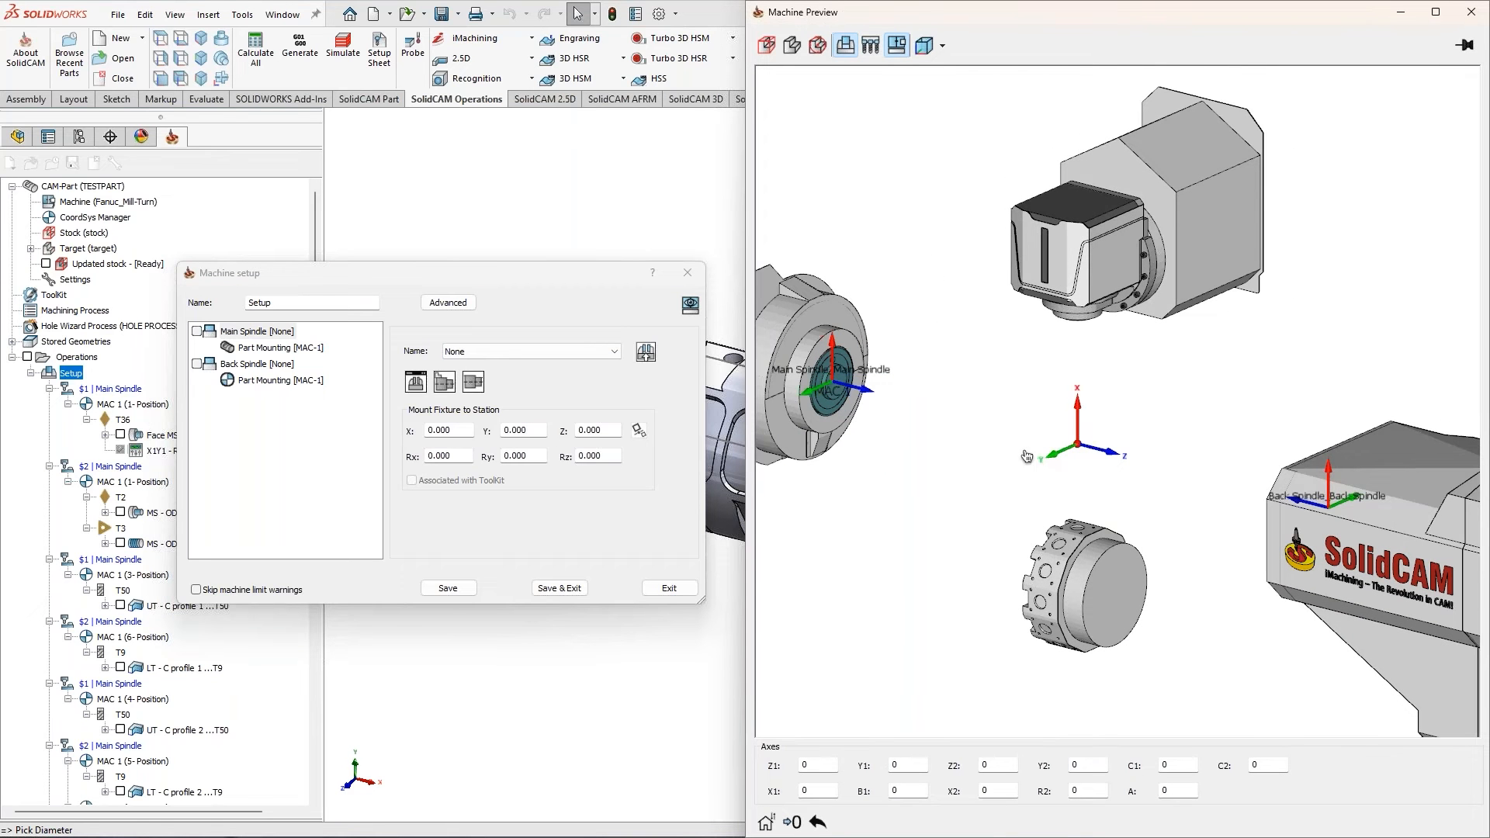
scroll(1026, 455, up, 2)
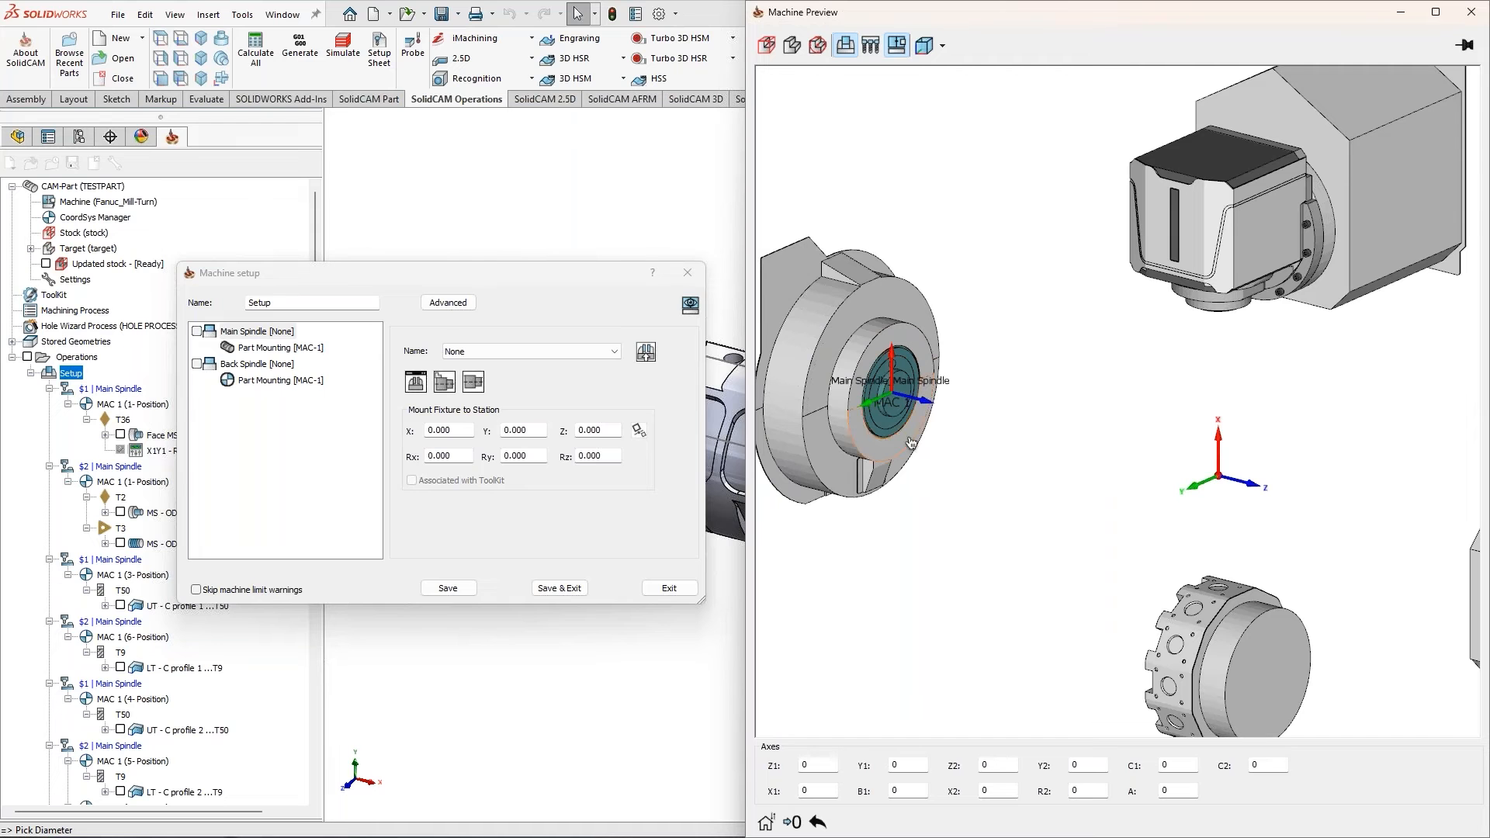
Open the ToolKit for the main spindle's fixture and mount a Chuck fixture on the Main Spindle station
click(648, 353)
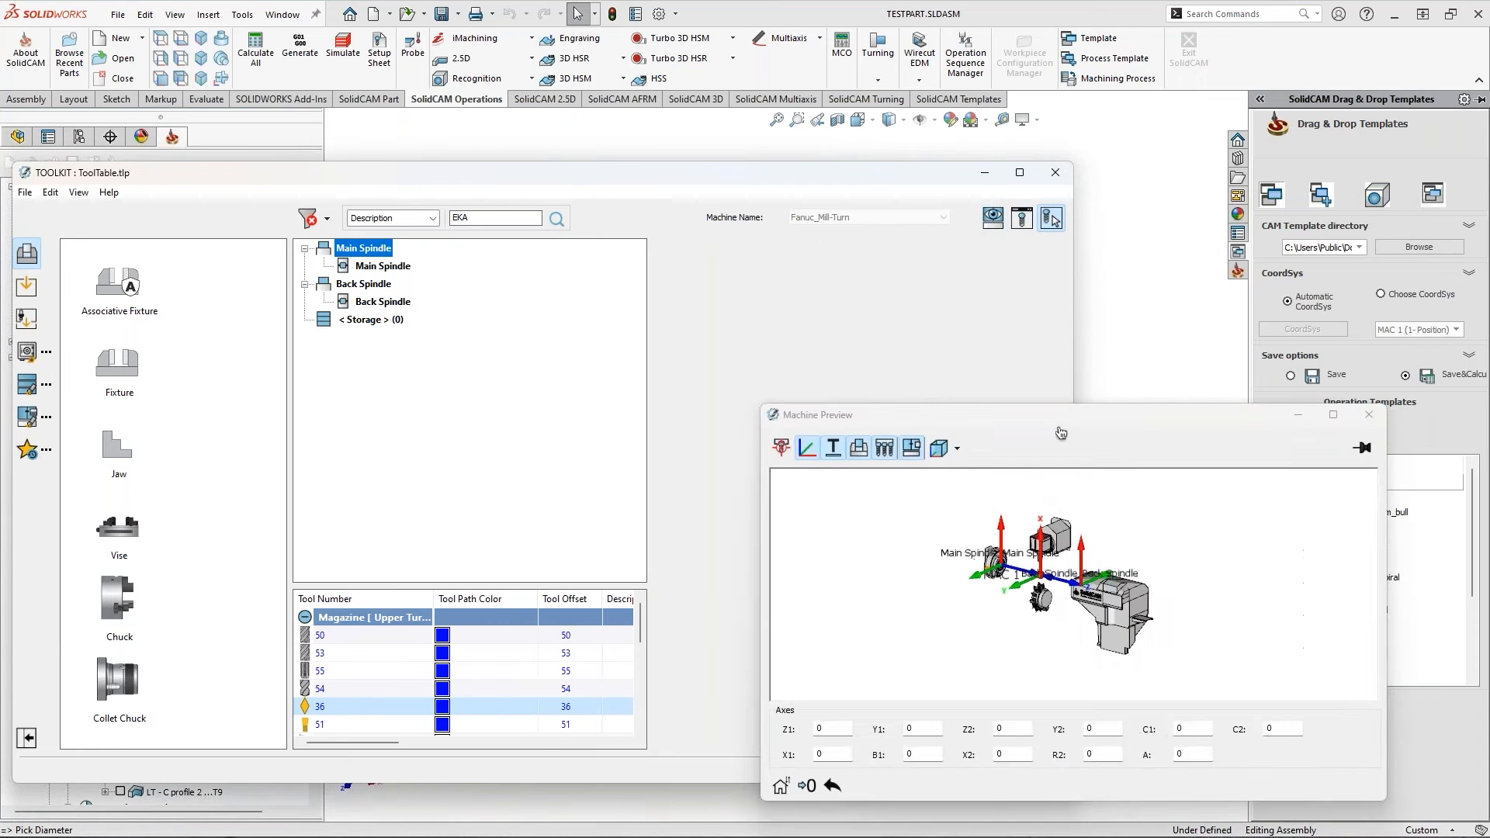
drag(1061, 421, 1488, 388)
scroll(905, 256, up, 5)
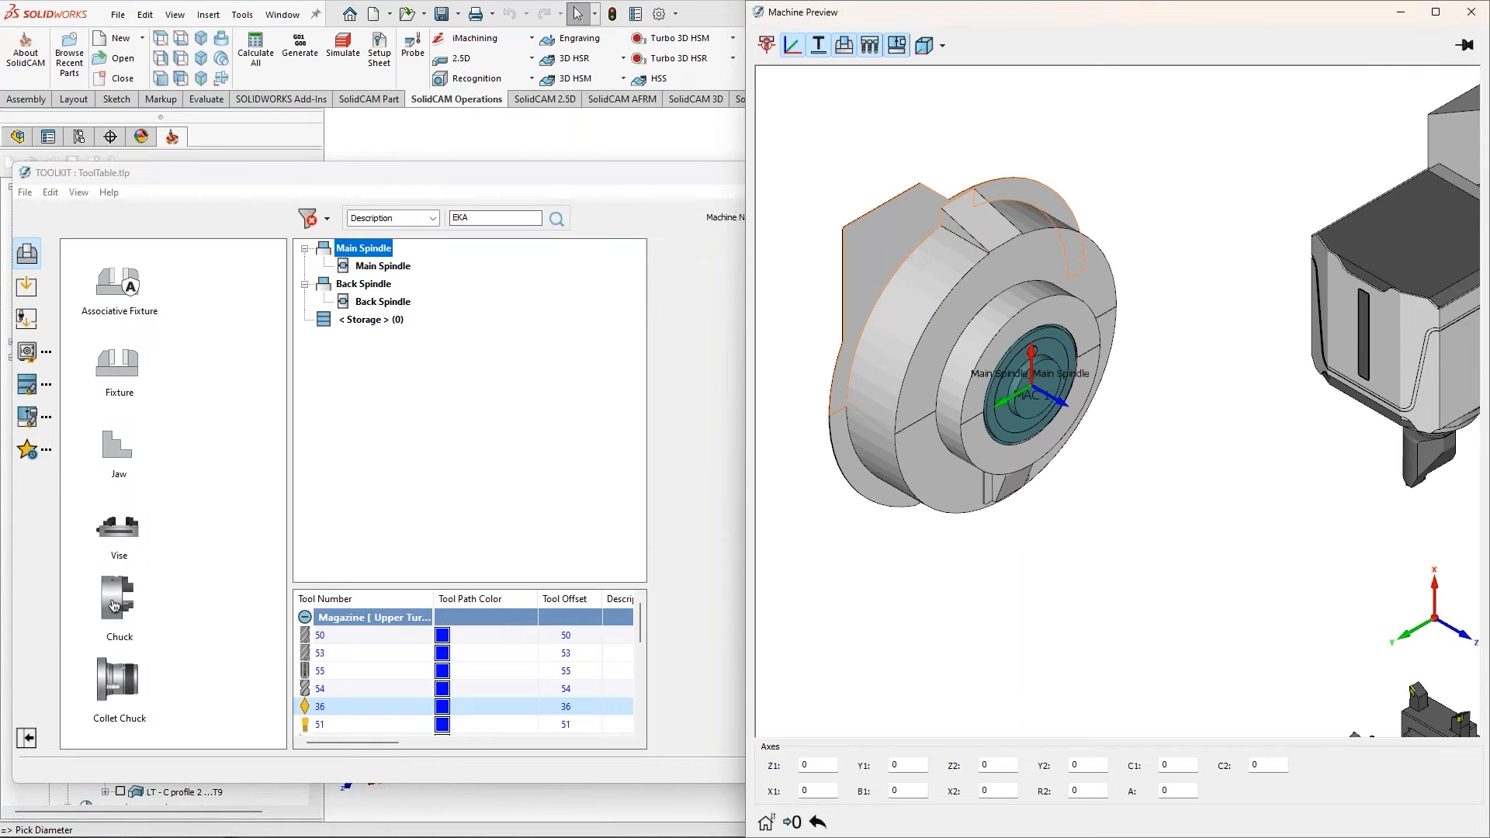
drag(116, 607, 383, 266)
scroll(1000, 475, up, 5)
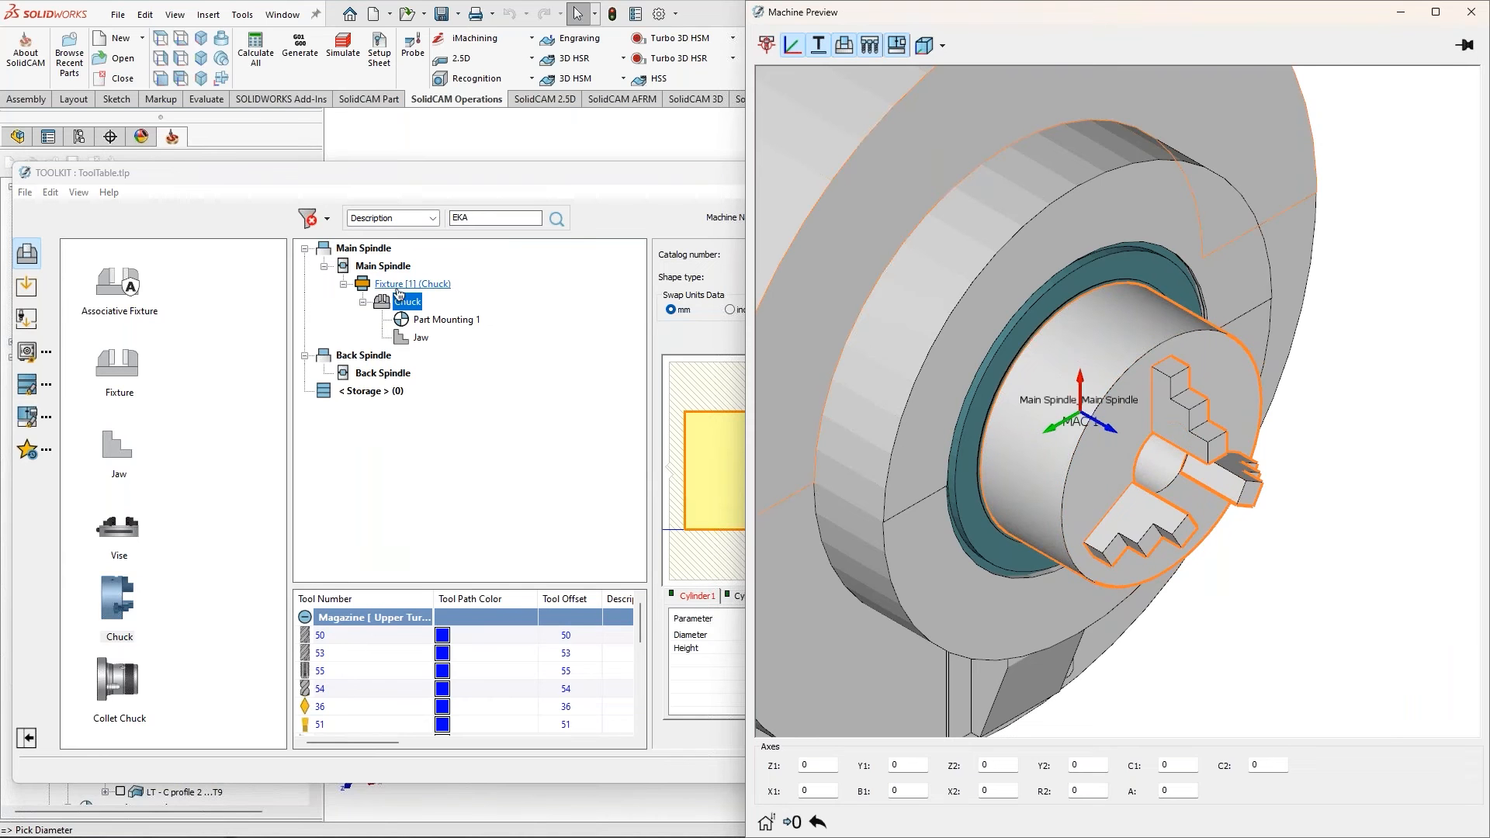
Examine the new chuck's sketch parameters, its jaw and Part Mounting 1 alongside the machine preview
drag(893, 12, 1065, 223)
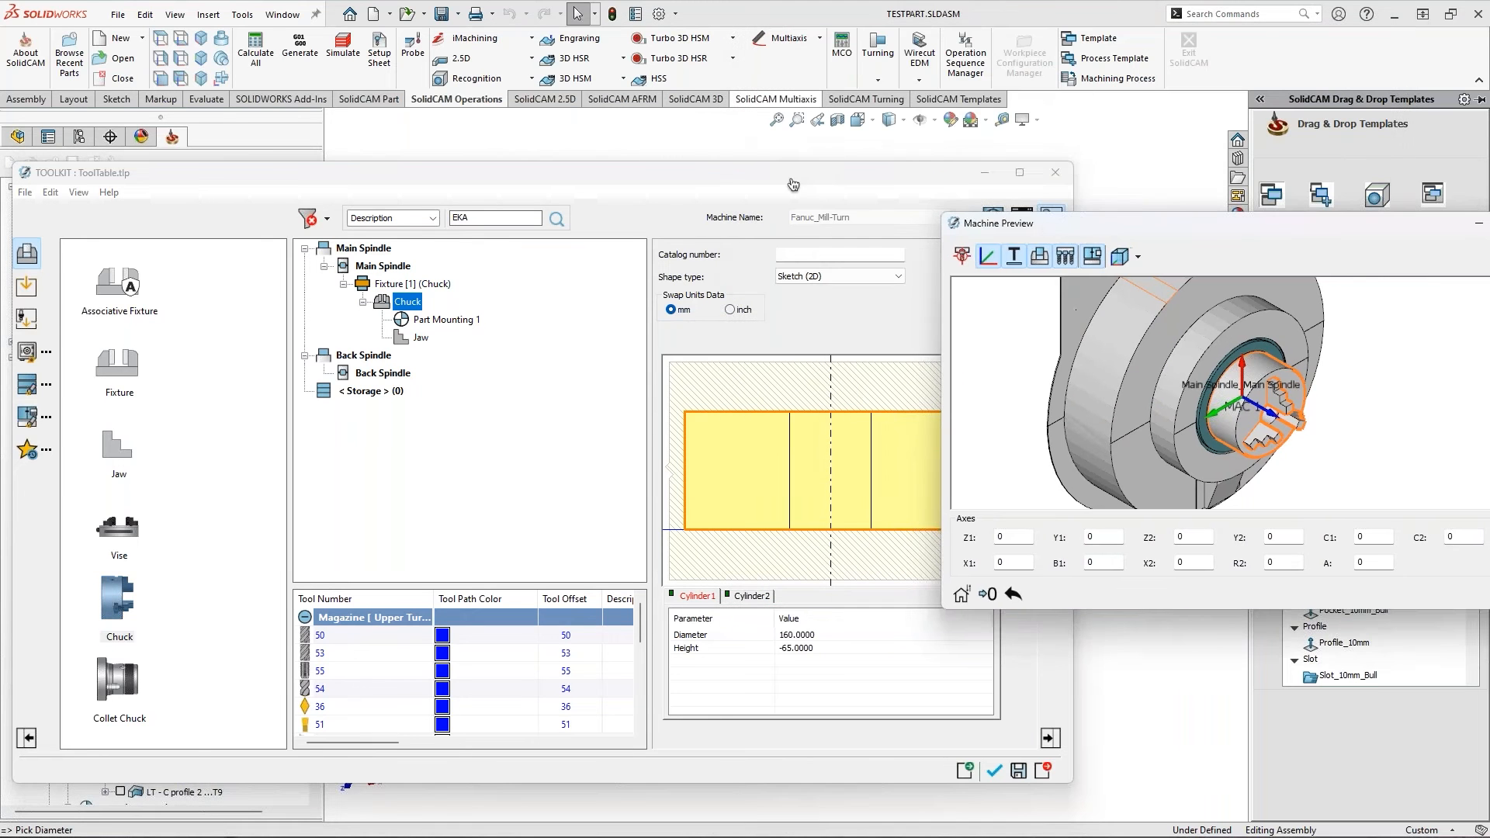
drag(792, 181, 631, 180)
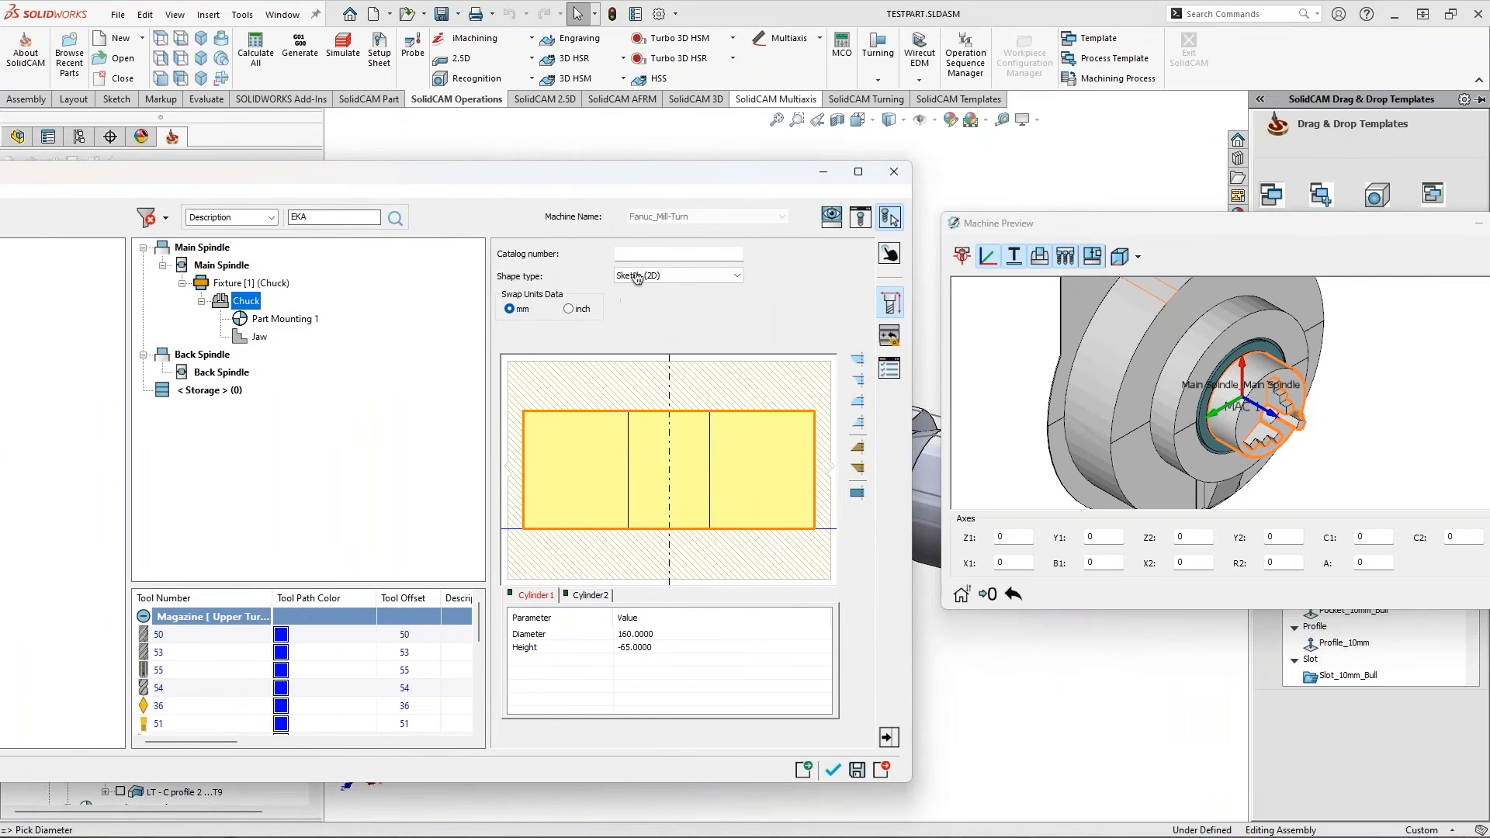
click(643, 646)
click(1368, 366)
scroll(1368, 367, up, 2)
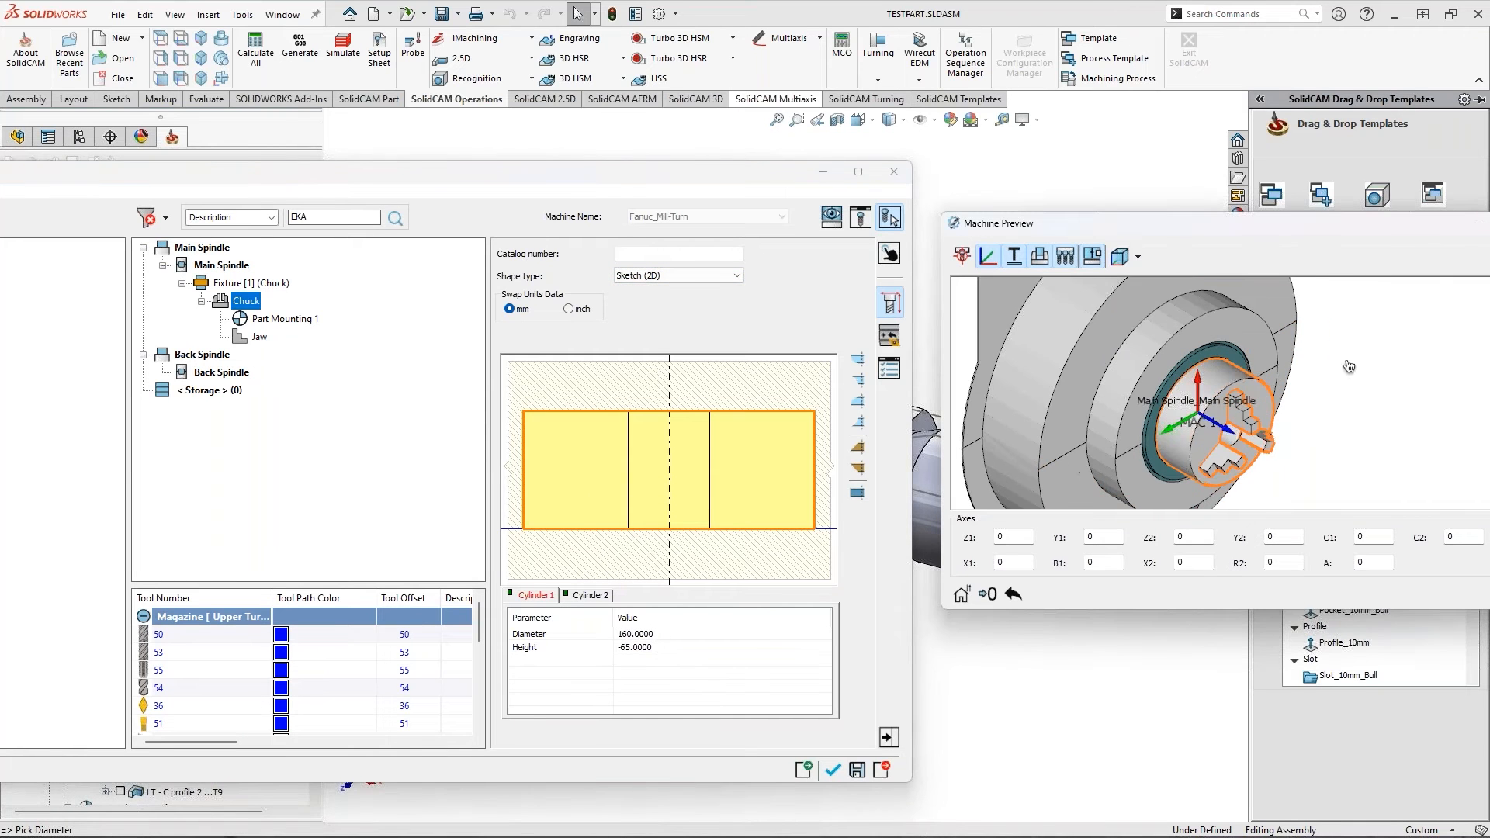
drag(1199, 610, 1199, 772)
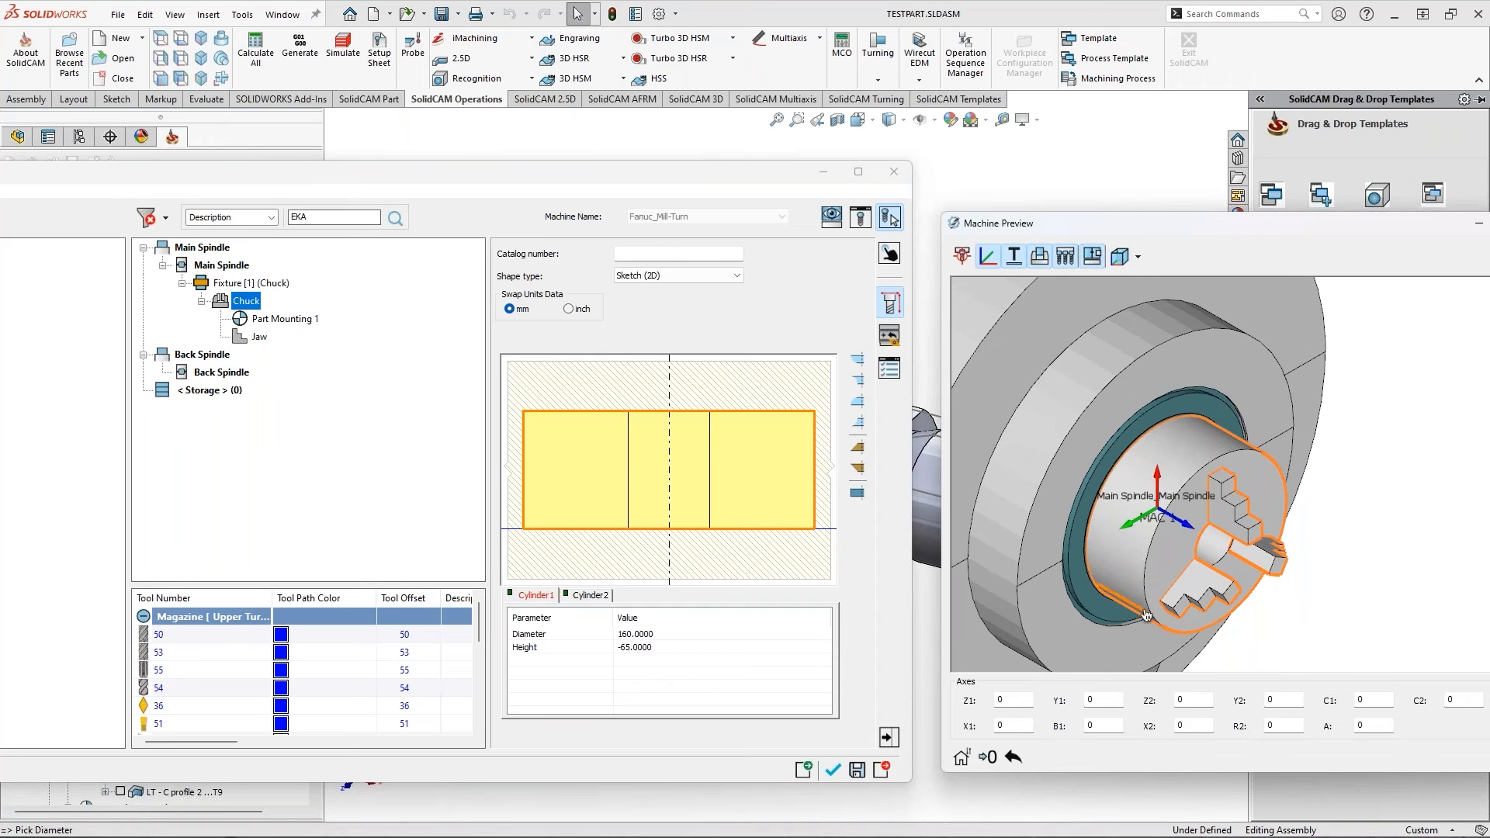
click(259, 338)
click(283, 319)
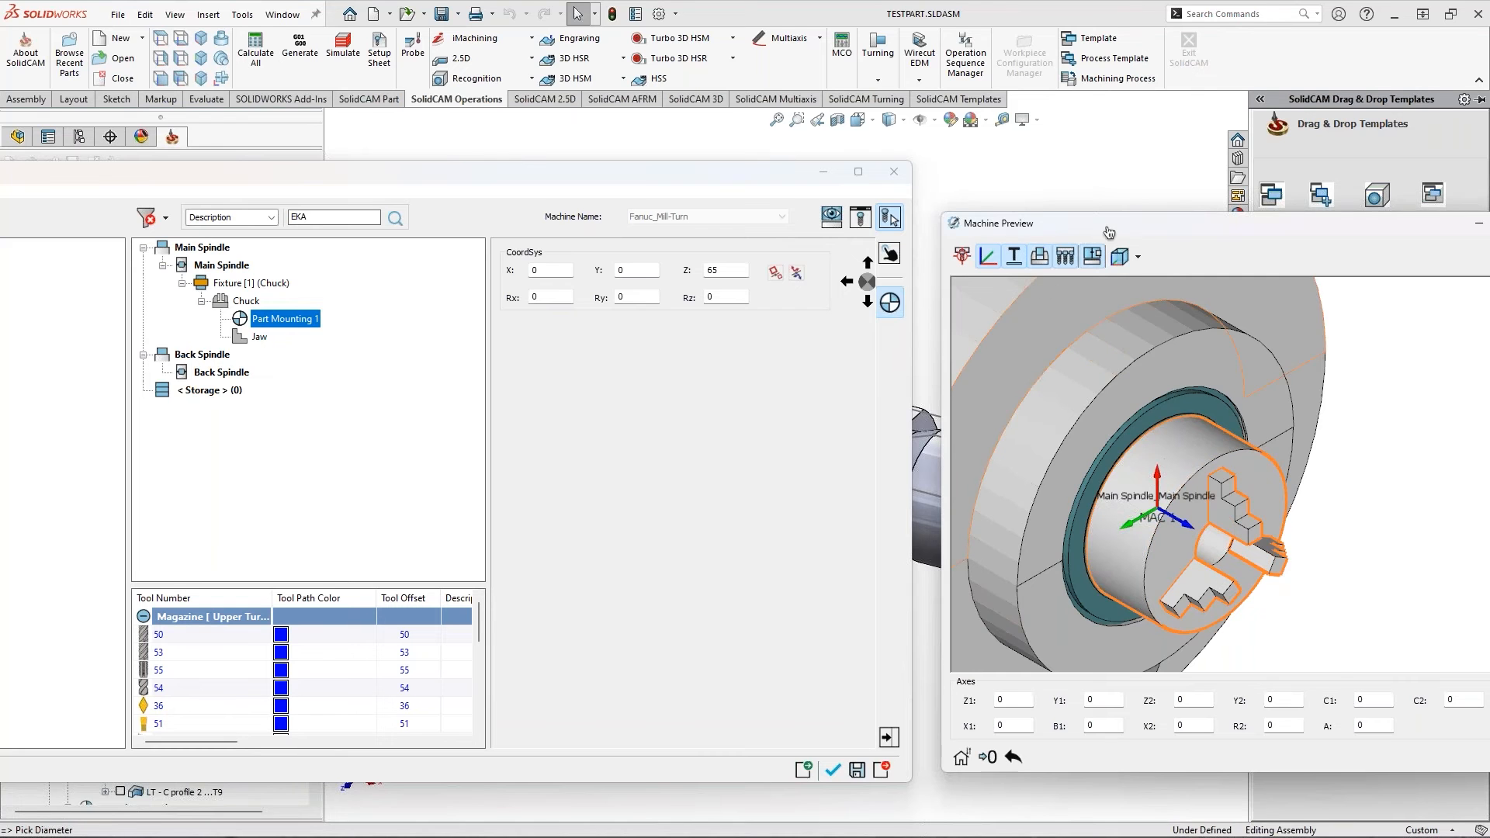
Show the chuck in the Tool Viewer and examine its stepped jaws and Part Mounting 1 position
drag(1110, 225, 868, 271)
click(890, 216)
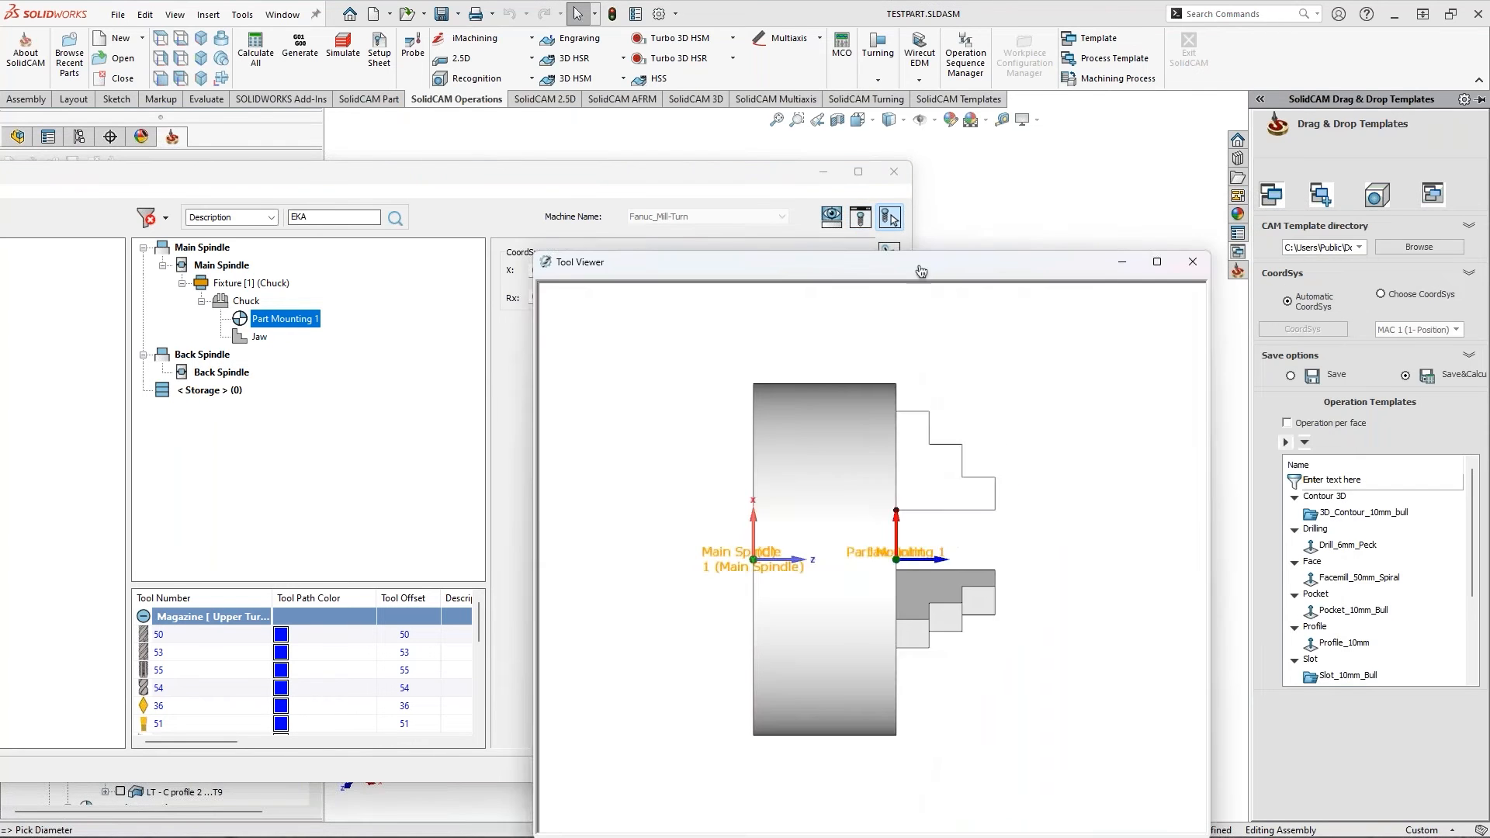
drag(1488, 283, 1489, 283)
scroll(1199, 444, up, 2)
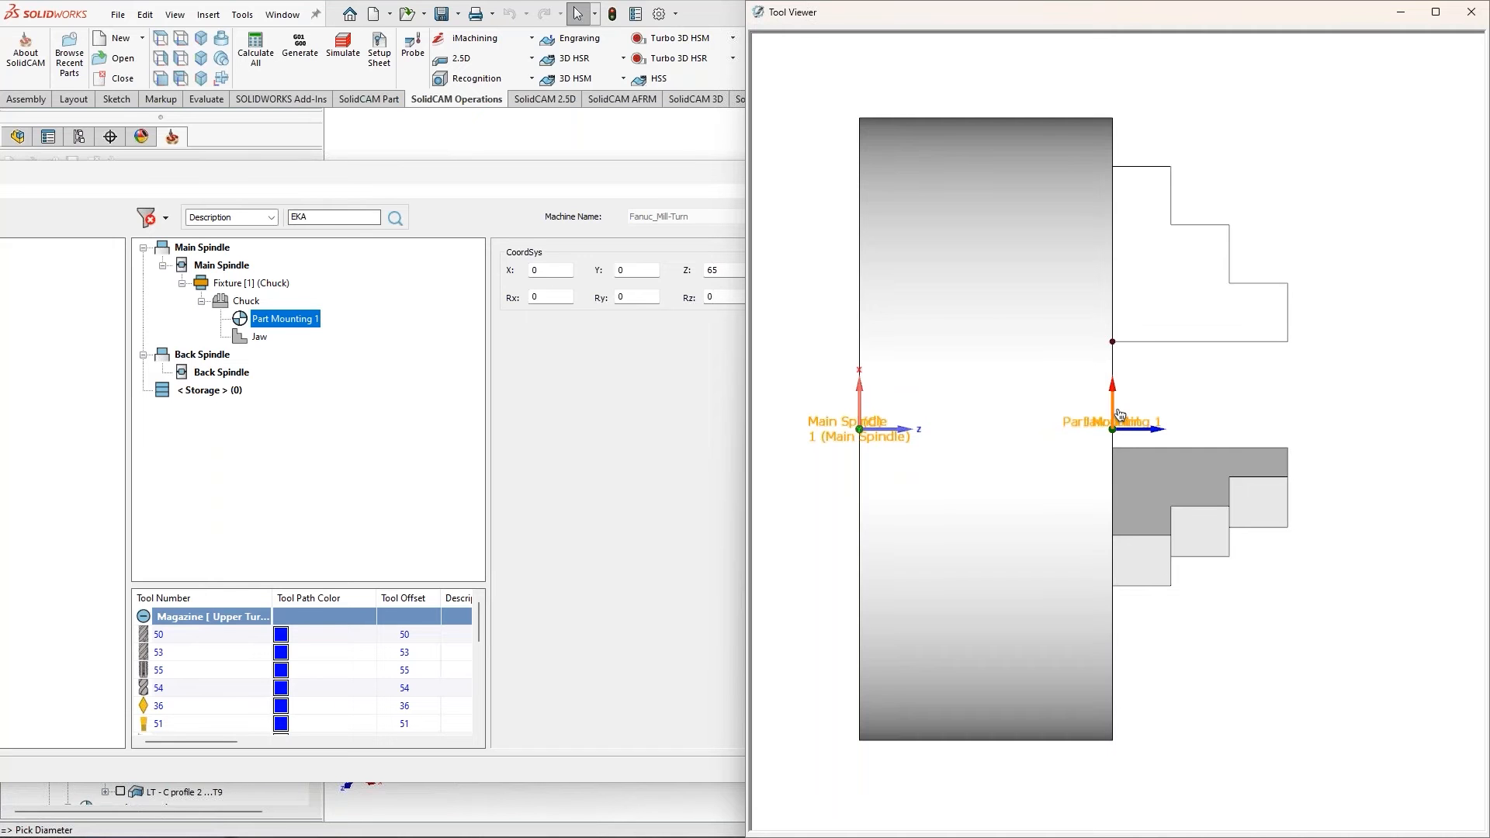
middle_drag(1165, 431, 1154, 435)
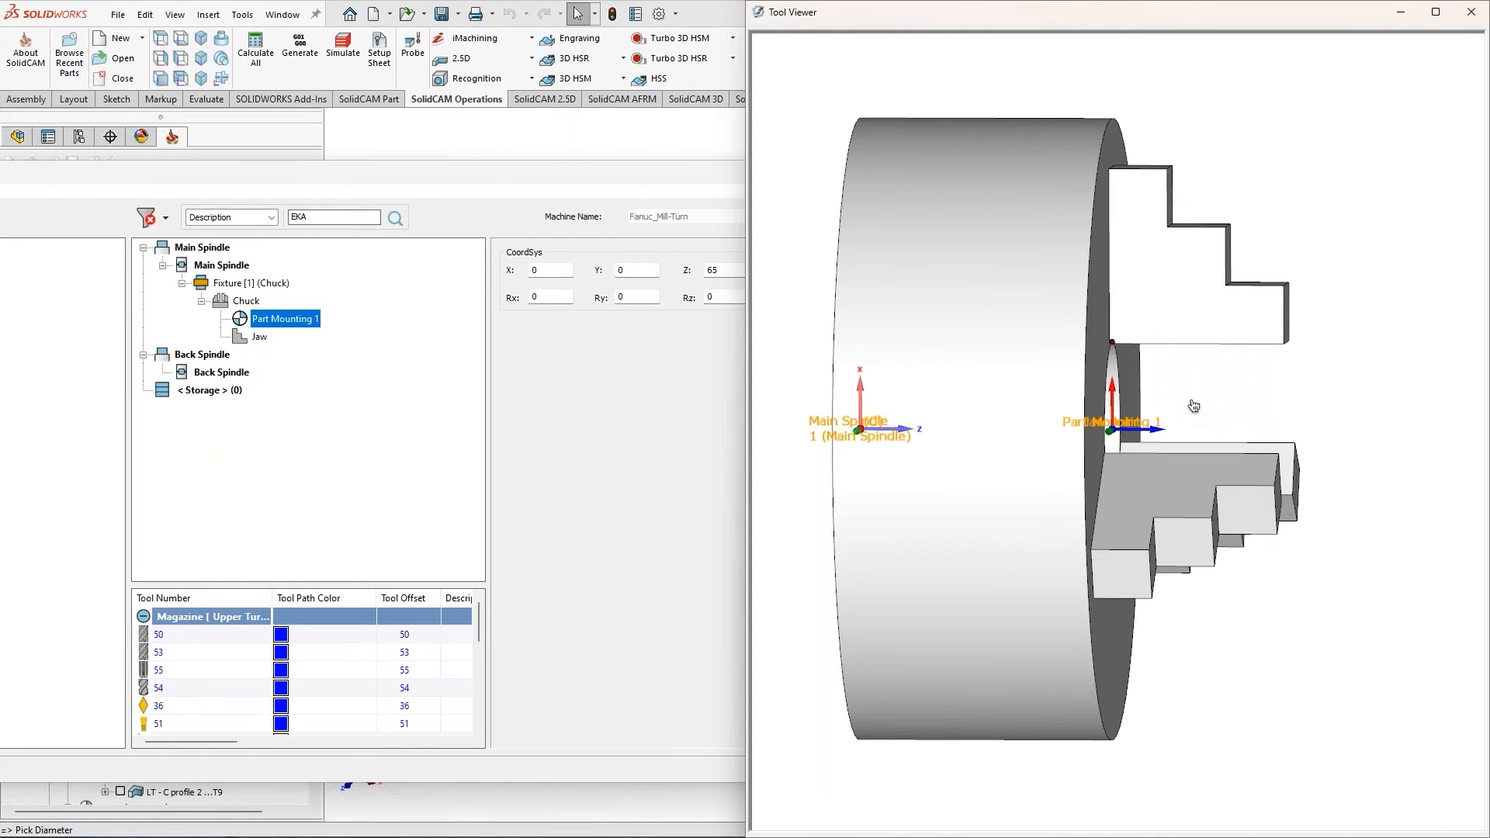
middle_drag(1193, 406, 1186, 409)
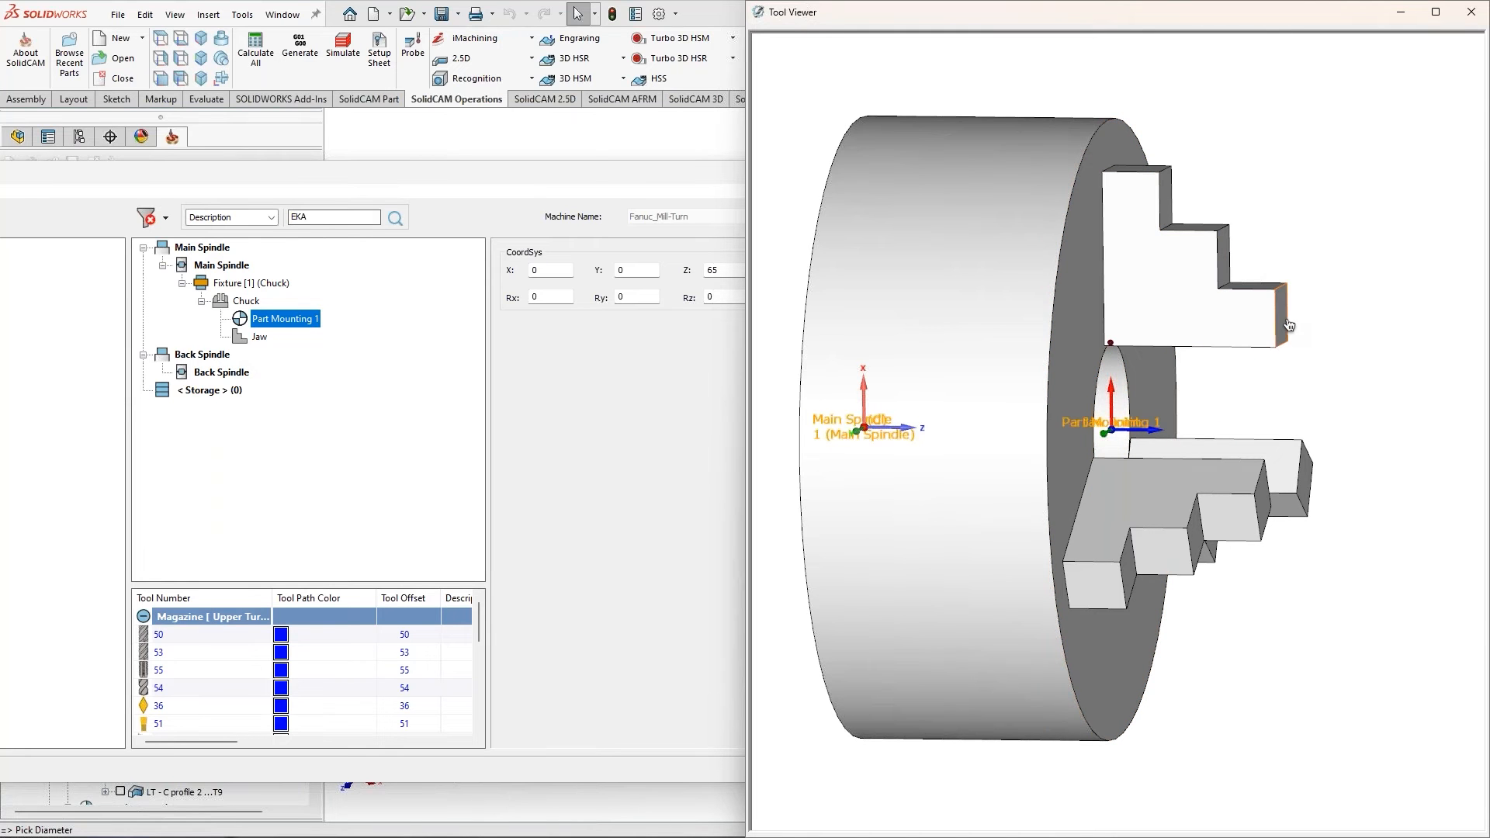
middle_drag(1077, 399, 1115, 380)
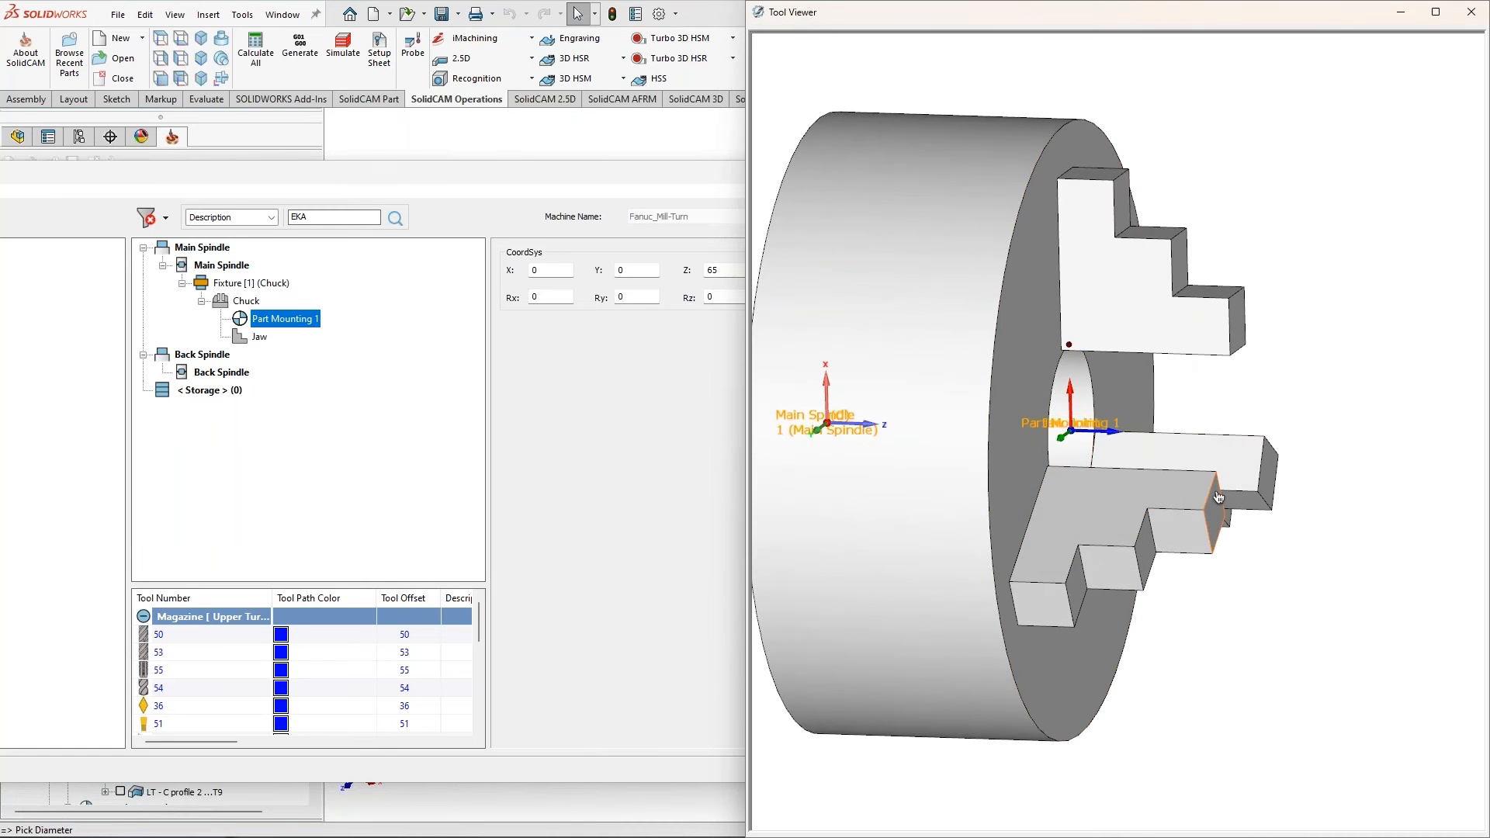
middle_drag(1121, 486, 1109, 487)
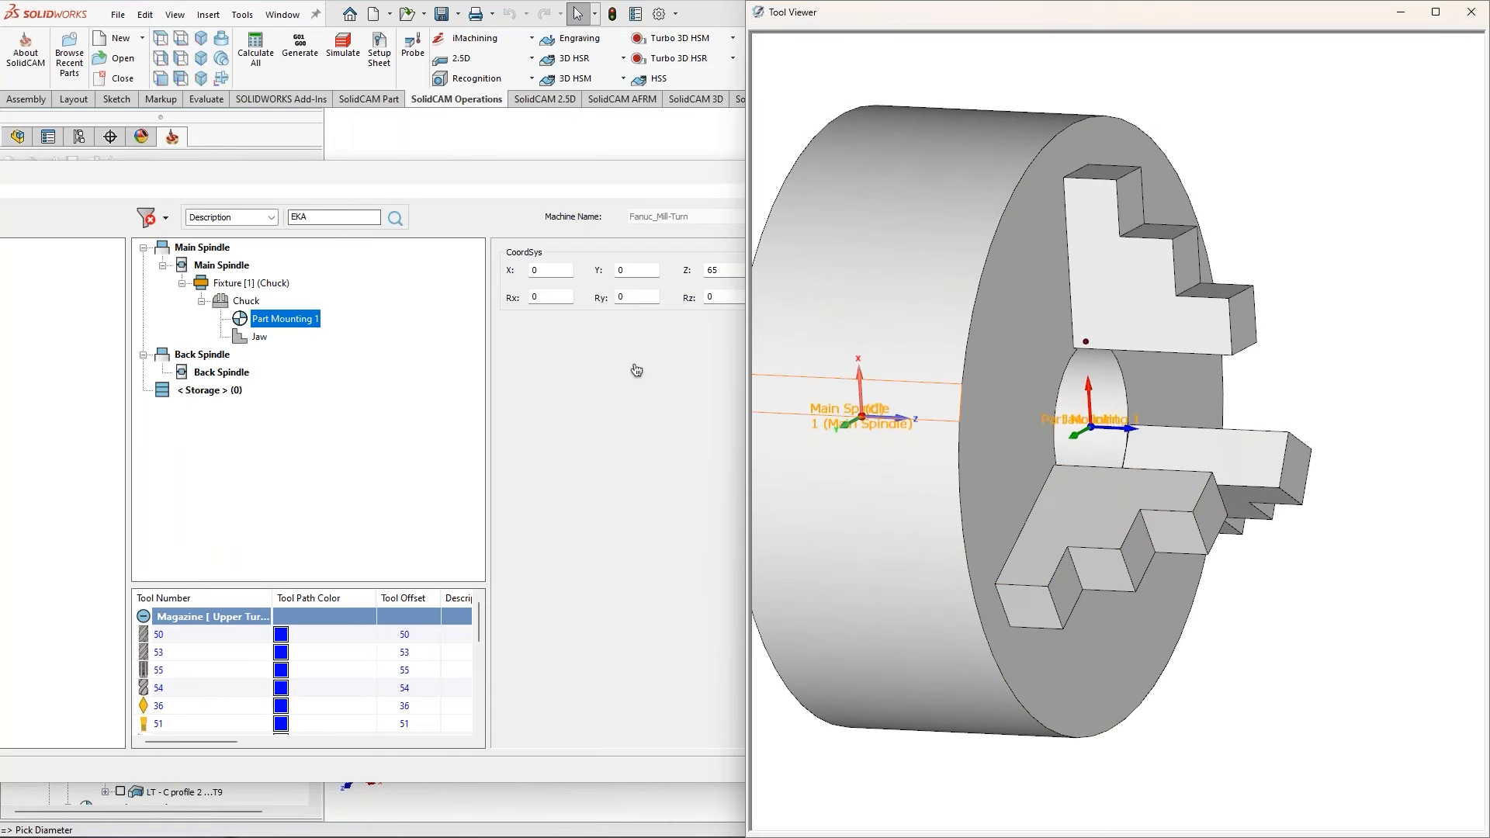
Edit the chuck jaw's parameter data and set its thickness to 16 mm
click(261, 337)
drag(627, 188, 434, 176)
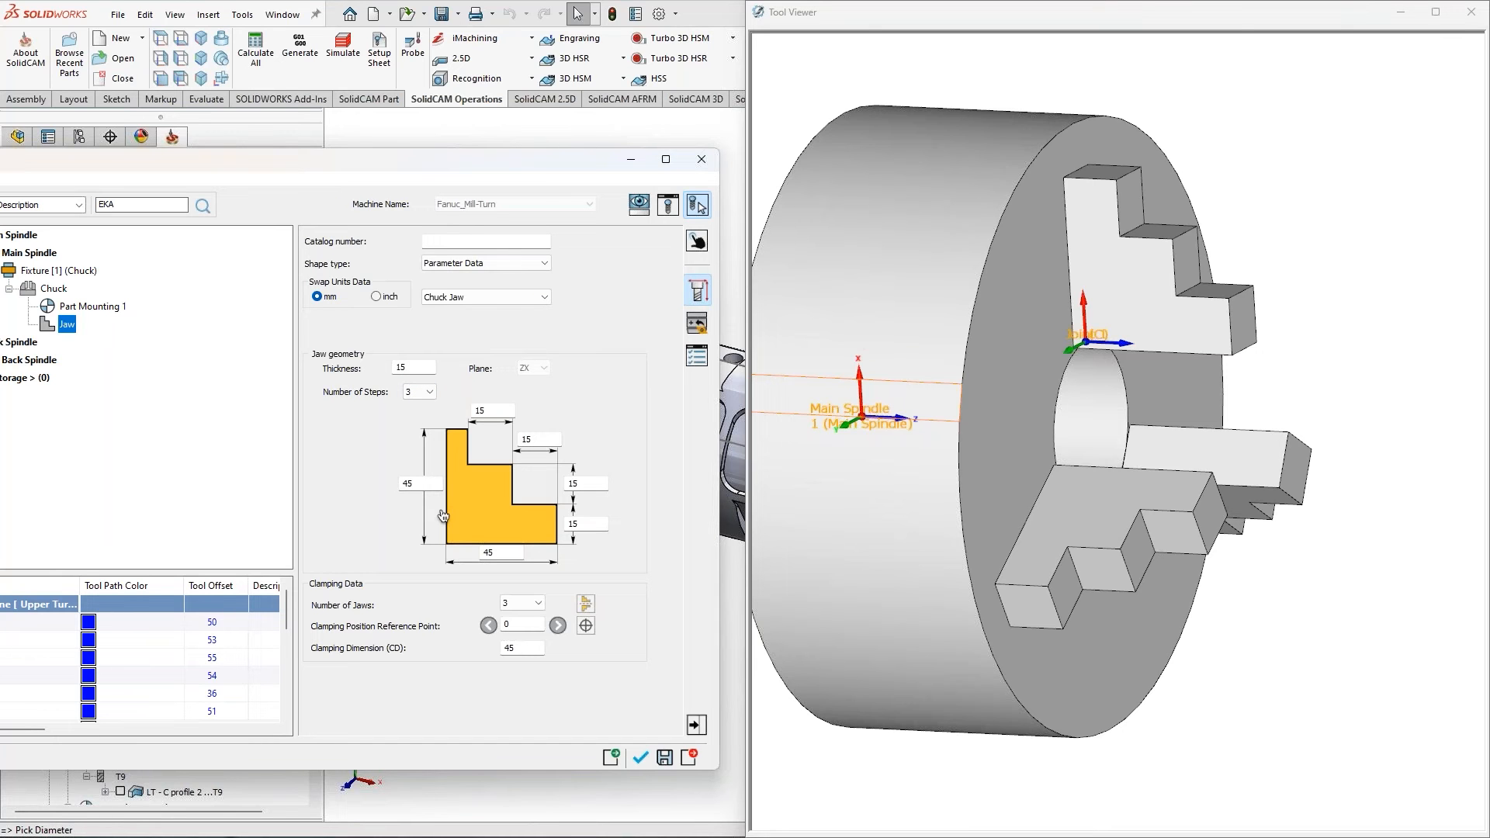
double_click(414, 367)
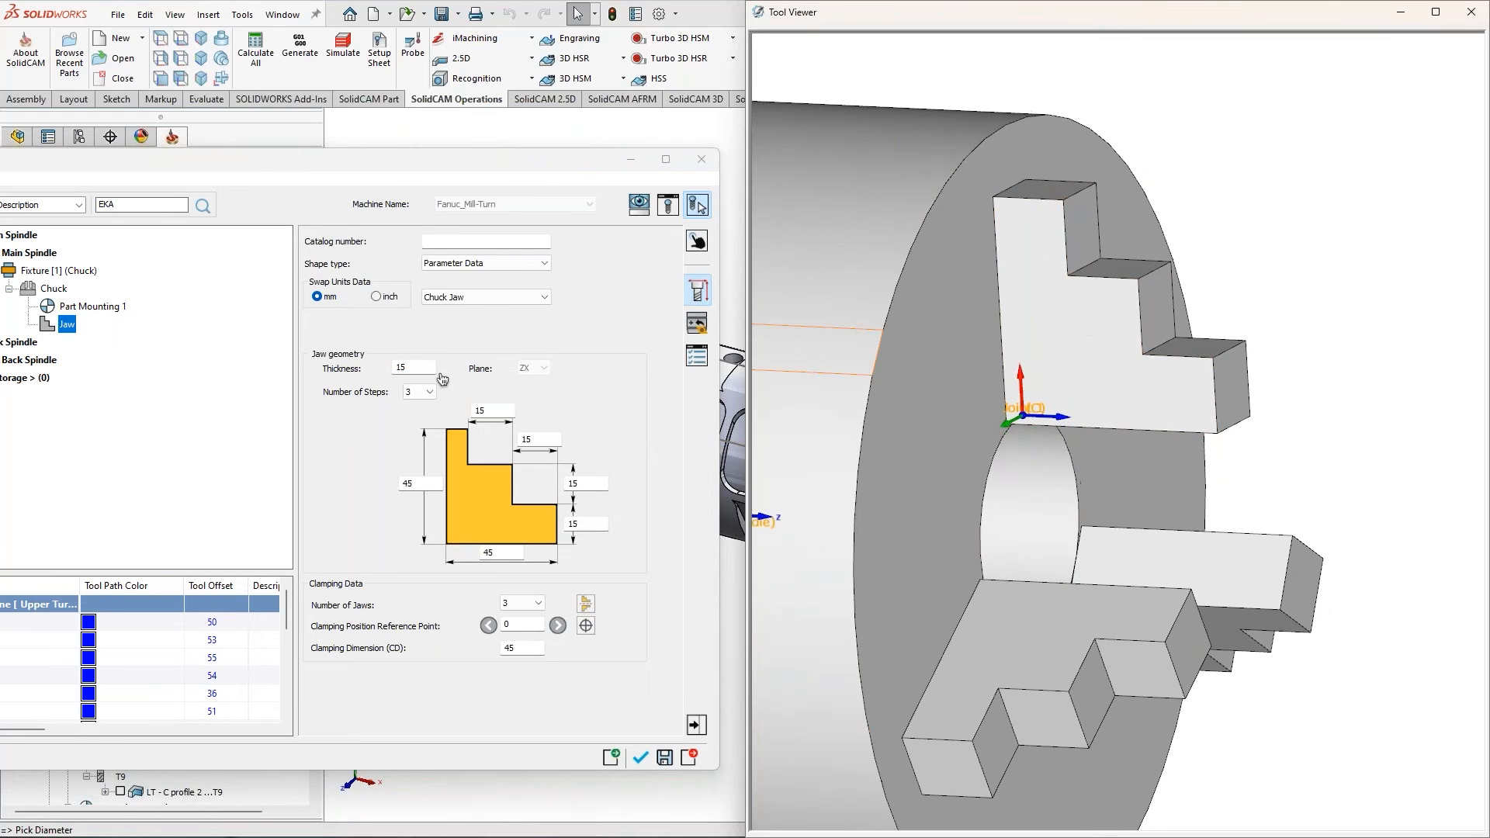
click(424, 369)
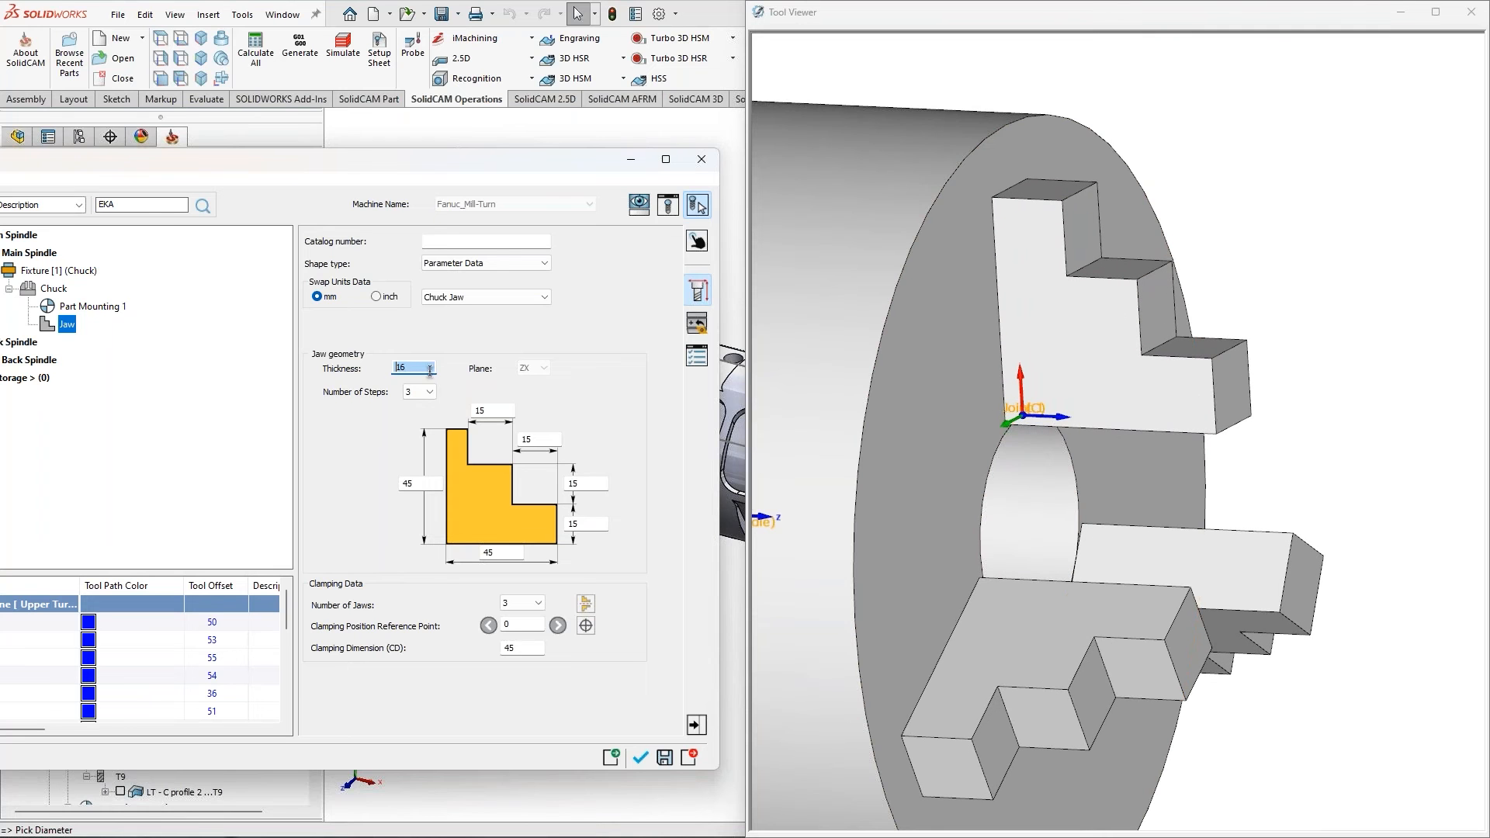
text(16)
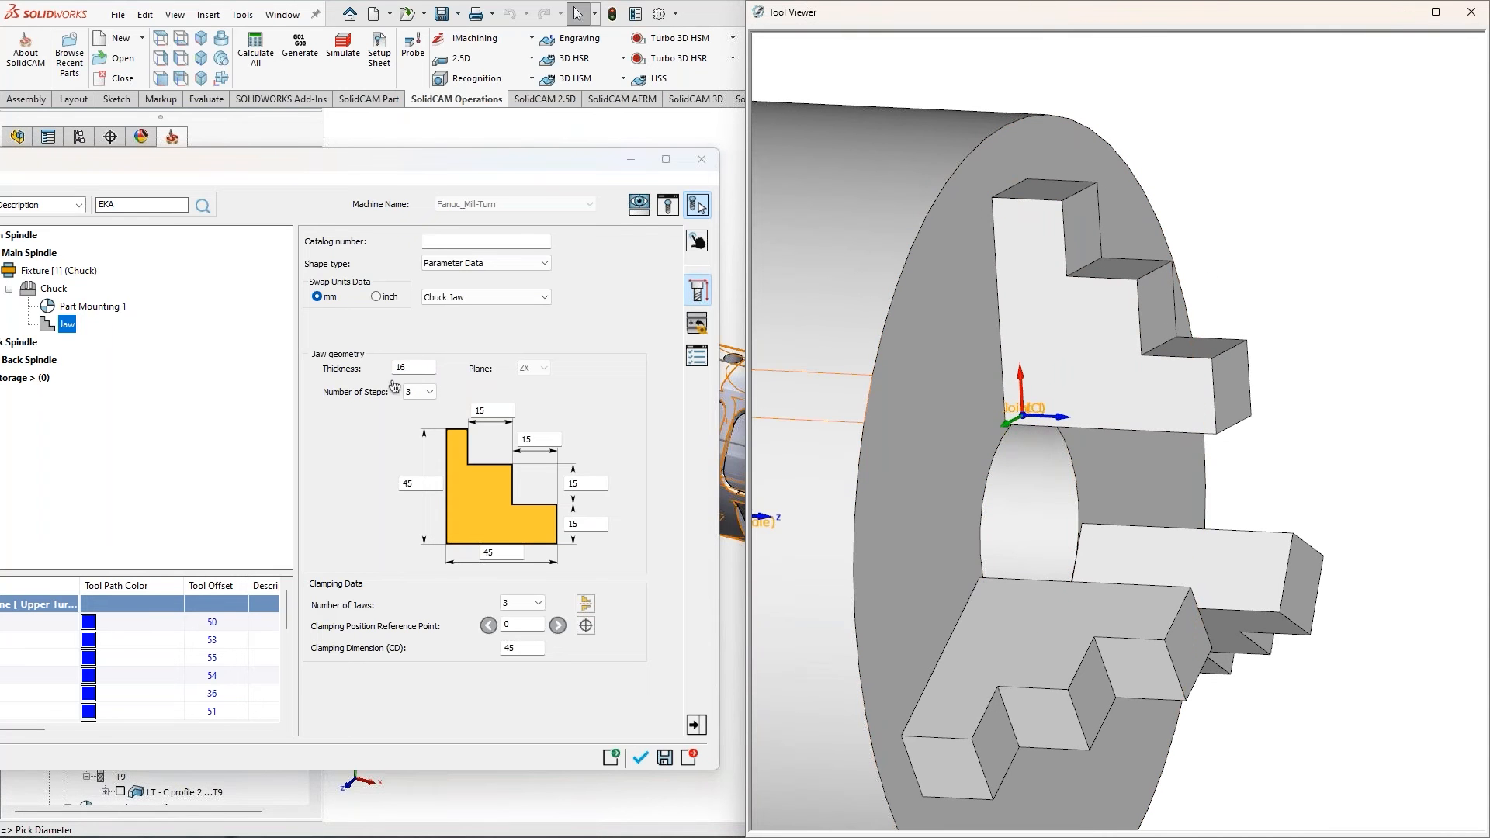
click(412, 369)
scroll(412, 370, up, 10)
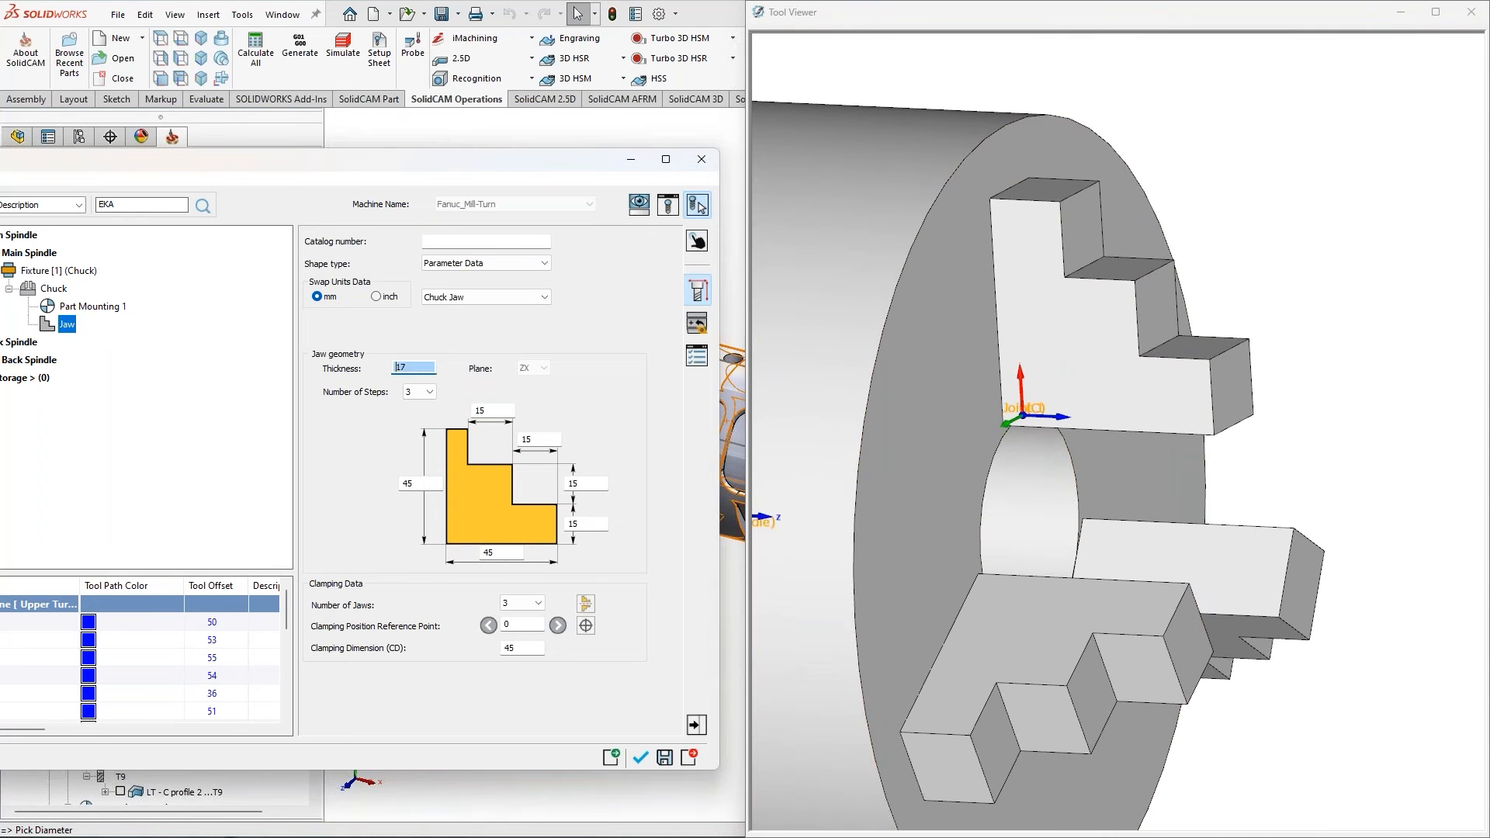
scroll(413, 370, down, 1)
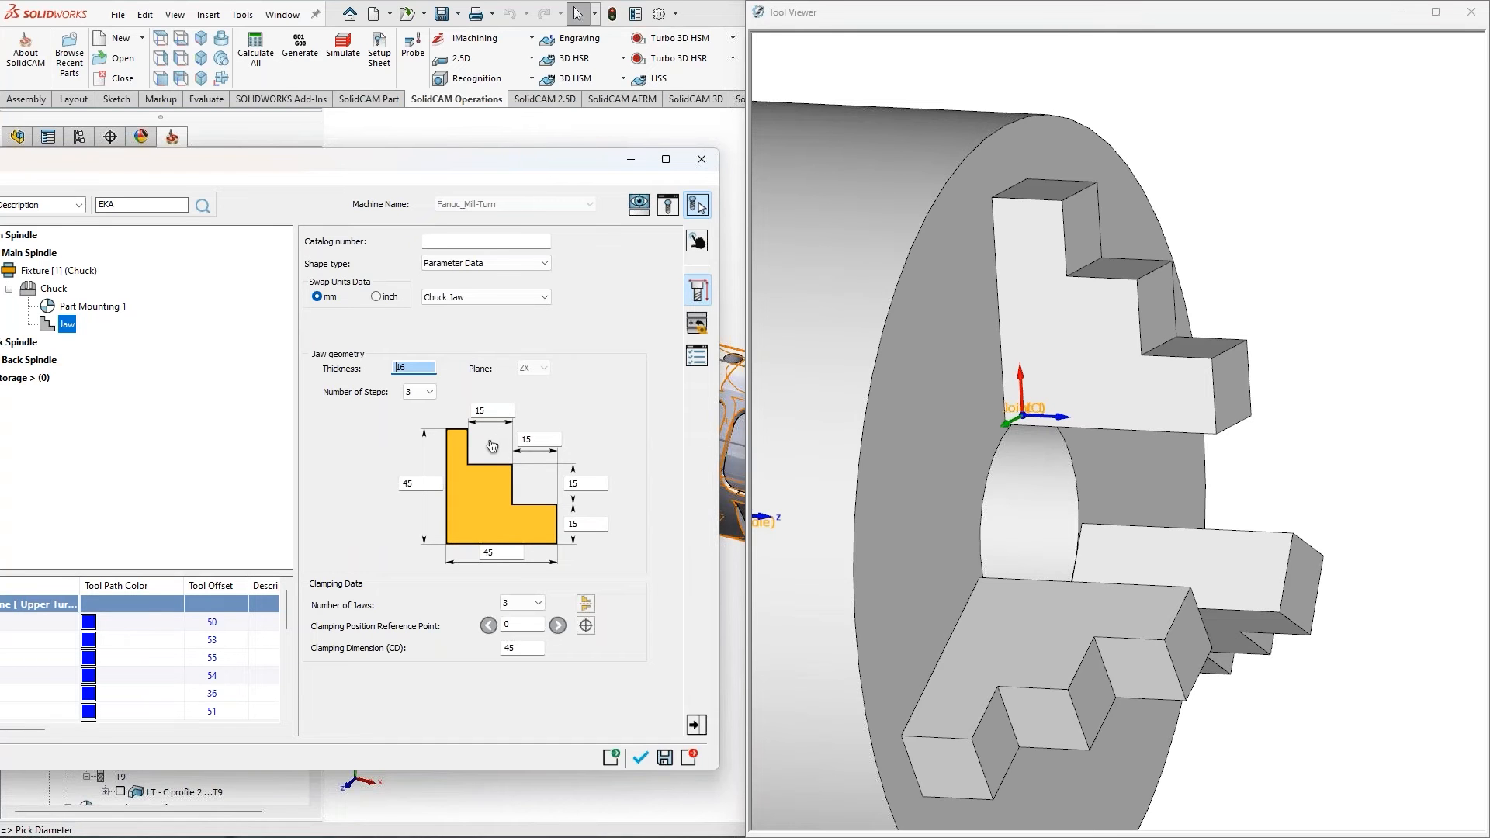
Set the stepped jaw's step widths to 17 and 13 mm and its step heights to 12 and 13 mm
click(489, 410)
scroll(489, 410, down, 2)
scroll(490, 410, up, 2)
scroll(490, 410, down, 1)
scroll(490, 411, up, 3)
click(554, 441)
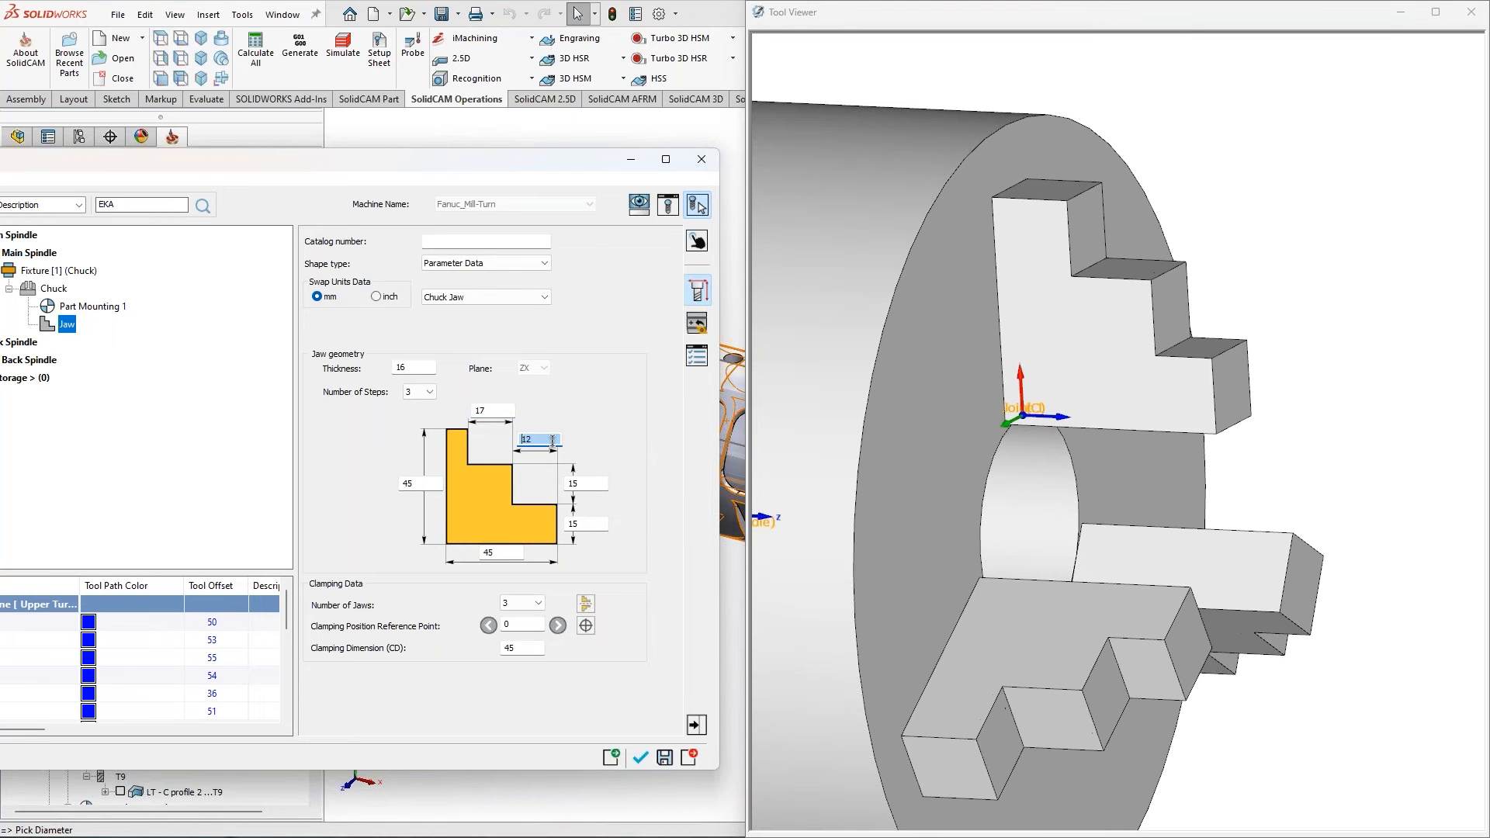
click(599, 483)
scroll(599, 483, down, 1)
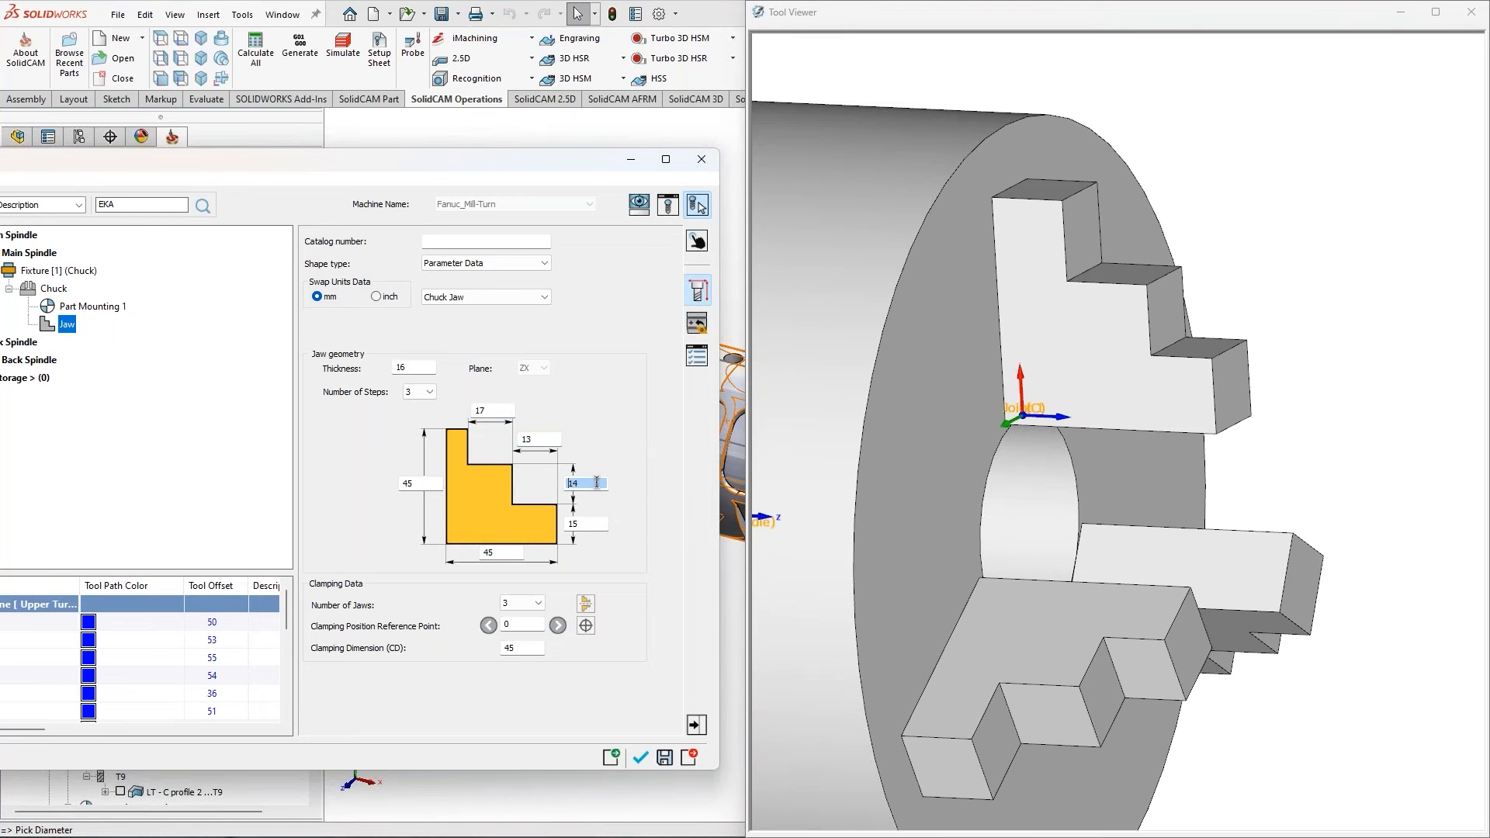
scroll(599, 483, down, 2)
click(592, 525)
scroll(592, 526, down, 2)
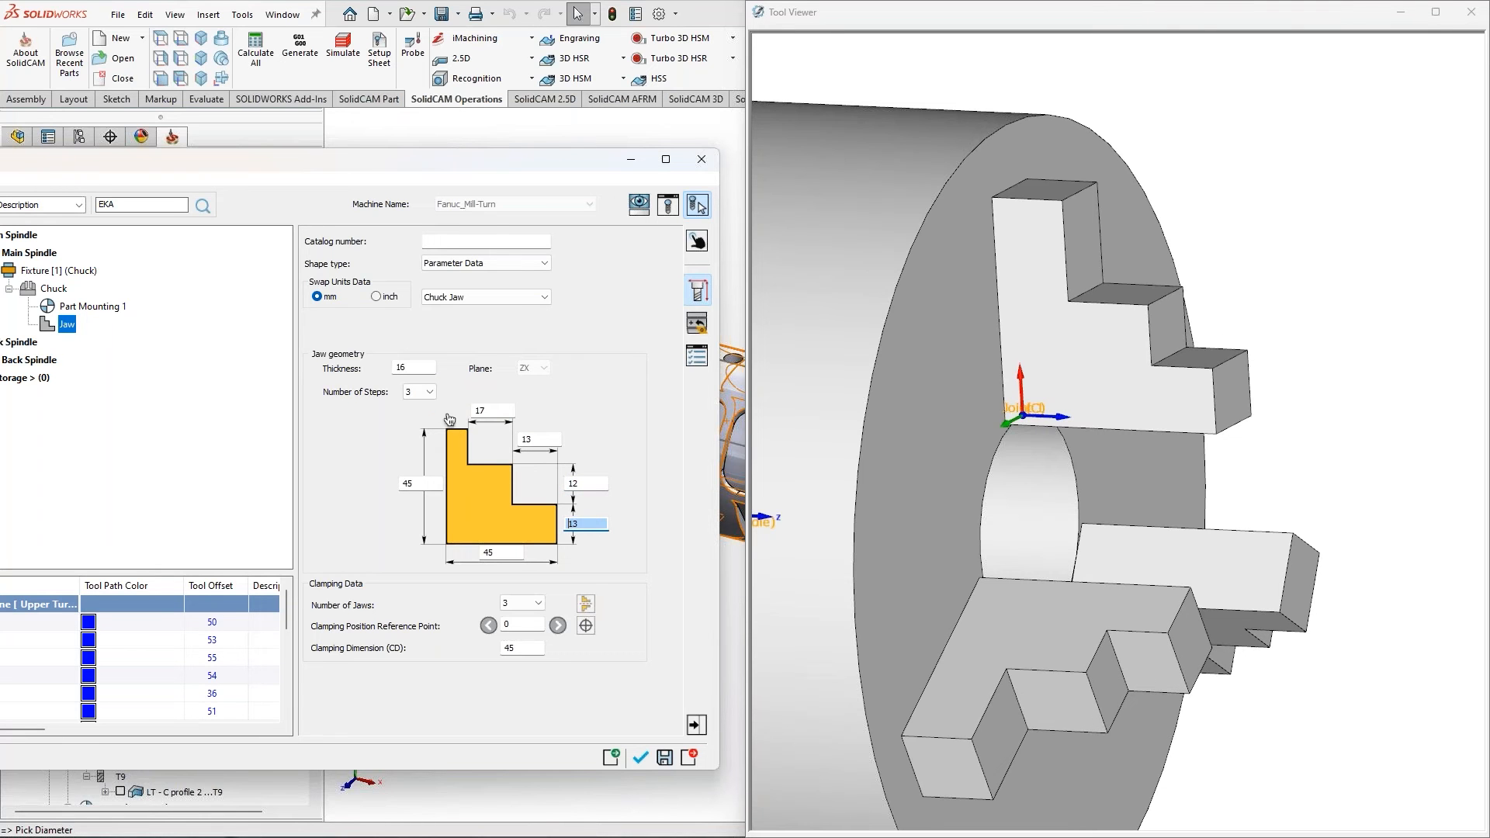
Try the jaw geometry with a single step, and restore the number of steps to 3
click(431, 394)
click(426, 409)
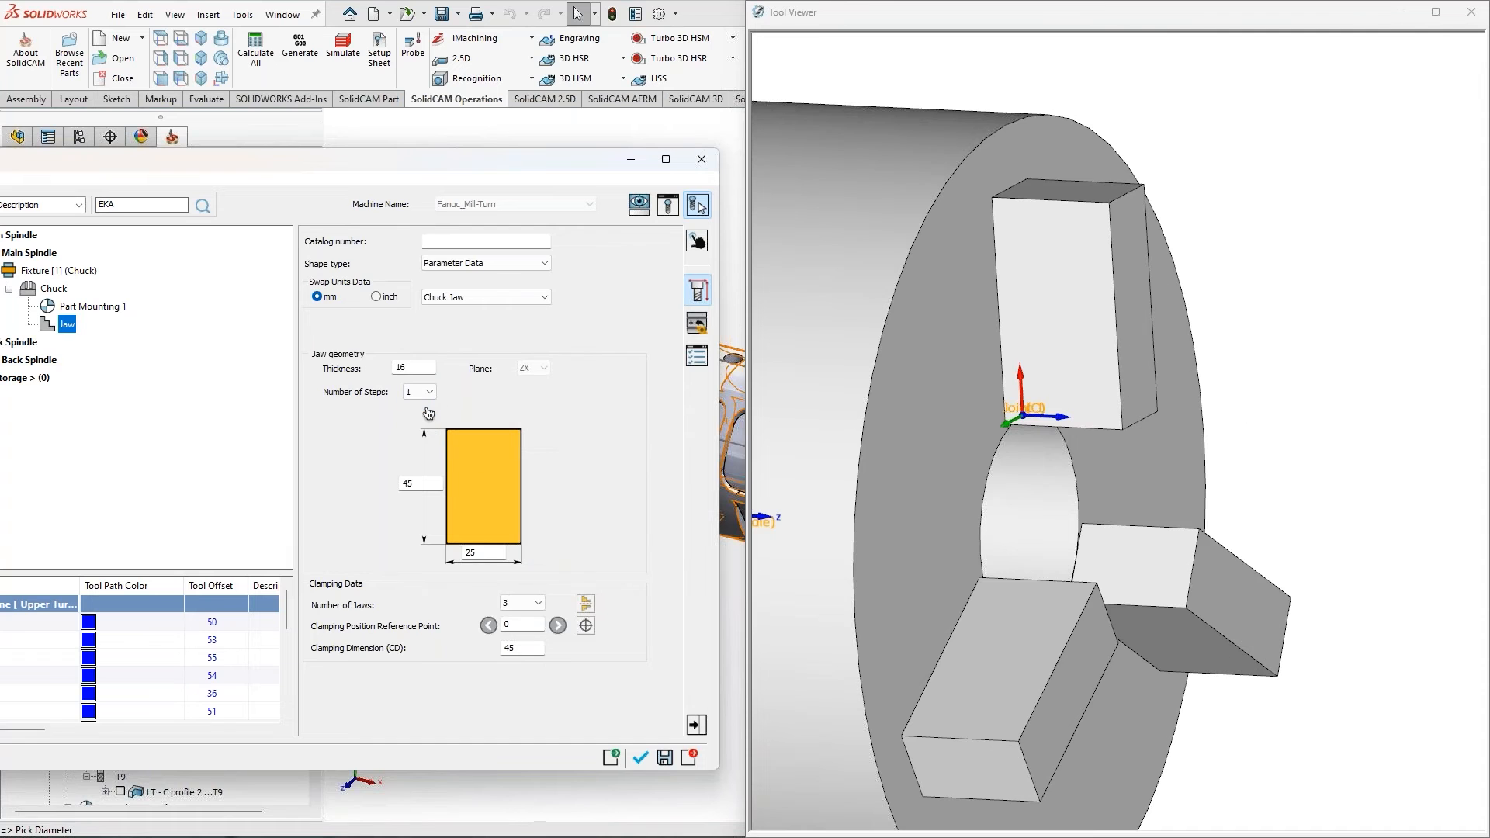
key(Down)
key(Down)
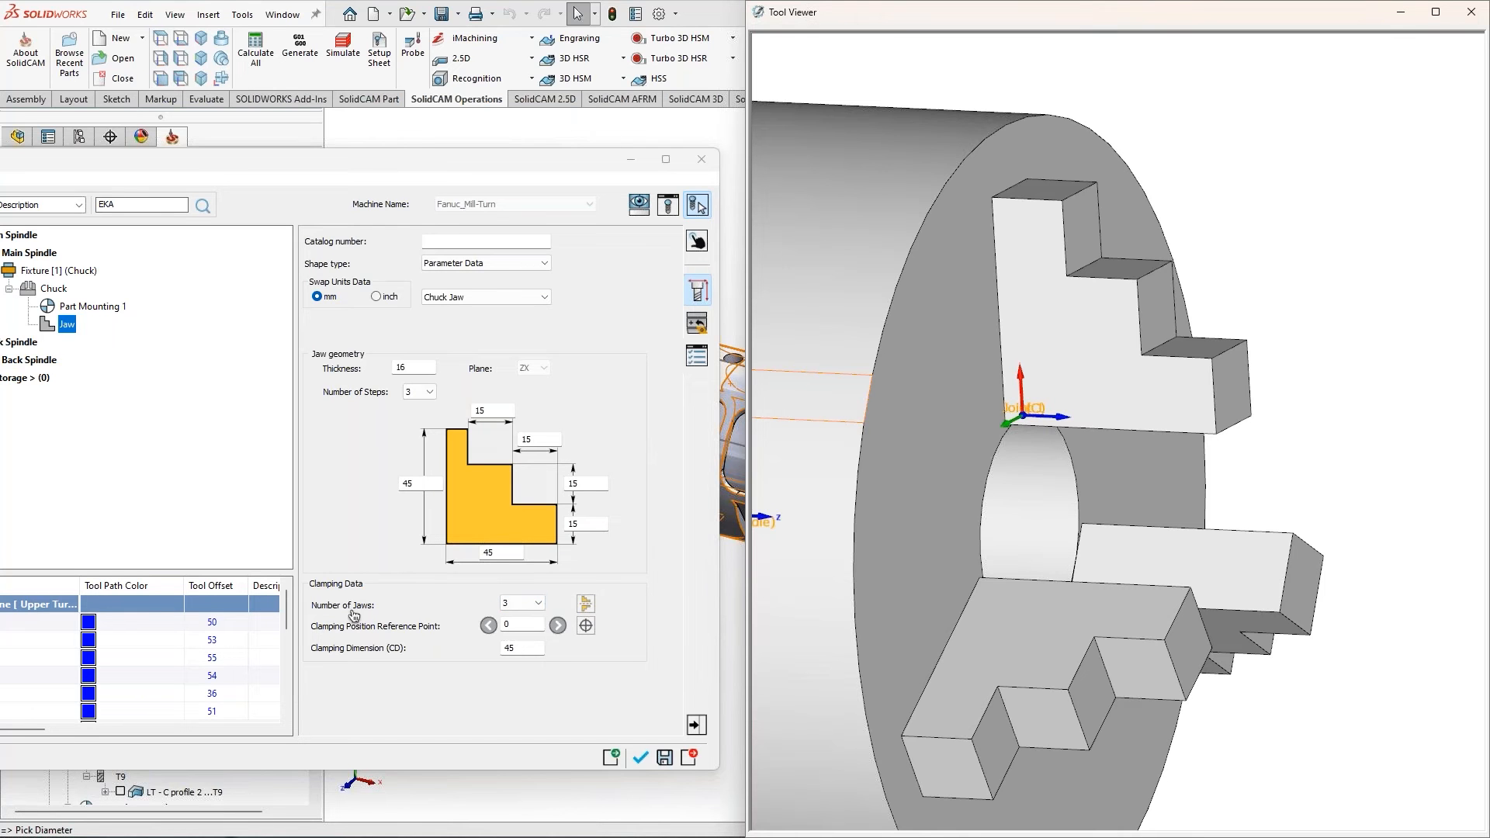
Try the chuck with 6 jaws, and return the number of jaws to 3
click(533, 607)
click(528, 624)
key(Down)
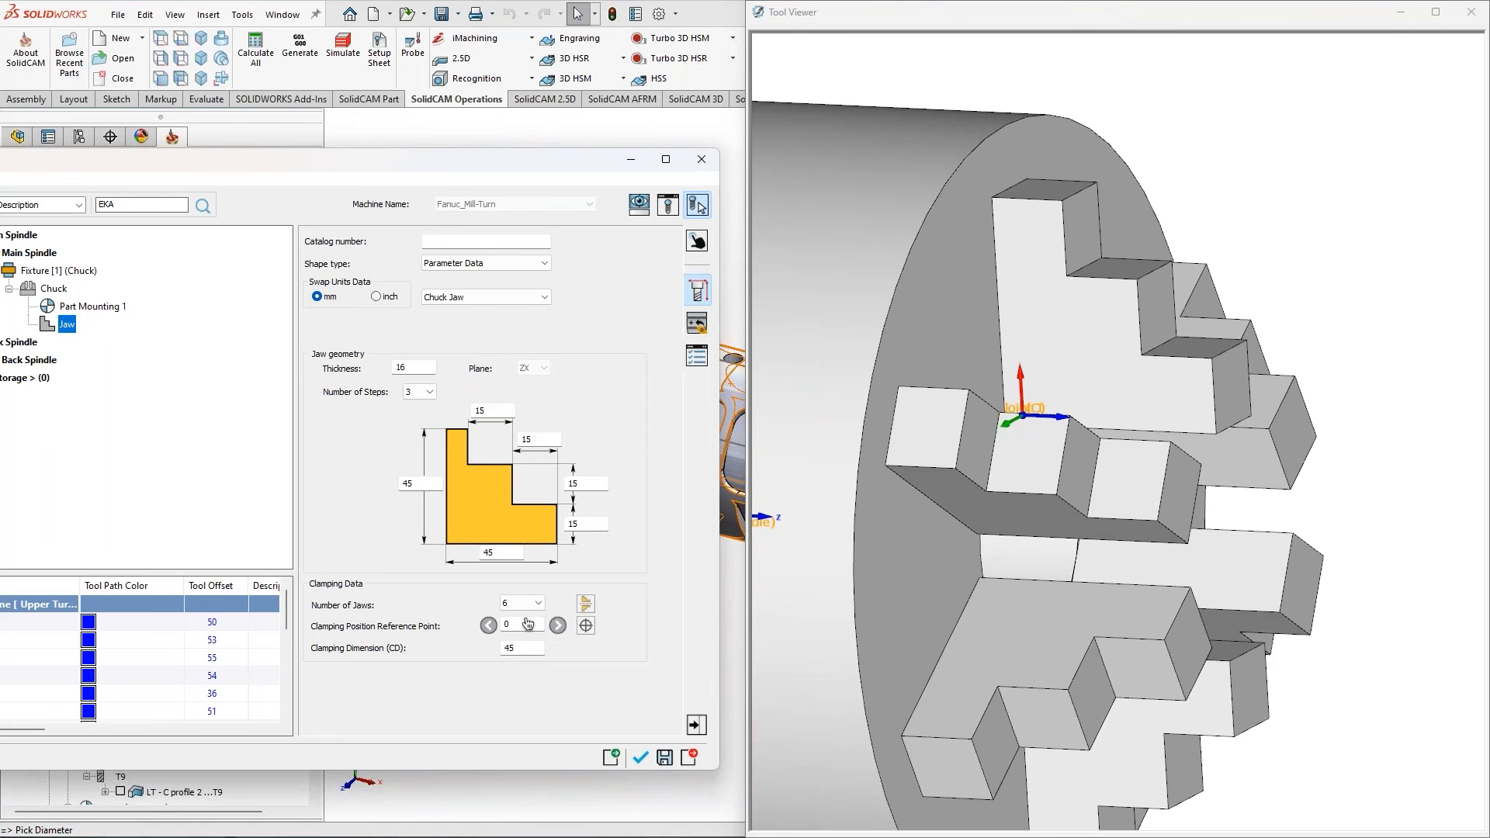
key(Up)
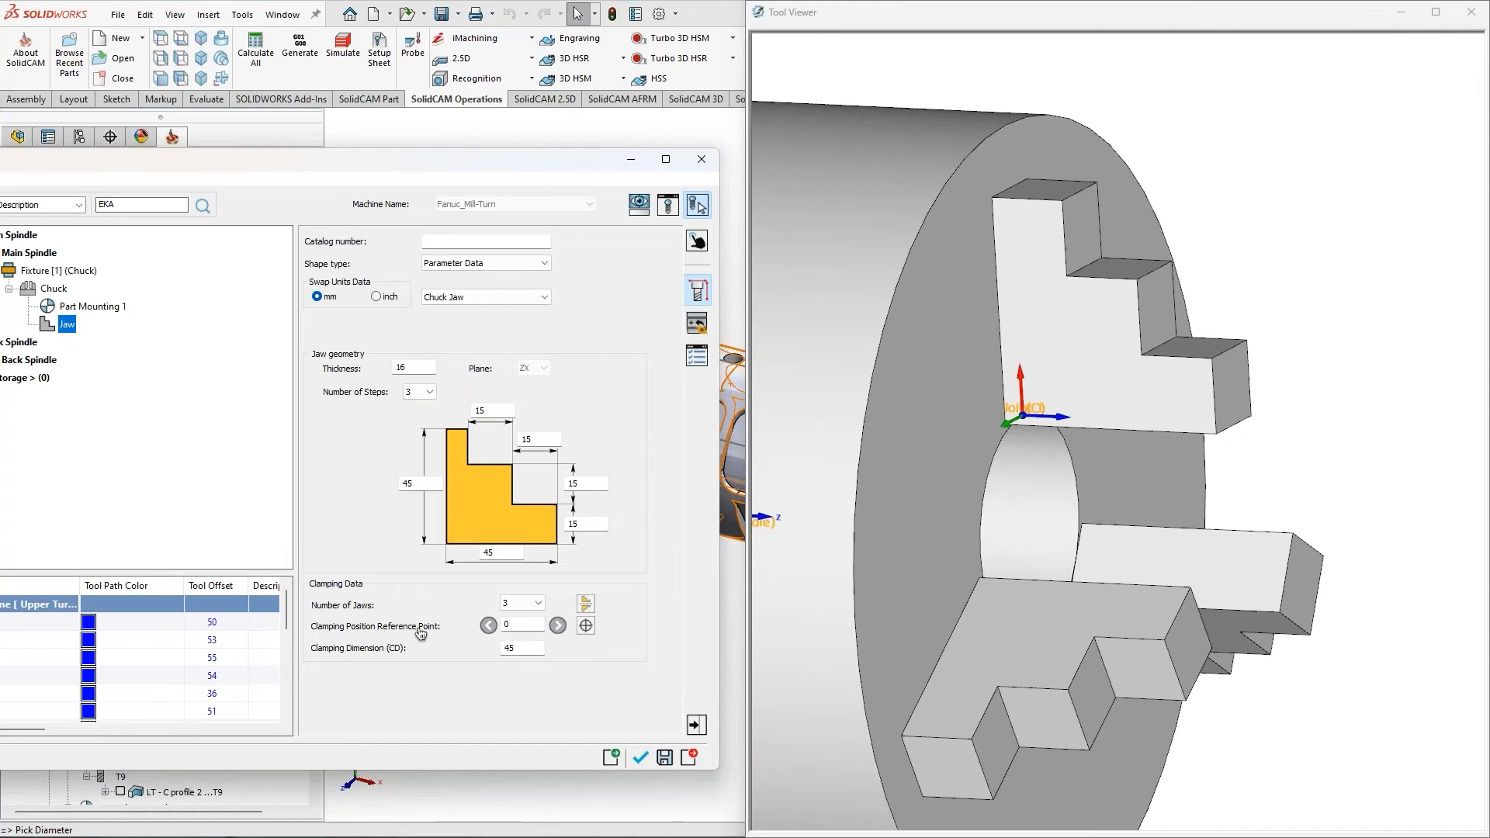
Cycle the jaw's clamping position reference point through 45 and 90, and set it to 60
scroll(1058, 422, up, 2)
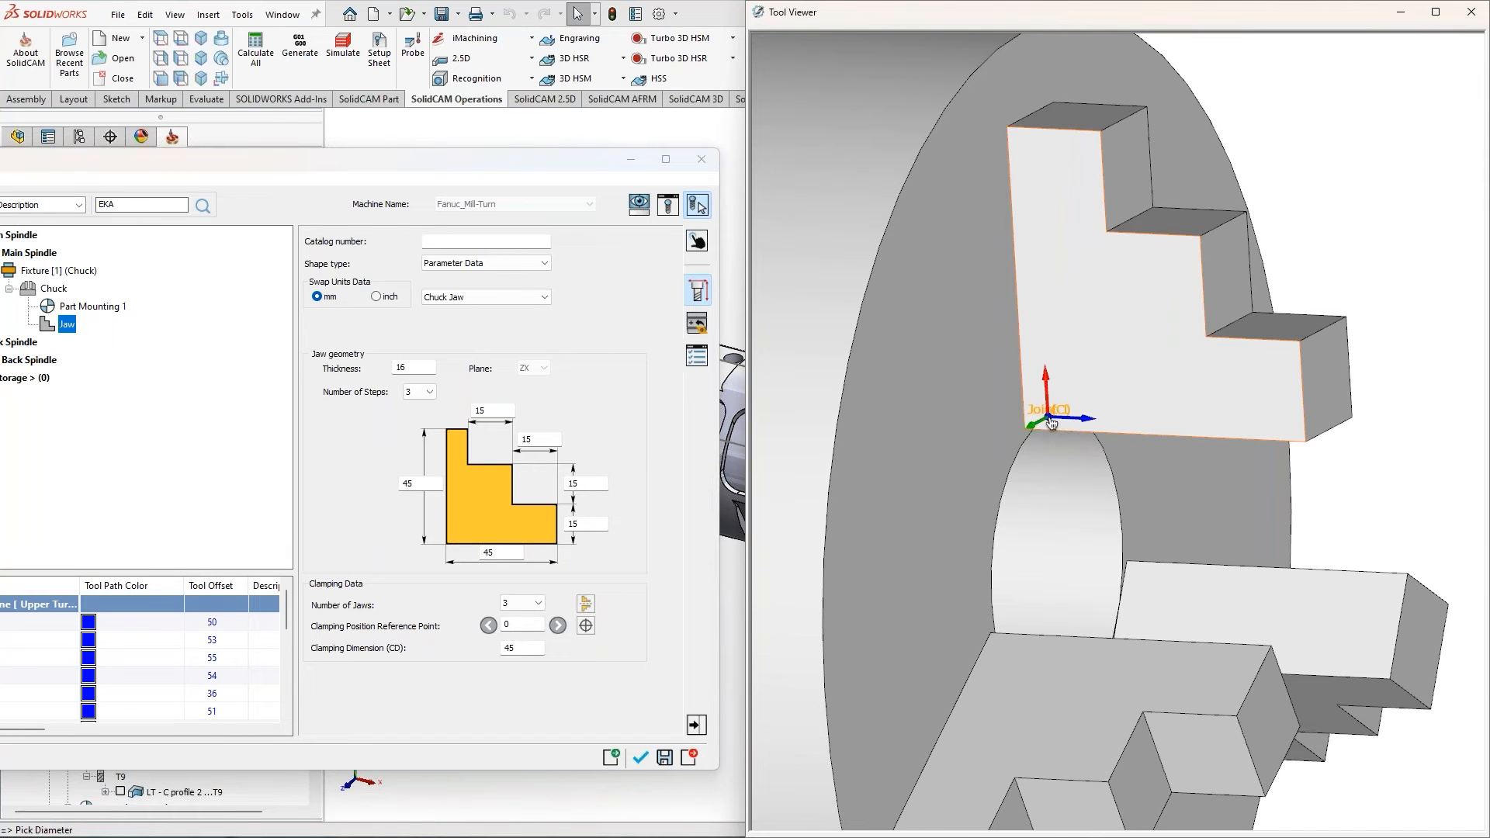
click(1049, 421)
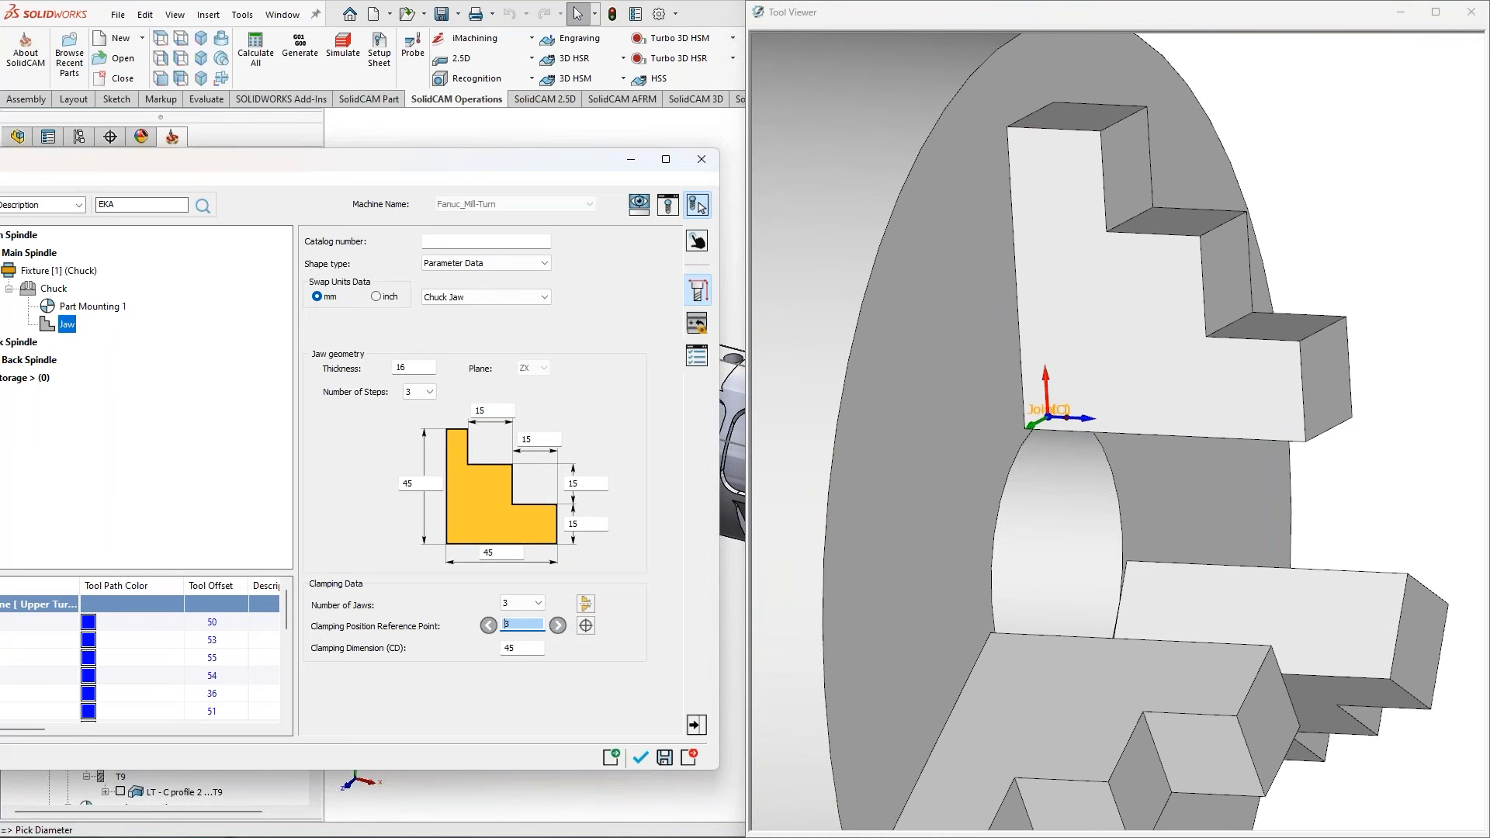
scroll(524, 626, down, 1)
click(558, 625)
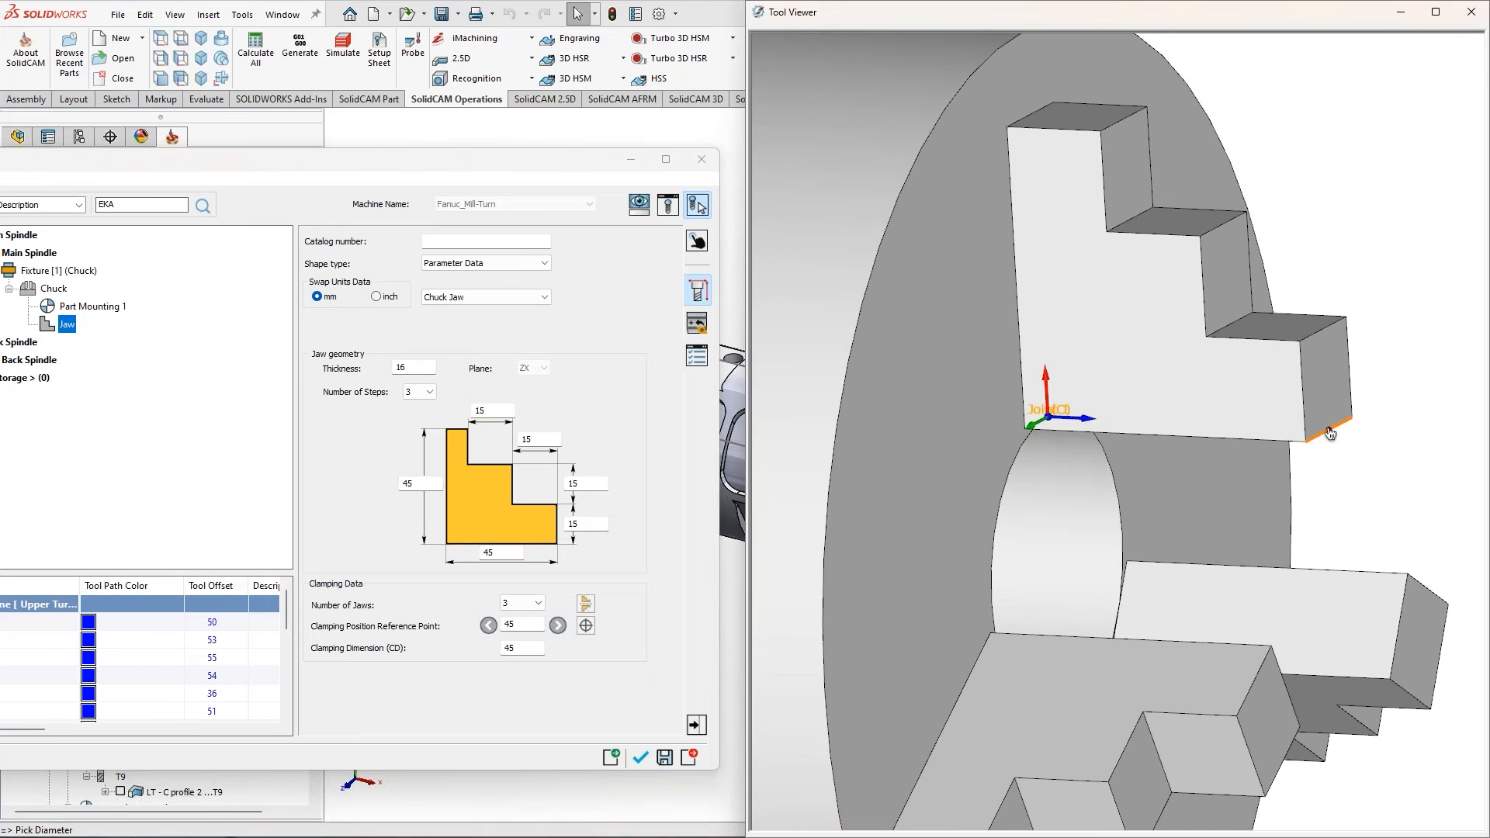
click(558, 626)
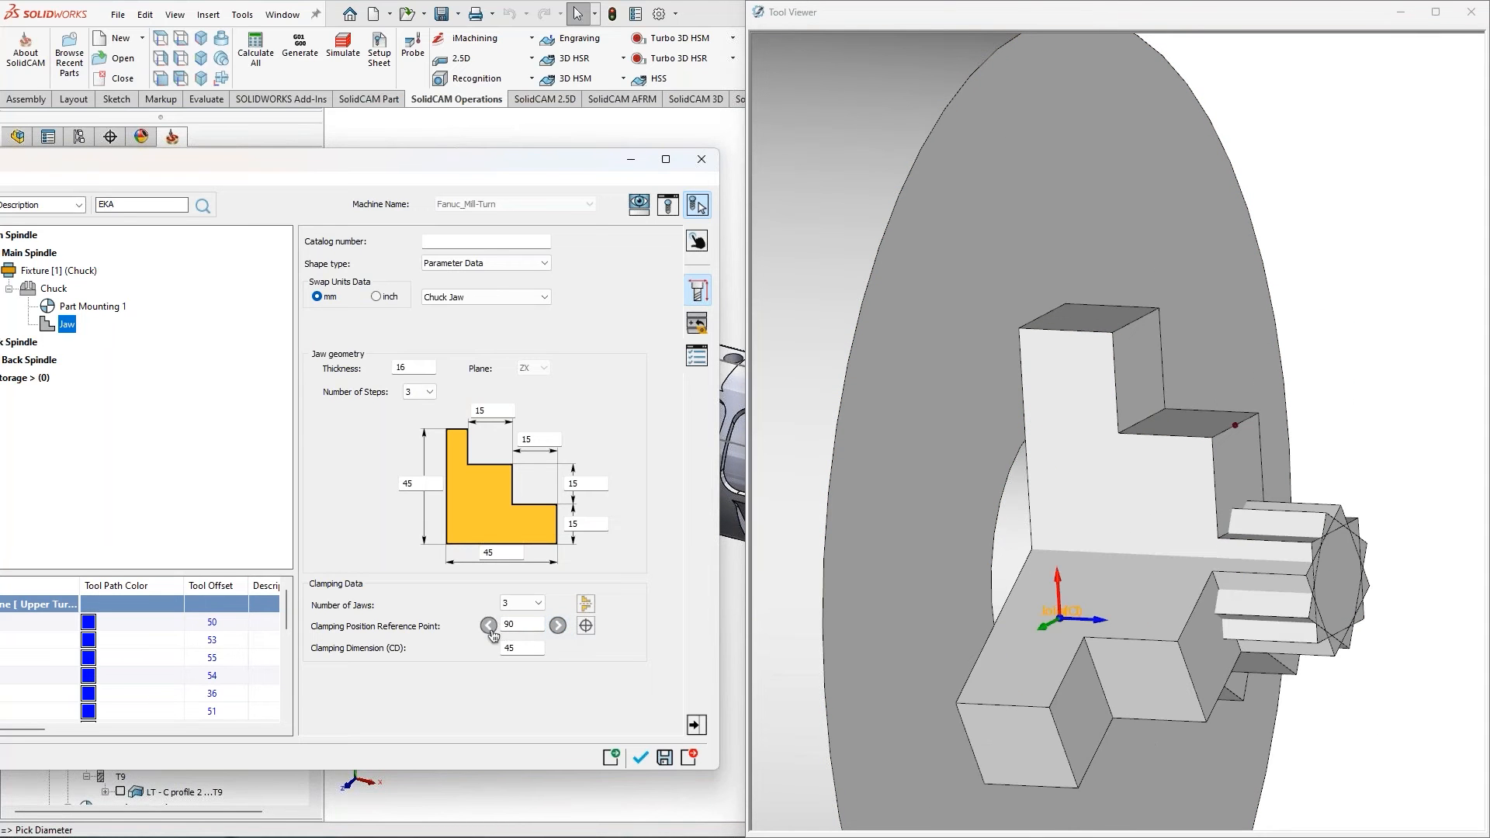
click(488, 626)
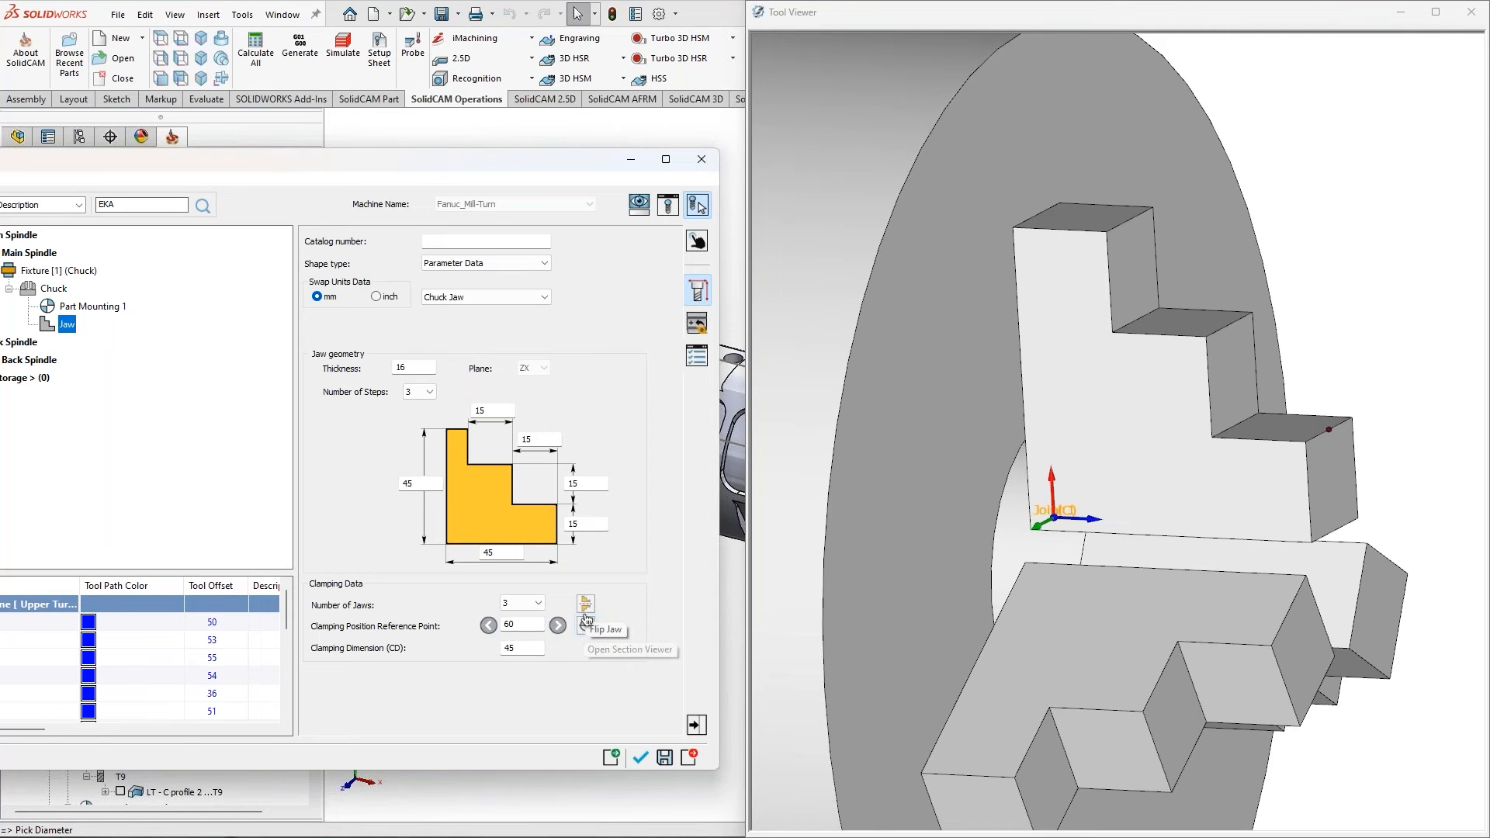
Delete the parametric chuck fixture from the Main Spindle and exit the ToolKit and machine setup without saving
double_click(516, 164)
click(342, 248)
right_click(342, 249)
click(380, 468)
drag(541, 141, 462, 138)
drag(985, 27, 813, 130)
click(1257, 122)
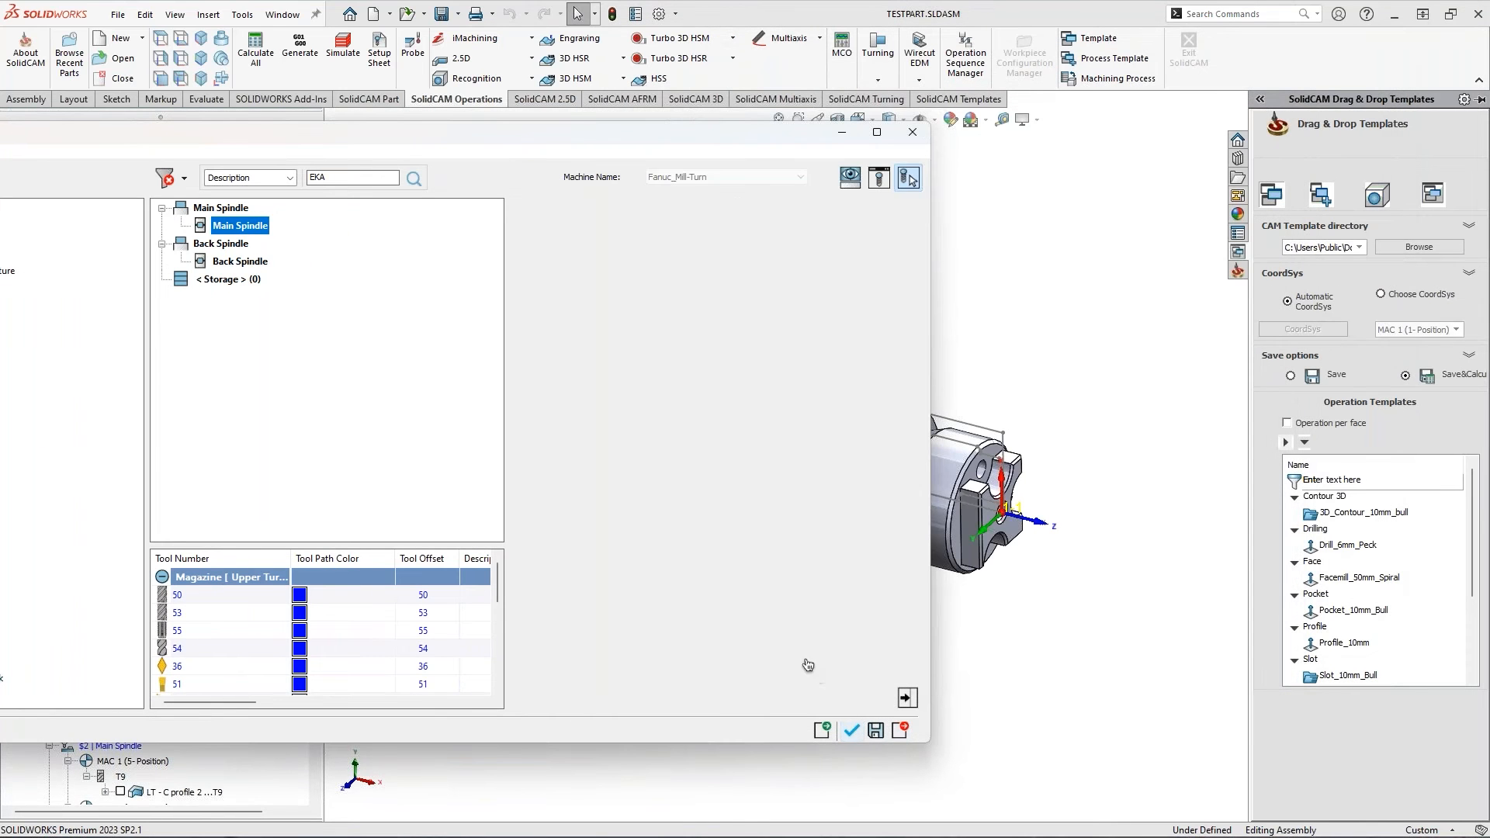
click(899, 731)
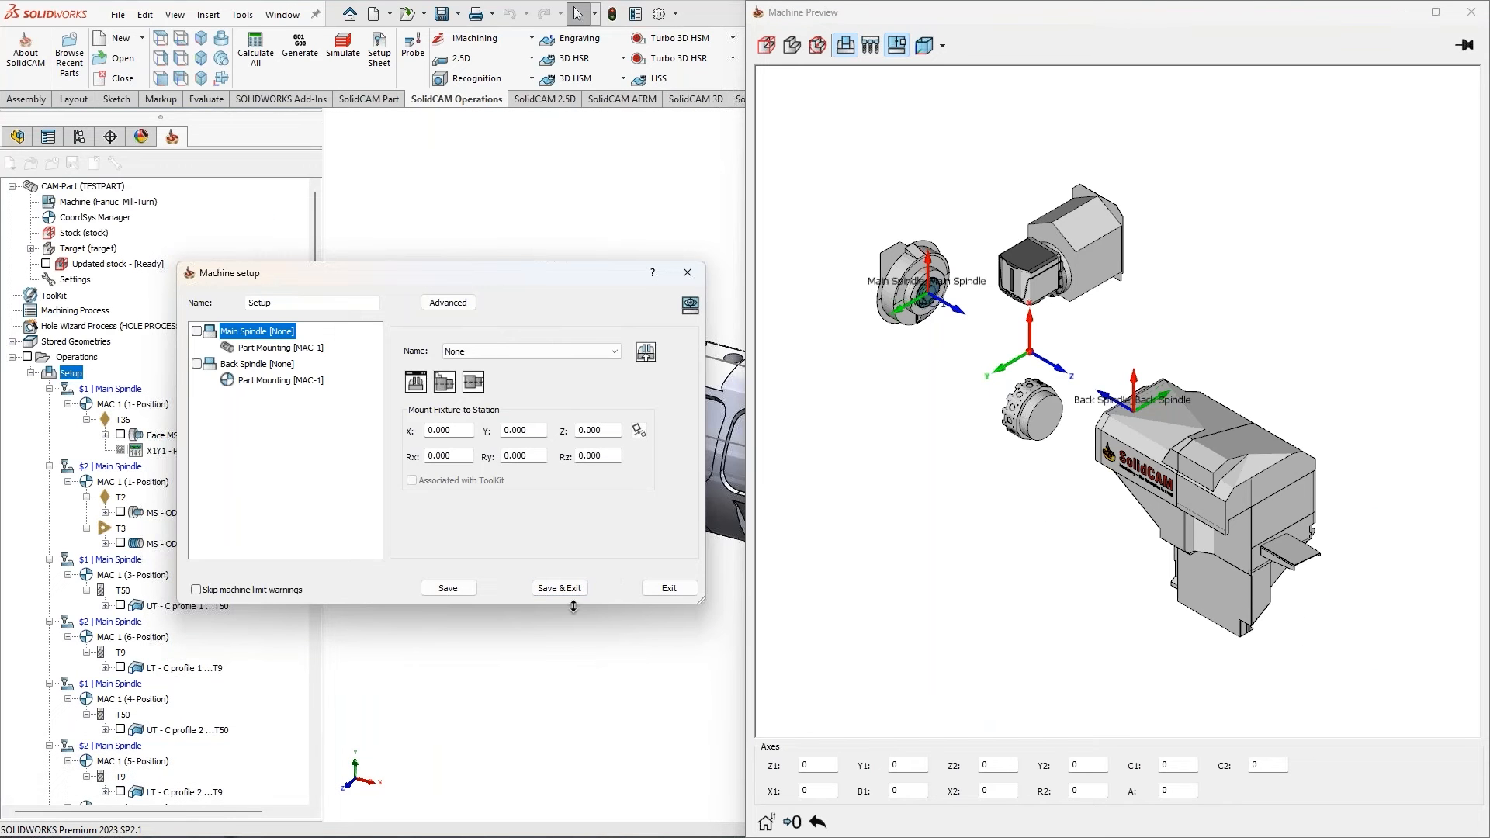
click(675, 590)
Open the assembly SCHUNK-0819271 ROTA-S plus 2_0 160-42 A4-VP1, 01.sldasm from the SW folder of the Webinar chuck fixtures
click(118, 14)
click(136, 60)
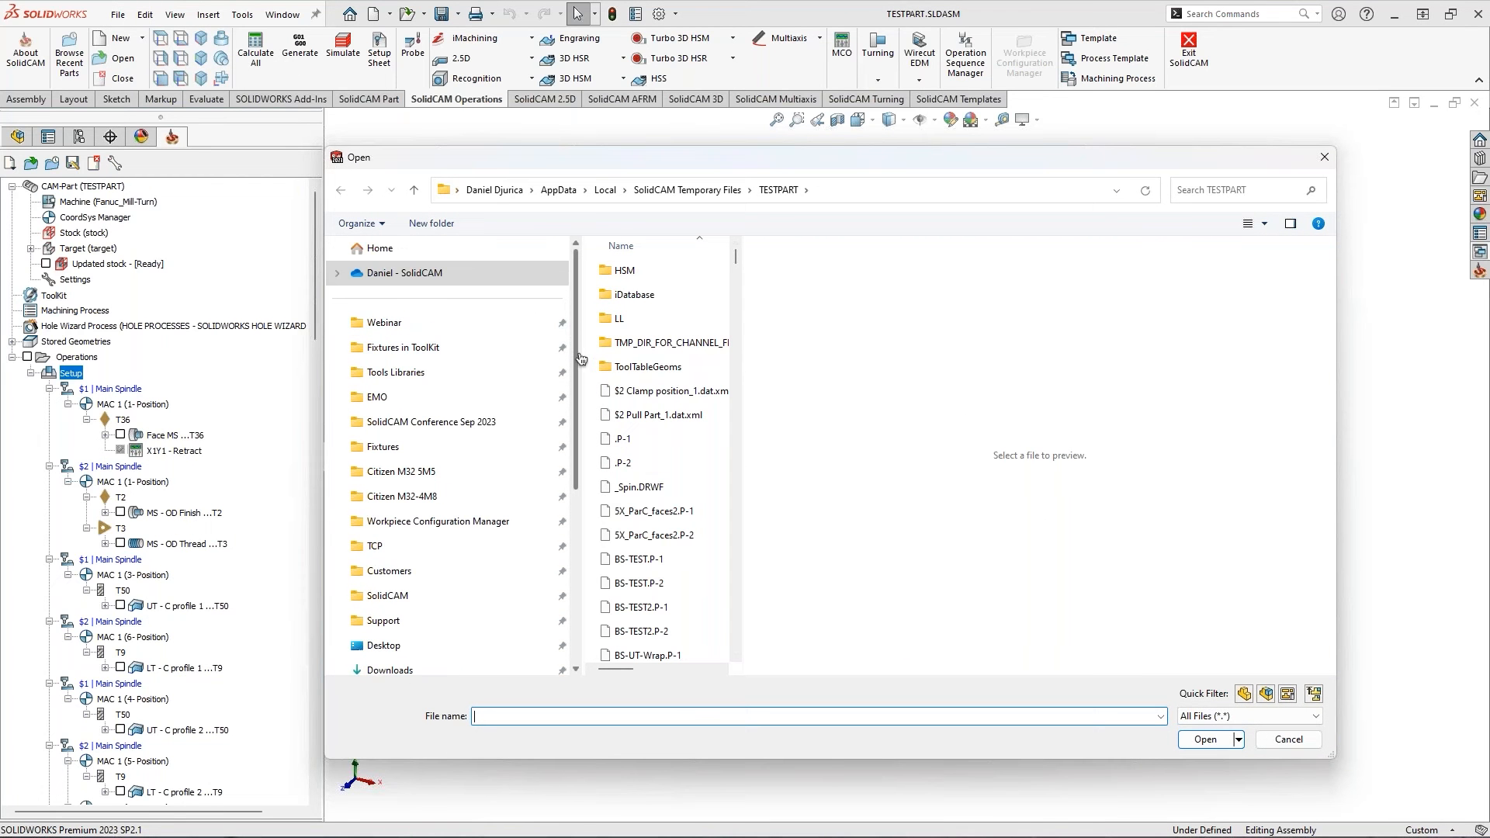
click(400, 333)
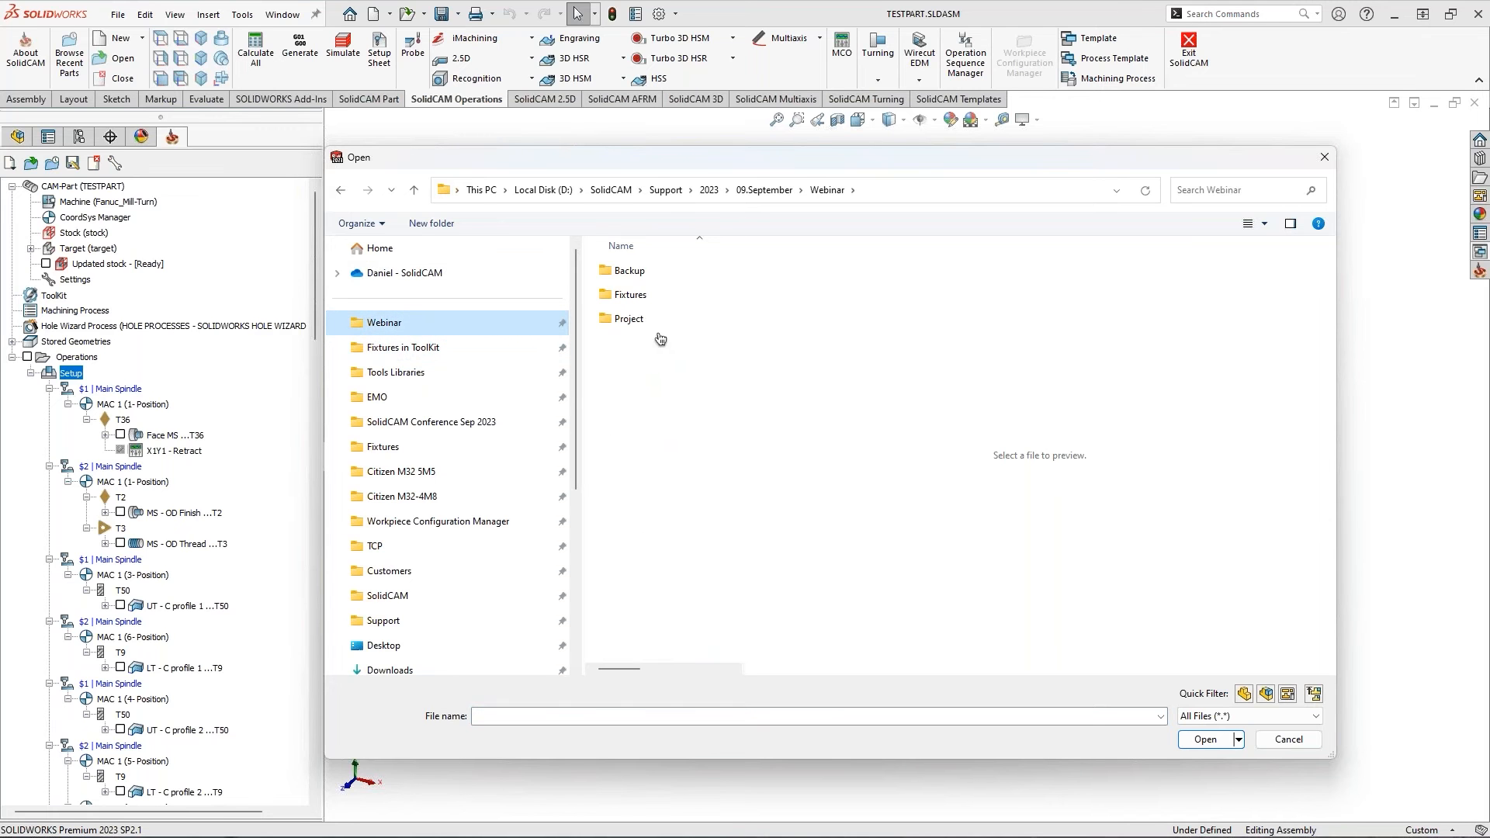
double_click(642, 295)
click(637, 275)
double_click(636, 275)
double_click(636, 274)
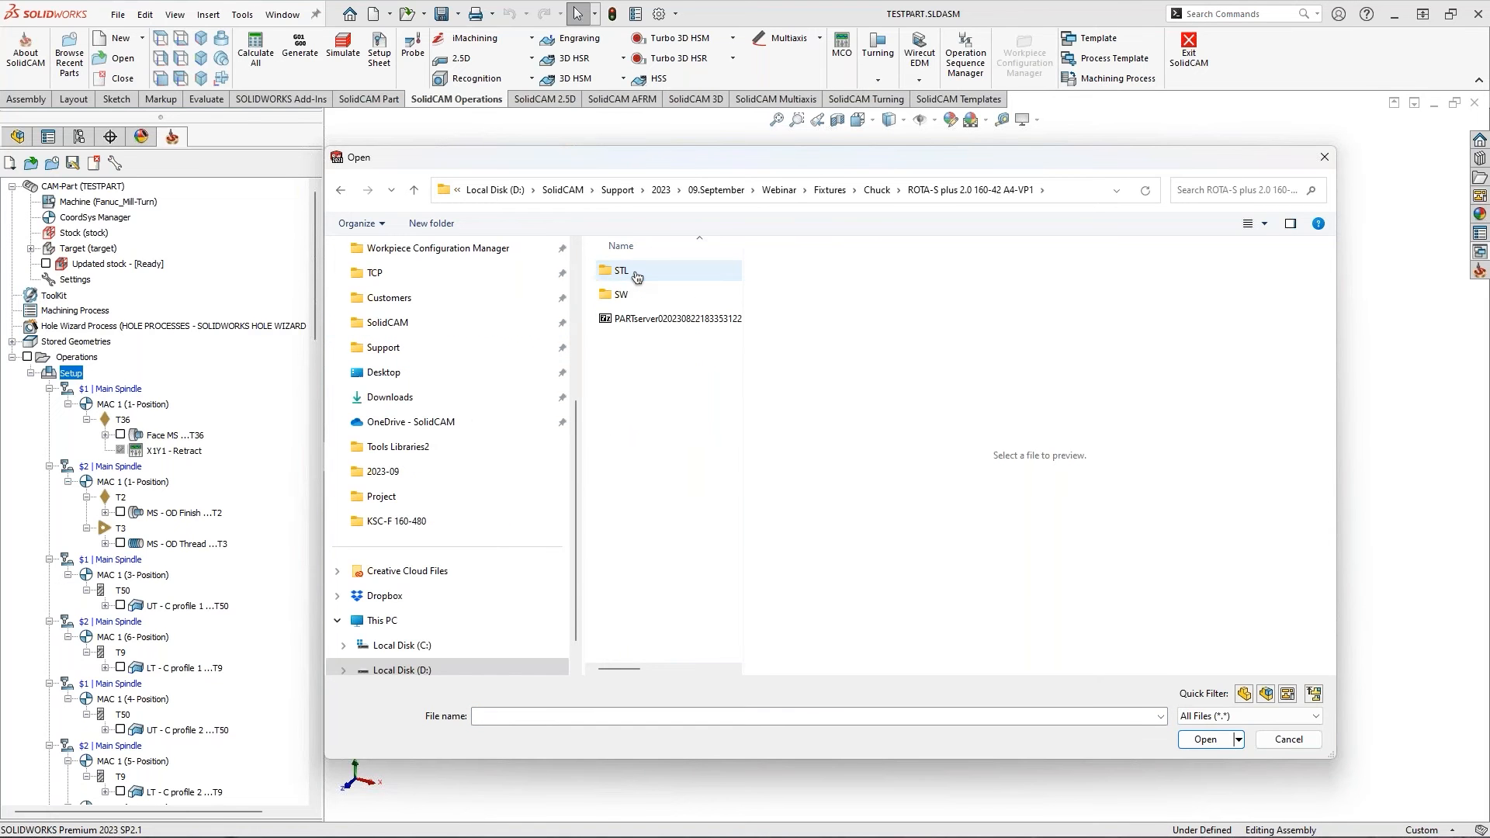
double_click(635, 289)
click(632, 273)
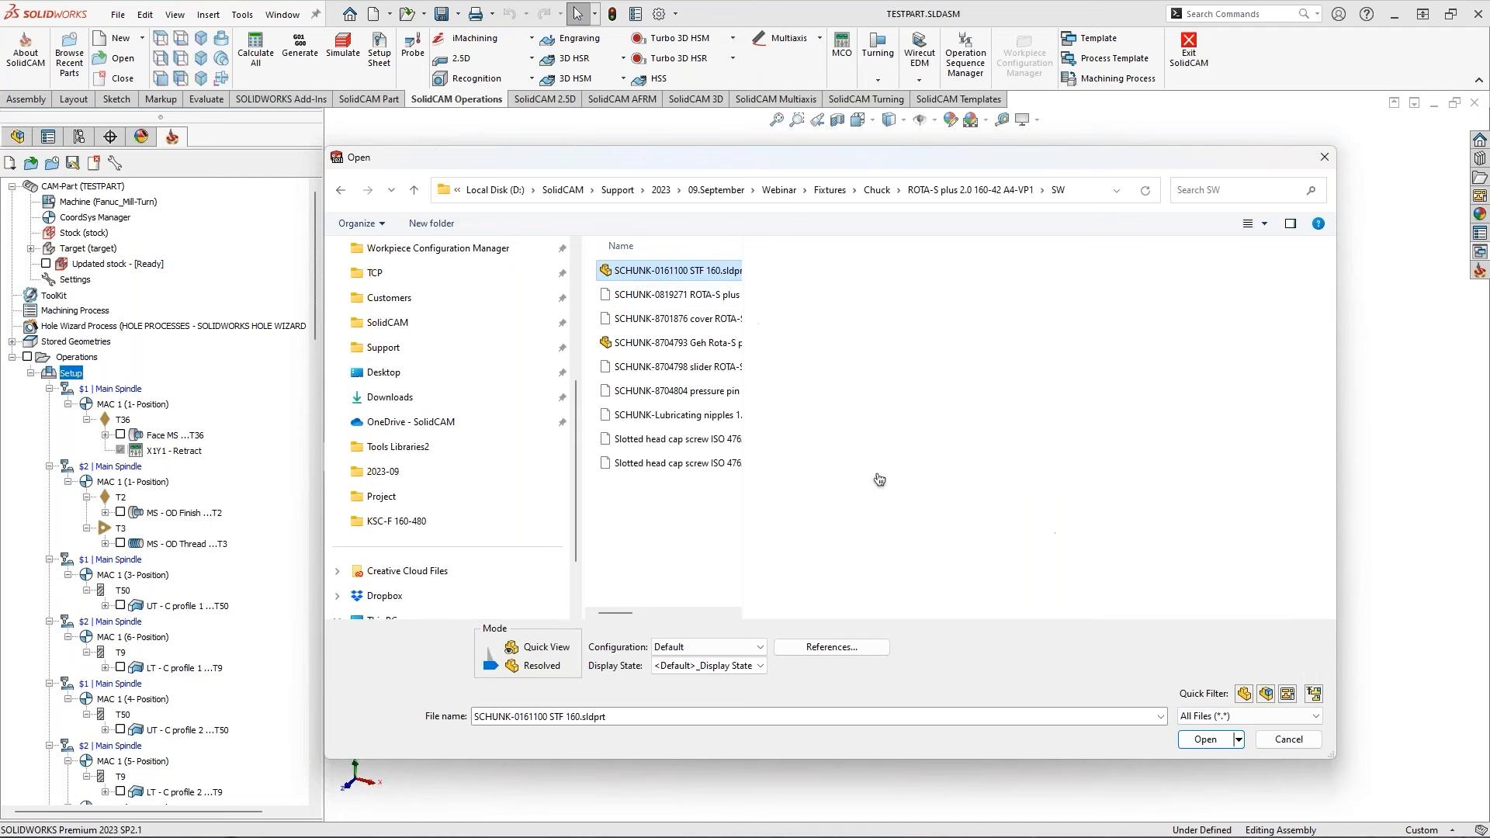
click(767, 294)
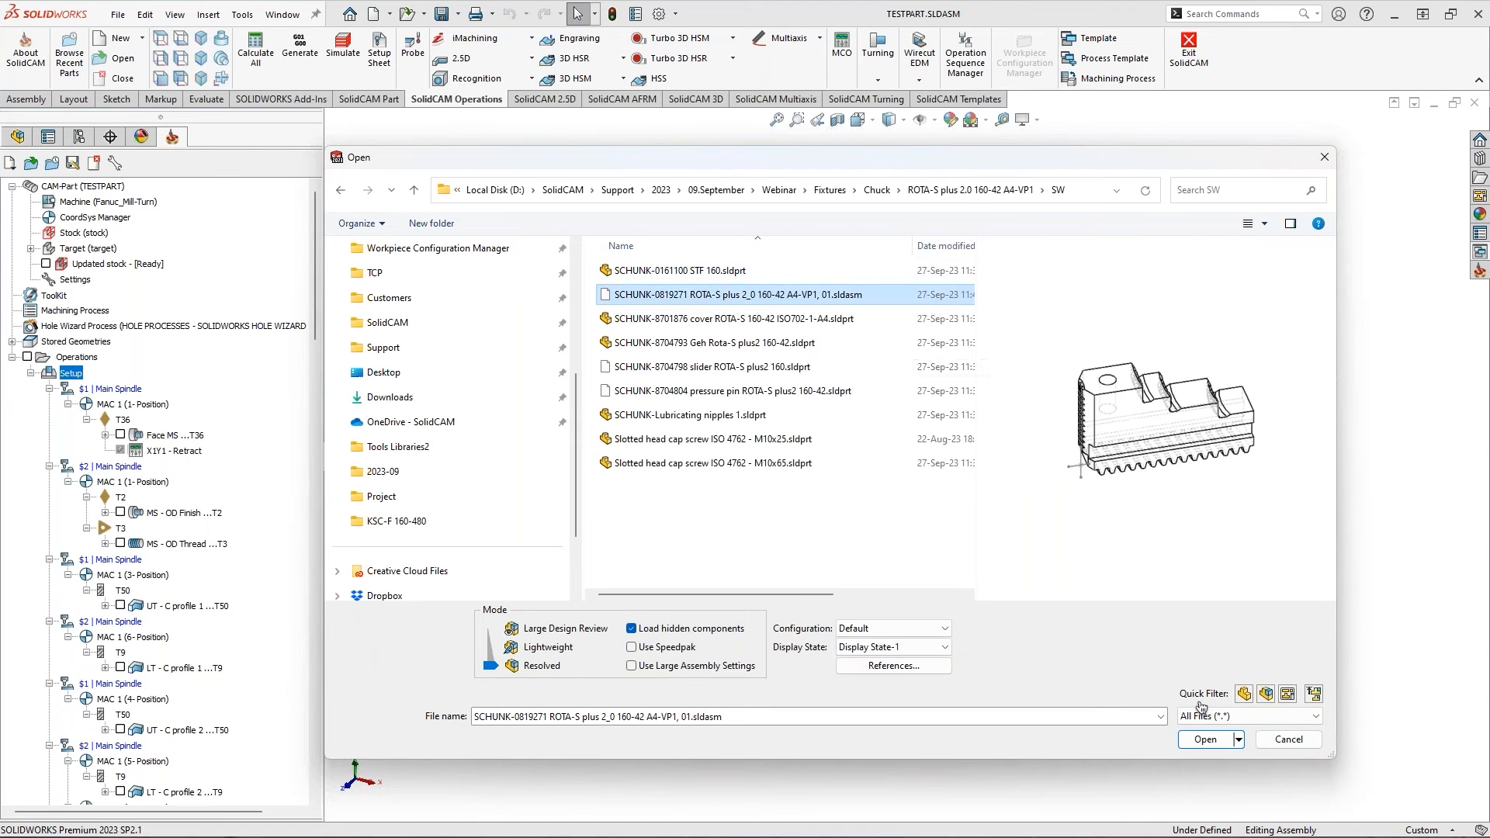
click(1205, 739)
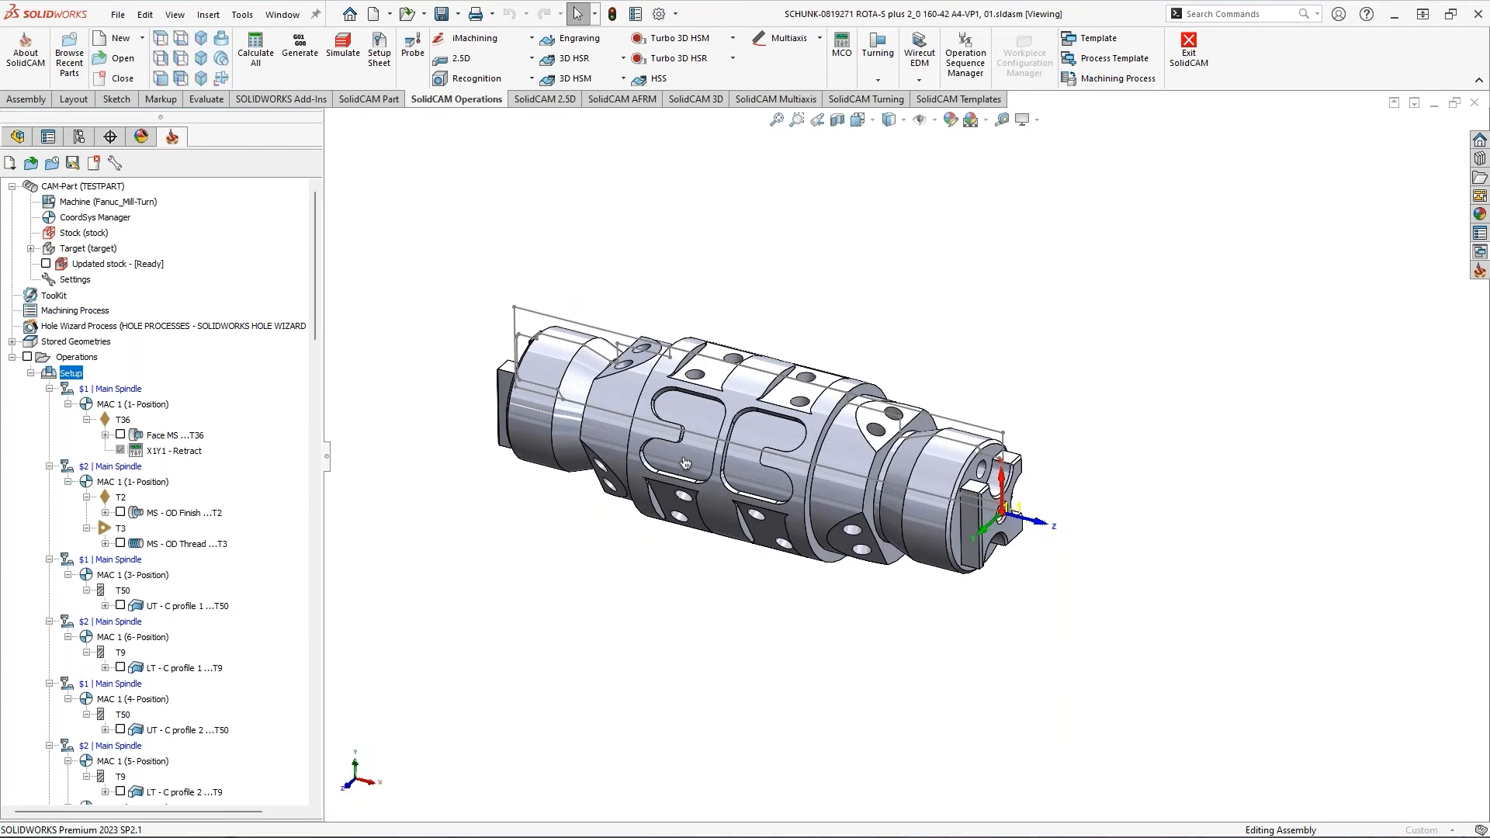
Show all components of the SCHUNK chuck assembly, from the 8701876 cover to the 8704793 body
scroll(688, 458, up, 1)
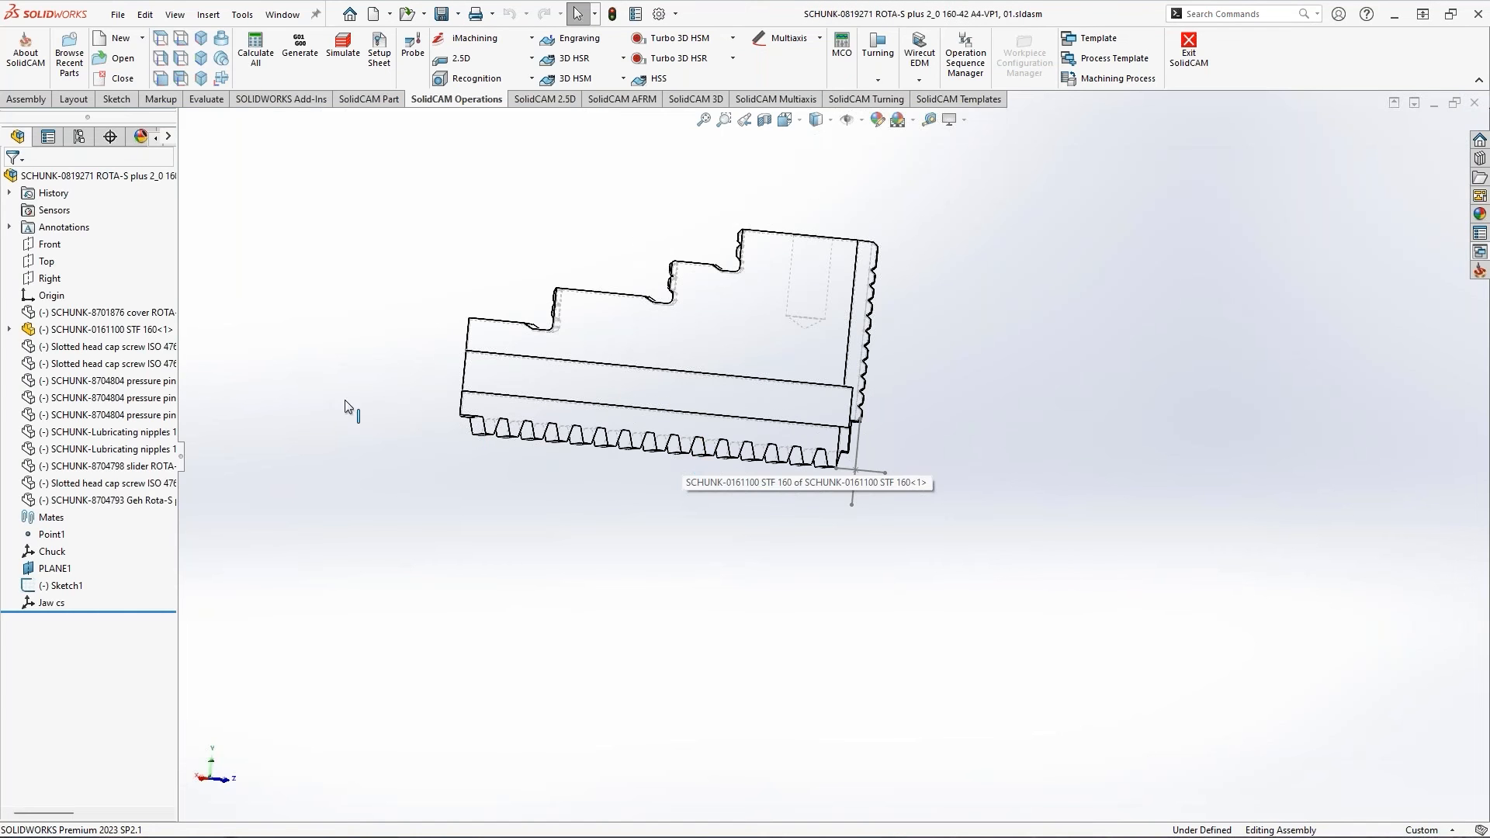
click(118, 314)
shift+click(109, 500)
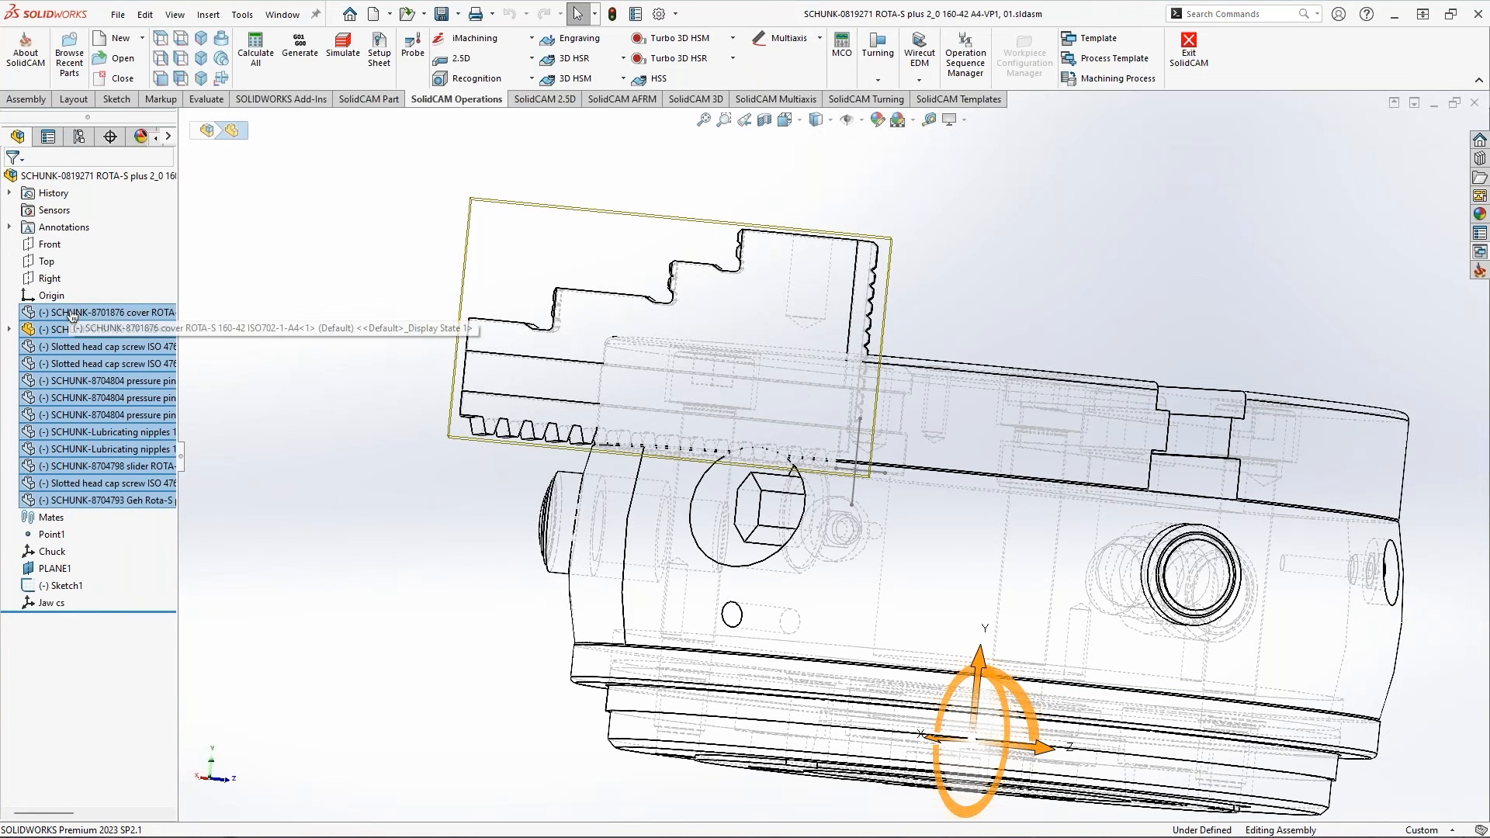
right_click(120, 314)
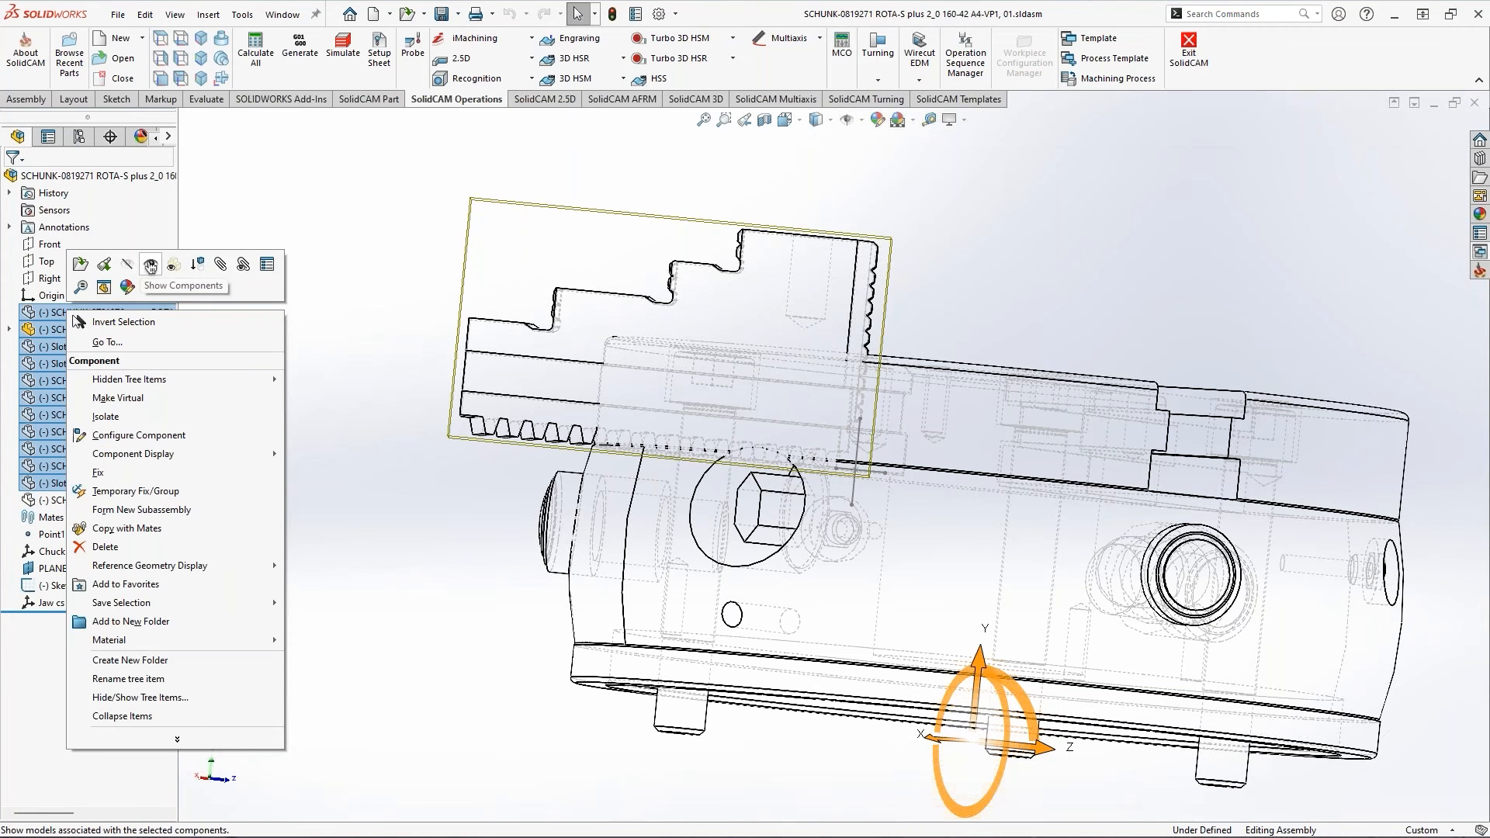
click(121, 287)
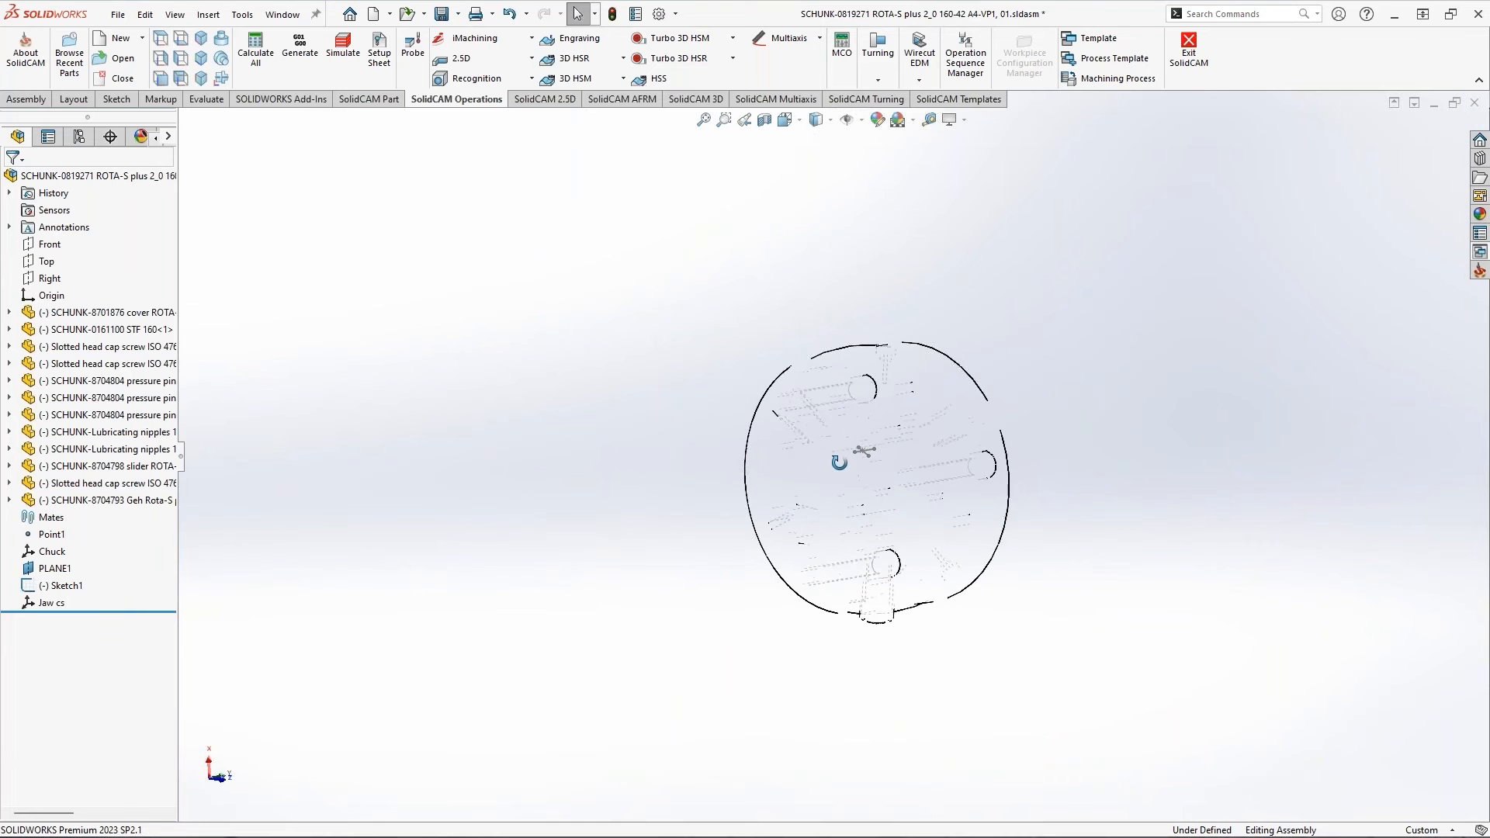
Set the component display of all the chuck assembly's parts to Shaded With Edges
click(55, 316)
shift+click(55, 502)
right_click(55, 502)
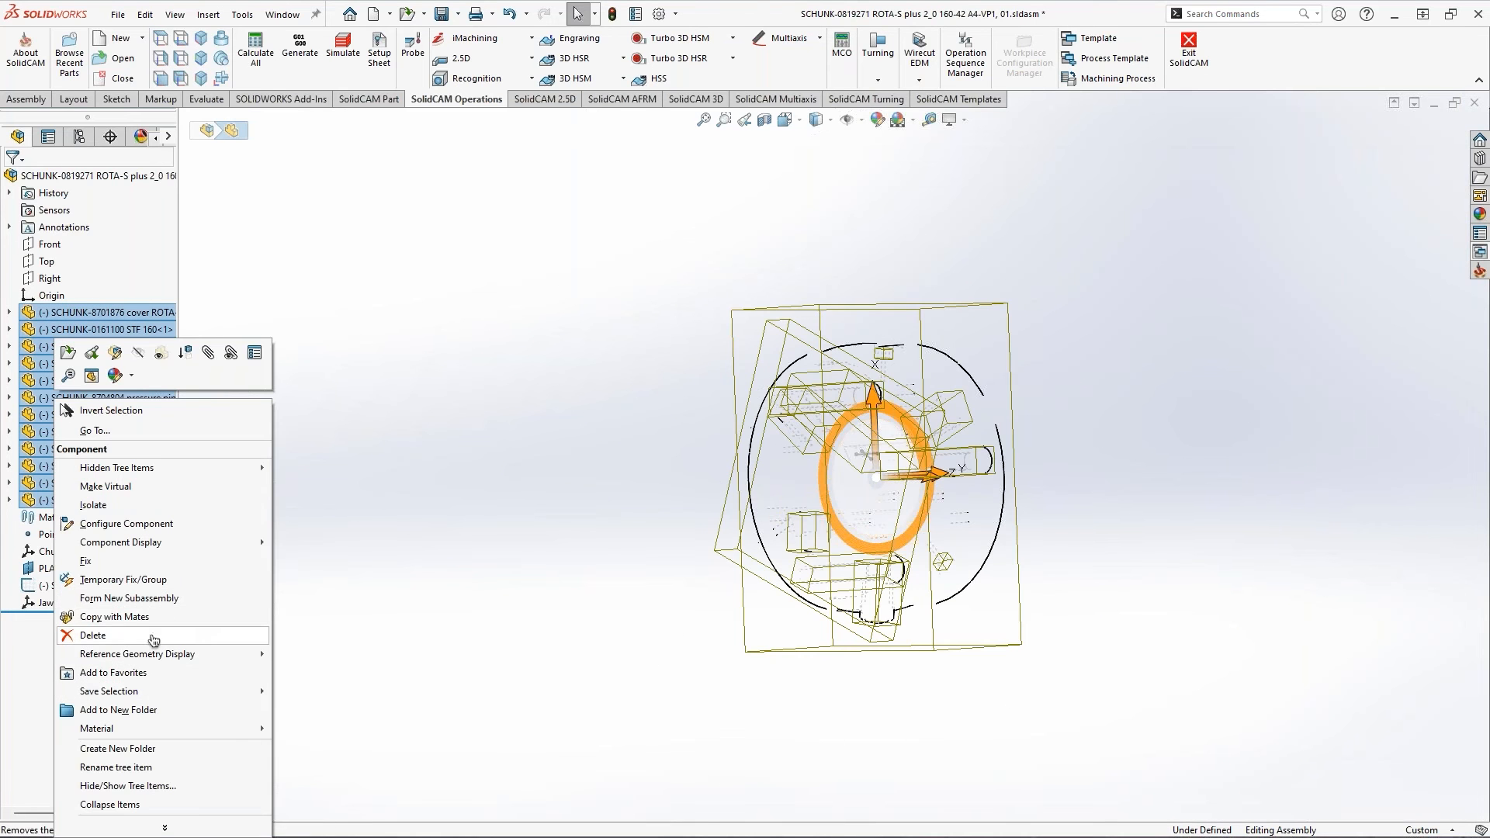
mouse_move(160, 548)
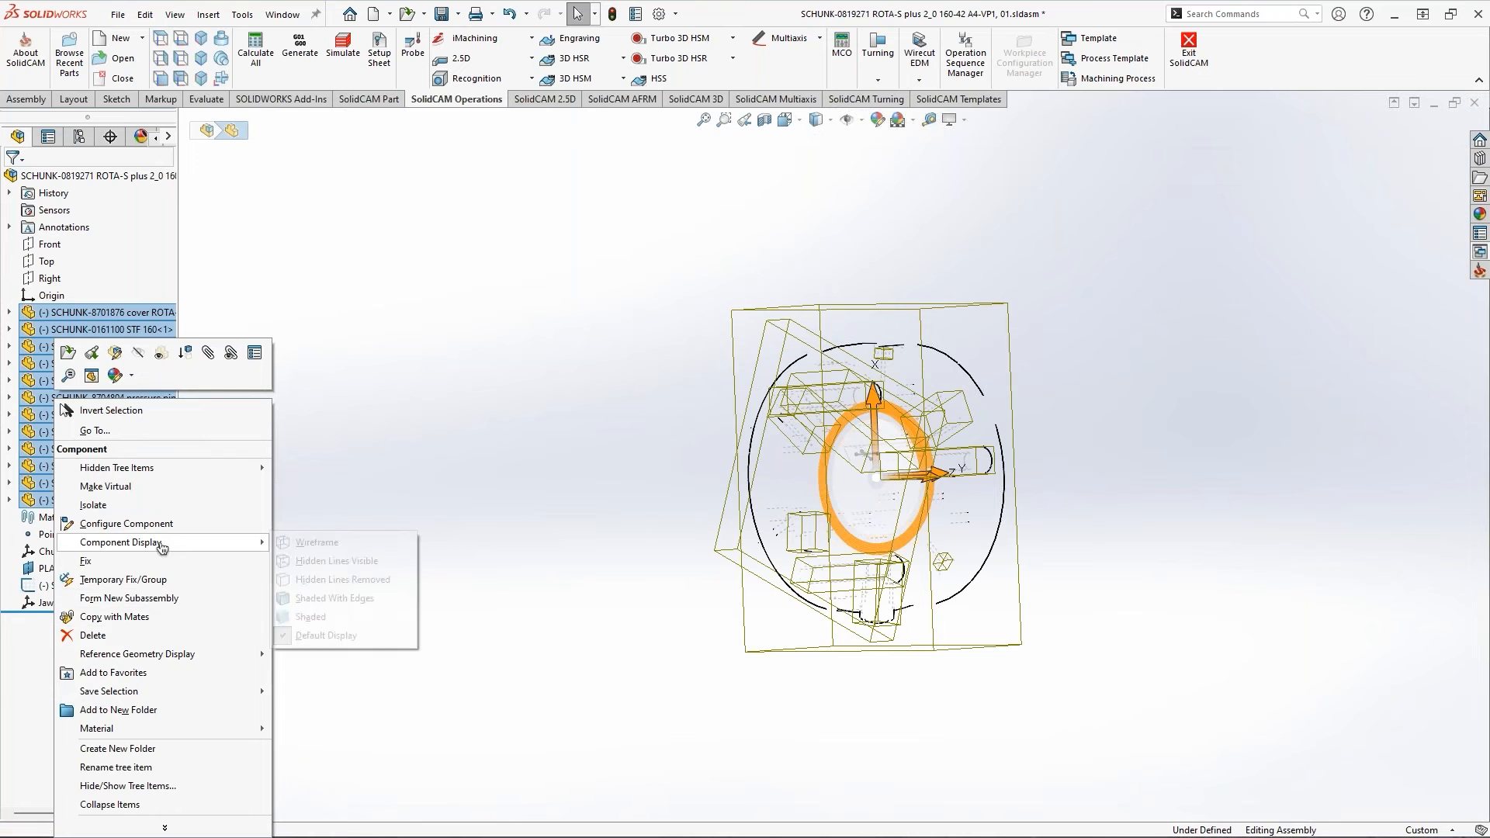
click(311, 604)
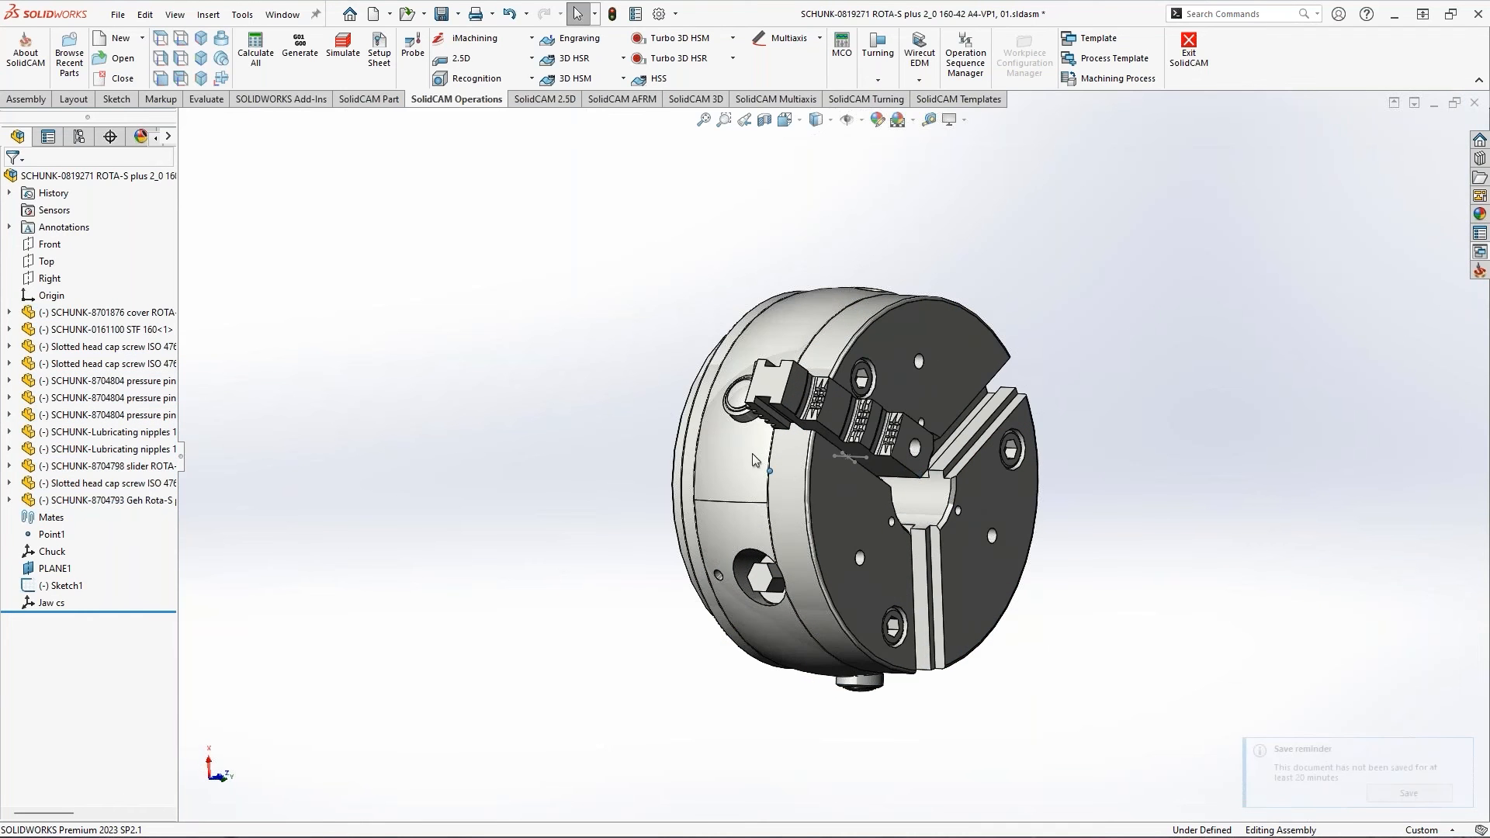
Examine the chuck's face, jaw slots, single mounted jaw and rear mounting side
middle_drag(533, 548, 776, 454)
scroll(825, 462, down, 3)
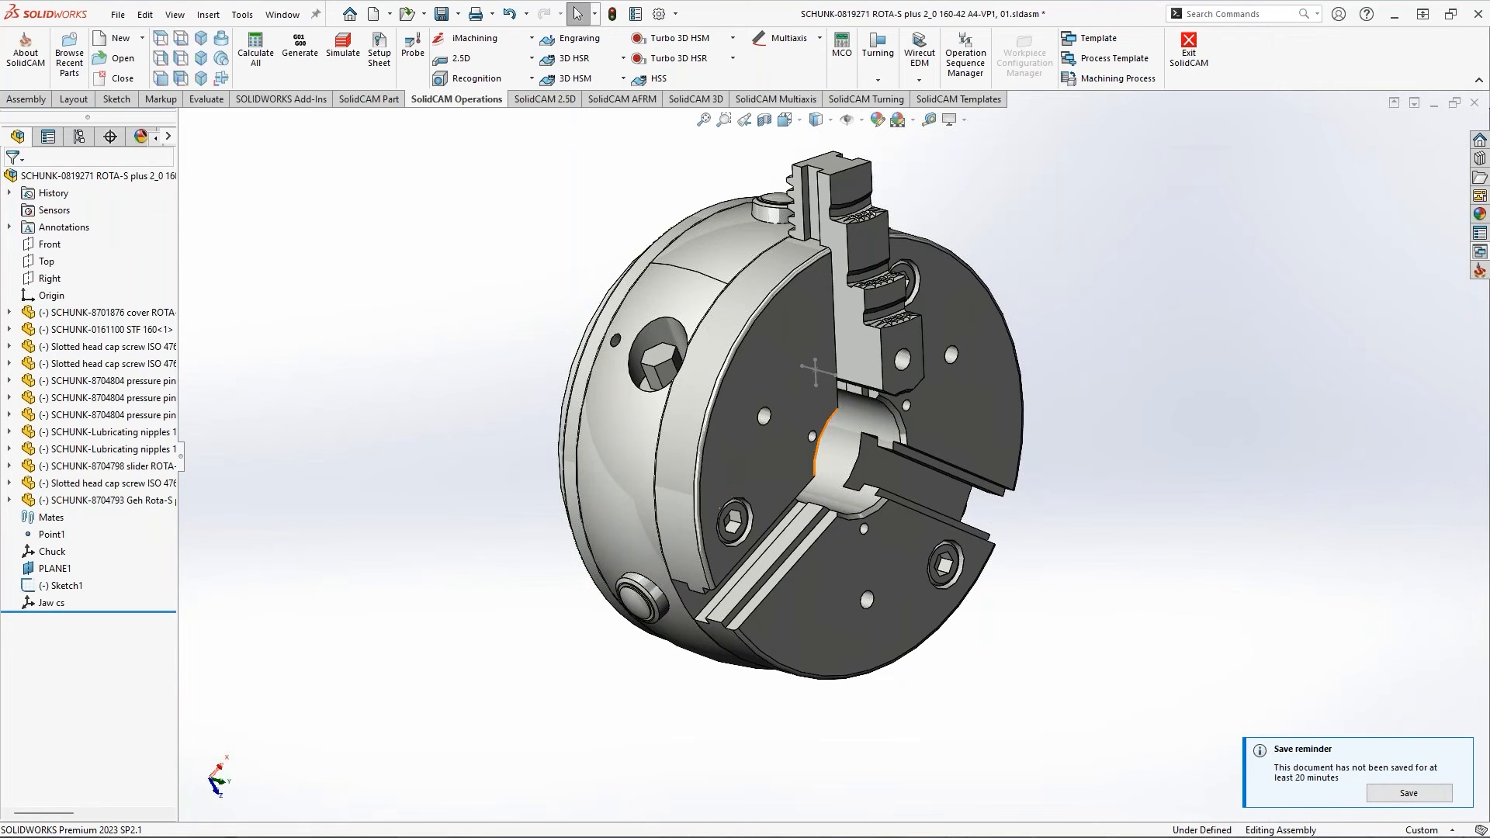
middle_drag(832, 427, 820, 398)
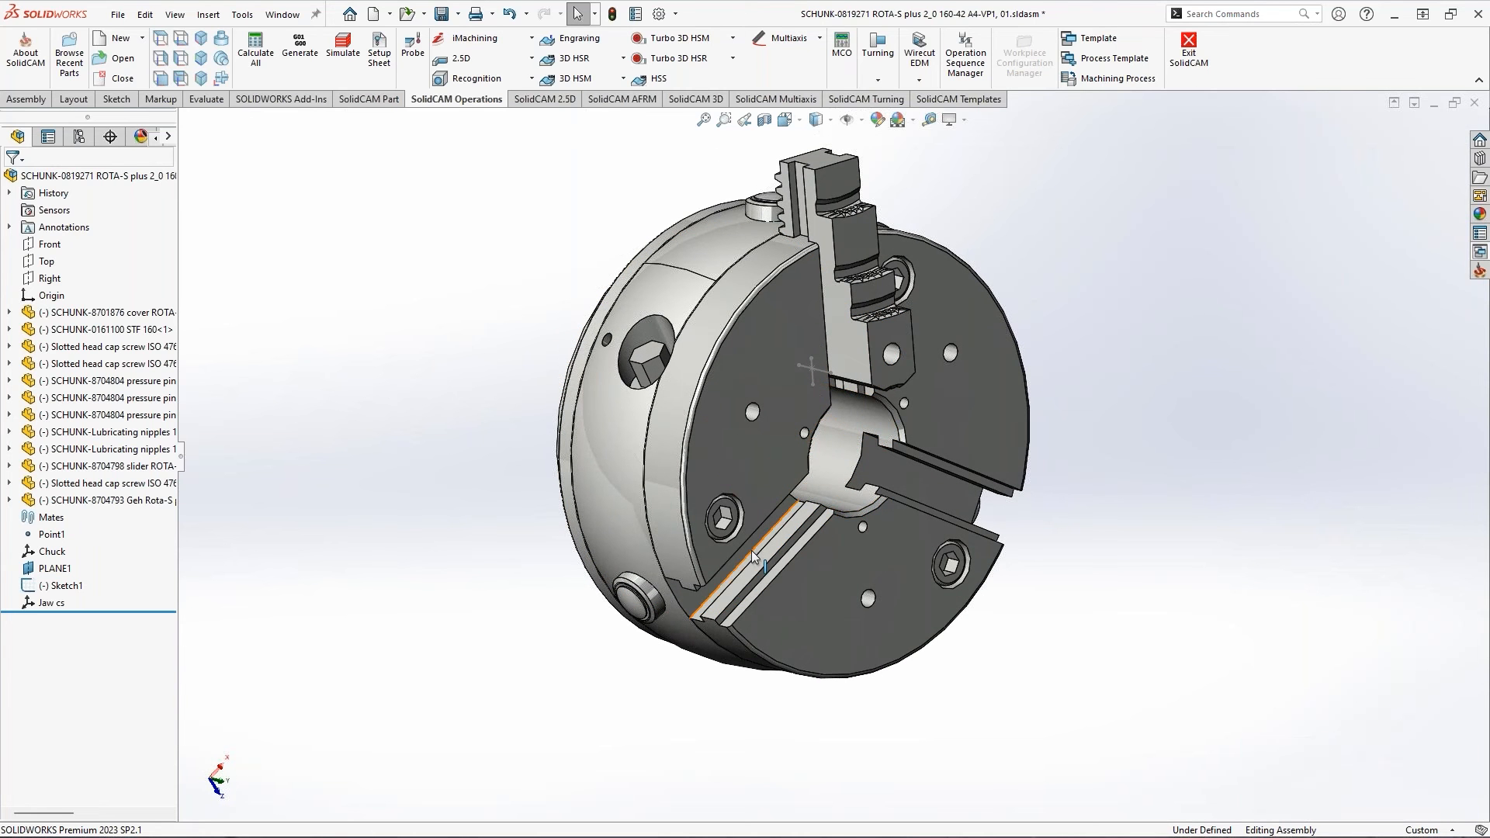
middle_drag(775, 525, 799, 491)
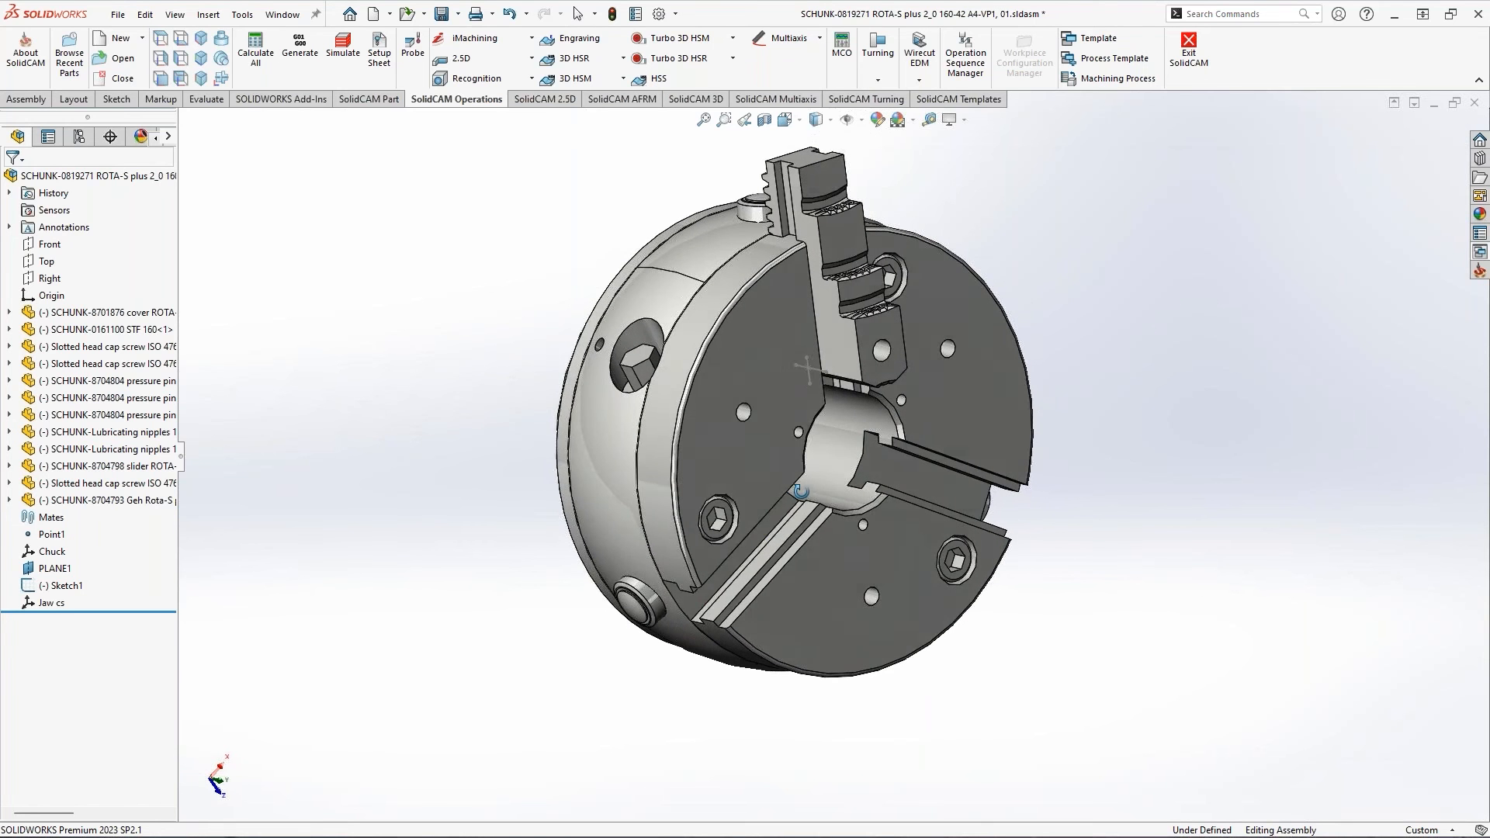
scroll(857, 483, down, 2)
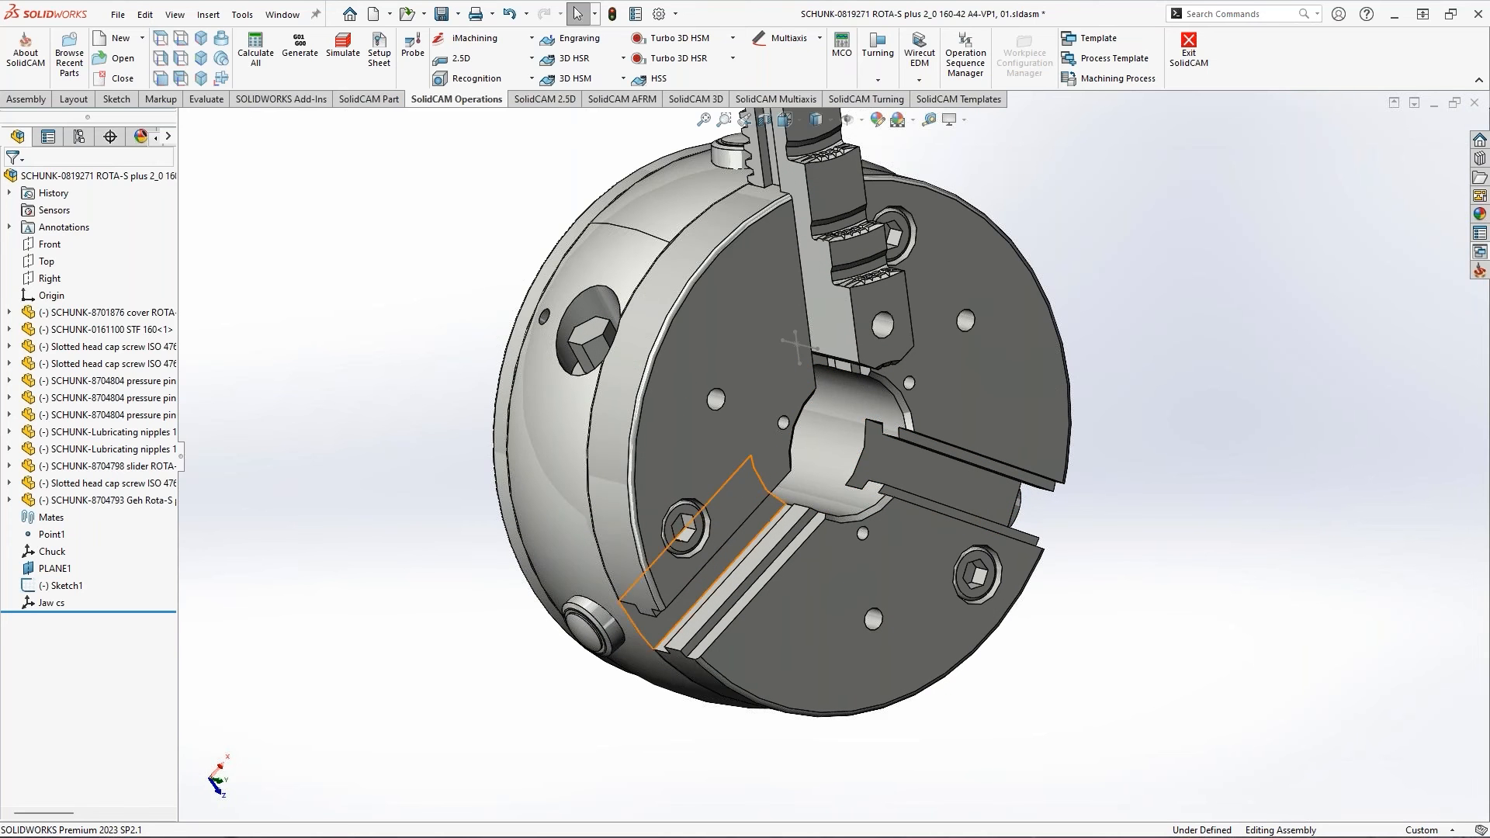
middle_drag(863, 458, 790, 428)
middle_drag(852, 458, 981, 472)
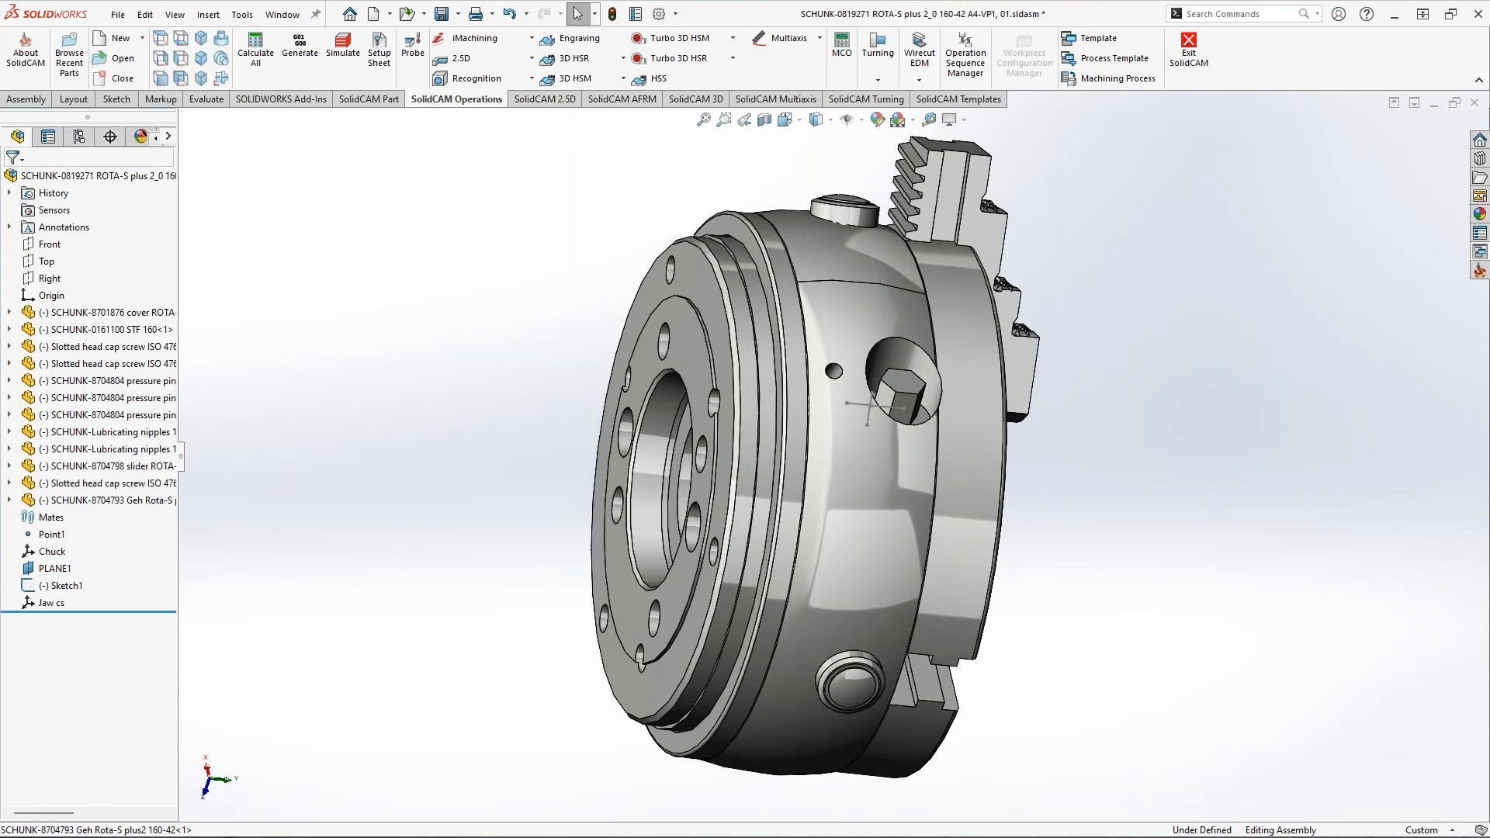
Locate the Chuck and Jaw cs coordinate systems on the chuck assembly
click(57, 557)
middle_drag(558, 487, 593, 437)
scroll(666, 496, down, 2)
scroll(506, 481, up, 3)
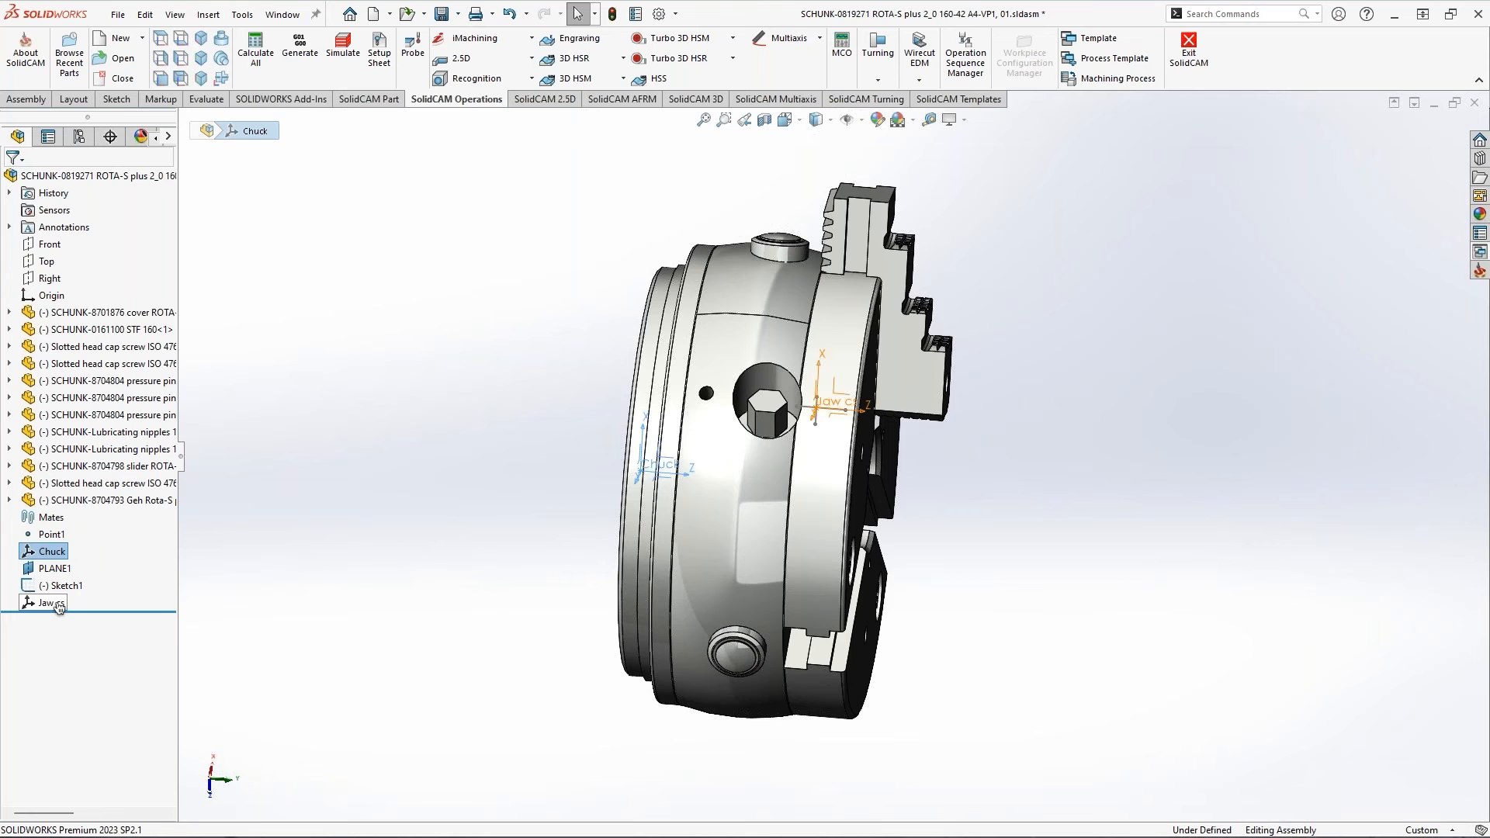
Hide the chuck body and examine the jaw against PLANE1 in a side view
key(Tab)
scroll(867, 403, down, 3)
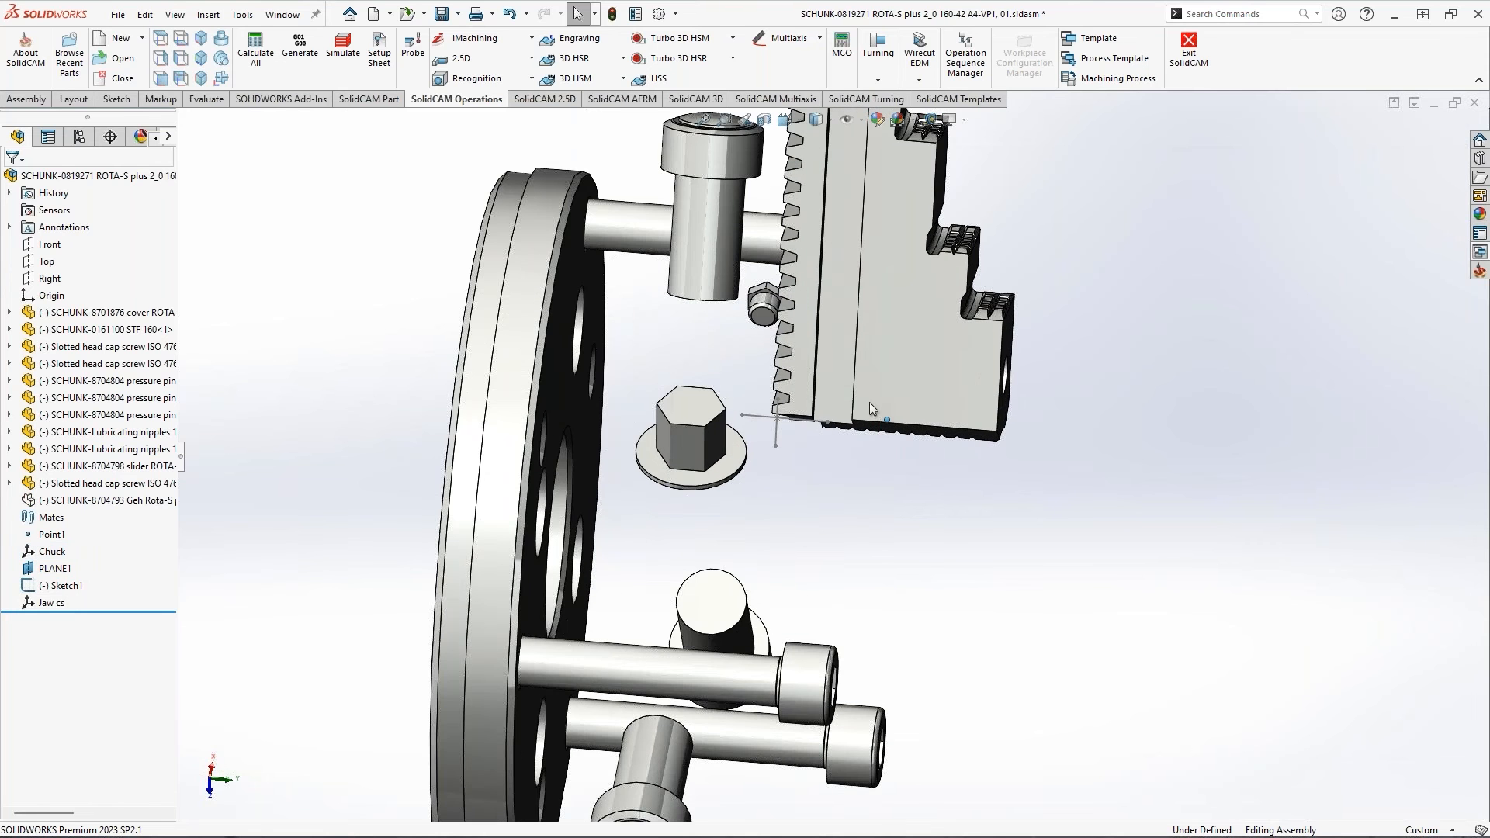
middle_drag(870, 402, 874, 386)
click(71, 569)
middle_drag(998, 322, 882, 376)
scroll(827, 412, down, 1)
scroll(885, 388, up, 4)
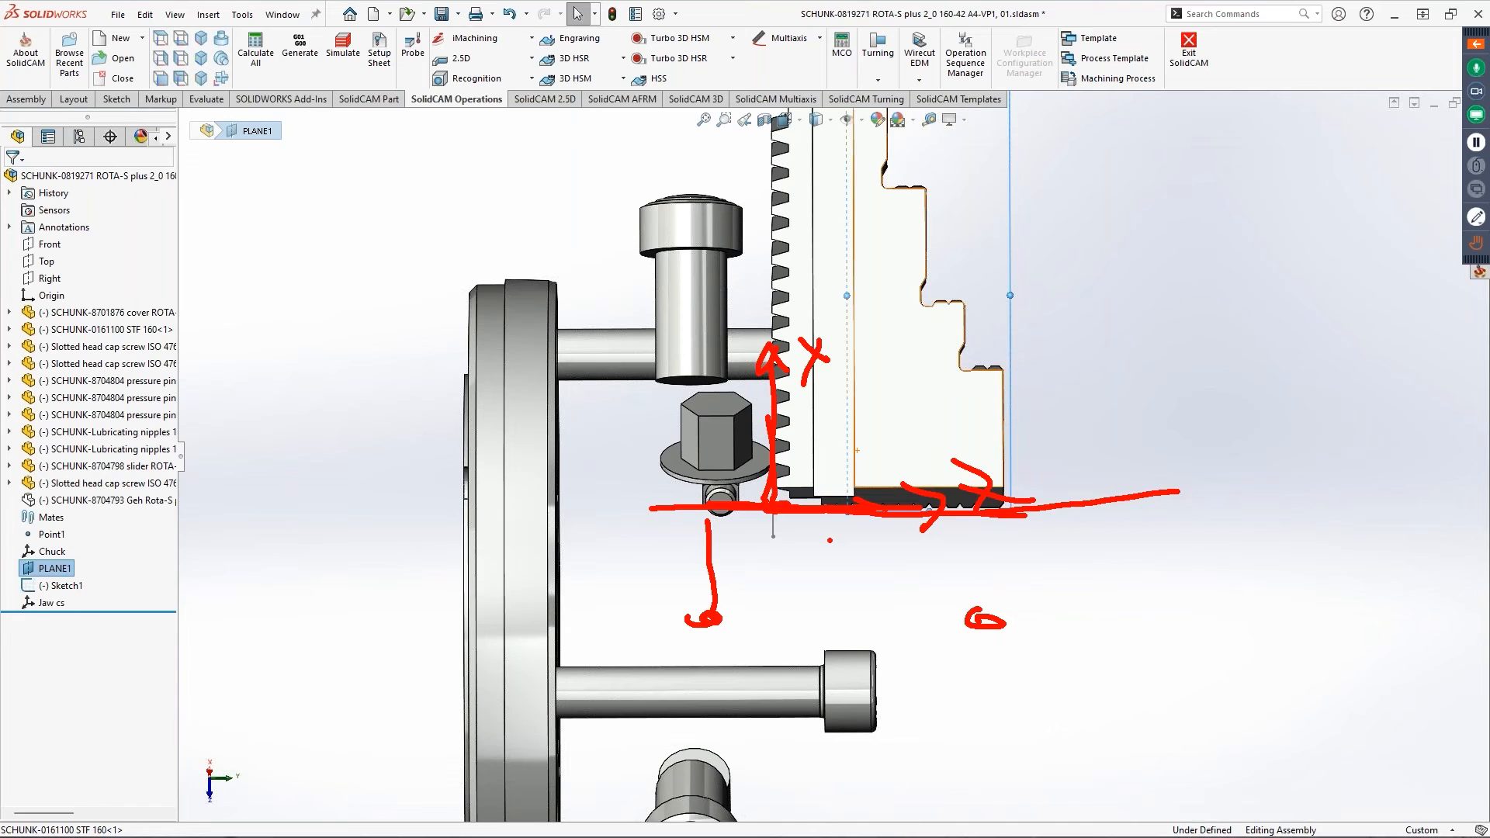
Clear the screen markup and examine the Sketch1 reference point at the lower rear corner of the jaw
key(Escape)
scroll(828, 522, down, 2)
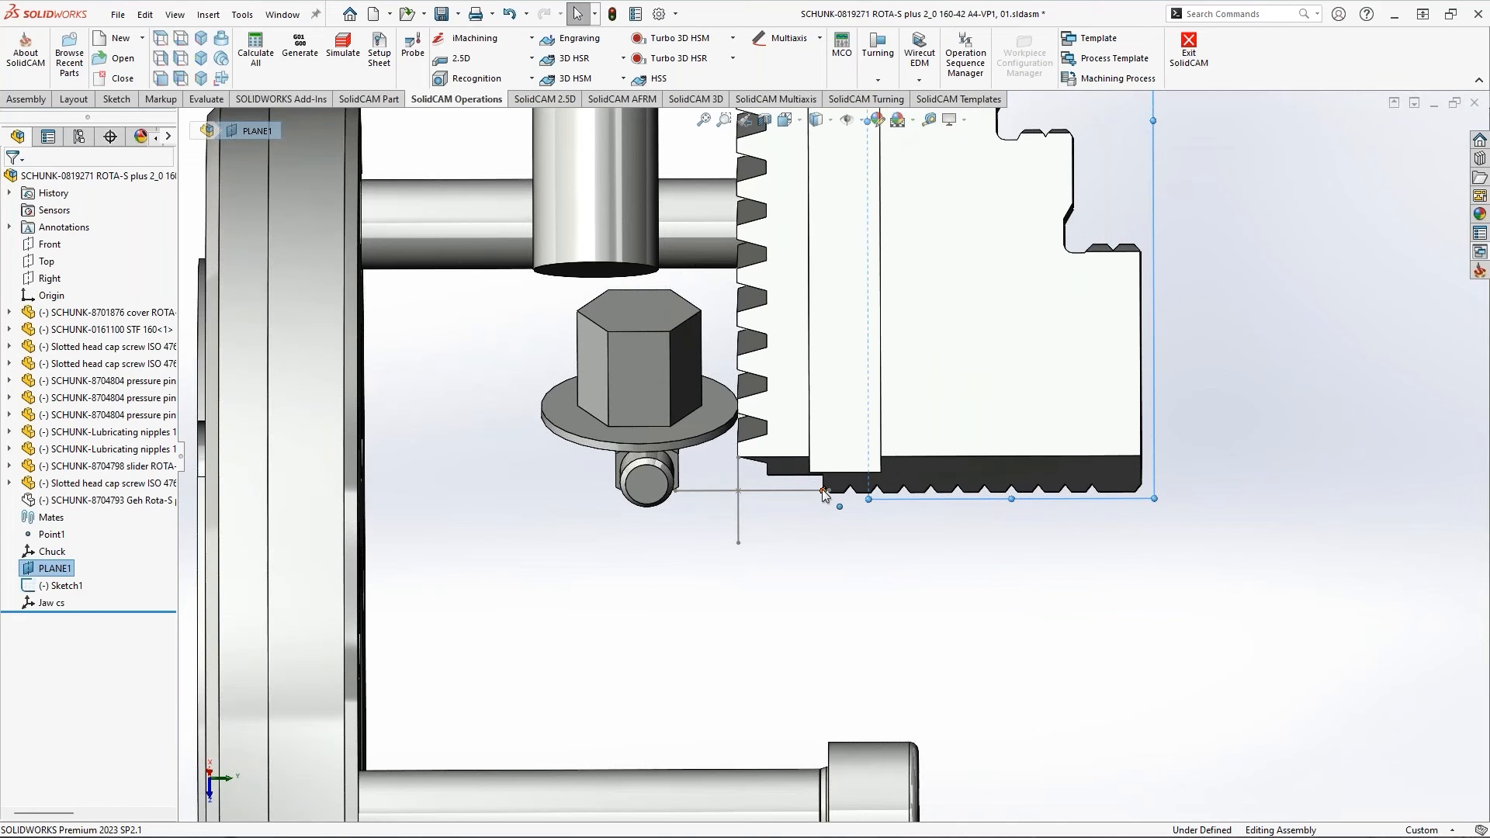
click(739, 491)
scroll(781, 526, up, 4)
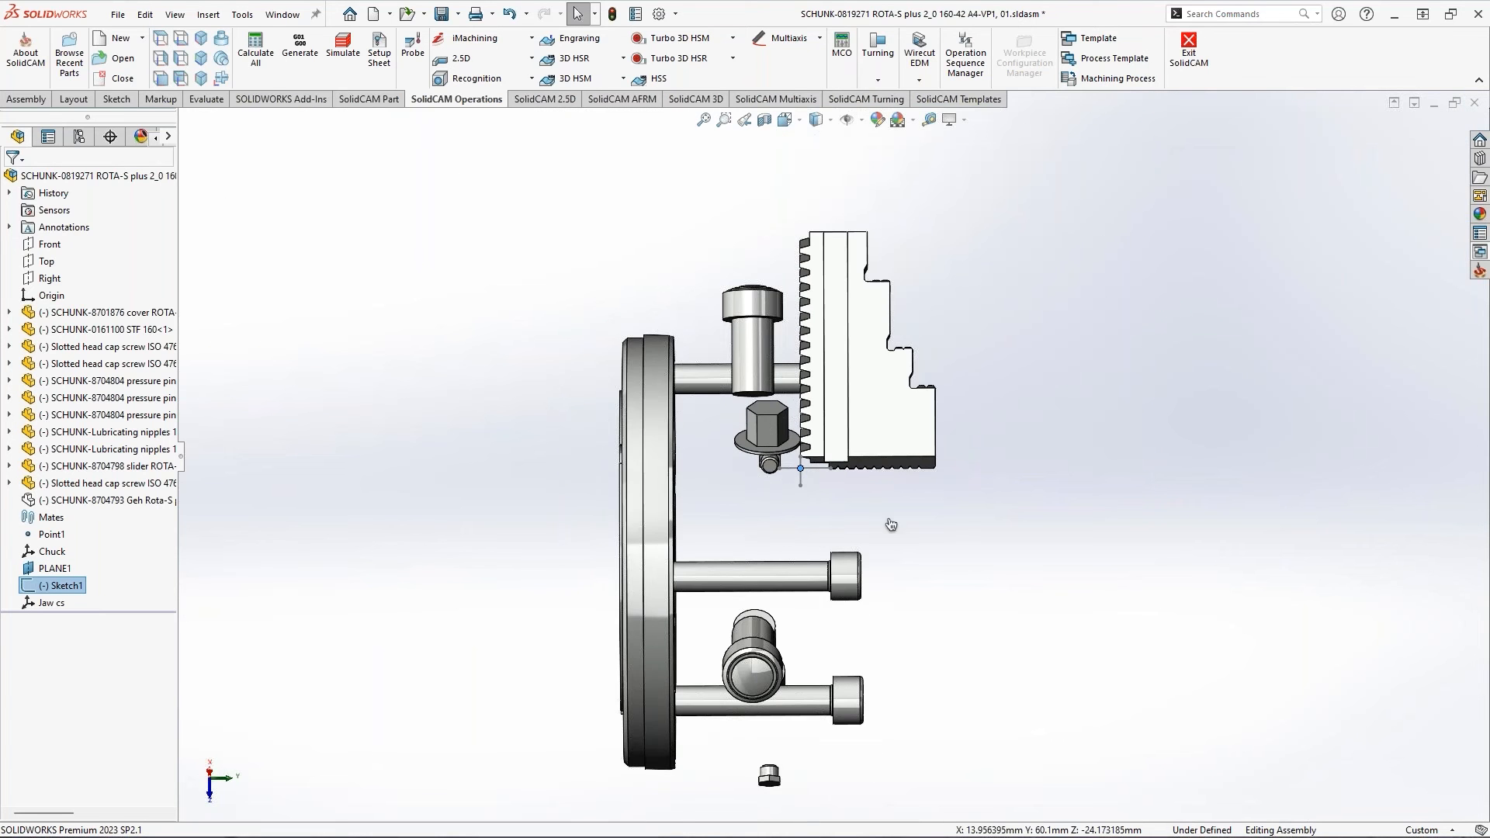
middle_drag(883, 519, 865, 566)
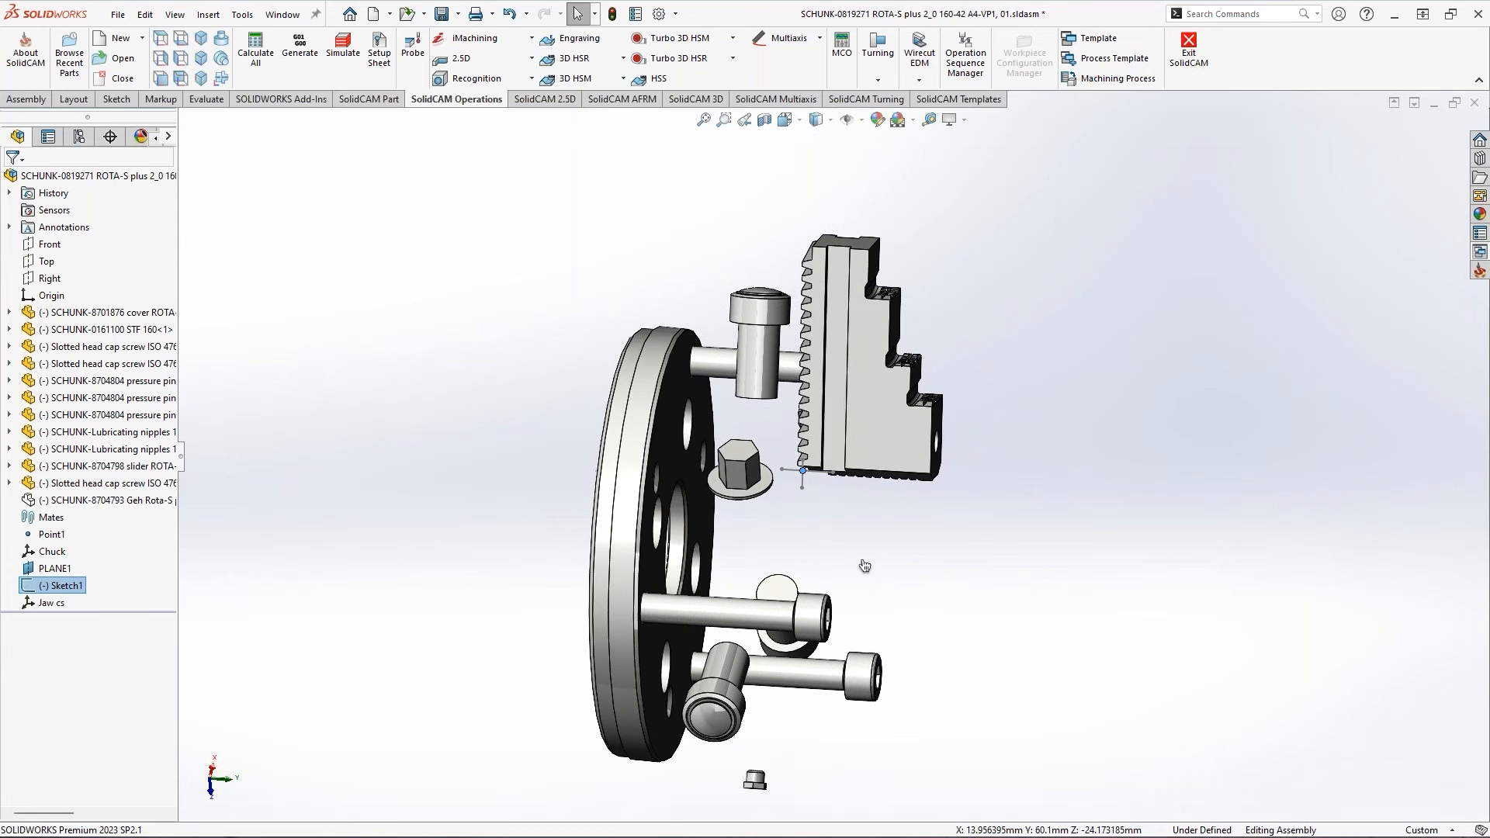
Identify the cover and the SCHUNK-0161100 STF 160 jaw, and bring up the jaw component's commands
click(93, 312)
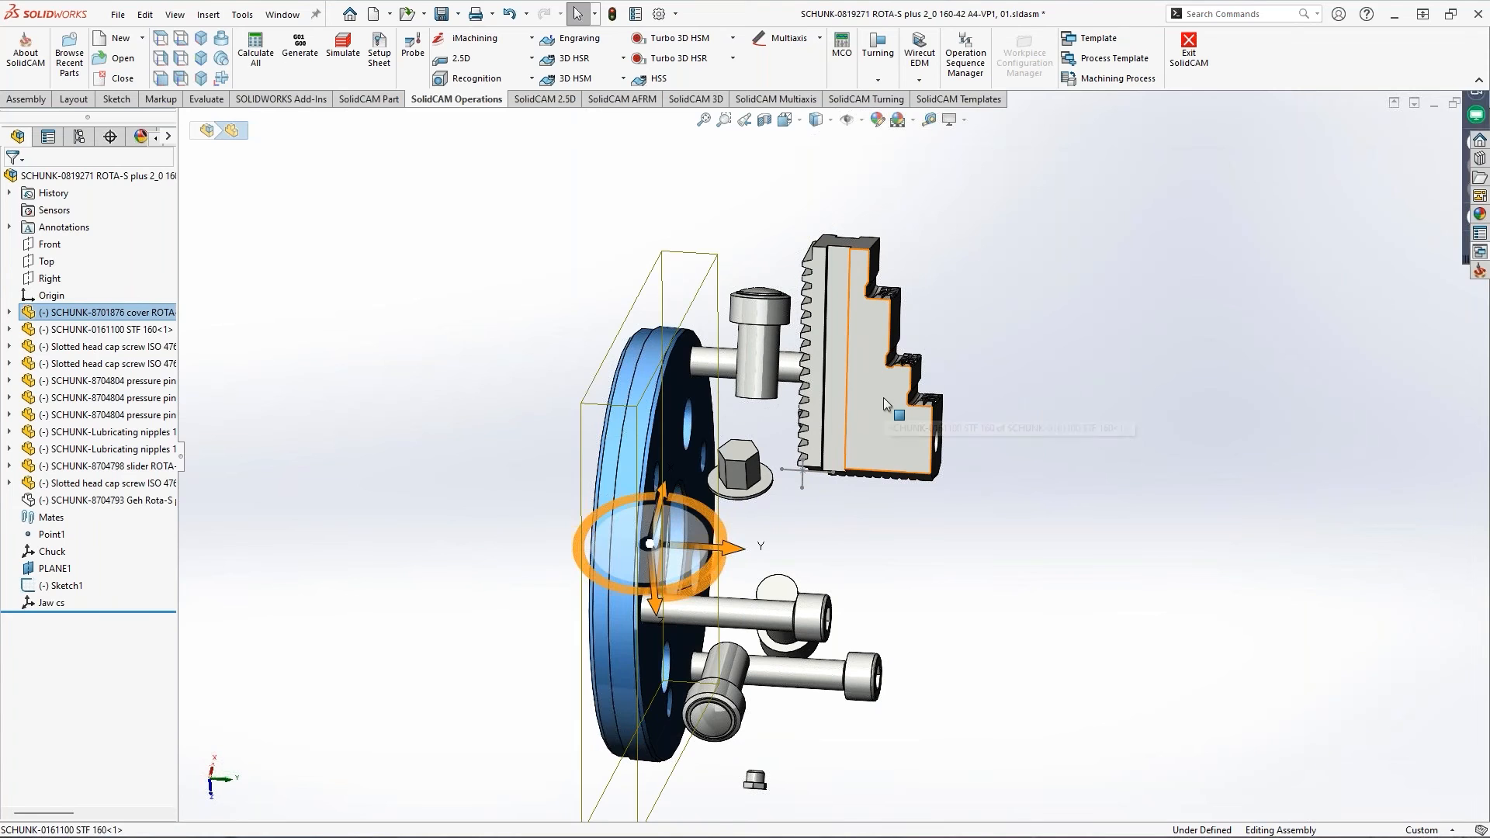
click(74, 329)
right_click(75, 330)
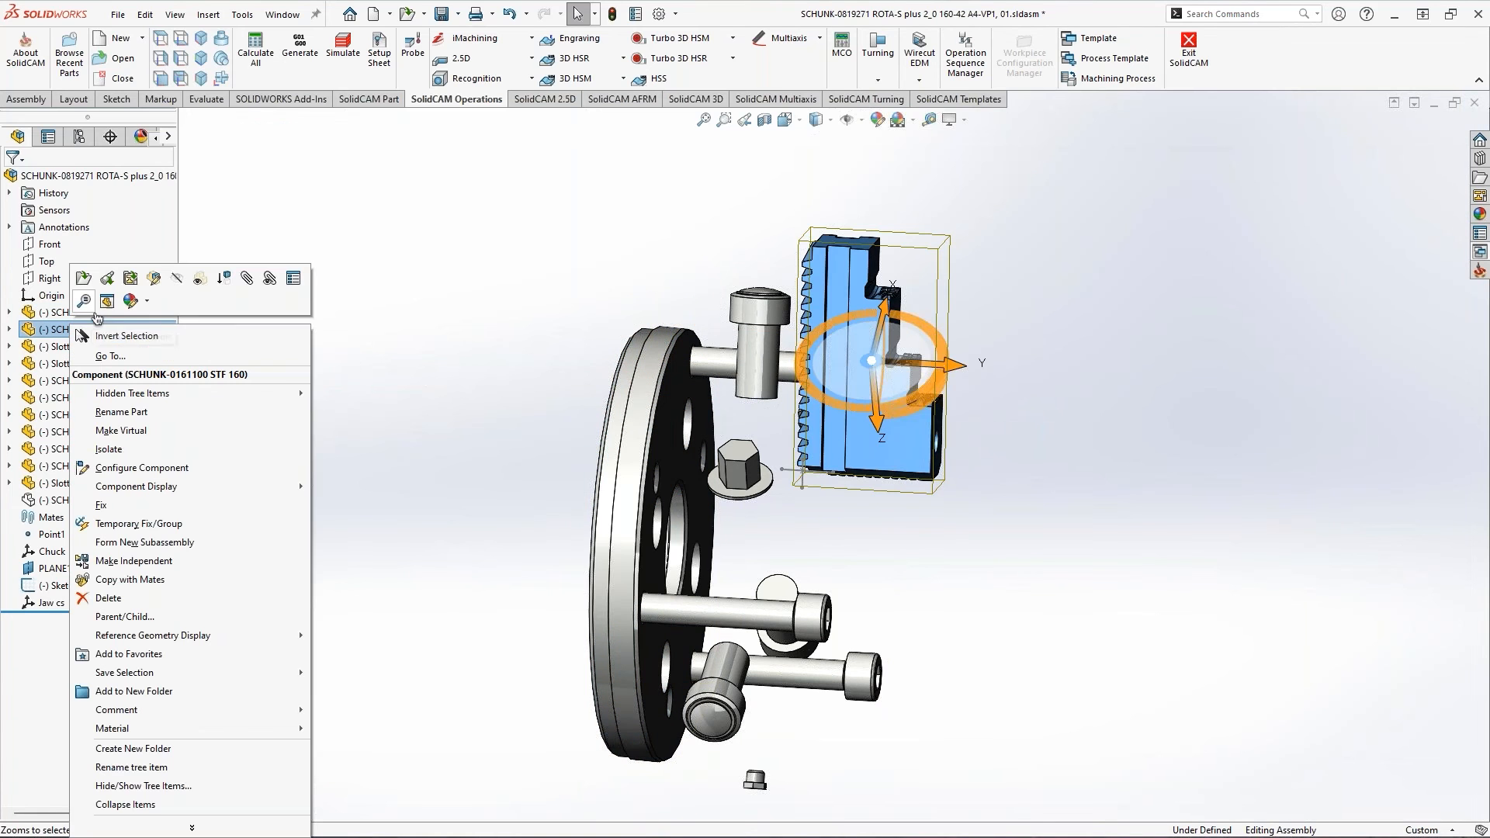
Hide the SCHUNK-0161100 STF 160 jaw and show the SCHUNK-8704793 chuck body in the assembly
click(179, 281)
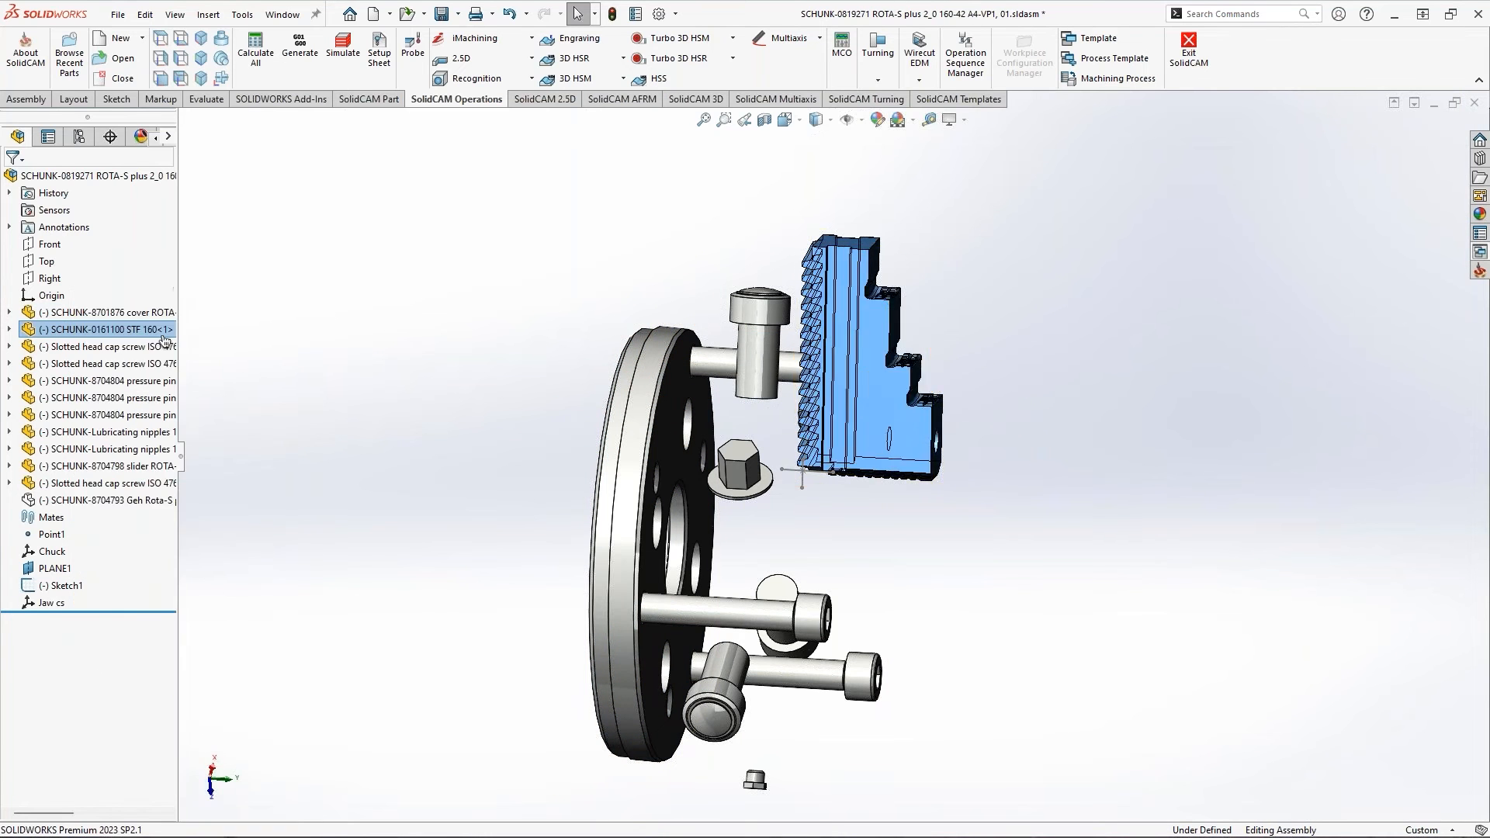
click(105, 499)
right_click(105, 500)
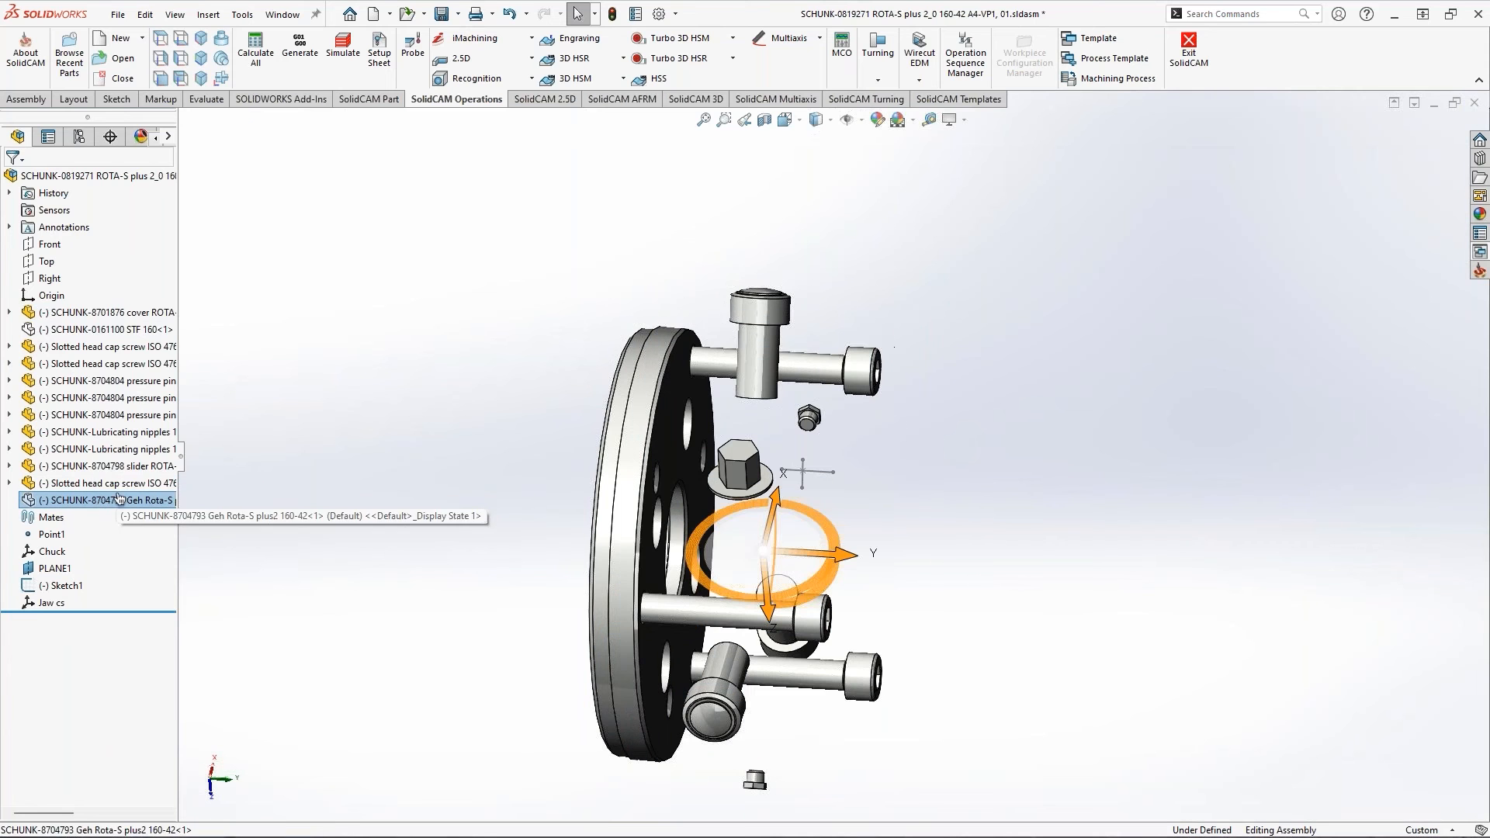
click(225, 288)
key(Escape)
ctrl+middle_drag(752, 396, 536, 399)
Start saving the assembly as a new file and browse to the Webinar Fixture folder in Tools Libraries
click(117, 15)
click(149, 204)
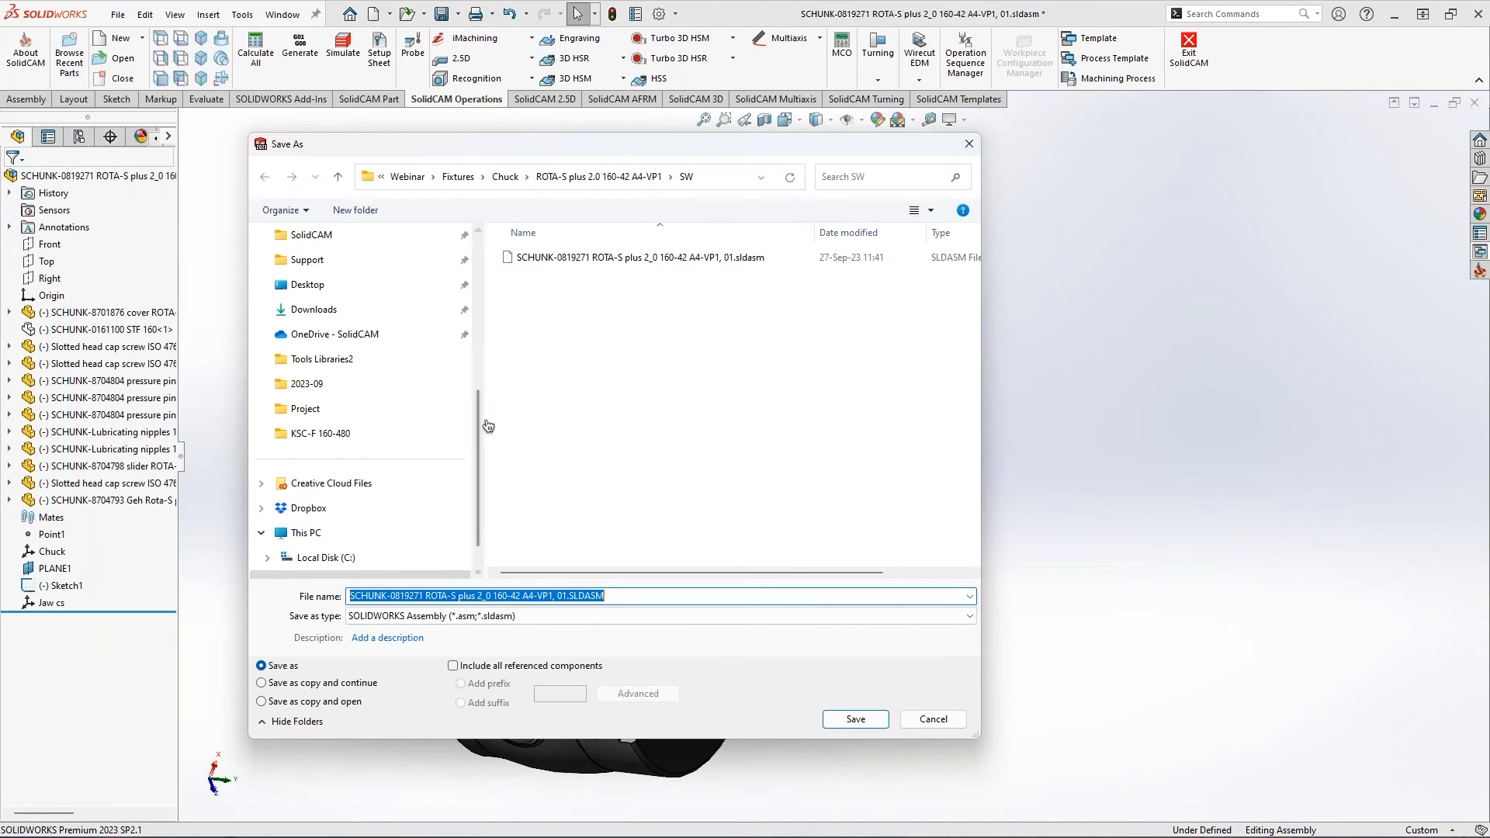
scroll(357, 388, up, 5)
click(327, 334)
click(319, 359)
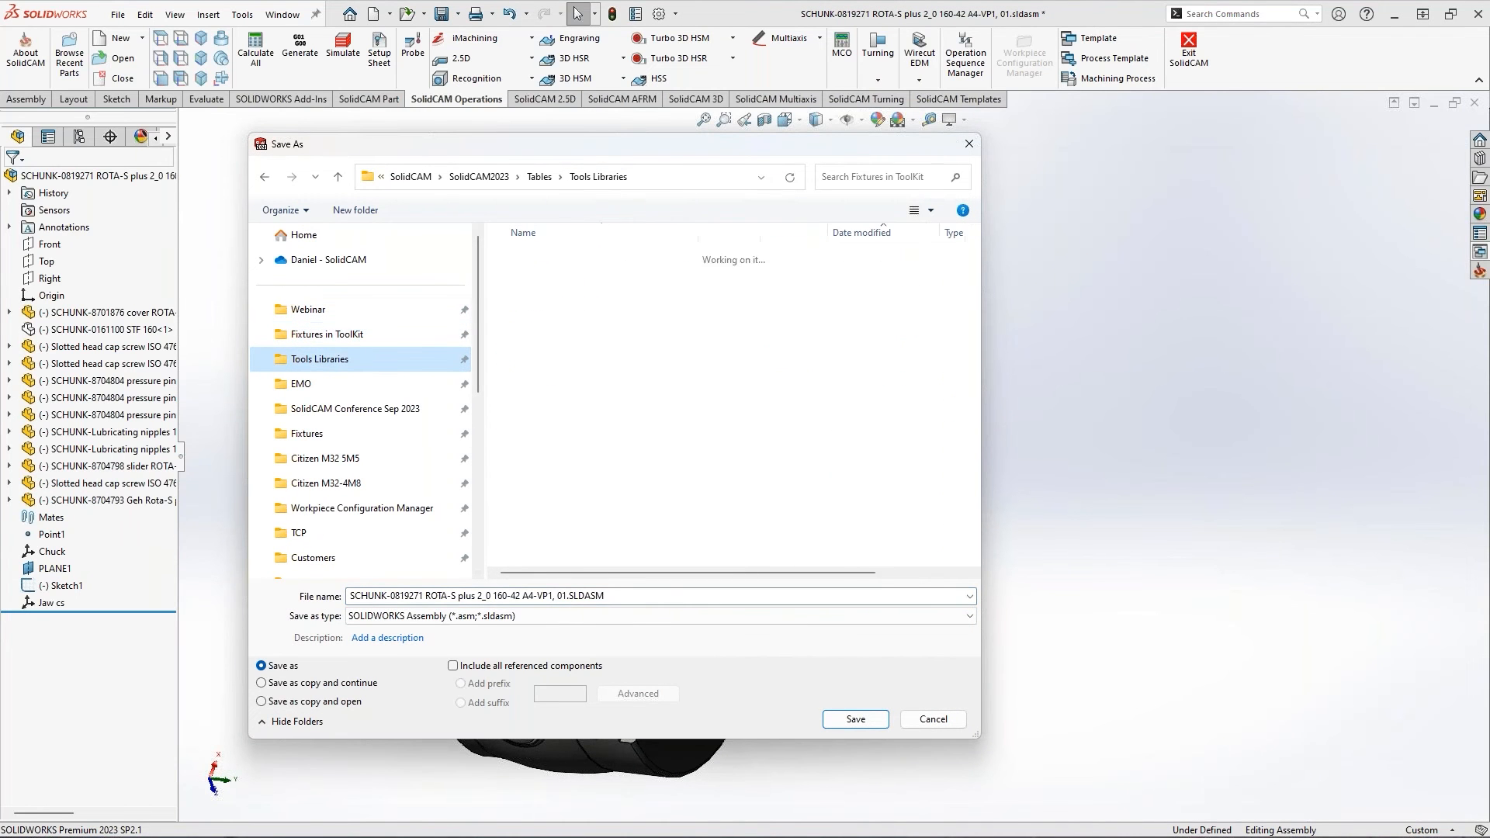
scroll(565, 506, down, 3)
click(572, 556)
double_click(572, 556)
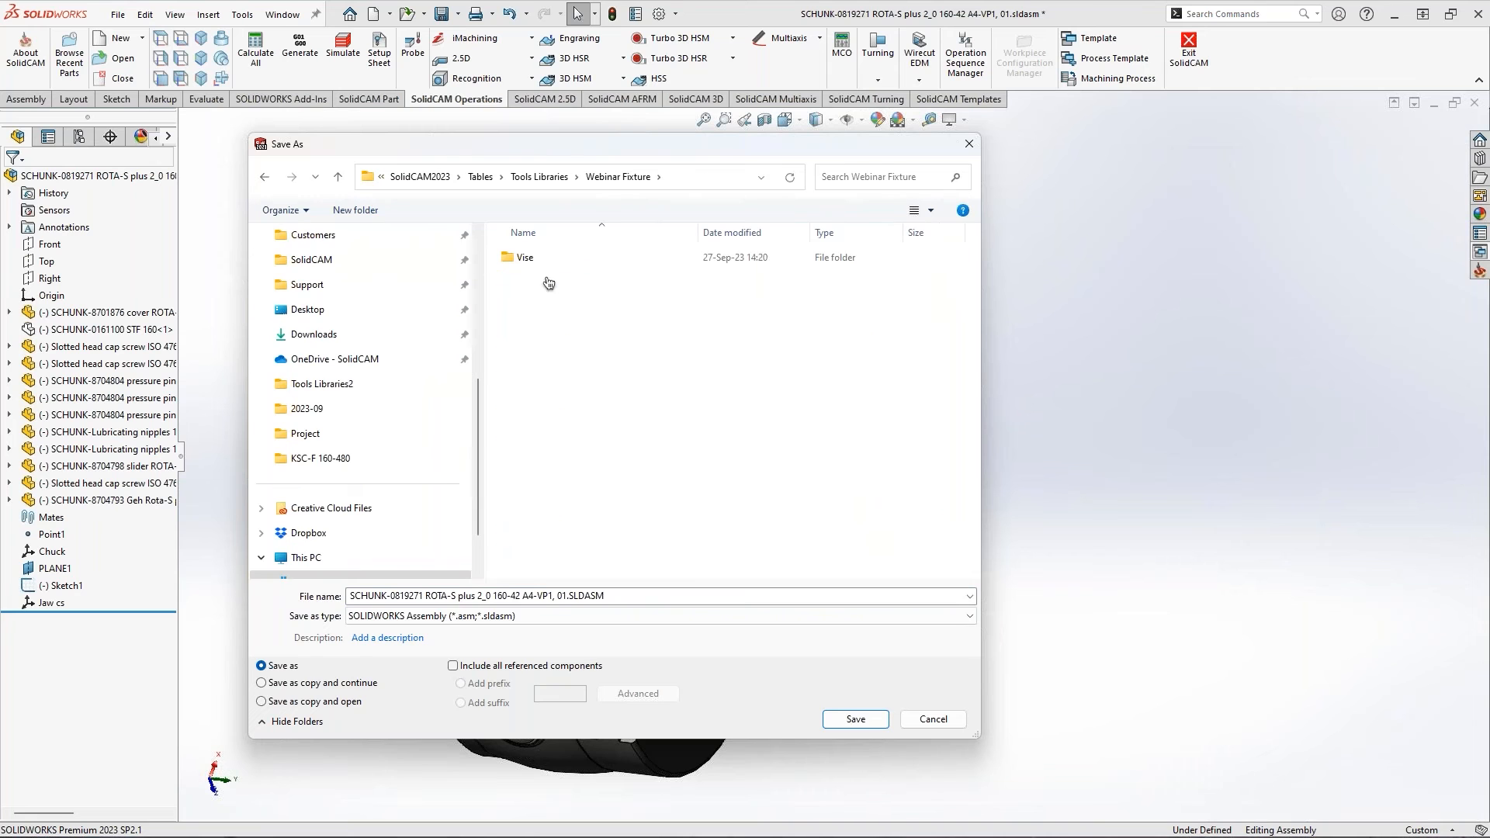
Create a folder named Chuck containing a subfolder named Rota-S plus 2, and open the subfolder
click(355, 209)
text(Chuc)
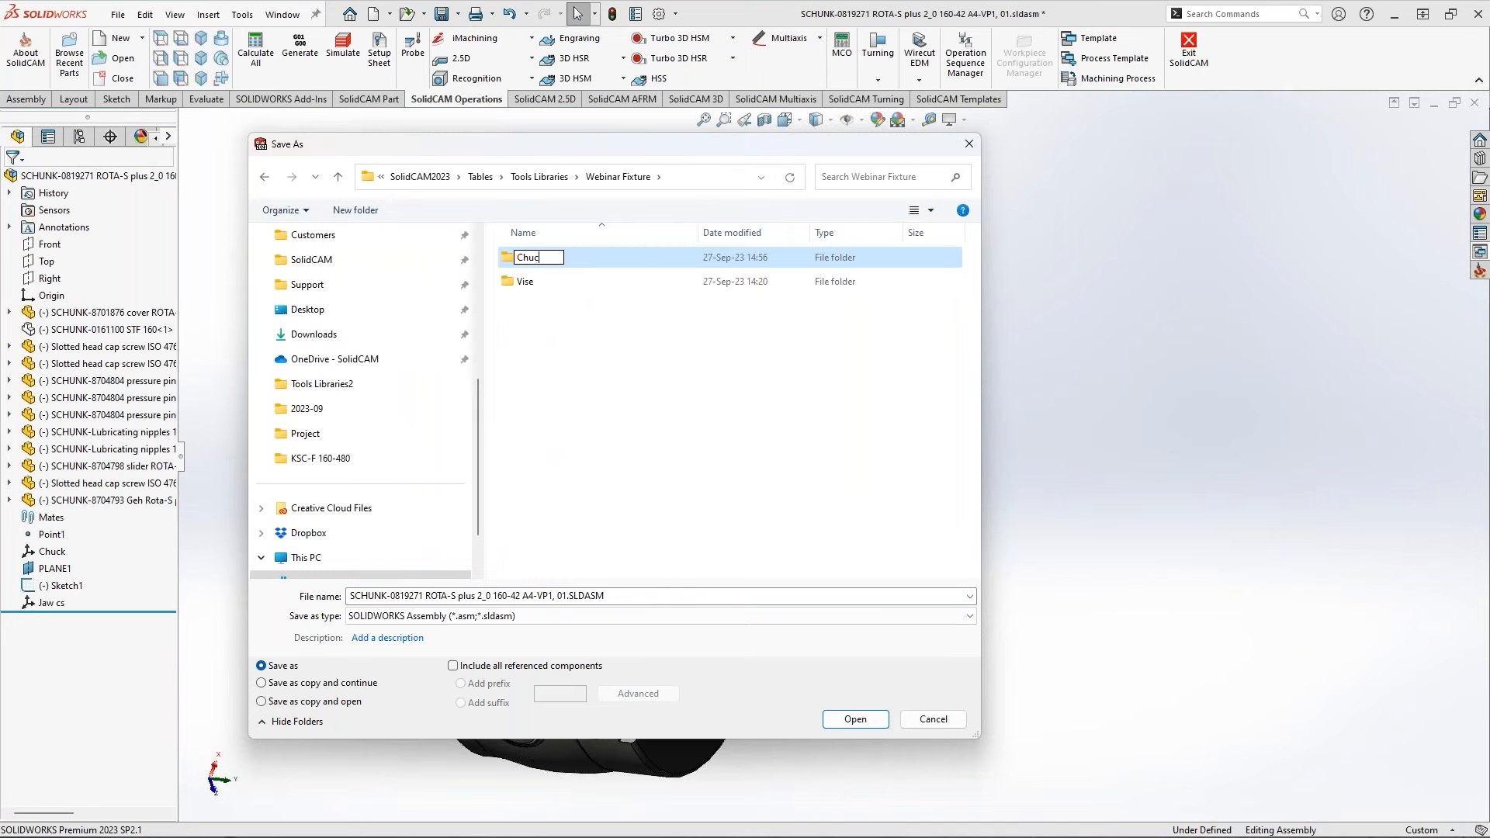
key(Return)
key(Return)
key(ctrl+shift+n)
text(Rota-S plus 2)
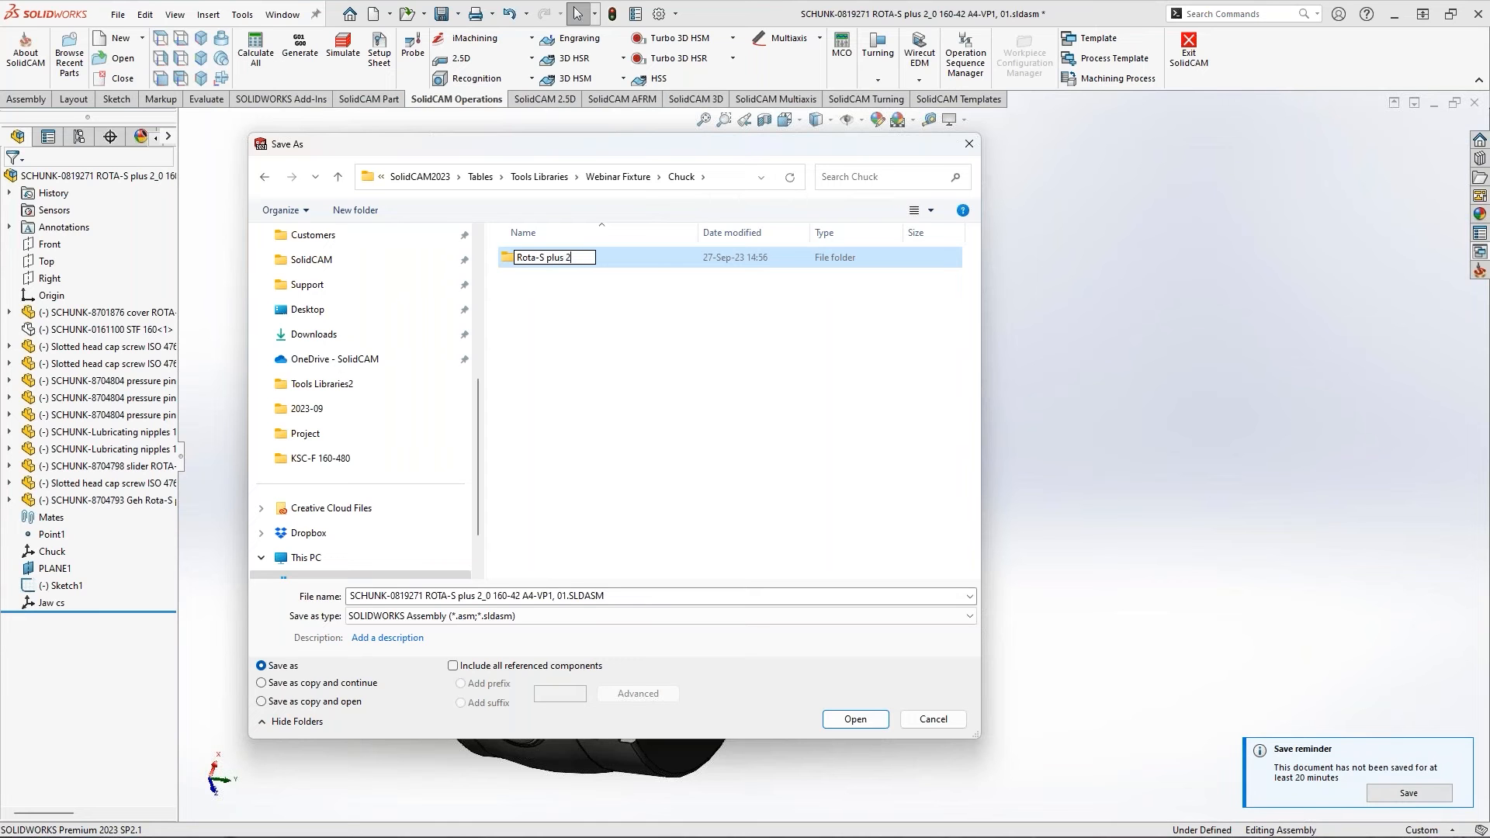
key(Return)
key(Return)
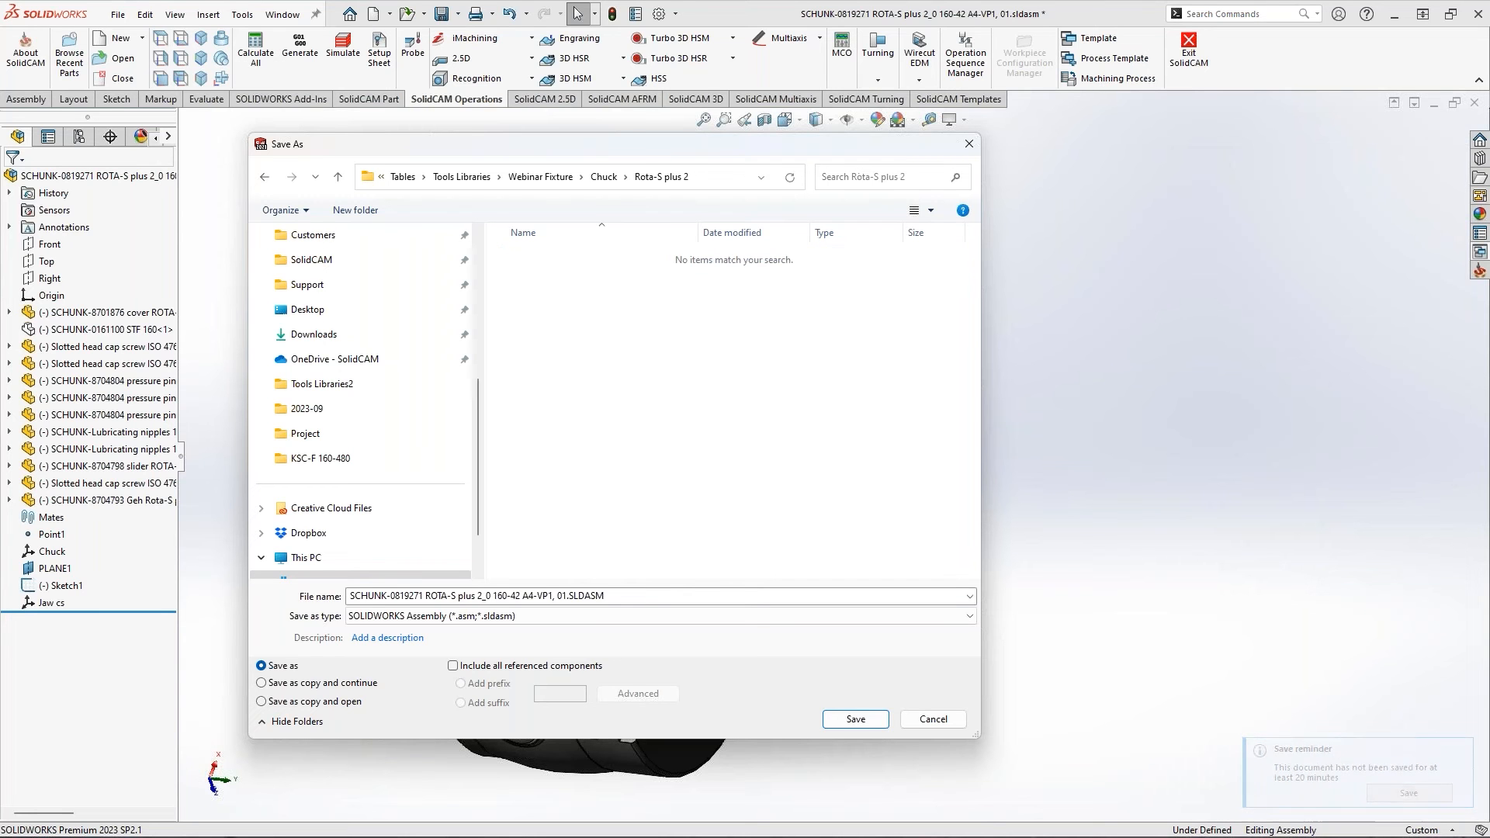
Set the export format to STL and choose Chuck as the output coordinate system
click(543, 616)
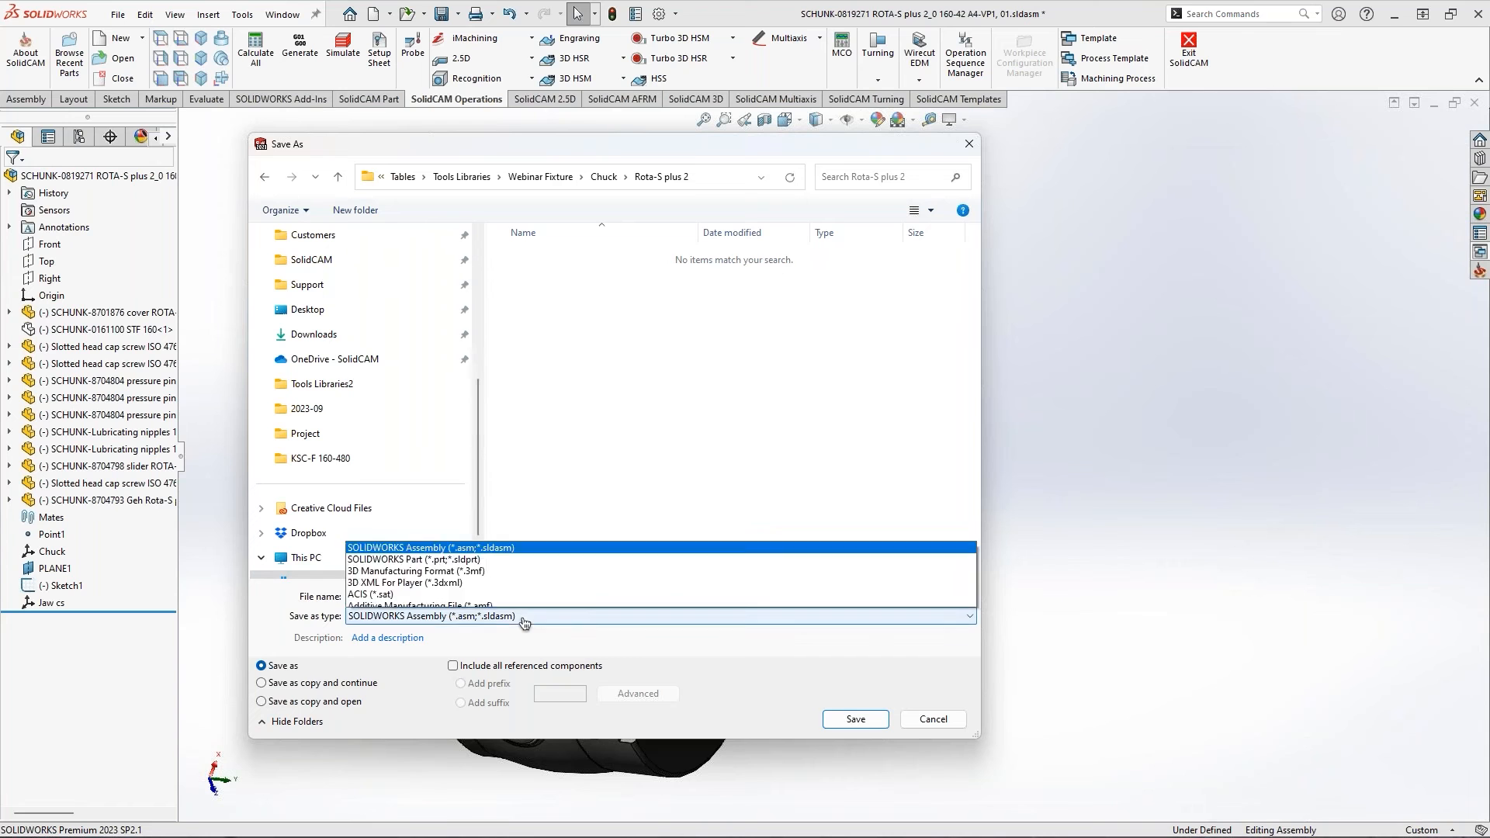
click(481, 591)
click(522, 638)
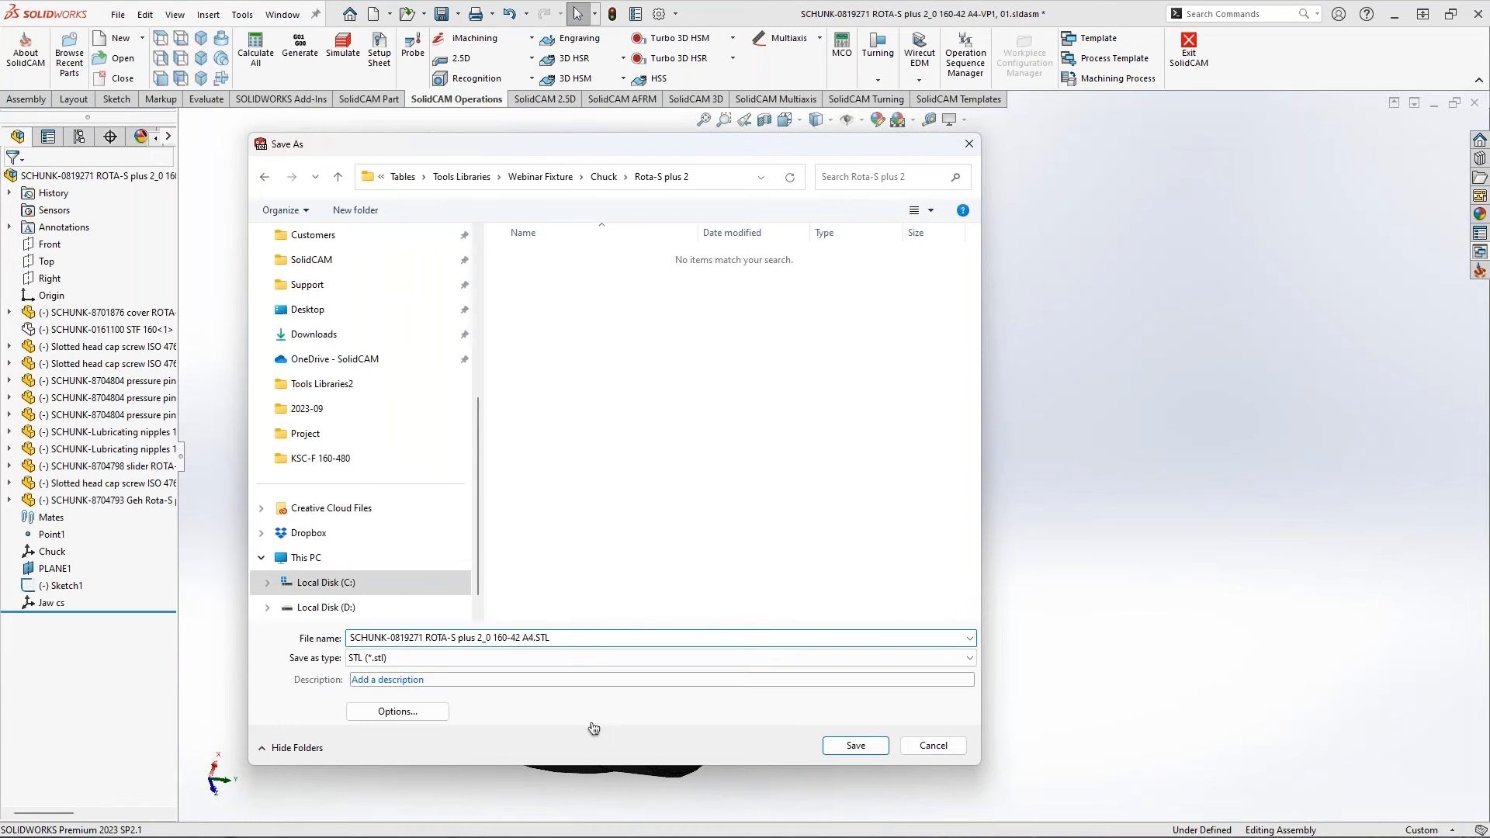
click(397, 712)
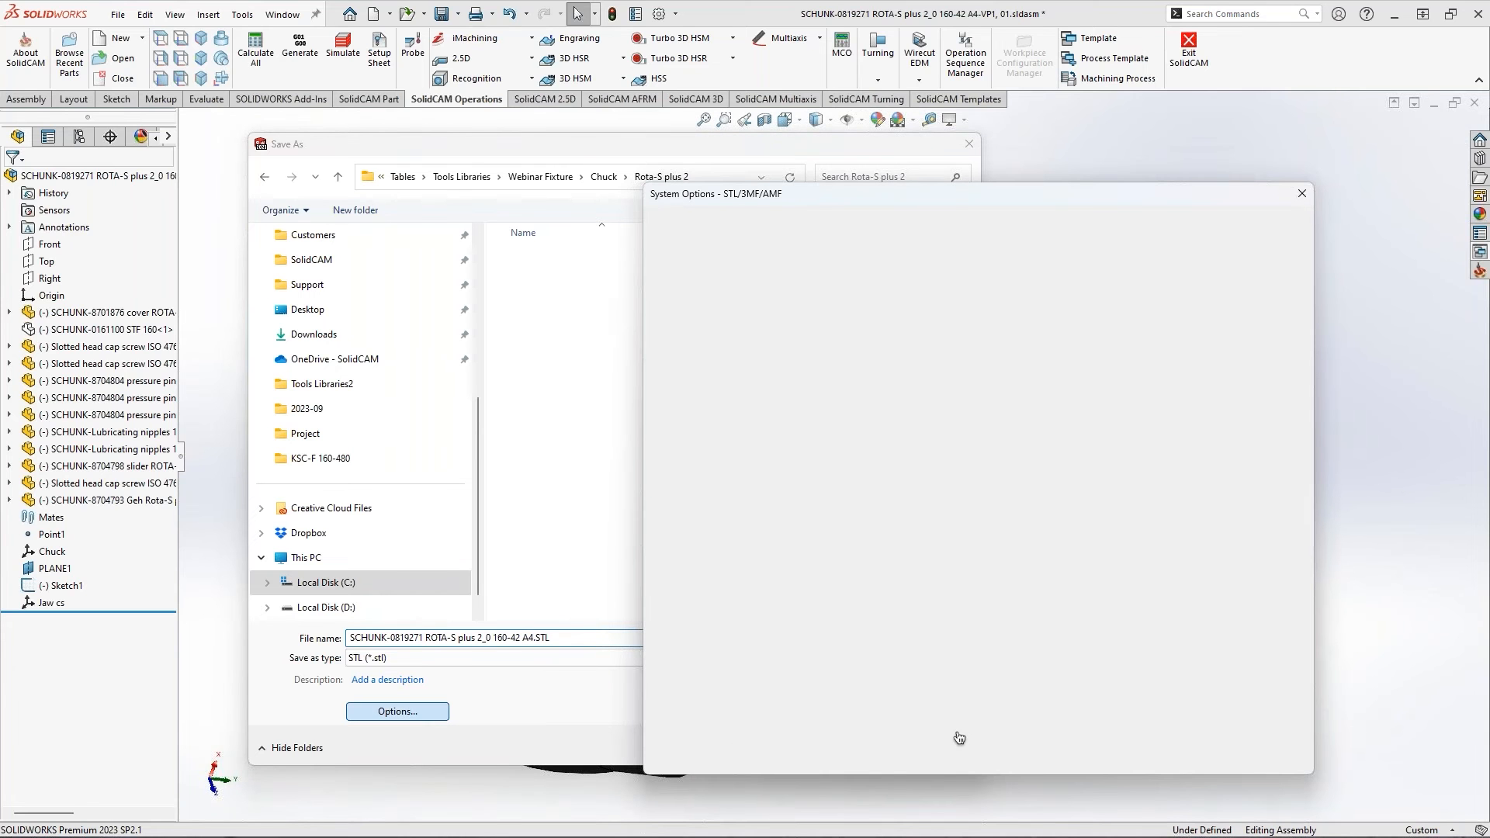
click(1021, 721)
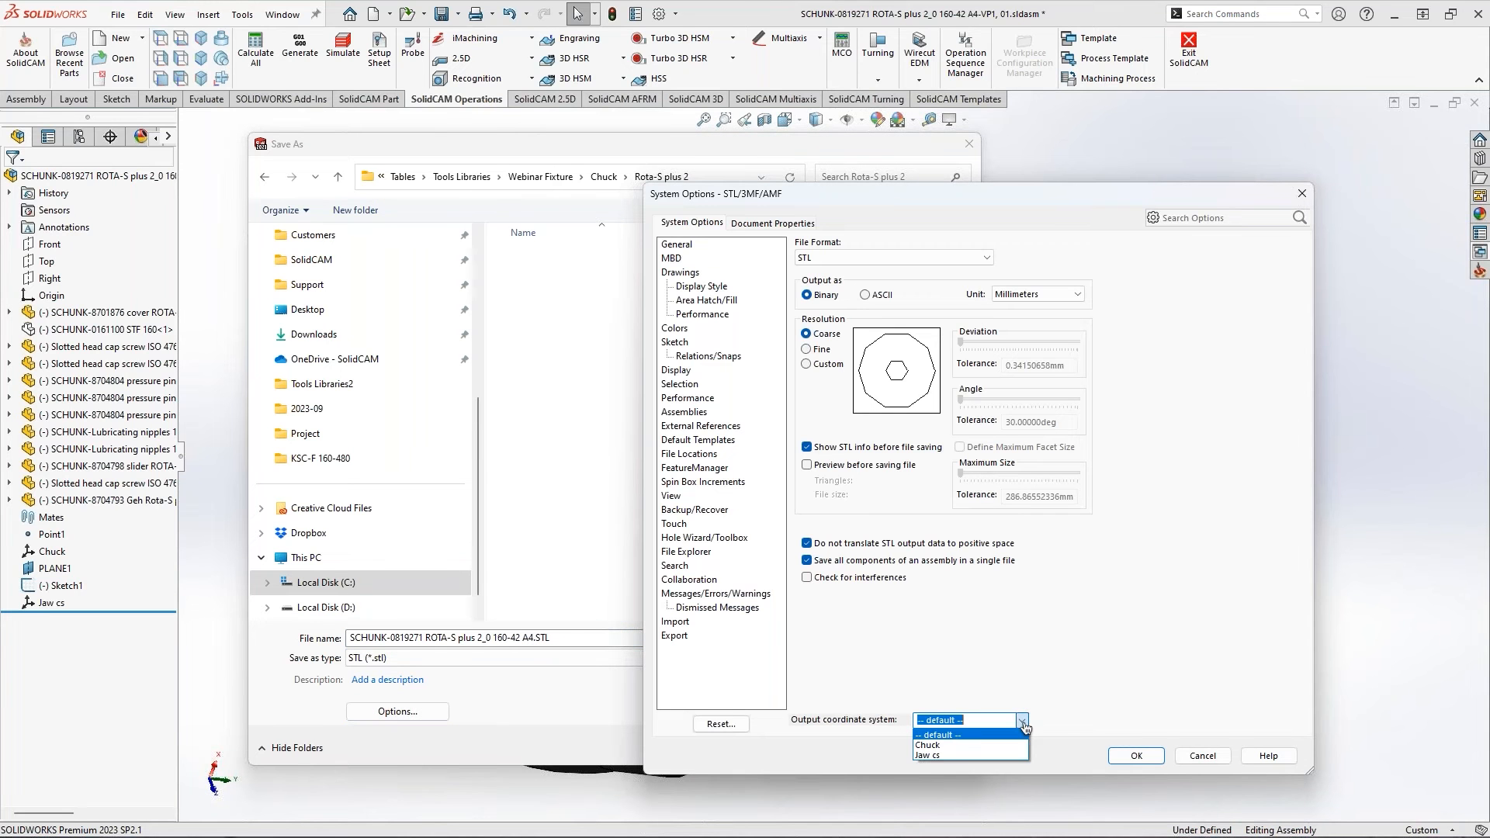
click(952, 747)
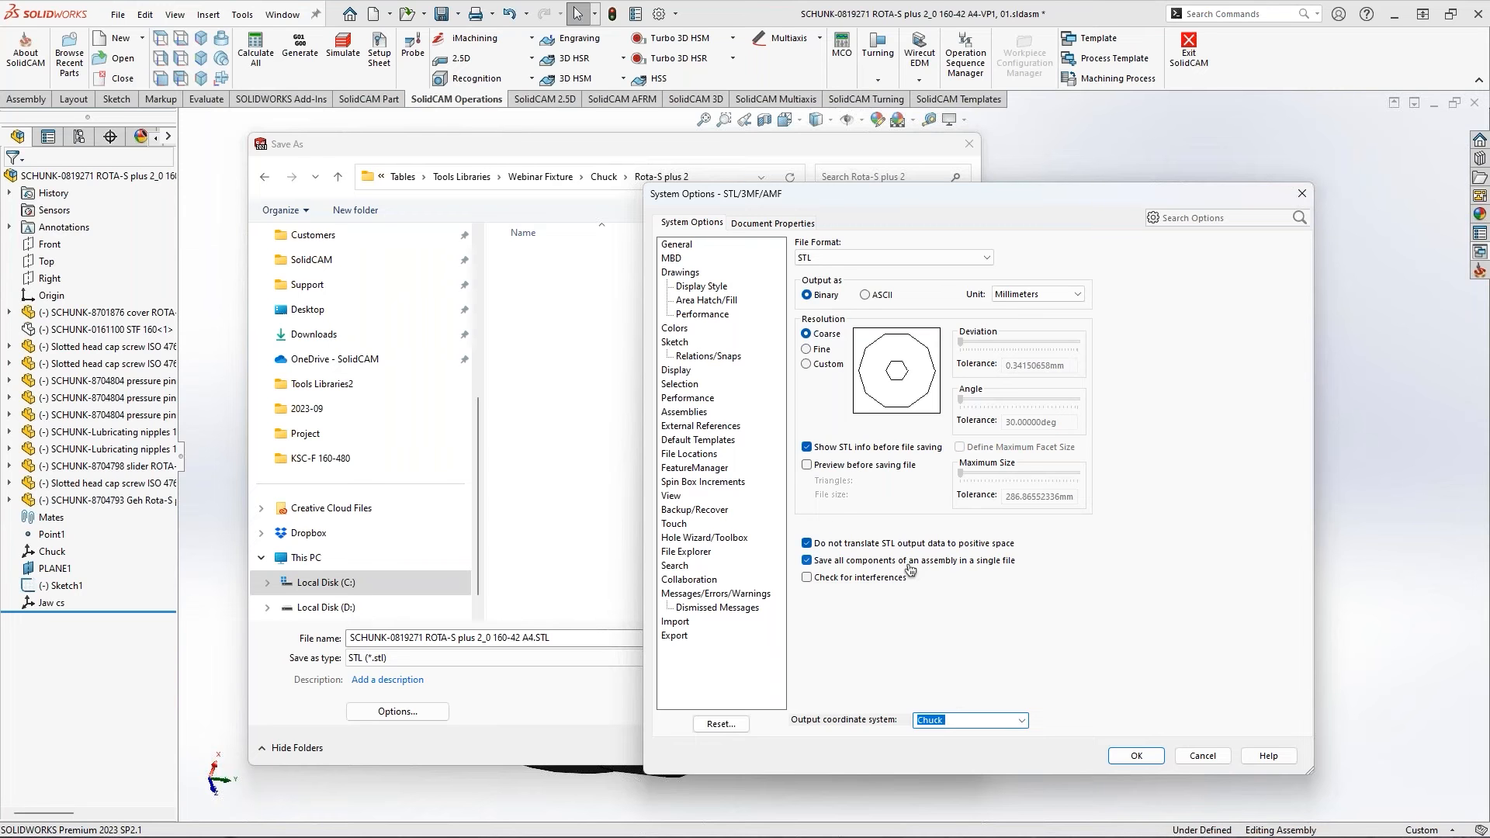
click(1137, 755)
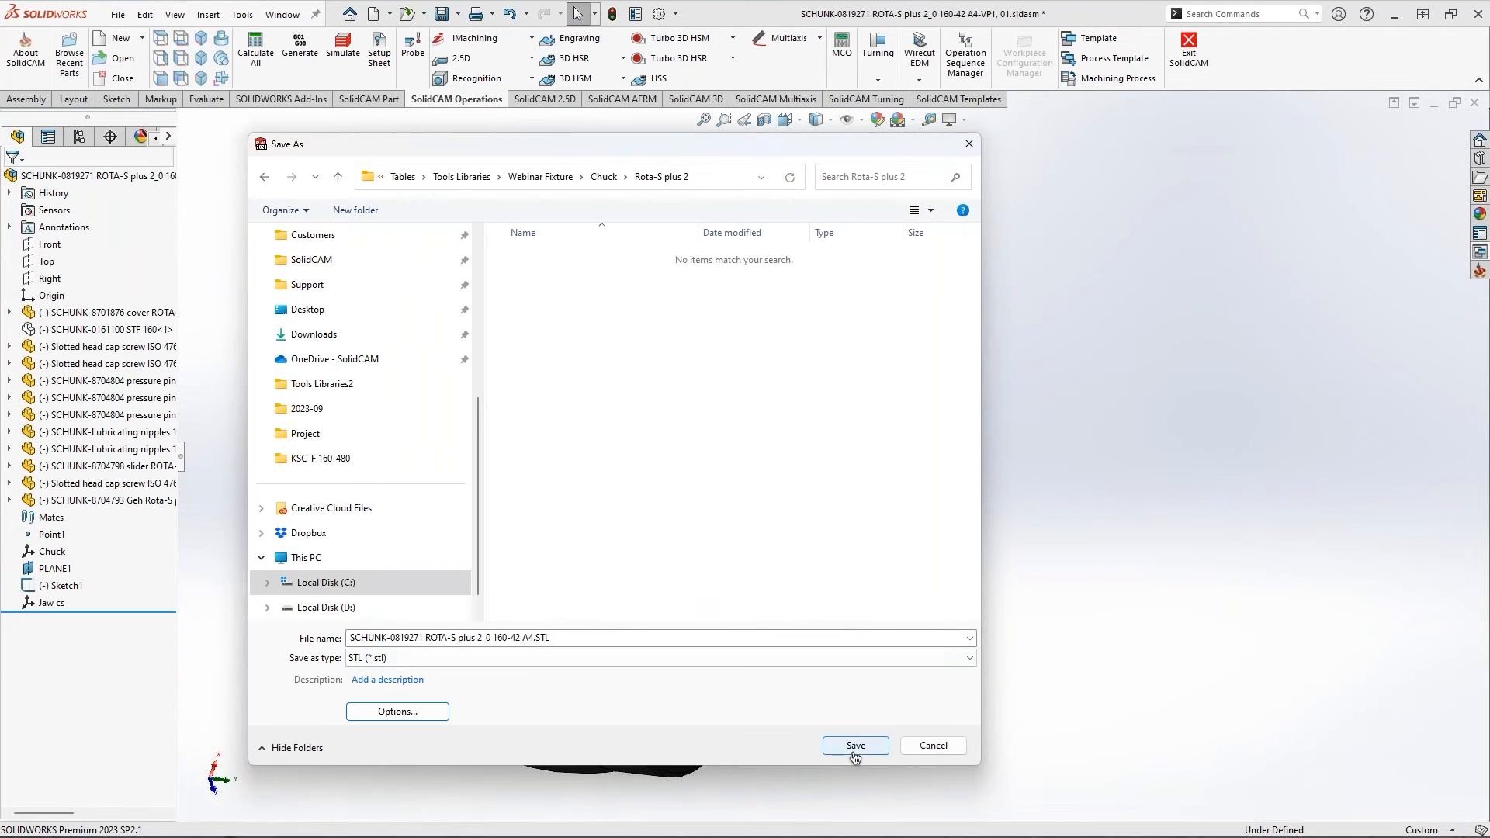
Name the file ROTA-S plus 2_0 160-42 A4.STL and save the chuck export
drag(426, 637, 308, 631)
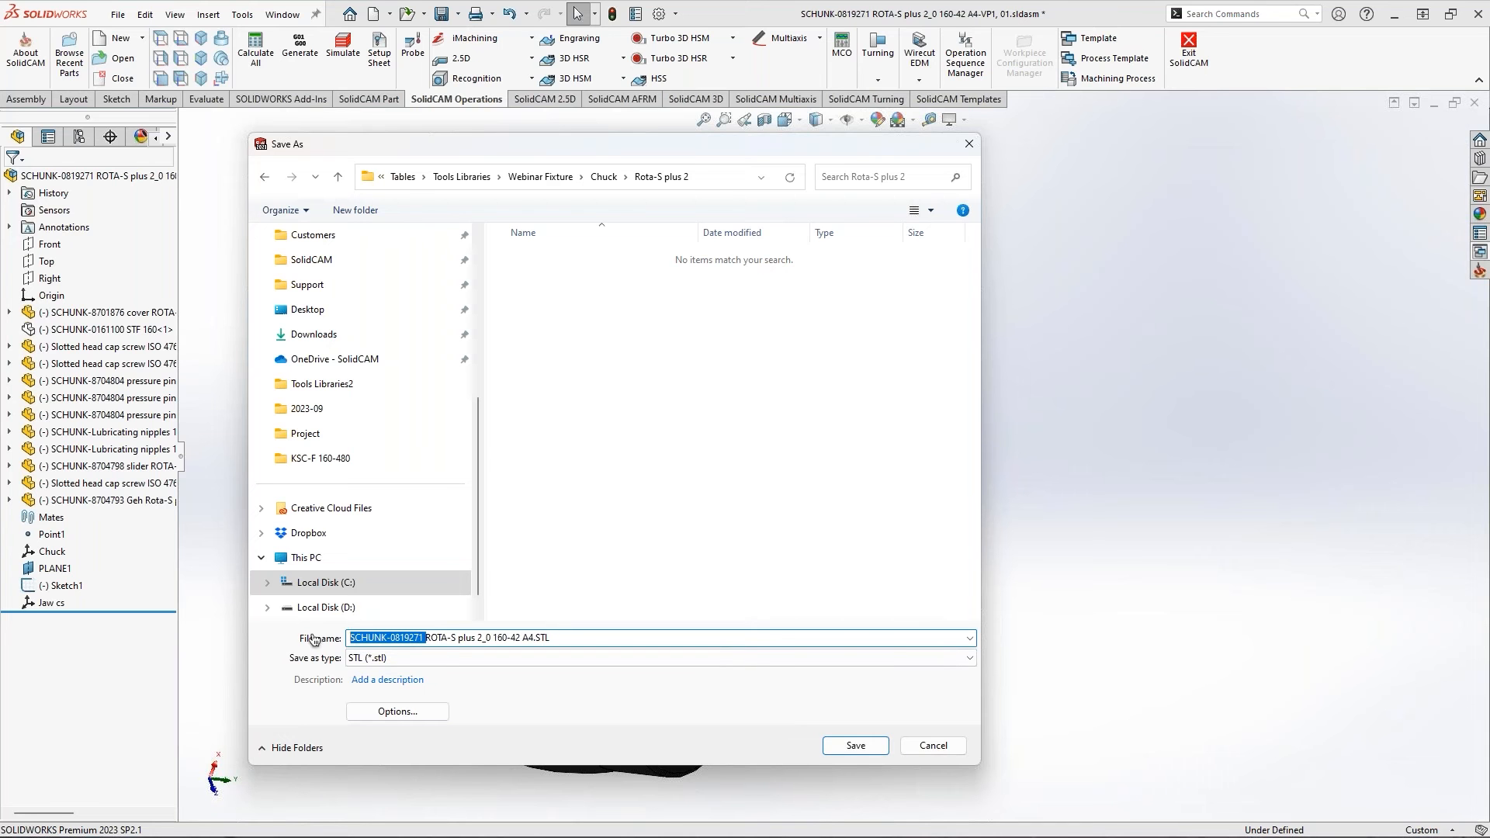
key(BackSpace)
click(856, 746)
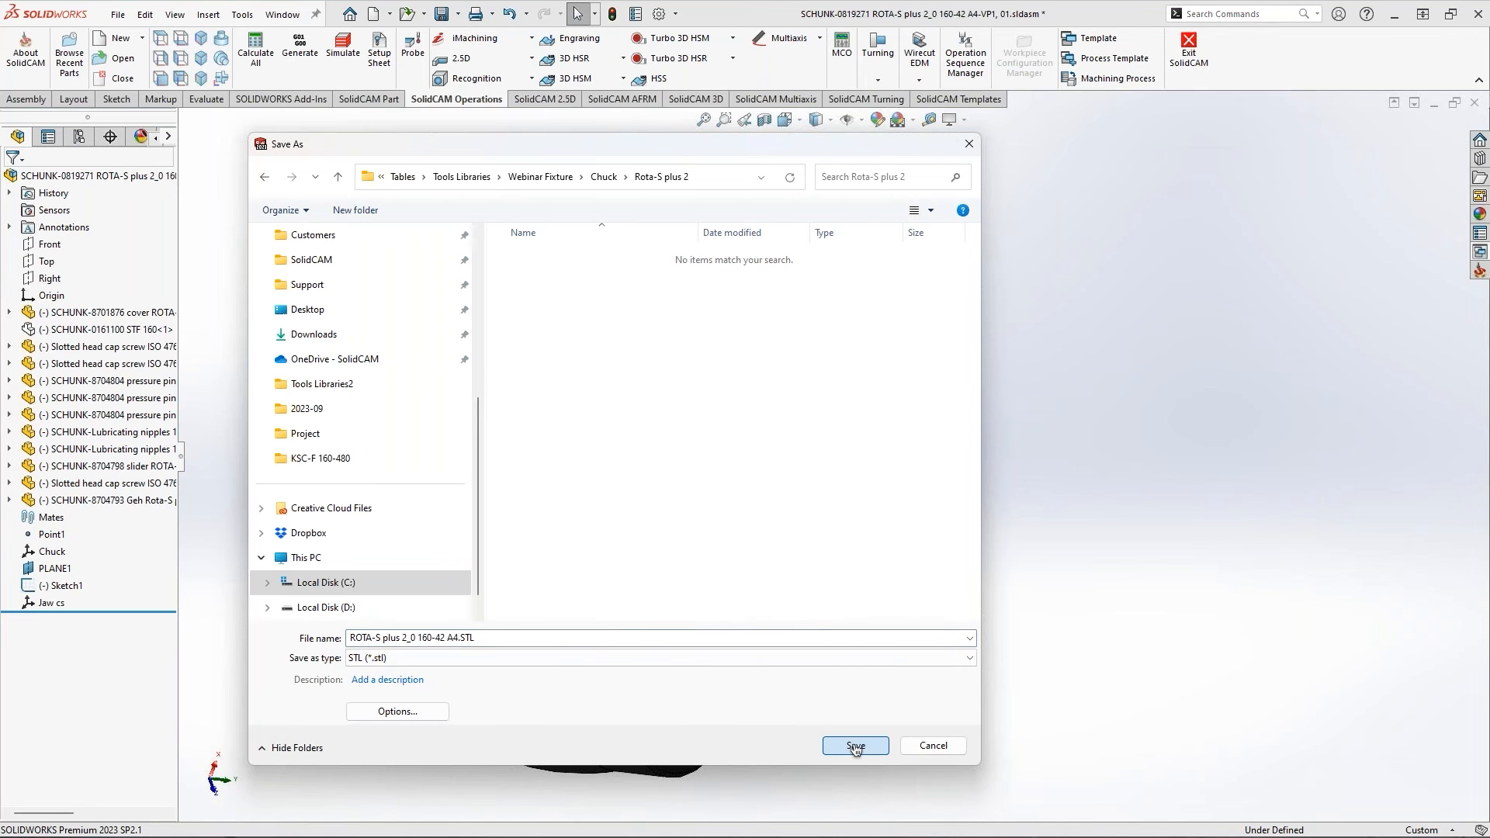
click(784, 462)
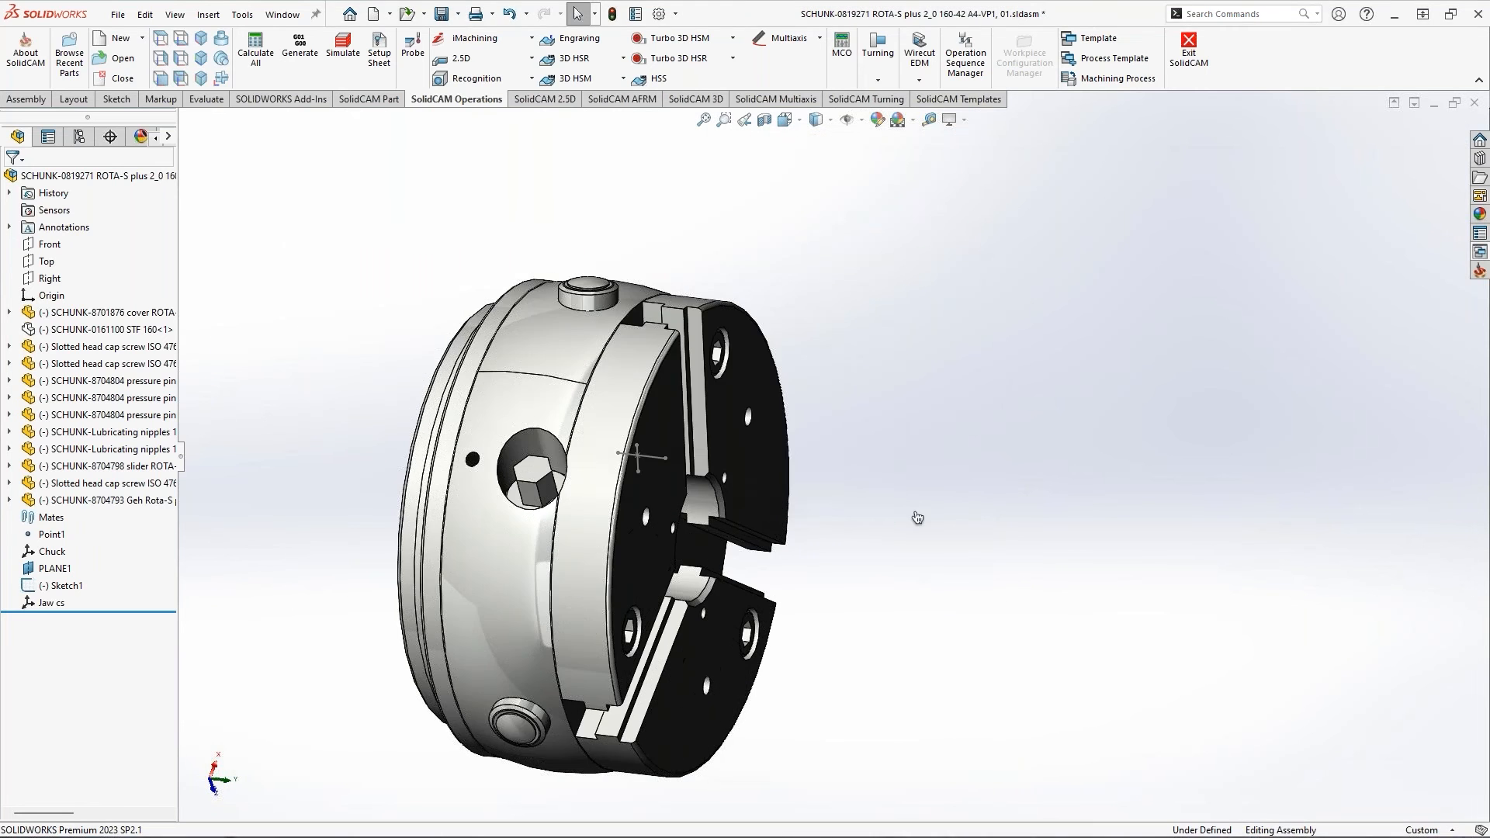
Show the SCHUNK-0161100 STF 160 jaw and hide all other components of the assembly
click(108, 329)
click(185, 285)
click(86, 312)
ctrl+click(81, 364)
ctrl+click(82, 380)
click(266, 306)
click(81, 348)
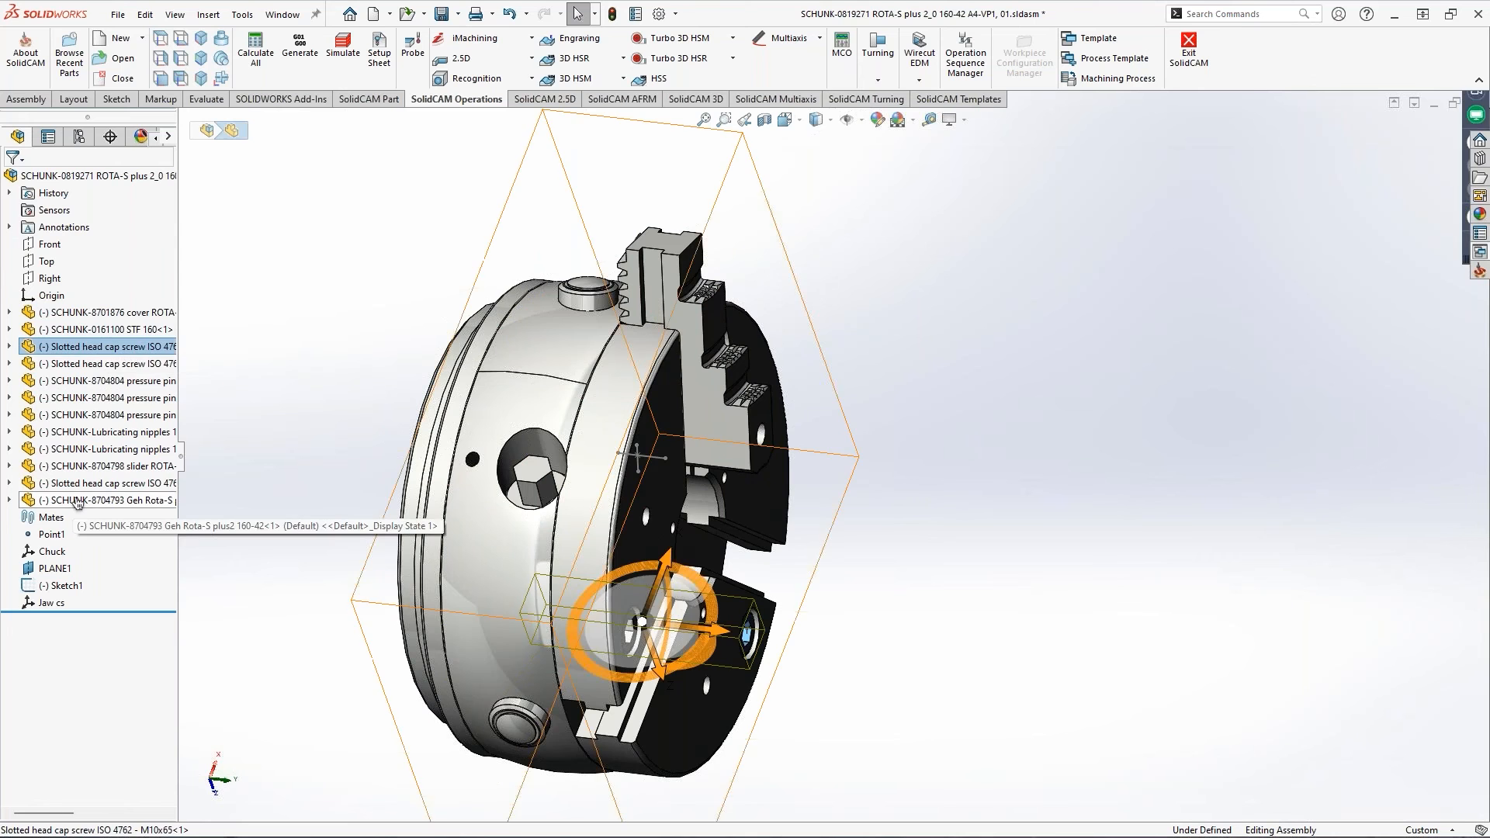
shift+click(79, 501)
ctrl+click(84, 312)
right_click(83, 313)
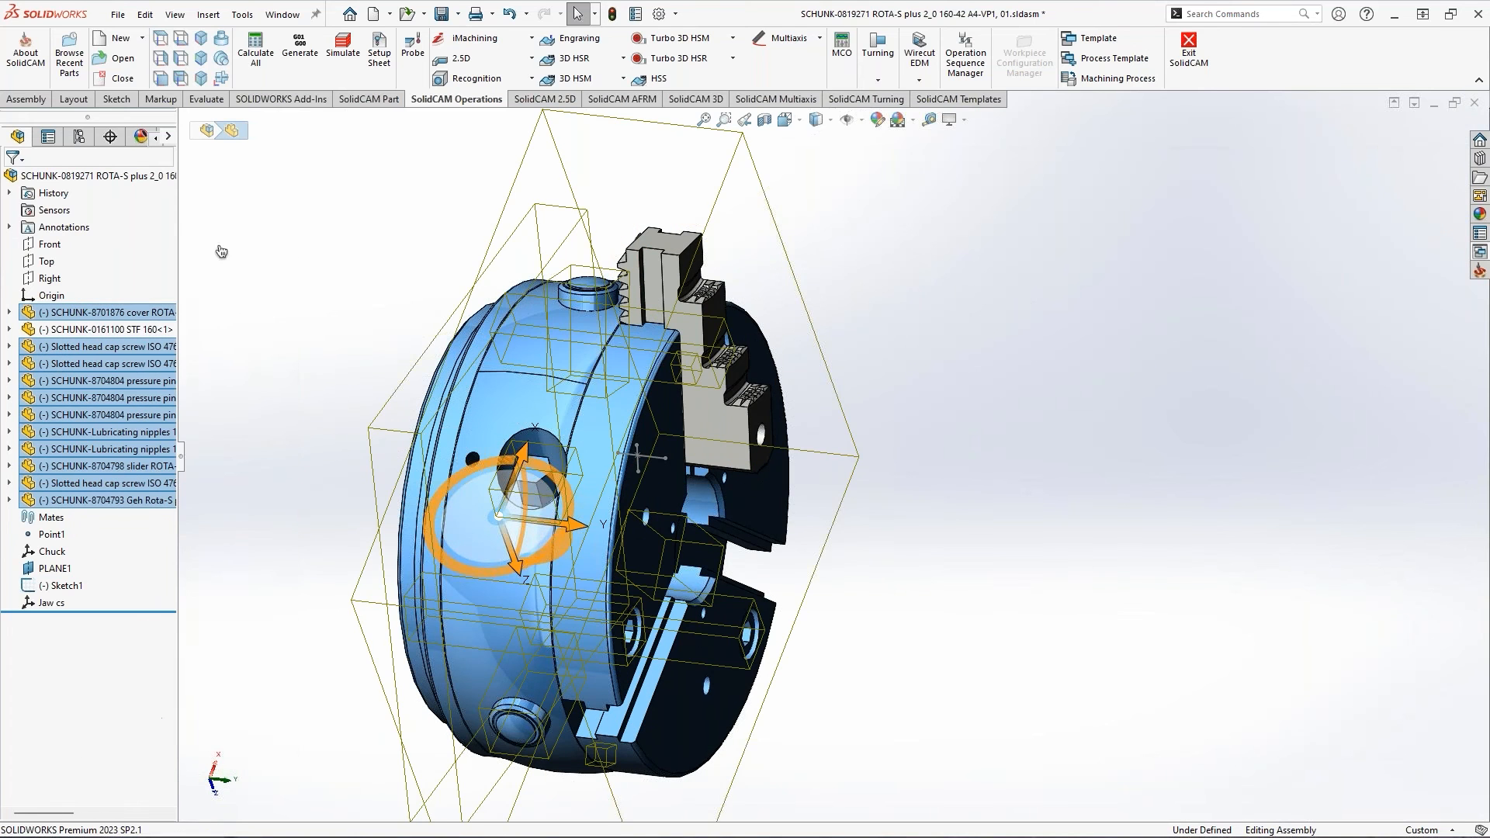
click(178, 266)
scroll(660, 380, down, 3)
Start saving the jaw as a new file and browse to Webinar Fixture > Chuck > Rota-S plus 2 in Tools Libraries
click(119, 23)
click(128, 204)
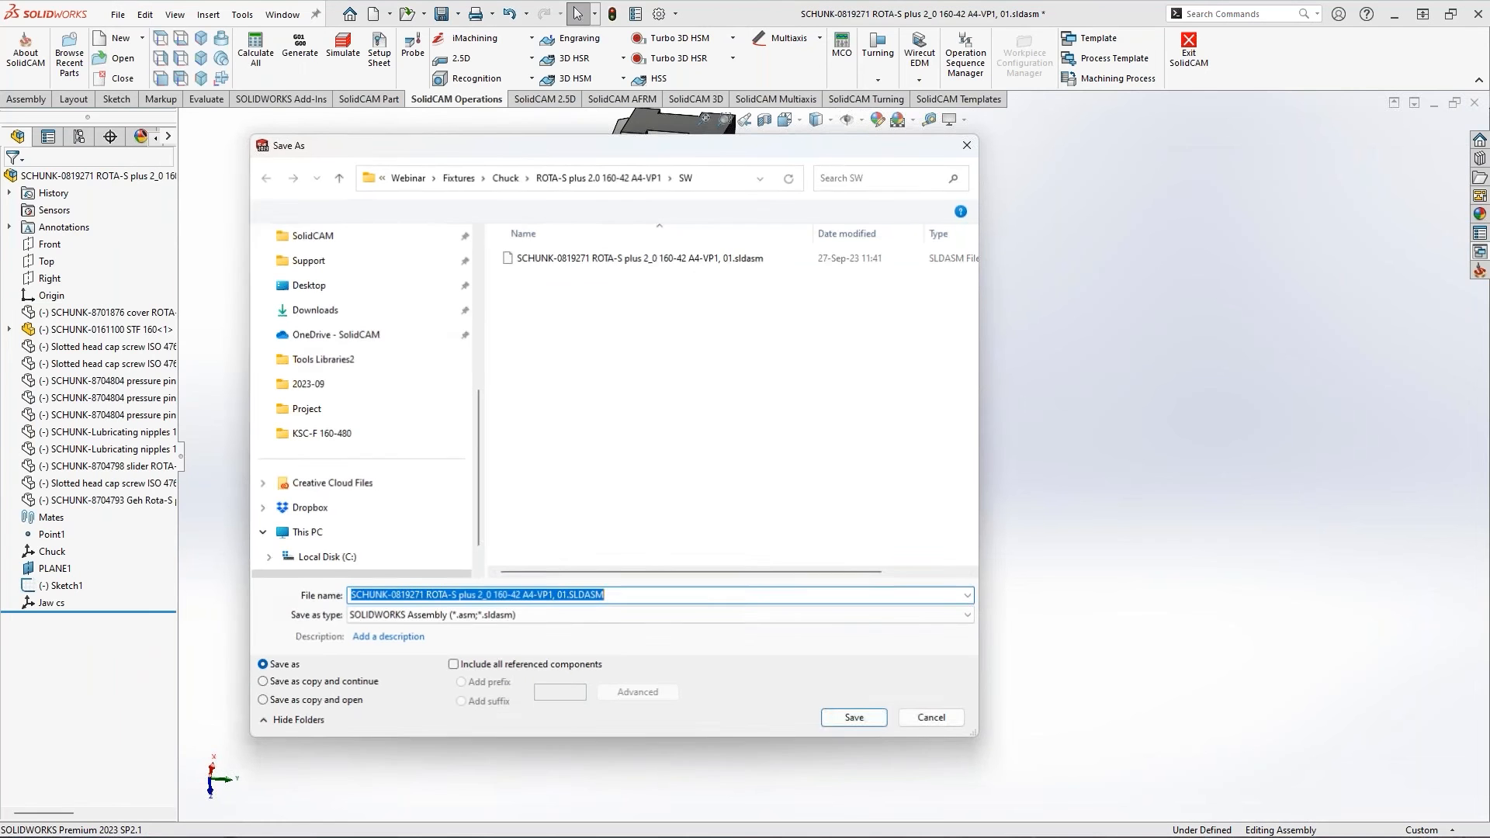
drag(479, 412, 497, 252)
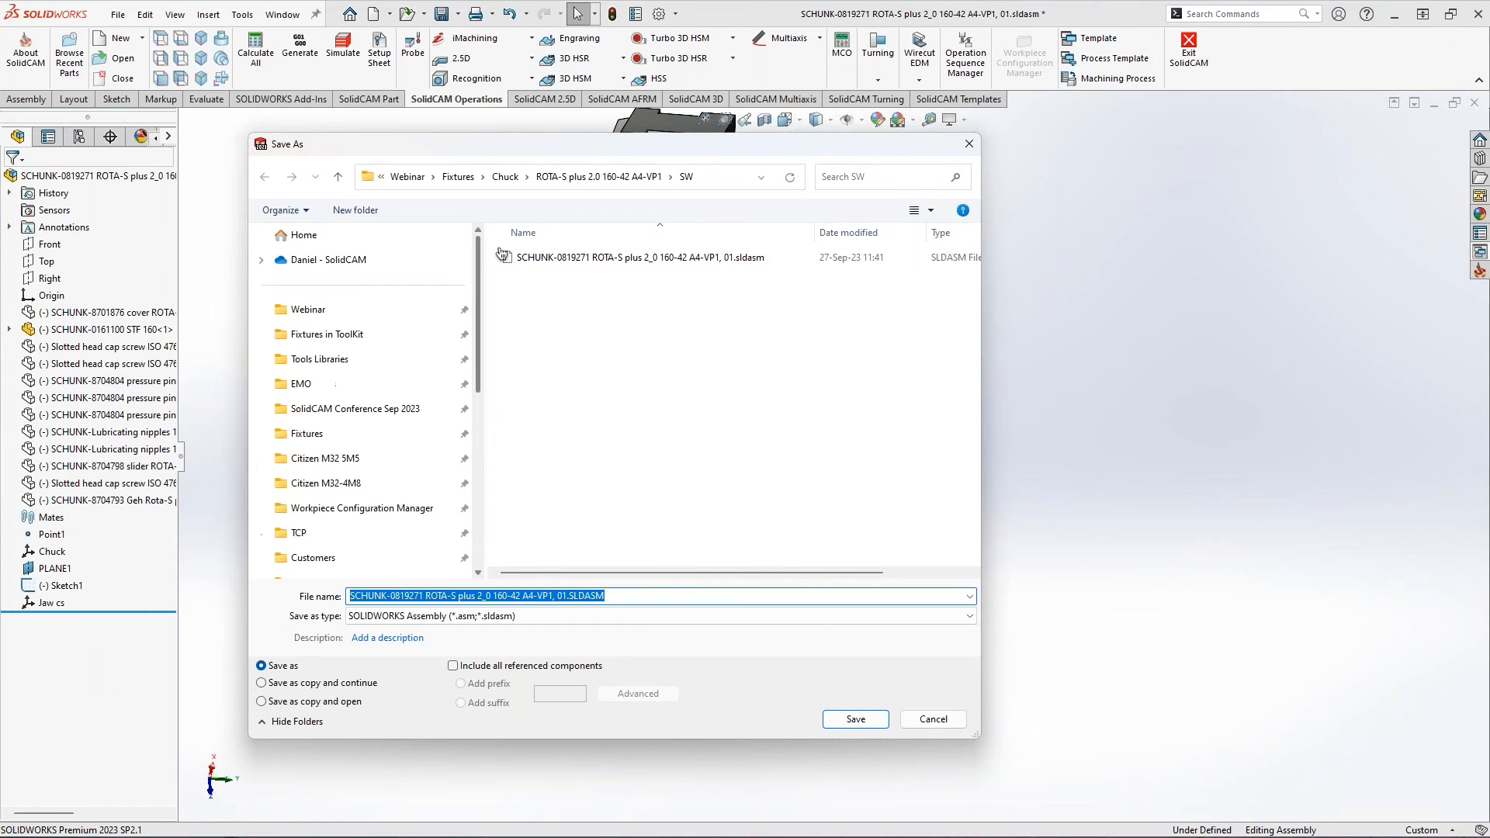
click(320, 359)
double_click(550, 554)
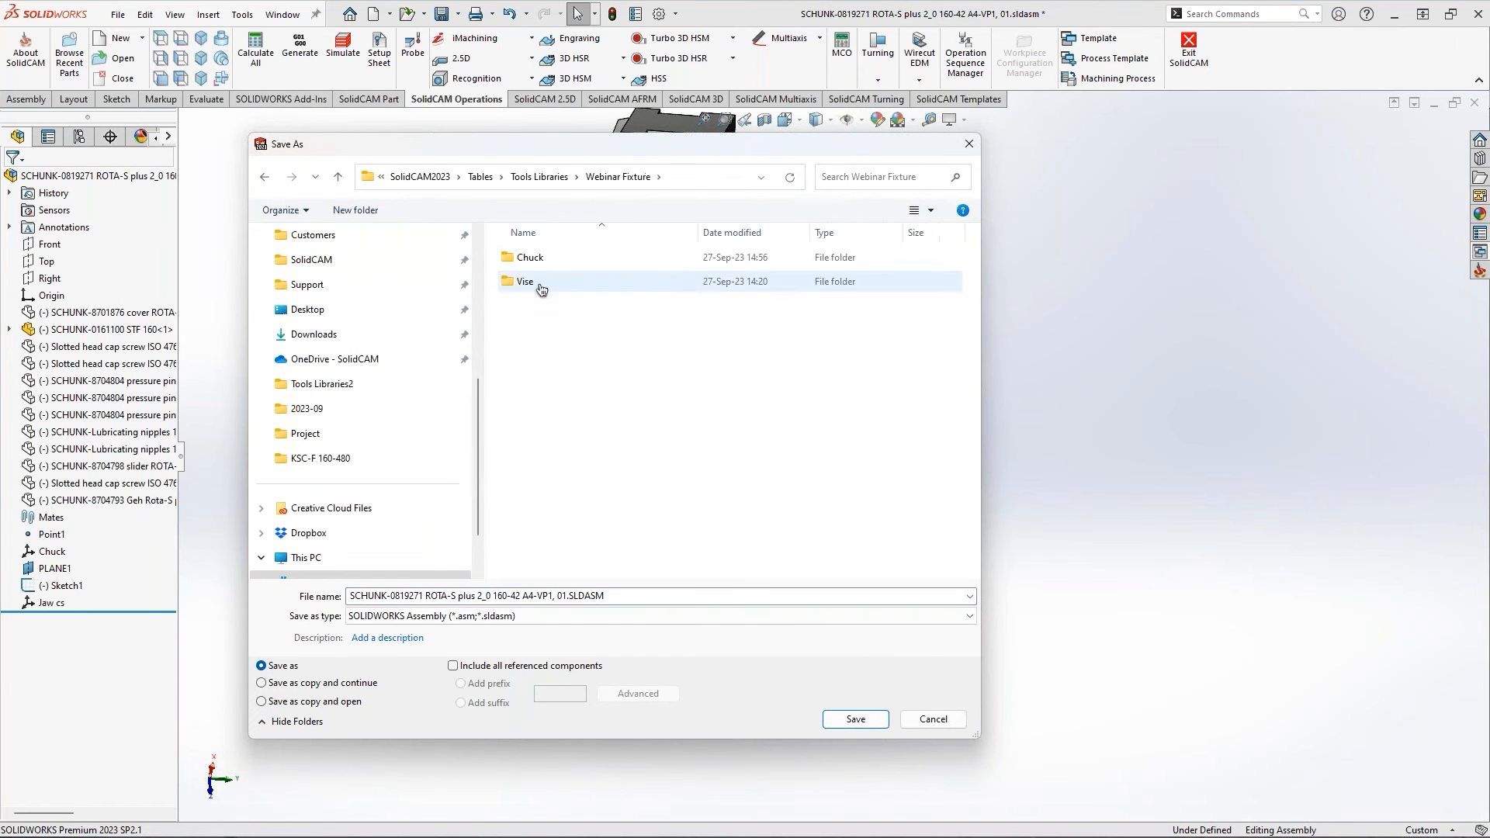
double_click(531, 257)
double_click(543, 257)
Create a folder named Jaw inside Rota-S plus 2 and open it
click(371, 211)
text(Jaw)
double_click(527, 261)
Set the jaw's export format to STL with Jaw cs as the output coordinate system
click(504, 615)
click(507, 572)
click(408, 711)
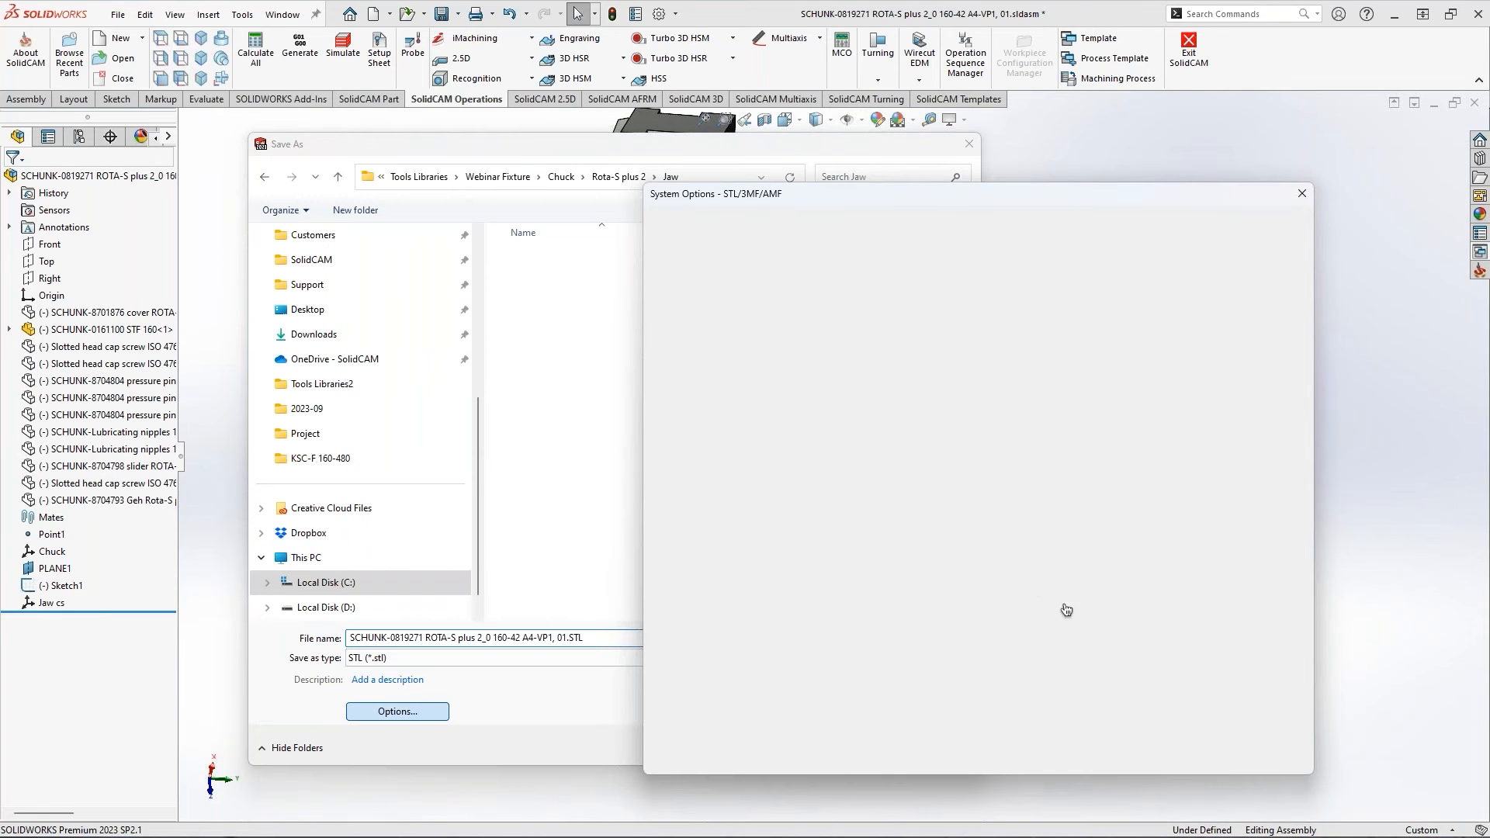
click(1022, 721)
click(973, 762)
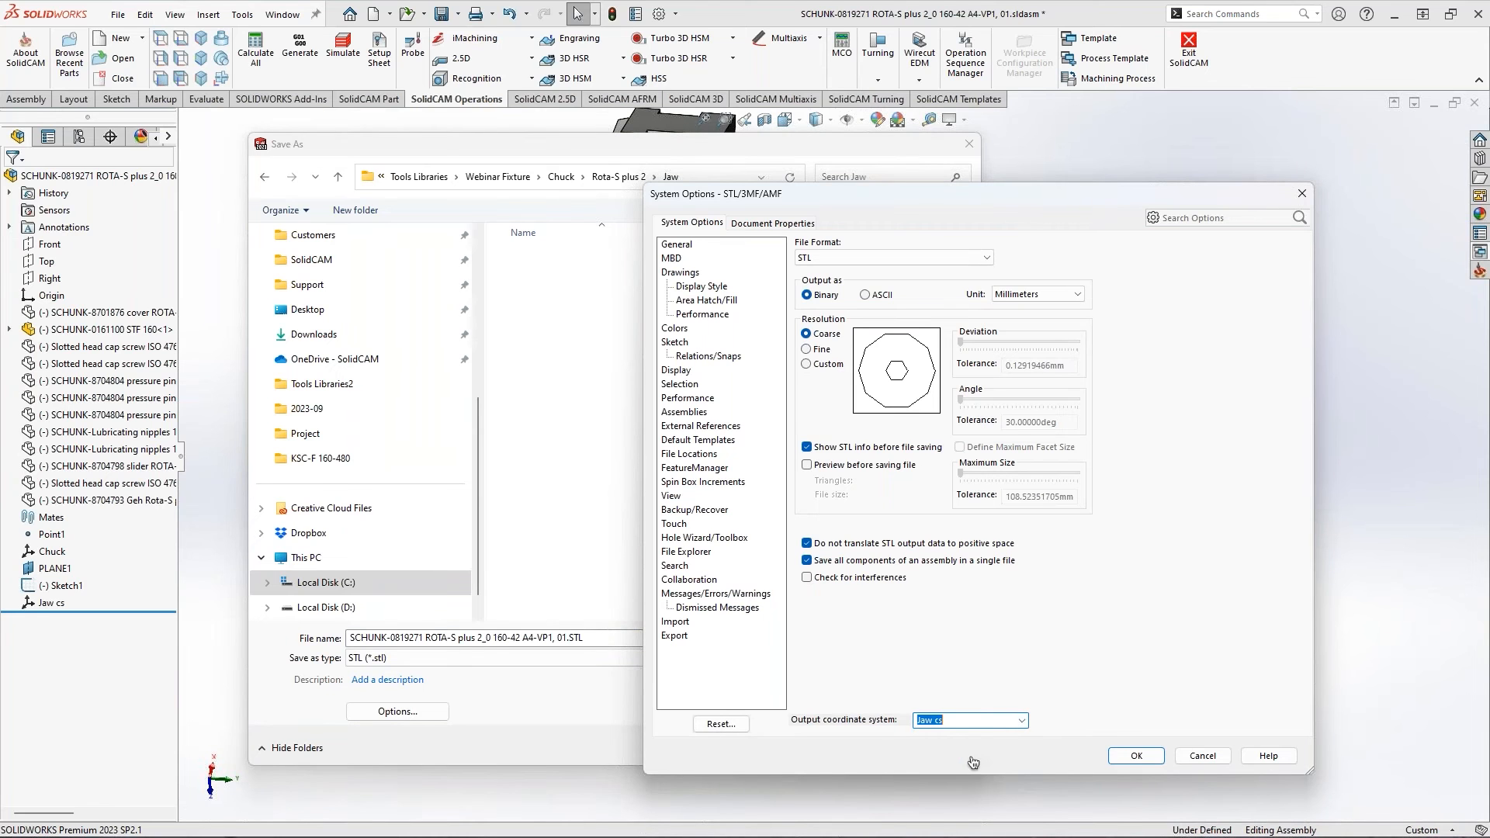
click(1135, 756)
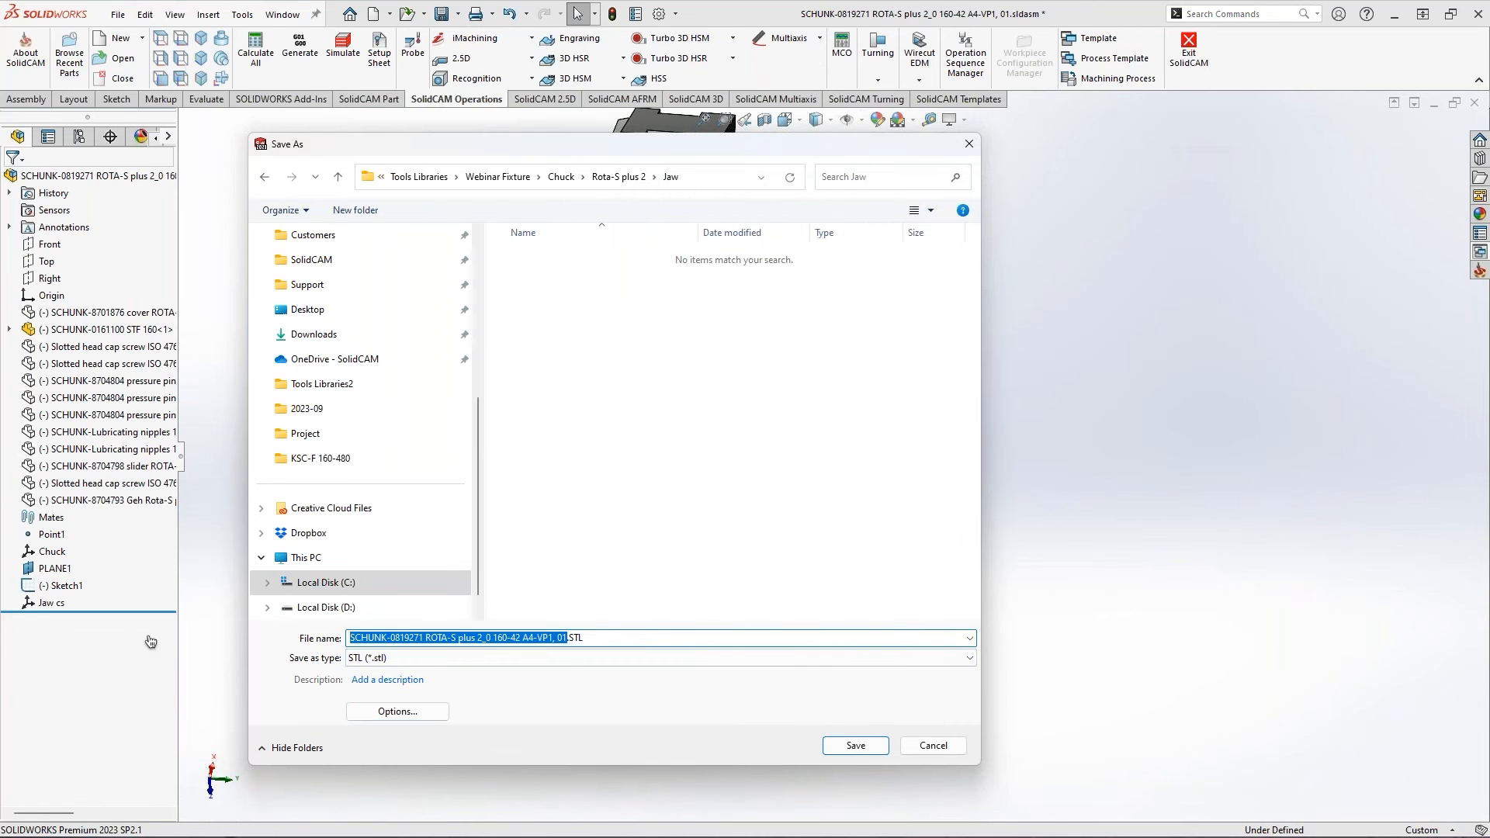
Name the file Jaw.STL and save the jaw export
text(Jaw)
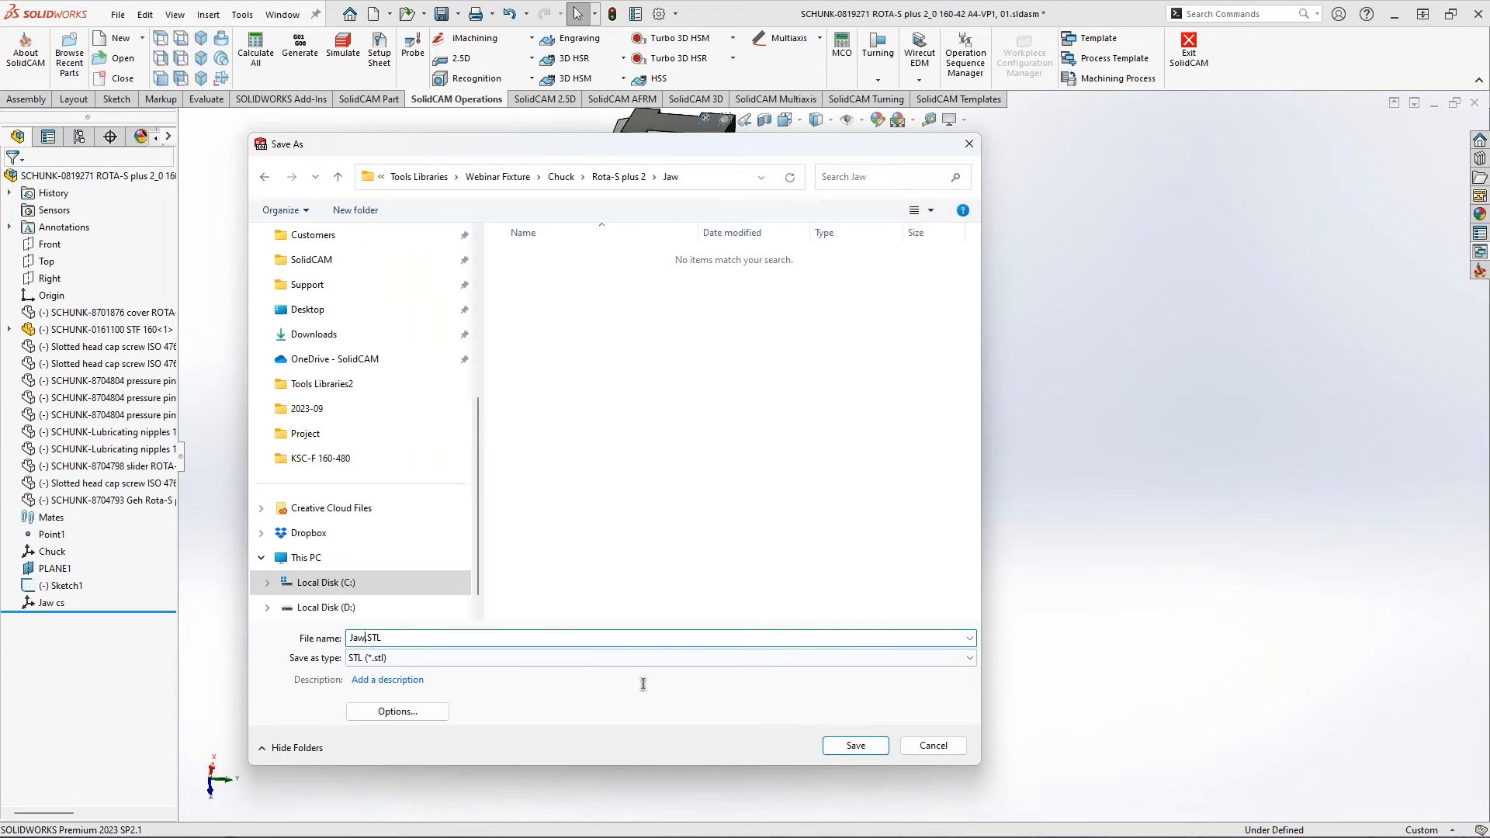
click(825, 745)
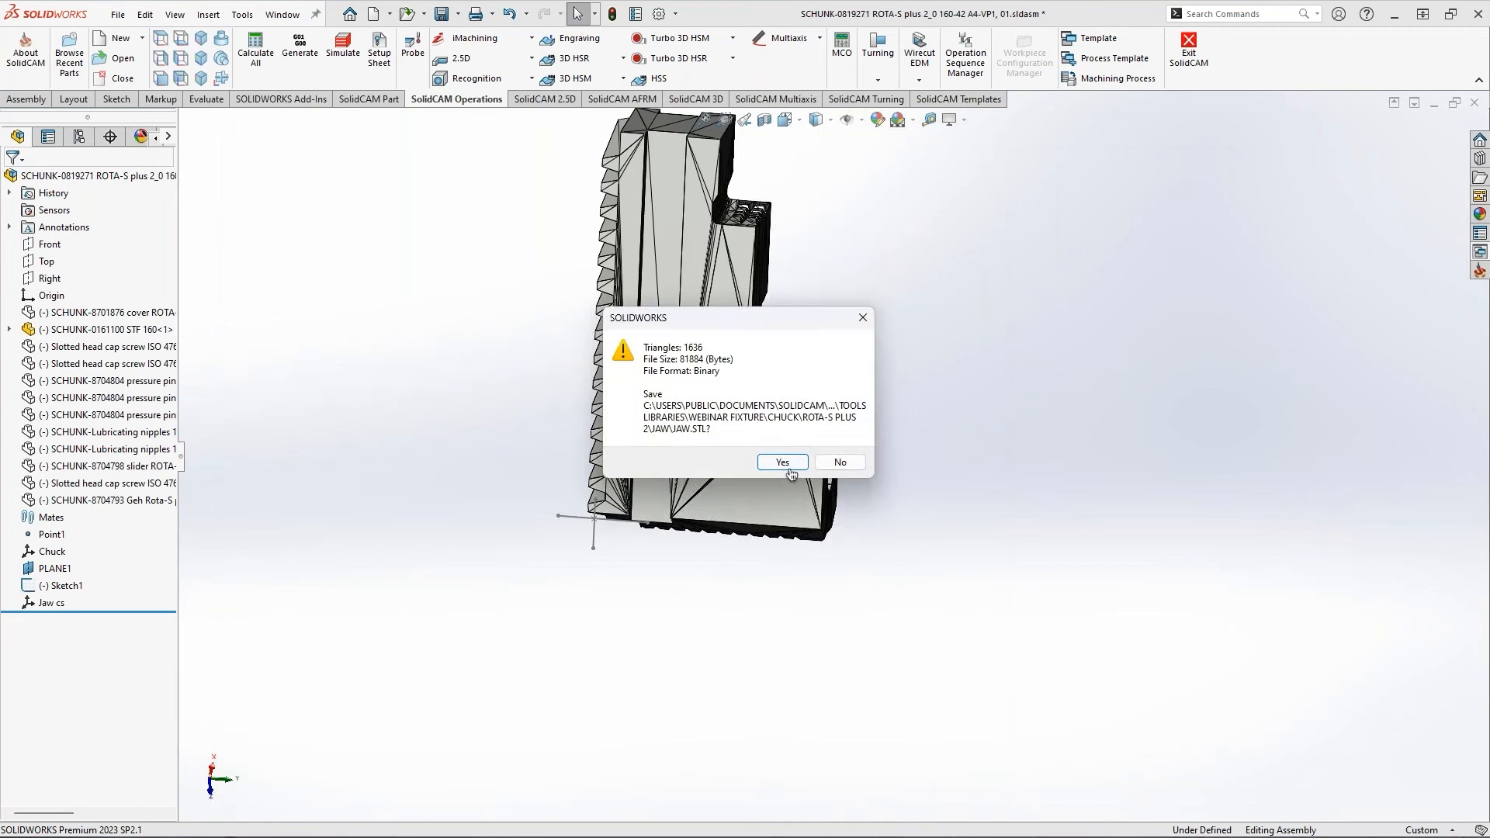
key(Return)
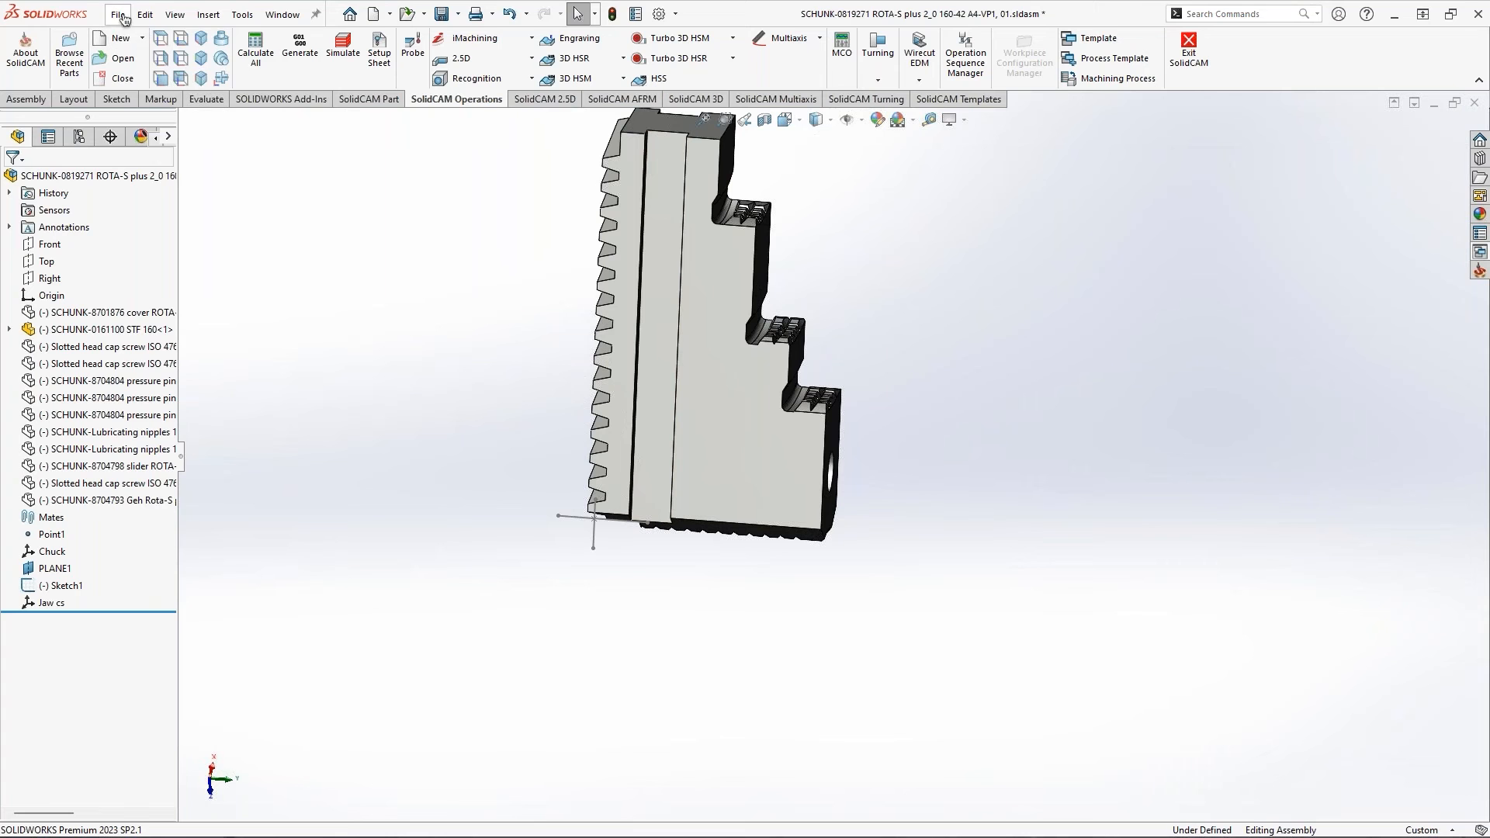
Close the chuck assembly
click(118, 14)
click(158, 116)
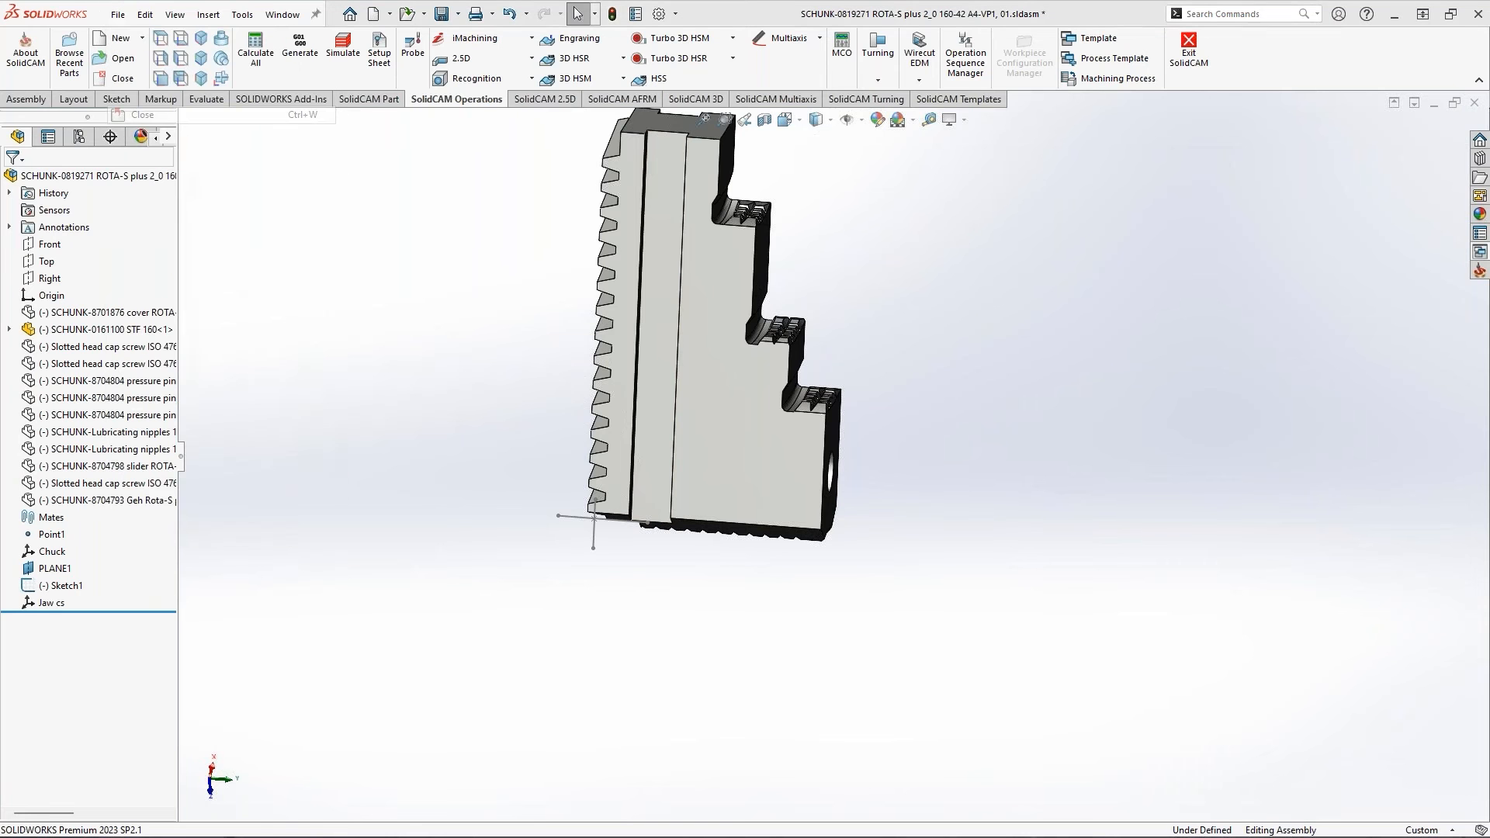
click(693, 419)
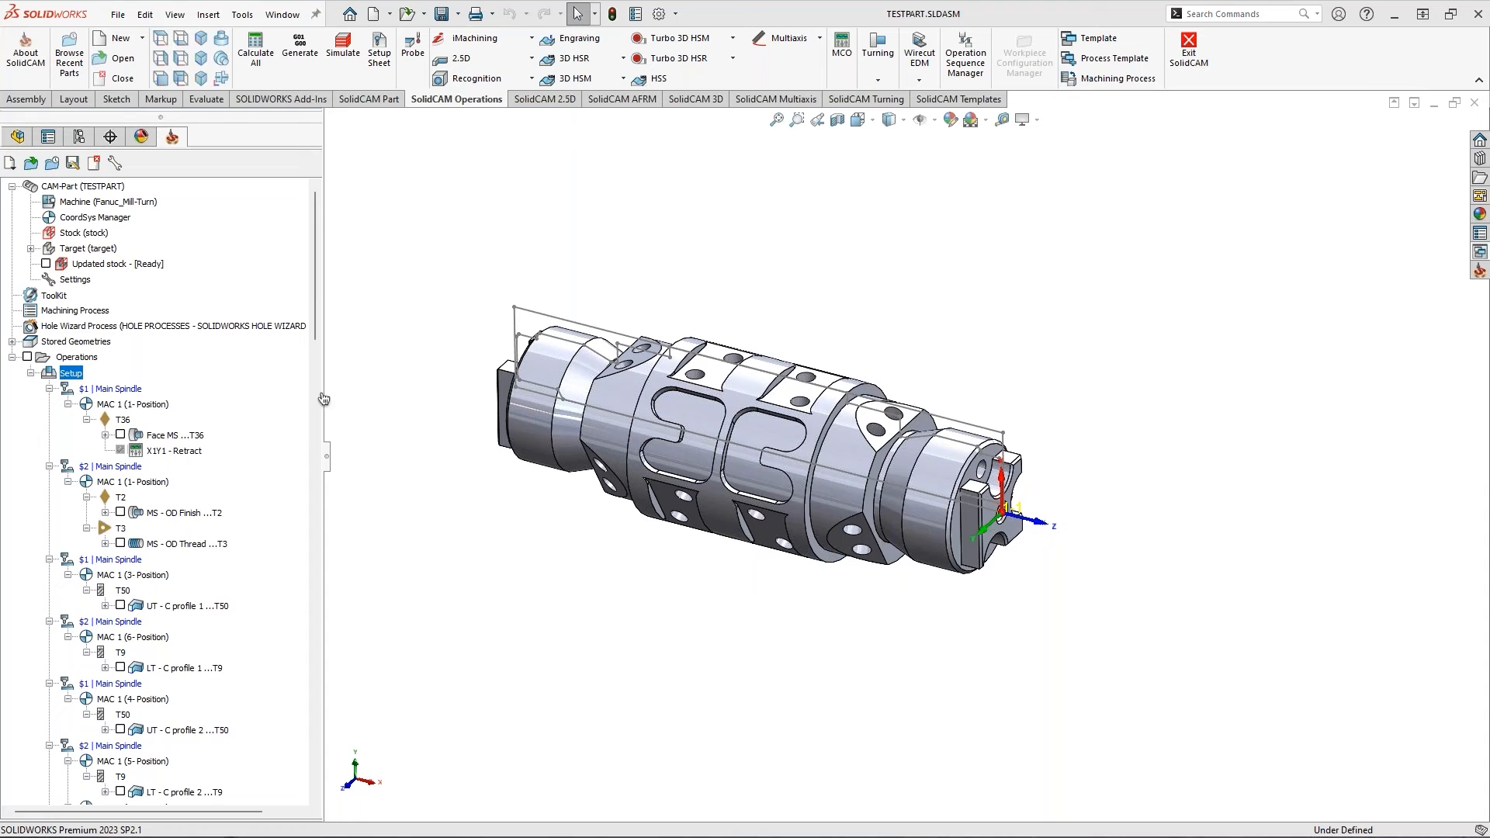
Open the ToolKit from the TESTPART machine setup and add a Chuck fixture to the Main Spindle
double_click(71, 373)
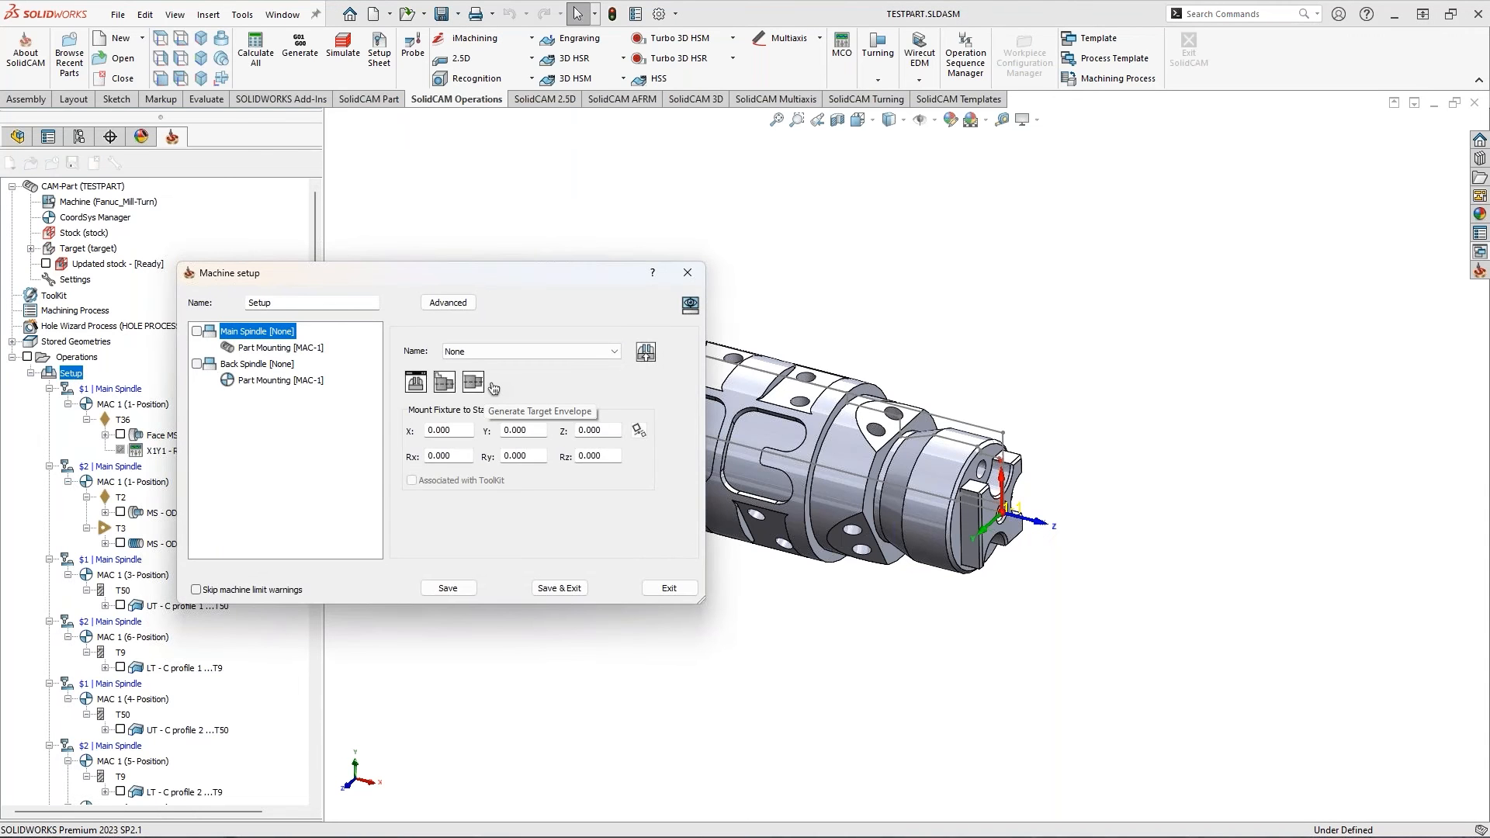
click(645, 352)
click(650, 416)
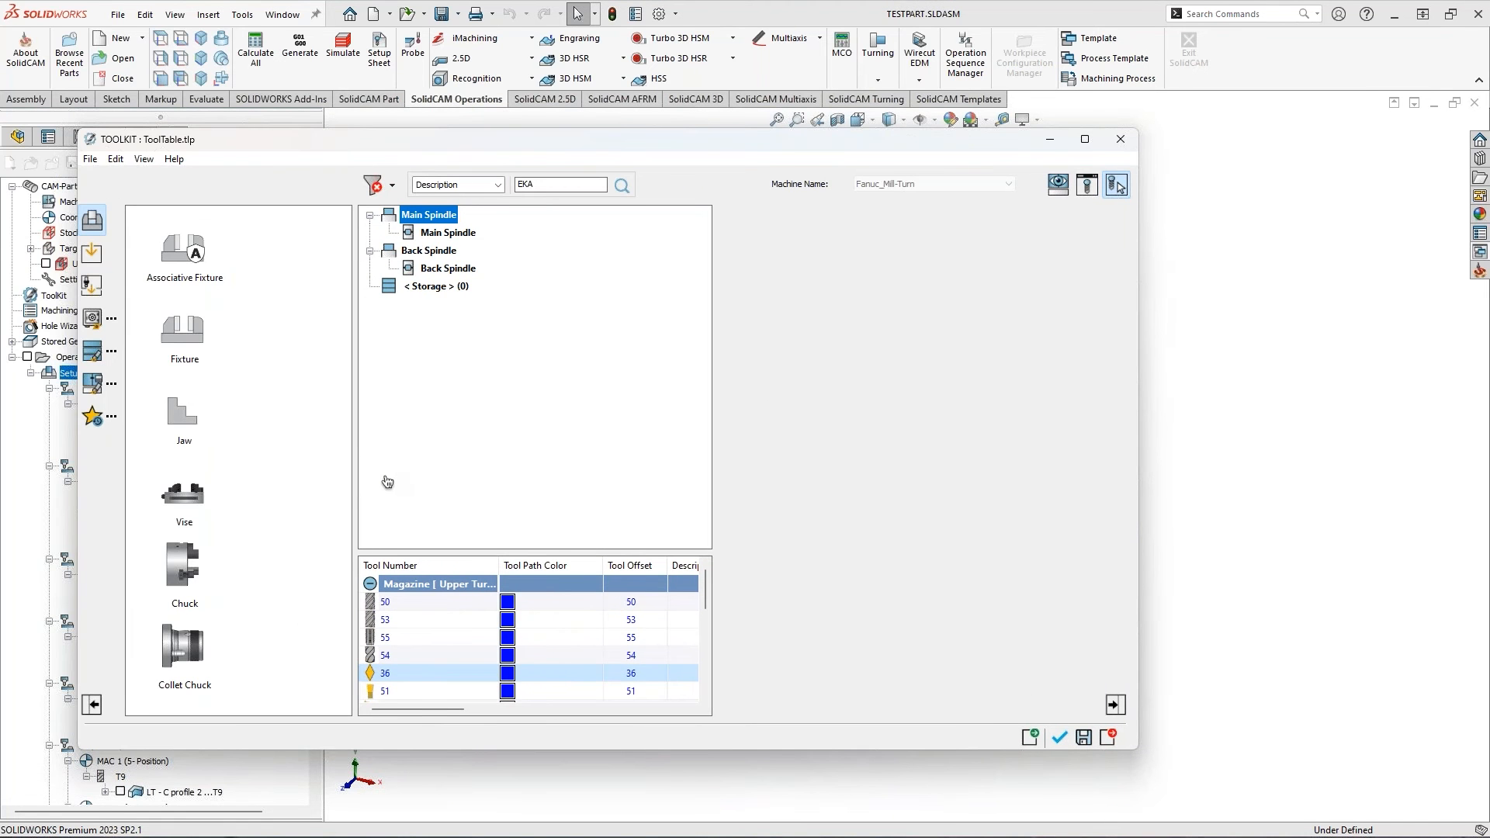
drag(183, 570, 449, 233)
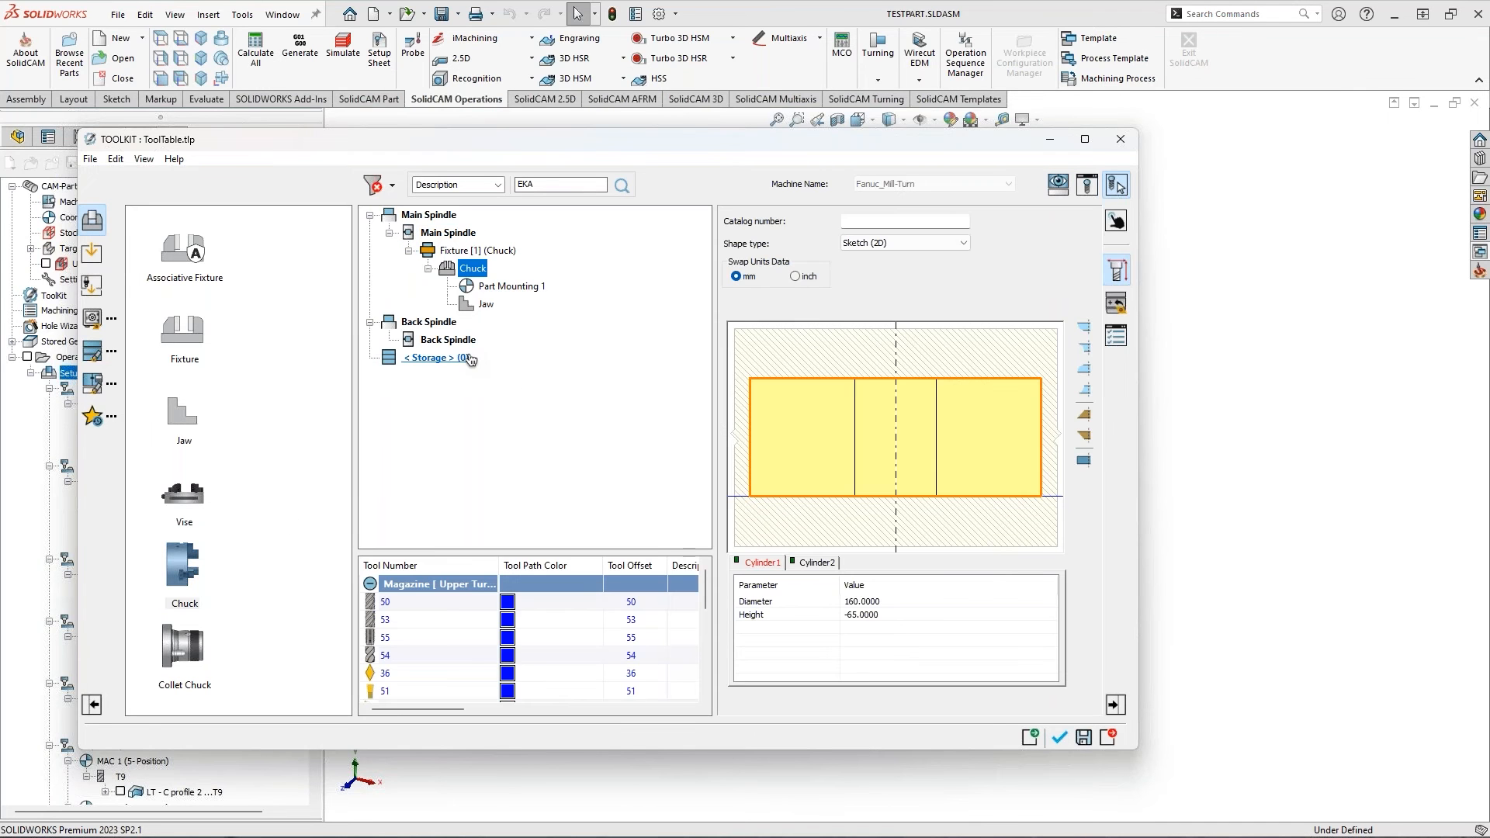
Set the chuck's shape type to 3D Model and load the ROTA-S plus file from Webinar Fixture\Chuck\Rota-S plus 2
click(900, 243)
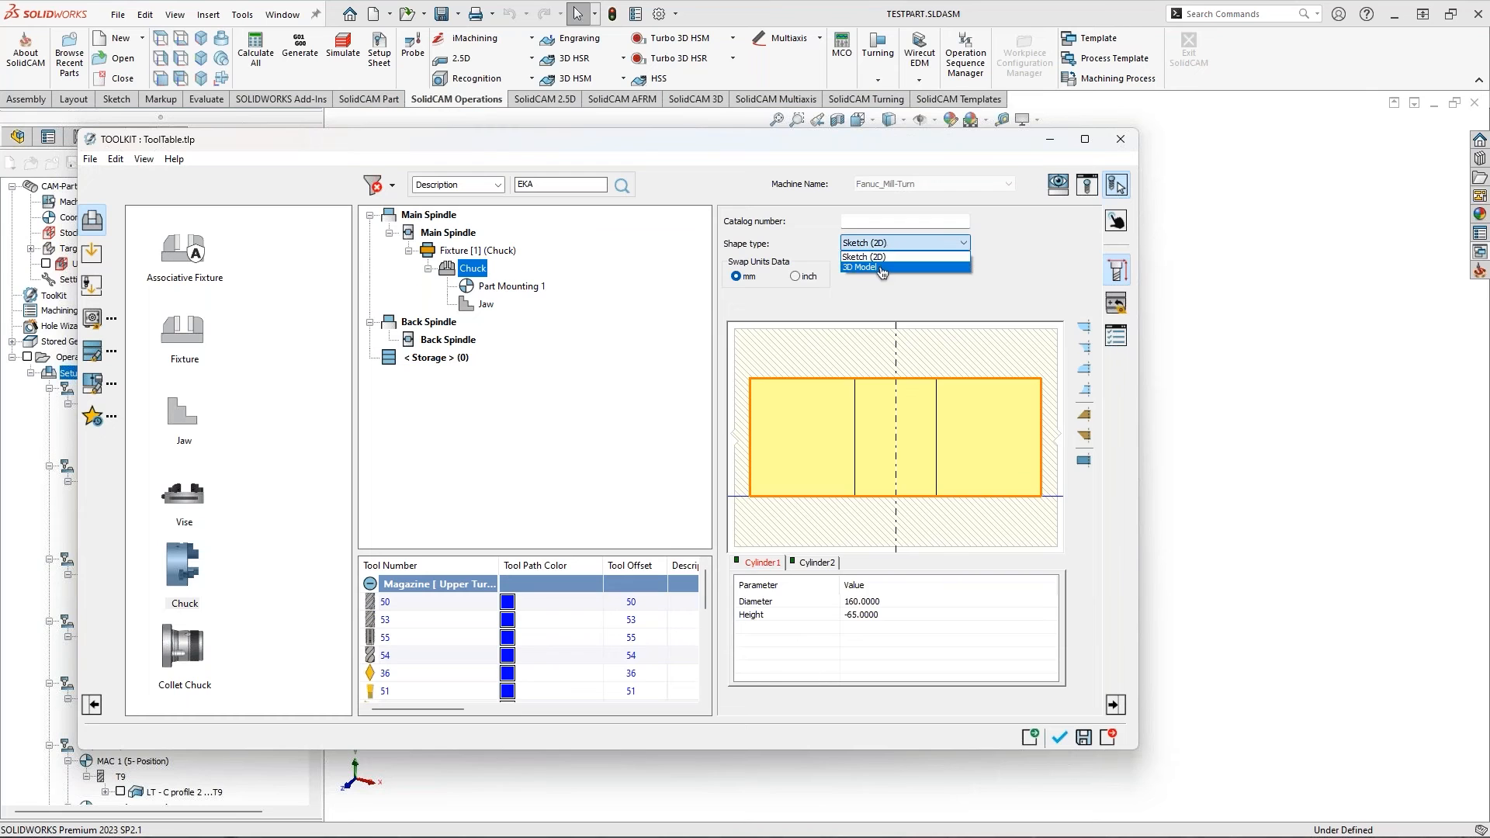
click(882, 267)
click(977, 364)
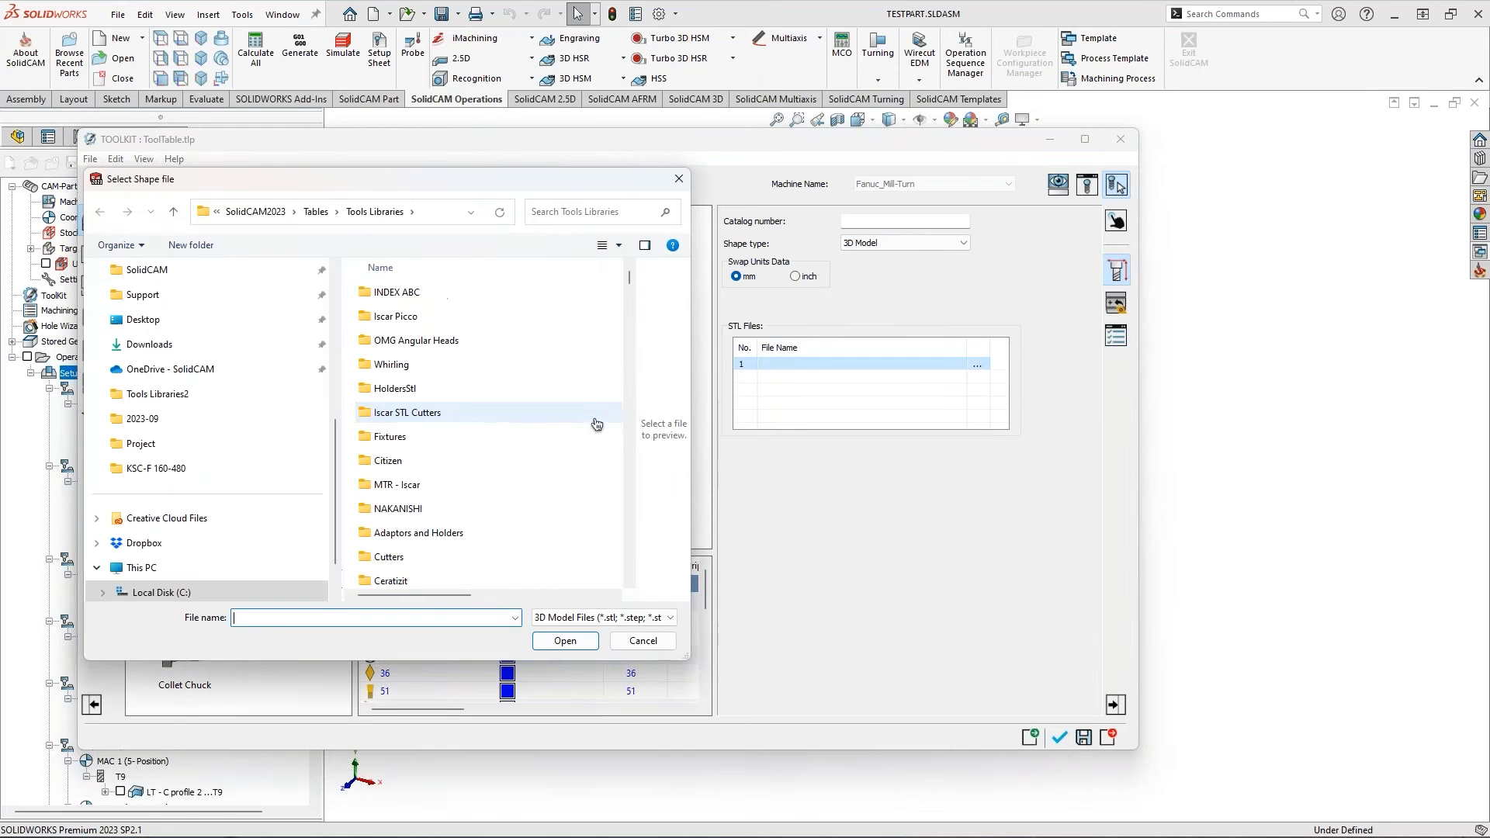
scroll(450, 520, down, 2)
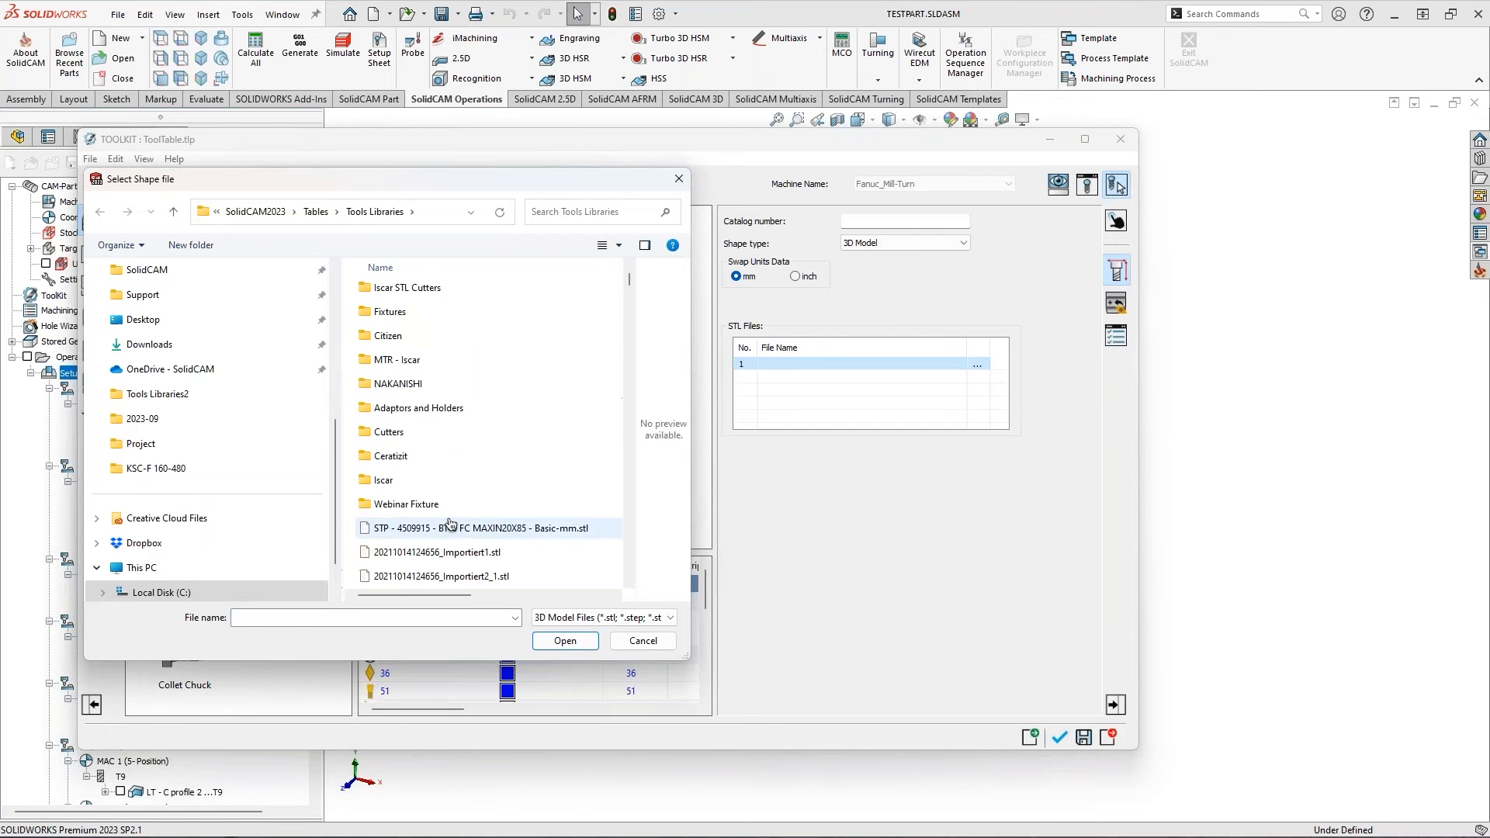
click(419, 505)
key(Return)
double_click(382, 292)
double_click(384, 292)
double_click(435, 315)
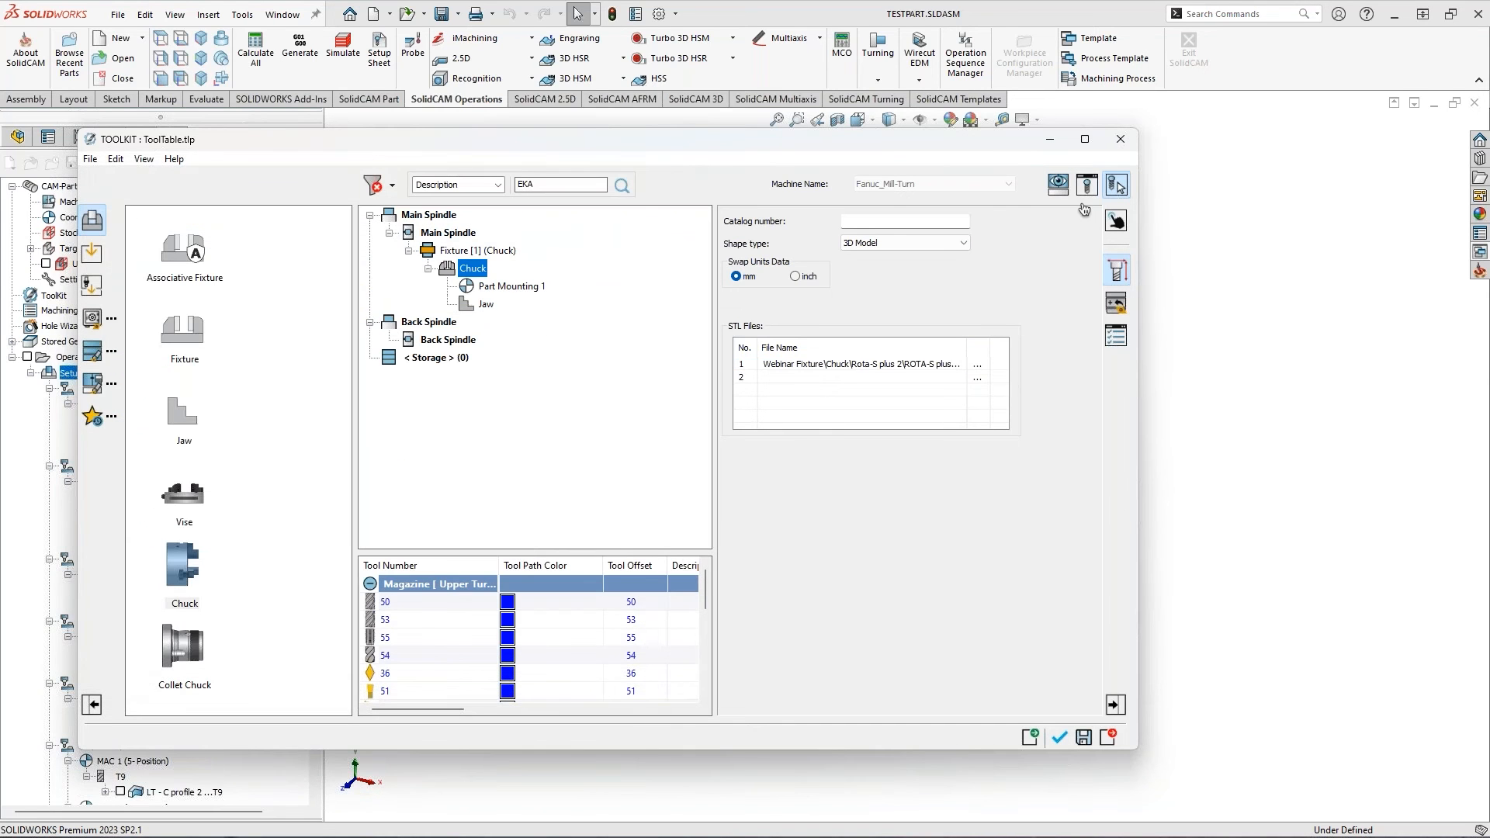
Preview the chuck in 3D and measure the distance from its rear face to the jaw slot face
click(1087, 187)
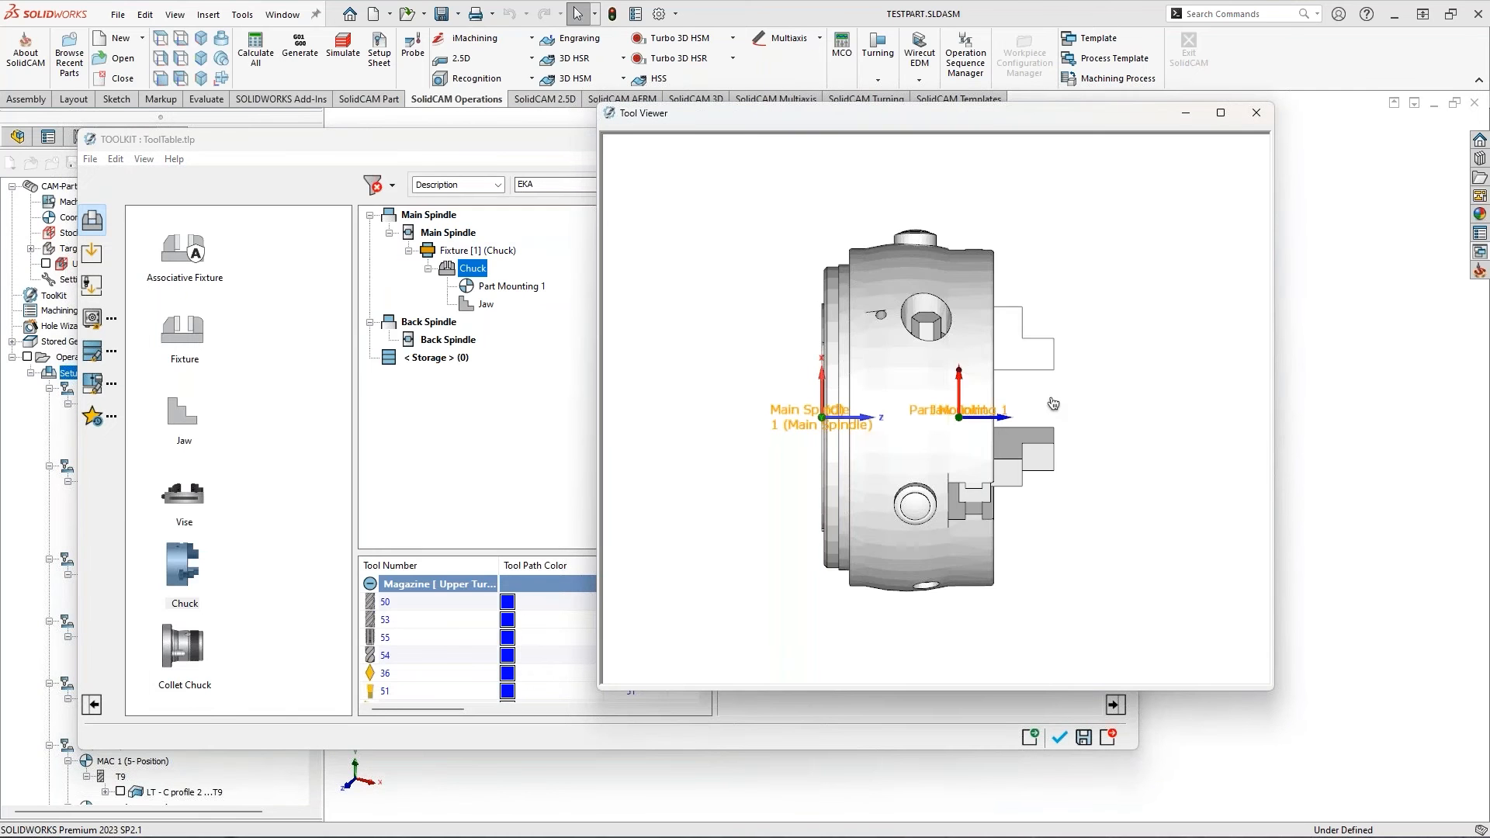
scroll(956, 413, up, 5)
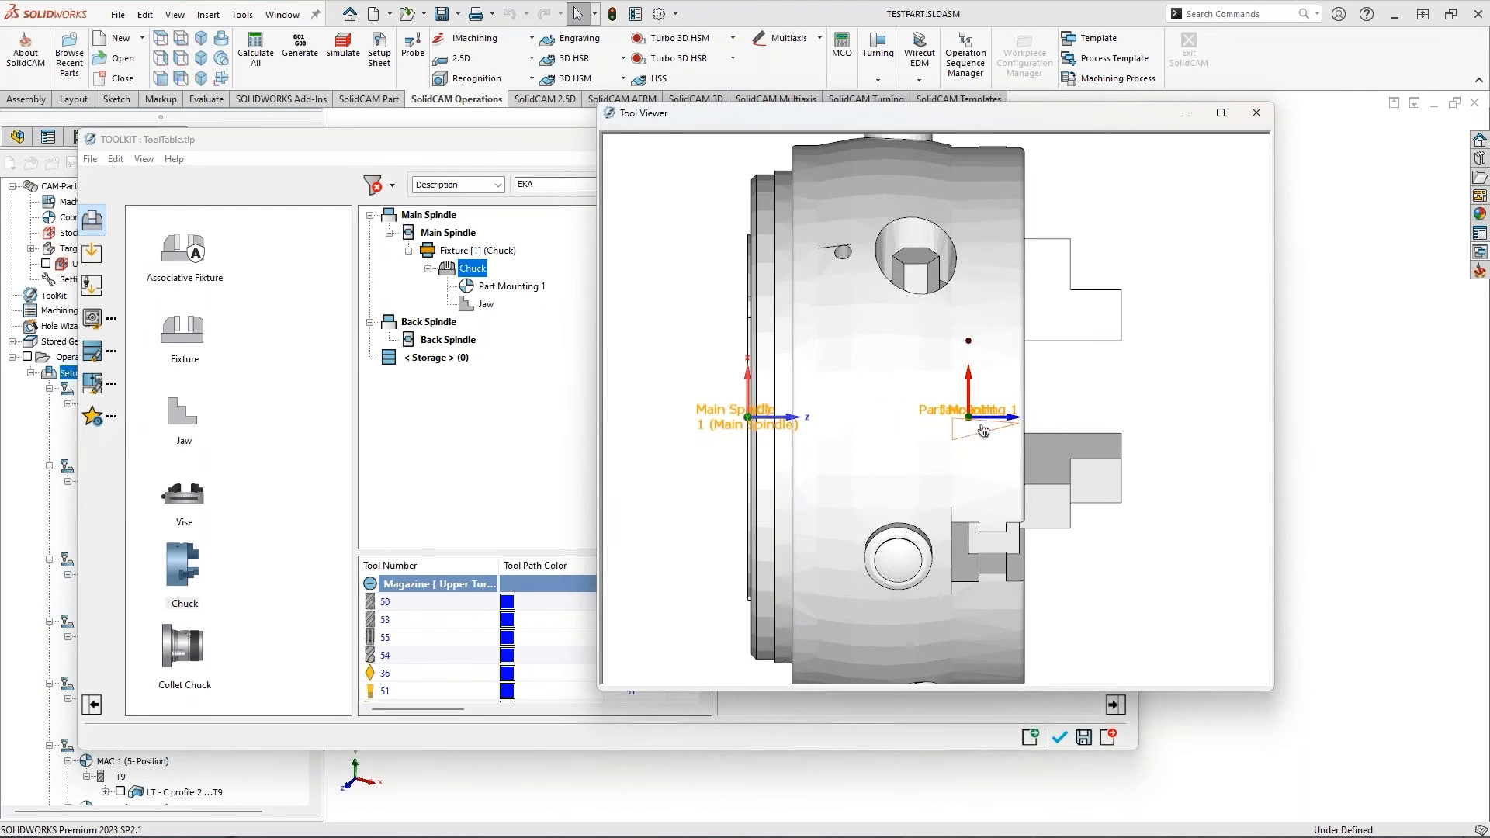
middle_drag(1008, 206, 669, 483)
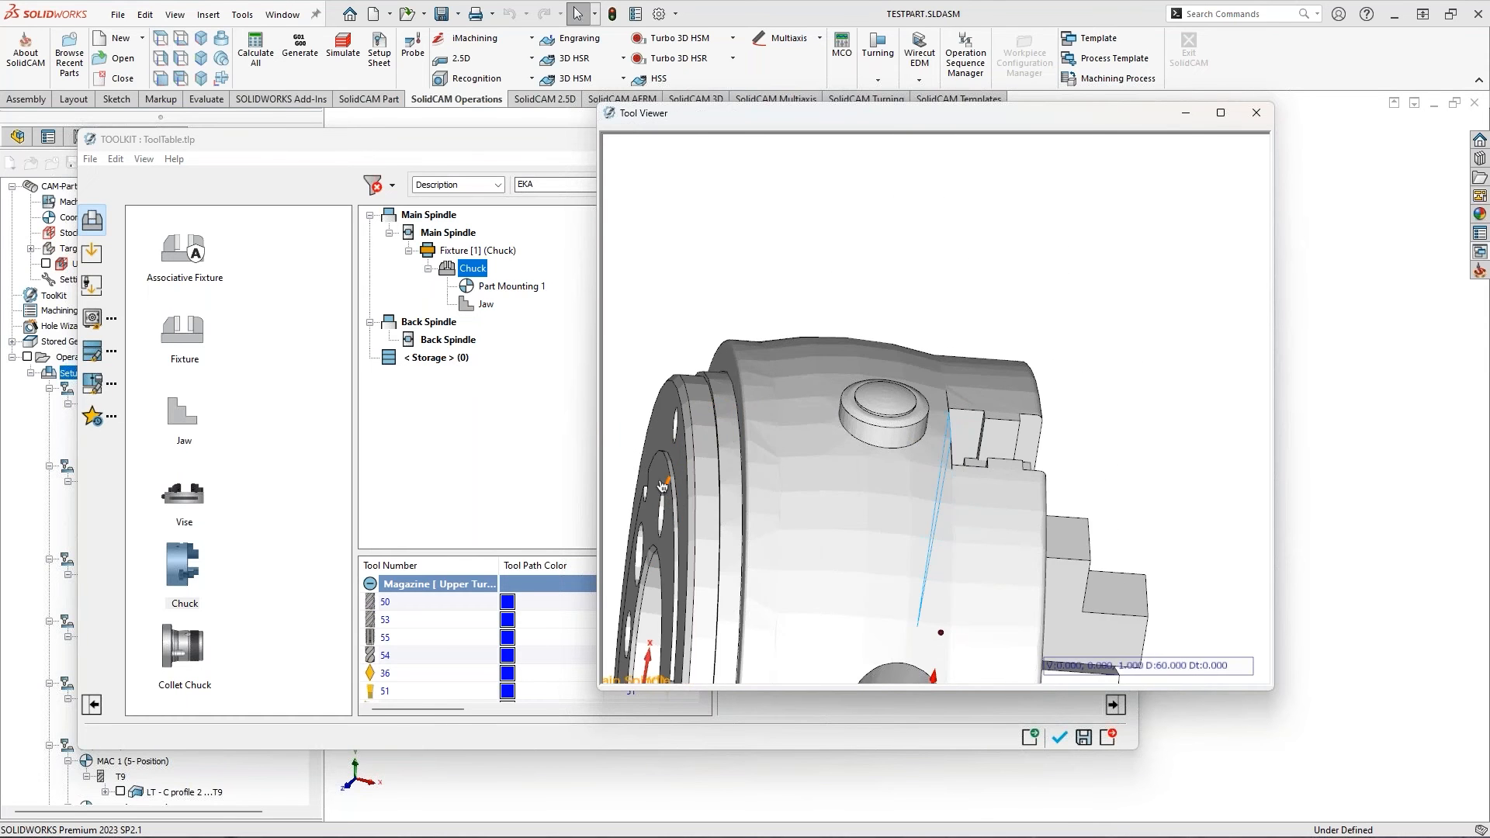
click(657, 489)
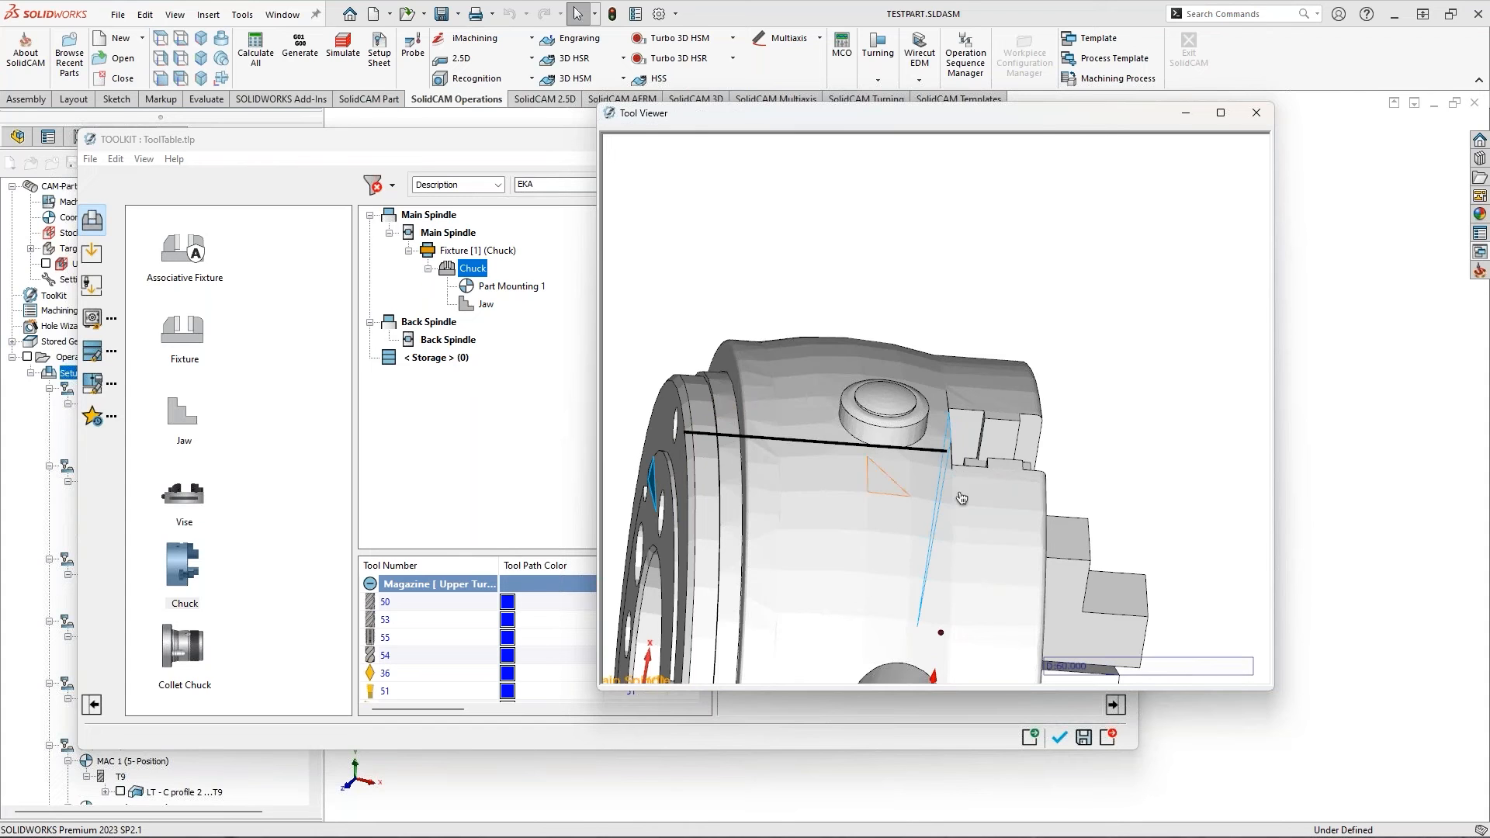
Set the Z position of the chuck's Jaw Joint to 60
drag(935, 129, 1008, 358)
click(511, 285)
double_click(942, 237)
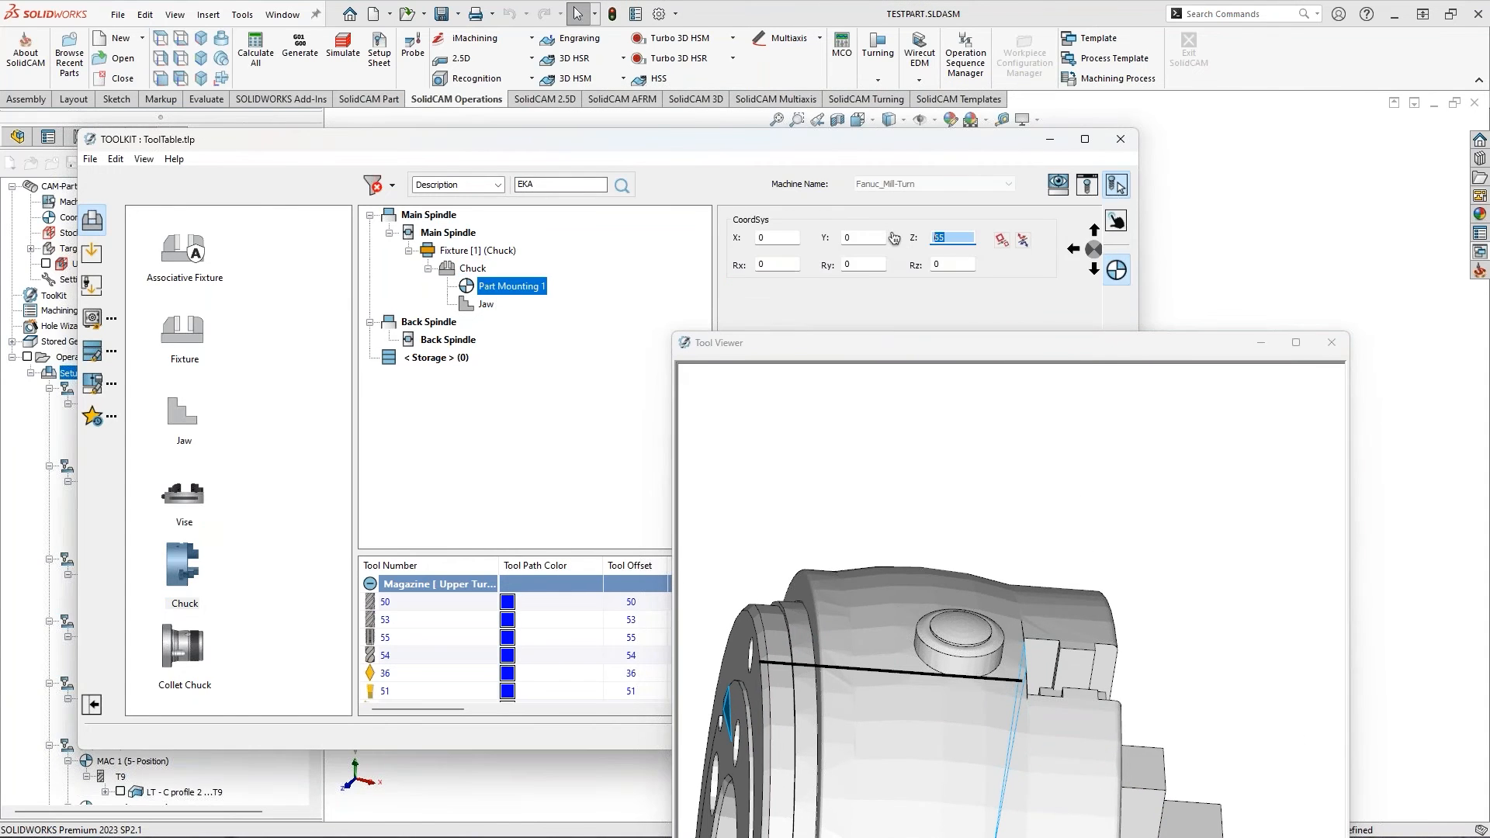
click(473, 268)
drag(882, 342, 1109, 536)
click(1118, 305)
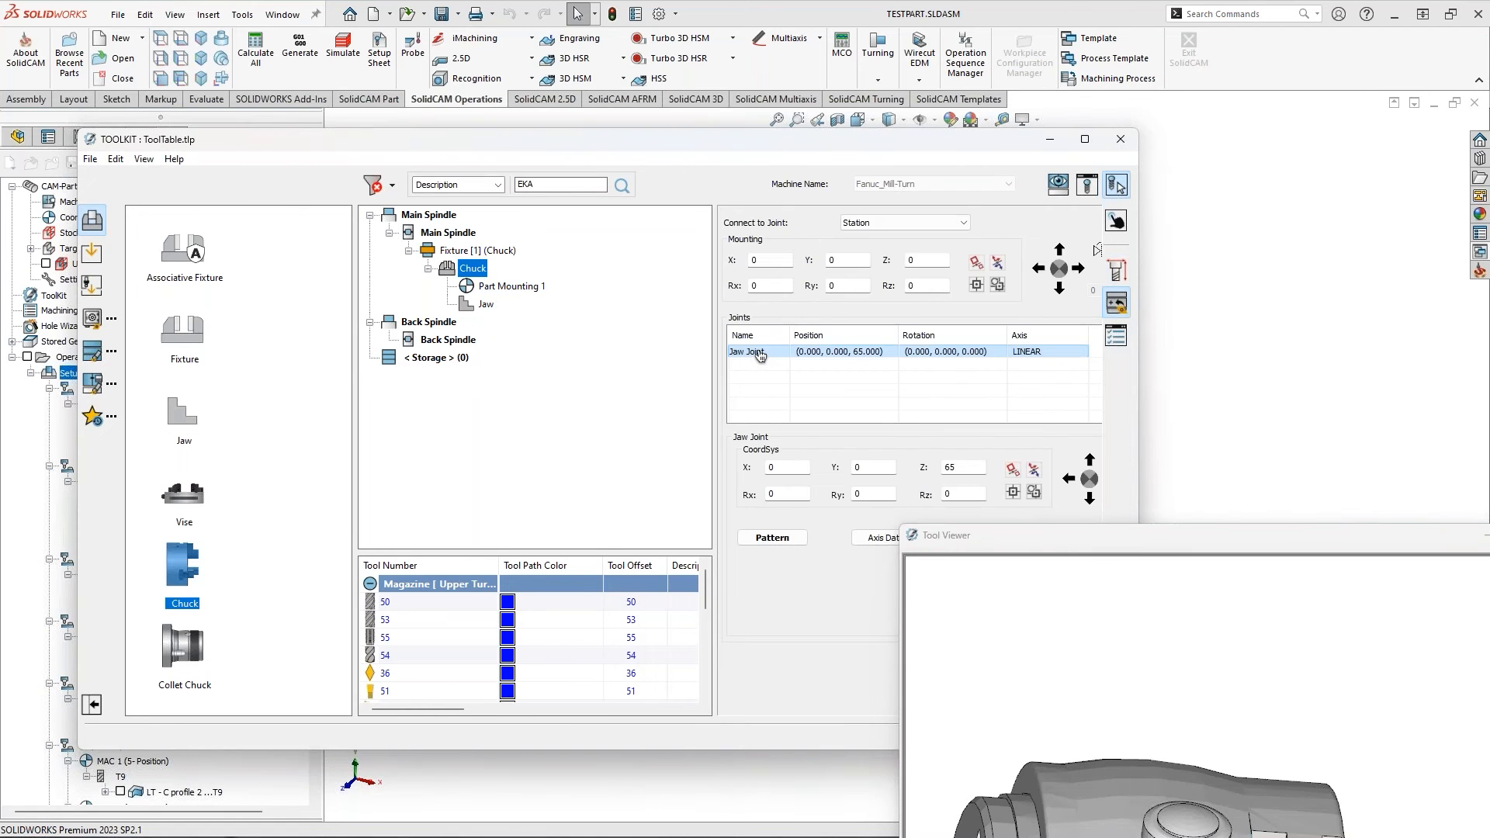
drag(959, 468, 922, 470)
text(60)
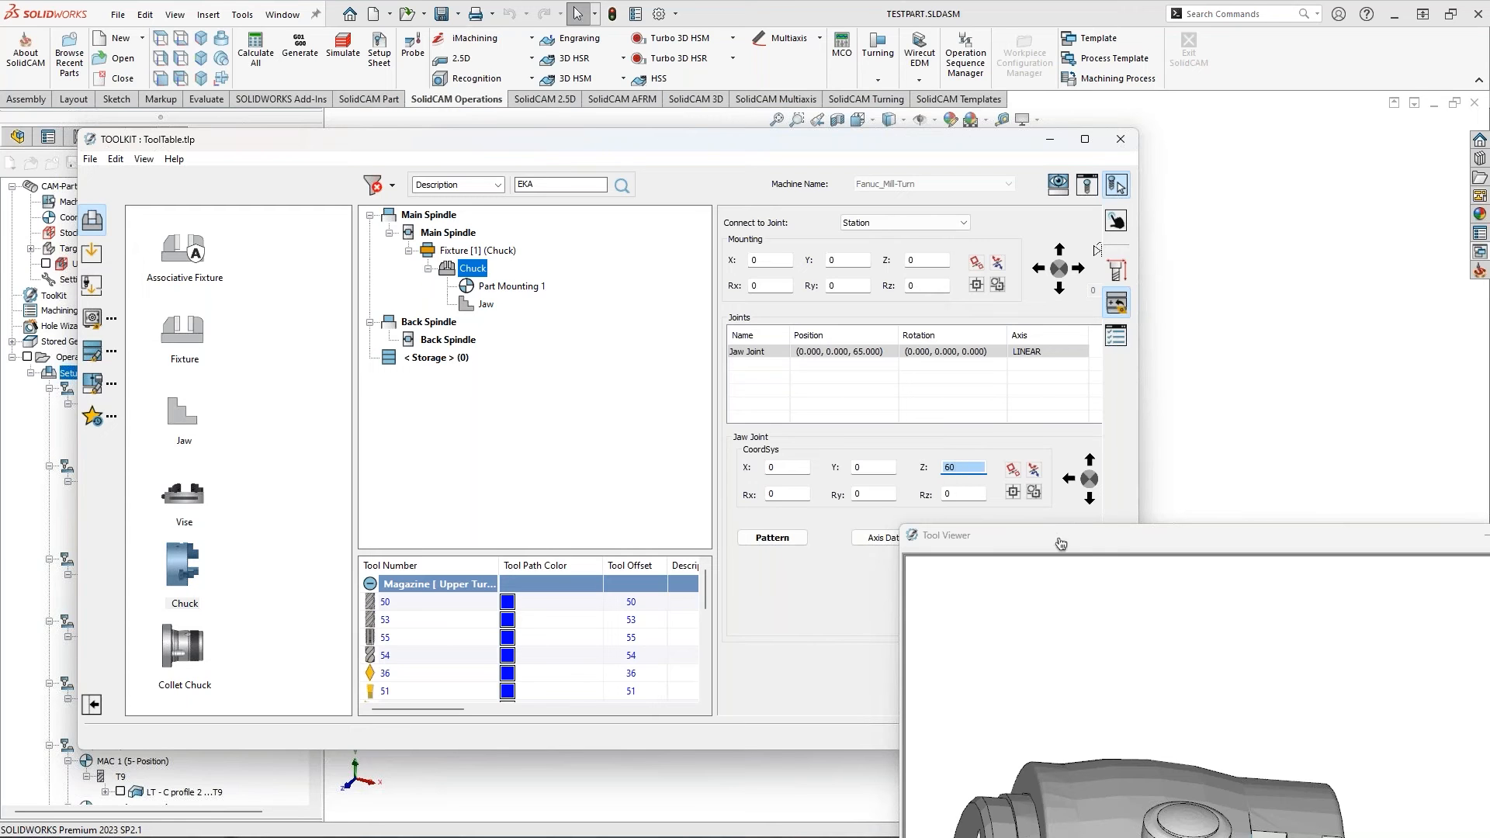
Change the jaw's shape type to 3D Model
click(485, 303)
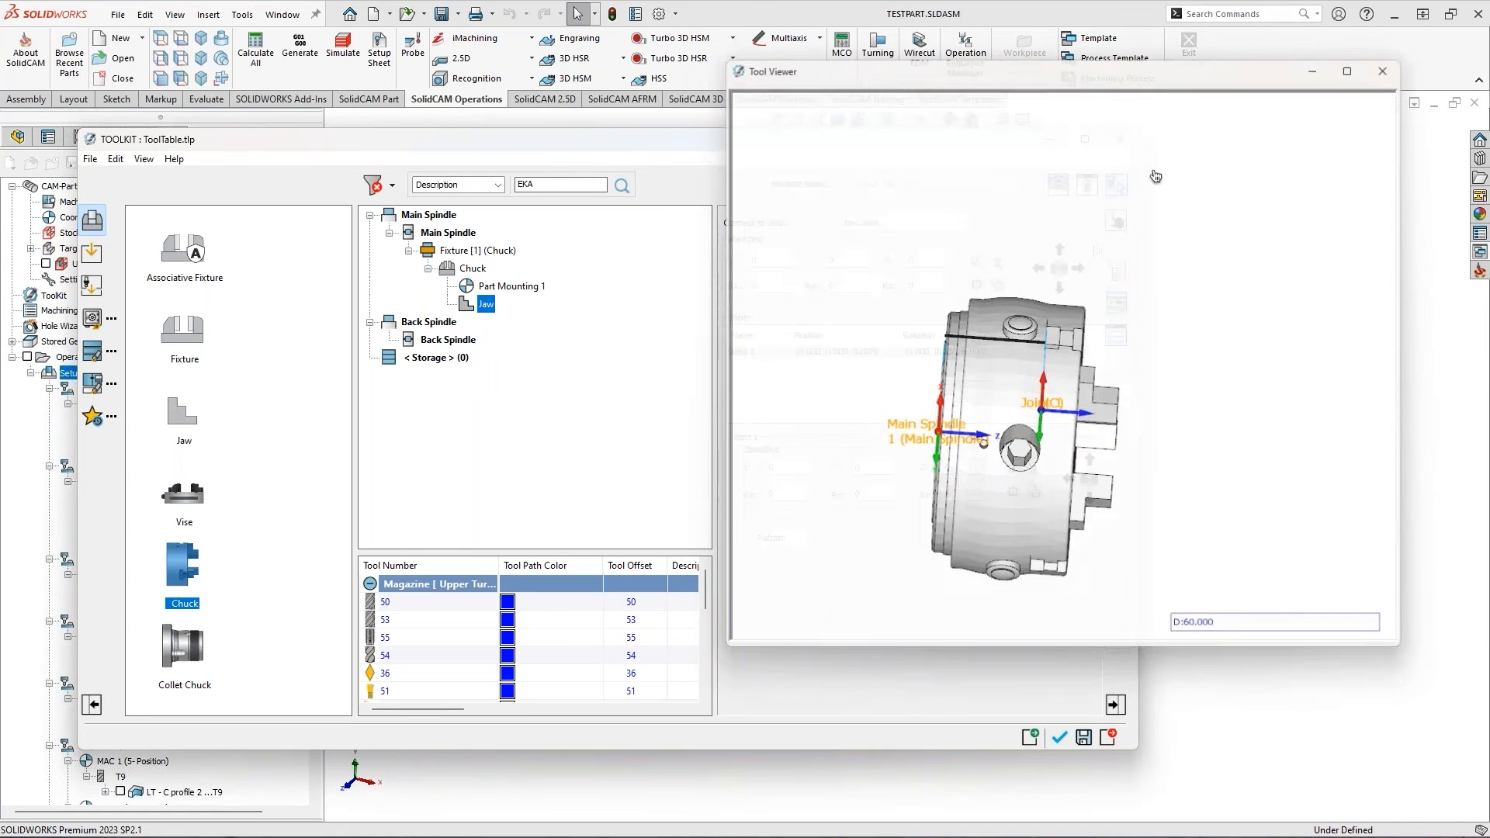
click(1396, 74)
click(1116, 270)
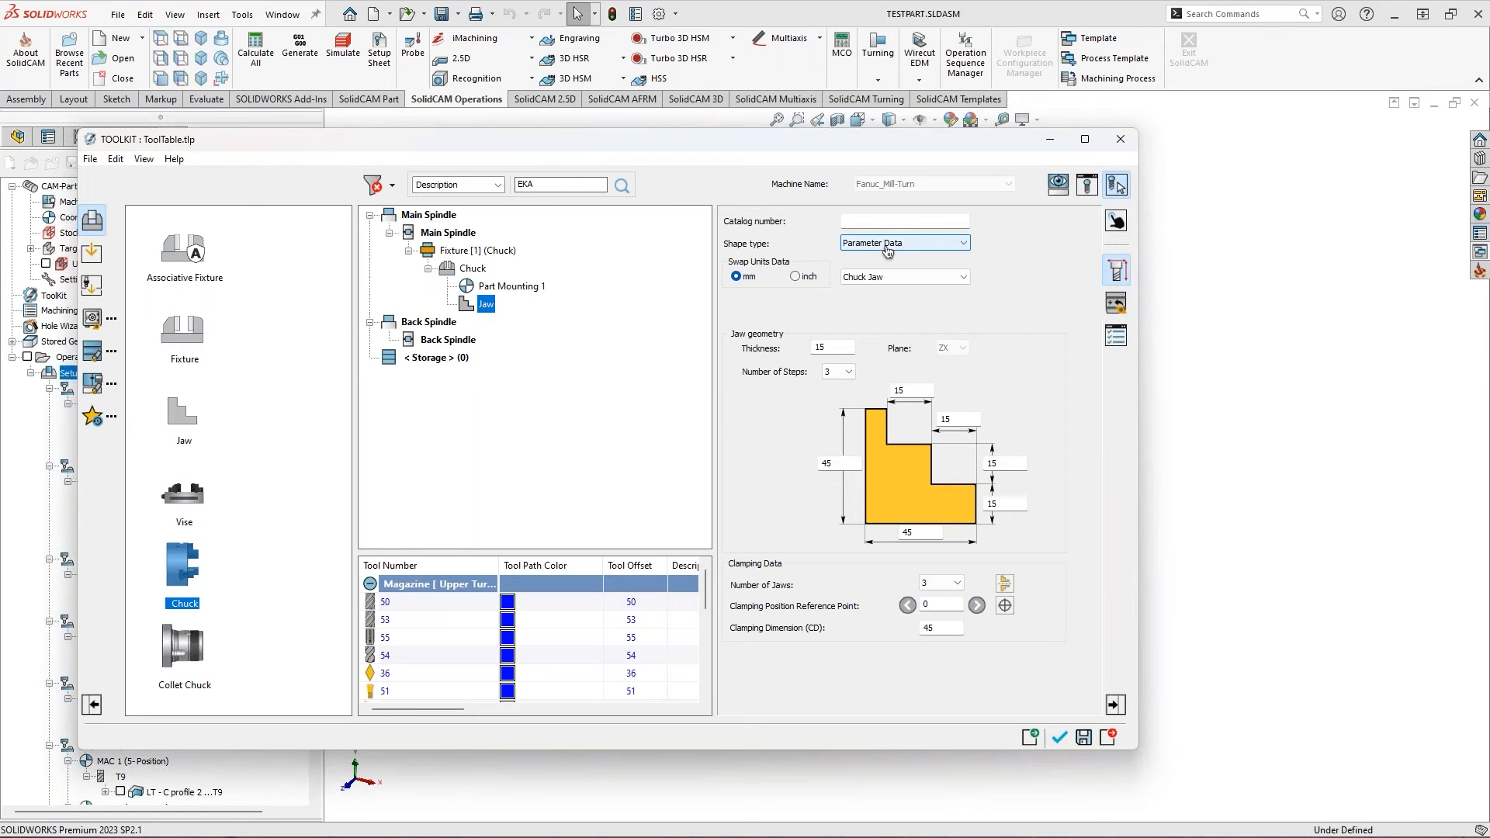
click(893, 243)
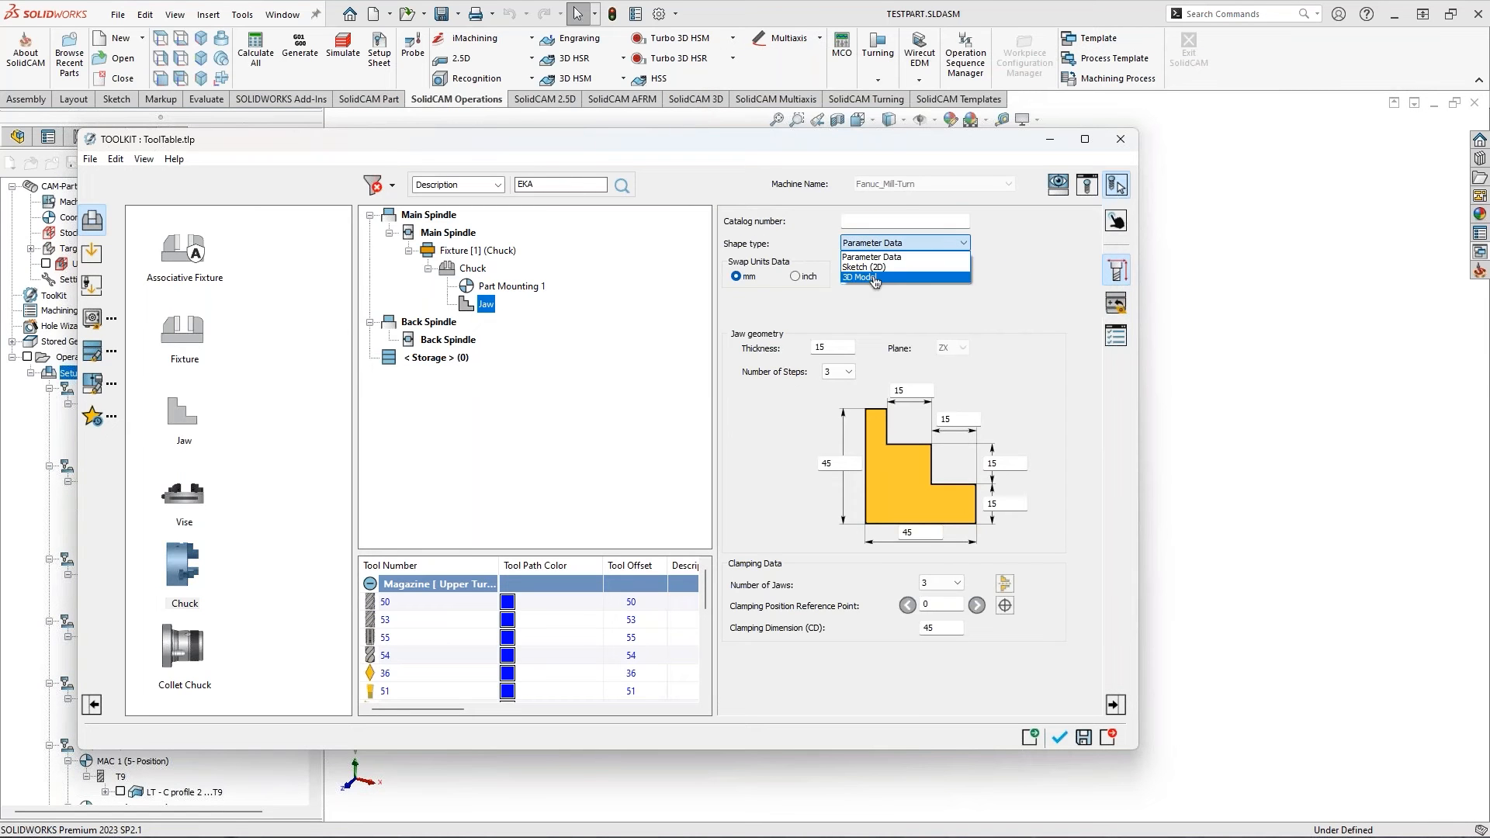
click(885, 276)
Load Jaw.STL from Webinar Fixture\Chuck\Rota-S plus 2\Jaw as the jaw's geometry
click(854, 364)
click(977, 365)
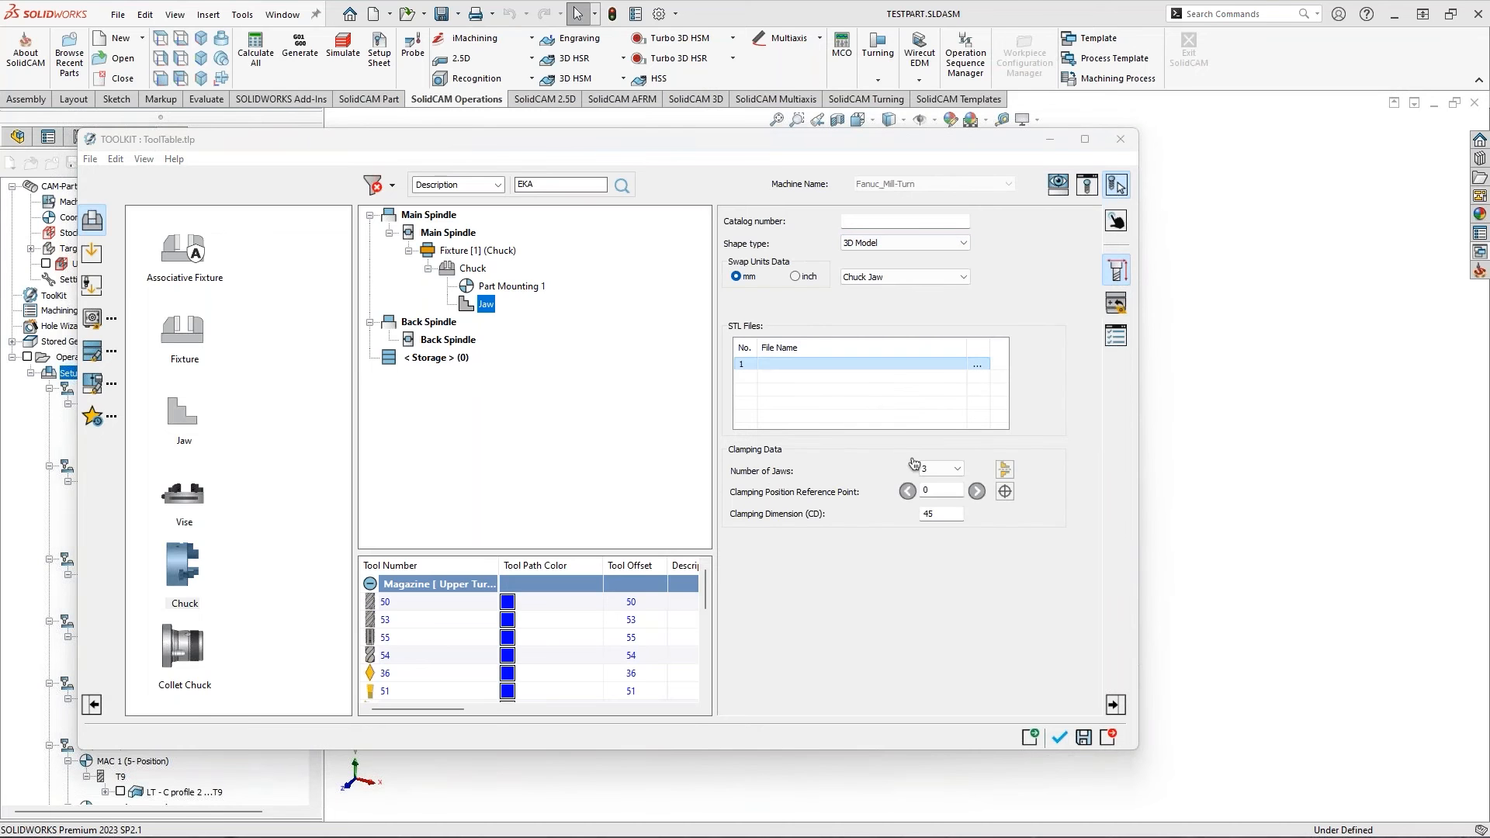
scroll(446, 536, down, 1)
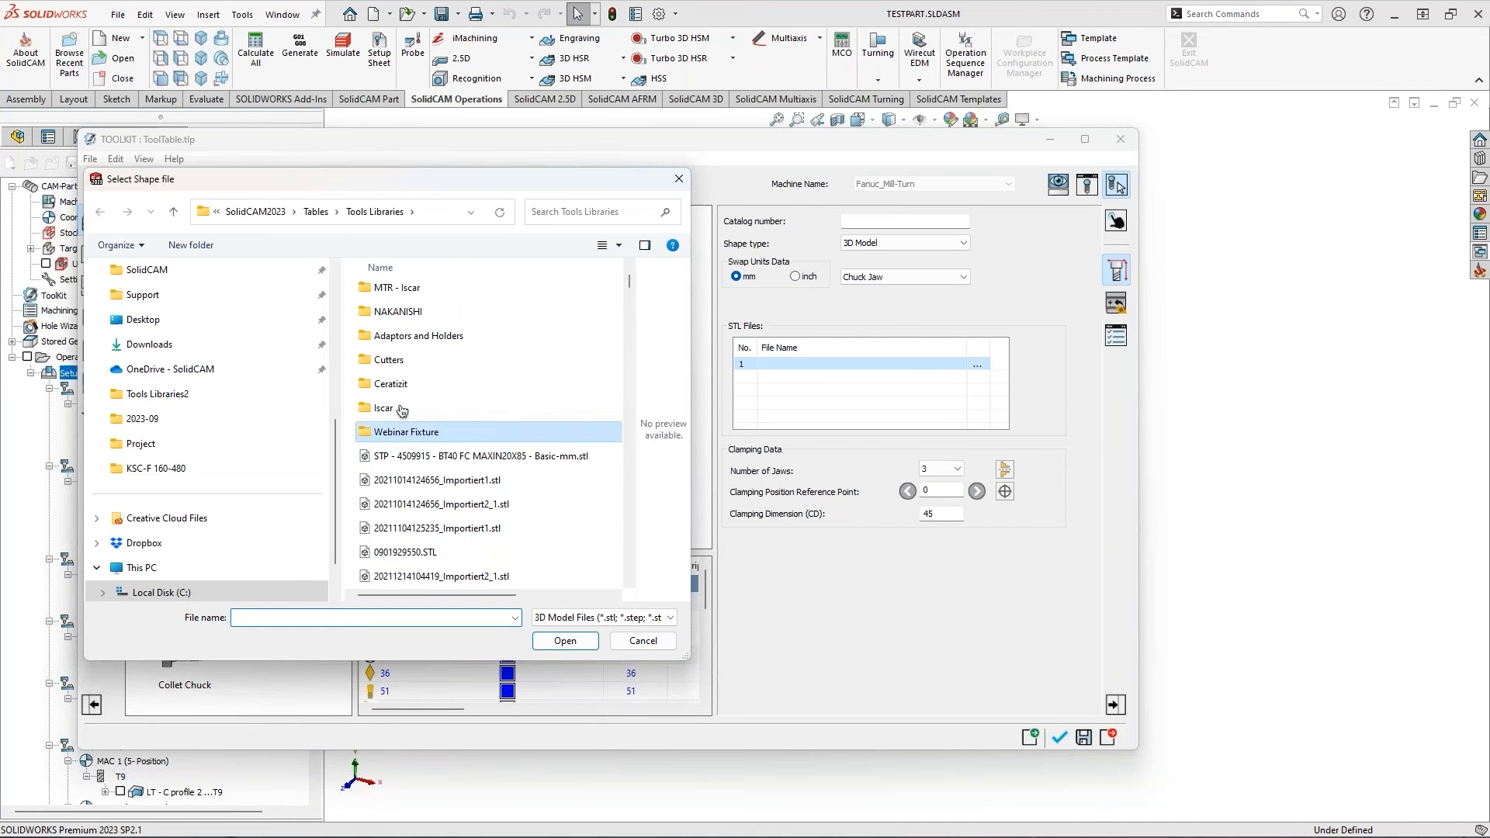
double_click(405, 432)
double_click(392, 292)
double_click(395, 293)
double_click(392, 293)
click(392, 292)
click(565, 641)
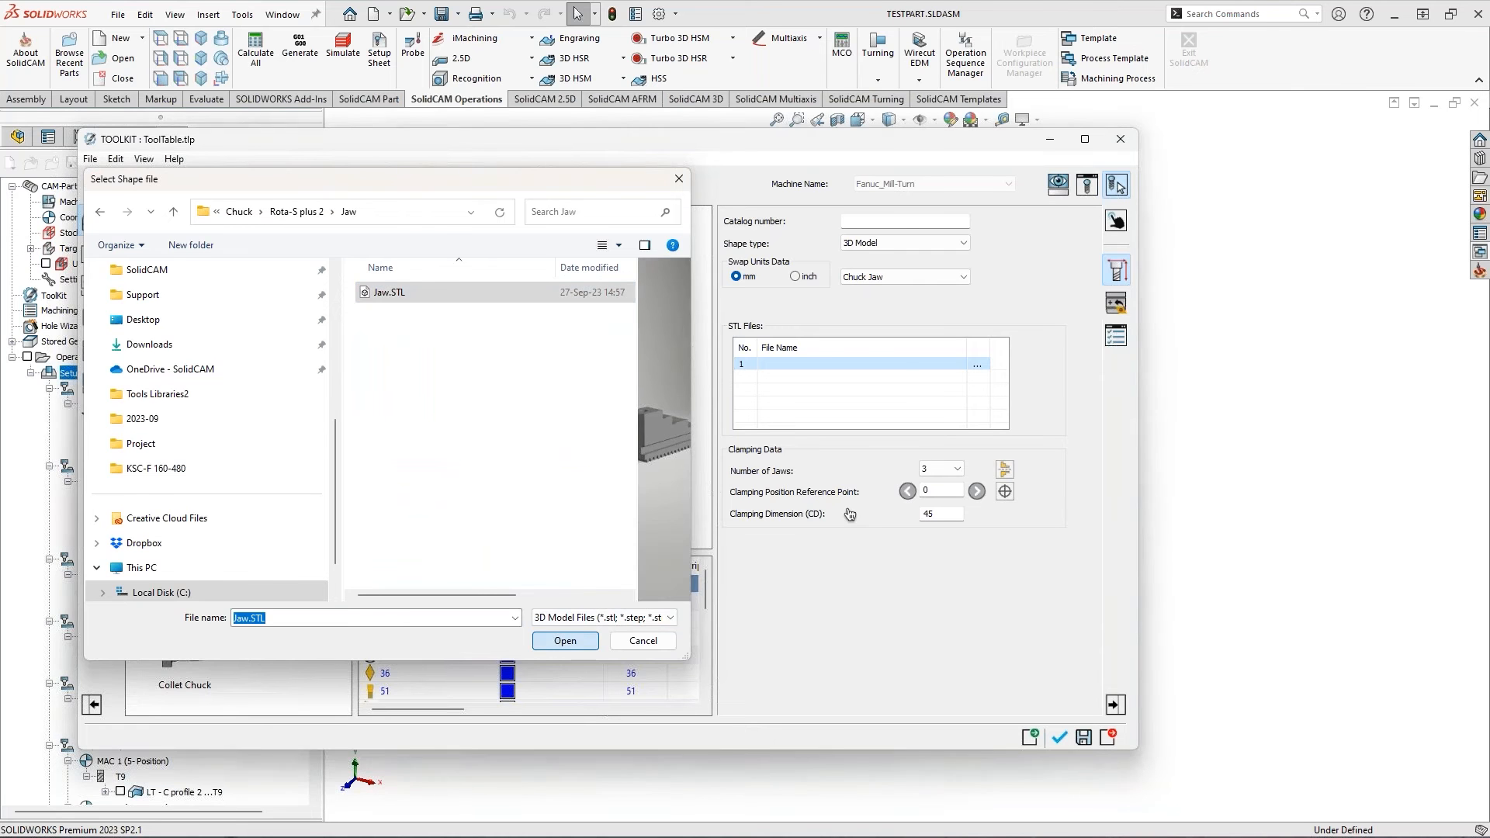
Preview the chuck with its three jaws in 3D and examine the jaw joint and clamping steps
click(1085, 192)
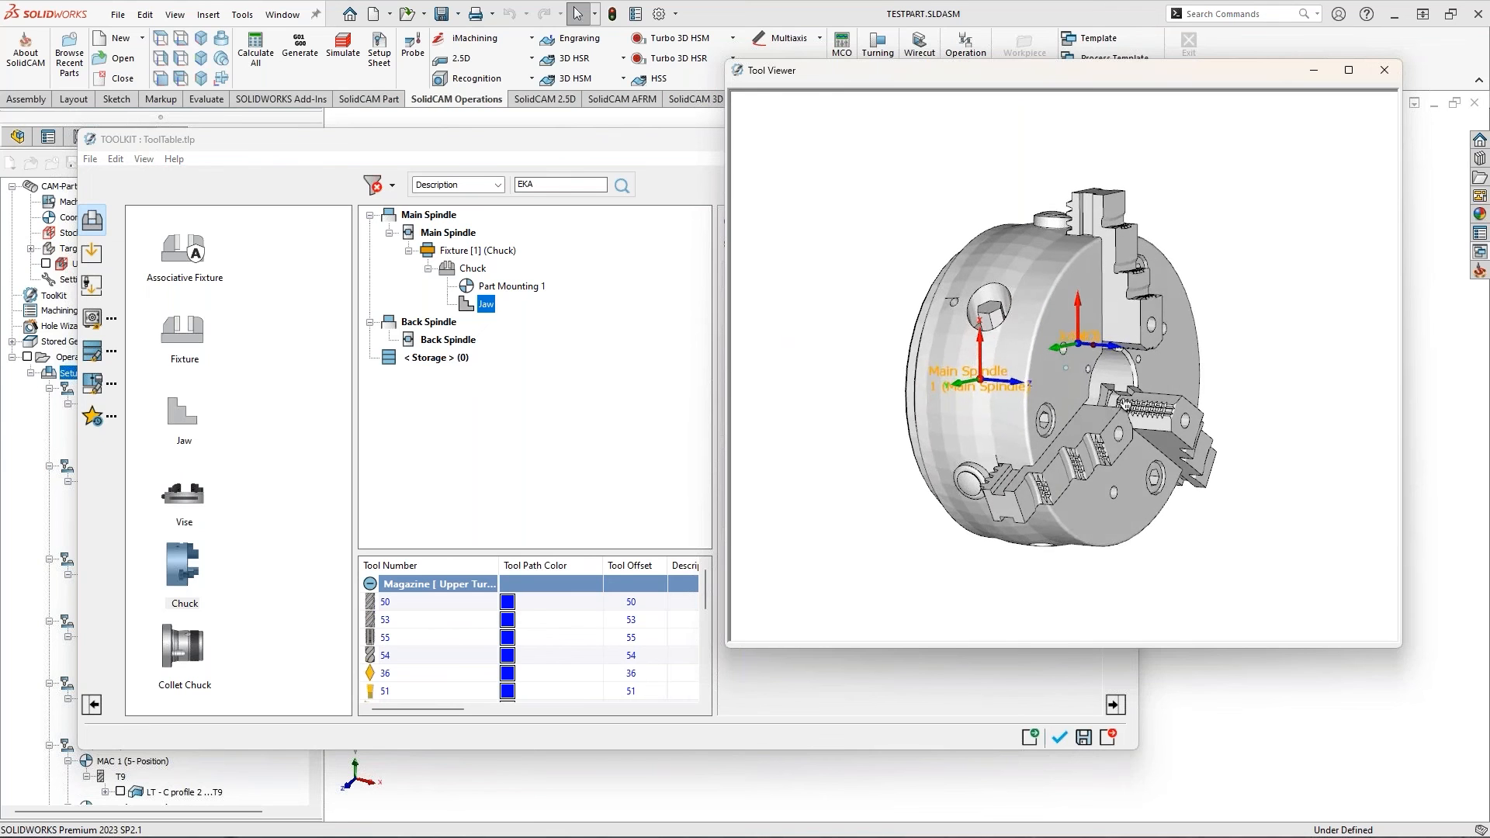
scroll(1124, 404, up, 5)
drag(1011, 331, 1010, 444)
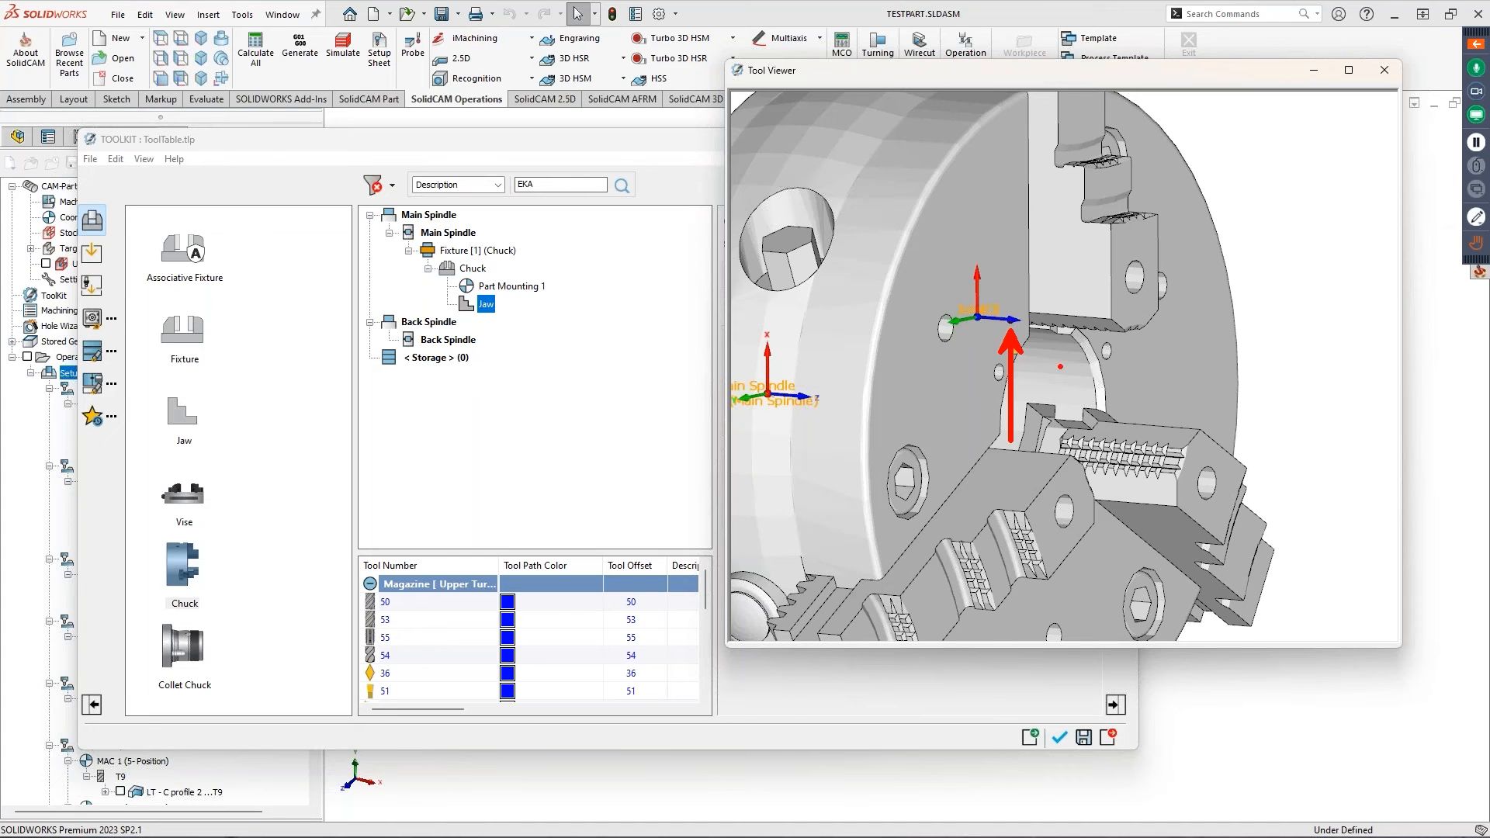
drag(1132, 329, 1226, 347)
drag(1115, 537, 1224, 551)
mouse_move(1193, 357)
mouse_down()
mouse_move(1169, 534)
mouse_move(1190, 508)
mouse_up()
drag(1183, 391, 1218, 384)
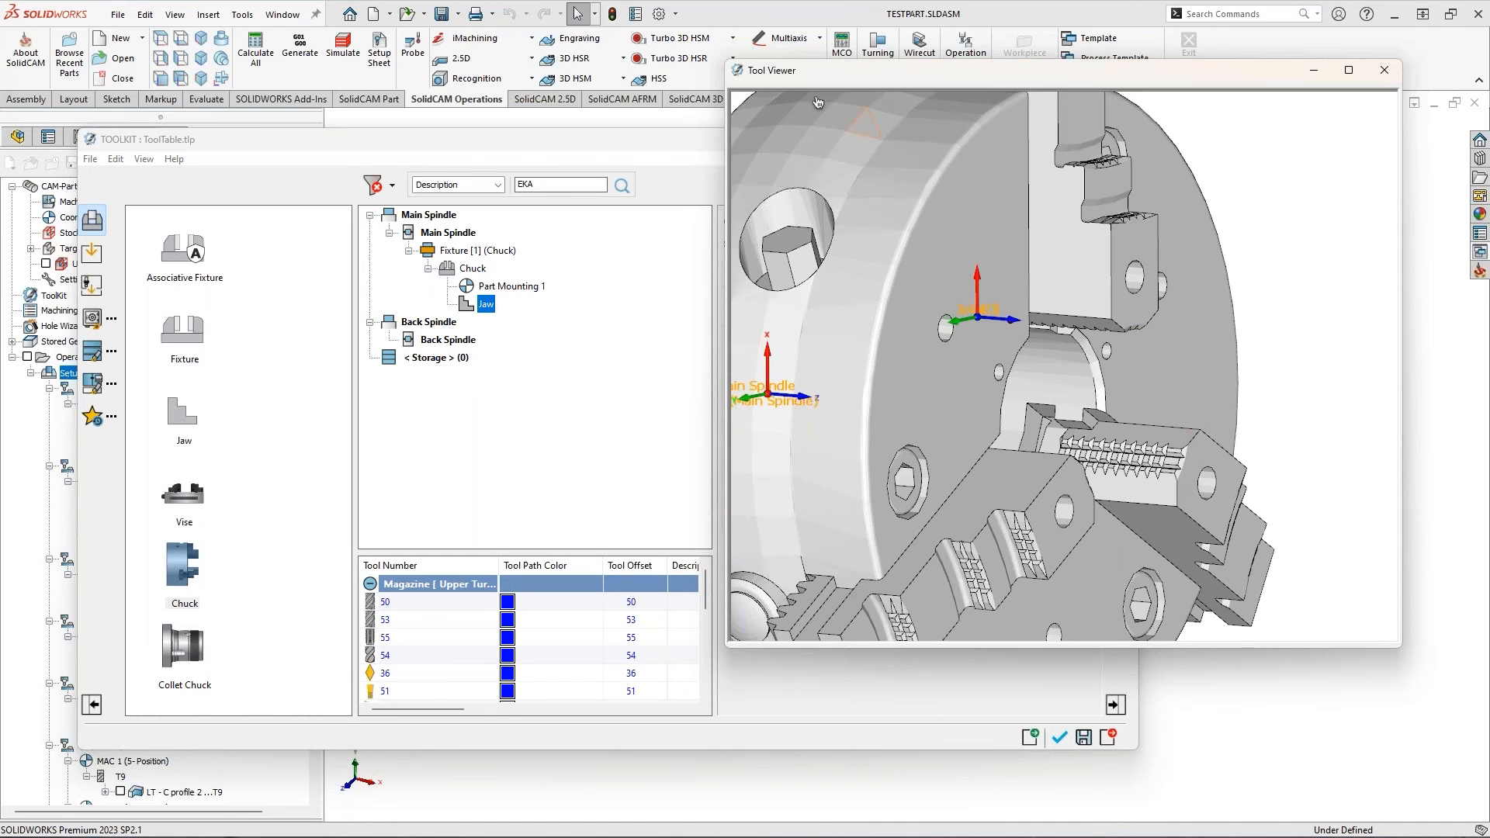
Pick the middle inner step corner of the jaw section as the clamping position reference point
drag(752, 71, 948, 543)
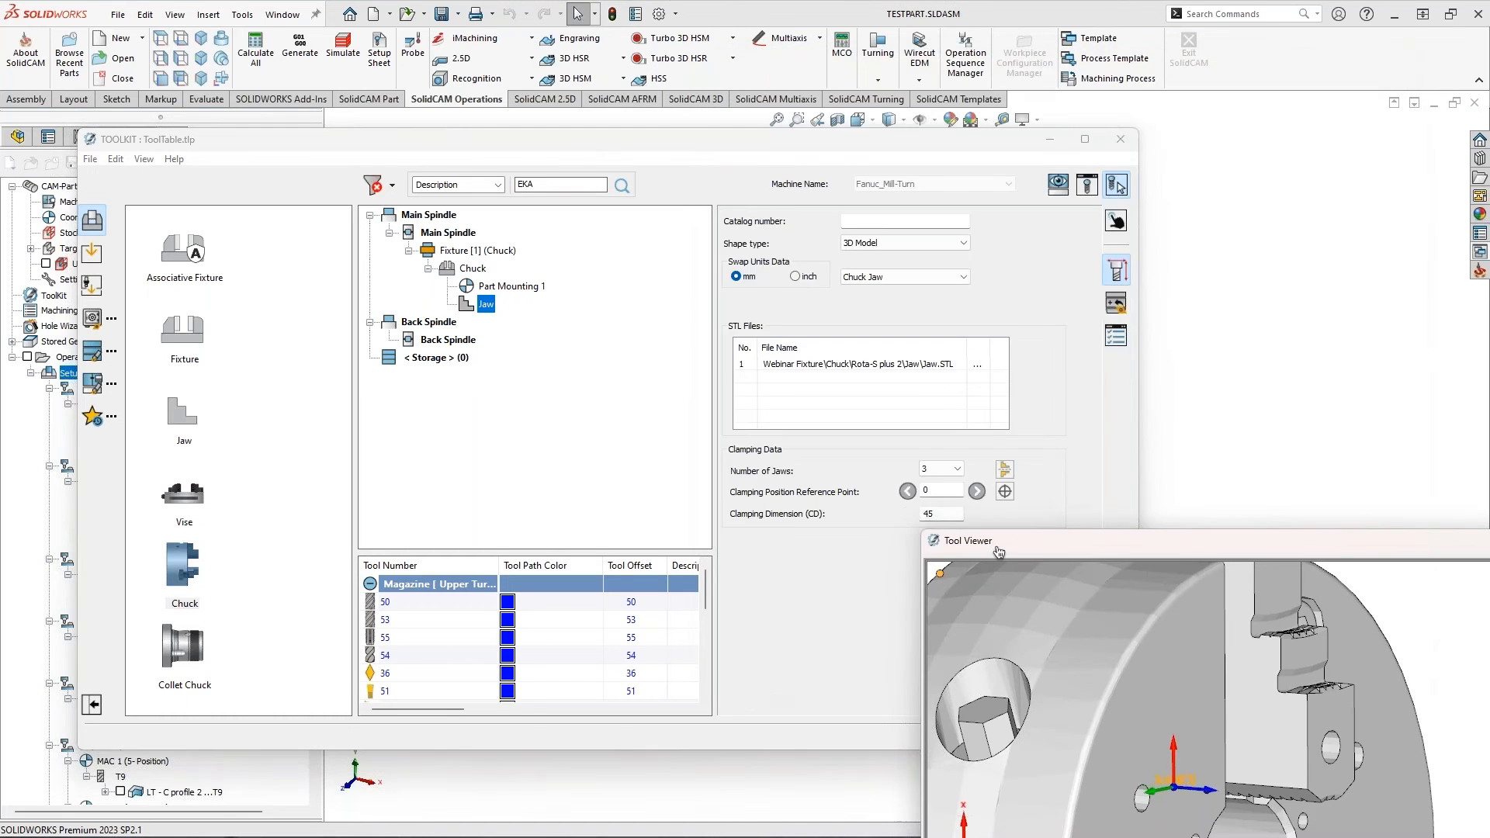
drag(1062, 553, 954, 163)
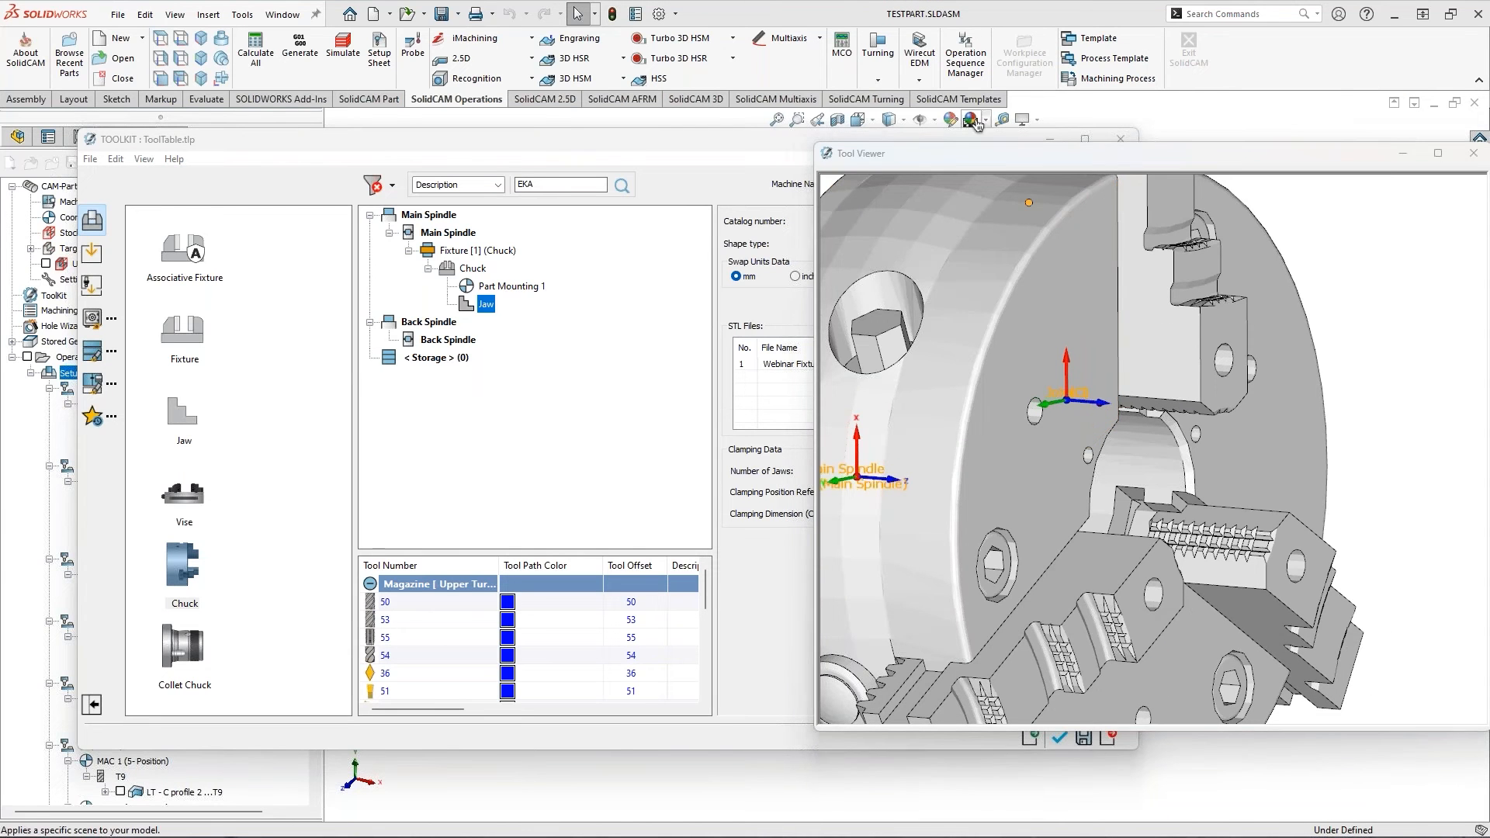
drag(1377, 168, 1311, 195)
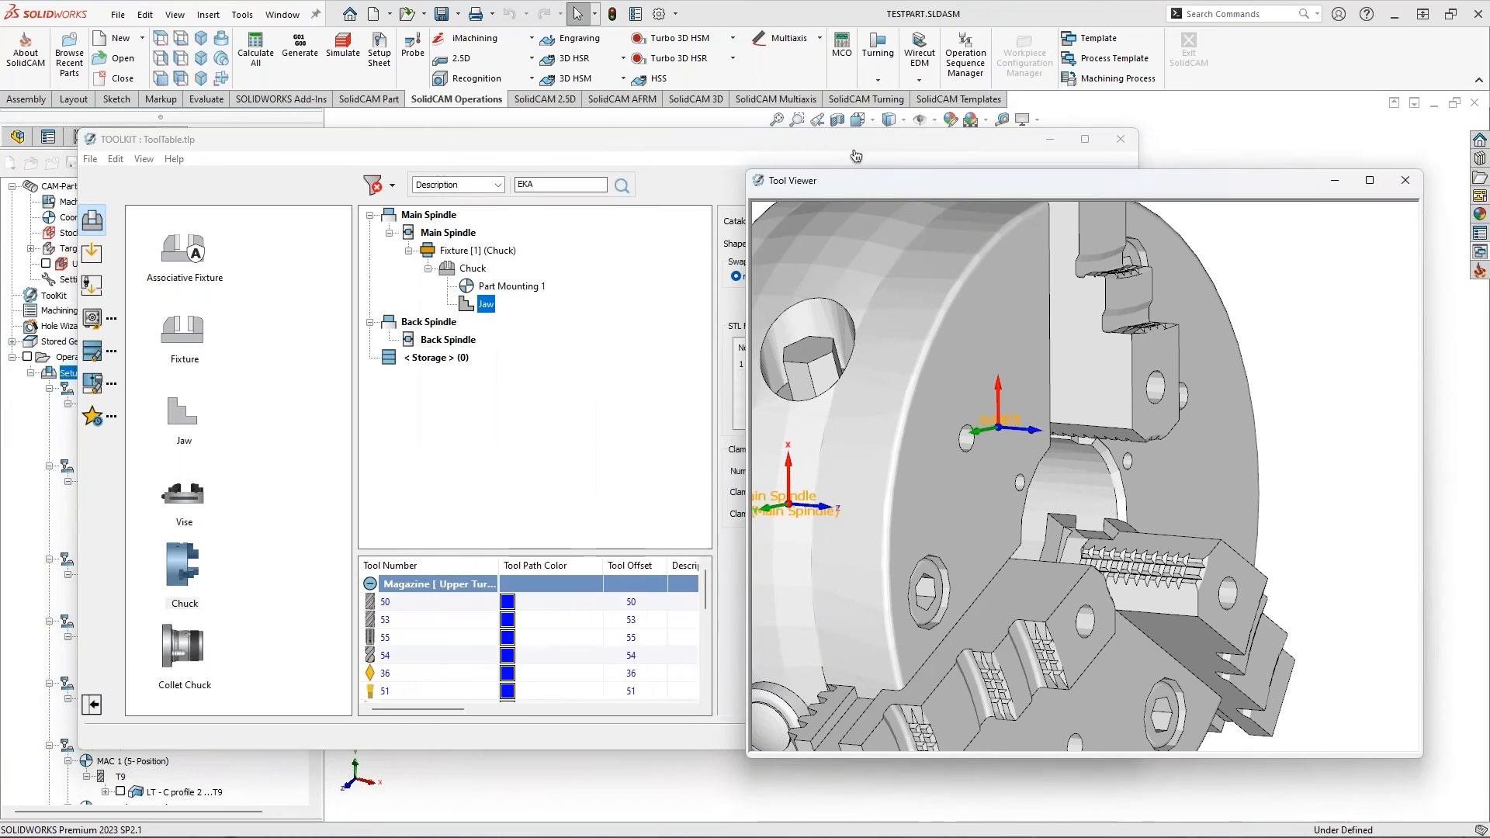
drag(970, 140, 611, 157)
click(645, 512)
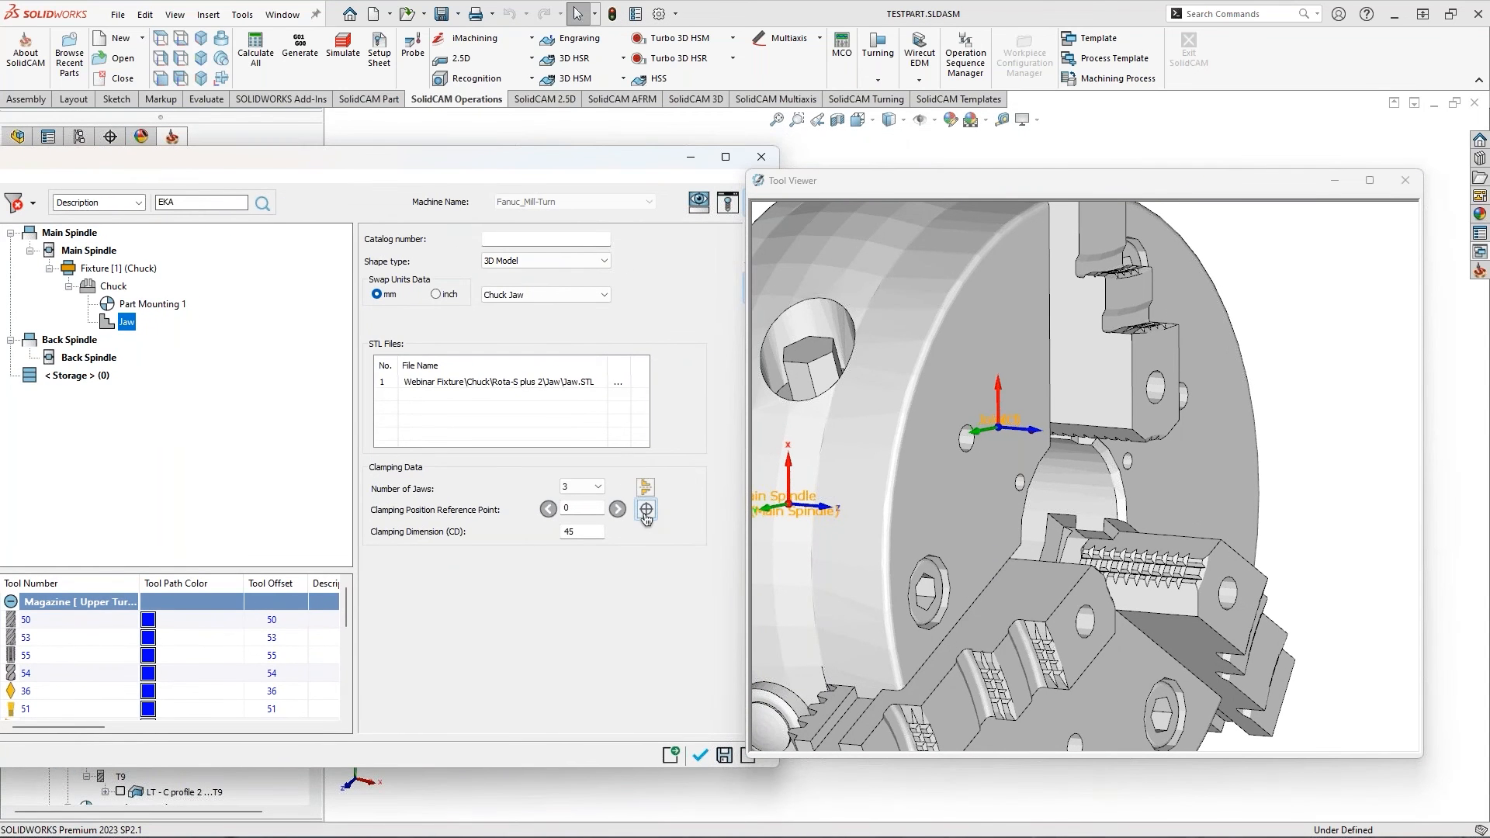
drag(306, 287, 435, 295)
mouse_move(470, 560)
middle_down()
mouse_move(357, 471)
mouse_move(383, 492)
mouse_move(381, 543)
middle_up()
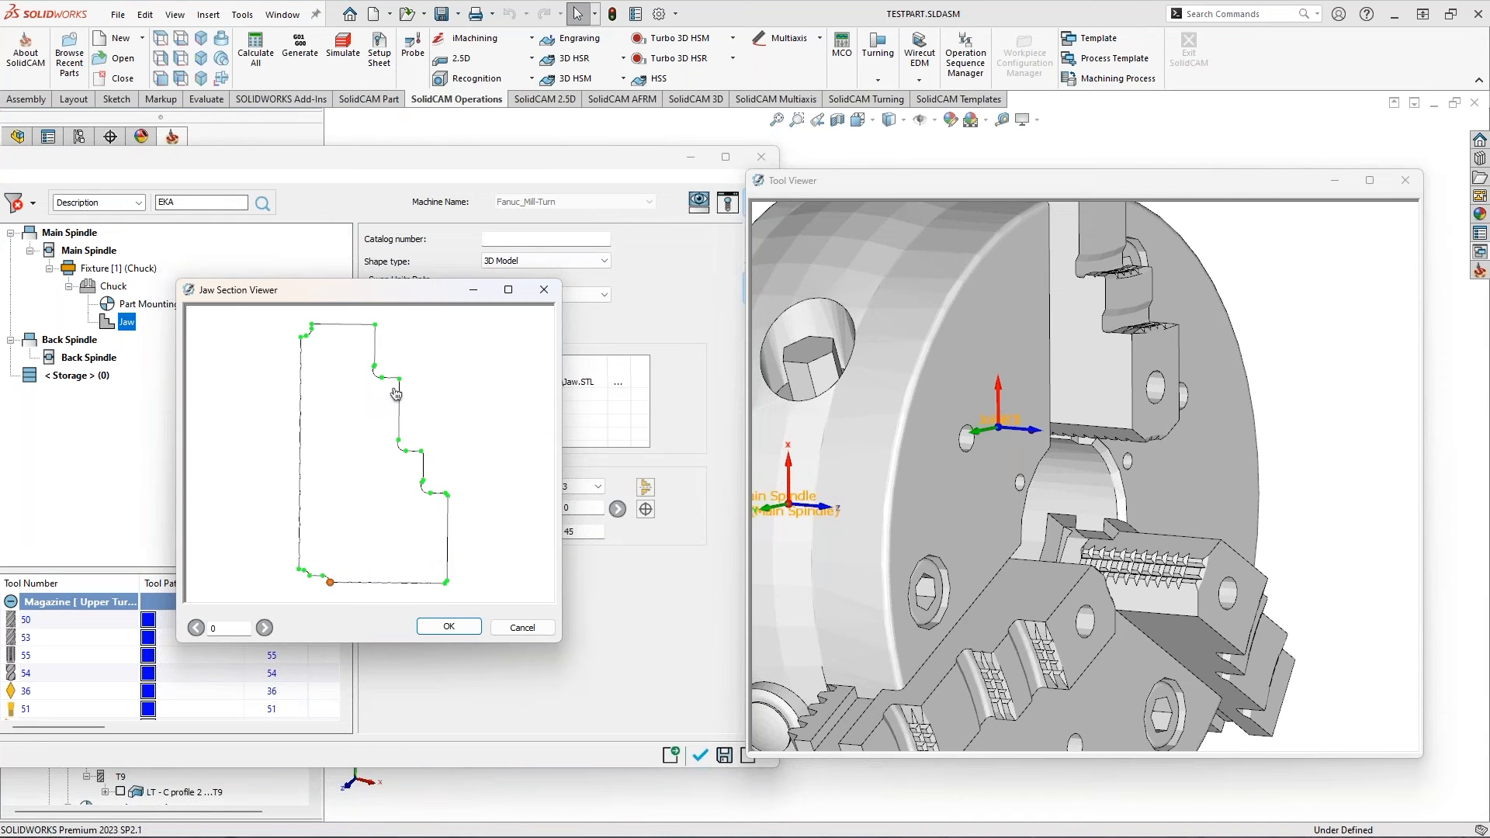
click(407, 451)
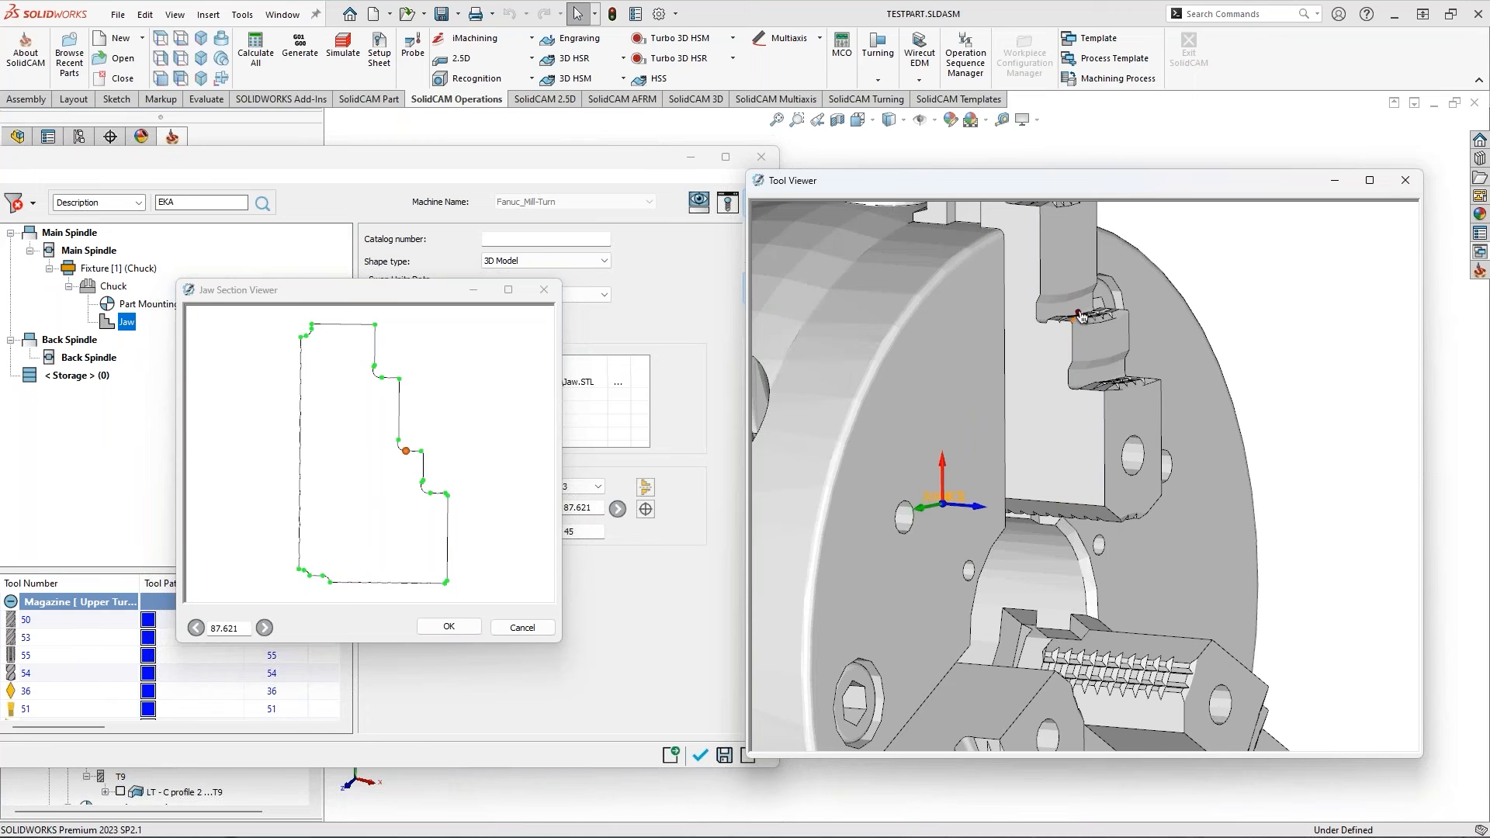
click(450, 627)
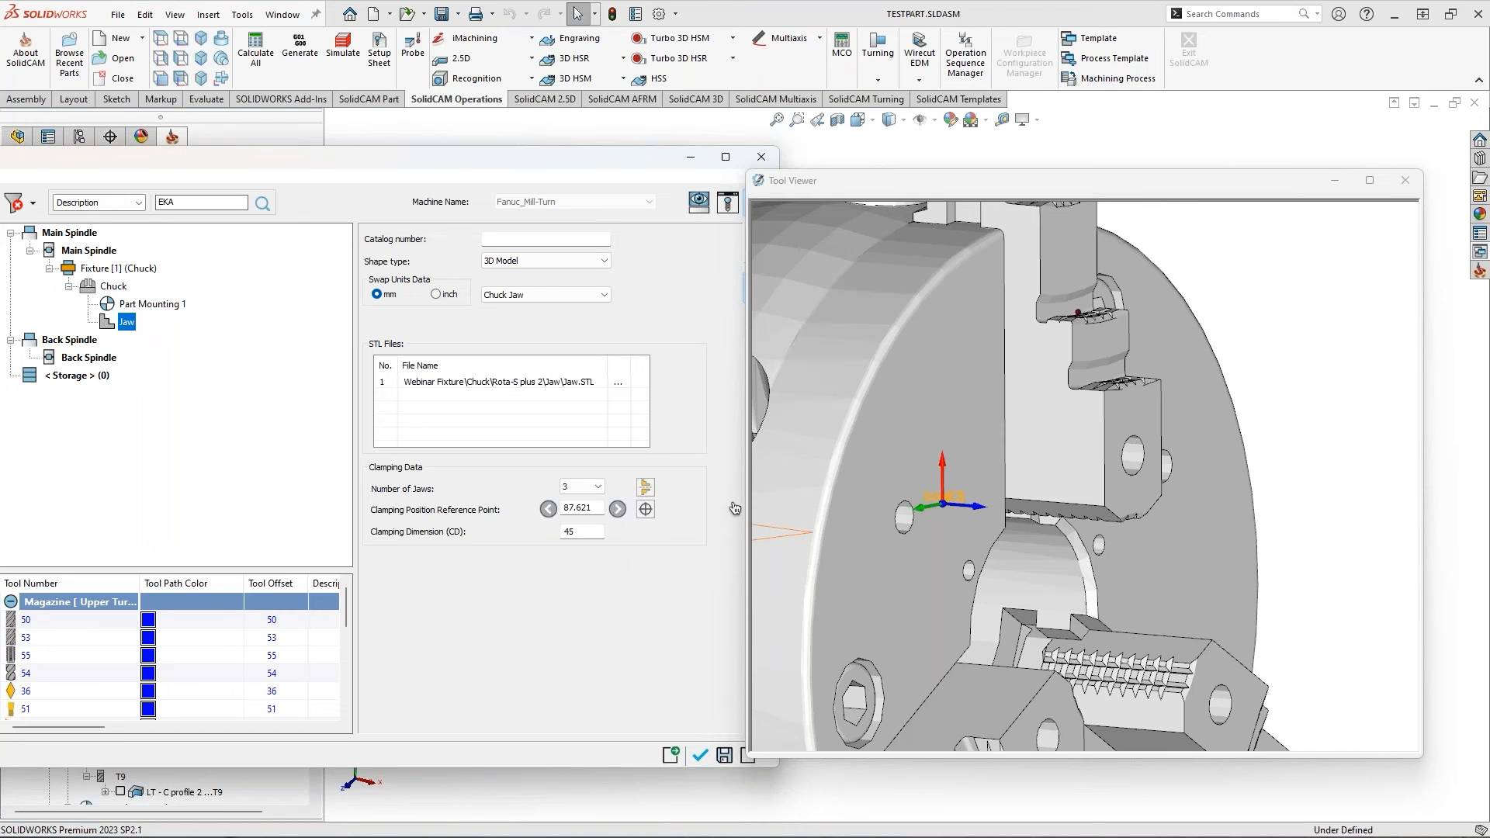
Set the jaw's clamping position reference point to 0 and accept the ToolKit changes
double_click(596, 511)
text(0)
click(702, 755)
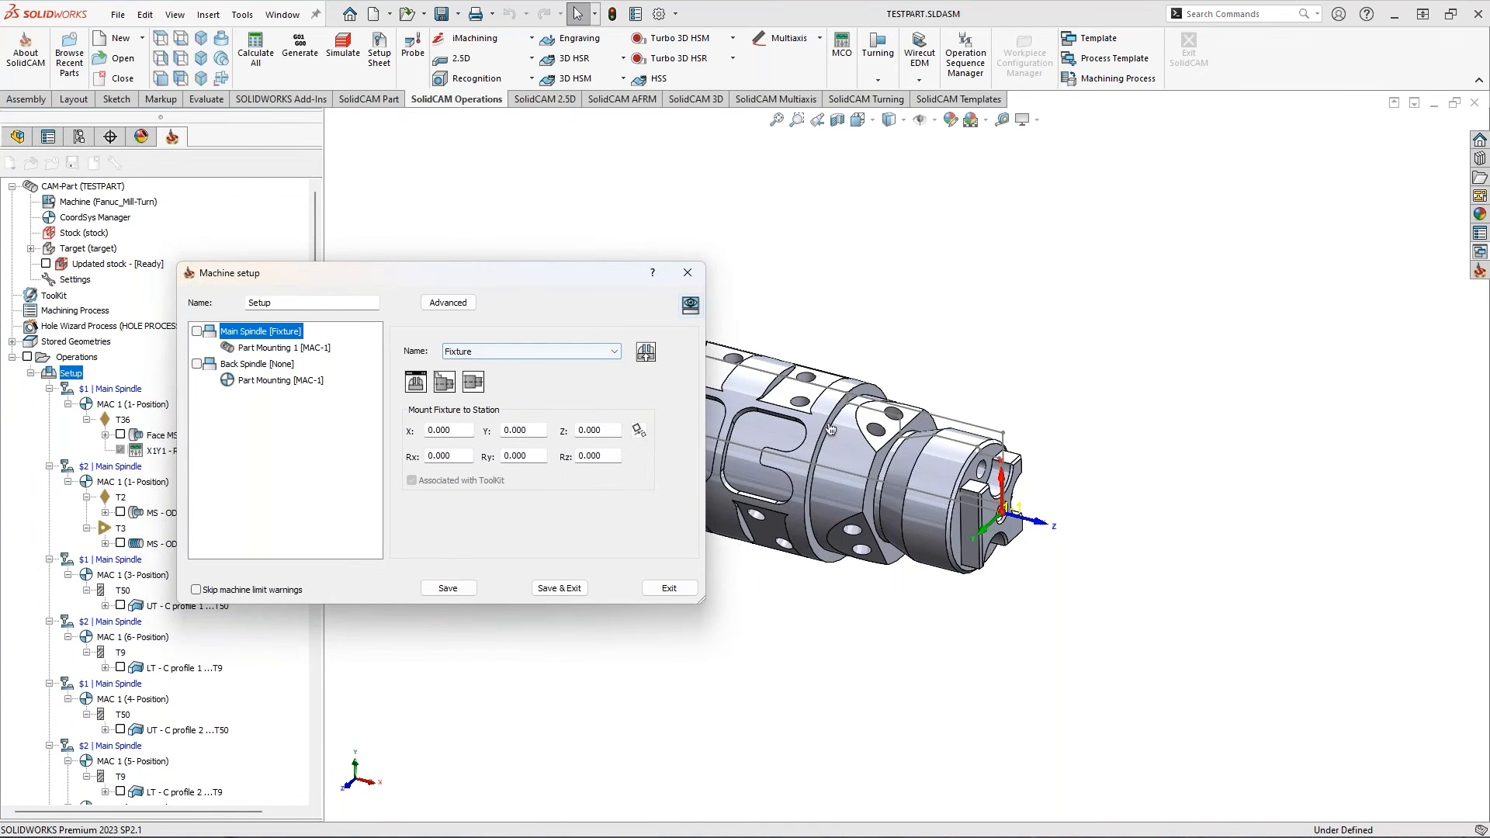
Examine the chuck and jaws mounted on the Main Spindle in the machine preview
drag(866, 51, 1488, 194)
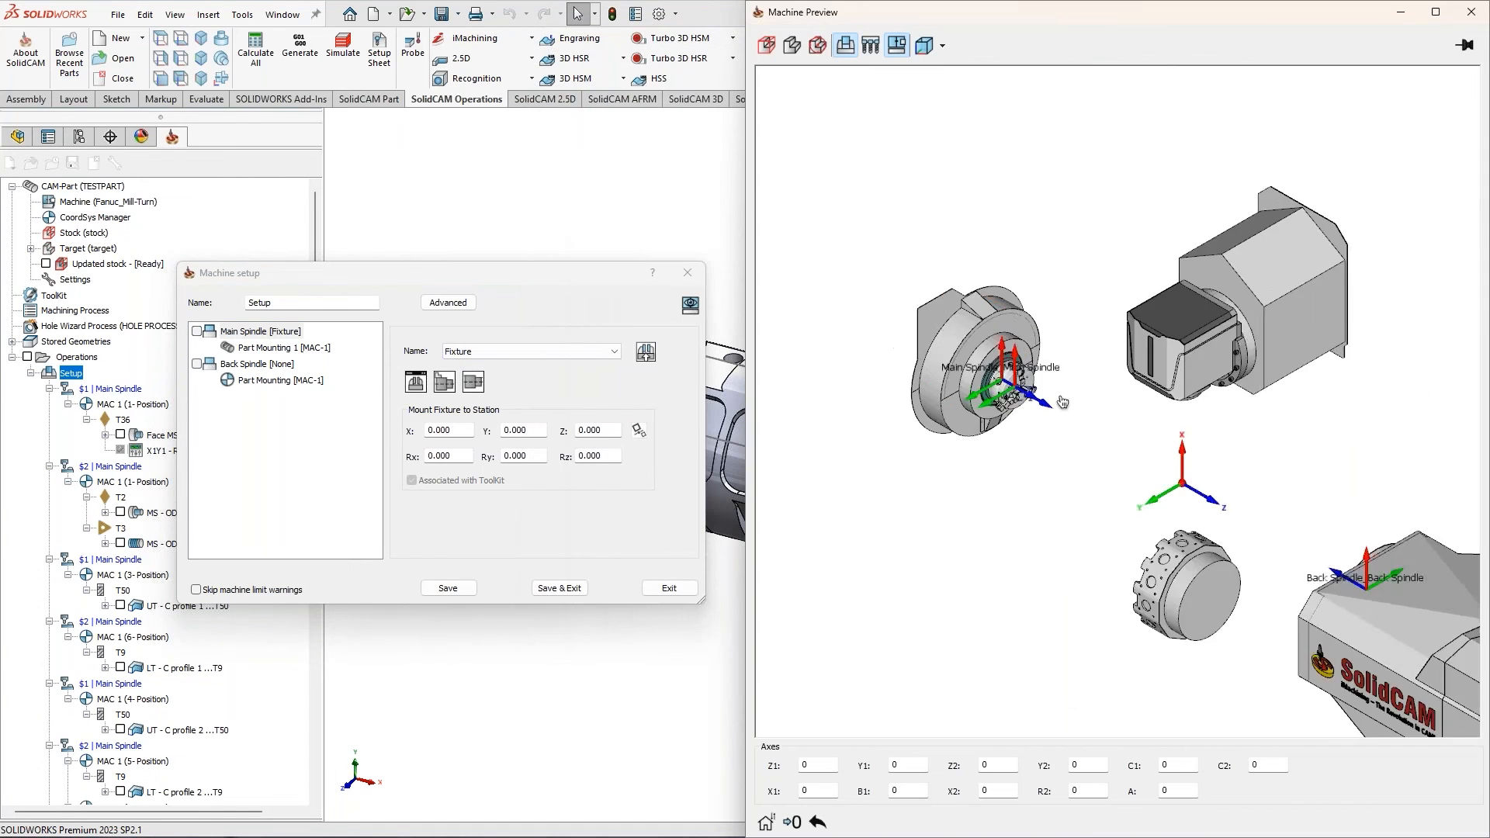
scroll(1018, 319, up, 4)
scroll(1179, 505, down, 4)
scroll(1192, 519, down, 1)
middle_drag(1180, 476, 1127, 440)
click(818, 46)
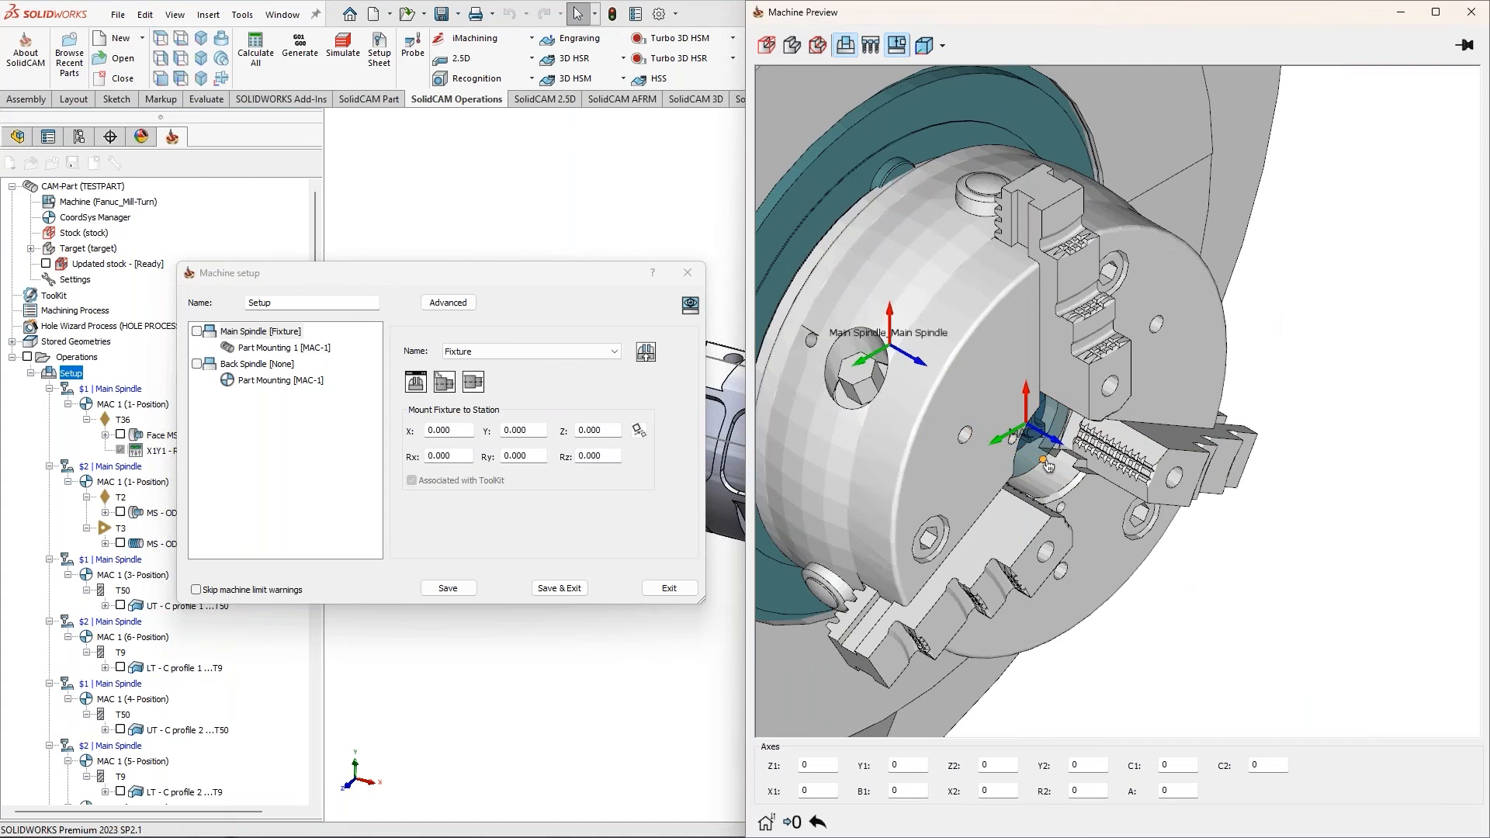
mouse_move(1045, 457)
middle_down()
mouse_move(1031, 449)
mouse_move(1080, 444)
mouse_move(1047, 431)
middle_up()
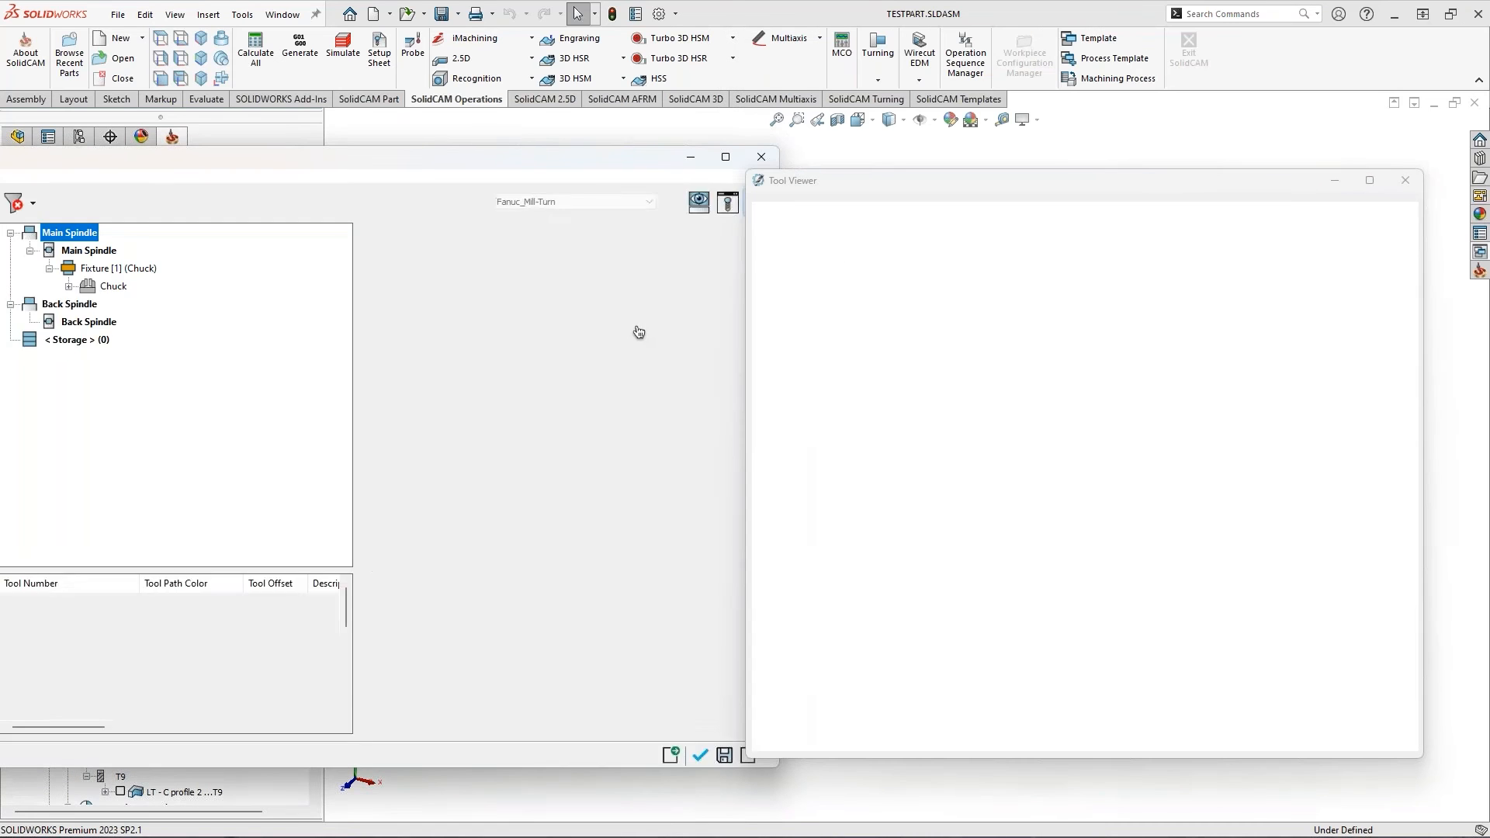
Reopen the chuck fixture in the ToolKit and measure the distance between the chuck's rear and front faces
middle_drag(980, 489, 1021, 494)
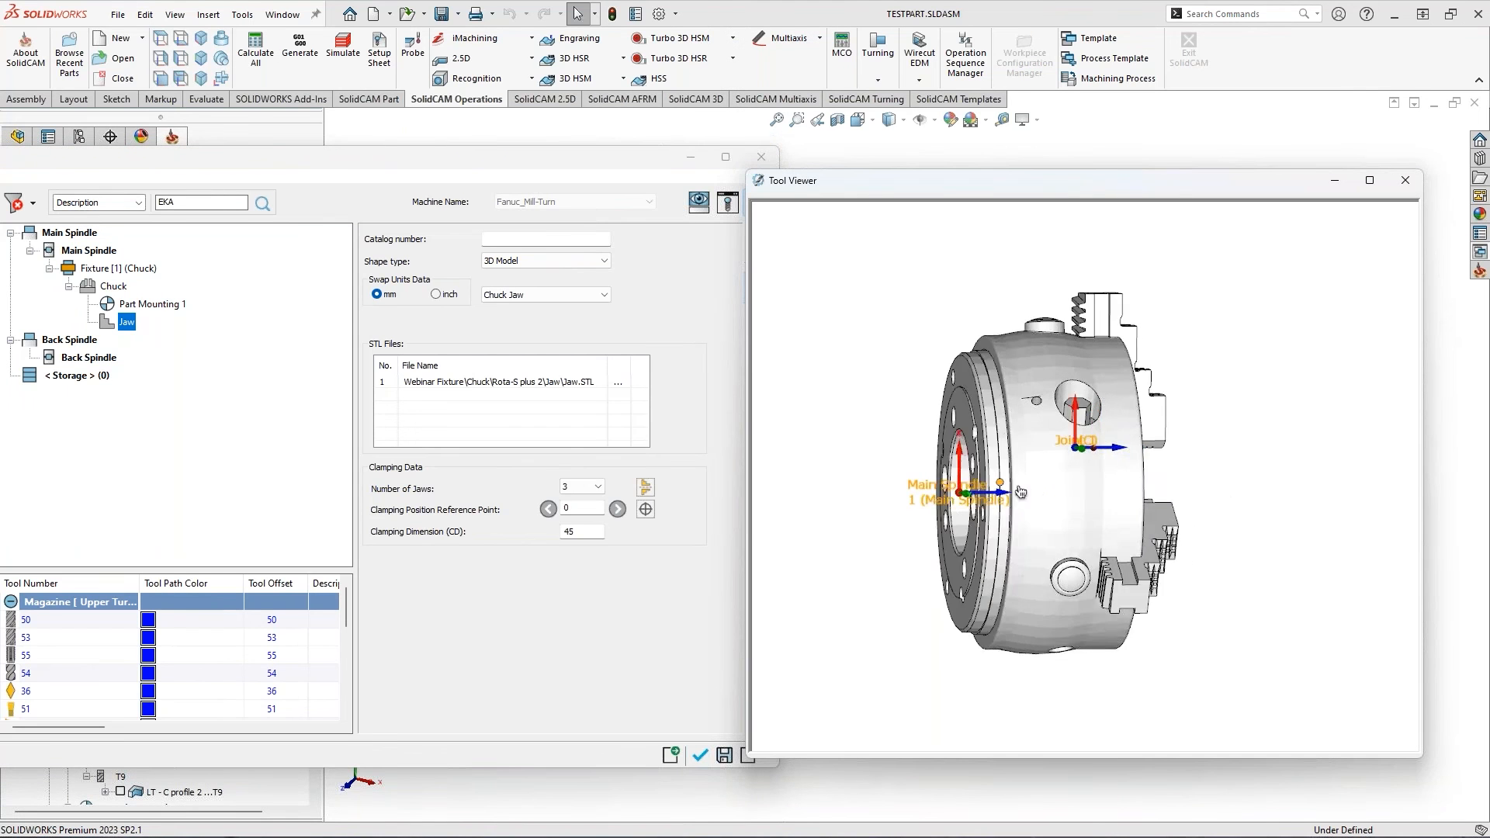
scroll(995, 411, up, 3)
middle_drag(987, 398, 1131, 468)
click(1128, 483)
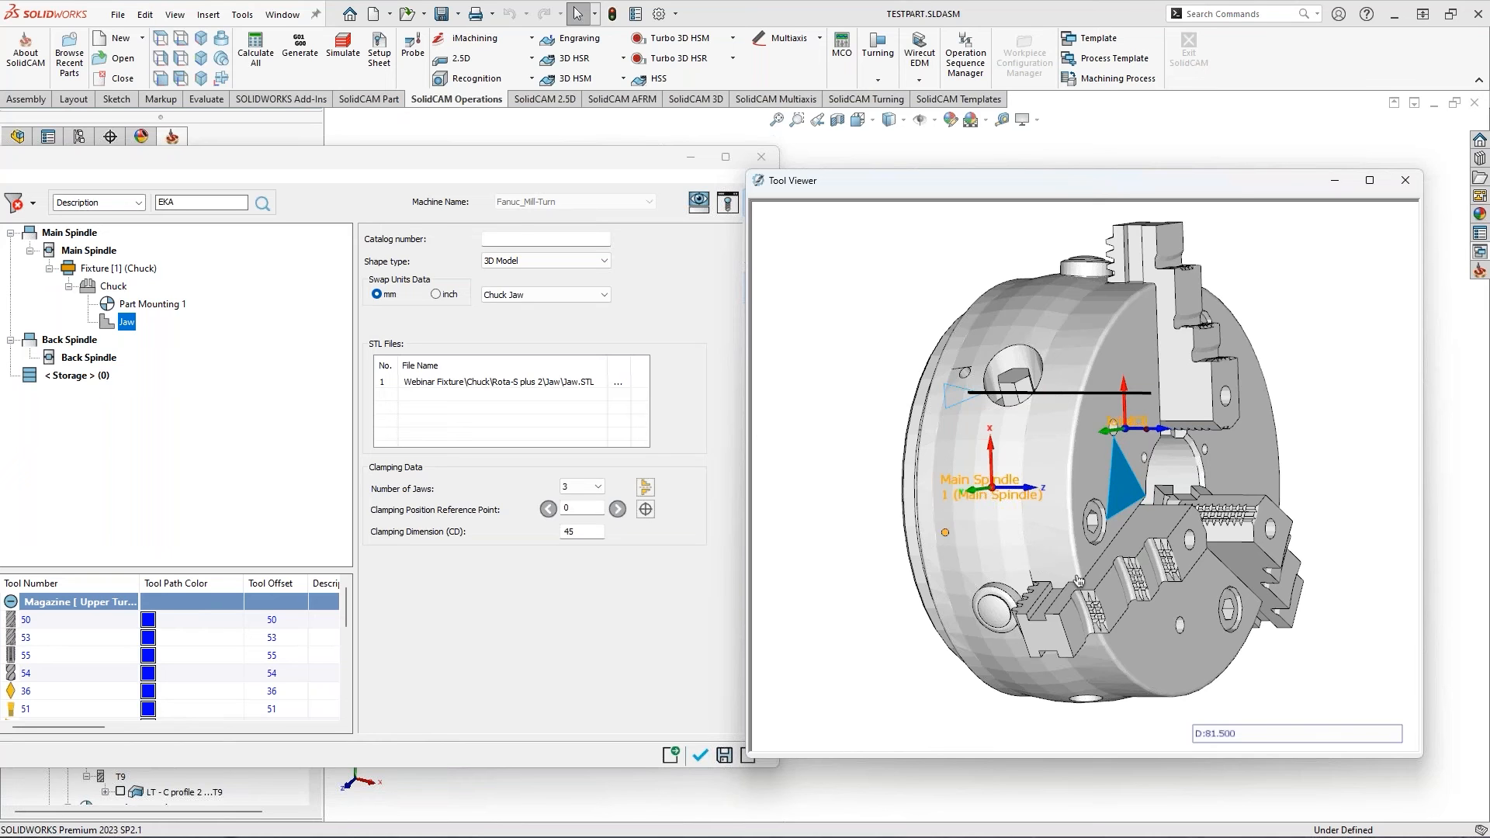
Set the Z position of Part Mounting 1 to the chuck's front face and accept the ToolKit changes
click(148, 305)
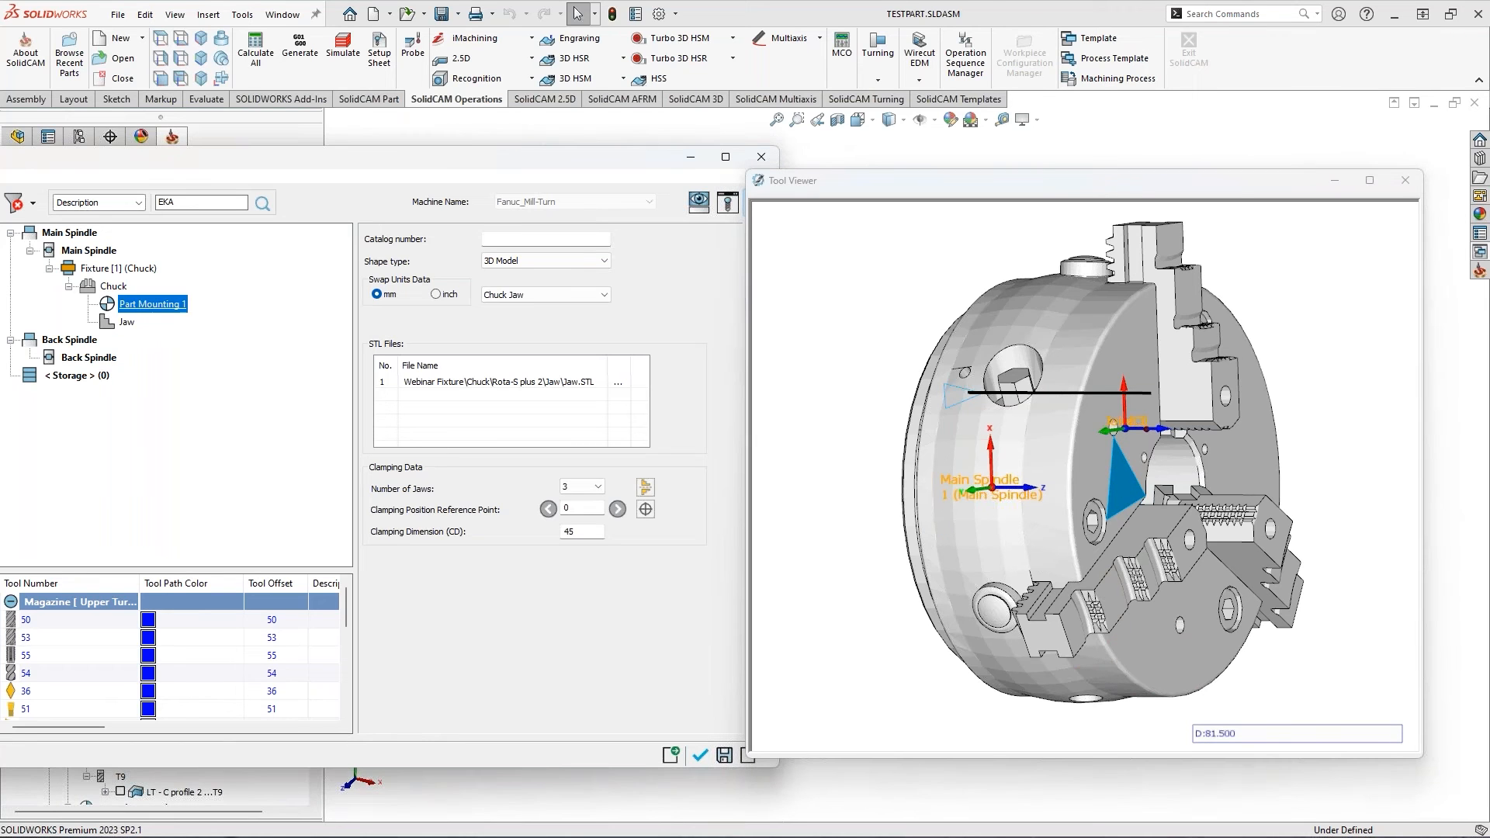
double_click(580, 256)
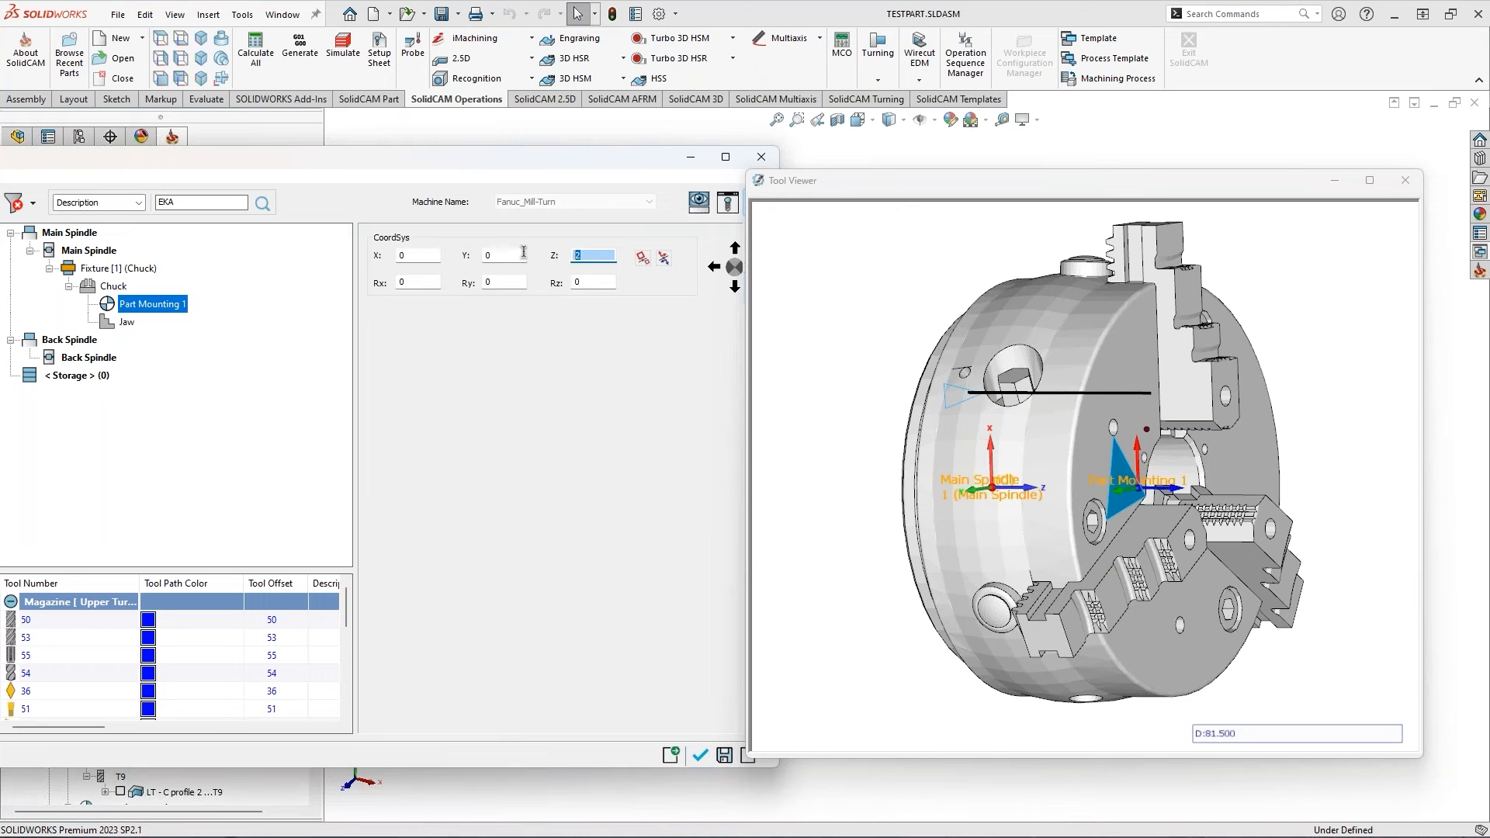
drag(604, 260, 553, 262)
click(700, 756)
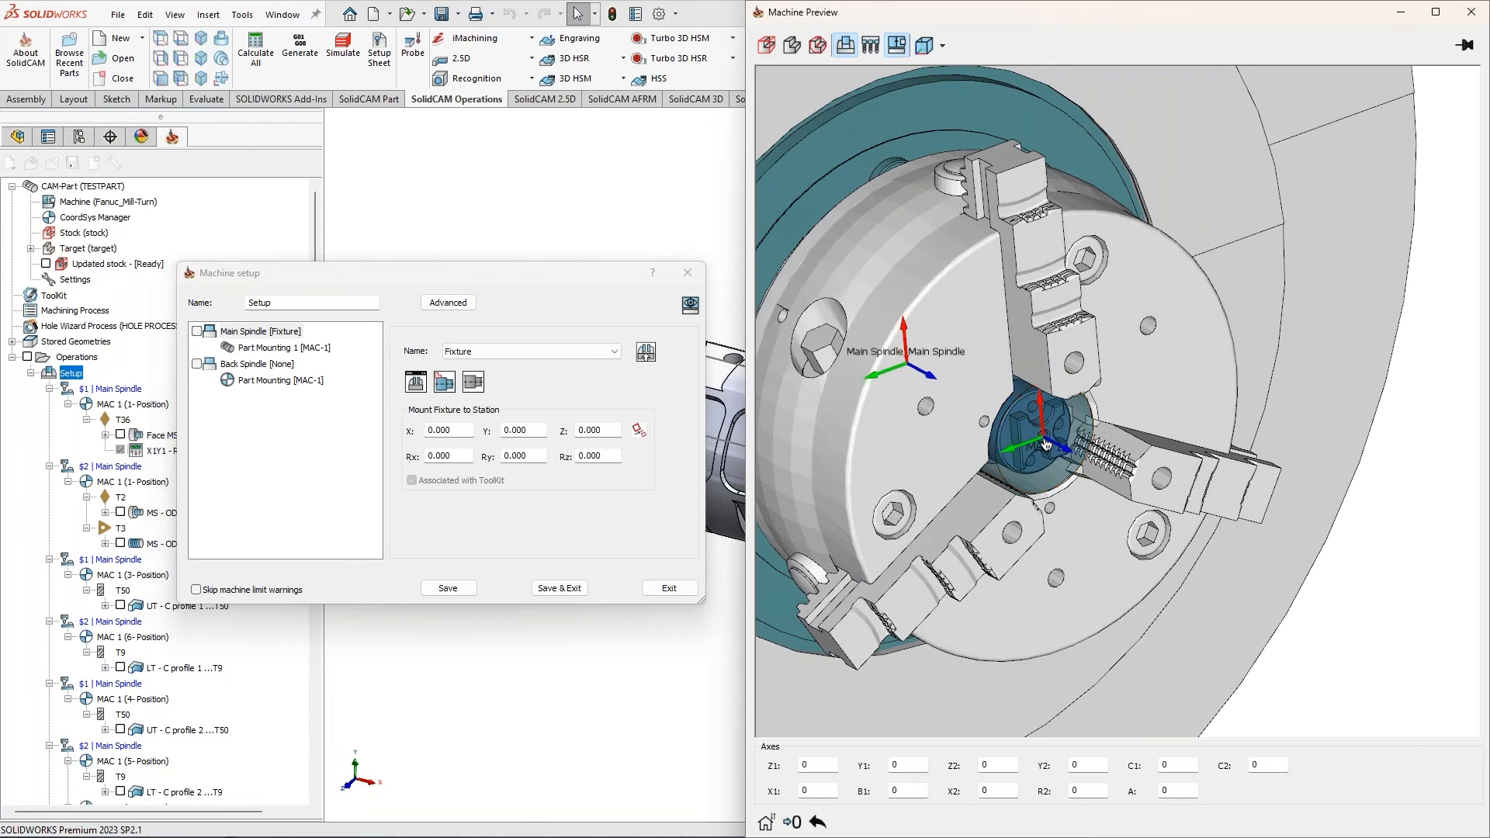
Set the workpiece Z position of Part Mounting 1 to 120 in the machine setup
middle_drag(1056, 443, 1067, 443)
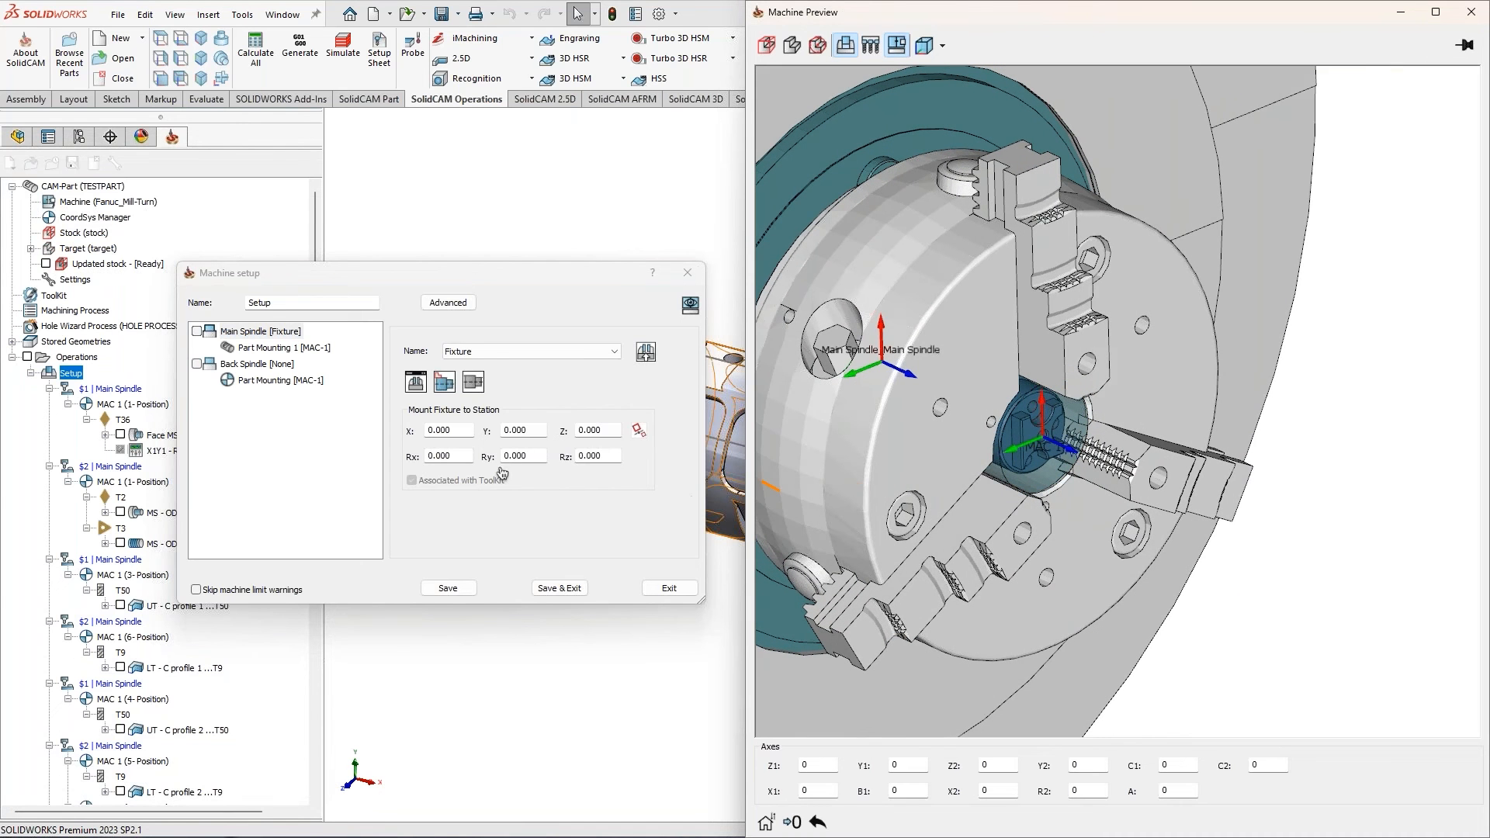
click(277, 349)
double_click(617, 386)
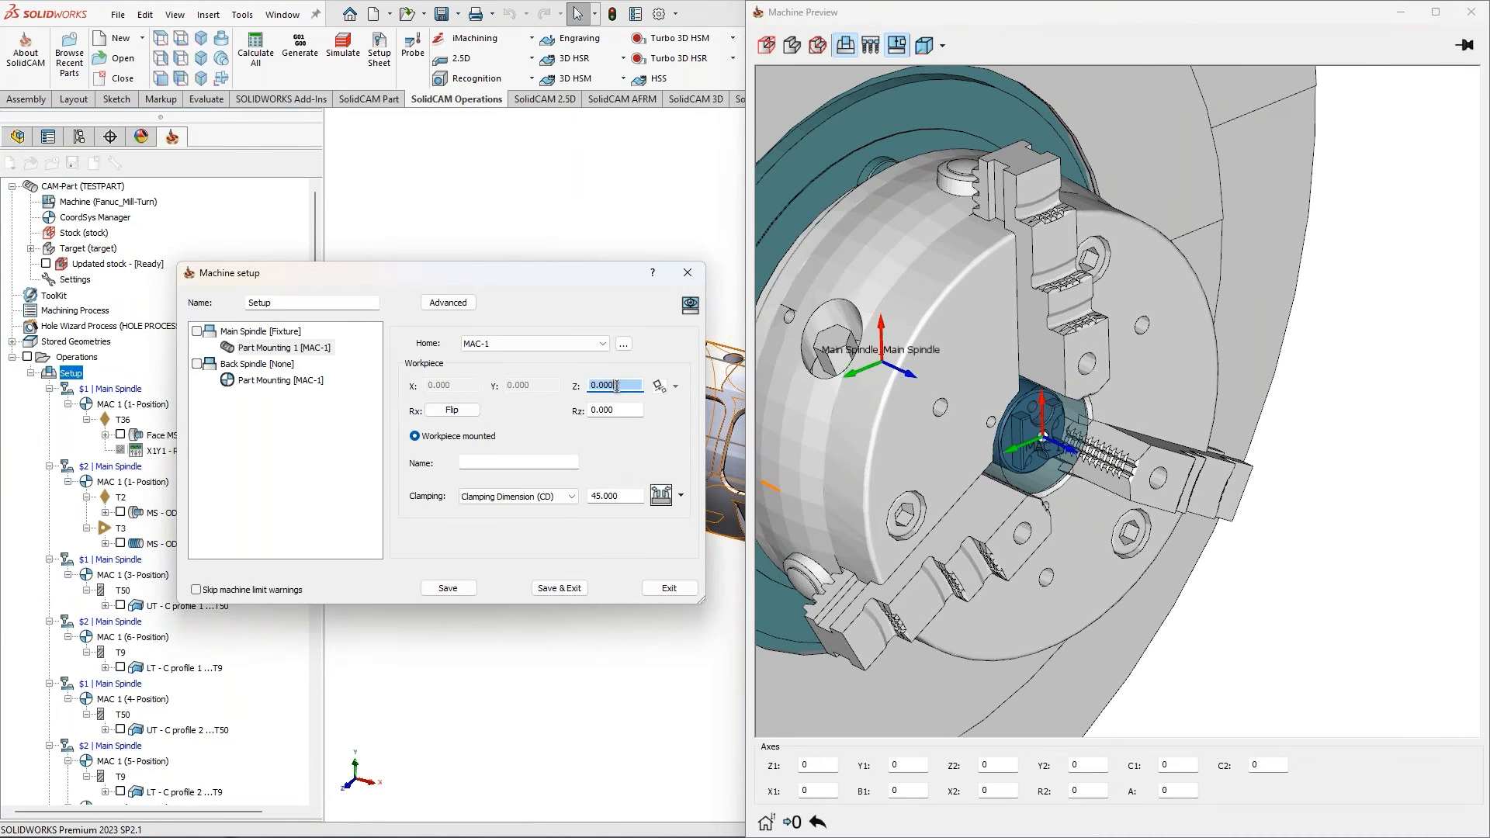
scroll(619, 385, up, 5)
middle_drag(1074, 471, 1105, 446)
scroll(1105, 446, up, 2)
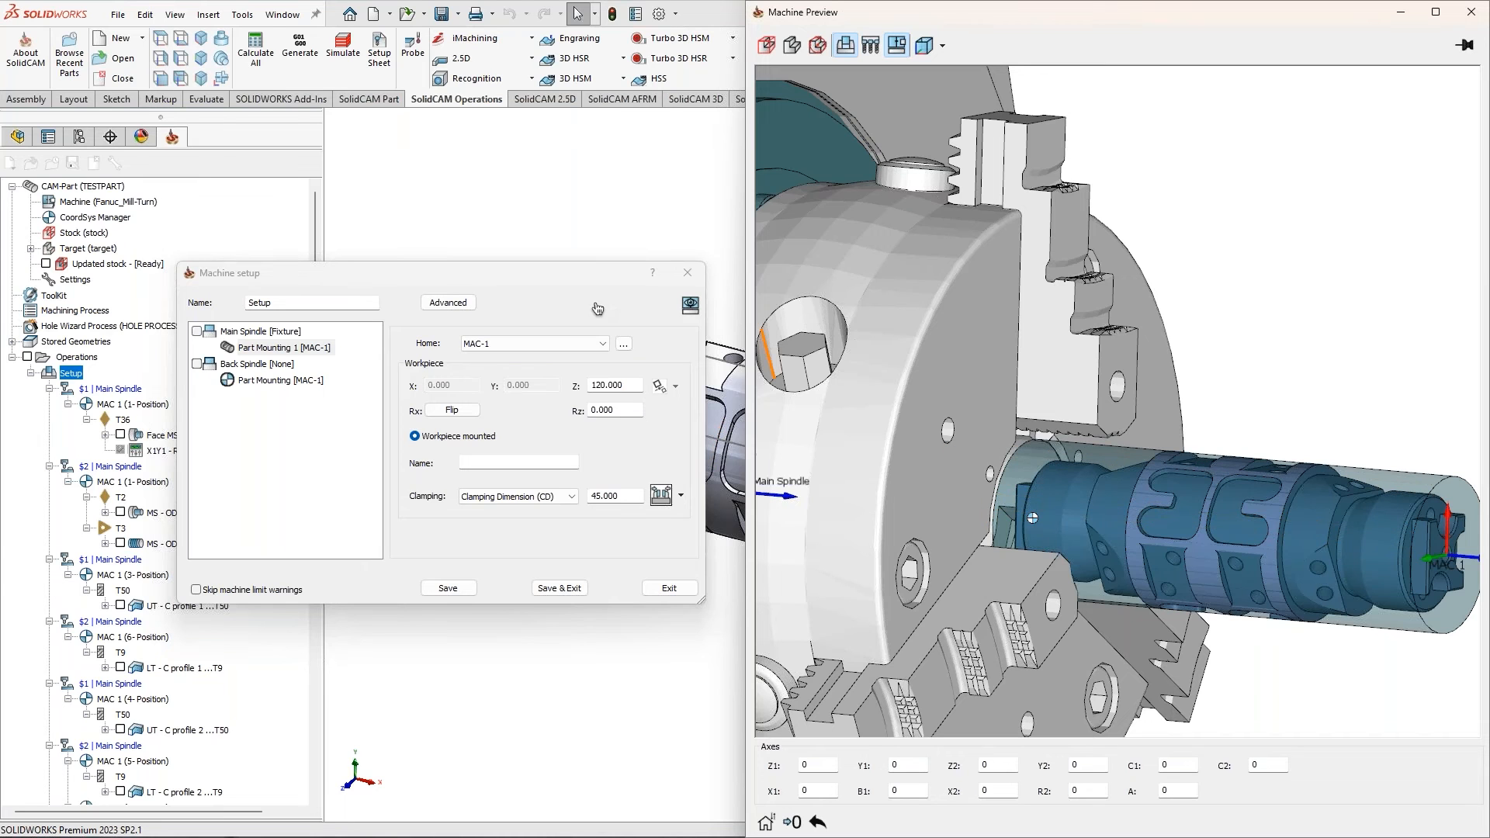
click(300, 532)
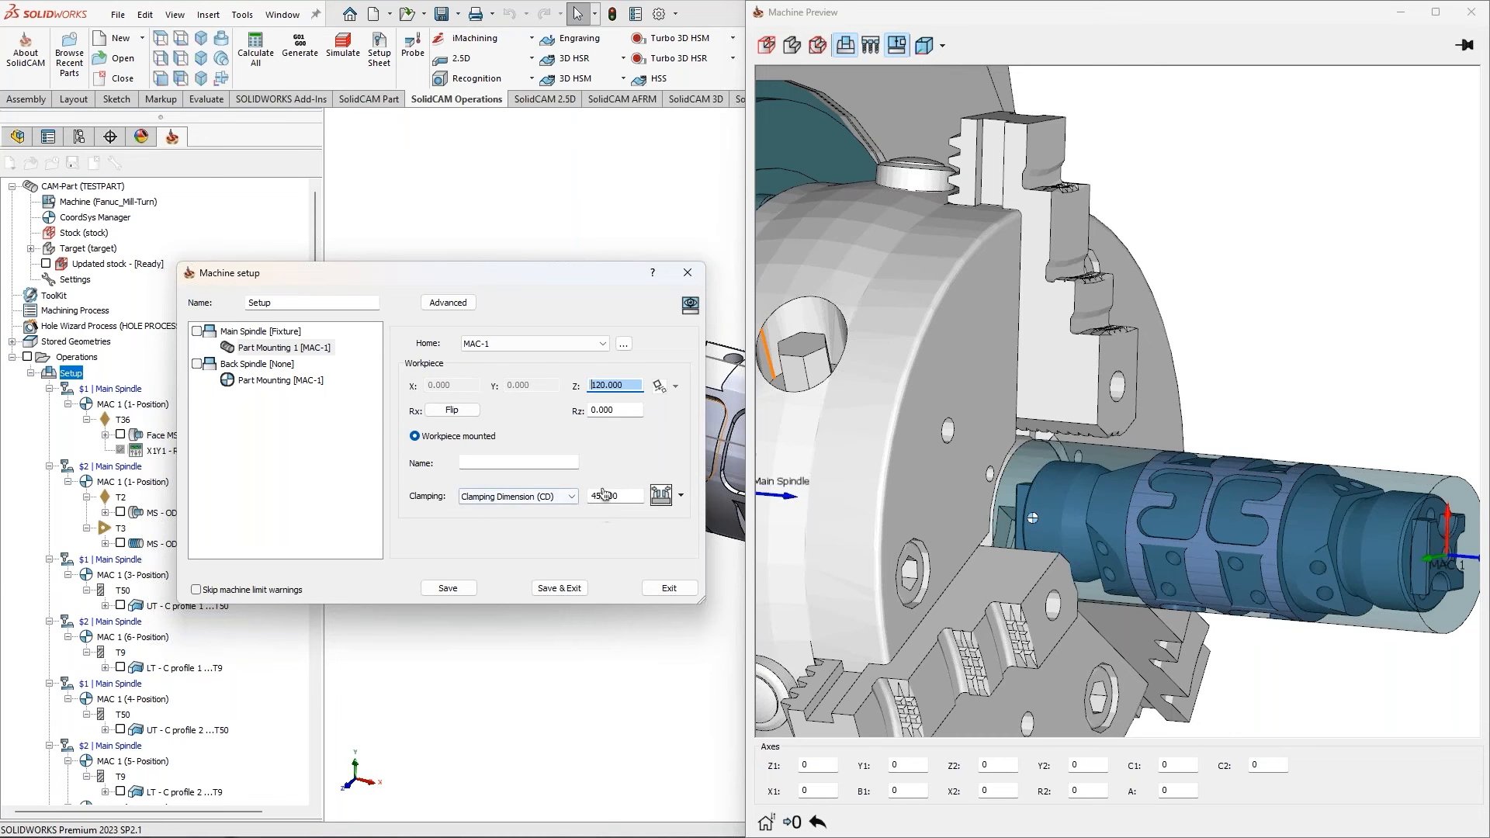
Close the chuck jaws automatically on the stock
click(661, 497)
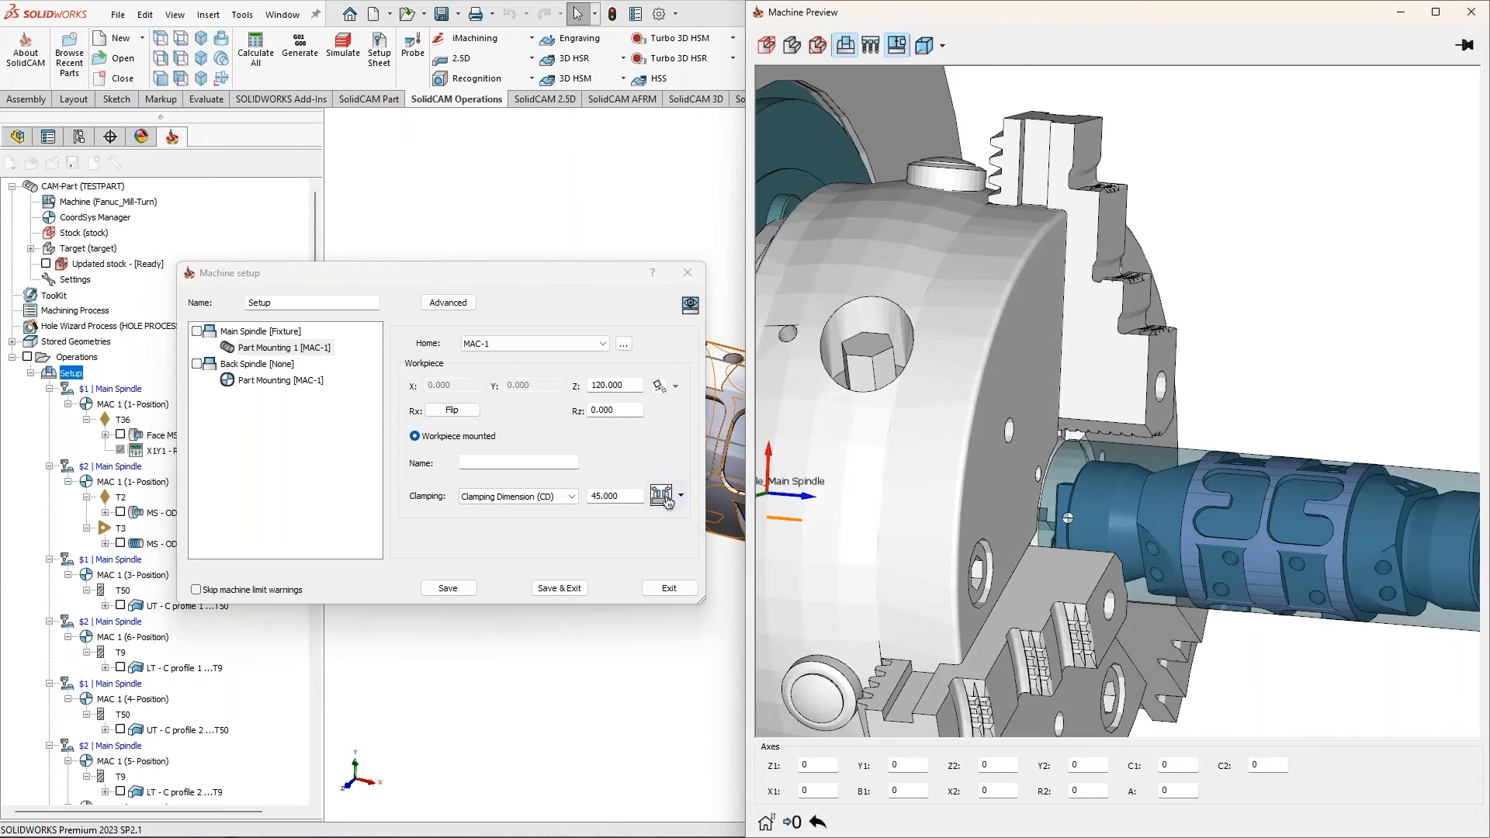
click(664, 501)
middle_drag(1226, 466, 1117, 449)
scroll(1208, 469, up, 1)
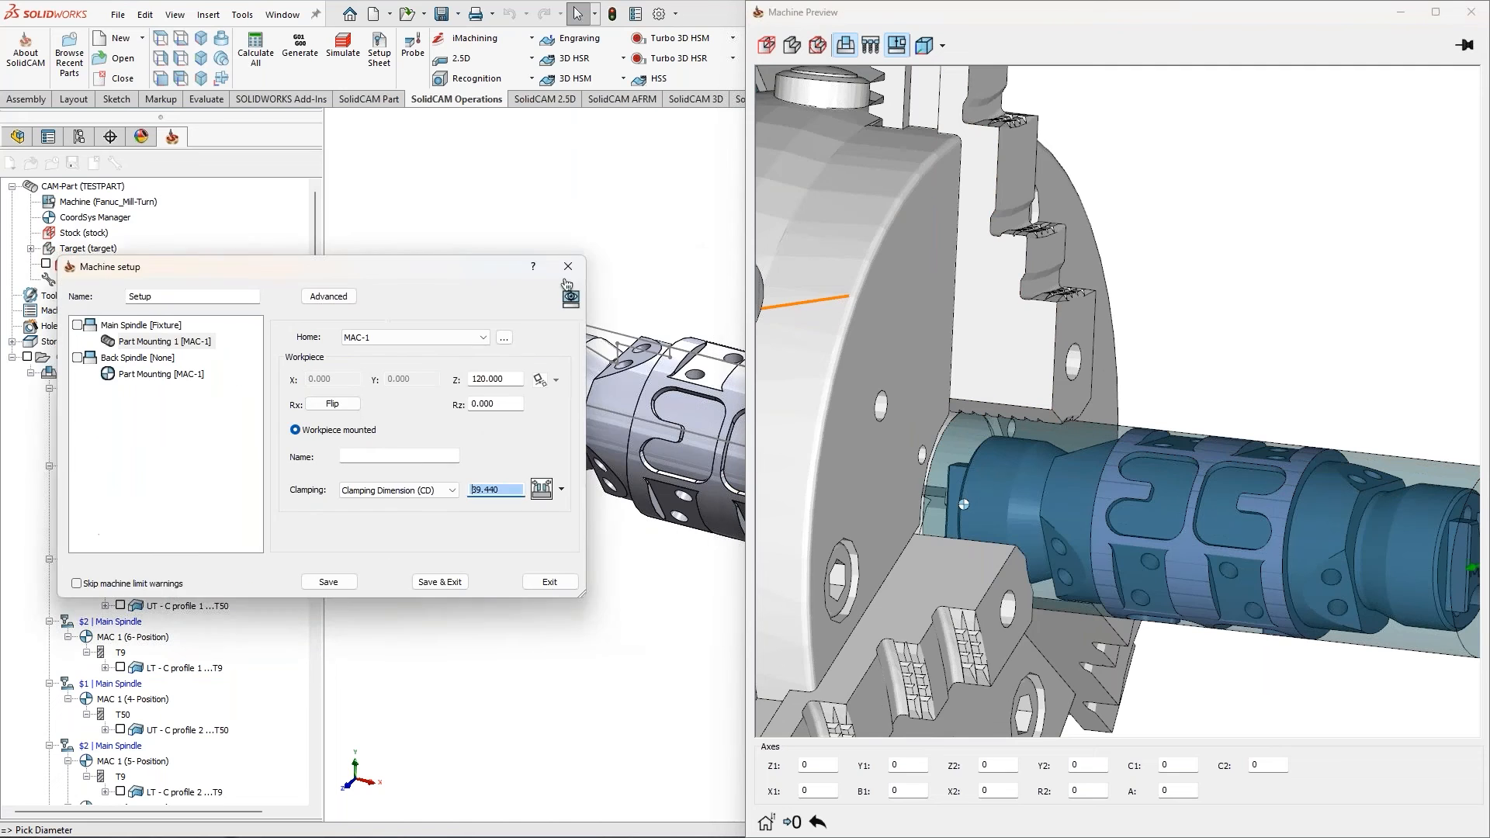
Set the clamping dimension to 30 by picking the cylindrical face at the end of the part model
drag(567, 276, 377, 233)
double_click(438, 451)
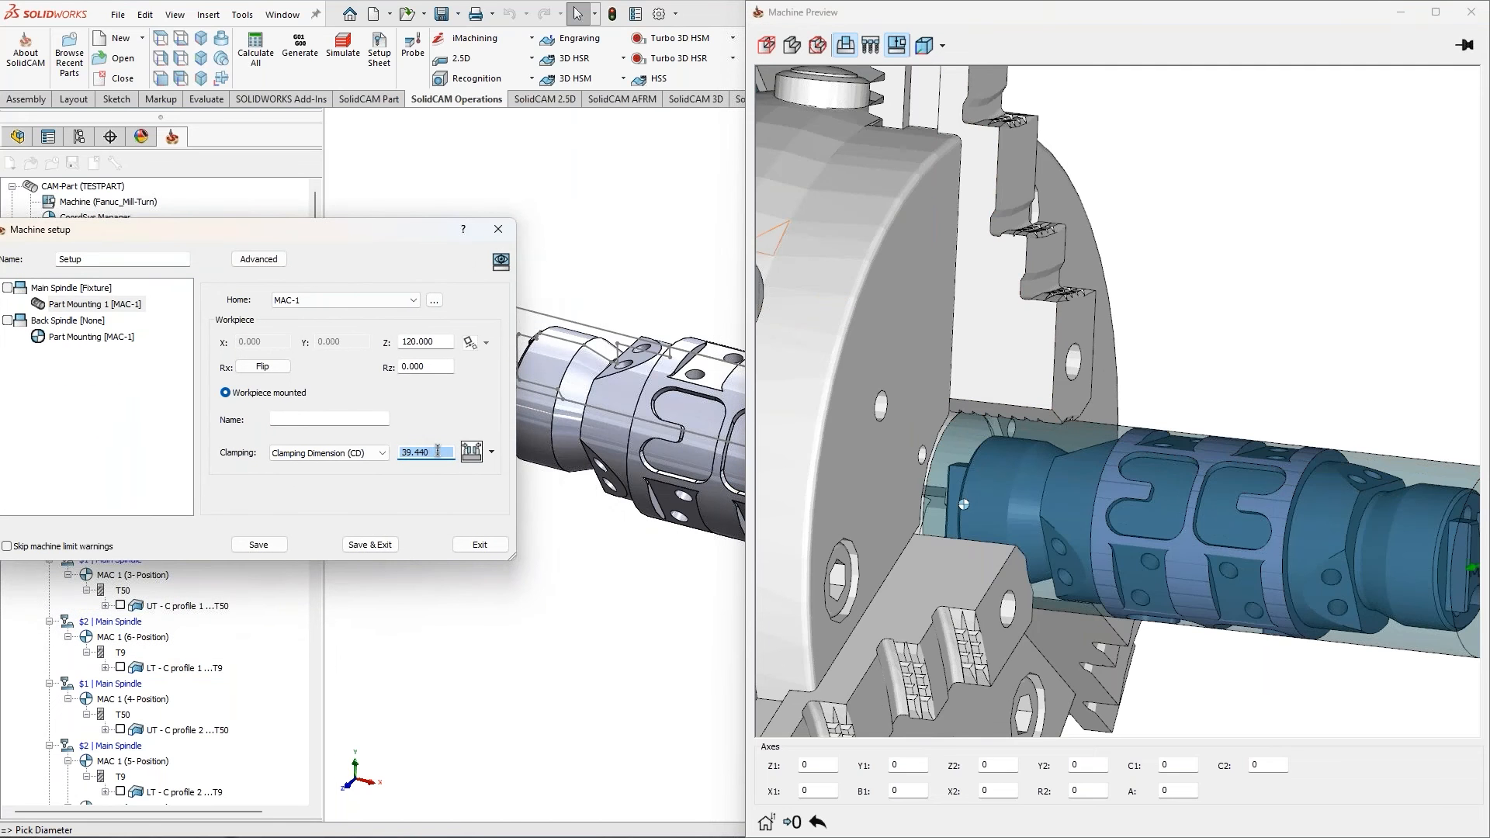
click(628, 385)
click(623, 381)
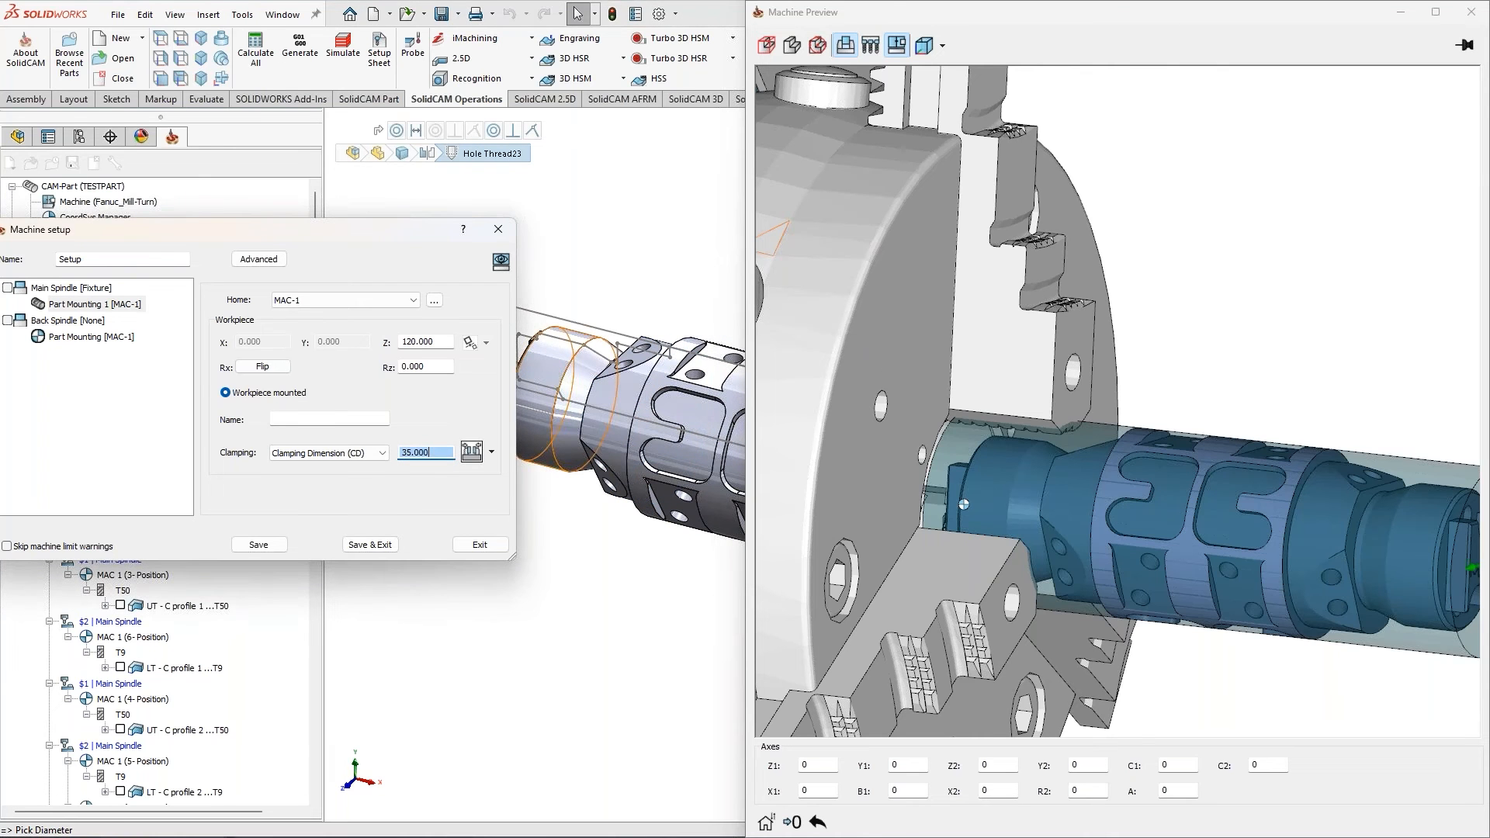
click(561, 368)
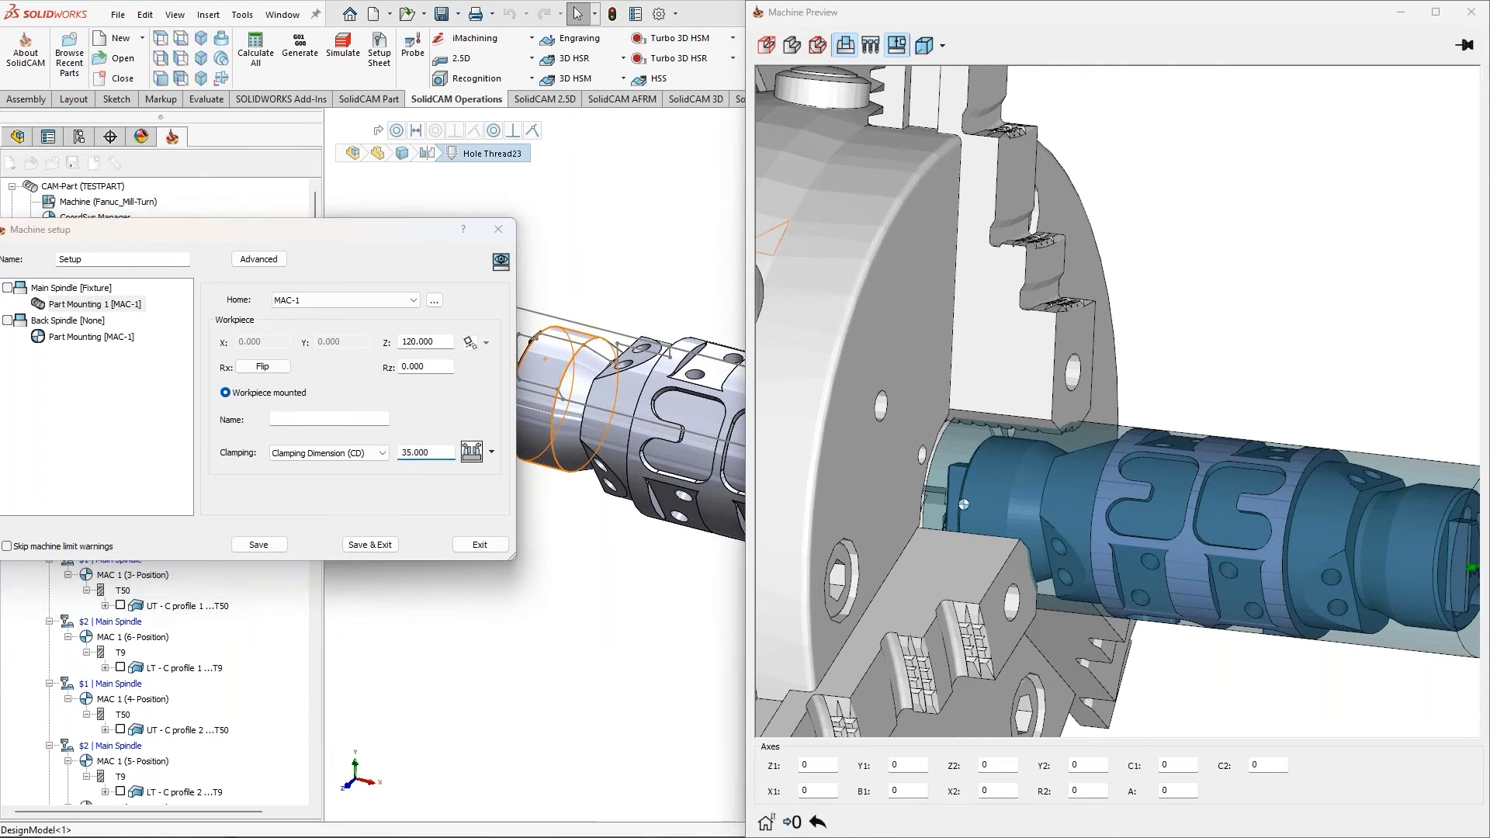
middle_drag(1032, 435, 1065, 443)
scroll(1065, 443, down, 4)
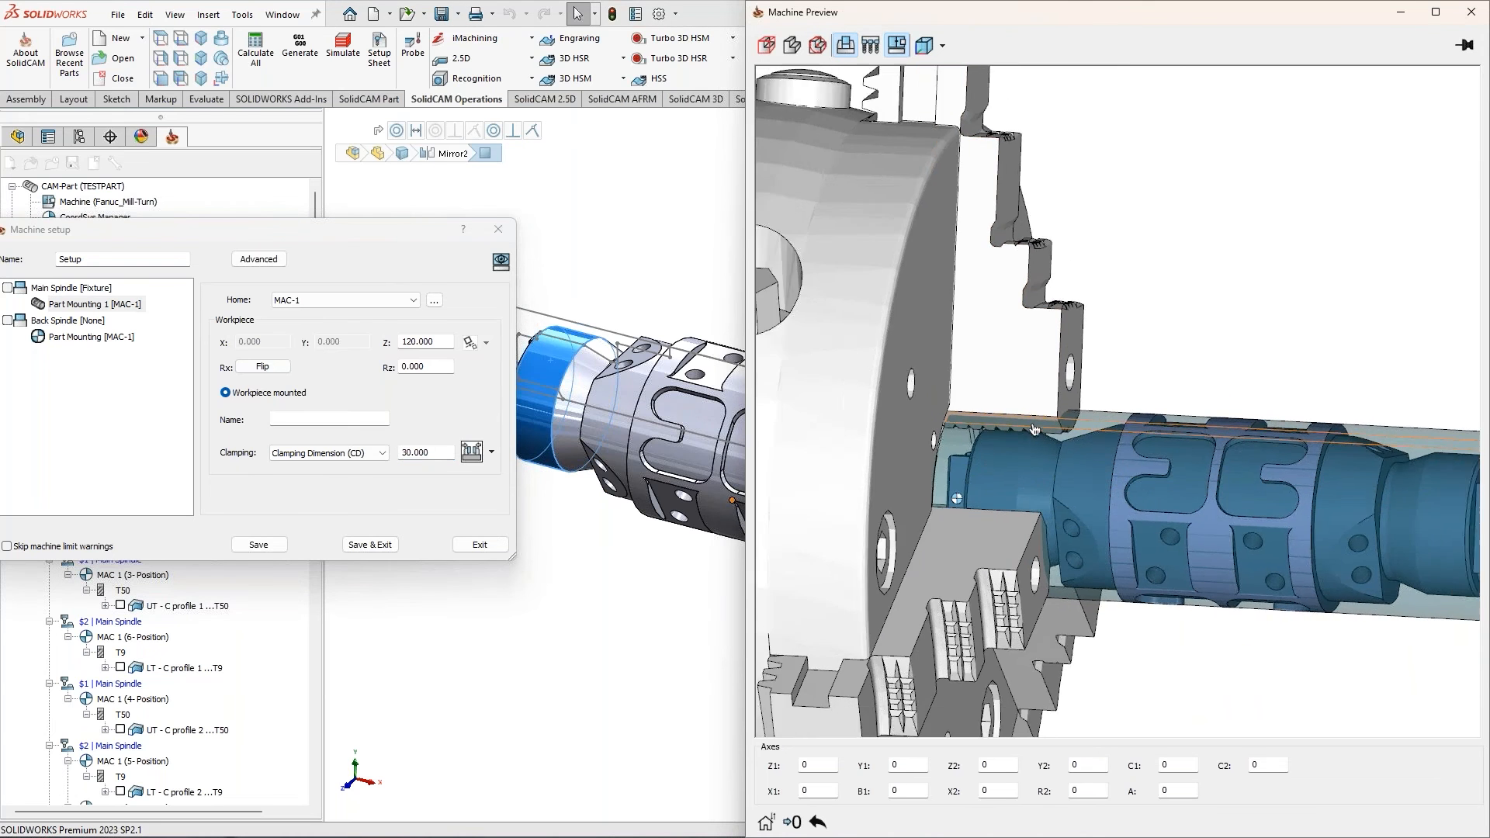
Close the chuck jaws automatically on the target part and inspect their contact in the machine preview
click(492, 454)
click(471, 451)
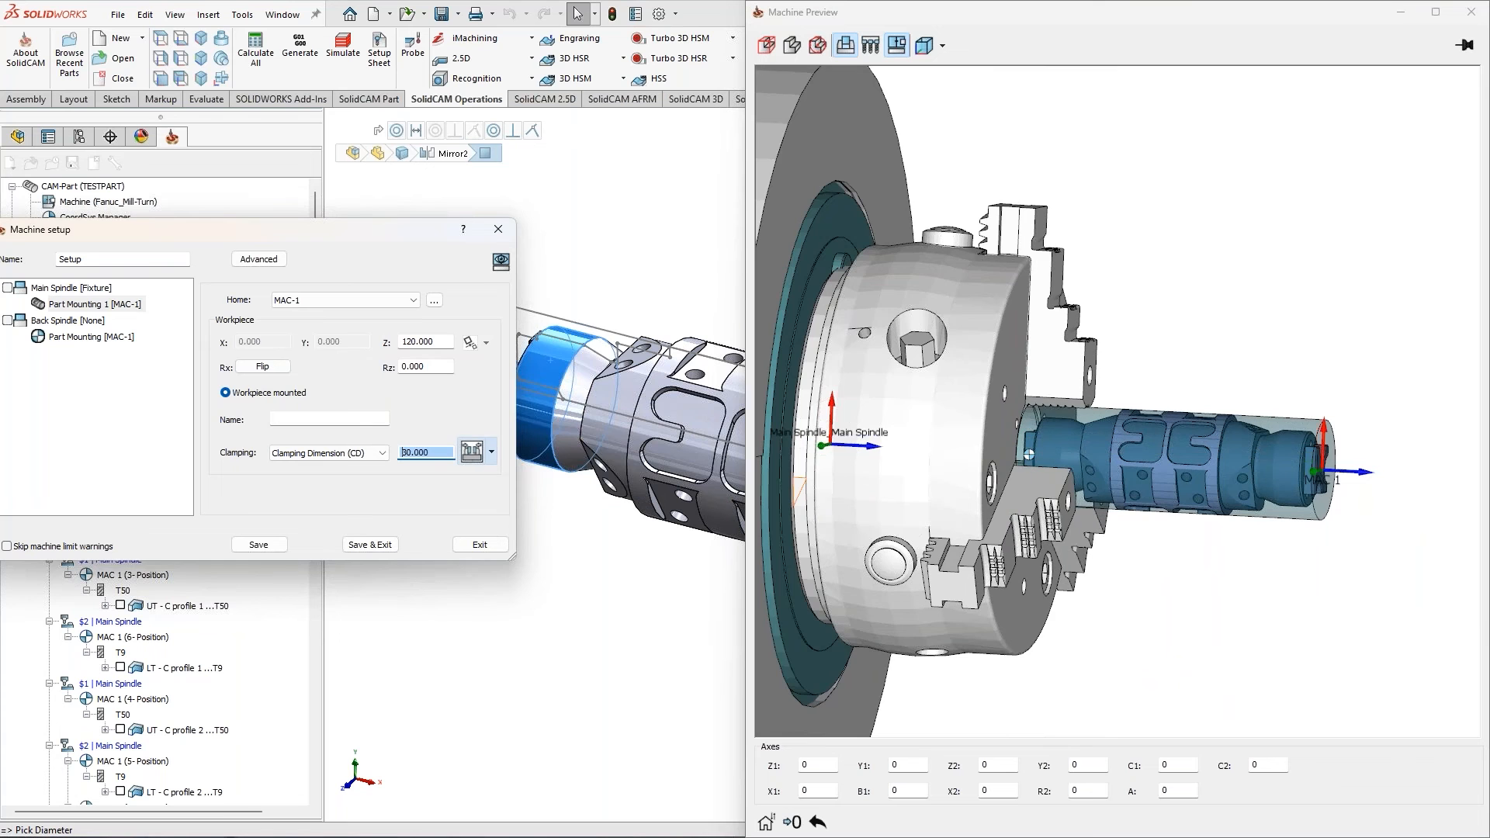
click(492, 452)
click(571, 462)
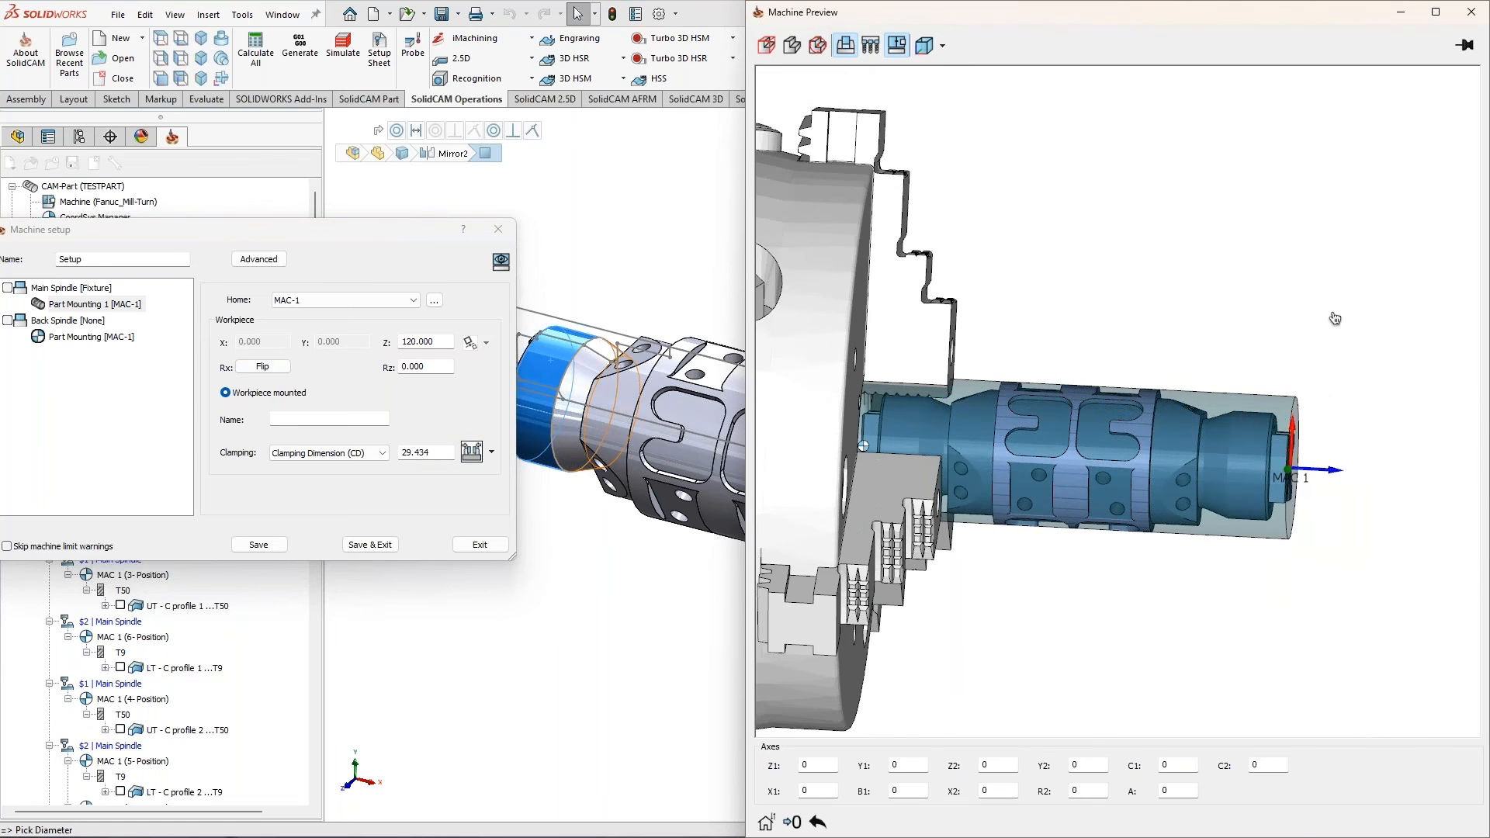
scroll(1311, 388, up, 2)
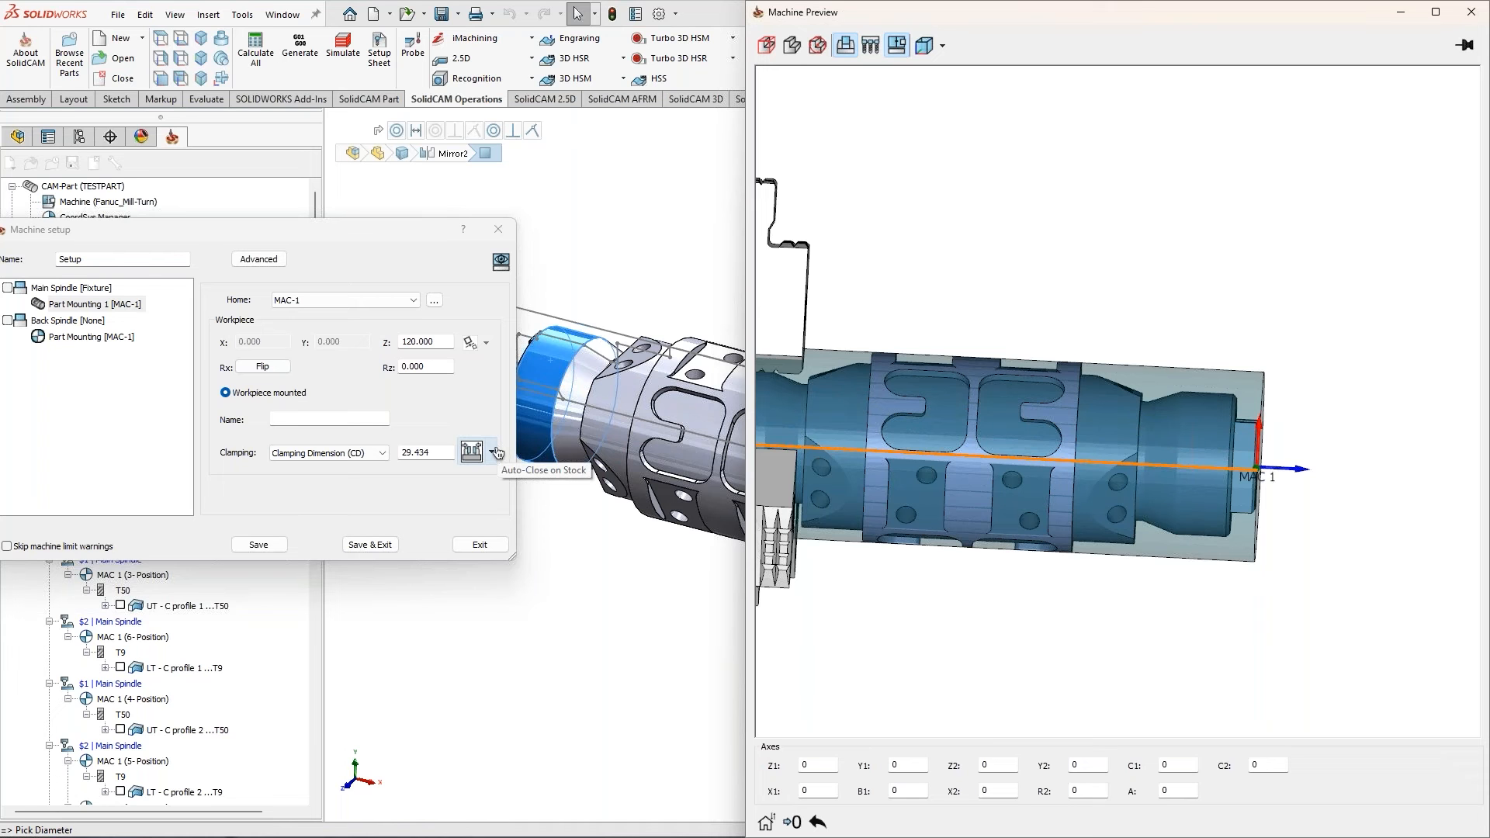
scroll(968, 393, up, 3)
ctrl+middle_drag(968, 393, 985, 459)
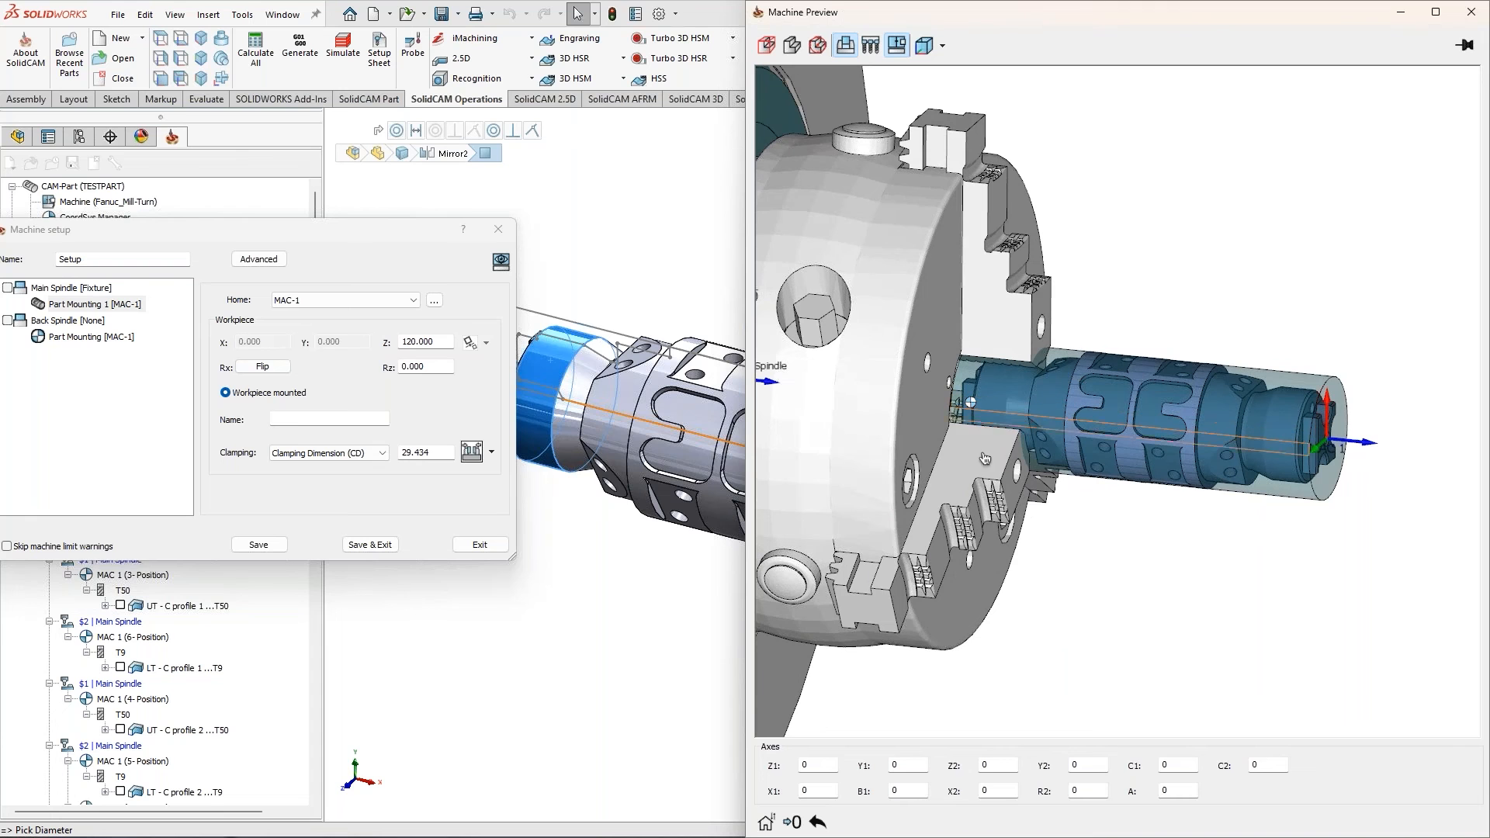
click(491, 452)
click(549, 481)
Reopen the Main Spindle's chuck fixture in the ToolKit and reverse the orientation of the jaws
drag(380, 238, 508, 241)
click(229, 294)
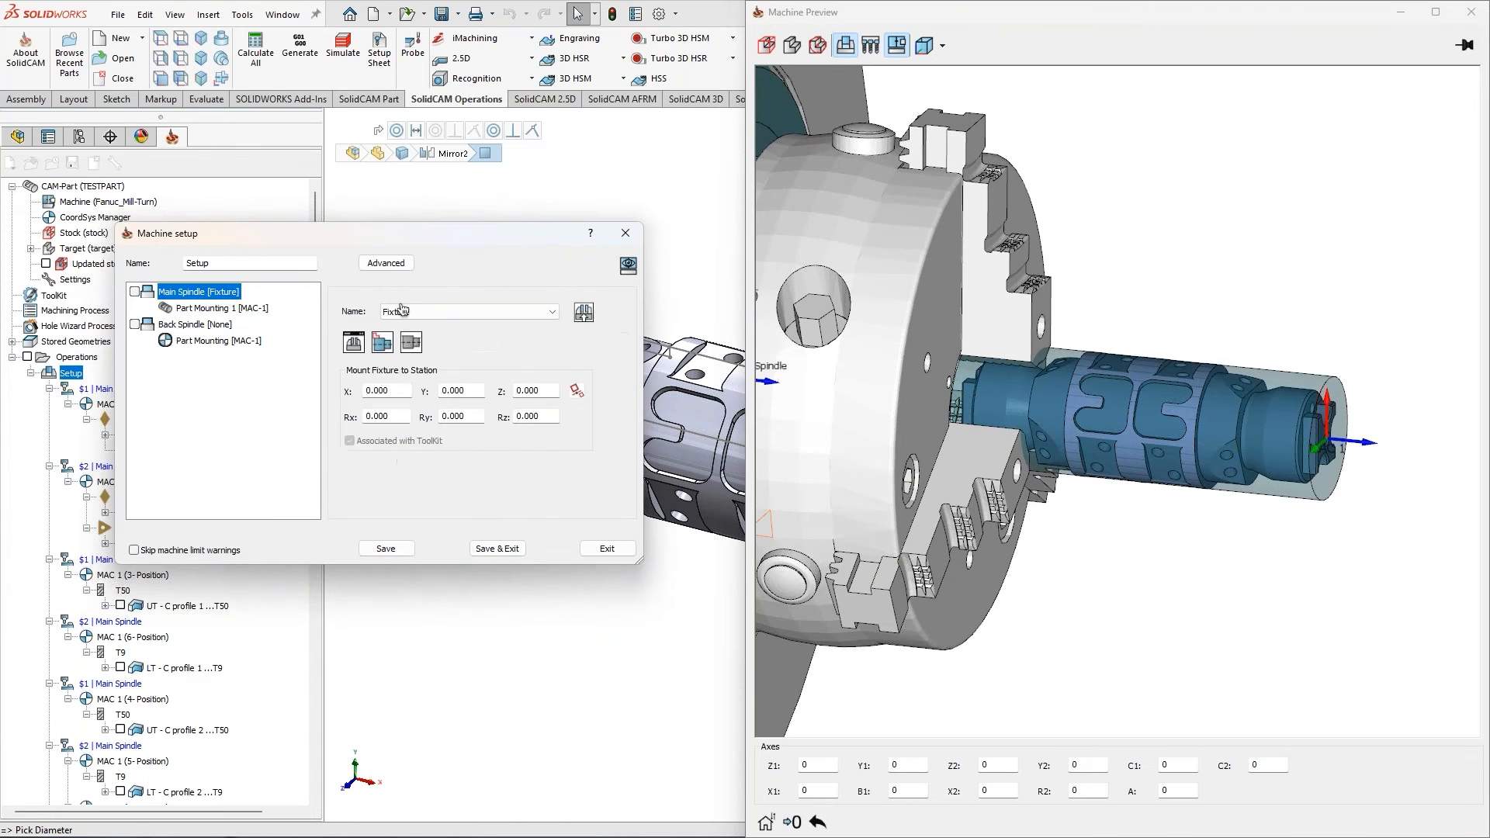
click(584, 313)
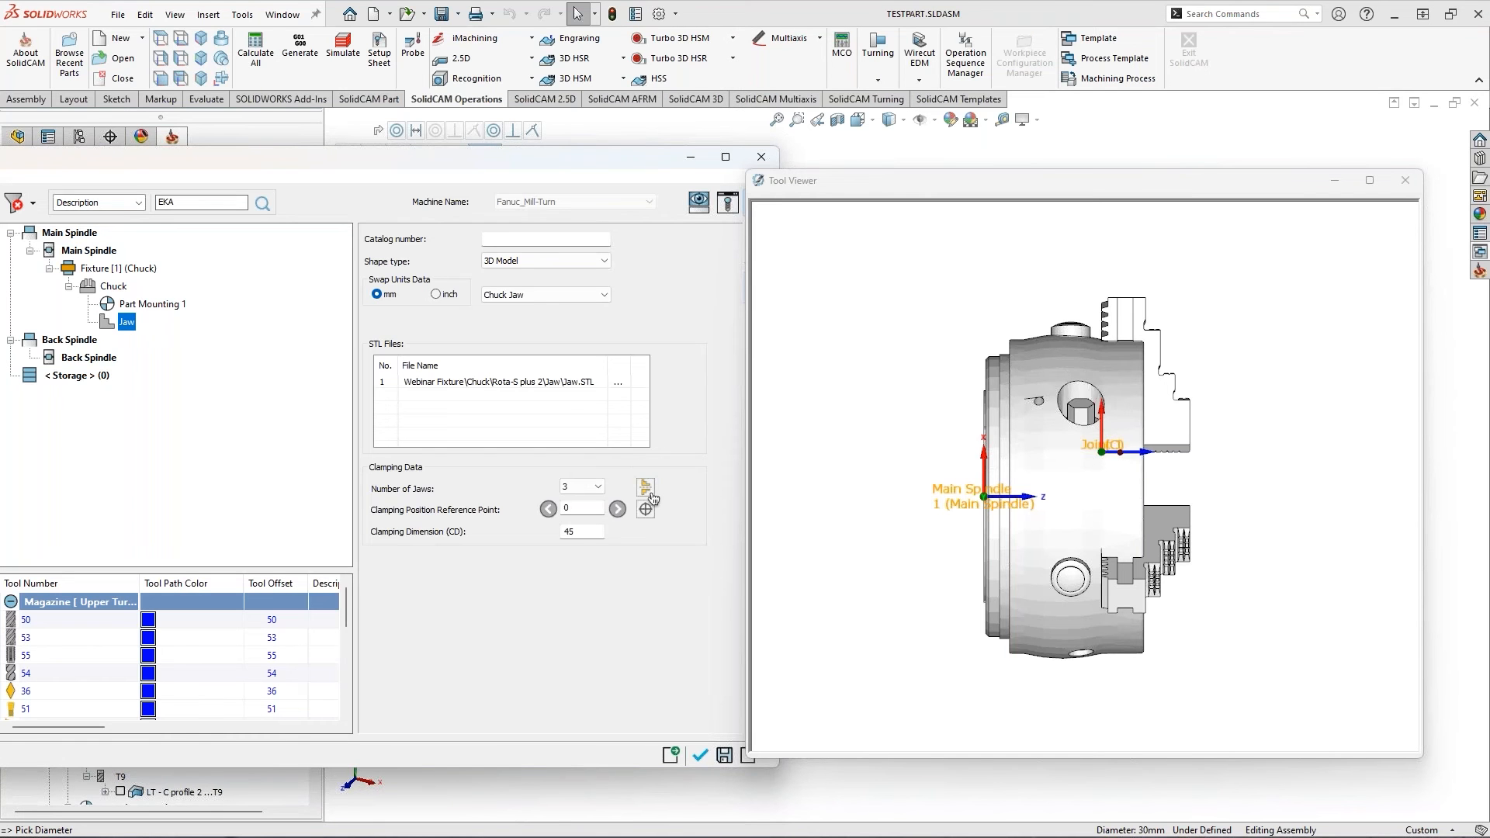
click(647, 491)
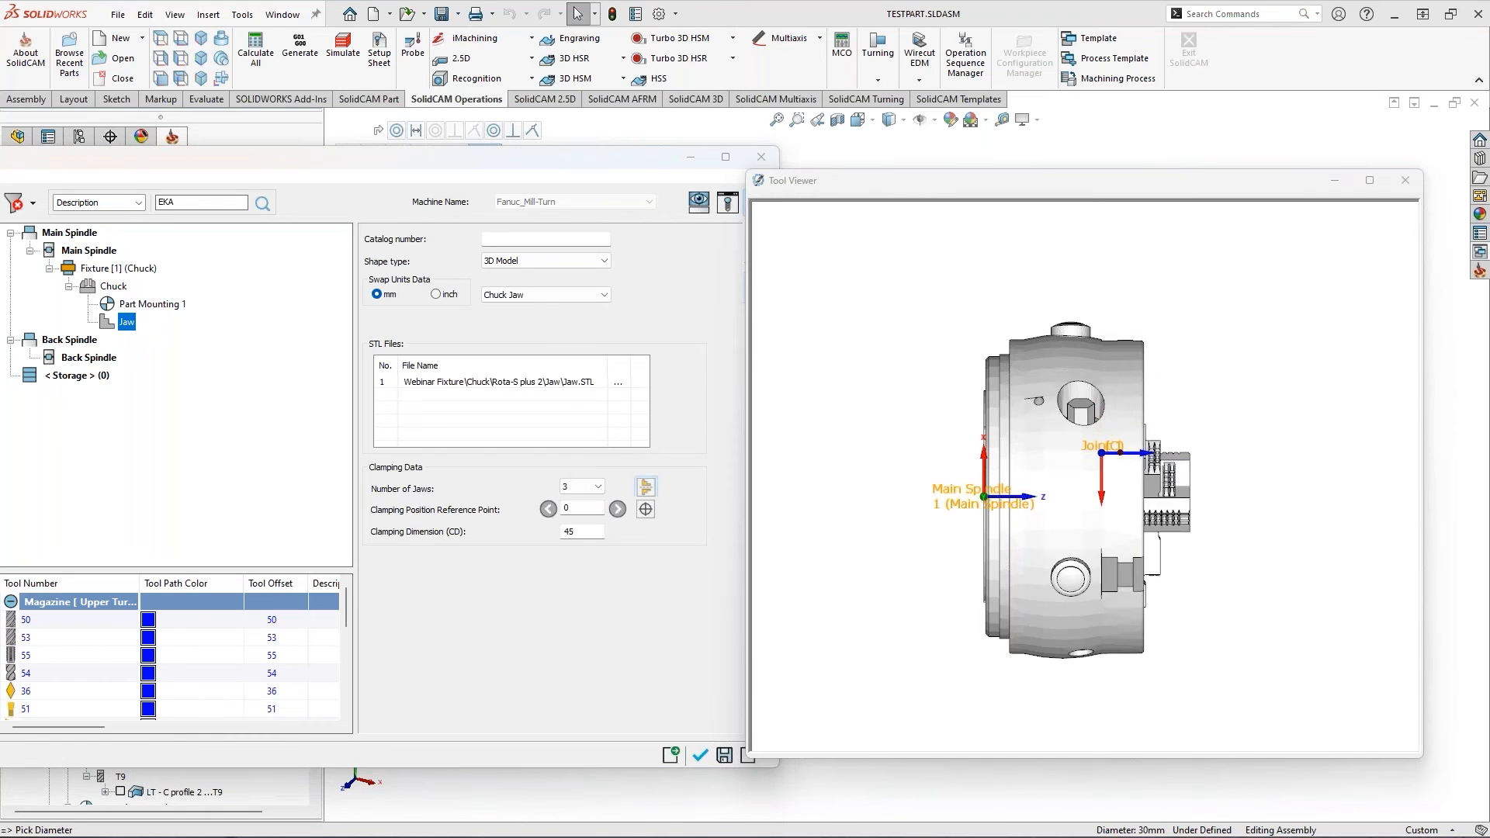
Set the clamping dimension of the reversed jaws to 155 and inspect them on the chuck face
click(584, 536)
scroll(584, 536, up, 11)
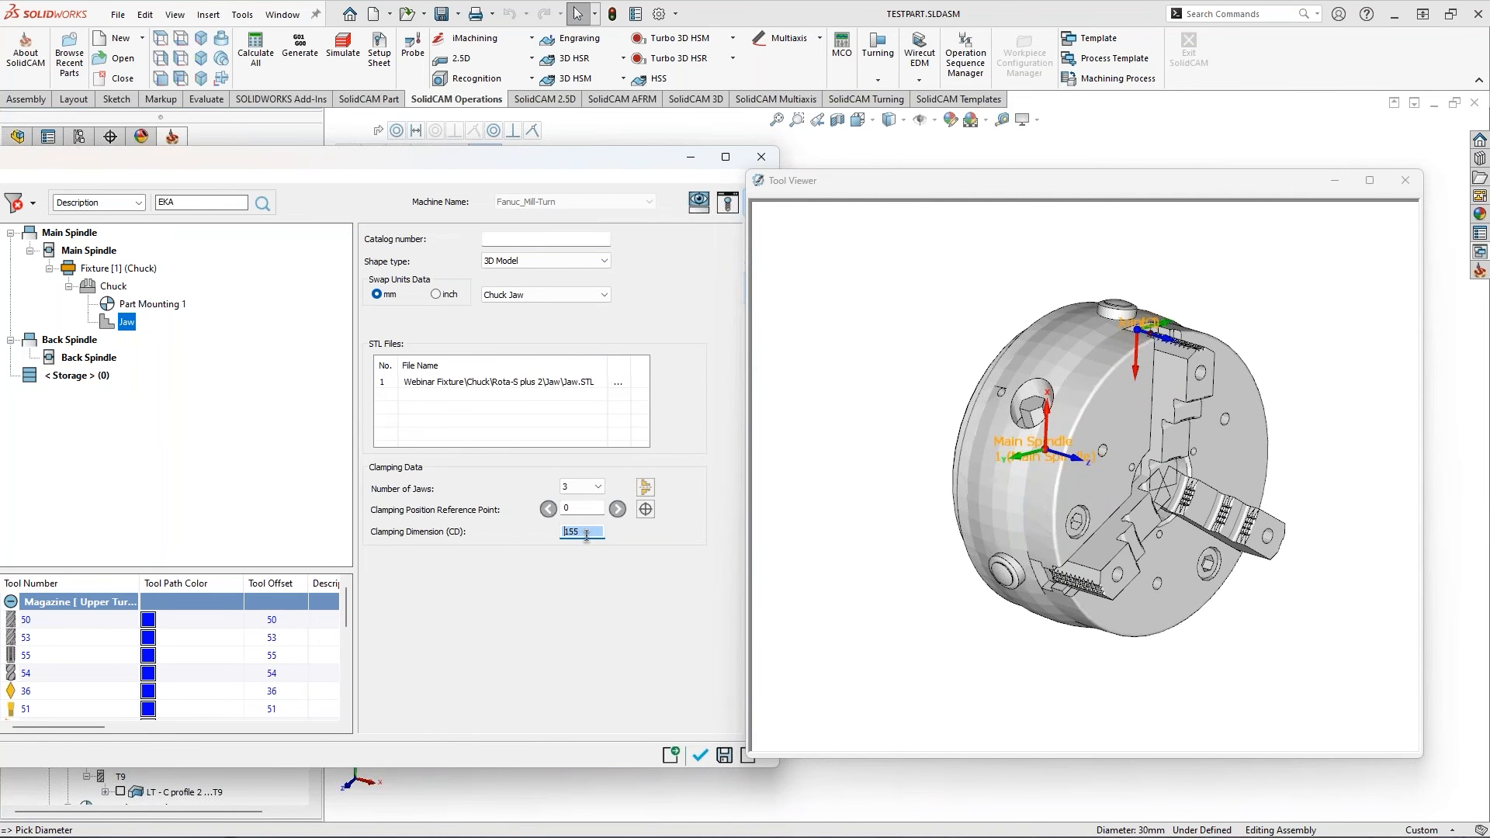
click(1104, 409)
scroll(1103, 409, up, 6)
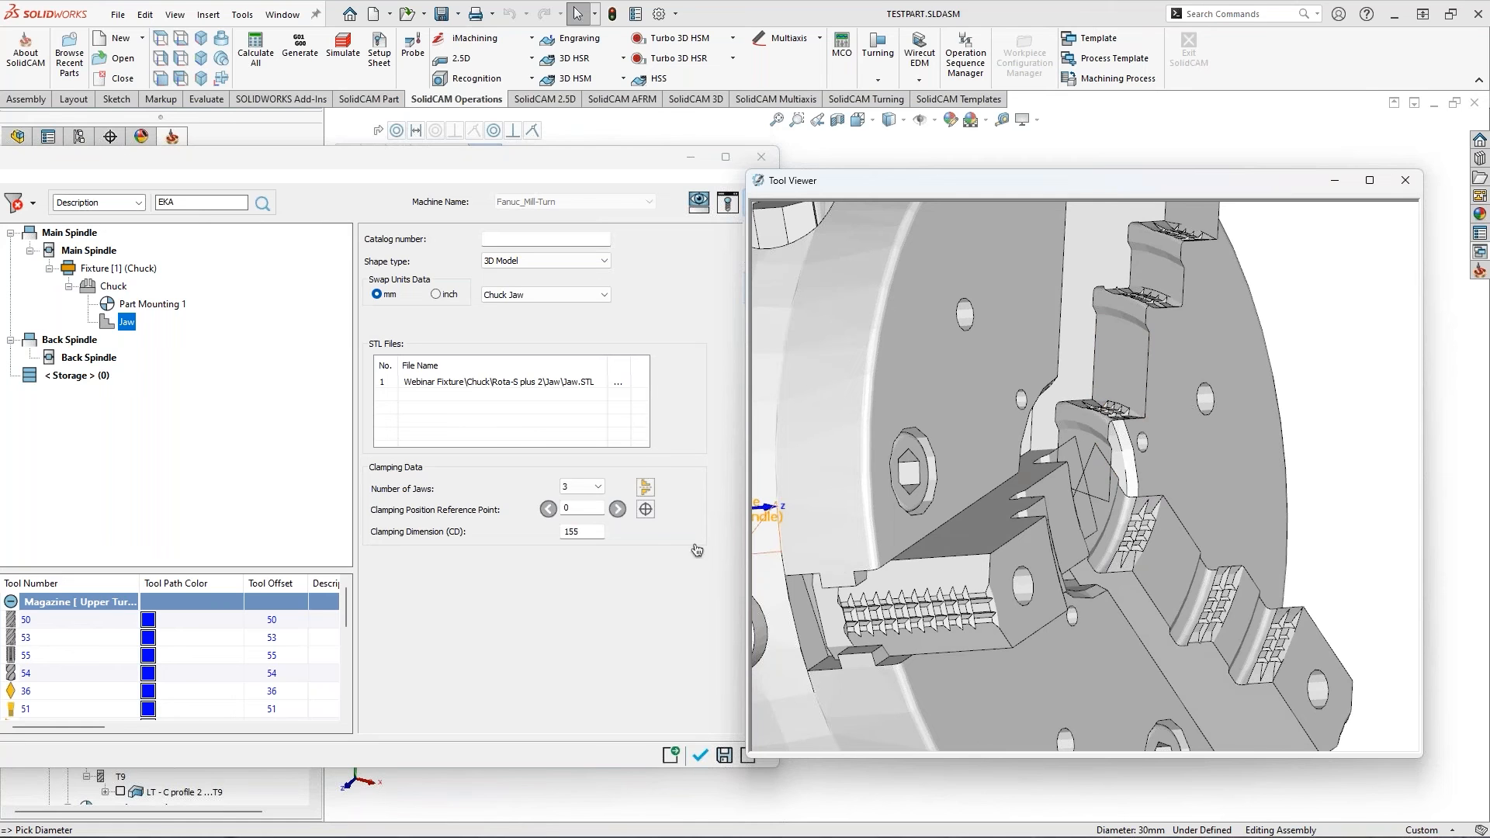
Pick the jaw section point at 116.738 as the clamping position reference point and accept the fixture changes
click(645, 510)
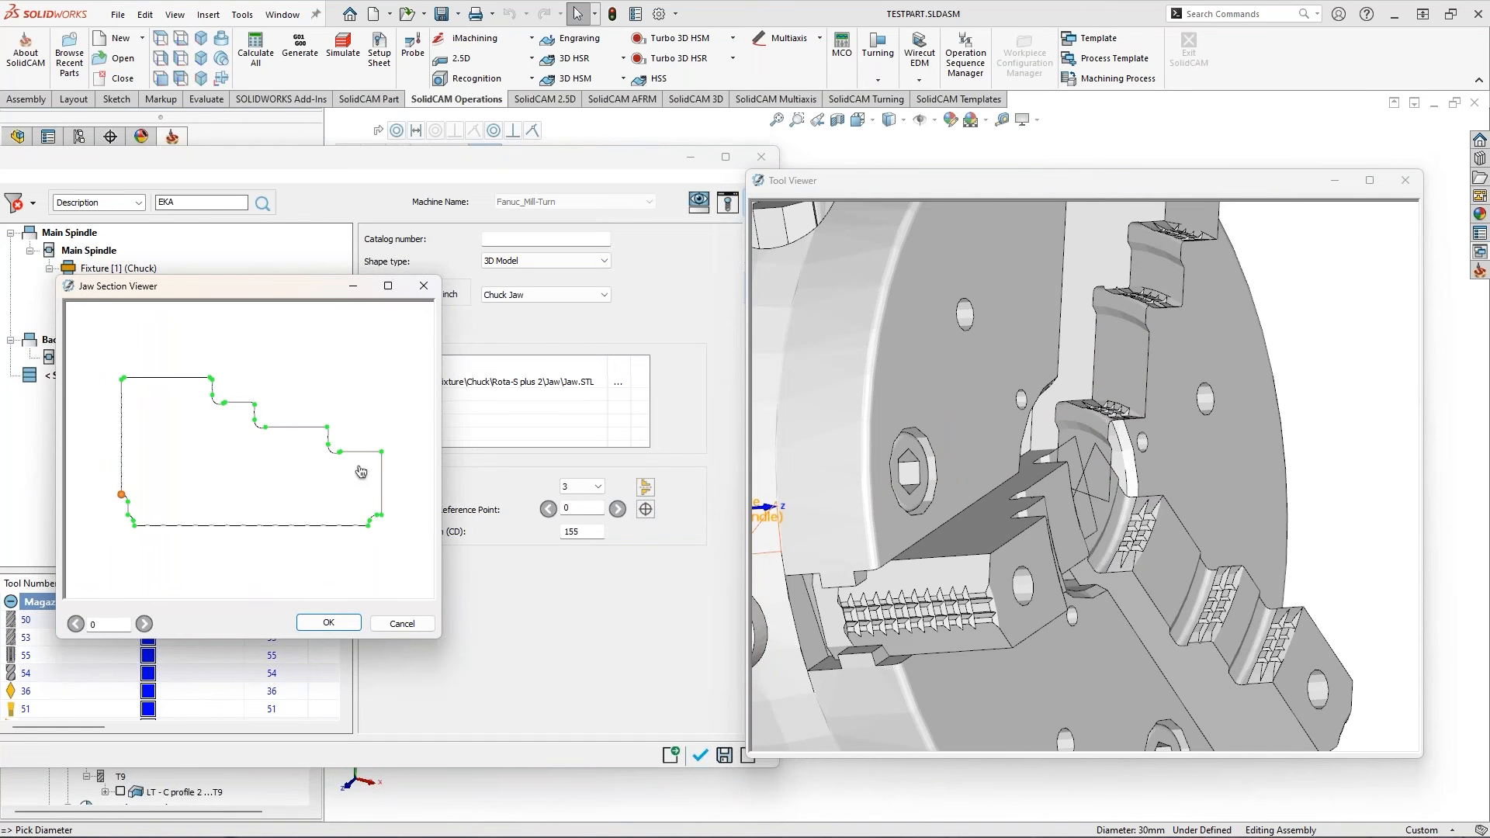
click(330, 446)
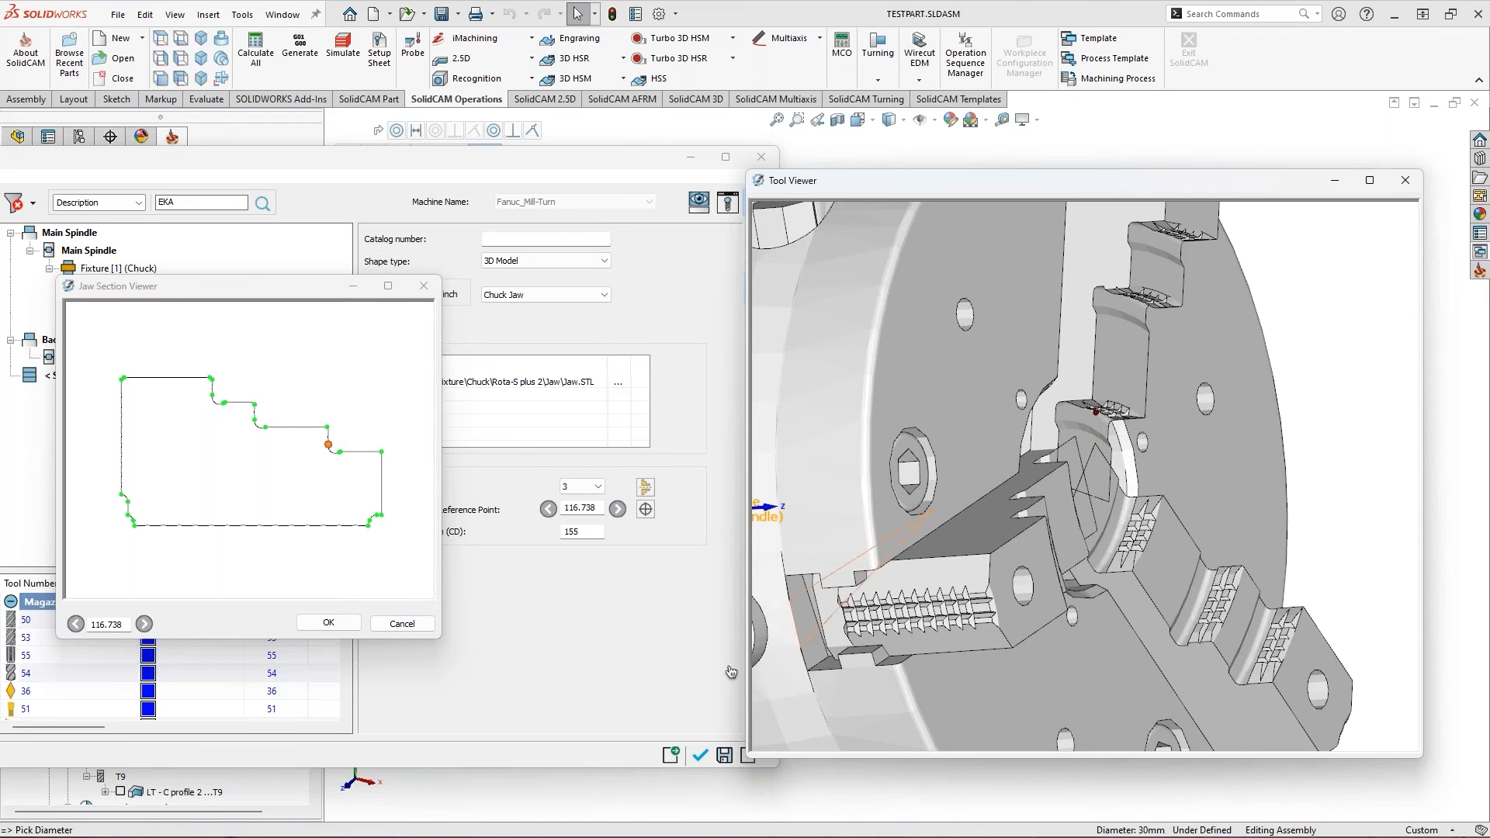
click(328, 622)
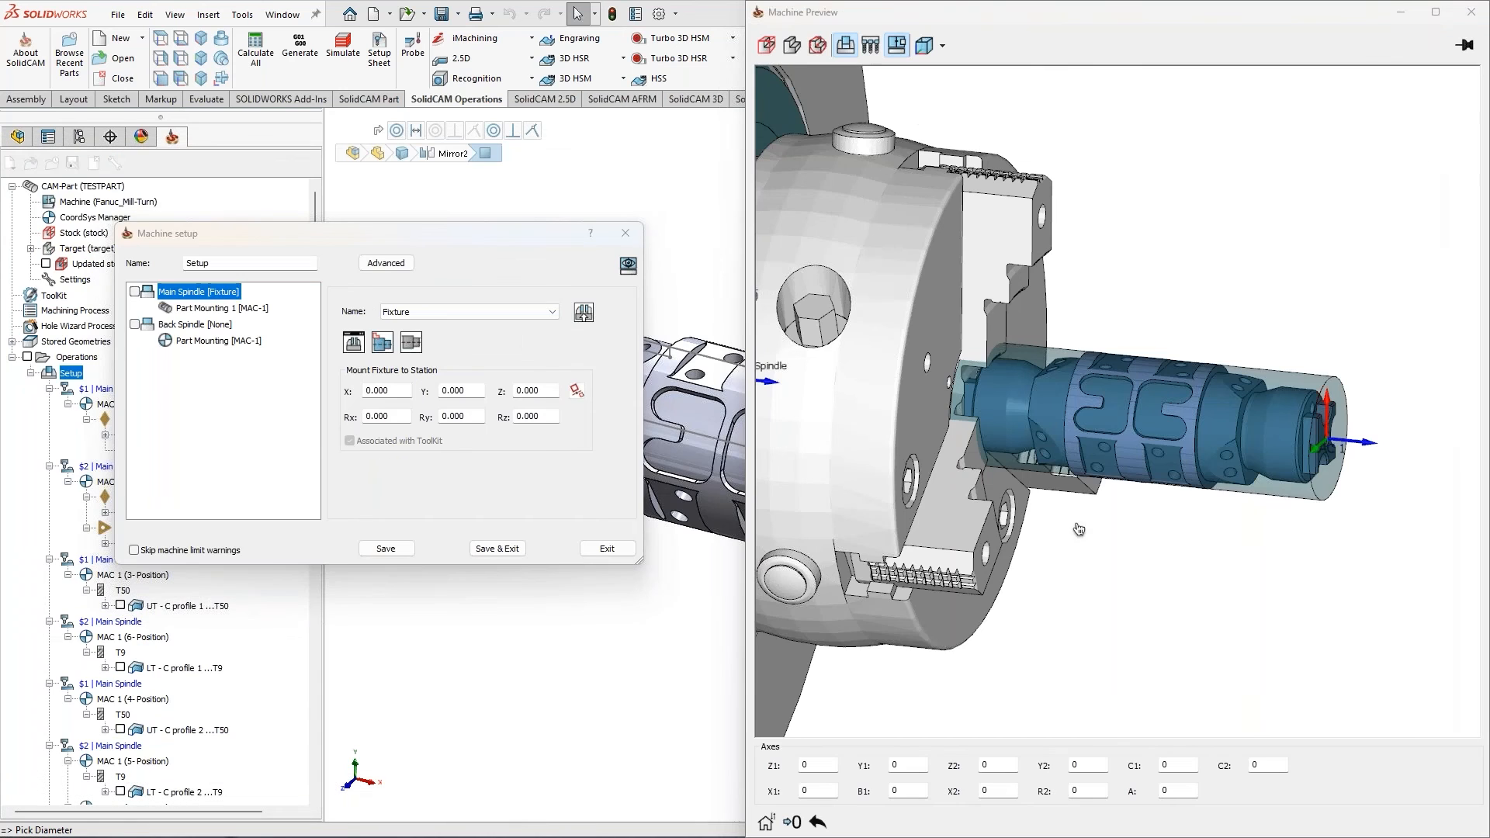
scroll(1017, 394, up, 3)
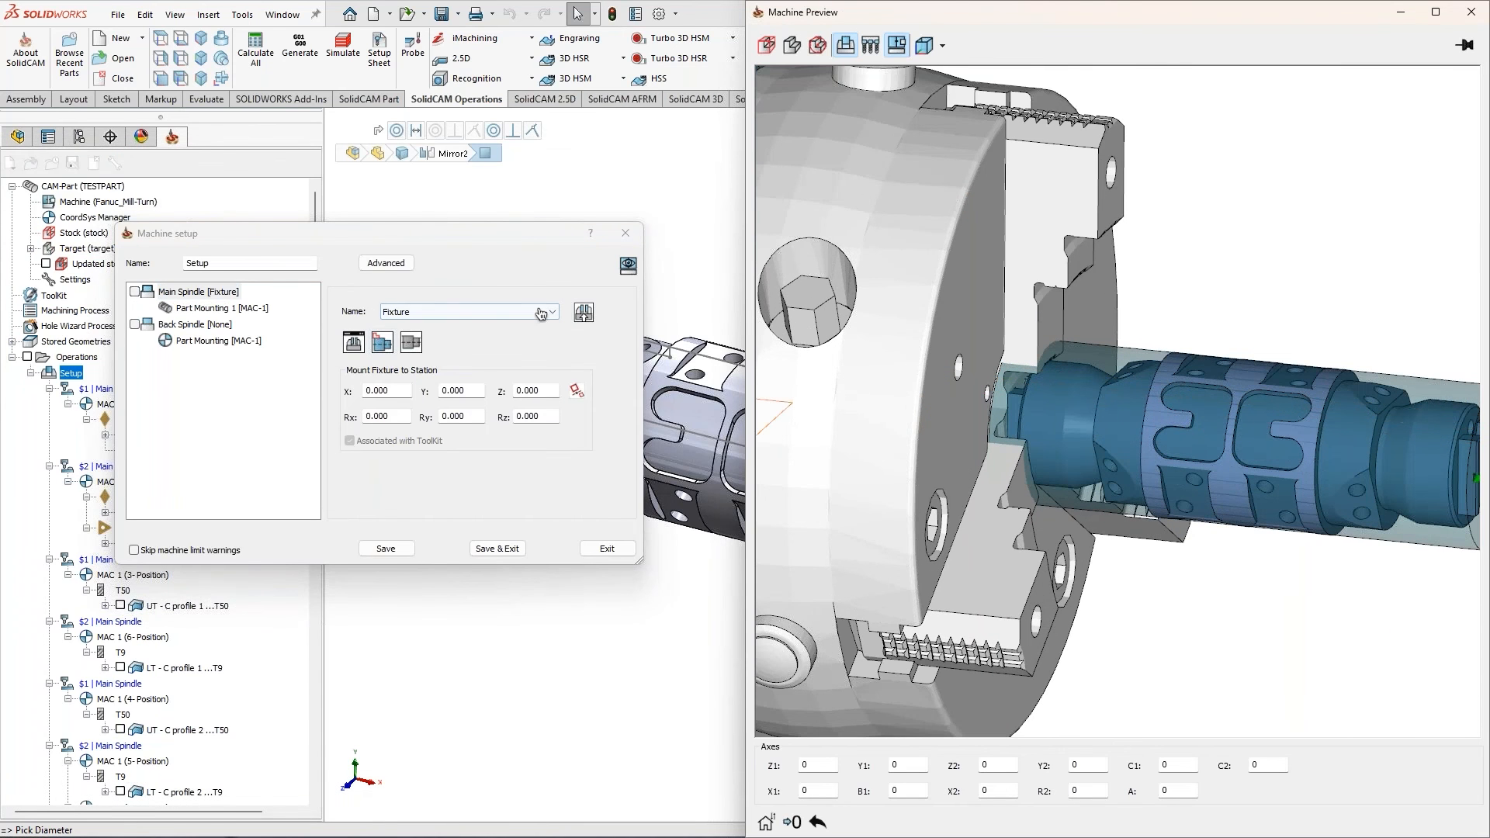
Reopen the chuck fixture, set the jaw's clamping dimension to 45 and accept the ToolKit changes
click(585, 315)
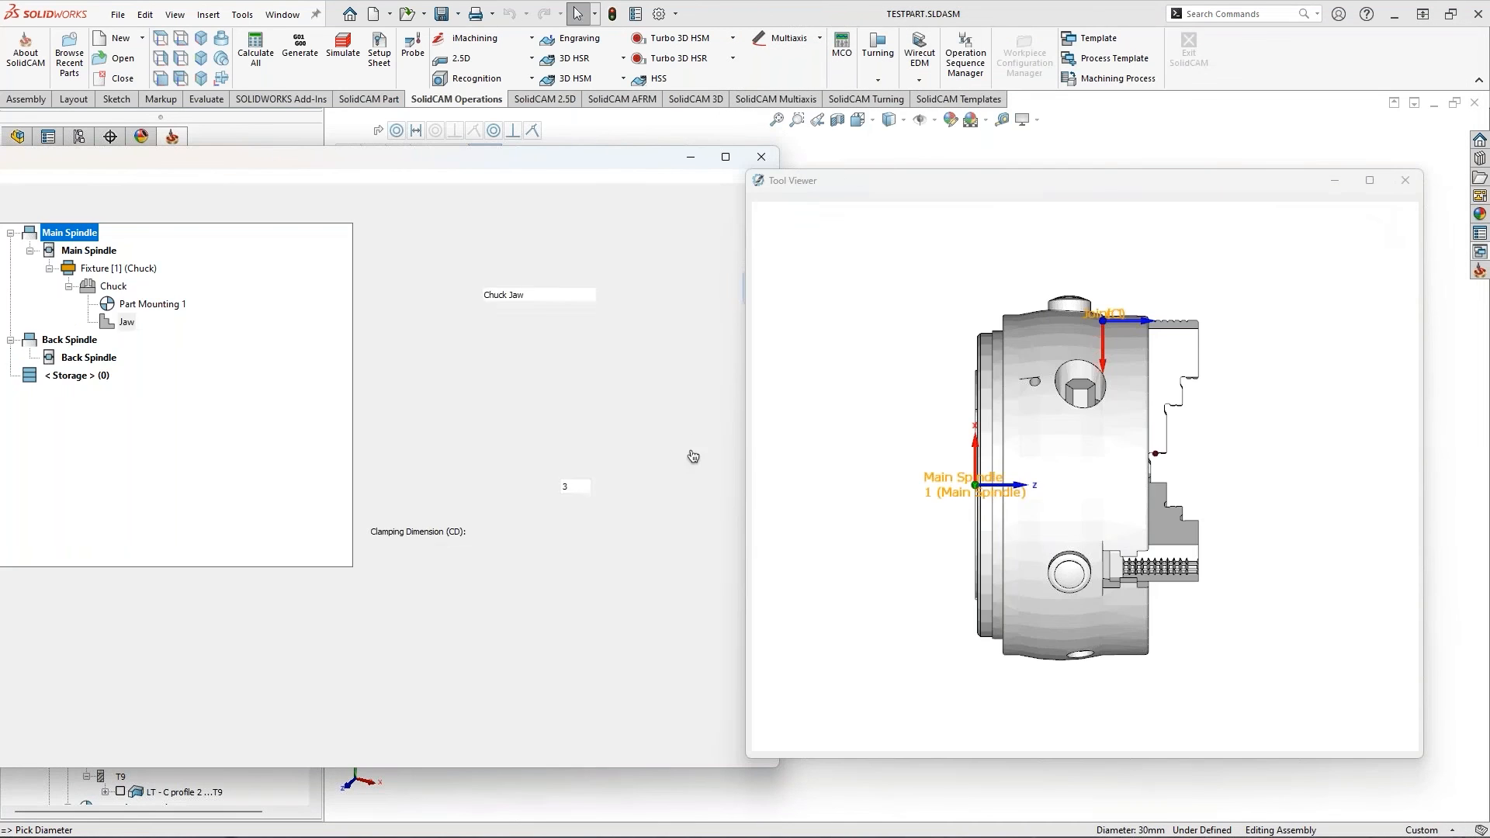
double_click(586, 531)
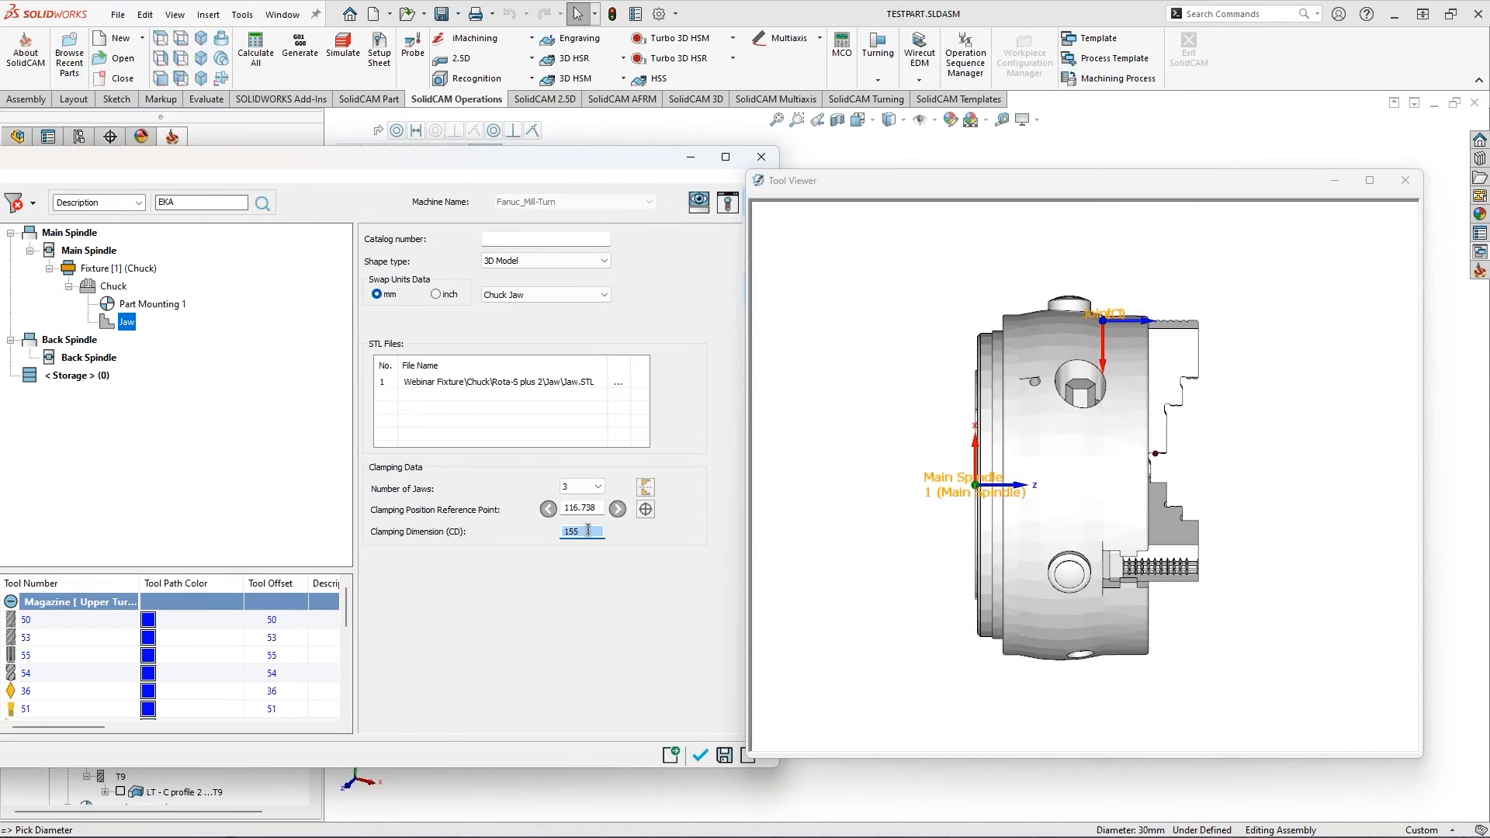
text(45)
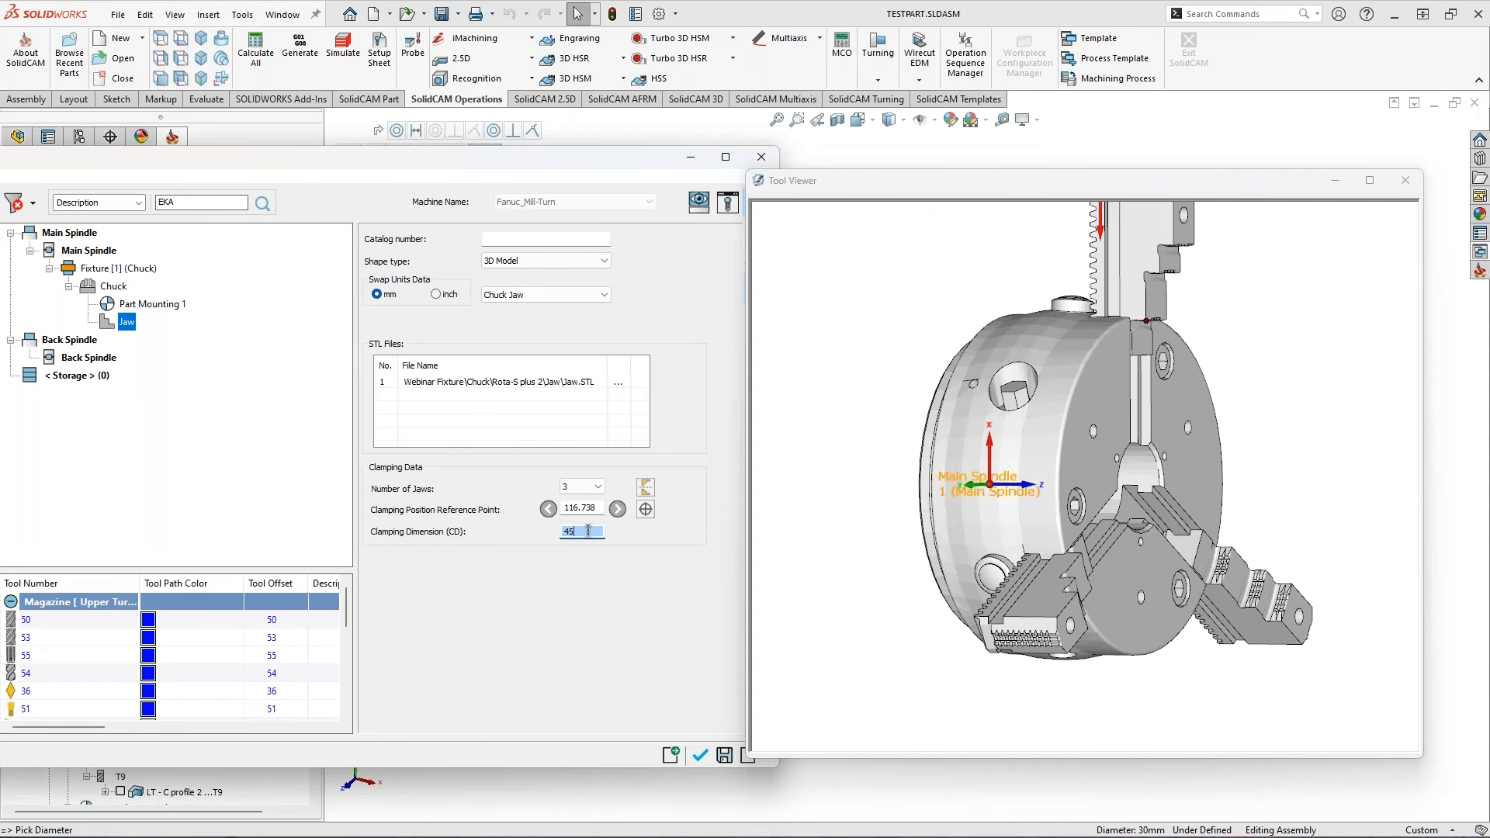
click(584, 508)
scroll(1249, 513, up, 4)
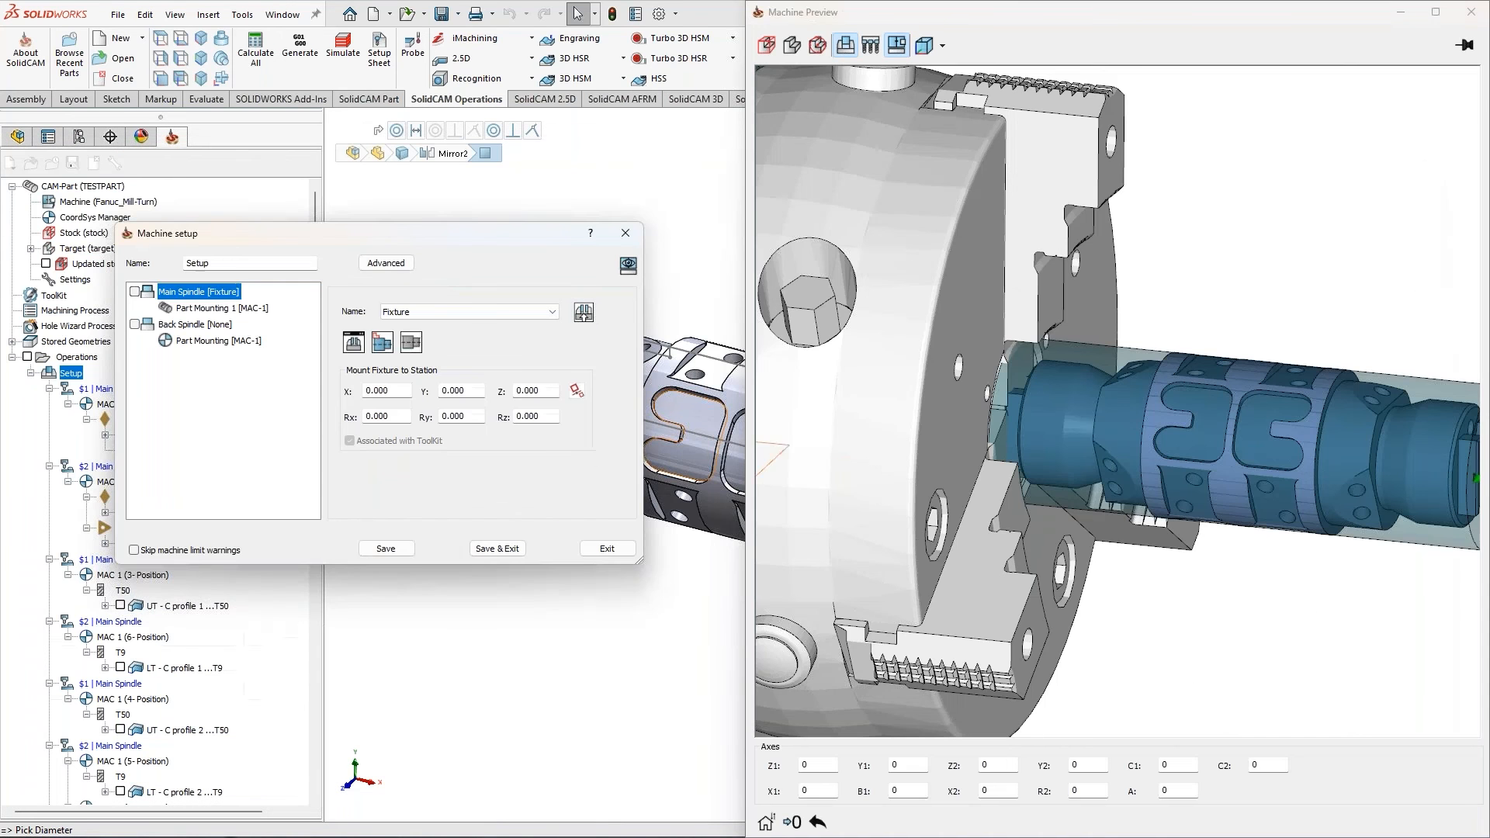
Set the workpiece Z position of Part Mounting 1 to 150
mouse_move(1118, 388)
middle_down()
mouse_move(1051, 394)
mouse_move(1156, 403)
mouse_move(1125, 411)
middle_up()
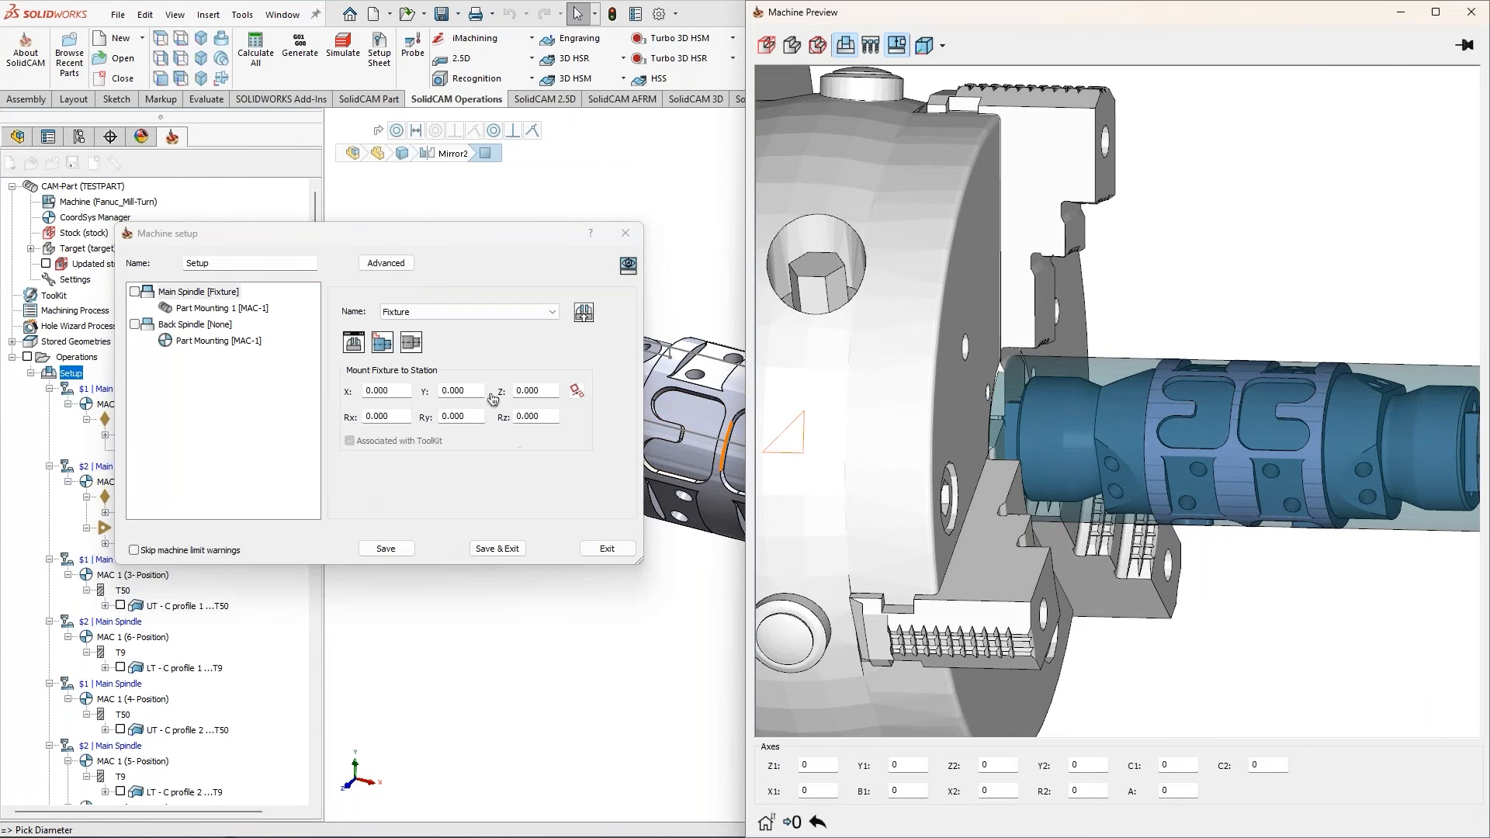
click(256, 310)
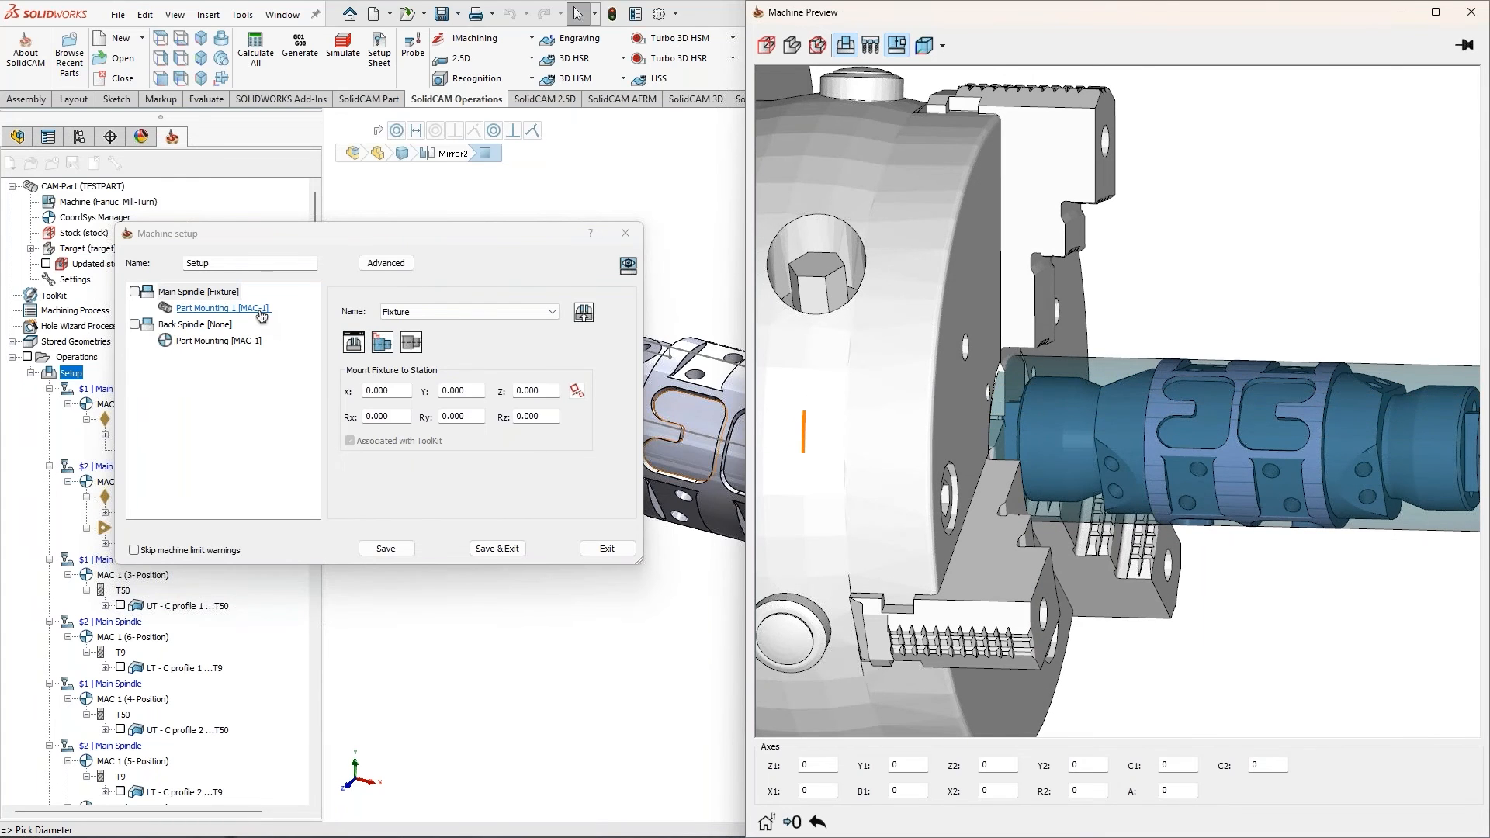
text(150)
key(Return)
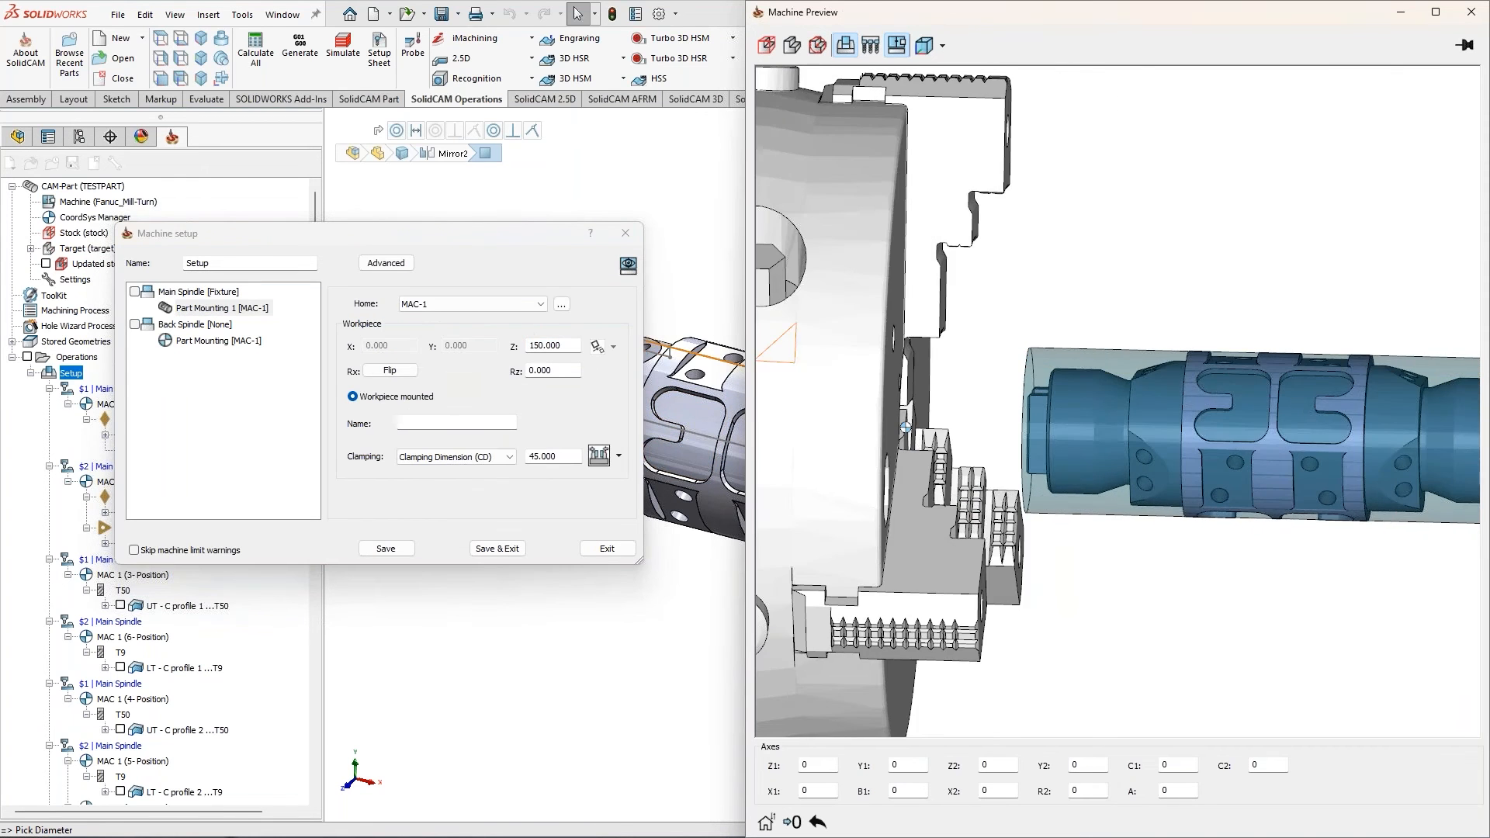
Enable the advanced workpiece settings and match the stock's back face to the inner jaw face with Orientation & Position
click(386, 263)
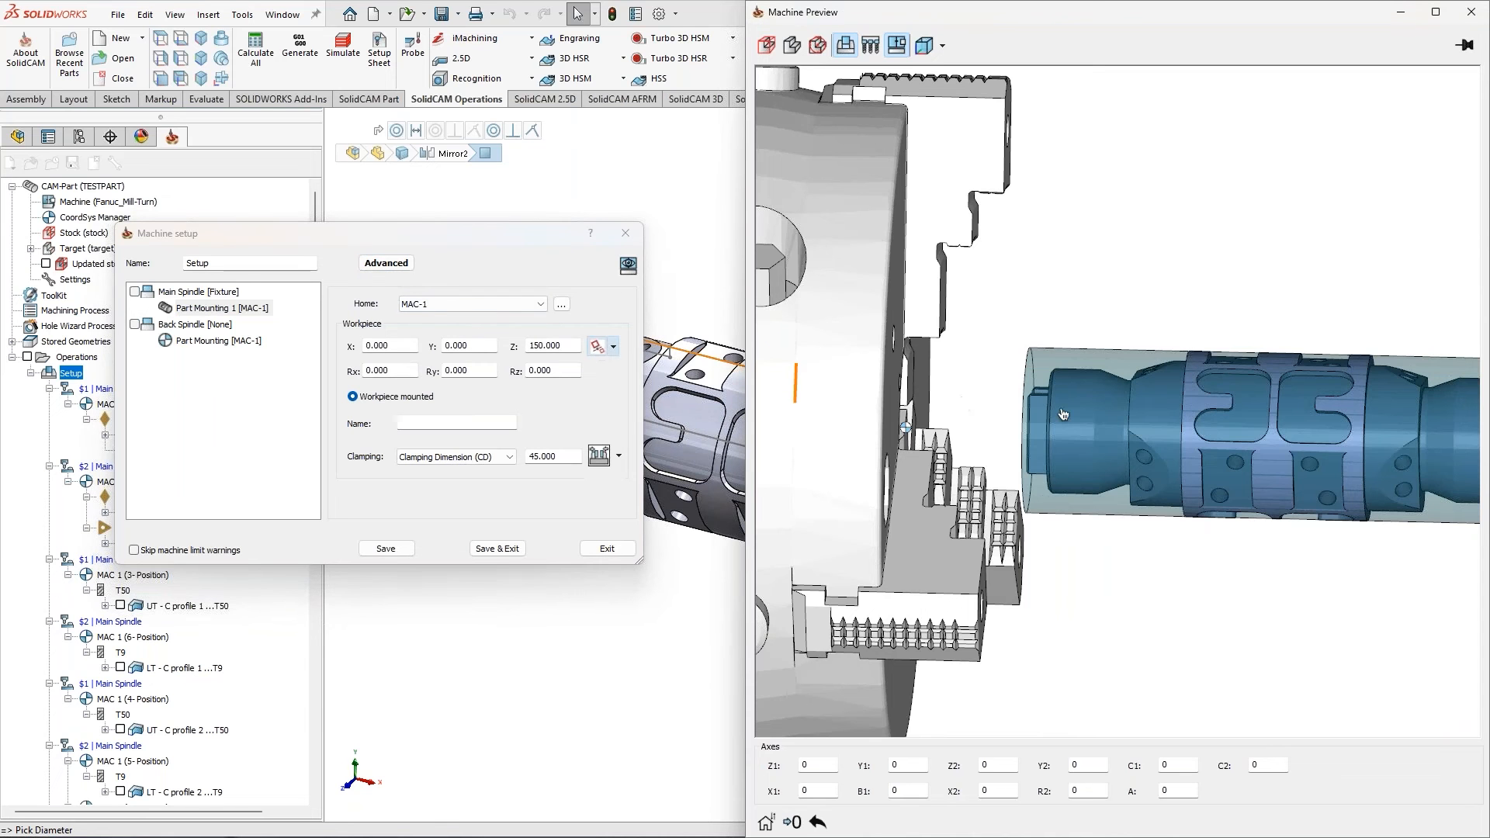
drag(1074, 117, 1277, 126)
scroll(988, 513, up, 5)
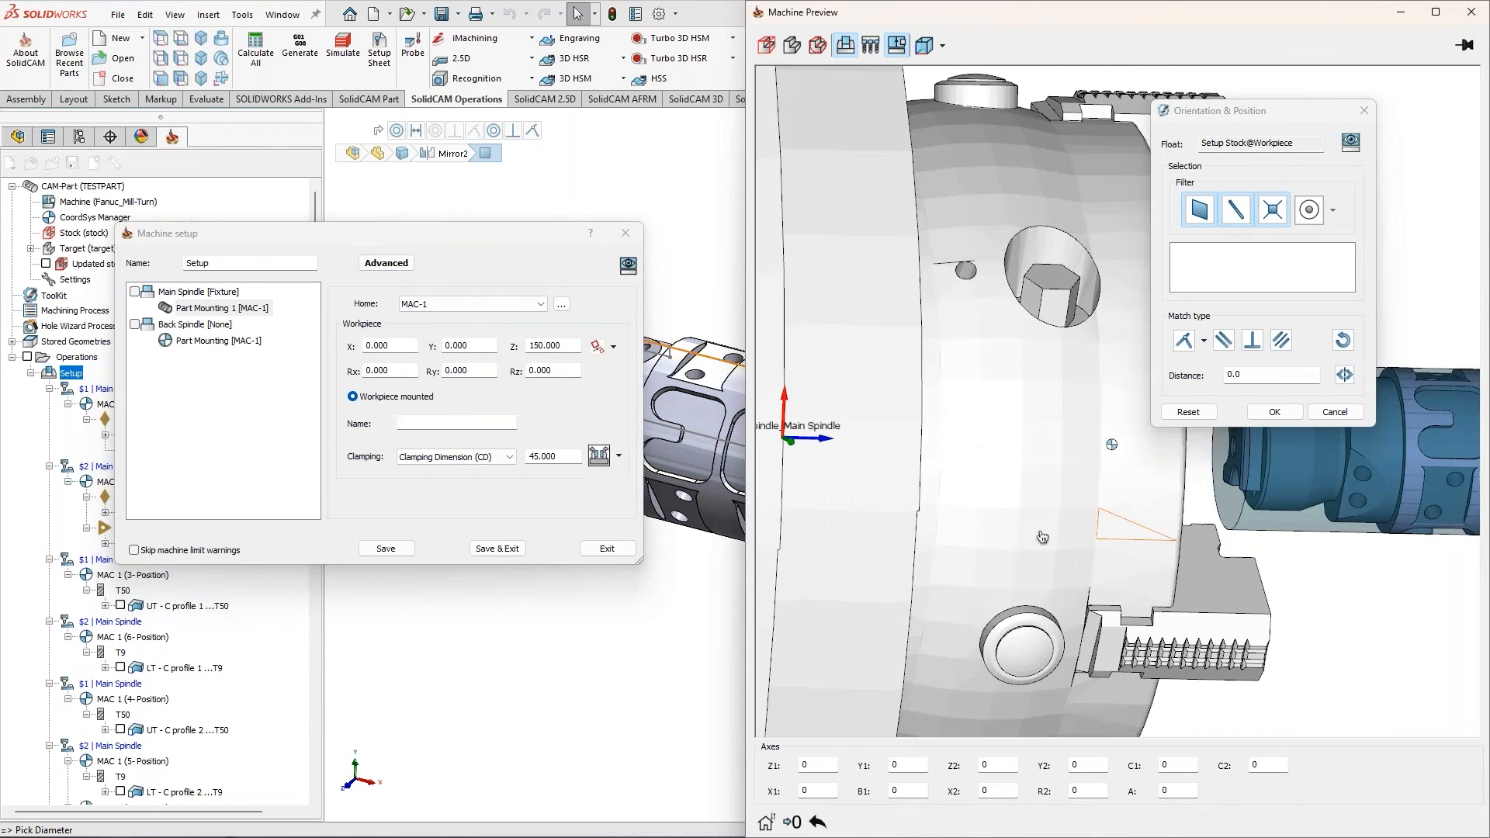
click(988, 513)
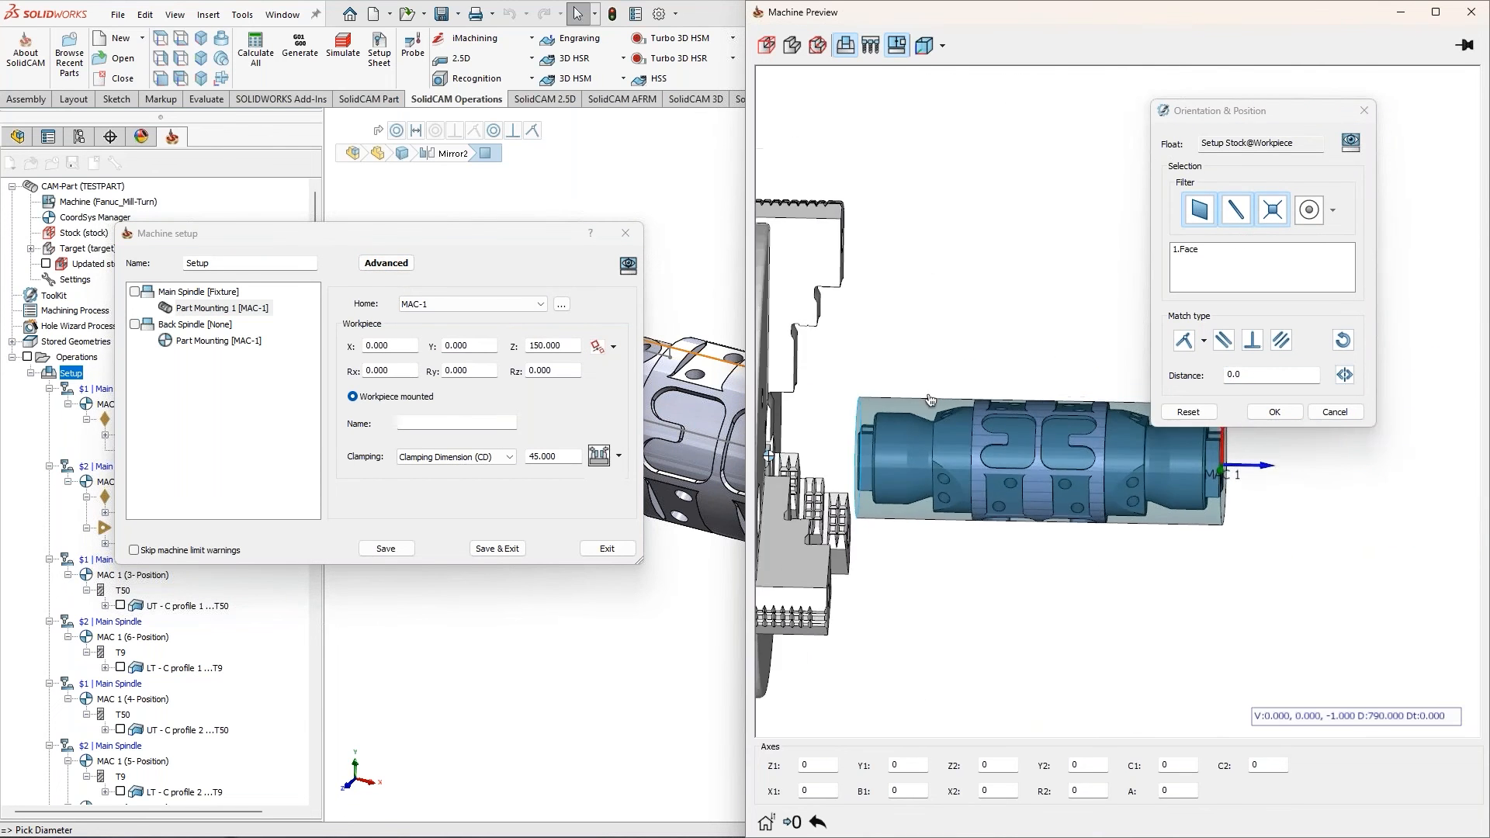
click(906, 414)
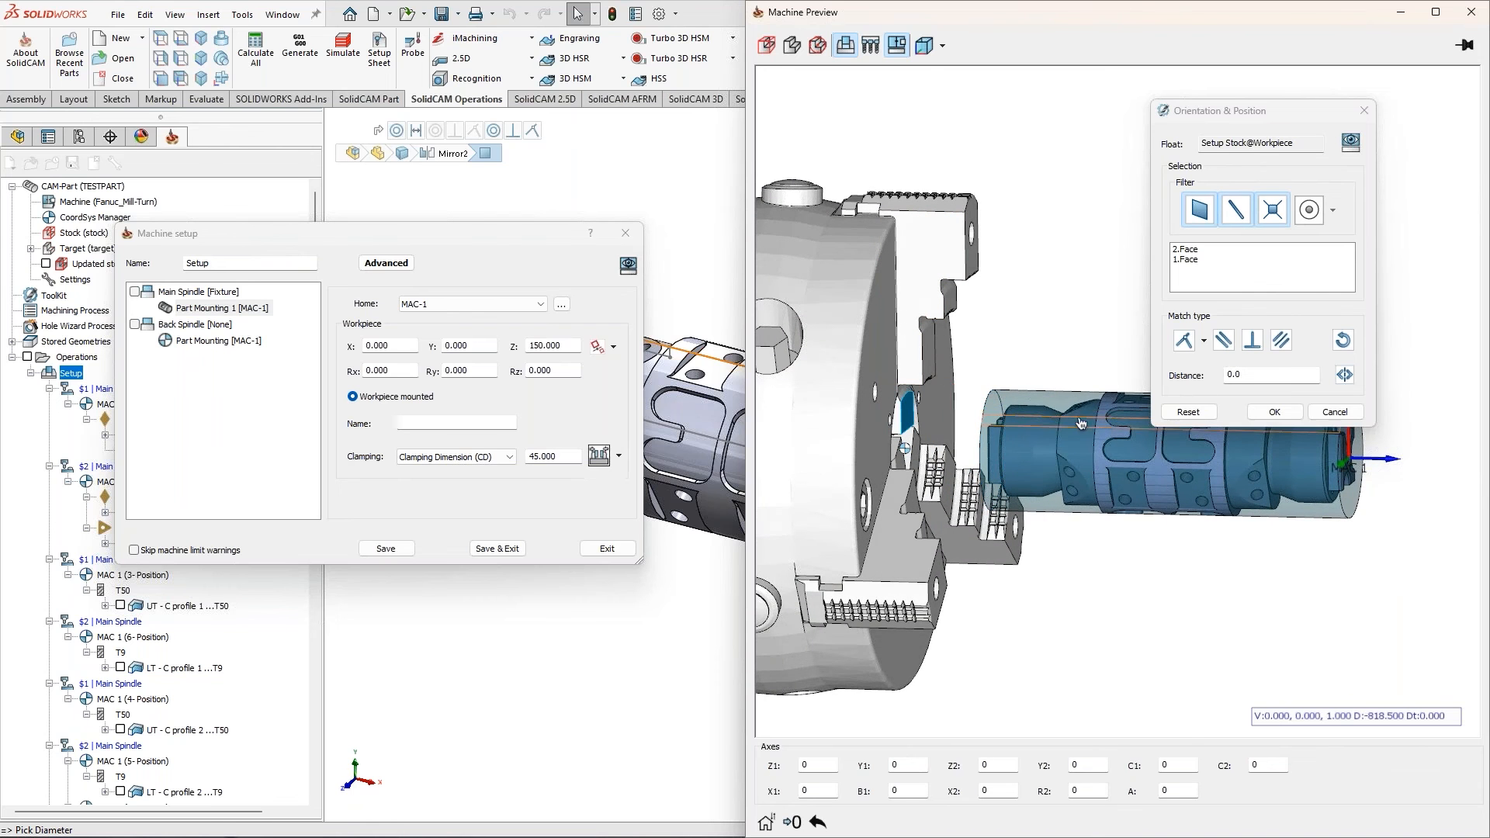
click(1196, 346)
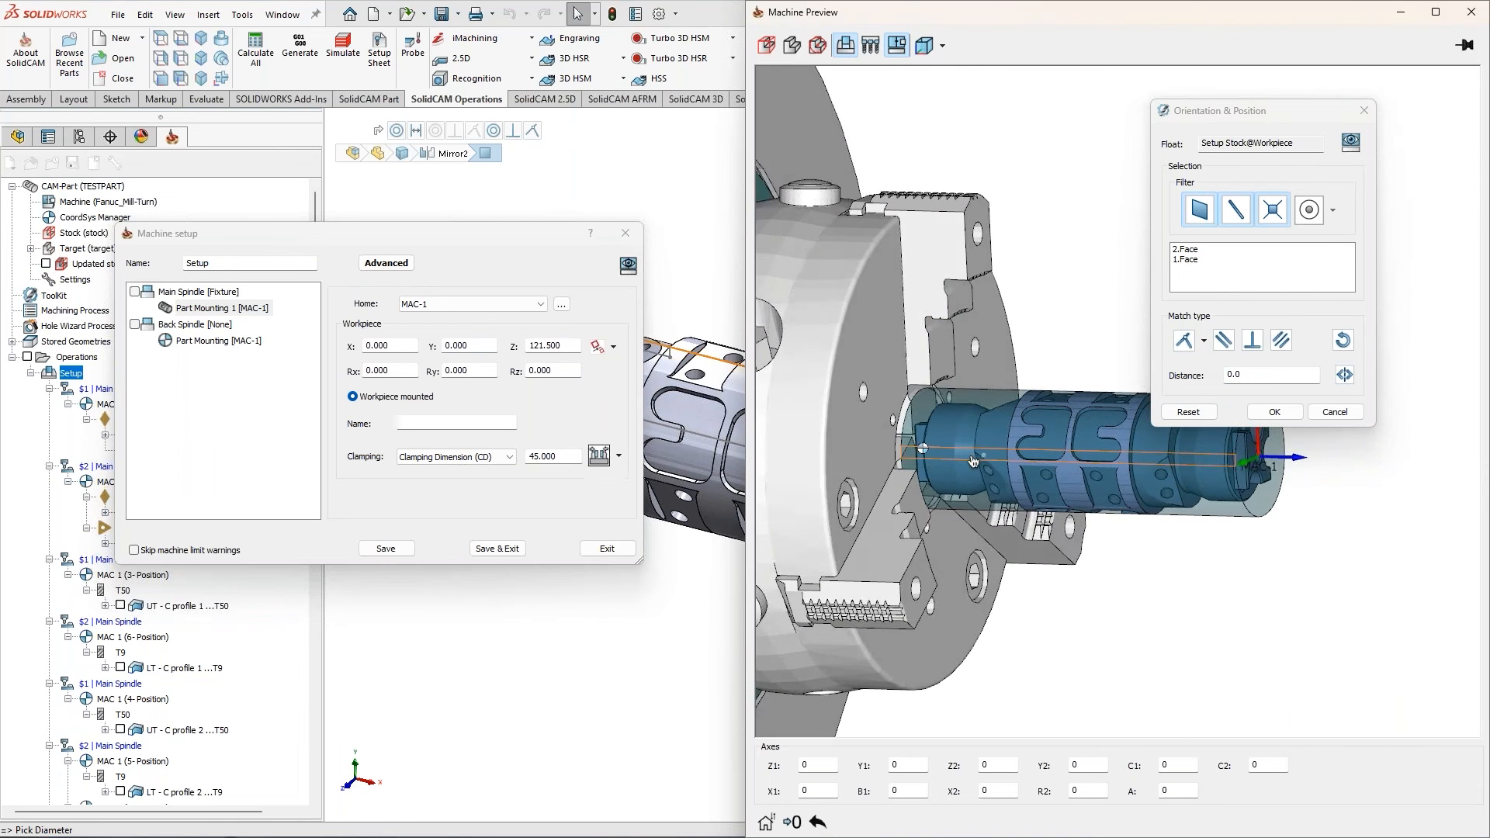
right_click(1228, 271)
click(1258, 297)
click(978, 233)
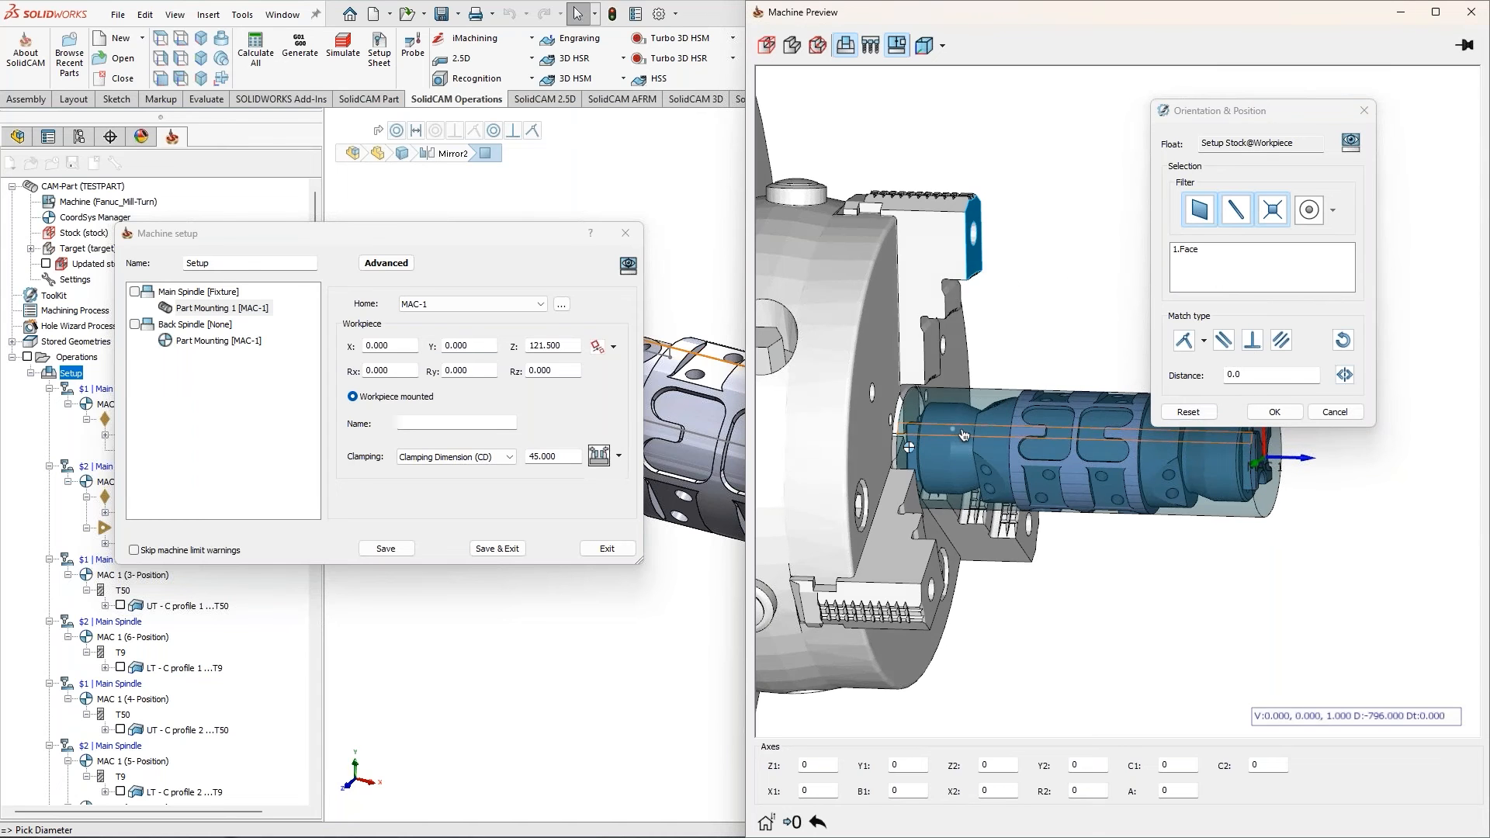
click(931, 421)
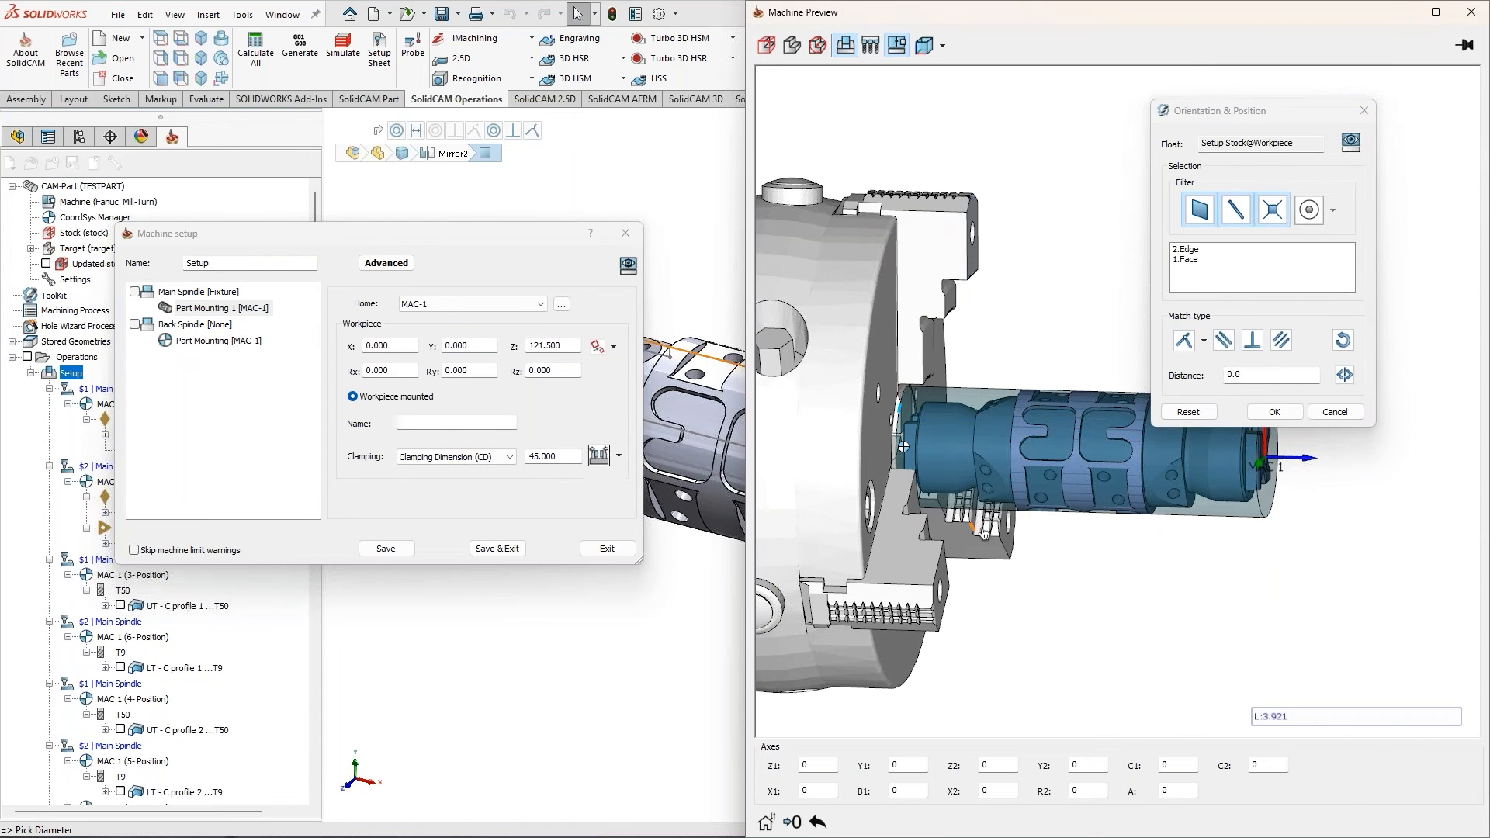
right_click(1201, 278)
click(1232, 302)
Match the stock's front end face to the outermost front face of the jaw
click(973, 256)
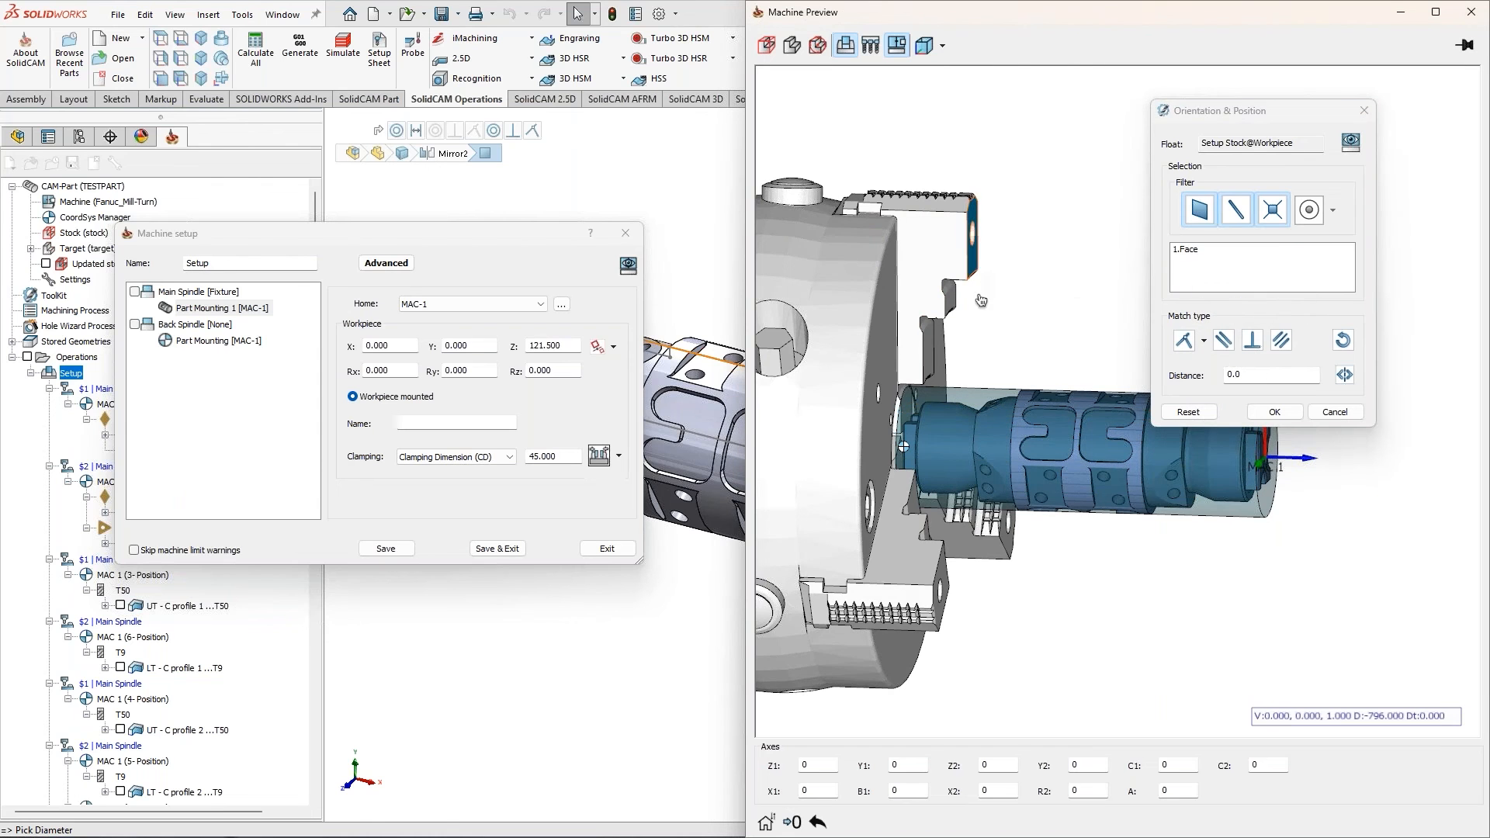
ctrl+middle_drag(1245, 504, 1109, 527)
click(1109, 528)
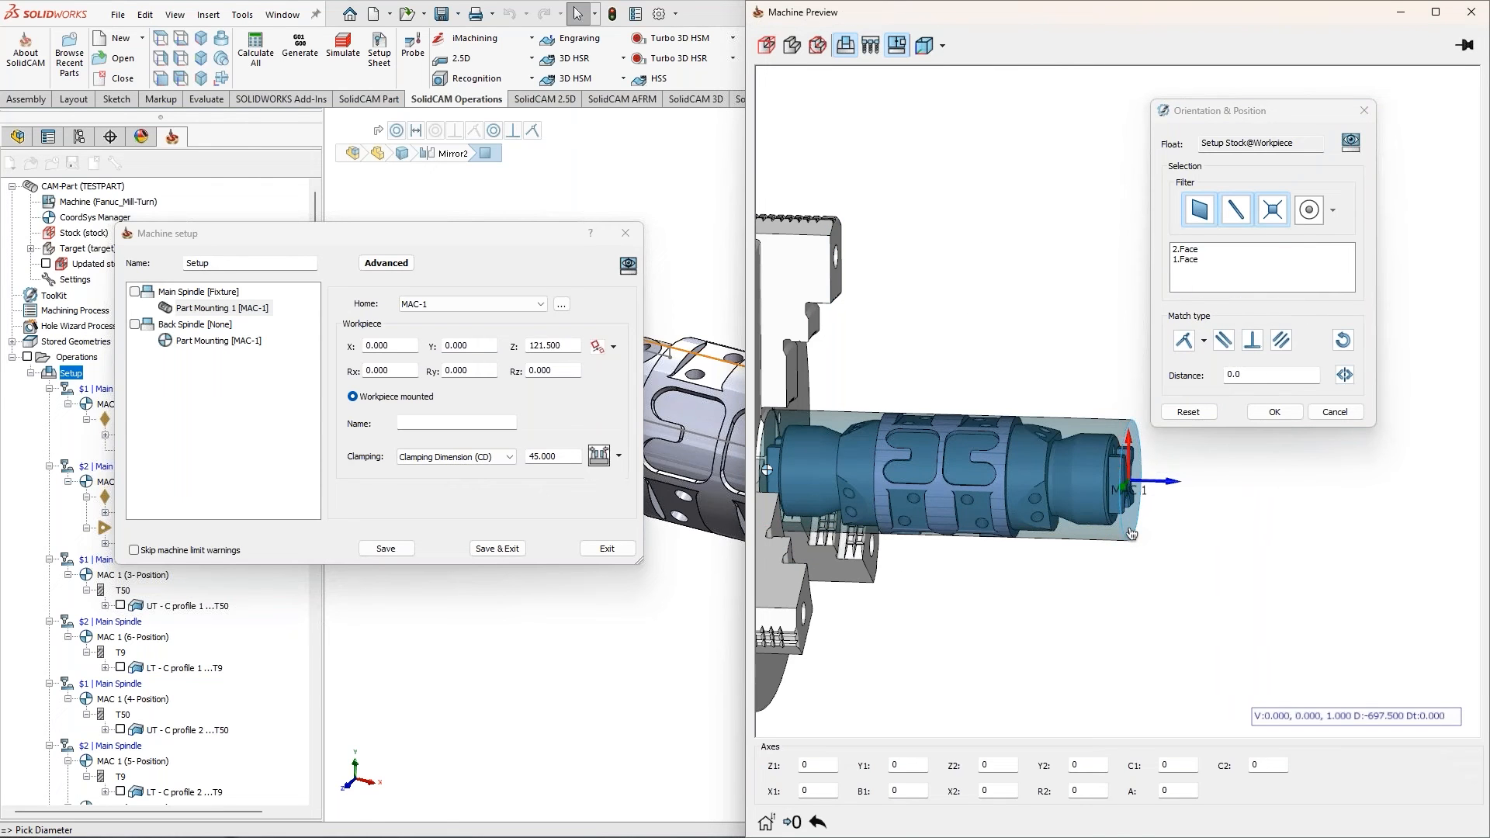
click(1183, 342)
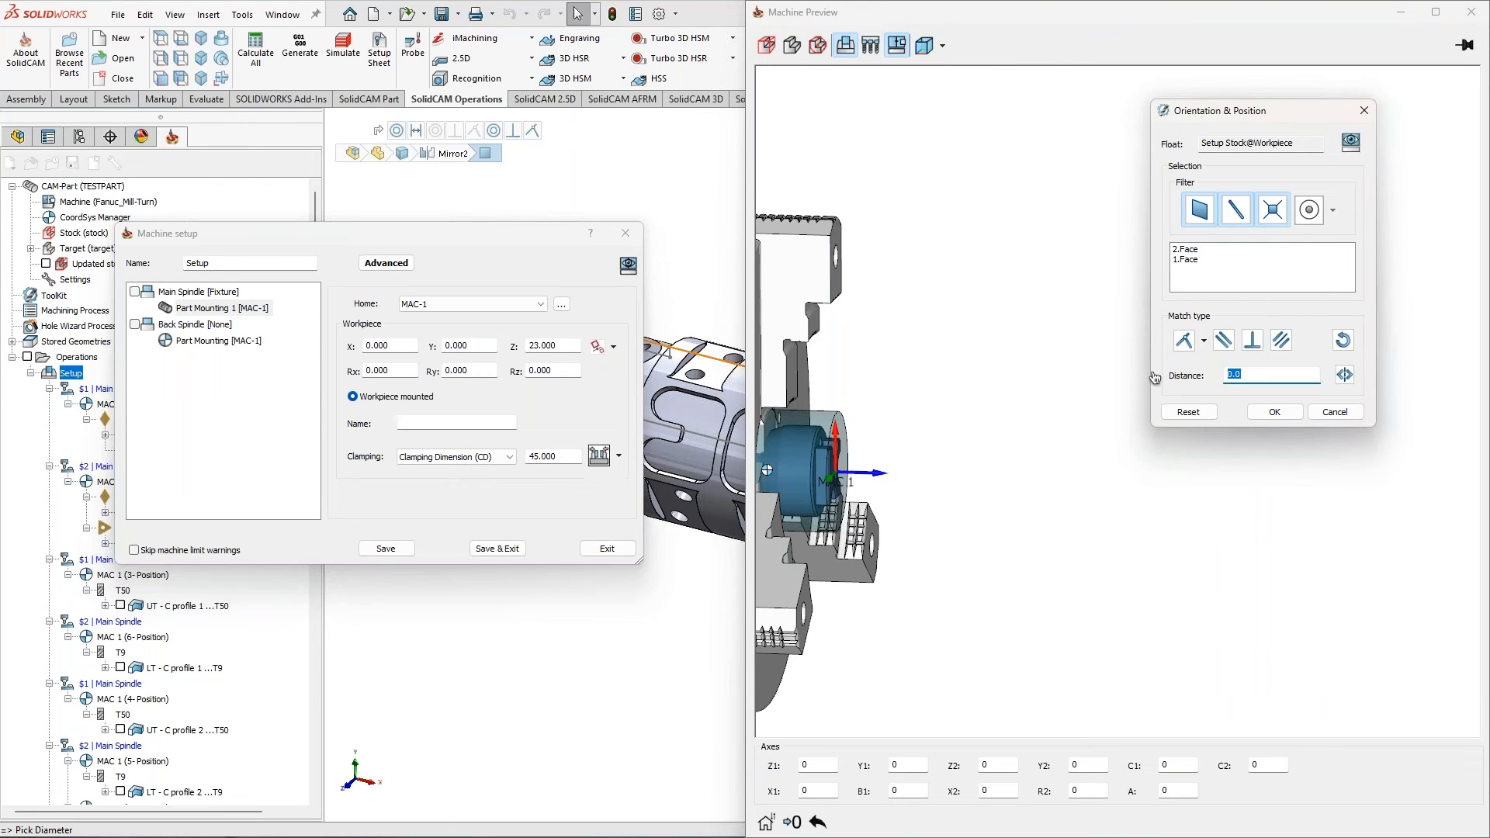
Try distances of 70 and 150 between the matched jaw and stock faces
scroll(1101, 446, down, 3)
middle_drag(1003, 457, 953, 465)
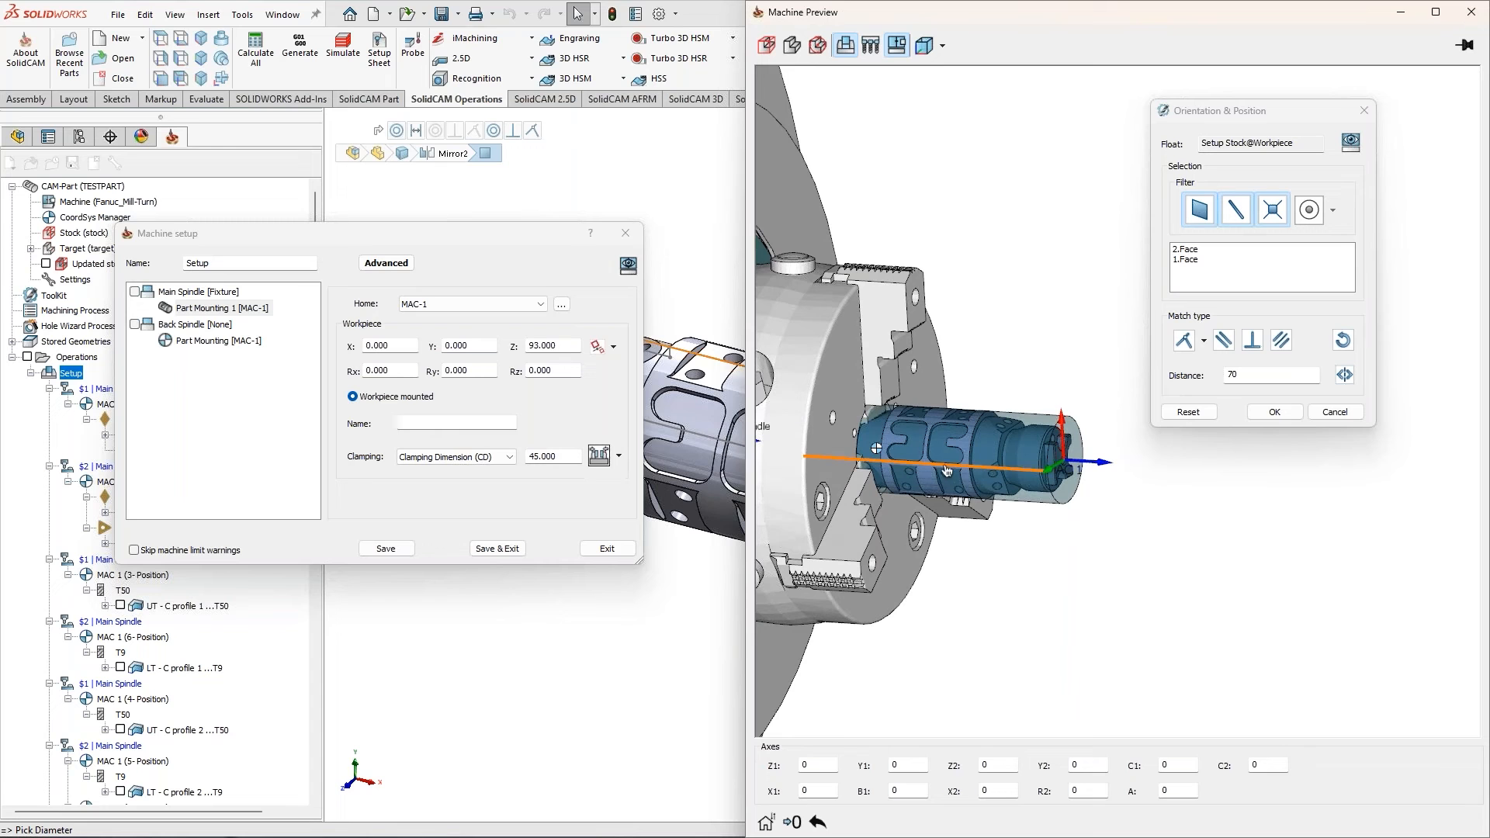
click(1181, 379)
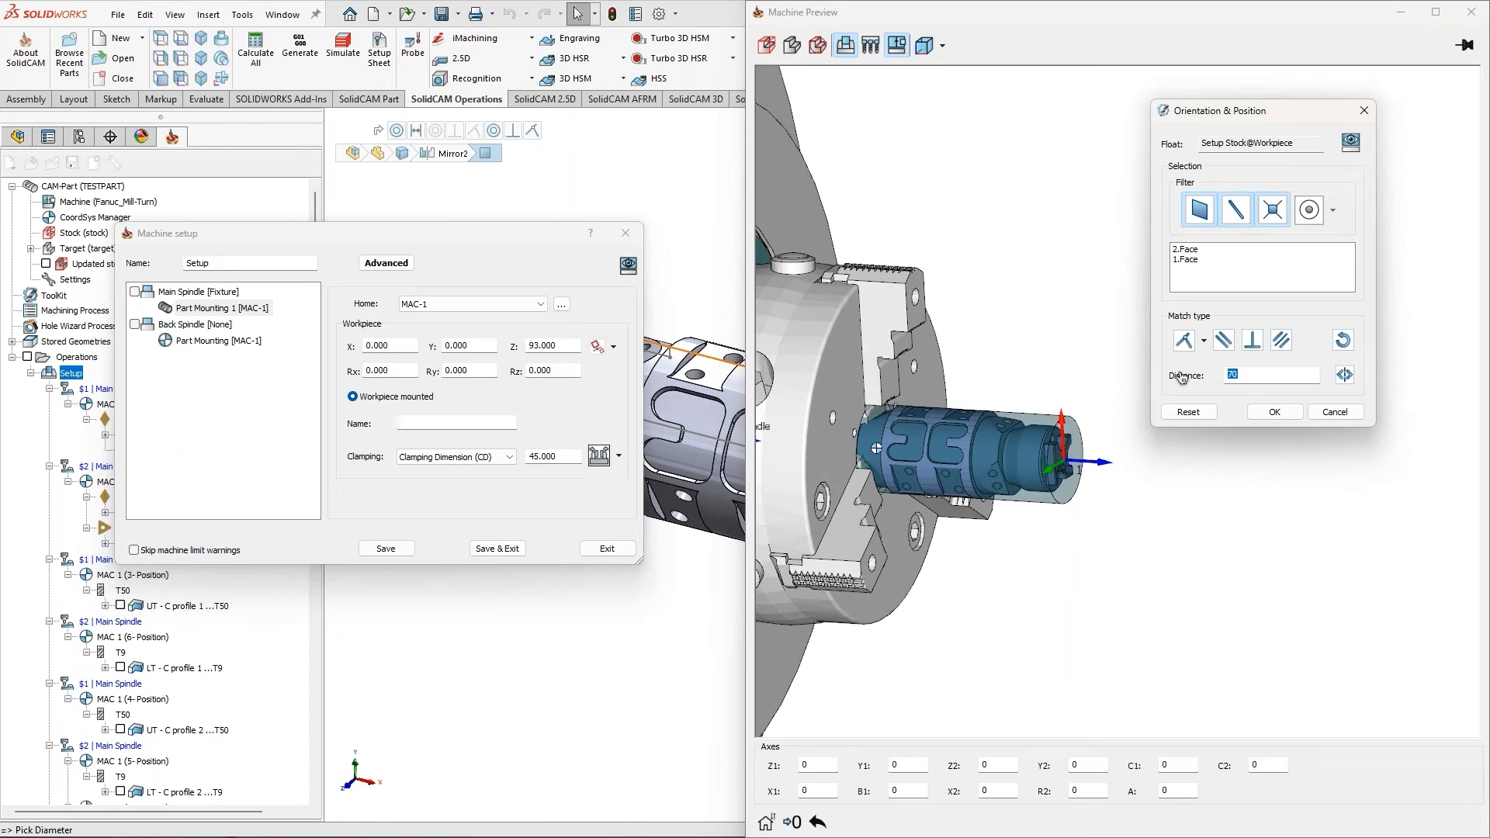
key(Return)
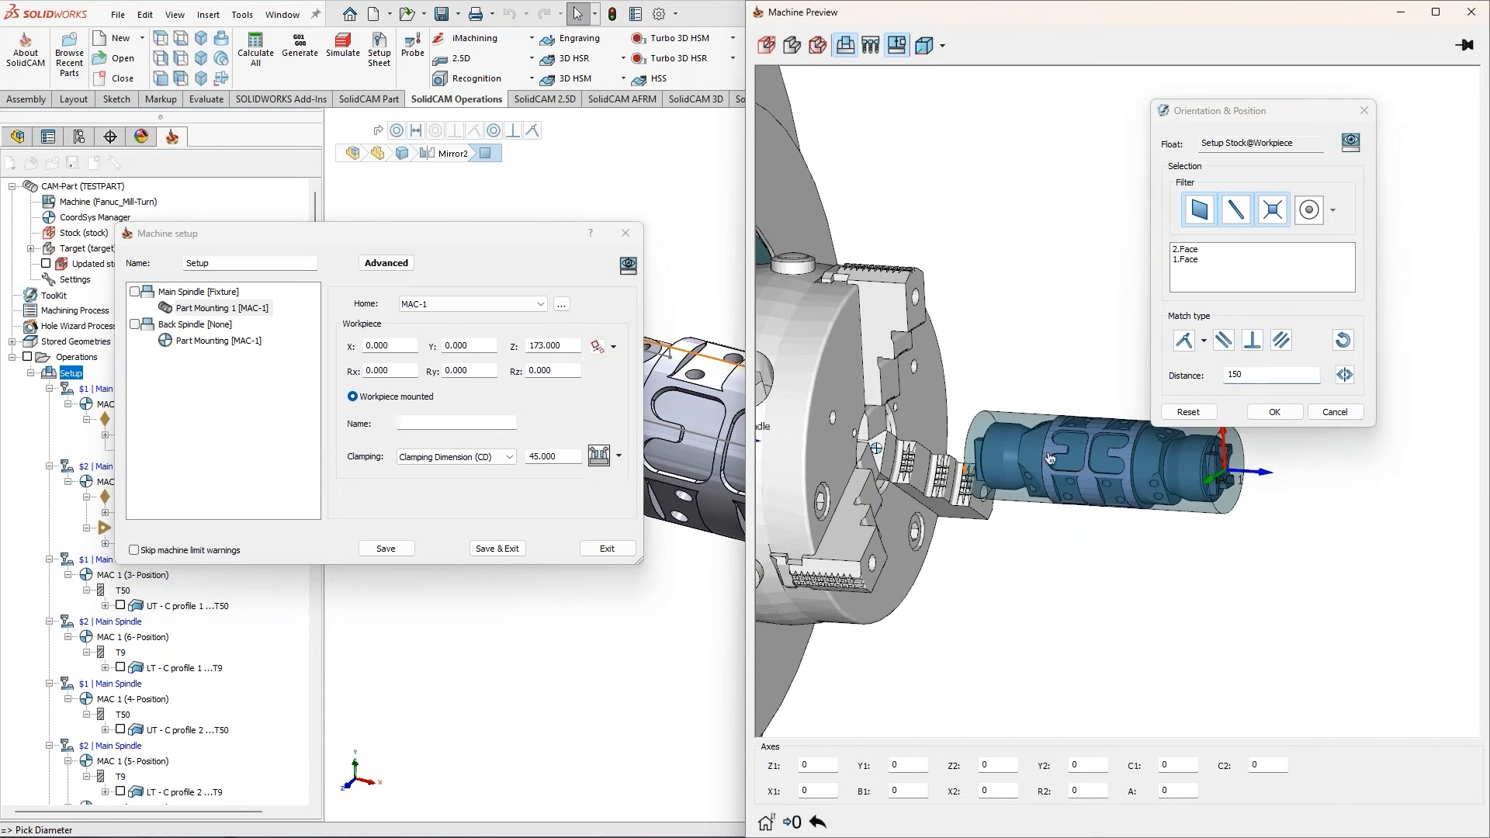
Clear the face selection, match the stock's back face to the inner jaw face again and accept the position
right_click(1226, 273)
click(1259, 300)
middle_drag(934, 471, 1036, 467)
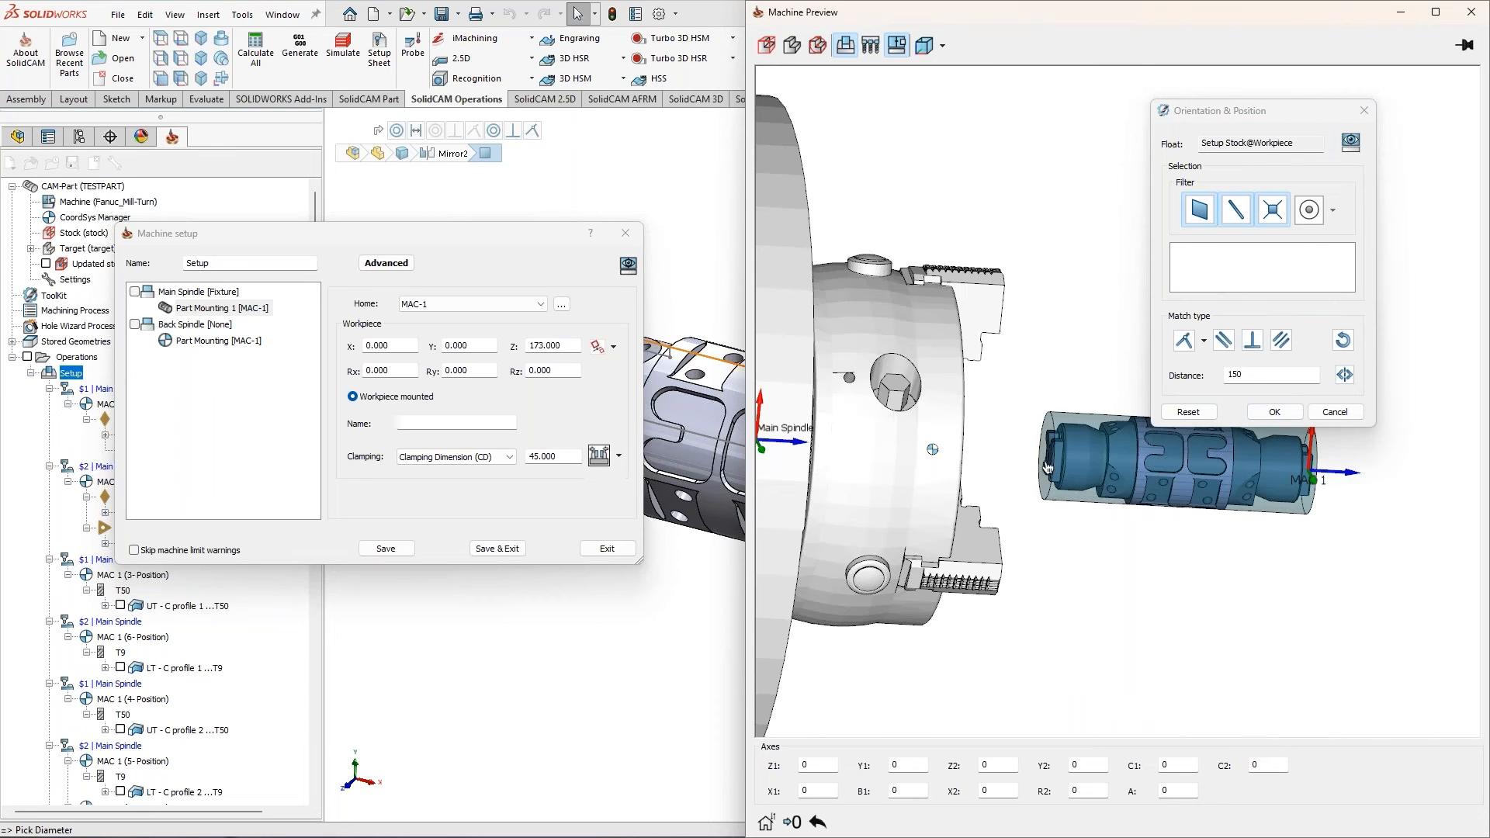
click(1043, 459)
scroll(1033, 435, up, 3)
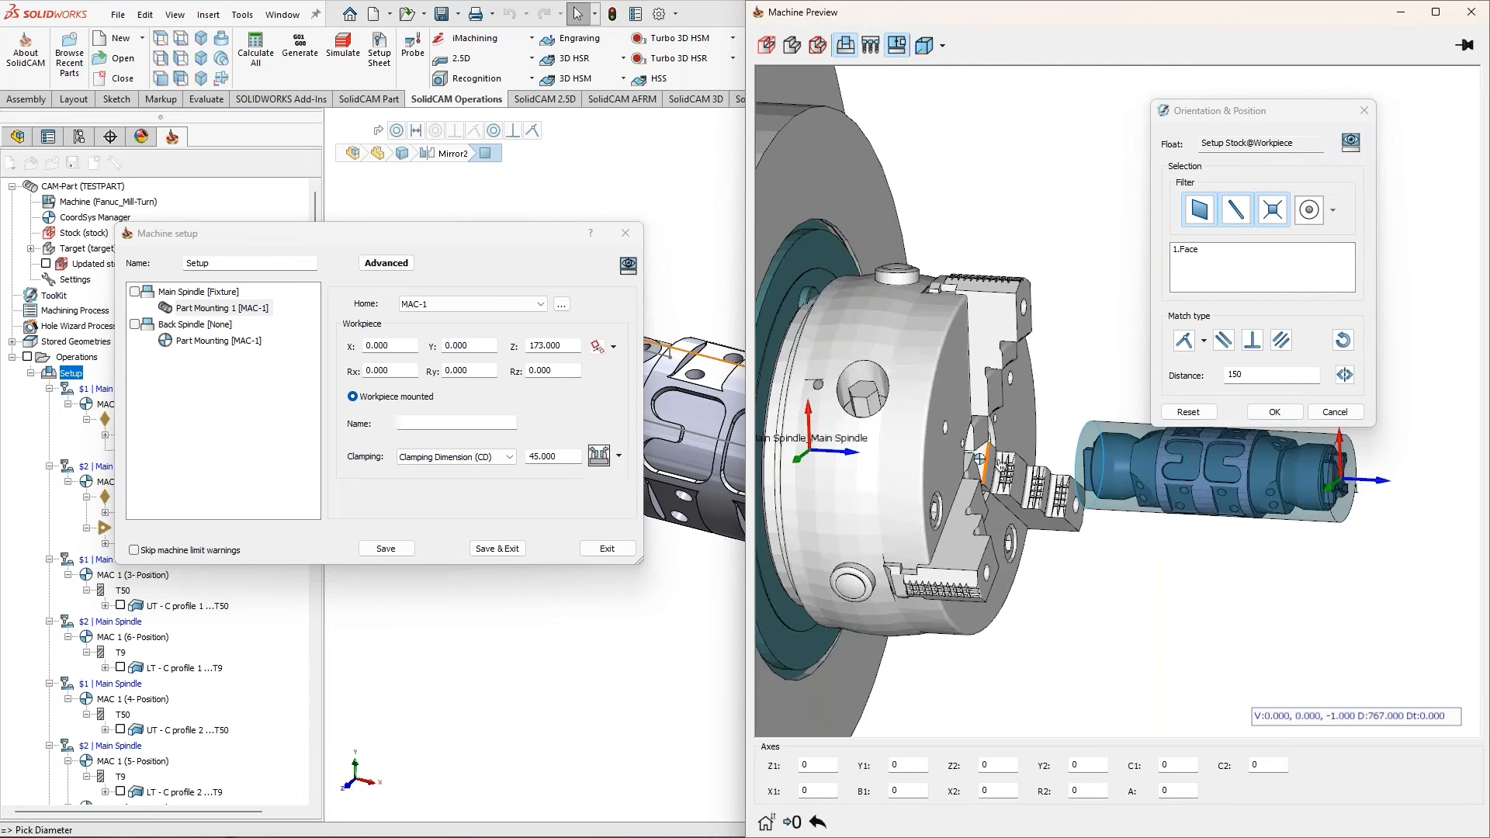
click(1023, 415)
click(1188, 340)
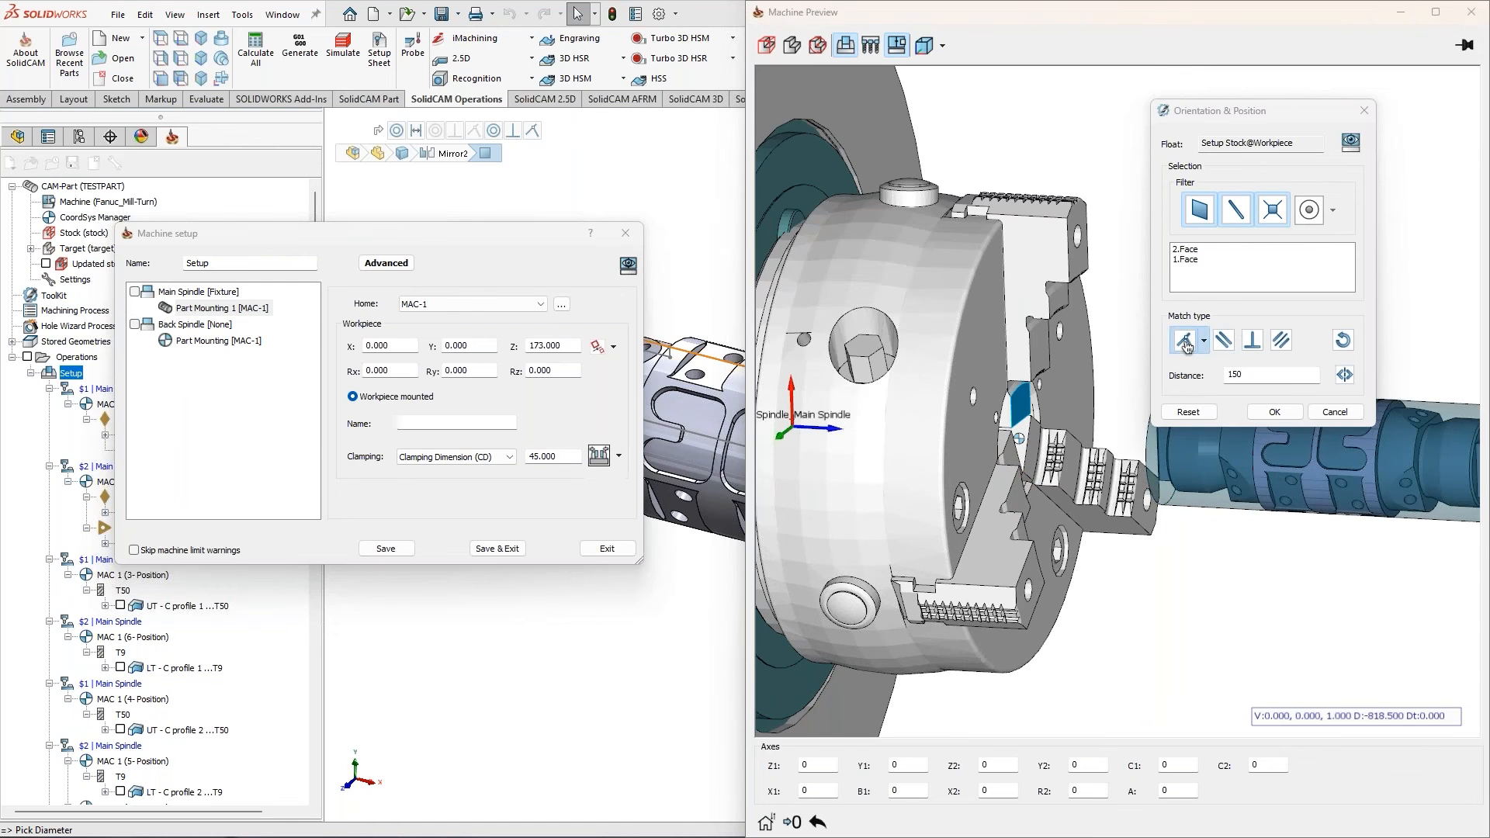
click(1264, 412)
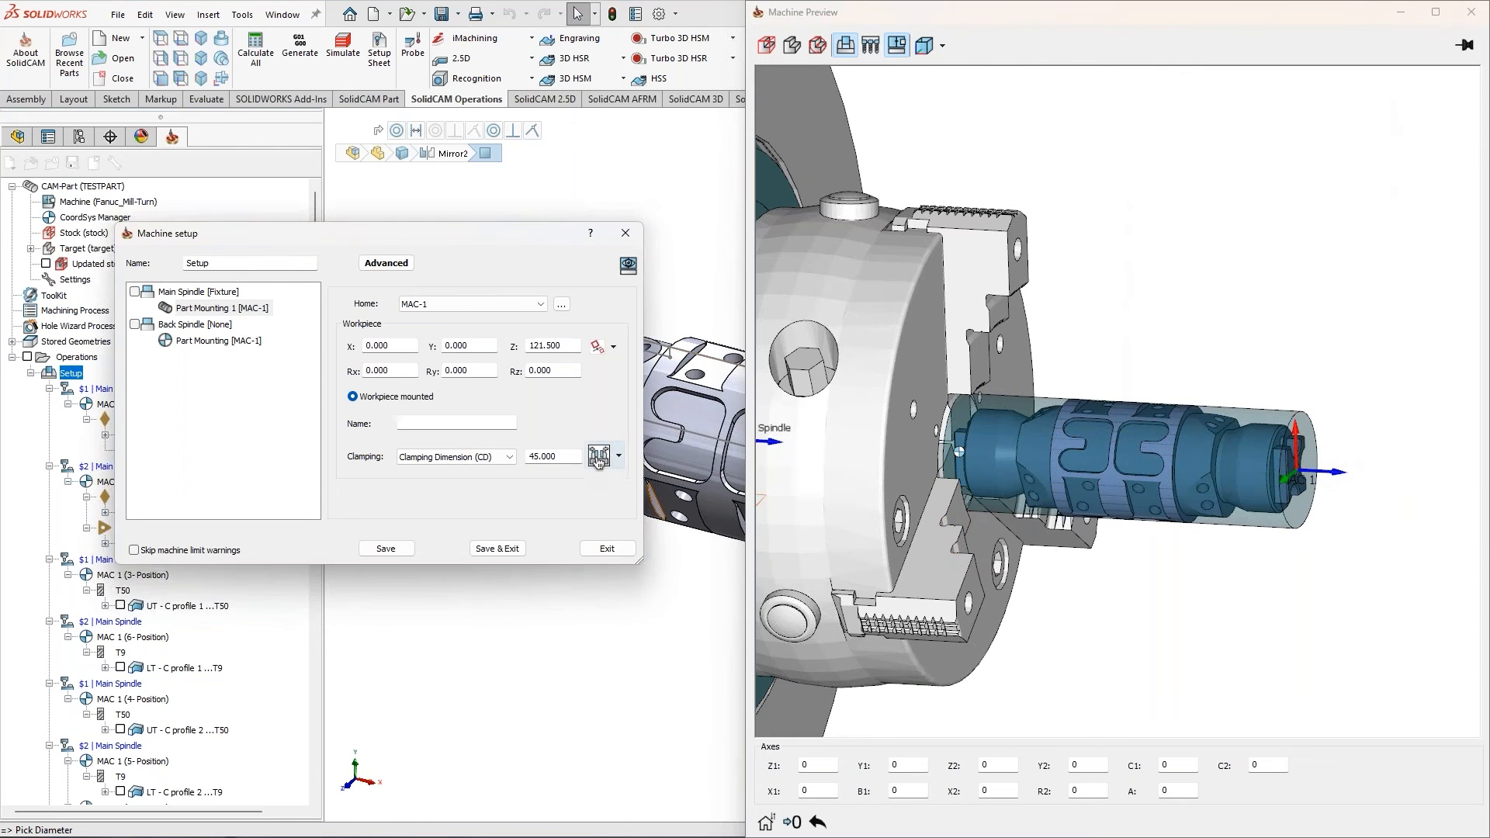
Clamp the jaws onto the stock by picking its outer surface
click(996, 392)
scroll(996, 388, up, 3)
middle_drag(996, 386, 1011, 373)
Set the workpiece Z position to 129.500 and clamp the jaws on the stock diameter again
click(563, 347)
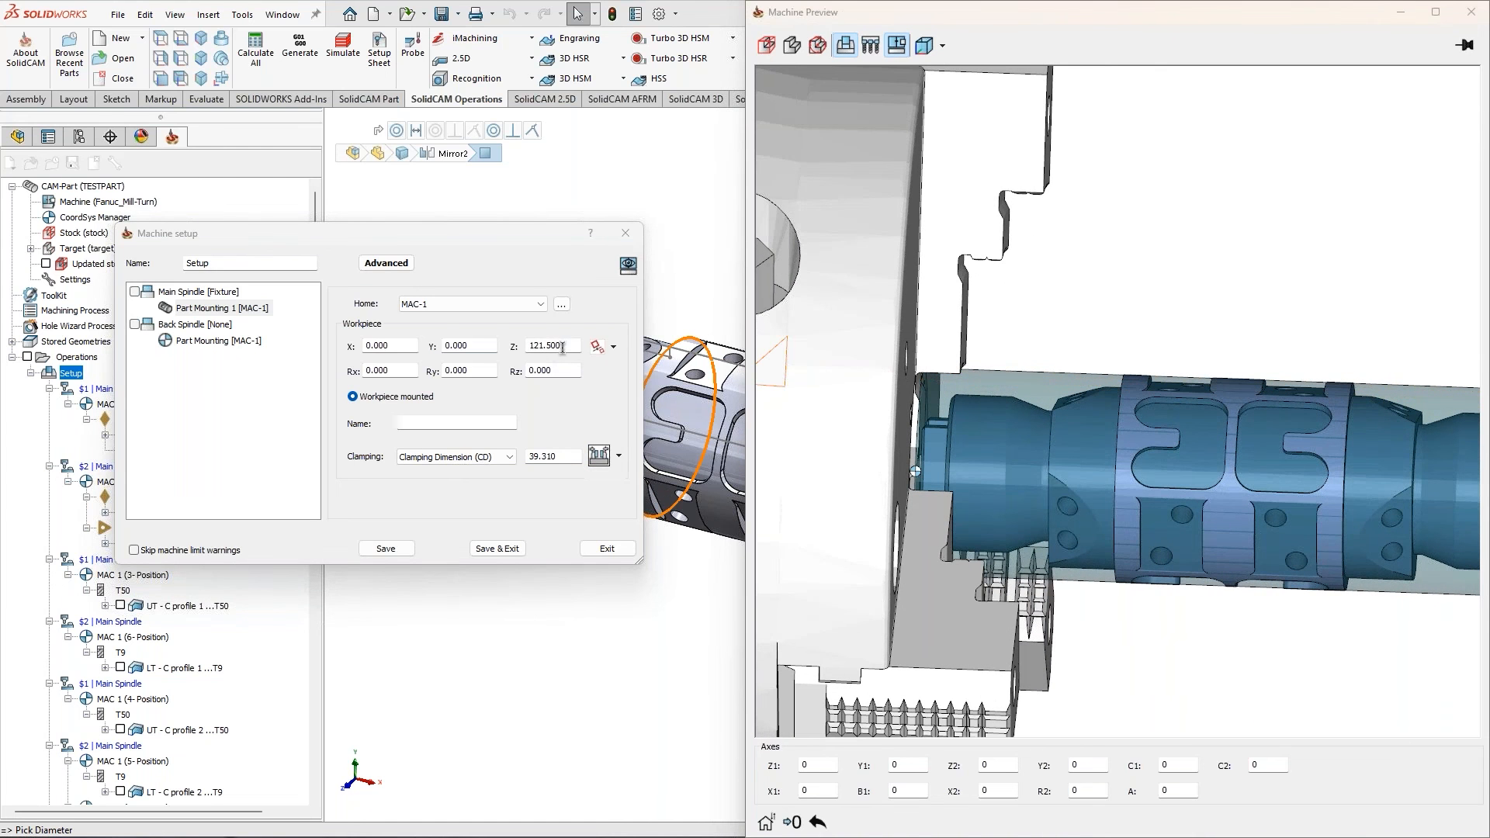
click(563, 347)
scroll(559, 345, up, 8)
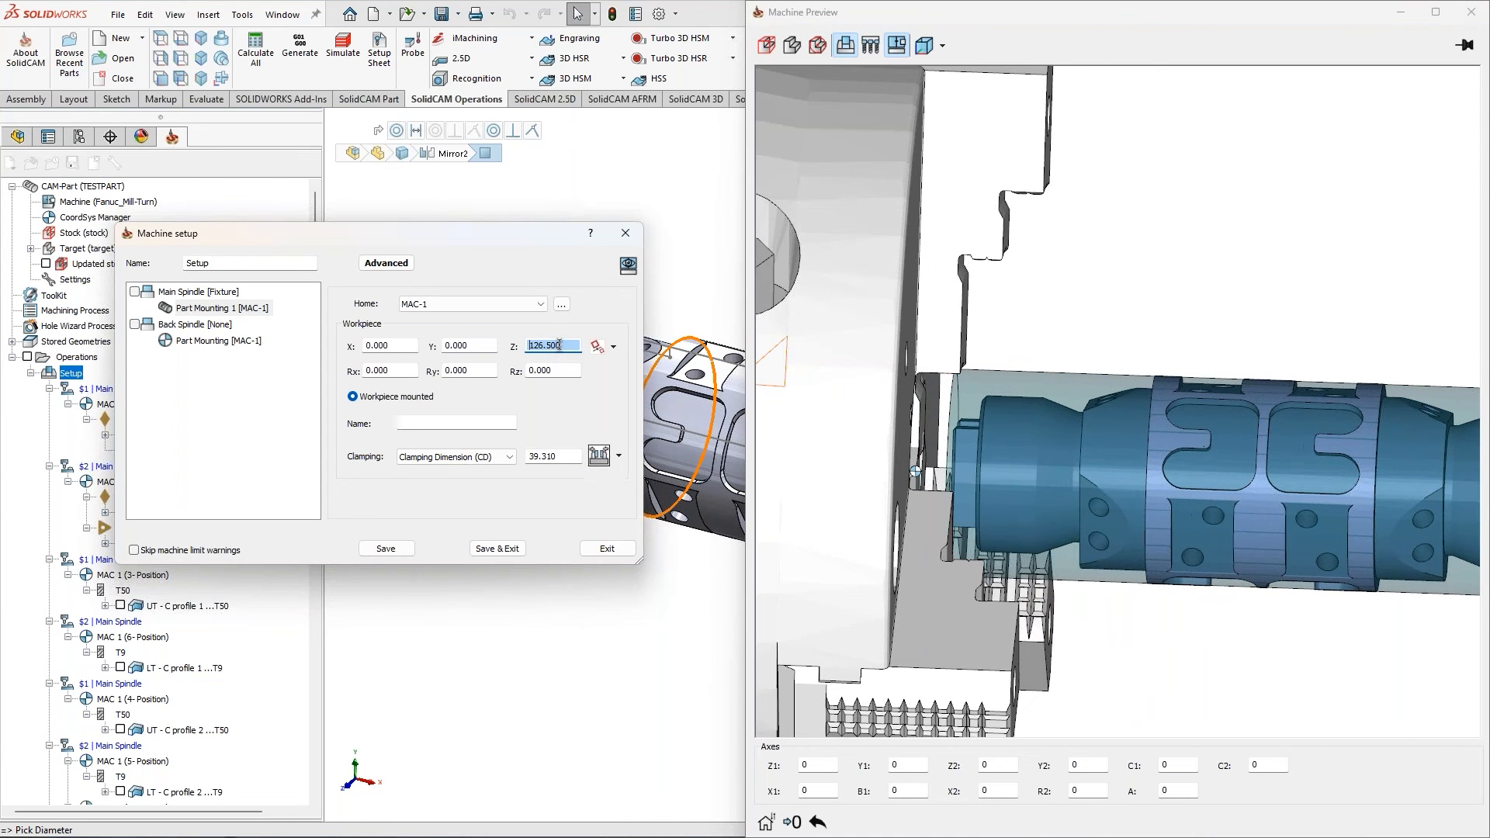
click(600, 454)
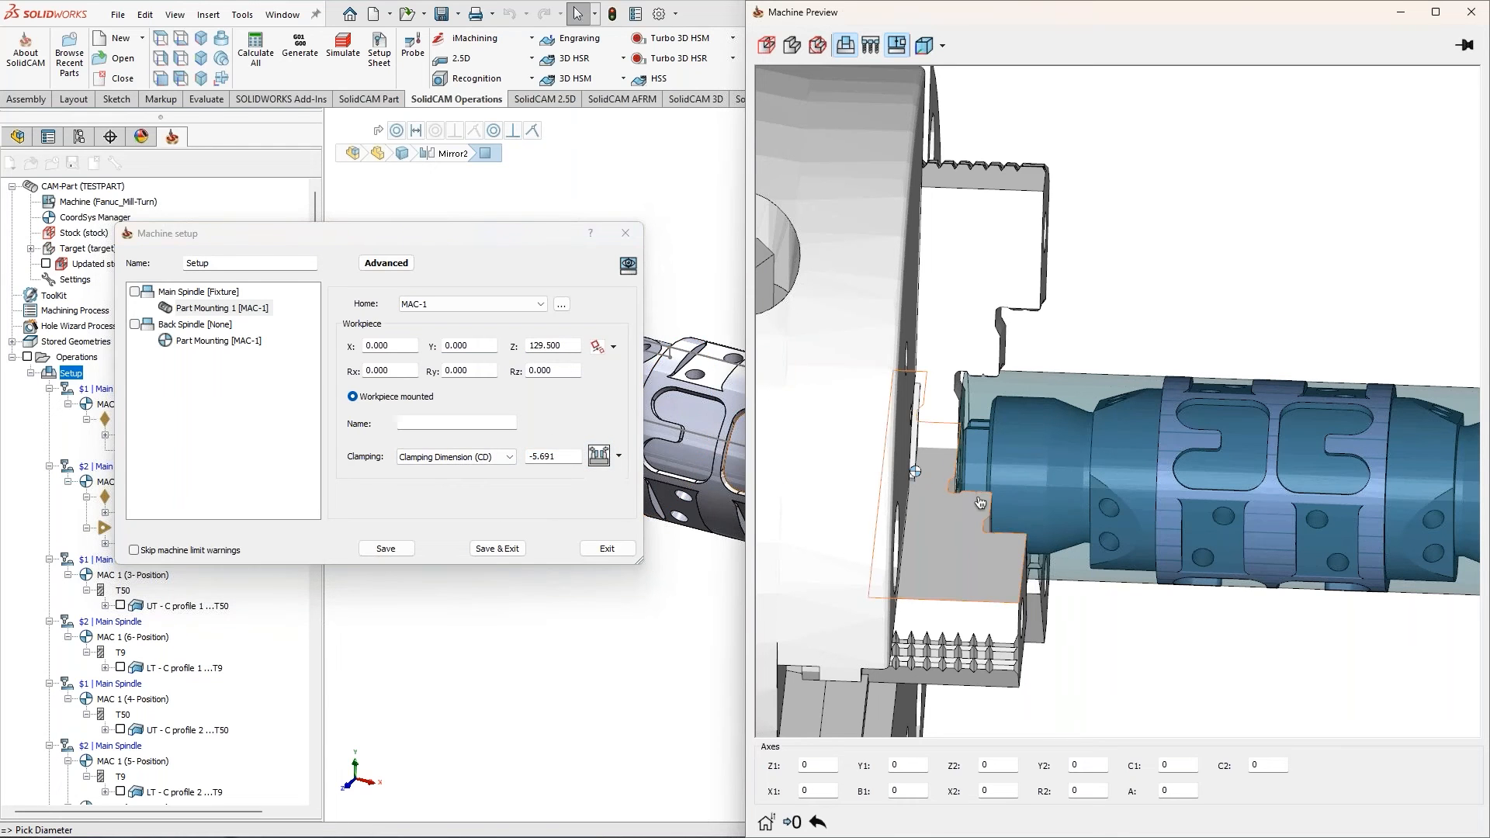
Set the workpiece Z position to 137.500 and clamp the jaws' outer step on the stock diameter
click(564, 346)
scroll(569, 348, up, 8)
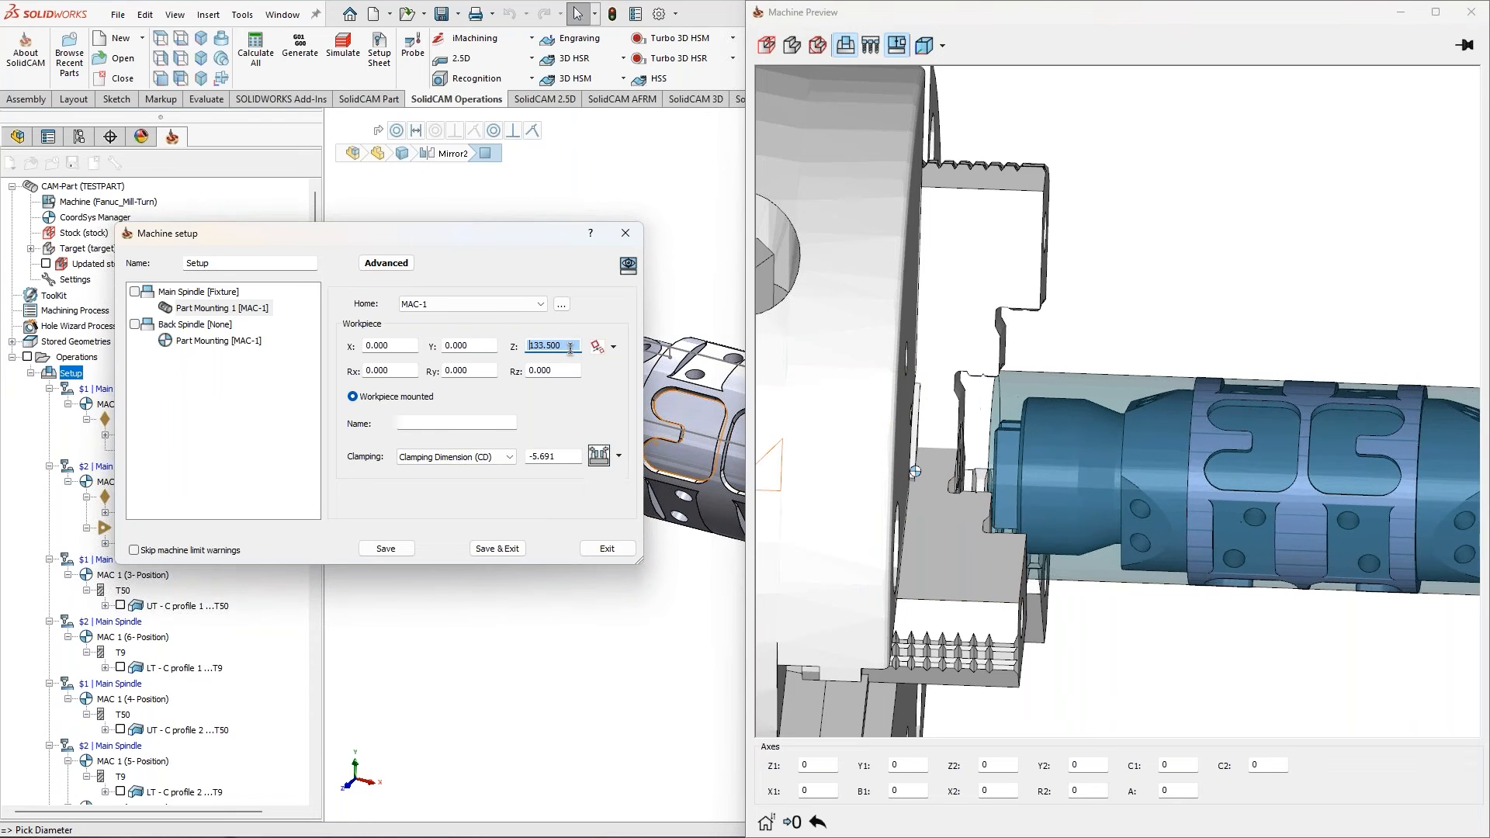
click(598, 456)
drag(568, 457, 480, 455)
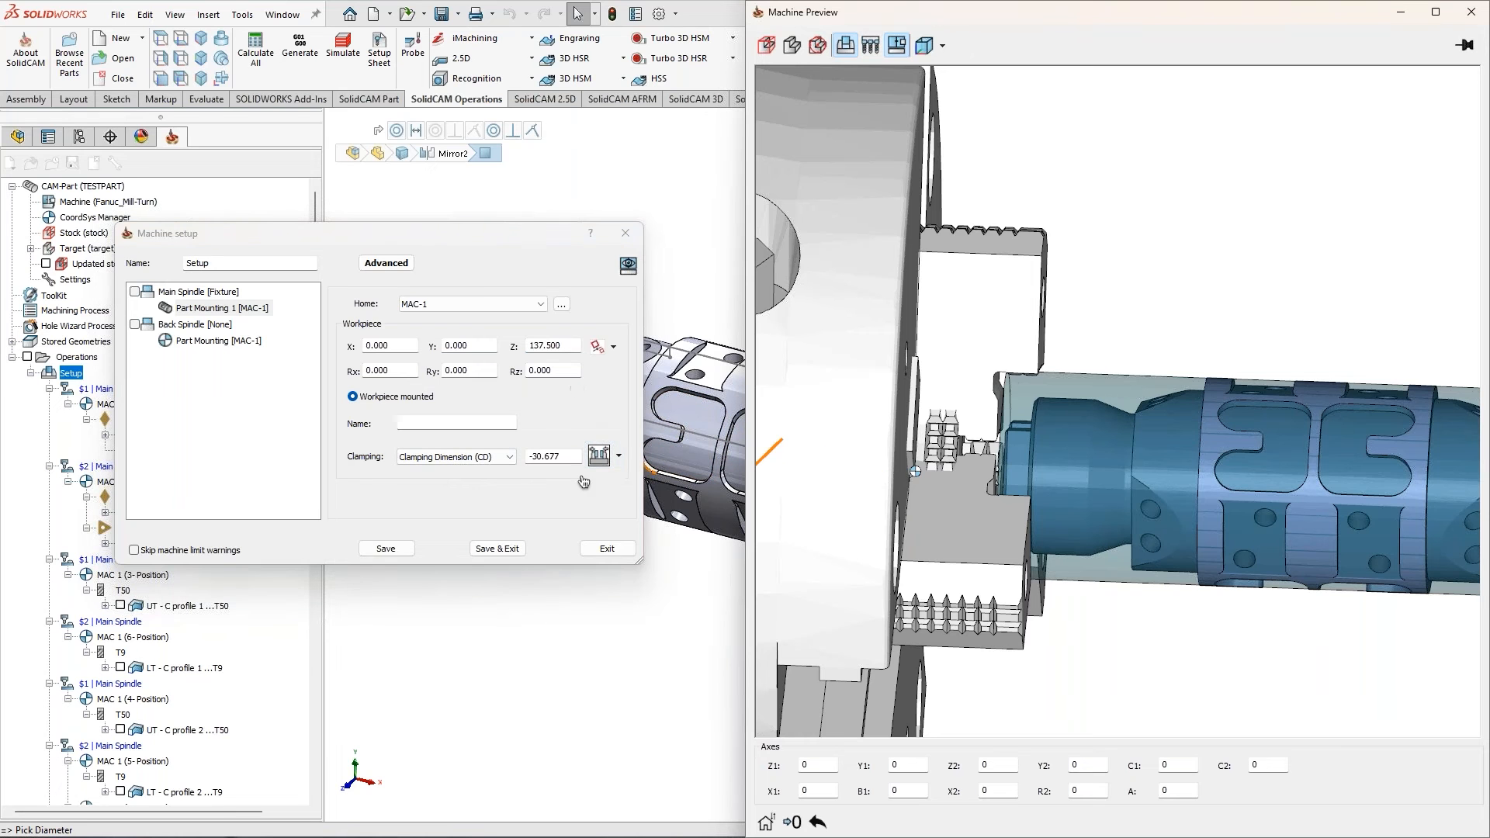
Set the clamping dimension to 29.323, select the main spindle fixture, and save and exit the machine setup
double_click(568, 452)
scroll(568, 453, down, 2)
scroll(568, 453, up, 8)
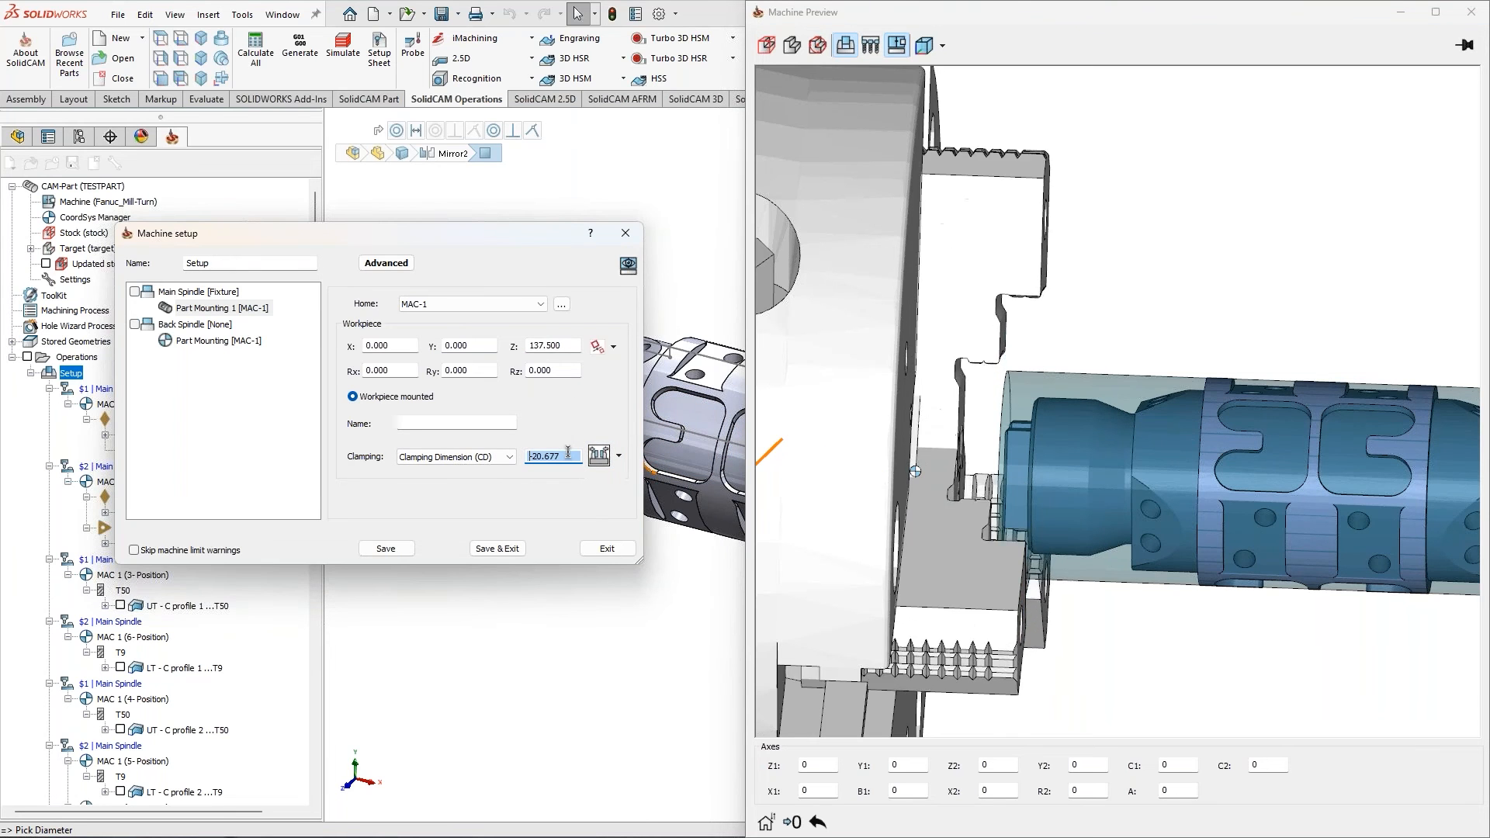
click(206, 292)
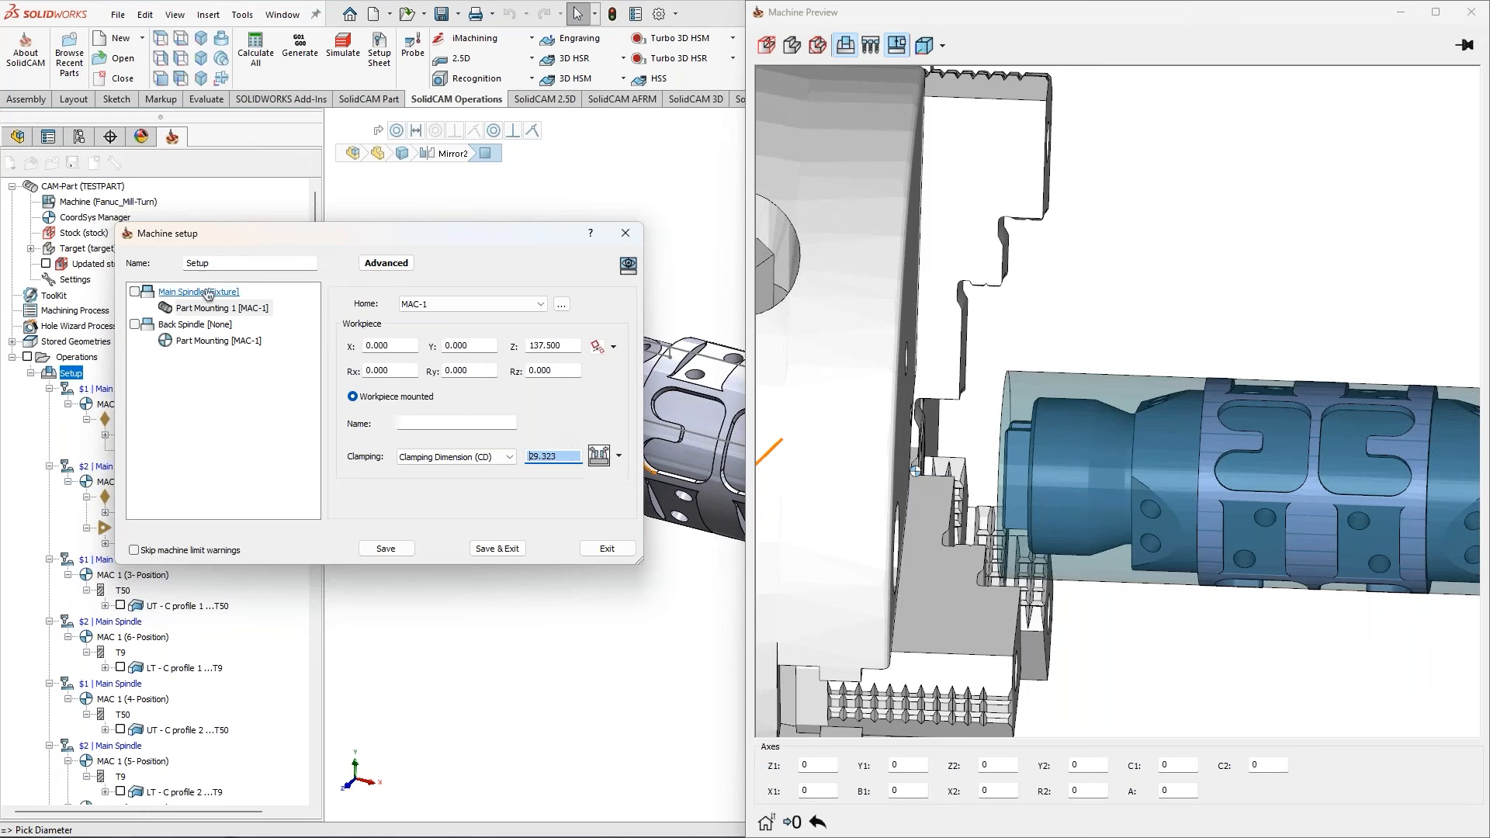
click(497, 549)
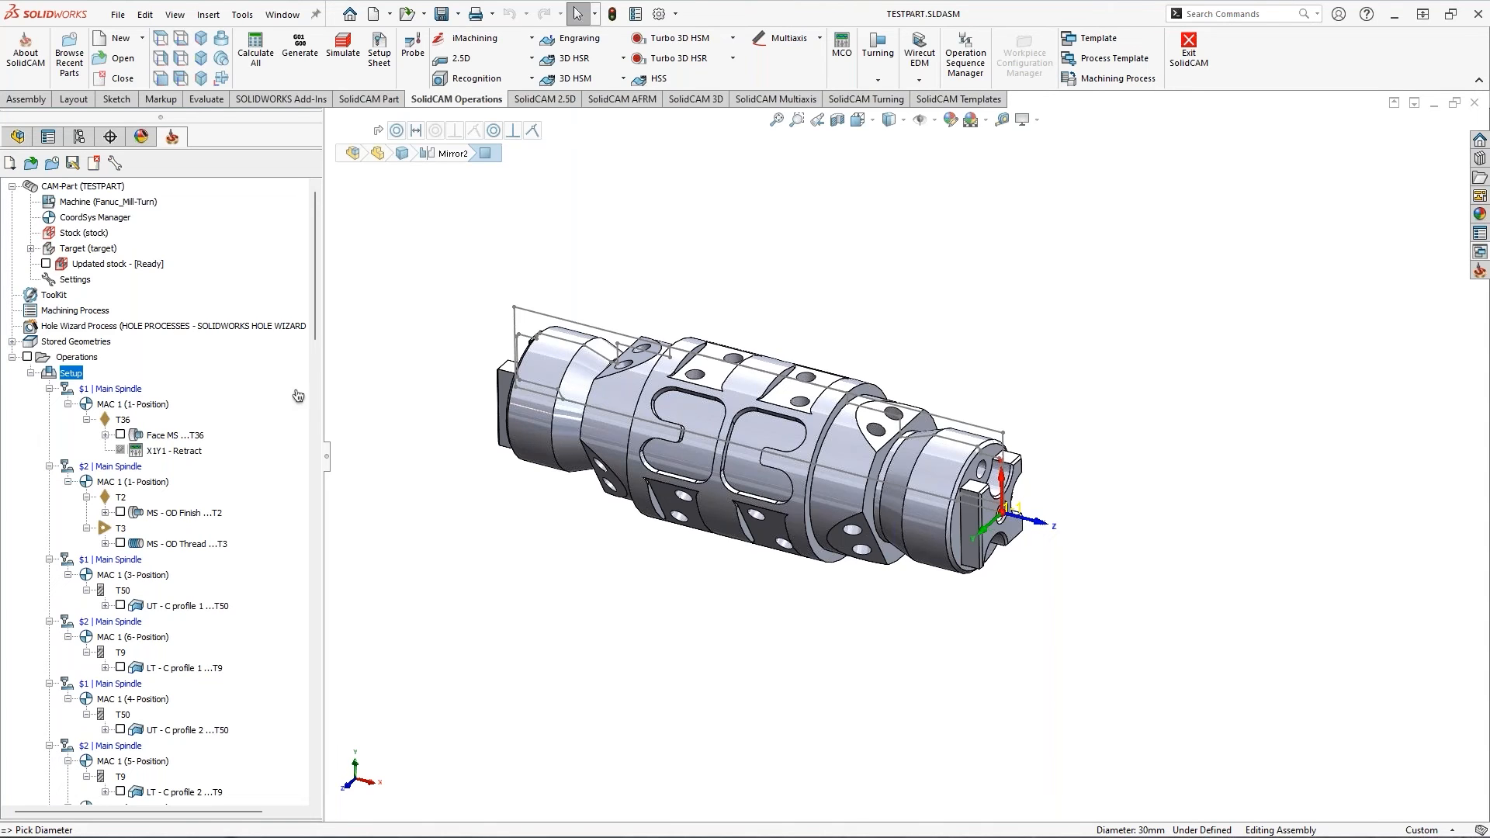
Reopen the machine setup, view the chuck jaw's clamping data in the ToolKit and exit the ToolKit
right_click(79, 376)
click(100, 386)
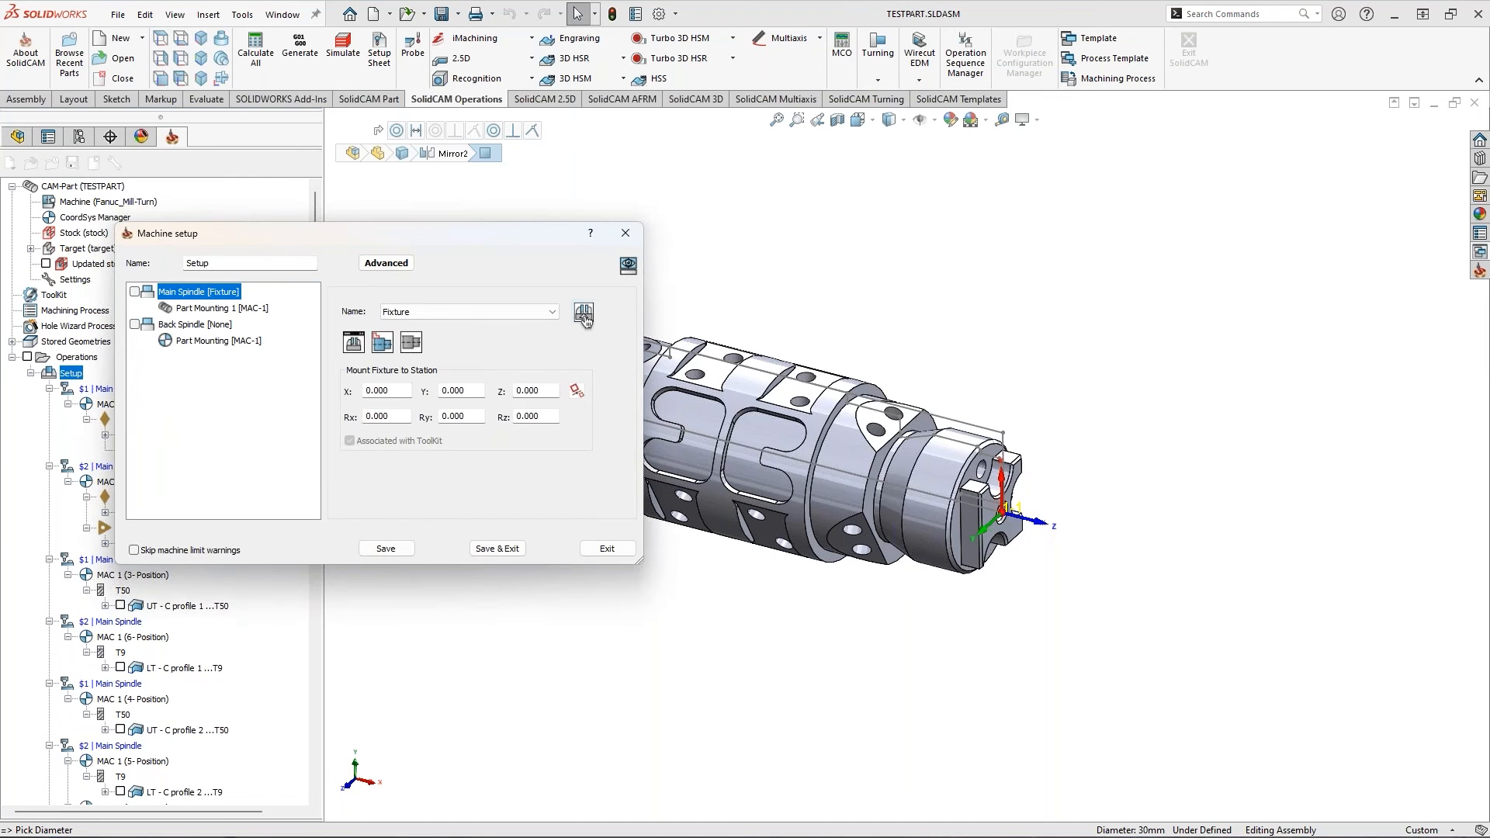
click(583, 312)
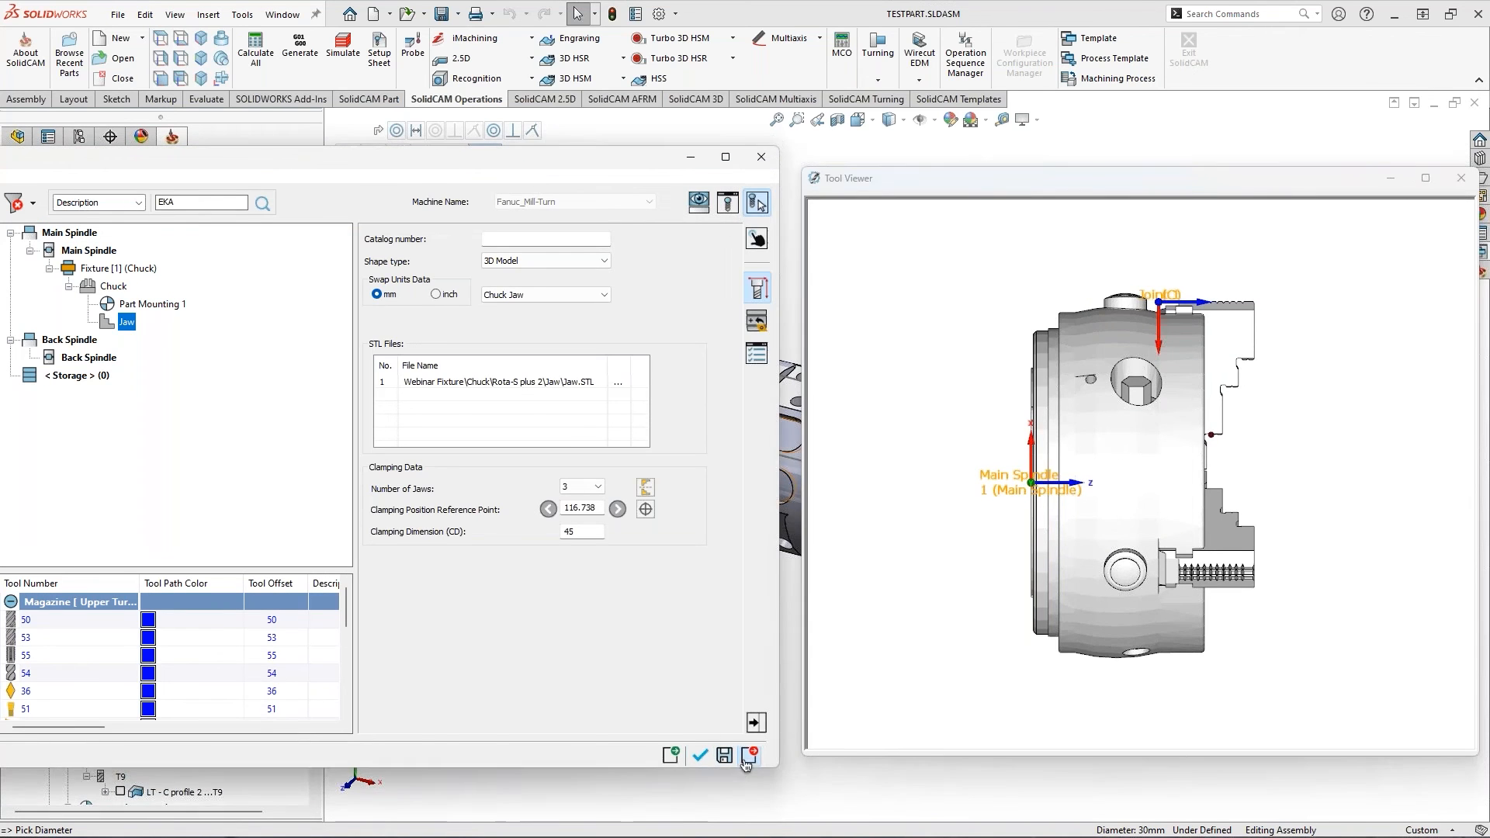
click(748, 761)
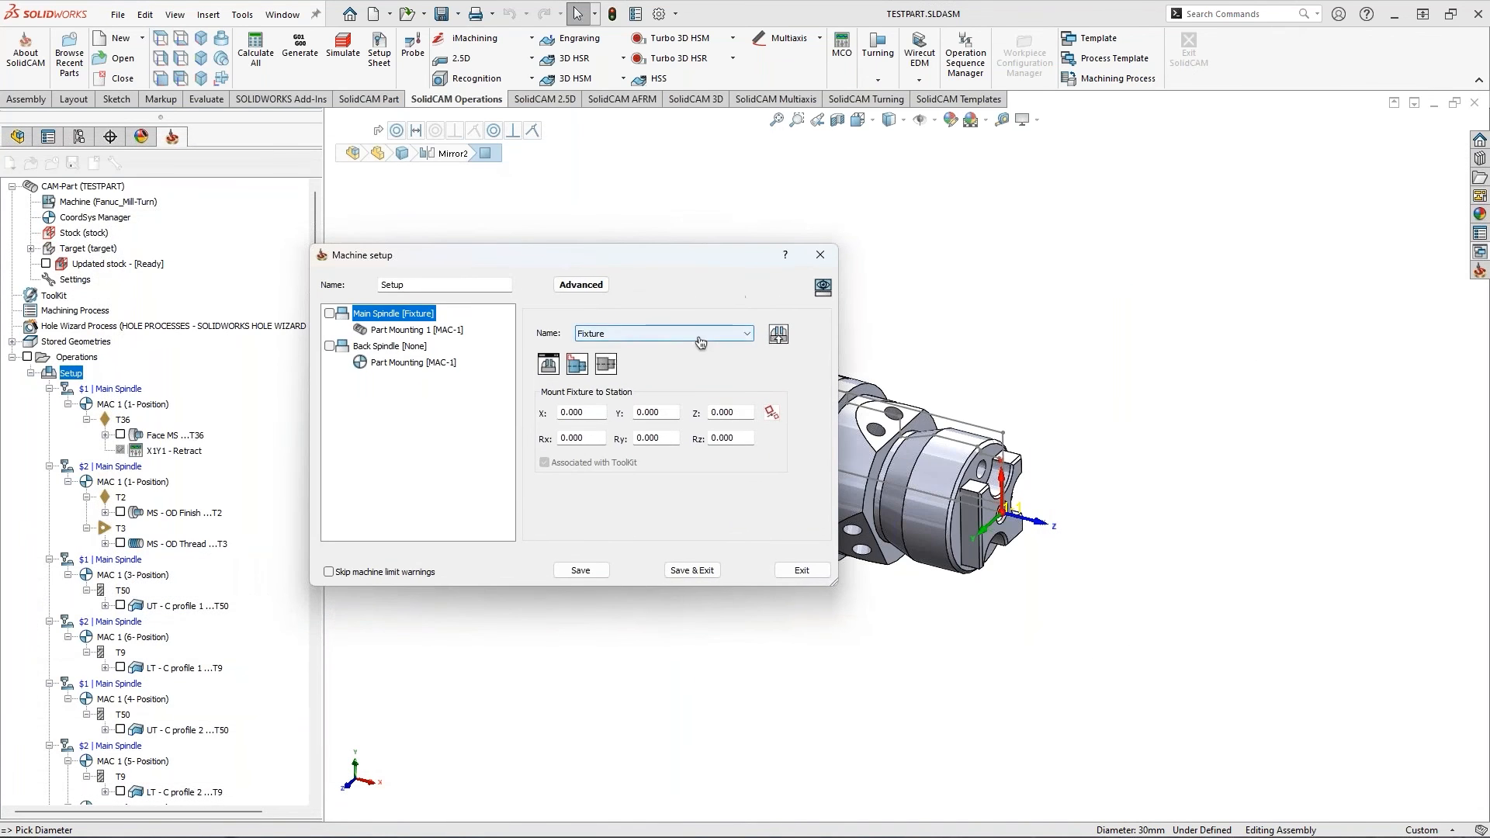
Set the main spindle fixture to None and save and exit the machine setup
click(701, 342)
click(668, 348)
click(691, 571)
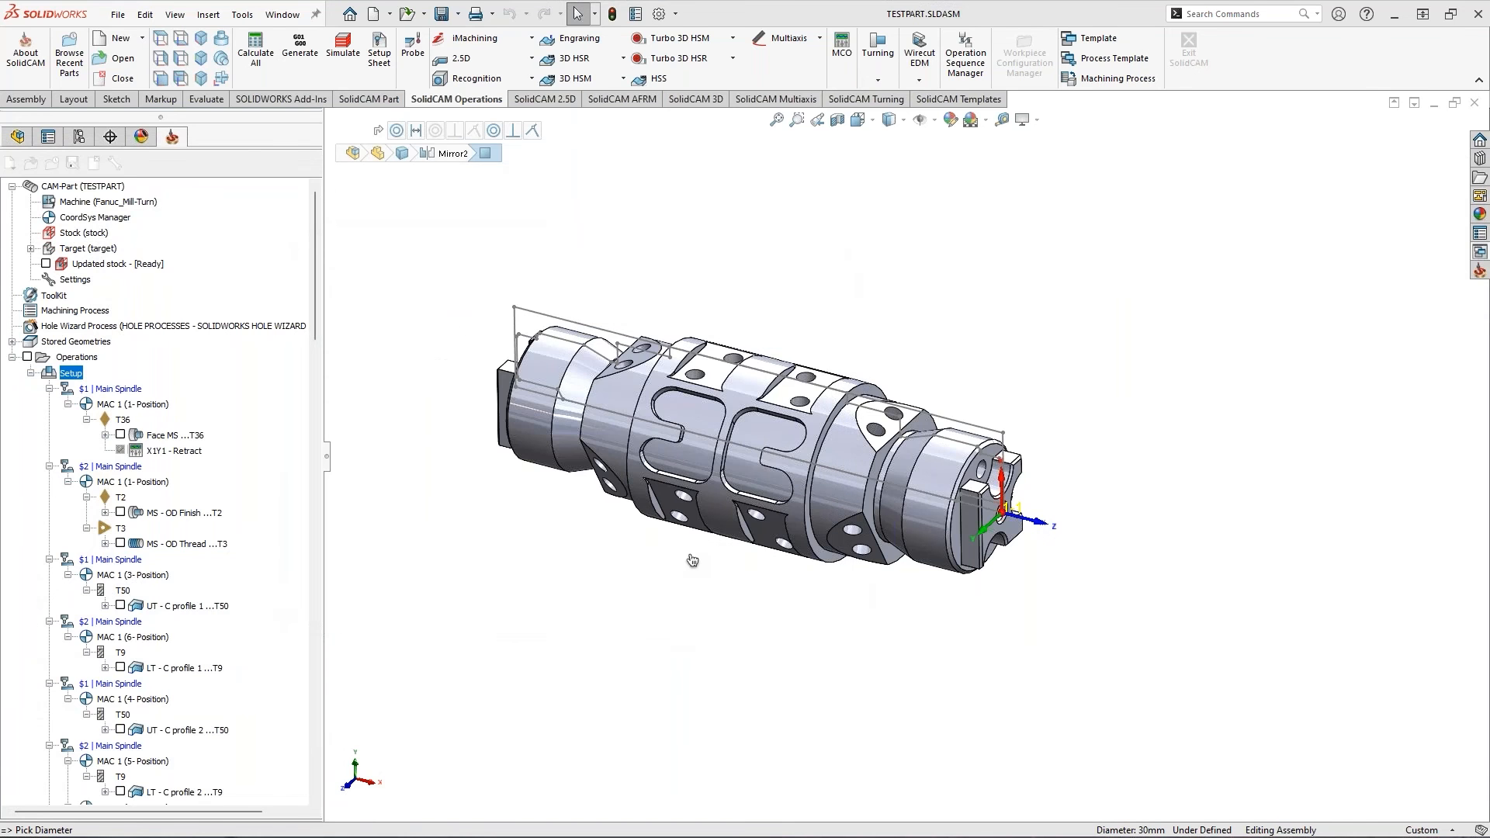
Rearrange the fixture ToolKit windows, close the Tool Viewer and accept the ToolKit to return to the machine setup
drag(561, 170, 769, 177)
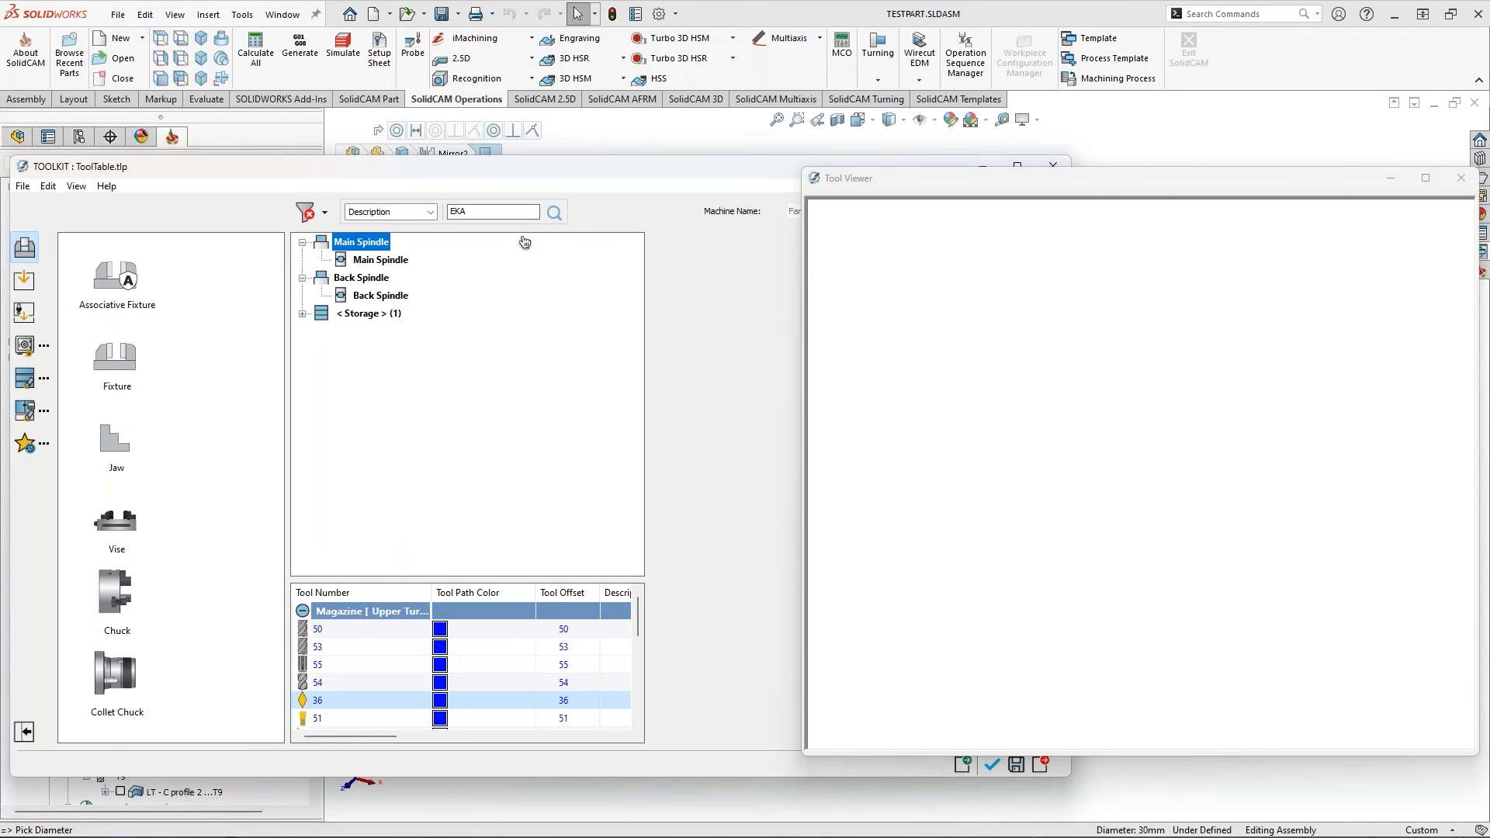
drag(360, 173, 411, 154)
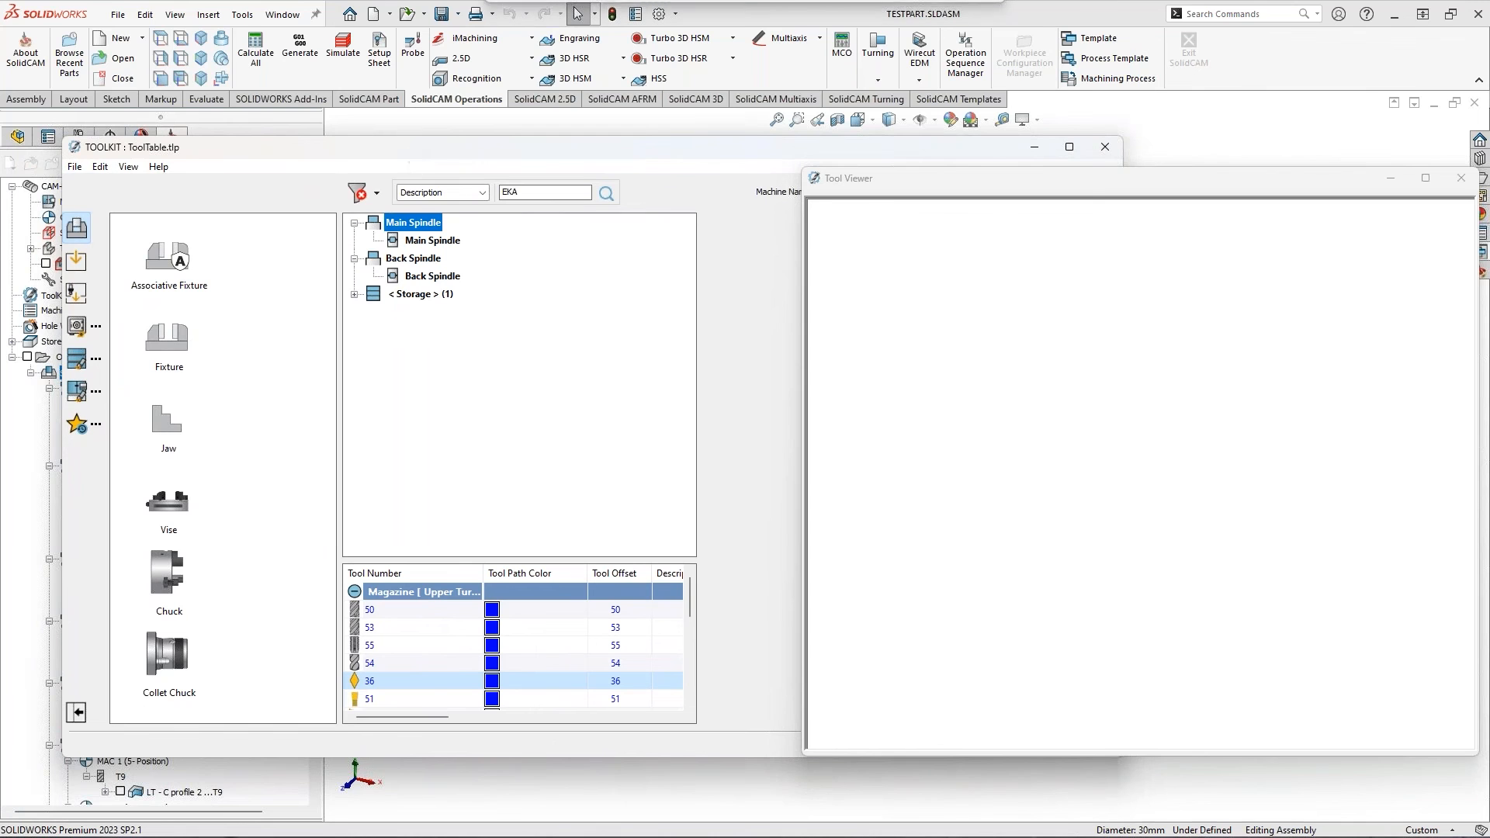
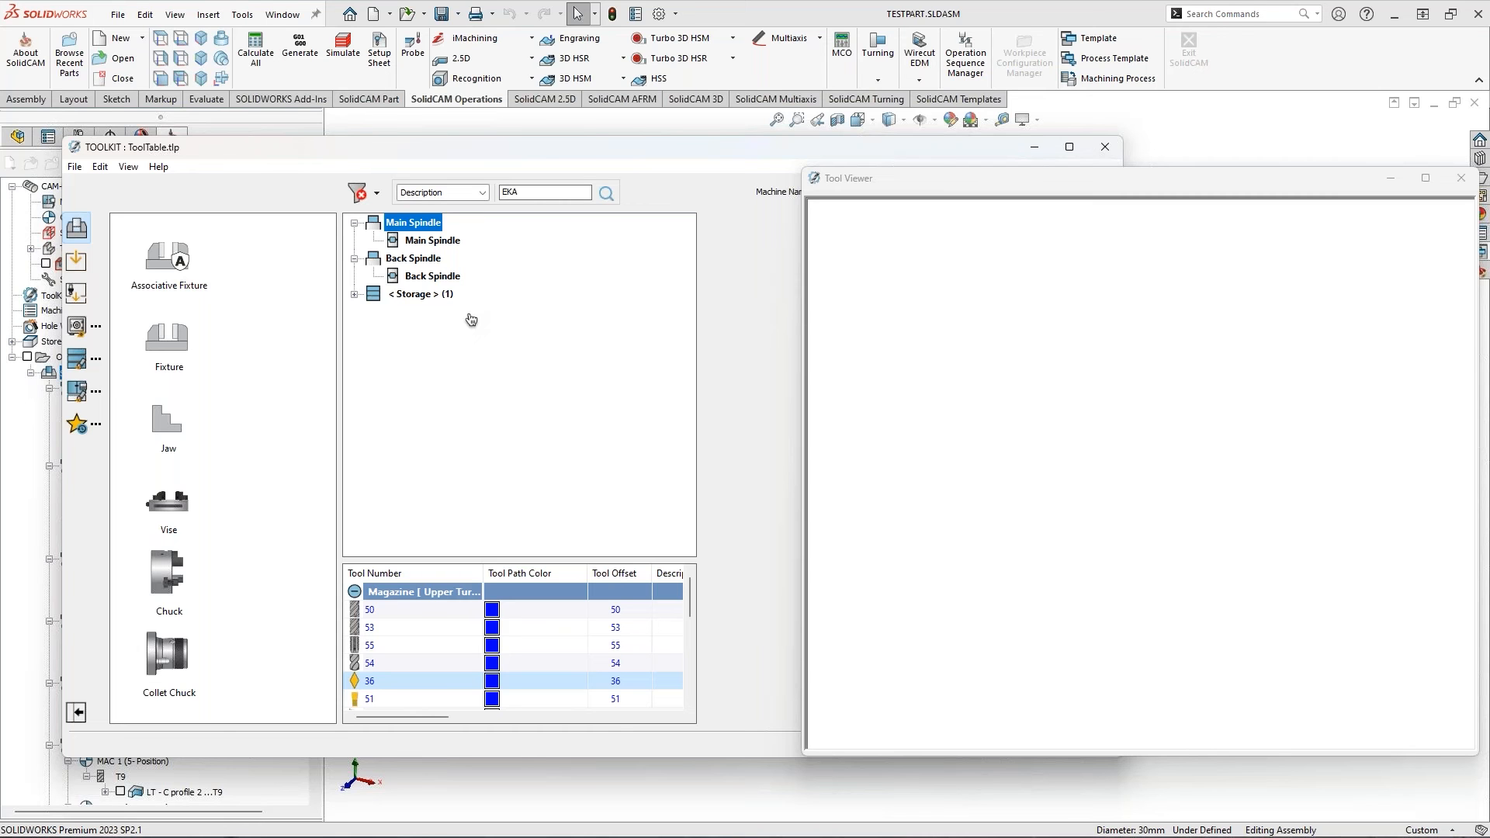
drag(1172, 189, 931, 211)
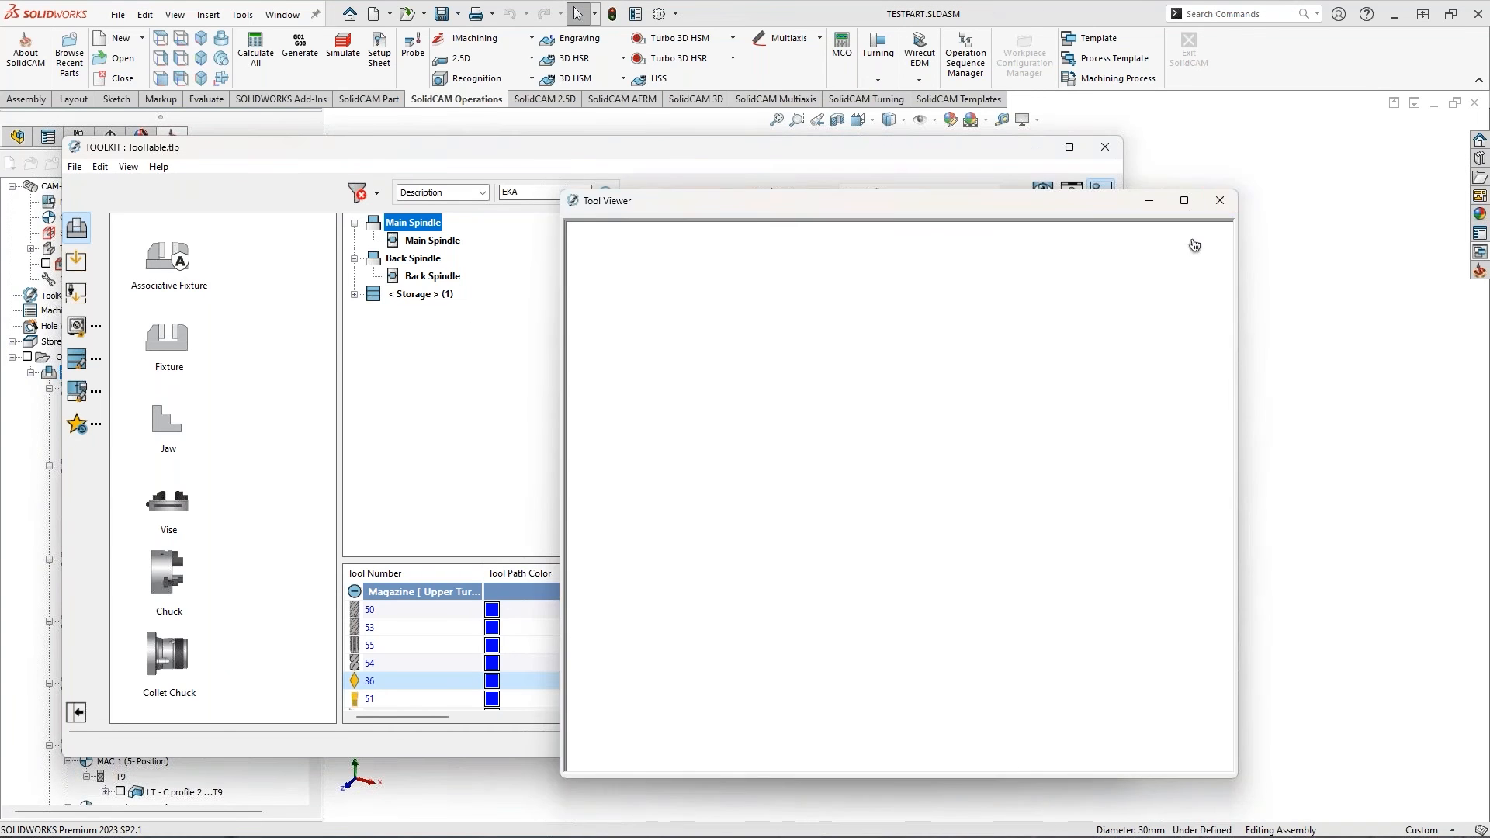
click(1220, 201)
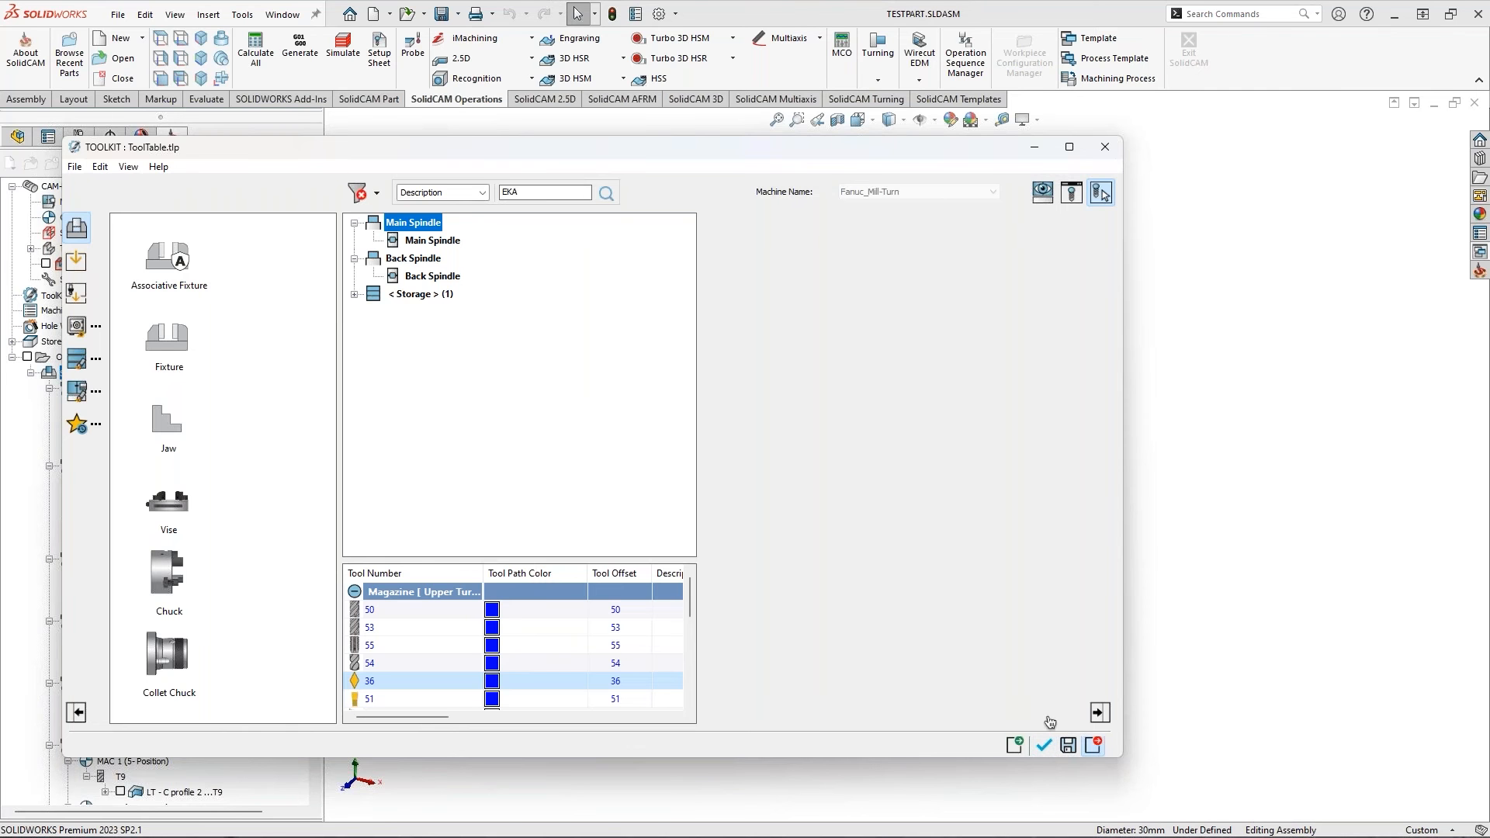
click(1044, 745)
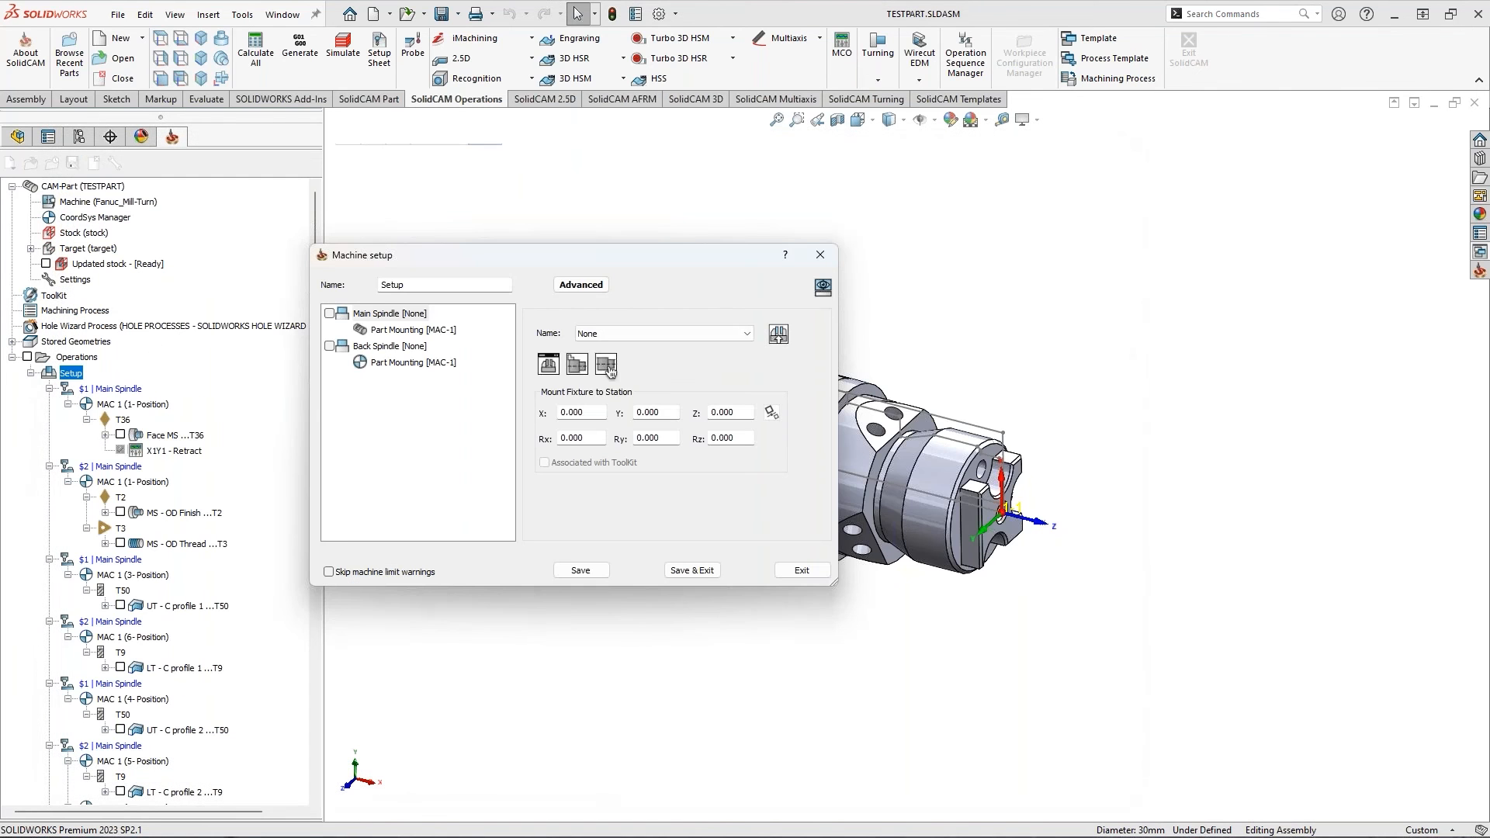
Assign the Fixture chuck to the main spindle and open the machine preview beside the setup dialog
click(823, 287)
drag(975, 47, 1489, 247)
scroll(861, 295, up, 10)
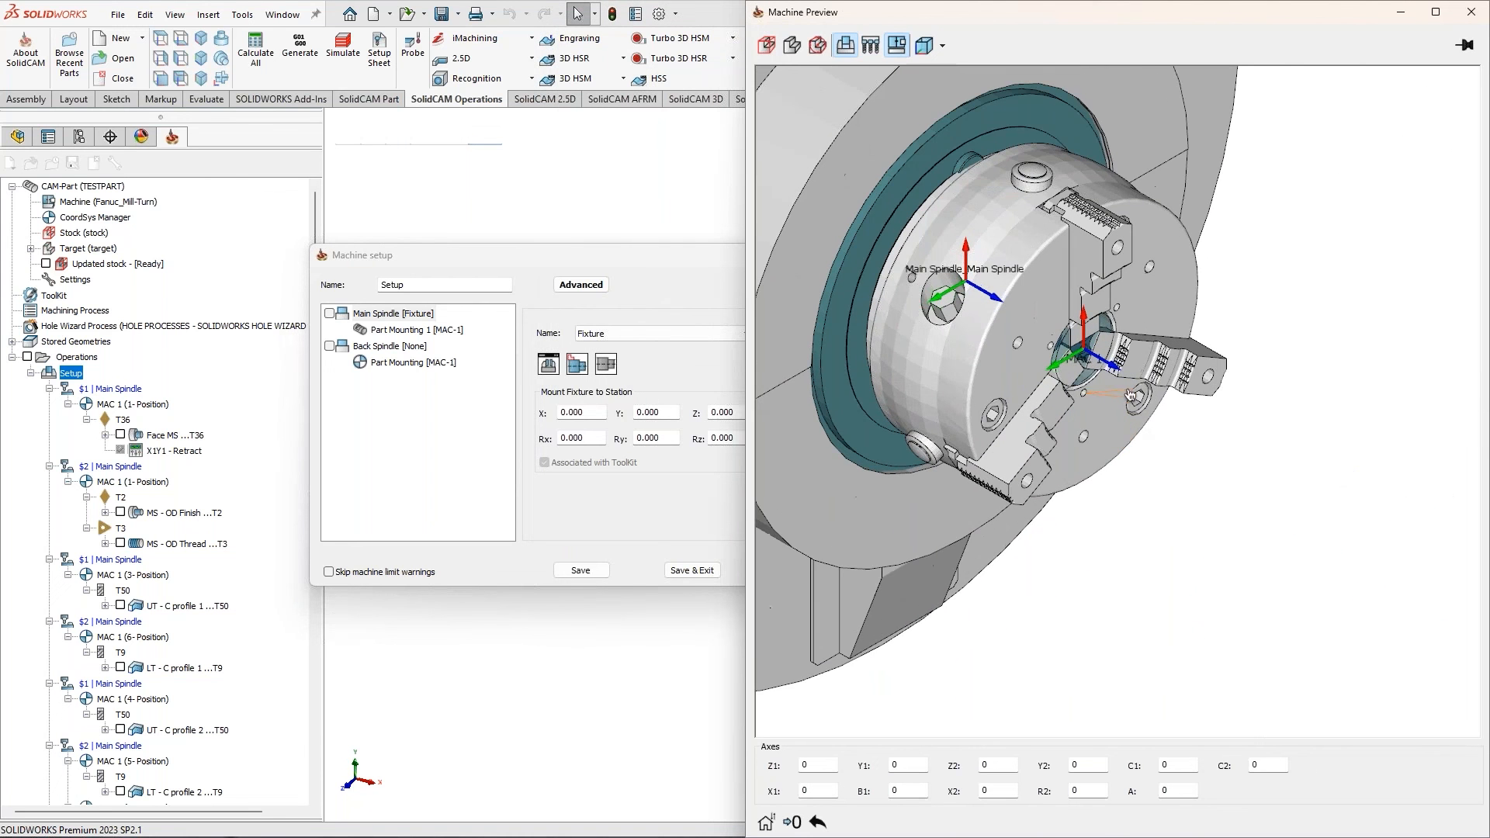
Set the workpiece Z position of the main spindle's part mounting to 140 and view the chuck from the side
click(458, 330)
drag(517, 249, 300, 245)
click(541, 364)
scroll(541, 366, up, 12)
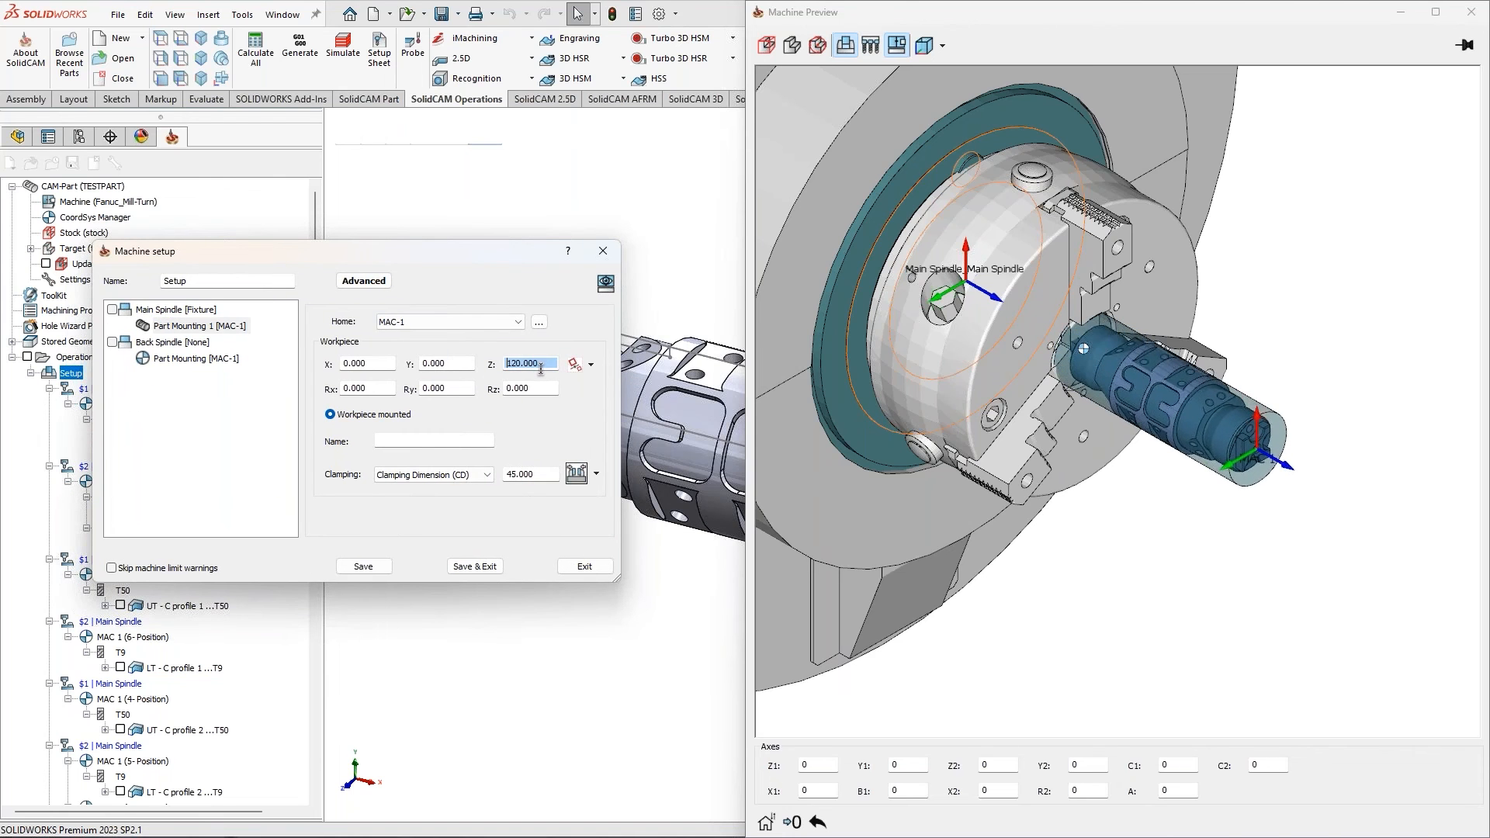
scroll(541, 368, up, 2)
middle_drag(1032, 450, 1171, 352)
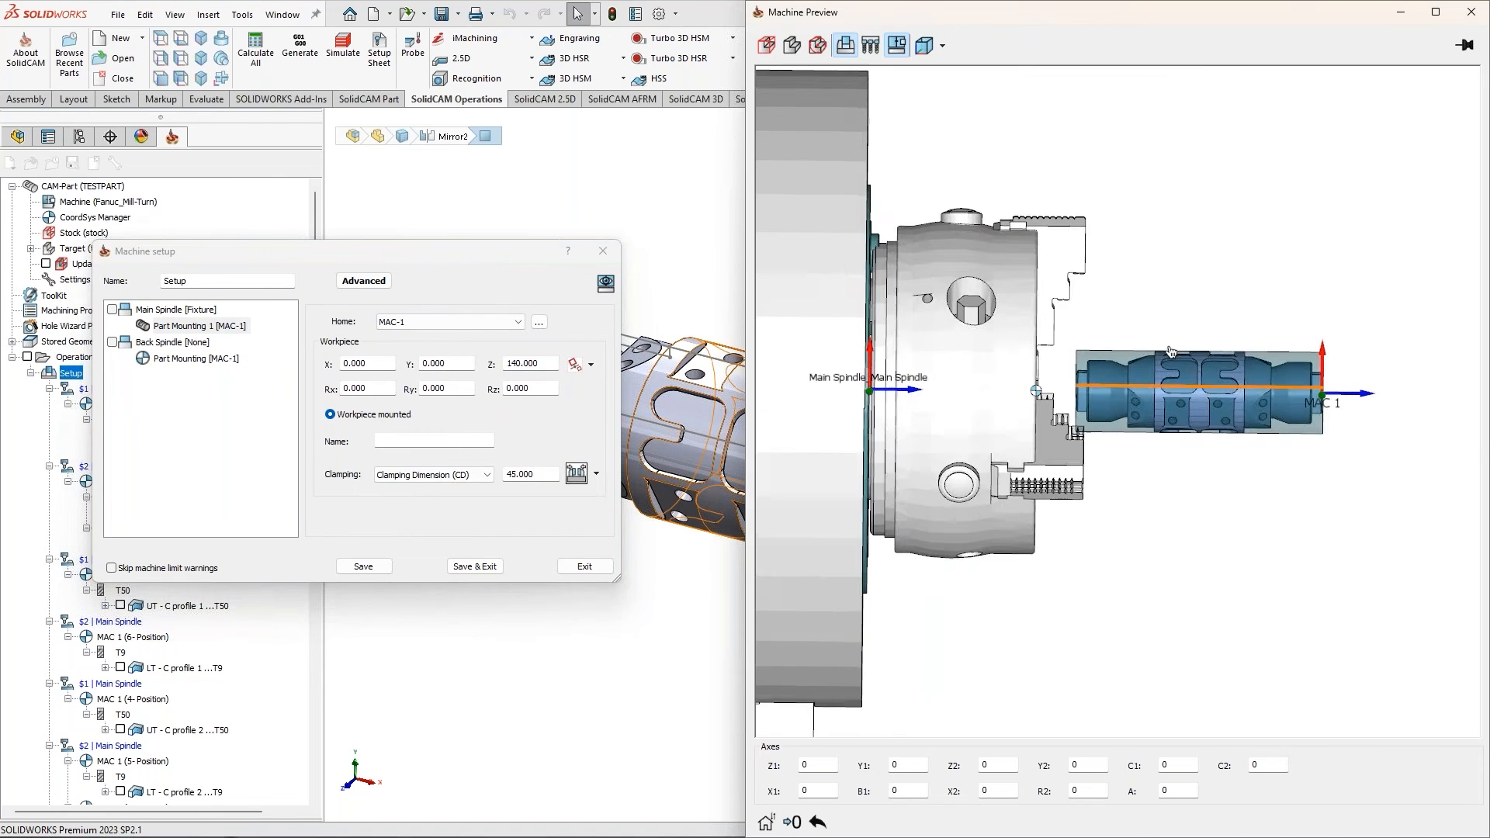
Inspect the gap between the stock and the chuck jaws and set the workpiece Z position to 132
scroll(1171, 352, up, 2)
middle_drag(1106, 413, 1057, 409)
scroll(1086, 259, up, 3)
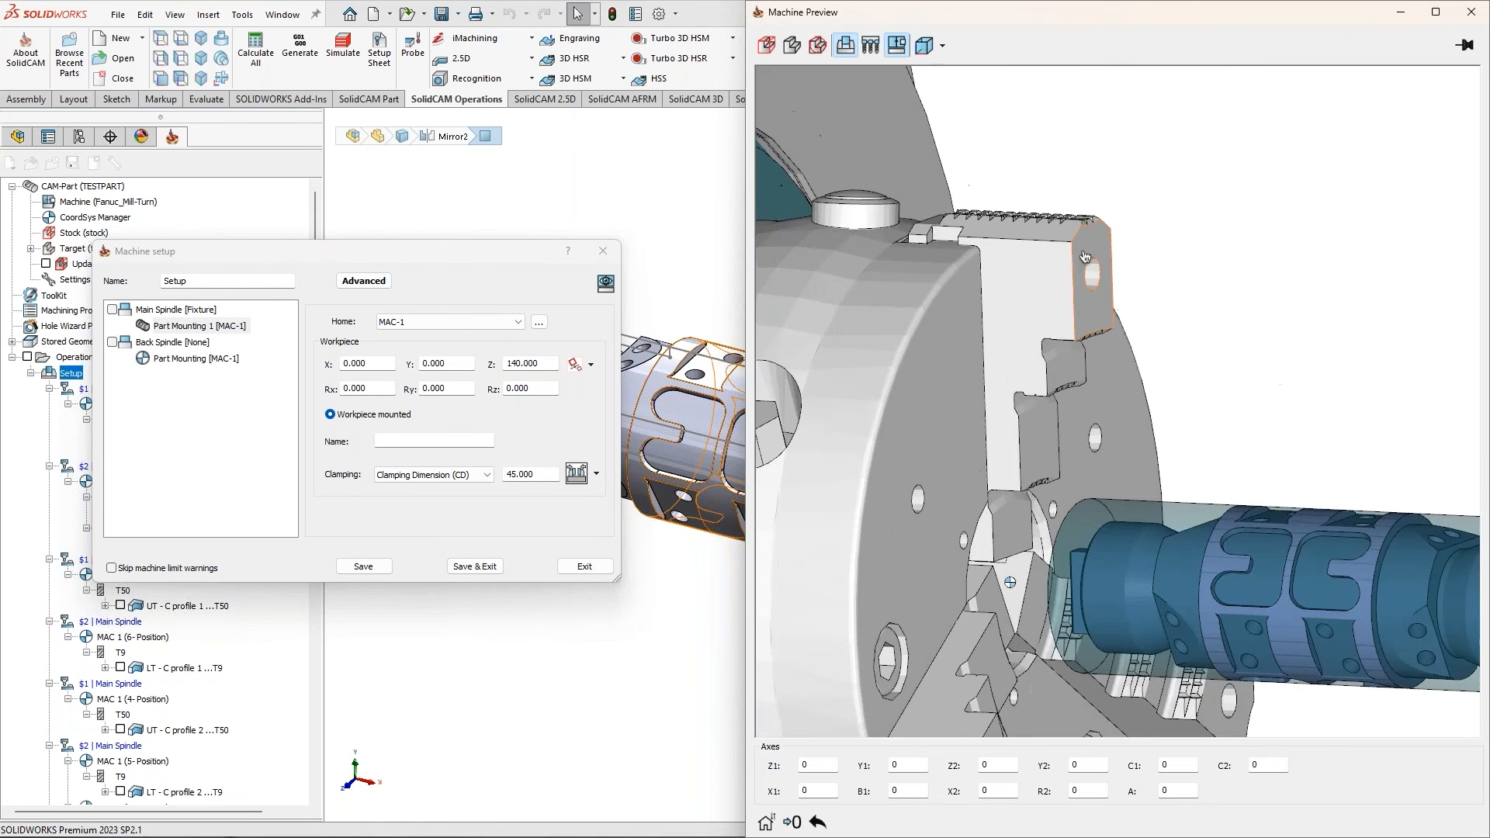
scroll(1085, 257, up, 3)
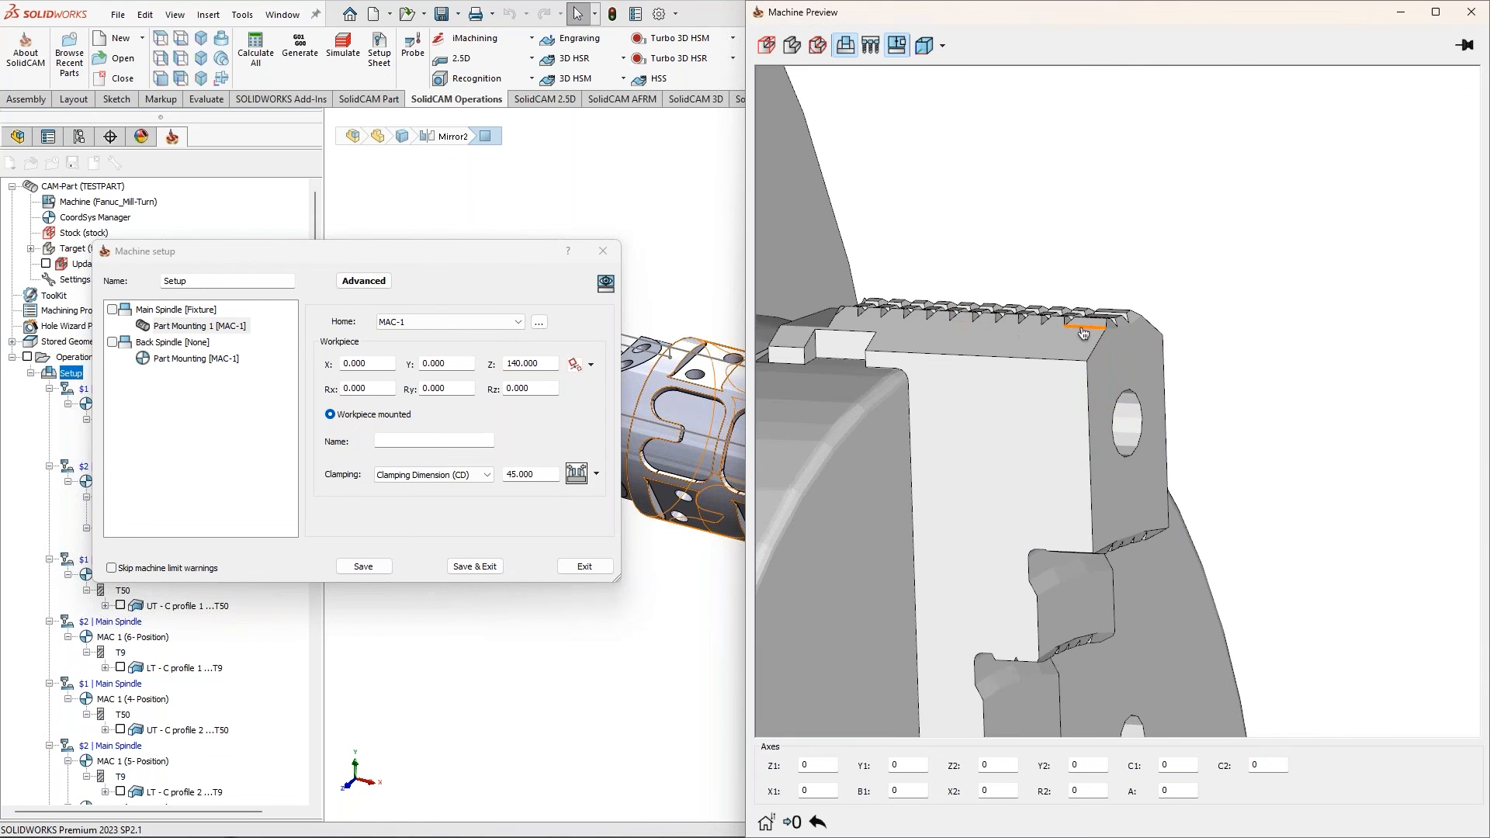
scroll(1083, 333, down, 4)
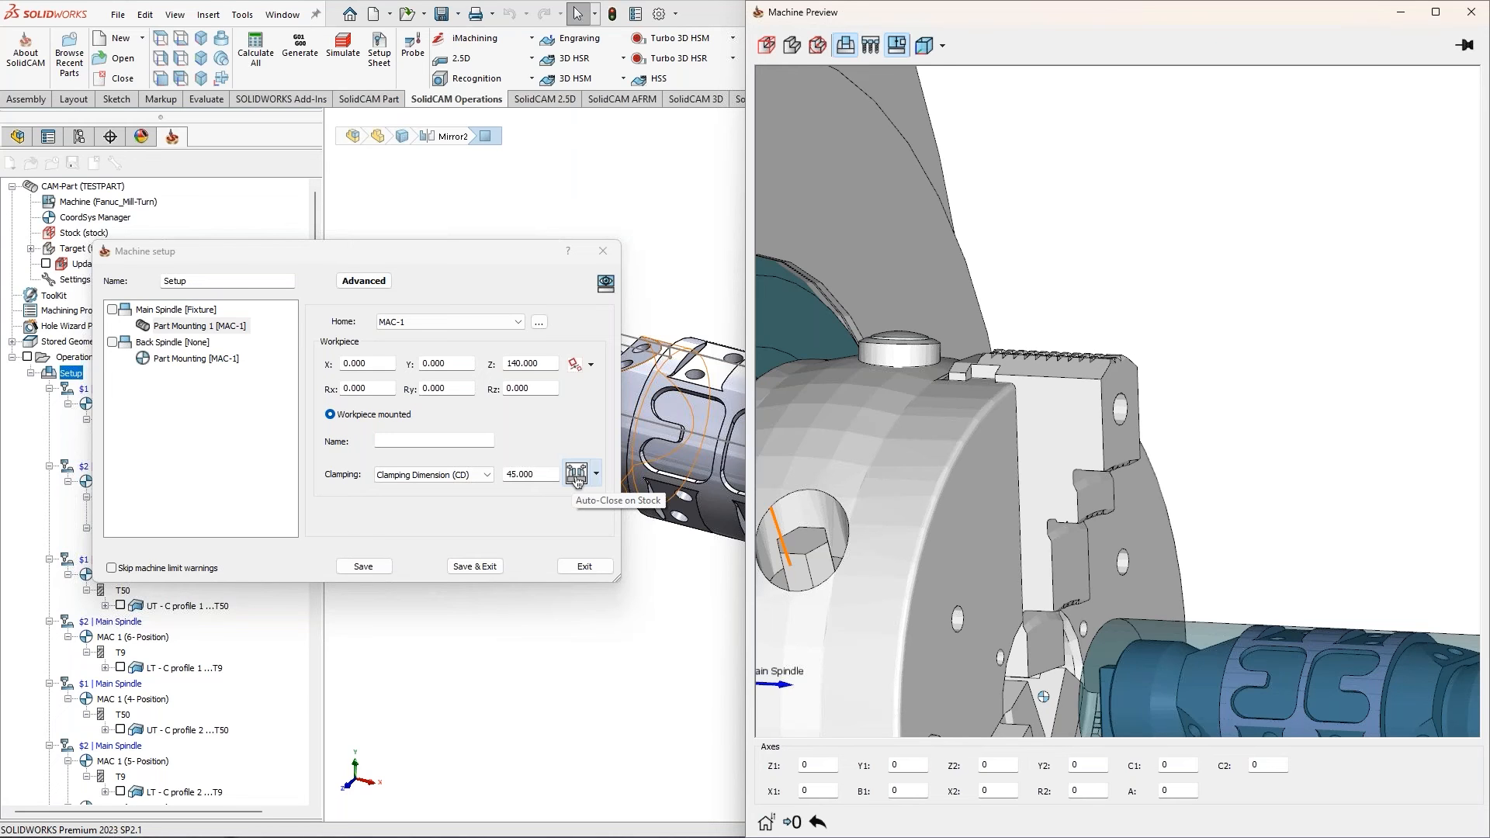
middle_drag(1119, 564, 1211, 501)
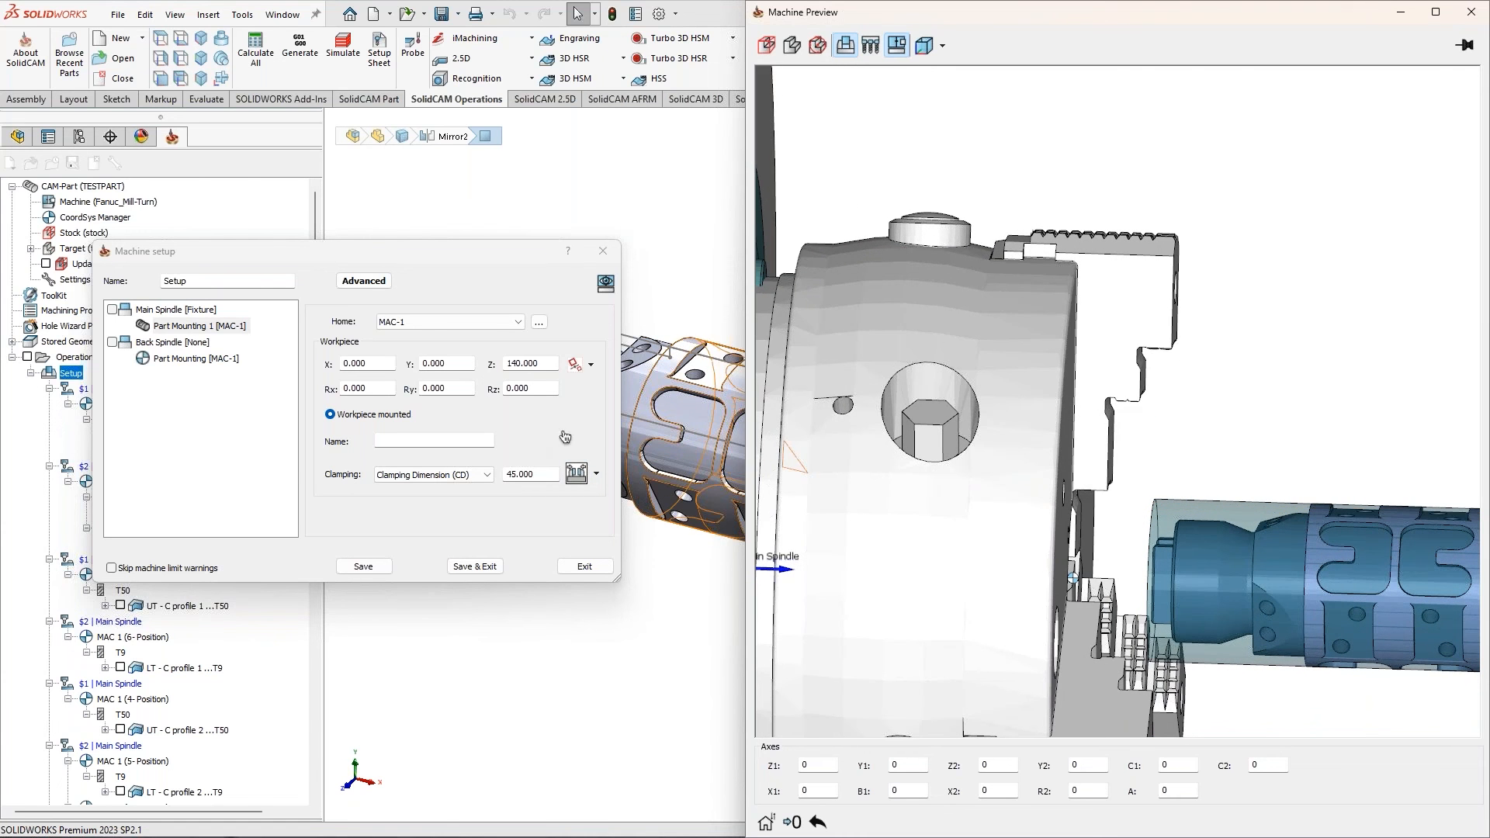
click(544, 364)
scroll(543, 364, down, 8)
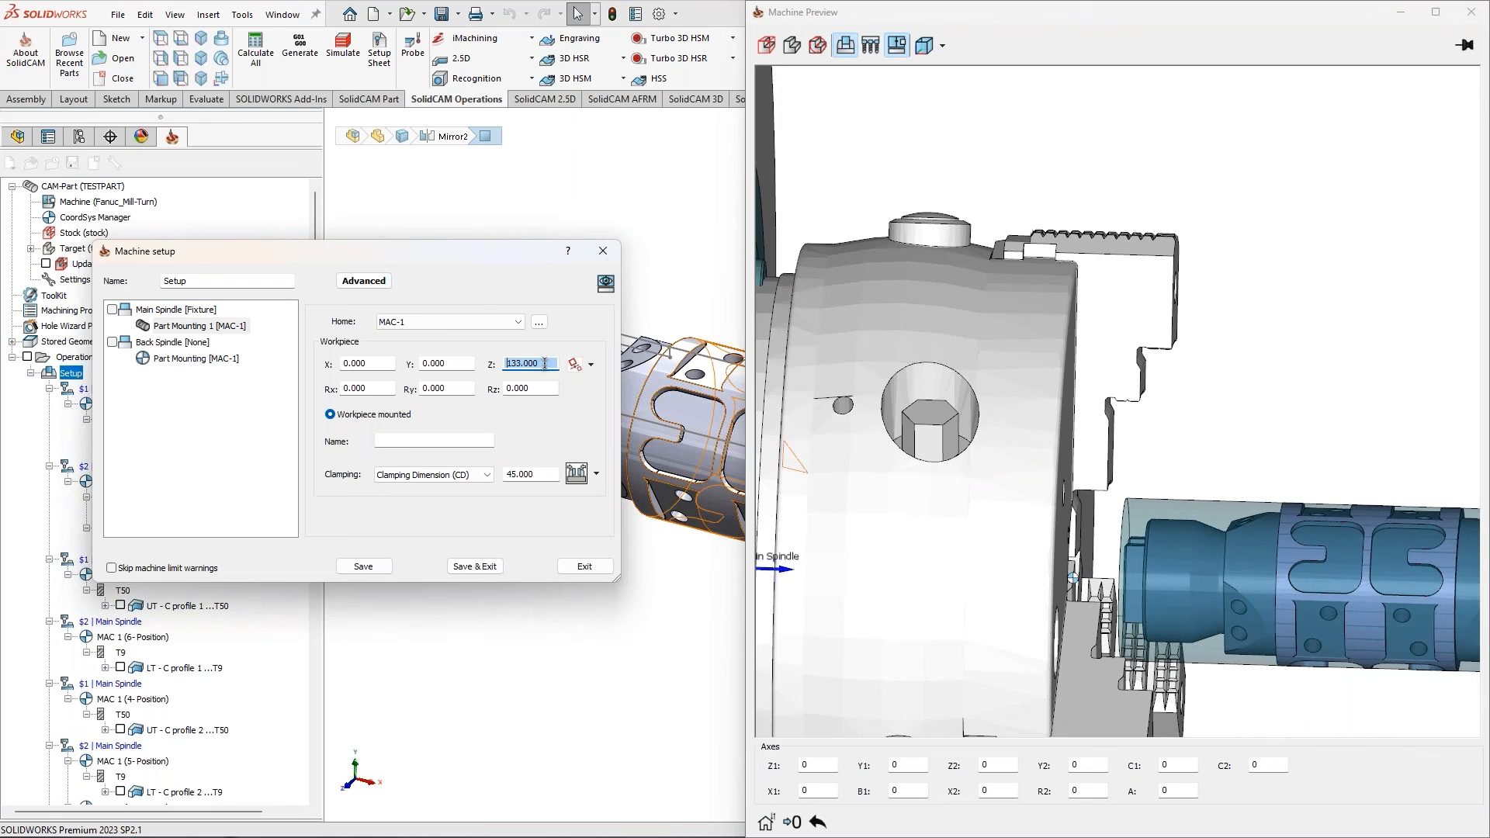
click(916, 460)
Try to set the clamping position by matching a jaw edge to the stock surface
middle_drag(1141, 501, 1067, 501)
scroll(1067, 497, up, 2)
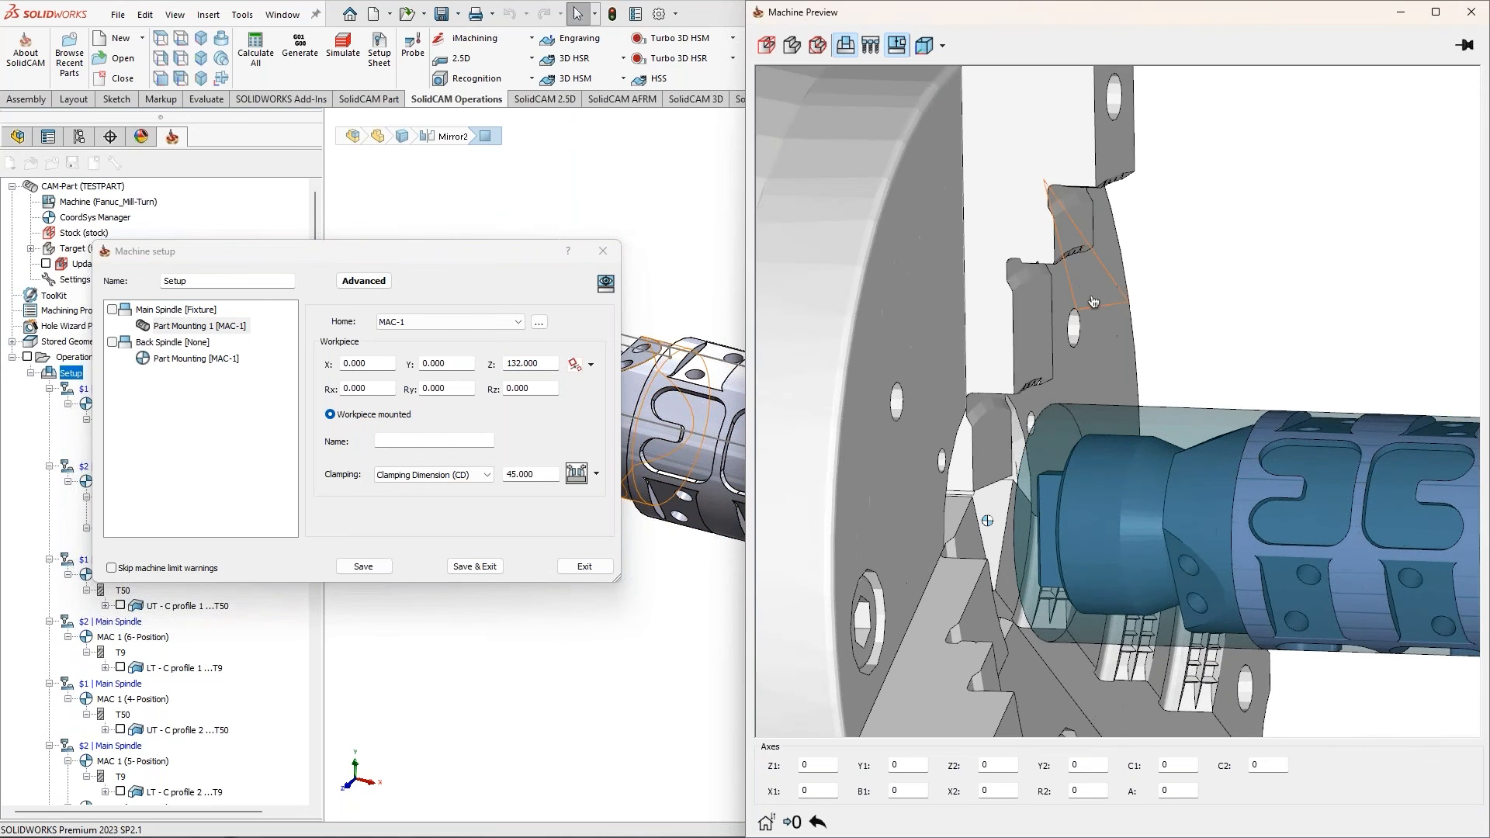
middle_drag(1132, 426, 1009, 446)
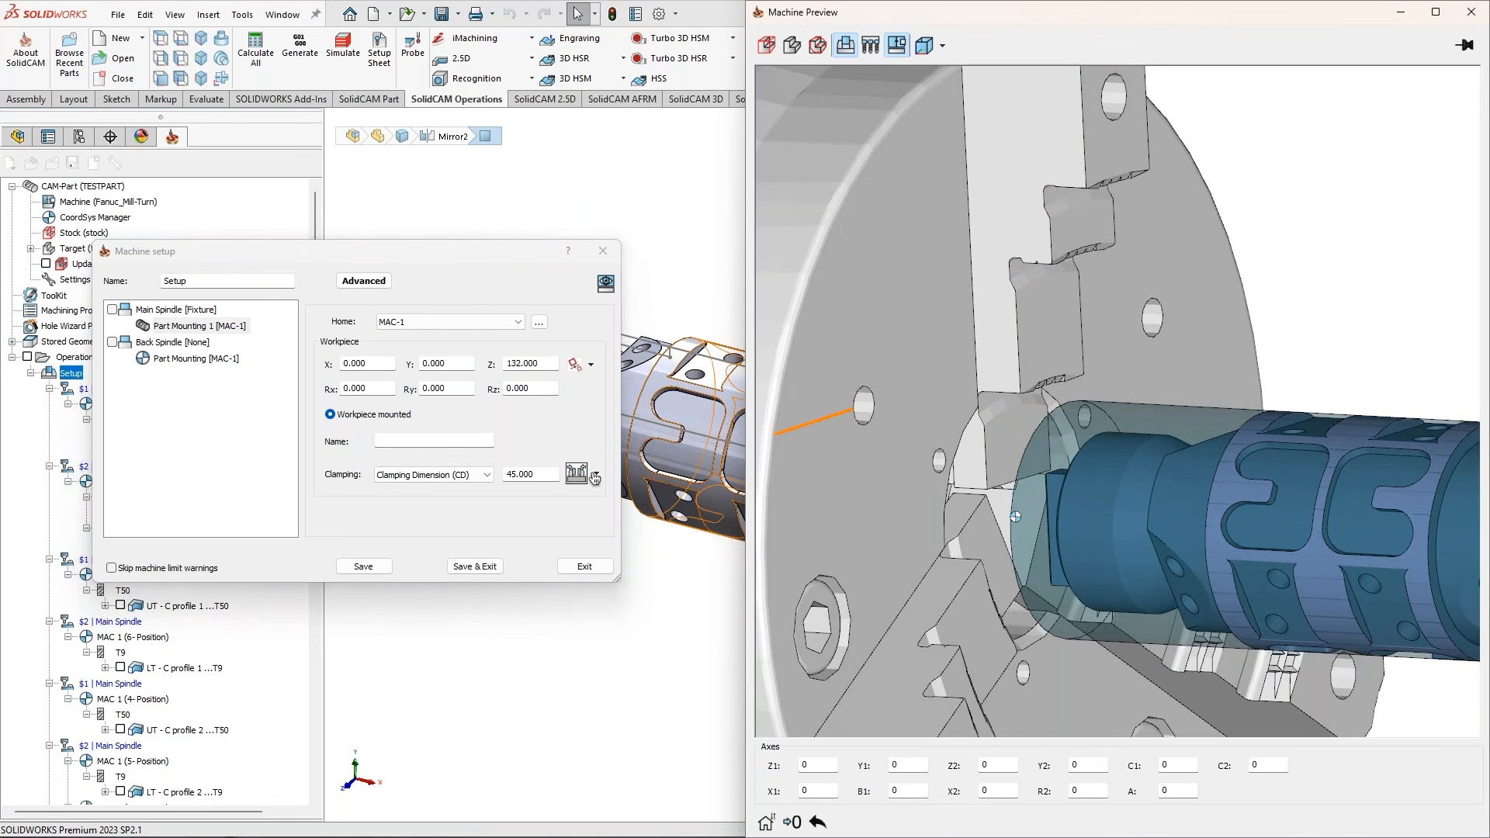
click(596, 473)
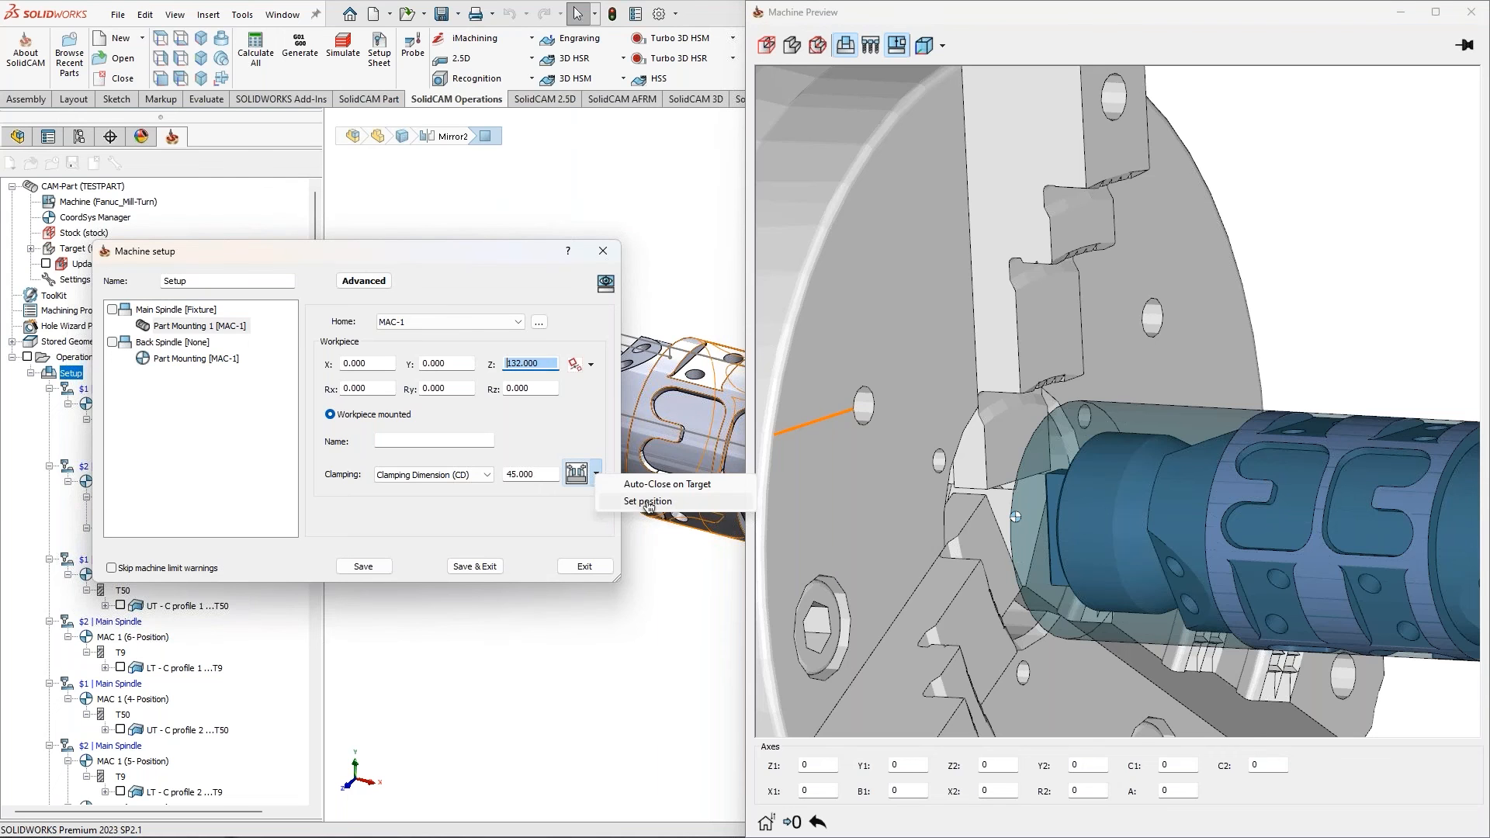
click(649, 502)
drag(1100, 115, 1374, 108)
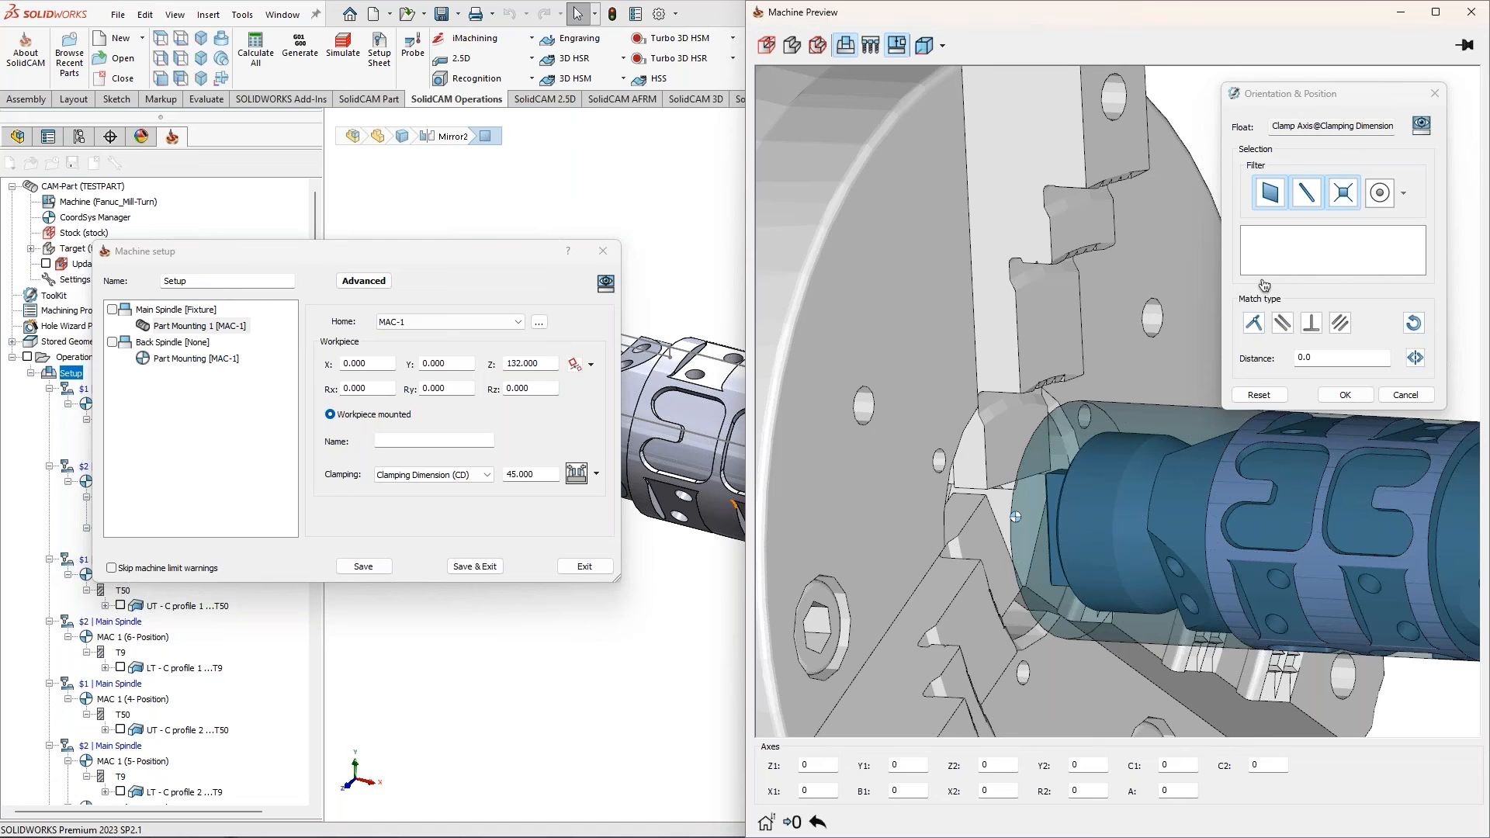
click(1079, 262)
click(1078, 412)
click(1254, 326)
Try to match another pair of jaw and stock edges for the clamping position and close the positioning dialog
middle_drag(1199, 394, 1017, 391)
click(1020, 130)
click(1081, 372)
click(1253, 323)
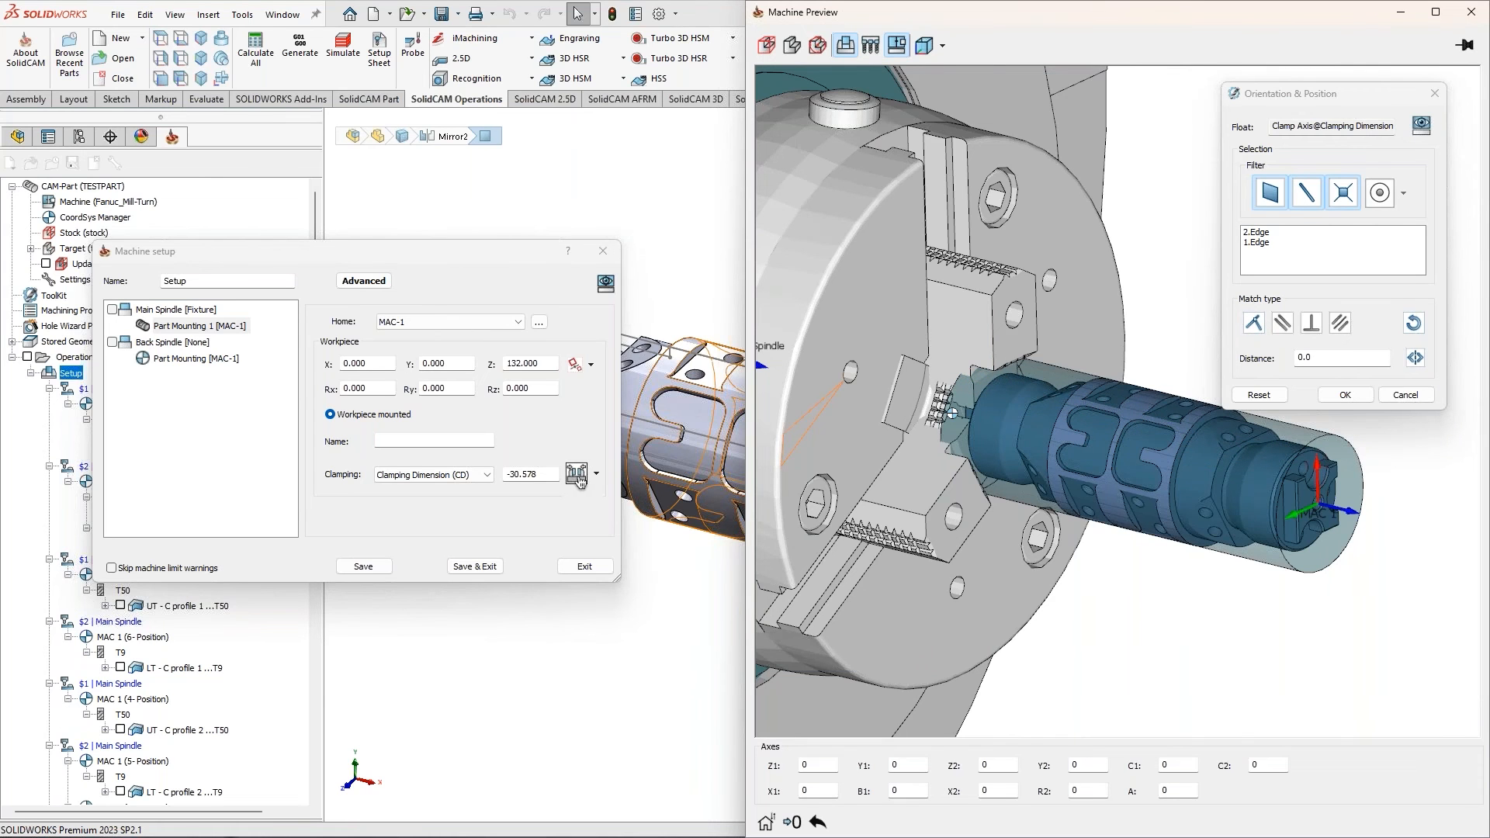
click(1346, 396)
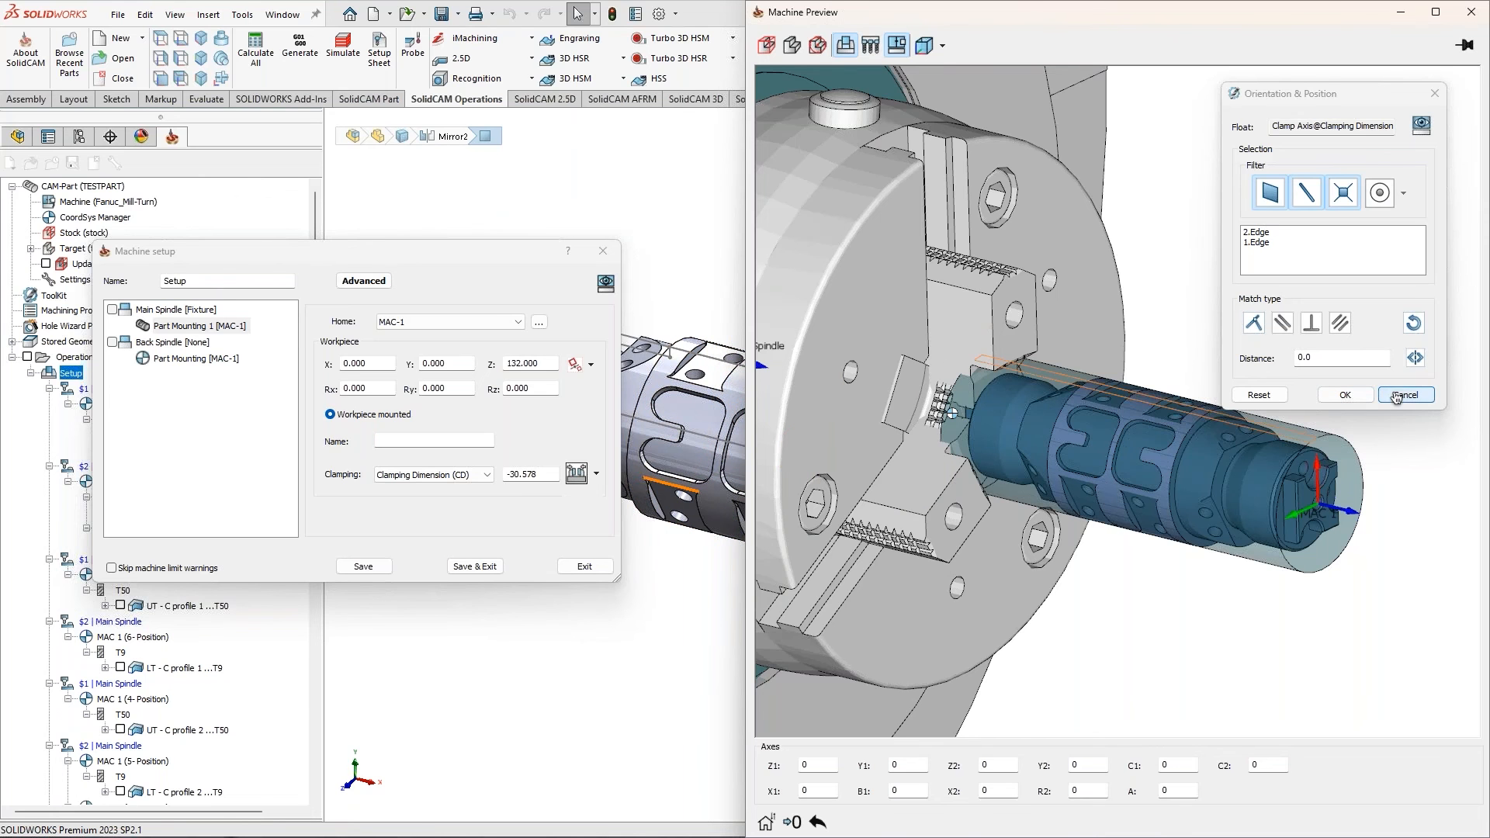
Set the main spindle fixture to None and open the fixture ToolKit
click(131, 309)
click(529, 329)
click(404, 344)
click(565, 335)
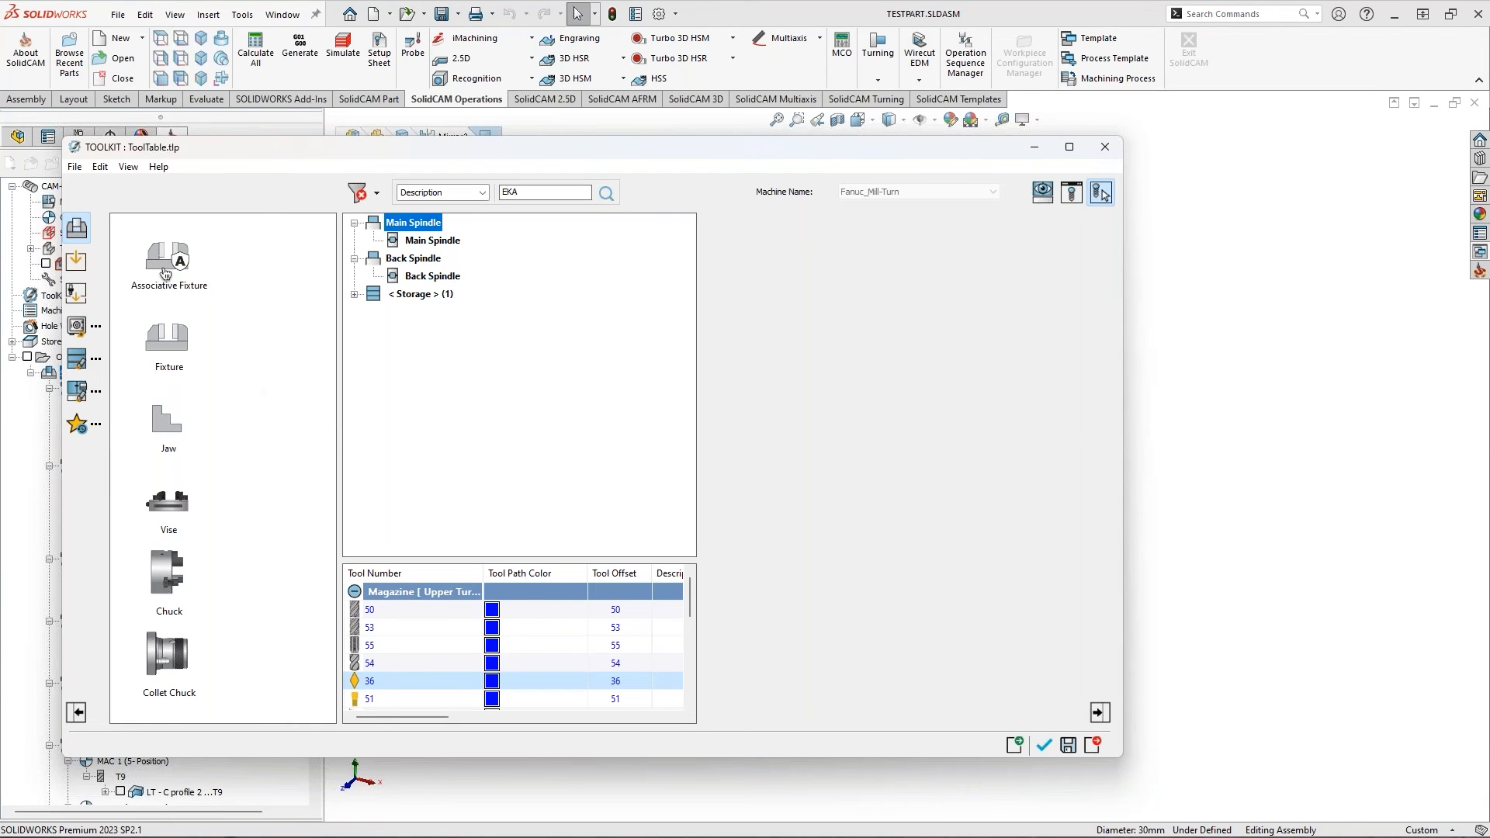
Add a generic Fixture to the Main Spindle station and rename its first joint J1
drag(167, 338, 432, 241)
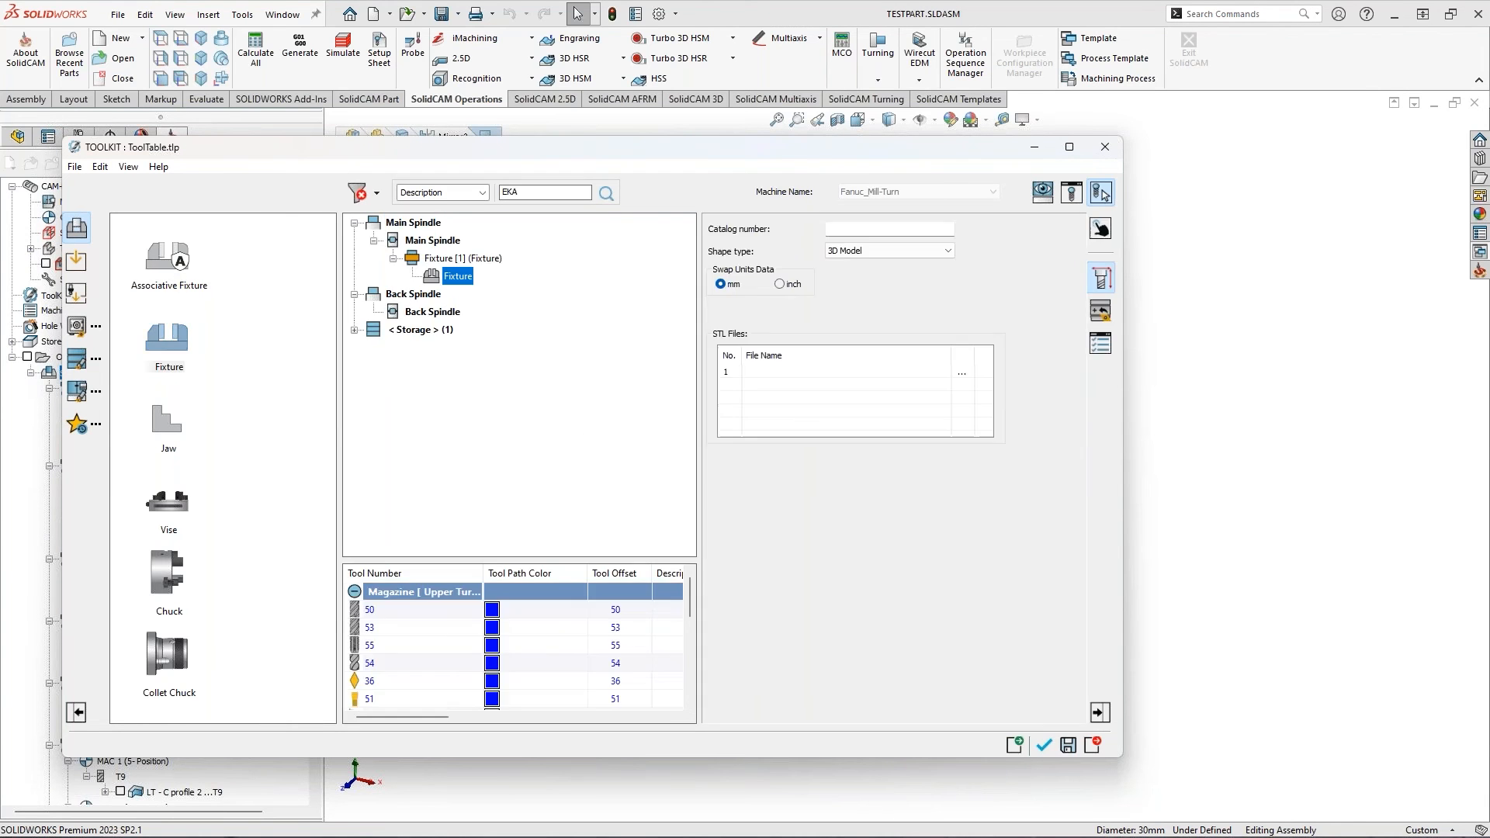
click(1103, 312)
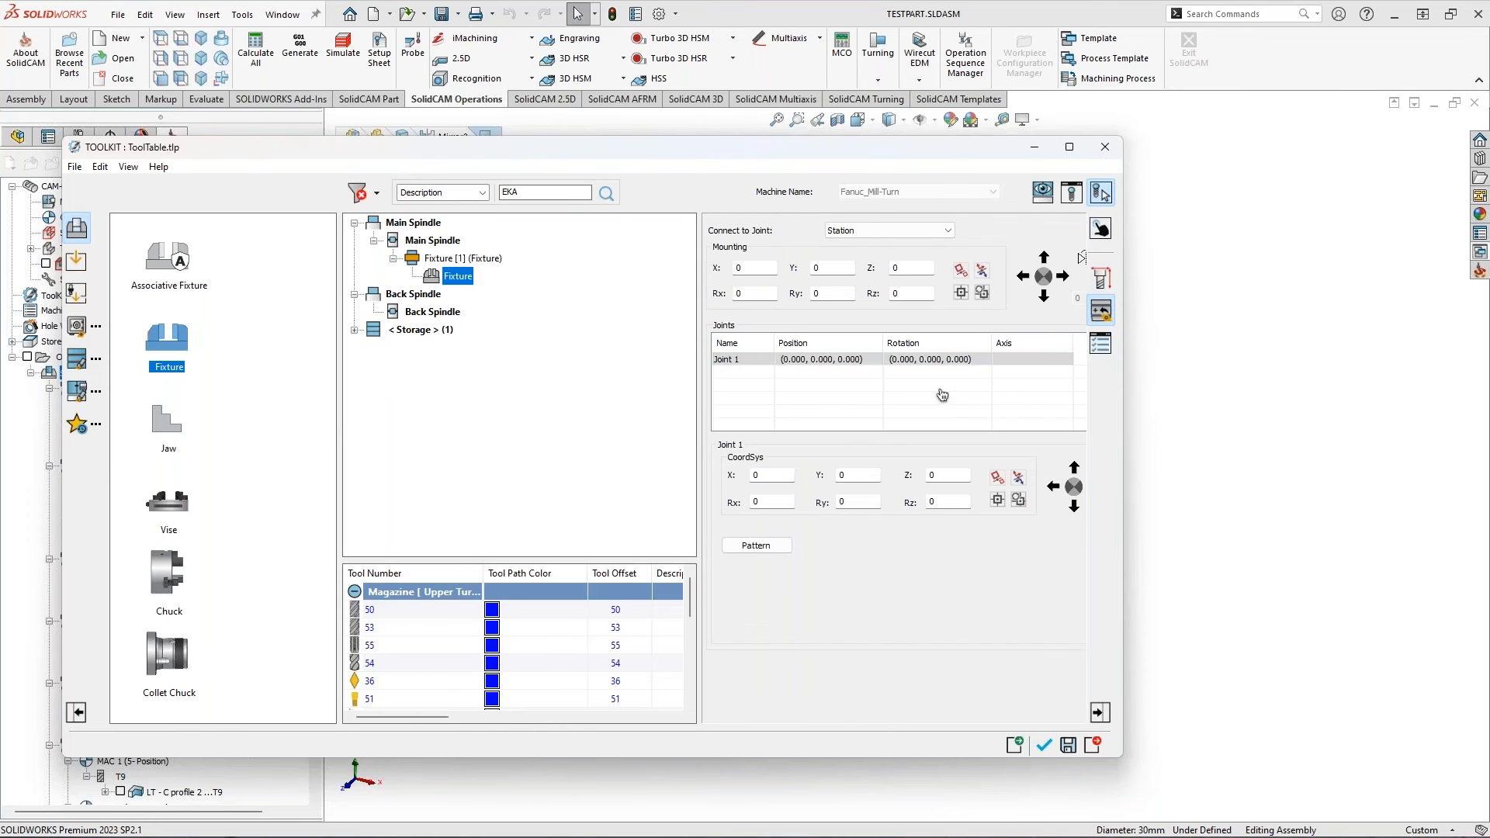
double_click(766, 362)
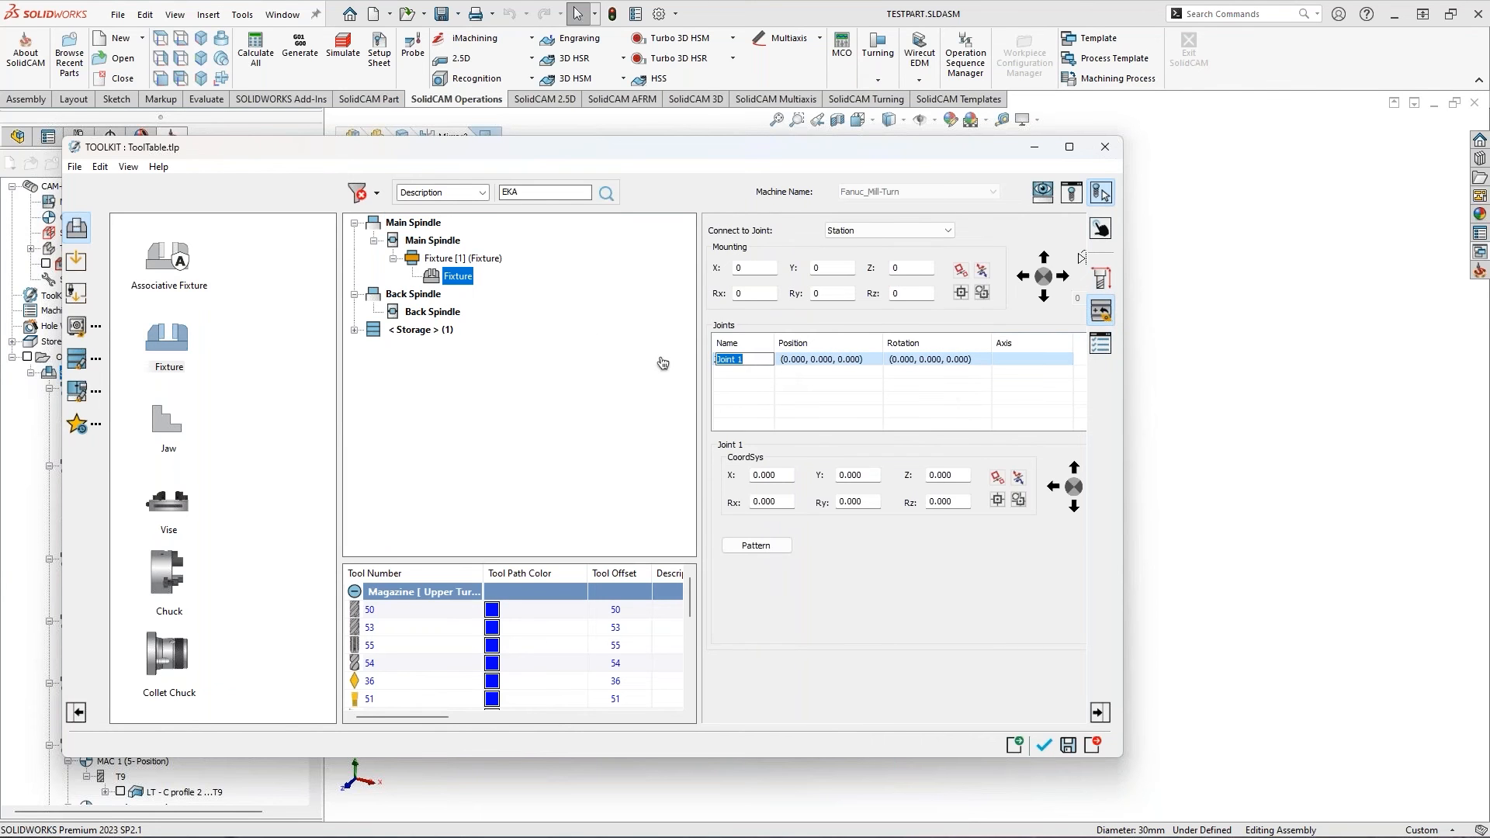
key(Return)
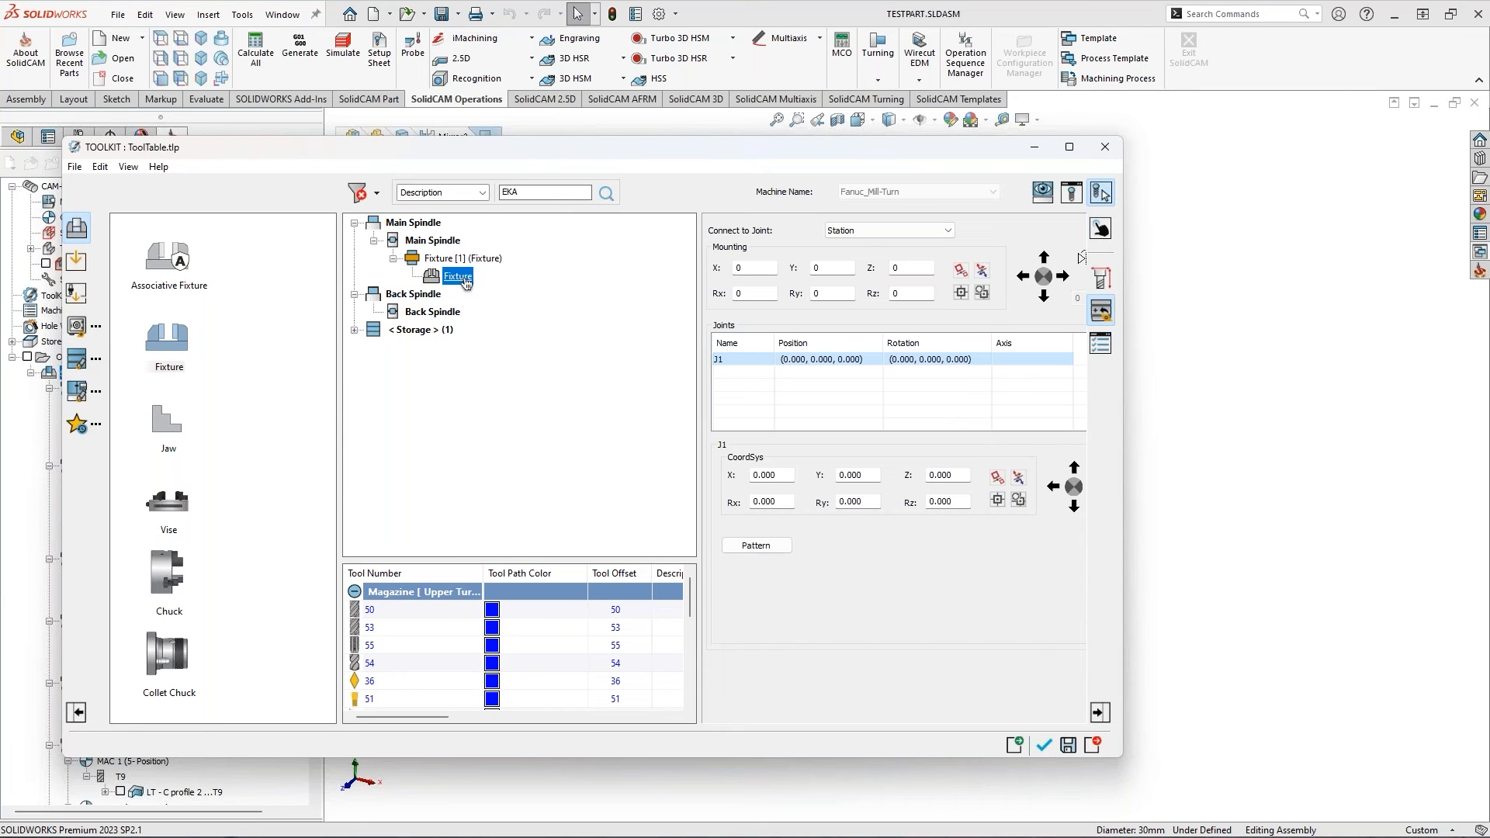
Load ROTA-S plus 2_0 160-42 A4.STL from the Webinar Fixture chuck folder as the fixture's 3D model and preview it
click(1101, 278)
click(962, 373)
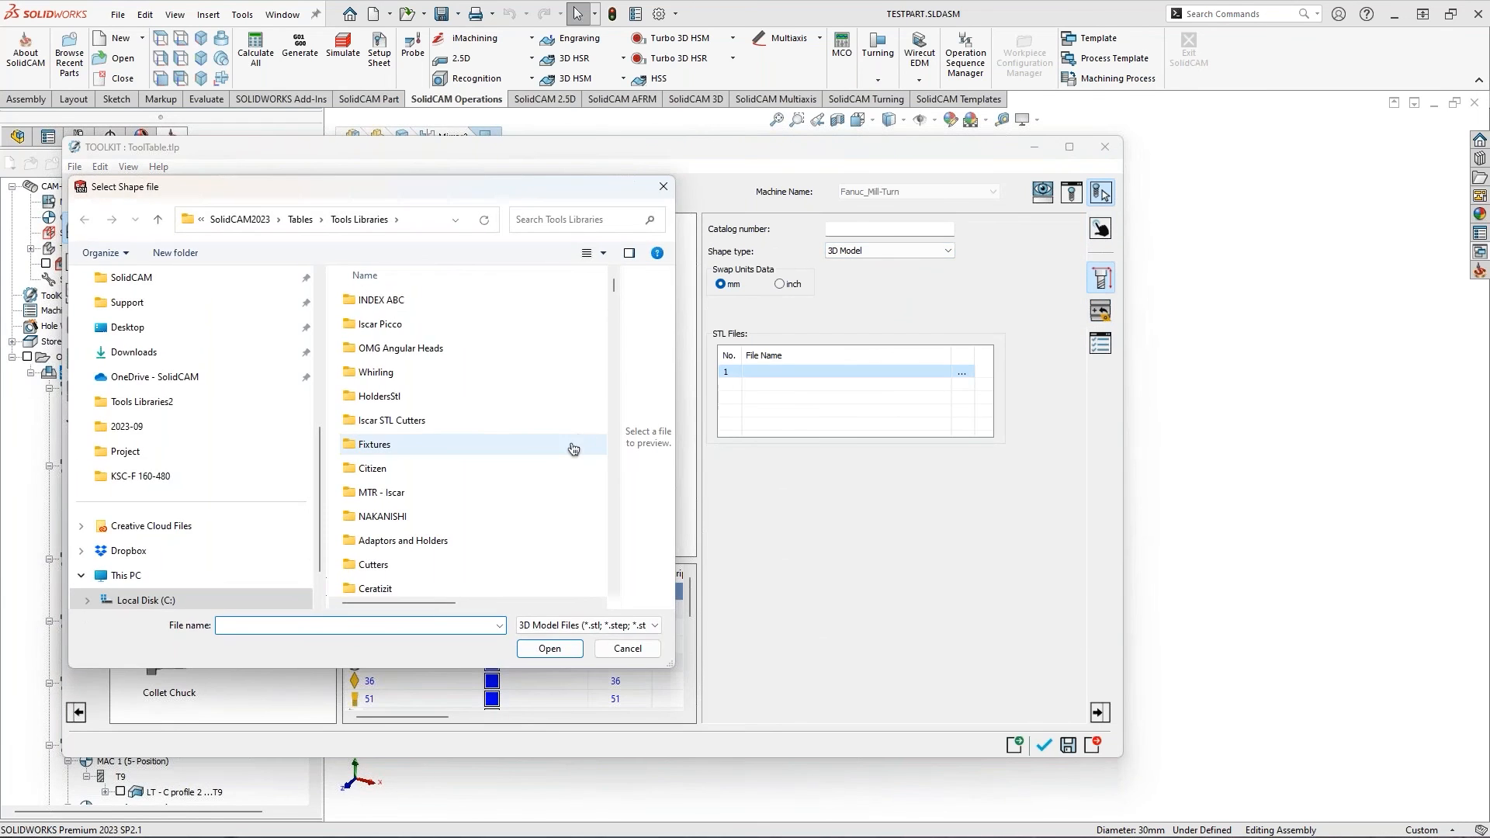
scroll(575, 442, down, 3)
double_click(415, 441)
double_click(383, 308)
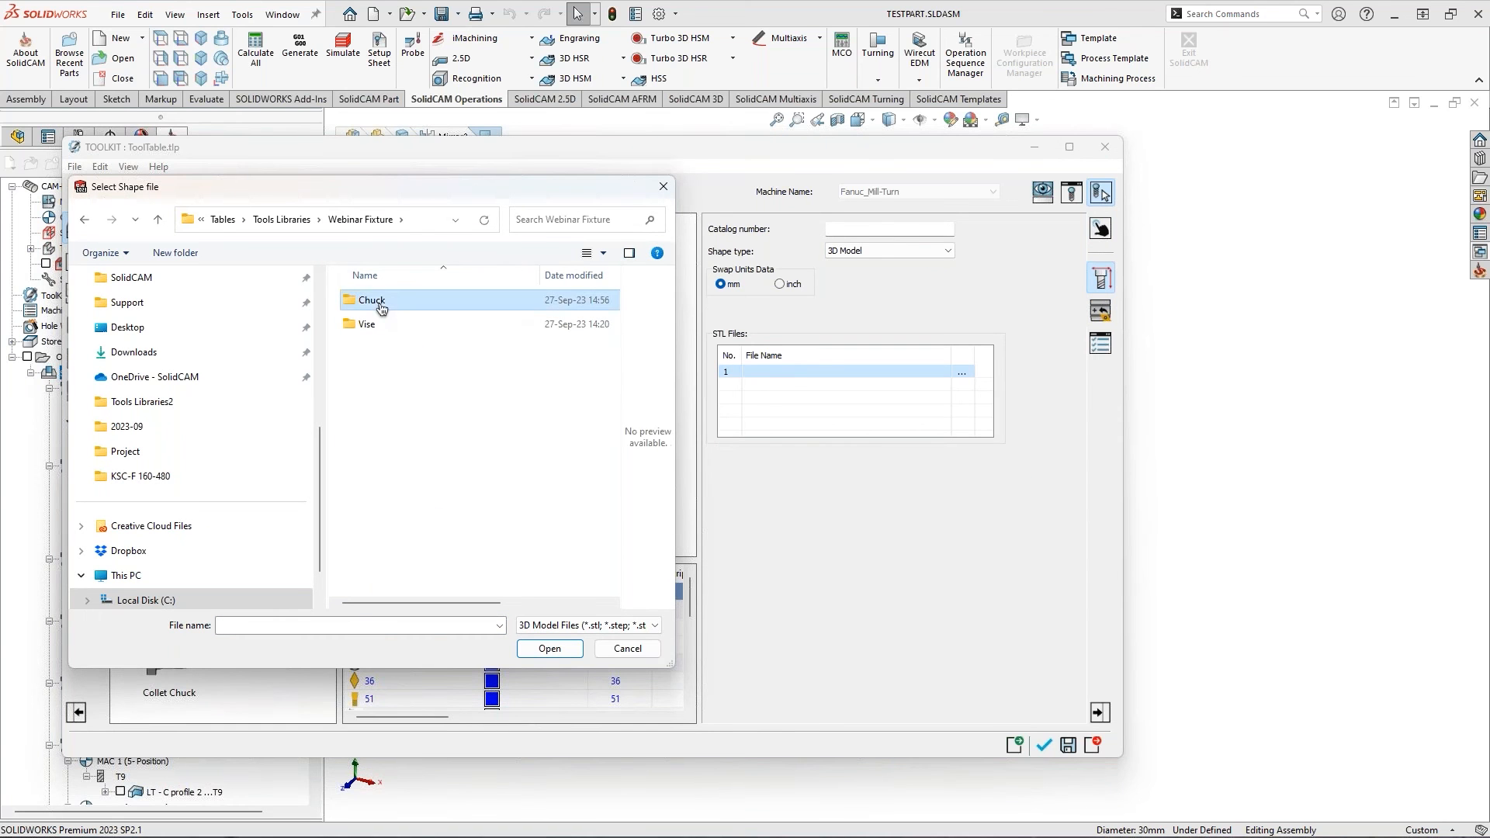
double_click(379, 305)
click(372, 325)
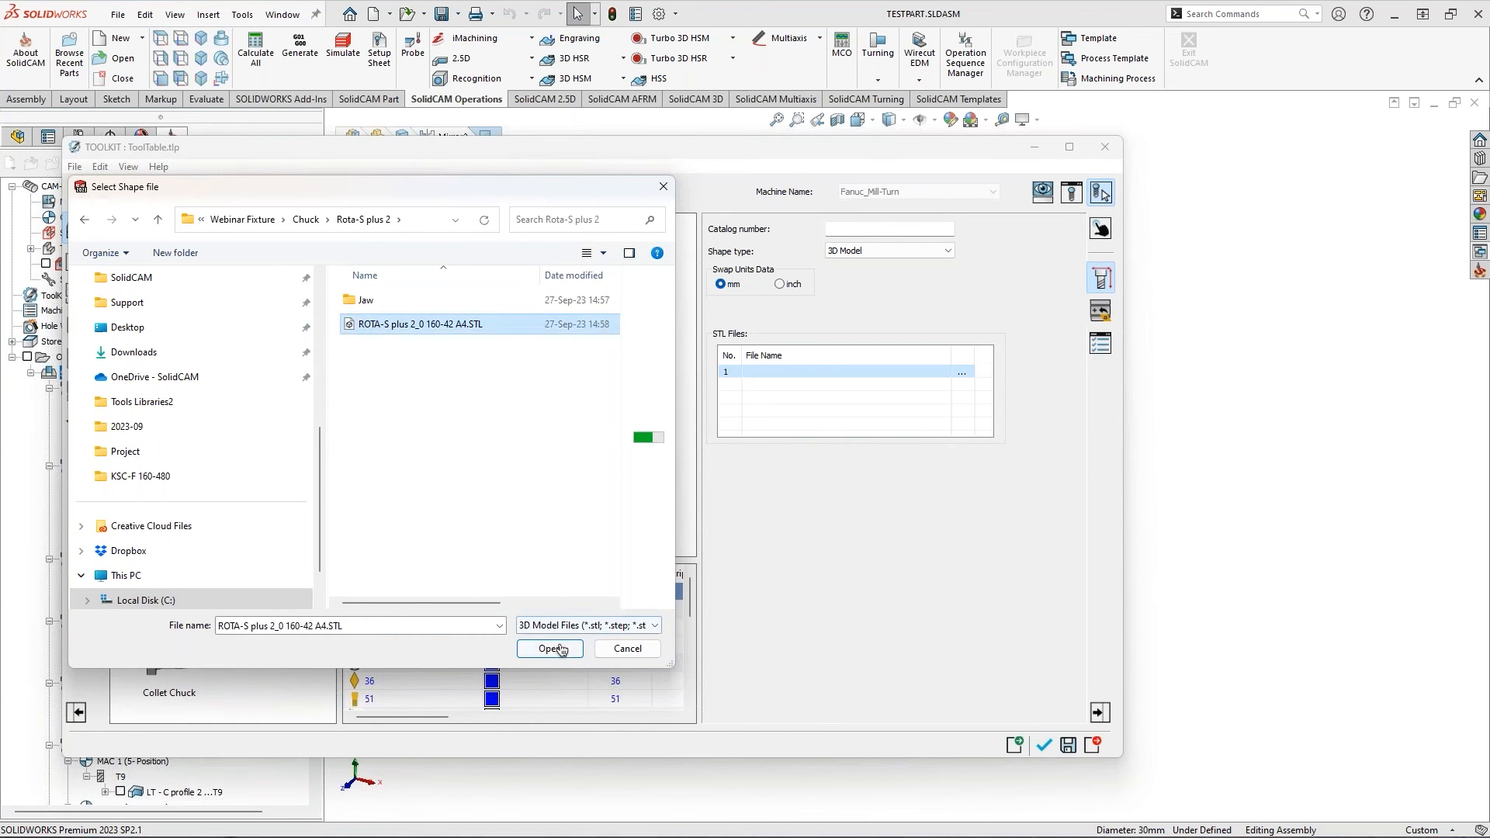
click(549, 648)
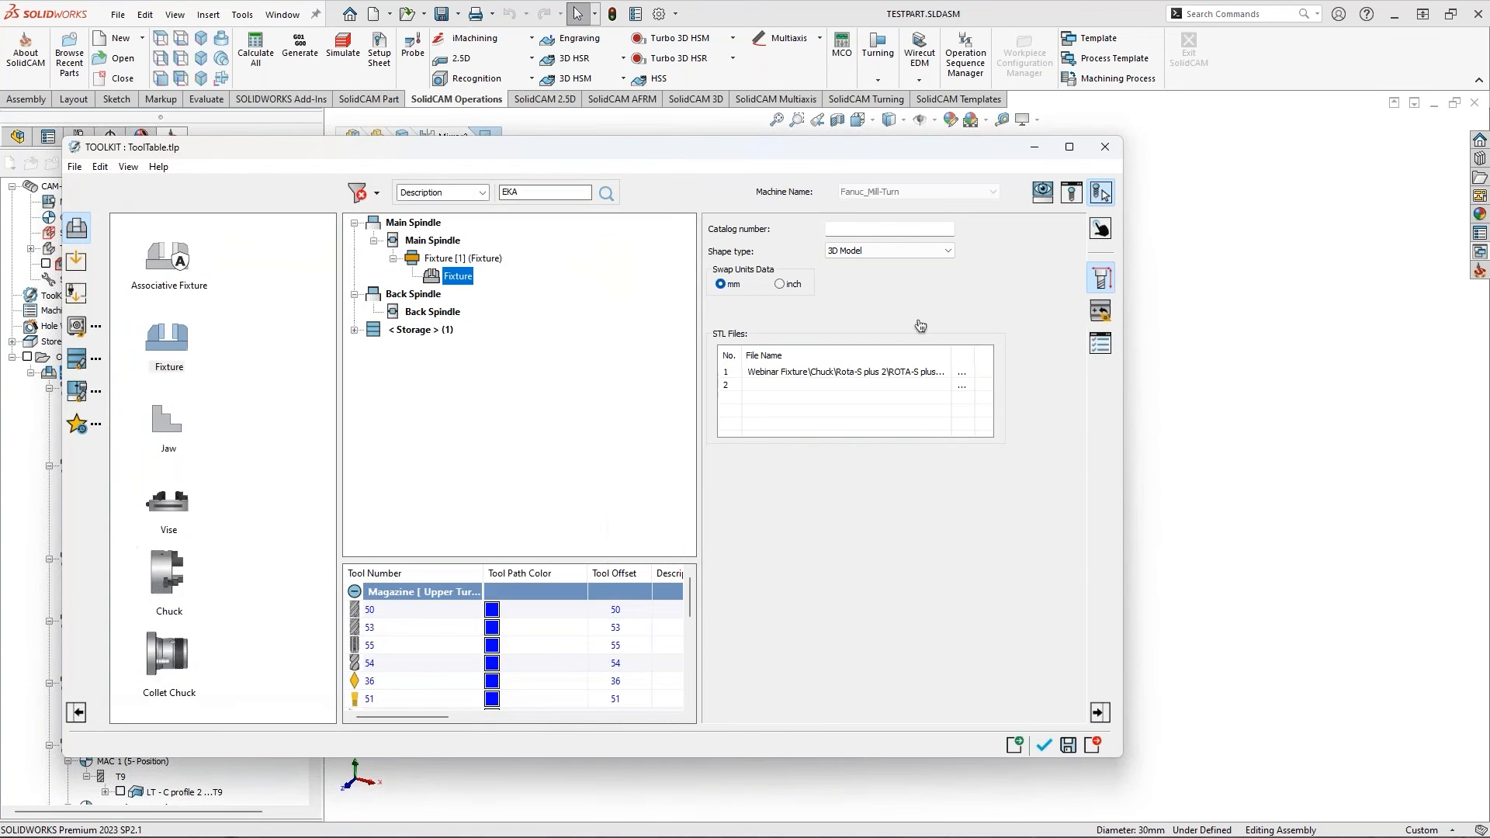
click(1101, 192)
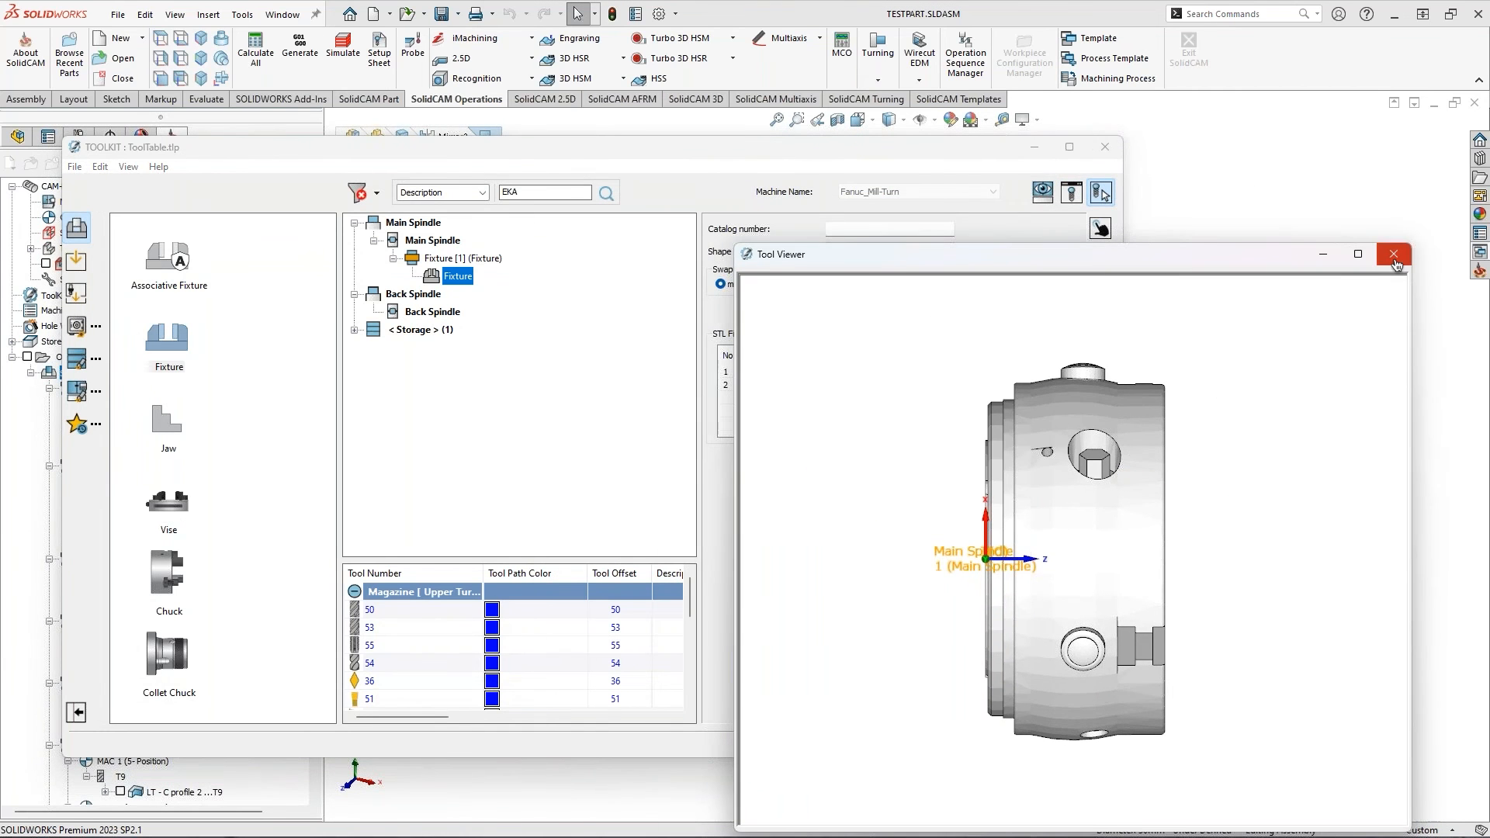
click(1394, 254)
Give the fixture's joint J1 a linear axis
click(1101, 311)
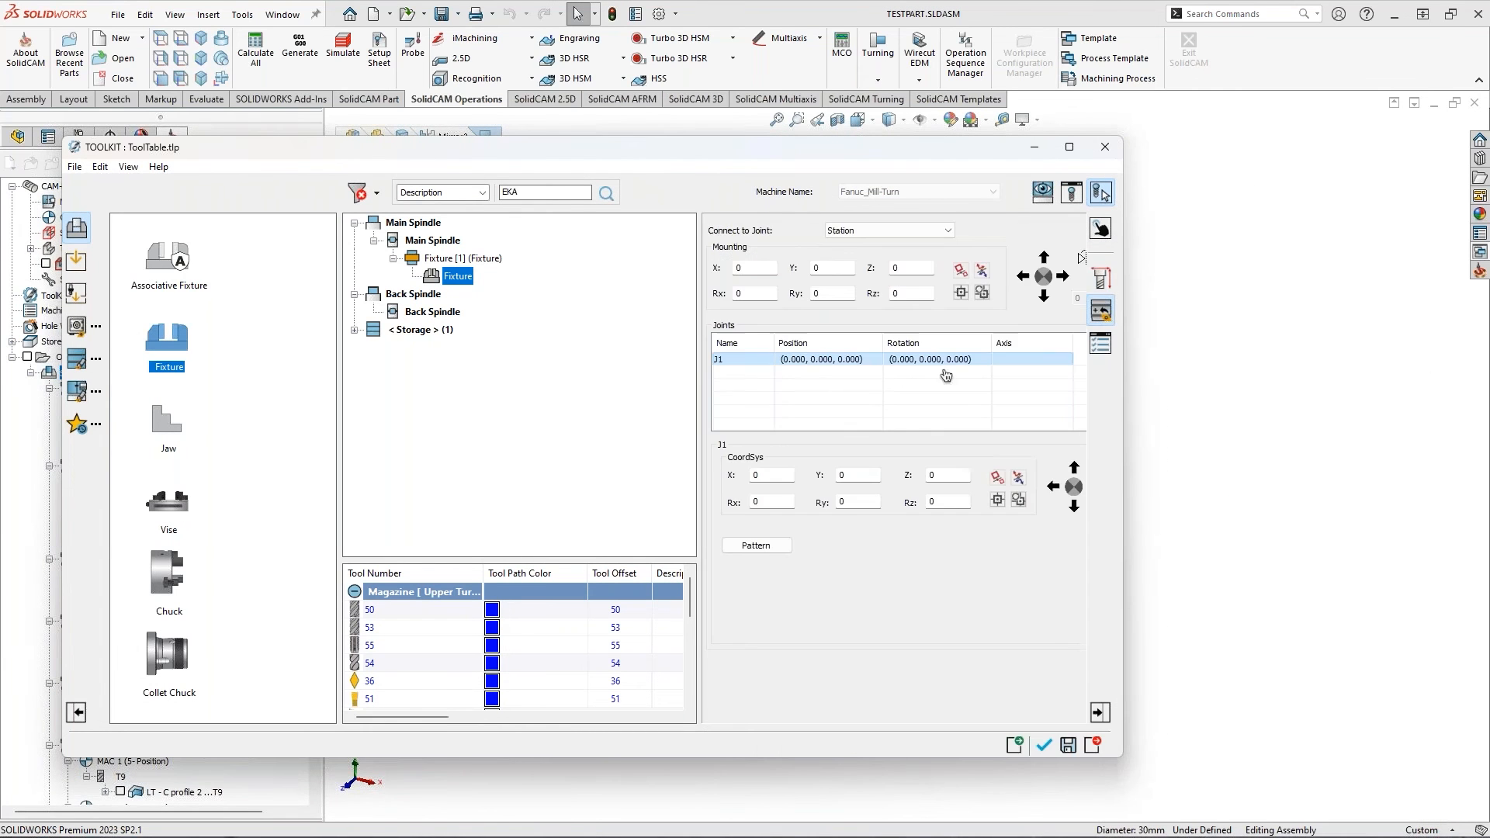
right_click(753, 364)
mouse_move(811, 387)
click(996, 417)
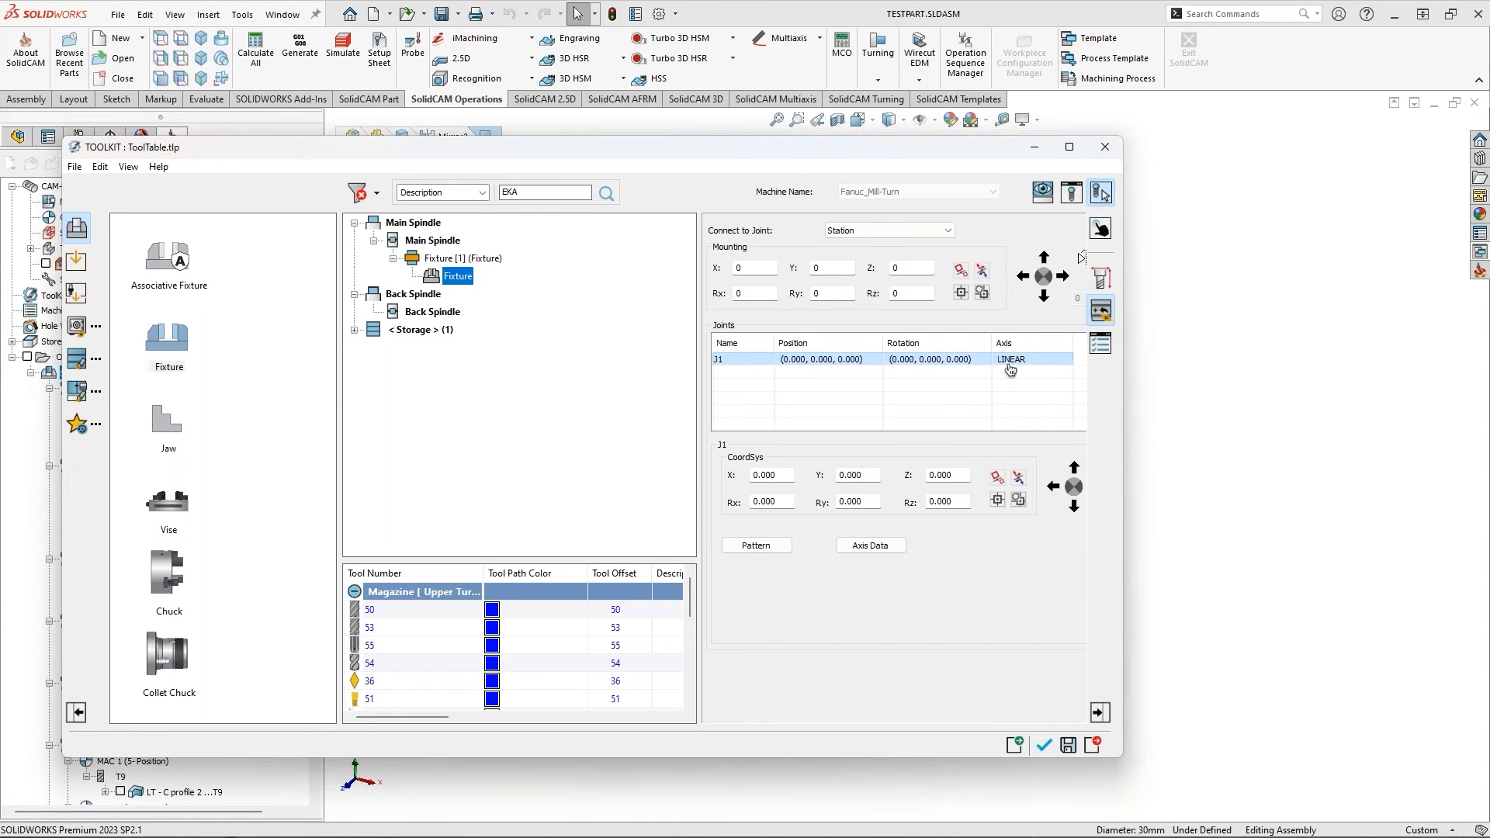
right_click(969, 365)
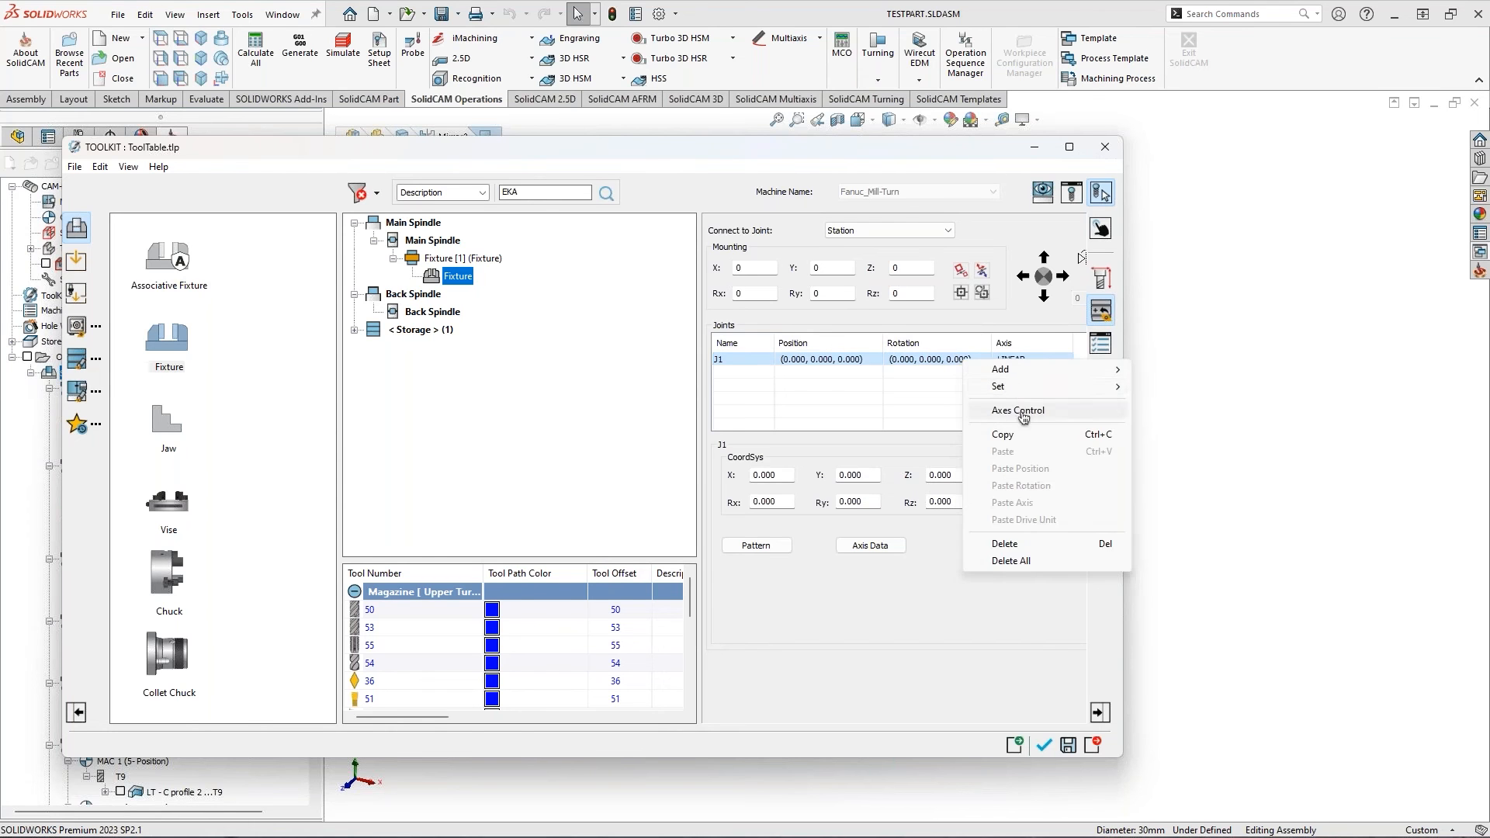
right_click(722, 372)
key(Escape)
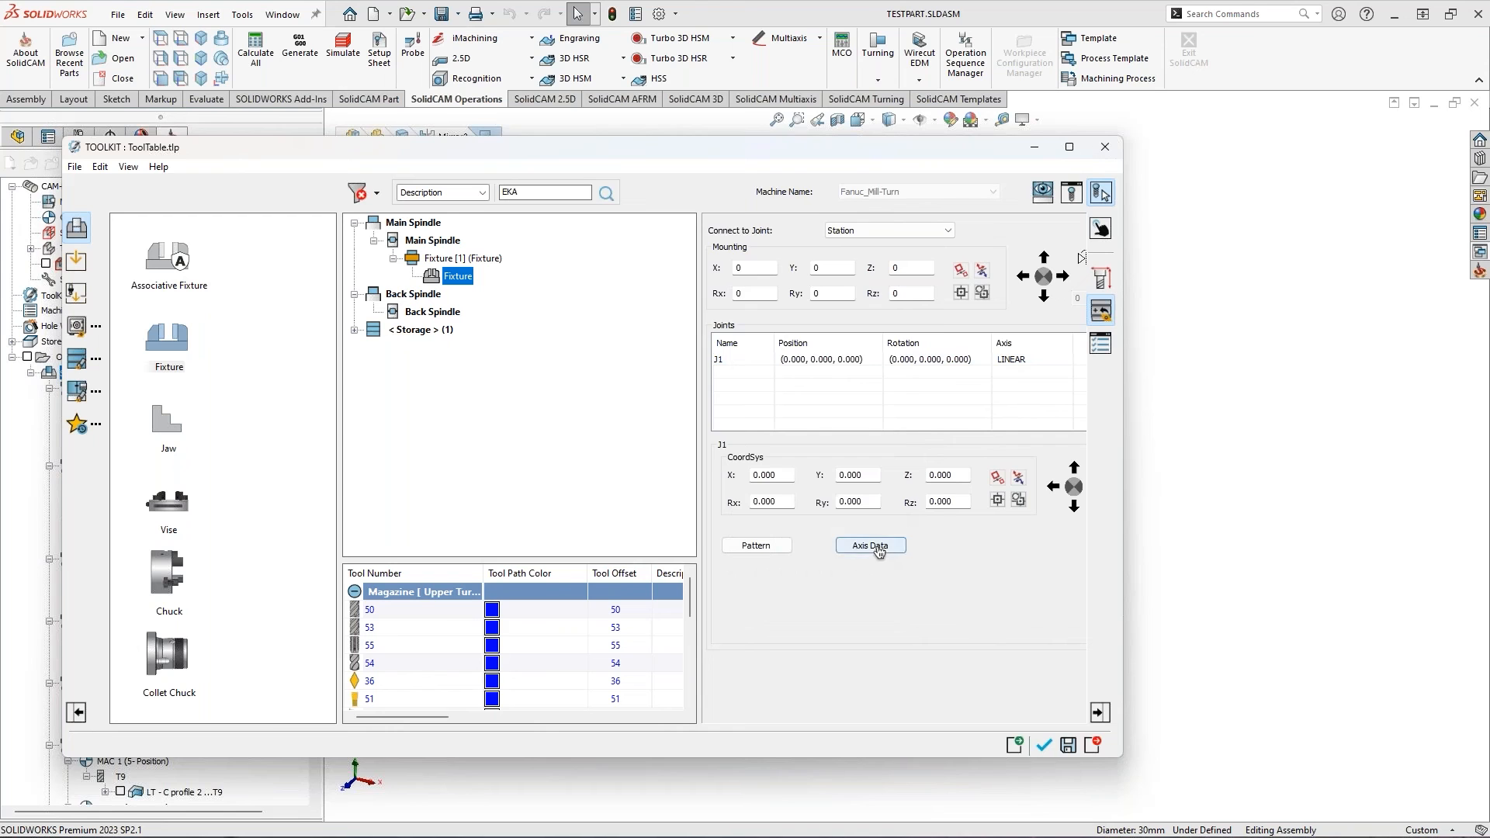
Name the linear axis J1 in the joint's axis data and accept the settings
click(876, 549)
click(748, 320)
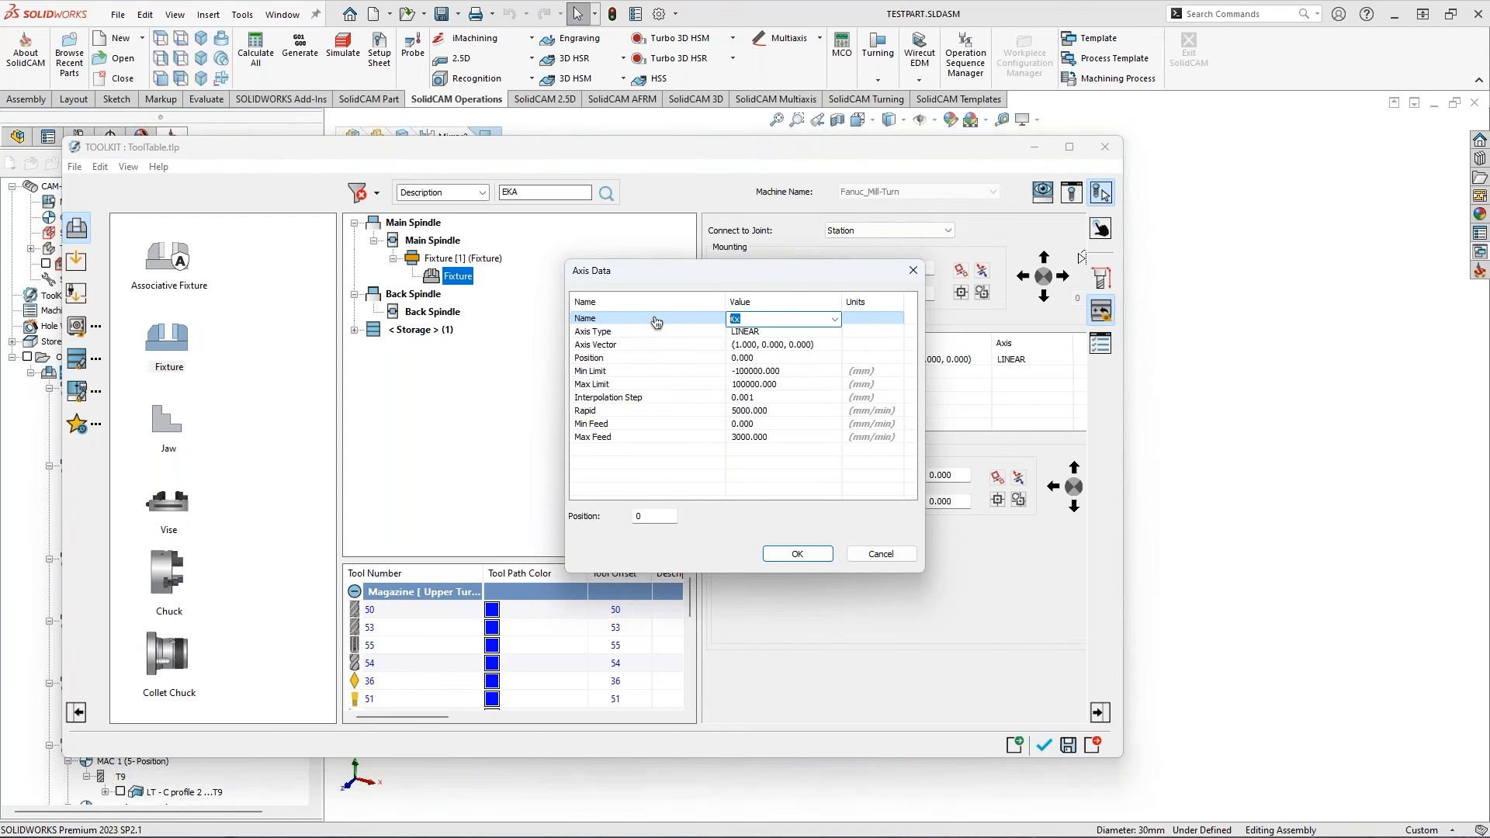
text(J1)
click(795, 555)
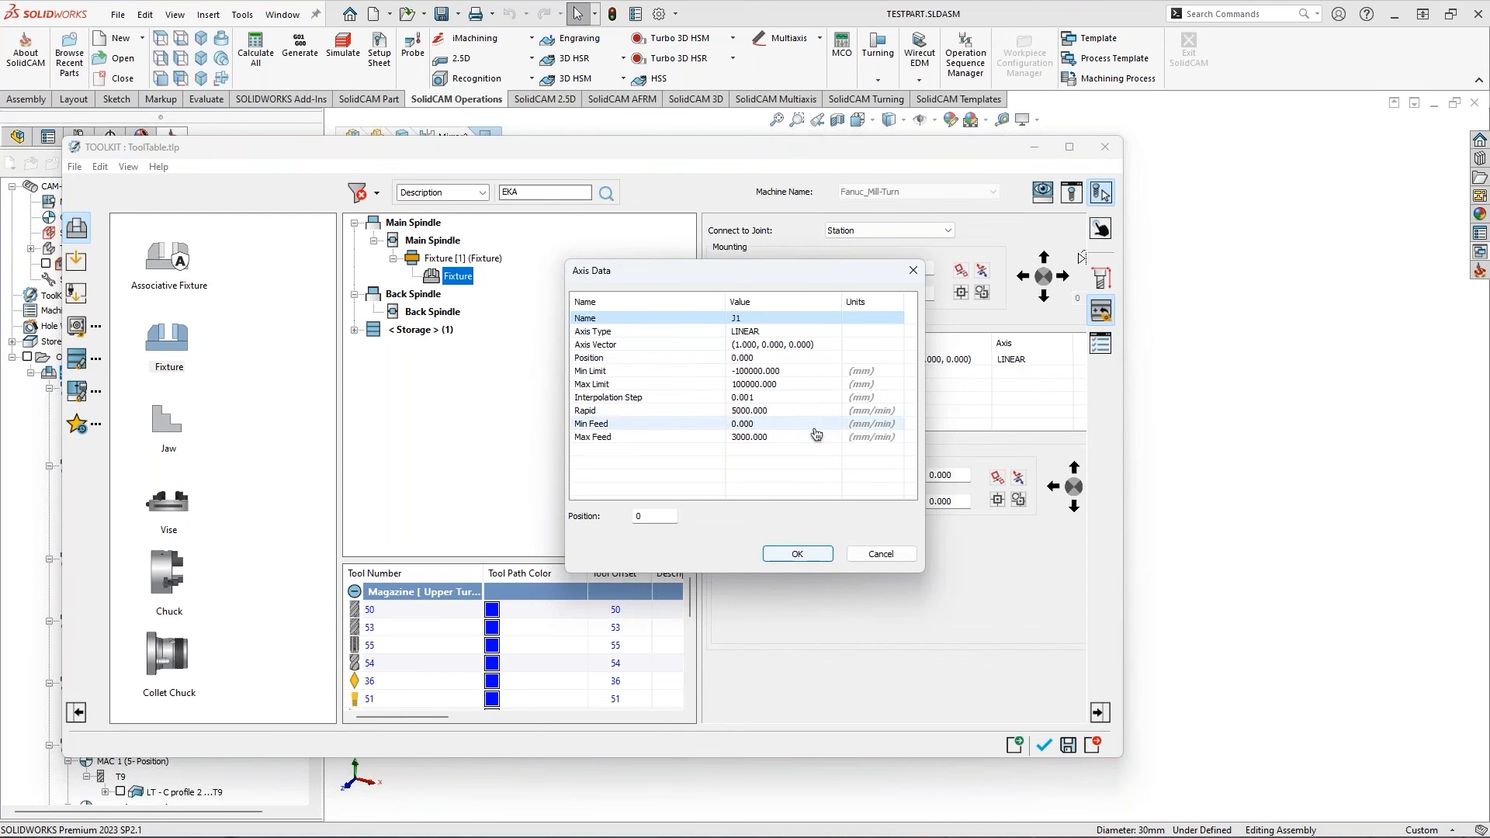
click(760, 371)
click(797, 551)
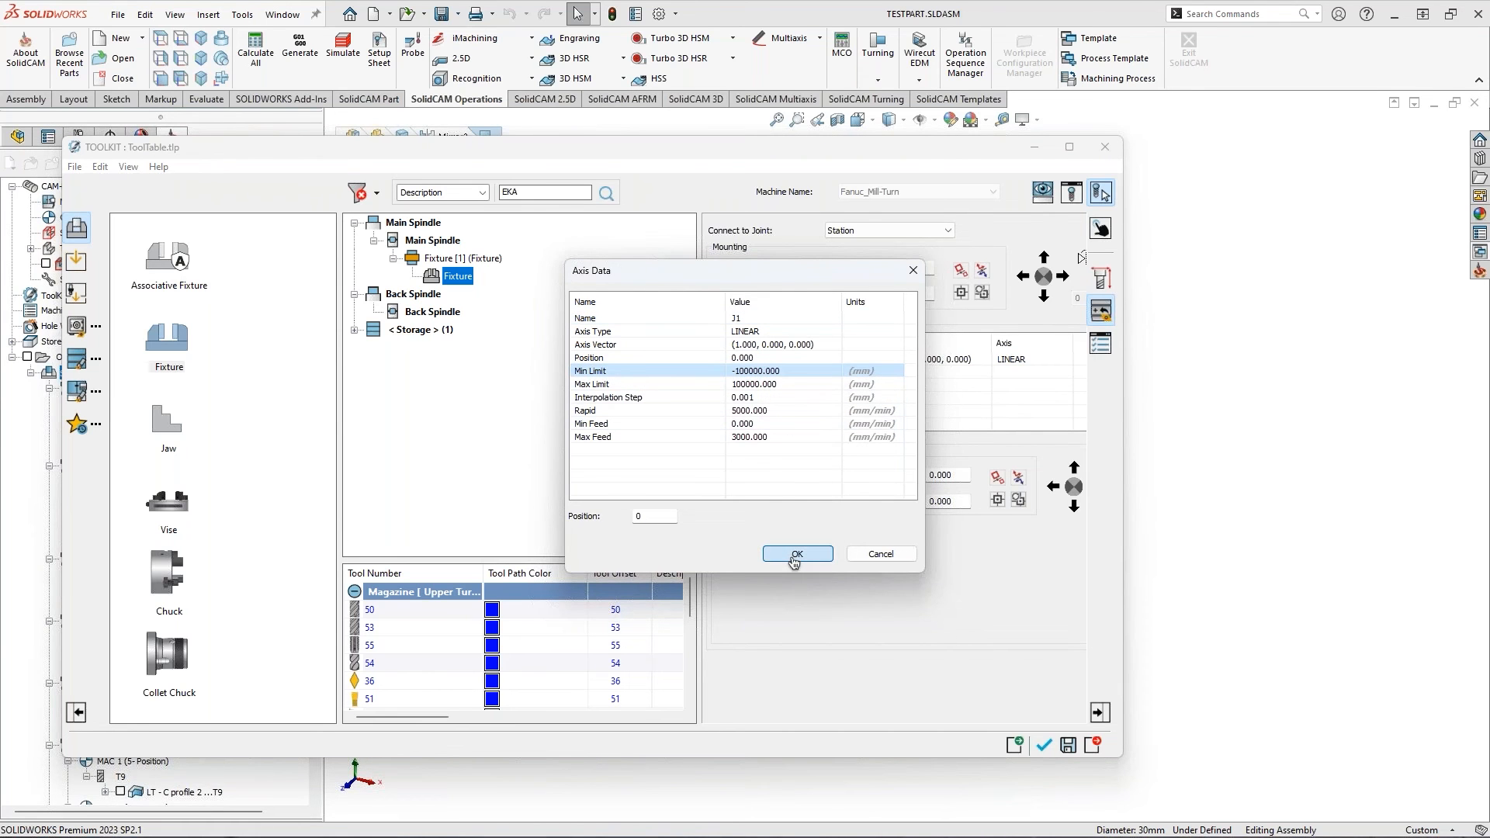
click(797, 552)
Duplicate joint J1, rename the copy J2 and set its Rz rotation to 120
right_click(732, 361)
click(777, 438)
right_click(723, 362)
click(763, 455)
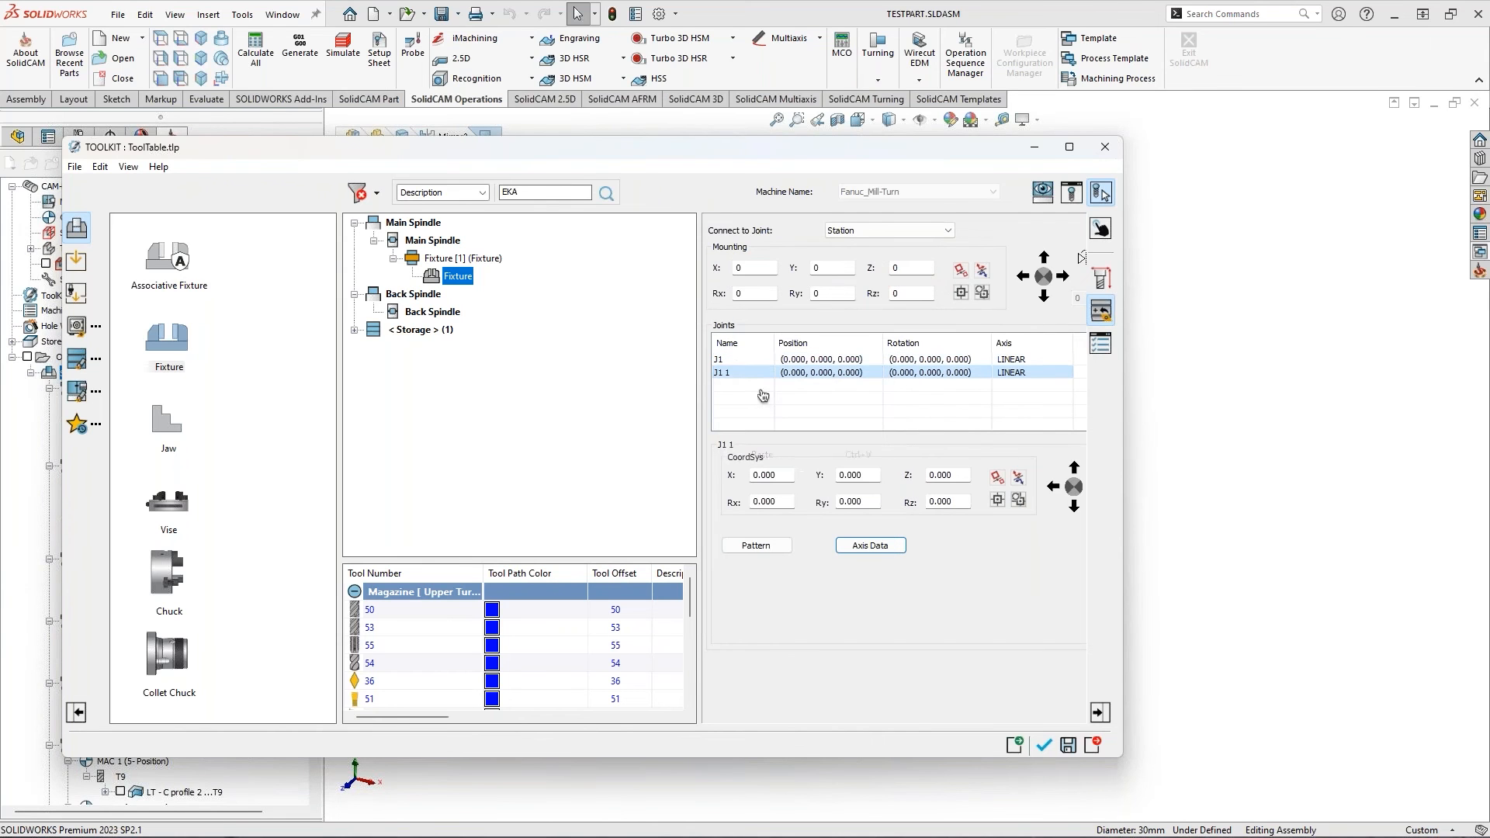
double_click(719, 373)
text(J2)
click(749, 400)
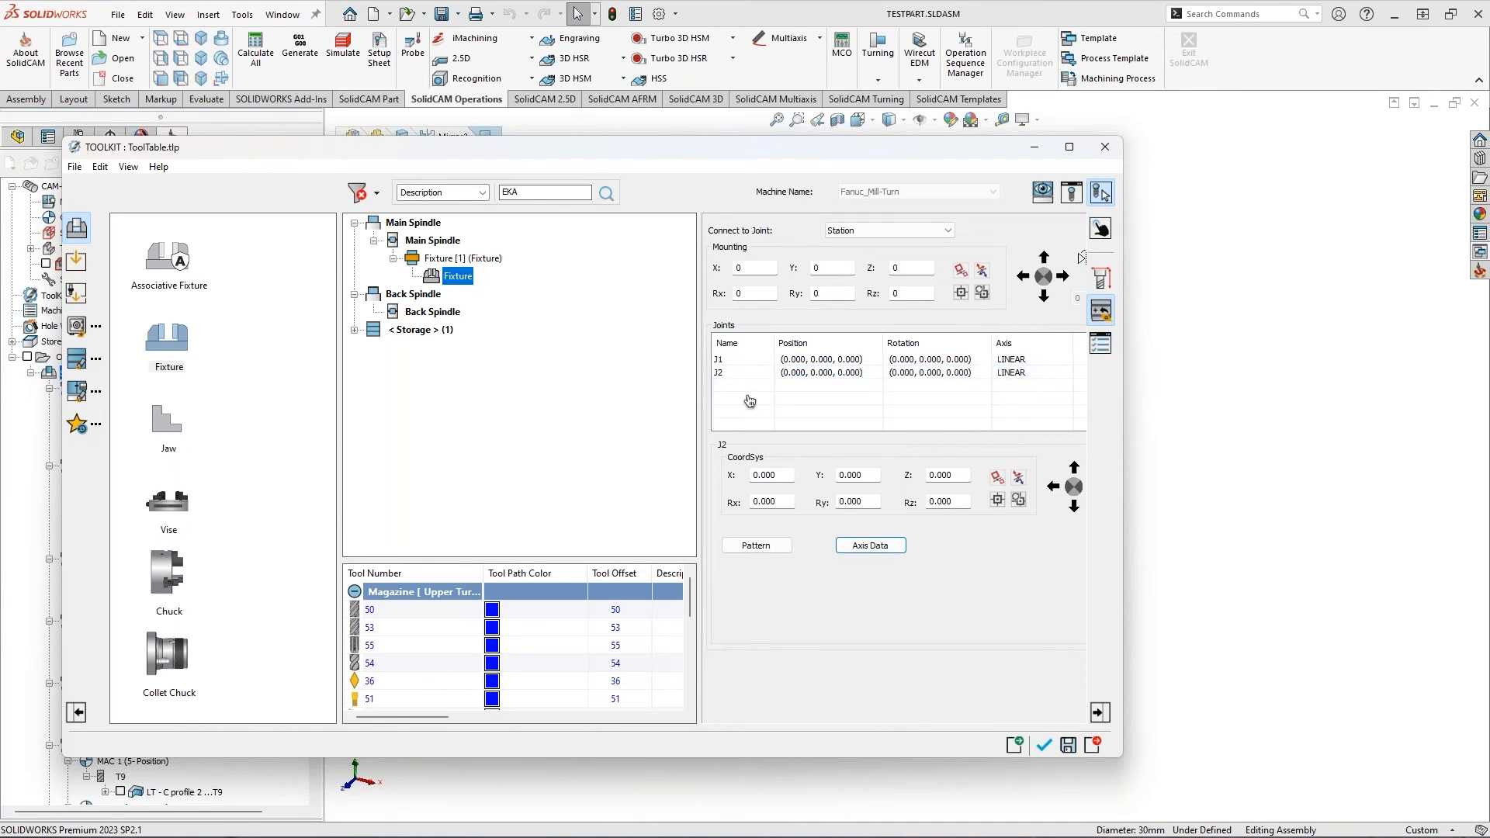
double_click(954, 502)
double_click(959, 476)
Duplicate joint J2 in the fixture's joint list
click(739, 374)
right_click(739, 376)
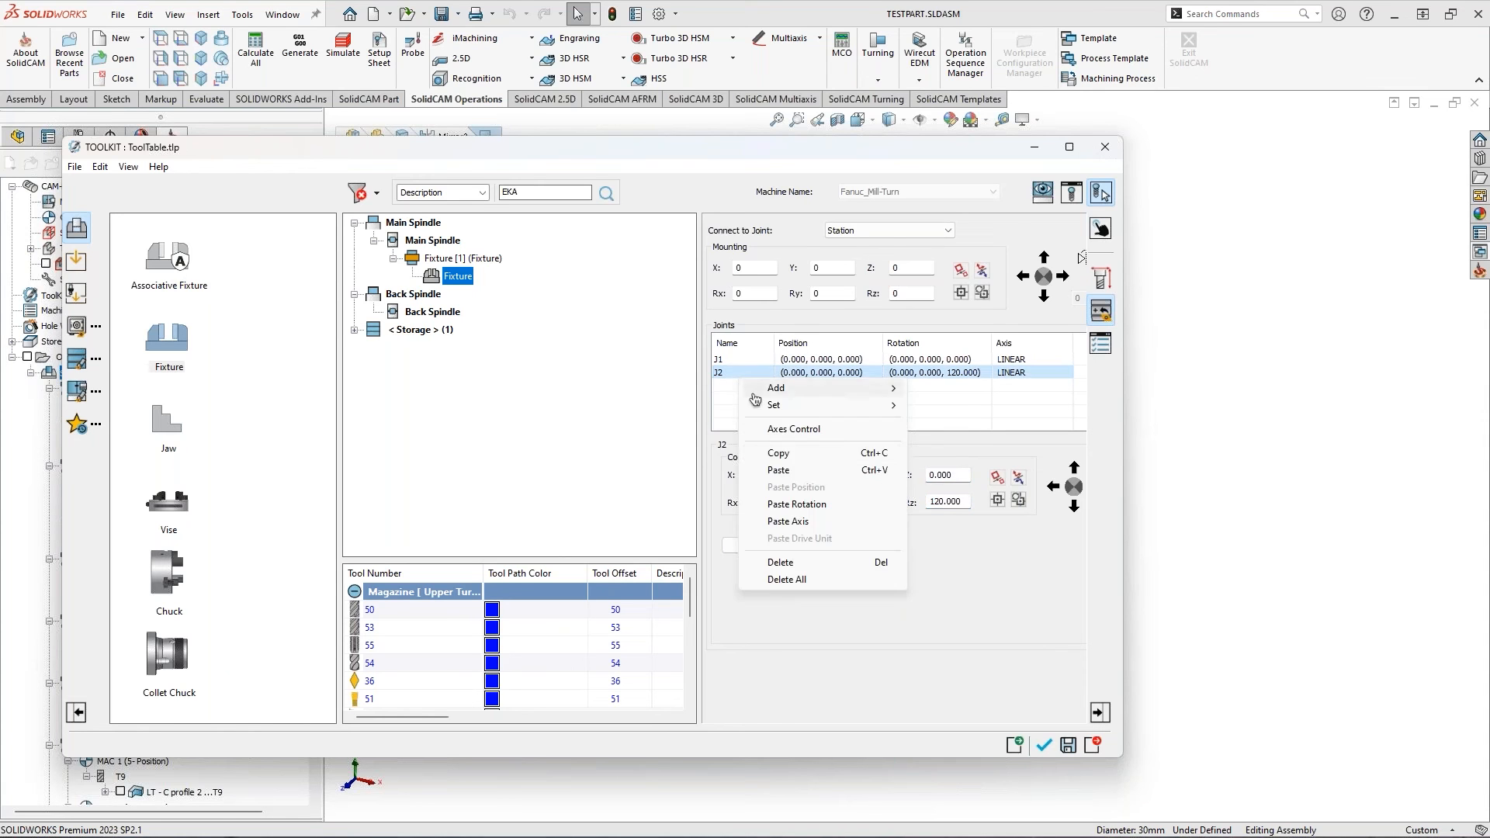
click(782, 458)
right_click(739, 375)
click(782, 464)
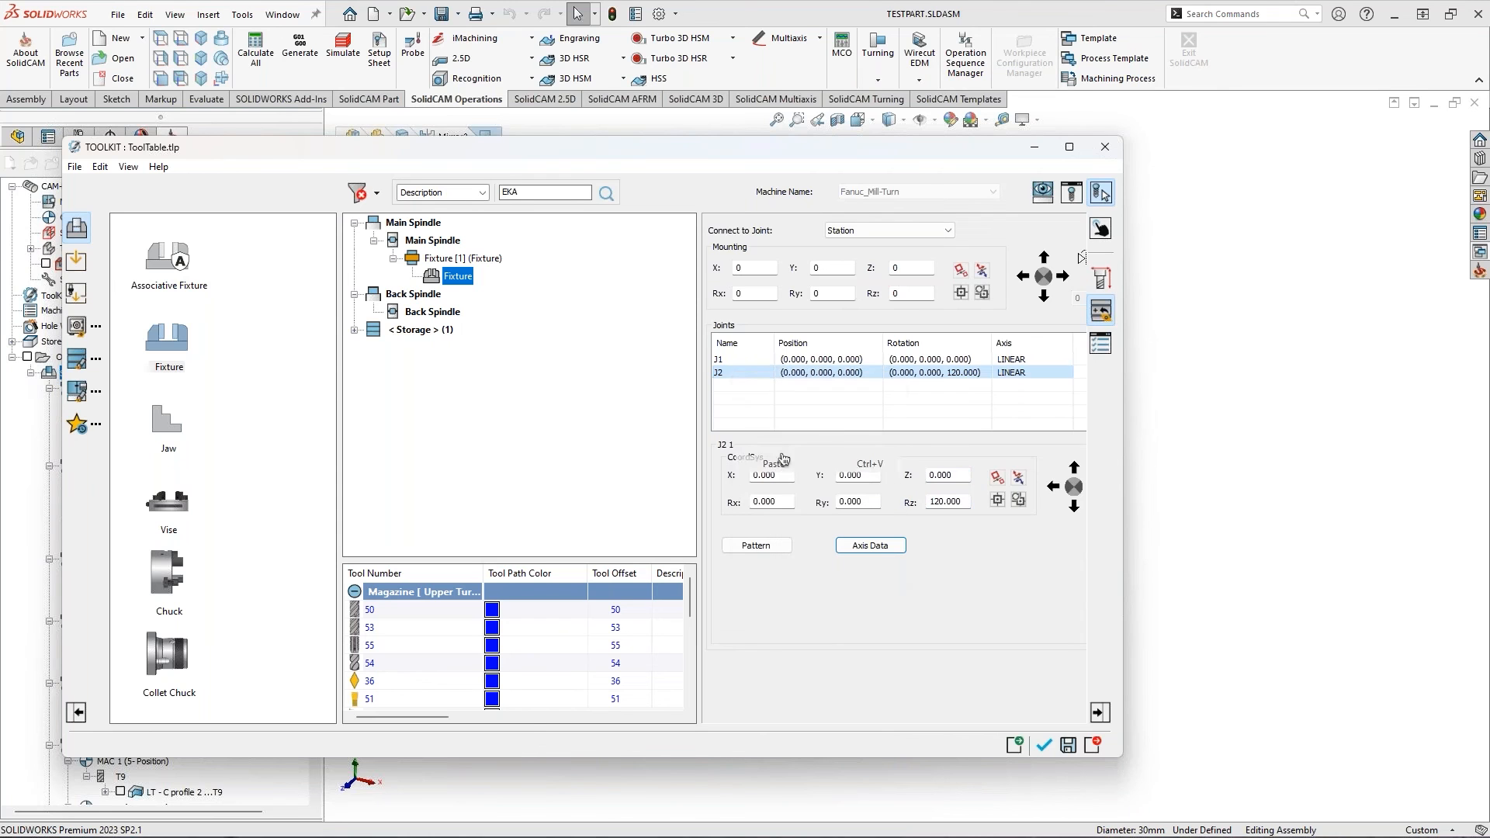
Rename the copied joint J3 and set its Rz rotation to 240
text(J3)
click(743, 411)
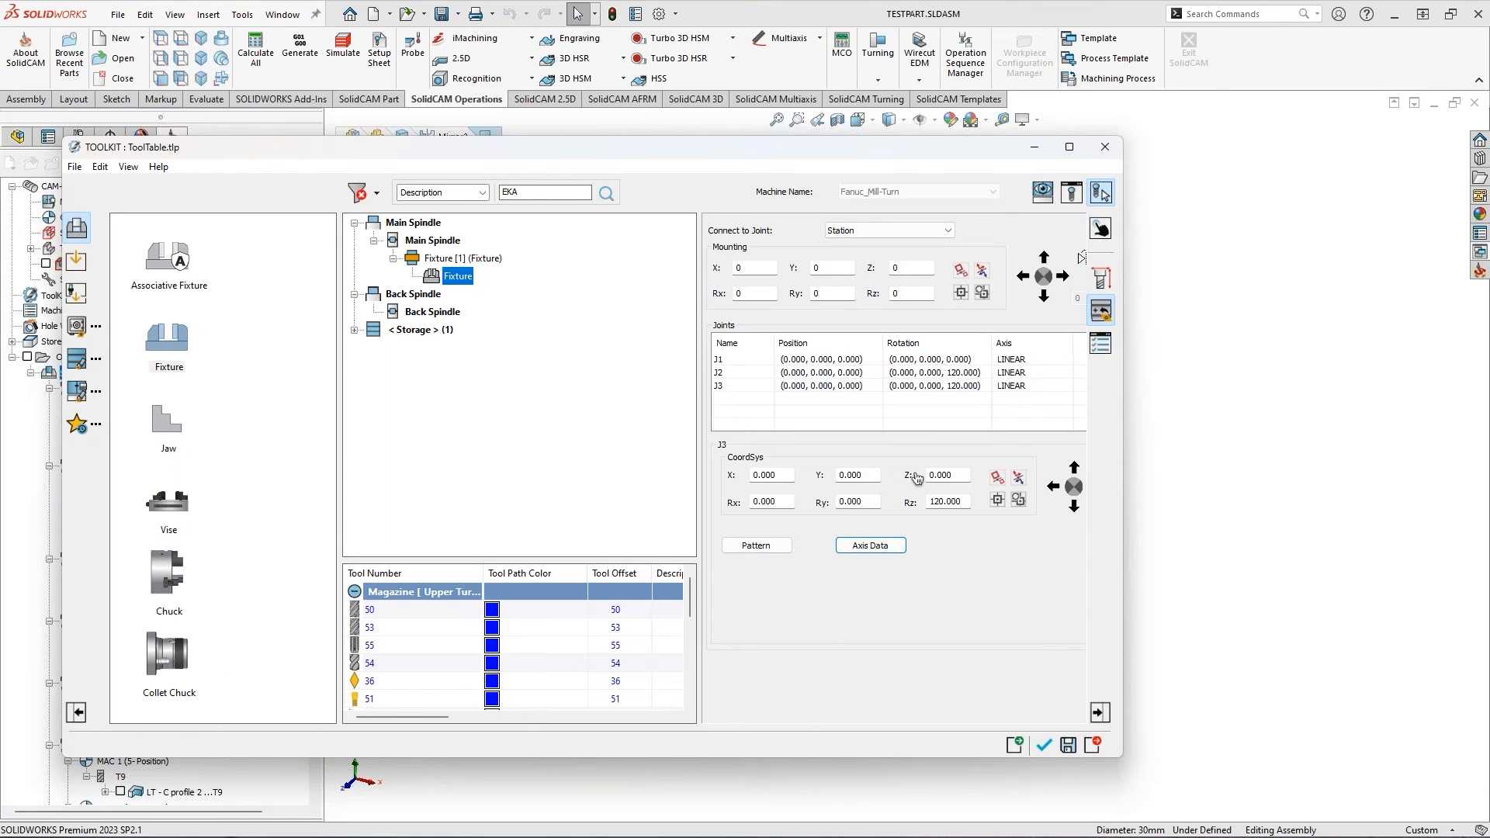
double_click(940, 502)
text(220)
double_click(938, 505)
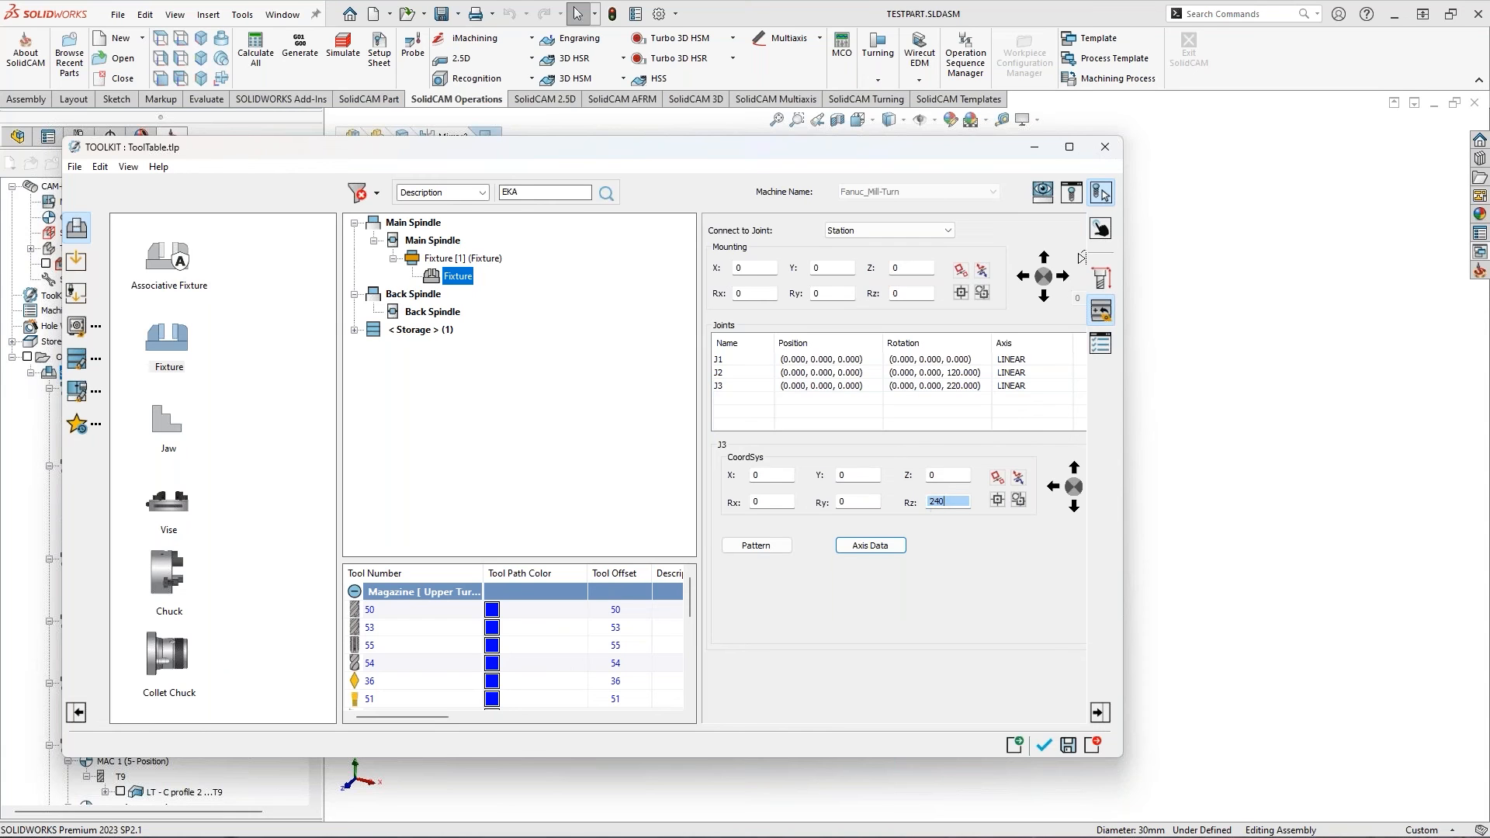
click(737, 373)
click(735, 361)
click(736, 374)
click(731, 388)
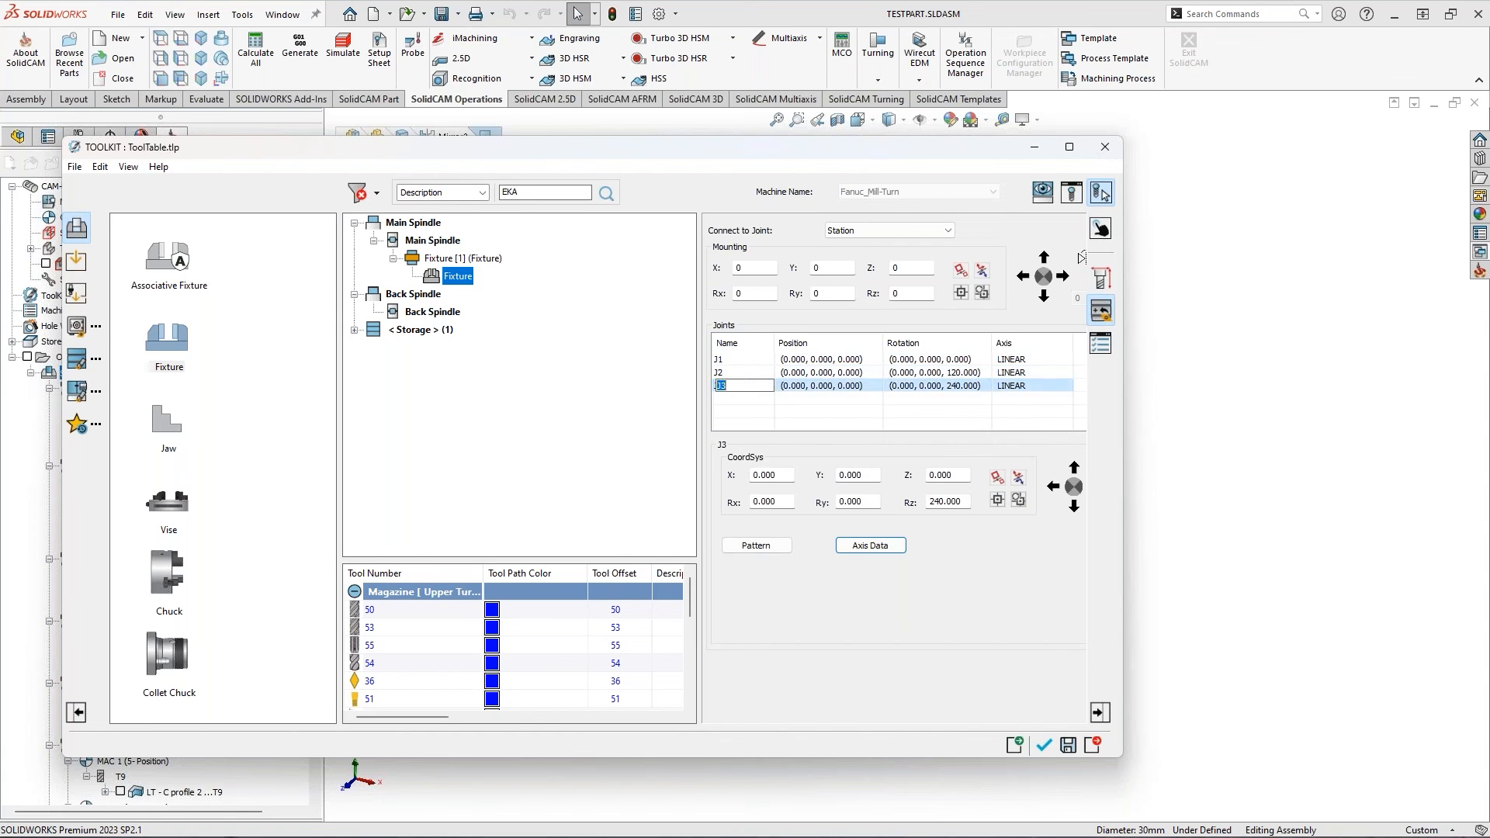
click(736, 373)
click(737, 373)
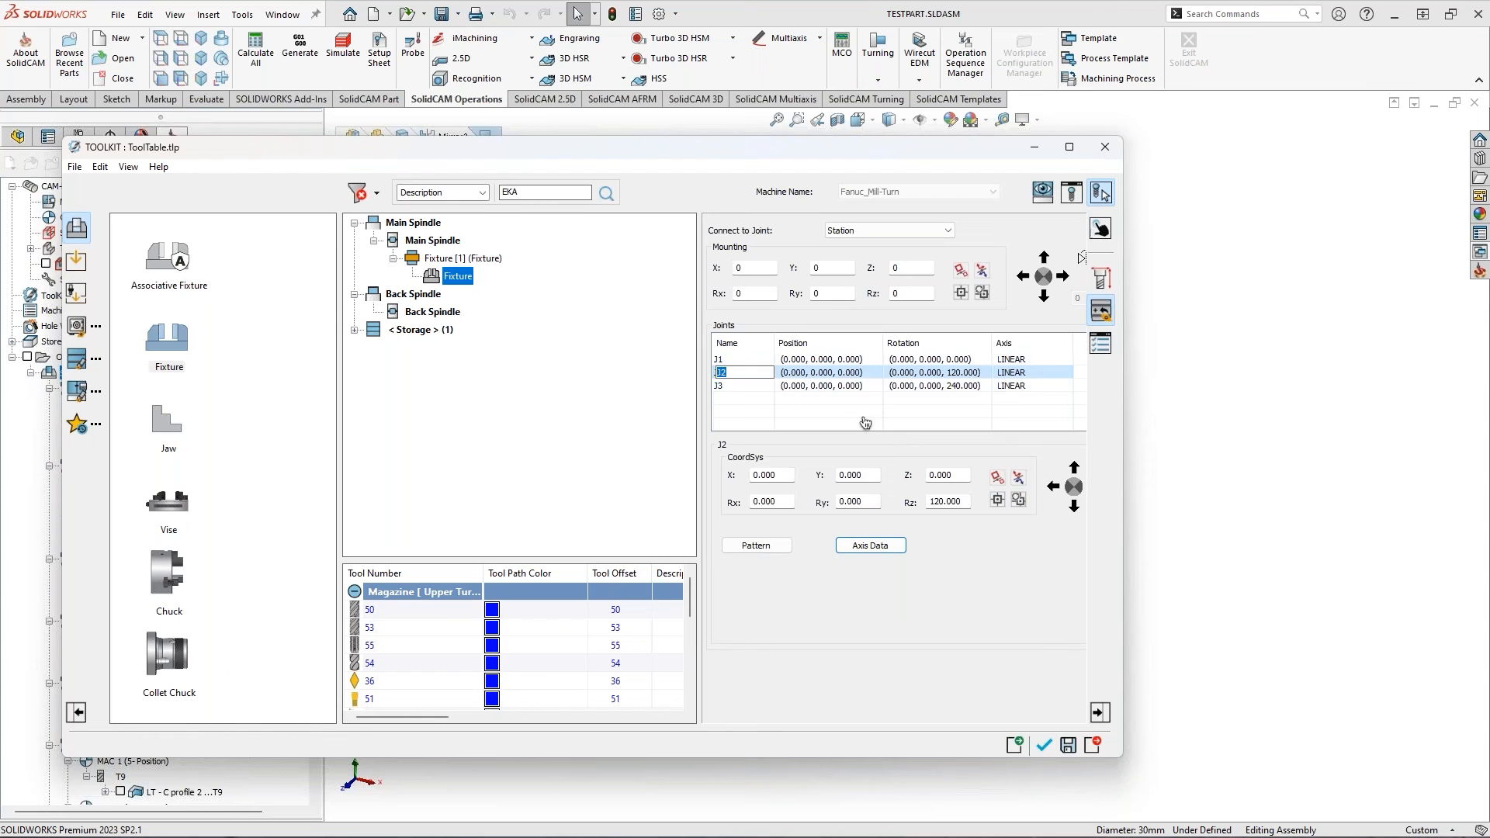
click(867, 547)
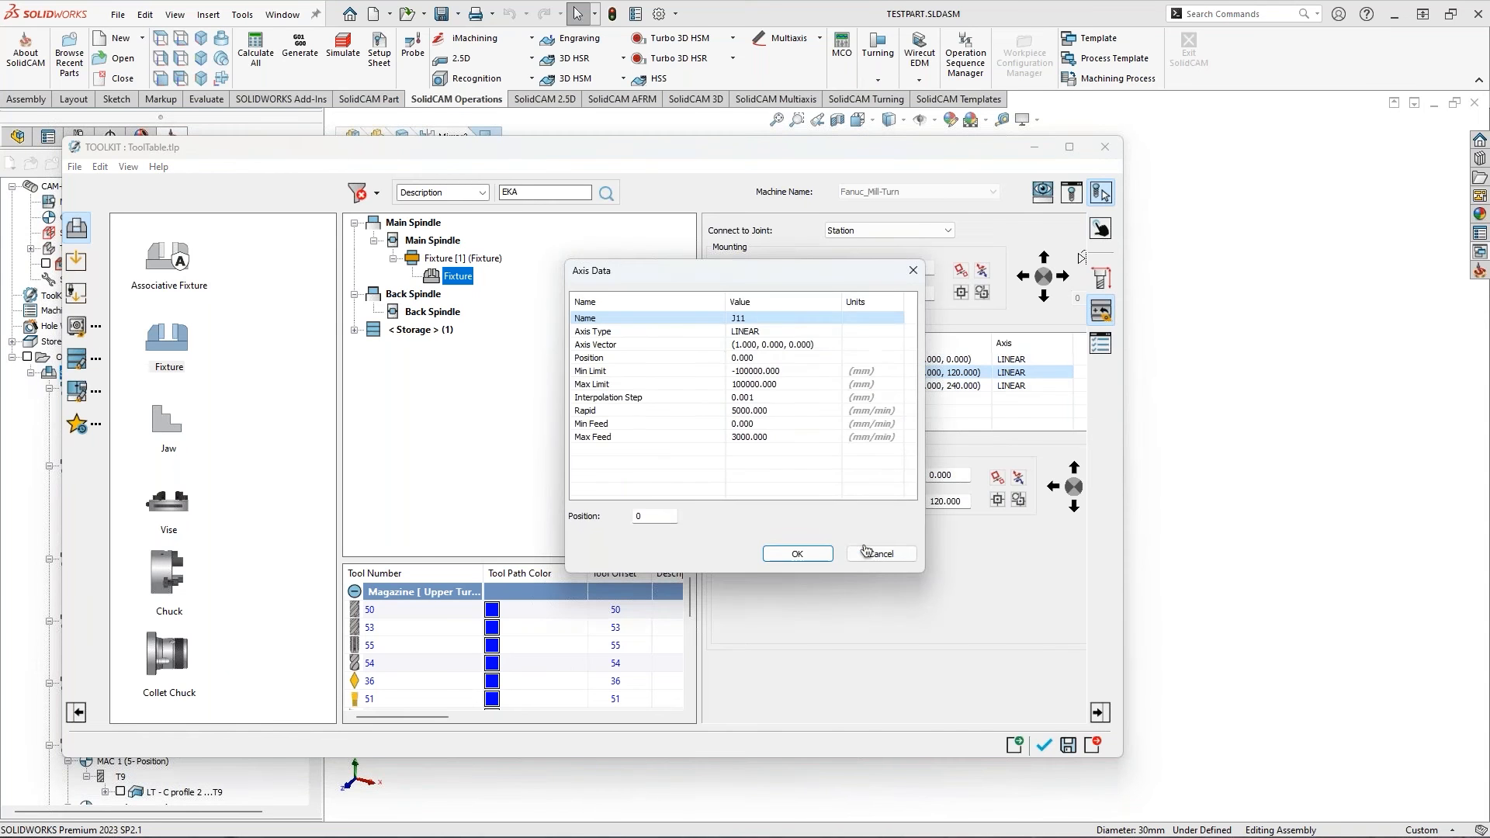
click(834, 345)
click(836, 347)
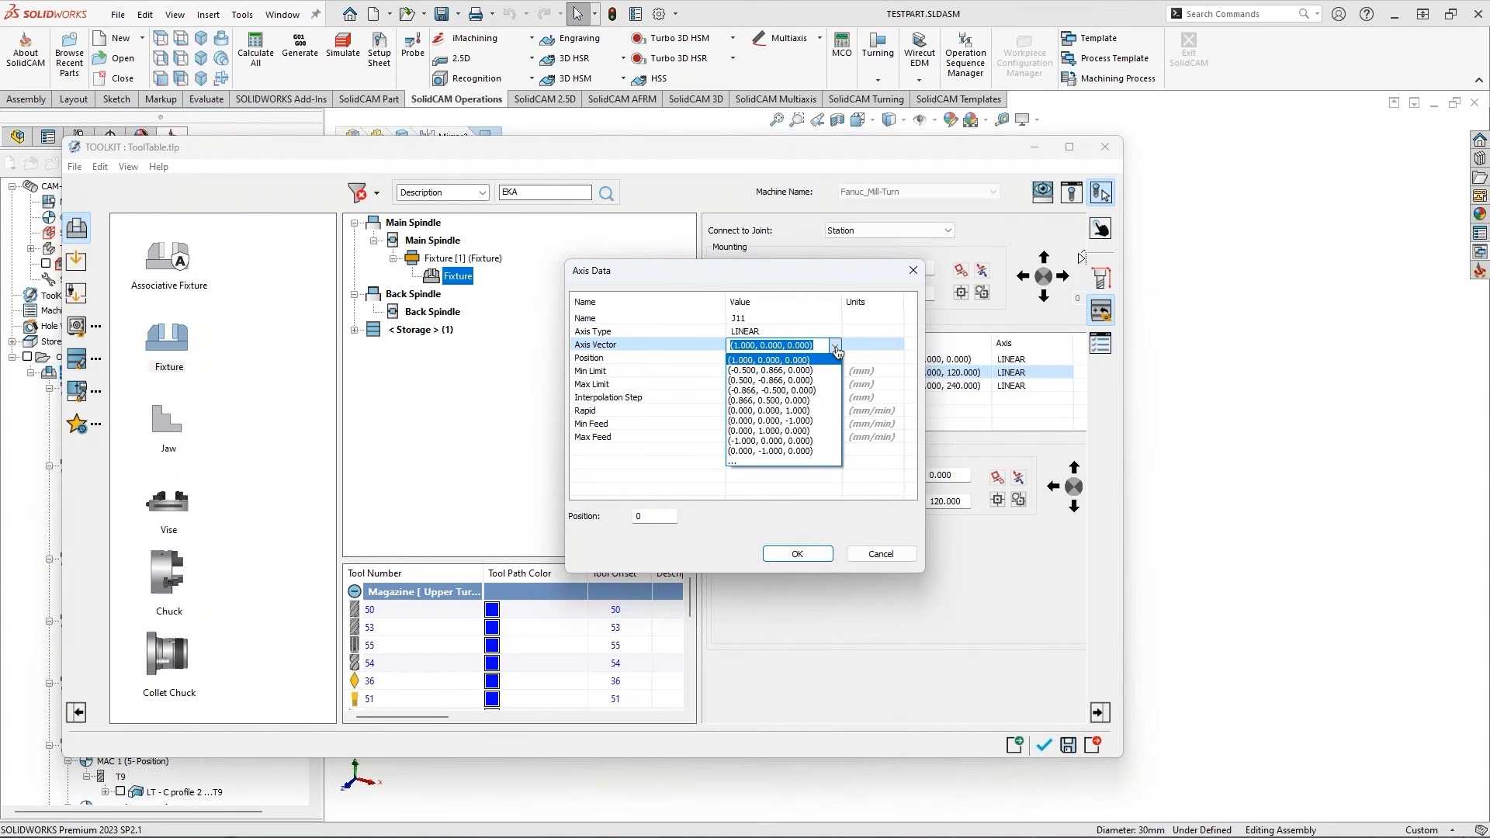
click(837, 351)
click(881, 553)
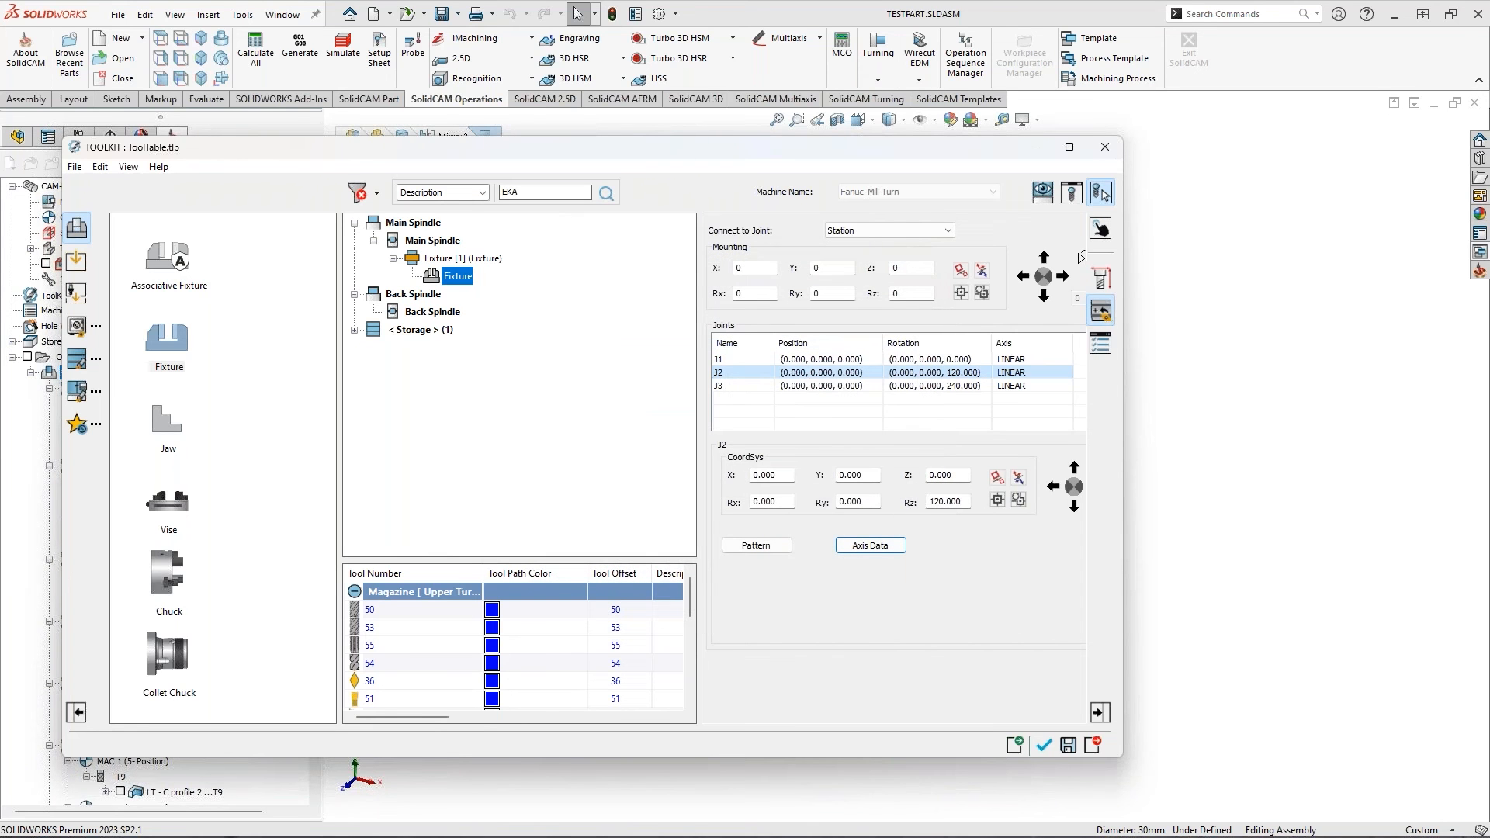
Set the axis vector of joint J2 to (-0.500, 0.866, 0.000) in its axis data
double_click(961, 501)
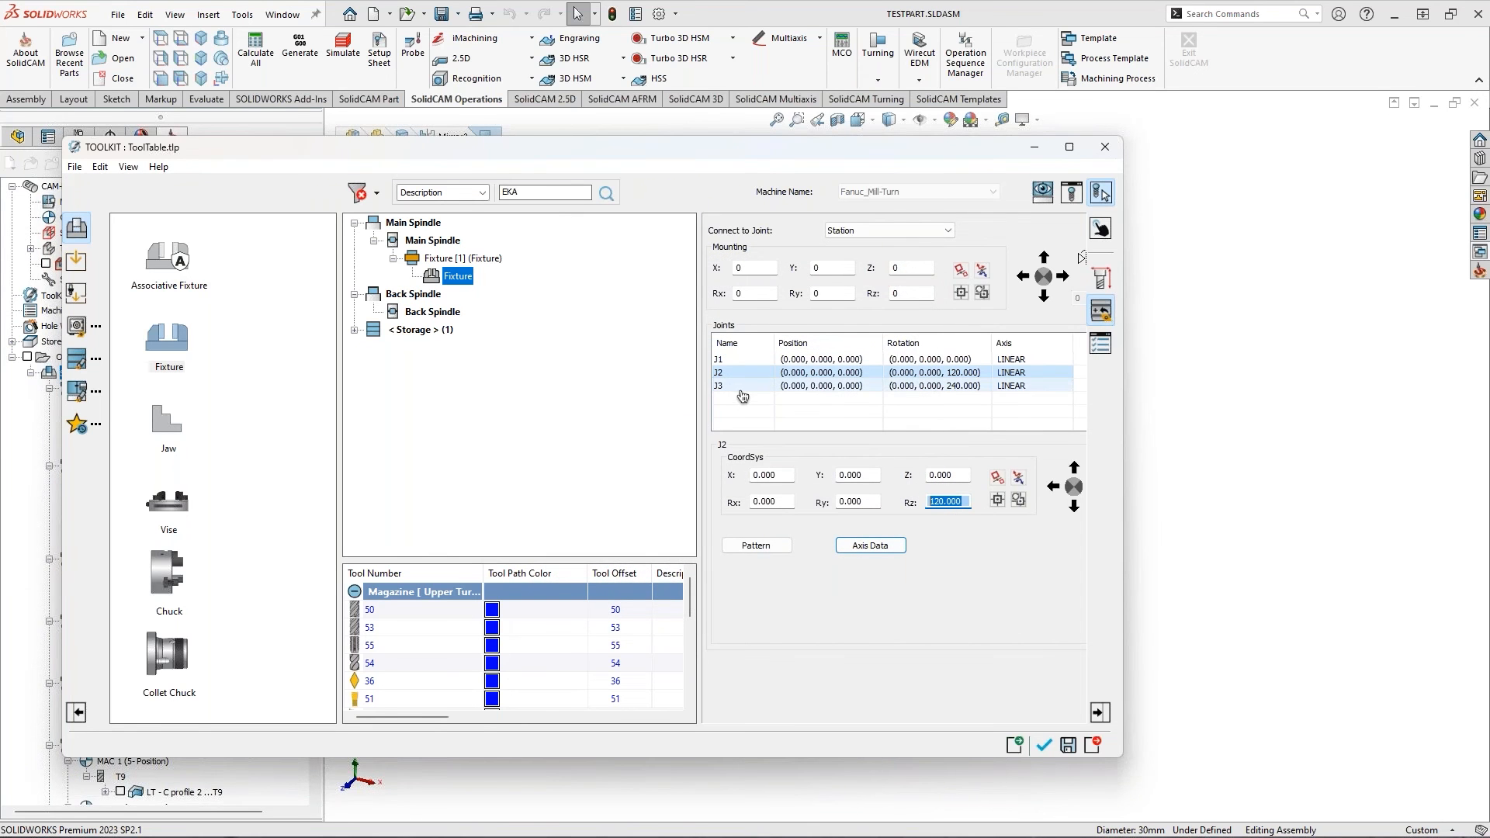
click(874, 546)
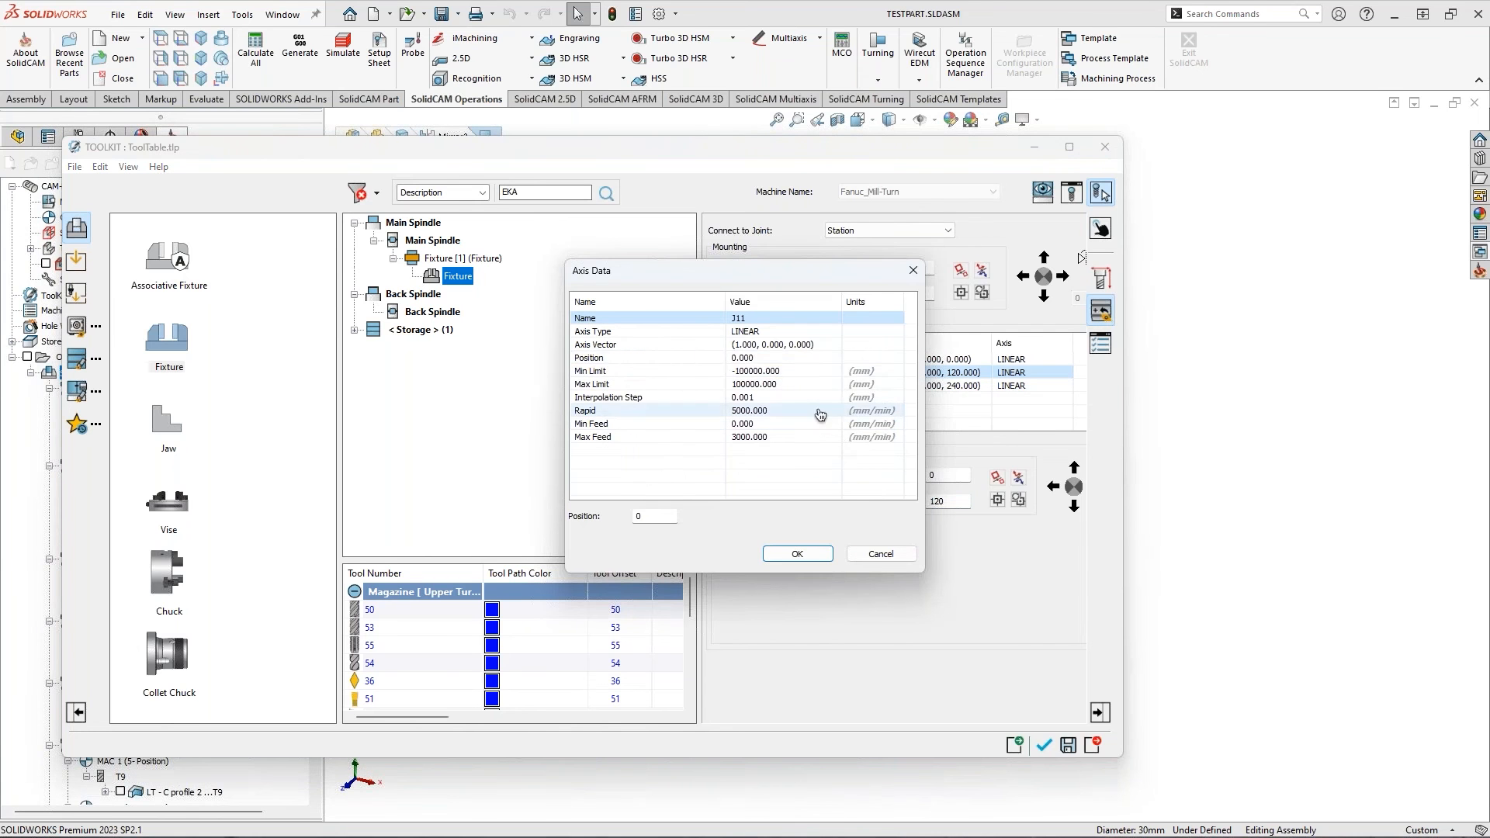
click(823, 345)
click(834, 345)
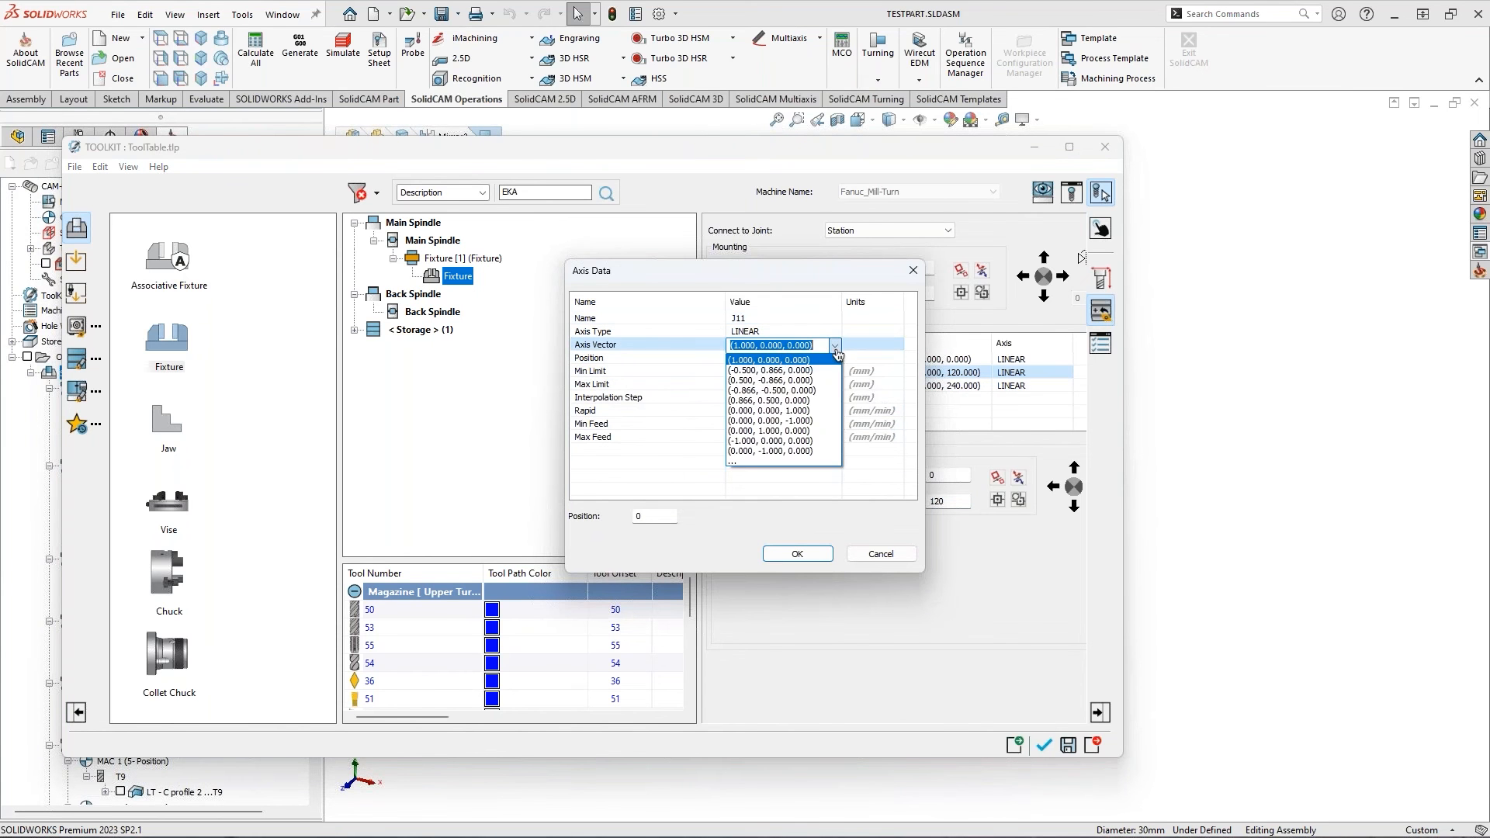
click(754, 371)
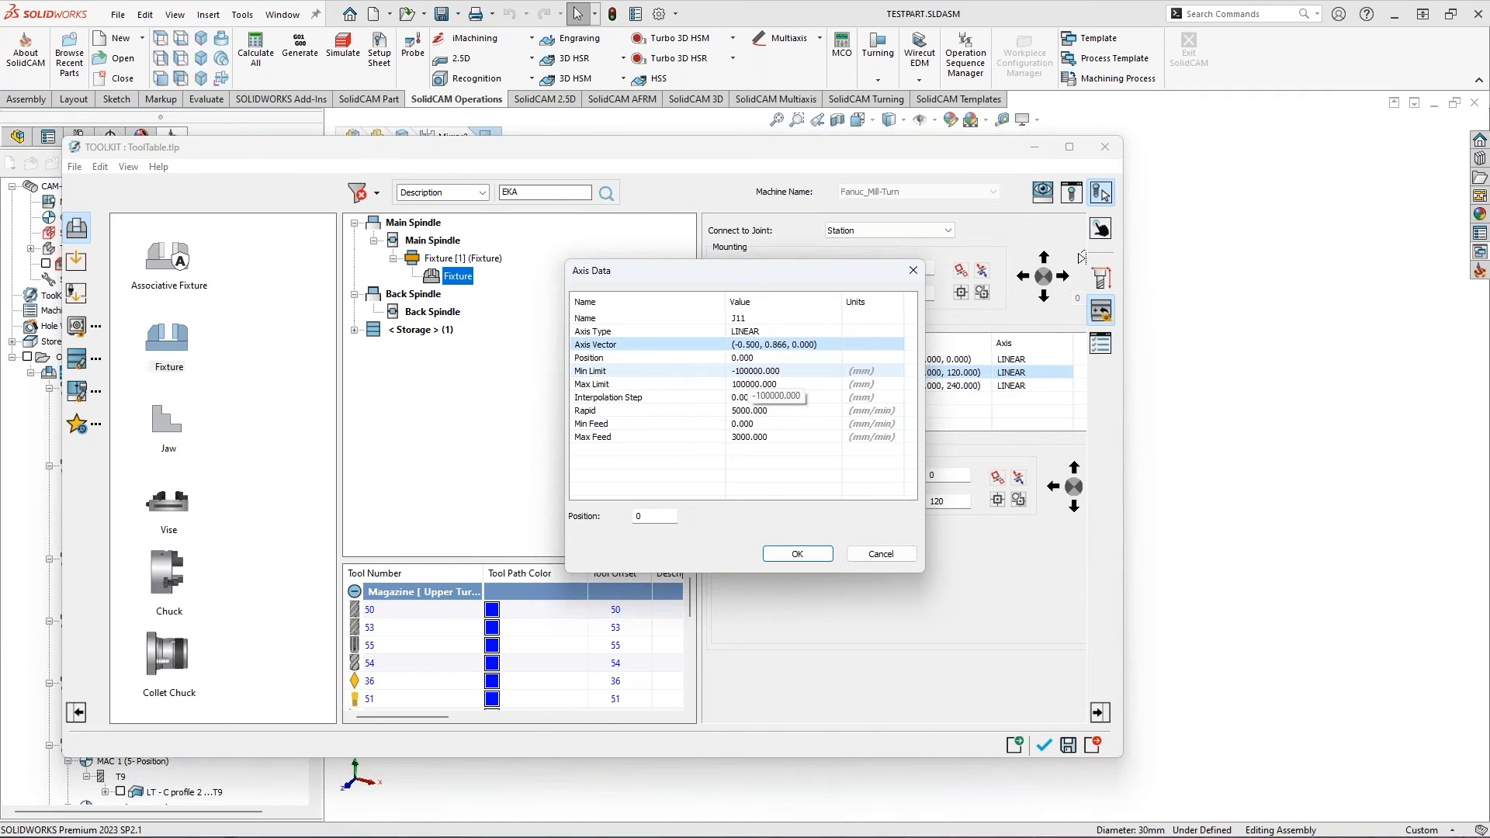
click(798, 554)
Set joint J3's axis vector to (-0.500, -0.866, 0.000) and name its axis J3
click(745, 386)
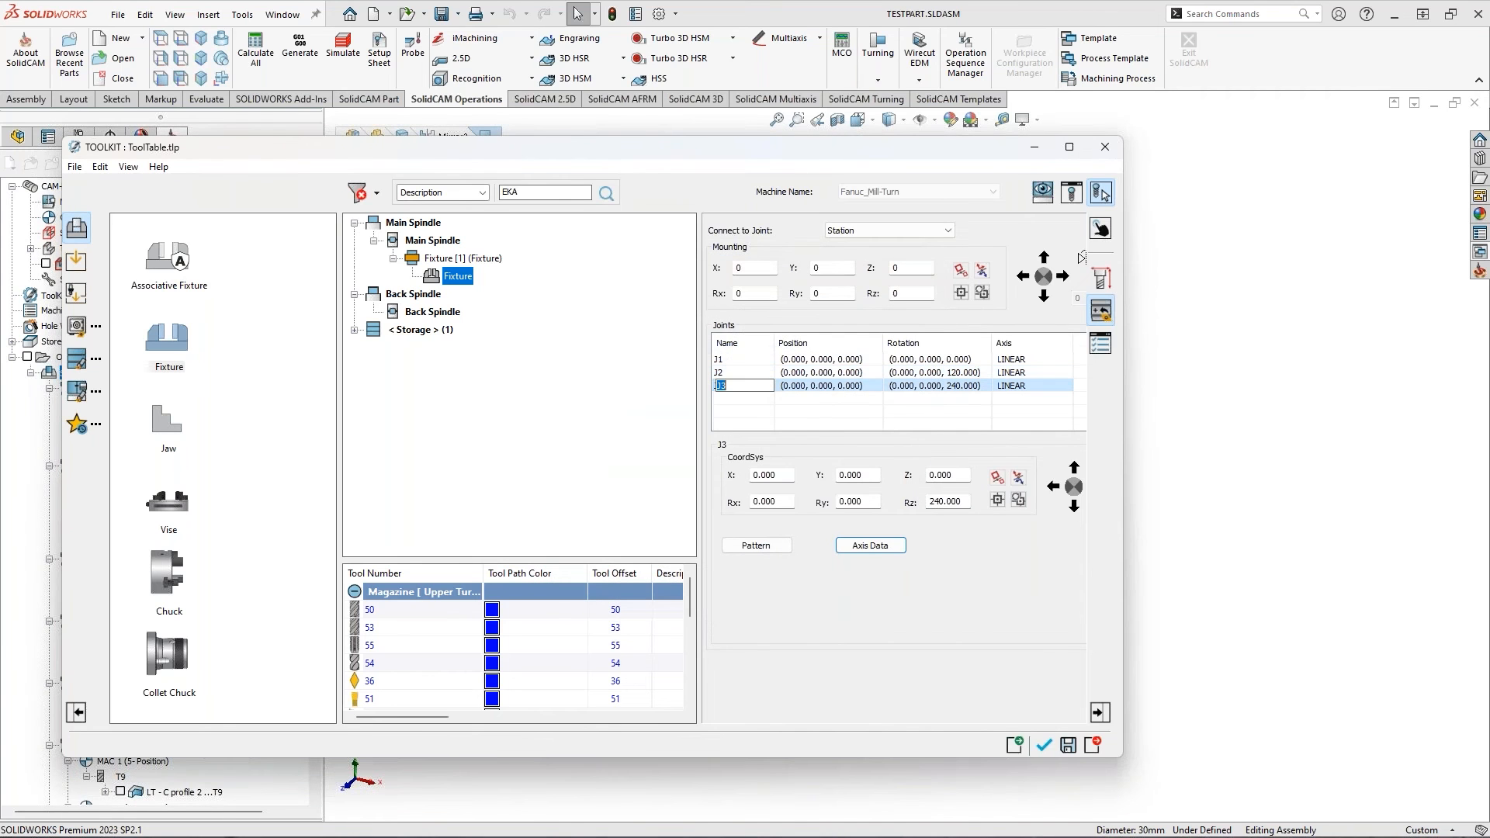
click(882, 548)
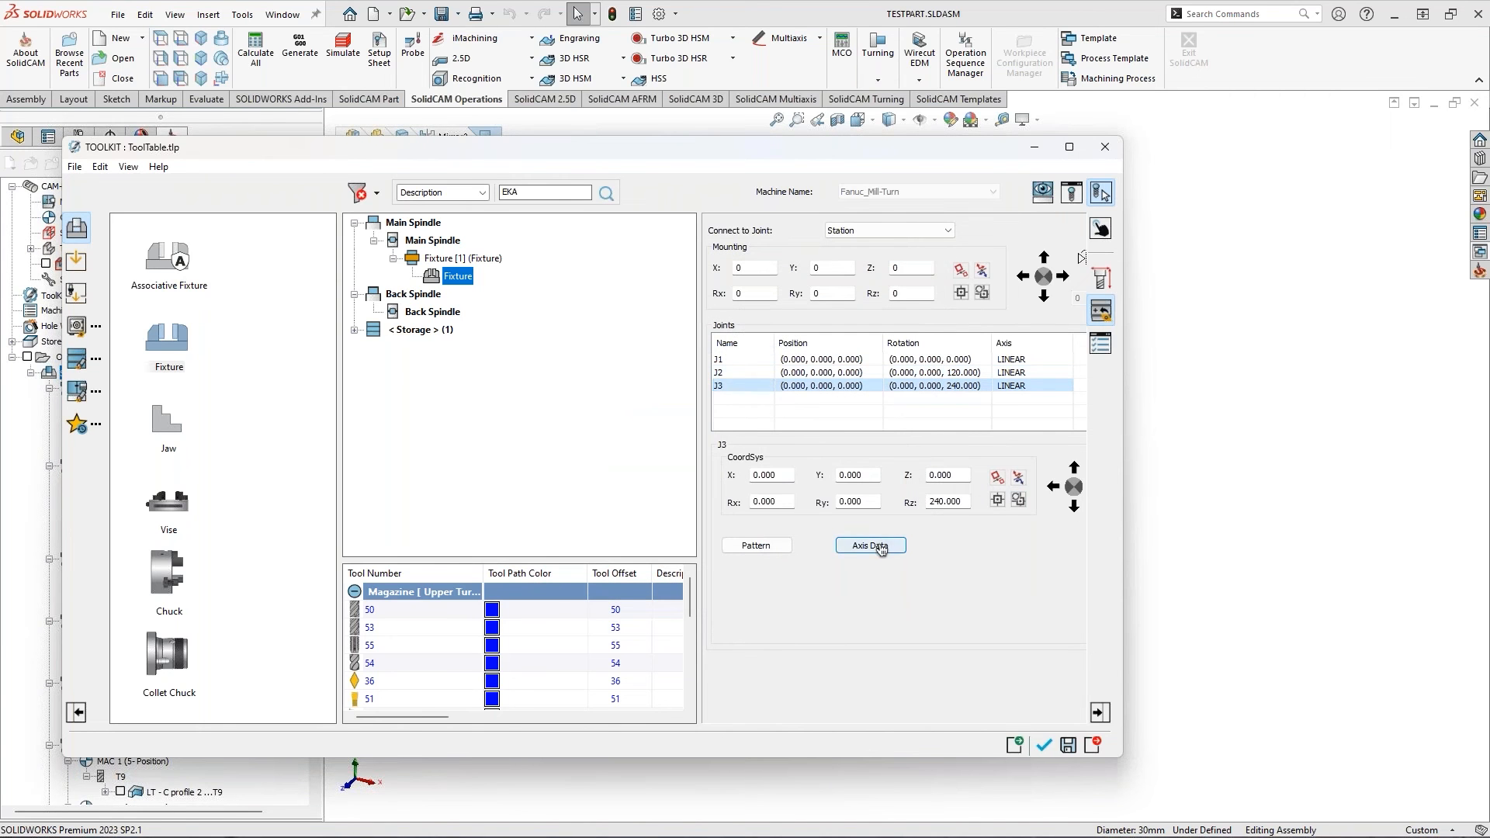
click(834, 346)
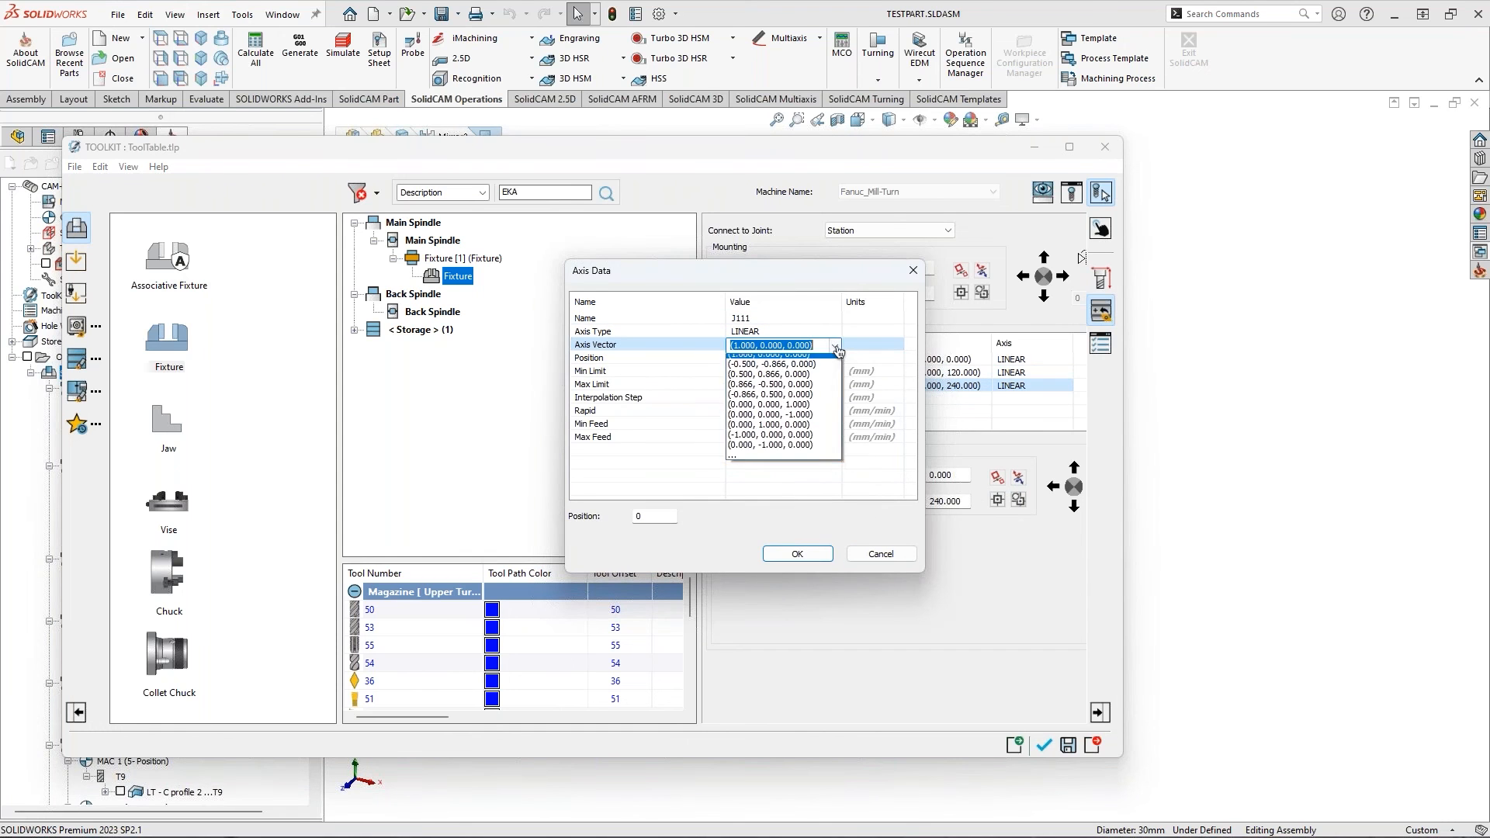
click(807, 370)
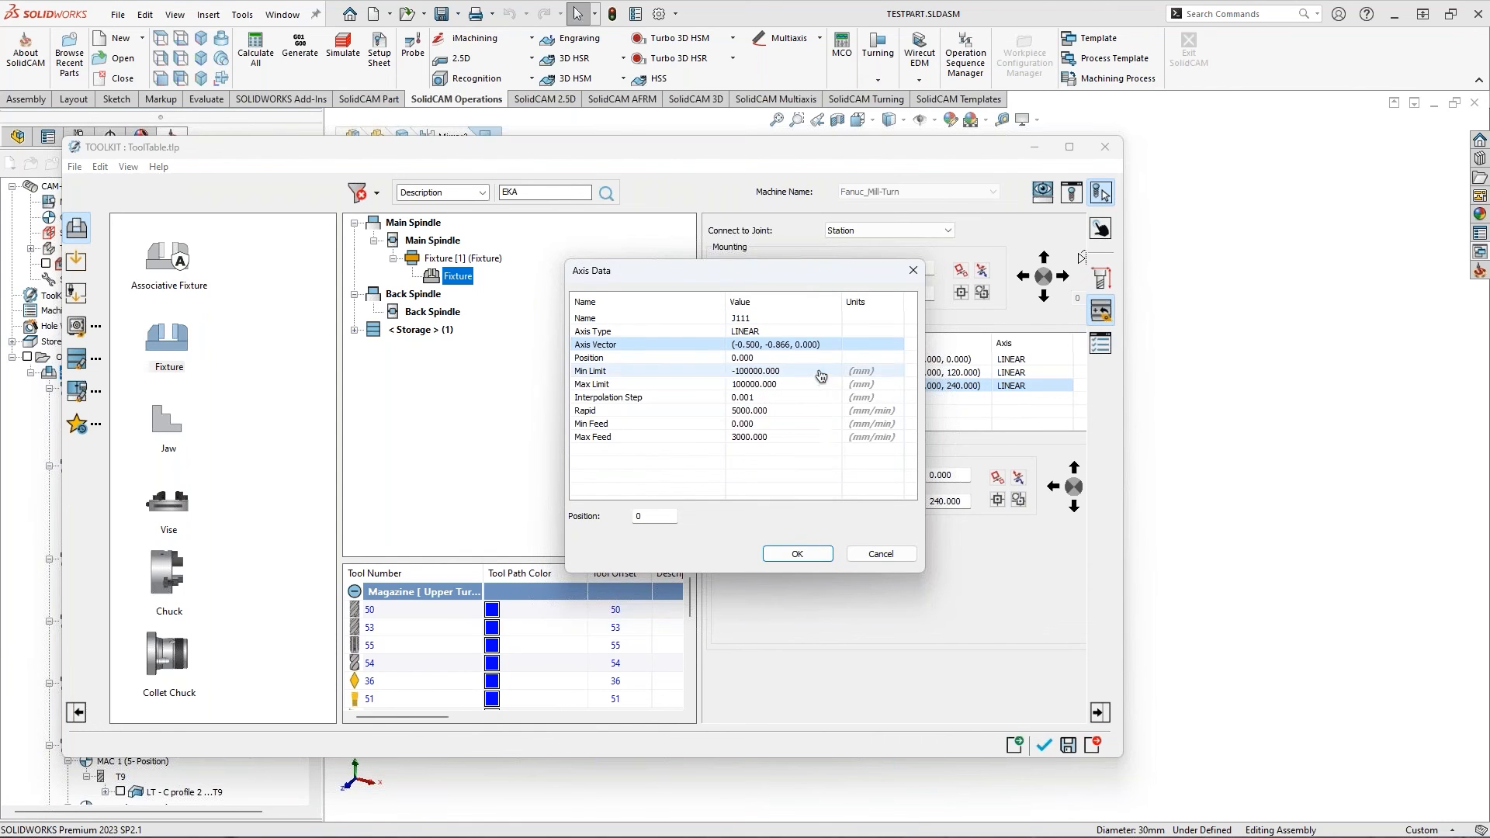
click(737, 319)
text(3)
click(799, 553)
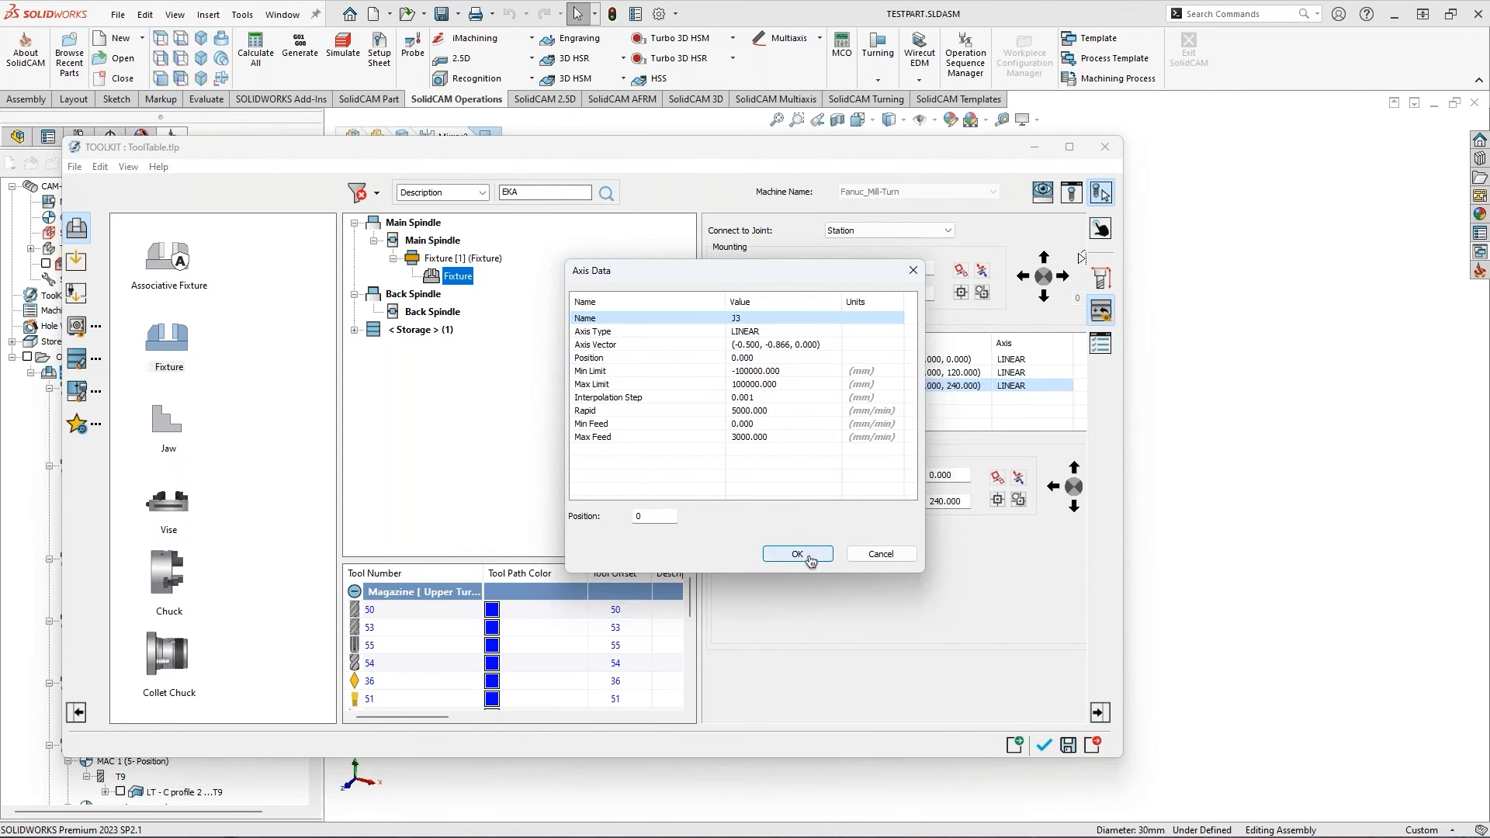
Name joint J2's axis J2 in its axis data
double_click(751, 373)
click(874, 546)
click(756, 319)
text(2)
click(790, 553)
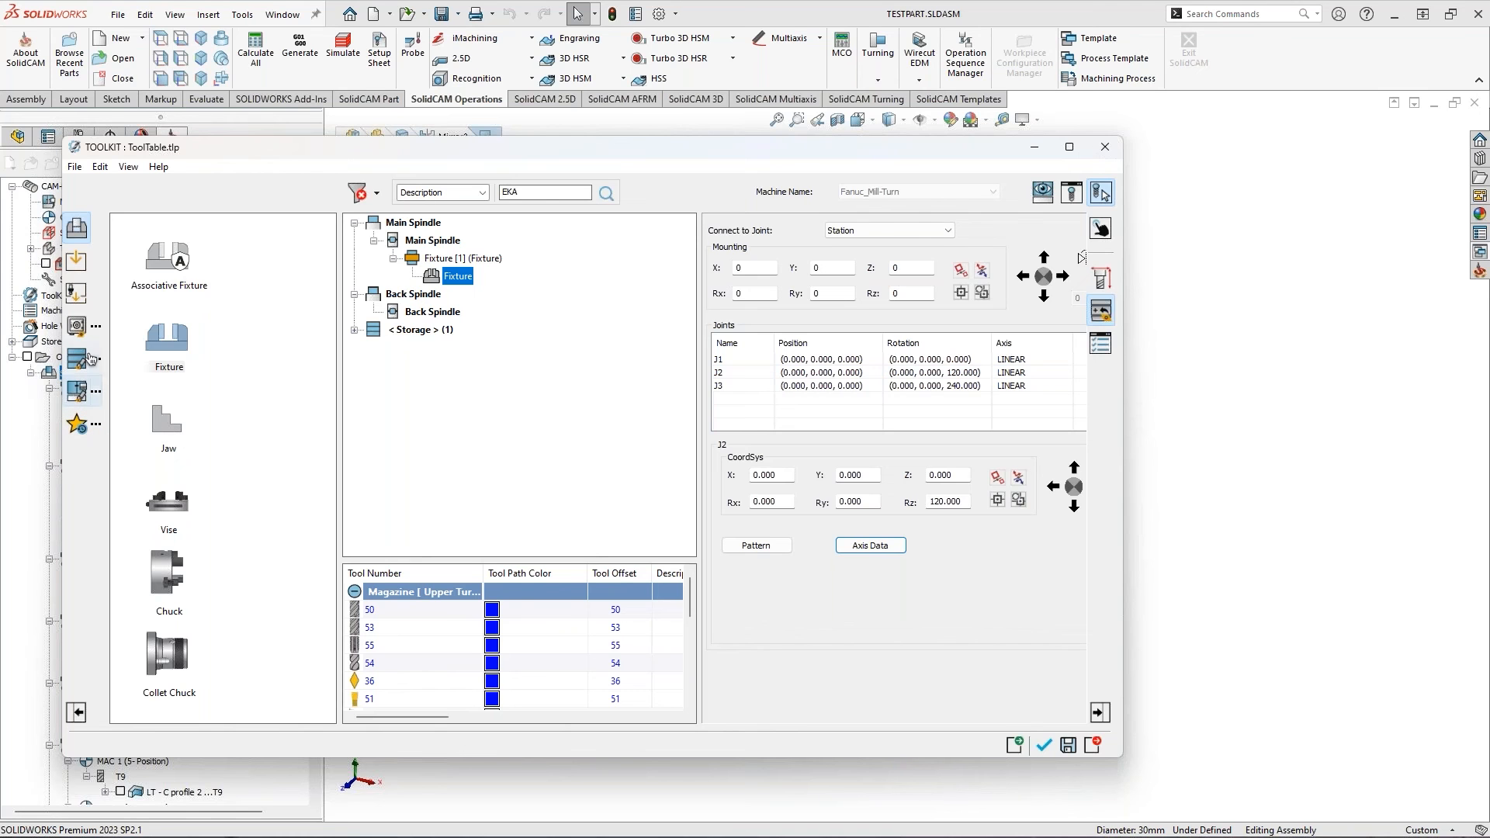
Add a jaw to the fixture and show the fixture's joints in the Tool Viewer
drag(167, 428, 470, 280)
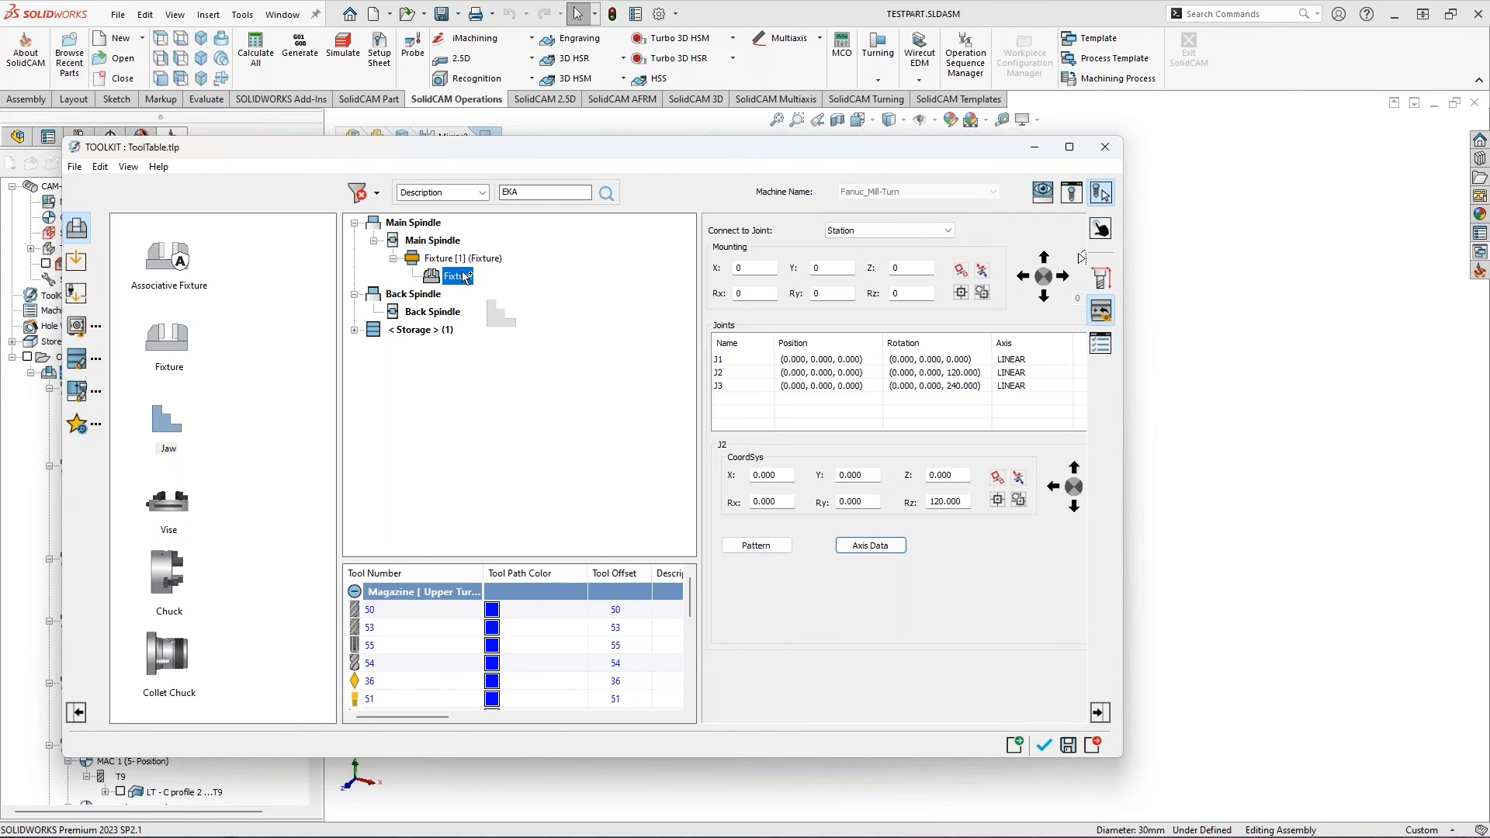
click(1071, 194)
click(458, 277)
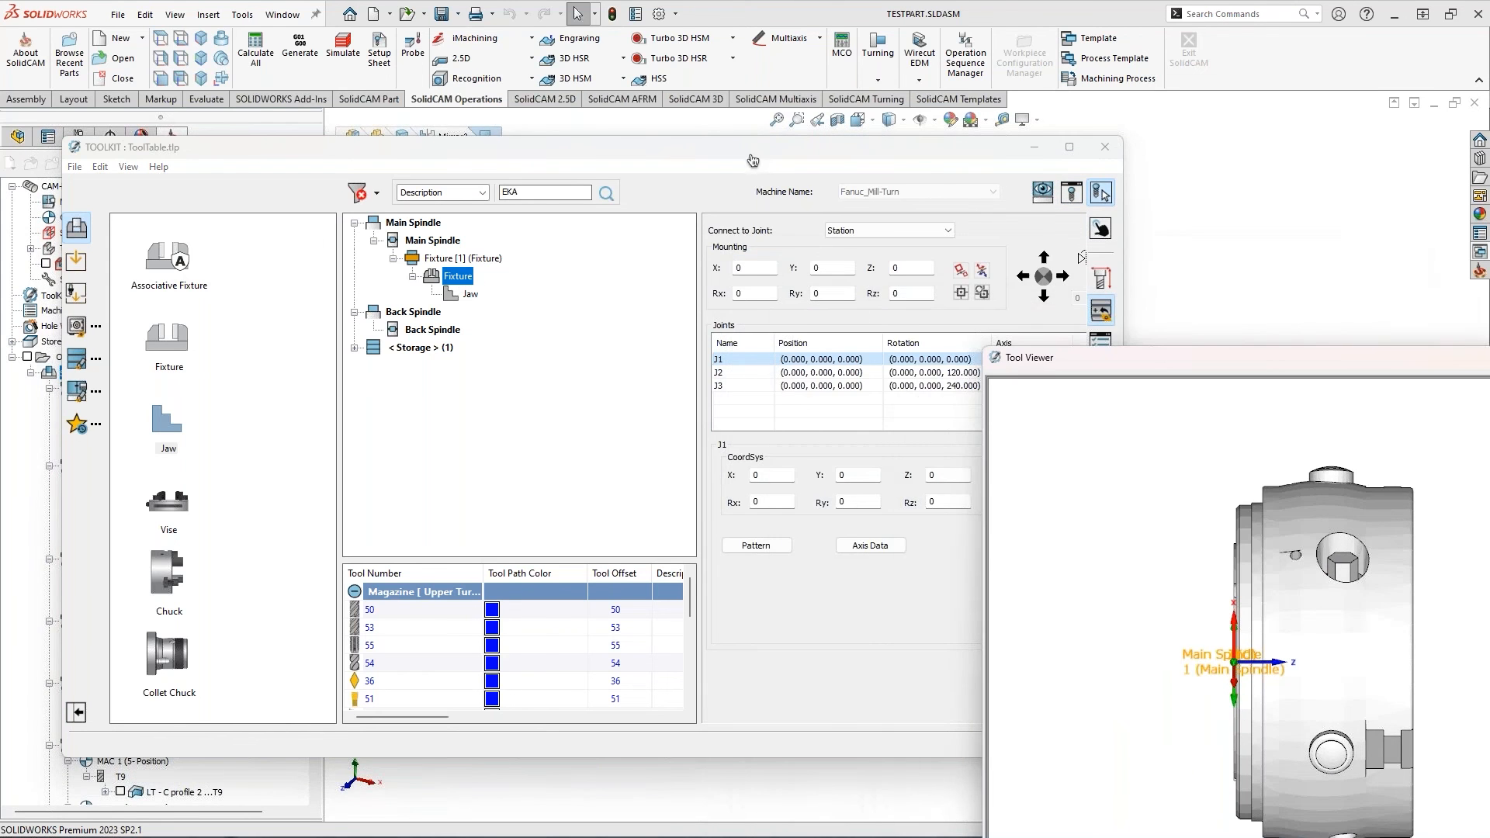
drag(725, 150, 595, 132)
middle_drag(1185, 530, 1011, 634)
scroll(1206, 486, up, 3)
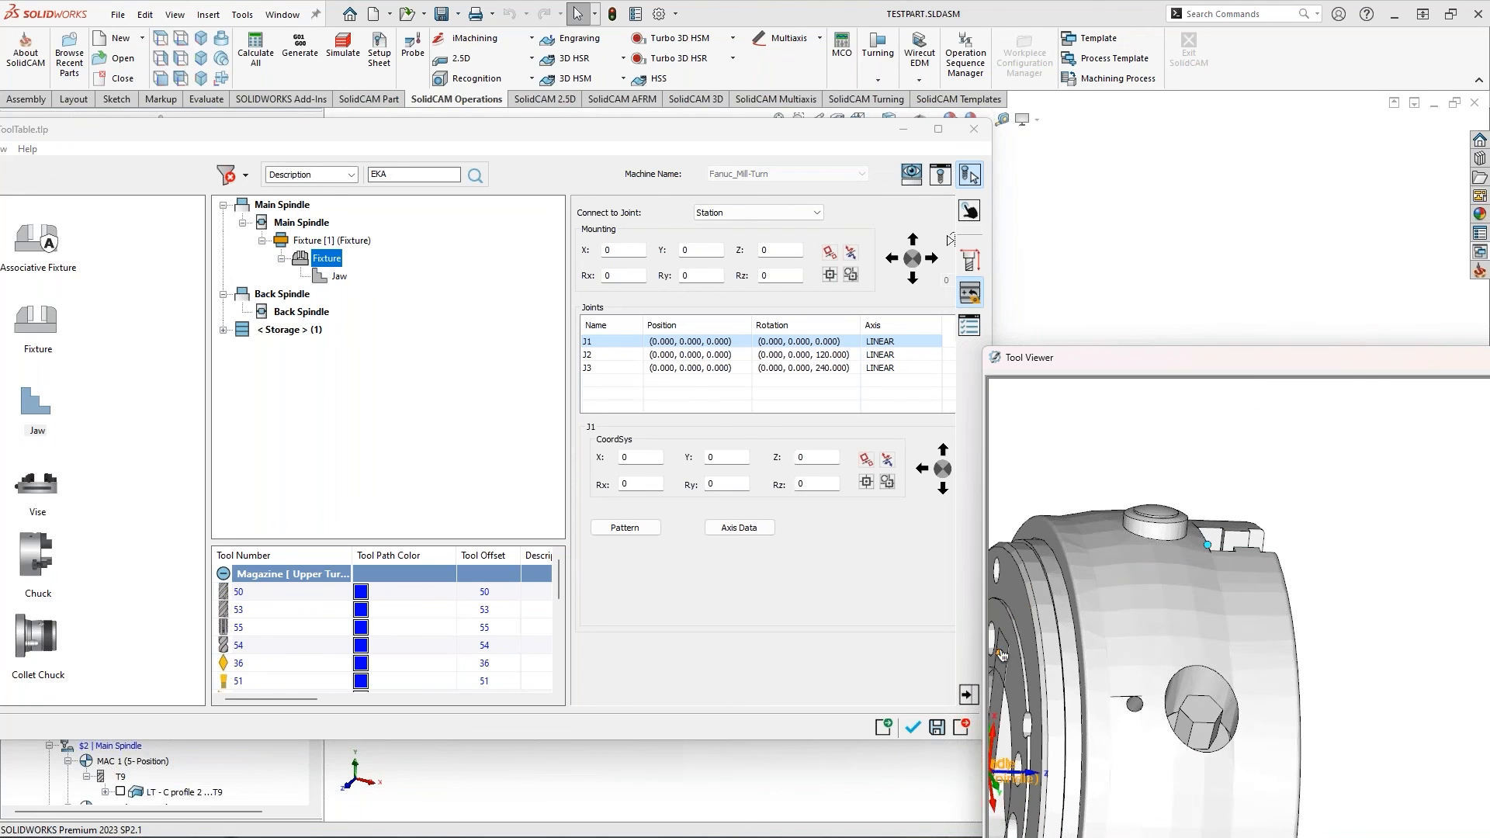
Set the Z position of joints J1, J2 and J3 to 60
drag(1185, 368, 1118, 374)
double_click(811, 458)
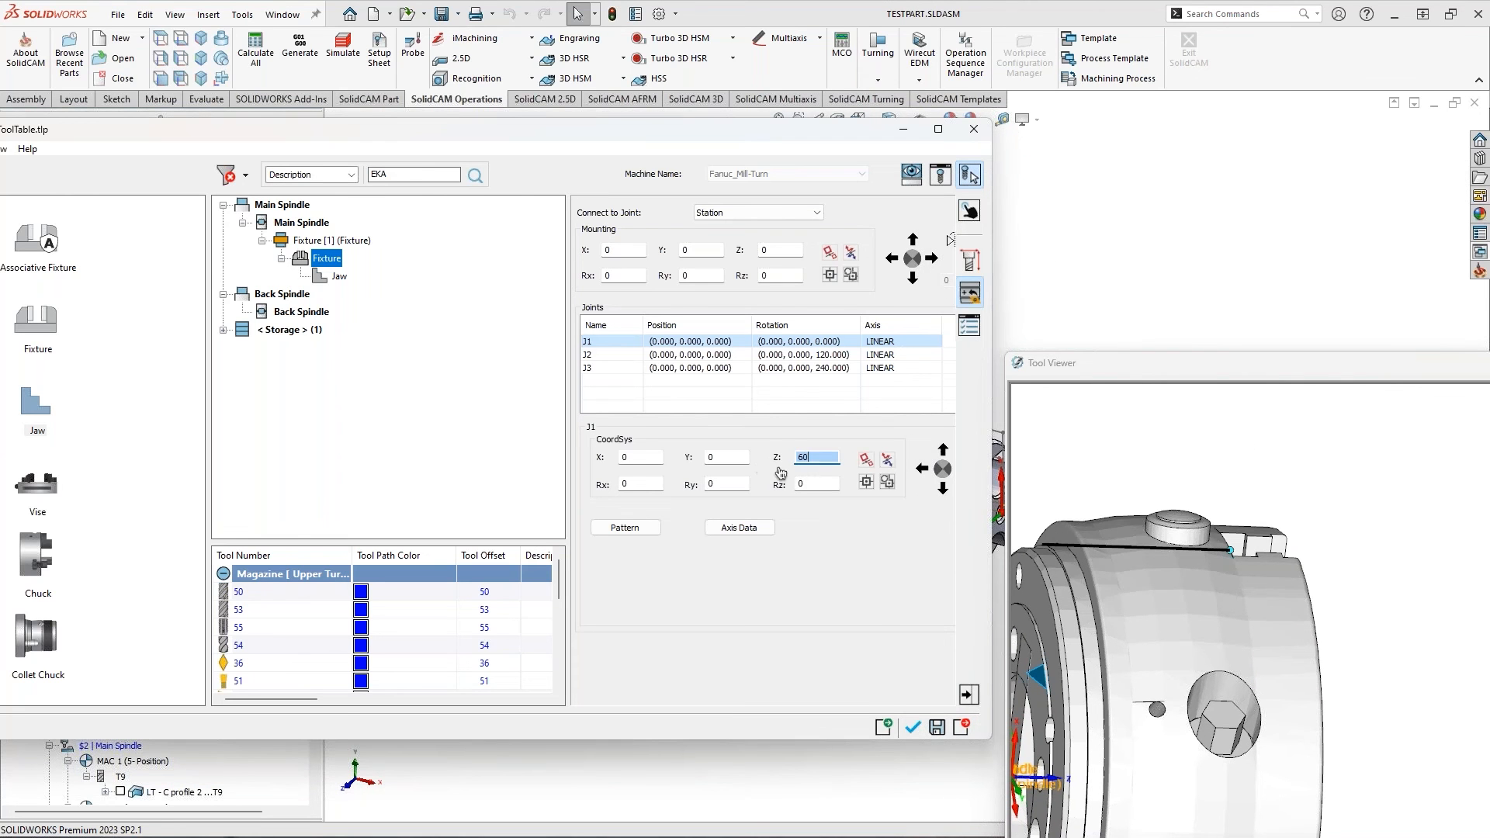
click(600, 355)
double_click(811, 458)
text(60)
click(591, 367)
double_click(821, 458)
text(60)
click(1363, 668)
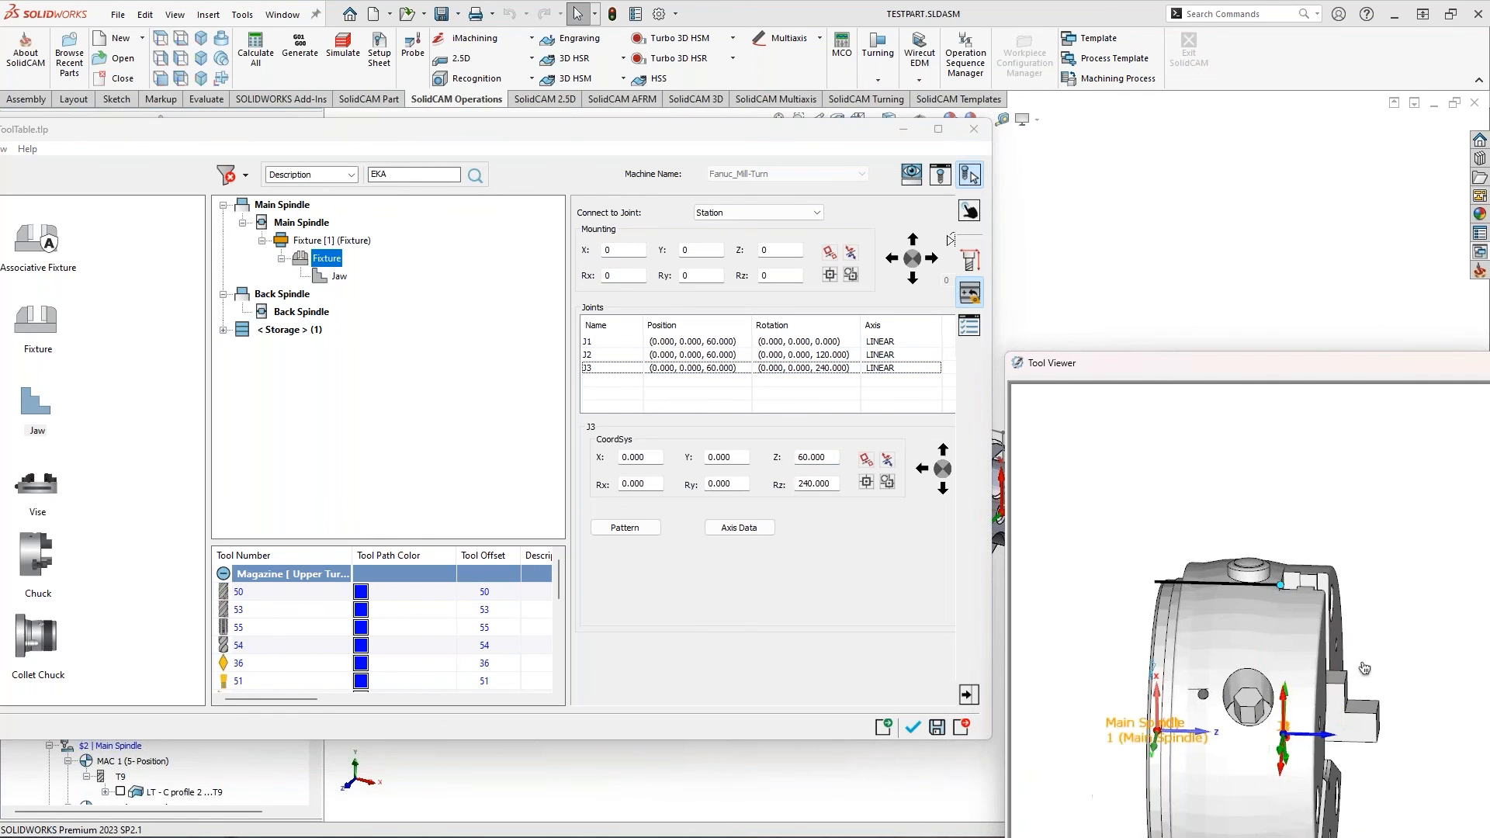
Change the jaw's shape type to 3D Model
ctrl+middle_drag(1364, 668, 1293, 566)
middle_drag(1366, 606, 1196, 521)
scroll(1313, 602, up, 3)
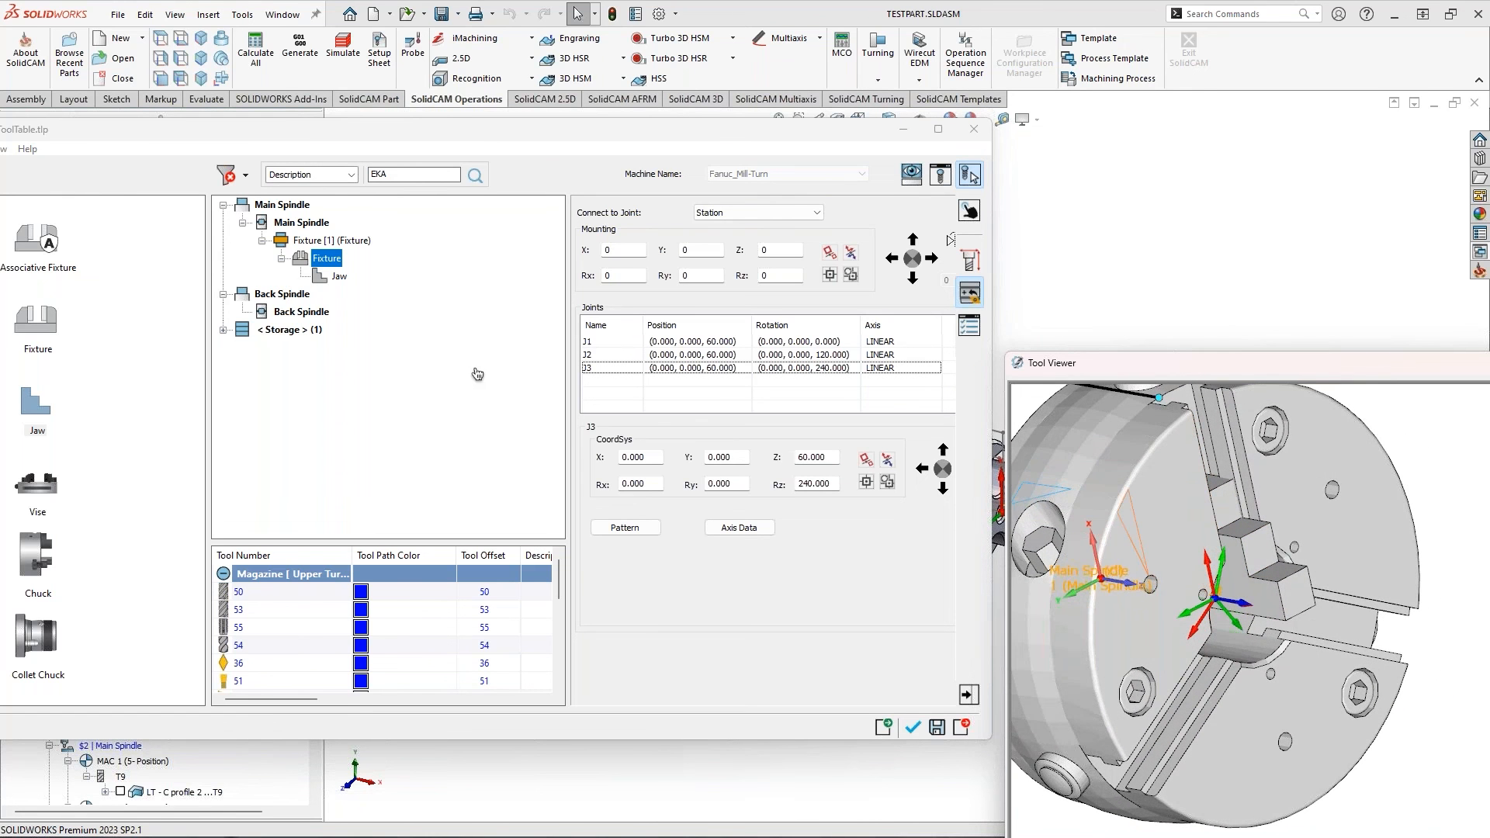
click(339, 279)
click(752, 267)
click(756, 233)
click(756, 233)
click(729, 261)
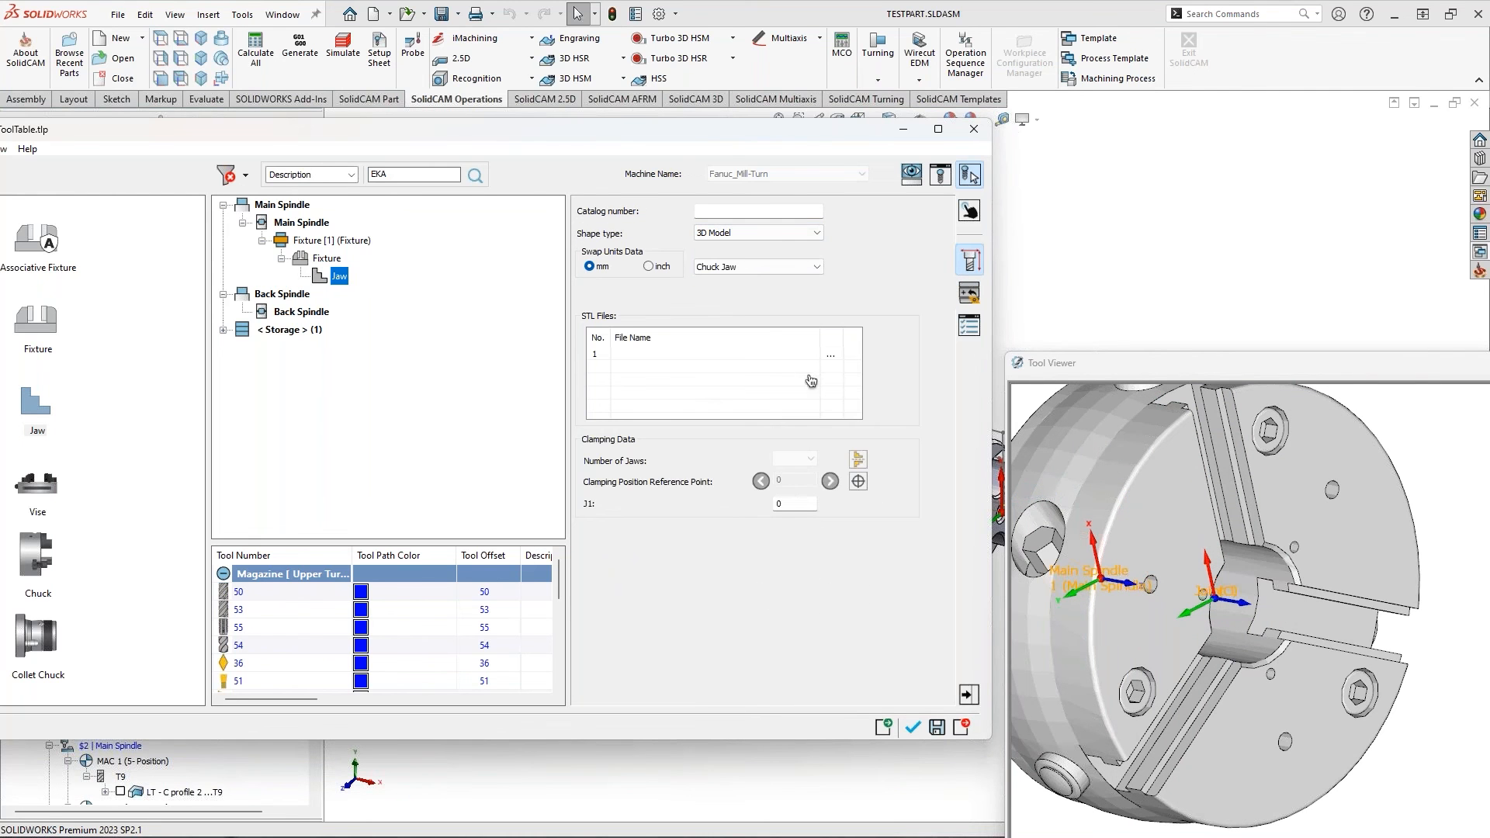
Load Jaw.STL from Webinar Fixture\Chuck\Rota-S plus 2\Jaw as the jaw's shape
click(831, 355)
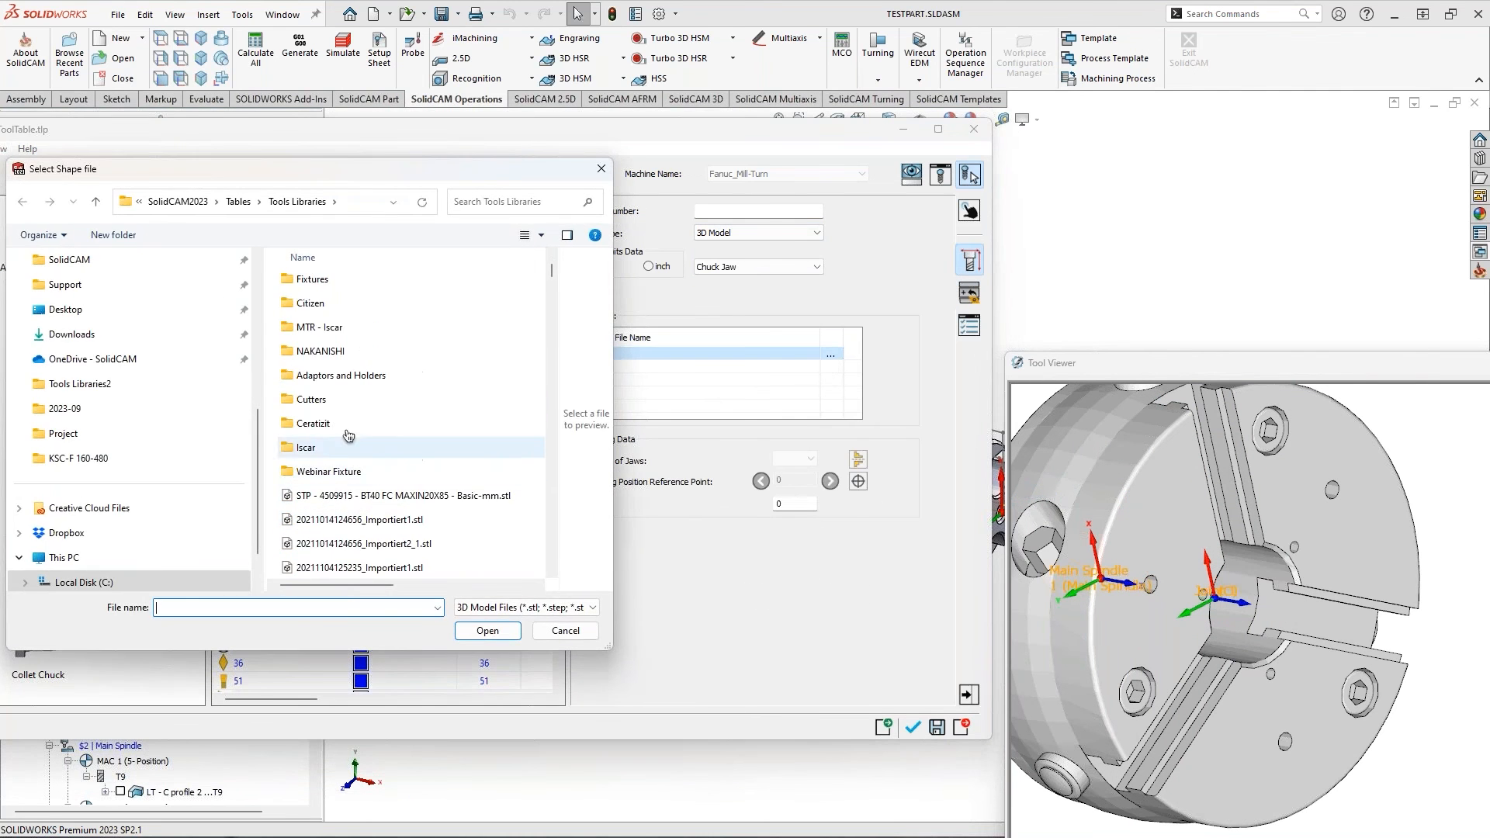
double_click(332, 471)
click(308, 307)
double_click(310, 282)
double_click(310, 284)
double_click(304, 283)
mouse_move(1199, 528)
middle_down()
mouse_move(1211, 465)
mouse_move(1221, 528)
middle_up()
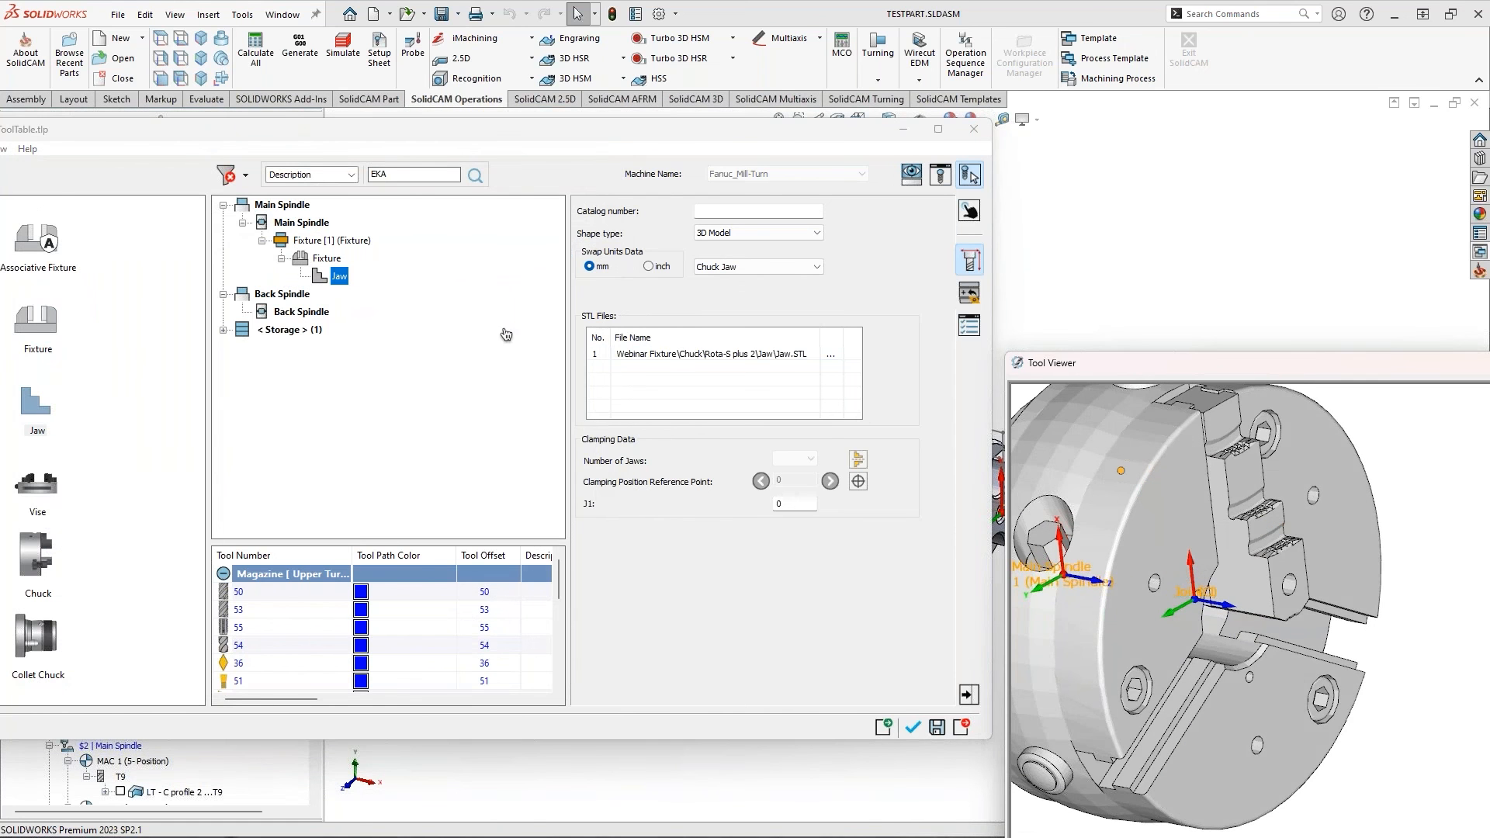
Add two more jaws to the fixture and inspect all three on the chuck
drag(440, 130, 524, 124)
drag(386, 342, 410, 253)
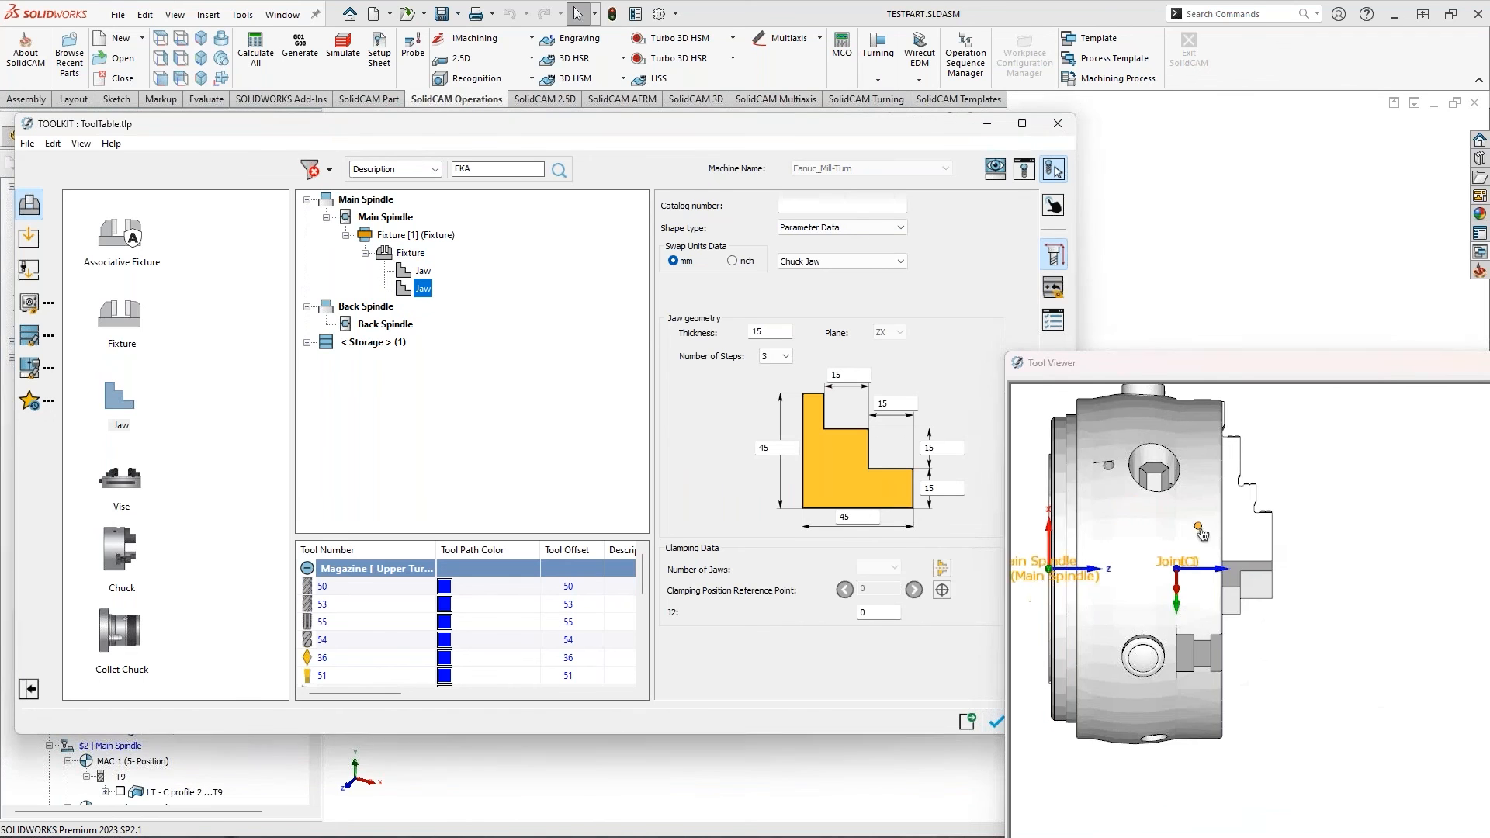
drag(122, 393, 409, 253)
middle_drag(1271, 582, 1255, 588)
scroll(1258, 586, up, 2)
drag(1253, 359, 1188, 203)
scroll(1294, 518, up, 3)
drag(1294, 518, 1197, 509)
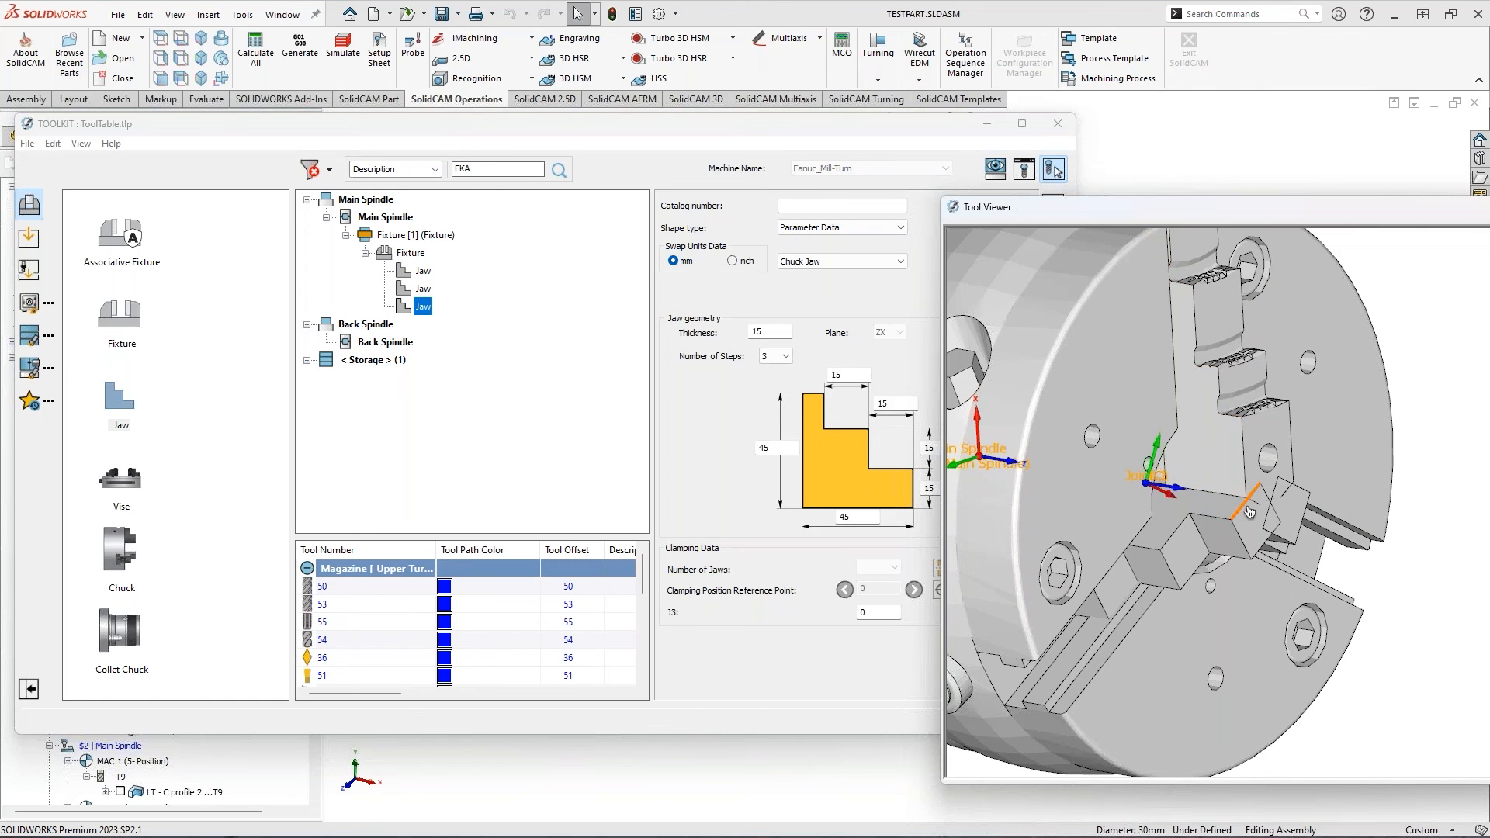
Open the fixture data and try to accept the fixture
click(823, 132)
drag(825, 136, 631, 147)
click(859, 217)
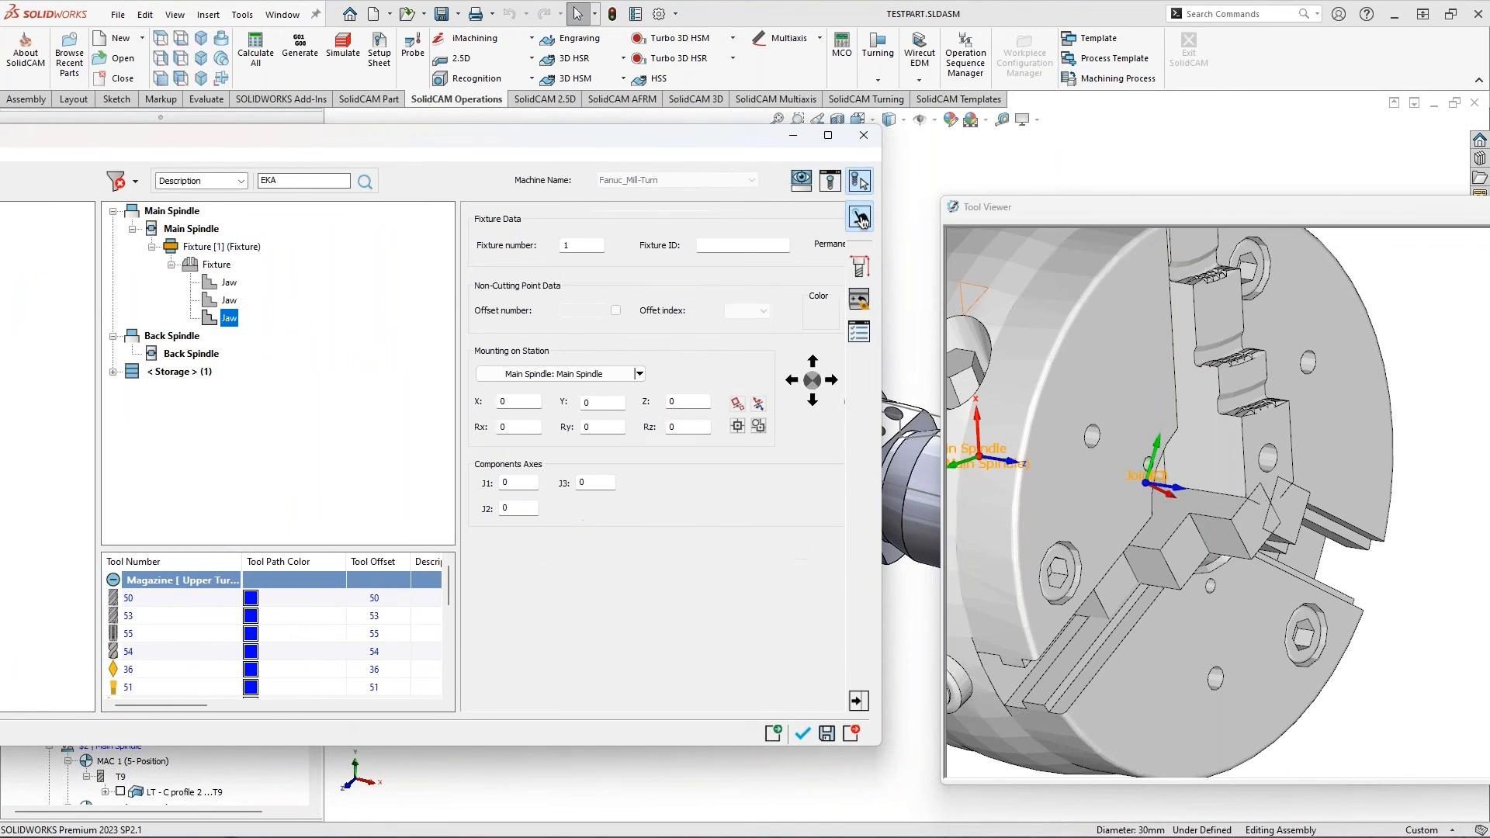
click(803, 734)
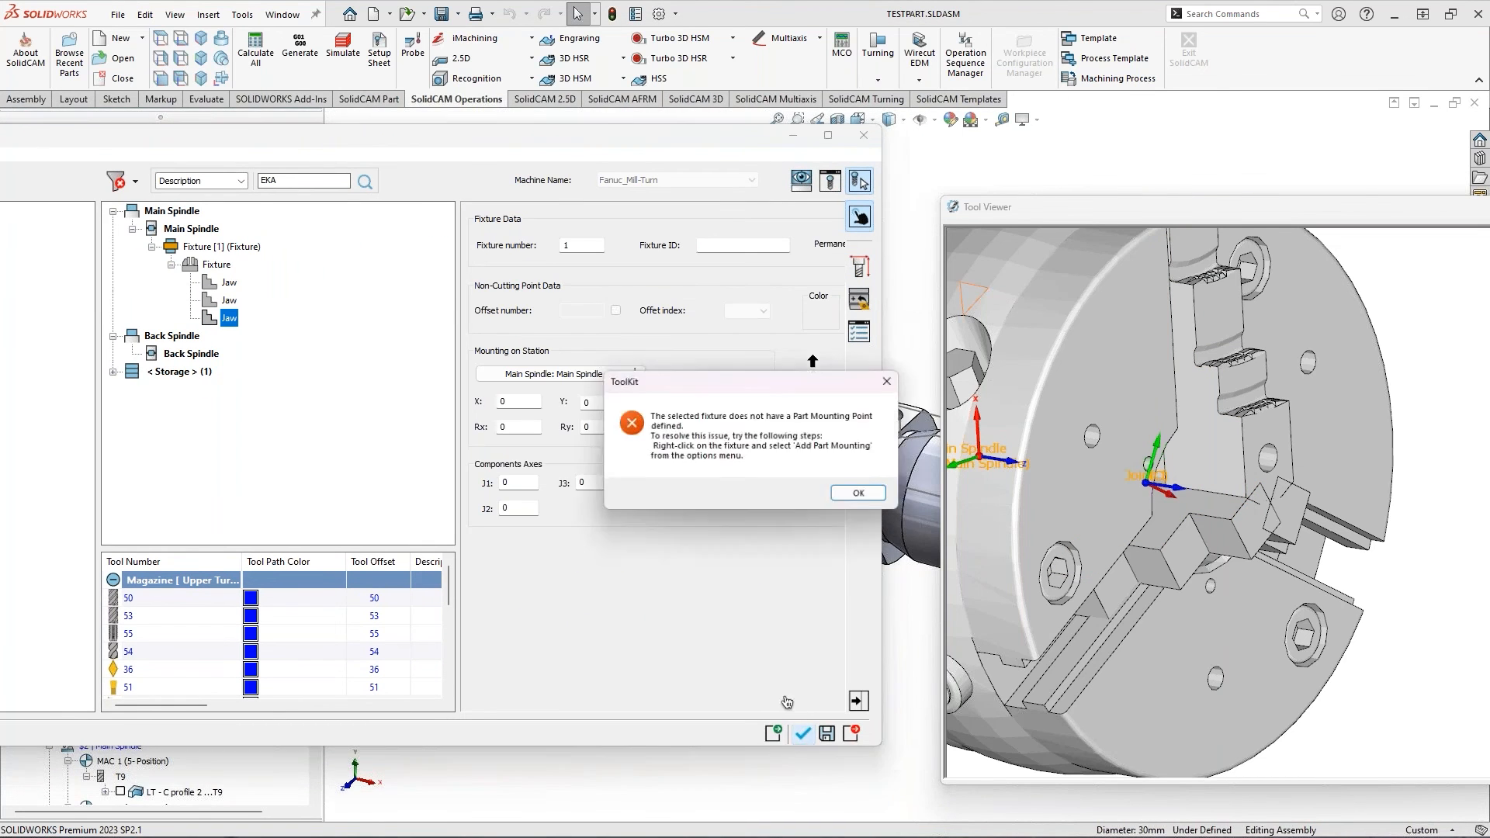
click(861, 494)
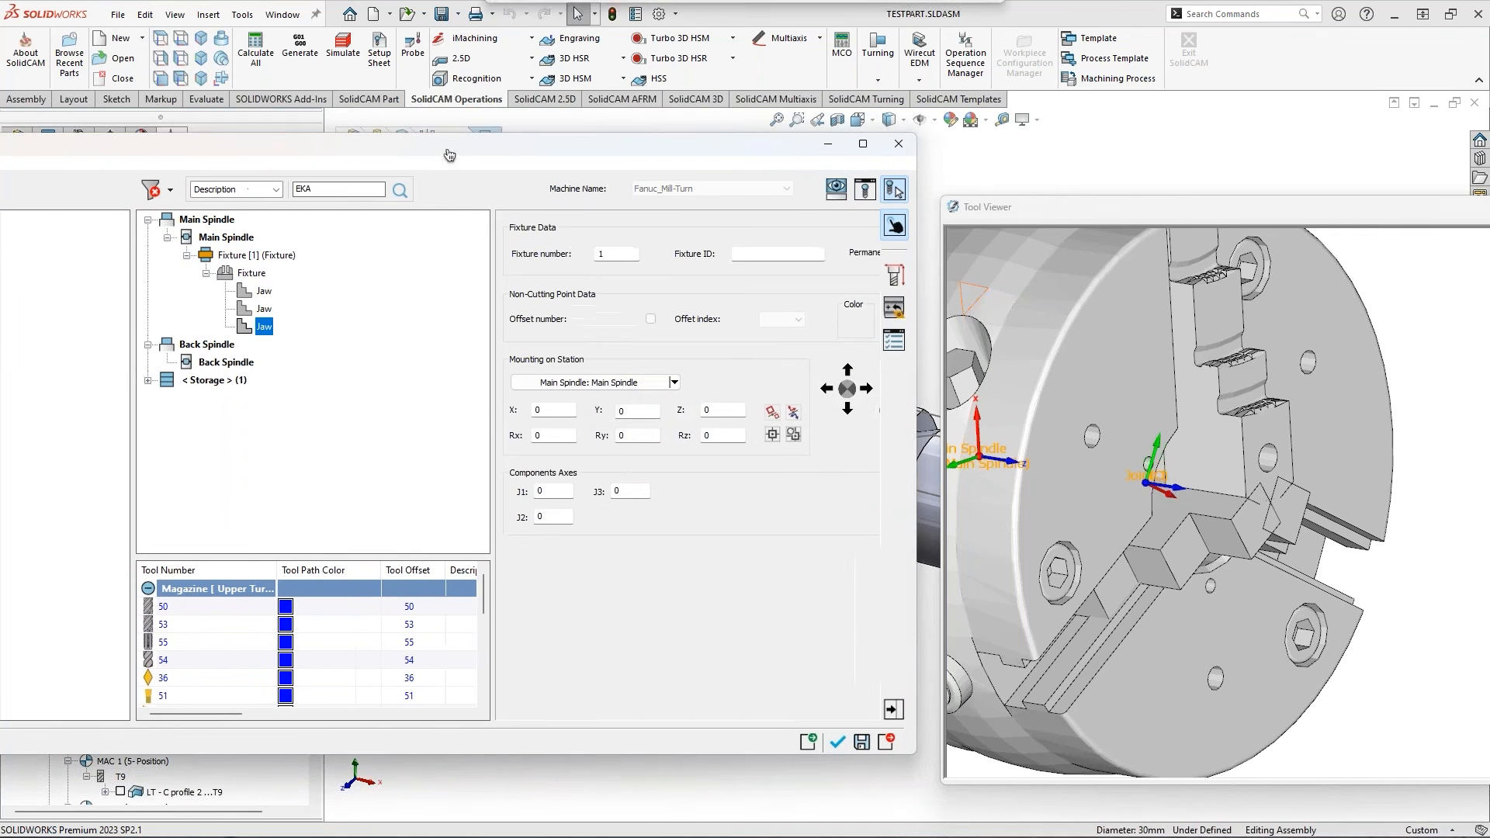
Add a part mounting to the fixture, measure the chuck's depth and set the mounting's Z to 81.5
right_click(252, 273)
click(349, 370)
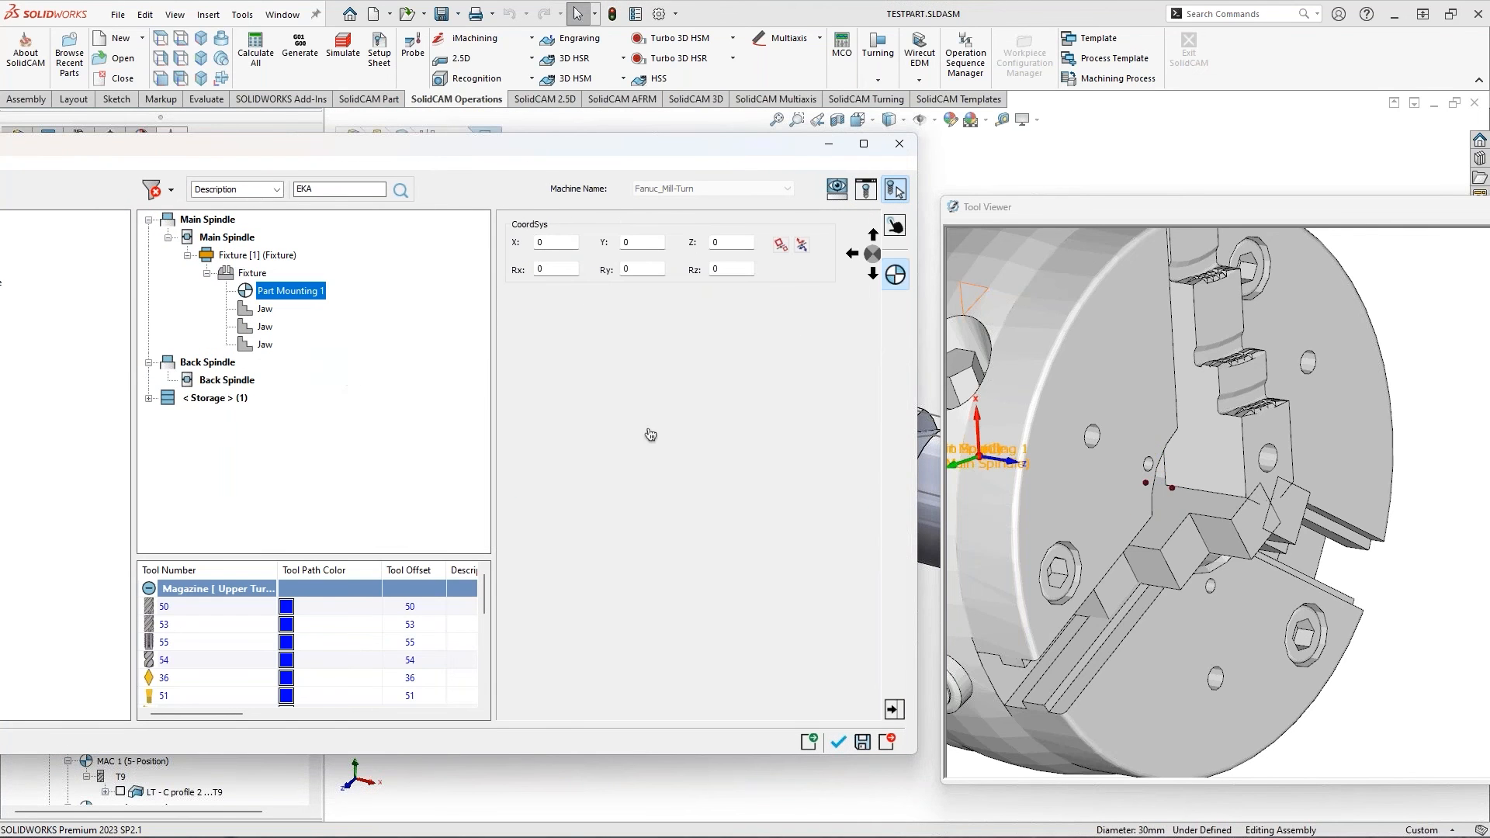
click(1148, 398)
scroll(1052, 454, down, 3)
middle_drag(1001, 446, 1066, 409)
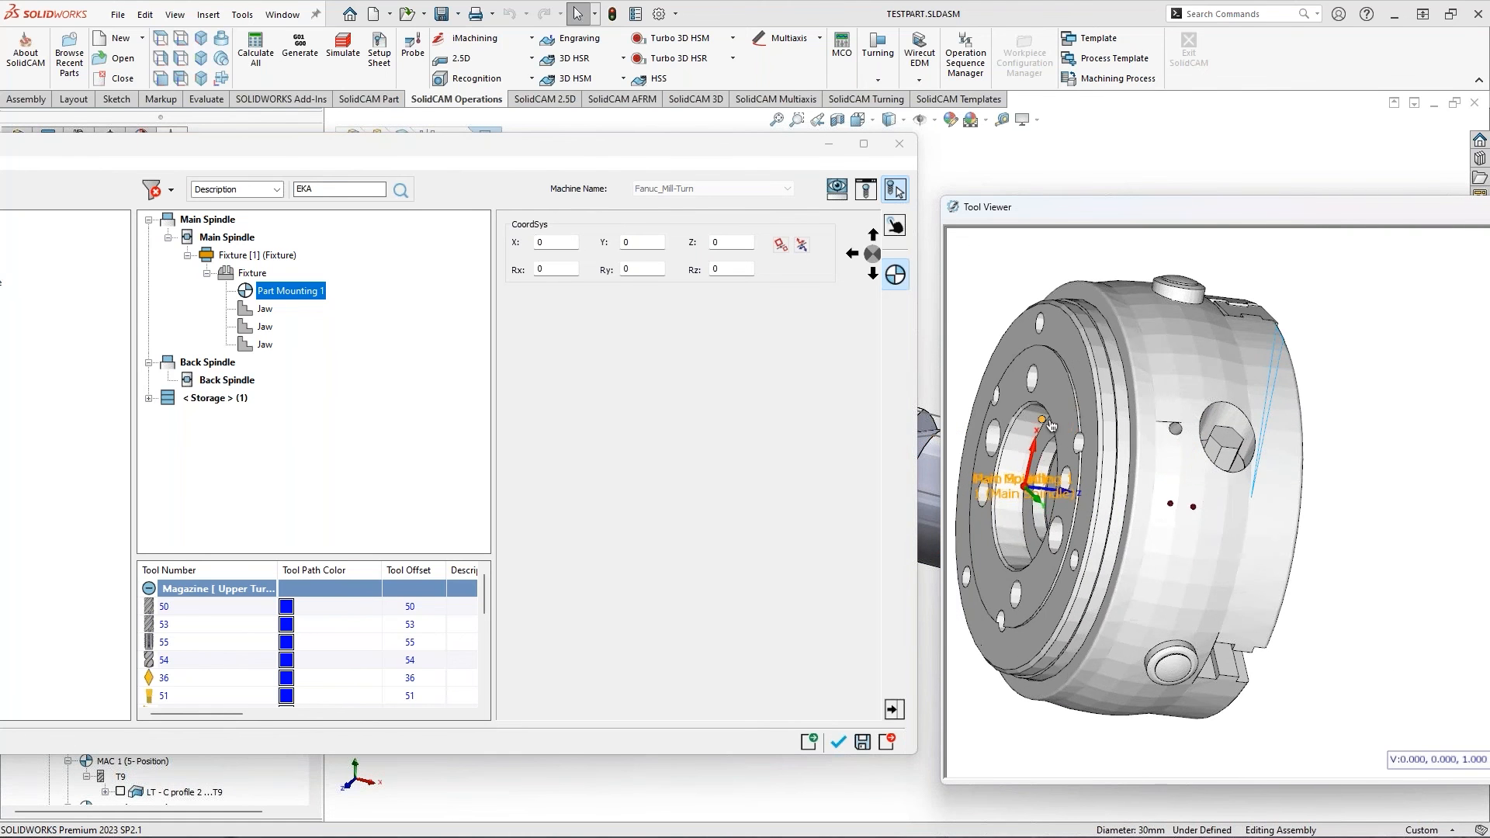
click(1064, 406)
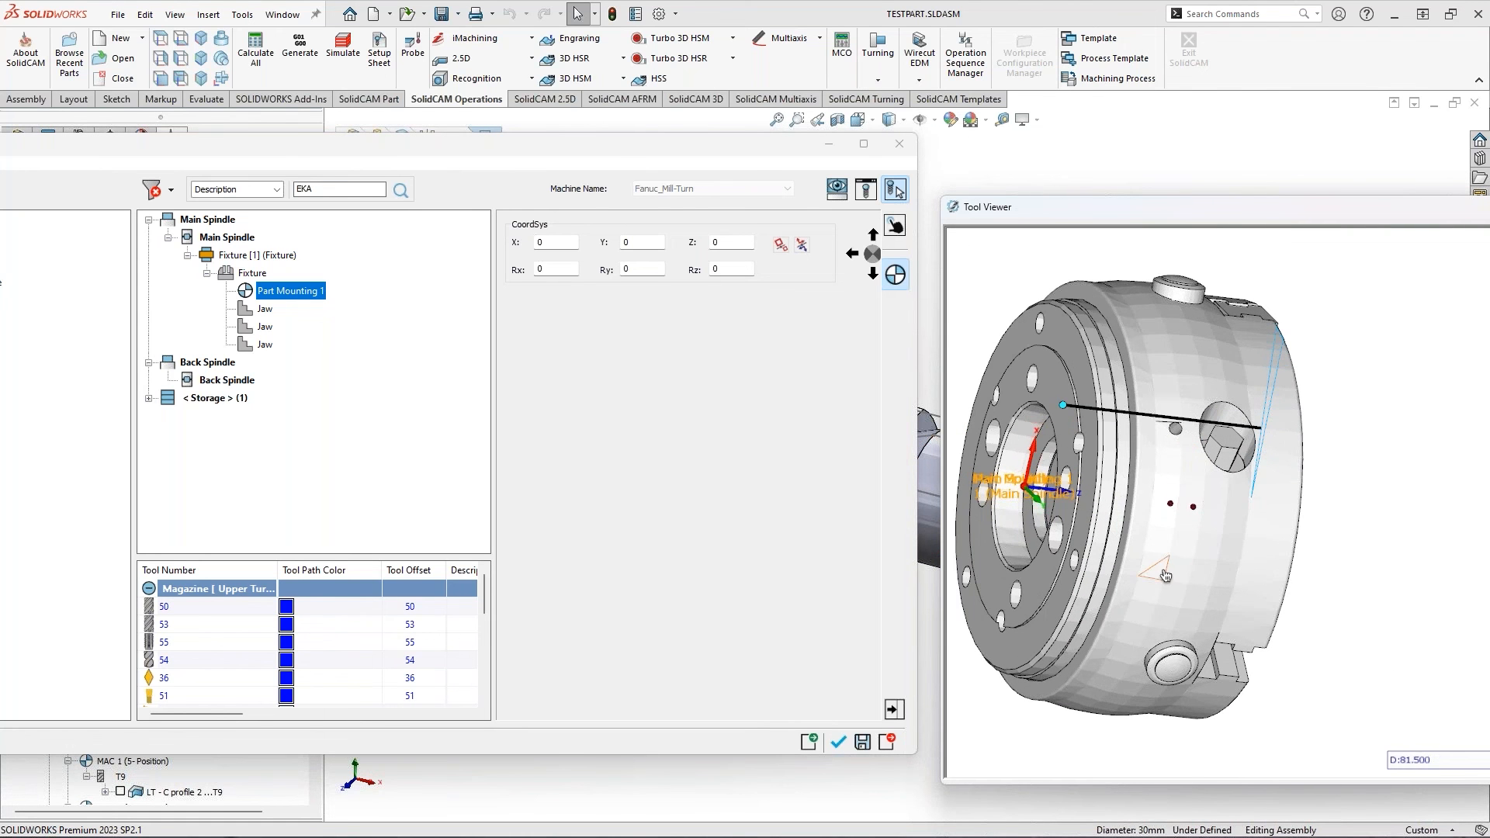
click(715, 243)
text(81.5)
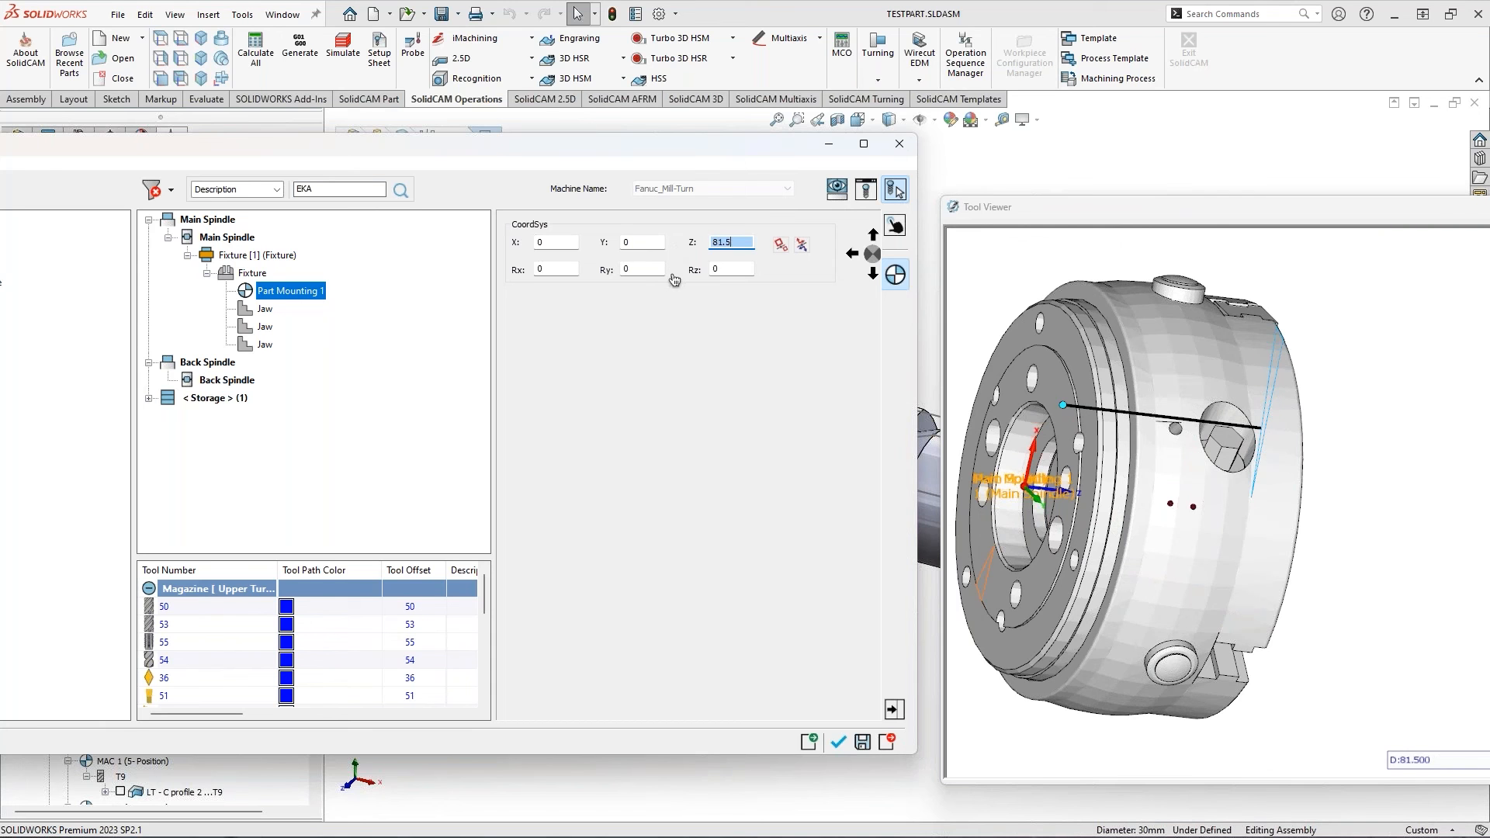
Accept the fixture, check it in the machine setup preview and reopen it for editing
click(252, 273)
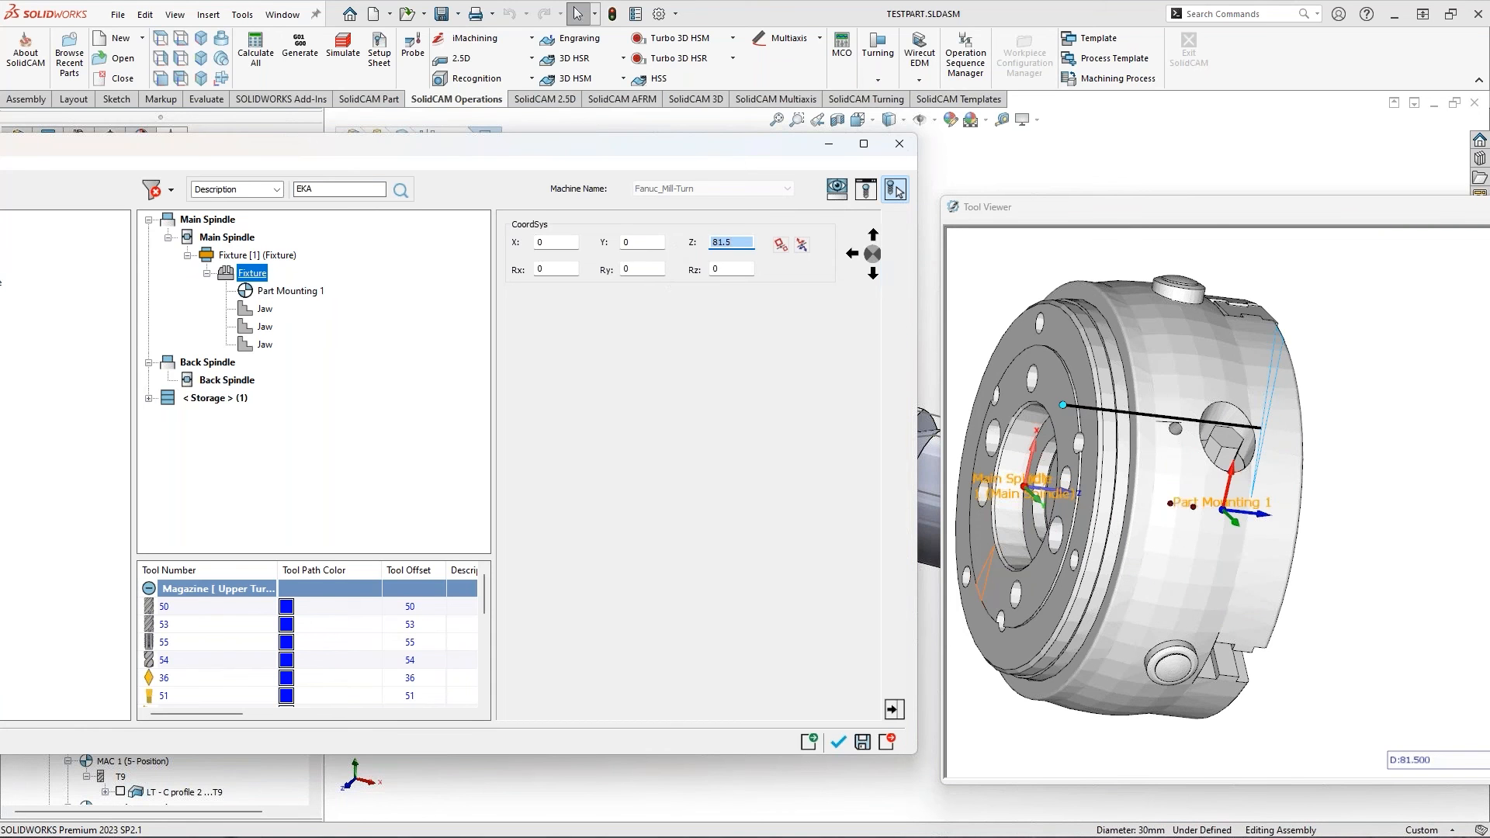
click(838, 743)
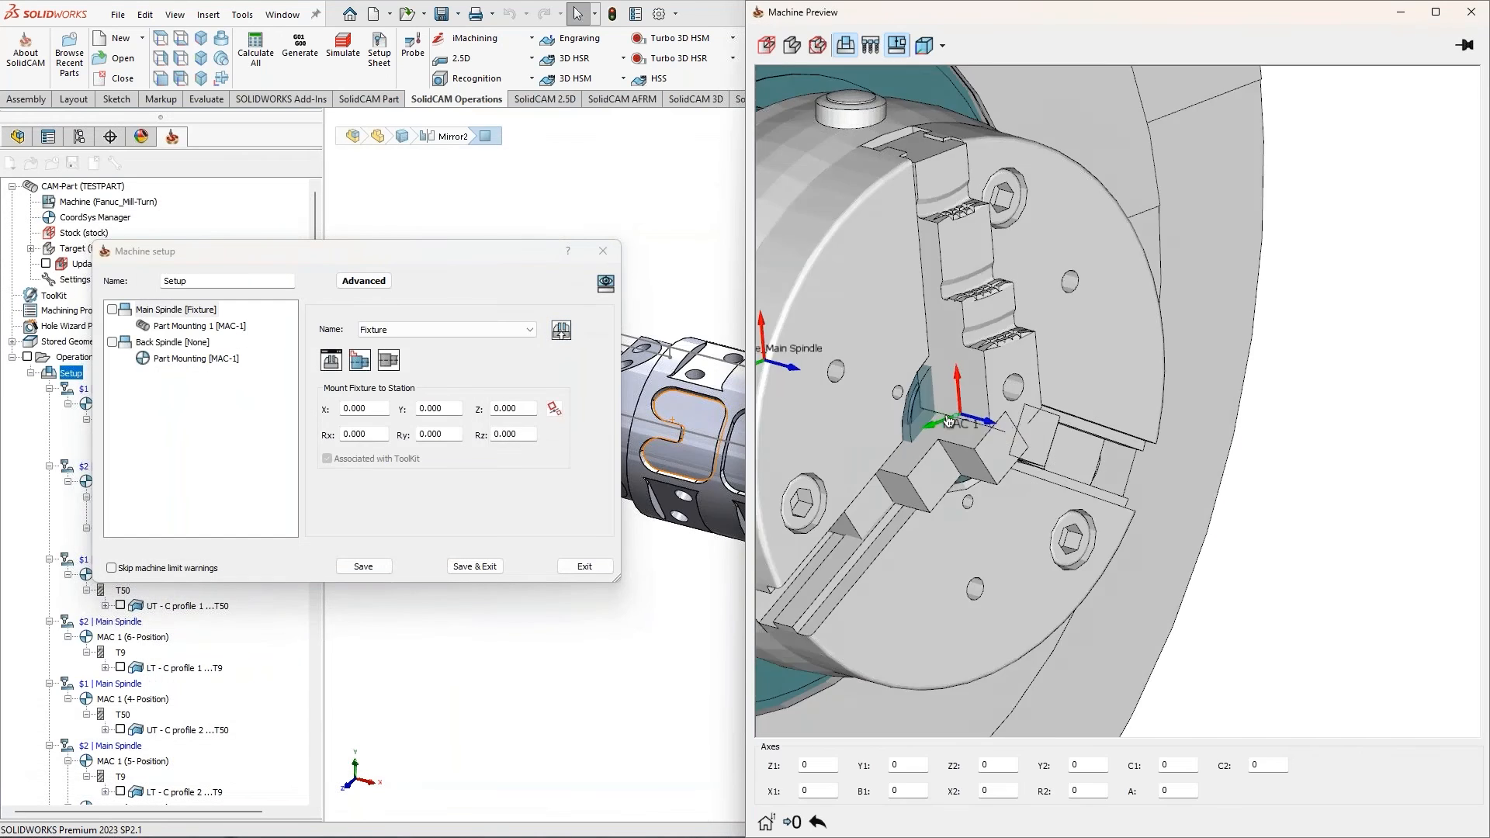
click(564, 335)
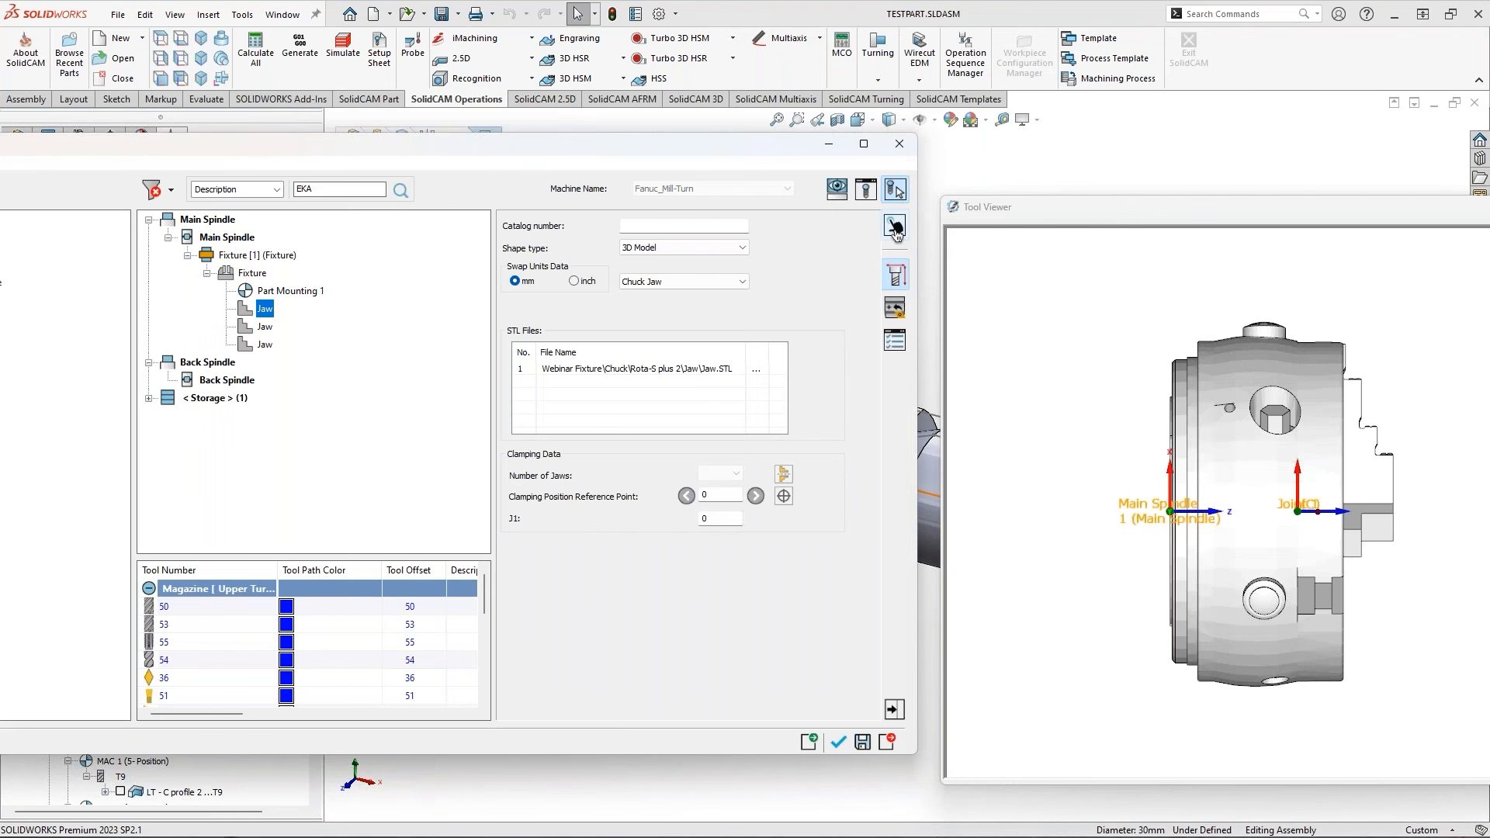
Set the fixture's component axes to J1 = 13, J2 = 10 and J3 = 9 and inspect the jaws on the chuck
click(896, 226)
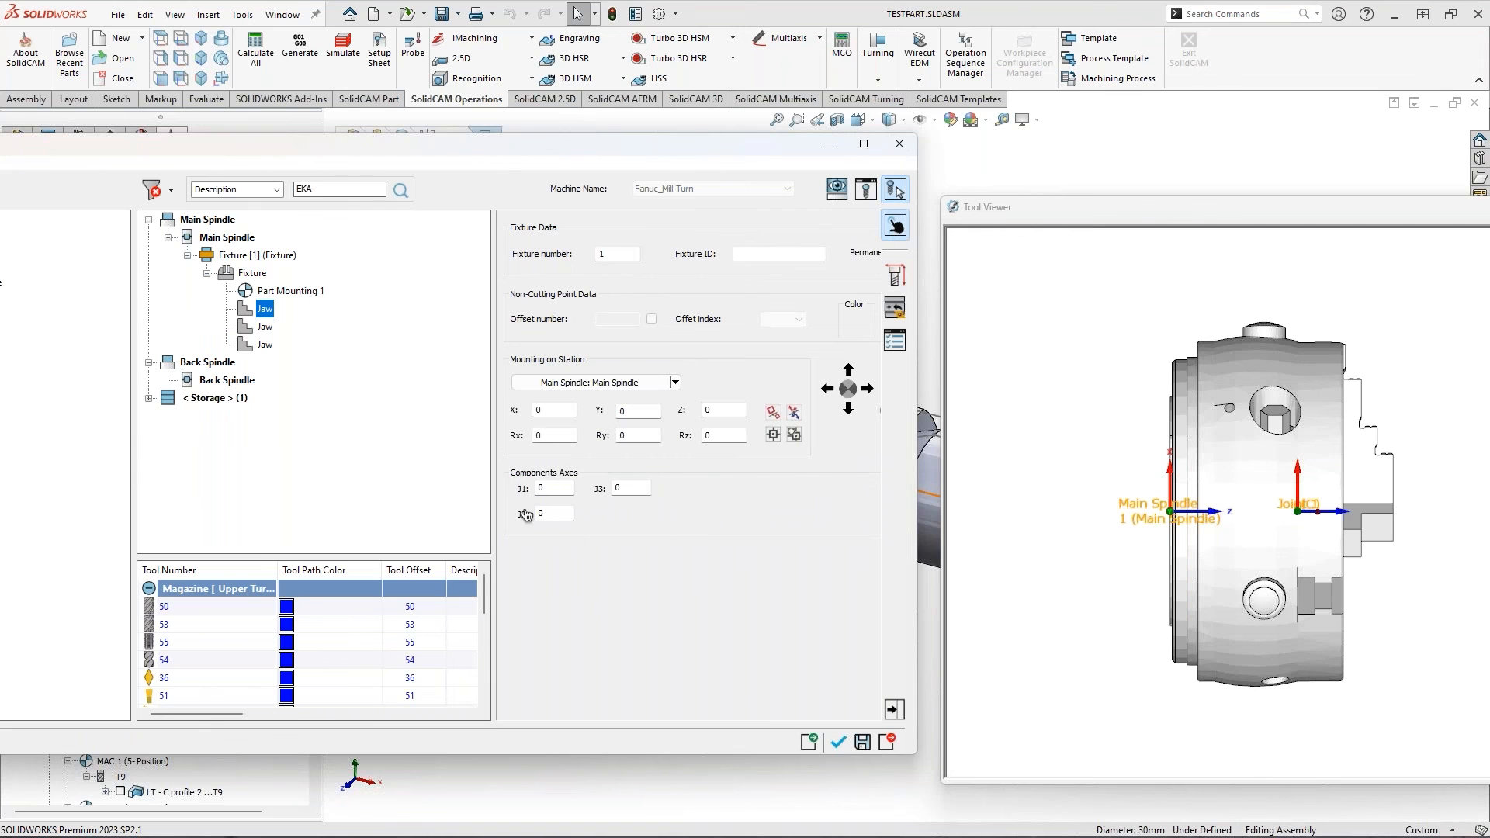
middle_drag(1349, 470, 955, 483)
double_click(554, 486)
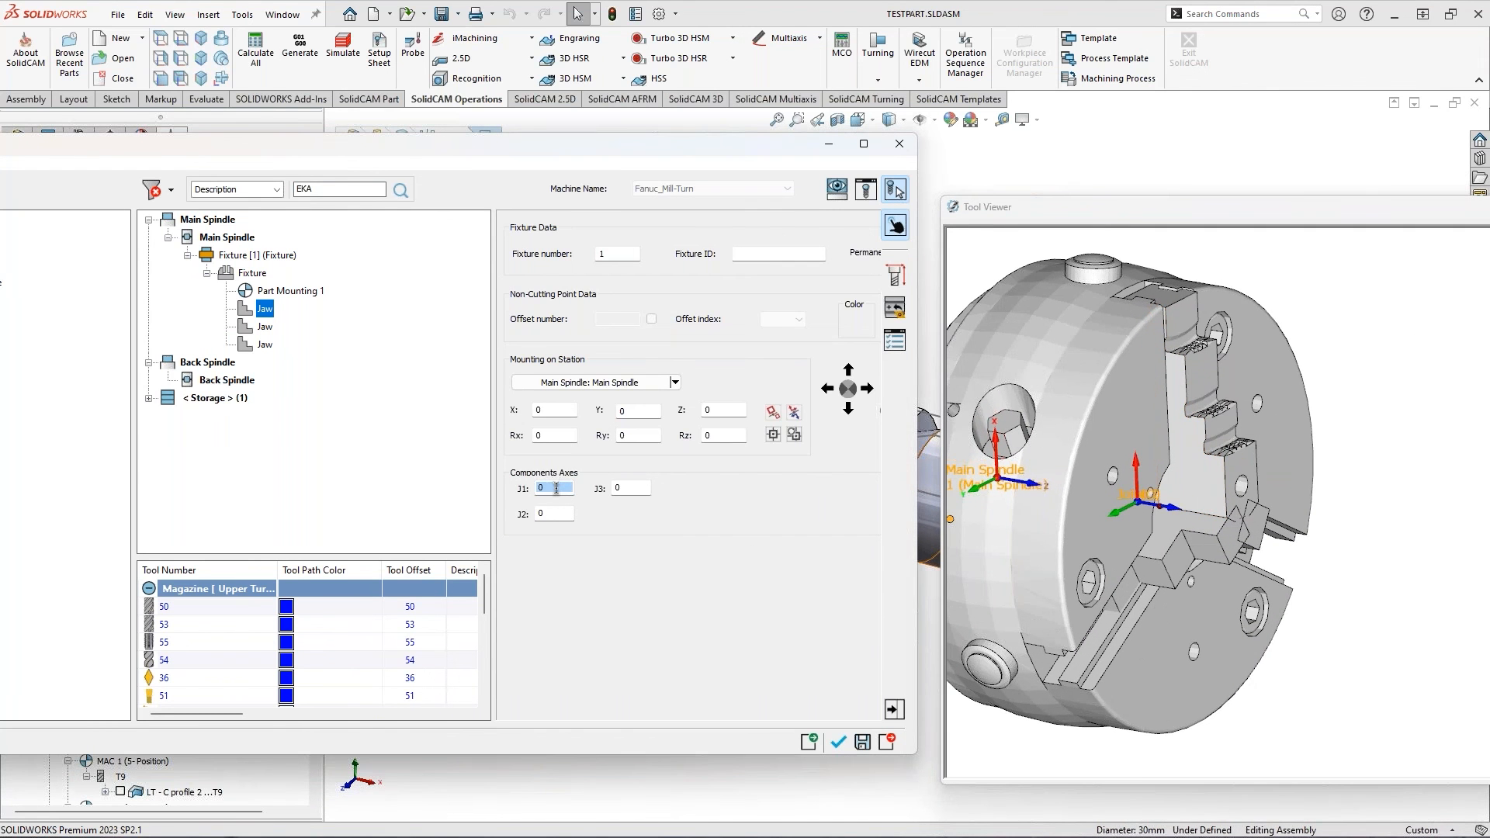
text(13)
double_click(562, 511)
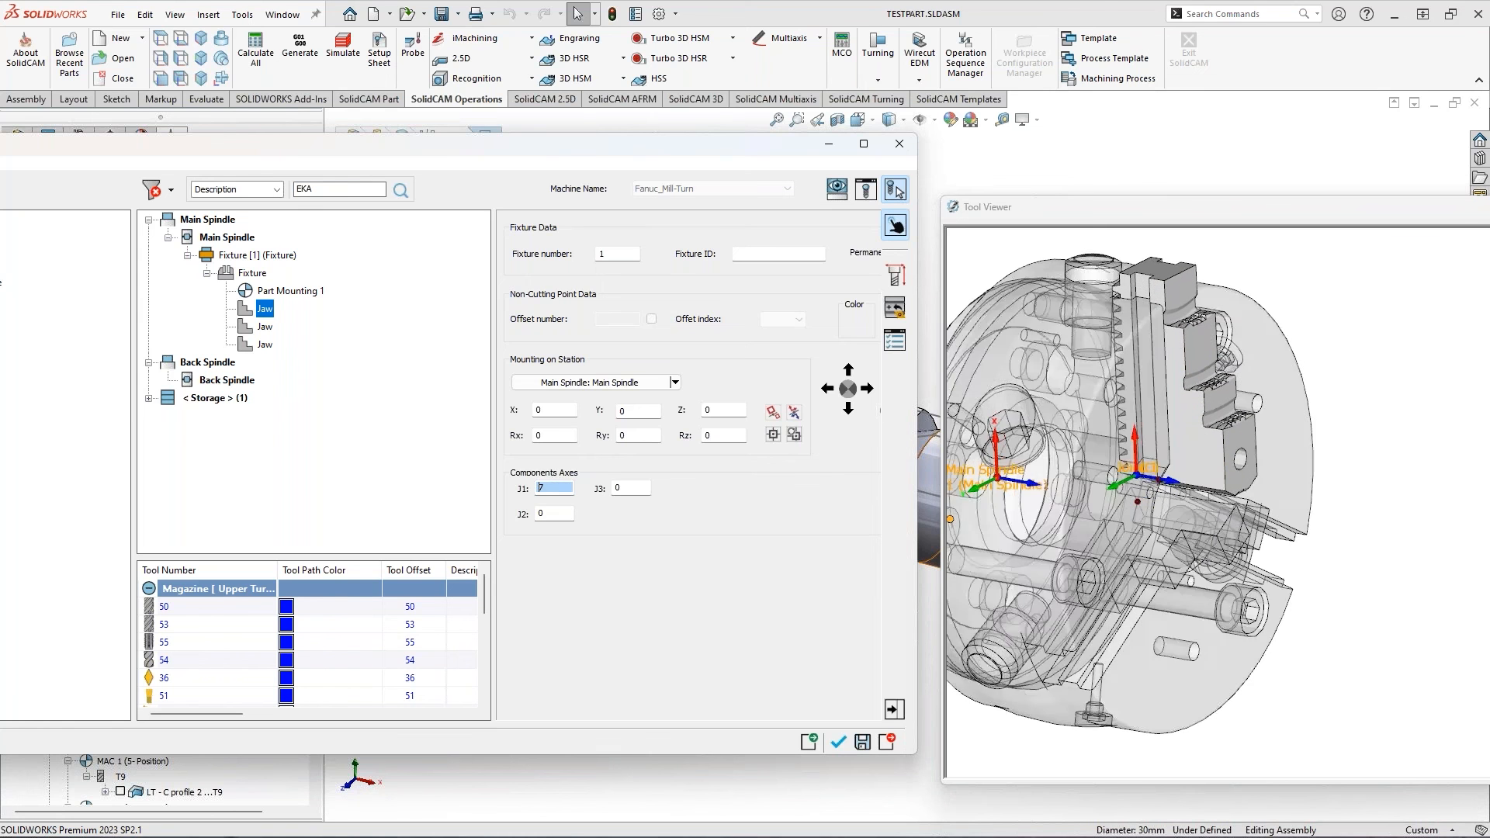
text(10)
double_click(629, 488)
text(9)
middle_drag(1251, 494, 1290, 492)
scroll(1242, 493, up, 2)
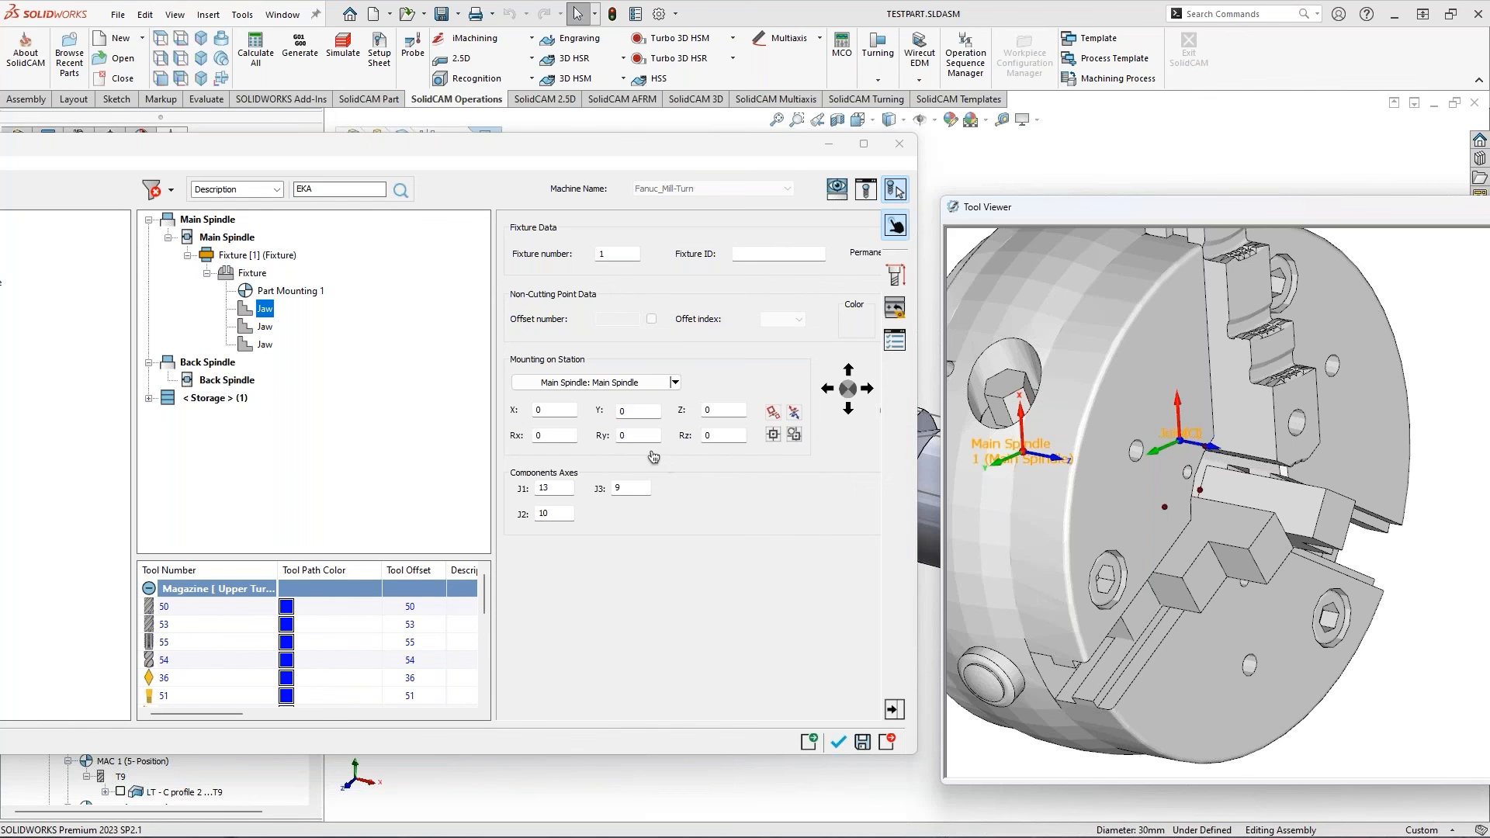
Open Axes Control for the fixture's linear joints and inspect the jaws on the chuck
click(263, 277)
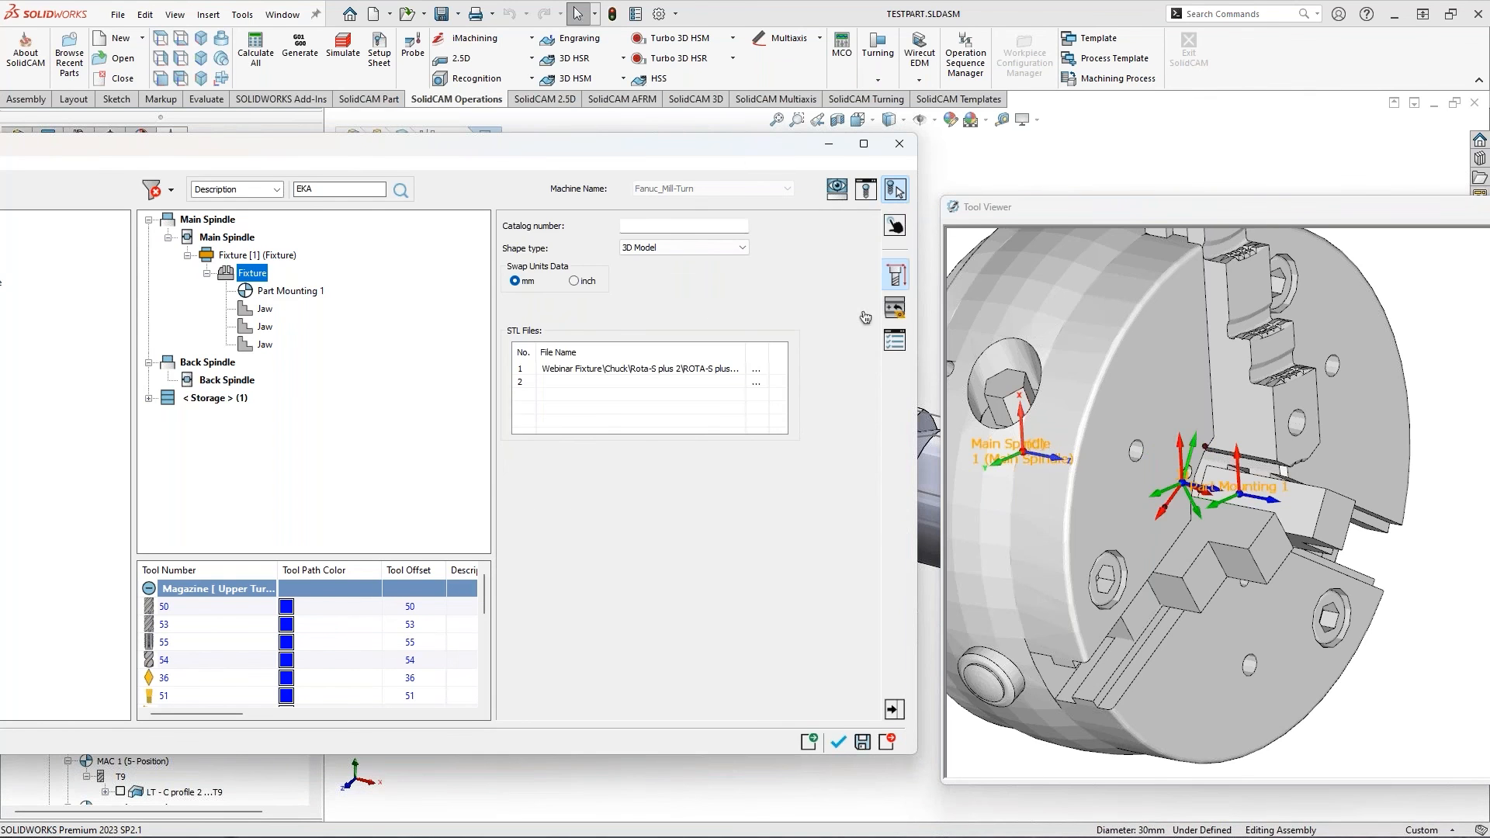
click(896, 314)
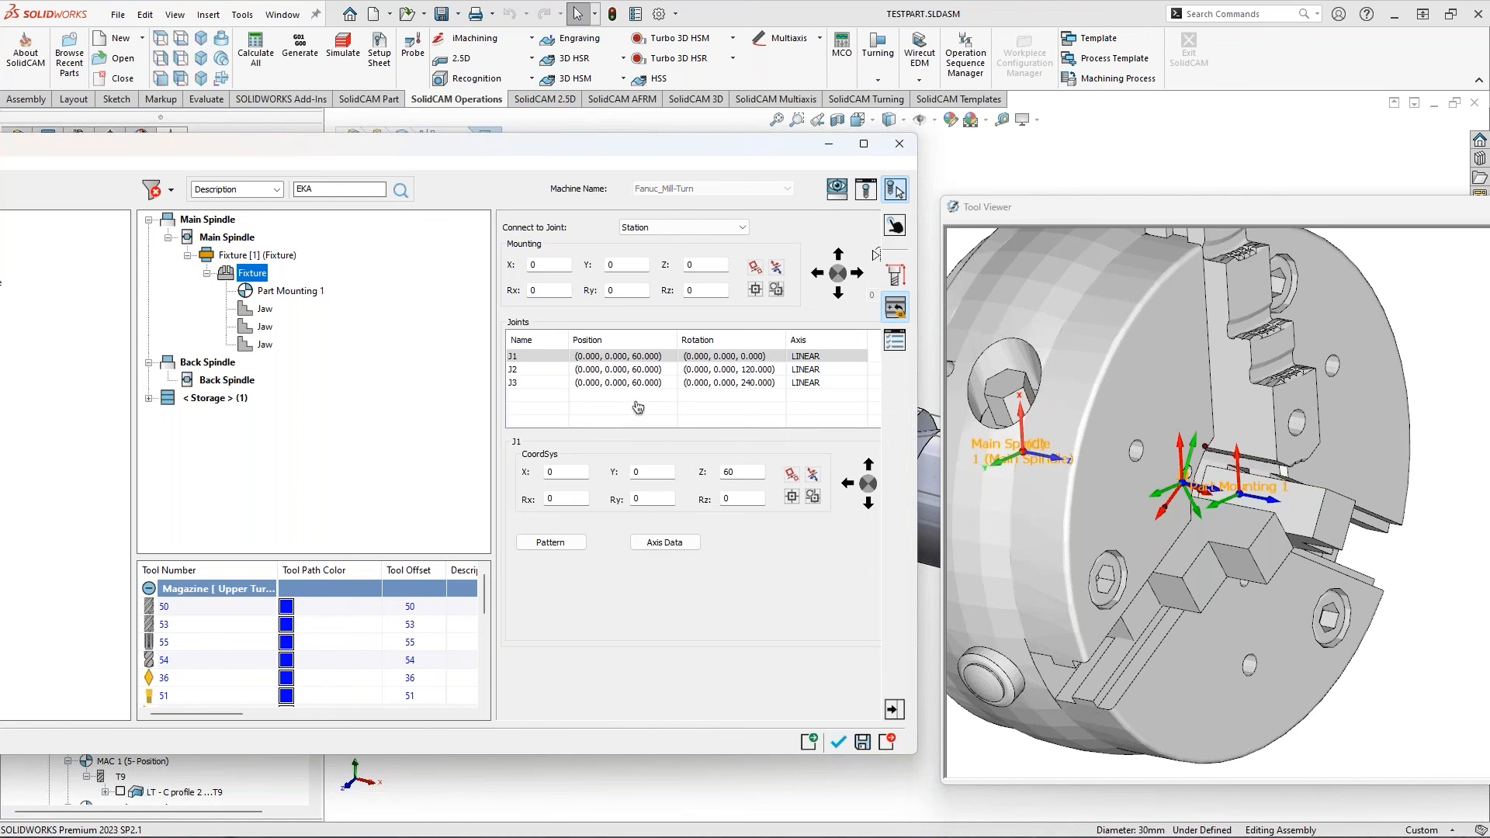
right_click(634, 403)
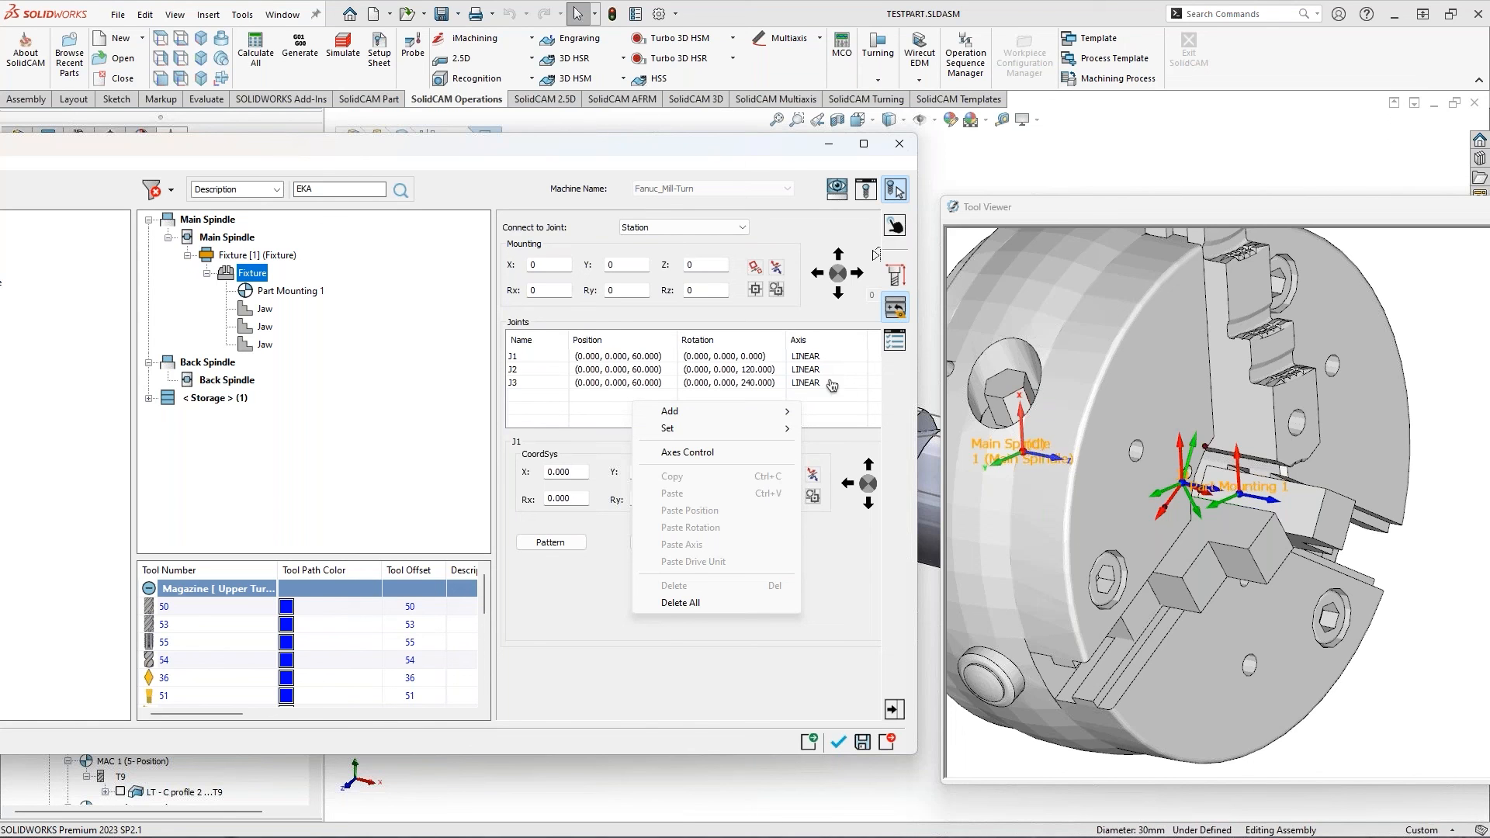
click(711, 459)
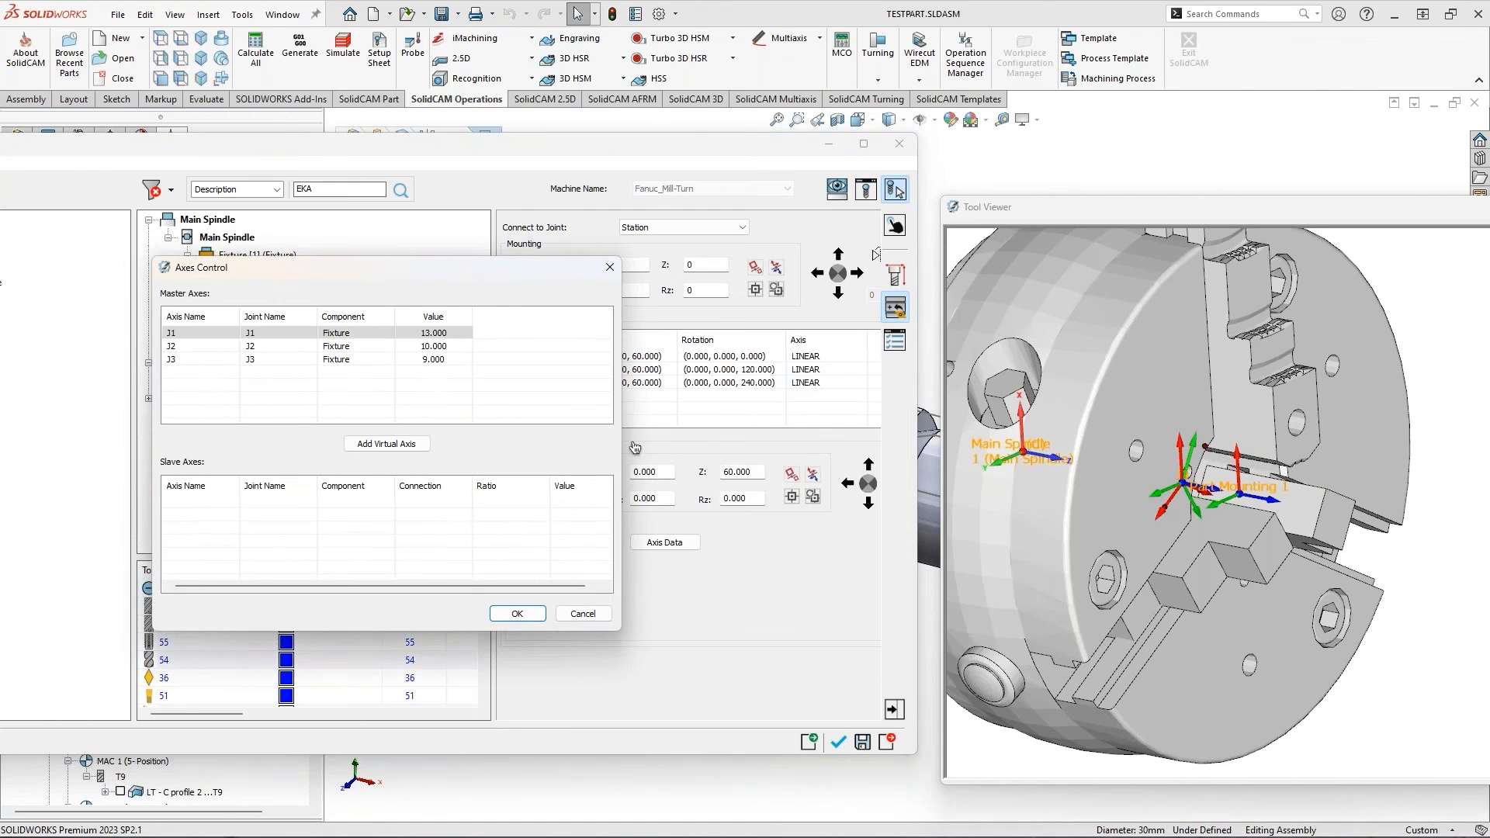
drag(493, 303, 714, 333)
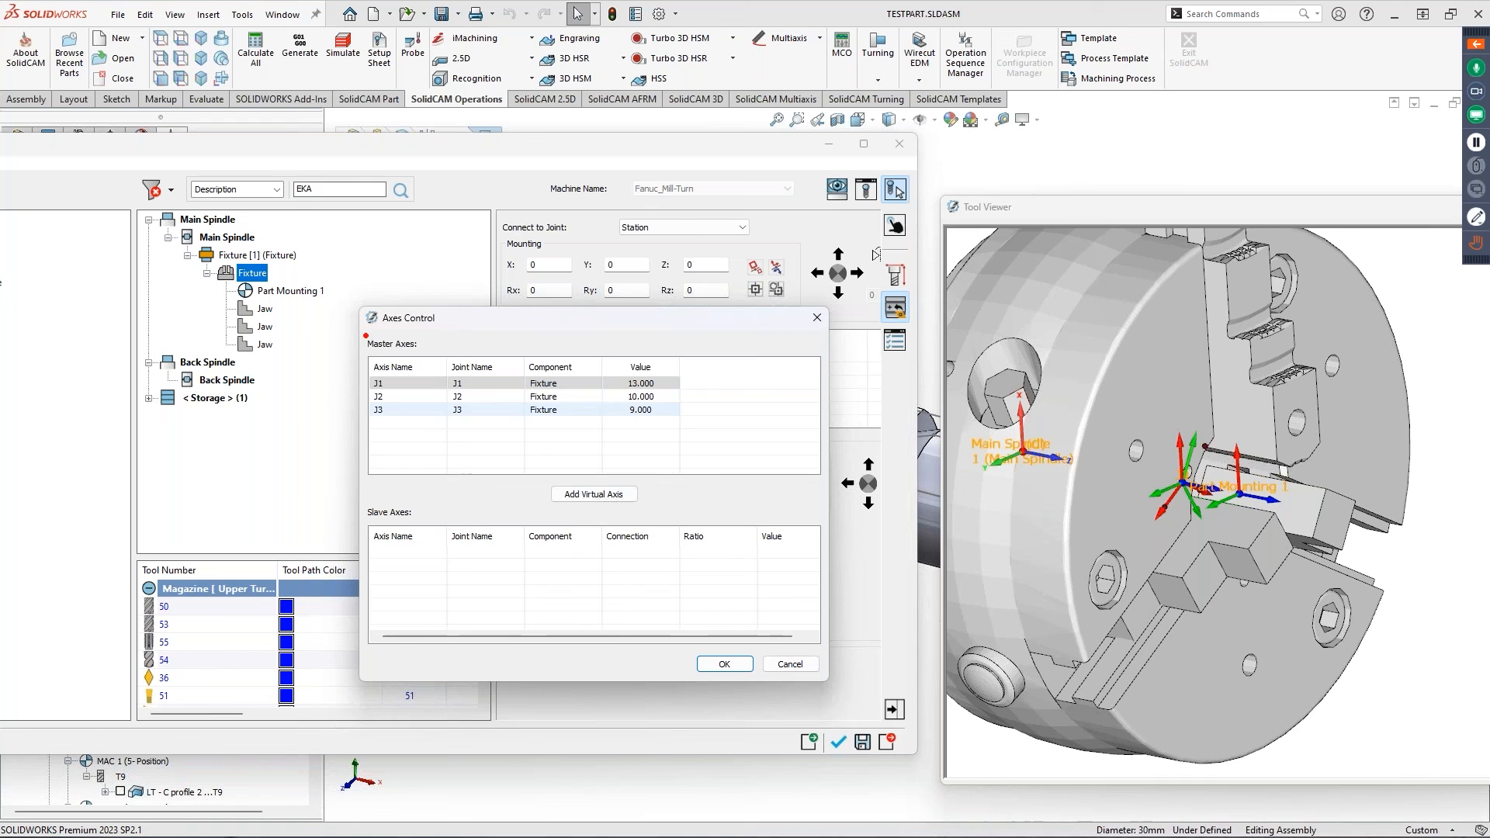
mouse_move(362, 334)
mouse_down()
mouse_move(517, 420)
mouse_move(825, 482)
mouse_up()
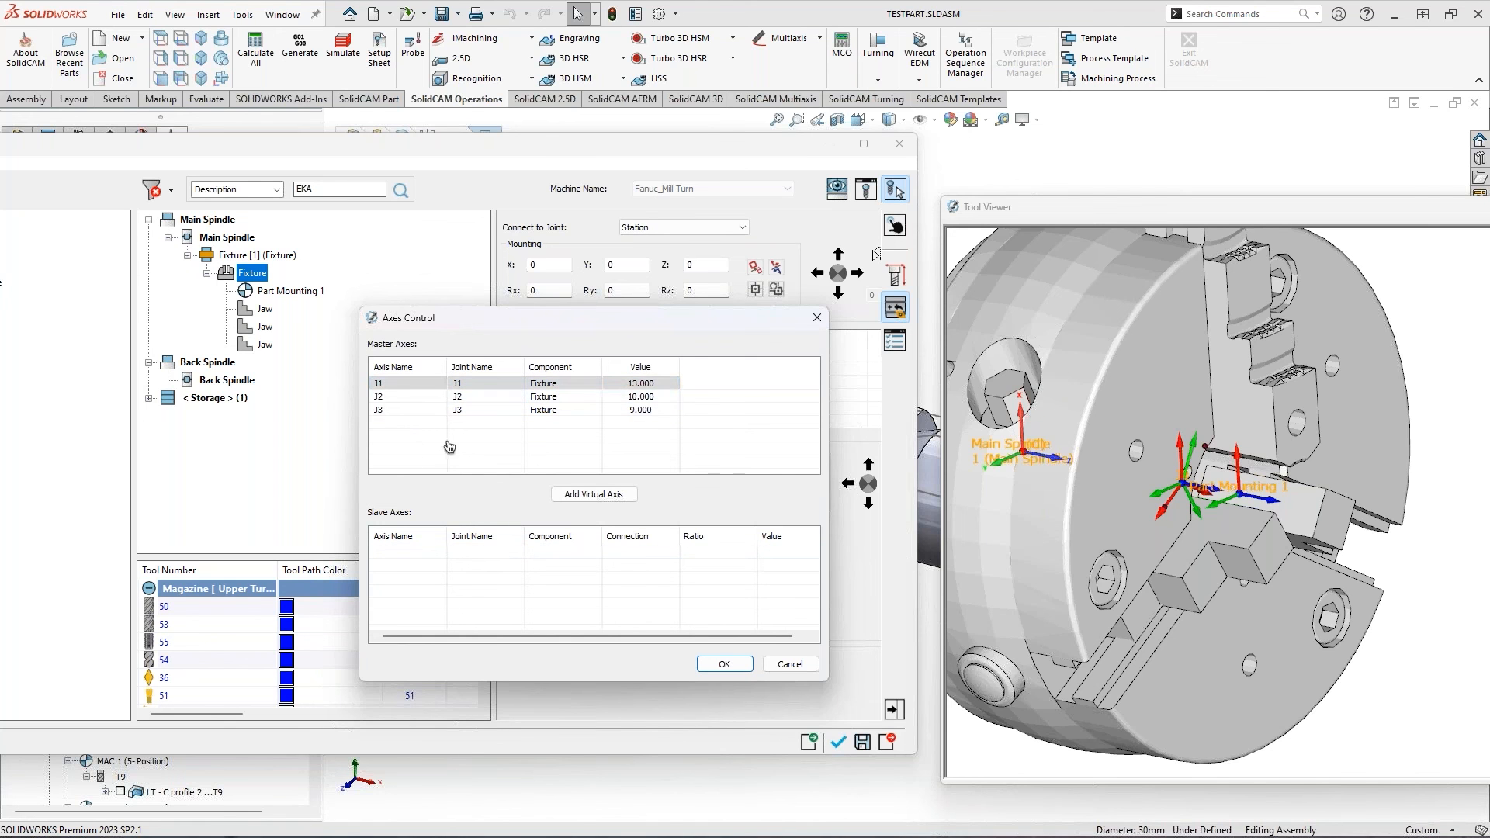
click(1180, 481)
middle_drag(1180, 483, 1124, 499)
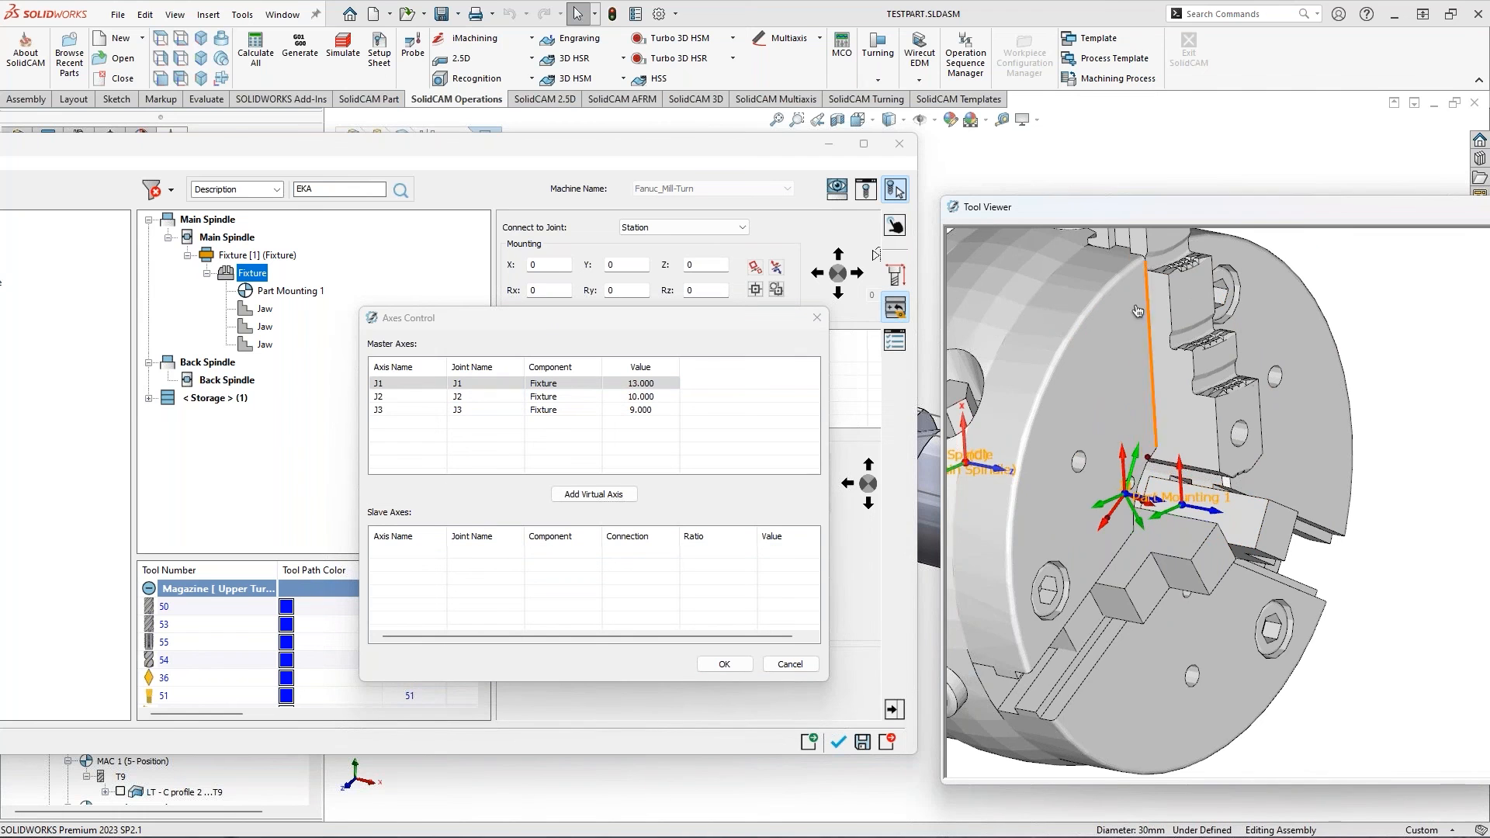
mouse_move(1207, 441)
middle_down()
mouse_move(1167, 436)
mouse_move(1182, 443)
middle_up()
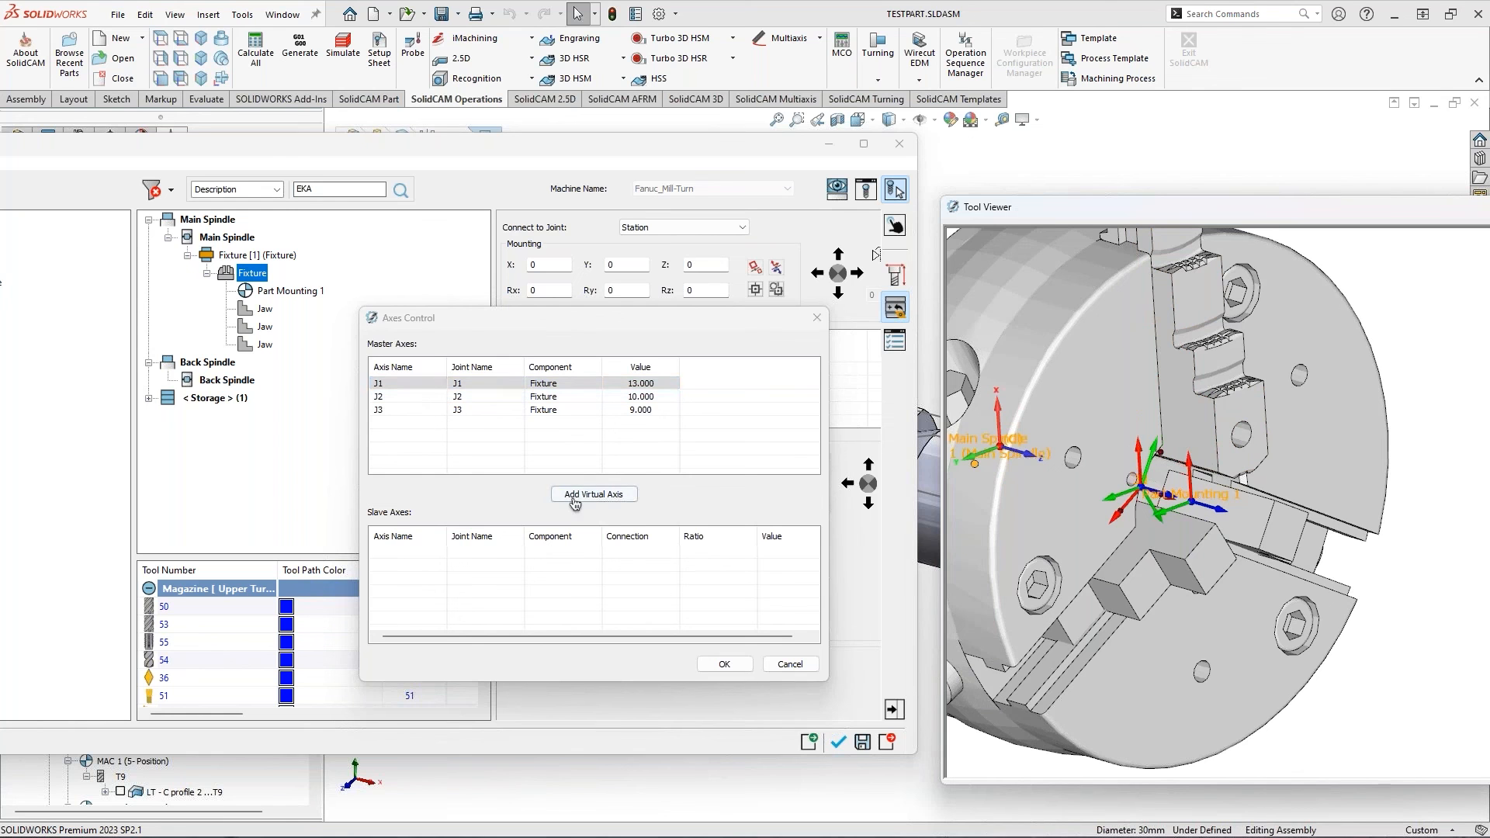
Add J2 and J3 as slave axes of J1
click(441, 513)
double_click(418, 557)
click(406, 576)
double_click(417, 575)
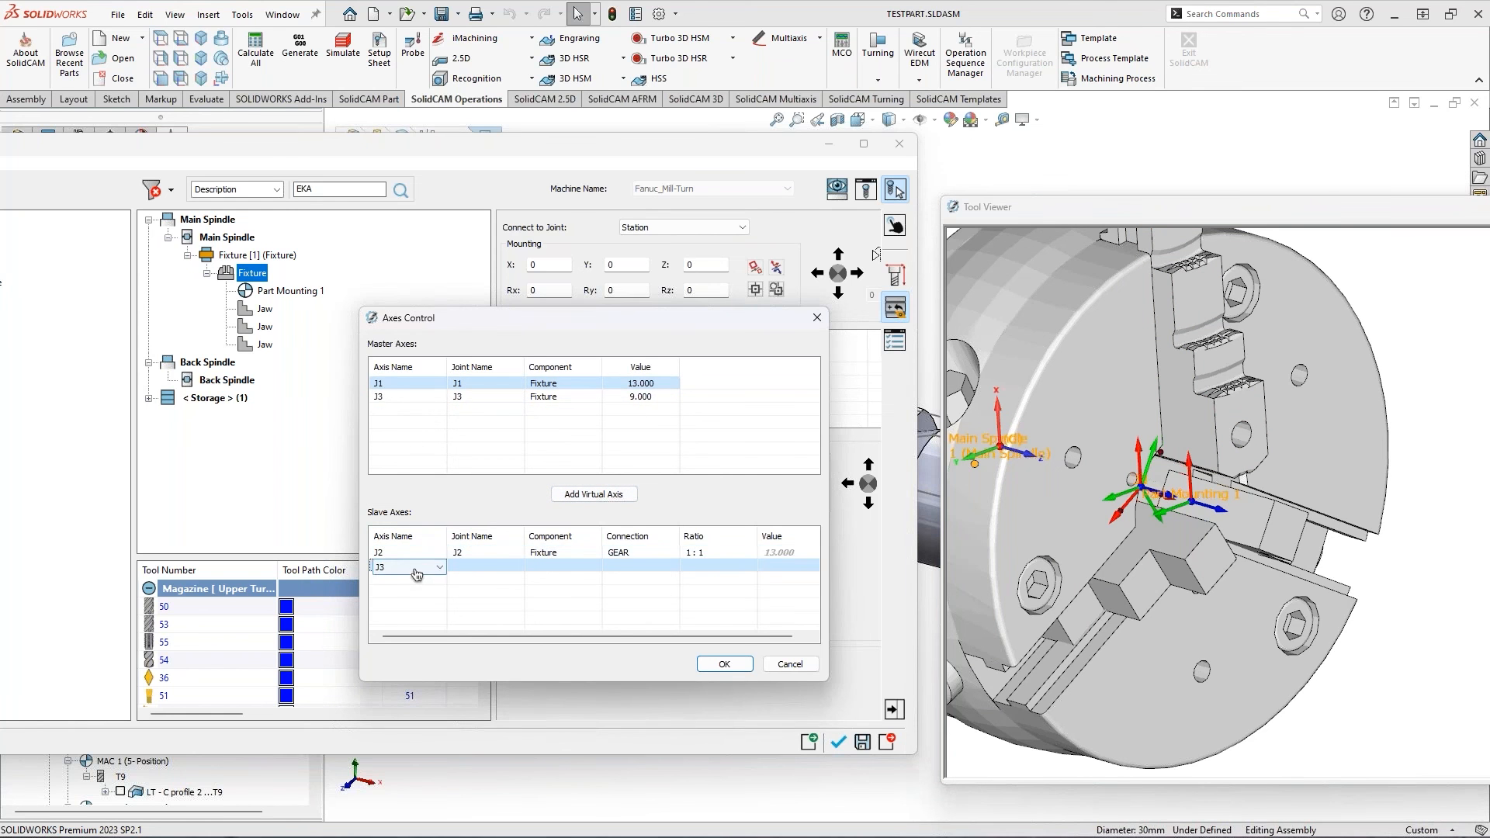
click(404, 593)
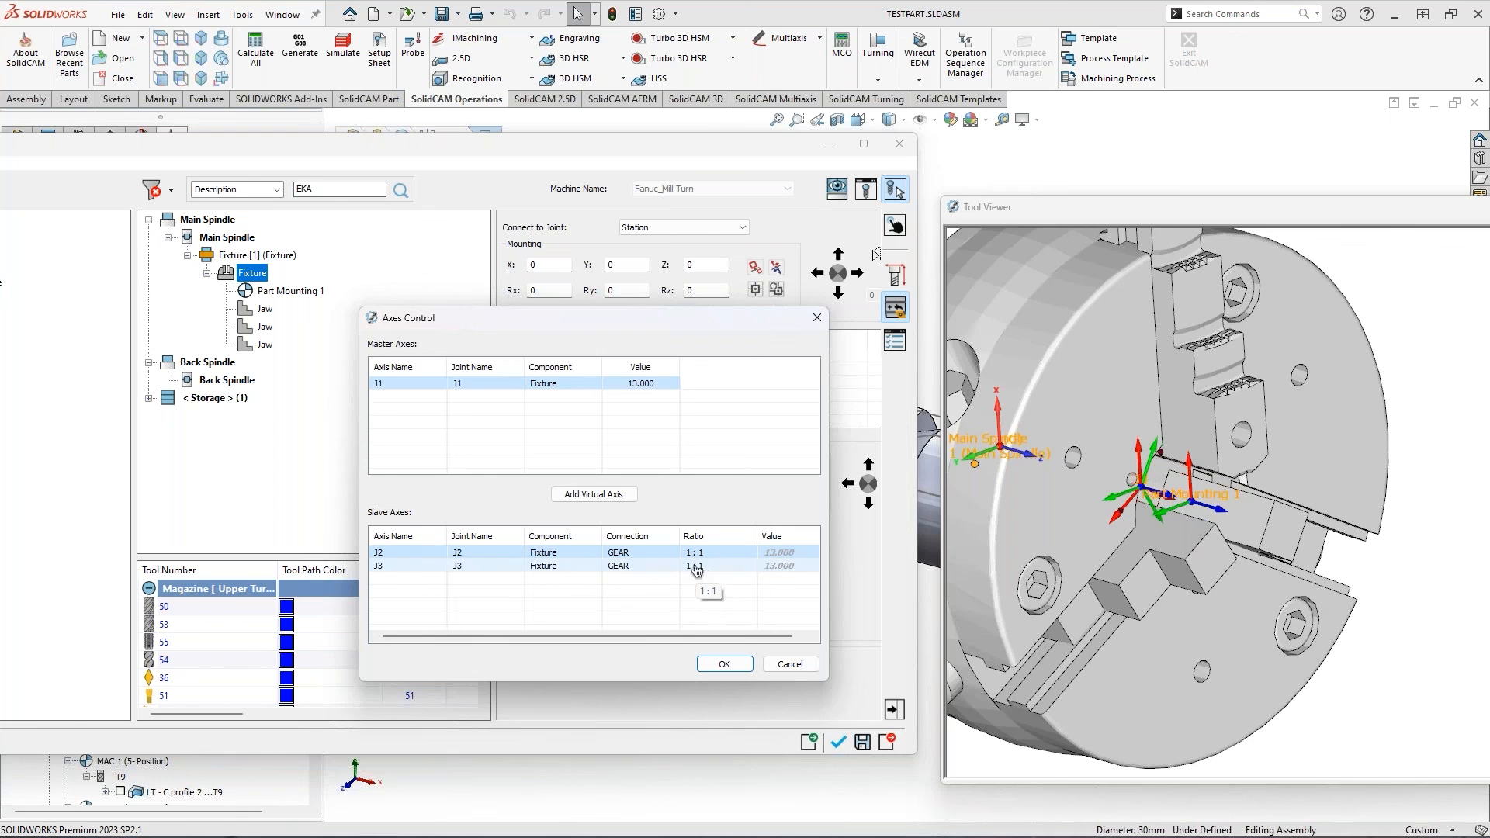
Try the FUNCTION connection for slave axis J2, view its expression and restore the connection to GEAR
click(642, 553)
click(644, 556)
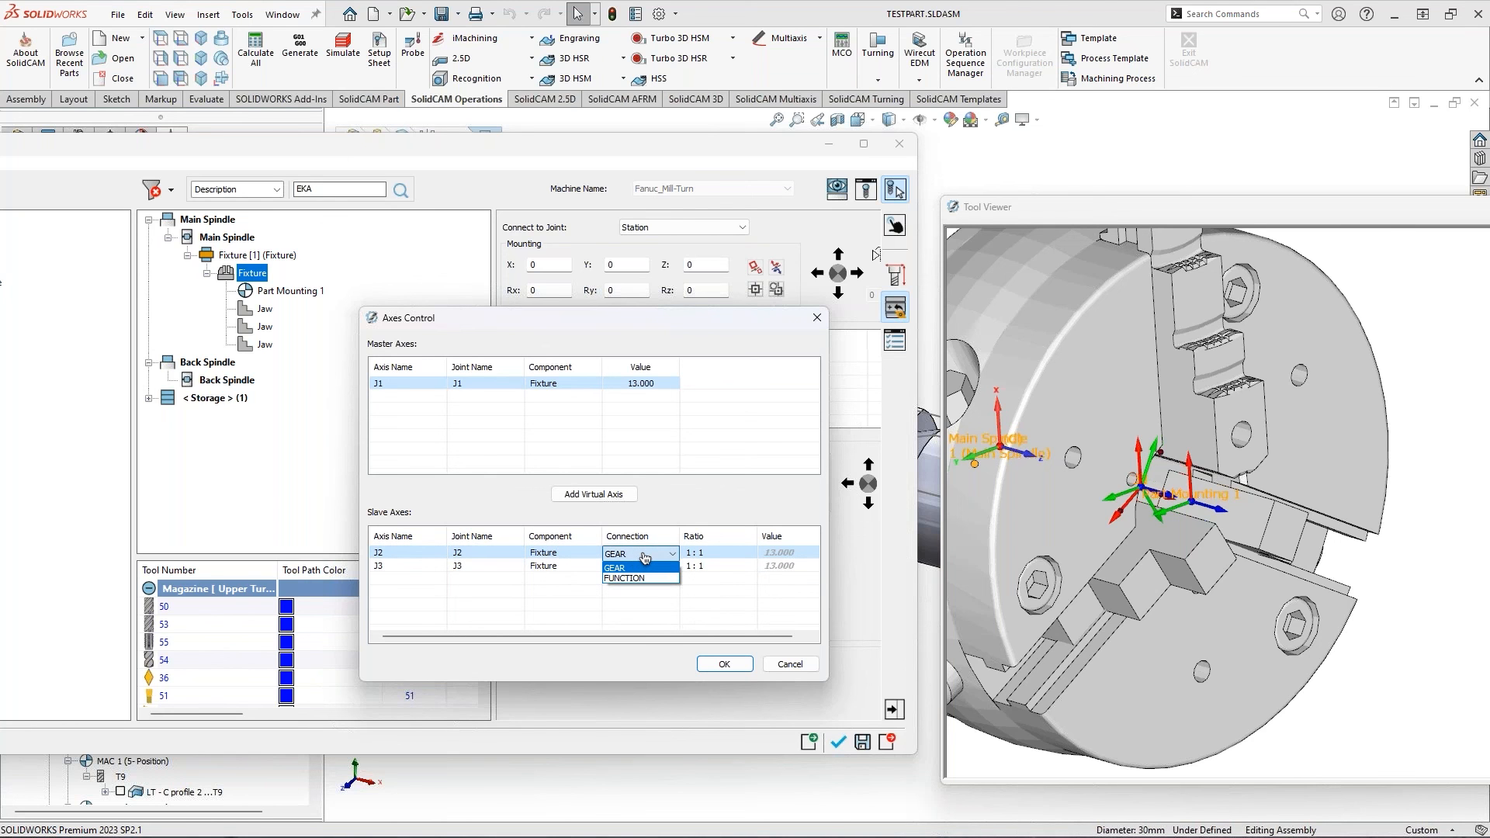
click(635, 578)
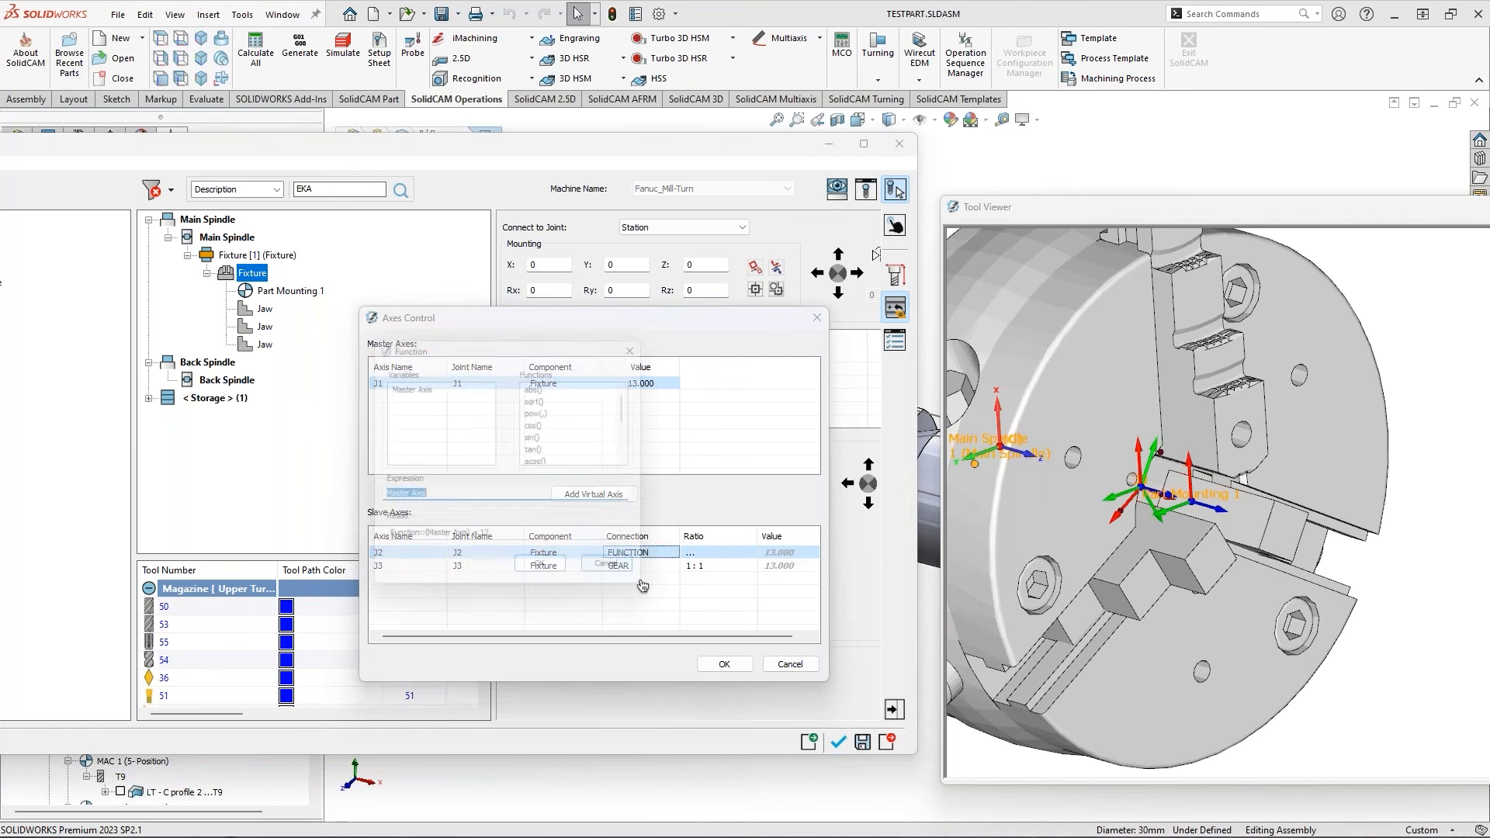
click(457, 501)
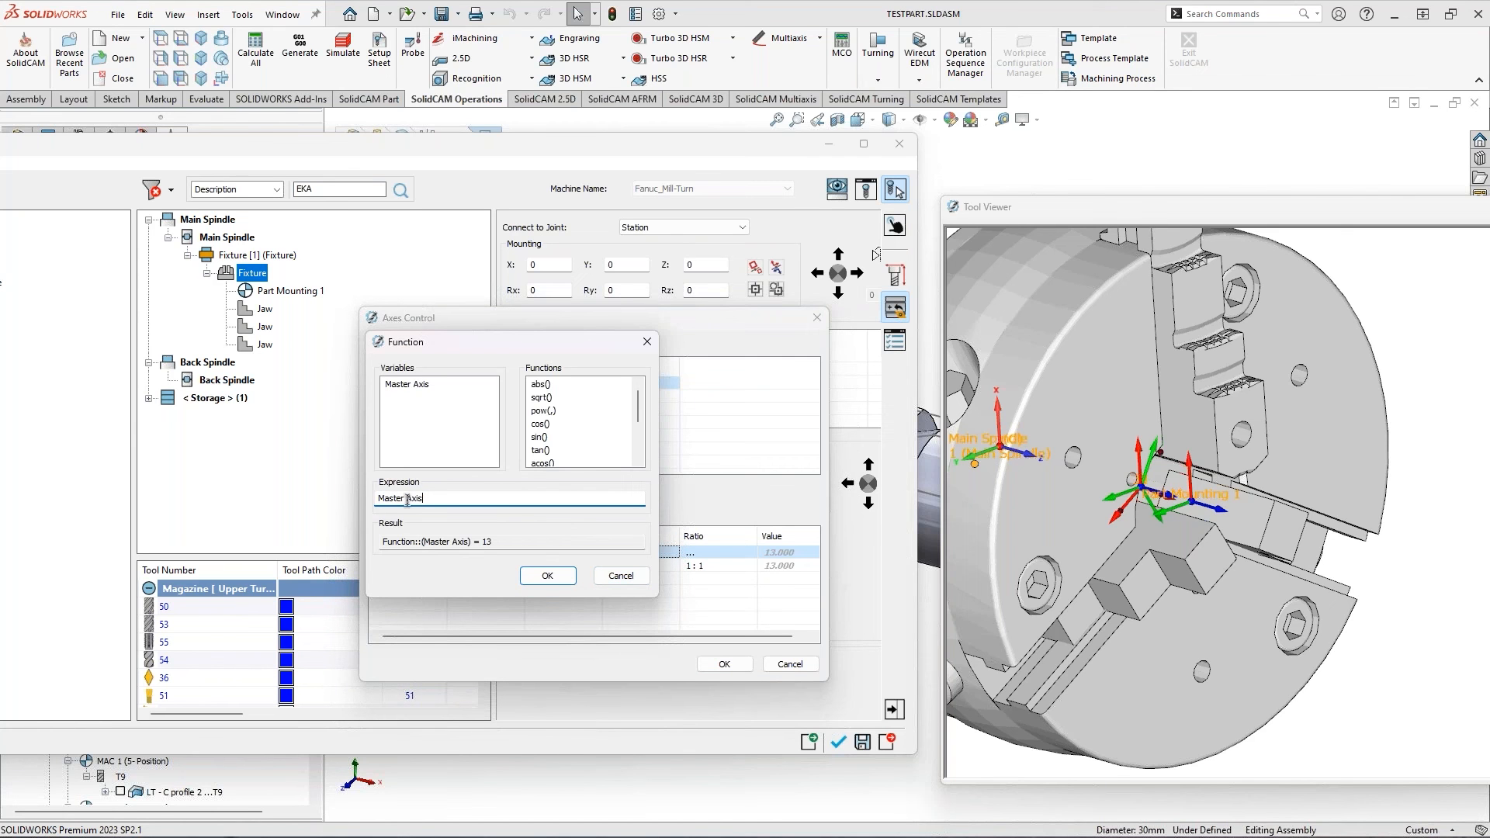
drag(513, 347, 556, 375)
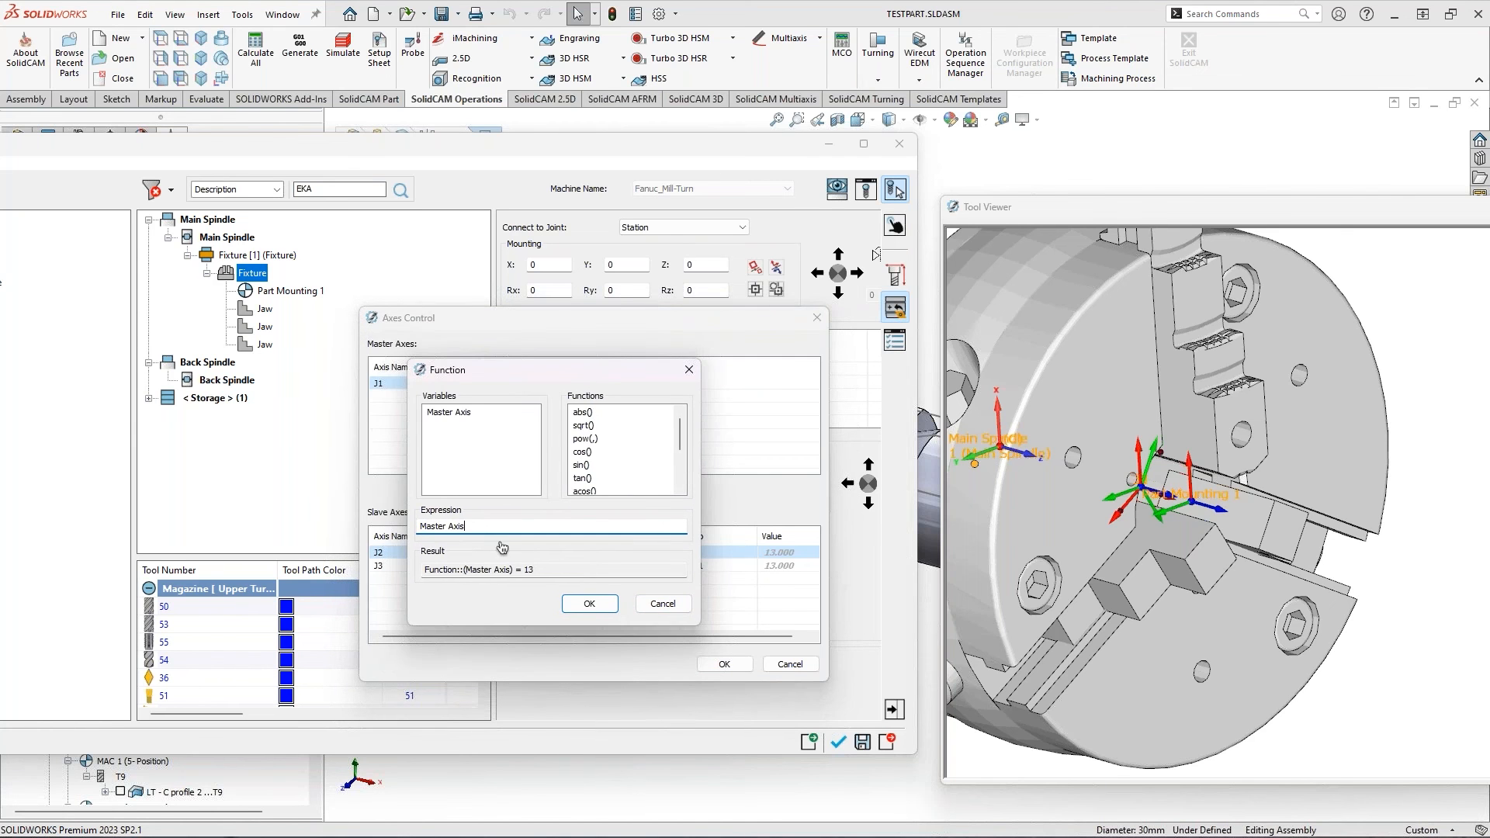
click(663, 605)
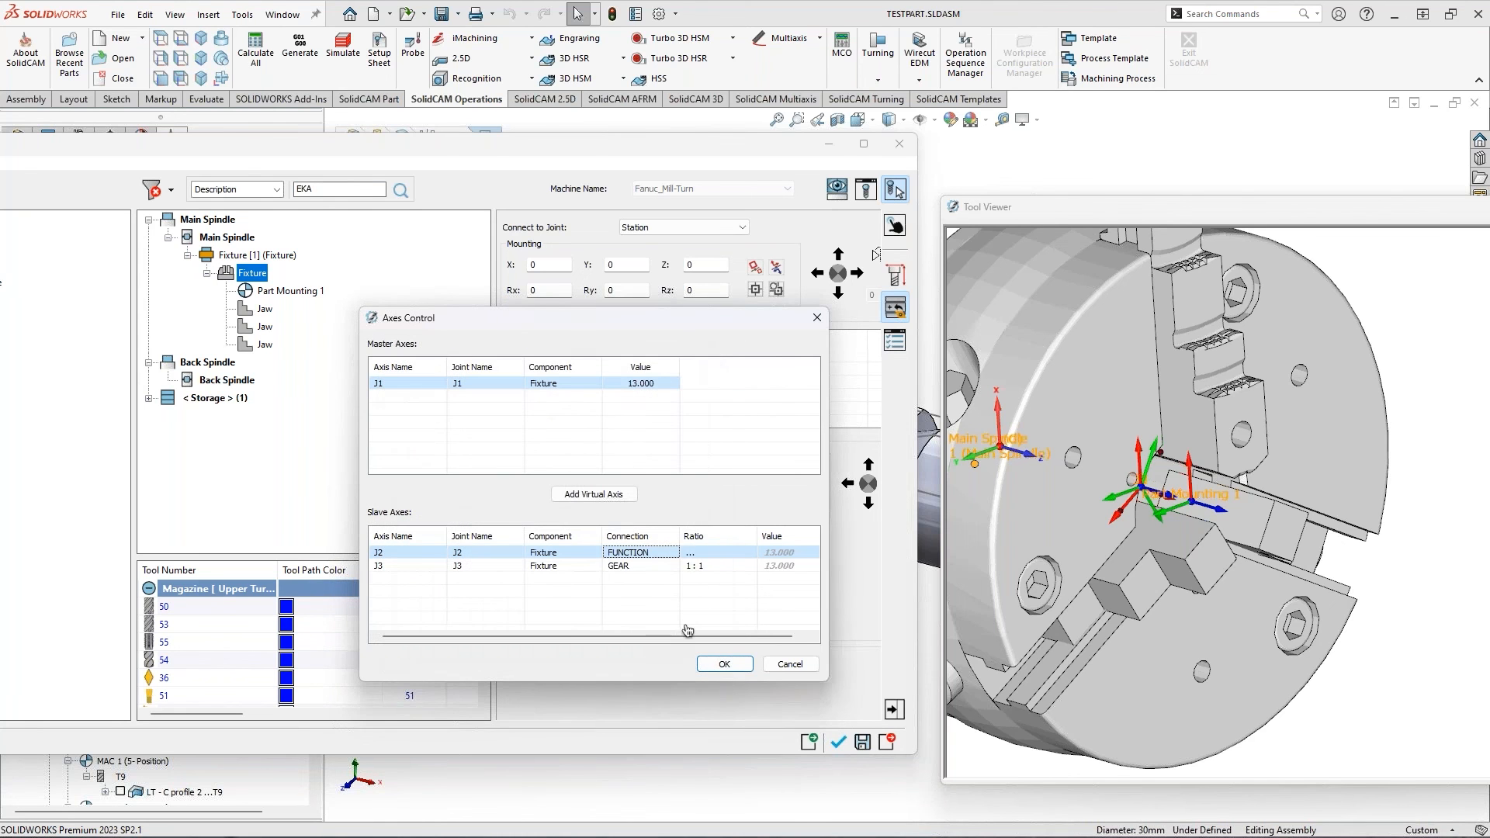
click(661, 554)
click(643, 562)
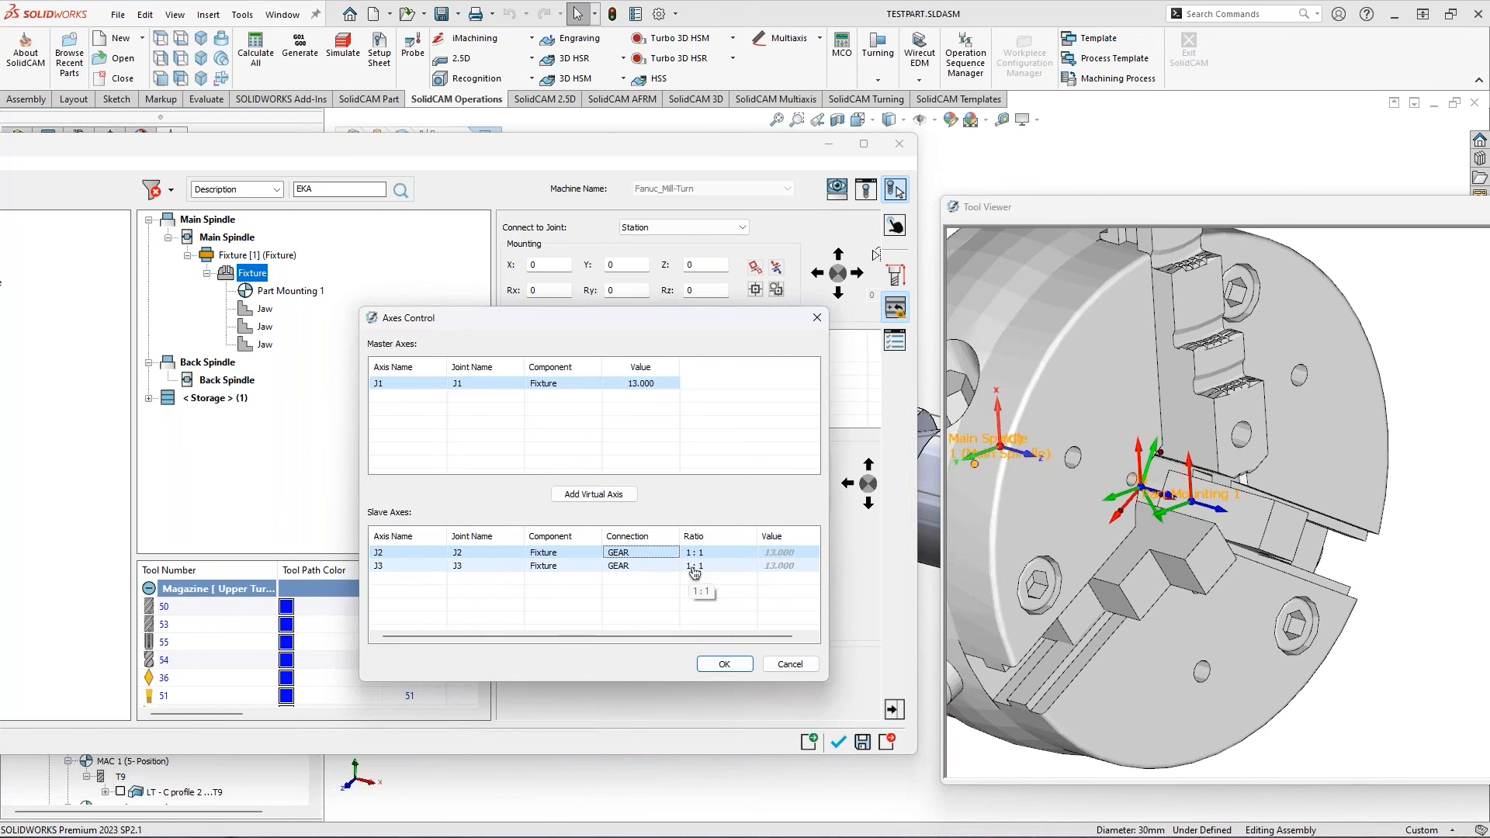
Accept the geared axes and test the joint jaw movement by varying J1, ending at 15
click(724, 665)
click(895, 225)
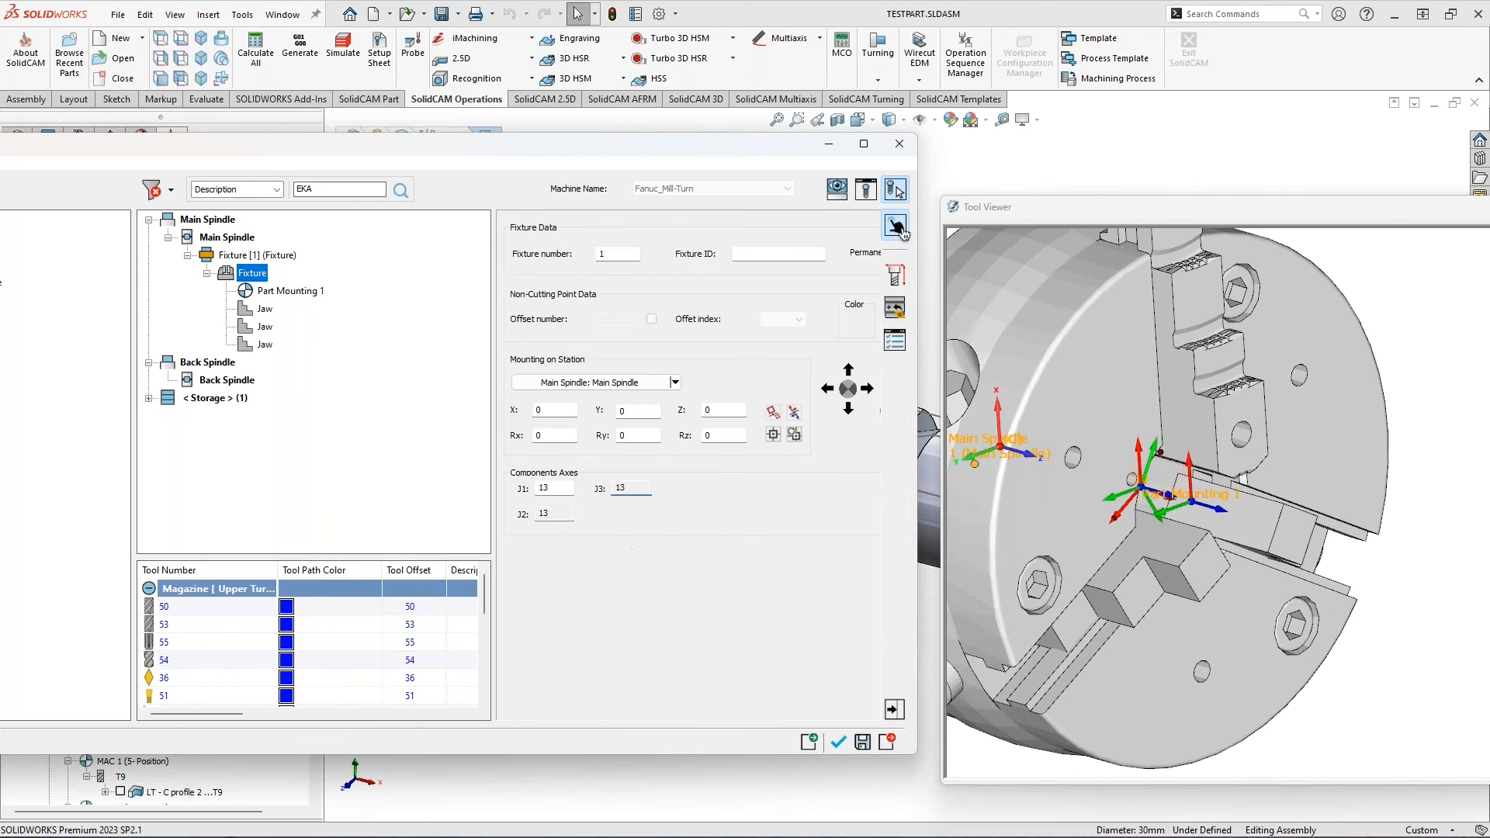
double_click(552, 488)
scroll(554, 490, up, 4)
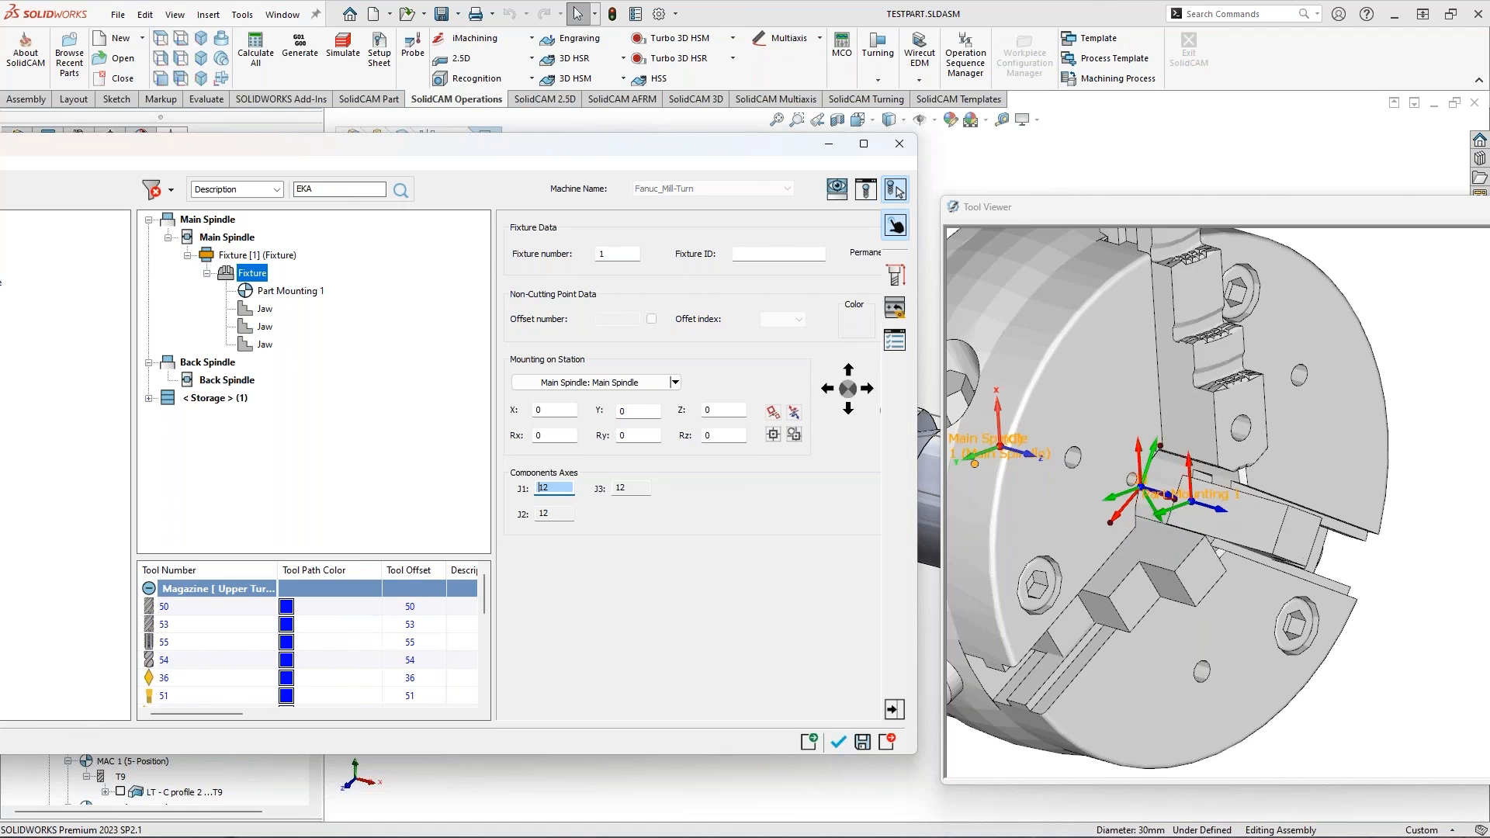
scroll(554, 490, down, 5)
scroll(554, 490, up, 7)
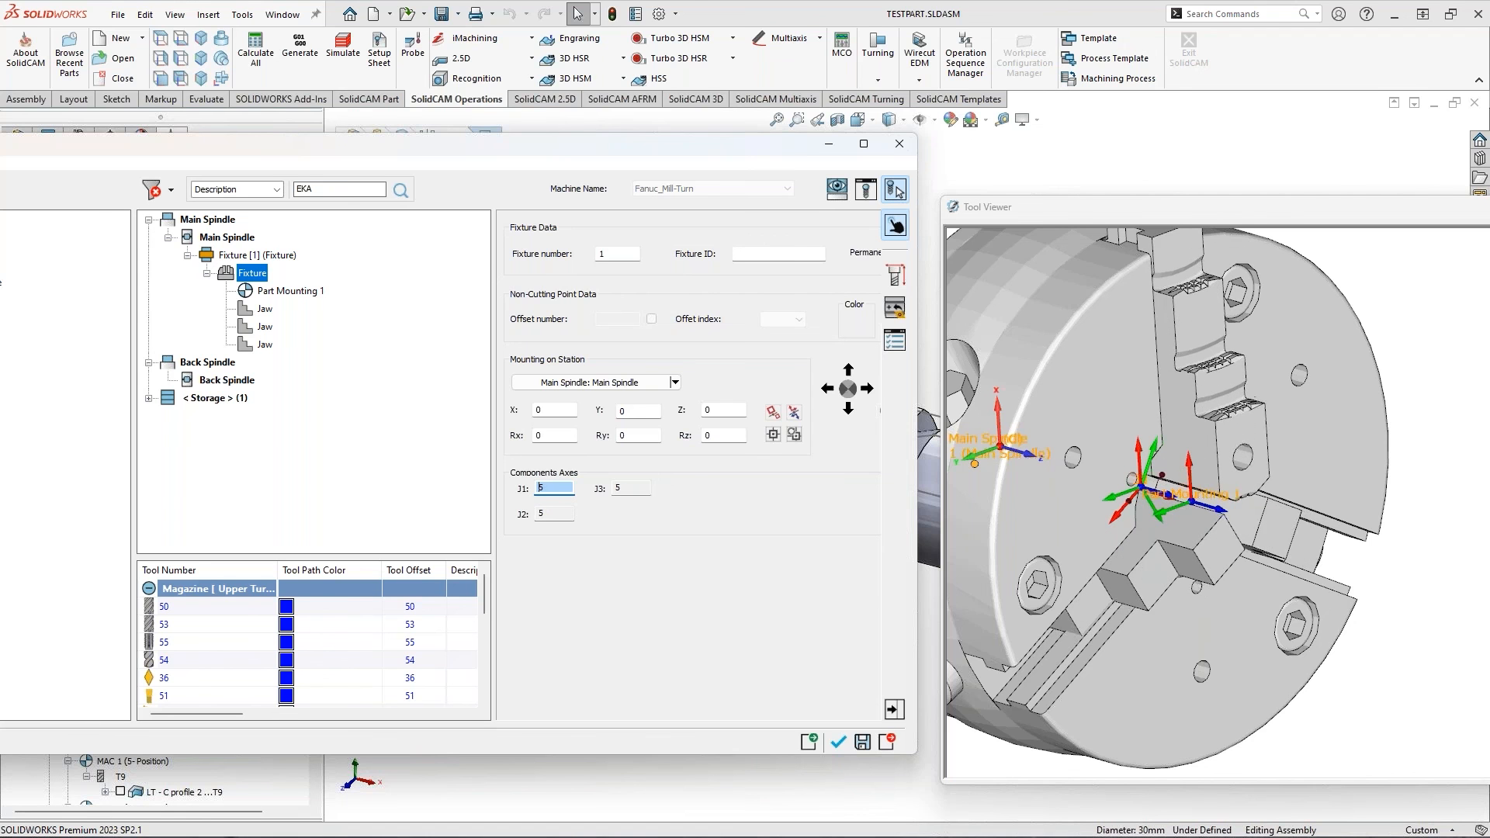
scroll(555, 490, up, 20)
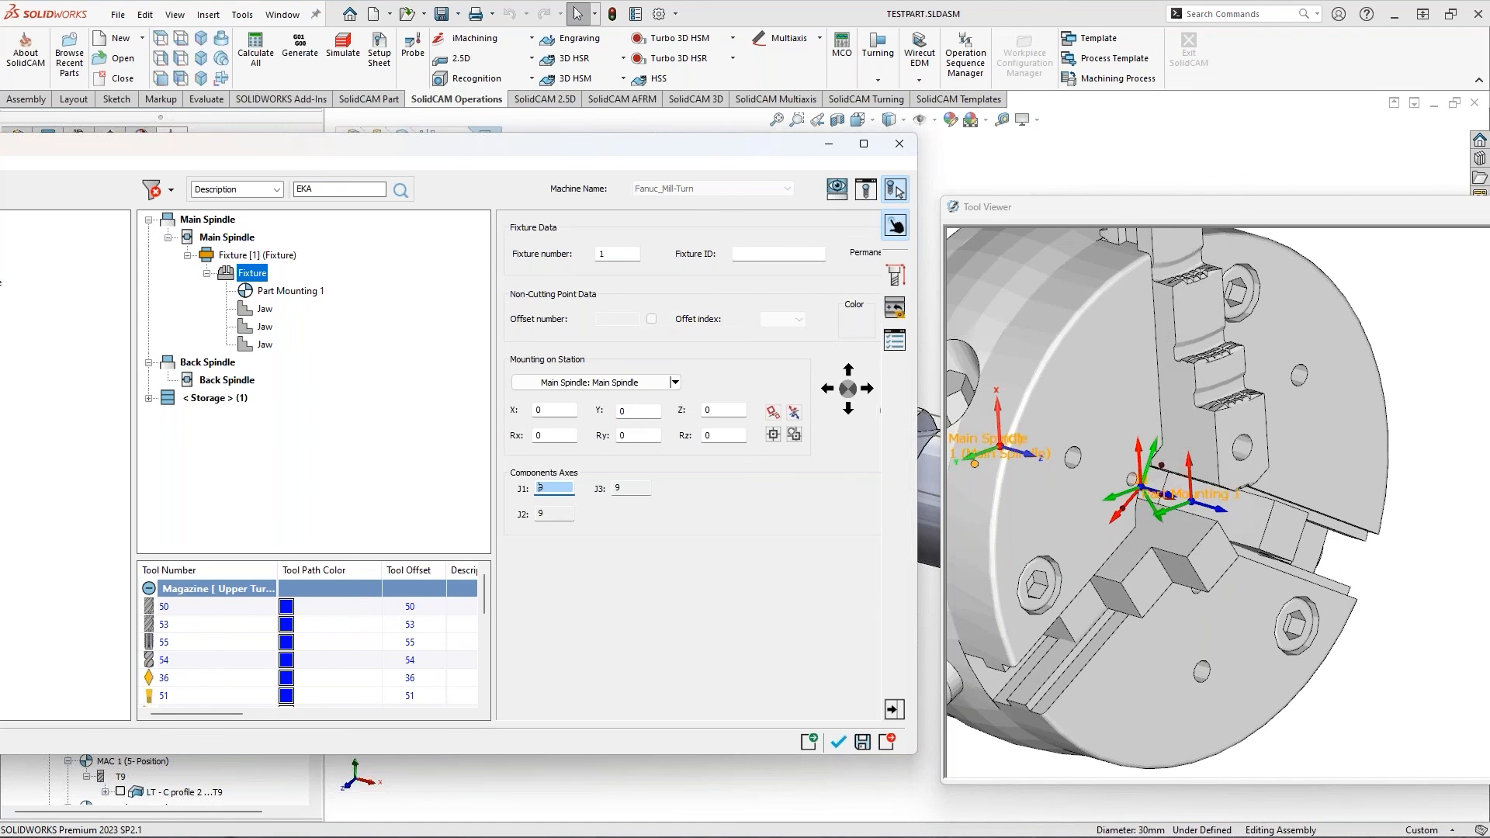
scroll(554, 487, down, 20)
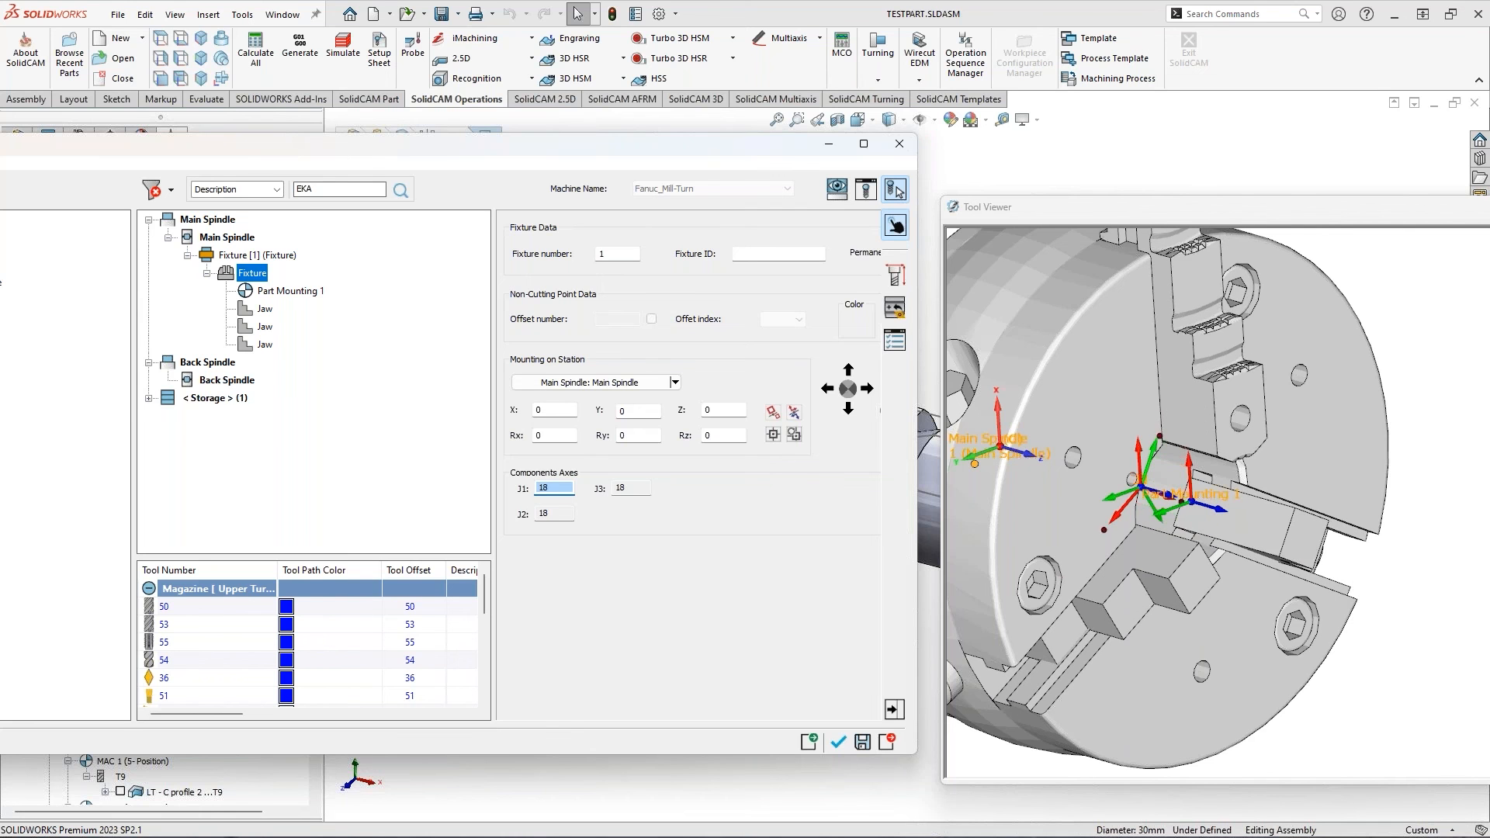
scroll(556, 487, down, 1)
scroll(1265, 590, down, 1)
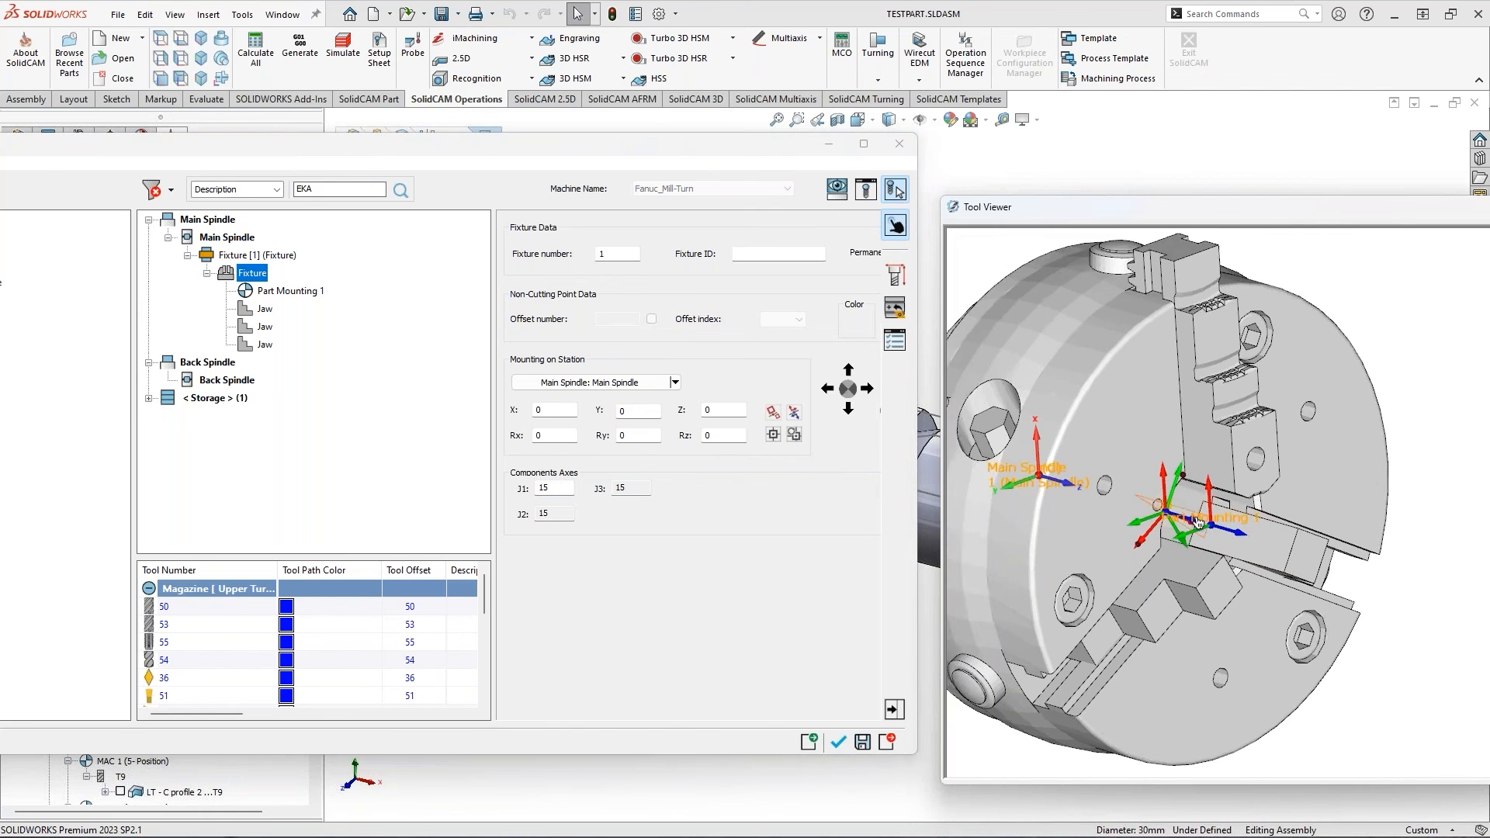
scroll(1185, 529, up, 1)
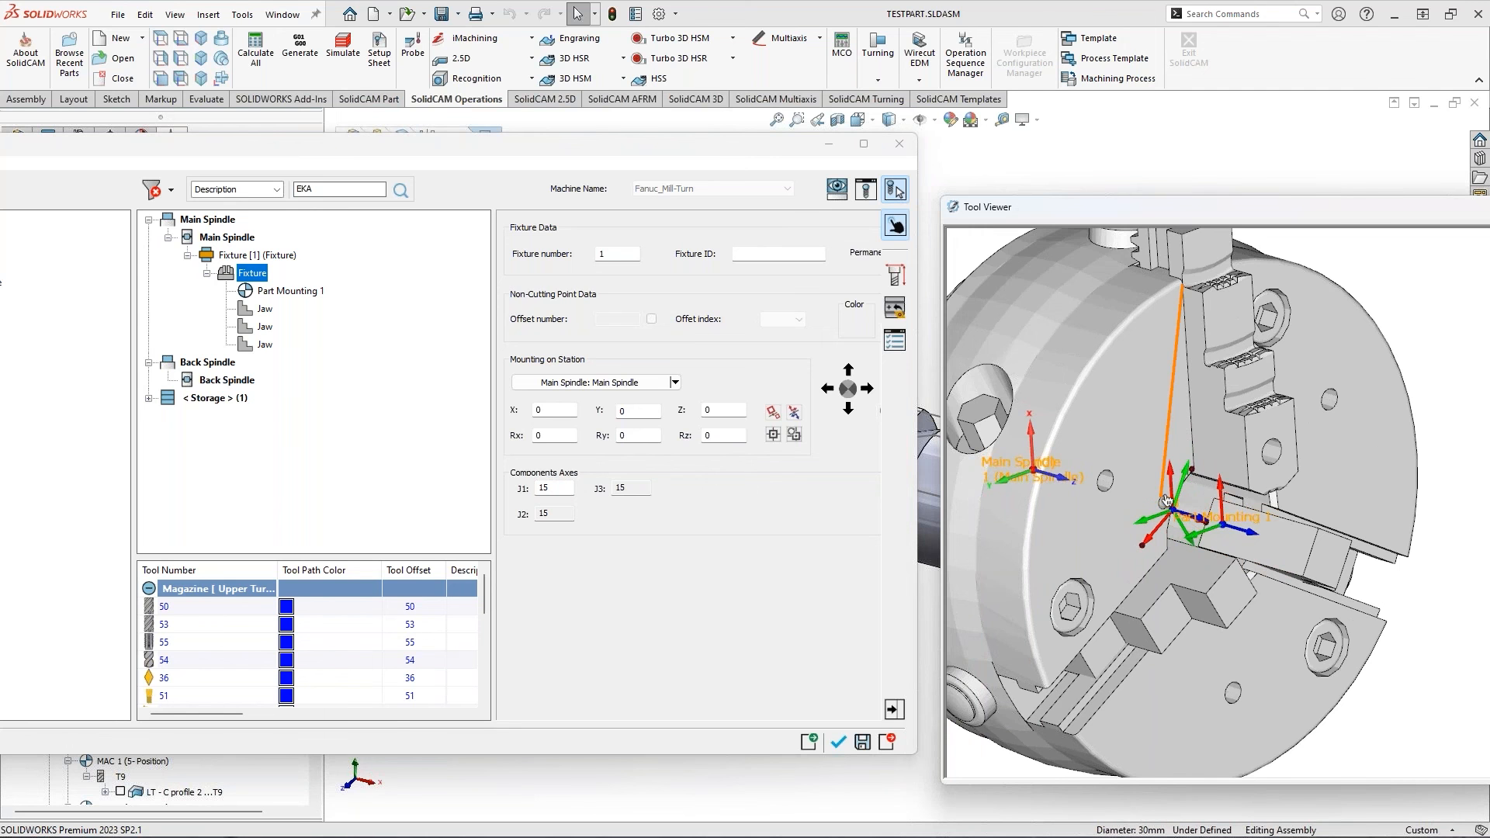
scroll(1172, 499, down, 1)
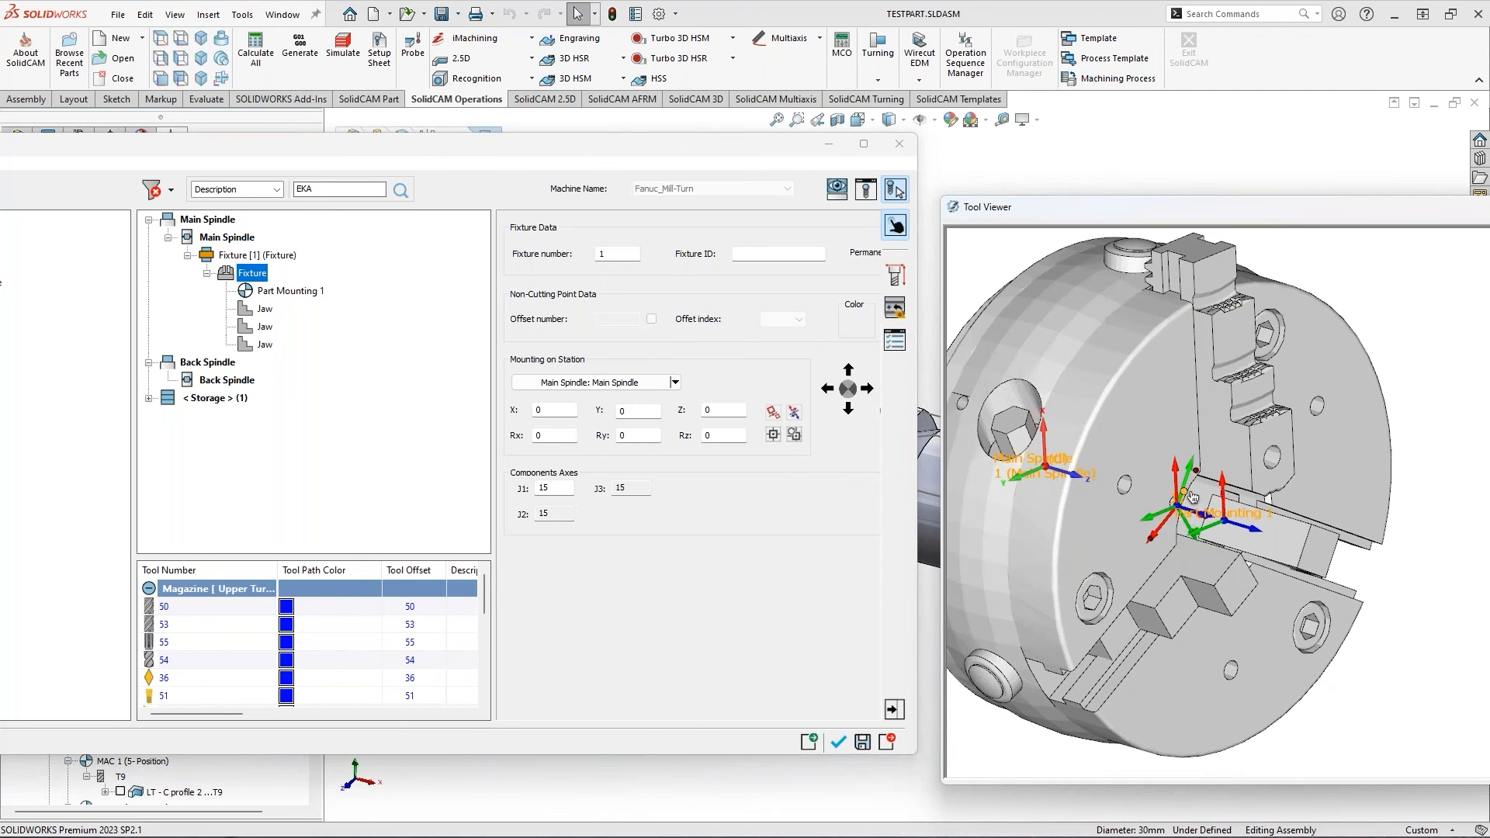
Review the master and slave axes of the fixture in Axes Control and close it without changes
click(897, 310)
right_click(553, 402)
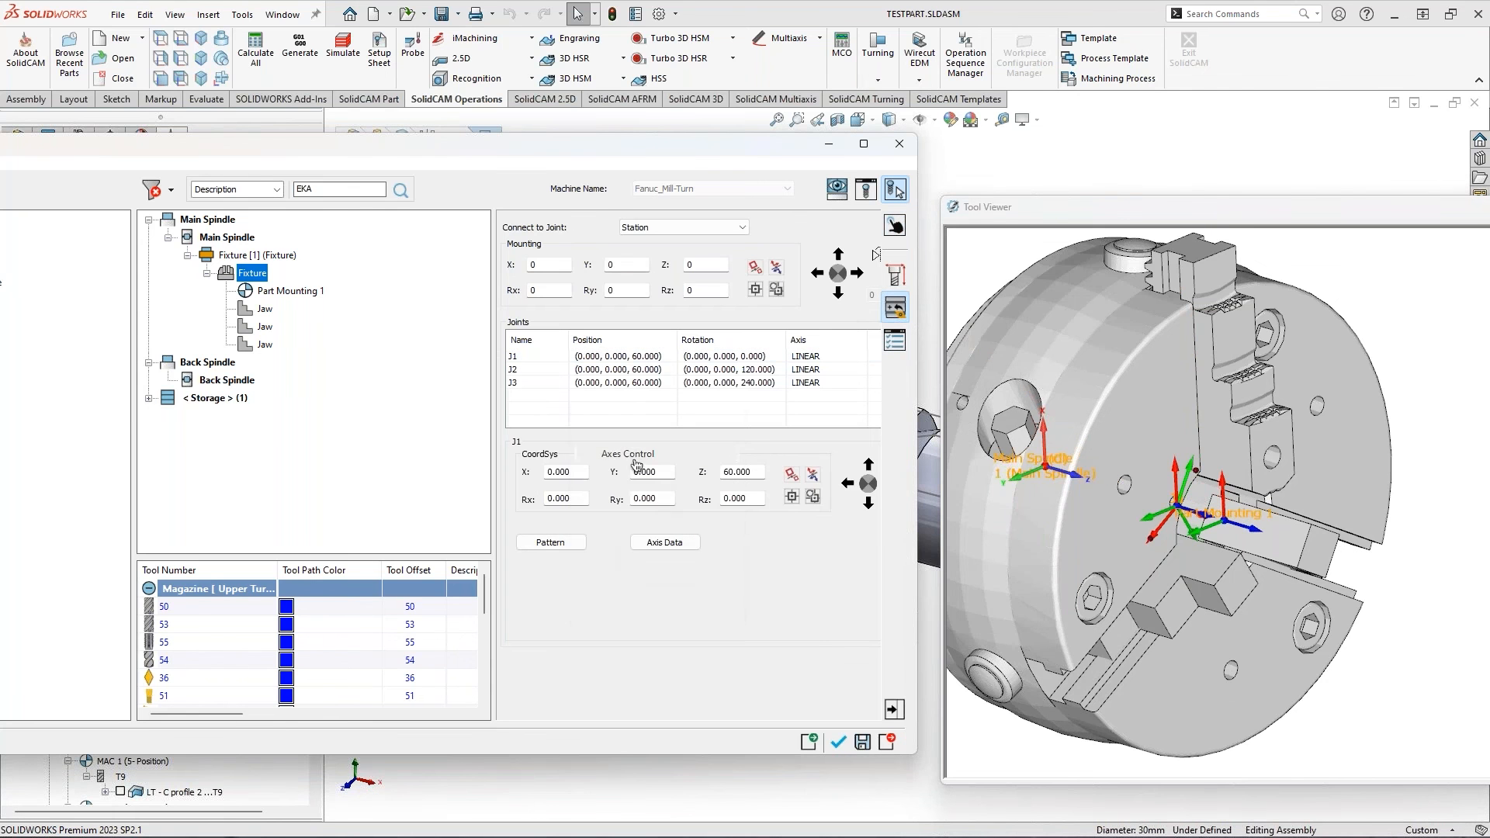
click(633, 453)
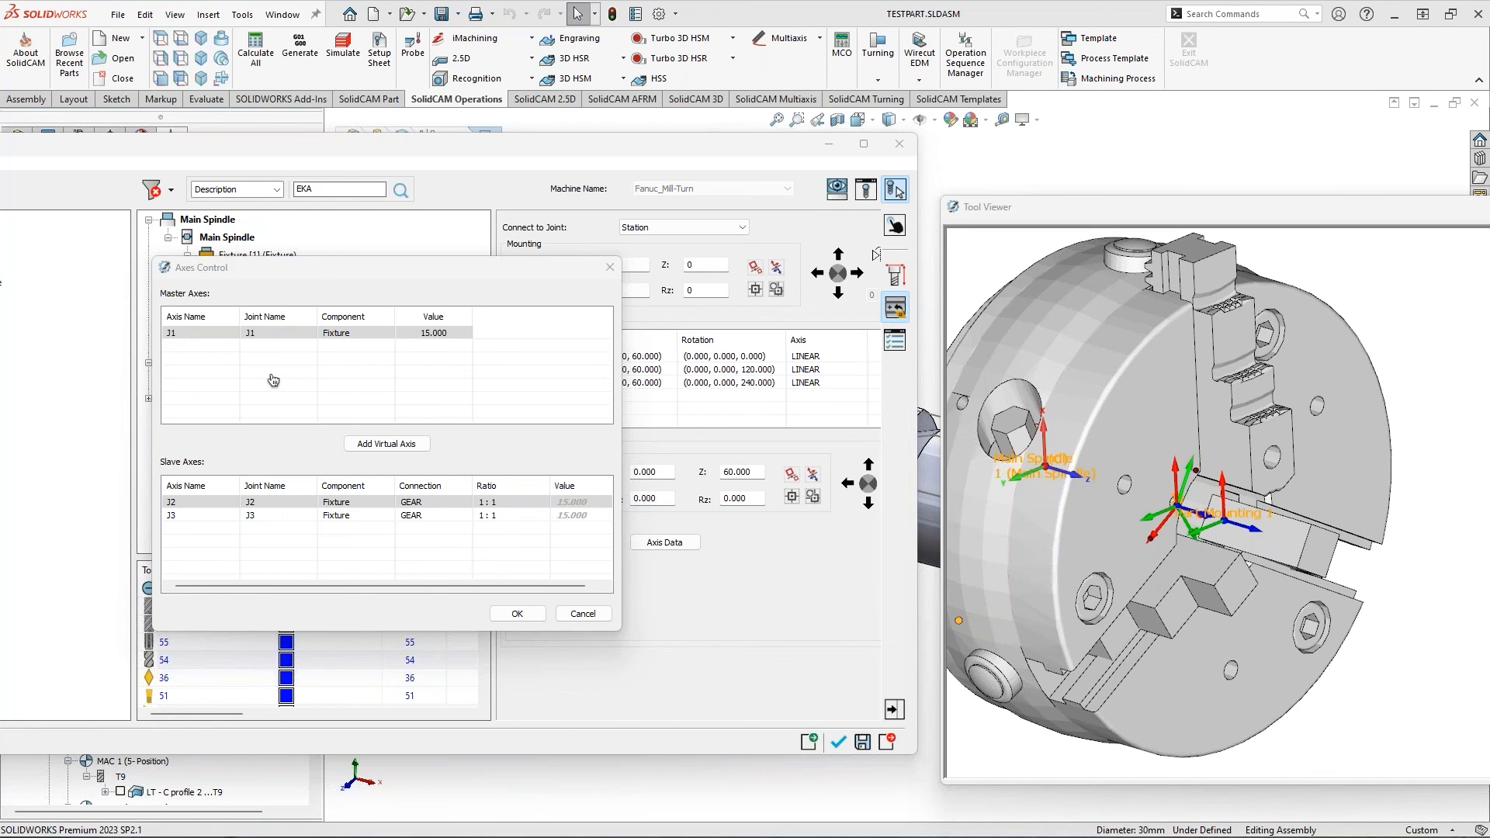
drag(473, 275, 487, 296)
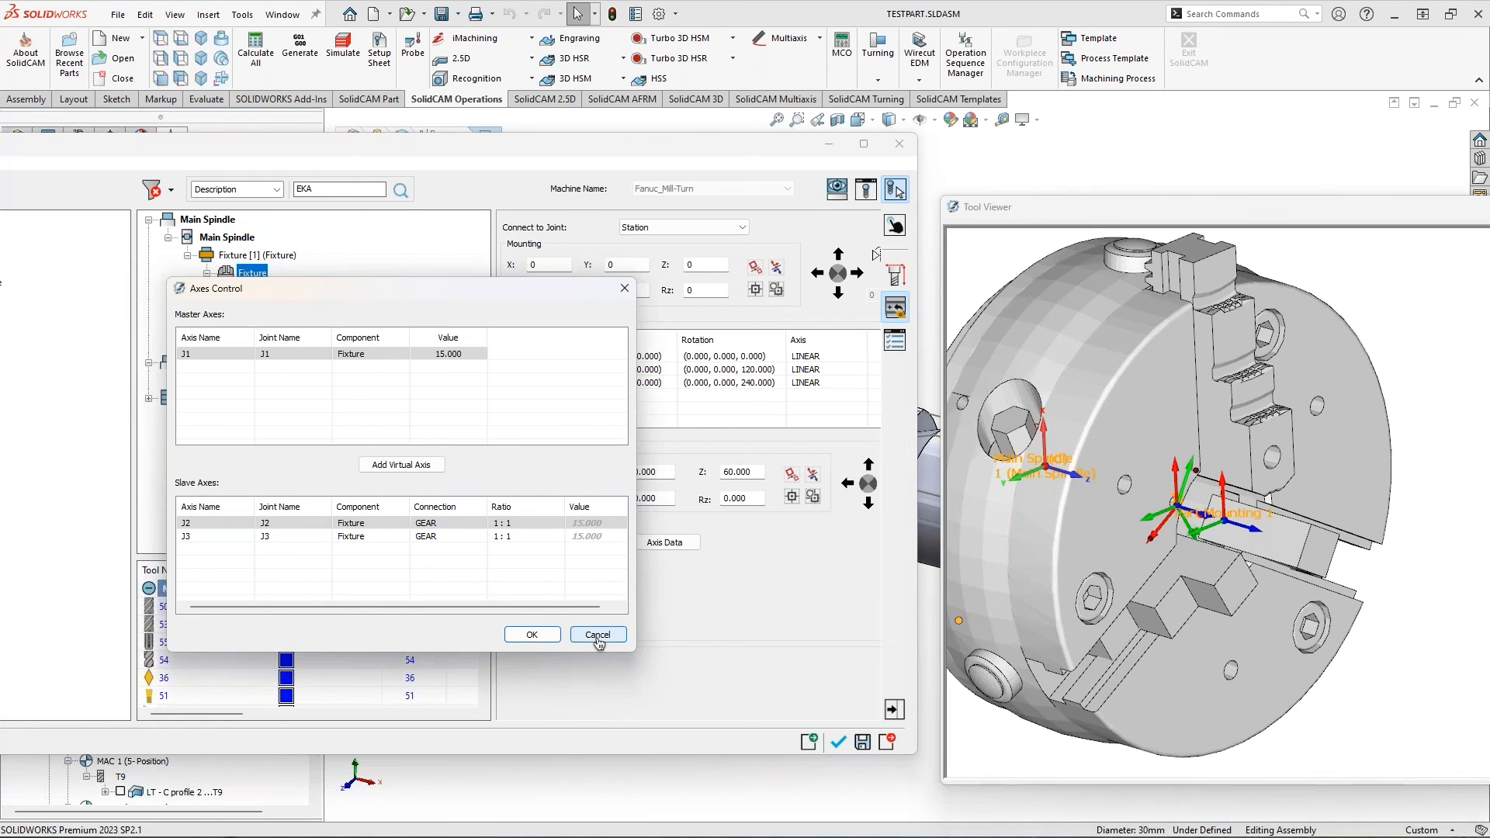
click(598, 634)
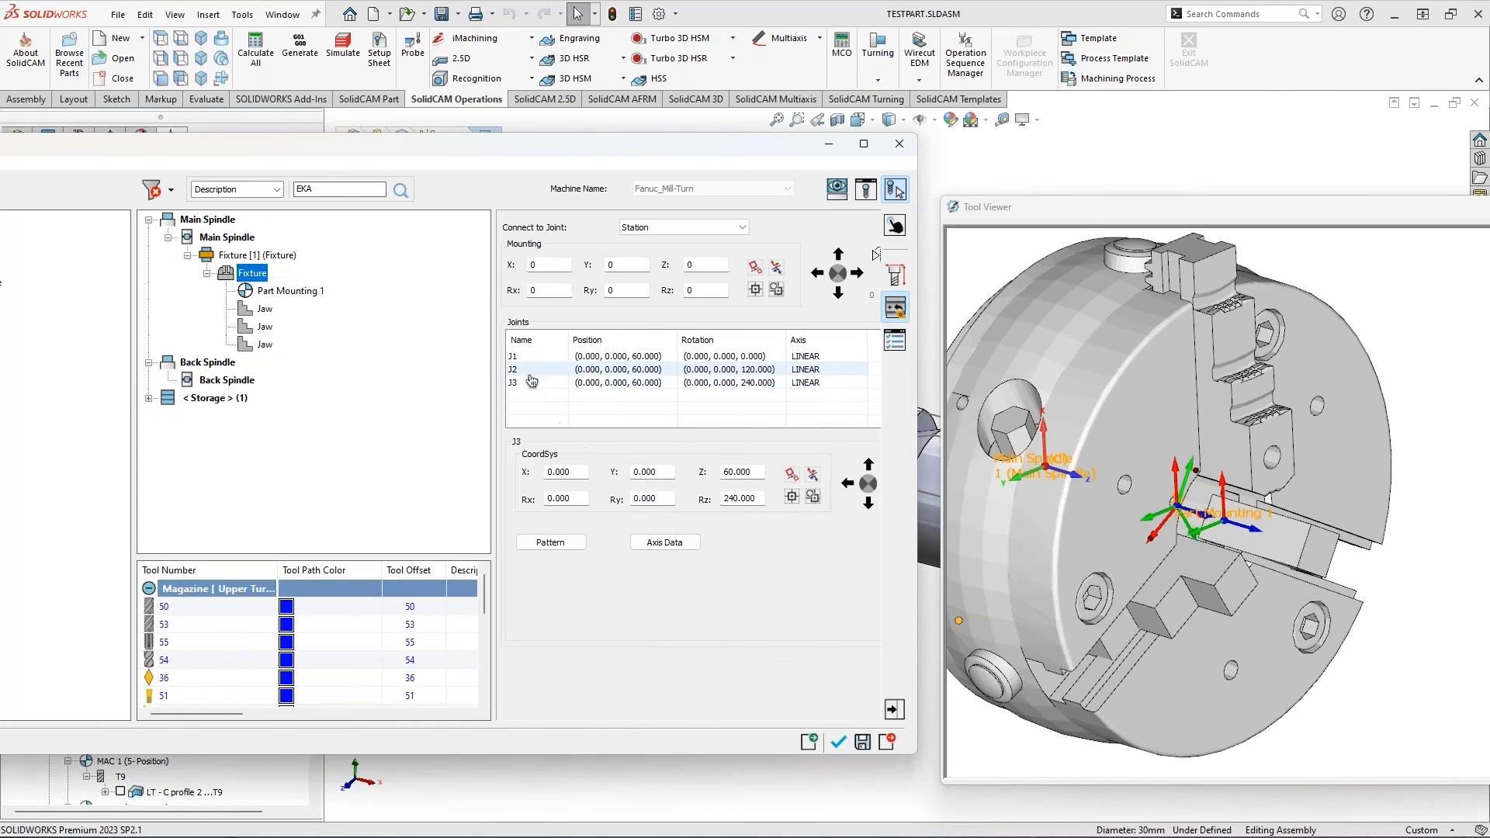
Delete joints J2 and J3 from the fixture so that only J1 remains
click(531, 385)
click(524, 370)
click(522, 382)
right_click(535, 373)
click(574, 553)
right_click(531, 372)
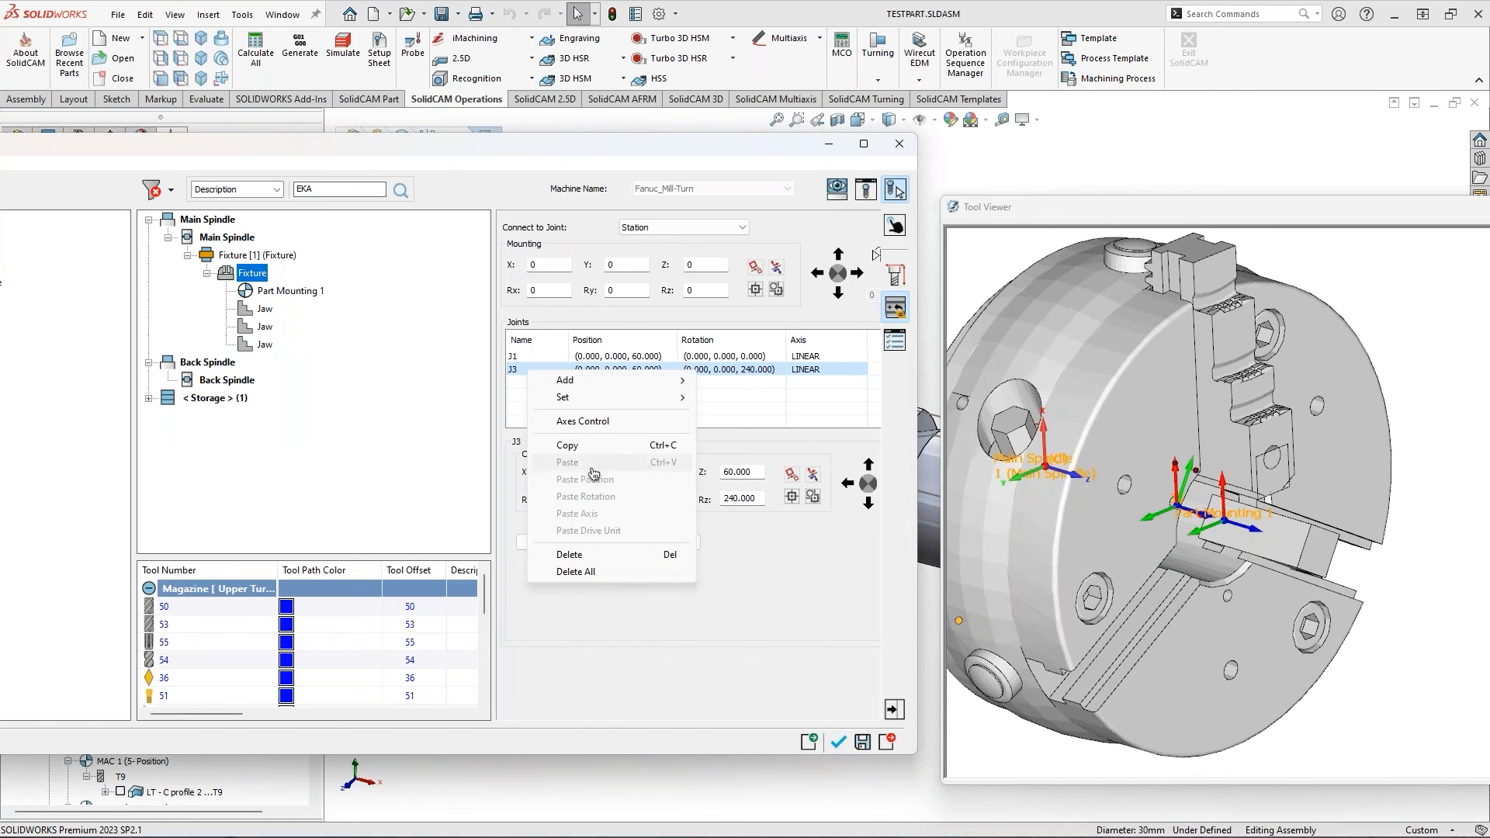
click(574, 555)
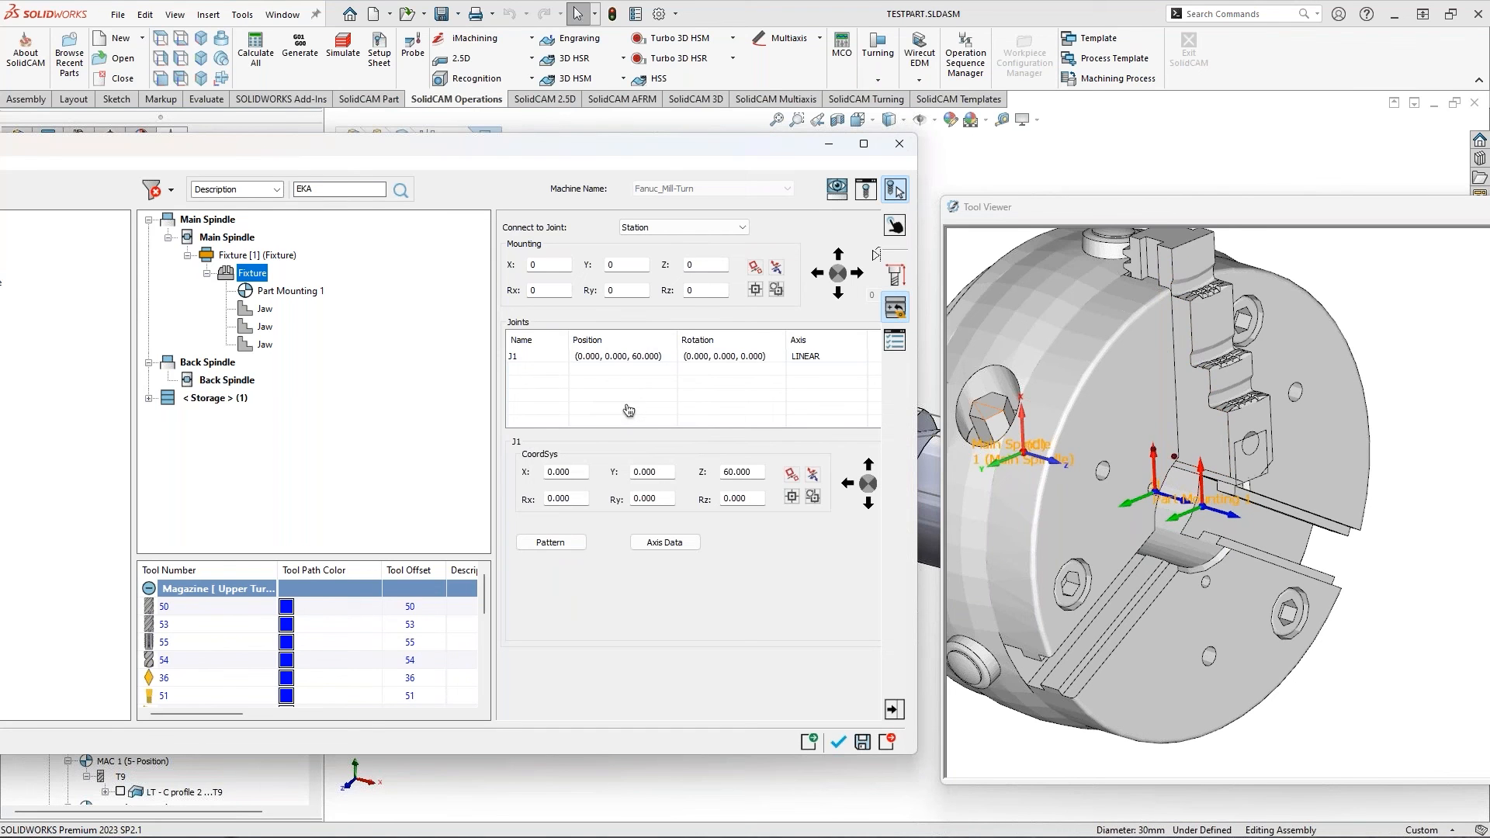
Add a virtual axis to the fixture's master axes in Axes Control, leaving its axis data unedited, and accept
ctrl+middle_drag(1249, 594, 1199, 552)
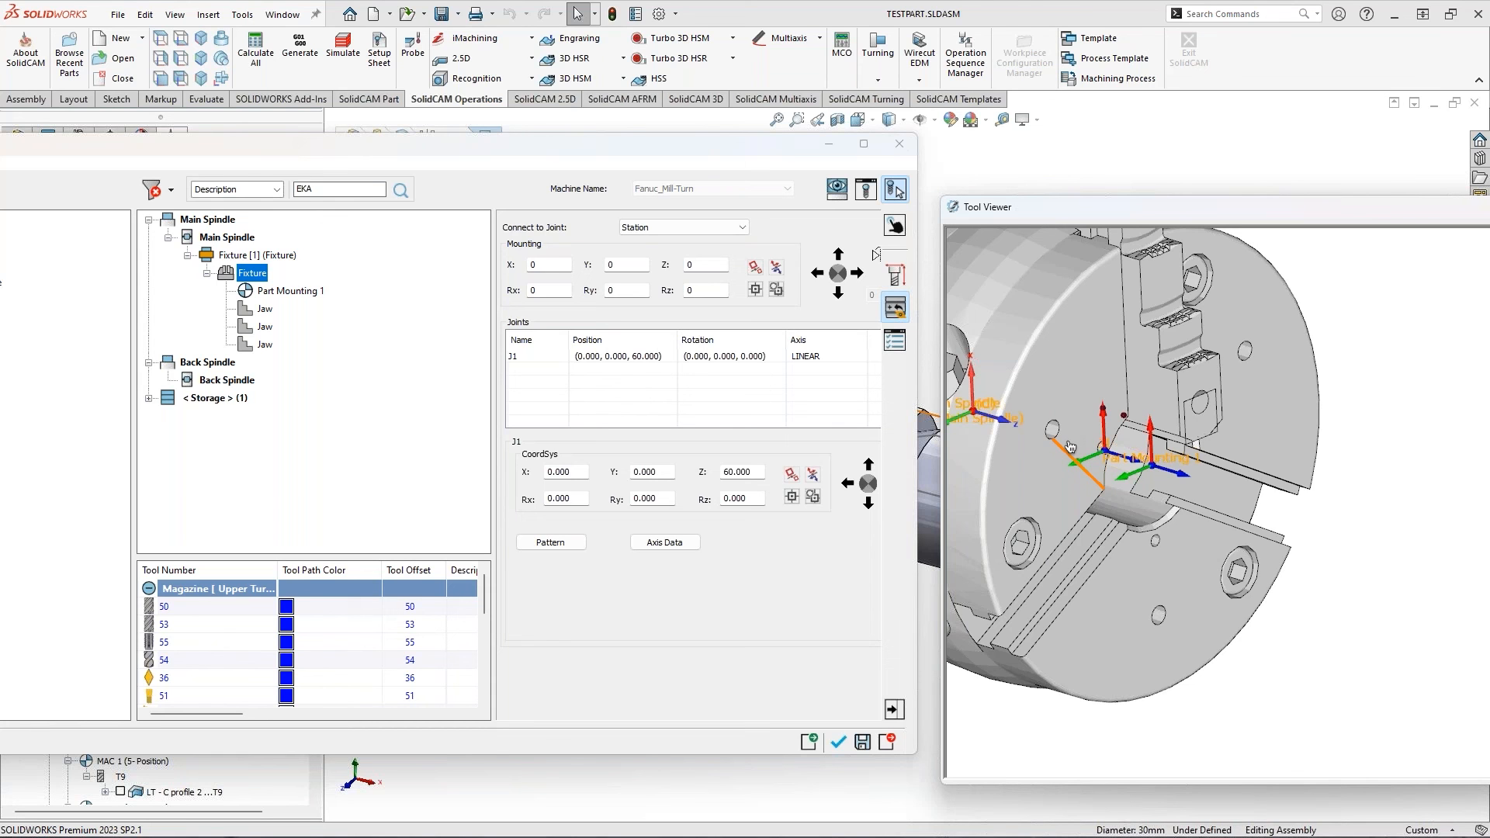
click(541, 362)
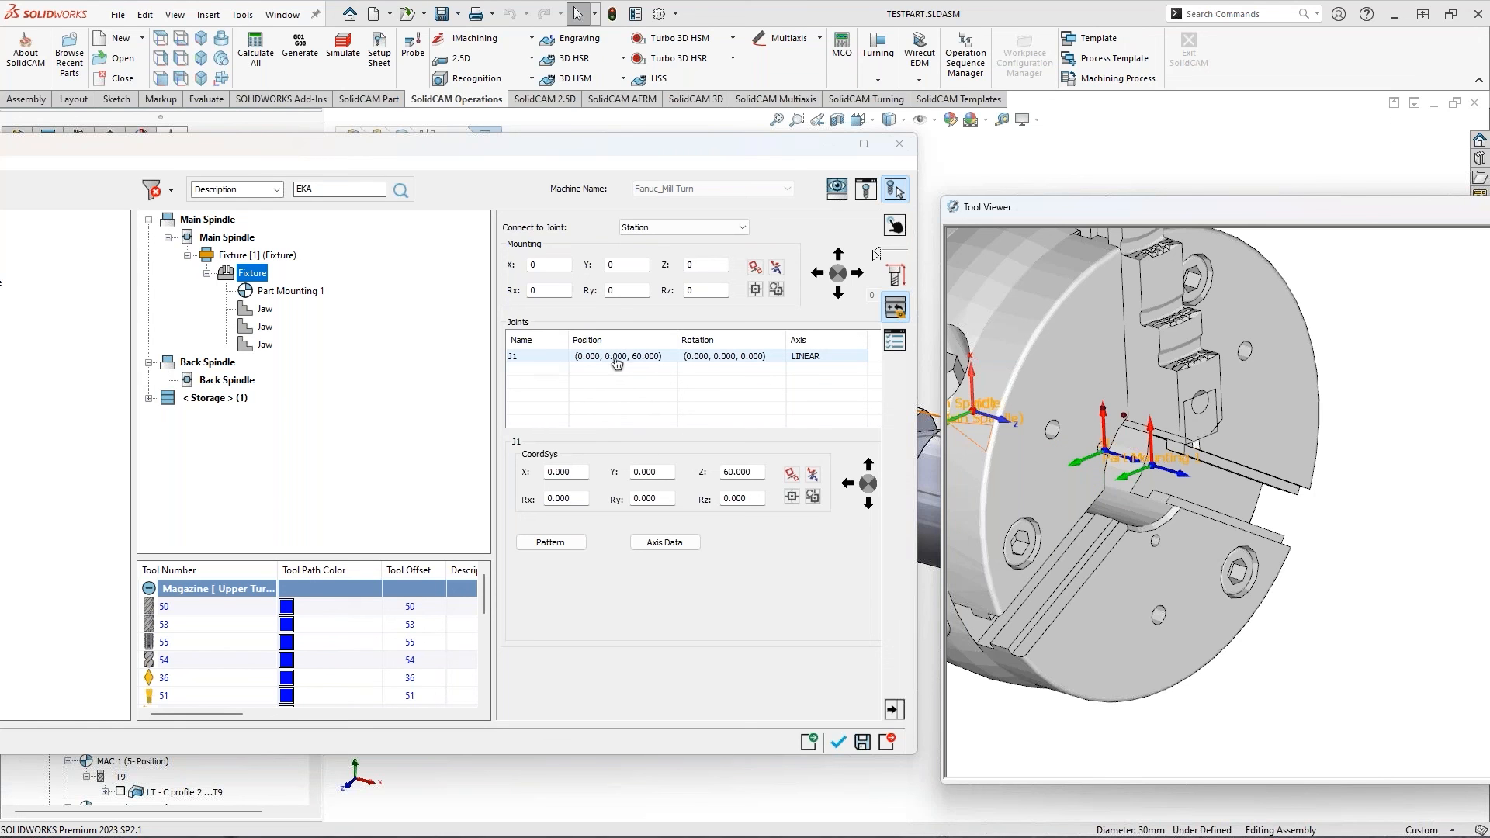
click(593, 383)
right_click(593, 383)
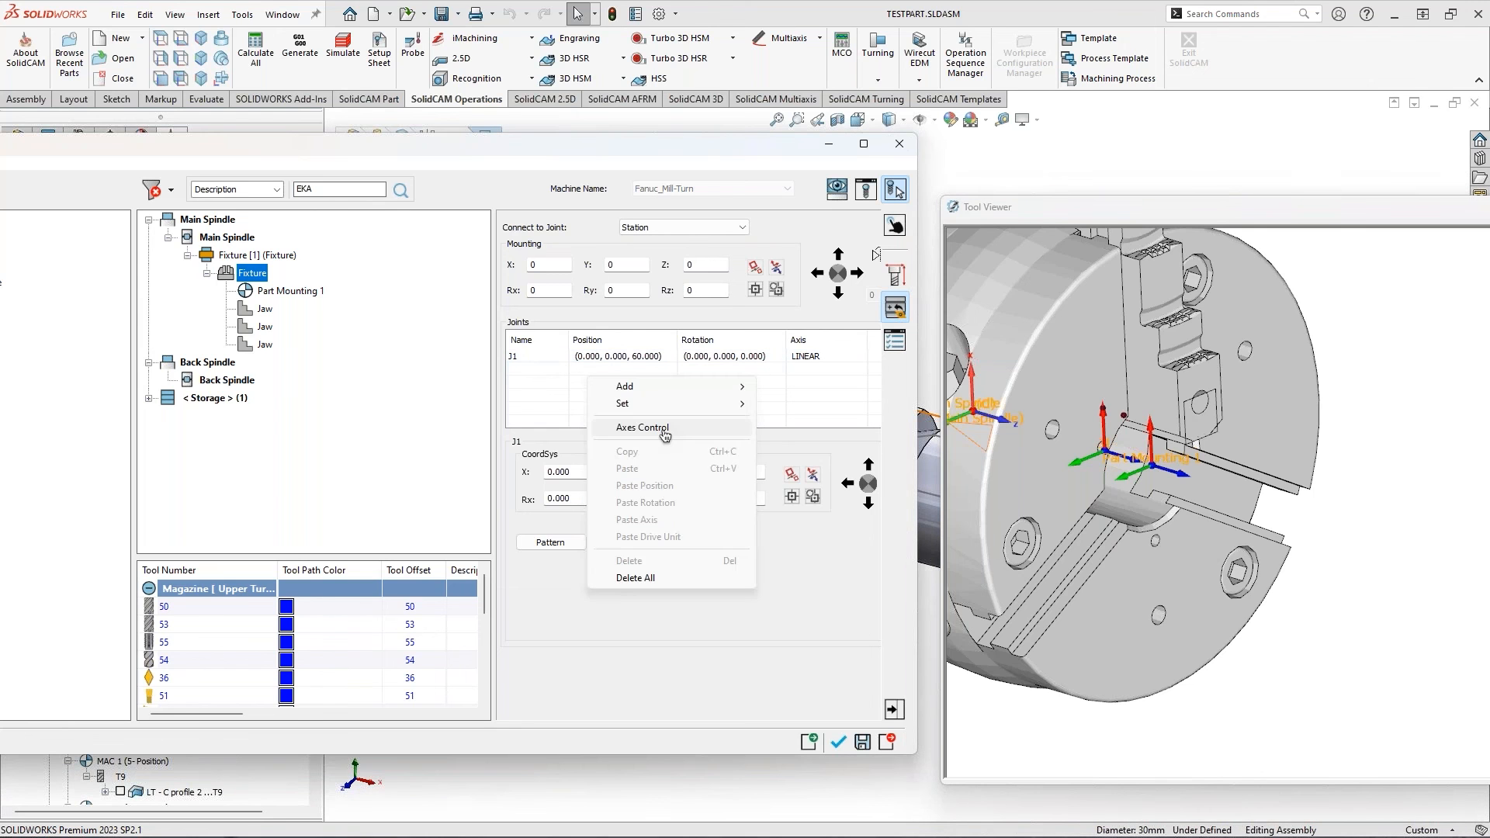
click(664, 428)
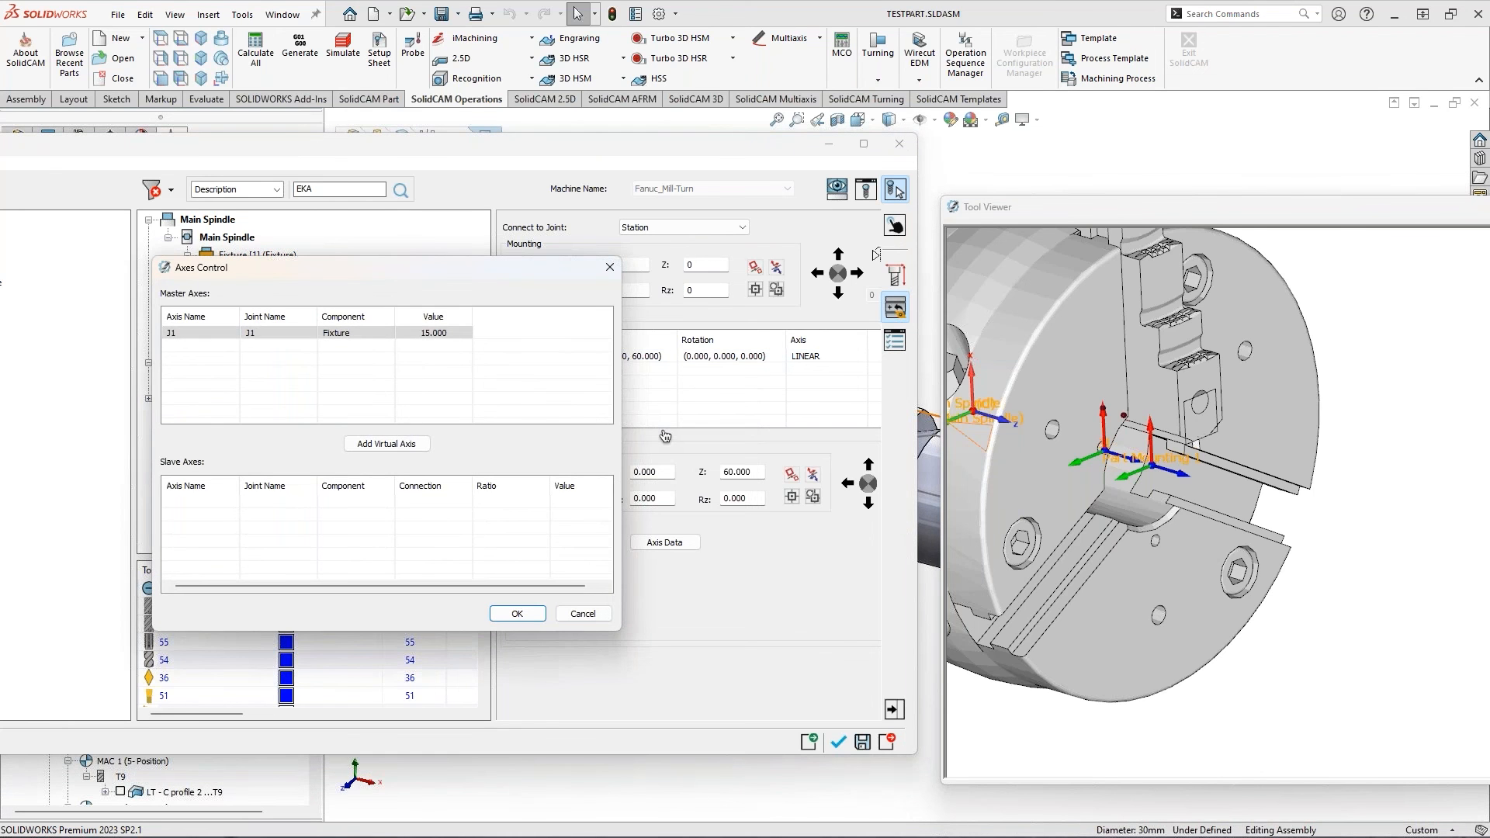
click(378, 454)
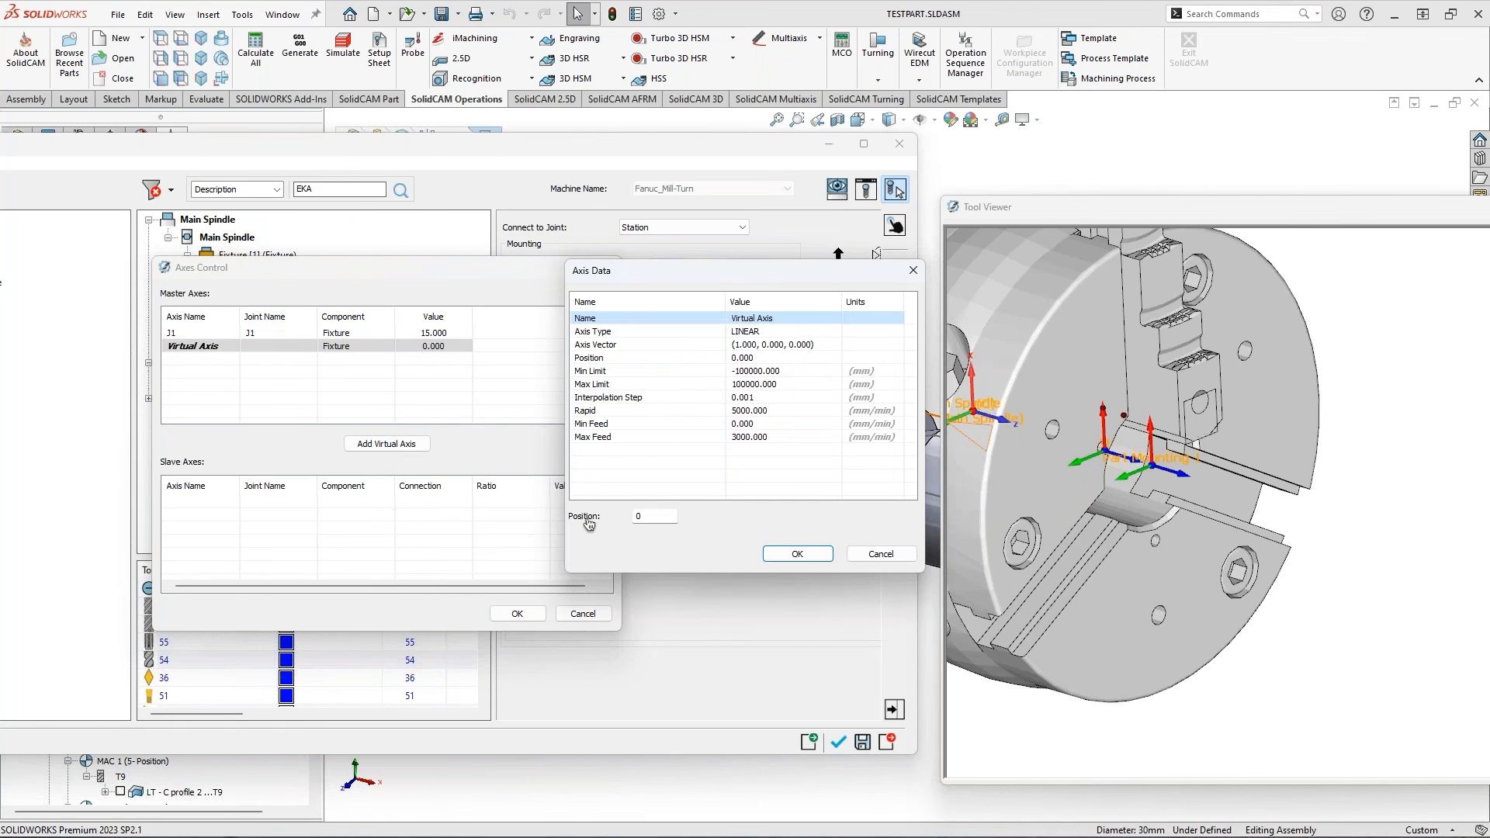
click(875, 555)
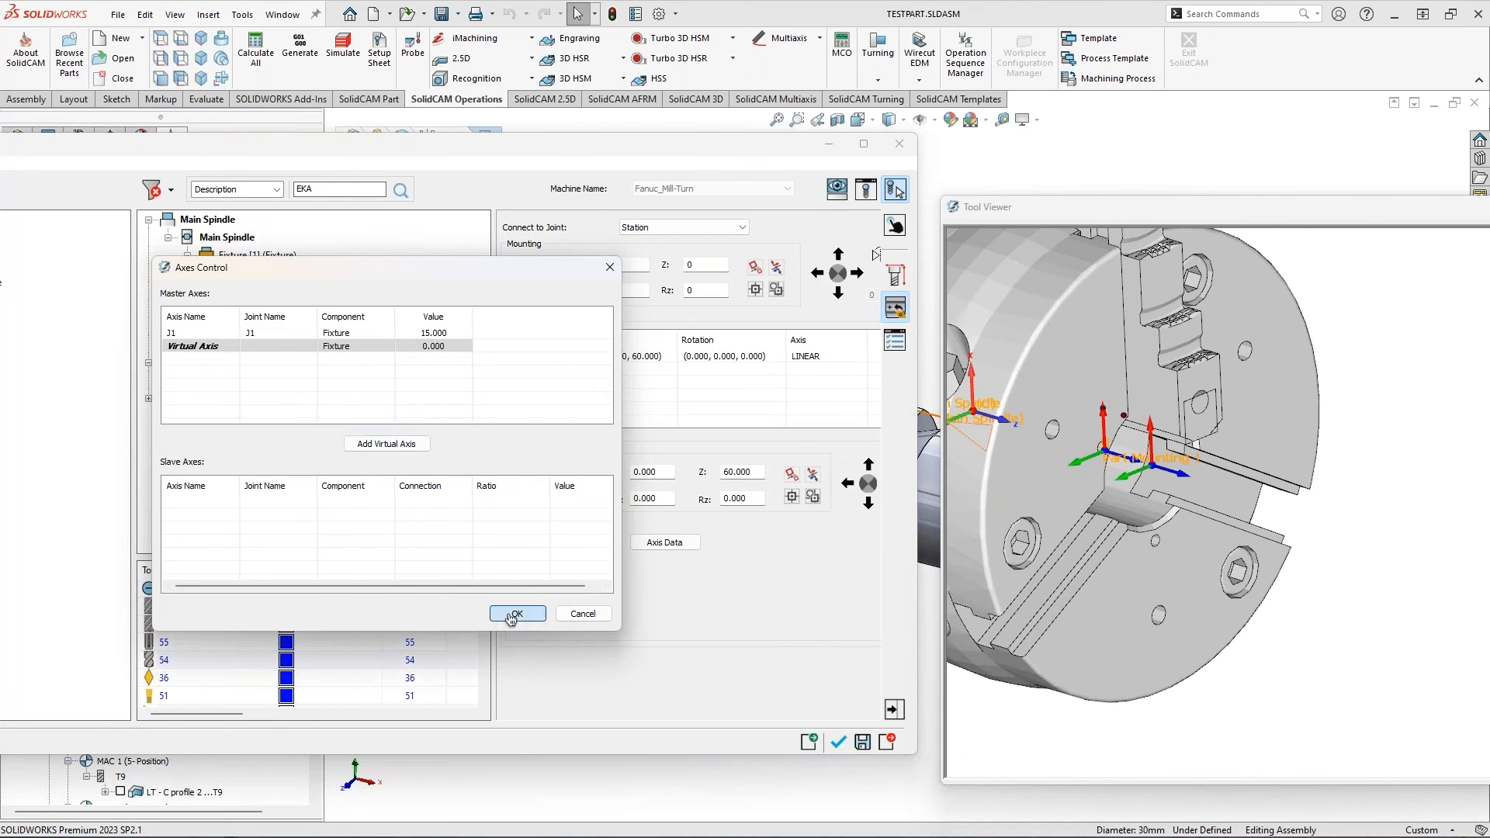
click(515, 614)
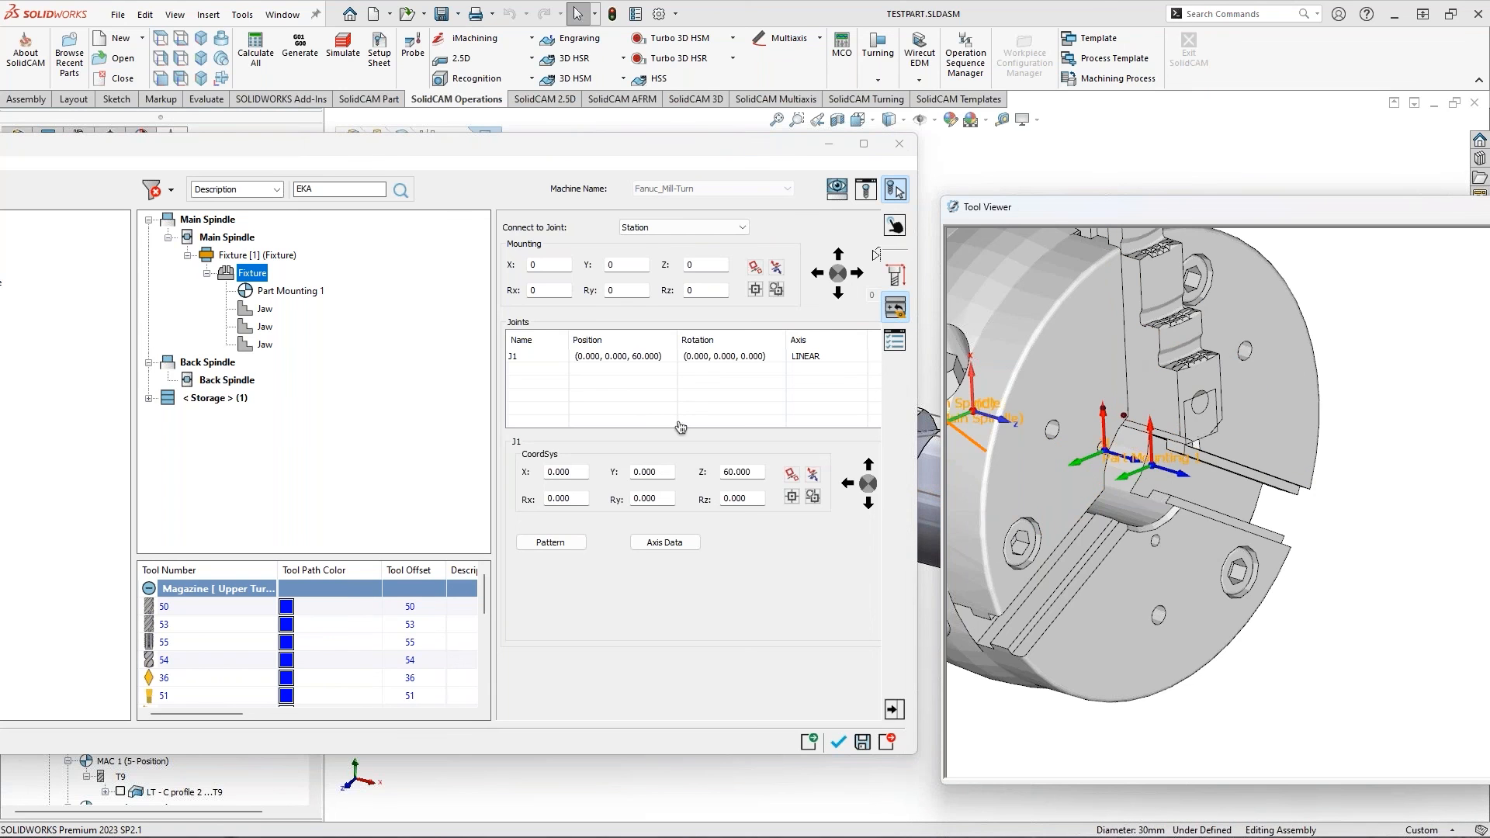
Recreate the J1 pattern with 2 items at a shift of 120 and delete the two redundant jaws
click(566, 547)
text(2)
key(Tab)
text(12)
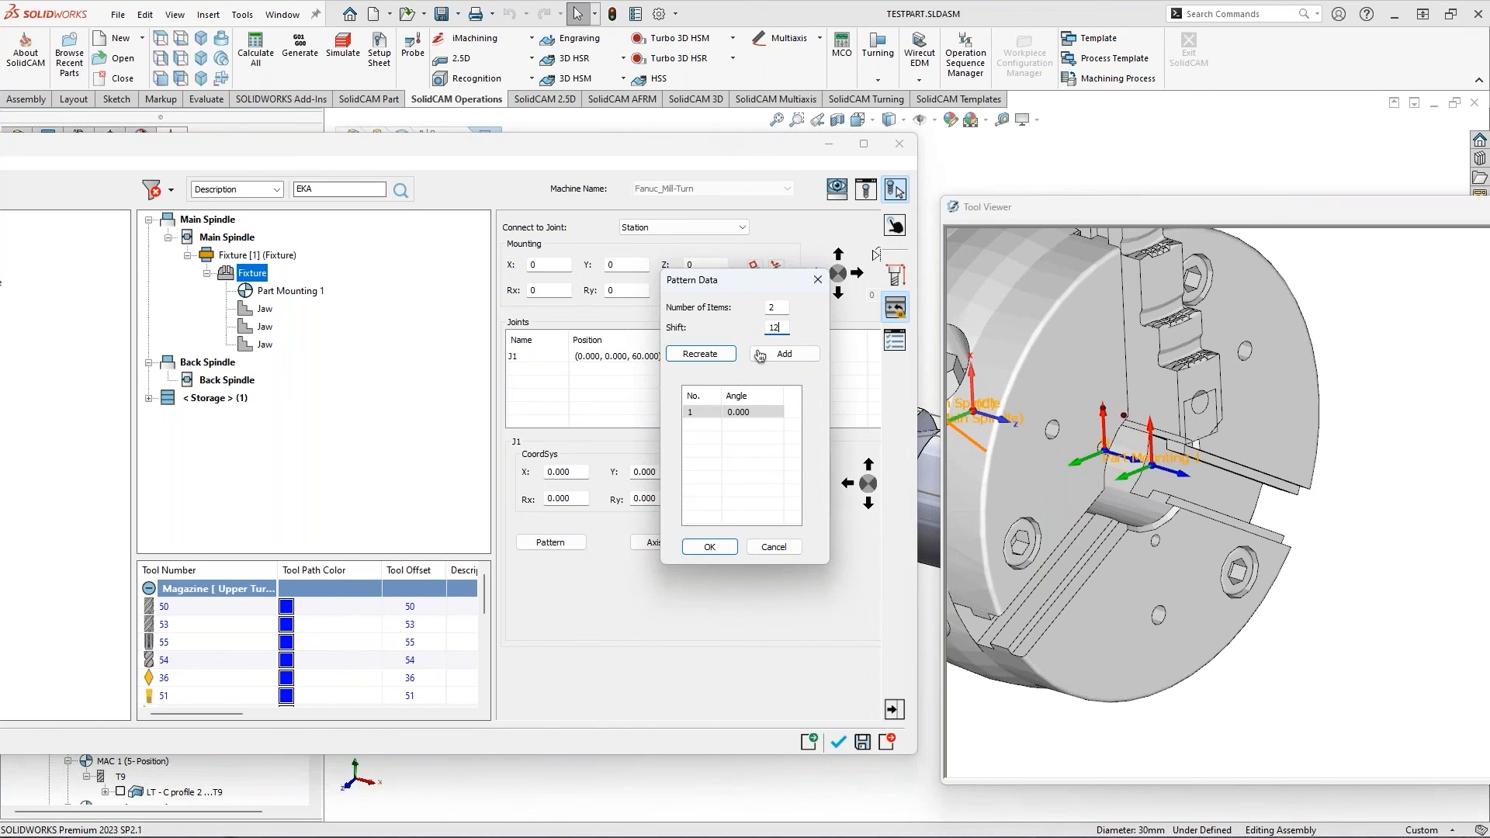
text(0)
click(707, 357)
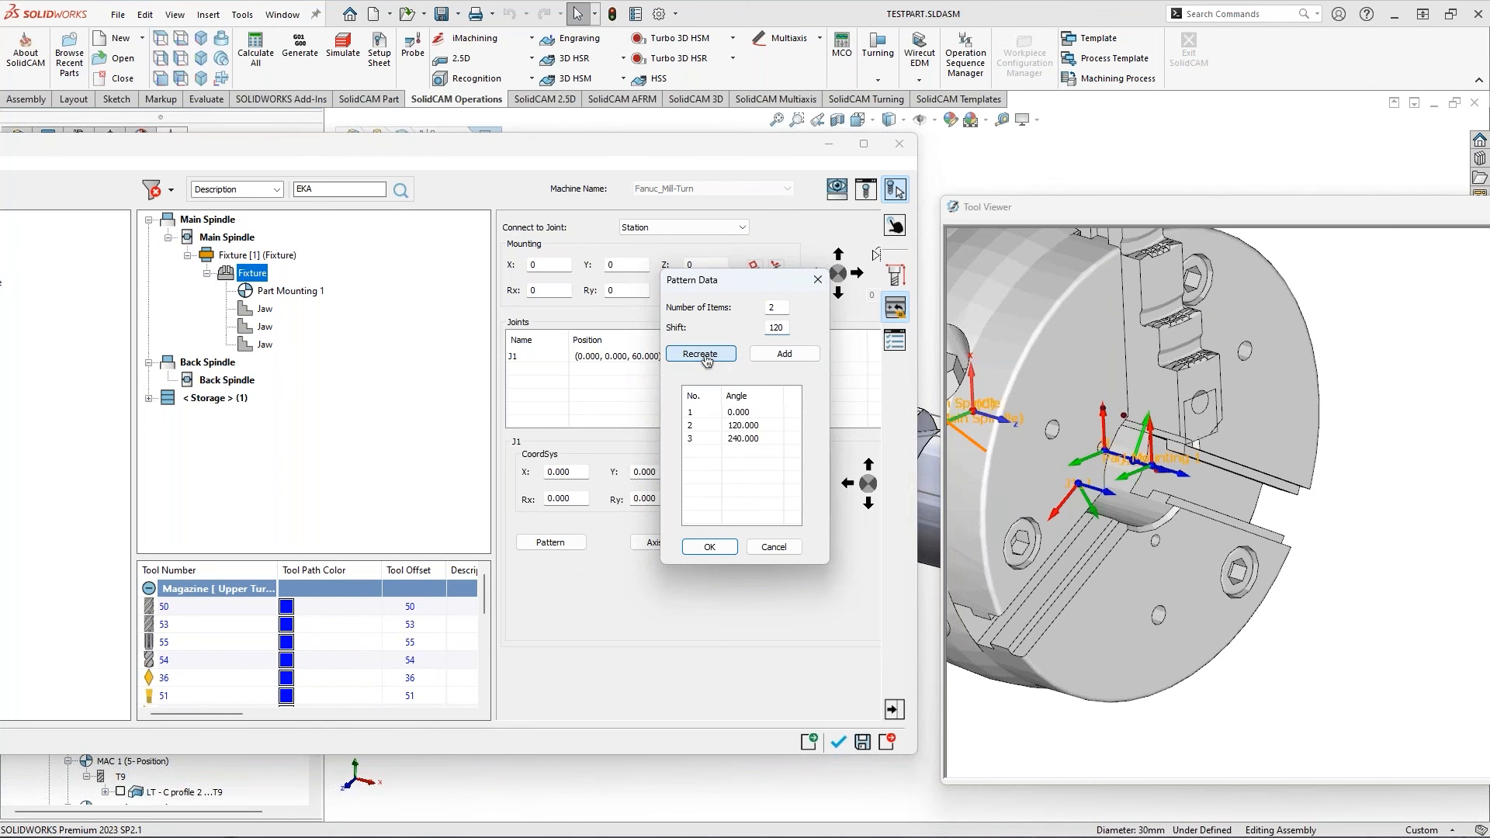
click(705, 548)
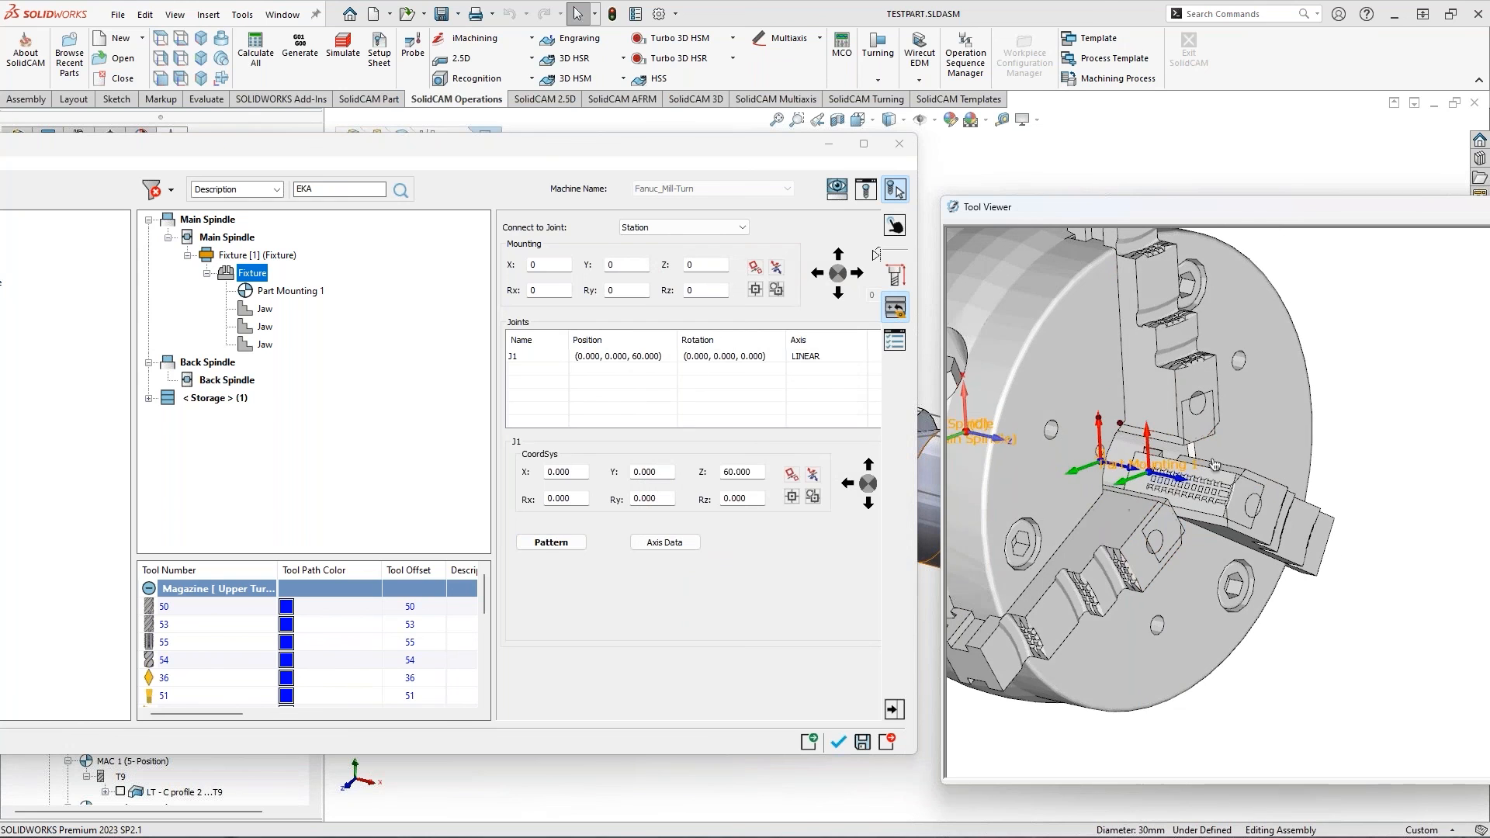
click(264, 345)
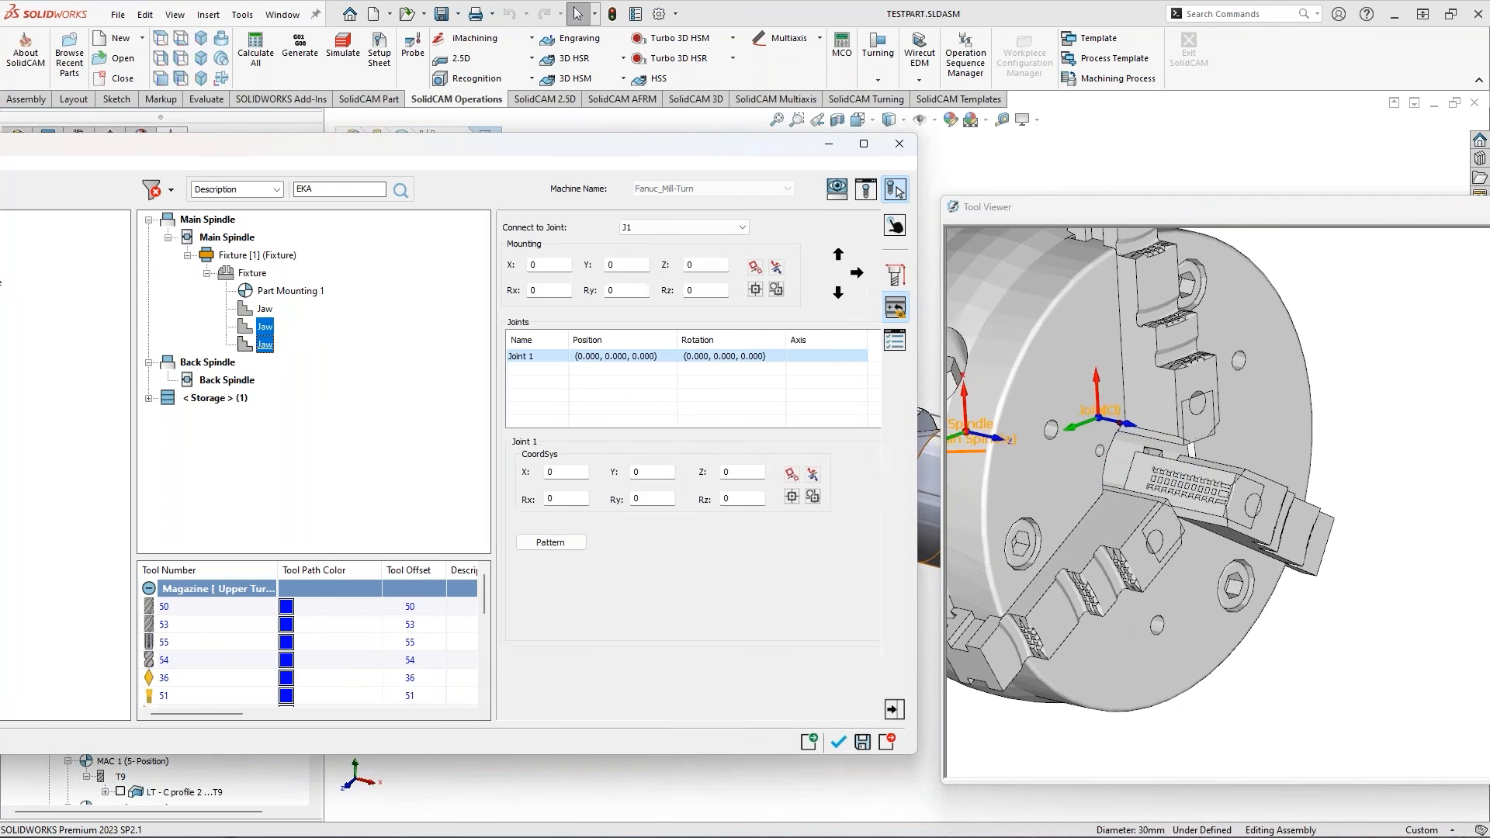
key(Delete)
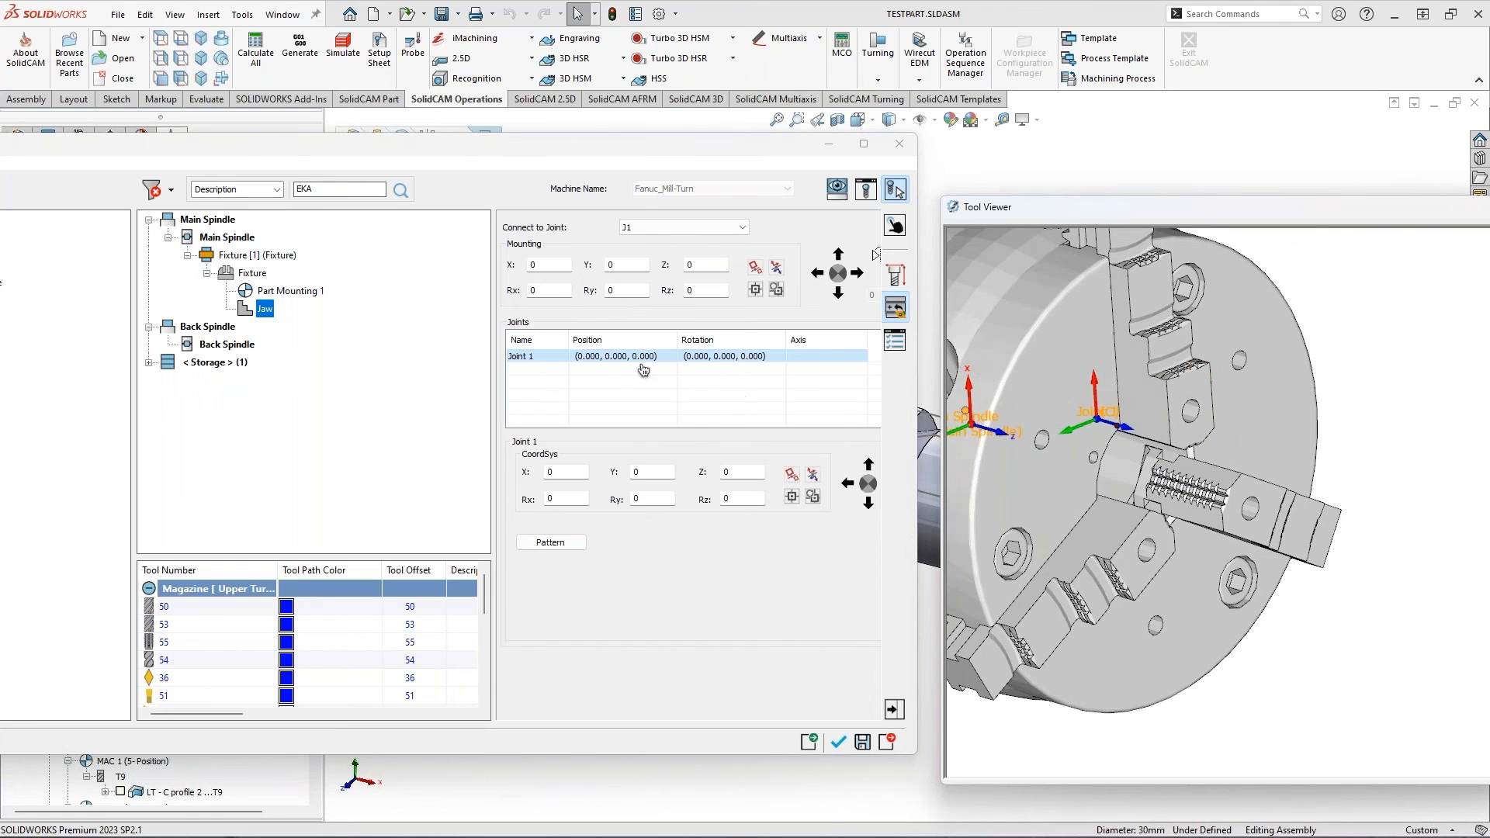
Test the patterned jaws' movement by varying the J1 component axis up and down, ending at 0
click(895, 226)
click(596, 517)
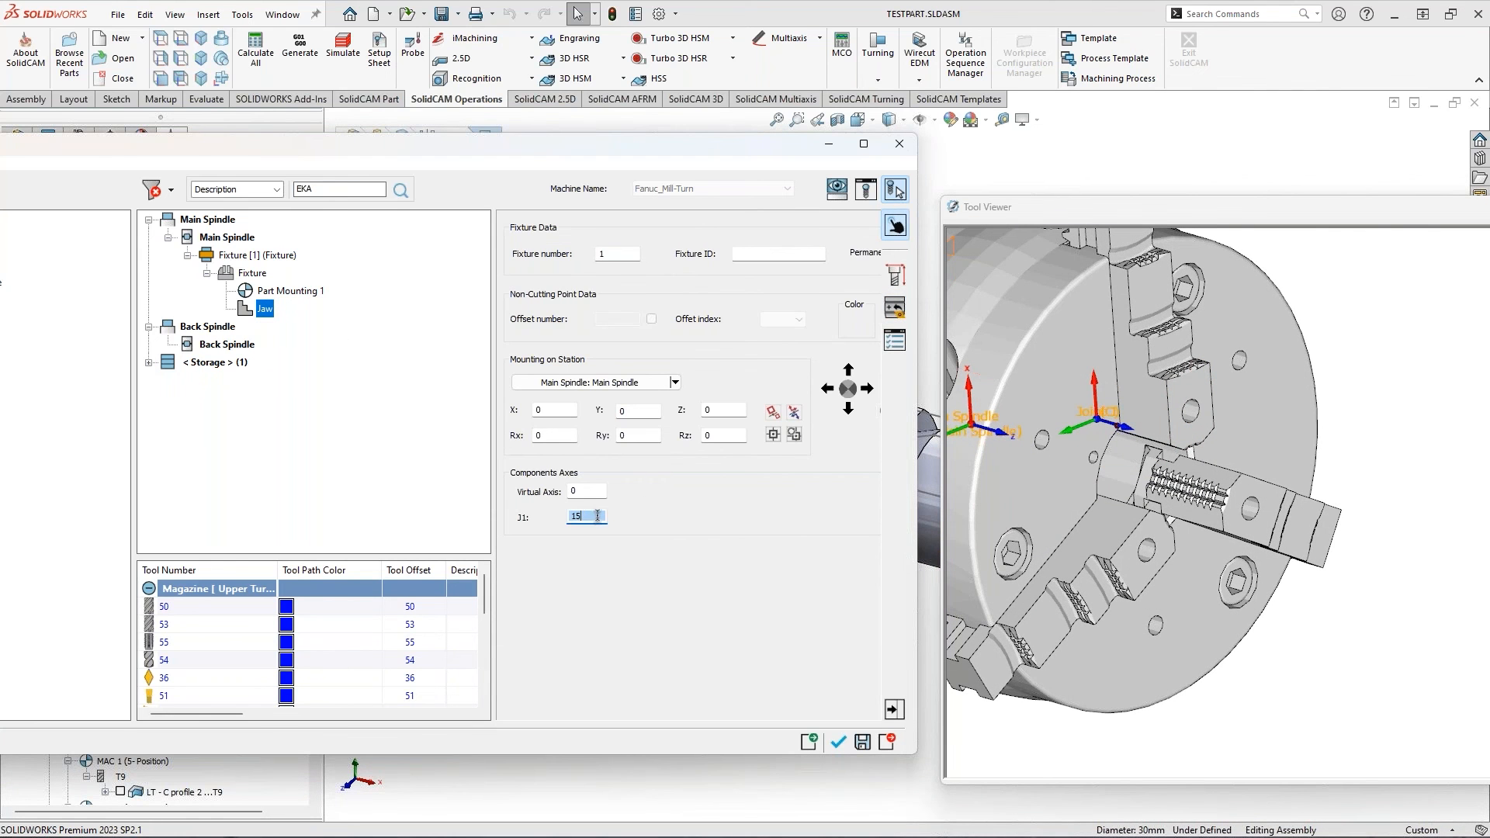
scroll(596, 517, up, 2)
scroll(597, 516, down, 1)
scroll(597, 516, down, 1)
scroll(596, 517, up, 4)
scroll(597, 517, down, 2)
scroll(567, 515, down, 5)
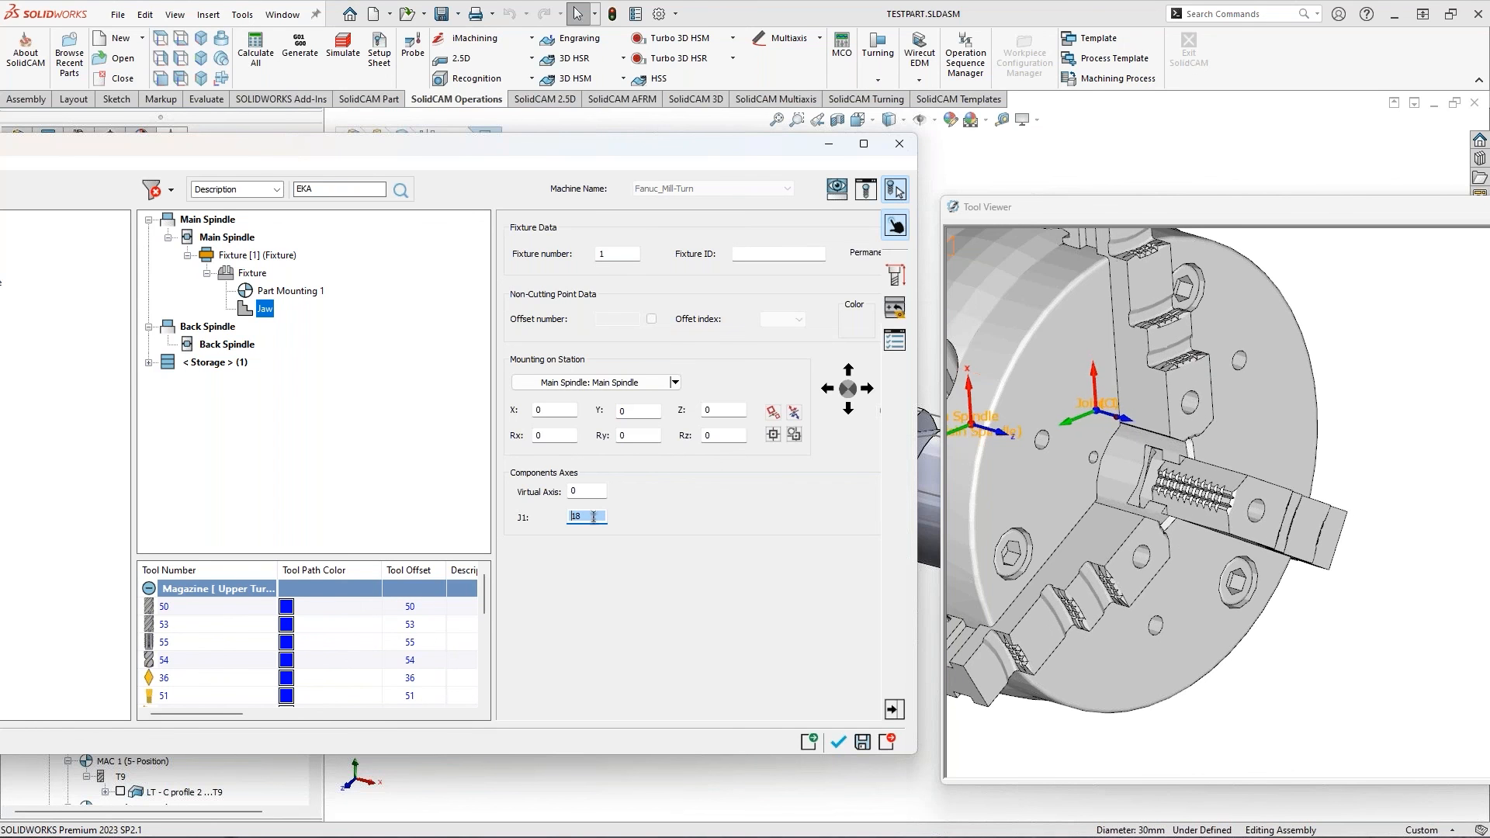
text(0)
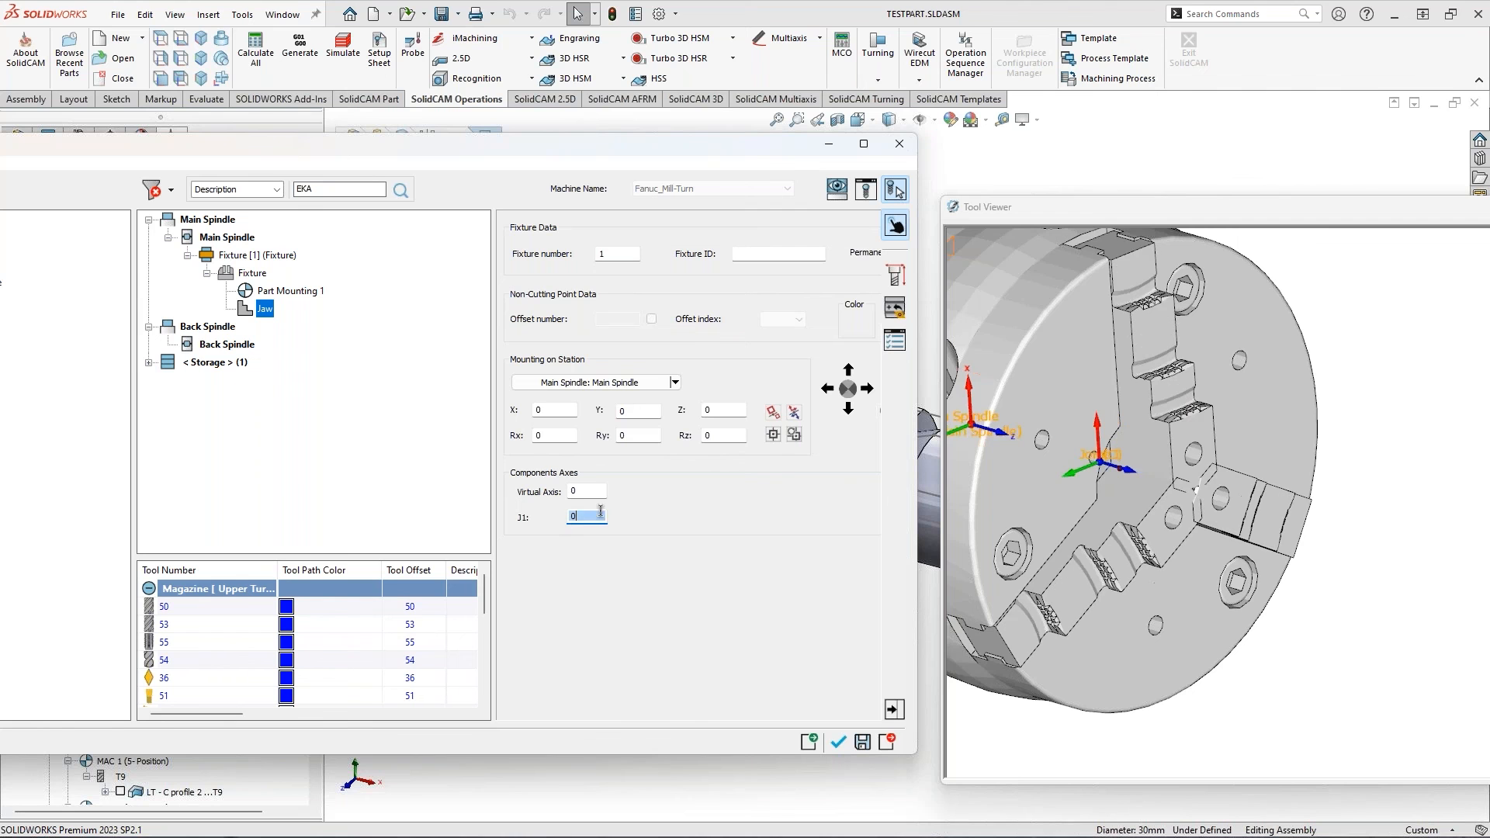
Inspect the jaw tips up close and open the jaws by setting J1 to 5
click(1188, 530)
scroll(1188, 530, up, 5)
mouse_move(1188, 530)
middle_down()
mouse_move(1108, 543)
mouse_move(1188, 540)
middle_up()
click(582, 519)
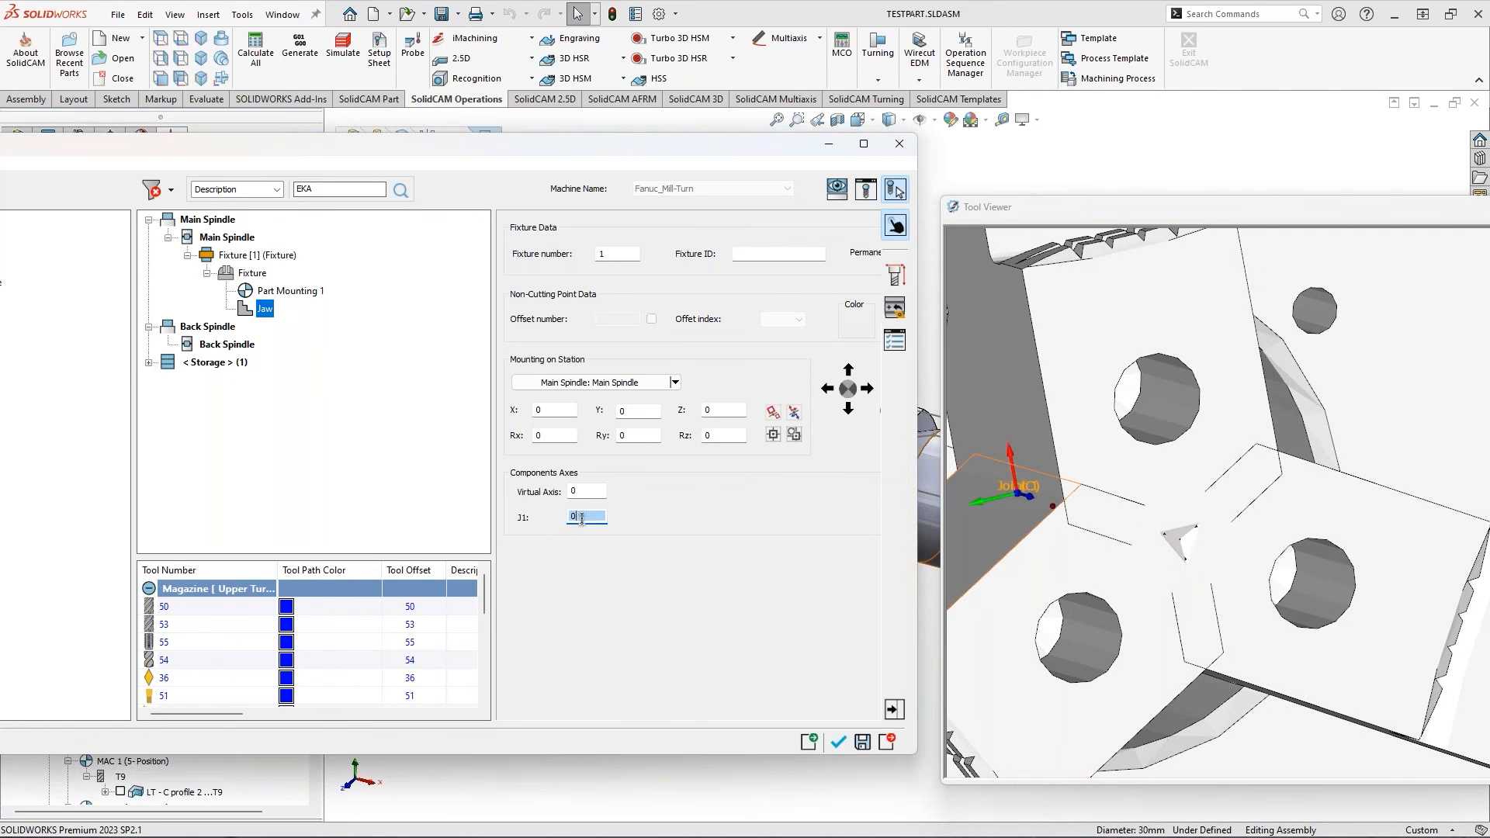
scroll(582, 518, up, 1)
scroll(582, 519, up, 4)
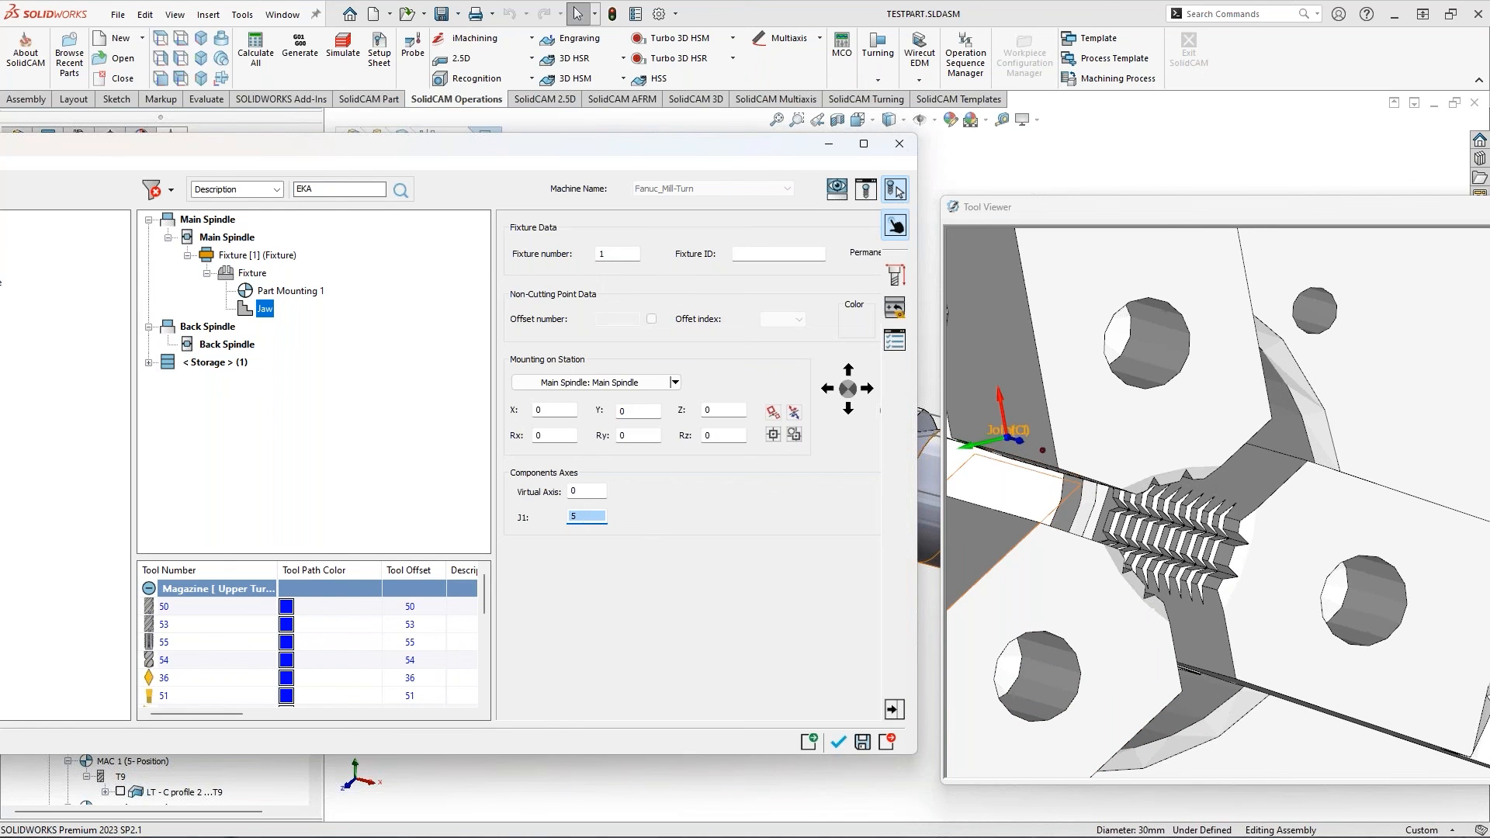
middle_drag(1328, 534, 1183, 477)
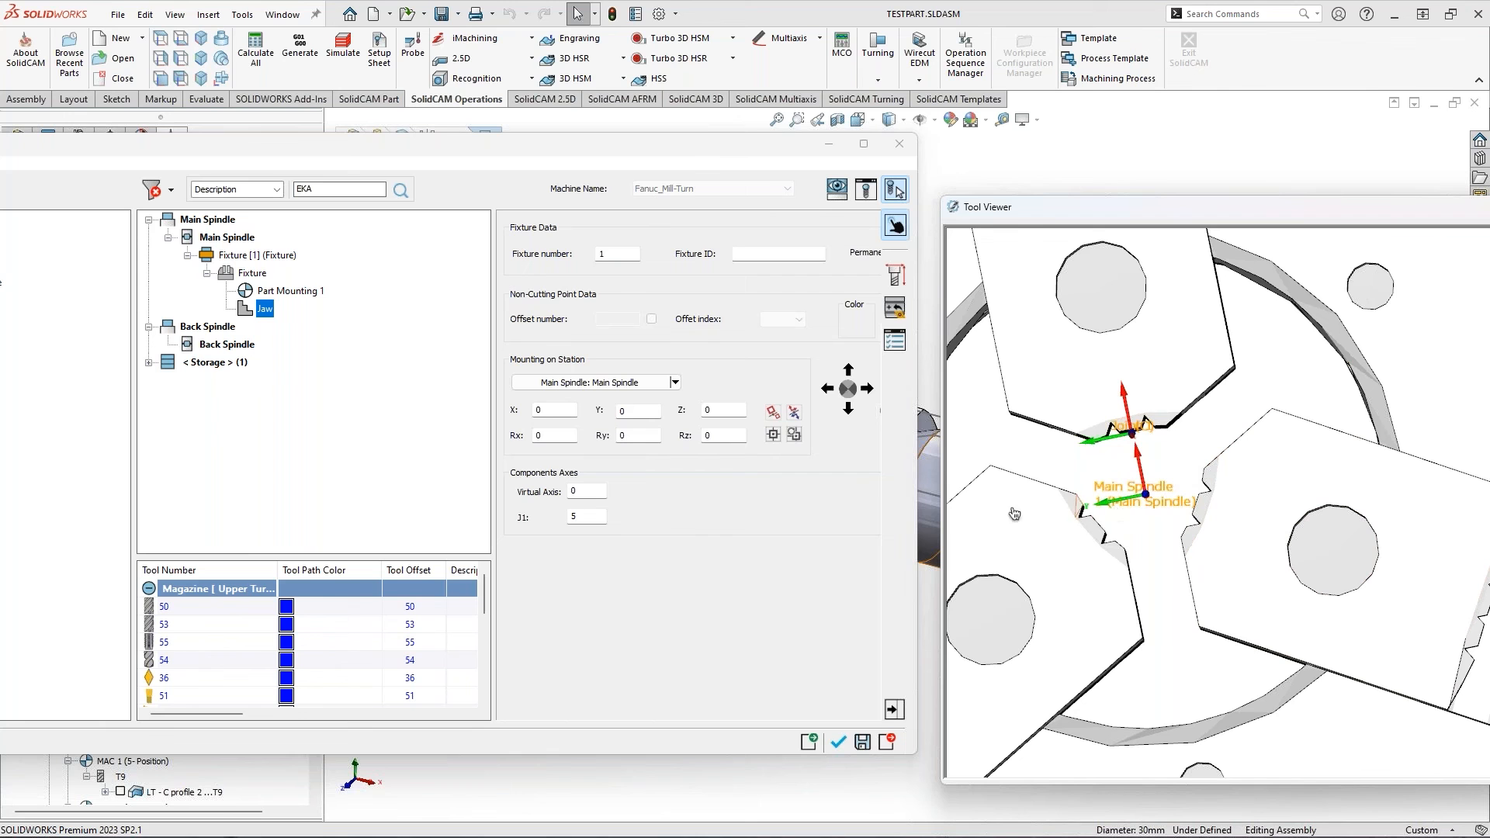
Delete the virtual axis from the fixture's master axes in Axes Control
click(252, 273)
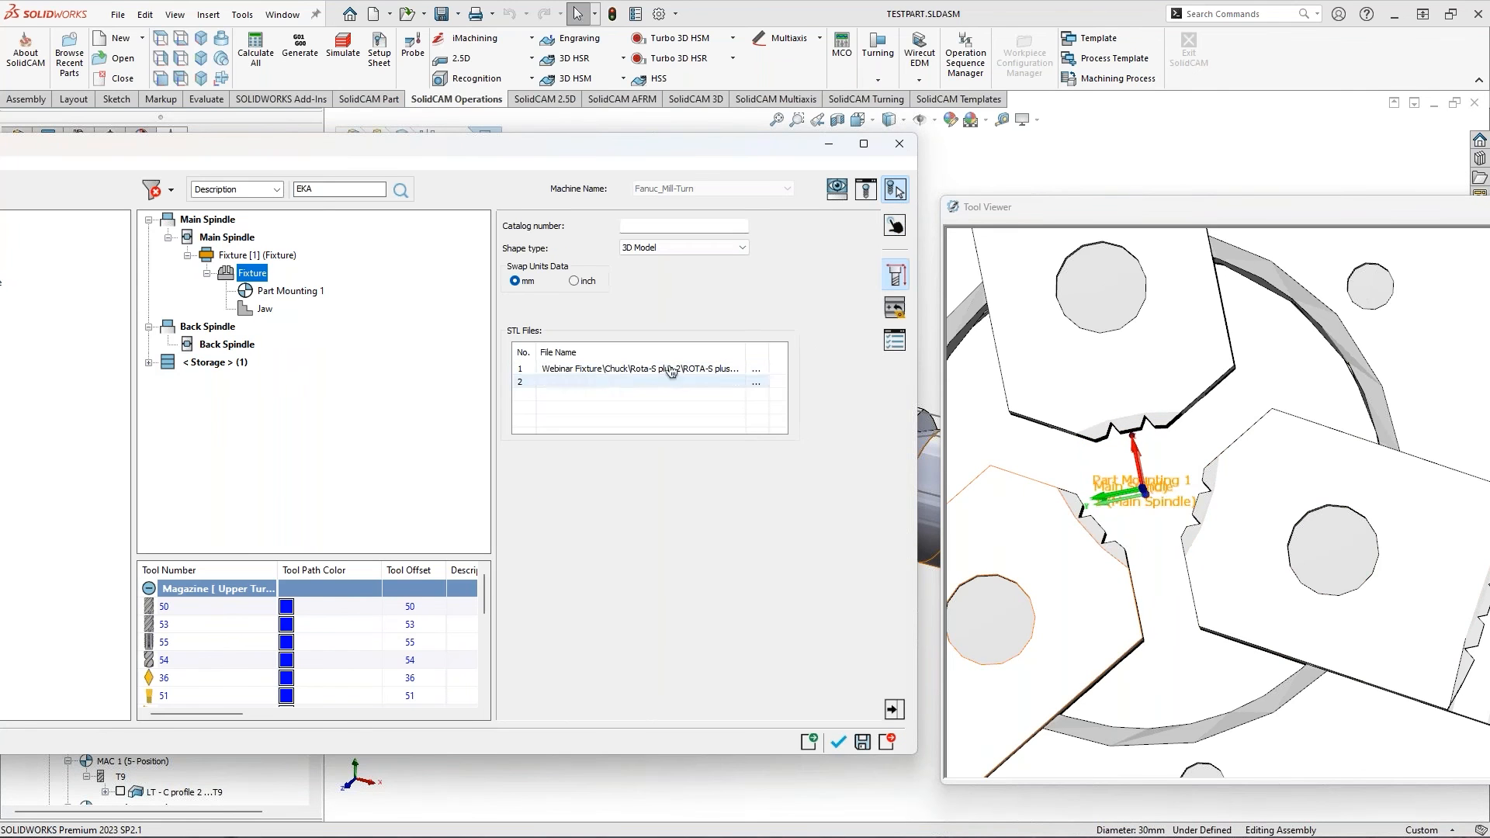
click(894, 307)
right_click(577, 388)
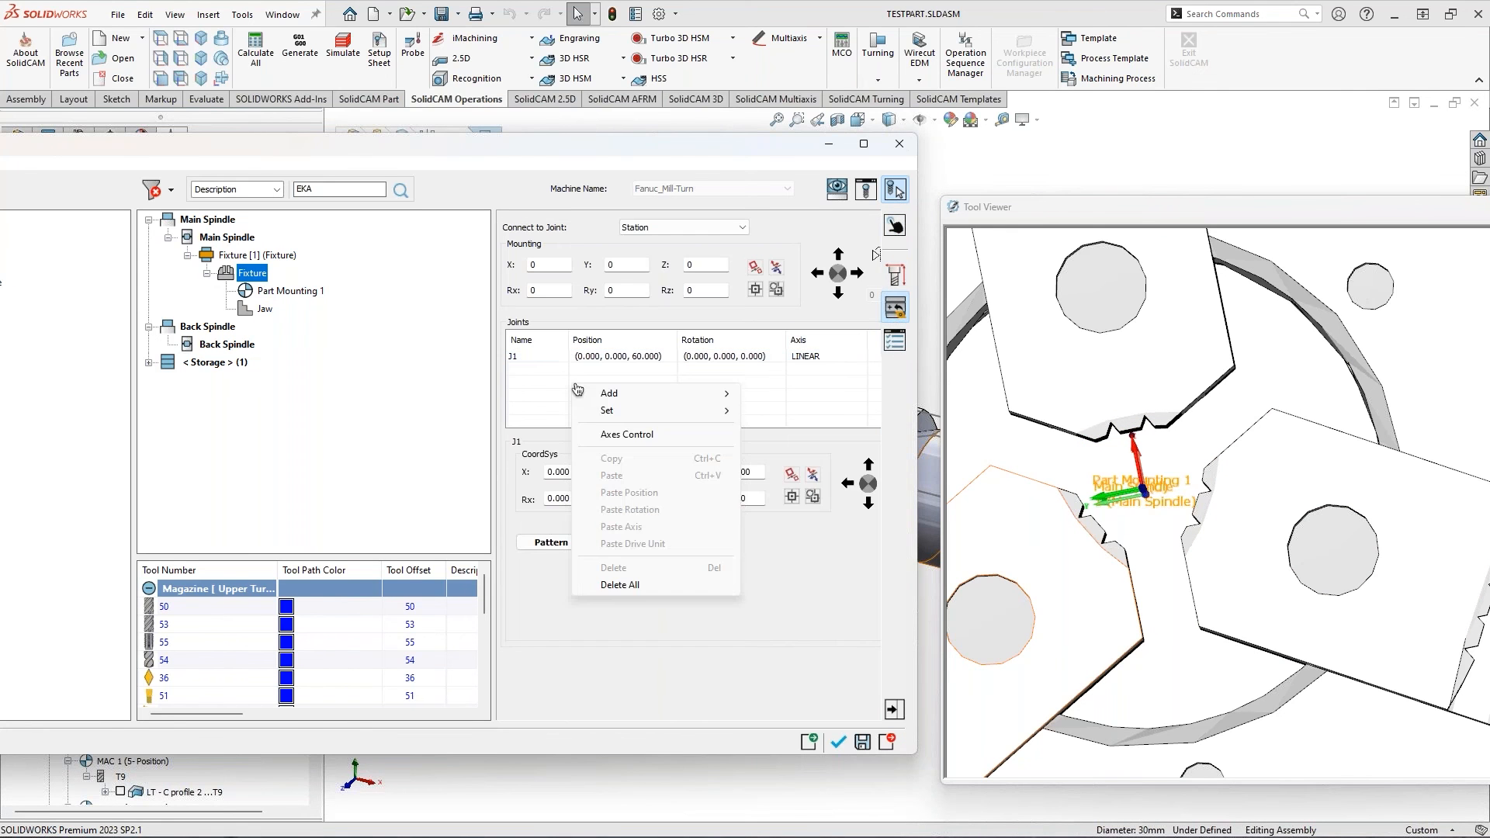
click(656, 435)
drag(505, 271, 632, 335)
click(326, 410)
right_click(341, 412)
click(390, 464)
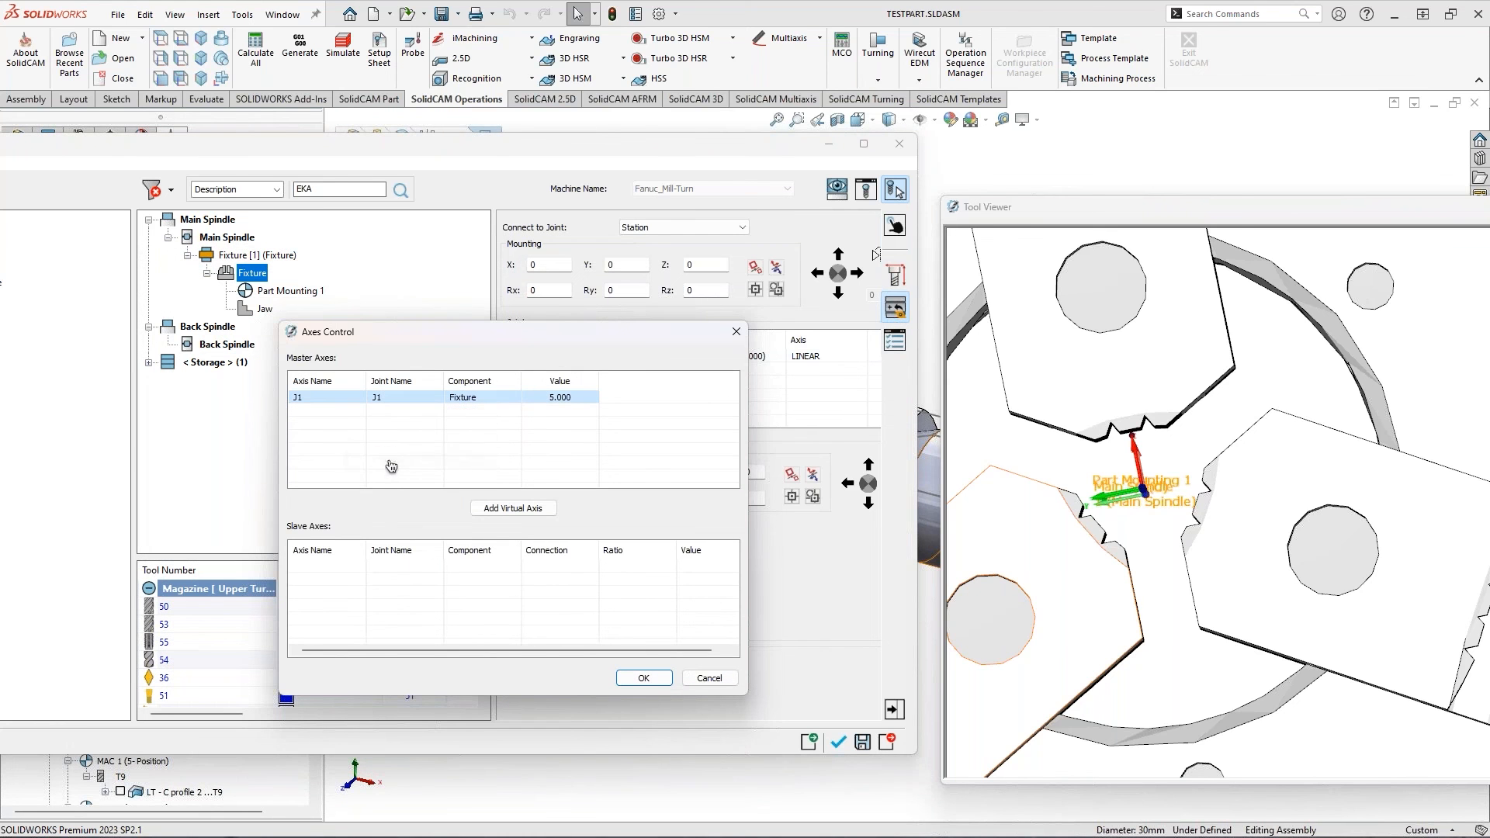
drag(470, 336, 315, 285)
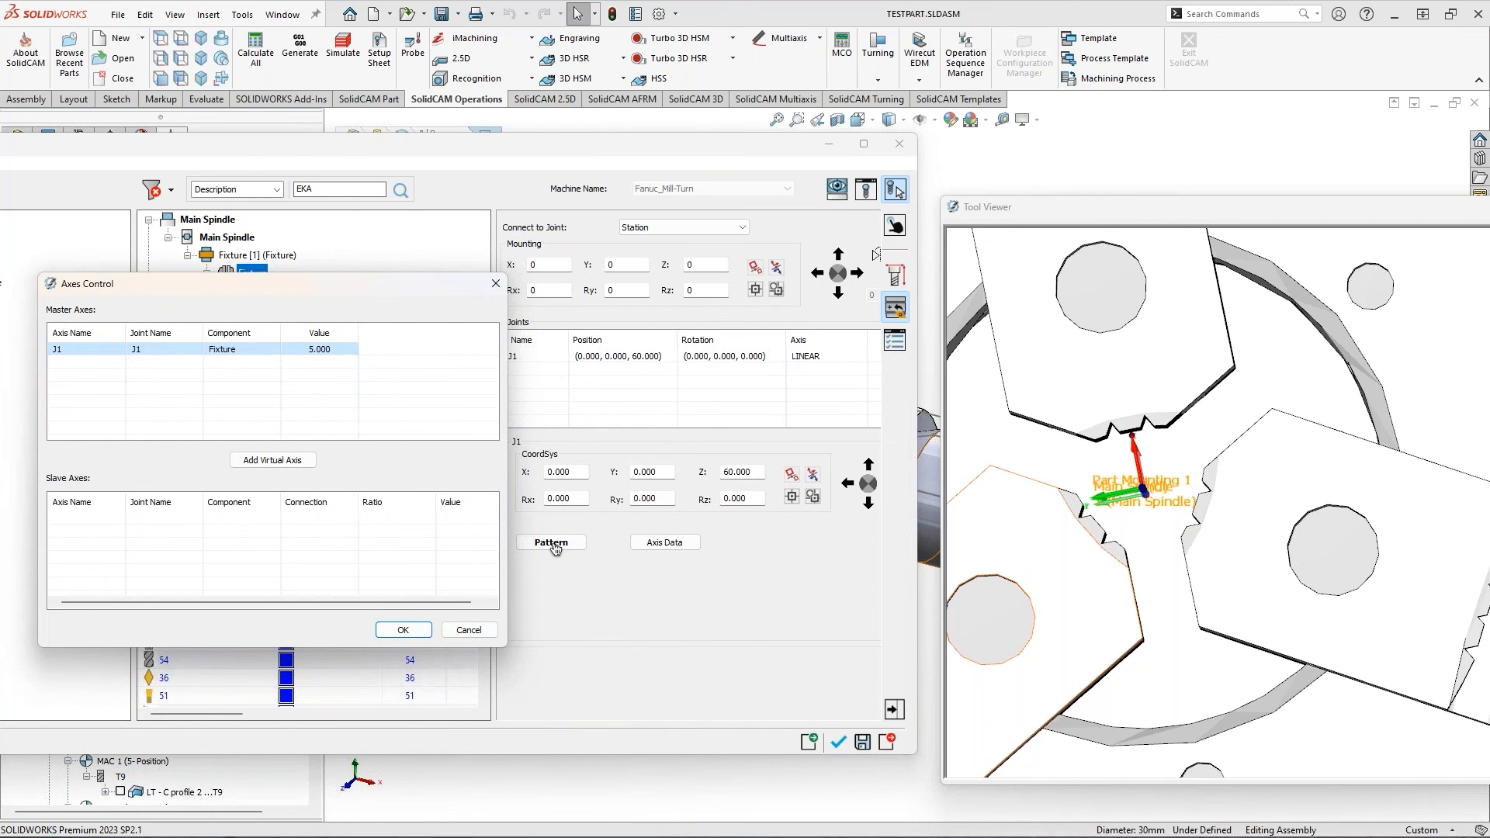
Add a virtual axis with a diameter clamping input for J1, keep its default axis data and accept the axes
scroll(1142, 383, down, 4)
middle_drag(1142, 384, 1166, 394)
drag(233, 284, 538, 302)
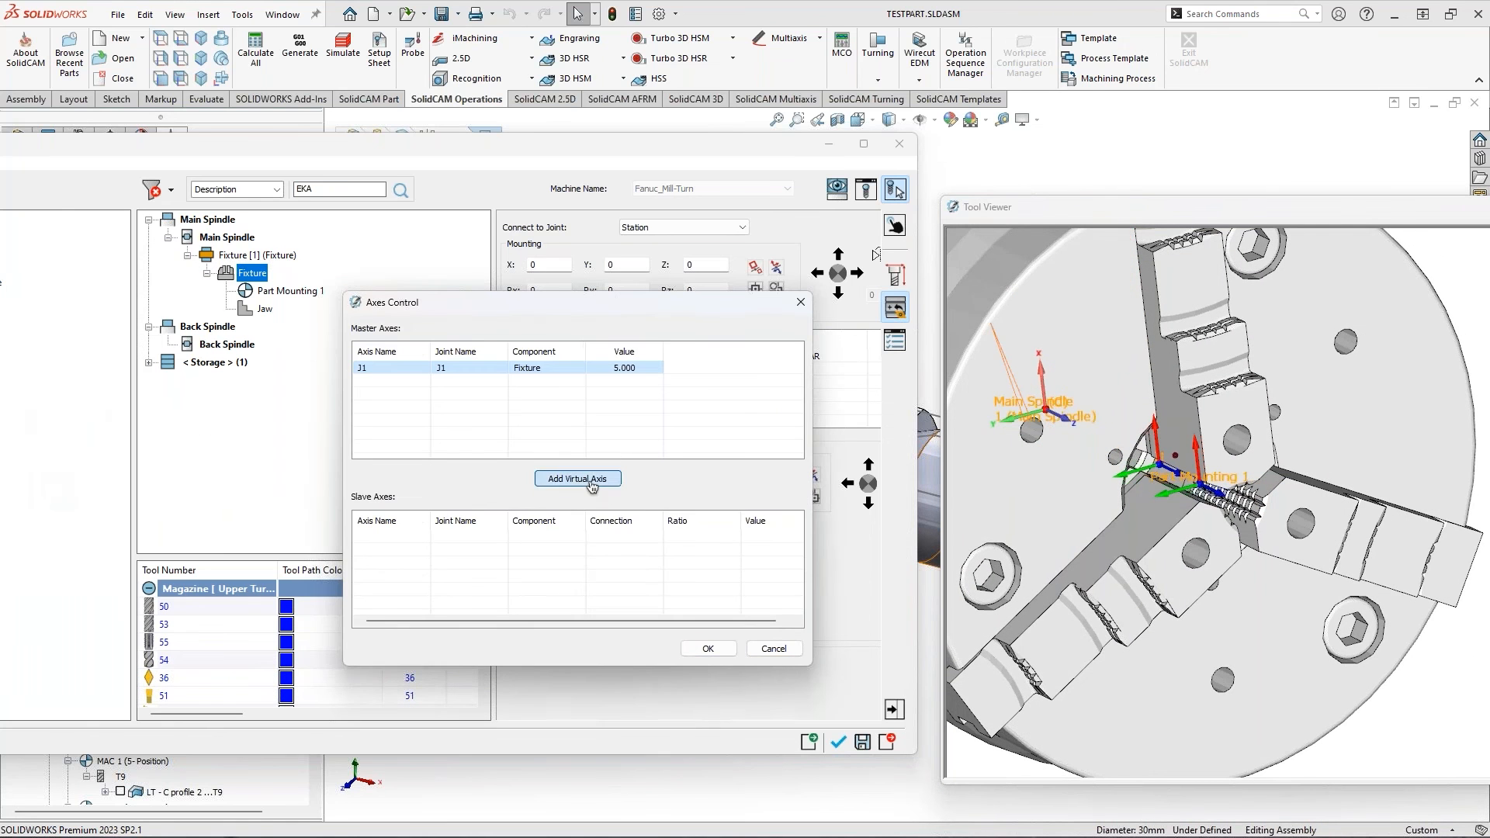
click(579, 478)
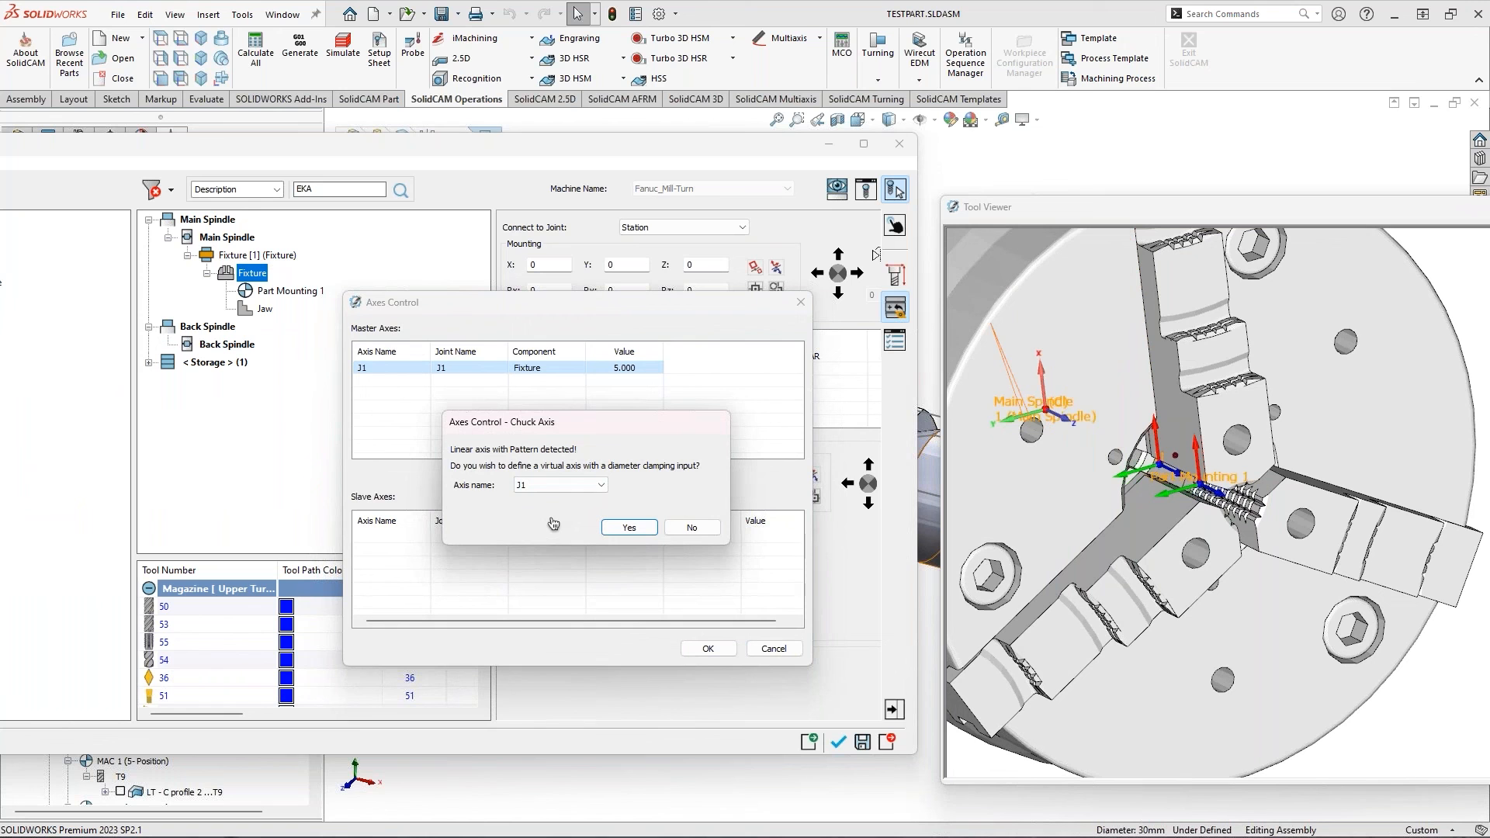
click(533, 486)
click(533, 499)
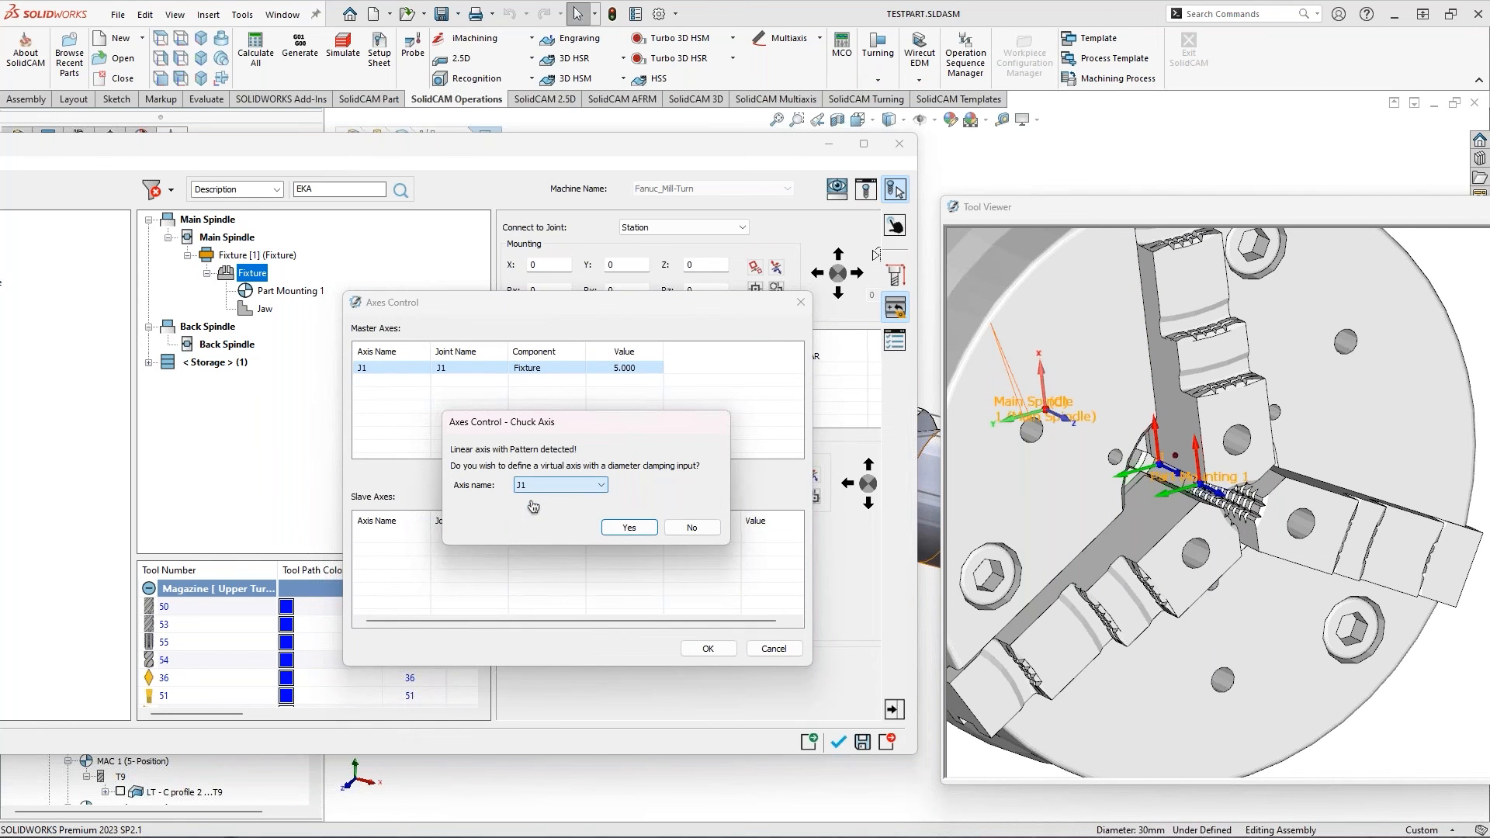
click(630, 528)
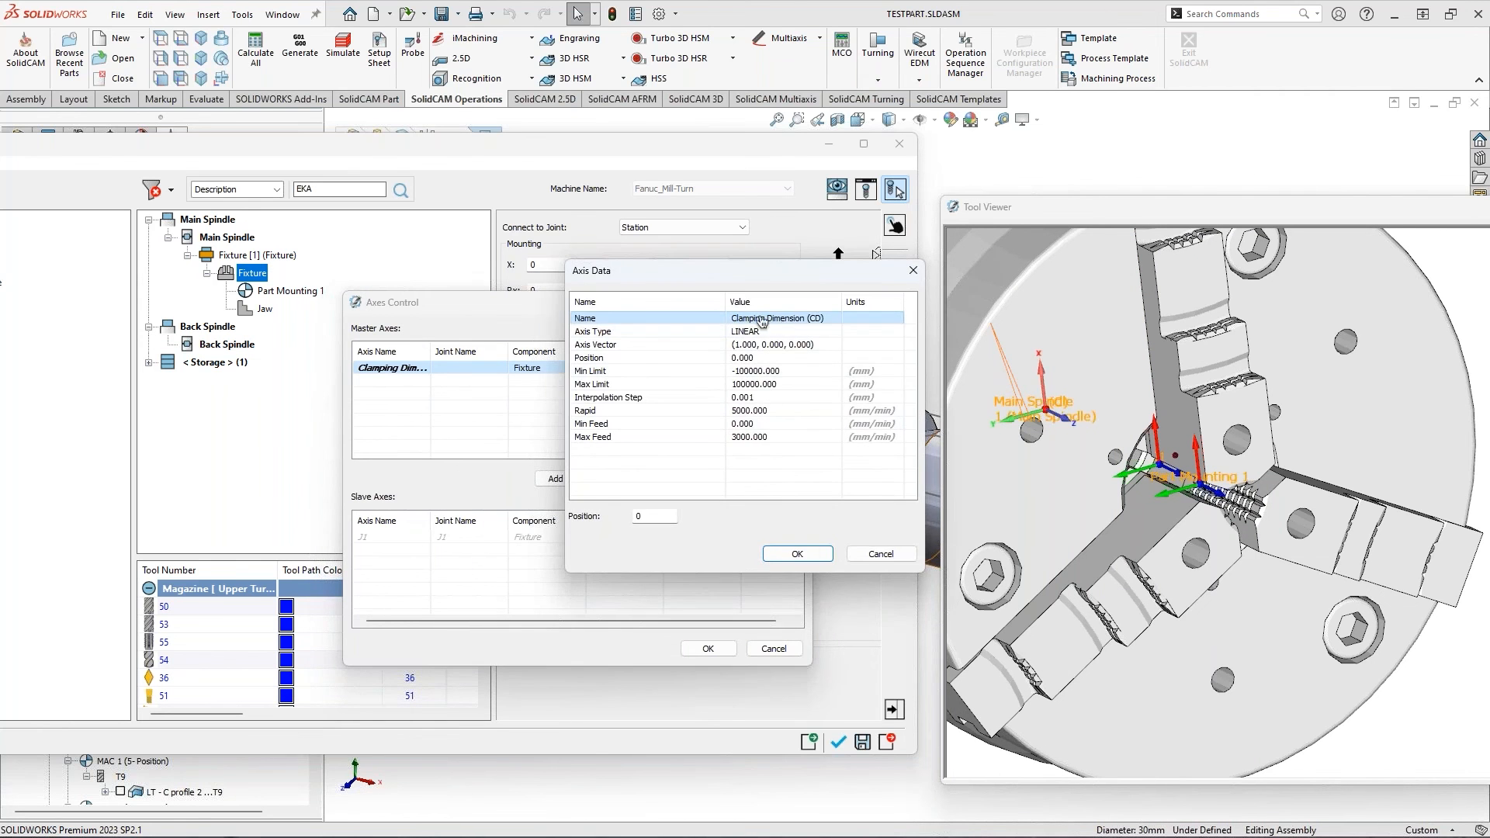
click(786, 554)
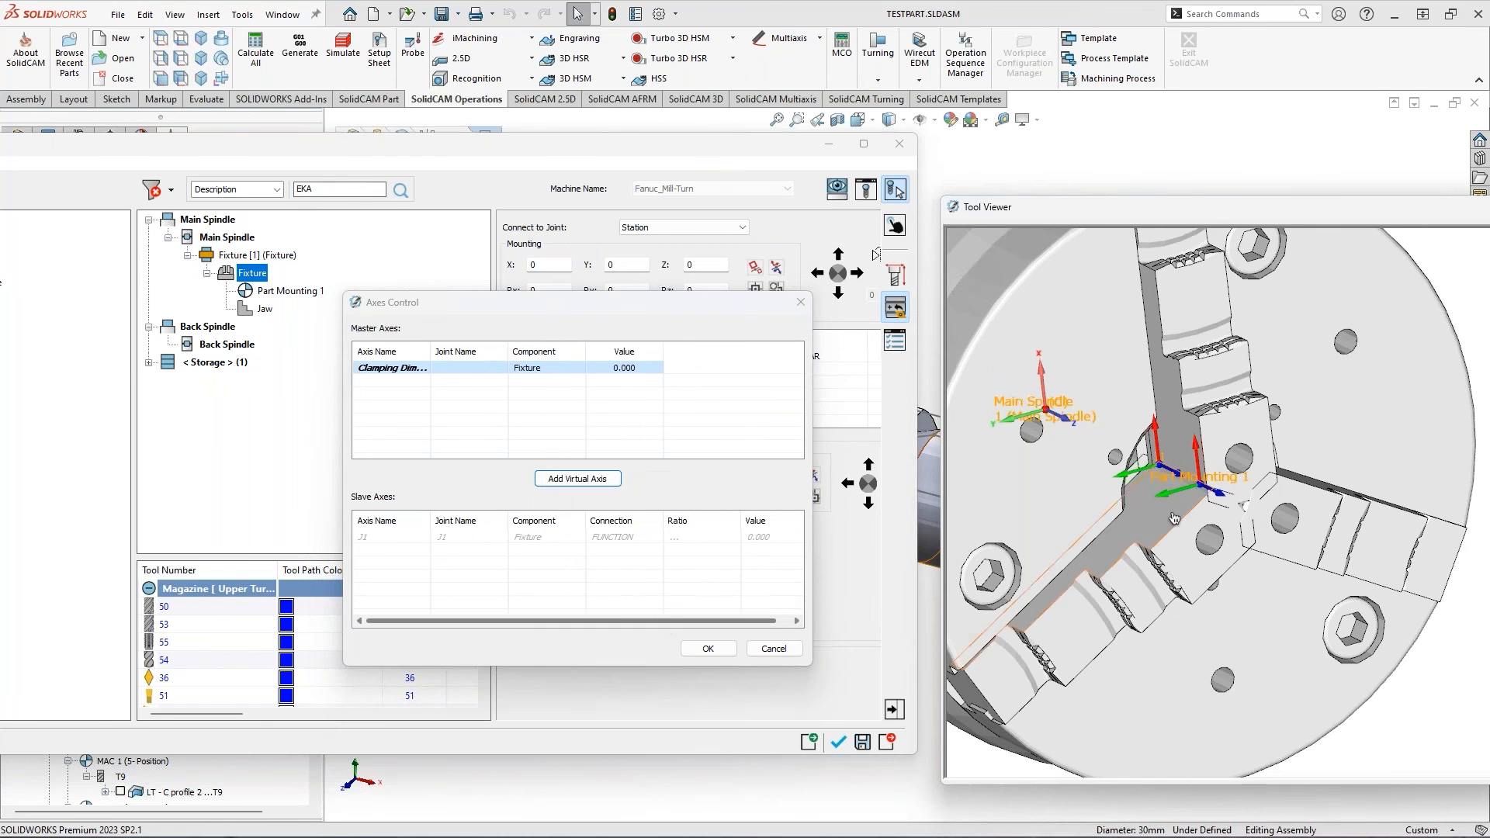
click(704, 651)
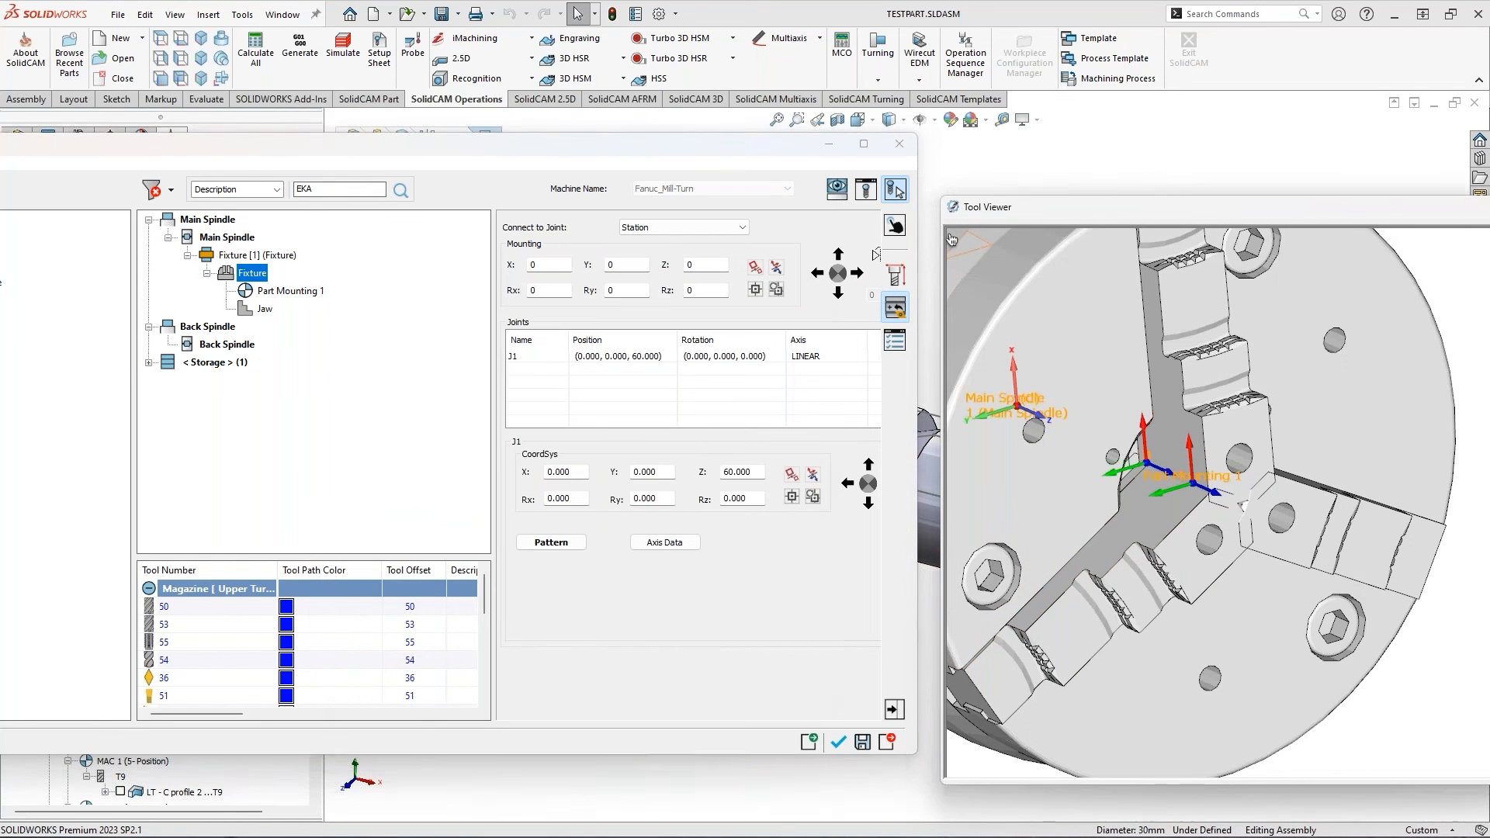
Set the fixture's Clamping Dimension (CD) to 27
click(635, 490)
text(727)
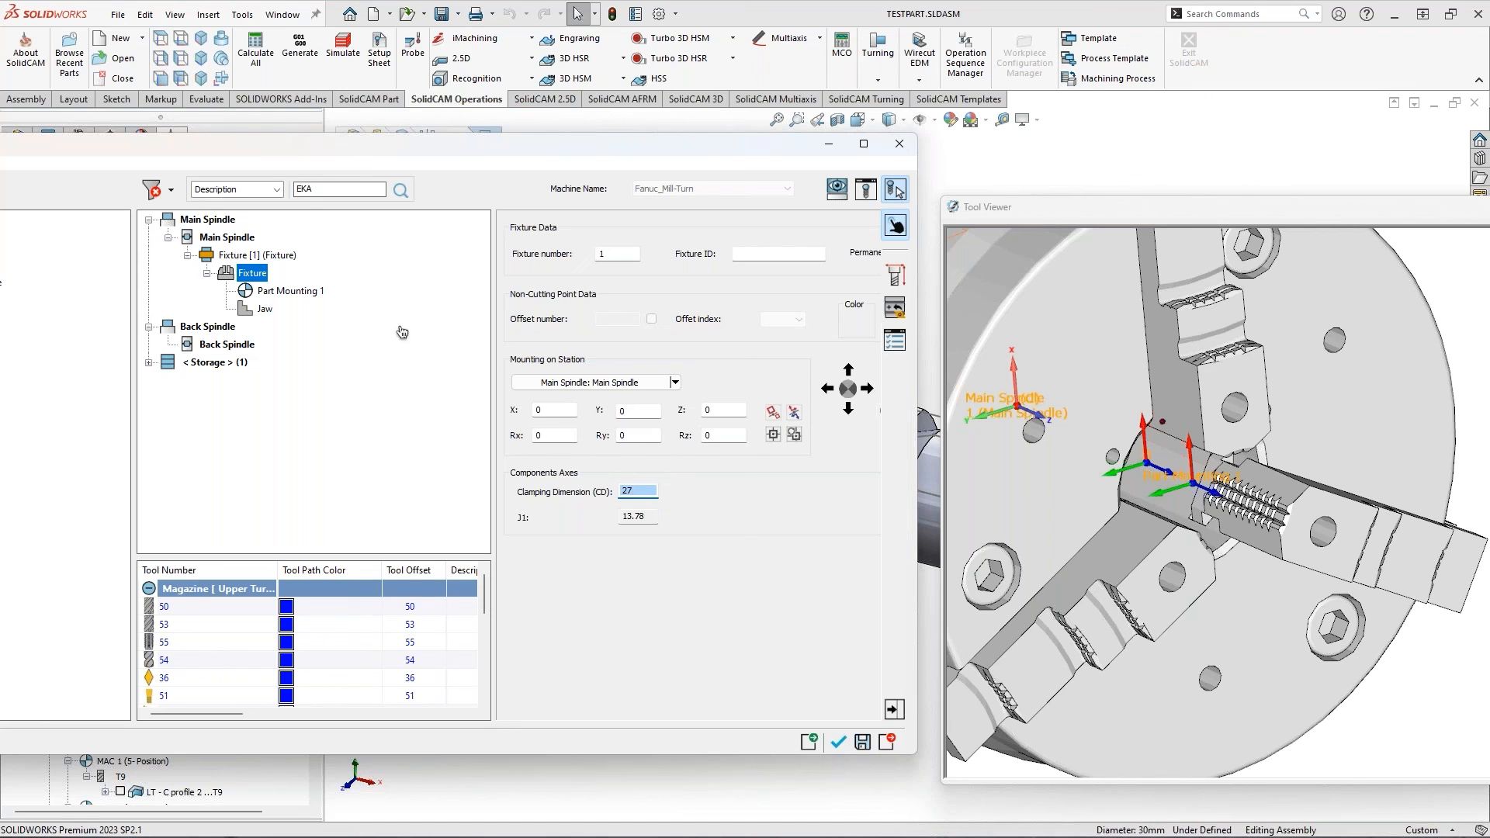
click(979, 413)
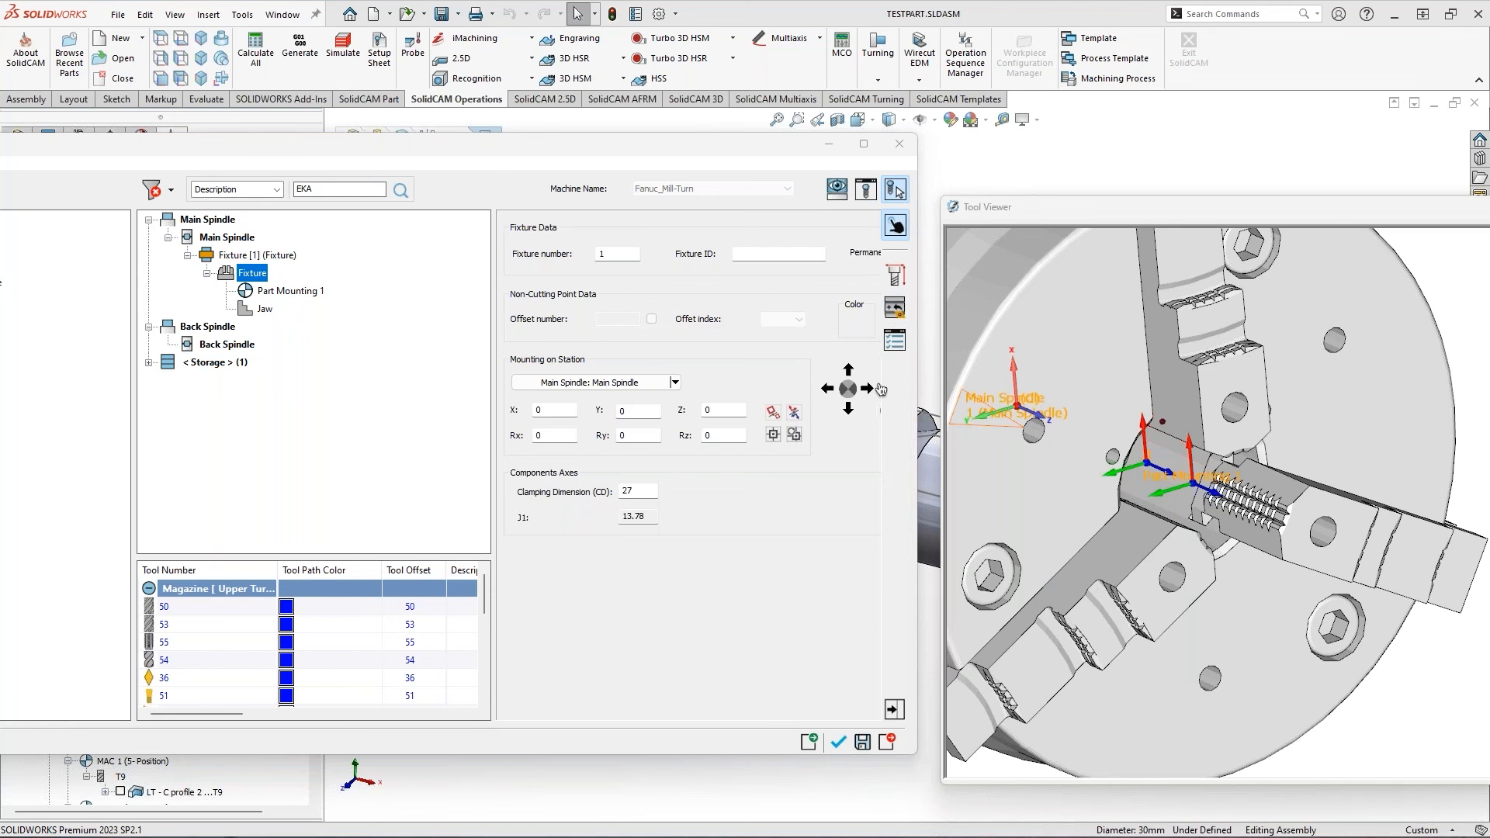
Edit the Clamping Dimension virtual axis to a Min Limit of 0 and a Max Limit of 50, and accept the axes
click(895, 308)
right_click(677, 402)
click(730, 421)
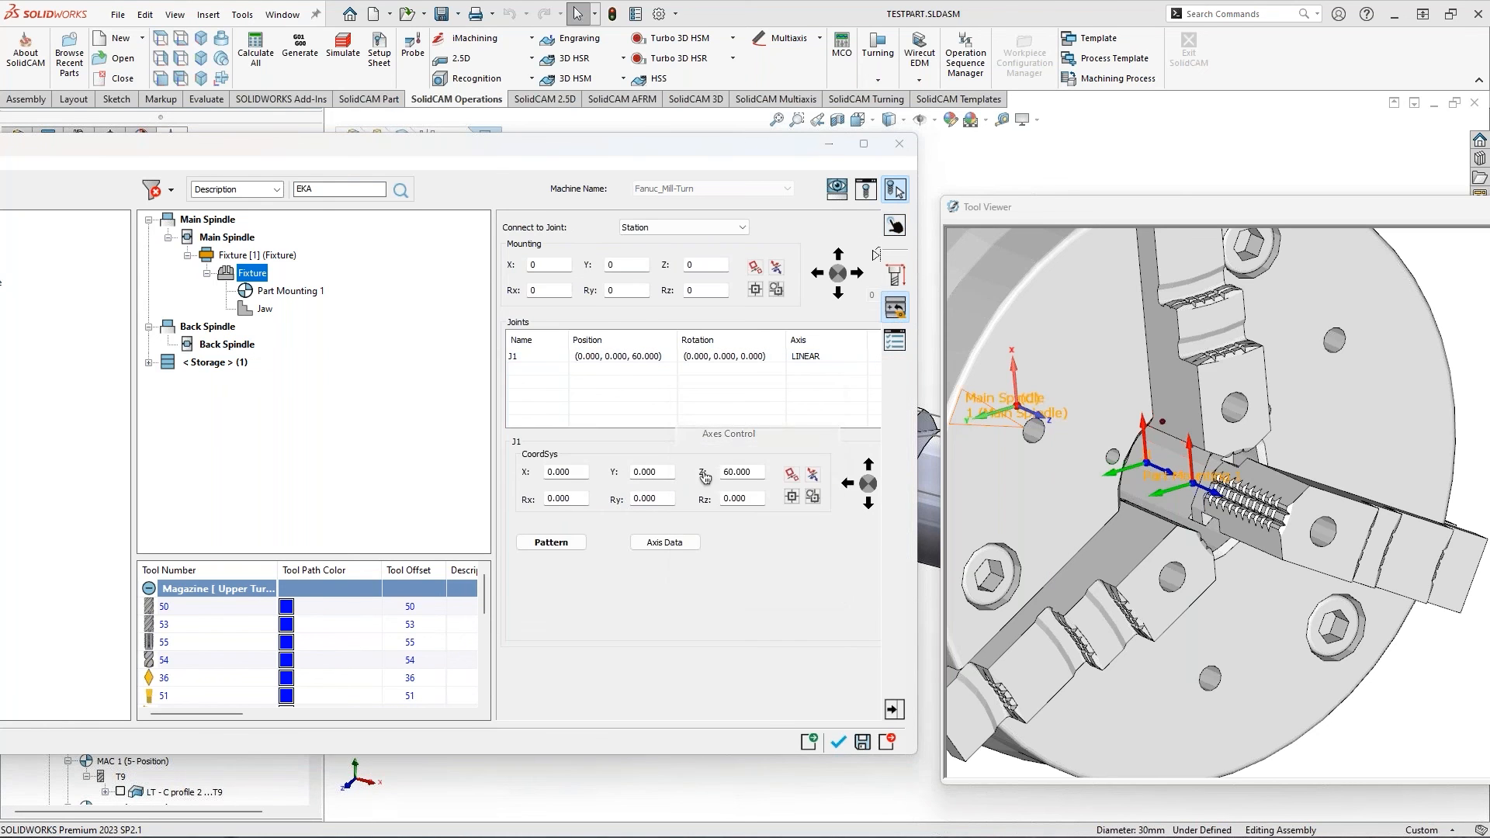
right_click(190, 334)
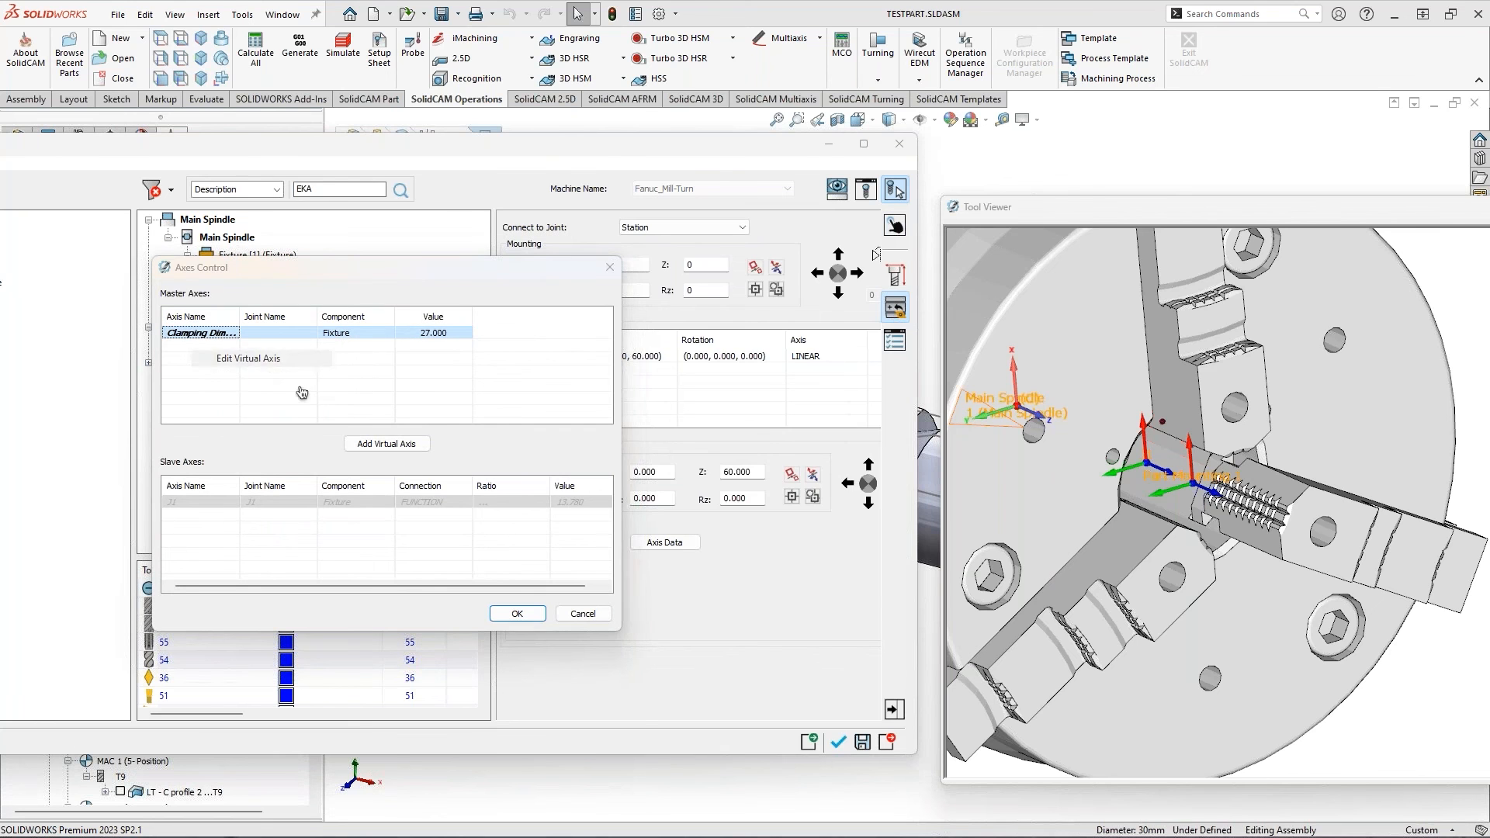
click(248, 359)
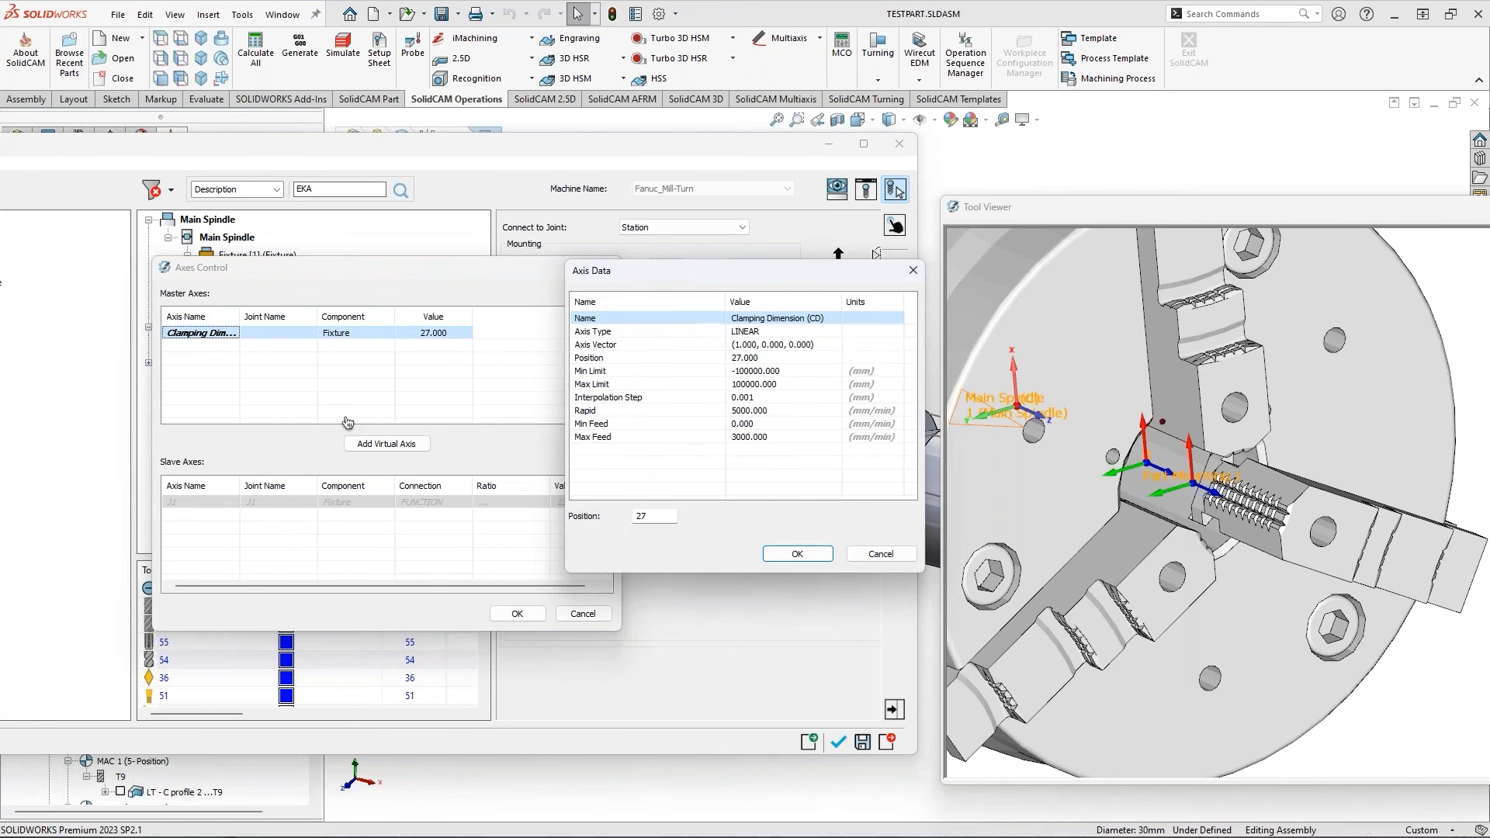
click(777, 371)
drag(777, 371, 658, 362)
text(0)
click(805, 388)
text(50)
click(804, 556)
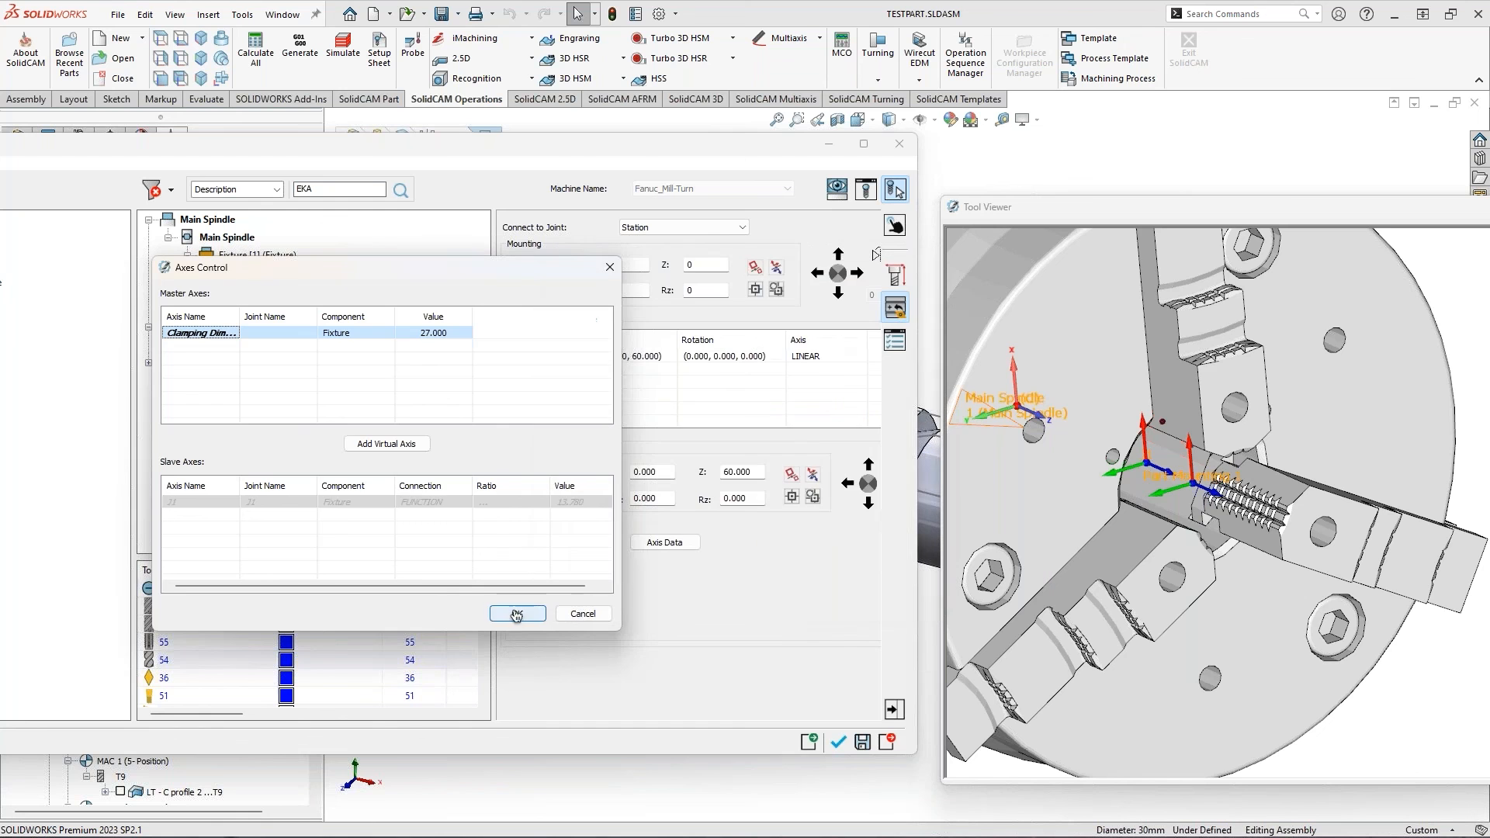
click(515, 614)
Raise the fixture's Clamping Dimension (CD) stepwise to 53 to open the jaws
click(900, 232)
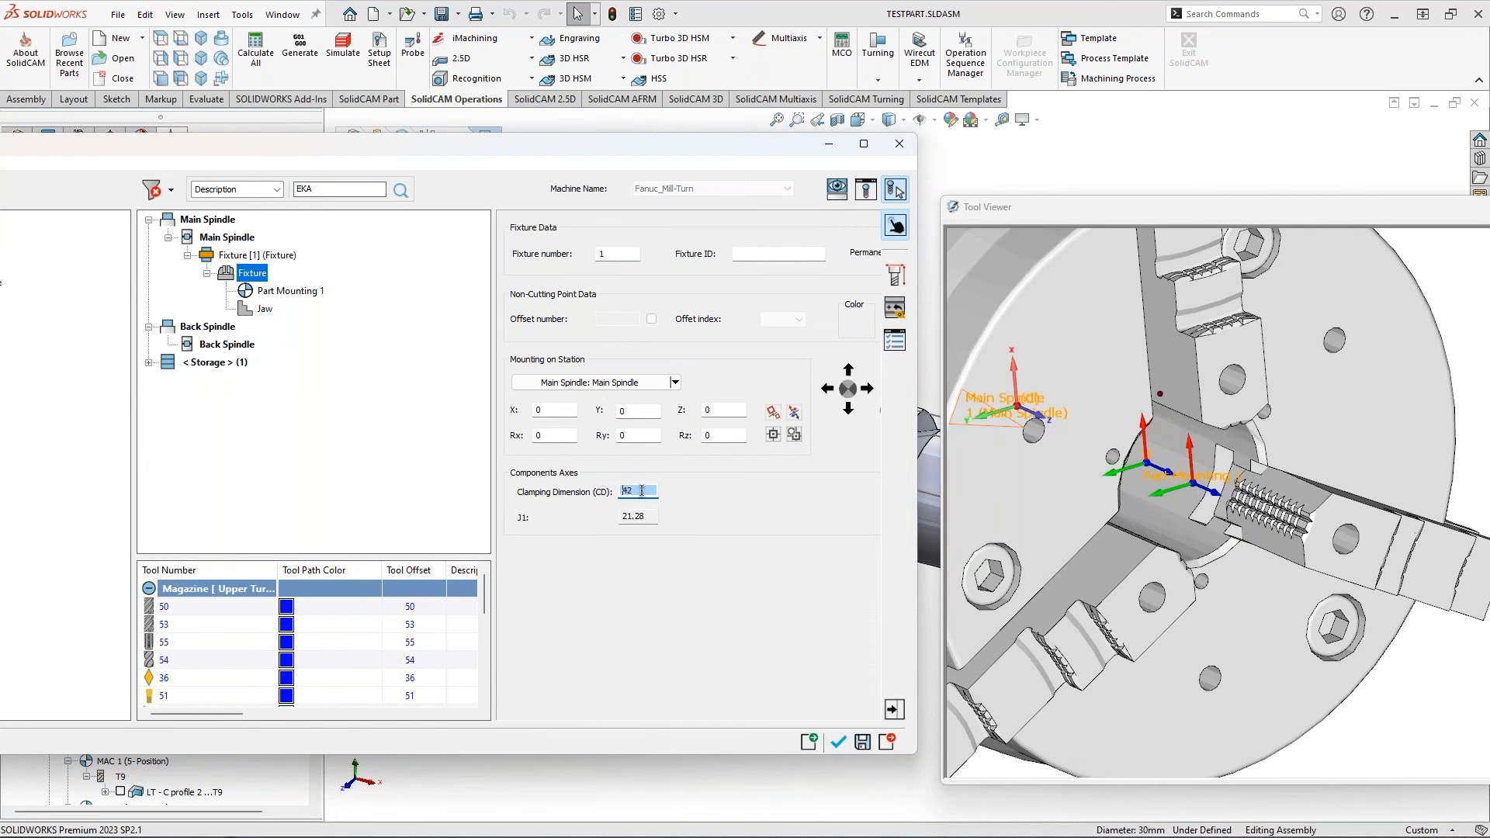
key(Up)
key(Up)
key(Up)
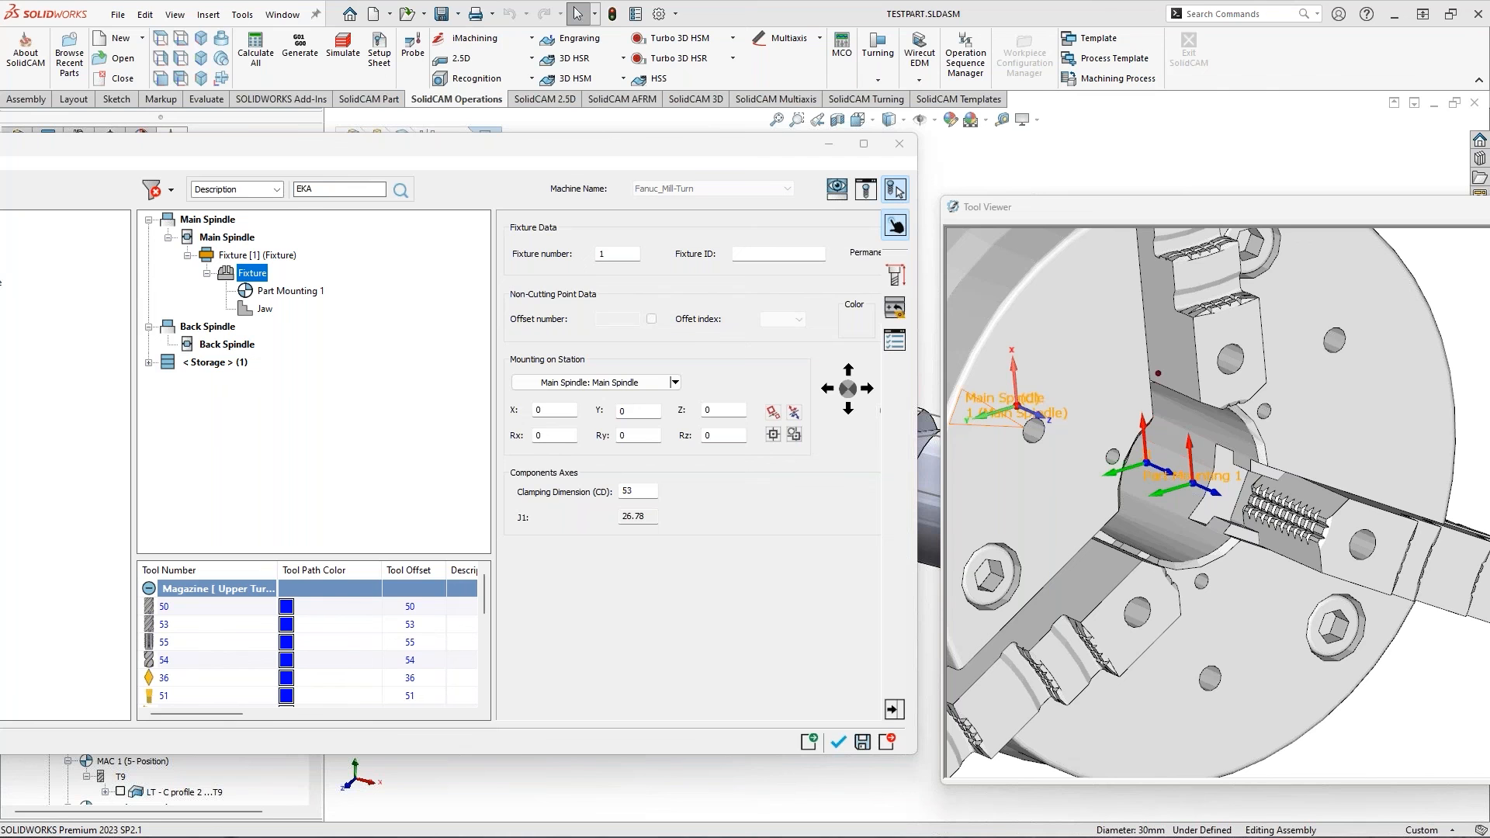
Examine the whole chuck and its opened jaws from several angles in the Tool Viewer, then close the viewer
scroll(1293, 425, down, 6)
middle_drag(1266, 528, 1064, 523)
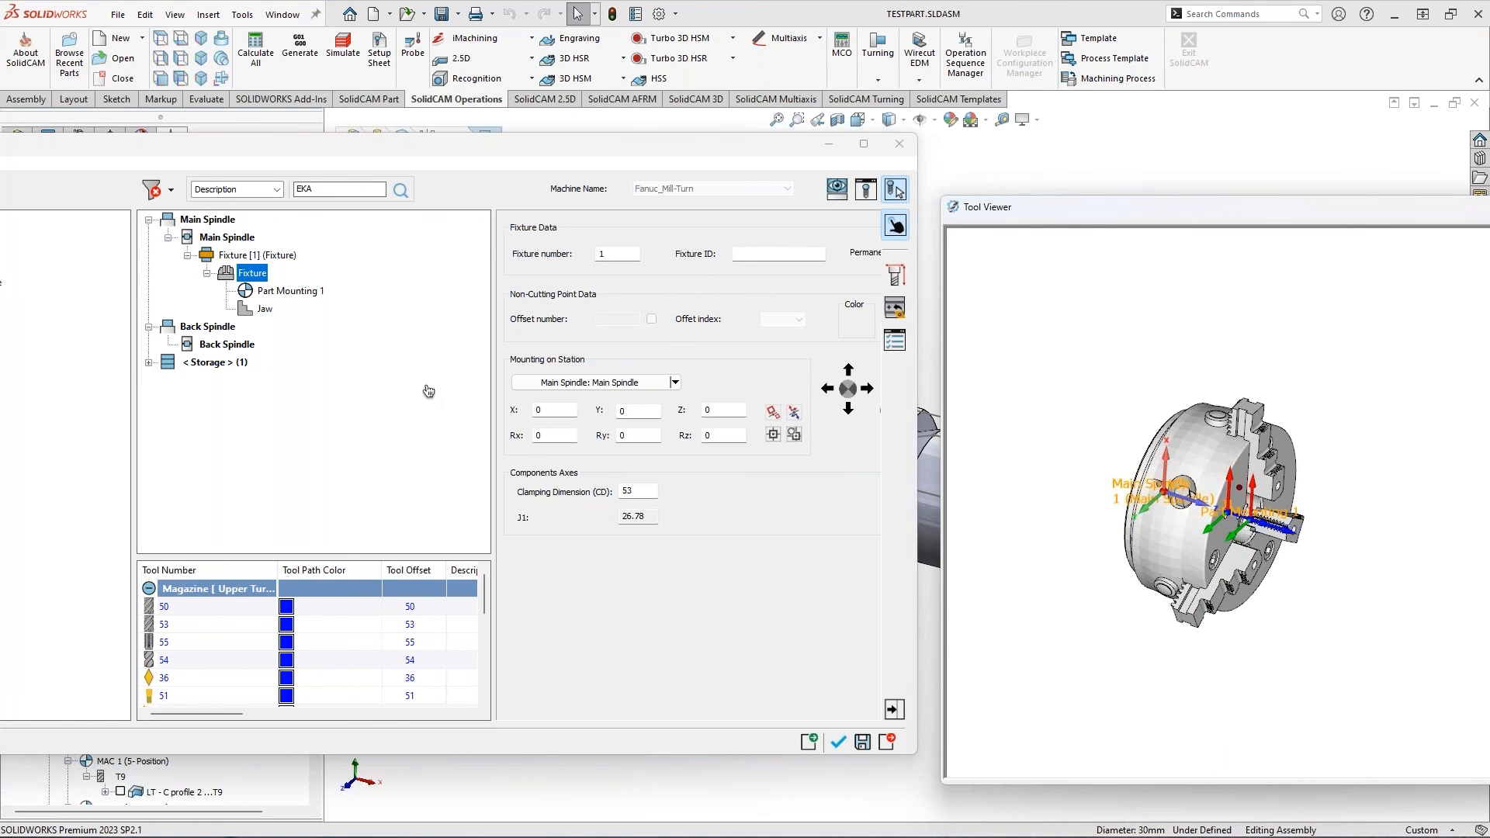
scroll(1231, 539, up, 3)
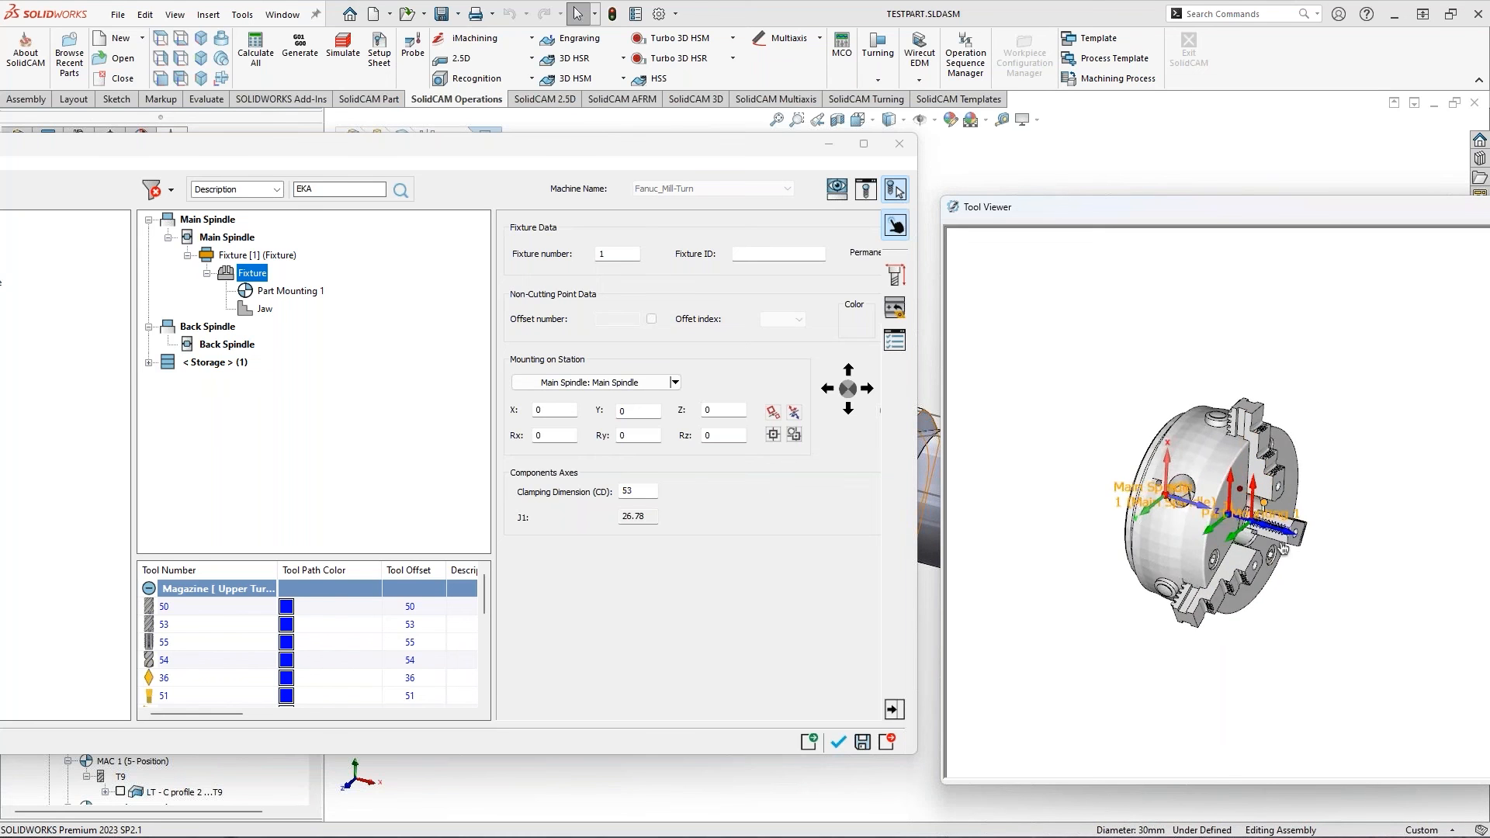
scroll(1231, 539, up, 2)
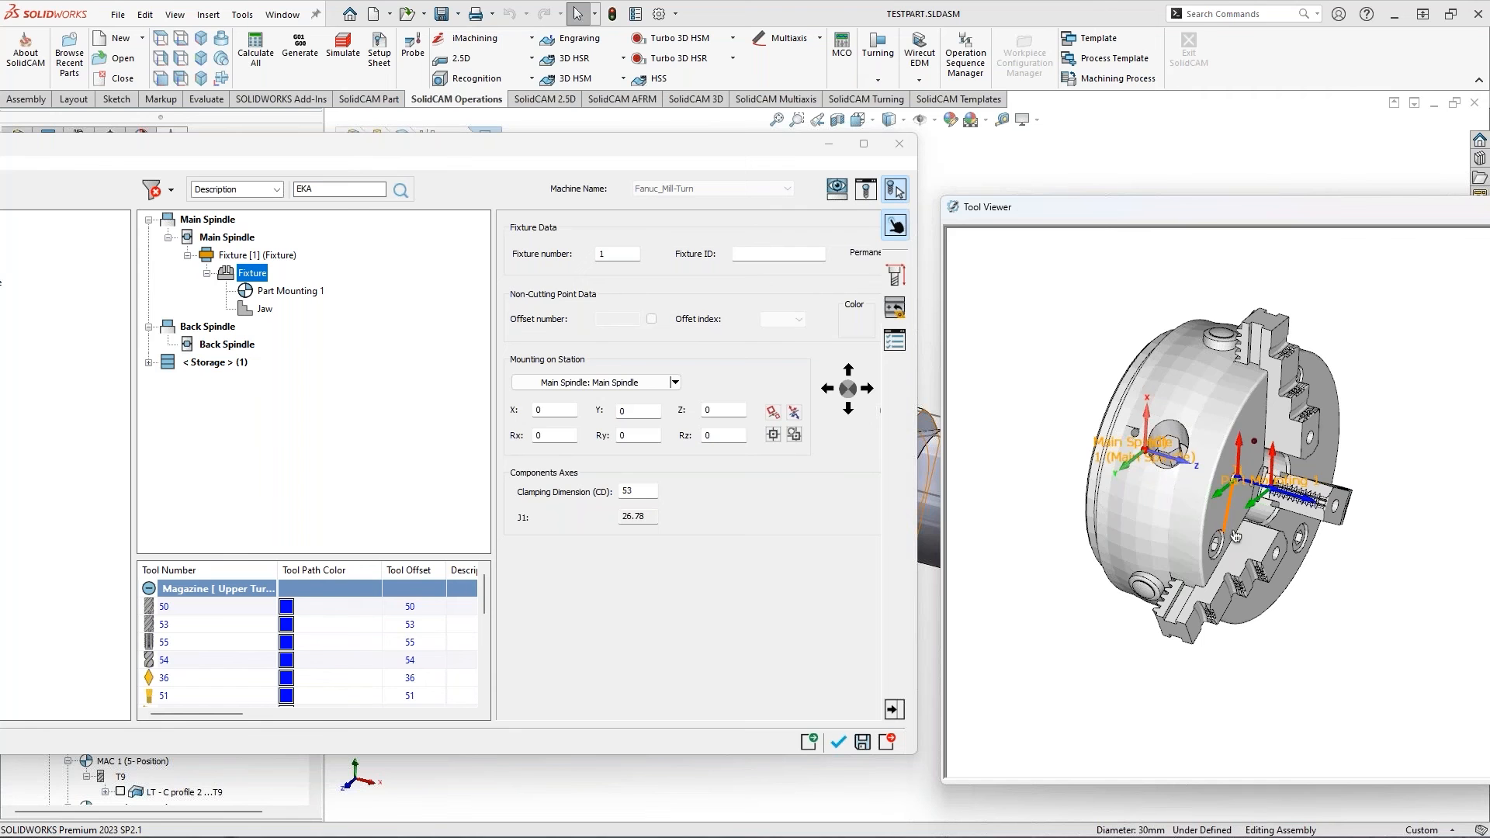
scroll(1370, 473, up, 5)
drag(1240, 218, 1489, 262)
middle_drag(1017, 390, 967, 394)
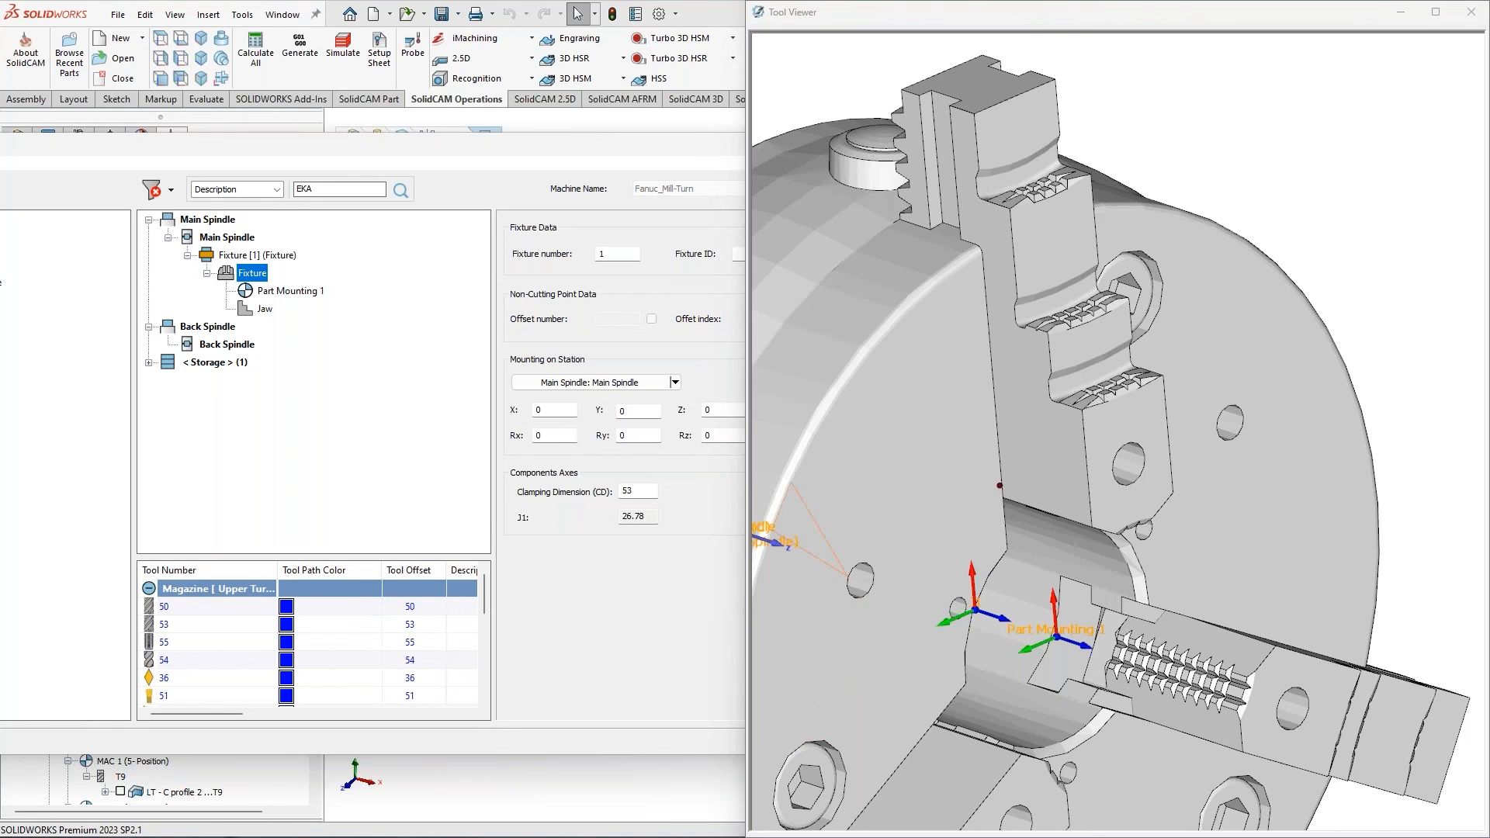
click(1471, 12)
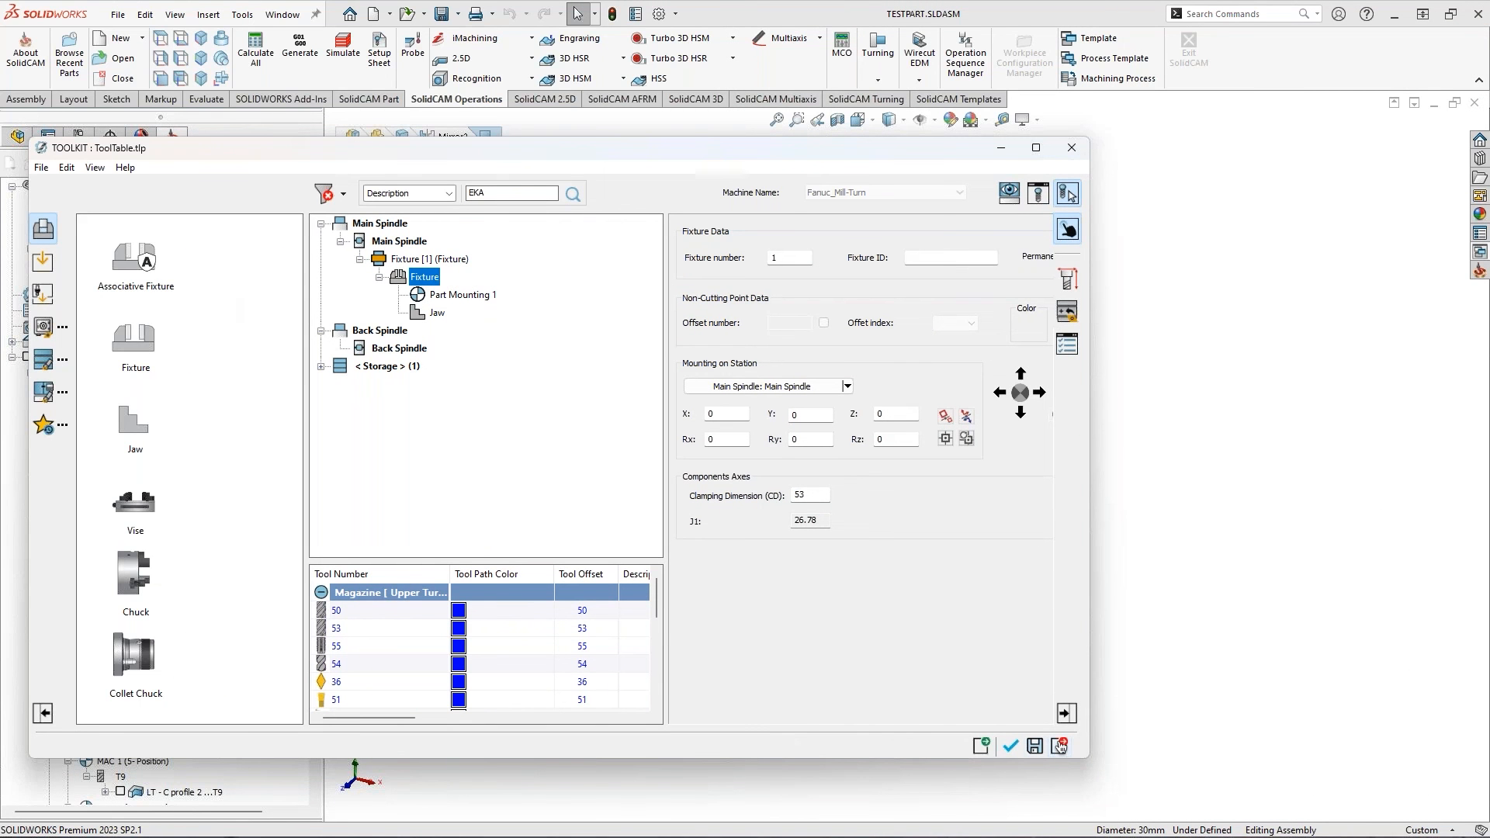
Preview the chuck fixture kept in the storage and try to accept it for the setup
click(321, 366)
click(359, 402)
click(409, 385)
click(1038, 193)
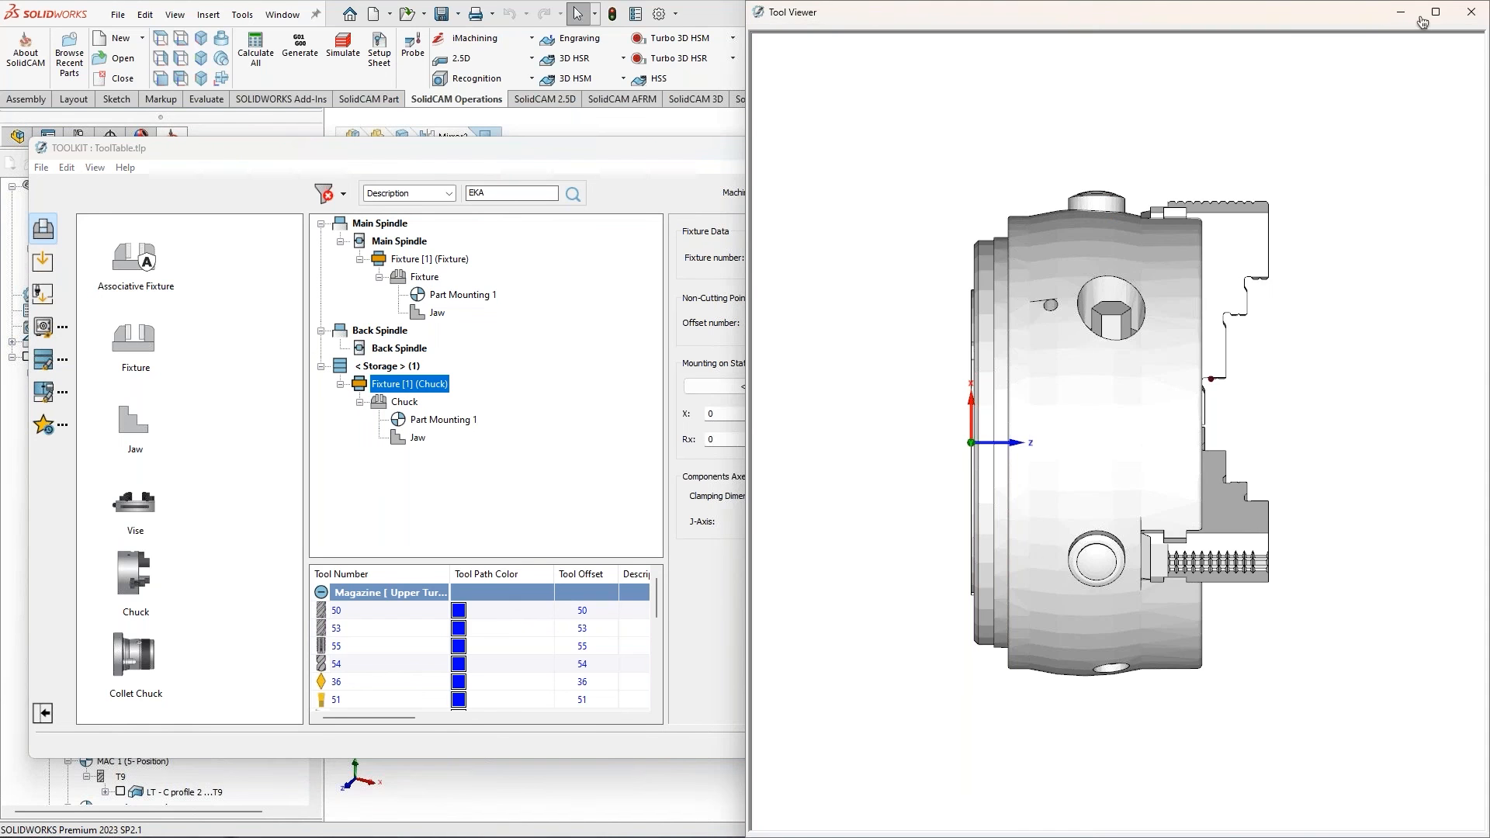
click(1471, 12)
click(1011, 746)
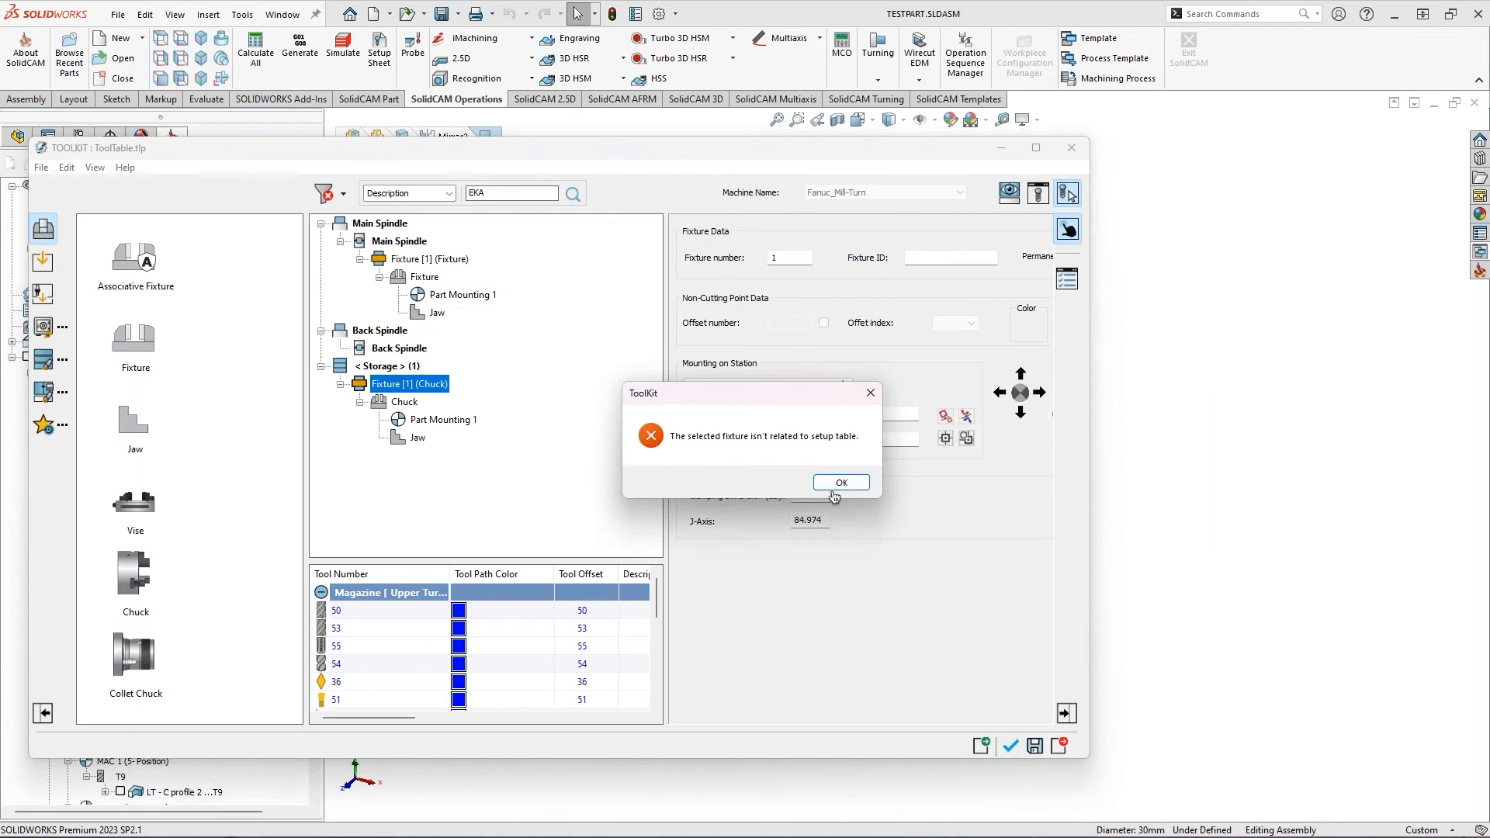
click(843, 484)
Replace the main spindle's custom fixture with the stored chuck and open Part Mounting 1 in the machine setup
right_click(417, 266)
click(447, 476)
right_click(407, 321)
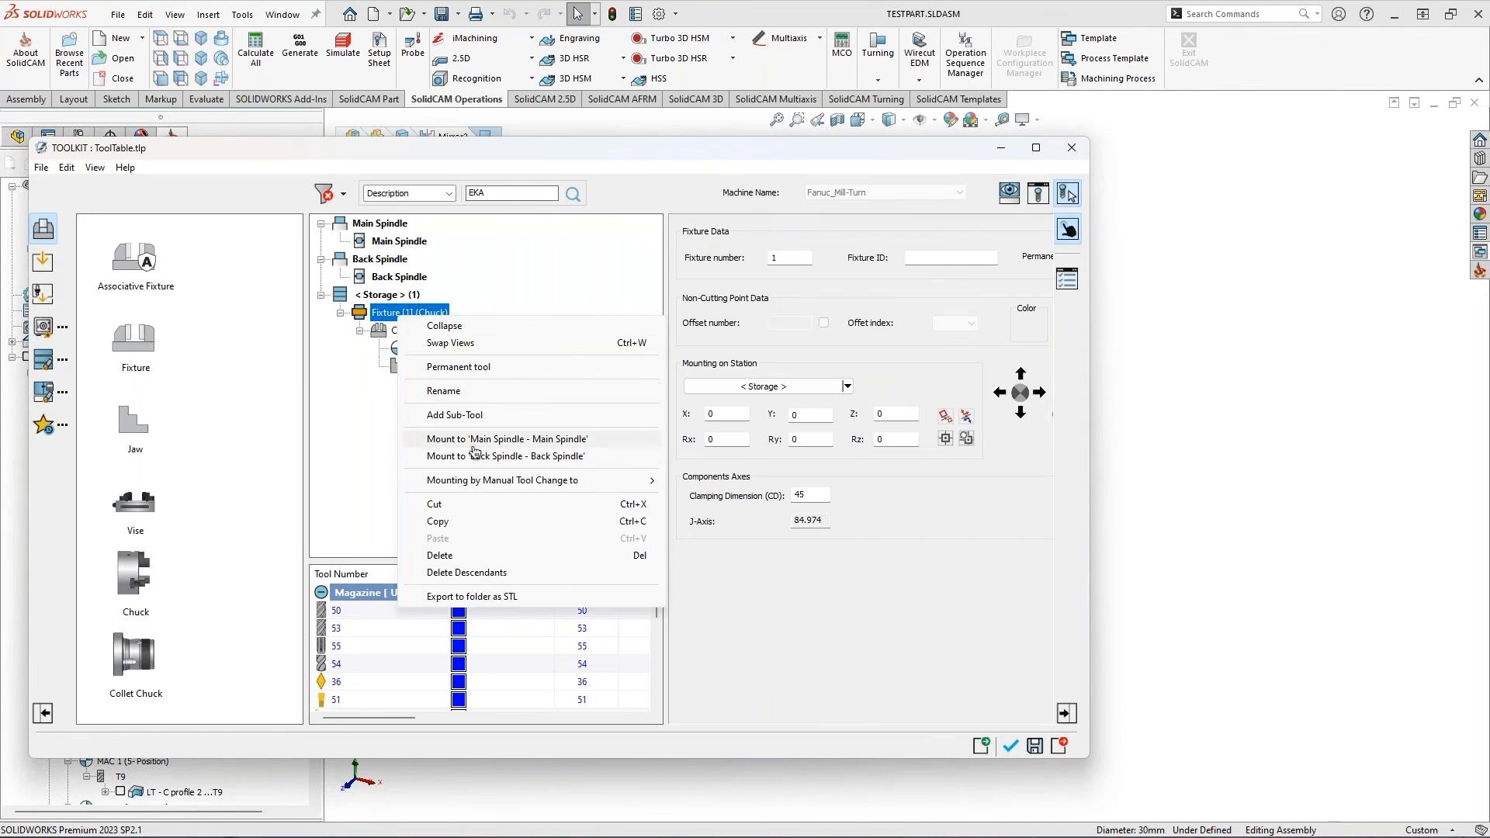
click(497, 439)
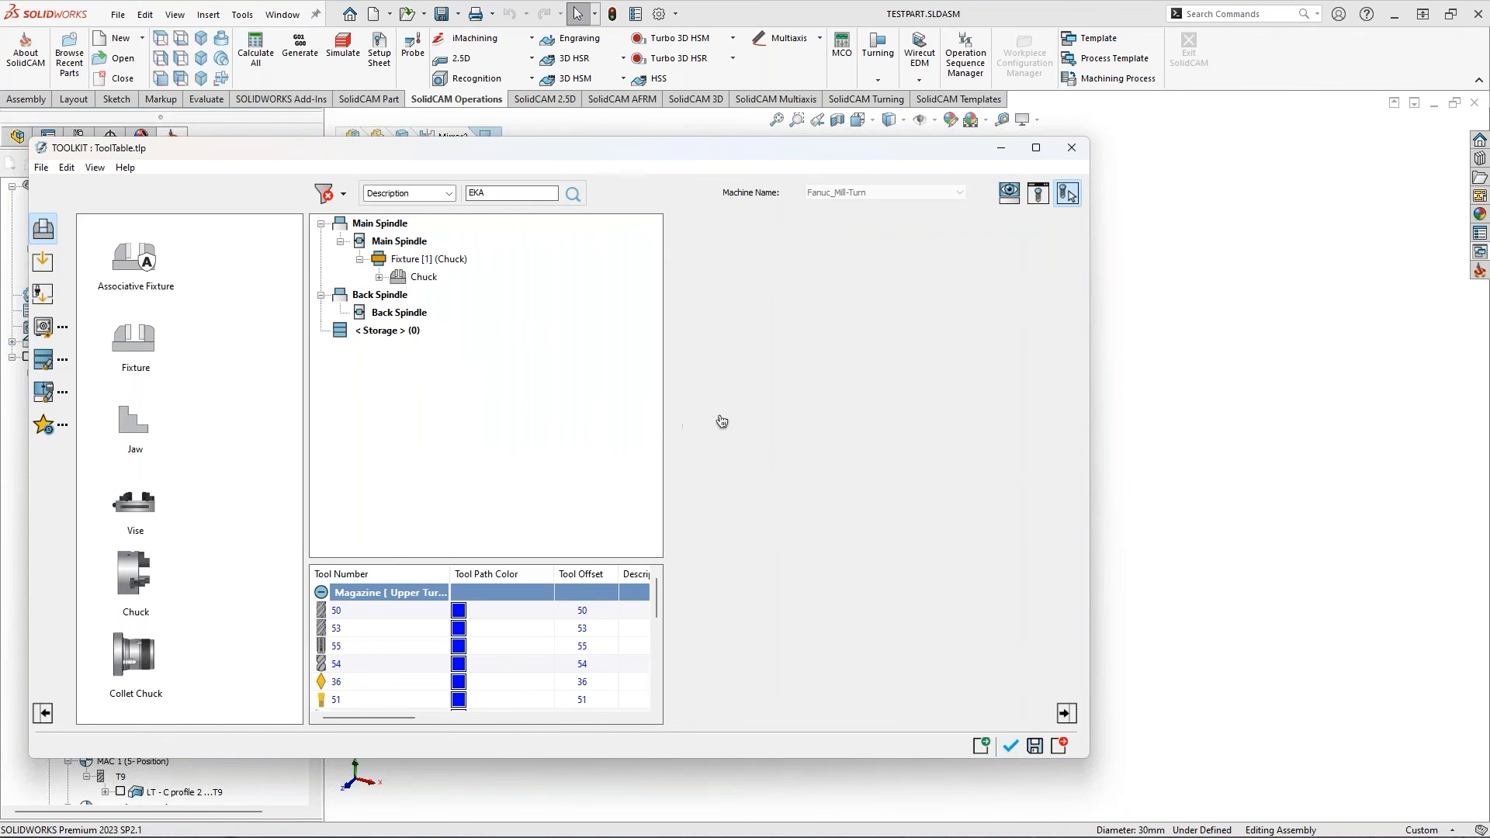
click(430, 260)
click(1012, 746)
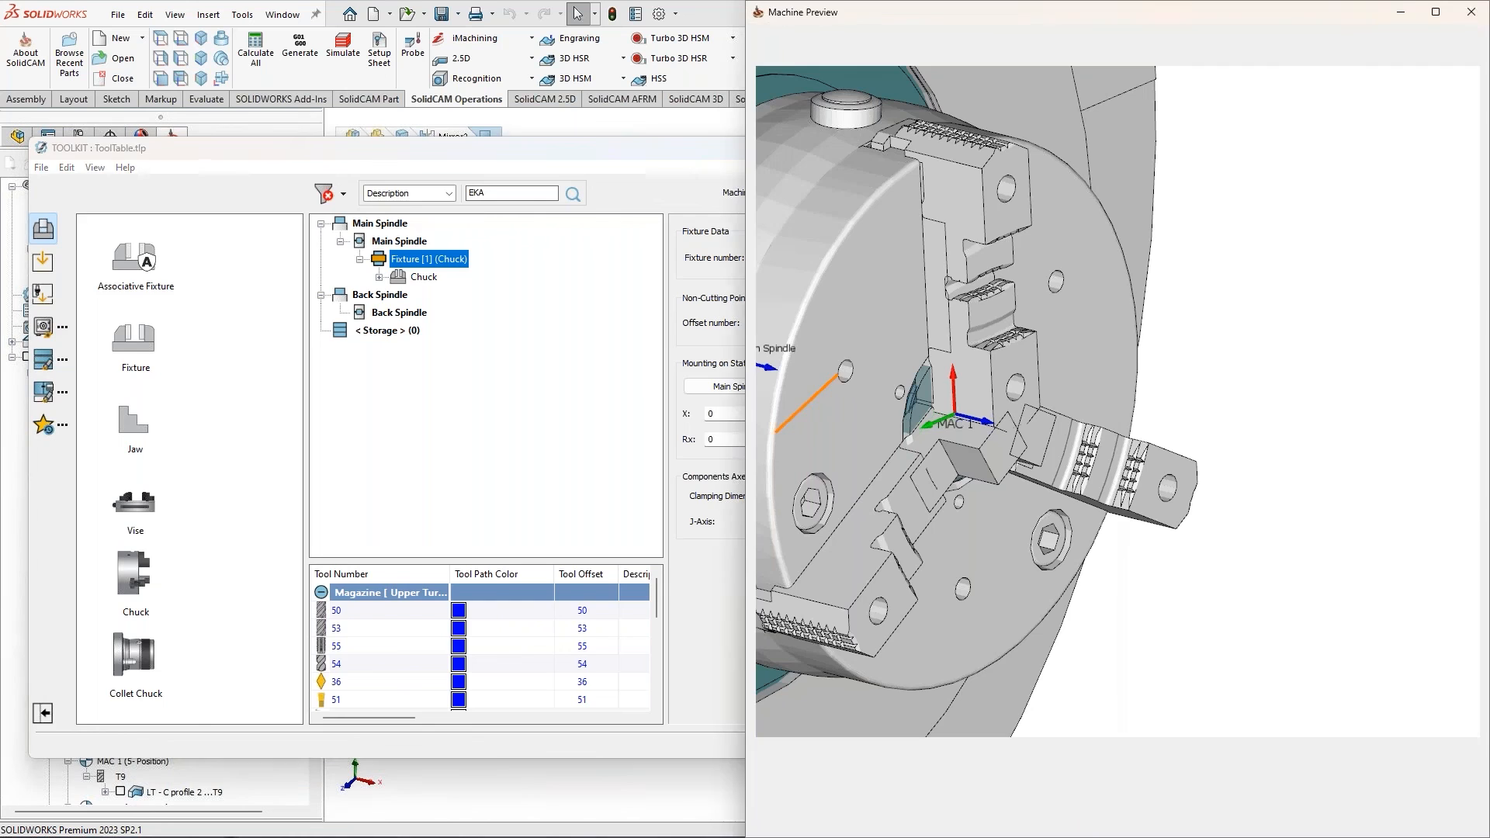
click(216, 327)
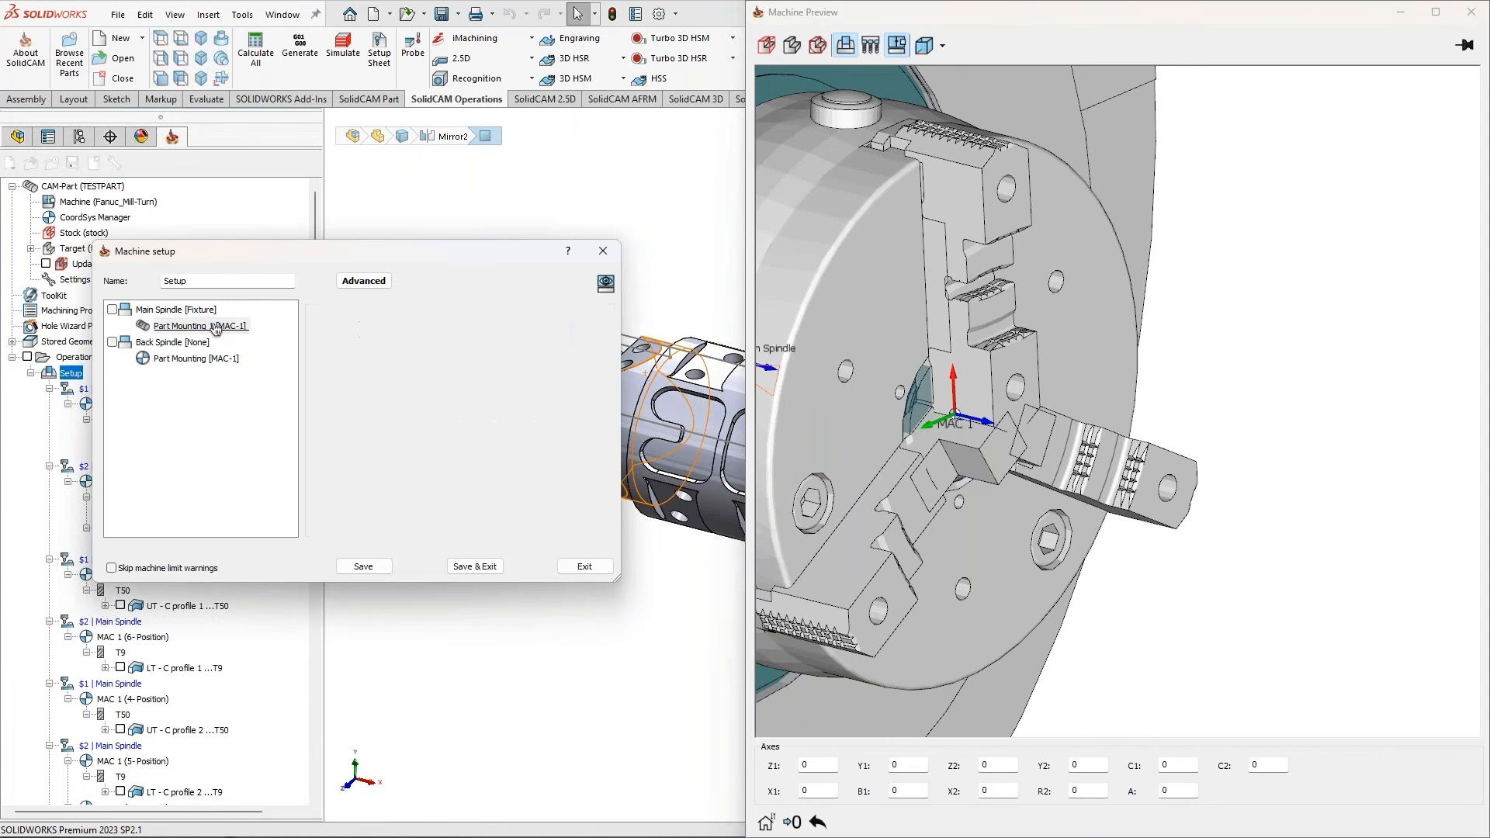
click(575, 367)
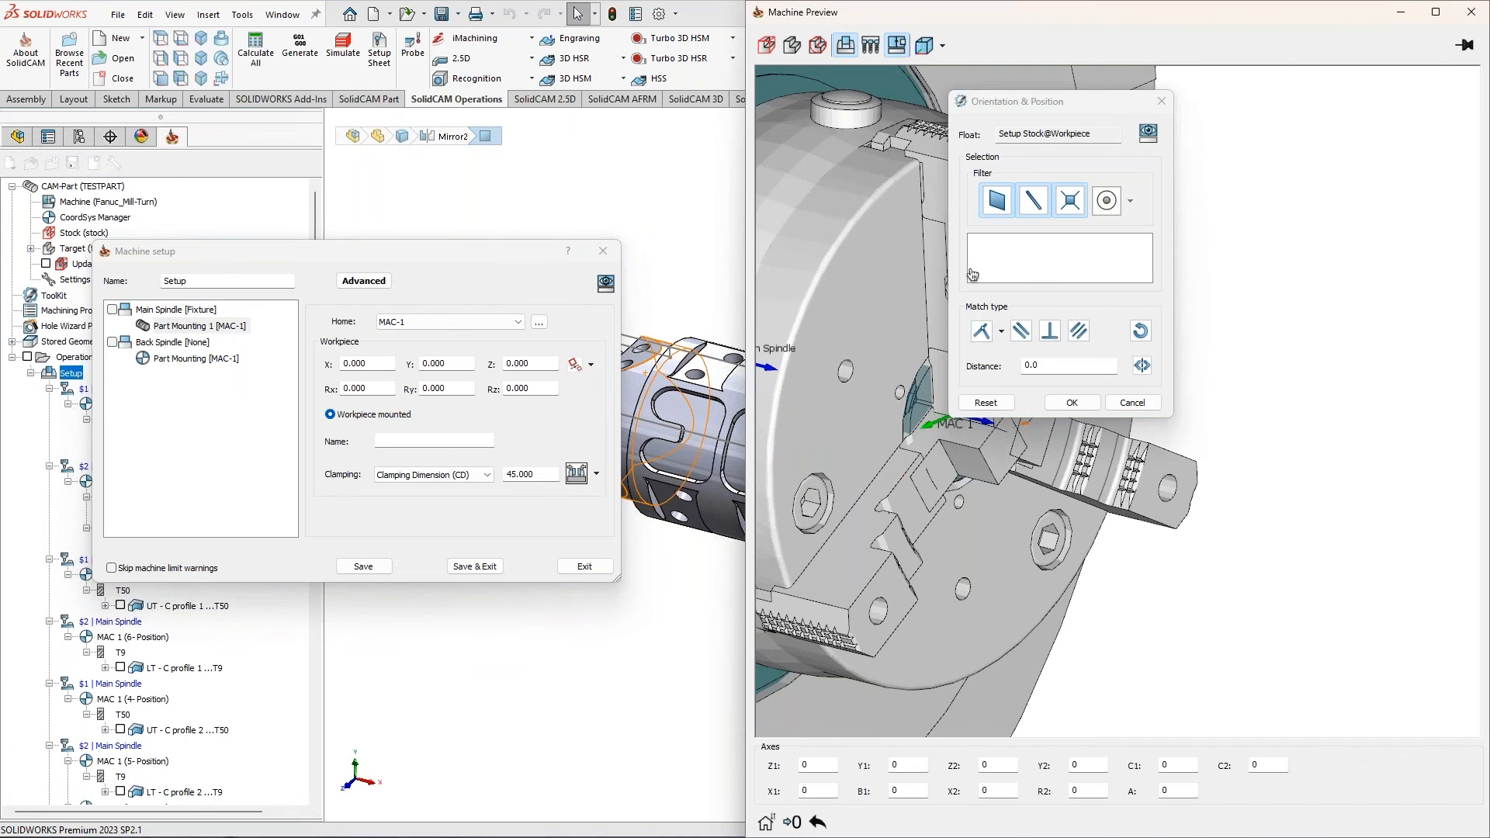
ctrl+middle_drag(1101, 505, 1009, 536)
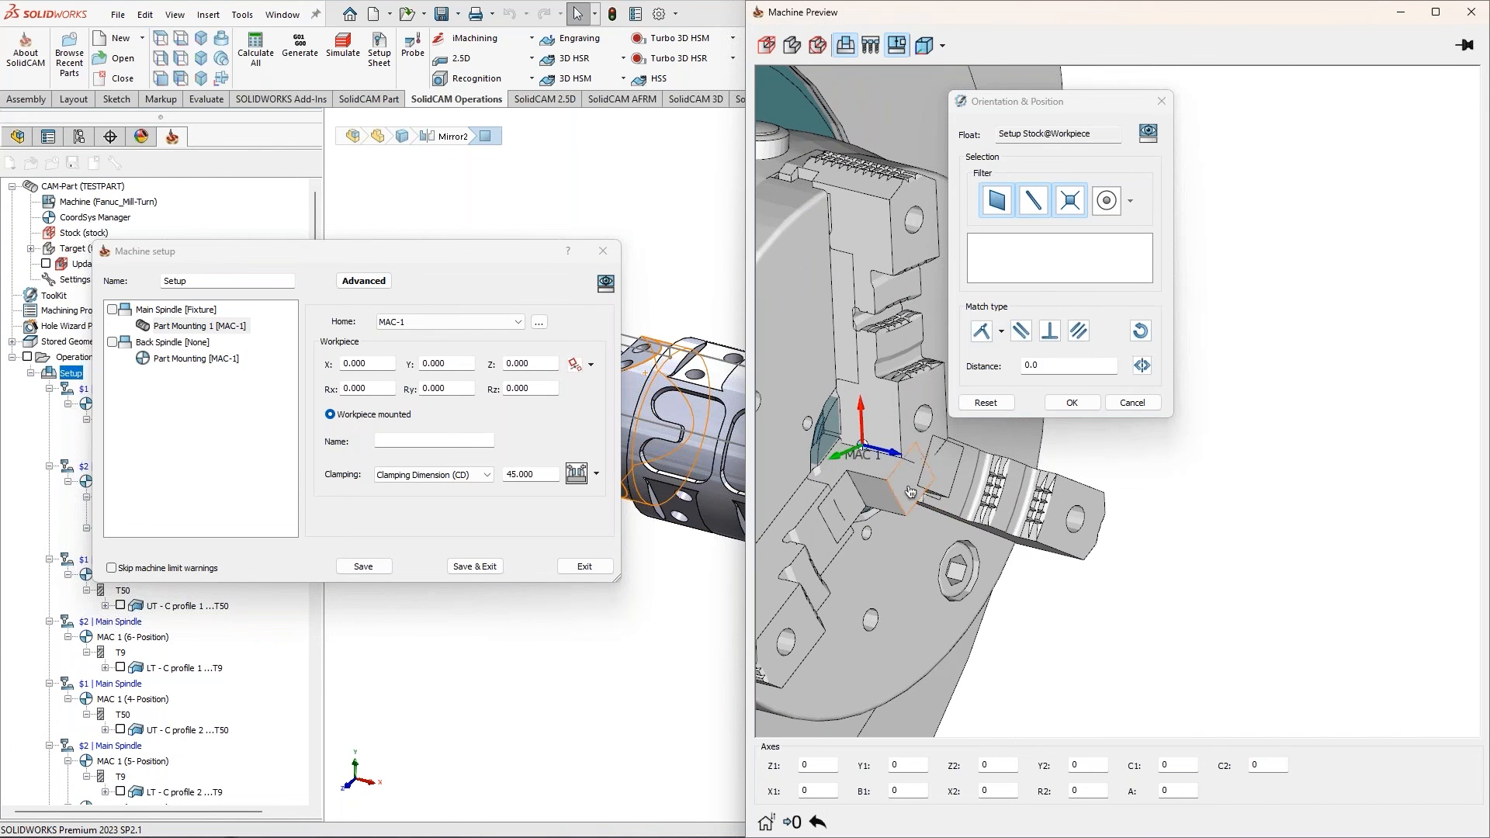
click(911, 491)
click(790, 412)
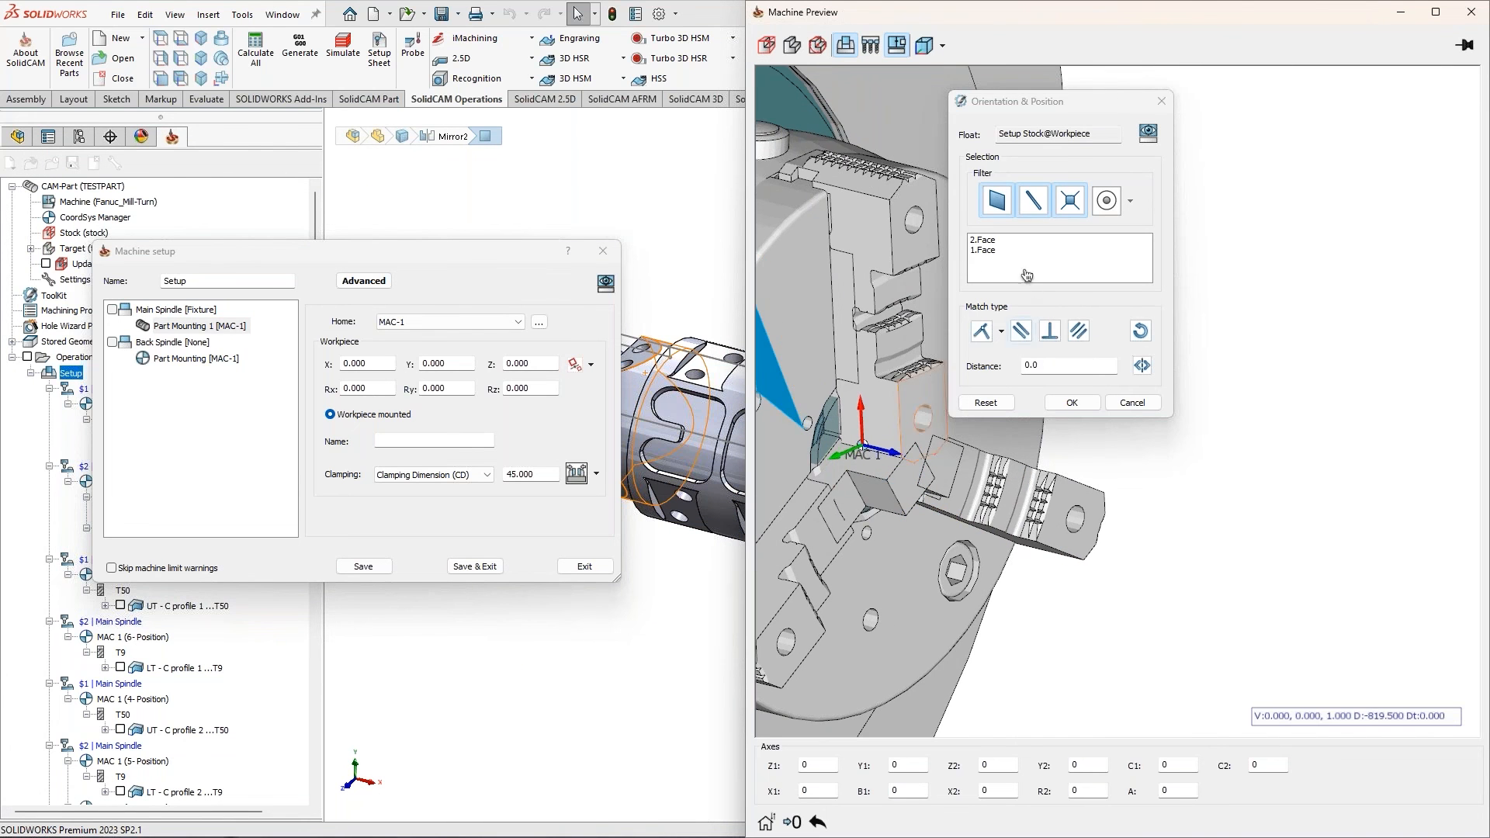
click(1042, 366)
click(1133, 405)
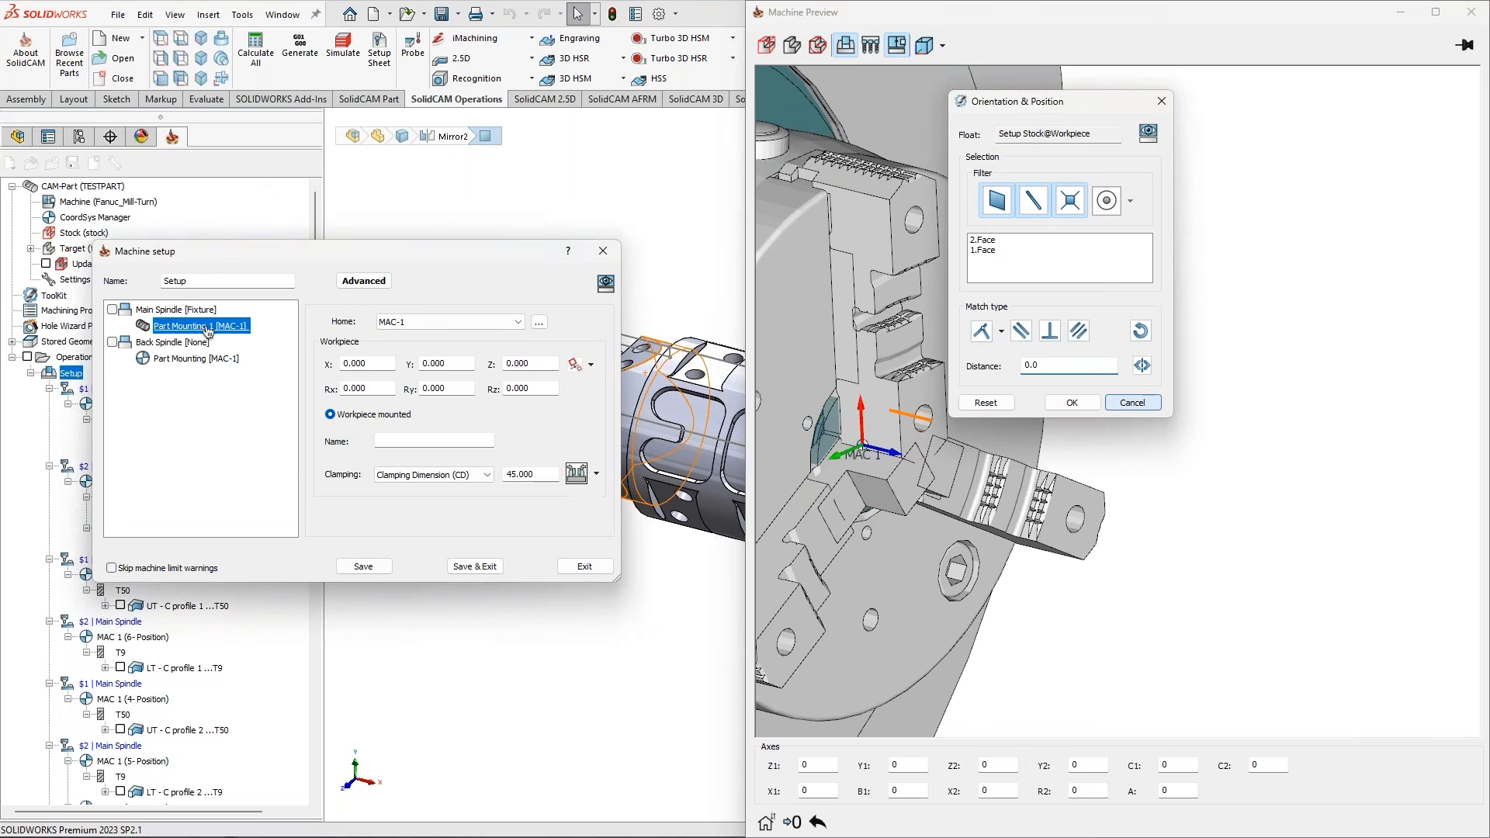
Move the workpiece out of the chuck by setting its Z position to 120 and finally to 180
double_click(539, 362)
text(20)
key(Return)
text(180)
key(Return)
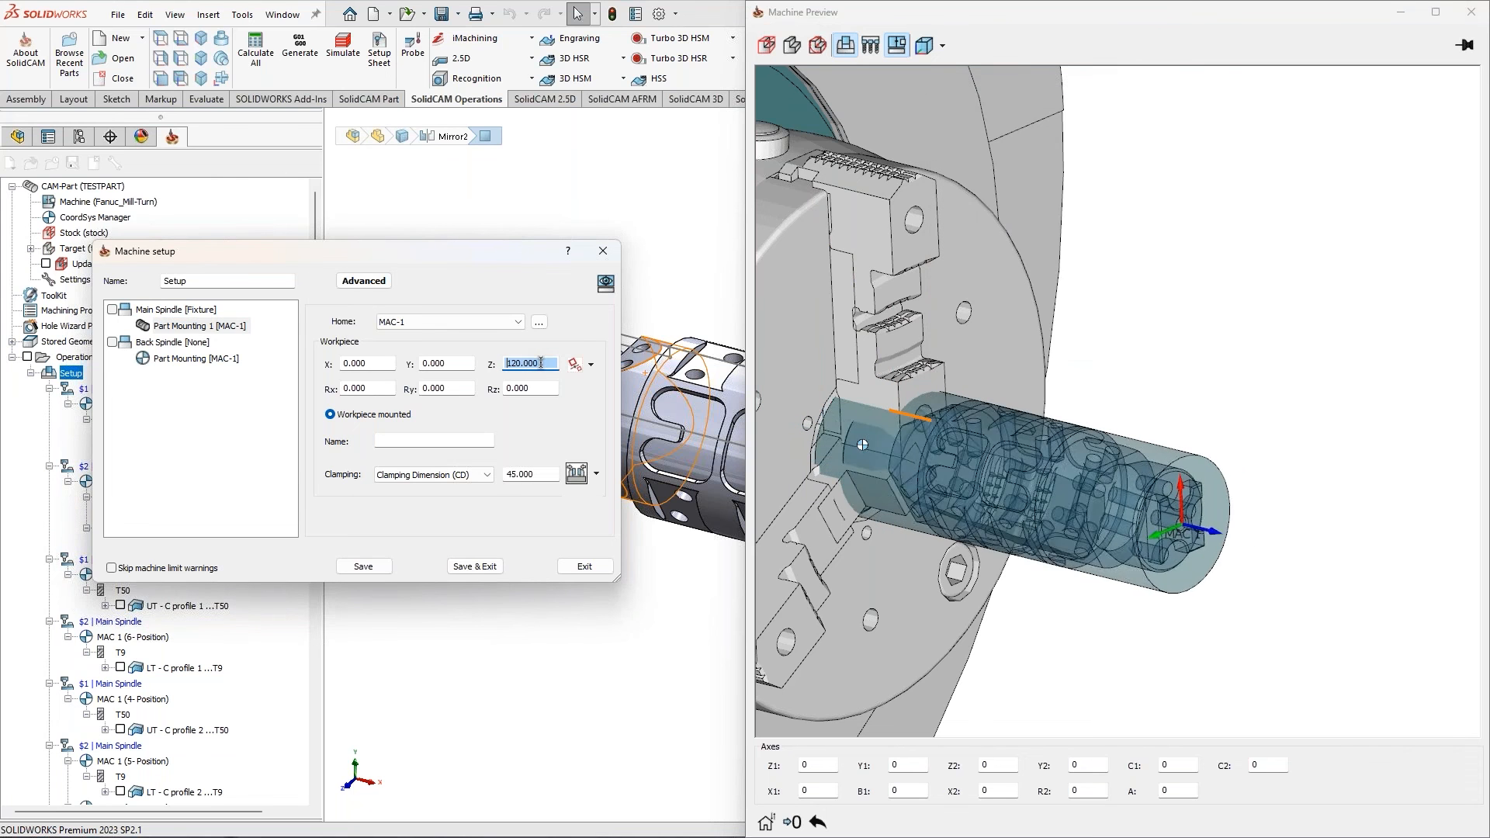
Match the workpiece's rear edge to the front face of the upper chuck jaw
middle_drag(1023, 424, 1034, 433)
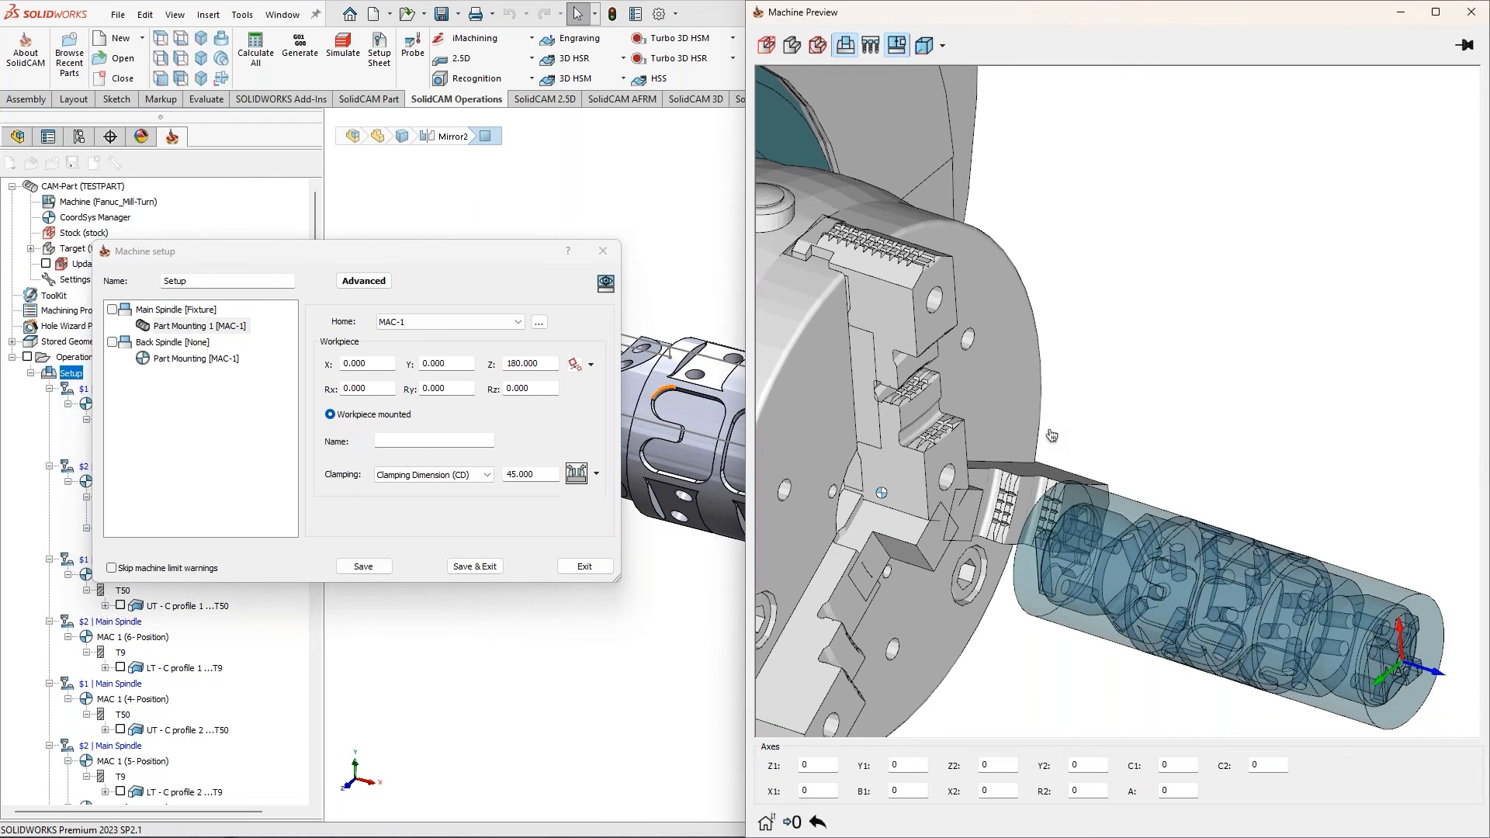
middle_drag(1041, 482, 1056, 518)
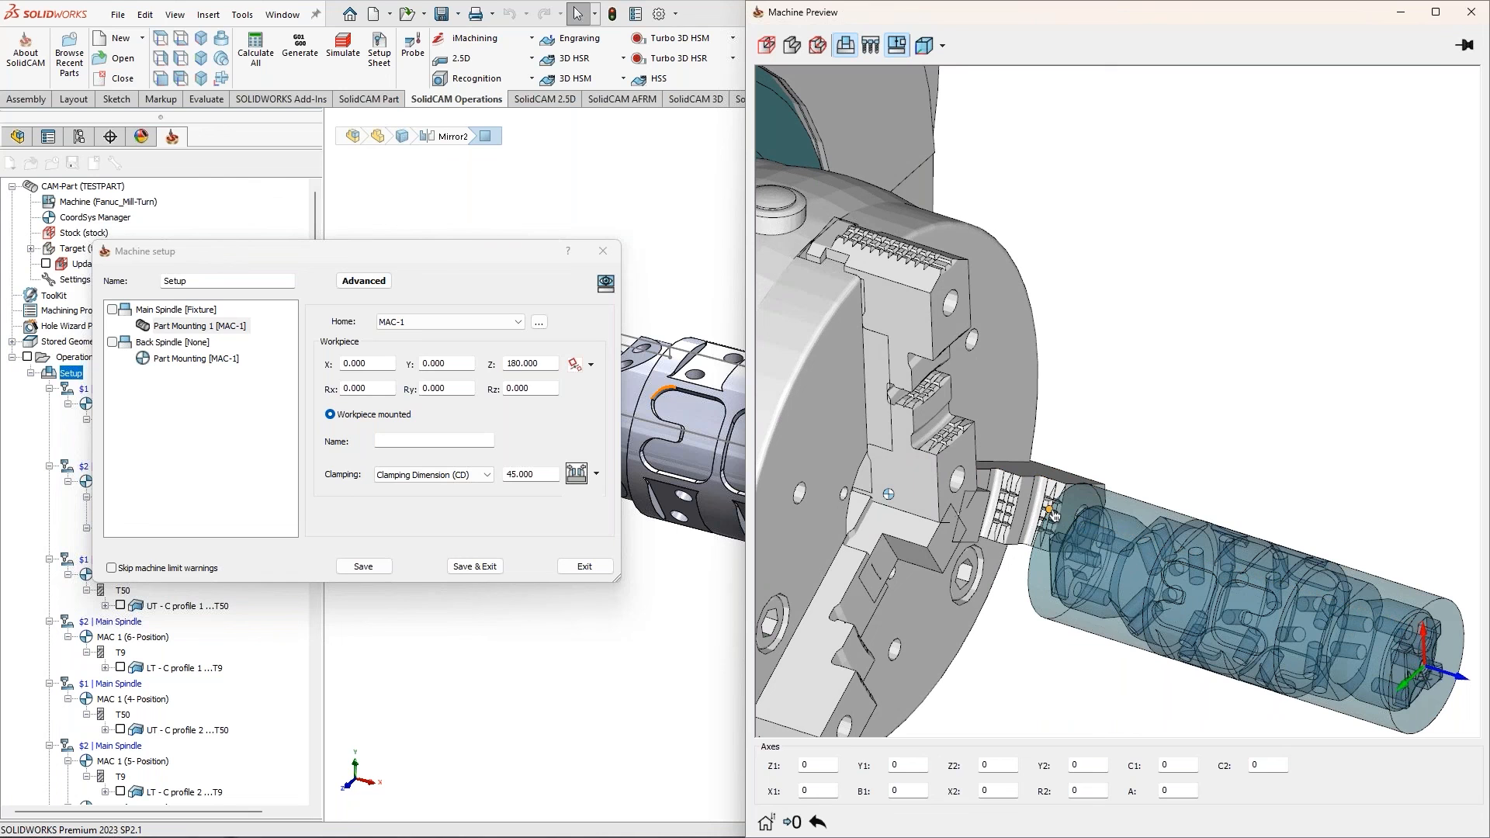
click(1050, 510)
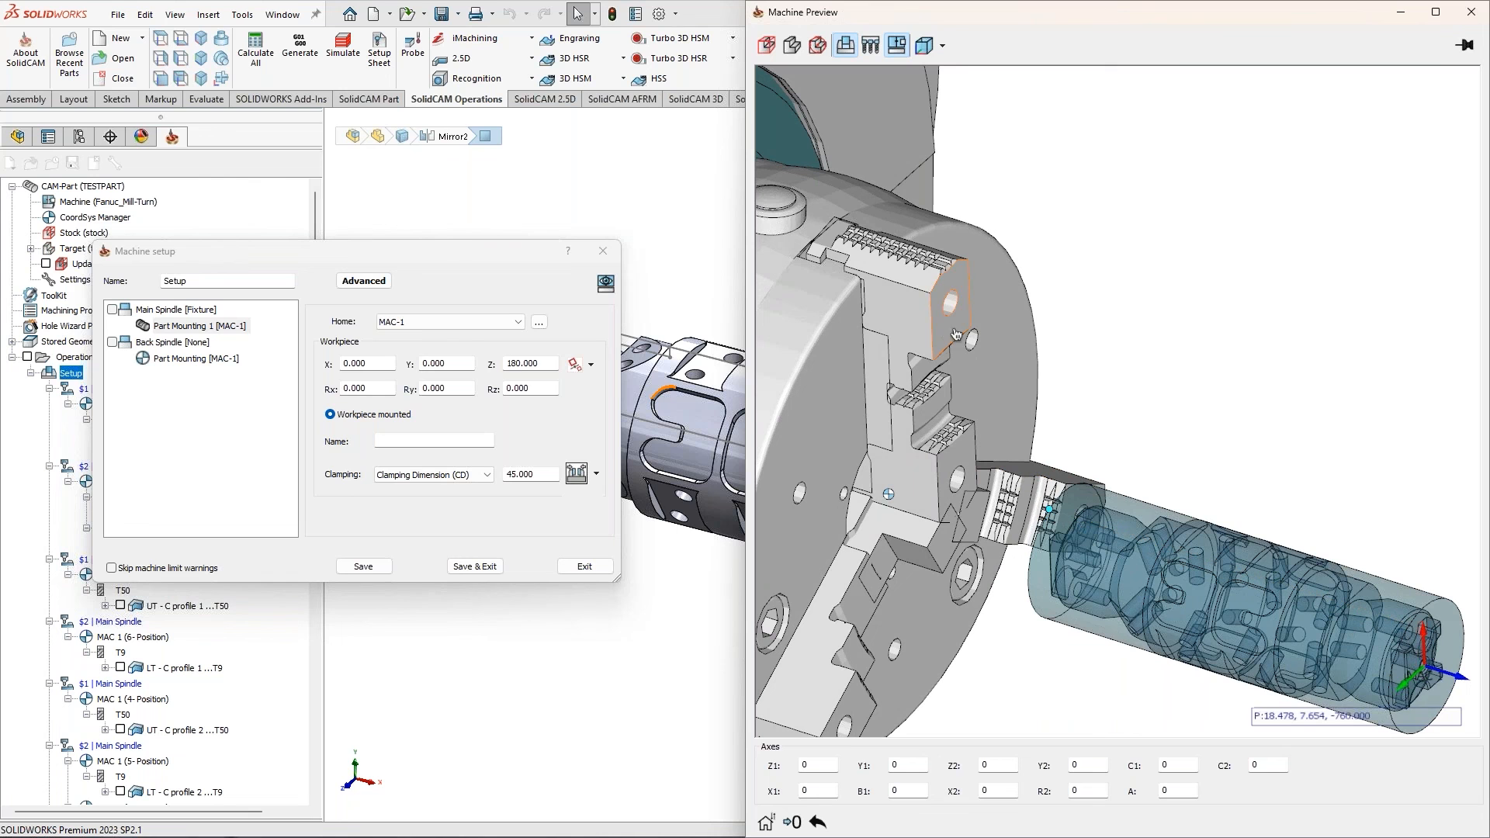
click(574, 365)
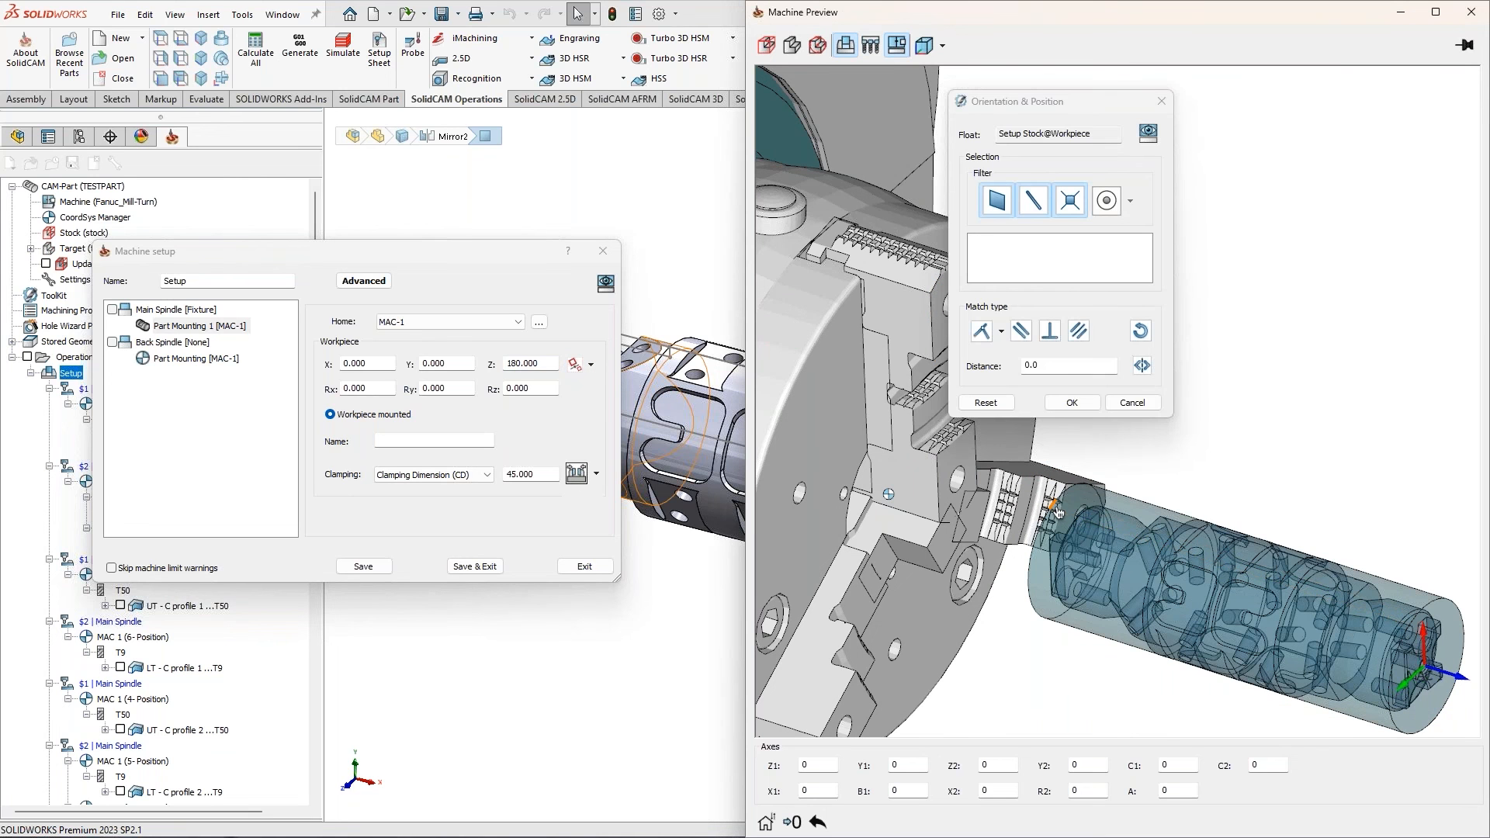
click(943, 343)
click(983, 332)
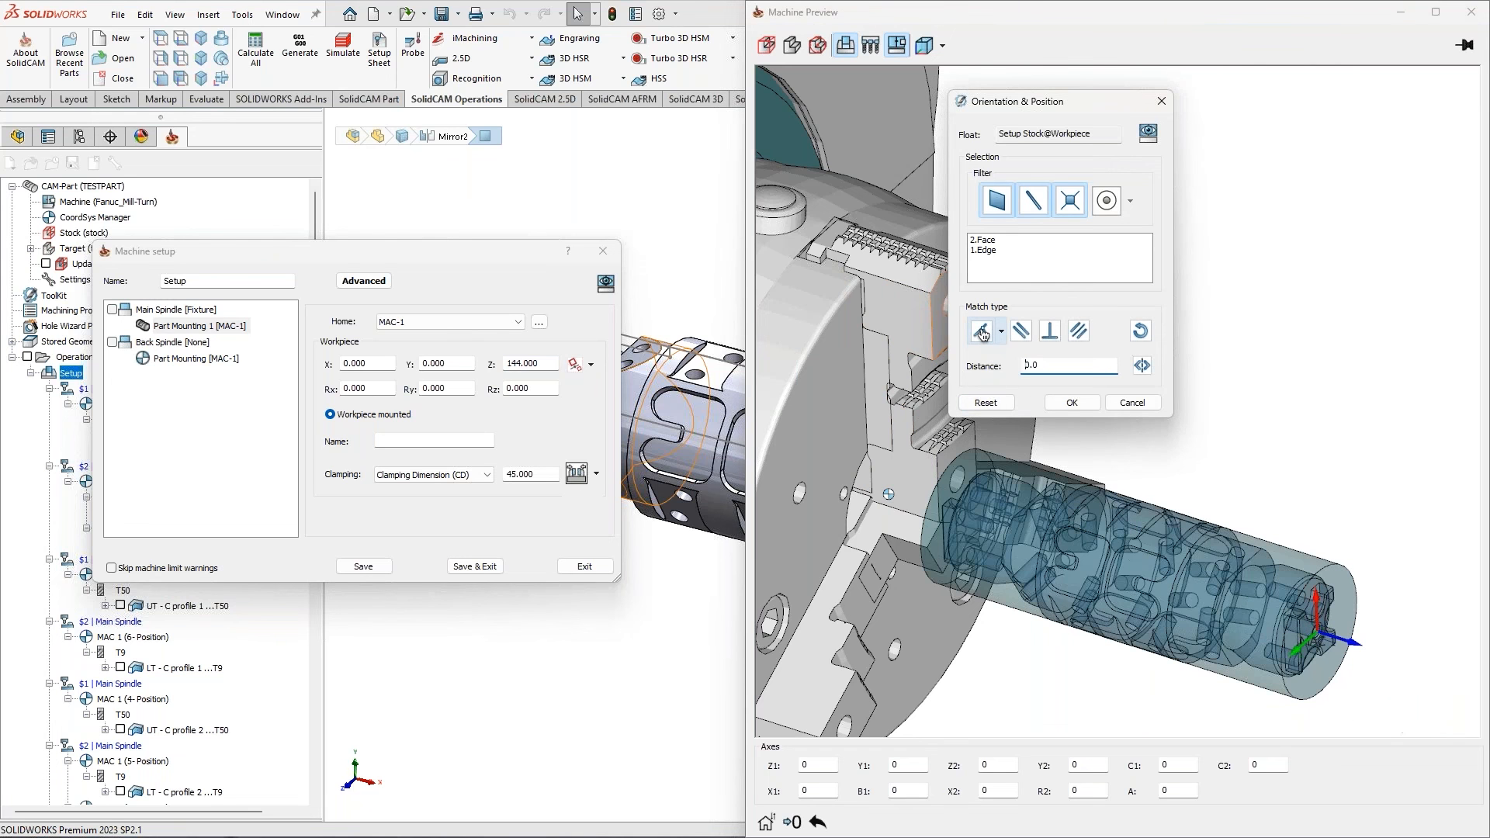
Offset the workpiece from the matched jaw face by a distance of 20, then increase the distance to 50
drag(1037, 116, 1200, 138)
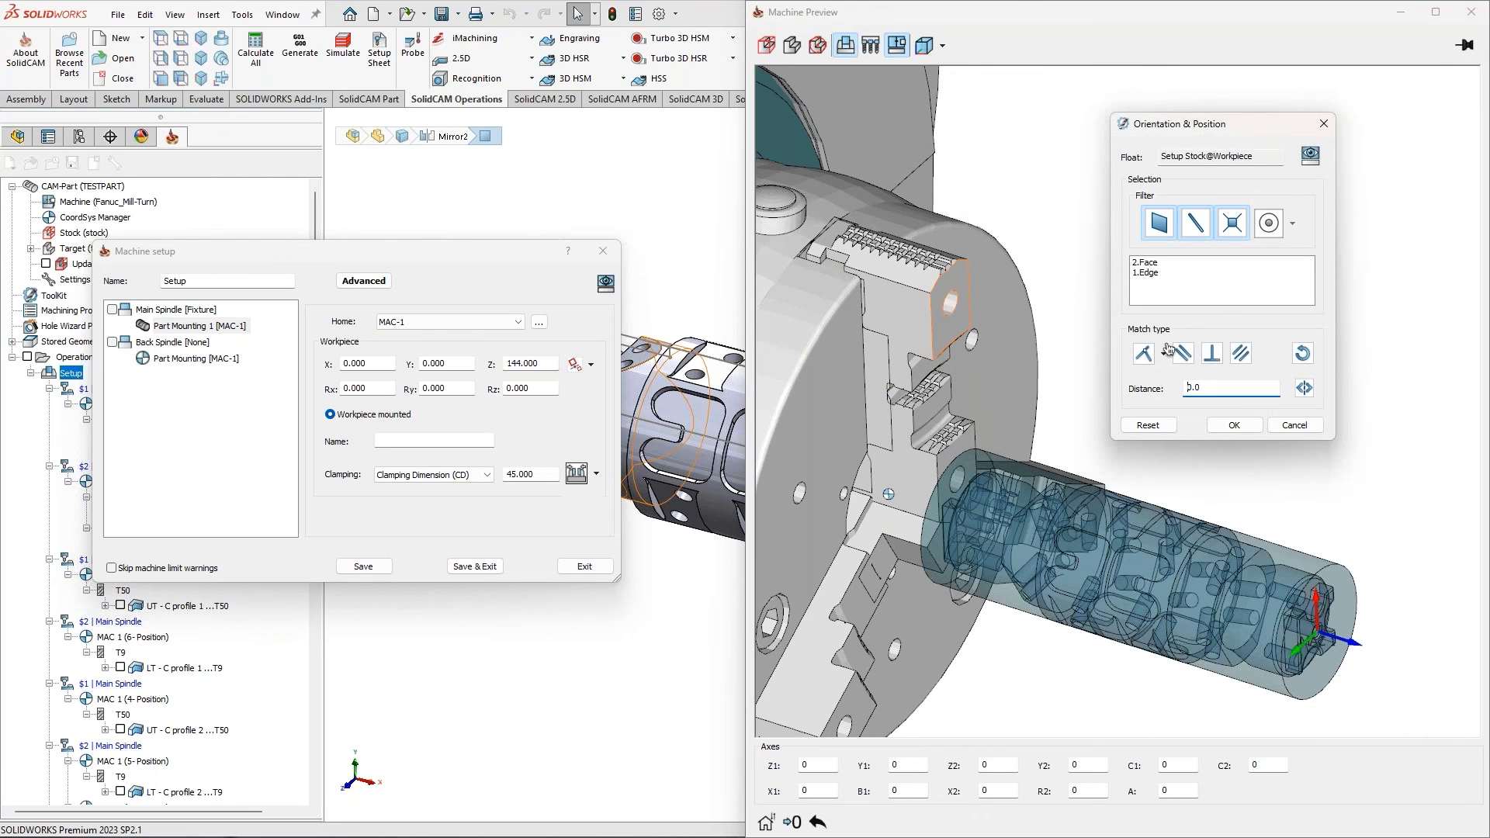
middle_drag(958, 441, 1012, 402)
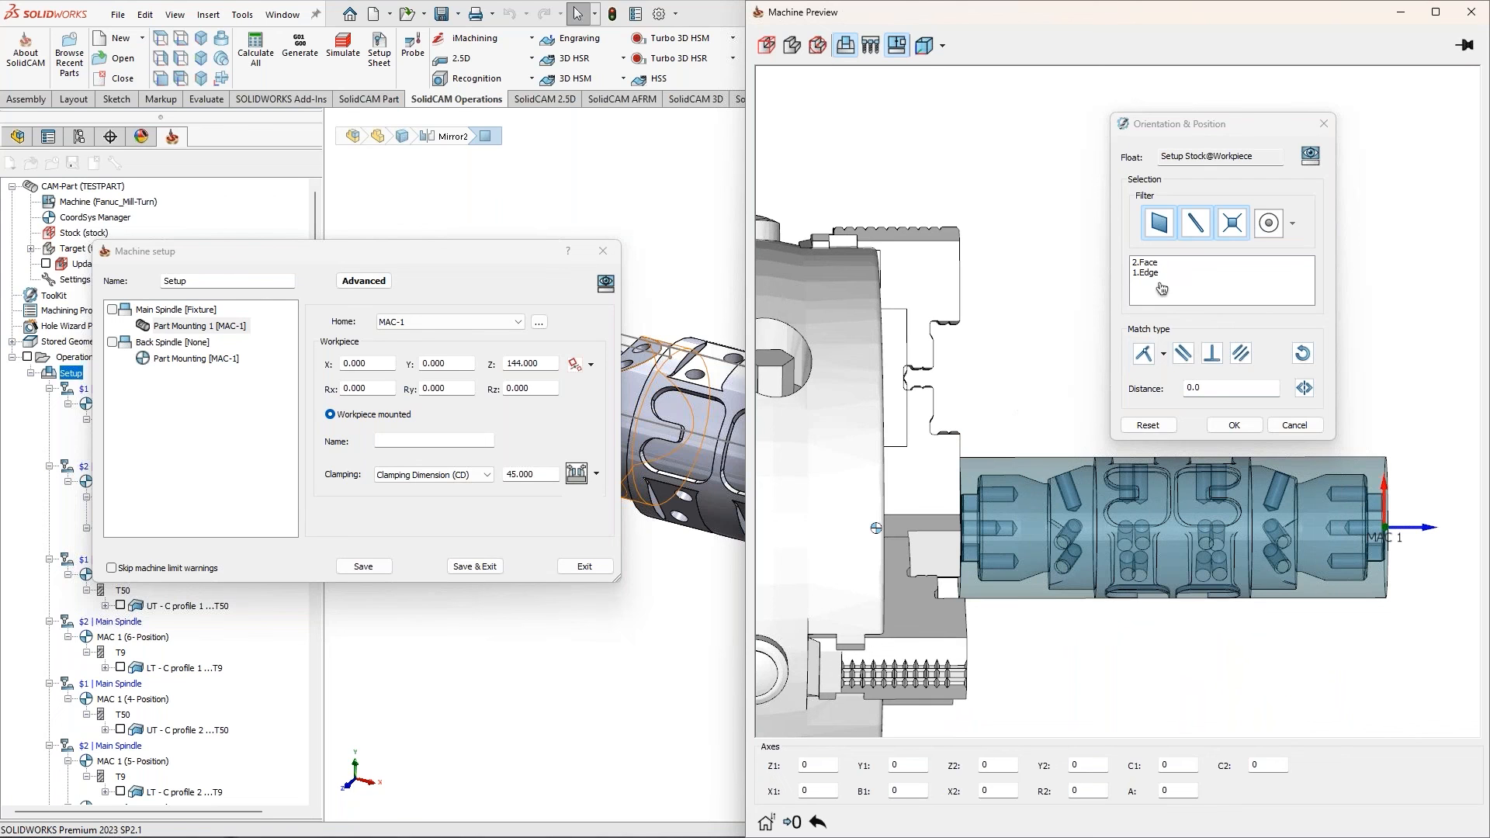
double_click(1213, 389)
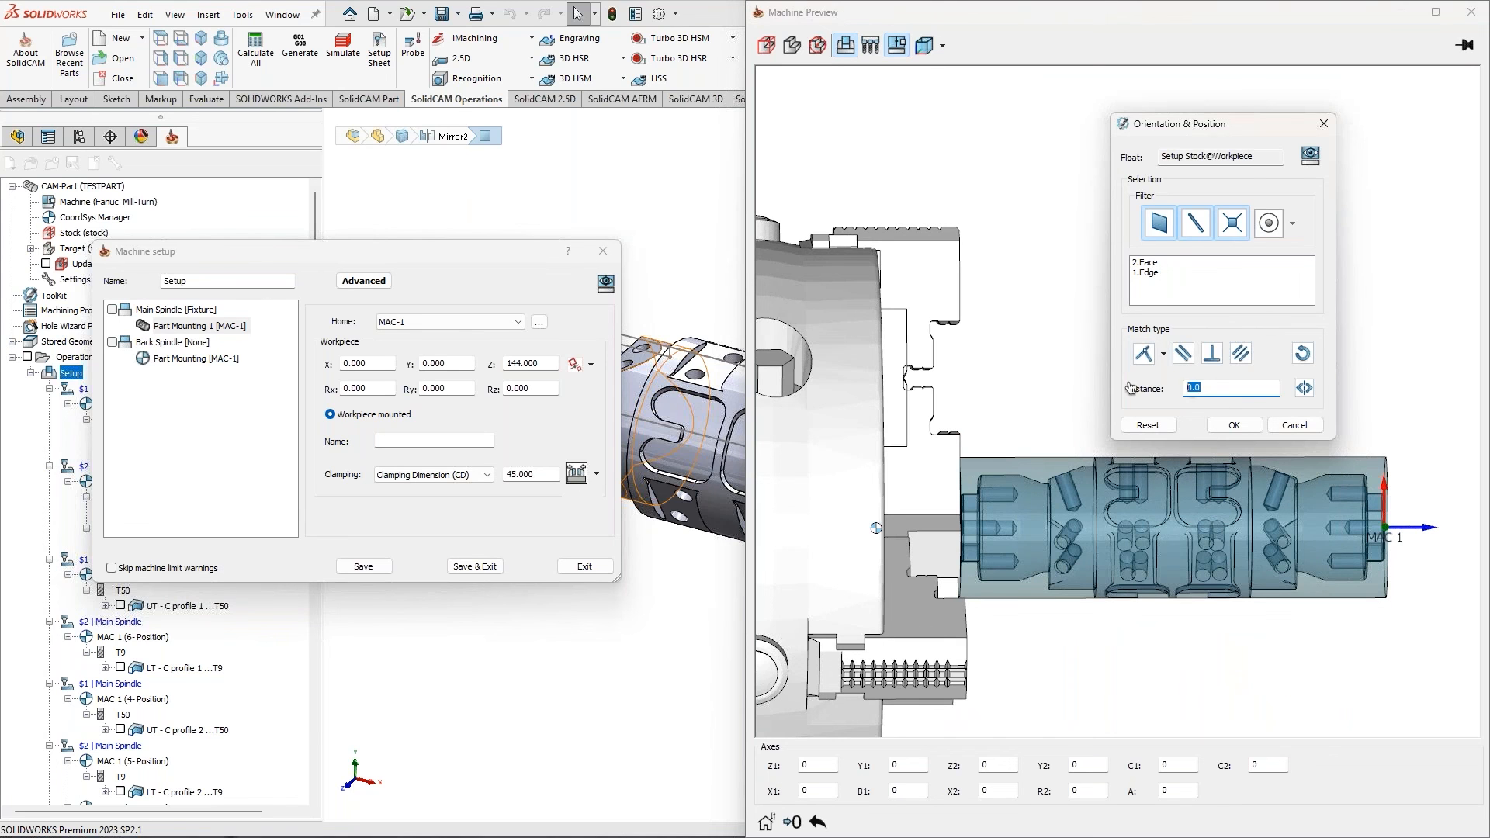
text(20)
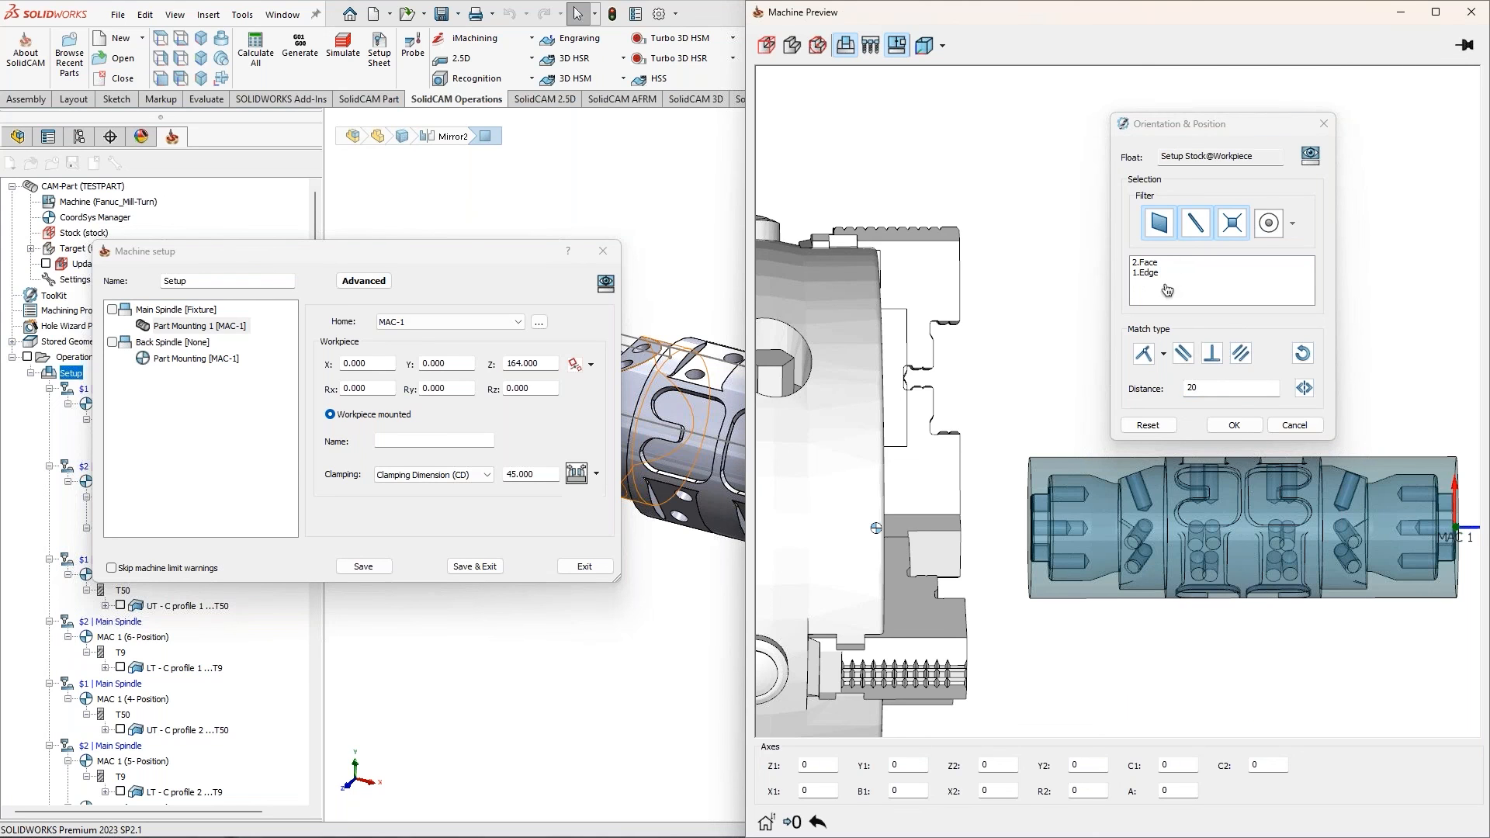
double_click(1205, 388)
text(50)
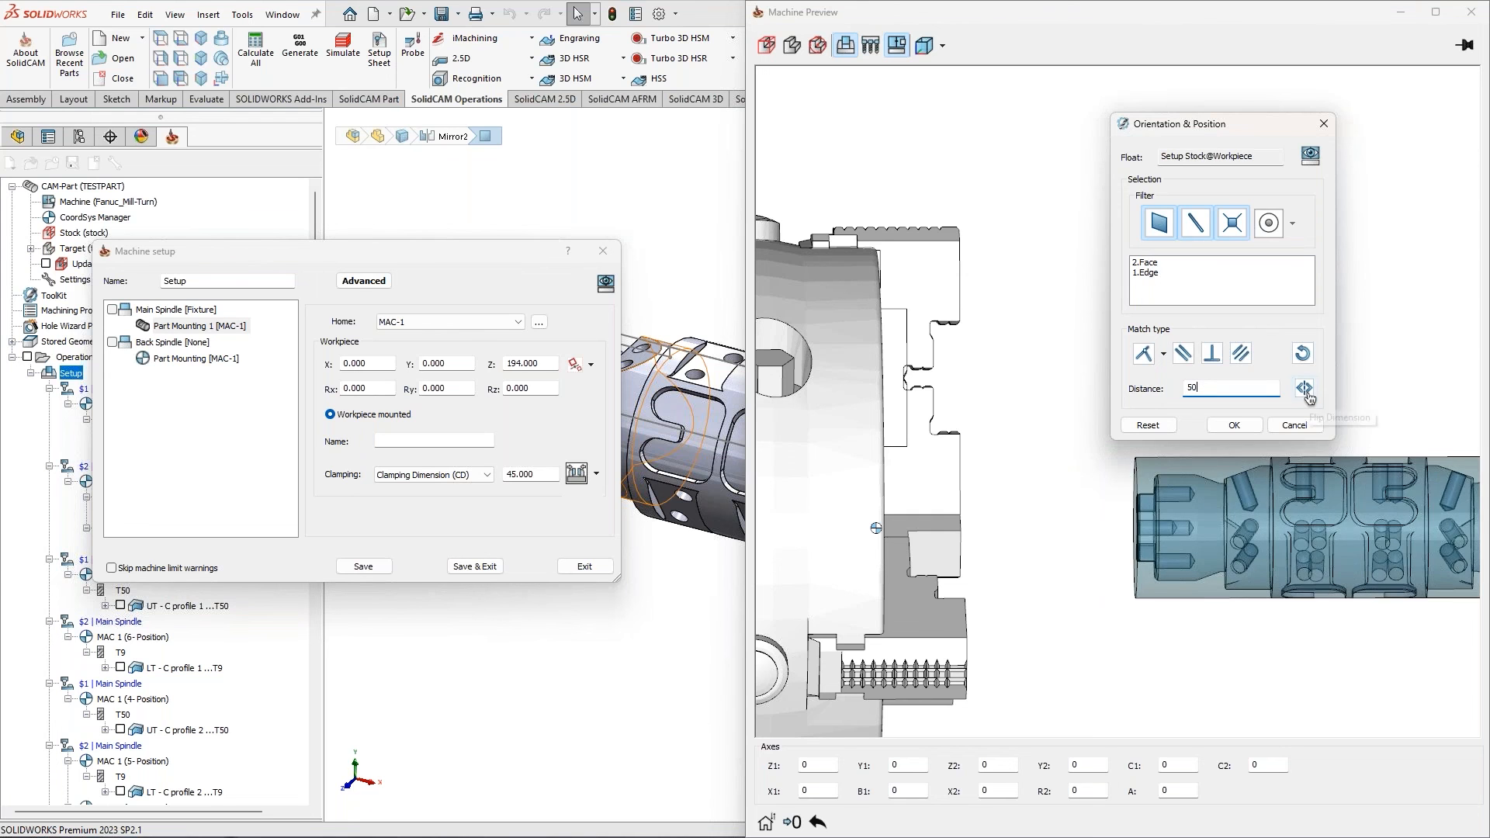
Flip the match dimension's direction and flip it back, checking the workpiece against the chuck
click(1309, 394)
click(1307, 393)
click(1063, 329)
middle_drag(1062, 329, 1073, 459)
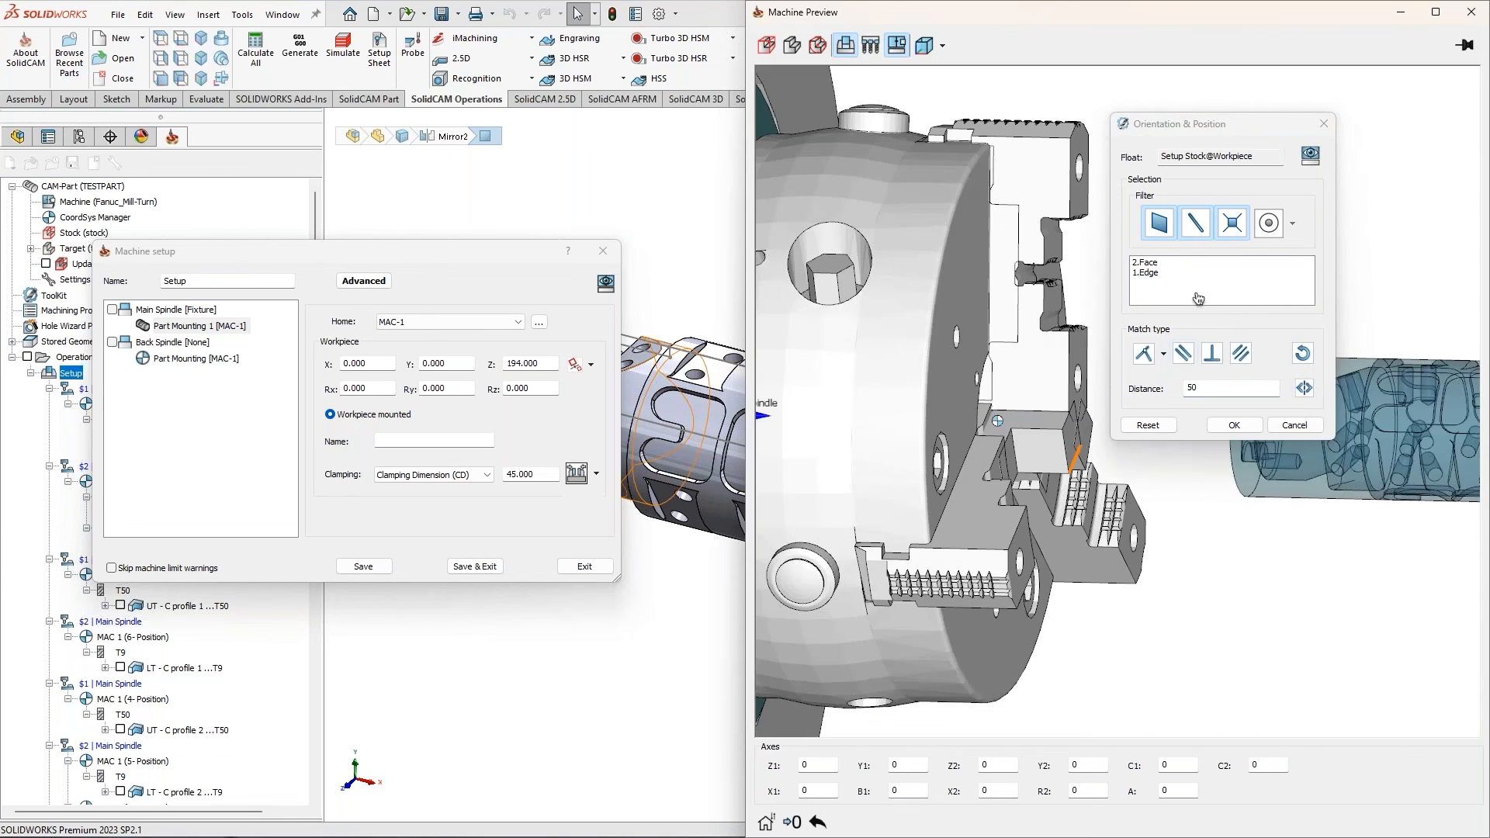
Clear the selected edge and face from the match selection and accept the workpiece's position
right_click(1197, 294)
click(1228, 319)
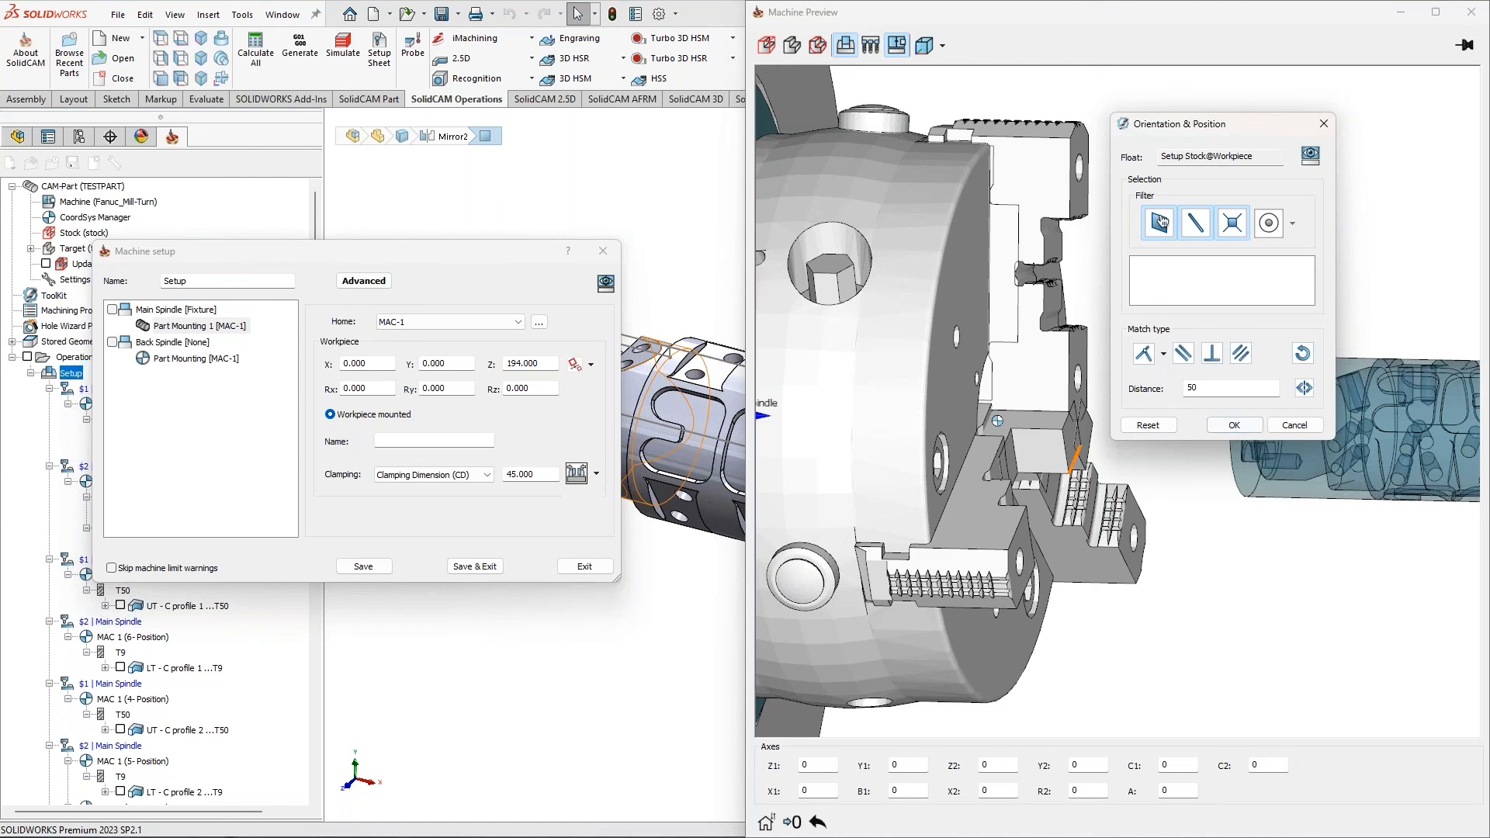
click(1225, 427)
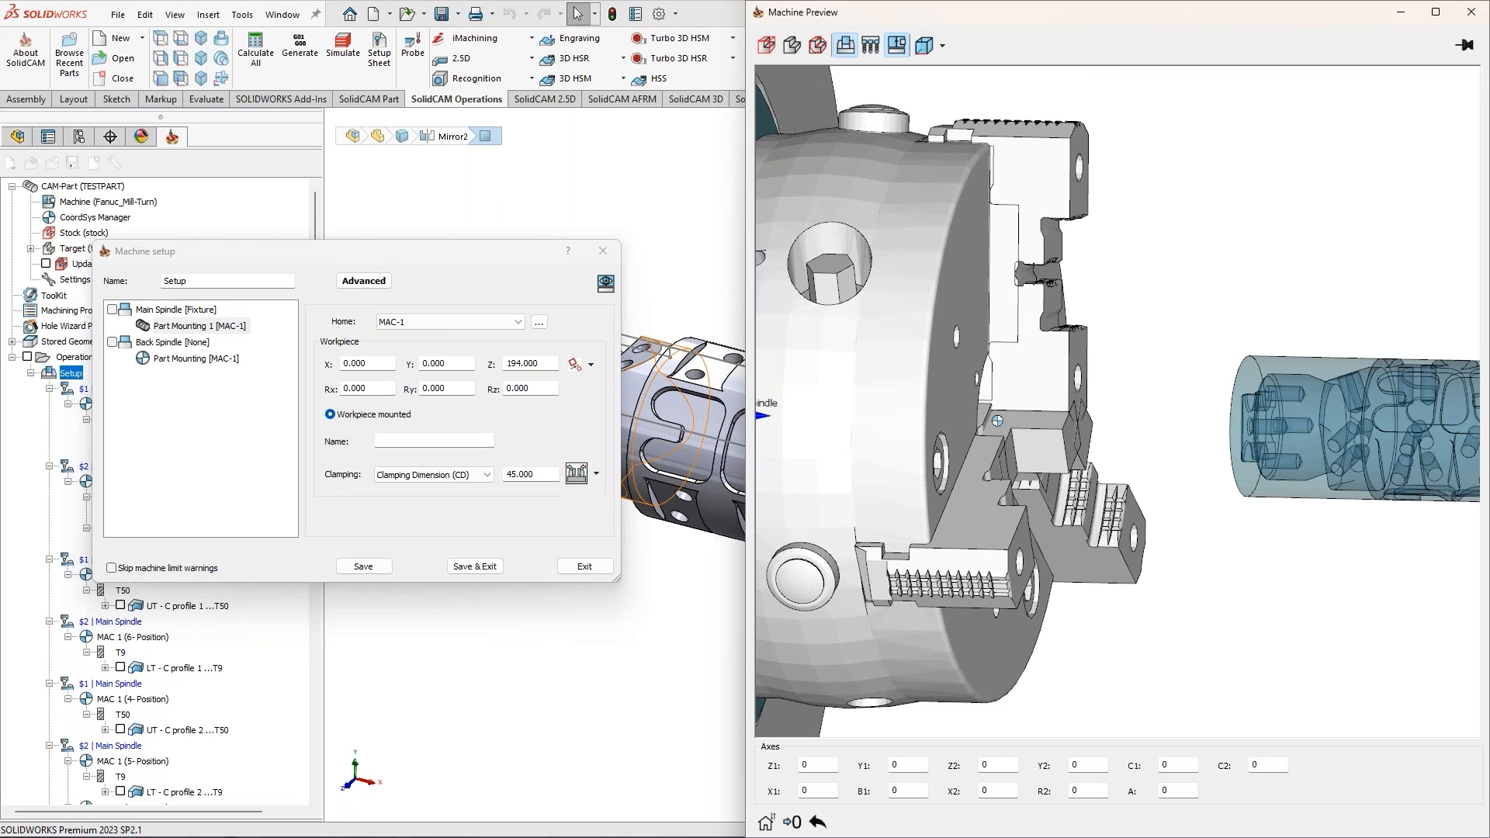
click(1469, 47)
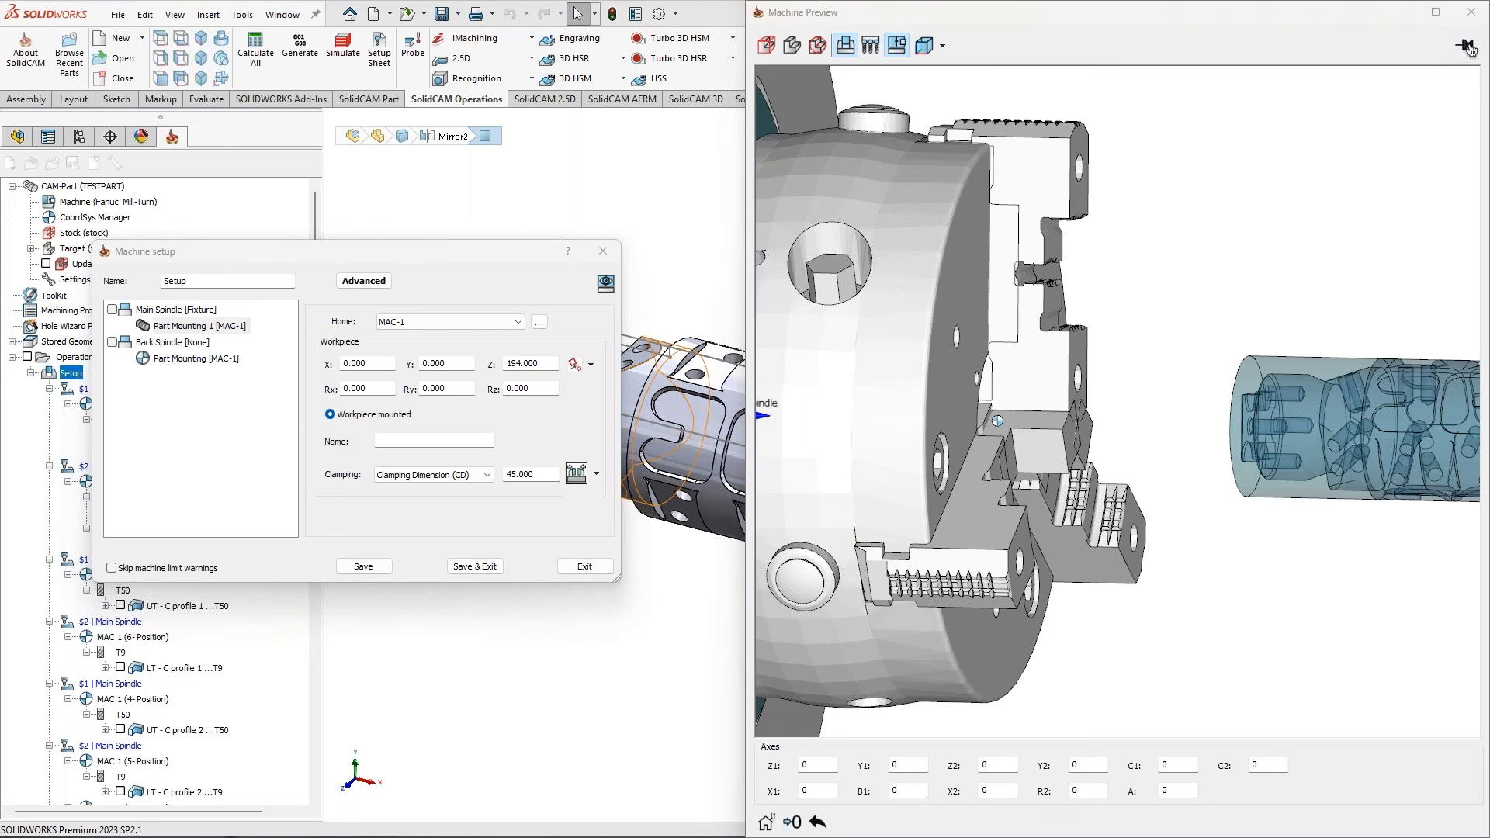